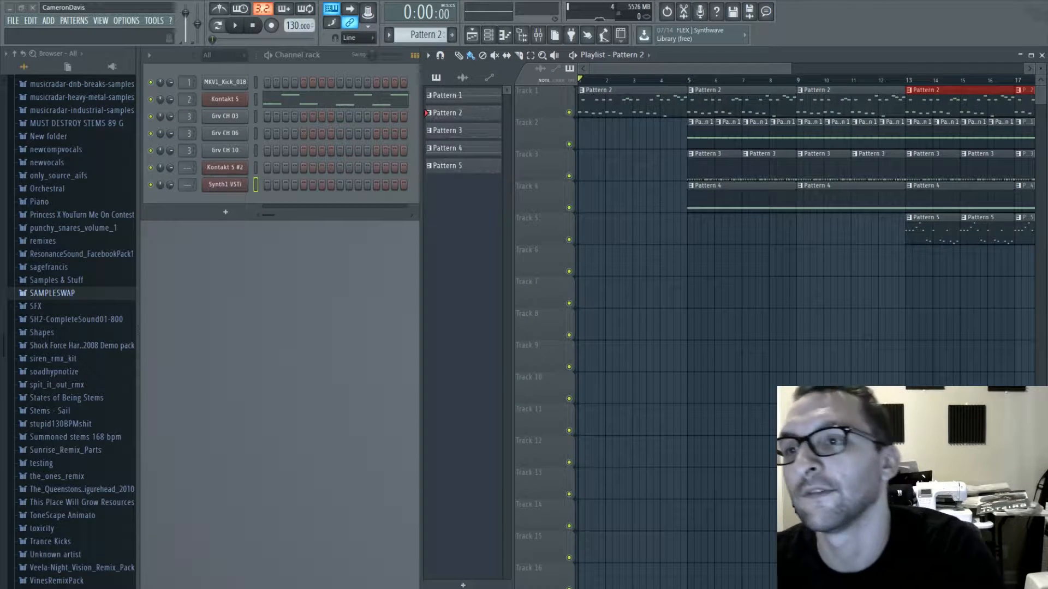
# - Save the current project and browse Kontakt's Evolve Mutations library to its Melodic instruments folder
pyautogui.hotkey('ctrl', 's')
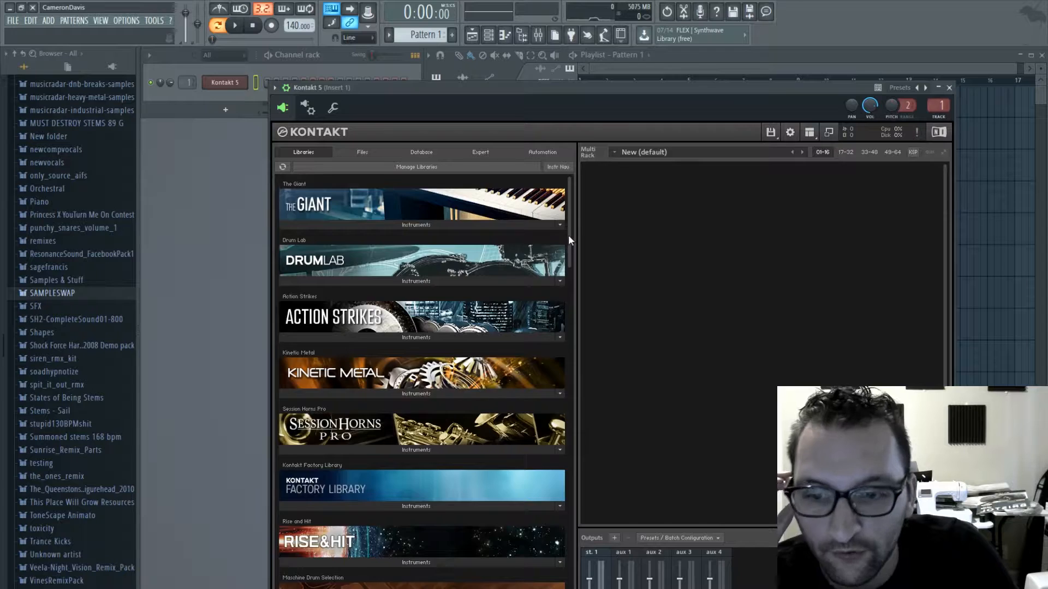
pyautogui.moveTo(568, 235); pyautogui.dragTo(569, 293)
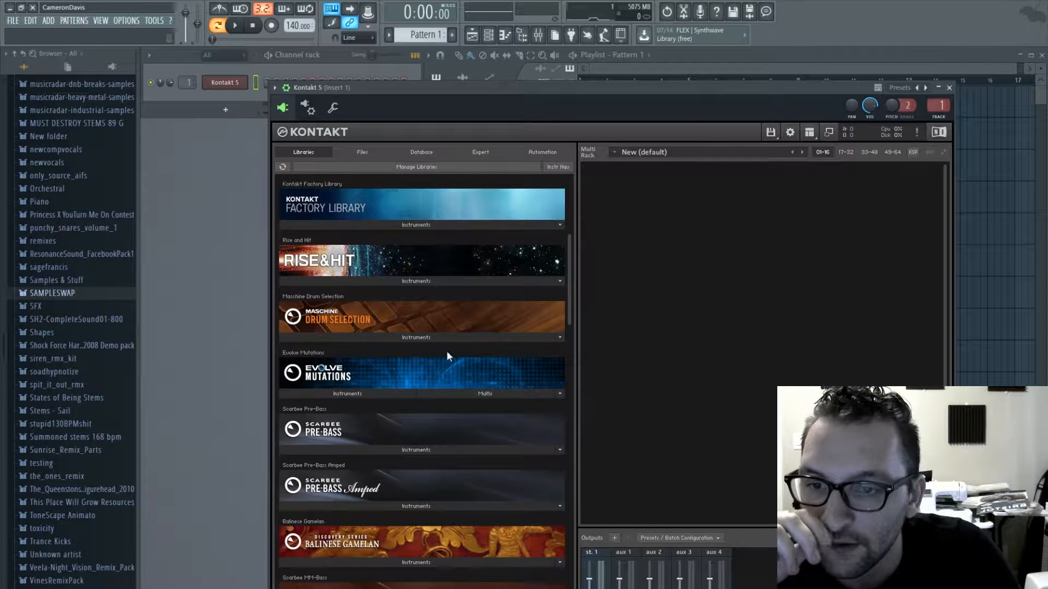
pyautogui.click(359, 393)
pyautogui.scroll(-3, 346, 500)
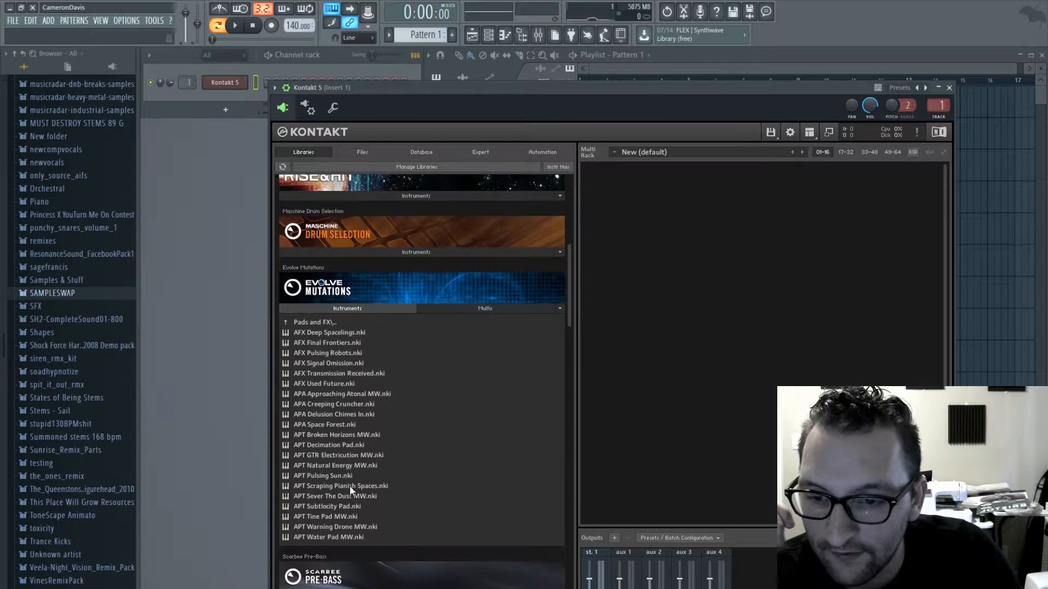
pyautogui.click(322, 321)
pyautogui.click(319, 333)
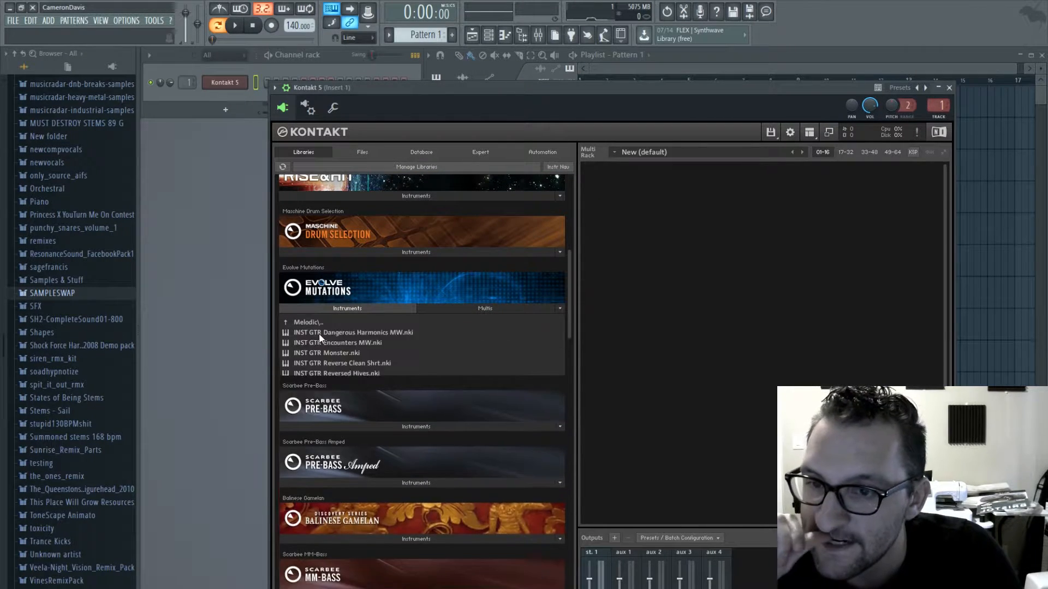
# - Load and audition the melodic instruments Dirrrty Disto Bass, Unhinging Tremelo MW, Glass Tungsten and Stadiocity MW
pyautogui.doubleClick(346, 527)
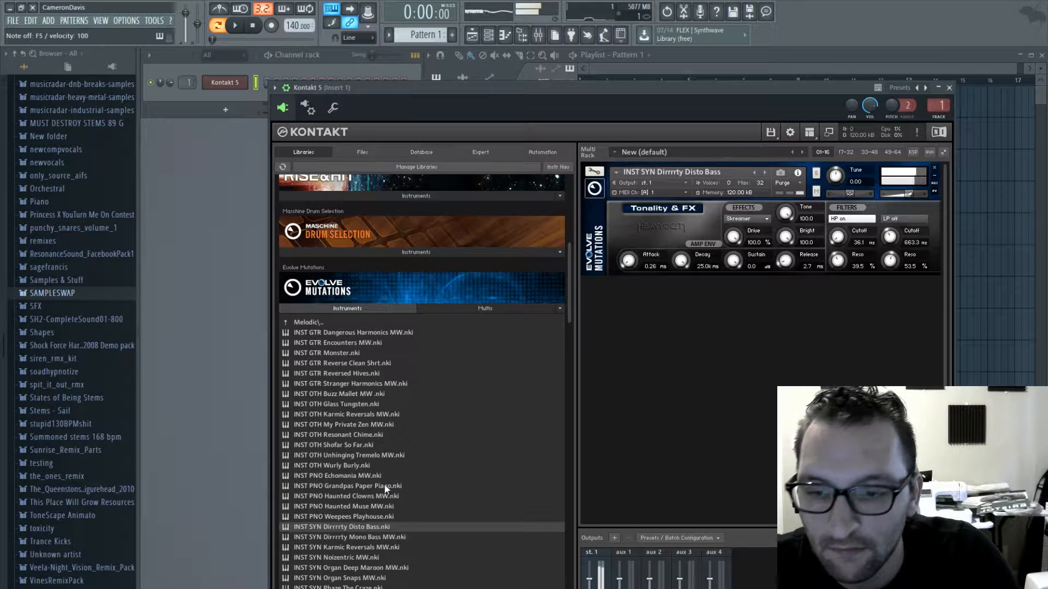
pyautogui.press('x')
pyautogui.doubleClick(349, 456)
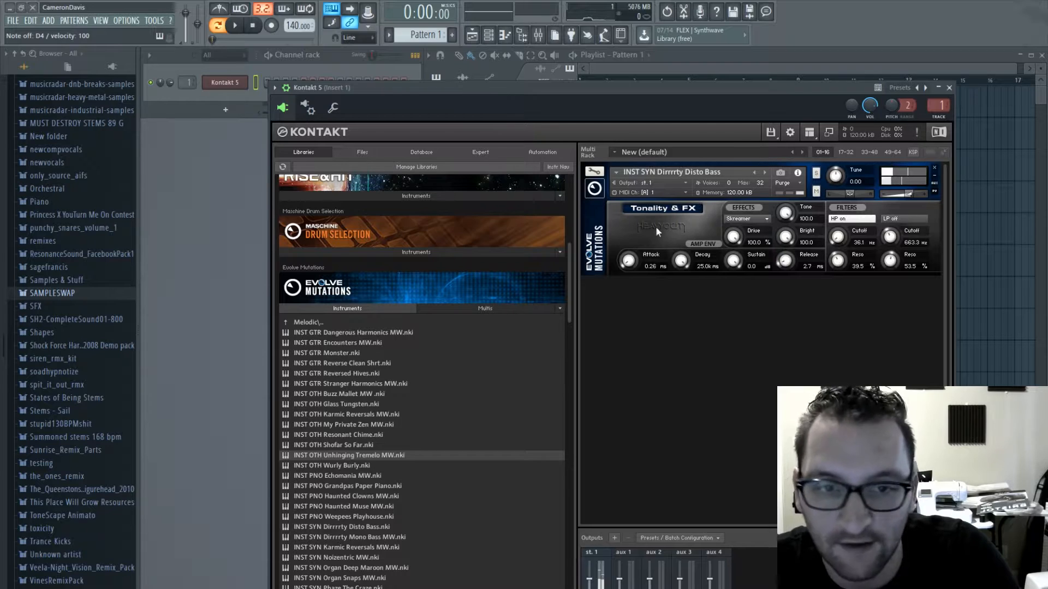
pyautogui.moveTo(509, 87); pyautogui.dragTo(411, 79)
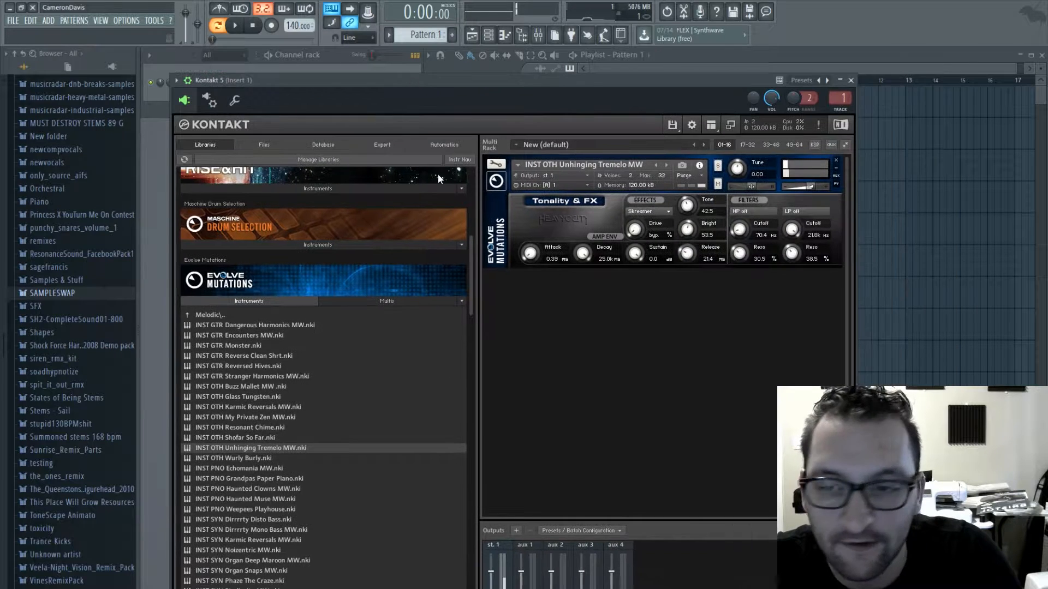
pyautogui.doubleClick(258, 397)
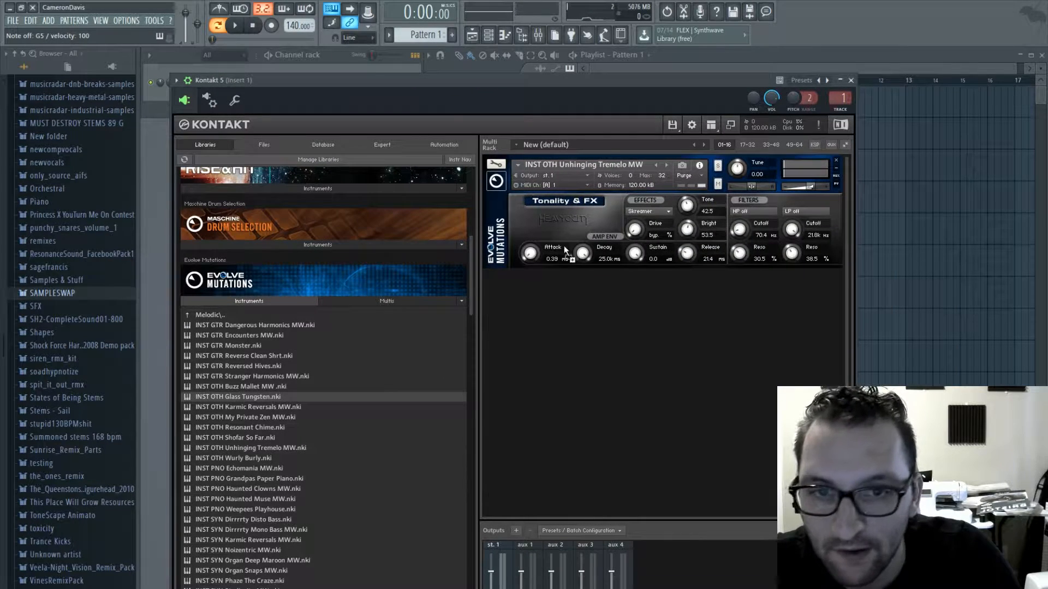
pyautogui.doubleClick(260, 346)
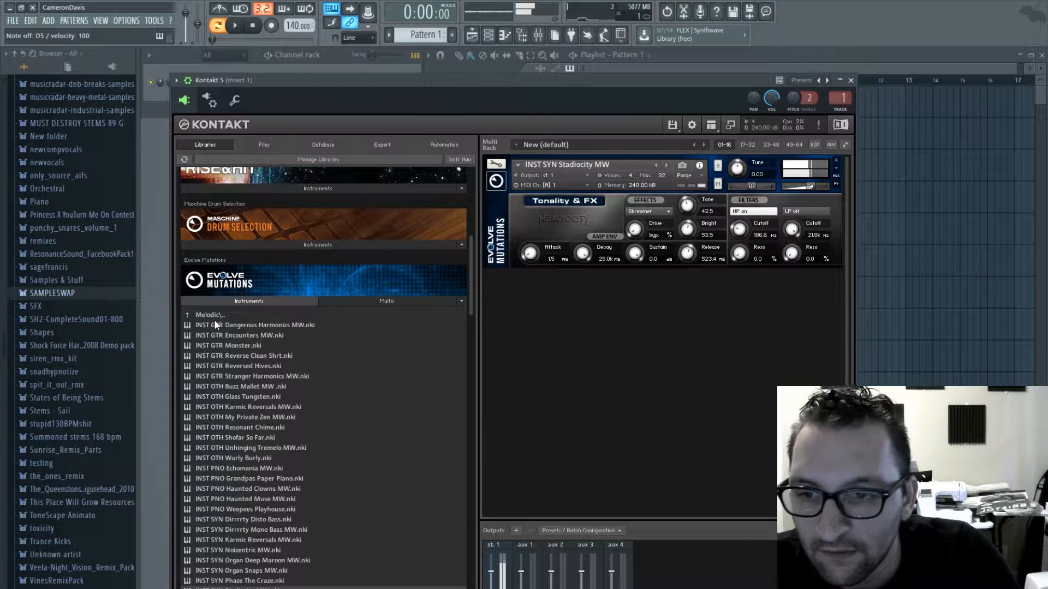
# - Audition Oddly Indigenous and Bass The Thump from the Tonal Rhythmic Suites, and load LPS Combi 08 Tech Traveller
pyautogui.click(214, 319)
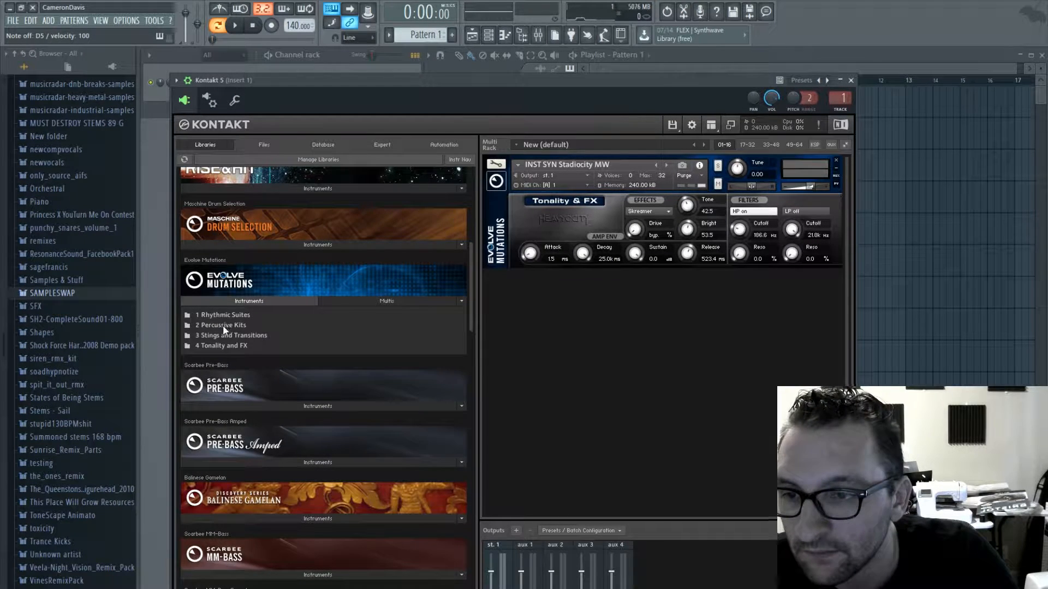
pyautogui.click(225, 316)
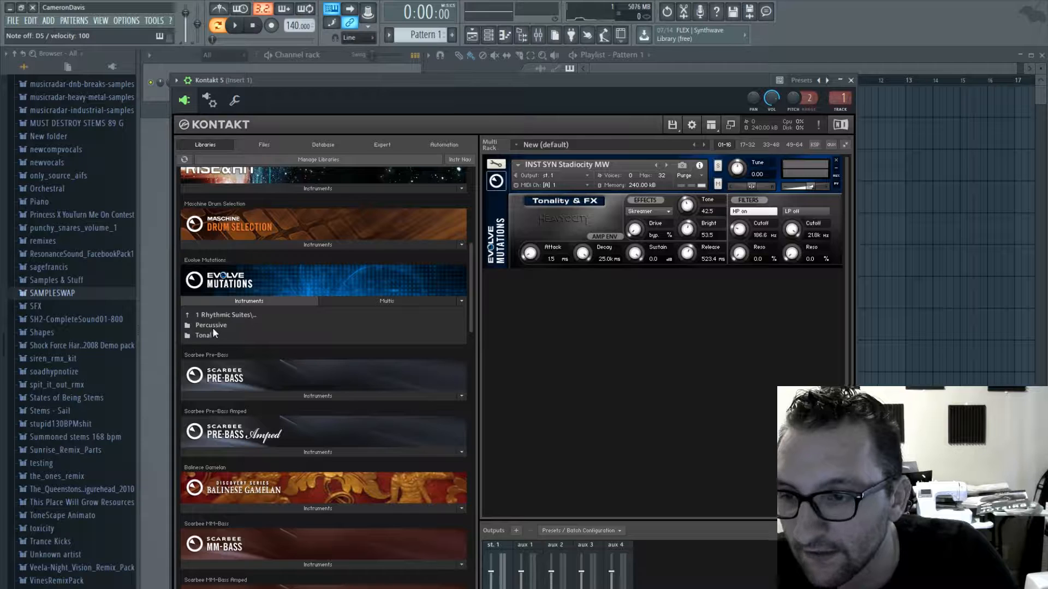
pyautogui.click(213, 334)
pyautogui.doubleClick(246, 345)
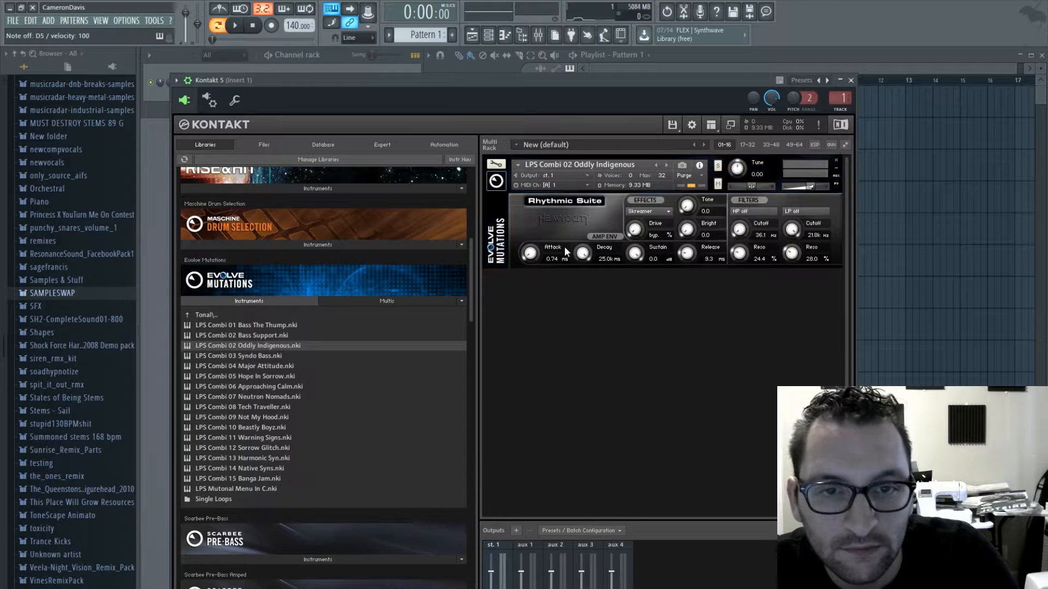
pyautogui.press('w')
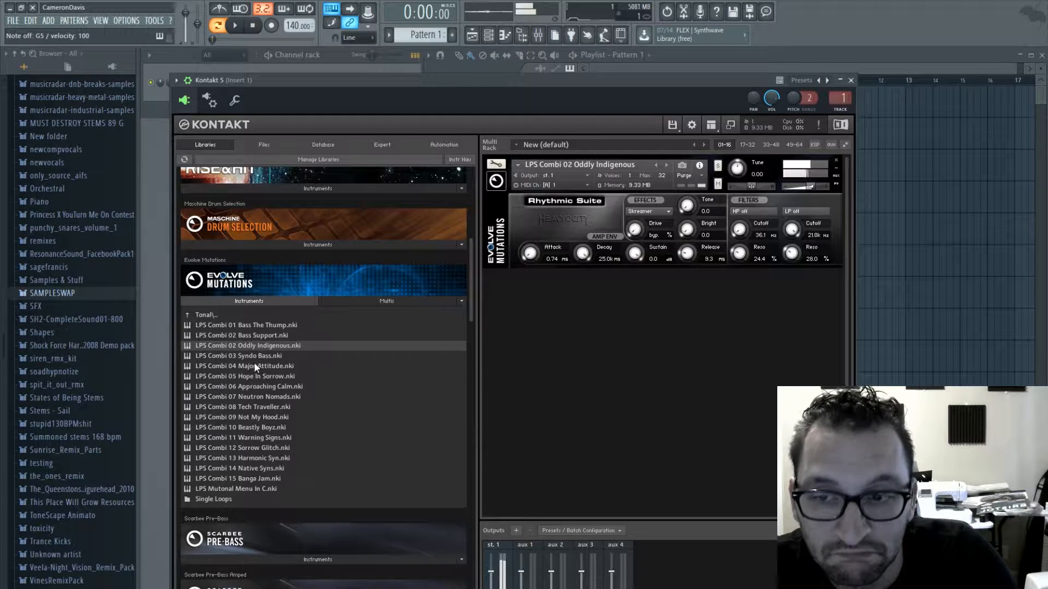
pyautogui.doubleClick(258, 326)
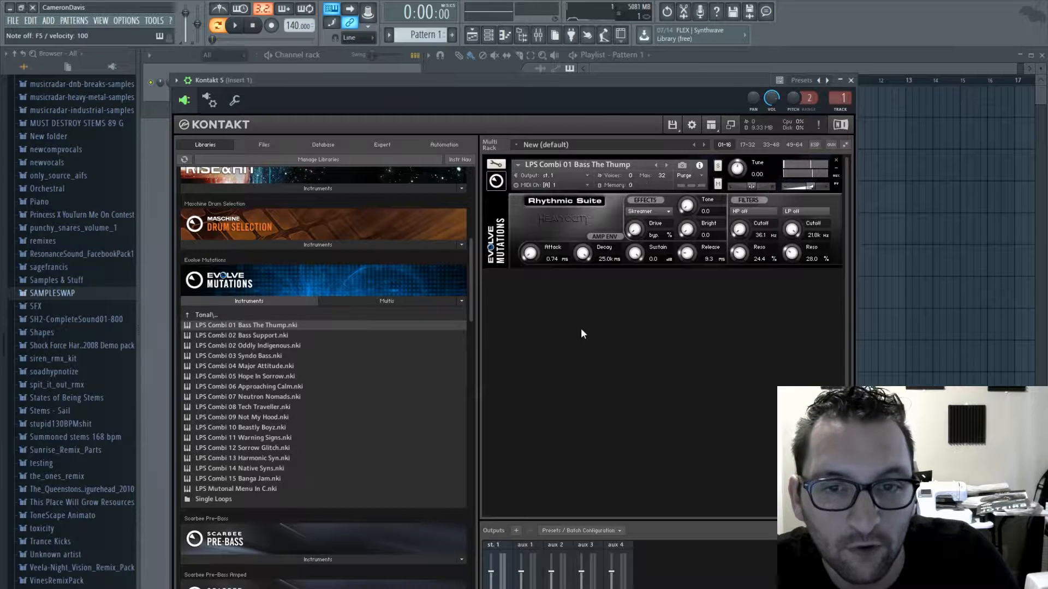
pyautogui.moveTo(258, 411); pyautogui.dragTo(502, 312)
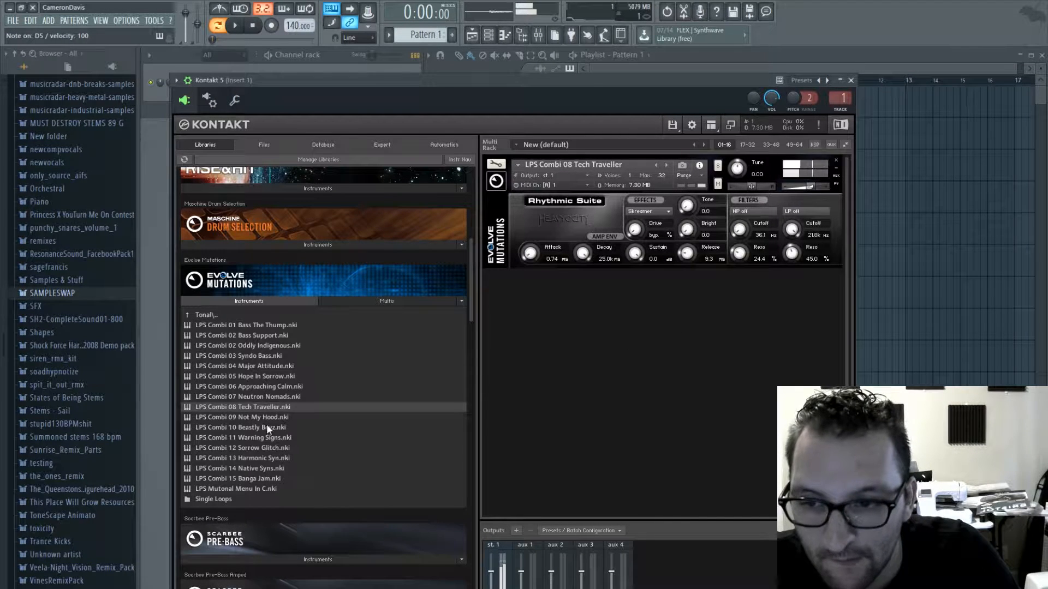
pyautogui.click(850, 81)
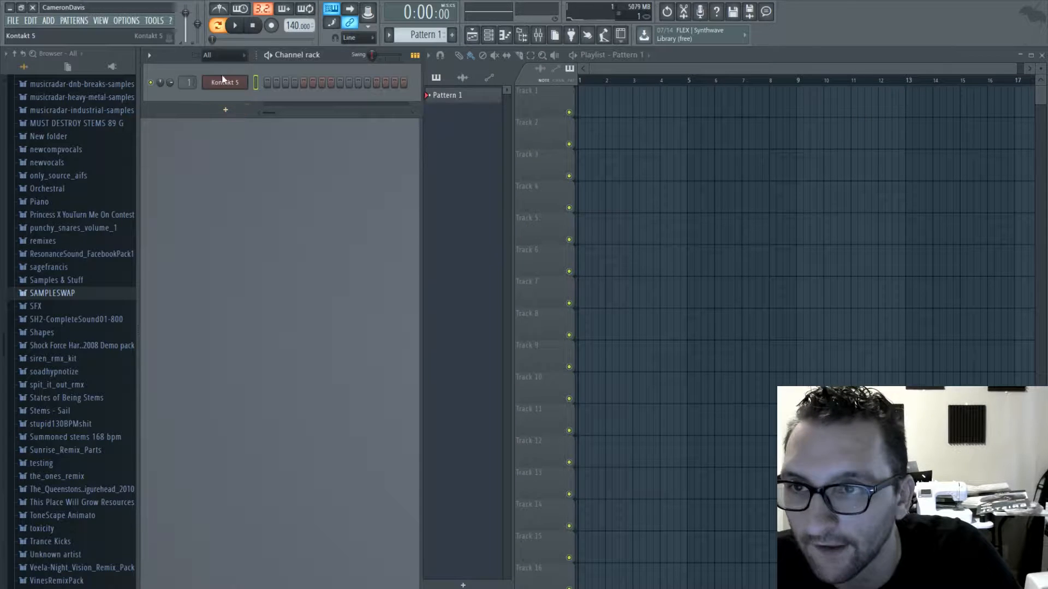
# - Draw a two-bar D5 note at the start of Pattern 1 for the Kontakt channel and play it
pyautogui.press('F7')
pyautogui.moveTo(329, 210)
pyautogui.mouseDown()
pyautogui.moveTo(153, 248)
pyautogui.moveTo(159, 272)
pyautogui.moveTo(201, 128)
pyautogui.moveTo(187, 112)
pyautogui.moveTo(185, 416)
pyautogui.moveTo(186, 117)
pyautogui.mouseUp()
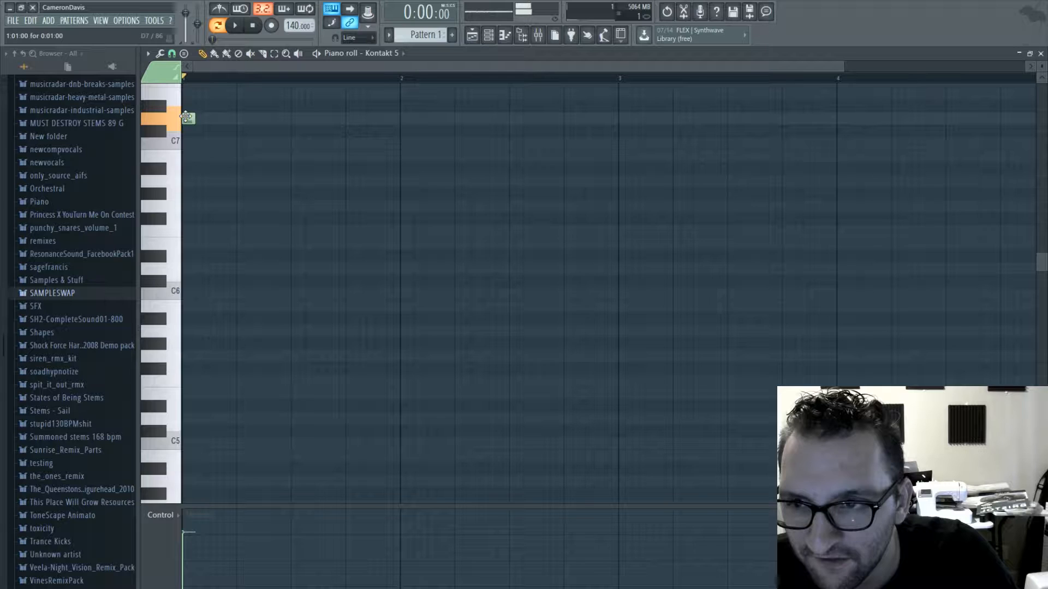
pyautogui.moveTo(187, 117); pyautogui.dragTo(179, 487)
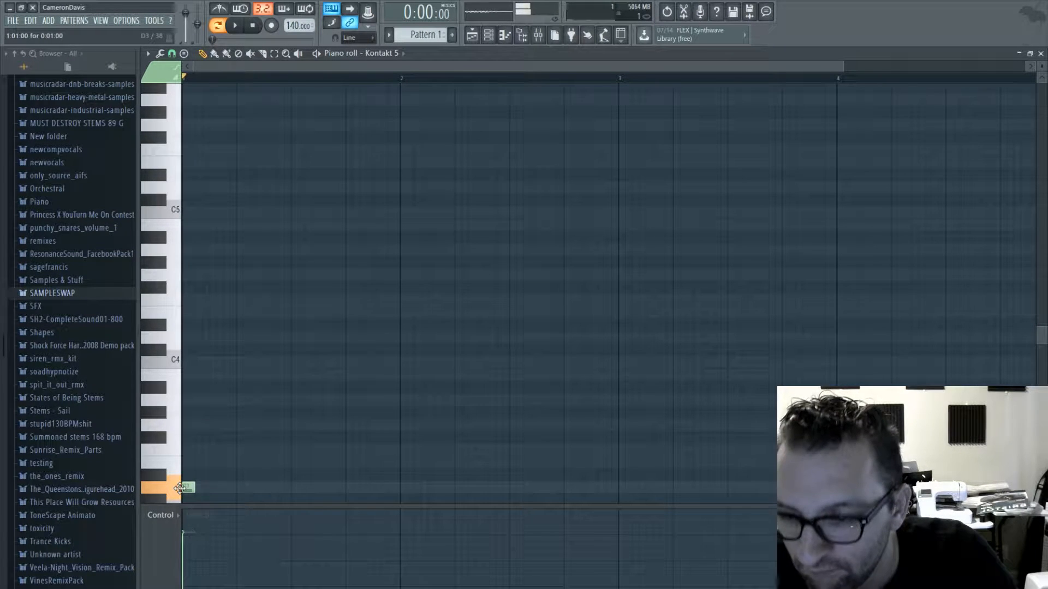
pyautogui.moveTo(179, 487); pyautogui.dragTo(618, 188)
pyautogui.press('space')
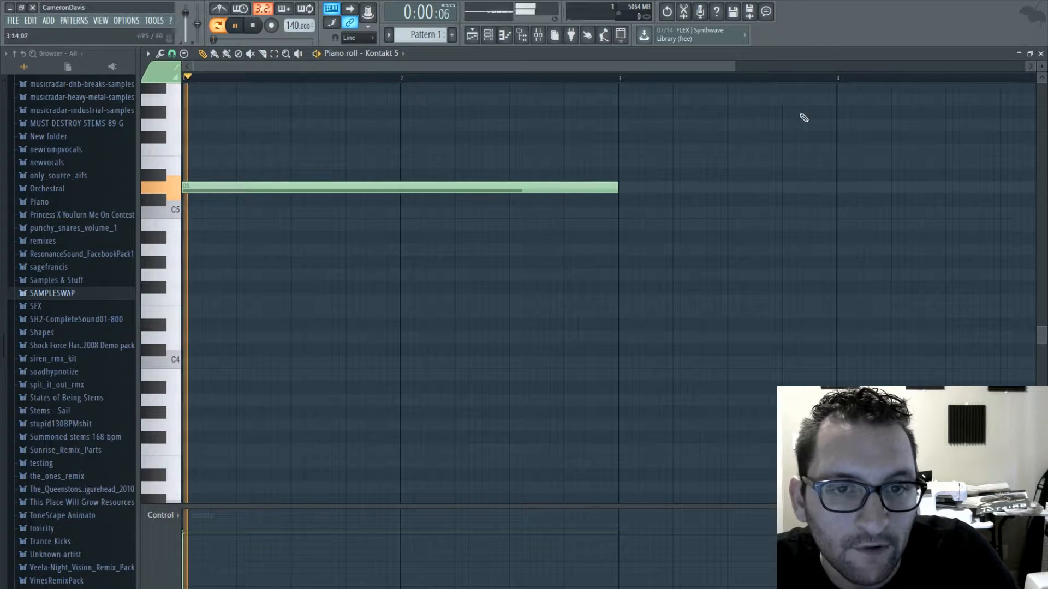
# - Place Pattern 1 twice in a row on playlist Track 1, at bars 1 and 3
pyautogui.click(1041, 53)
pyautogui.moveTo(615, 108); pyautogui.dragTo(590, 103)
pyautogui.click(387, 89)
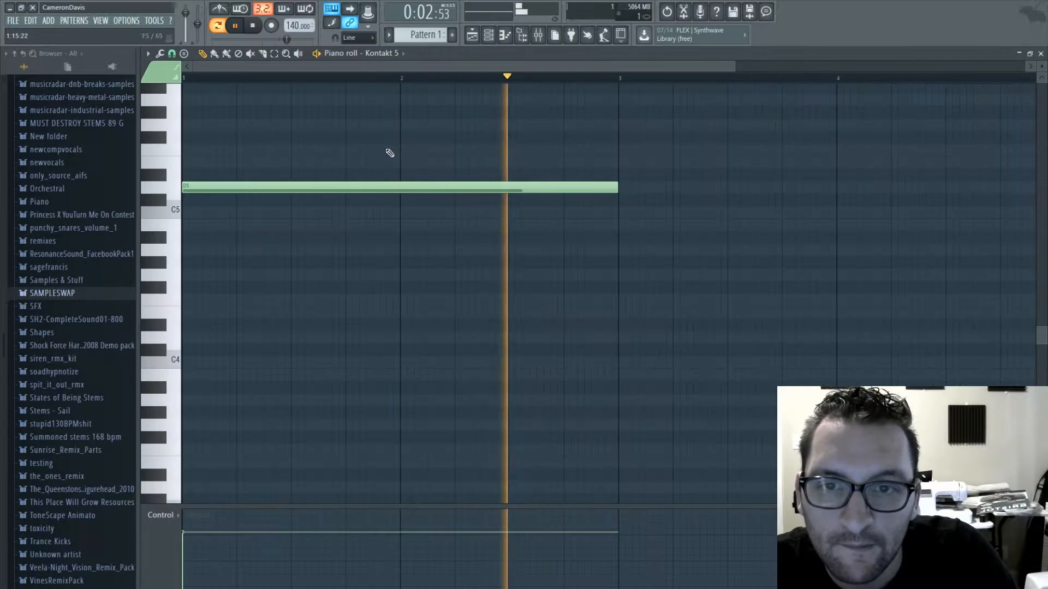
pyautogui.click(1041, 53)
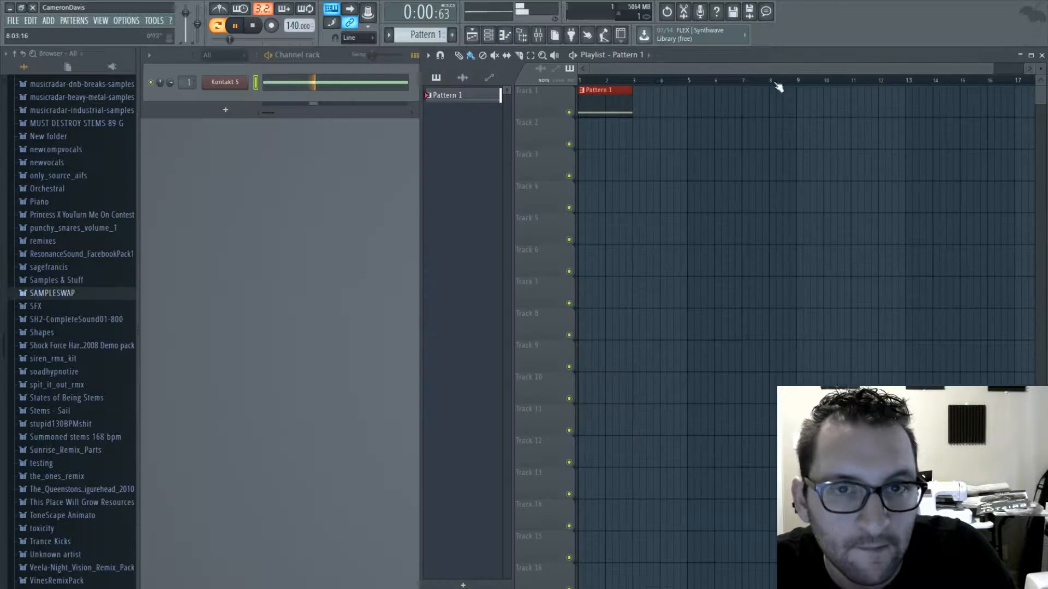
pyautogui.click(639, 111)
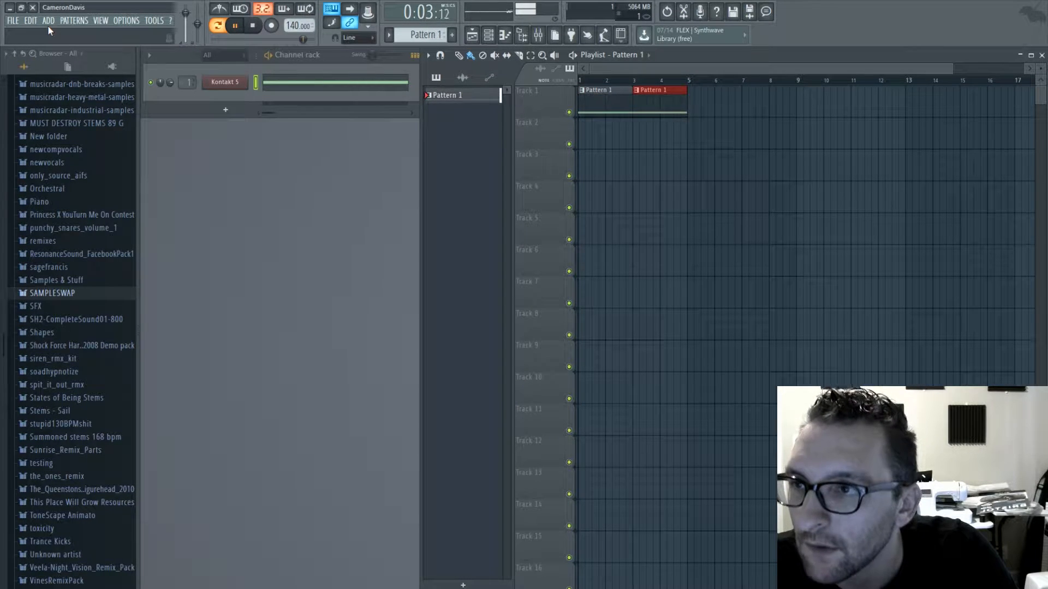
# - Find the amenbreak1bar sample in the browser and load it as a Slicex channel in the channel rack
pyautogui.scroll(3, 87, 286)
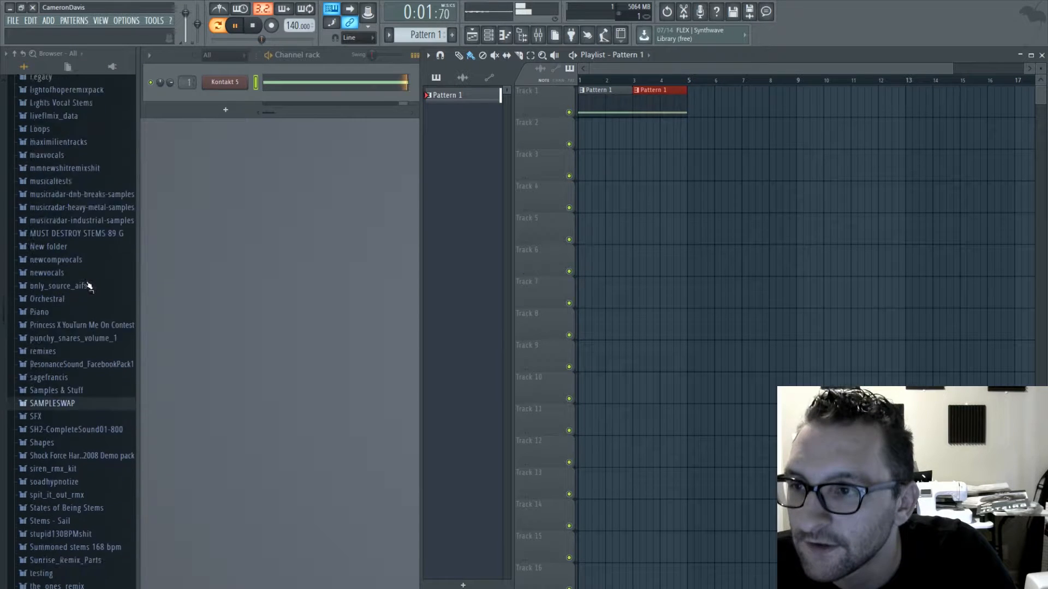
pyautogui.scroll(5, 87, 286)
pyautogui.click(55, 304)
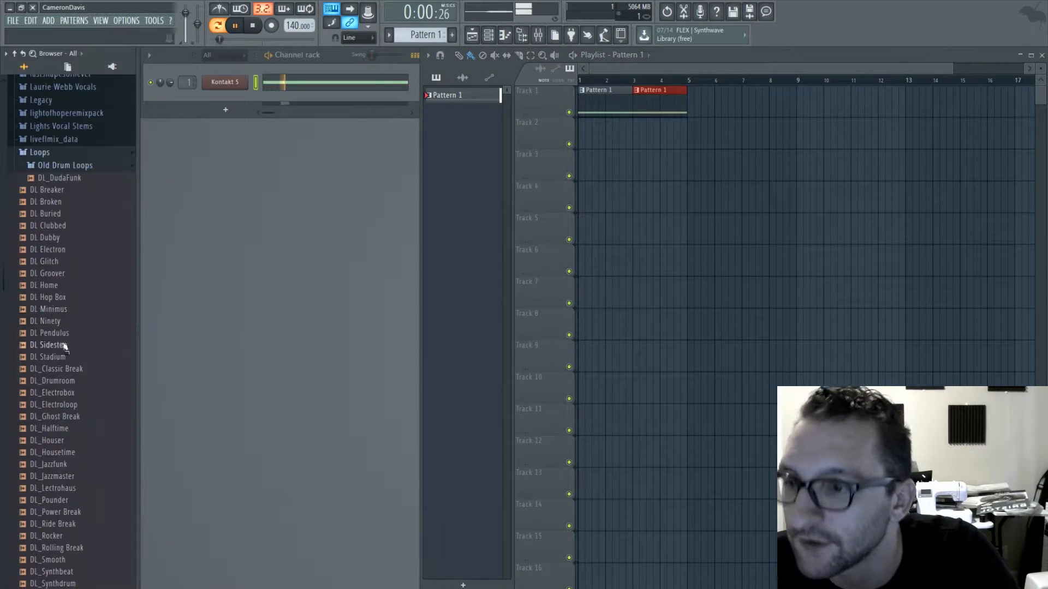
pyautogui.click(68, 152)
pyautogui.scroll(-9, 73, 211)
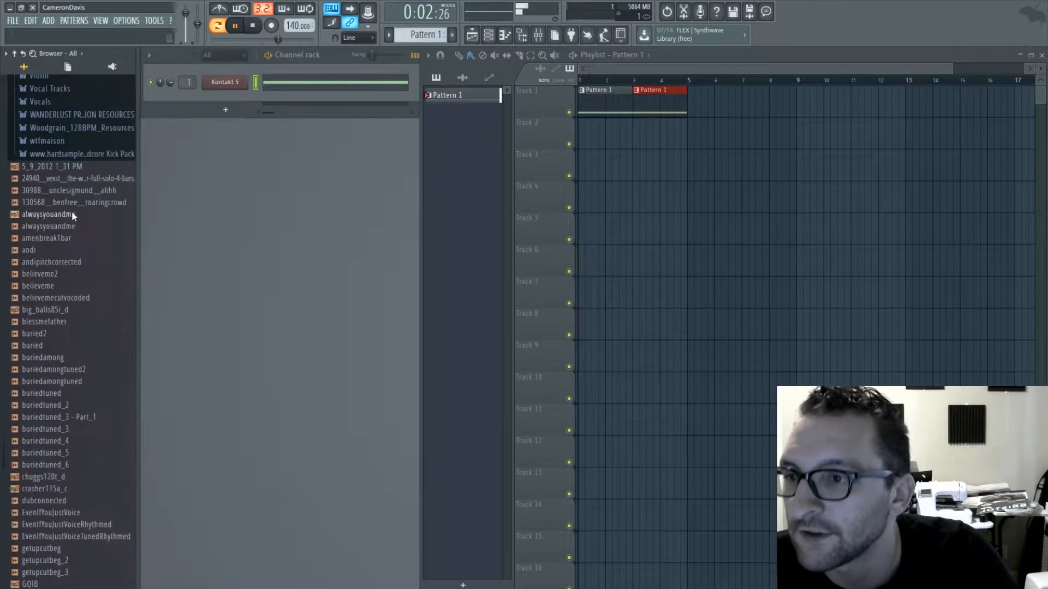
pyautogui.scroll(1, 72, 214)
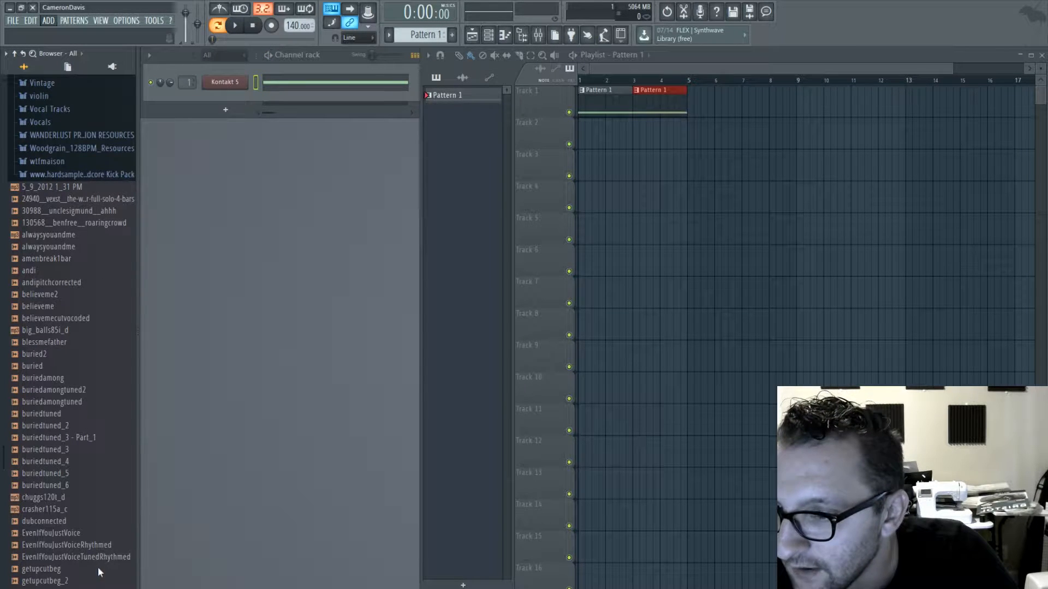
pyautogui.moveTo(48, 259); pyautogui.dragTo(213, 139)
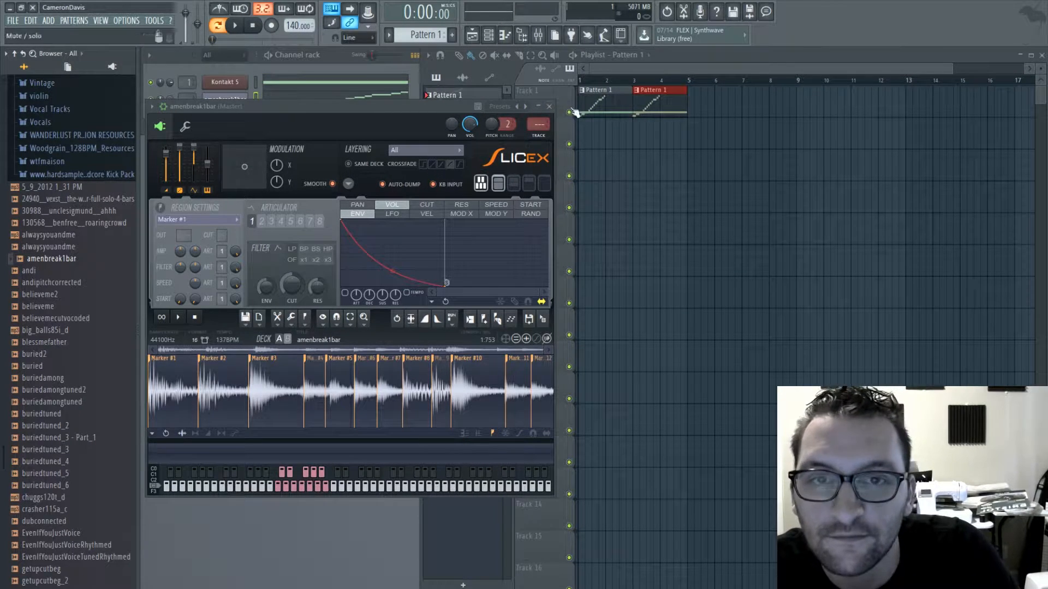
# - Delete all the amenbreak1bar slice notes from Pattern 1 and create Pattern 2
pyautogui.click(549, 106)
pyautogui.click(401, 104)
pyautogui.hotkey('ctrl', 'a')
pyautogui.press('Delete')
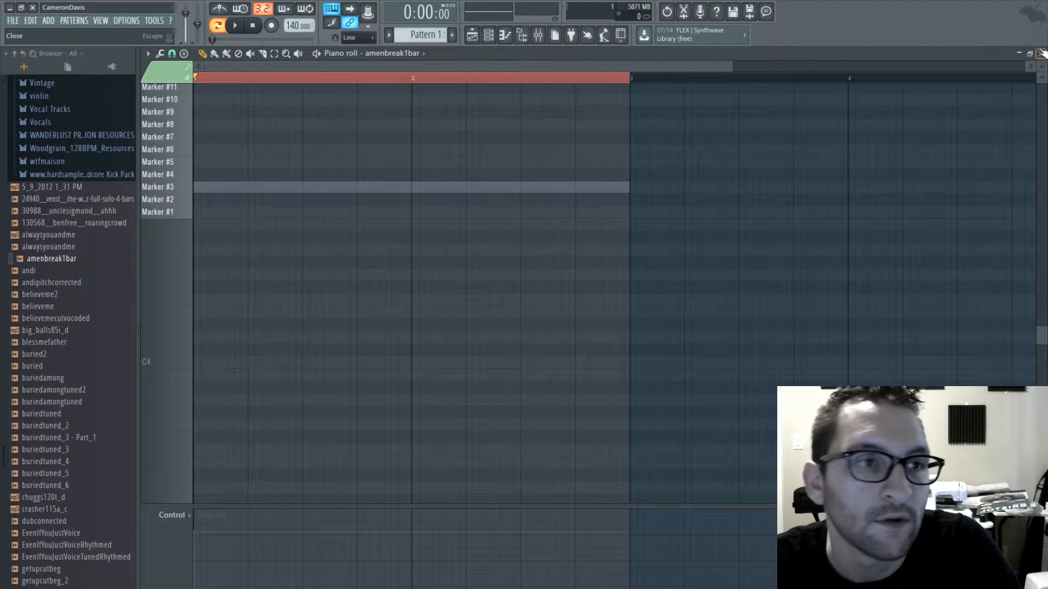
pyautogui.click(1041, 53)
pyautogui.click(452, 35)
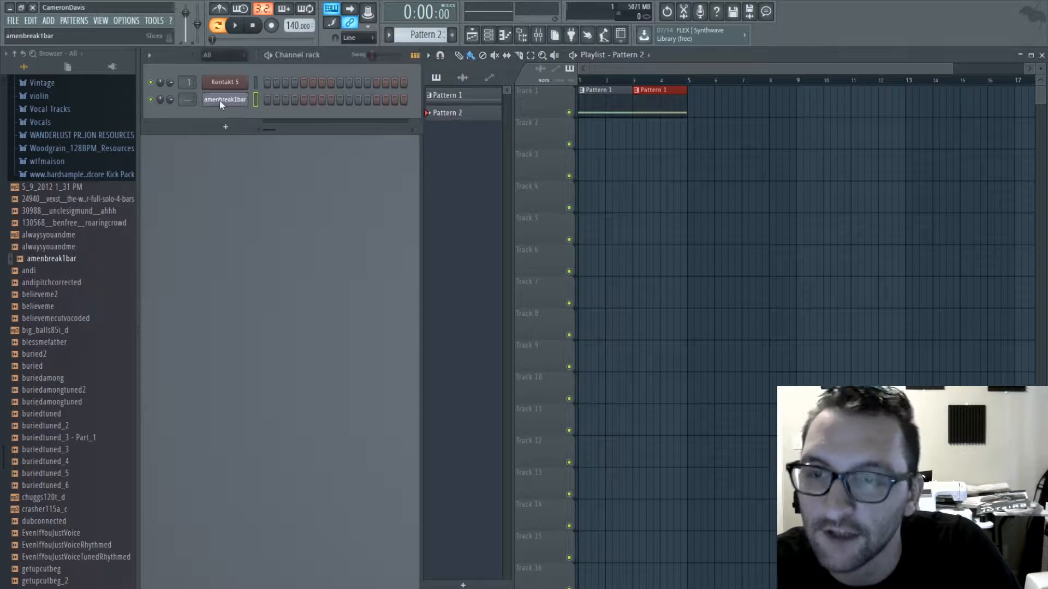
# - Place a Marker #1 note at the start of Pattern 2 in the amenbreak1bar piano roll and shorten it to half a beat
pyautogui.rightClick(219, 100)
pyautogui.click(273, 100)
pyautogui.scroll(3, 210, 239)
pyautogui.click(210, 328)
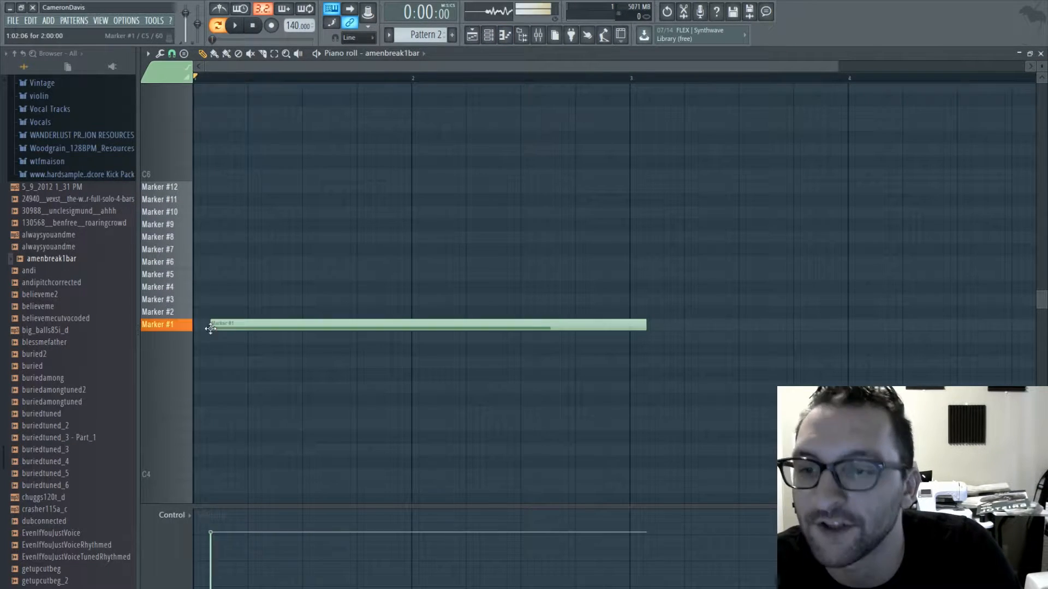
pyautogui.moveTo(211, 328); pyautogui.dragTo(193, 327)
pyautogui.moveTo(629, 323); pyautogui.dragTo(234, 342)
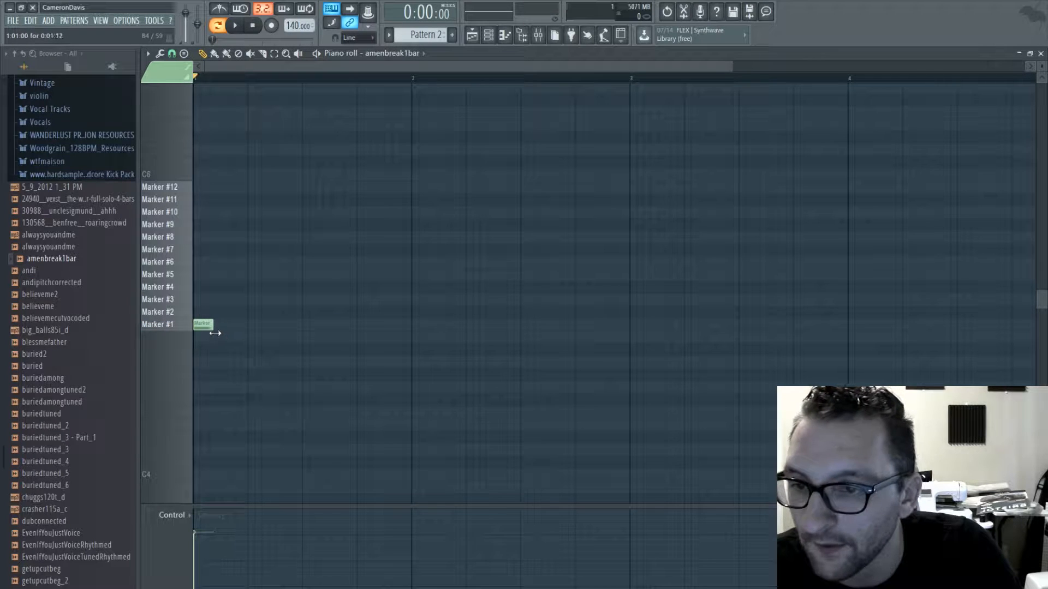
# - Continue the first two beats with half-beat Marker #1, Marker #3 and Marker #1 slices, and play the pattern
pyautogui.click(227, 325)
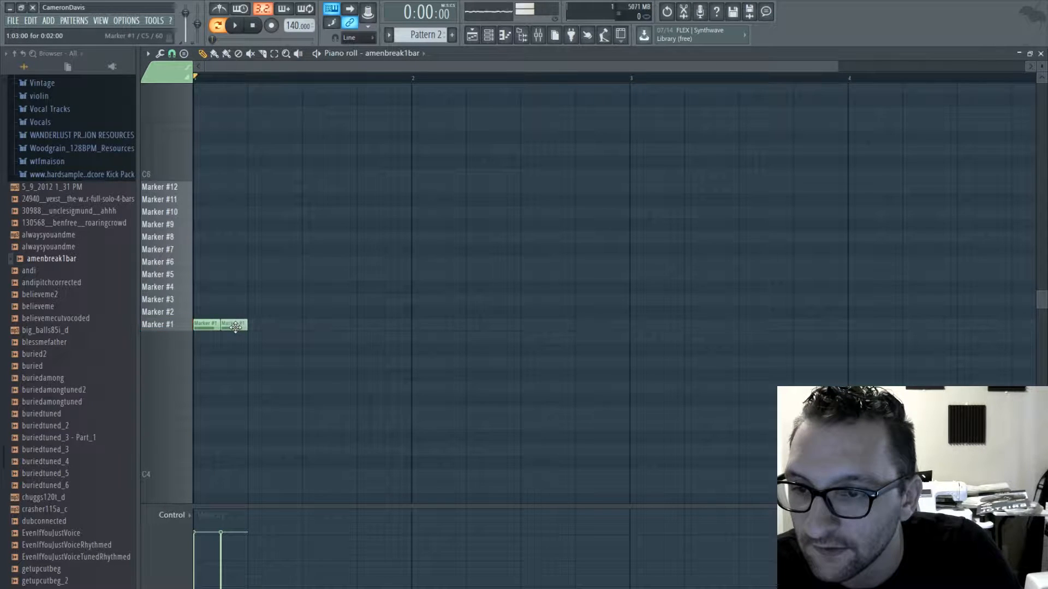
pyautogui.click(256, 311)
pyautogui.moveTo(246, 319); pyautogui.dragTo(247, 307)
pyautogui.click(281, 325)
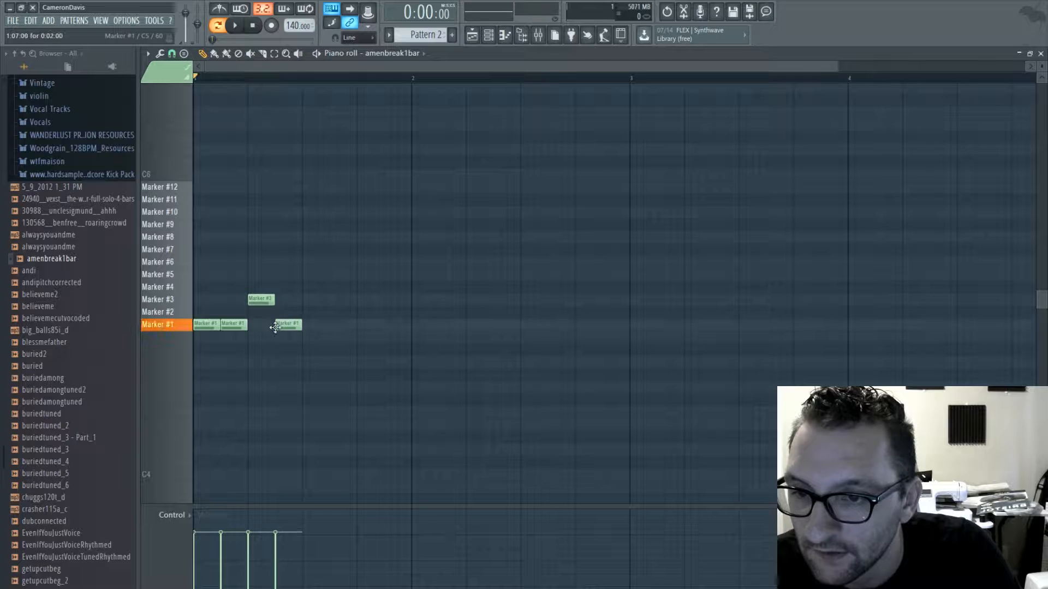
pyautogui.press('space')
pyautogui.press('space')
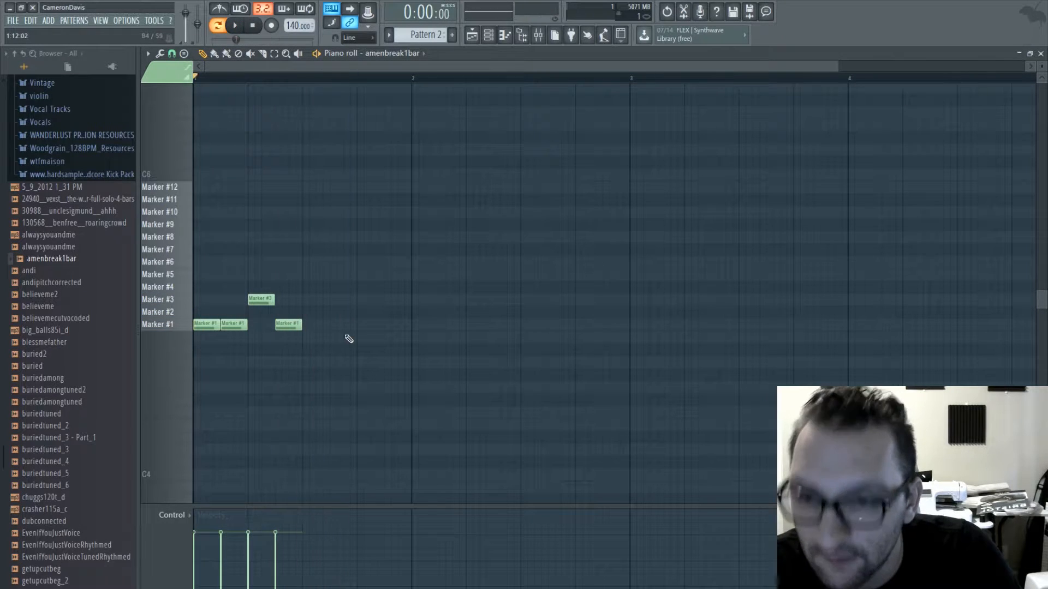
# - Finish bar 1 with quarter-beat Marker #4 and Marker #5 slices followed by half-beat Marker #3 and Marker #1 slices, and play it
pyautogui.moveTo(331, 311)
pyautogui.mouseDown()
pyautogui.moveTo(328, 276)
pyautogui.moveTo(331, 292)
pyautogui.mouseUp()
pyautogui.click(343, 276)
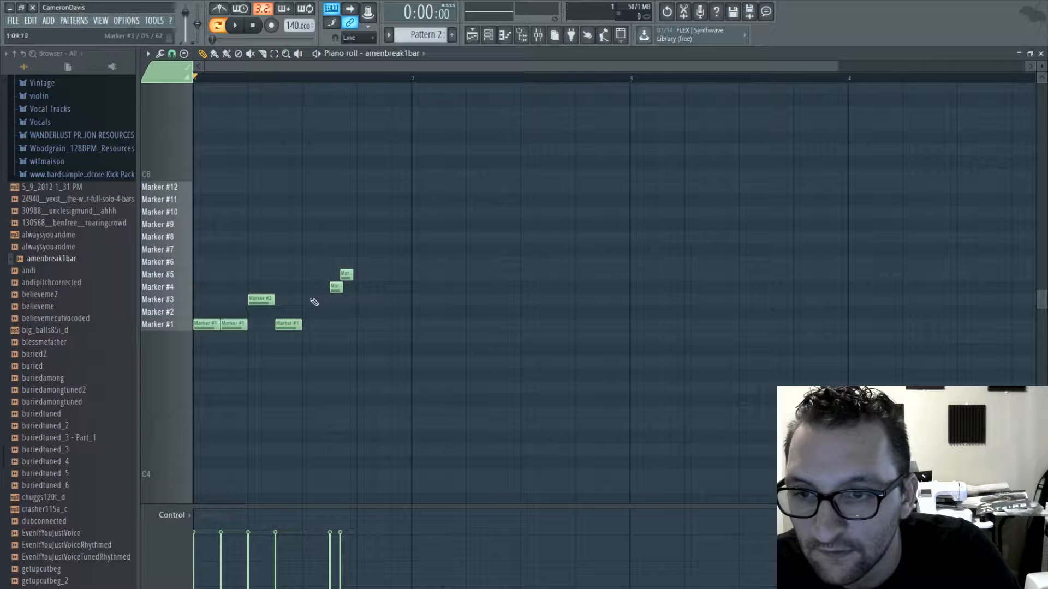
pyautogui.click(347, 276)
pyautogui.click(266, 301)
pyautogui.click(358, 316)
pyautogui.moveTo(358, 319); pyautogui.dragTo(345, 273)
pyautogui.click(393, 323)
pyautogui.press('space')
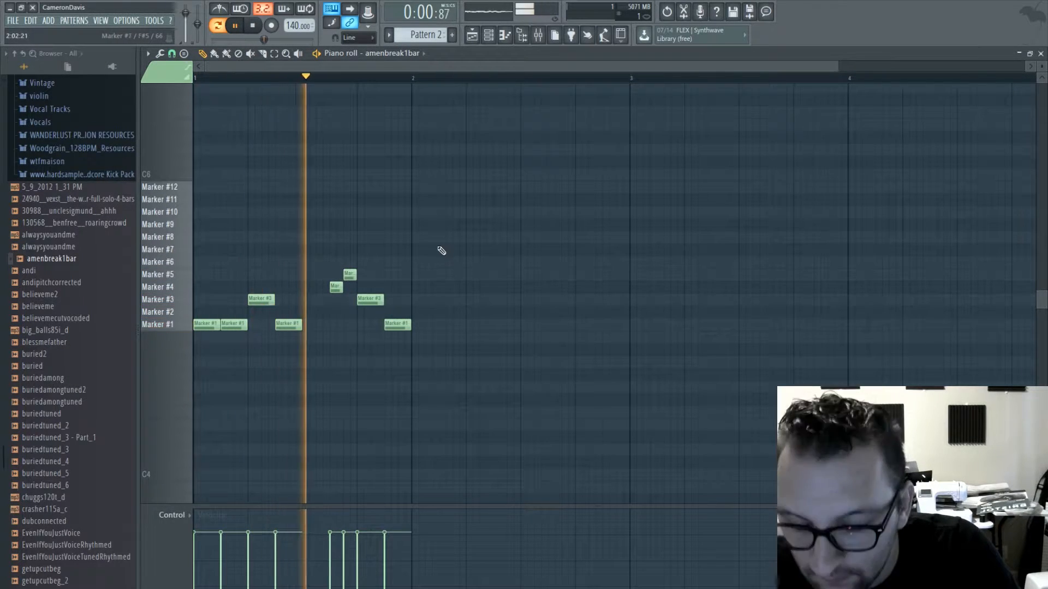
pyautogui.press('space')
# - Start bar 2 with half-beat Marker #1, #2 and #3 slices followed by rising quarter-beat Marker #4, #5, #6 and #7 slices
pyautogui.click(419, 324)
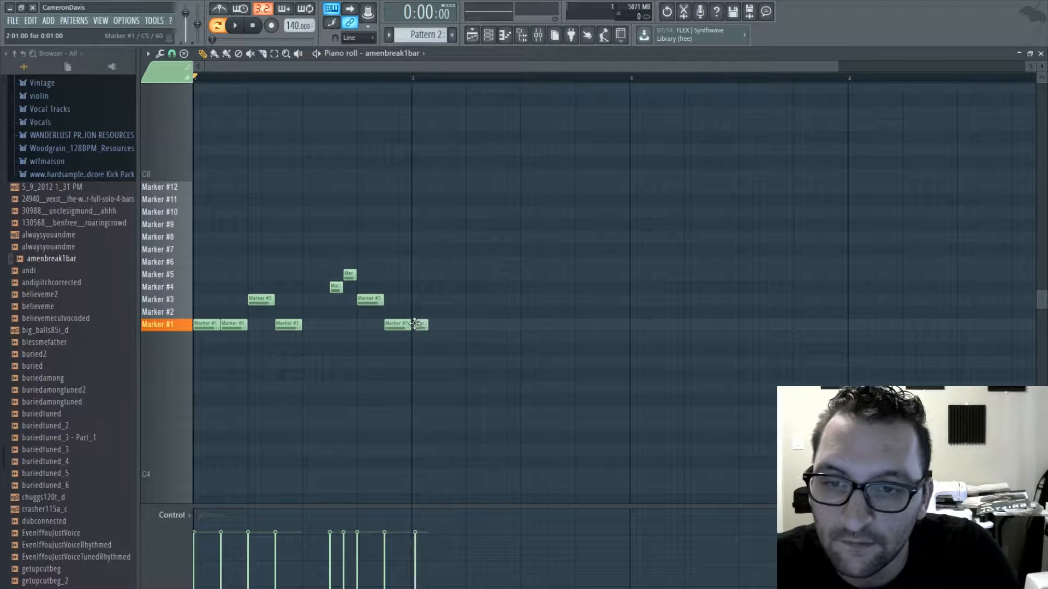
pyautogui.click(442, 312)
pyautogui.click(468, 299)
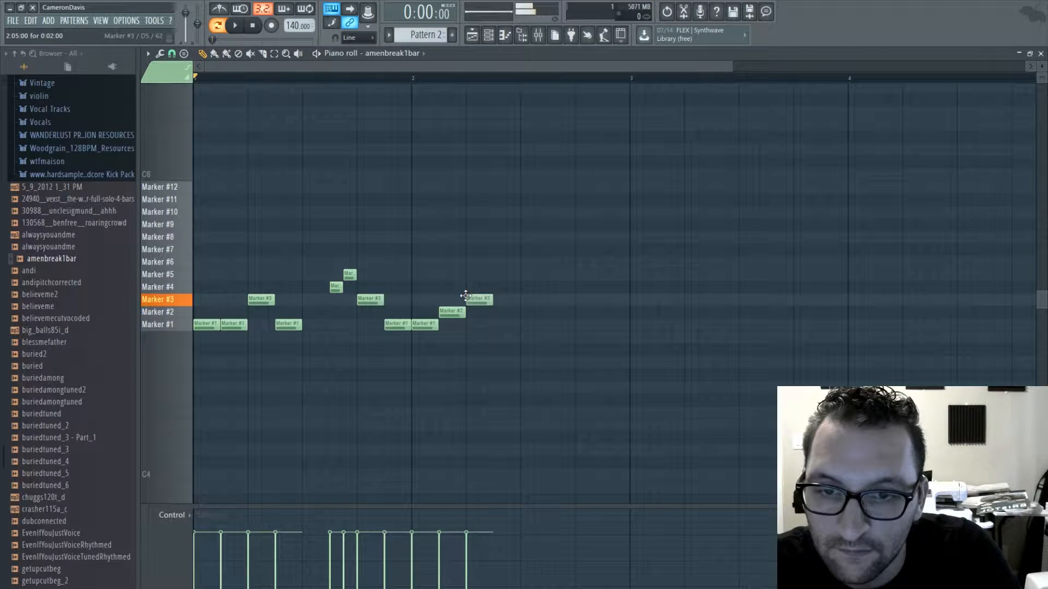
pyautogui.click(494, 288)
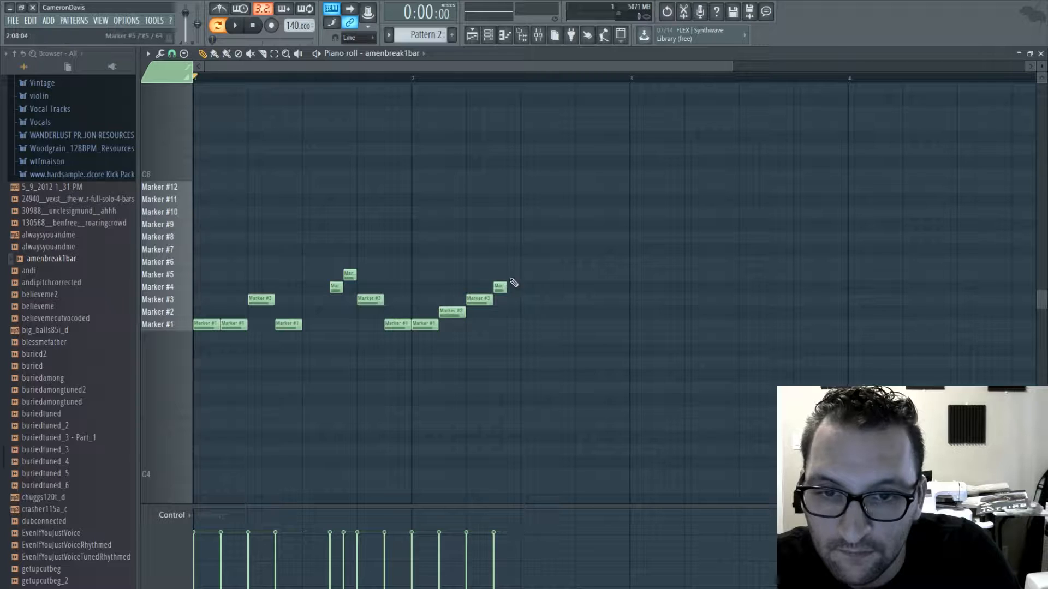
pyautogui.click(513, 274)
pyautogui.click(527, 262)
pyautogui.click(539, 249)
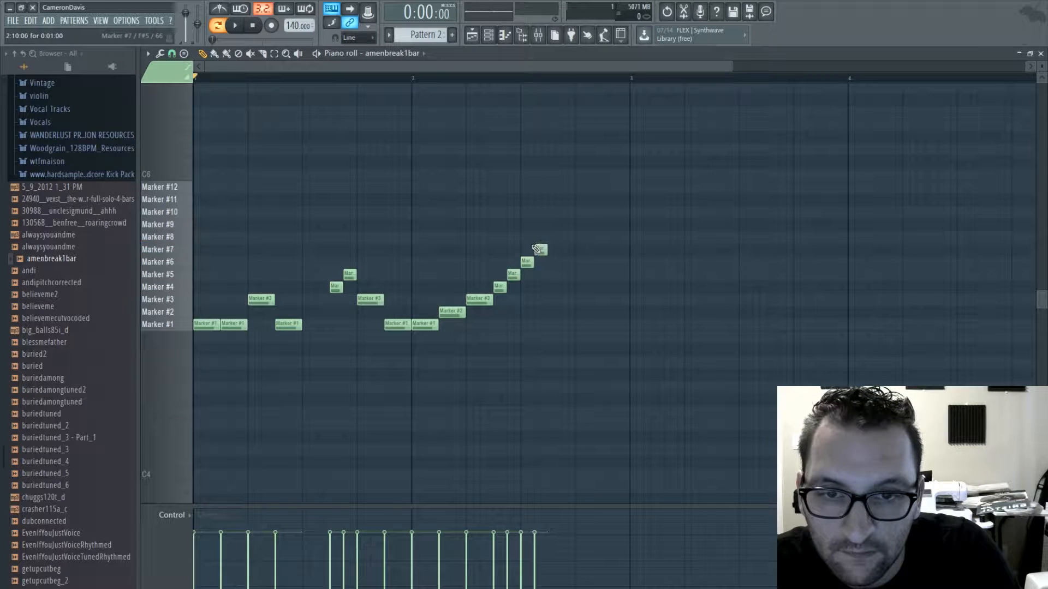
# - Complete bar 2 with two quarter-beat Marker #1 slices, a half-beat Marker #3 and quarter-beat Marker #4 and #5, and play the pattern
pyautogui.click(554, 323)
pyautogui.click(568, 324)
pyautogui.moveTo(581, 287)
pyautogui.mouseDown()
pyautogui.moveTo(583, 301)
pyautogui.moveTo(607, 276)
pyautogui.moveTo(609, 287)
pyautogui.mouseUp()
pyautogui.click(623, 273)
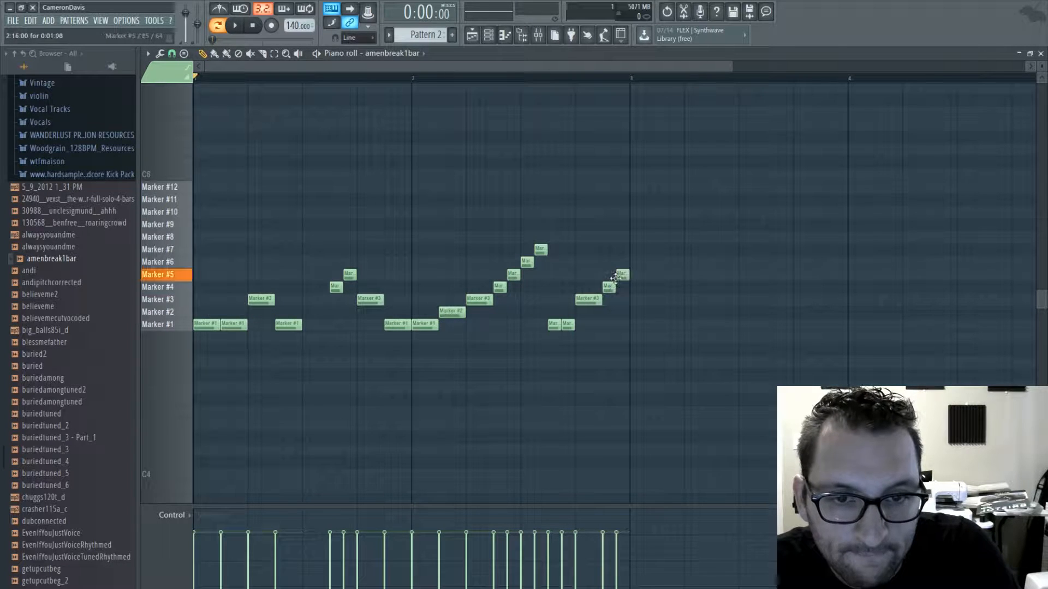
pyautogui.press('space')
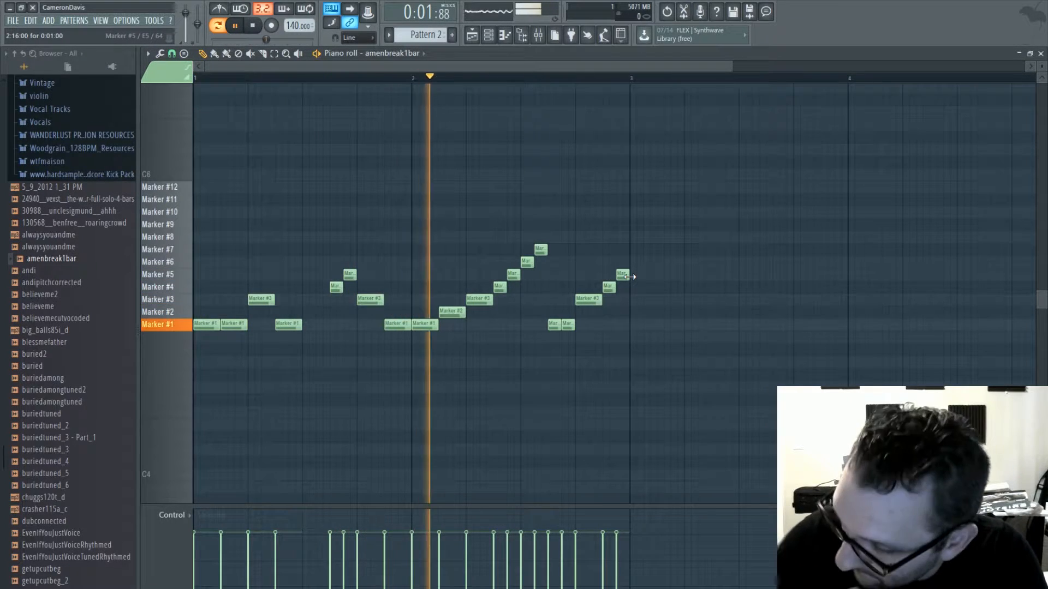
# - Close the piano roll, route the amenbreak1bar channel to mixer track 2 and show the mixer
pyautogui.click(1041, 54)
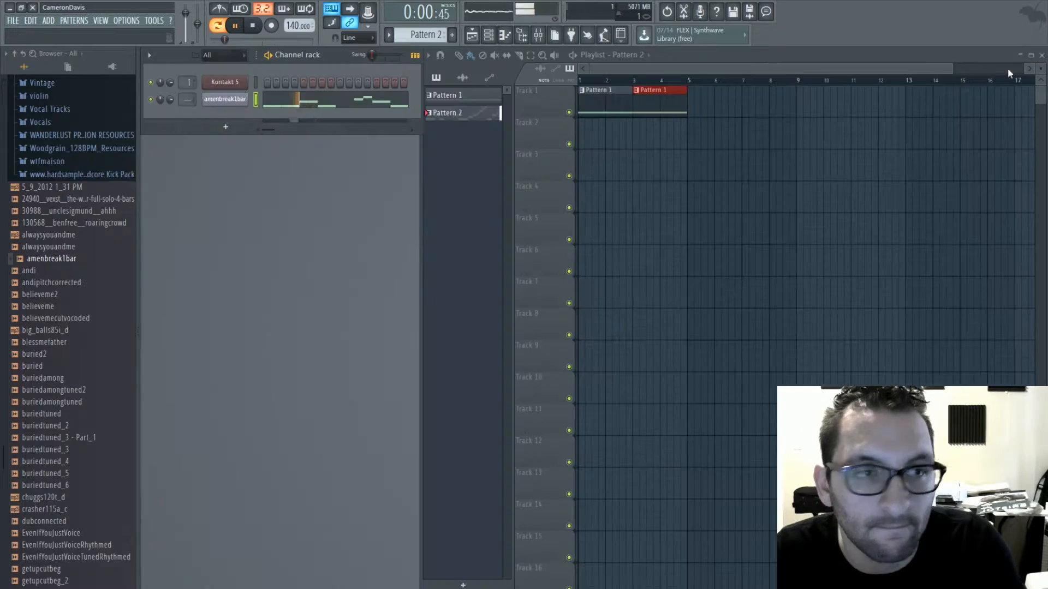
pyautogui.moveTo(188, 100); pyautogui.dragTo(188, 94)
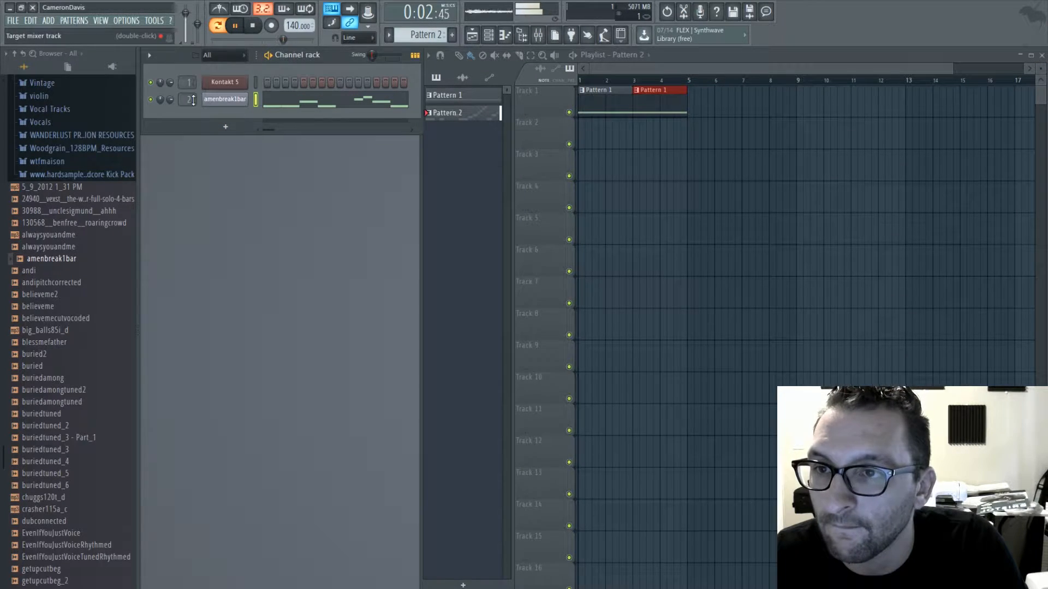
pyautogui.press('F9')
# - Add Fruity parametric EQ 2 to Insert 2, cutting the lowest frequencies and slightly boosting the bass and treble bands
pyautogui.click(192, 240)
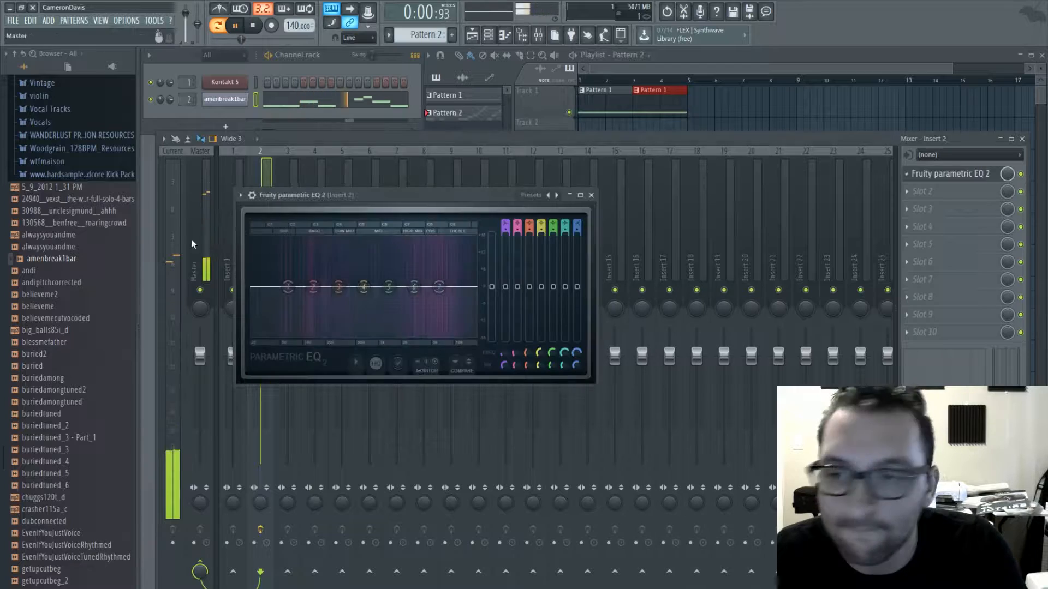
pyautogui.moveTo(289, 288); pyautogui.dragTo(307, 277)
pyautogui.moveTo(439, 287); pyautogui.dragTo(430, 282)
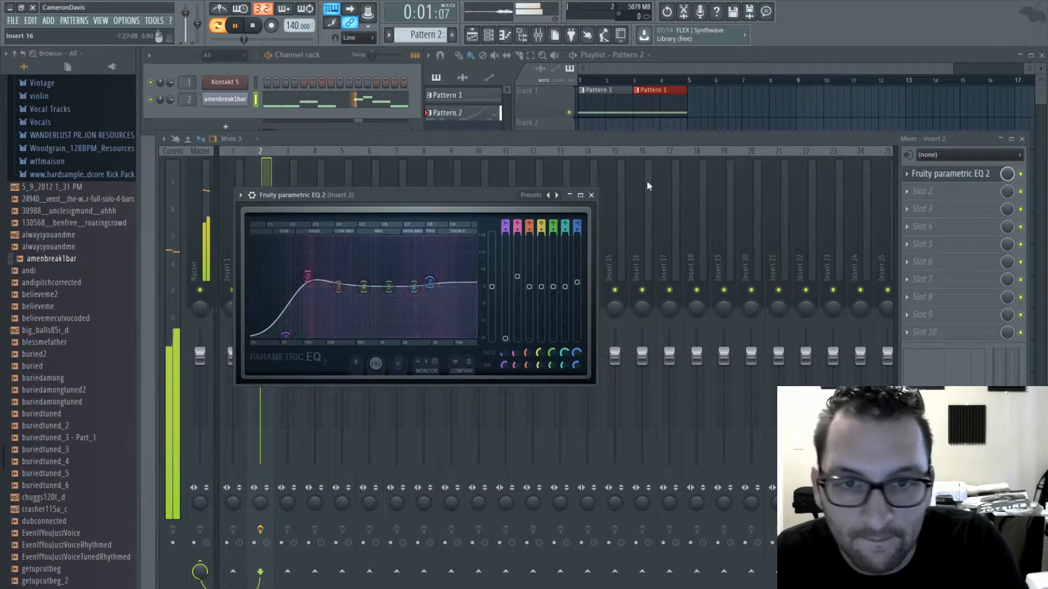
pyautogui.click(591, 194)
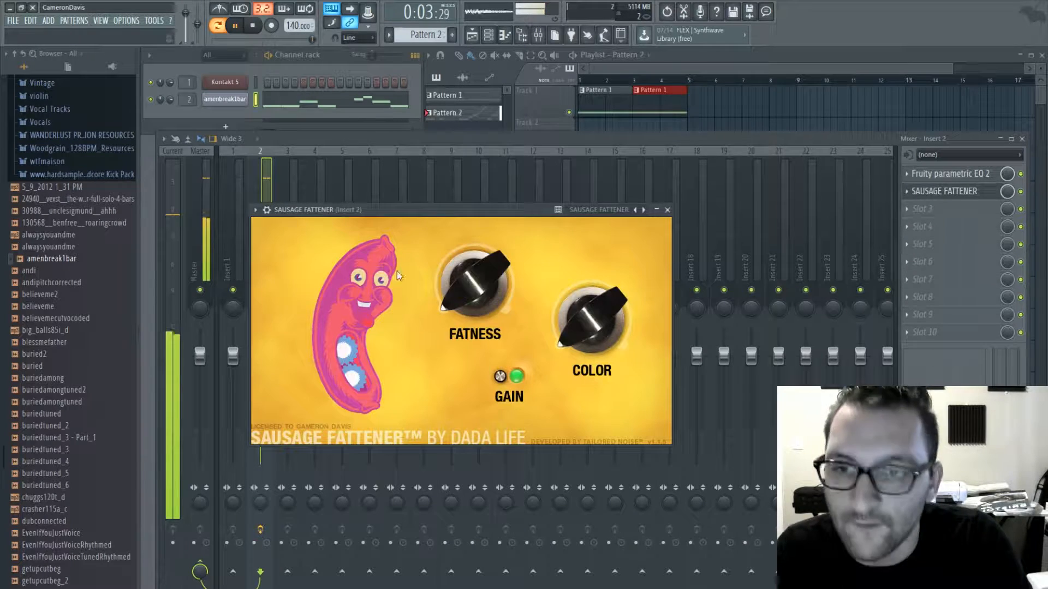
# - Add Sausage Fattener to the second slot of Insert 2, raise its Fatness slightly and close the mixer
pyautogui.moveTo(474, 284); pyautogui.dragTo(470, 239)
pyautogui.click(667, 211)
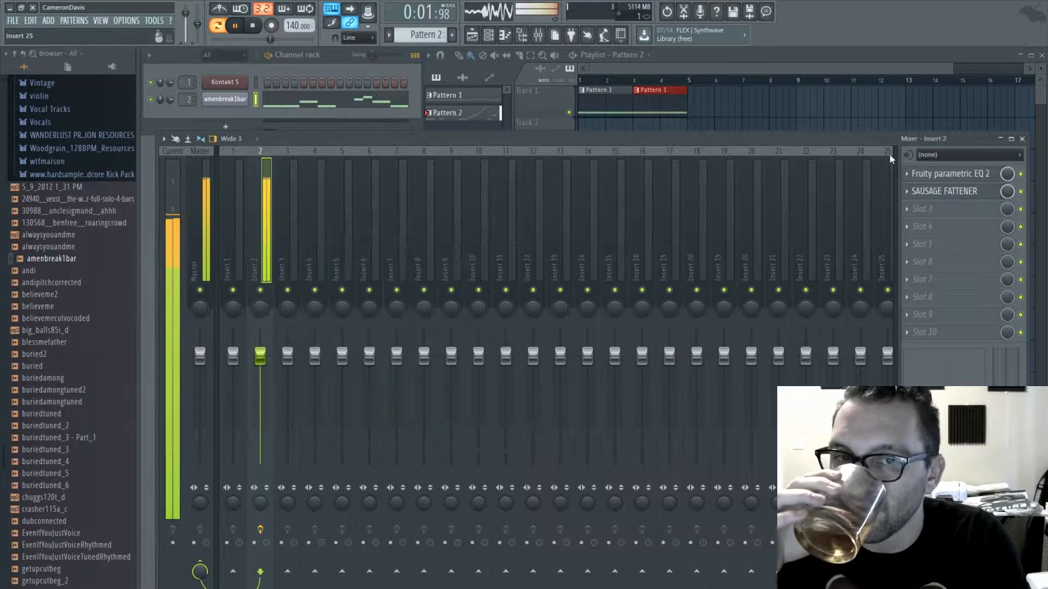
pyautogui.click(1022, 140)
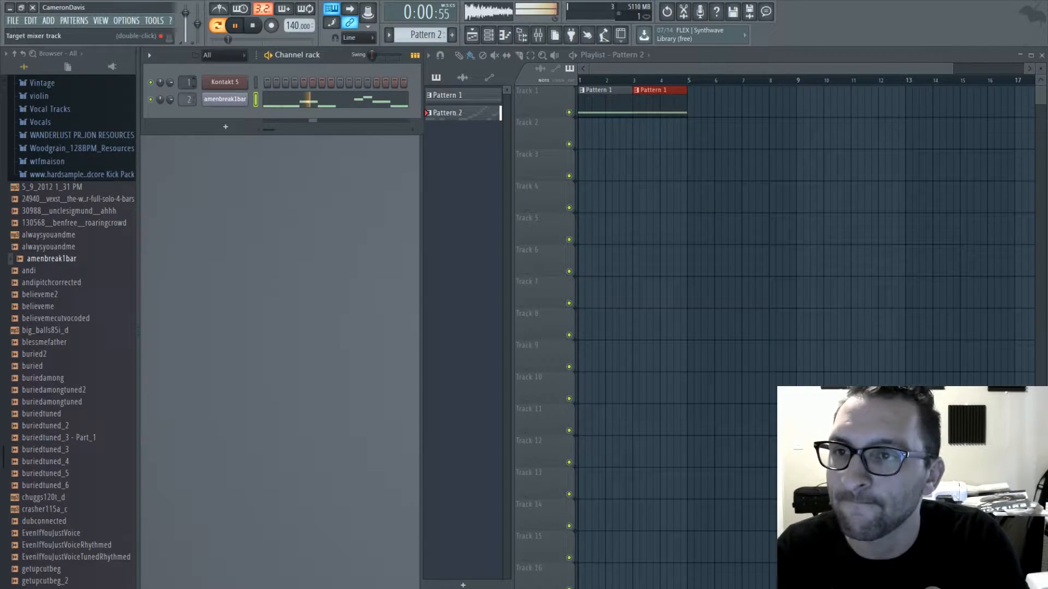
# - Switch to Pattern 1 and add Fruity parametric EQ 2 with a low cut and slight low-mid boost to the Kontakt channel's Insert 1
pyautogui.doubleClick(187, 82)
pyautogui.scroll(1, 425, 36)
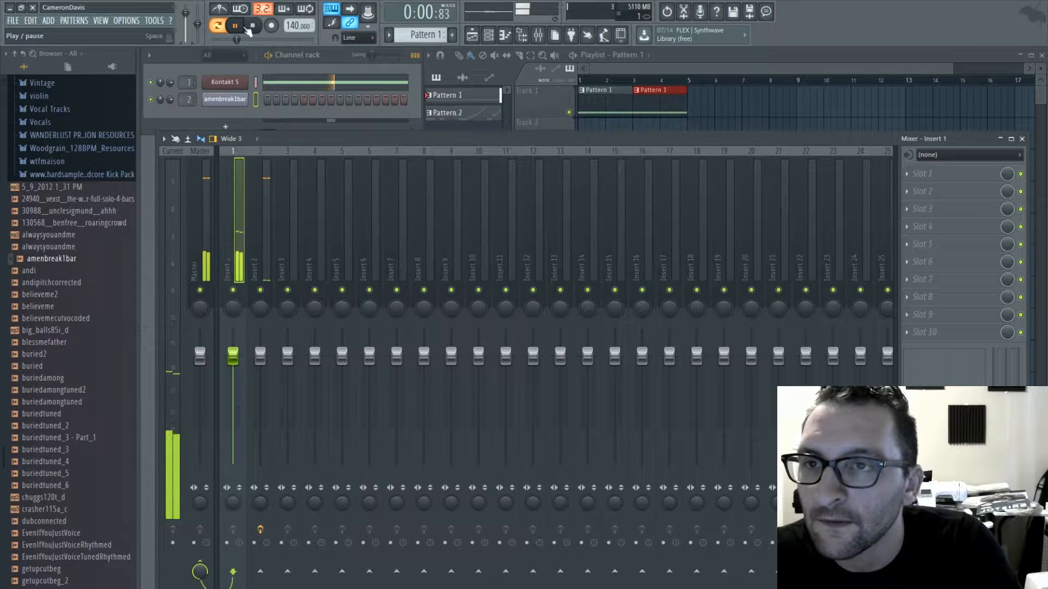
pyautogui.click(309, 374)
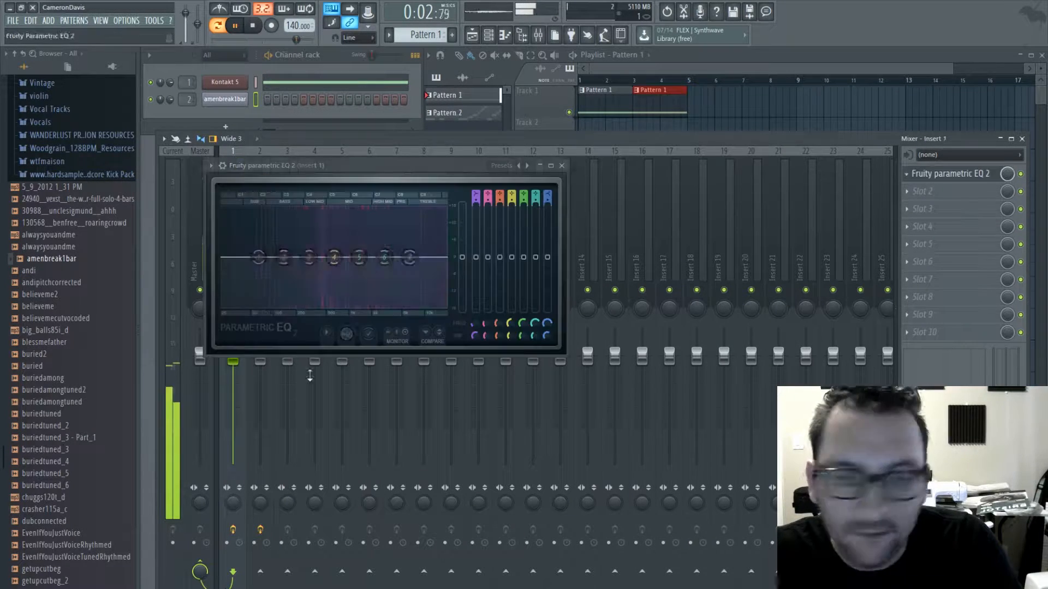
pyautogui.moveTo(261, 261); pyautogui.dragTo(272, 307)
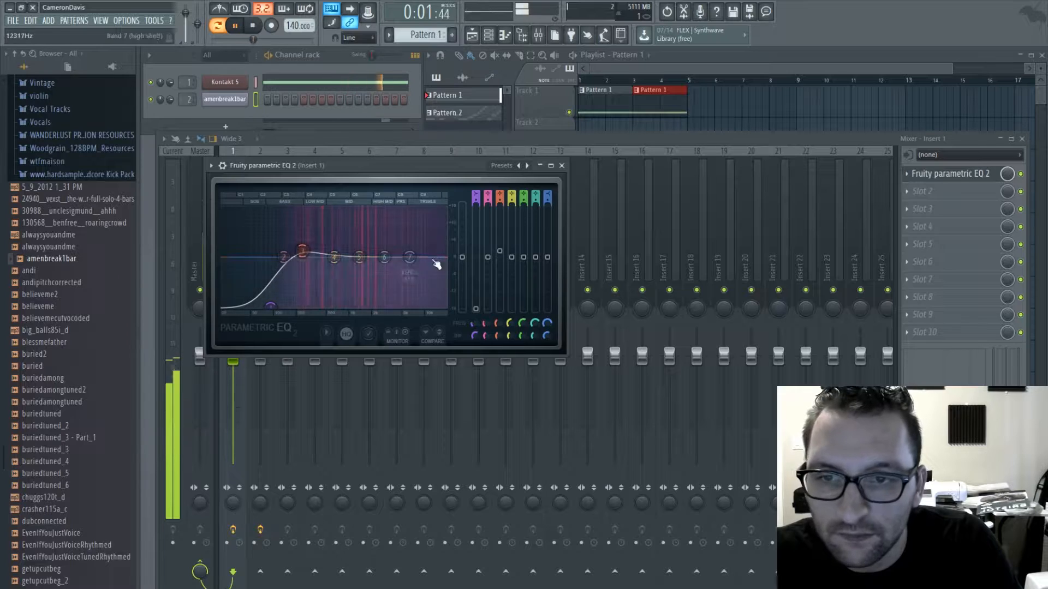
pyautogui.click(562, 166)
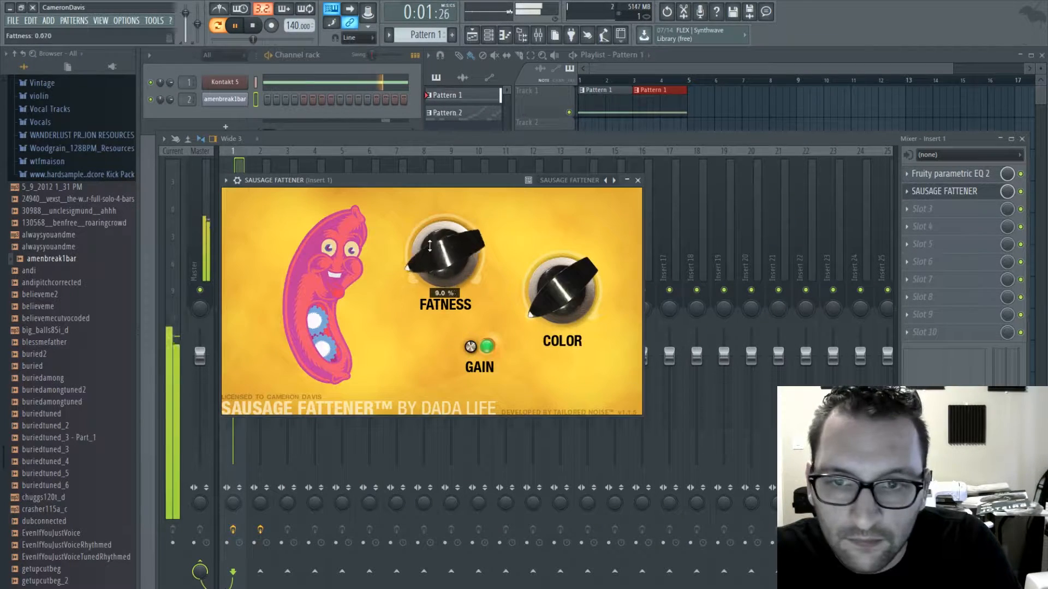
# - Add Sausage Fattener to the second slot of Insert 1, raise its Fatness slightly and close the mixer
pyautogui.moveTo(429, 245); pyautogui.dragTo(430, 219)
pyautogui.click(637, 180)
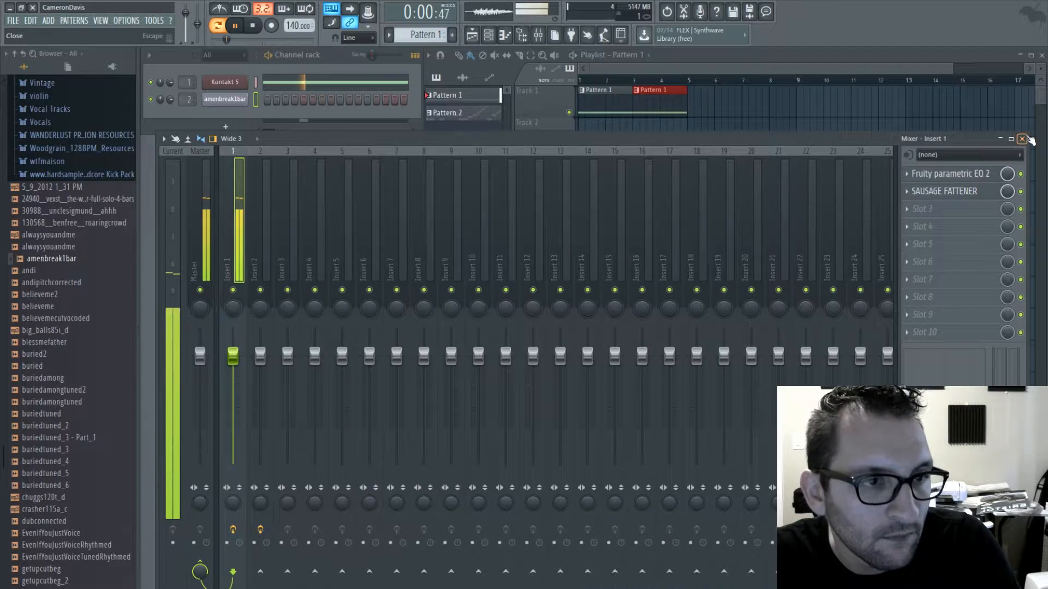
pyautogui.press('F9')
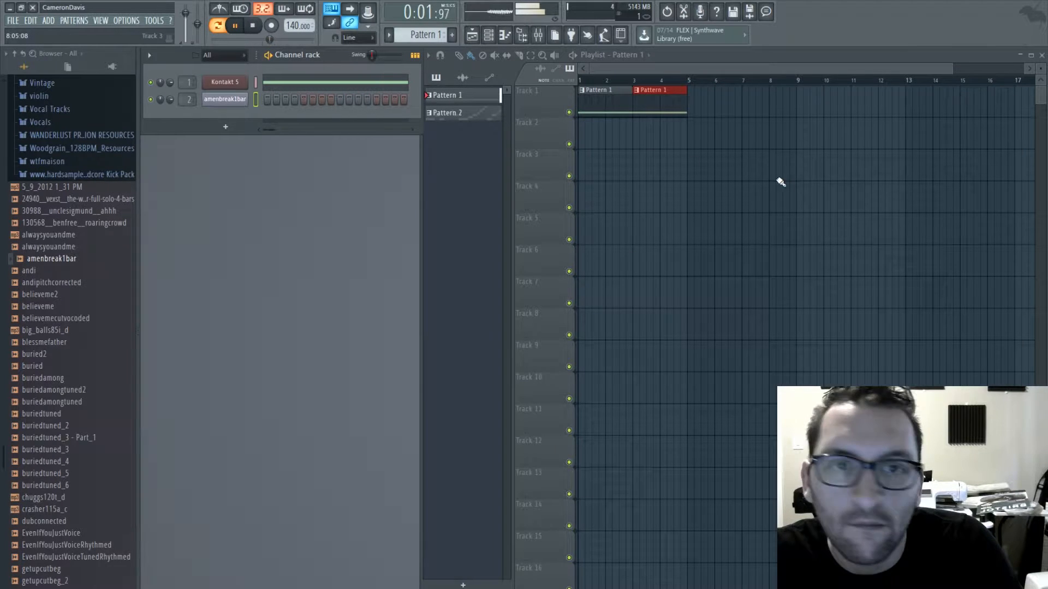
# - Extend Track 1 of the playlist with two more Pattern 1 clips covering bars 5 to 8
pyautogui.click(692, 139)
pyautogui.rightClick(696, 136)
pyautogui.moveTo(694, 107); pyautogui.dragTo(757, 111)
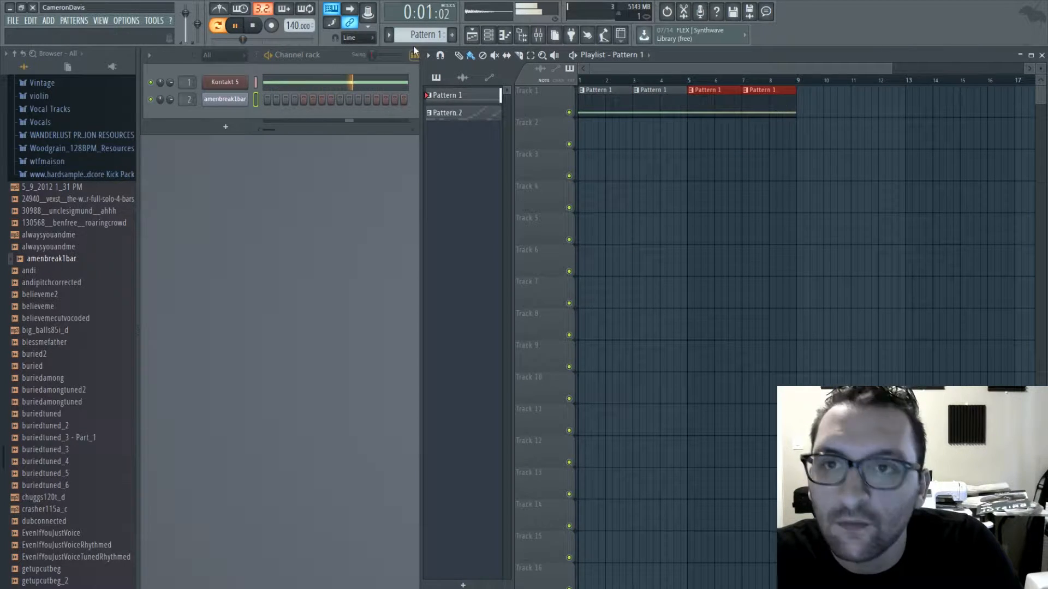
# - Place two Pattern 2 clips on Track 2 across bars 5 to 8 and play the arrangement
pyautogui.click(448, 113)
pyautogui.press('space')
pyautogui.moveTo(697, 142); pyautogui.dragTo(796, 140)
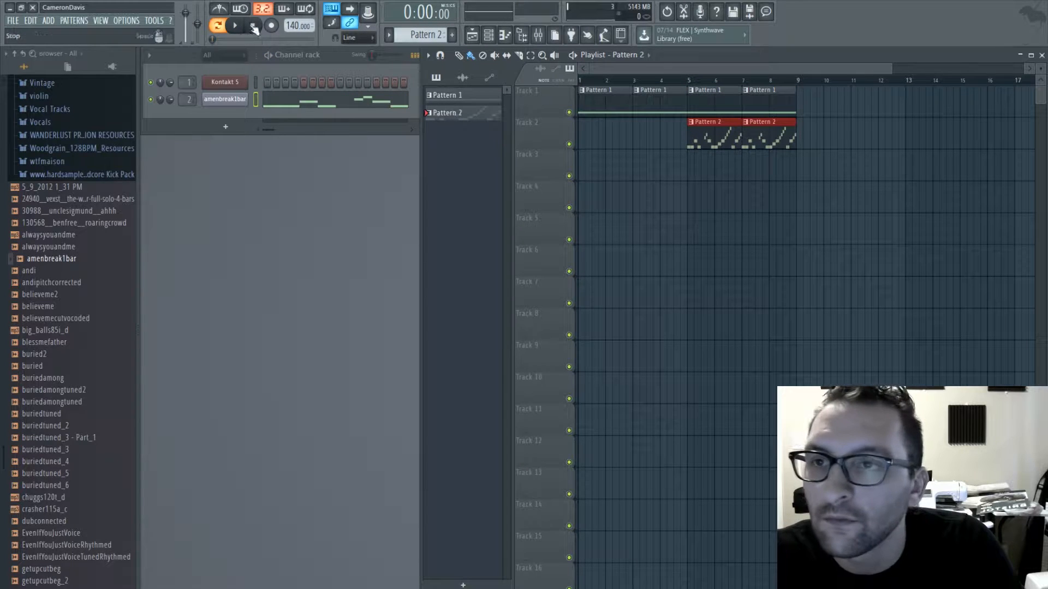
pyautogui.press('space')
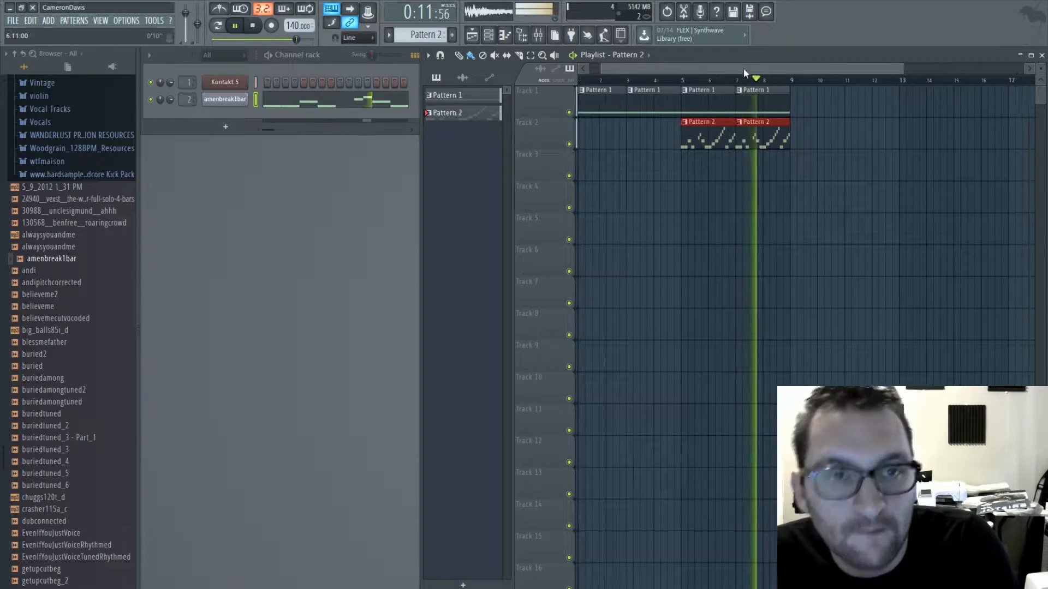
pyautogui.moveTo(745, 69); pyautogui.dragTo(850, 69)
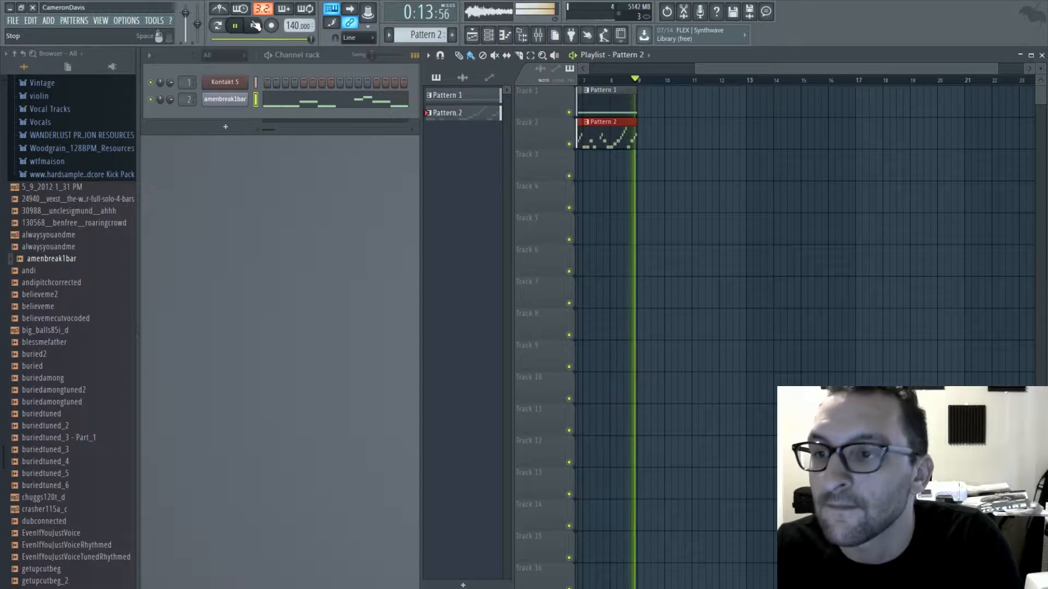
pyautogui.press('space')
# - Audition the VEC3 Bassdrums Trance kick samples in the Trance Kicks folder
pyautogui.scroll(6, 28, 350)
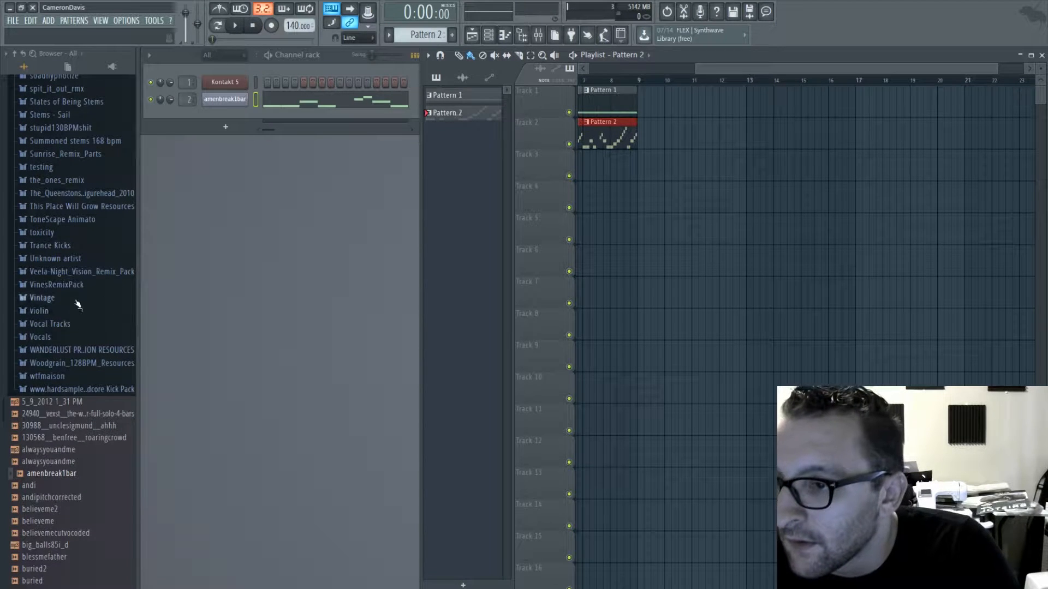
pyautogui.click(70, 245)
pyautogui.click(60, 284)
pyautogui.click(60, 294)
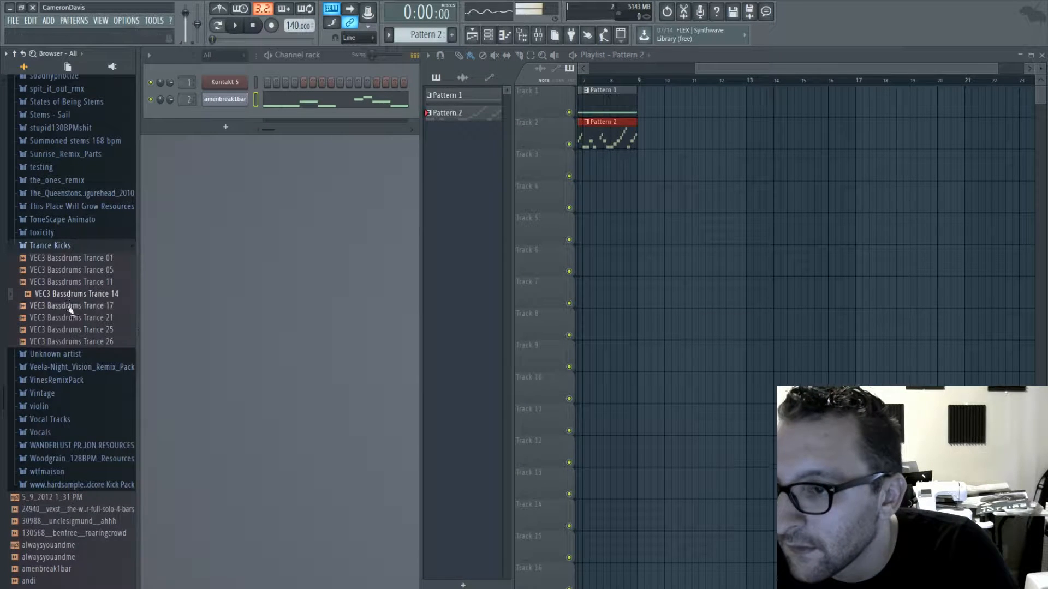
pyautogui.click(67, 306)
pyautogui.click(65, 269)
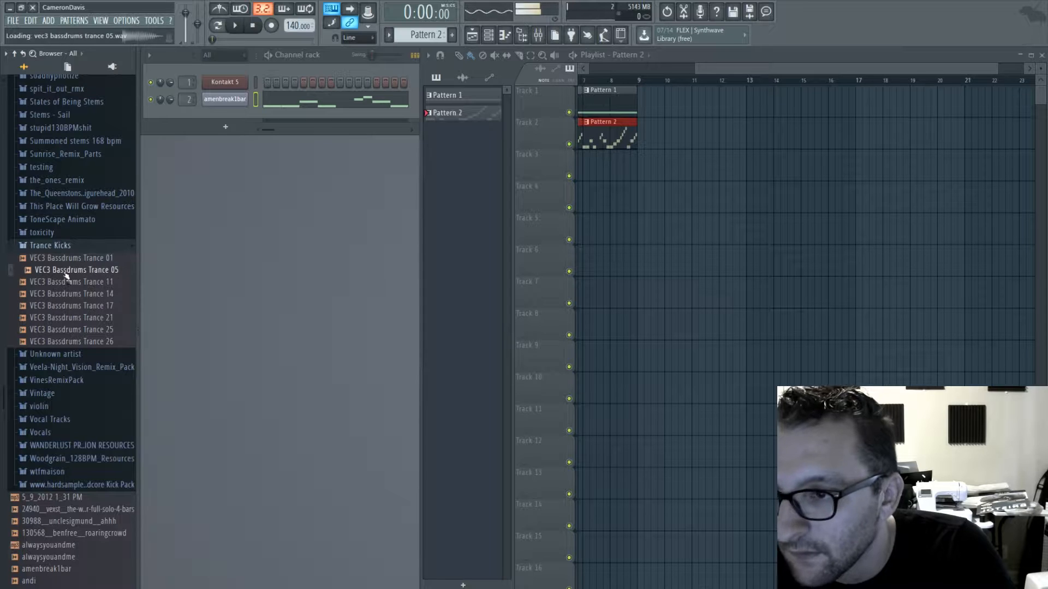
pyautogui.click(66, 258)
pyautogui.click(70, 305)
pyautogui.click(72, 319)
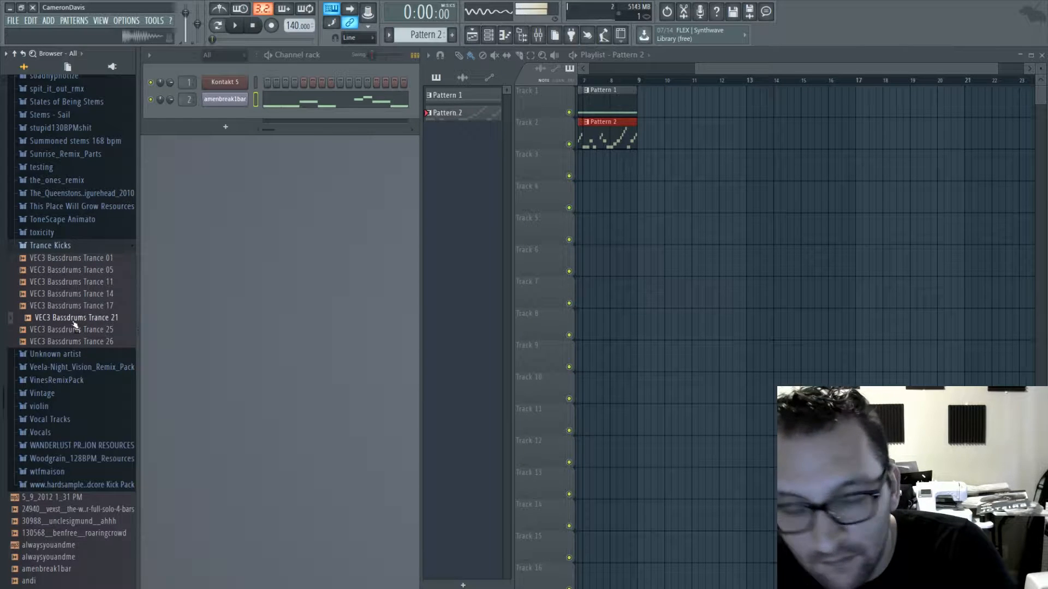
pyautogui.click(73, 331)
pyautogui.click(73, 341)
pyautogui.click(73, 295)
pyautogui.click(73, 306)
pyautogui.click(73, 295)
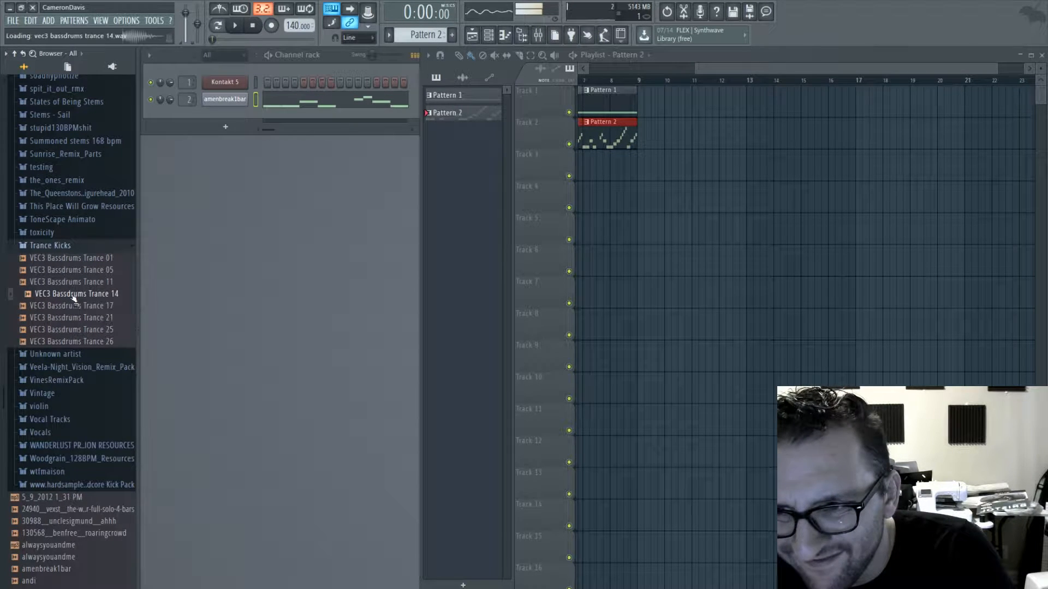
pyautogui.click(72, 307)
# - Load VEC3 Bassdrums Trance 17 as a new channel and program it on all four beats of a new Pattern 3
pyautogui.moveTo(216, 205); pyautogui.dragTo(226, 120)
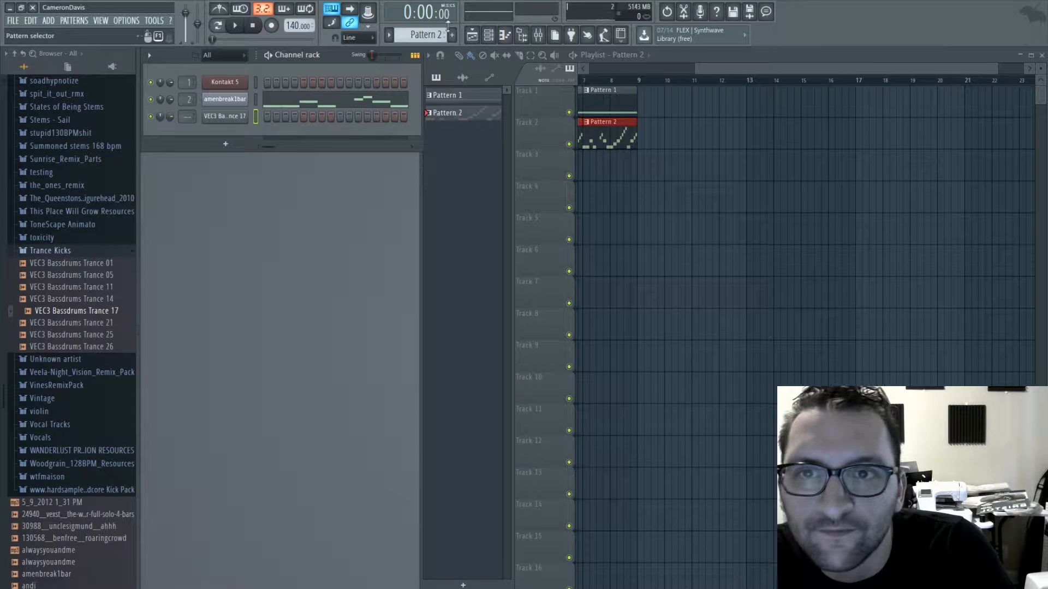
pyautogui.press('F4')
pyautogui.click(267, 116)
pyautogui.click(304, 116)
pyautogui.click(340, 117)
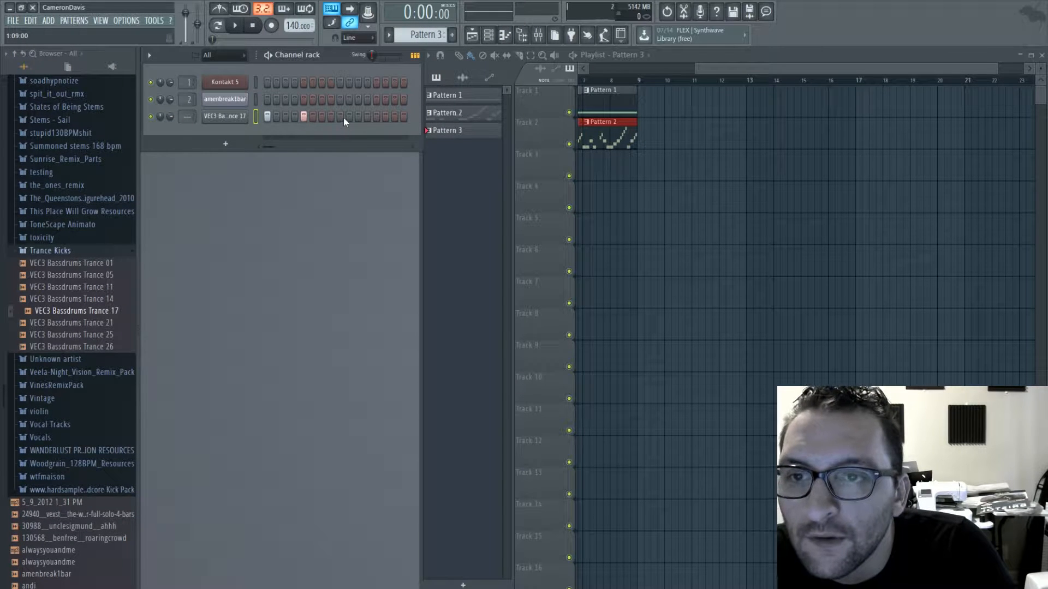
pyautogui.click(377, 117)
# - Route the kick channel to mixer track 3 and add Fruity parametric EQ 2 with a low cut and slight bass and treble boosts
pyautogui.moveTo(188, 117); pyautogui.dragTo(189, 108)
pyautogui.press('F9')
pyautogui.click(922, 179)
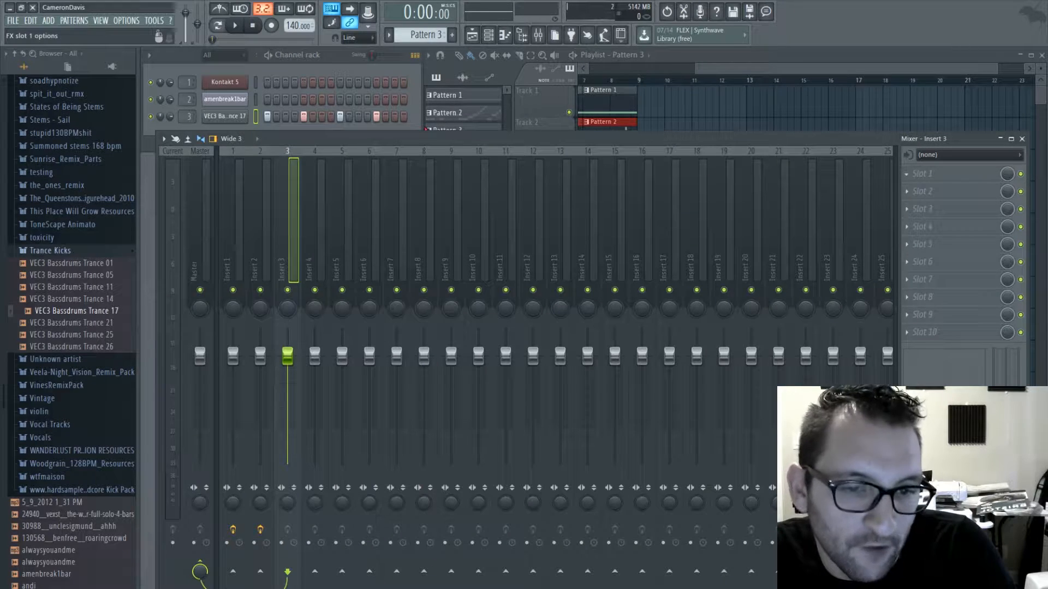
pyautogui.click(819, 306)
pyautogui.moveTo(199, 198); pyautogui.dragTo(200, 249)
pyautogui.moveTo(224, 198); pyautogui.dragTo(220, 187)
pyautogui.moveTo(351, 198); pyautogui.dragTo(347, 192)
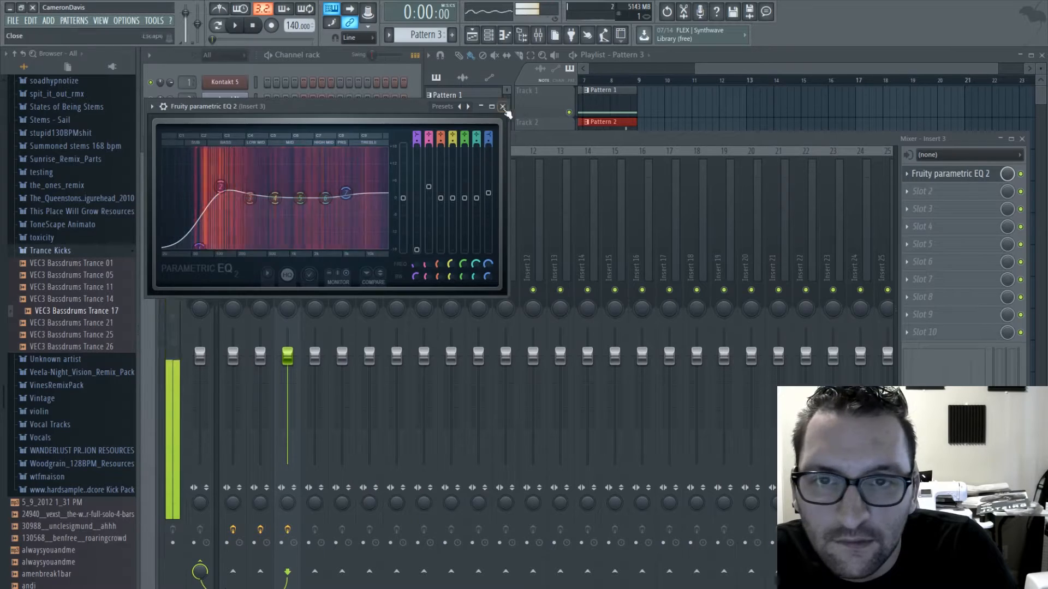
pyautogui.click(503, 107)
# - Add another effect to the second slot of the kick's Insert 3
pyautogui.click(907, 193)
pyautogui.click(769, 323)
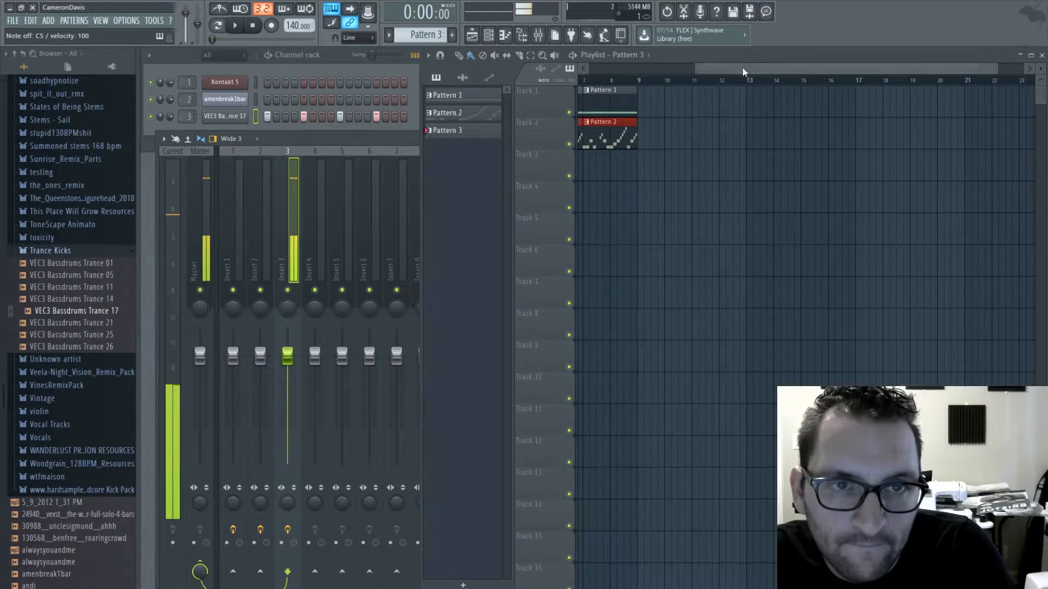
# - Extend the Pattern 1 clips on Track 1 to bar 17 and repeat Pattern 2 on Track 2 from bar 9 to bar 17
pyautogui.moveTo(692, 112); pyautogui.dragTo(746, 138)
pyautogui.click(720, 103)
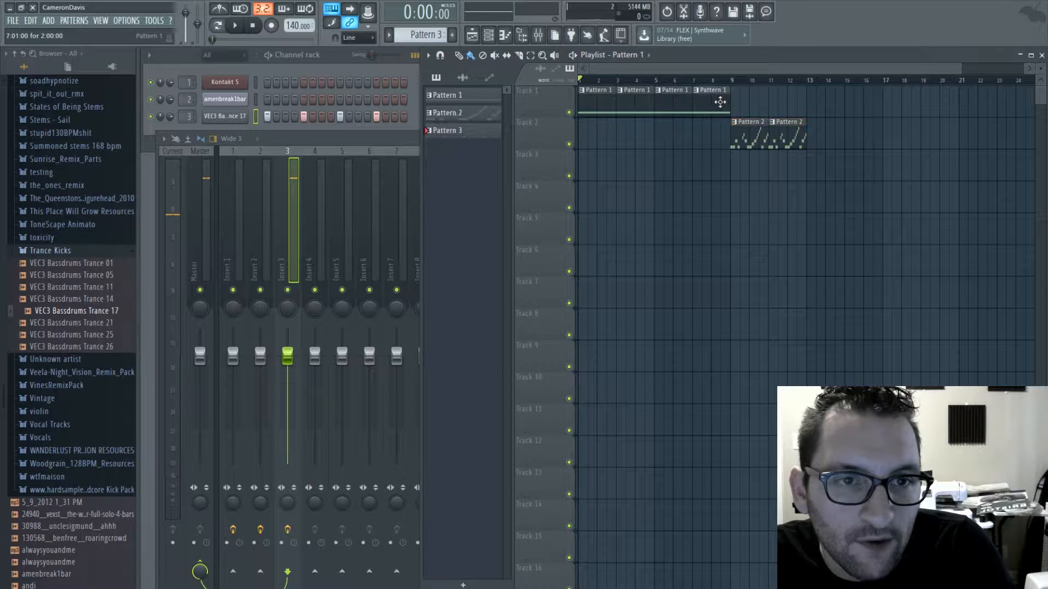
pyautogui.moveTo(741, 103); pyautogui.dragTo(852, 103)
pyautogui.click(795, 139)
pyautogui.moveTo(810, 139); pyautogui.dragTo(812, 139)
pyautogui.click(848, 139)
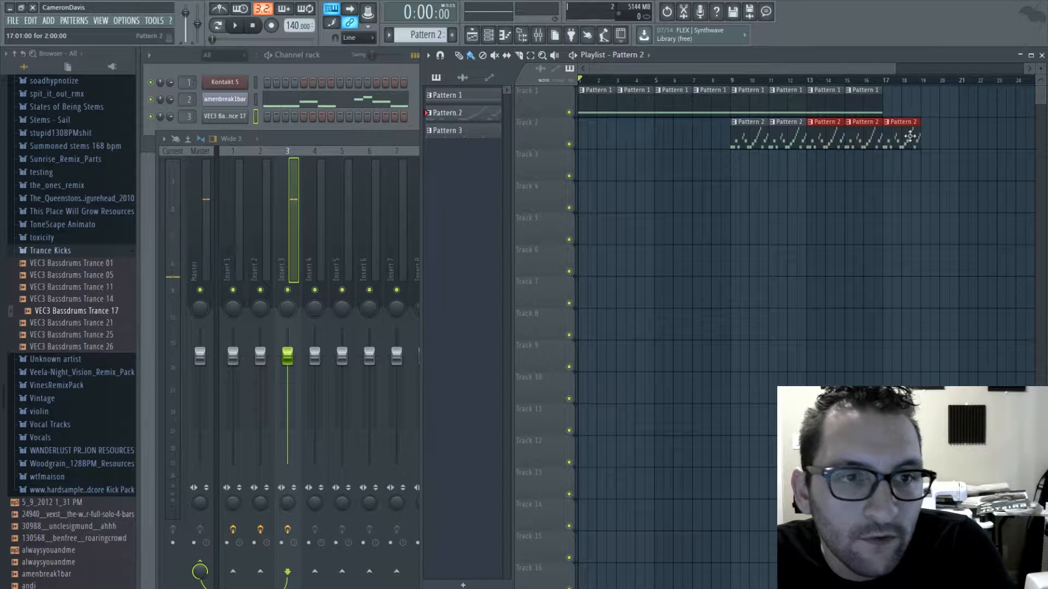
# - Select Pattern 3, play the arrangement in song mode and collapse the Trance Kicks folder in the browser
pyautogui.click(447, 129)
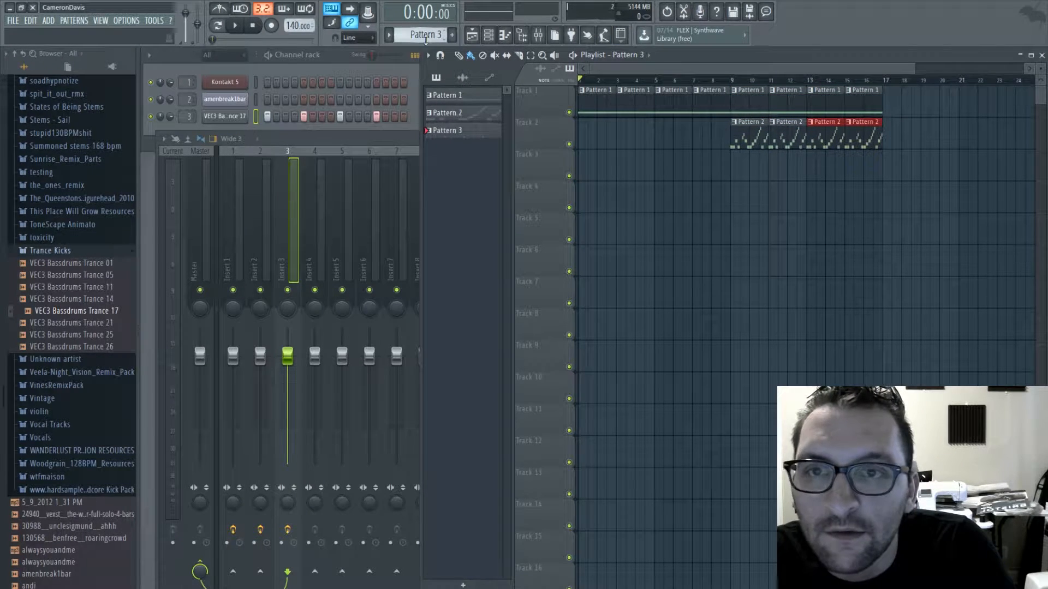
pyautogui.click(235, 26)
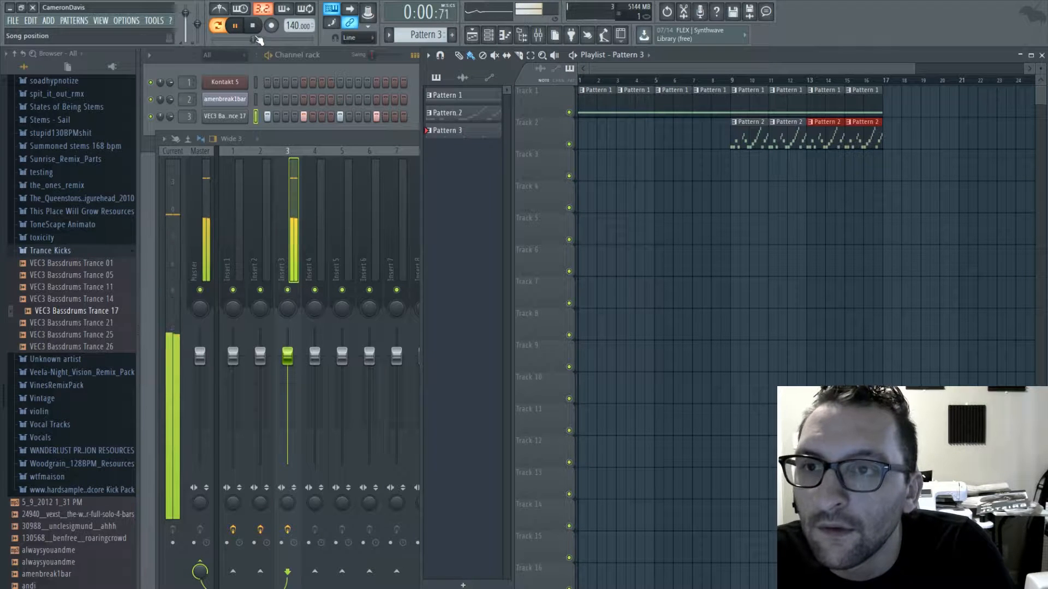
pyautogui.click(217, 26)
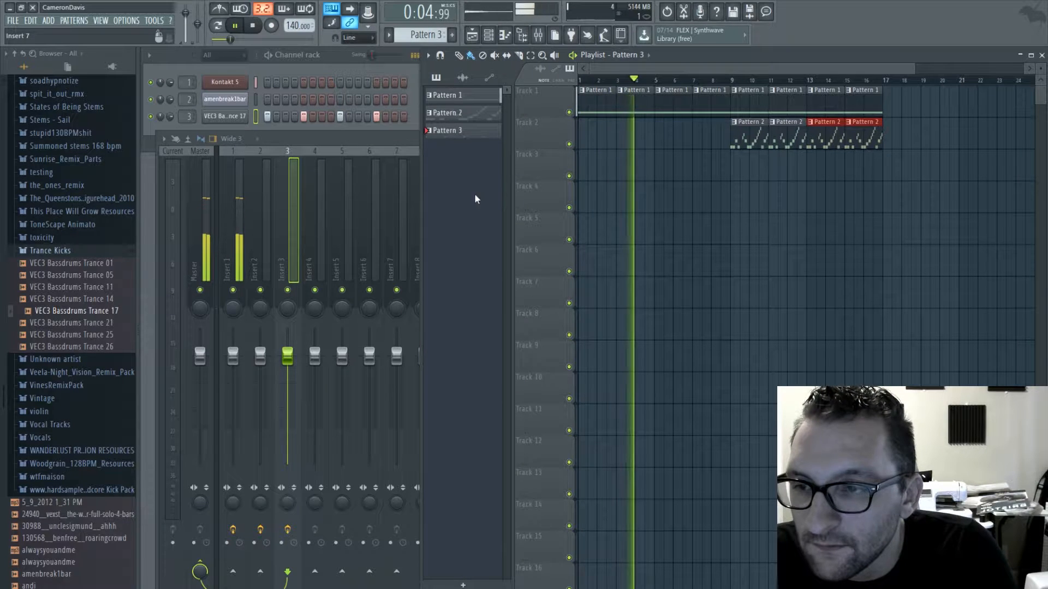
pyautogui.click(70, 252)
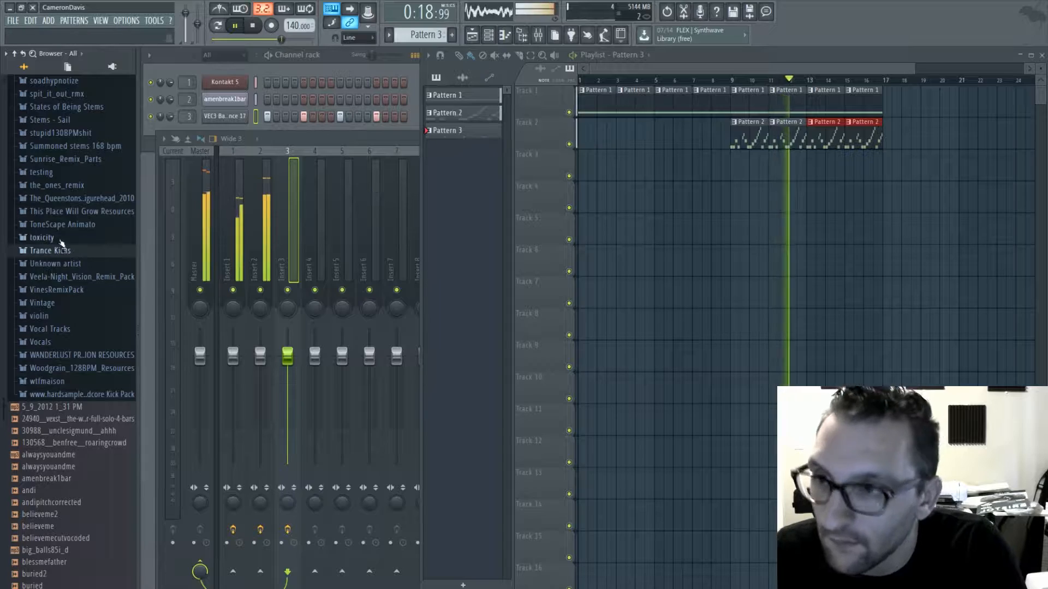
pyautogui.scroll(10, 76, 265)
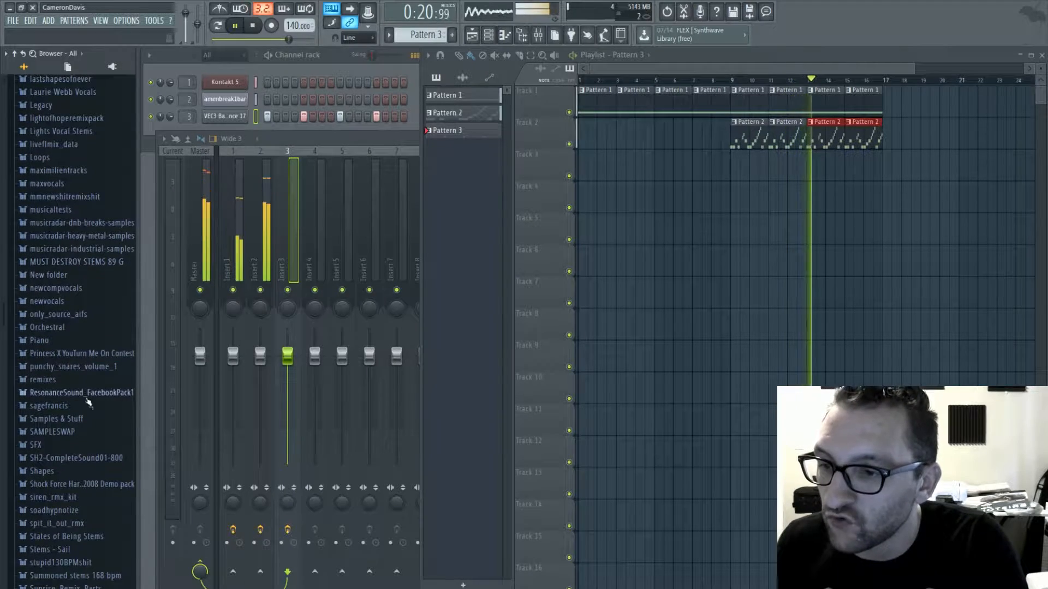
pyautogui.scroll(4, 85, 289)
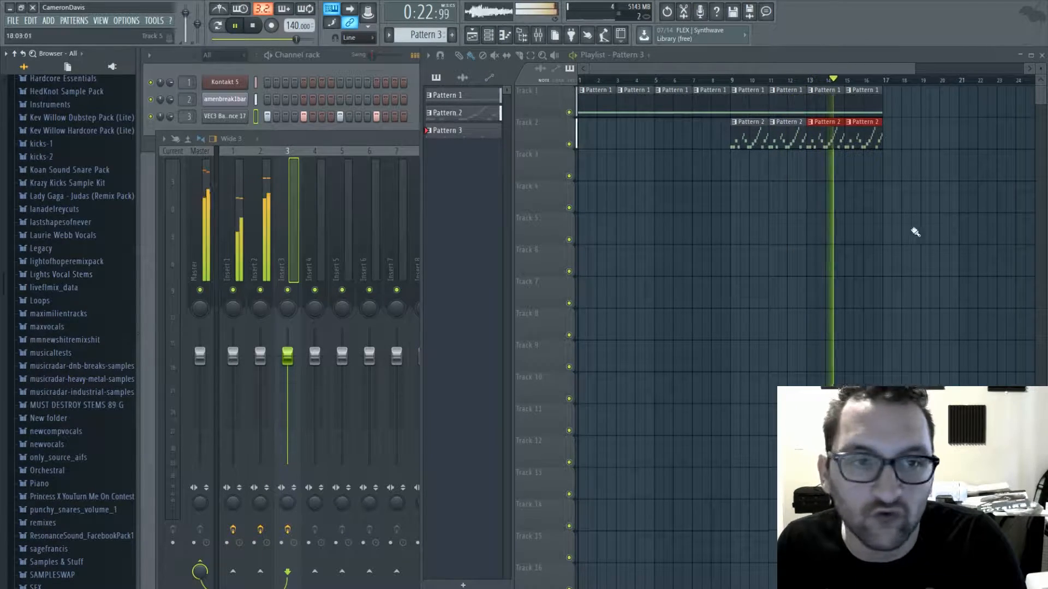
# - Paint Pattern 3 on Track 3 from bar 17 to bar 25 and extend the Pattern 1 and Pattern 2 clips to bar 25
pyautogui.moveTo(884, 170); pyautogui.dragTo(1024, 168)
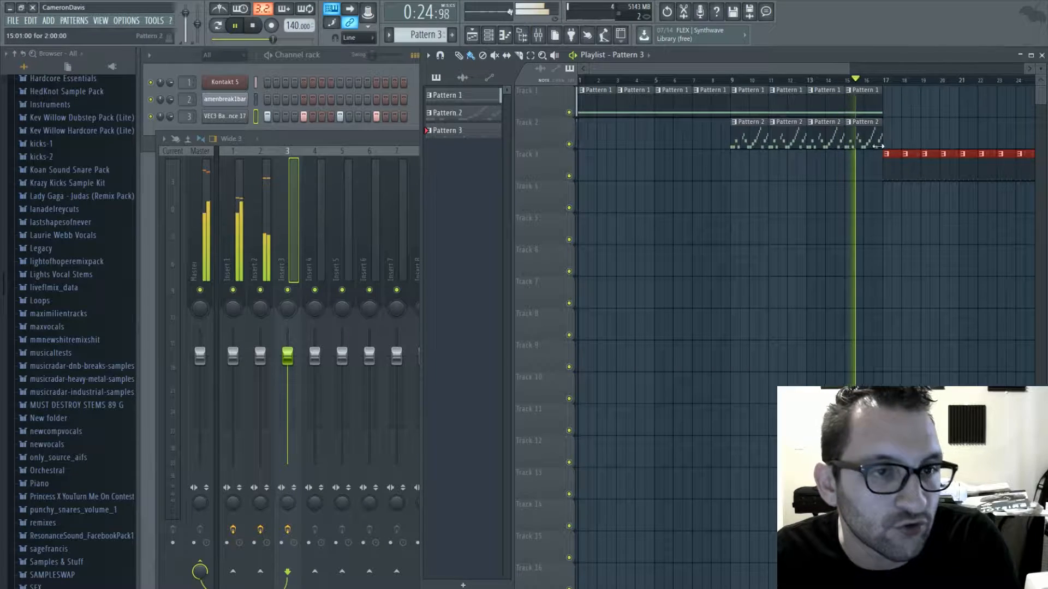
pyautogui.click(868, 136)
pyautogui.moveTo(884, 140); pyautogui.dragTo(1030, 139)
pyautogui.moveTo(877, 103); pyautogui.dragTo(1031, 103)
# - Check the mixer levels while listening to the kick section of the arrangement, and stop playback
pyautogui.click(272, 140)
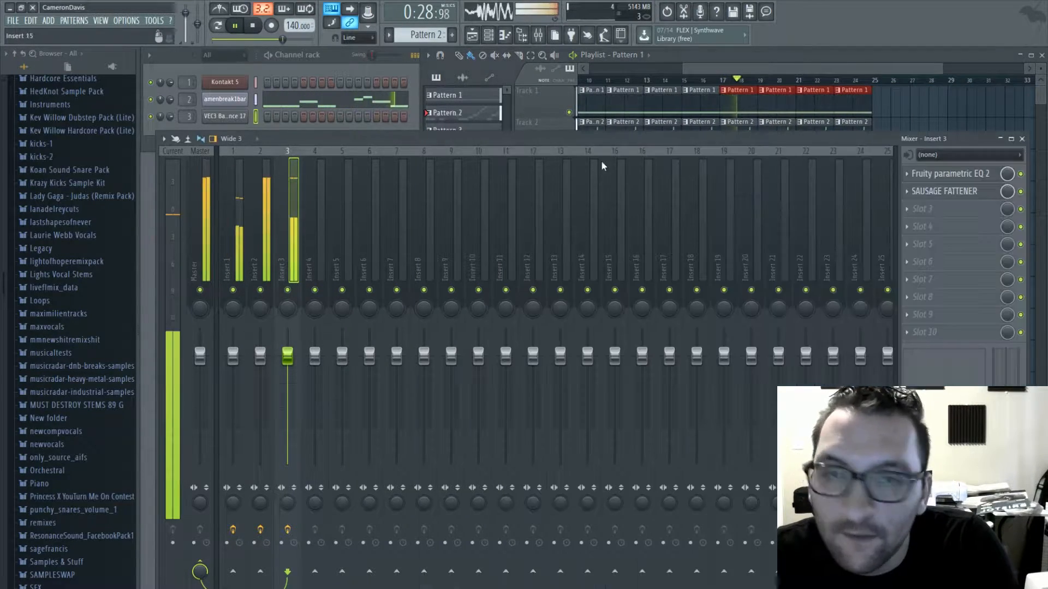
pyautogui.click(1023, 138)
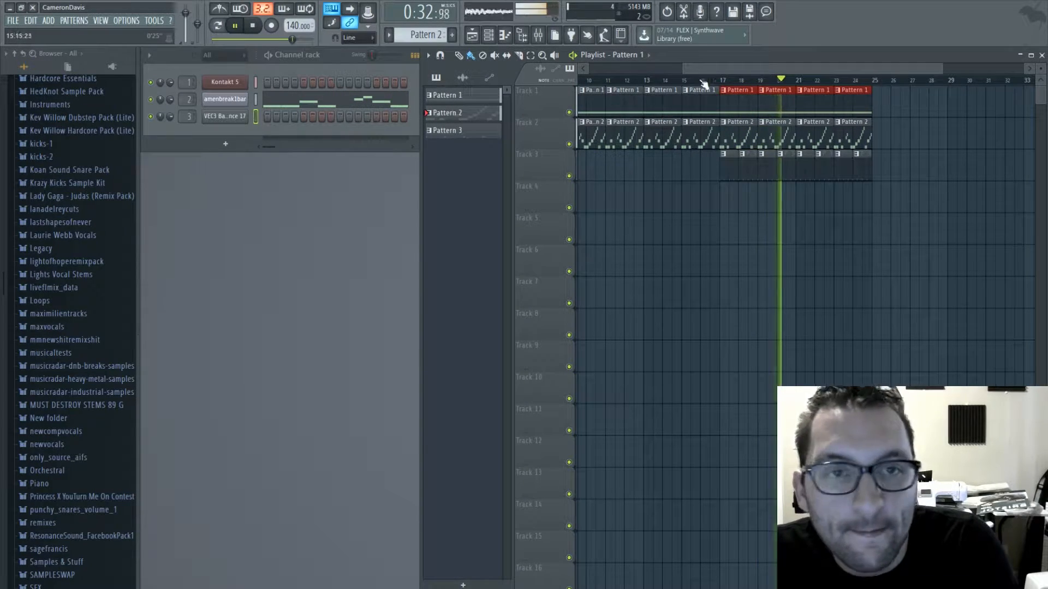
pyautogui.moveTo(724, 68); pyautogui.dragTo(452, 69)
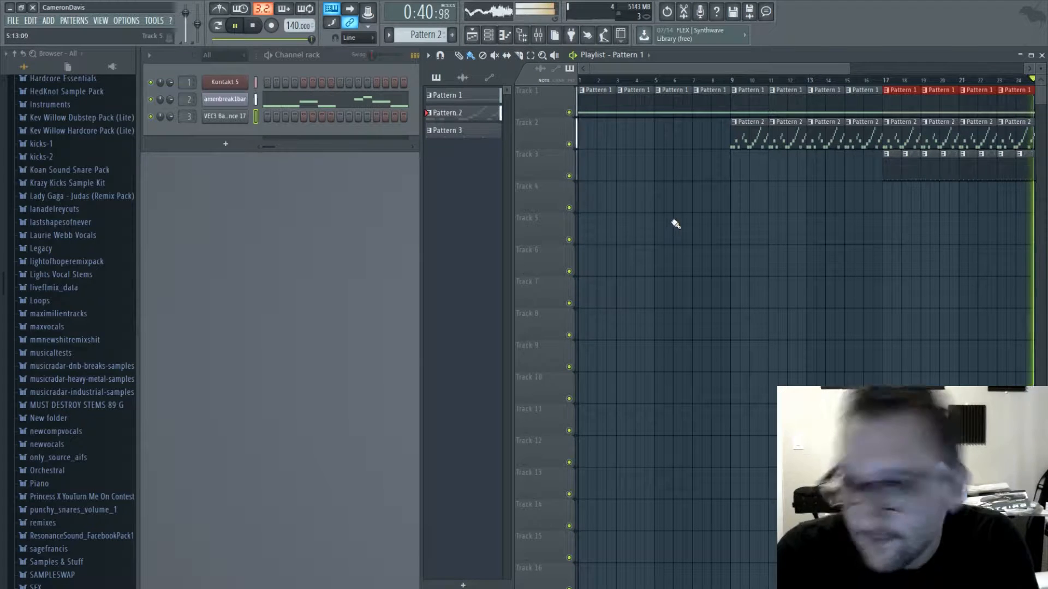
pyautogui.press('space')
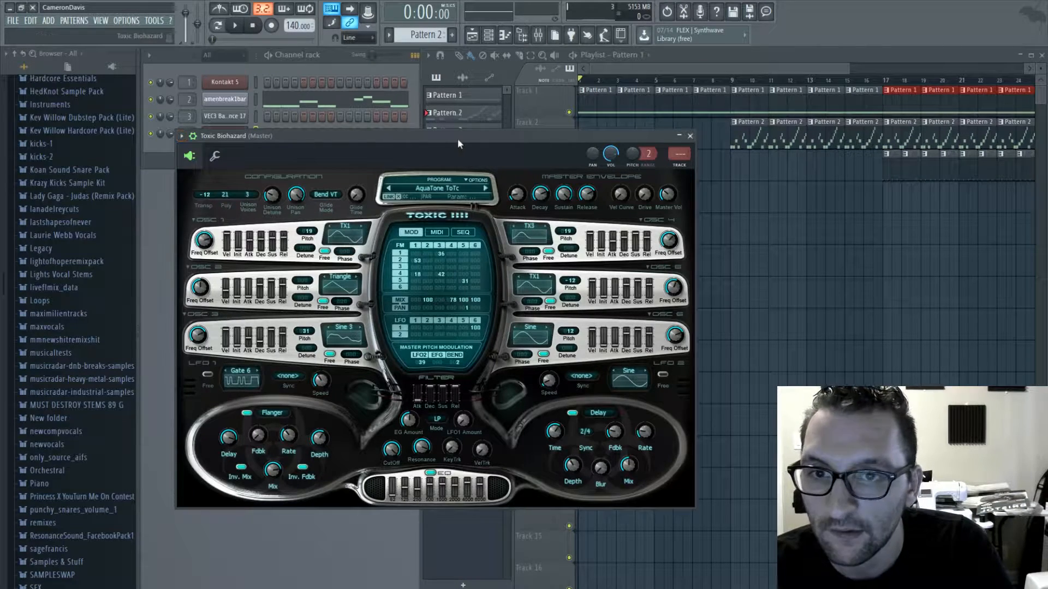
# - Reset the Toxic Biohazard synth to a blank initial program
pyautogui.click(443, 187)
pyautogui.click(566, 178)
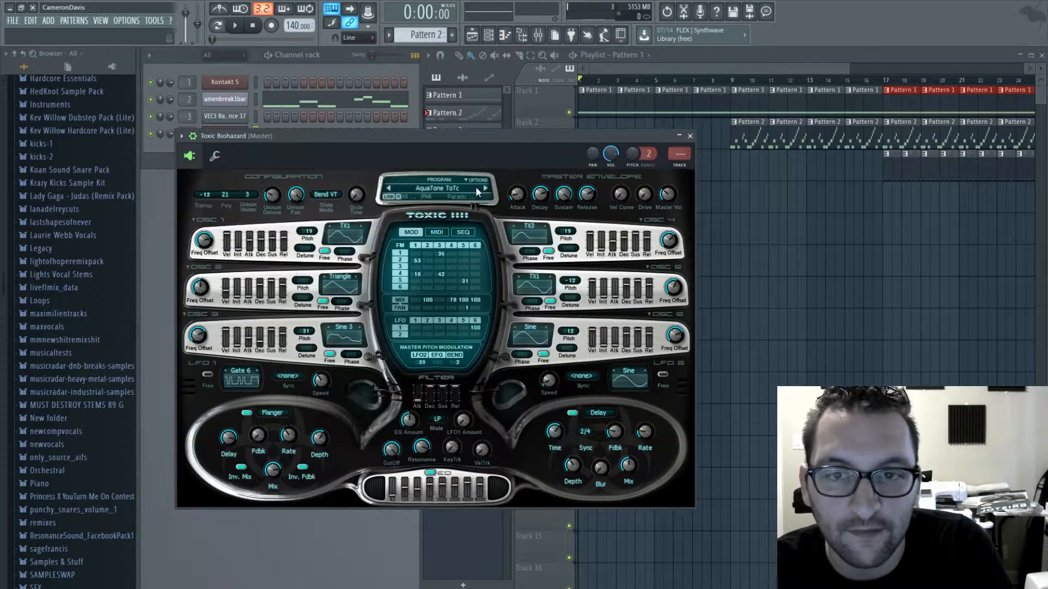
pyautogui.click(479, 180)
pyautogui.click(522, 323)
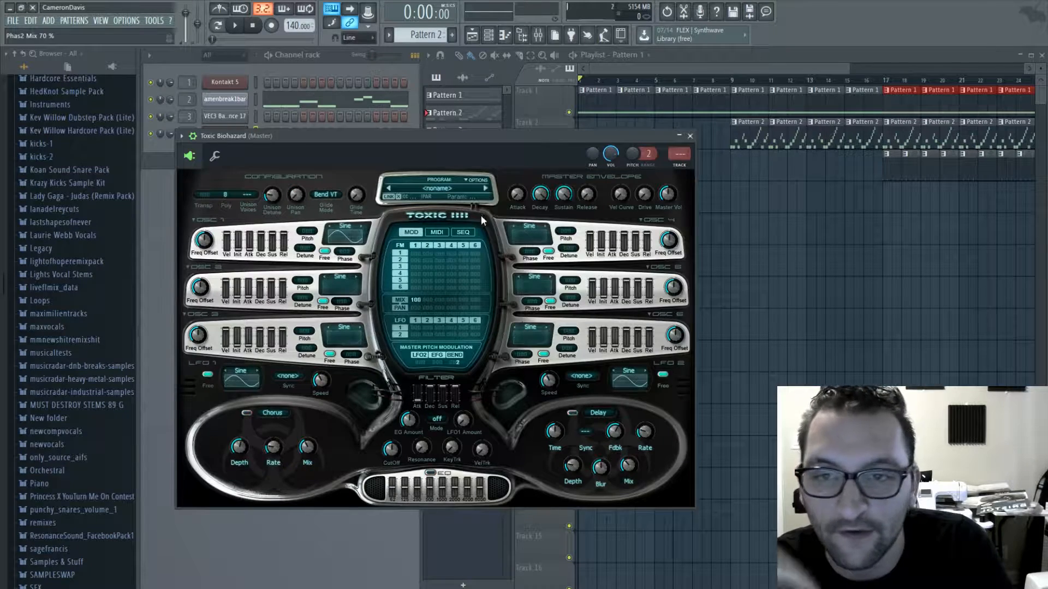
# - Set Toxic Biohazard oscillators 1, 2 and 3 to Saw, detuning oscillator 2 by 7 and oscillator 3 by -6
pyautogui.click(343, 236)
pyautogui.click(384, 303)
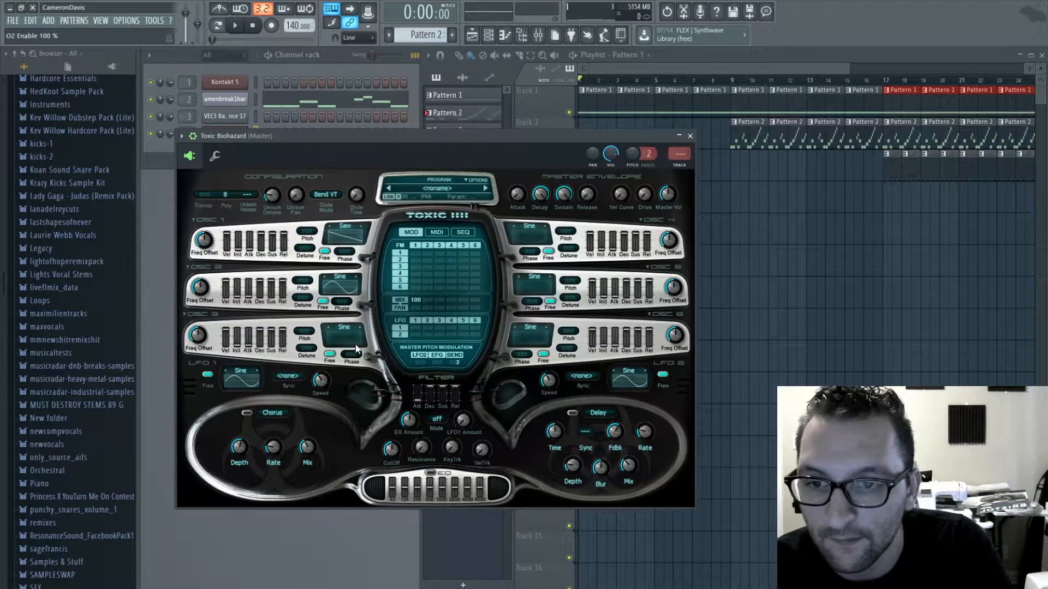
pyautogui.click(338, 279)
pyautogui.click(378, 303)
pyautogui.click(342, 330)
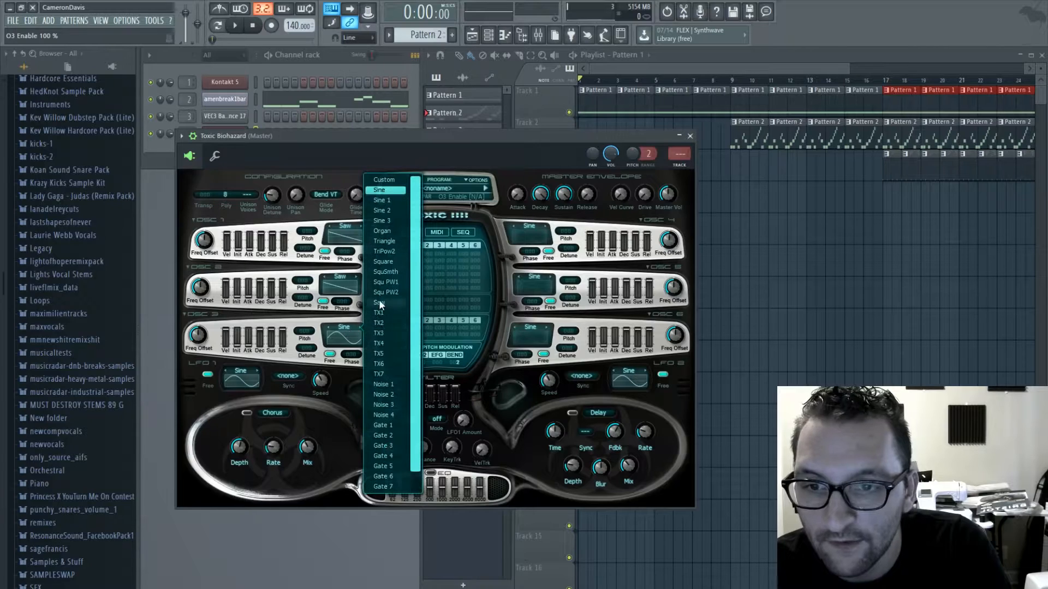
pyautogui.click(379, 299)
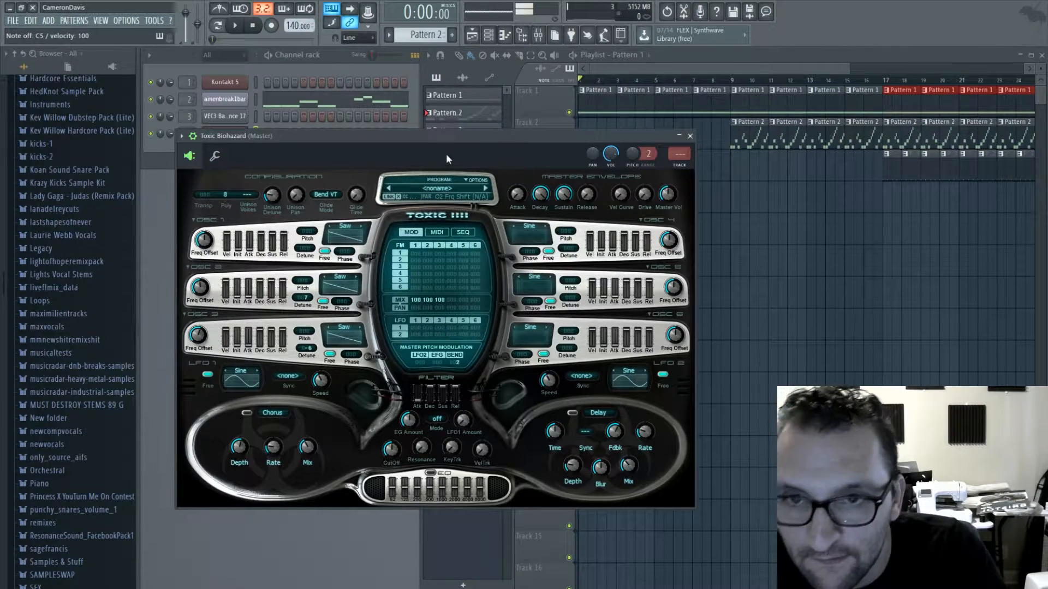
# - Set the synth's unison voices to 4 and enable its chorus plus a delay synced to 1/4
pyautogui.press('y')
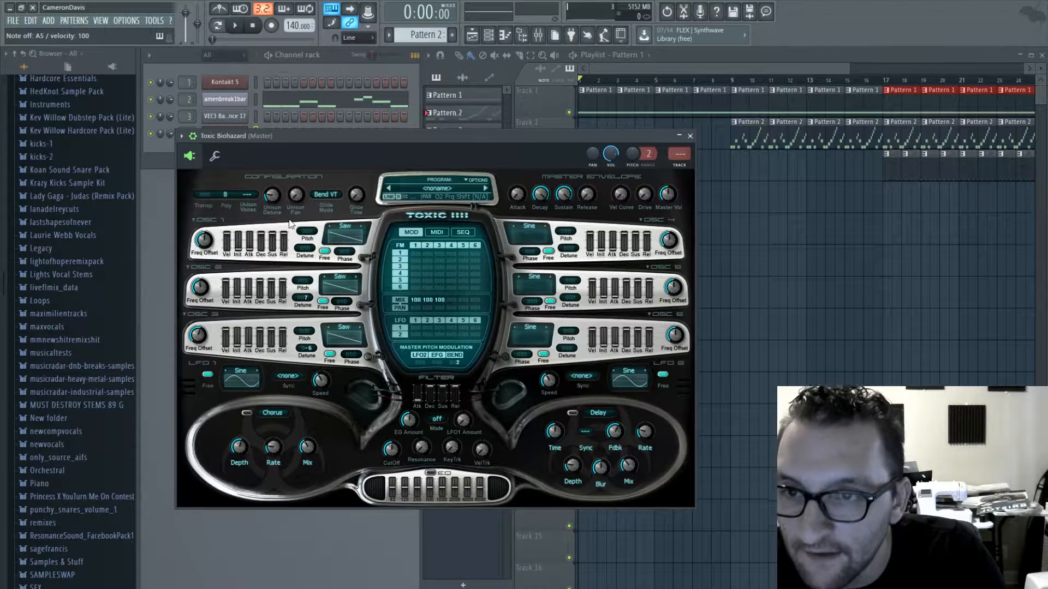
pyautogui.scroll(4, 251, 197)
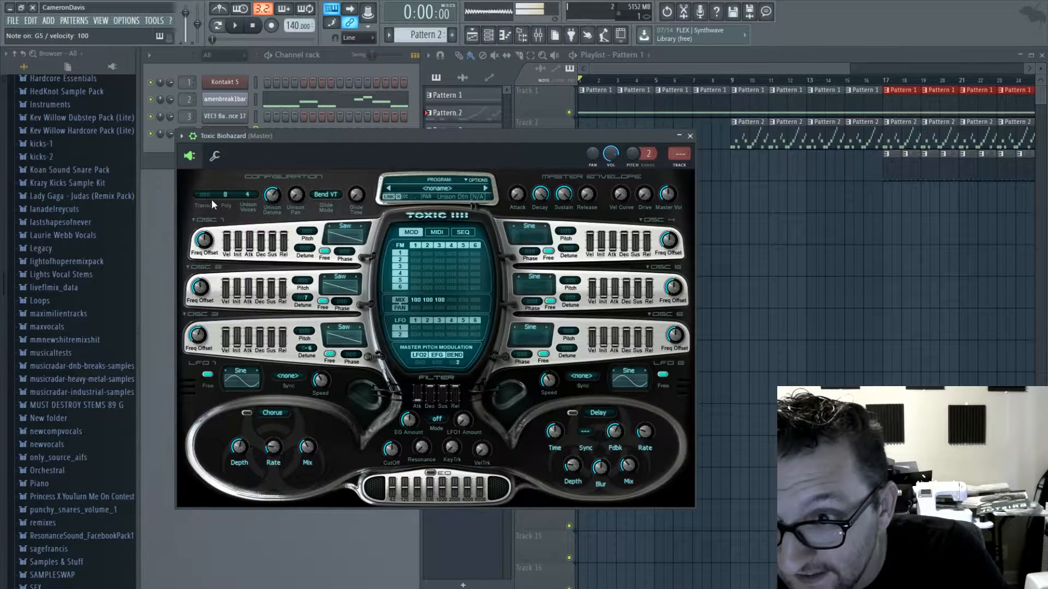
pyautogui.click(246, 413)
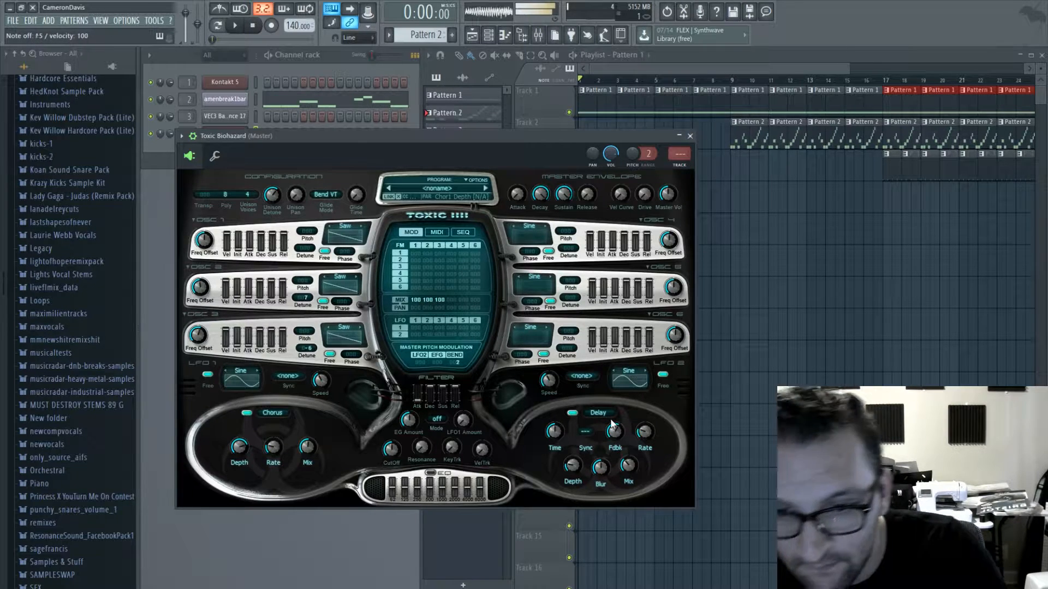
pyautogui.click(587, 430)
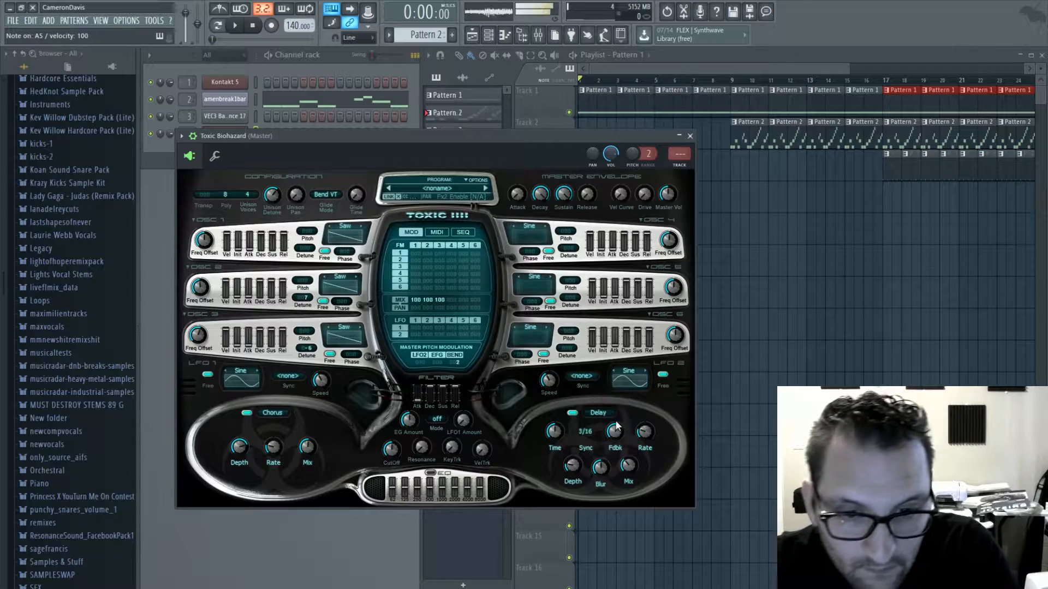
pyautogui.click(586, 430)
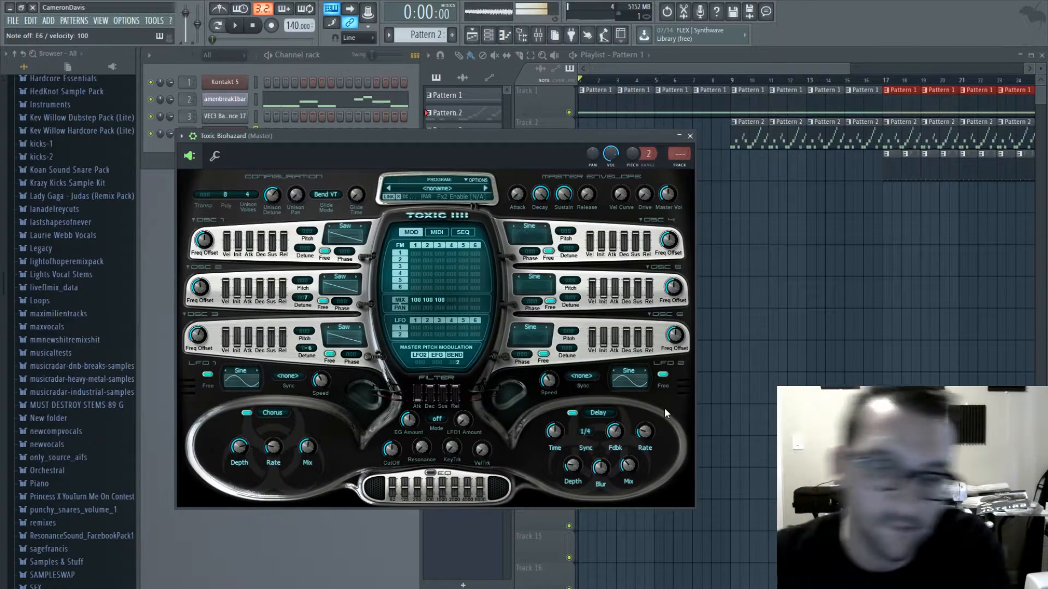
# - Set oscillators 4 and 5 to Saw, shift their pitch by 12 semitones and mix them in at about 66, closing the synth
pyautogui.click(519, 232)
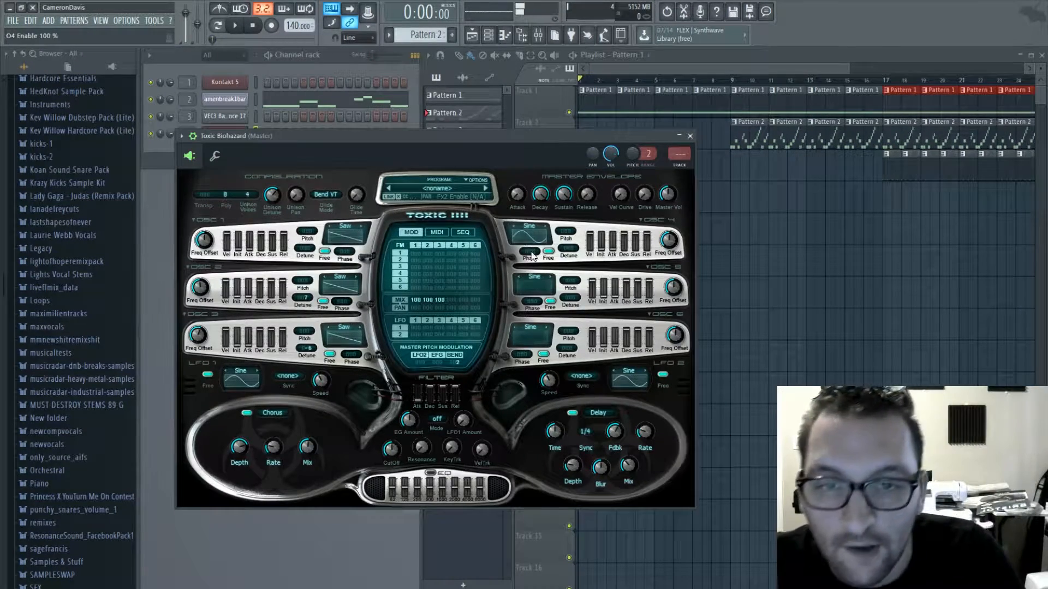
pyautogui.click(527, 224)
pyautogui.click(576, 286)
pyautogui.click(533, 285)
pyautogui.click(535, 276)
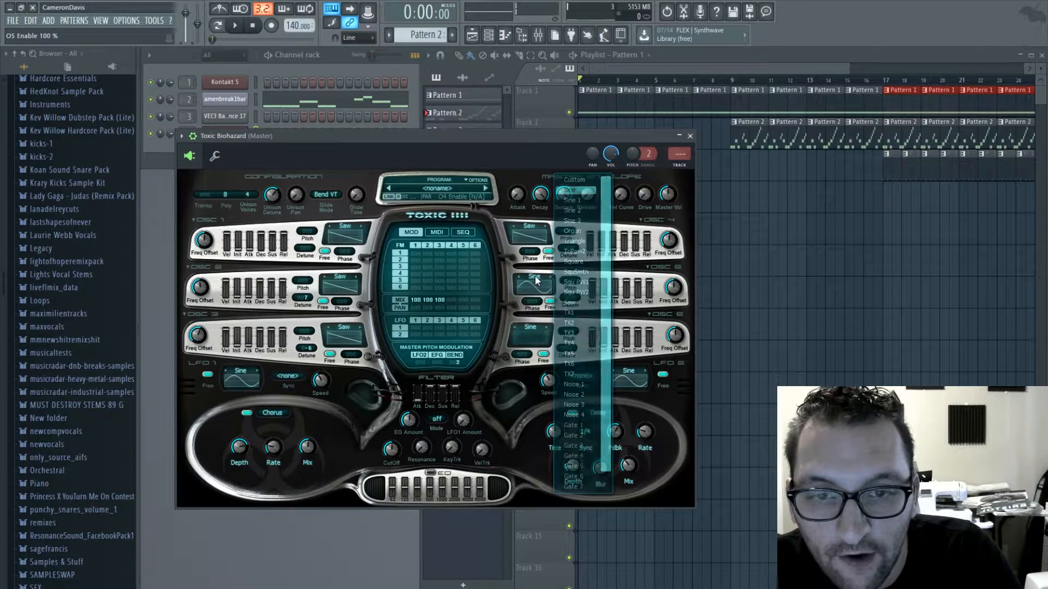
pyautogui.click(571, 290)
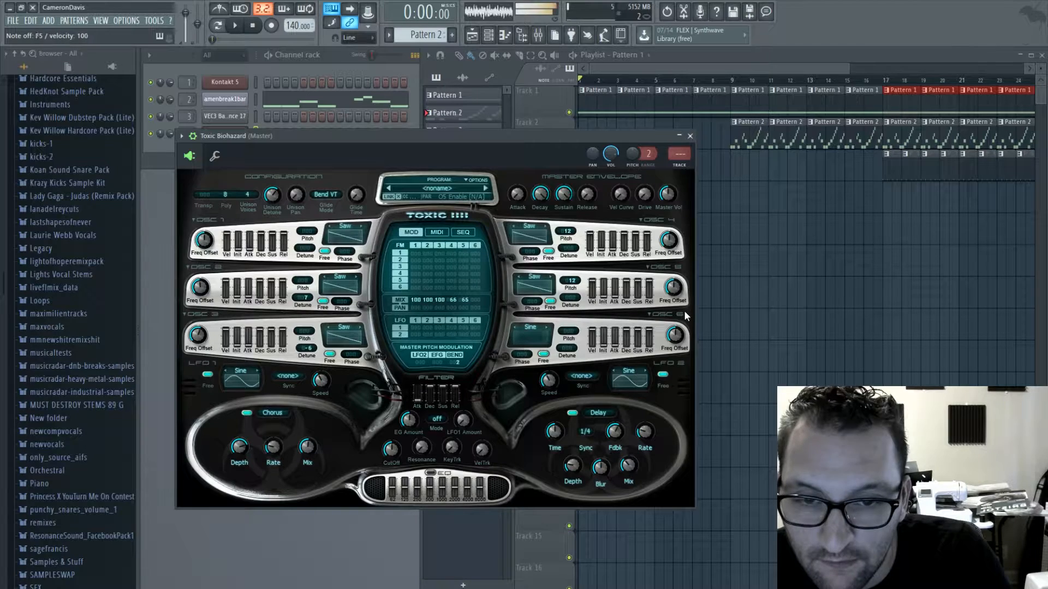
pyautogui.click(691, 136)
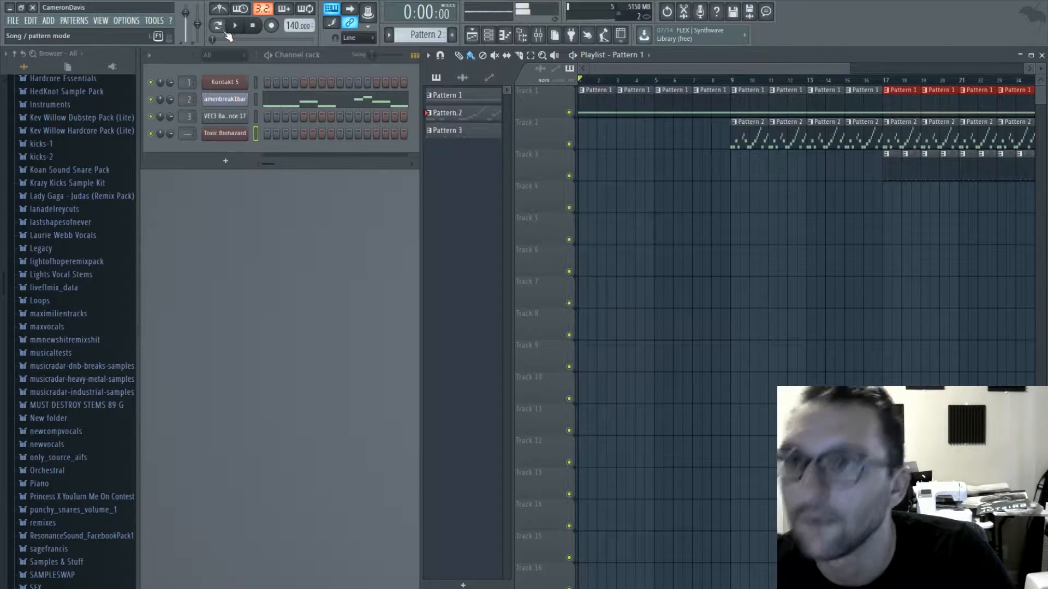
# - Create Pattern 4 and place an A5 note followed by a D5 note at the start of Toxic Biohazard's piano roll
pyautogui.click(234, 25)
pyautogui.press('F4')
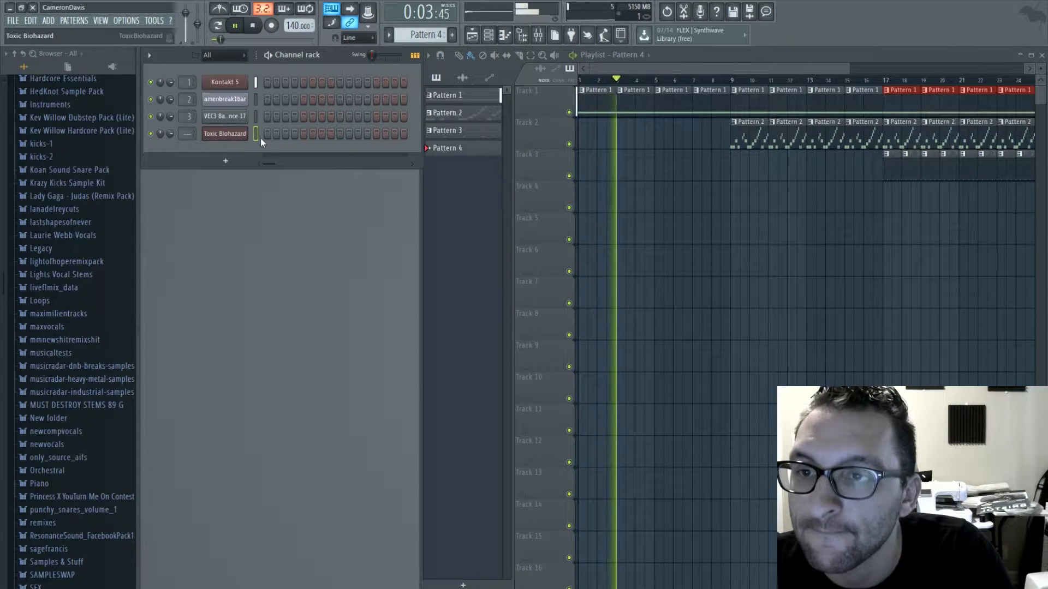
pyautogui.press('F7')
pyautogui.moveTo(189, 312); pyautogui.dragTo(179, 213)
pyautogui.press('space')
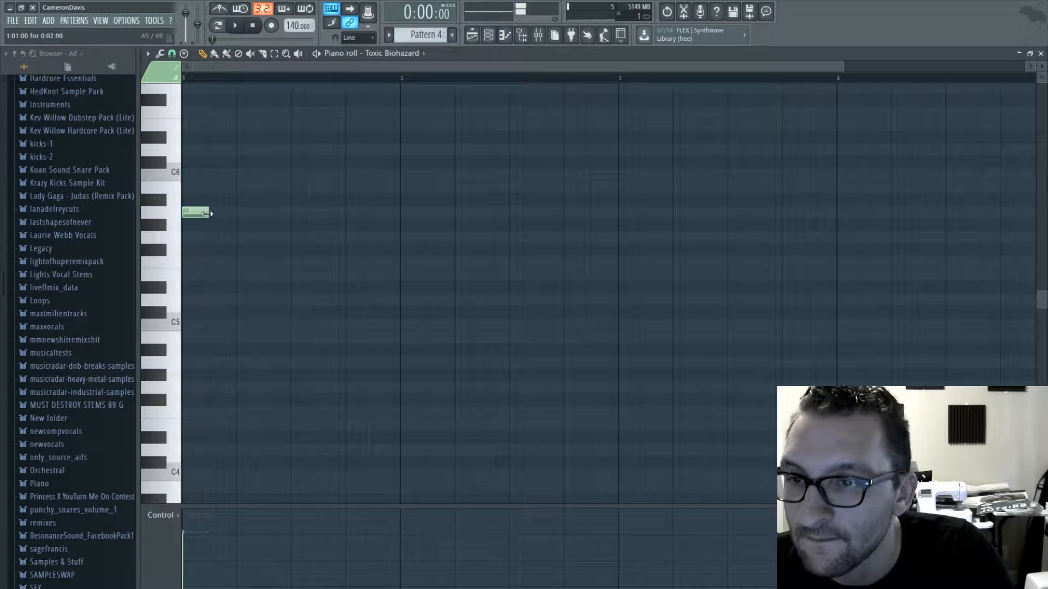
pyautogui.moveTo(223, 265); pyautogui.dragTo(211, 305)
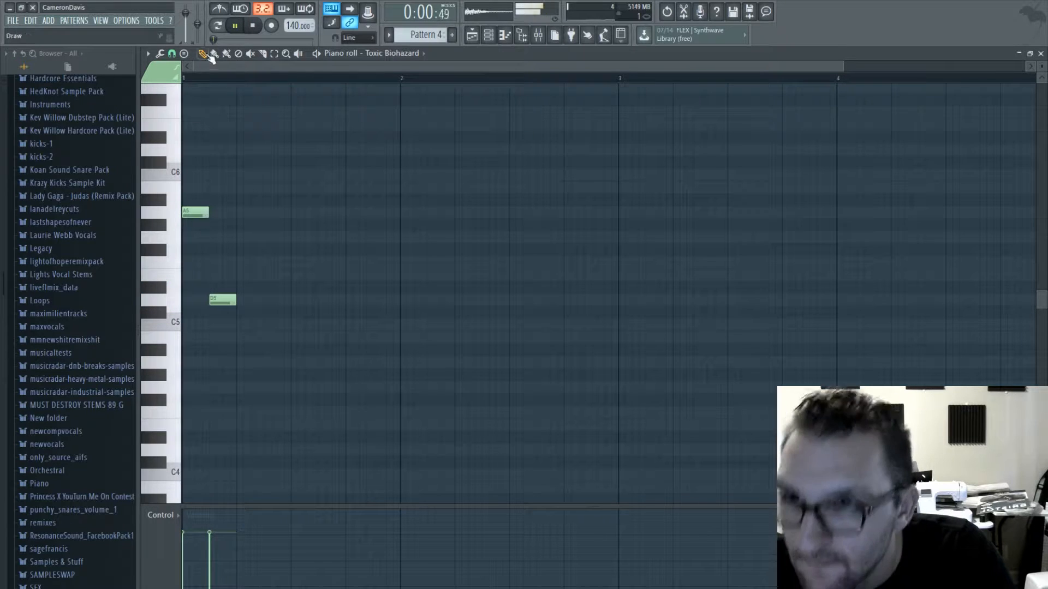
pyautogui.press('space')
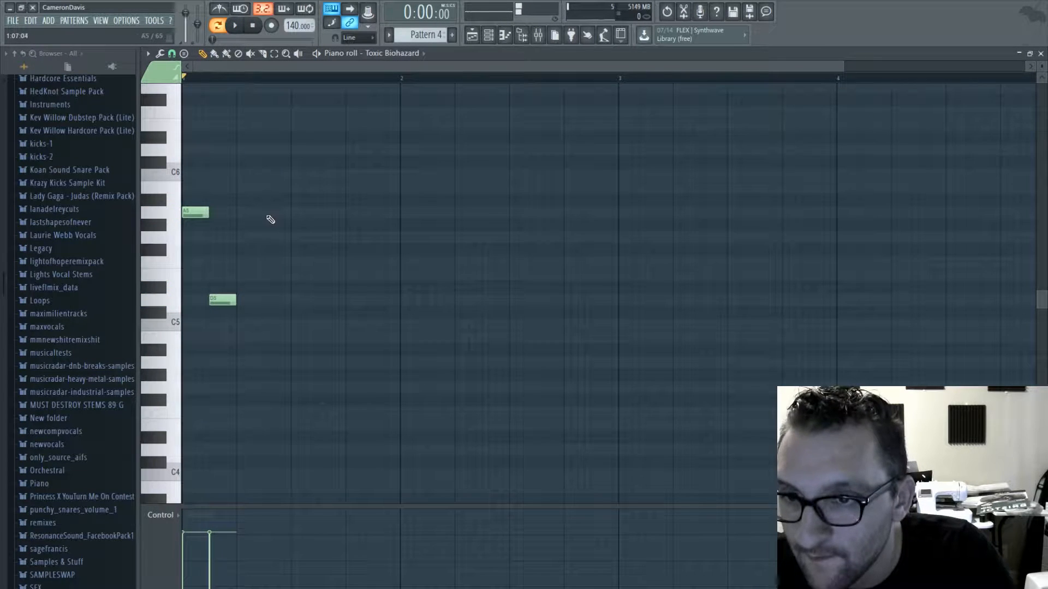
# - Continue the melody with A5, D5, A#5 and A5 notes in bar 1 and G5 and A#5 at the start of bar 2
pyautogui.click(291, 213)
pyautogui.click(325, 300)
pyautogui.click(355, 199)
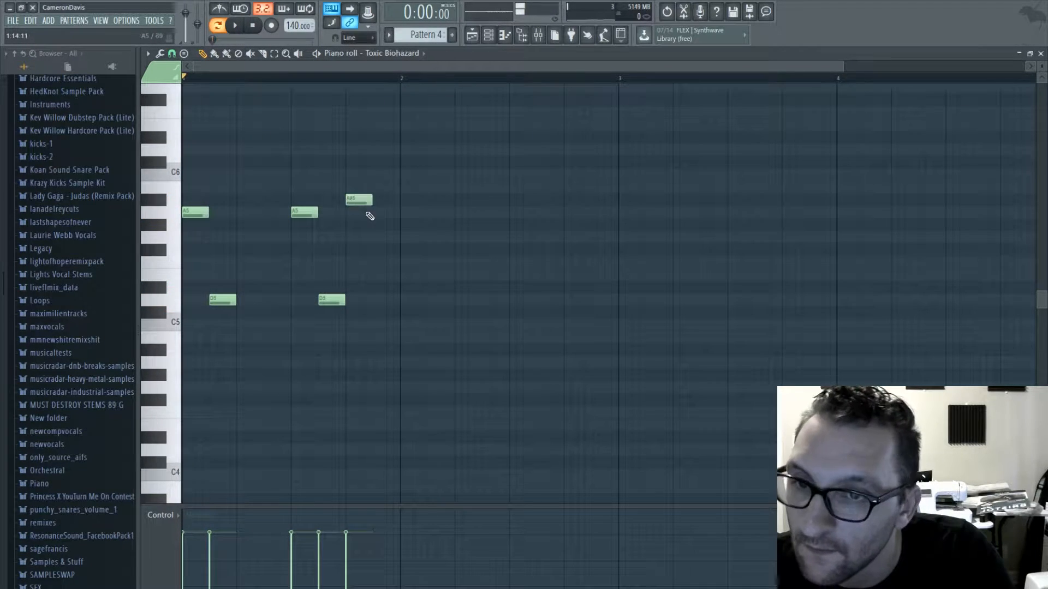
pyautogui.moveTo(410, 250); pyautogui.dragTo(413, 237)
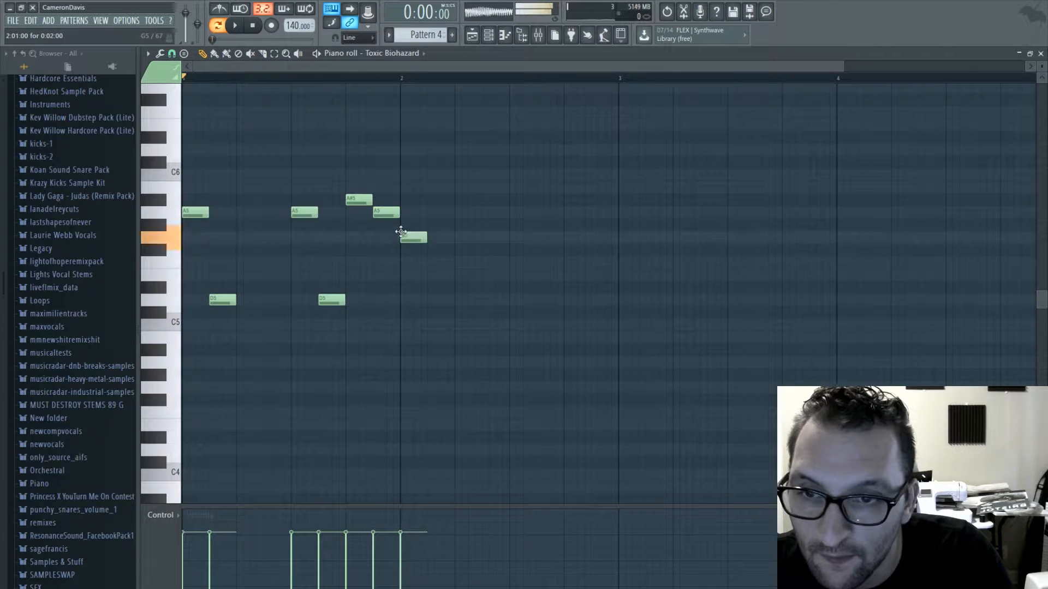
pyautogui.click(428, 200)
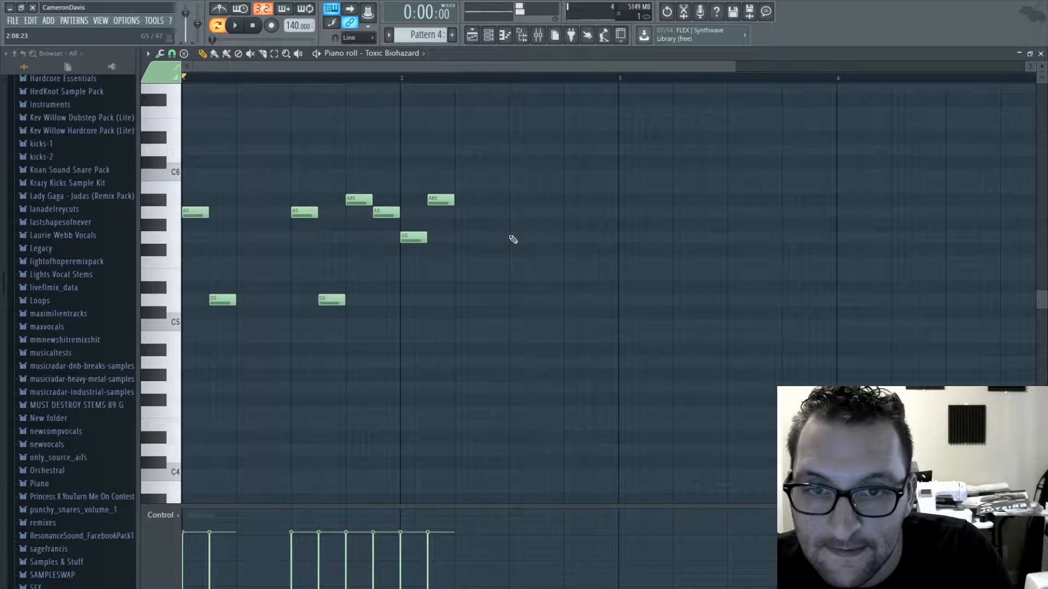
# - Add an A5 and D5 note pair starting on the third beat of bar 2 and audition the melody
pyautogui.click(565, 214)
pyautogui.click(594, 301)
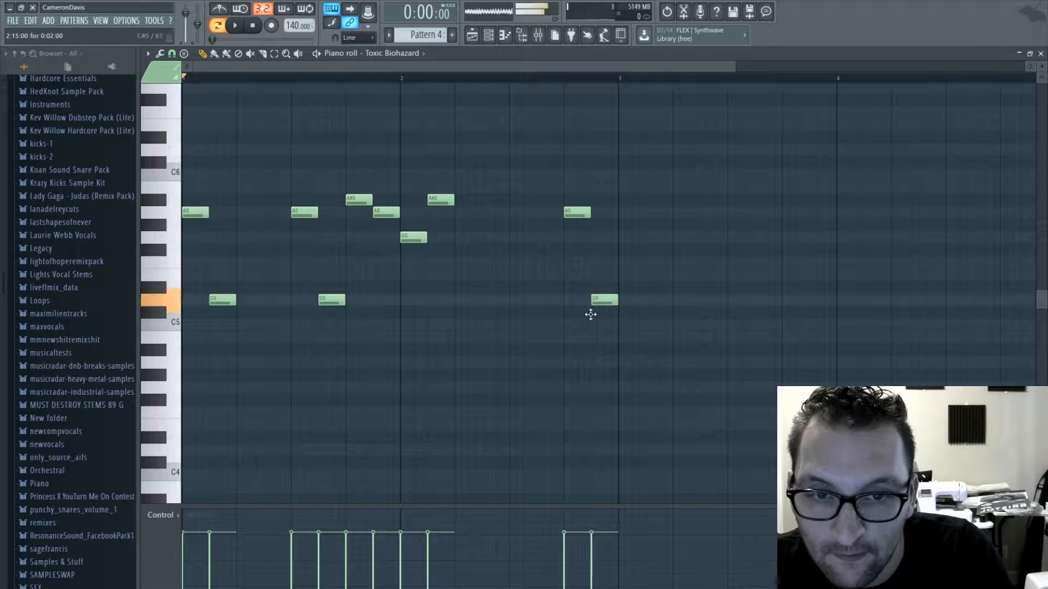
pyautogui.press('space')
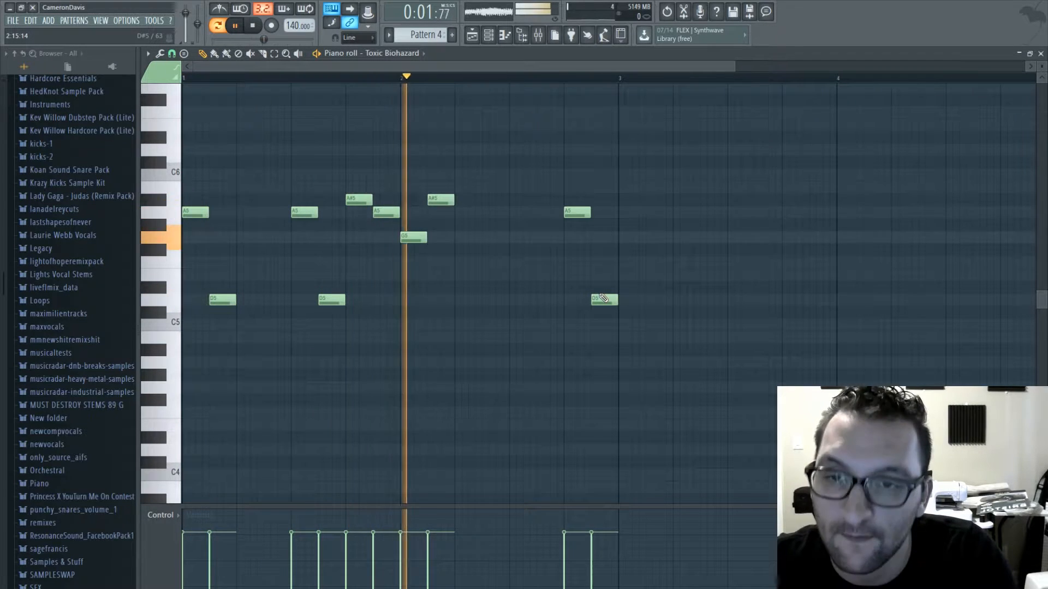
pyautogui.press('space')
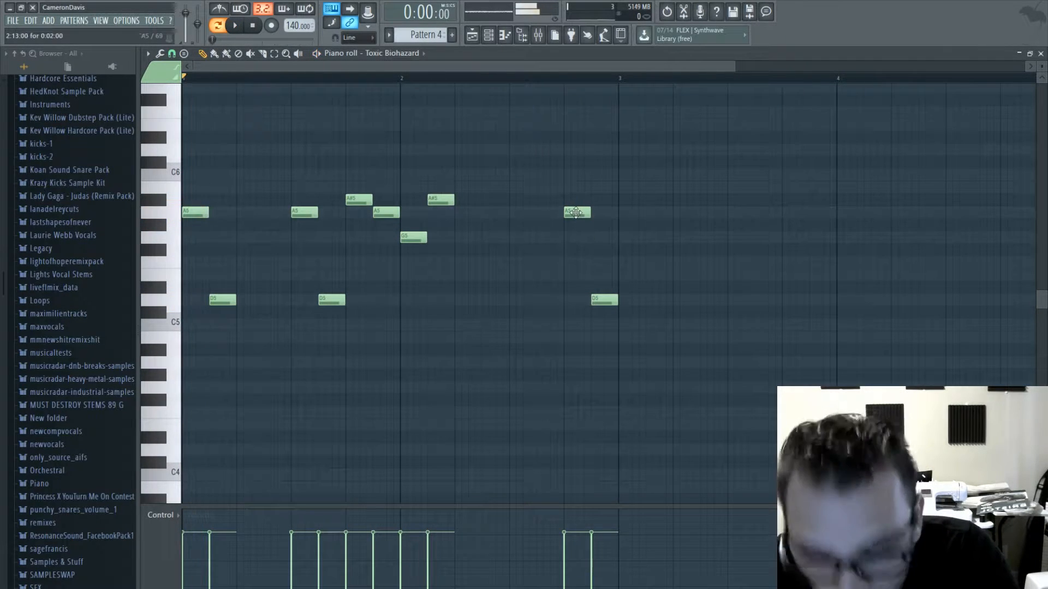
pyautogui.moveTo(574, 213); pyautogui.dragTo(519, 213)
pyautogui.moveTo(598, 295); pyautogui.dragTo(544, 295)
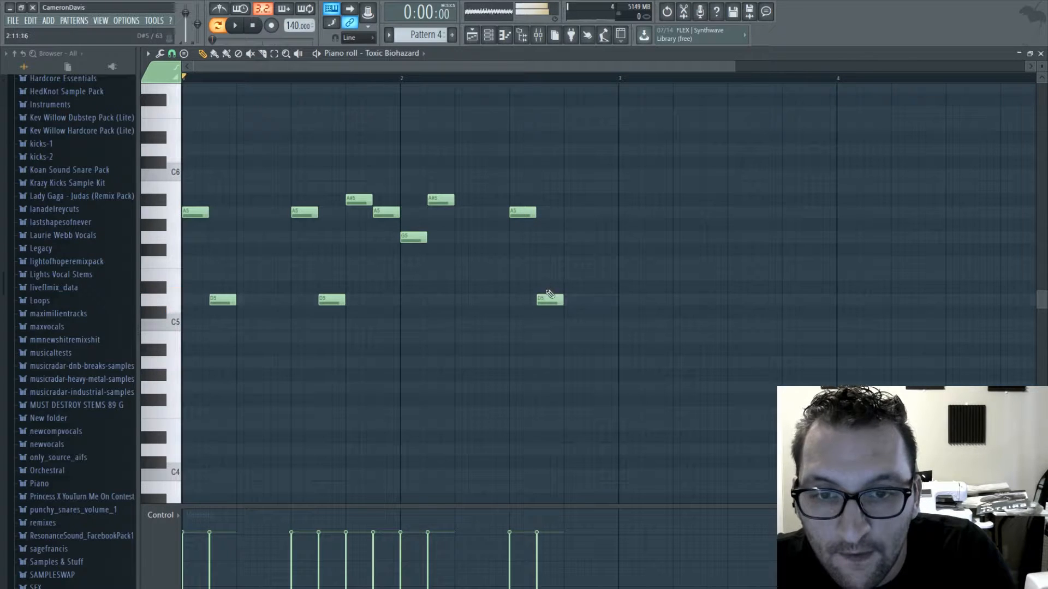
pyautogui.press('space')
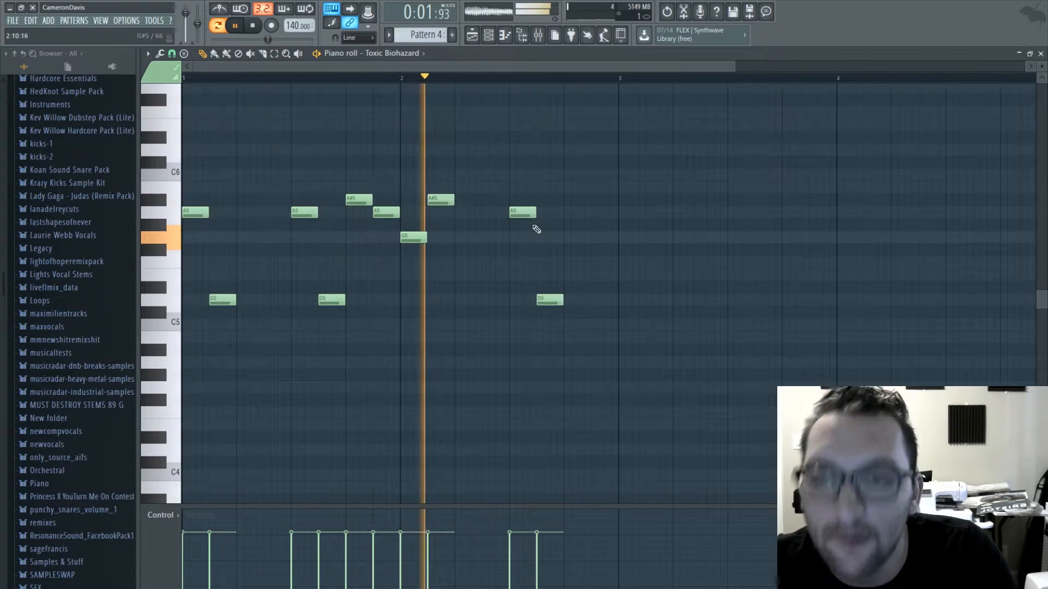
pyautogui.press('space')
# - Fill bar 3 with A5 and D5 on the first beat and A#5, A5, G5 and A5 across the second half
pyautogui.click(620, 212)
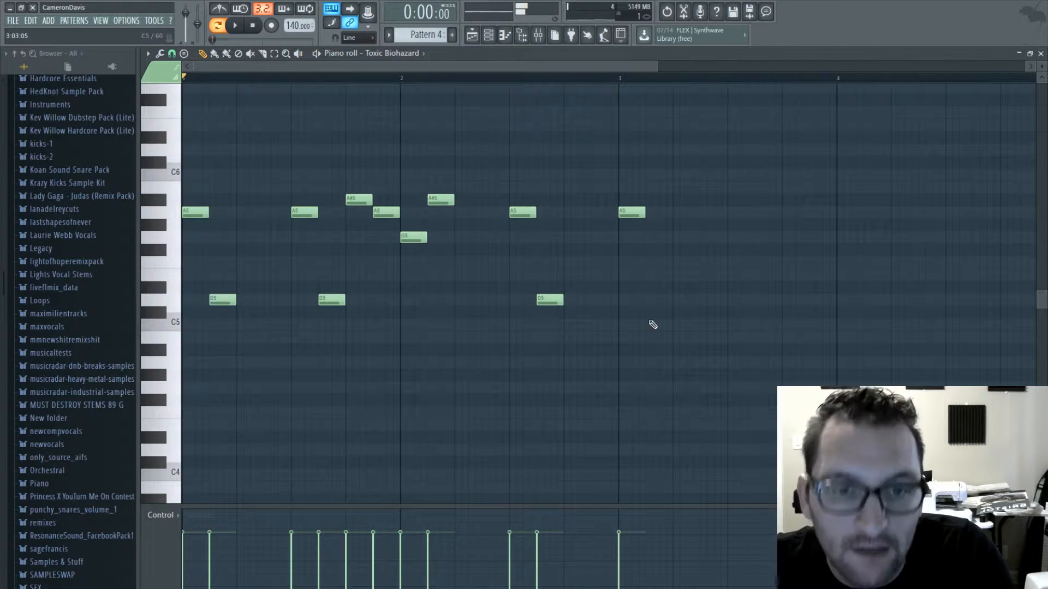
pyautogui.moveTo(556, 65); pyautogui.dragTo(694, 71)
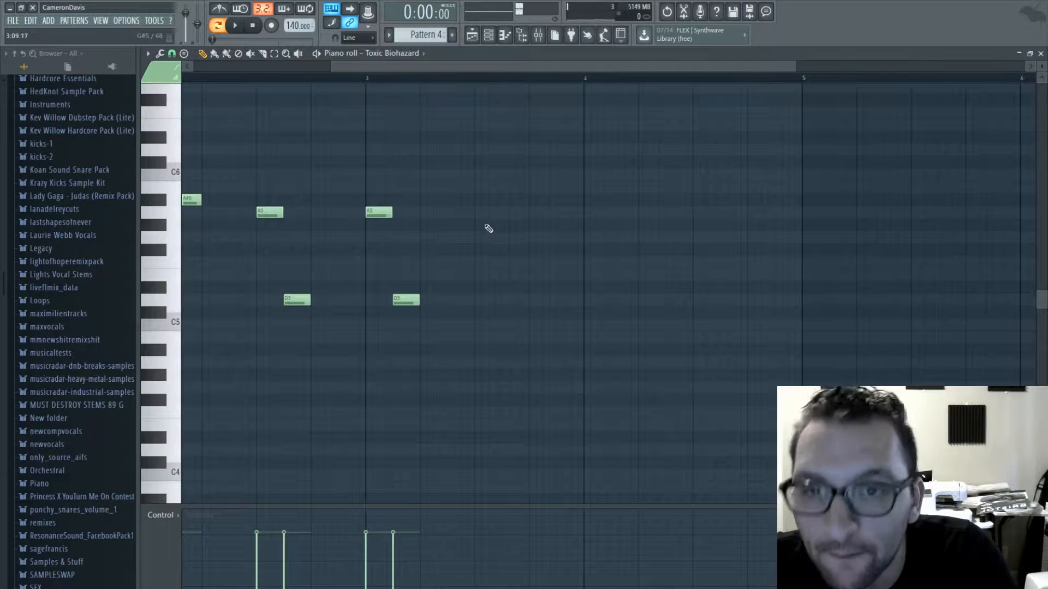
pyautogui.moveTo(479, 190); pyautogui.dragTo(471, 206)
pyautogui.click(513, 215)
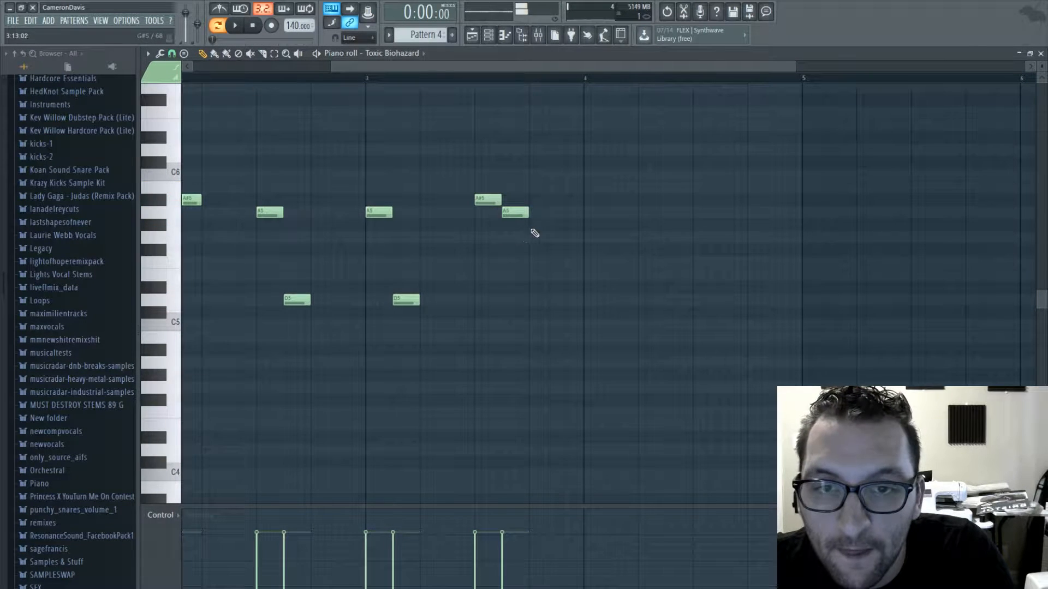
# - Place E5 and F5 at the start of bar 4 and A5 and D5 from its third beat
pyautogui.click(589, 275)
pyautogui.click(616, 263)
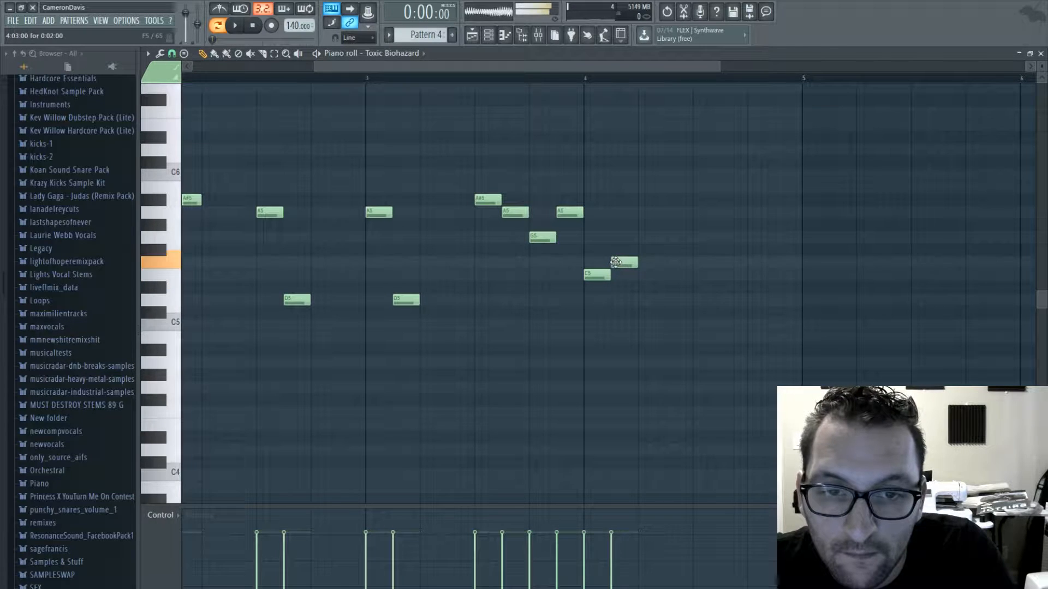
pyautogui.click(695, 212)
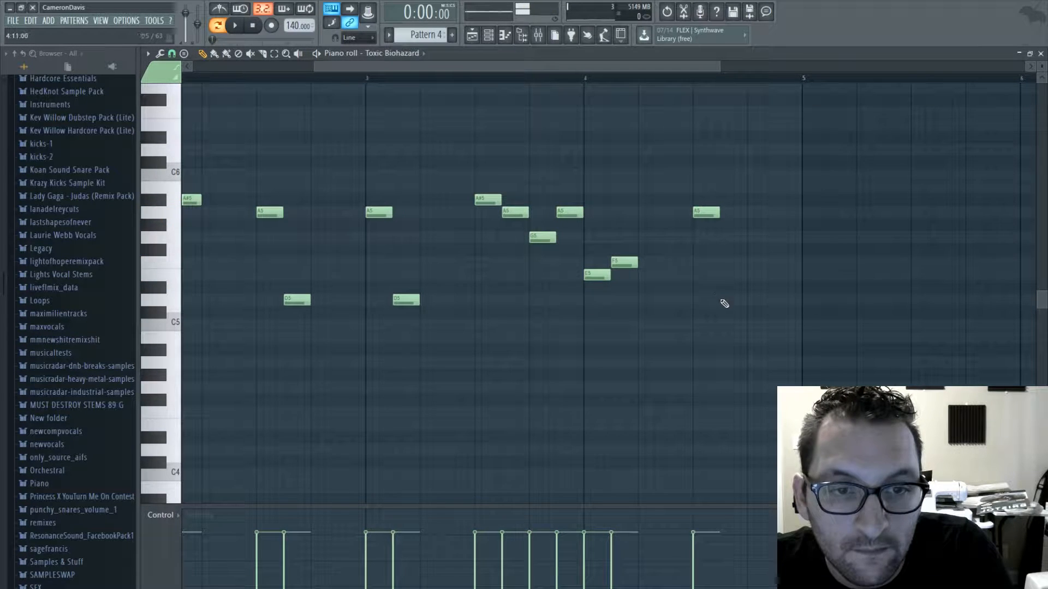
# - Add an A5 and D5 note pair aligned to the start of bar 5
pyautogui.hscroll(3, 643, 77)
pyautogui.click(622, 212)
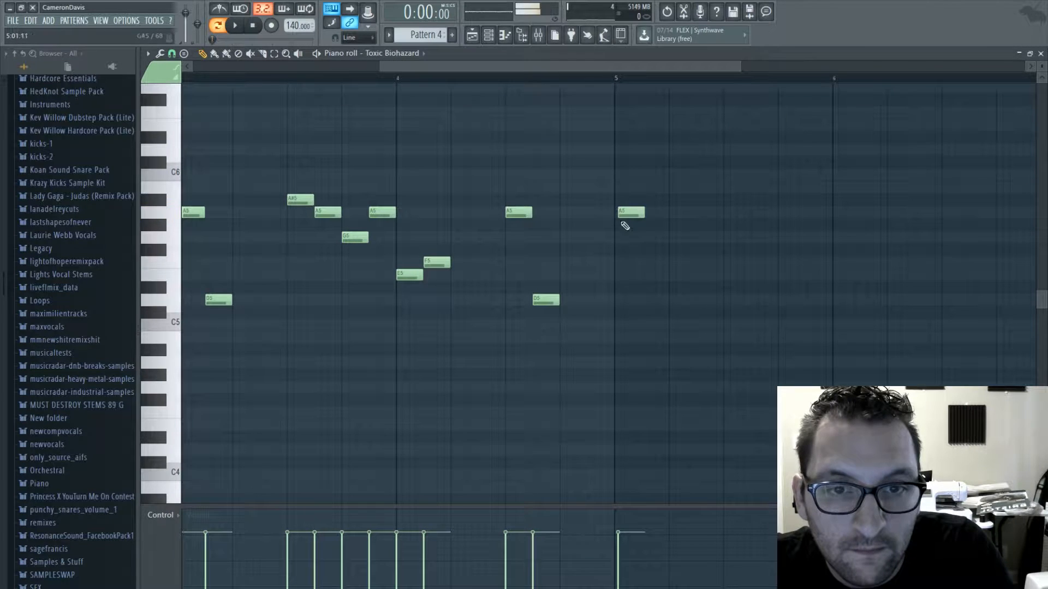
pyautogui.click(627, 215)
pyautogui.moveTo(631, 210); pyautogui.dragTo(627, 210)
# - Play the melody back and set the project tempo to 150 BPM
pyautogui.press('space')
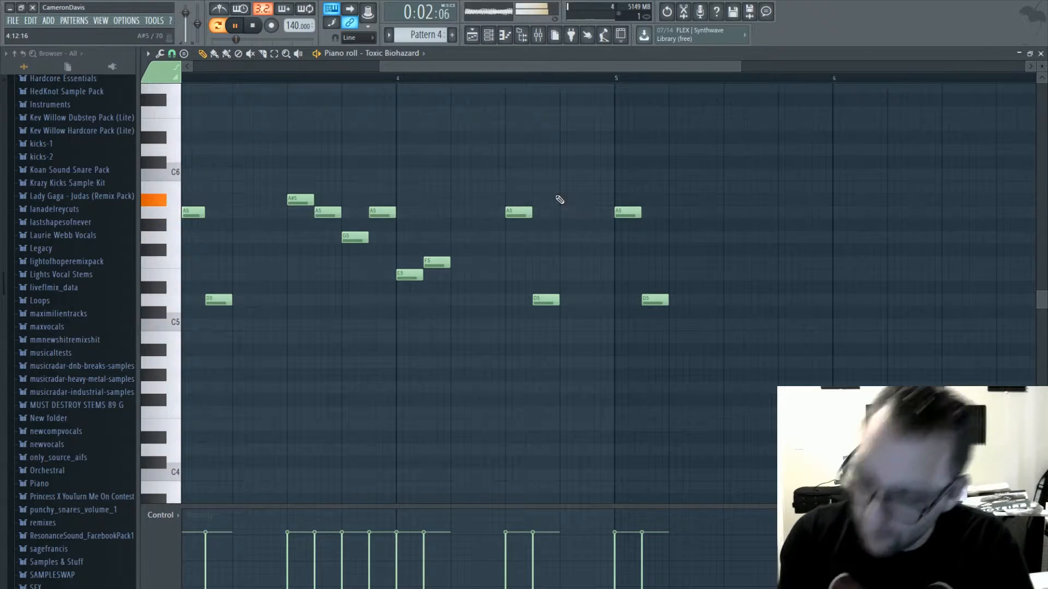
pyautogui.moveTo(299, 25); pyautogui.dragTo(299, 15)
pyautogui.moveTo(445, 68); pyautogui.dragTo(488, 68)
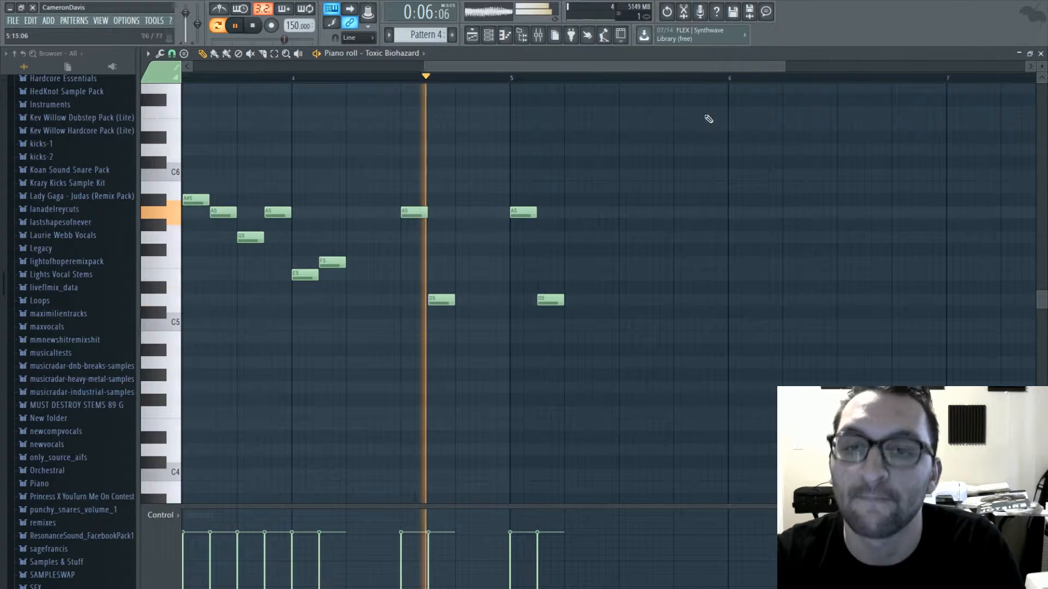
pyautogui.press('space')
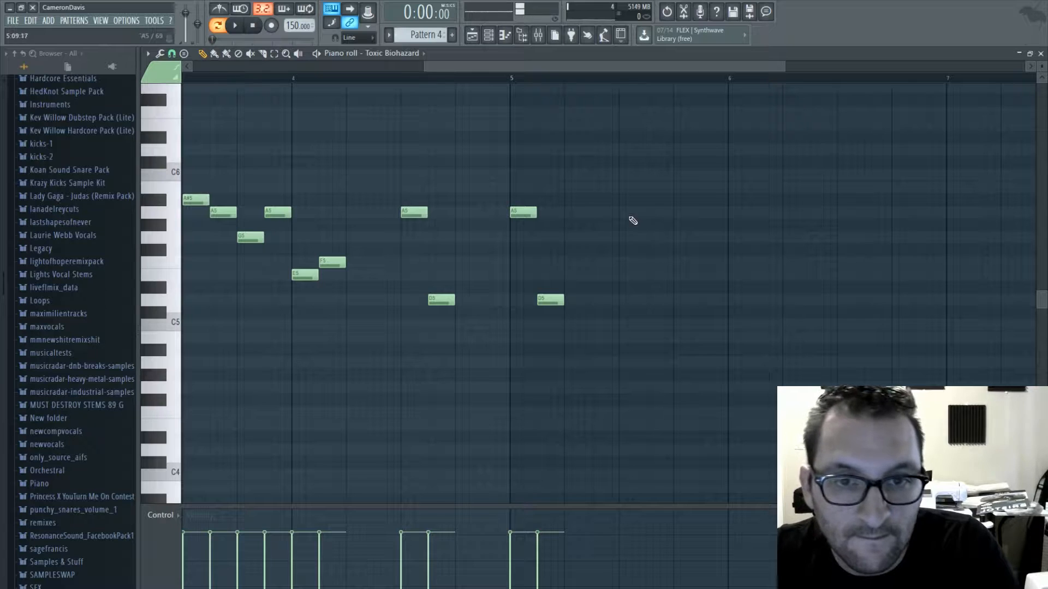
# - Add A5, G5, A#5 and A5 in the second half of bar 5 and C6 and A#5 at the start of bar 6
pyautogui.moveTo(657, 300); pyautogui.dragTo(658, 237)
pyautogui.click(685, 200)
pyautogui.click(712, 212)
pyautogui.click(740, 175)
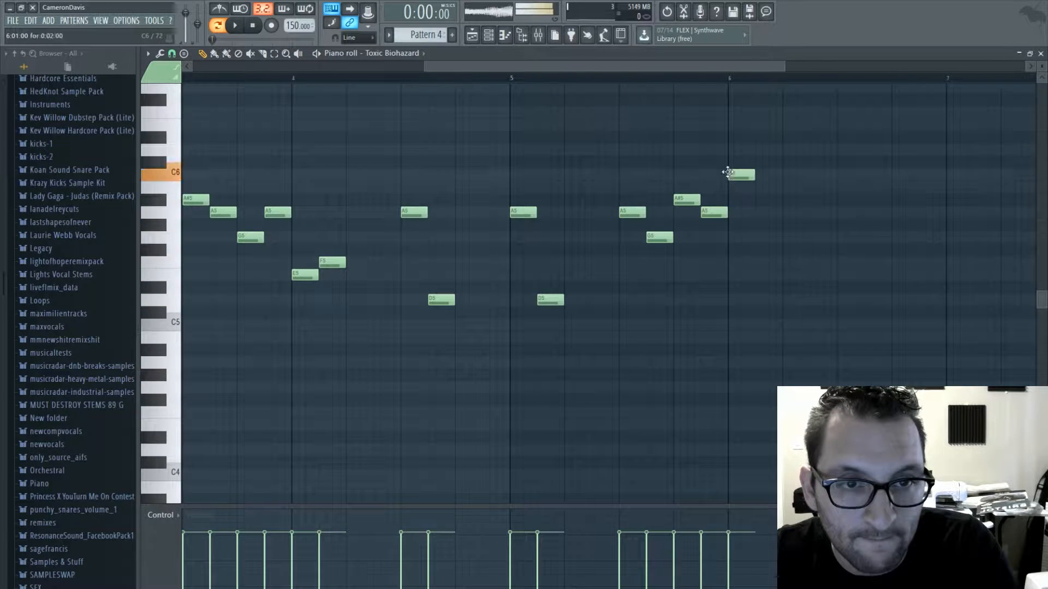
pyautogui.click(756, 203)
# - Add A5, short A#5 and C6 notes and a longer A5 in the second half of bar 6, and audition the phrase
pyautogui.moveTo(660, 66); pyautogui.dragTo(751, 69)
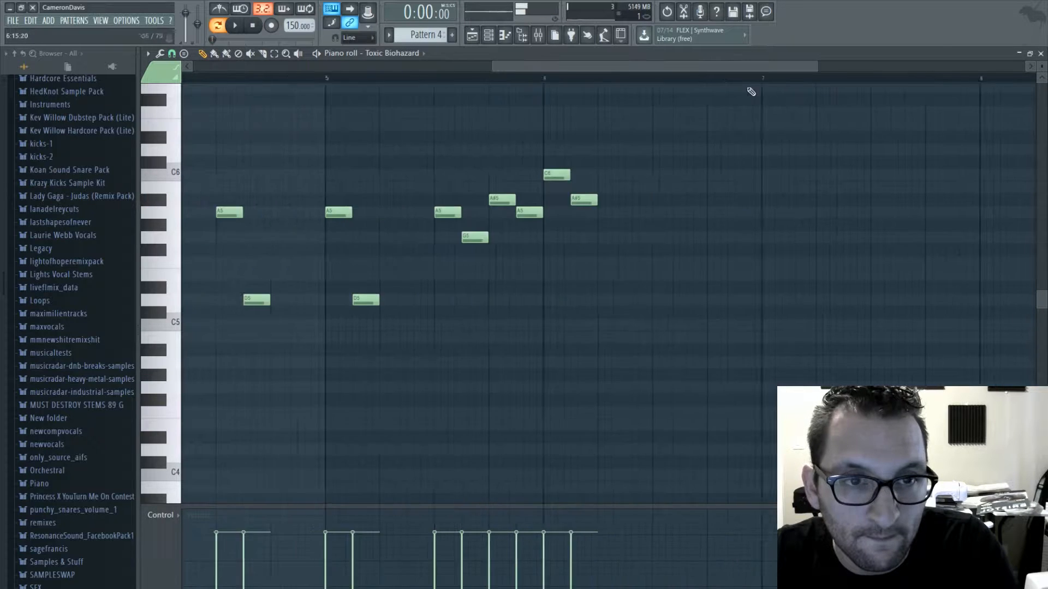
pyautogui.click(600, 203)
pyautogui.moveTo(601, 203); pyautogui.dragTo(595, 220)
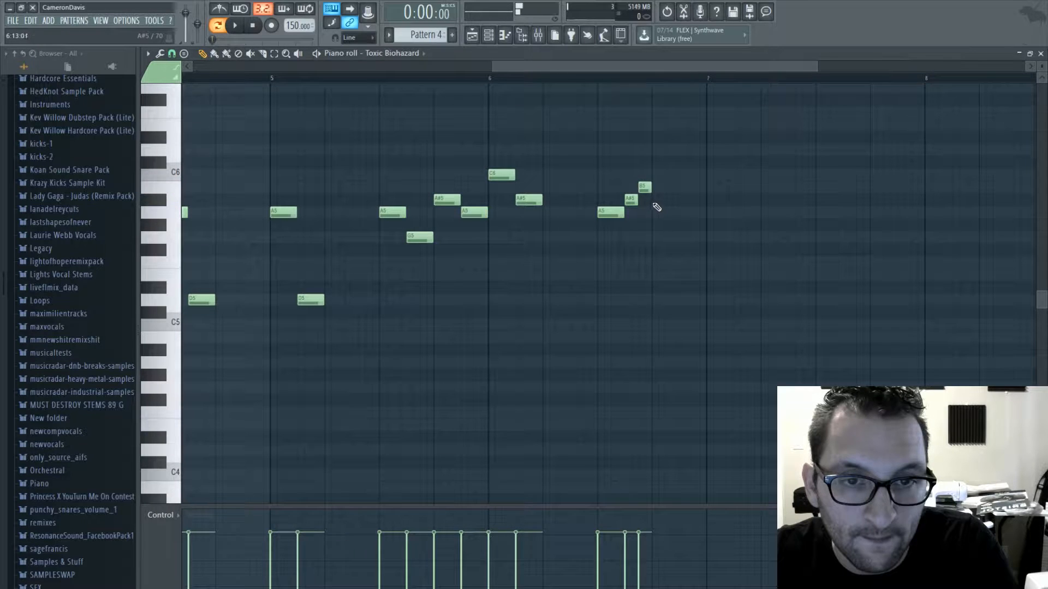
pyautogui.moveTo(645, 187); pyautogui.dragTo(644, 174)
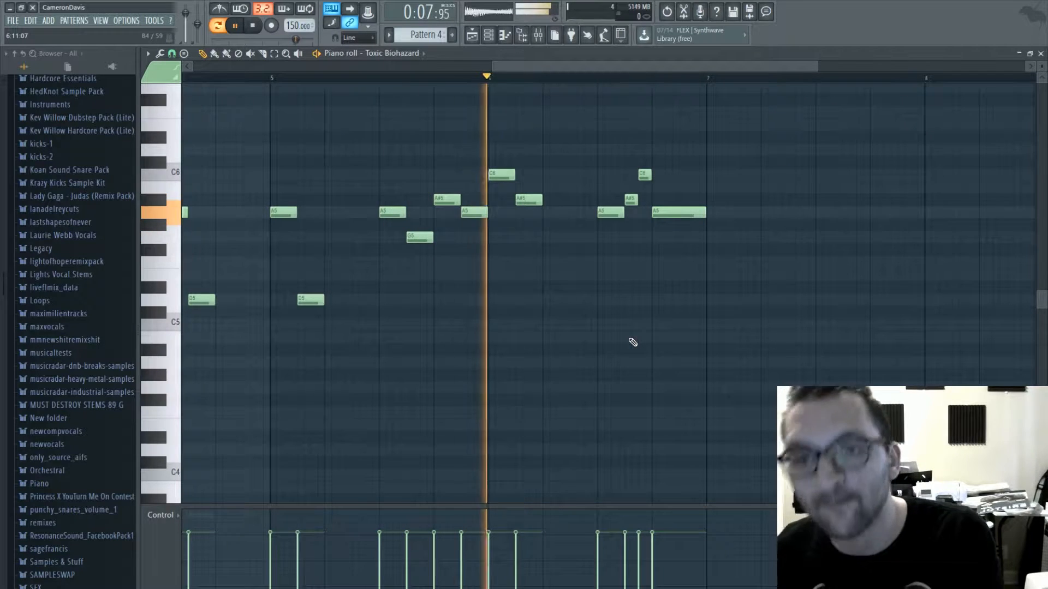
pyautogui.press('space')
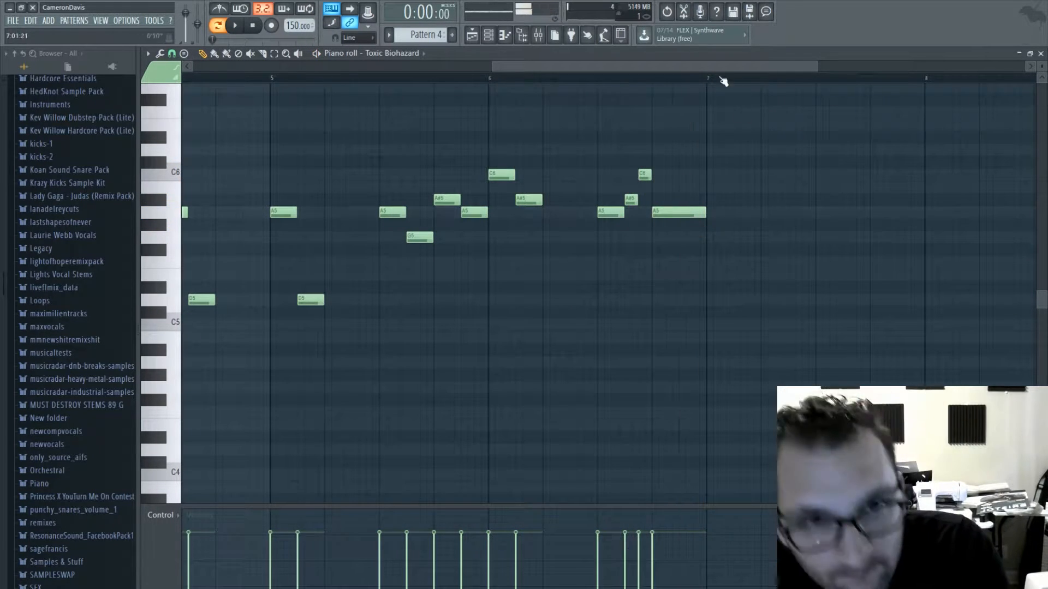
# - Shorten the last A5 of bar 6, follow it with G5, and place F5, A5, E5 and A5 in bar 7
pyautogui.hscroll(3, 596, 178)
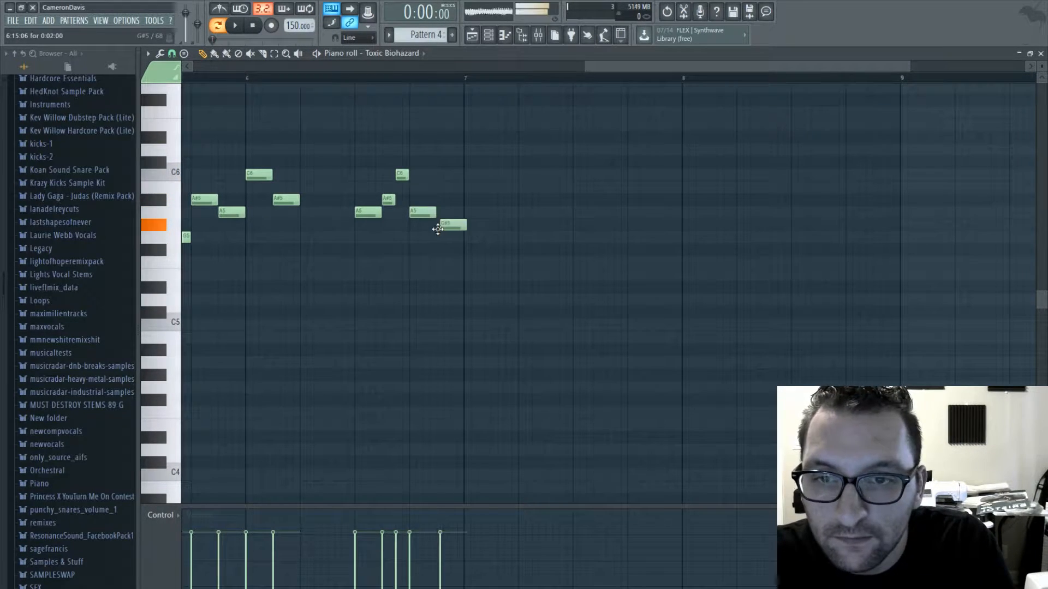
pyautogui.moveTo(437, 229); pyautogui.dragTo(438, 245)
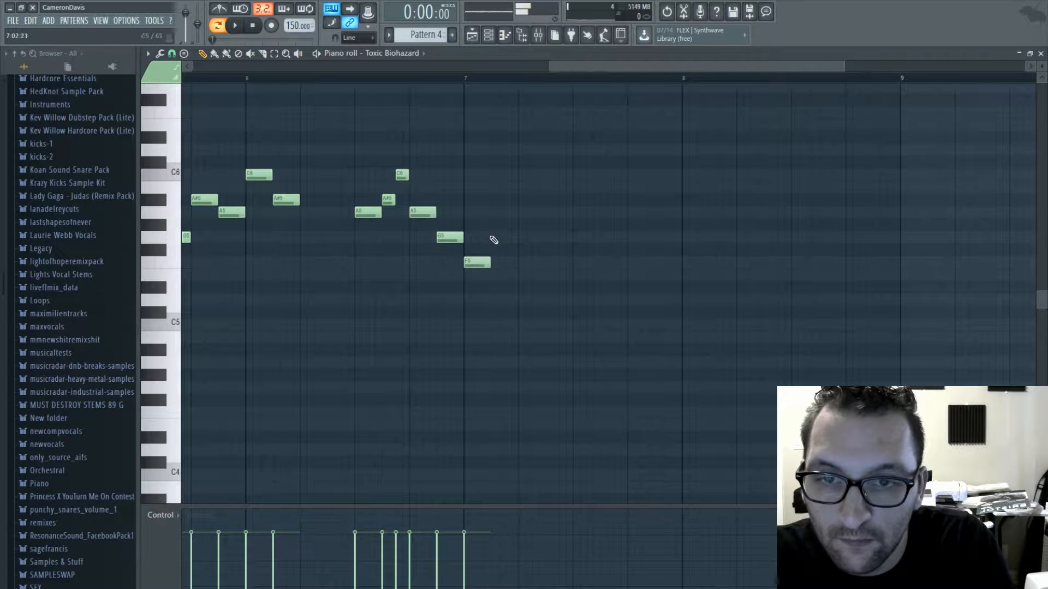
pyautogui.moveTo(548, 267); pyautogui.dragTo(547, 282)
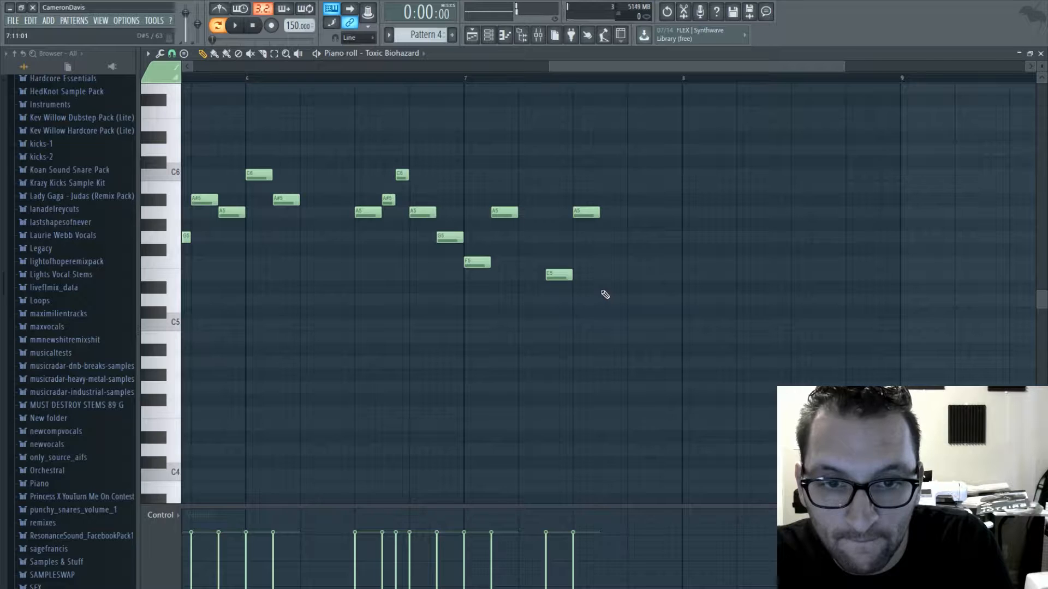
pyautogui.press('space')
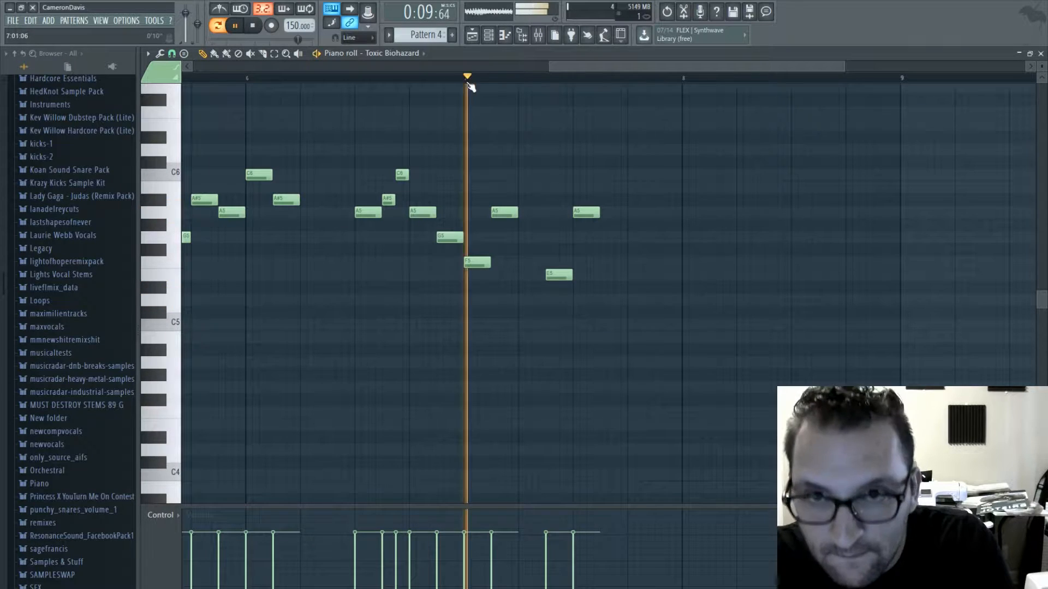
pyautogui.press('space')
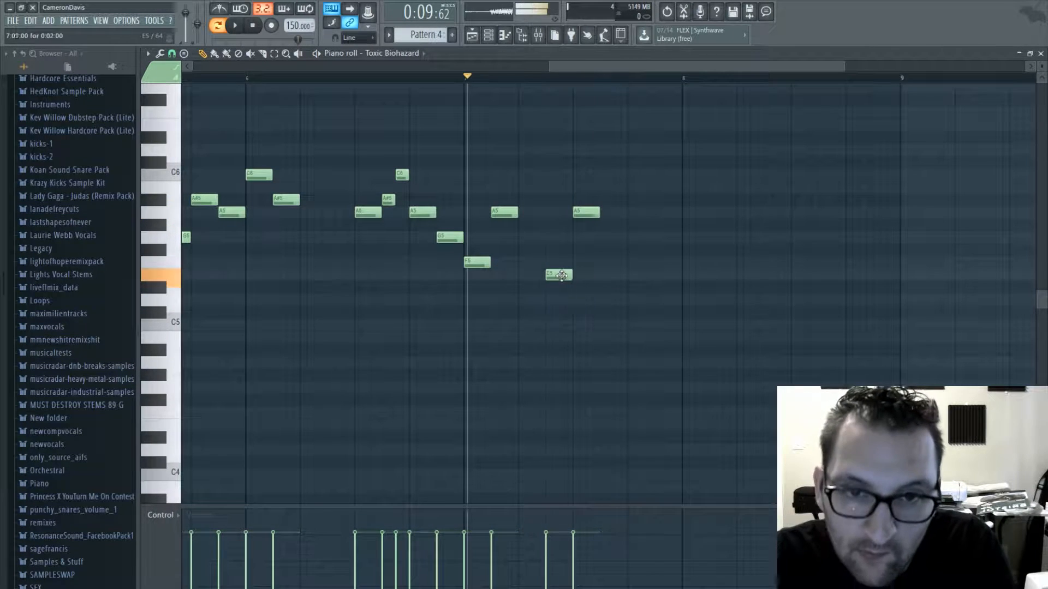
pyautogui.click(611, 216)
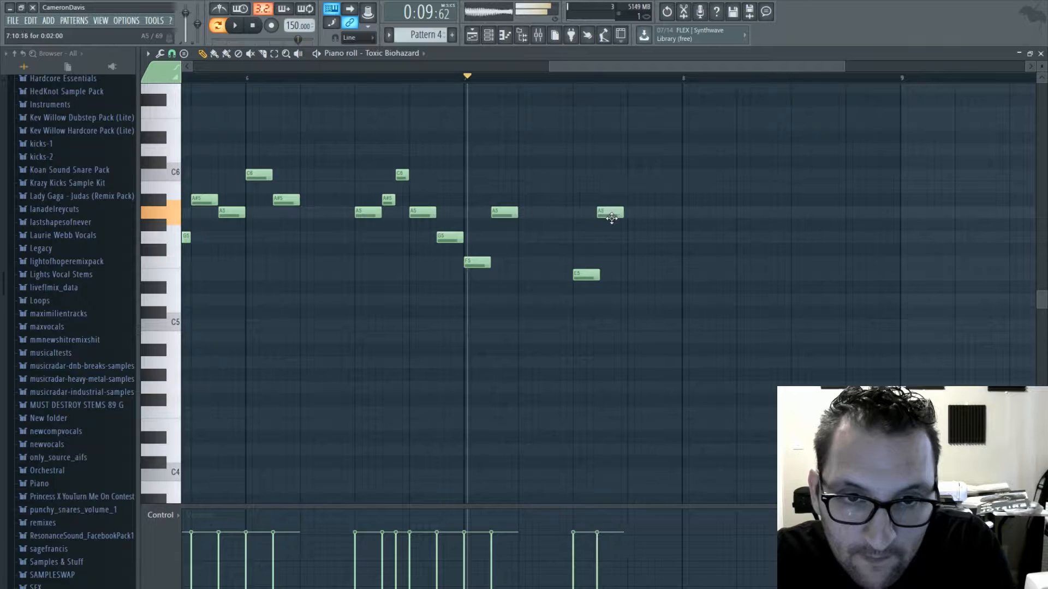
# - Fill bar 8 with D5, E5, F5, G5, D6, C6, A5 and G5 notes and play the melody from the start
pyautogui.click(687, 301)
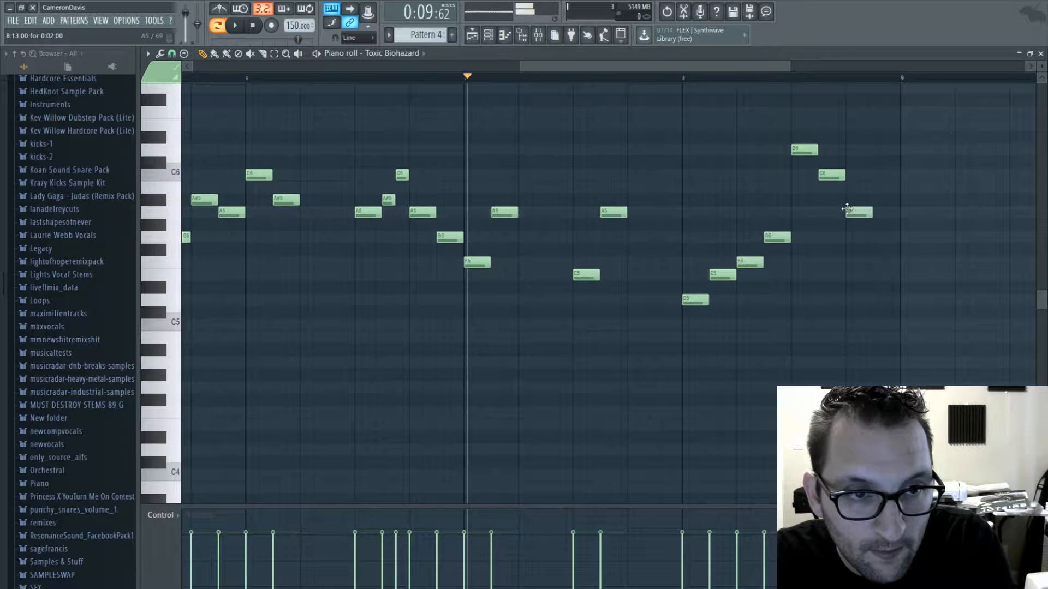
pyautogui.press('space')
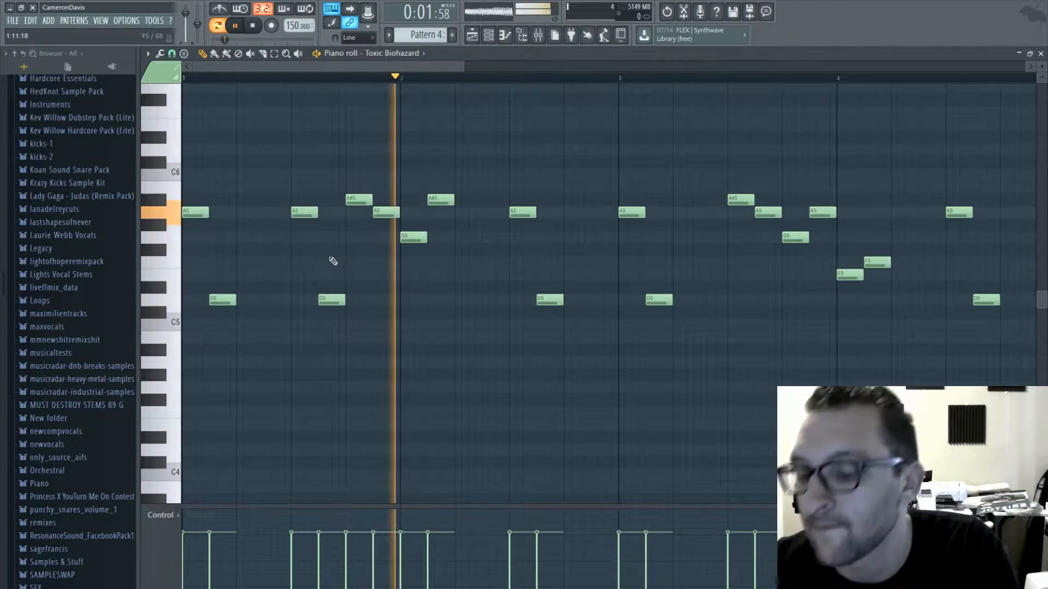
# - Duplicate the whole melody one octave lower and open the Toxic Biohazard synth window
pyautogui.hotkey('ctrl', 'a')
pyautogui.moveTo(190, 214); pyautogui.dragTo(147, 371)
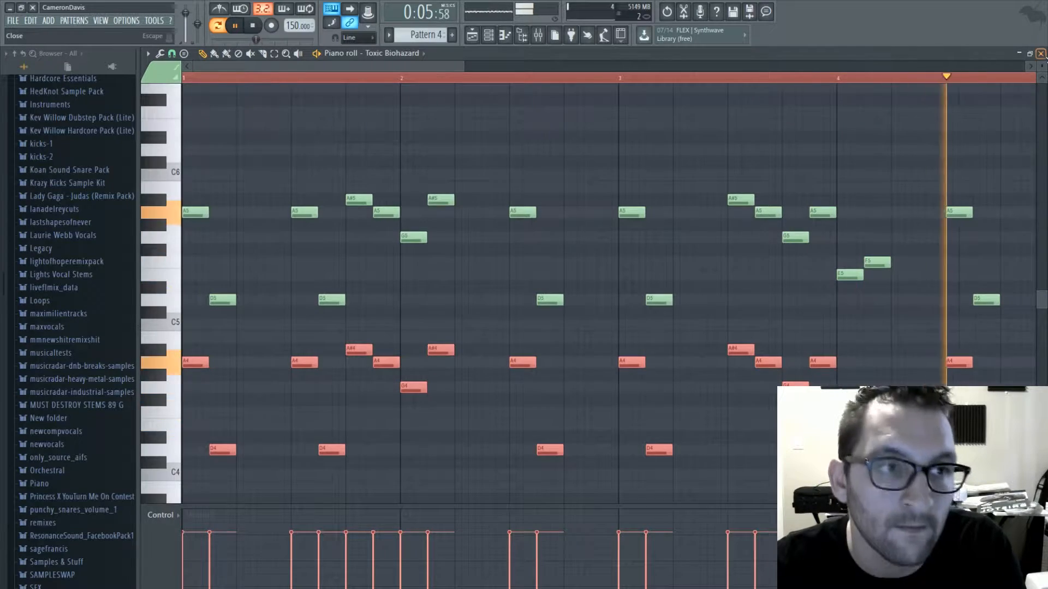
pyautogui.press('F7')
pyautogui.click(228, 135)
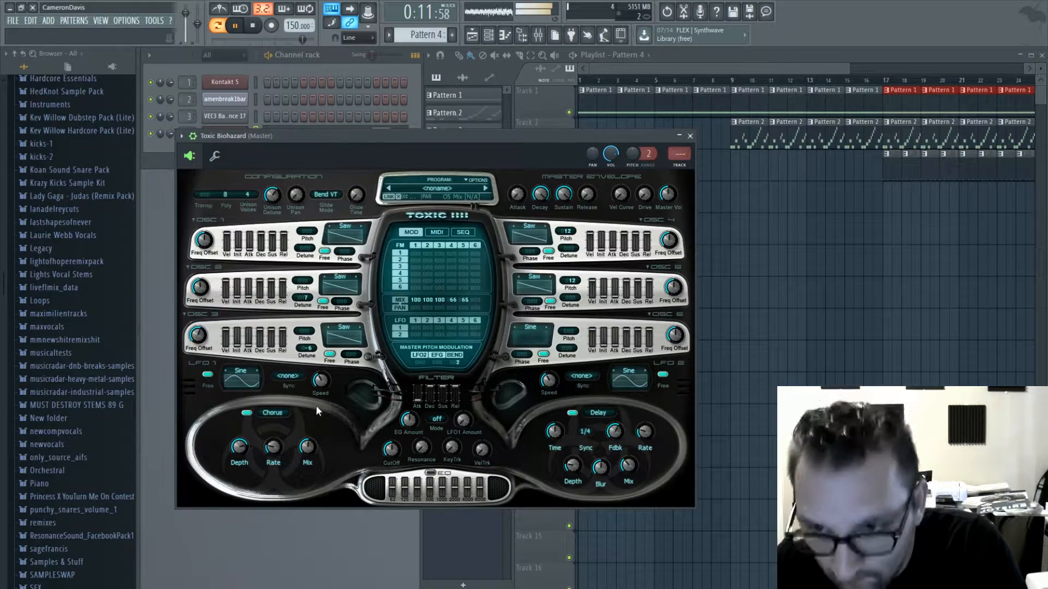
# - In the melody's piano roll, change the upper notes in the second half of bar 8 to A5, G5, A#5 and A5
pyautogui.press('F7')
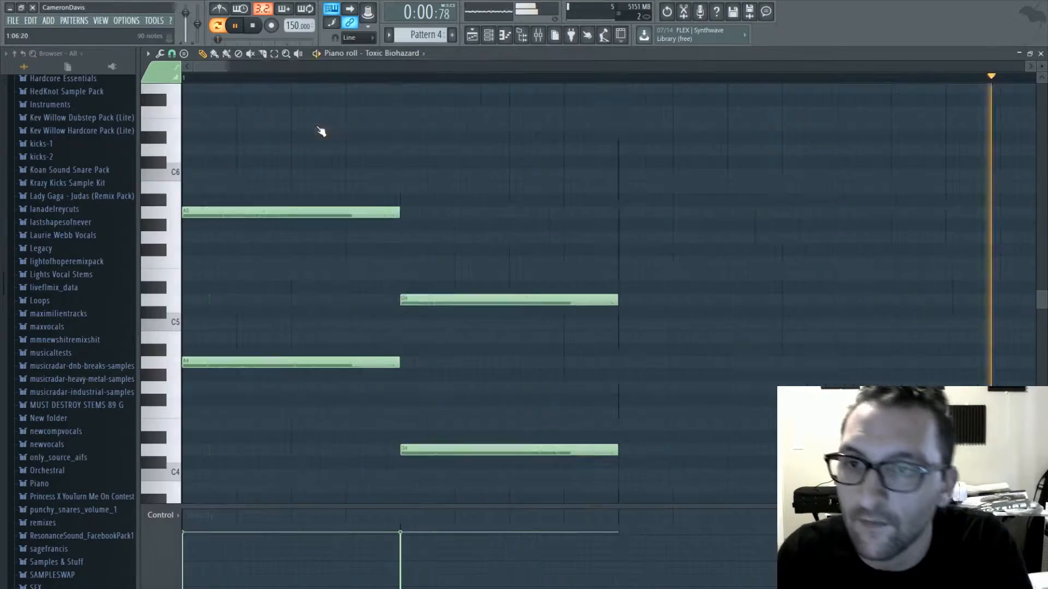
pyautogui.press('space')
pyautogui.moveTo(306, 67); pyautogui.dragTo(690, 67)
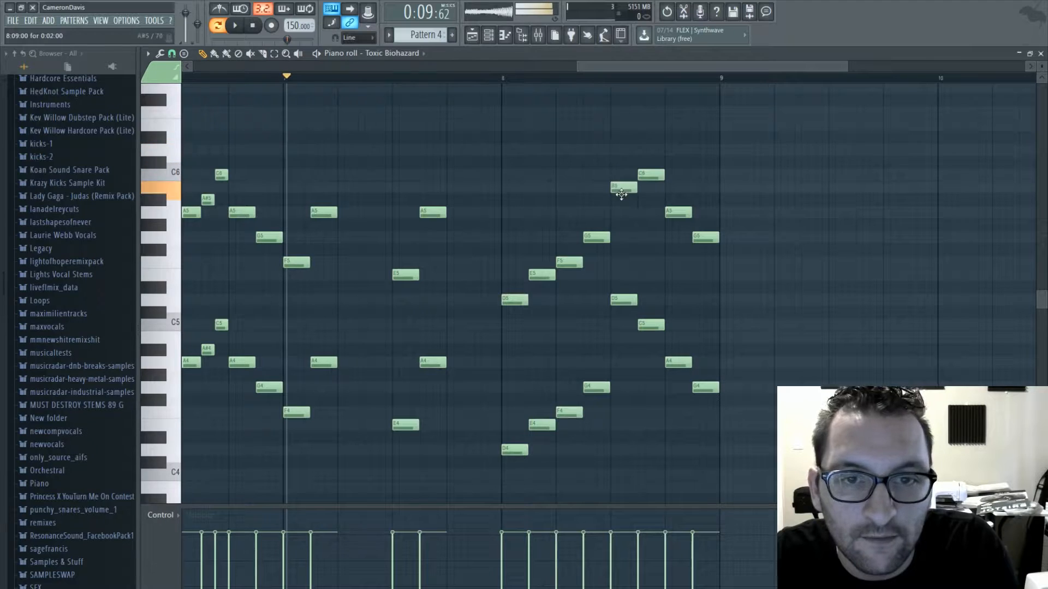
pyautogui.moveTo(647, 193); pyautogui.dragTo(696, 203)
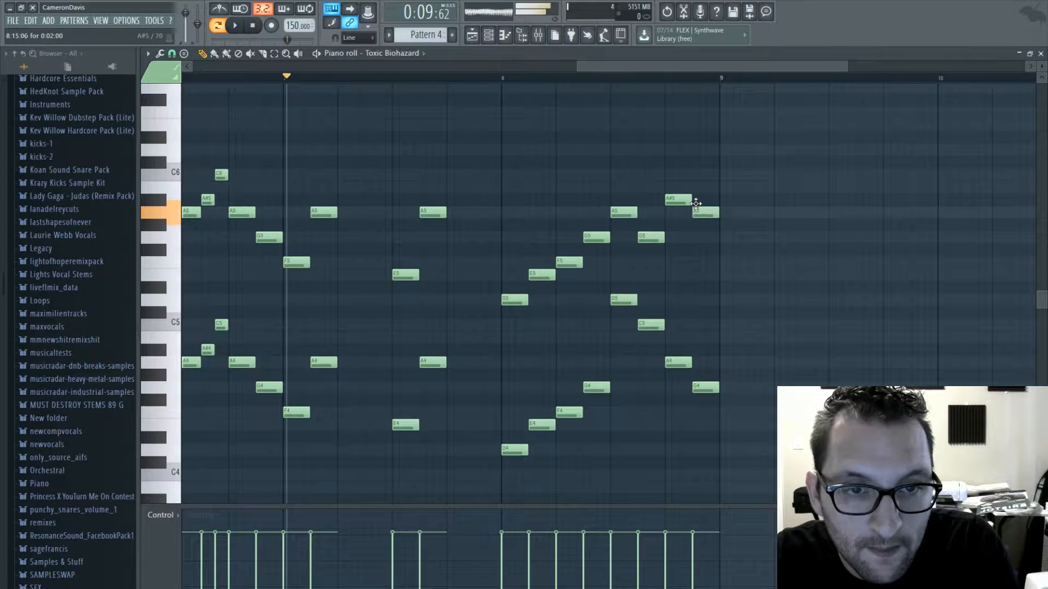
# - Change the lower notes in the second half of bar 8 to C5, A#4, D5 and E5, checking them by playback
pyautogui.moveTo(626, 328); pyautogui.dragTo(673, 291)
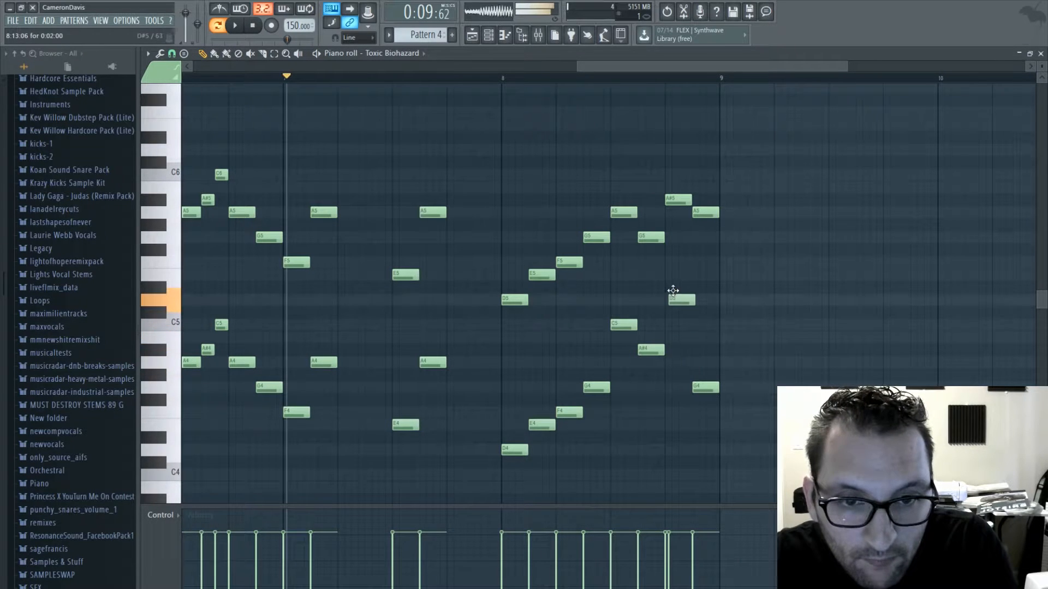
pyautogui.moveTo(704, 382); pyautogui.dragTo(703, 322)
pyautogui.press('space')
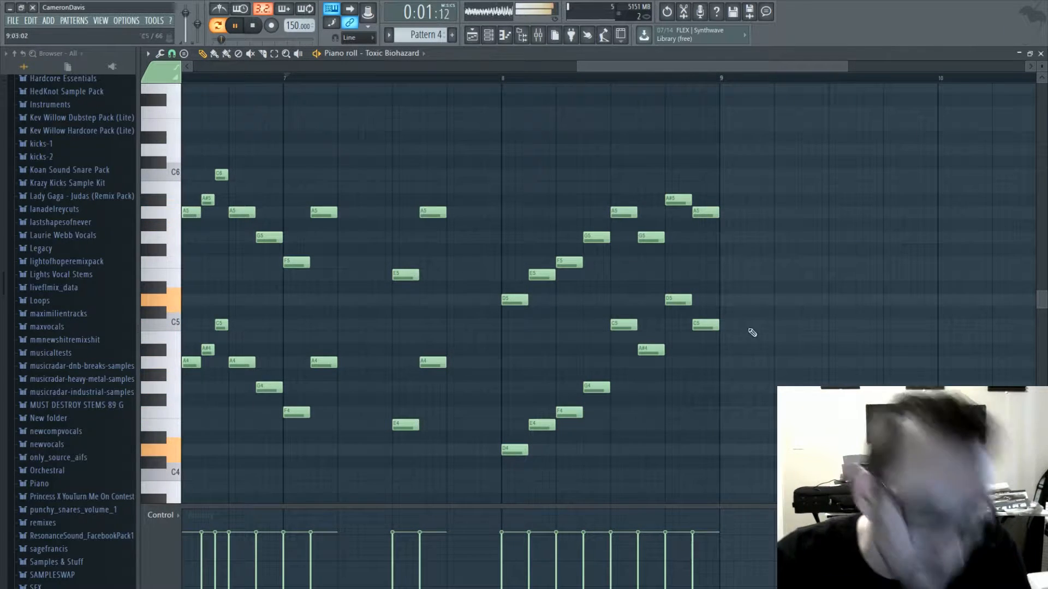
pyautogui.press('space')
pyautogui.moveTo(703, 323); pyautogui.dragTo(703, 274)
pyautogui.press('space')
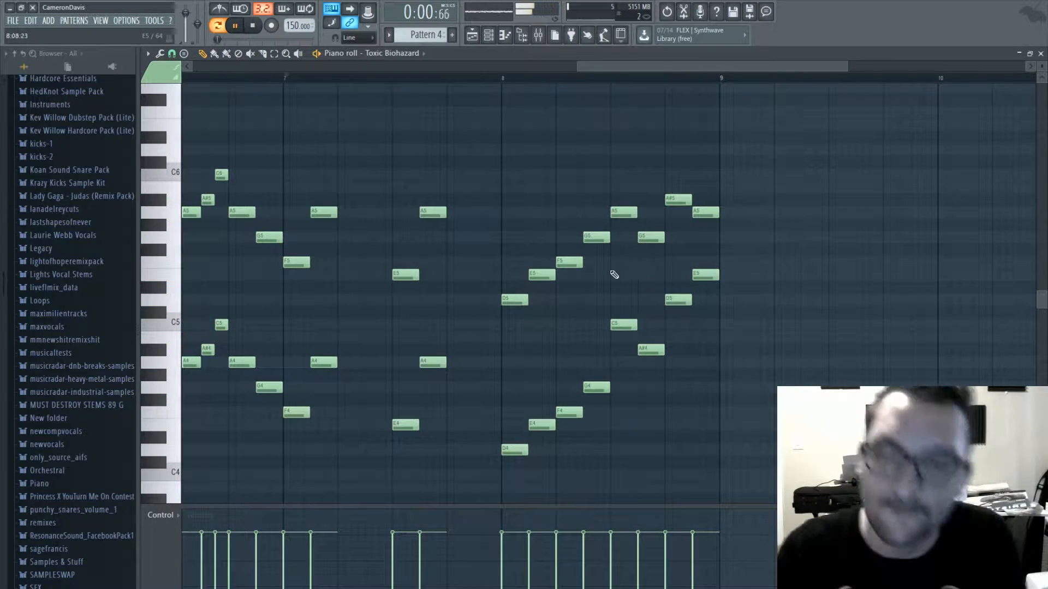
# - Fill the first gap in bar 1 with a D3 followed by an A3 and play the melody from the start
pyautogui.moveTo(657, 66); pyautogui.dragTo(260, 71)
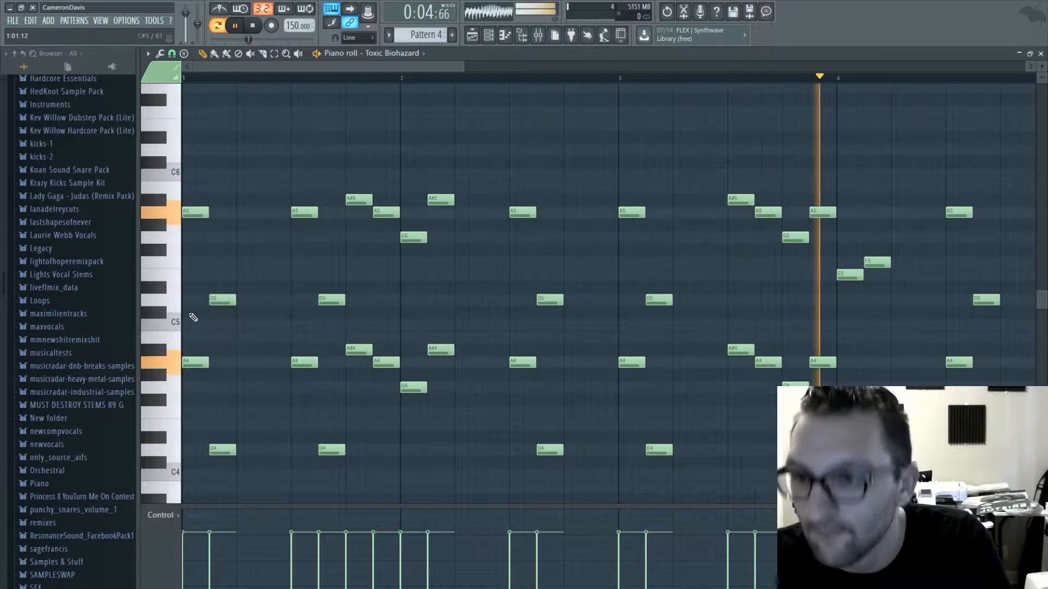
pyautogui.press('space')
pyautogui.moveTo(238, 361)
pyautogui.mouseDown()
pyautogui.moveTo(236, 516)
pyautogui.moveTo(249, 439)
pyautogui.moveTo(239, 464)
pyautogui.mouseUp()
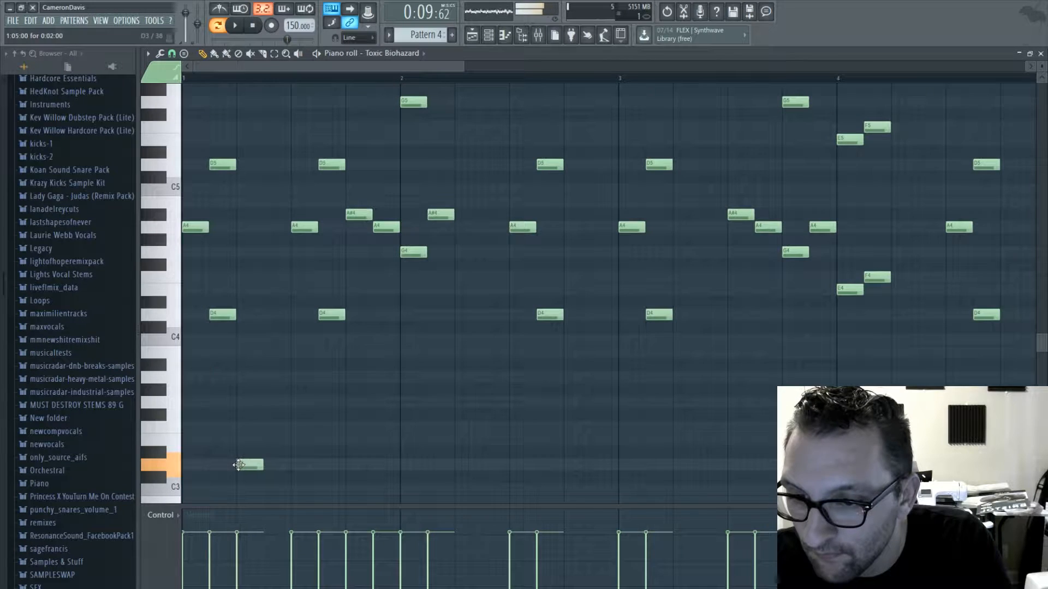
pyautogui.click(270, 378)
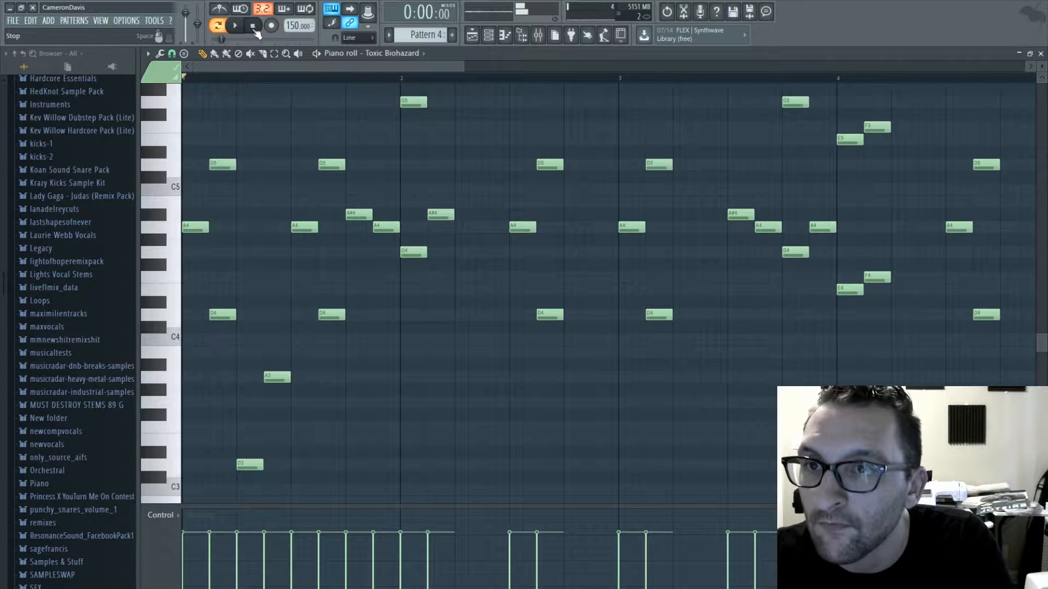
pyautogui.press('space')
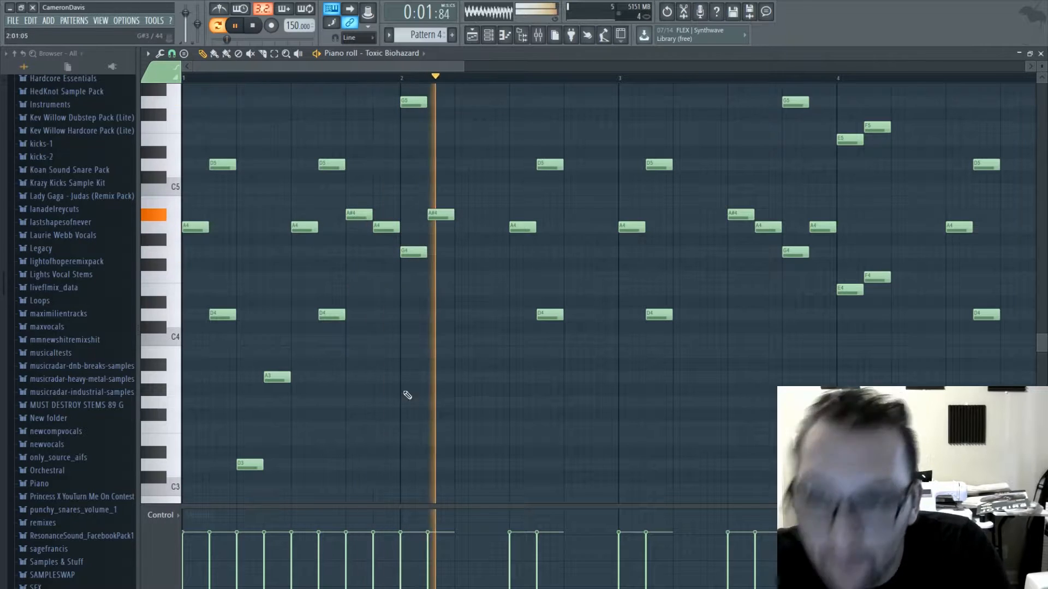
# - Fill the gaps in bar 2 with D3 and A#3, plus A#3 and A3 at the bar's end, and play it back
pyautogui.press('space')
pyautogui.click(459, 464)
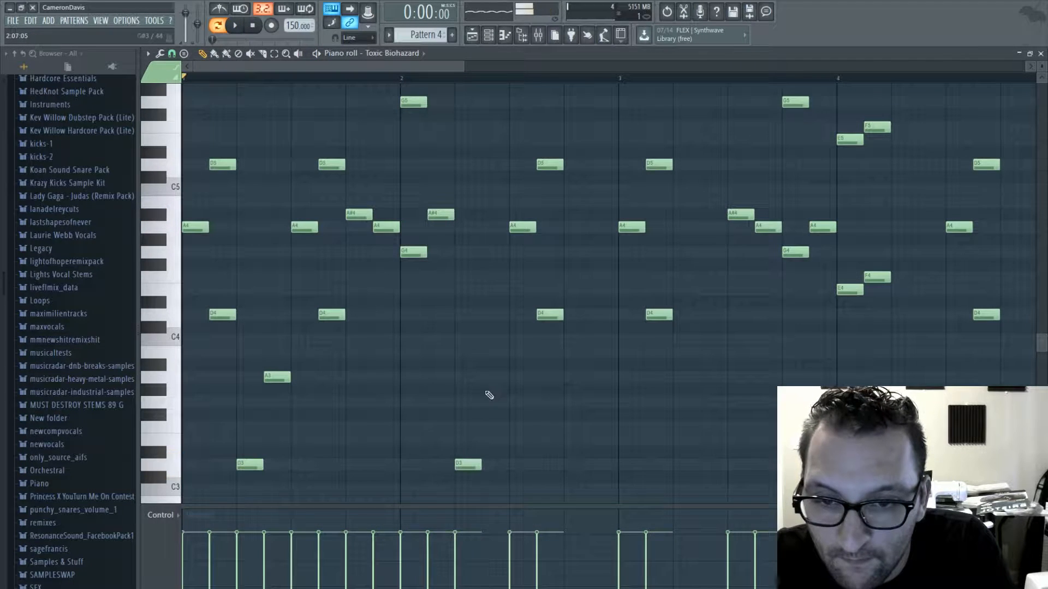
pyautogui.moveTo(483, 373); pyautogui.dragTo(480, 361)
pyautogui.press('space')
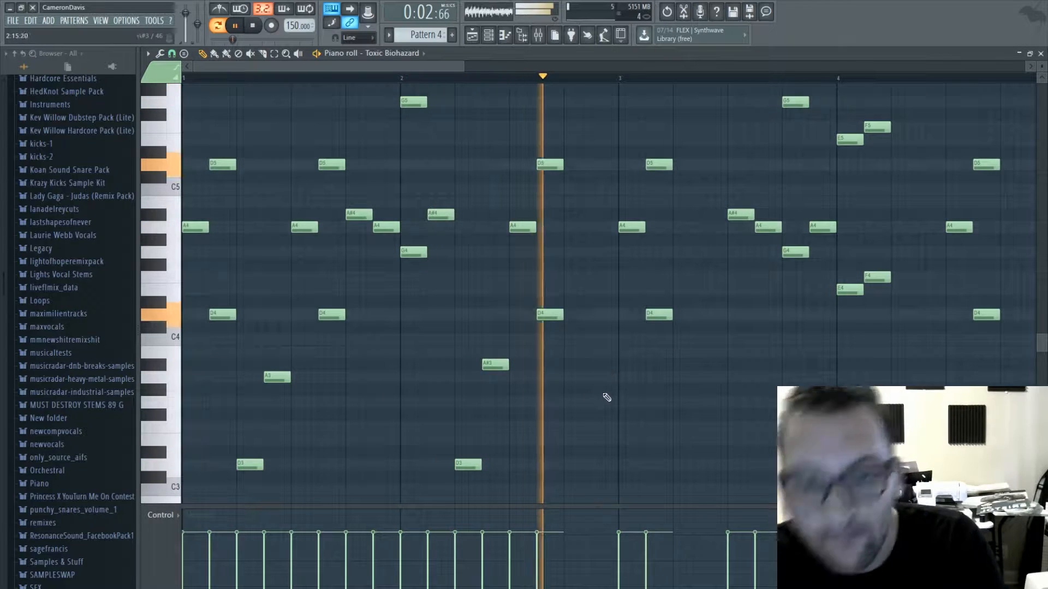
pyautogui.press('space')
pyautogui.click(565, 364)
pyautogui.press('space')
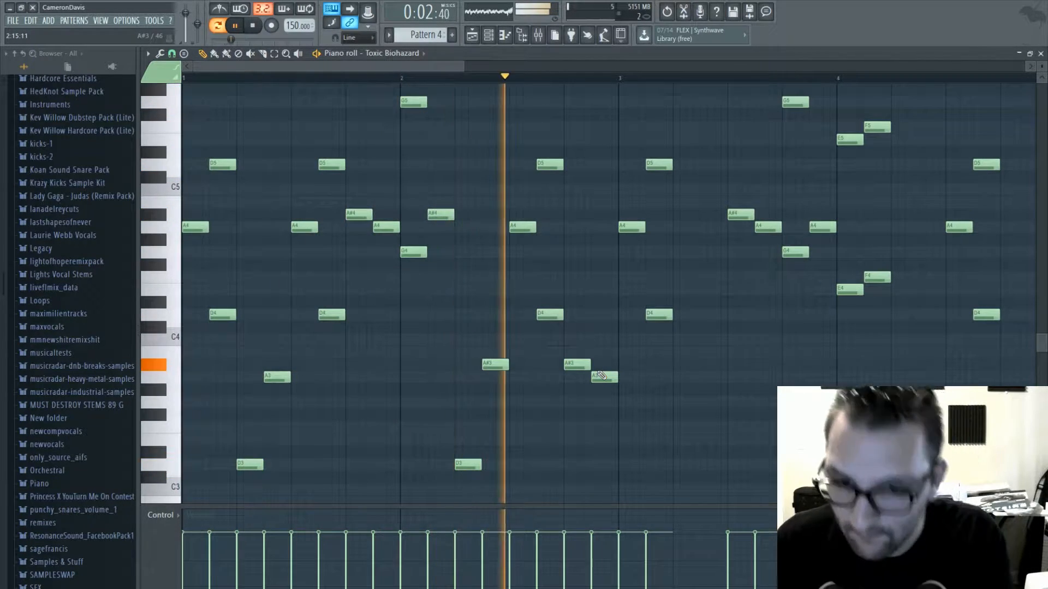
# - Fill the gap in bar 3 with a D3 followed by an A3
pyautogui.press('space')
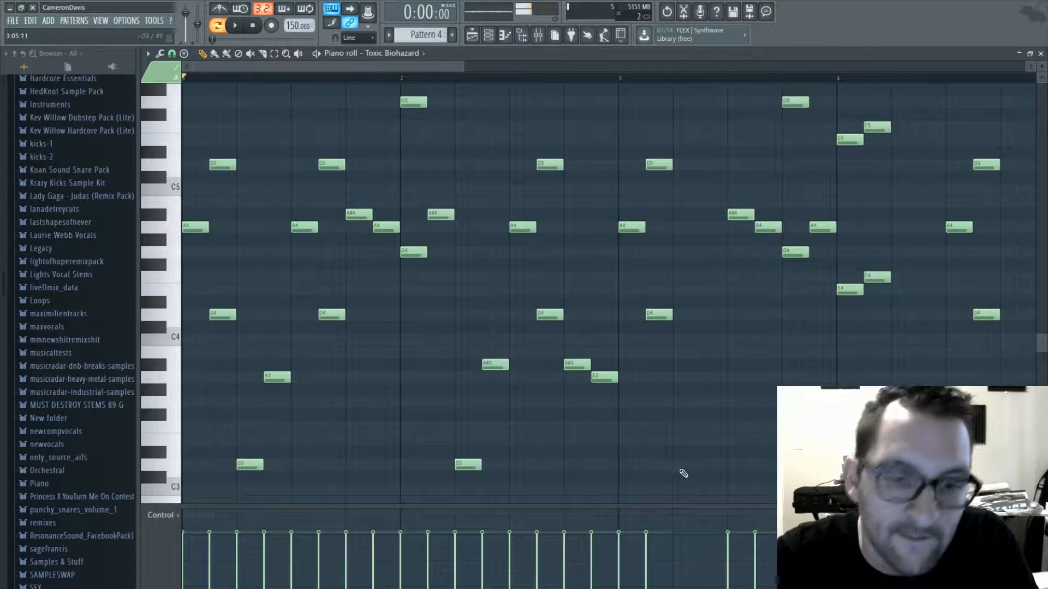
pyautogui.click(674, 465)
pyautogui.press('space')
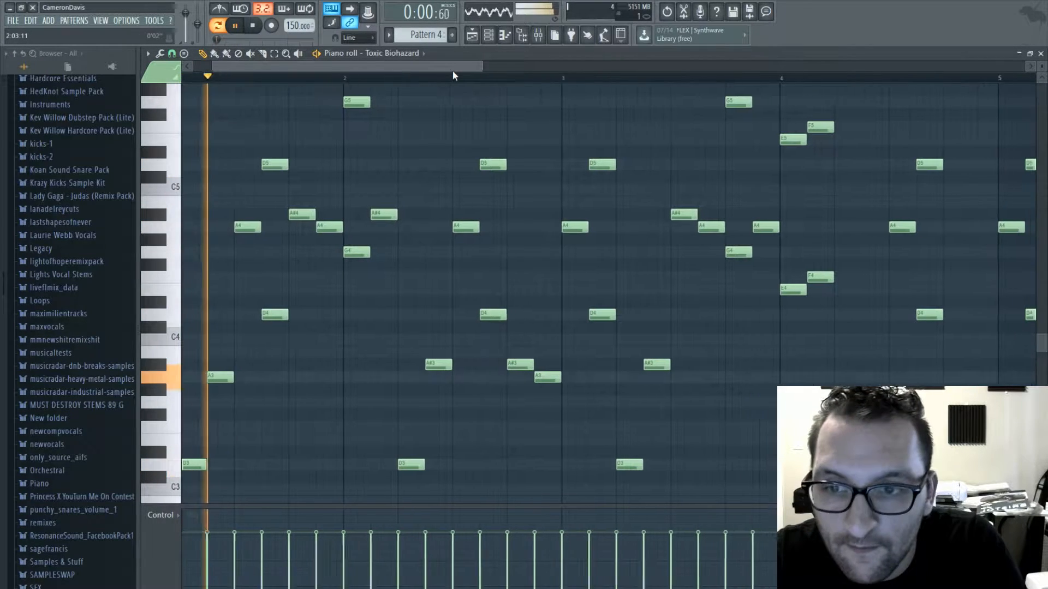
pyautogui.moveTo(643, 365); pyautogui.dragTo(641, 377)
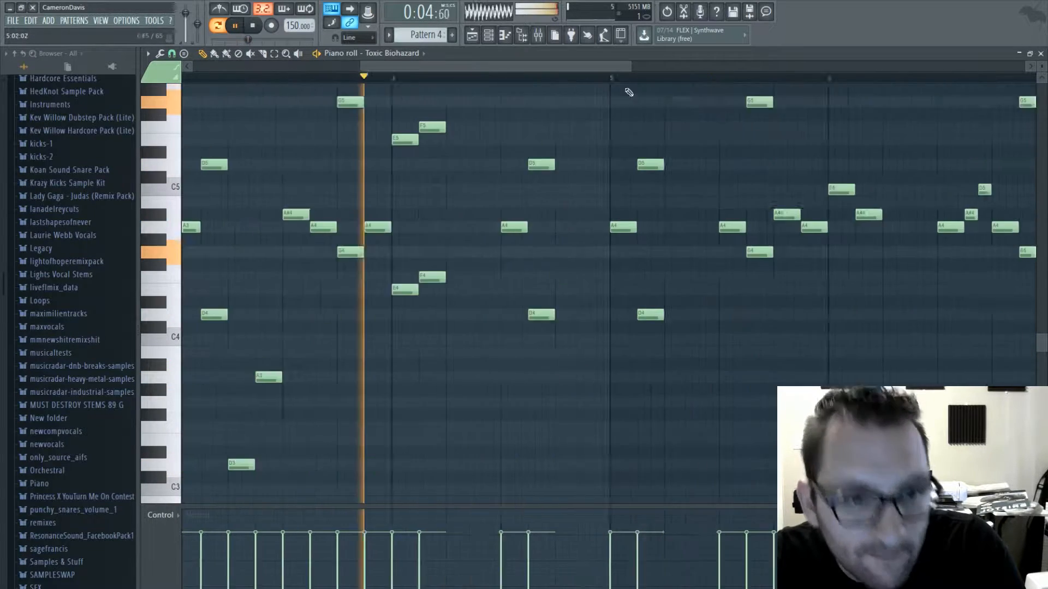
# - Fill the gaps in bar 4 with G3 and F3, plus E3 and F3 at the bar's end, and play it back
pyautogui.press('space')
pyautogui.click(365, 391)
pyautogui.moveTo(365, 391); pyautogui.dragTo(365, 410)
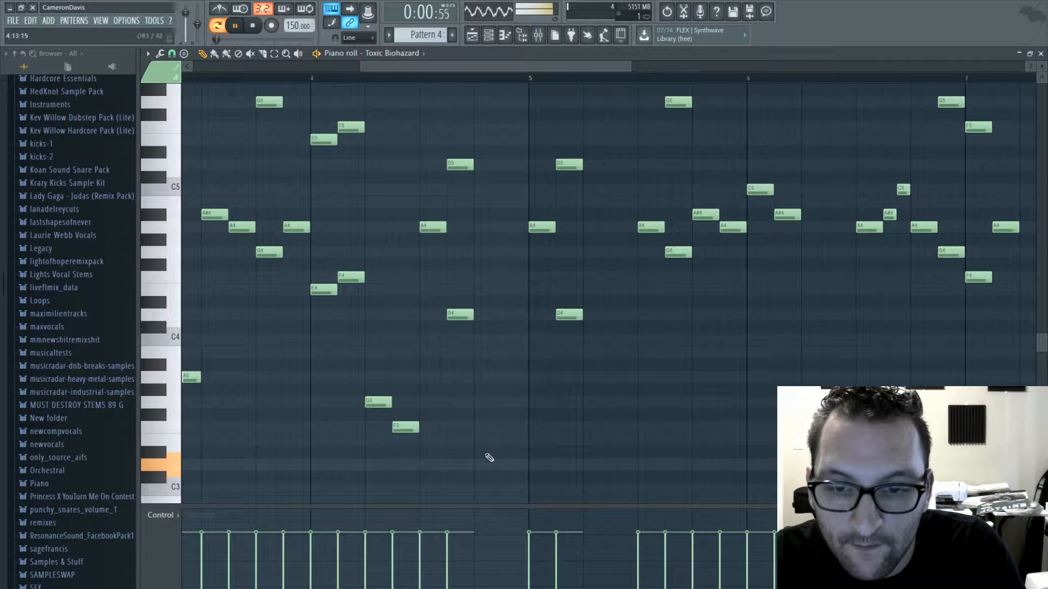
pyautogui.moveTo(476, 456); pyautogui.dragTo(502, 431)
pyautogui.press('space')
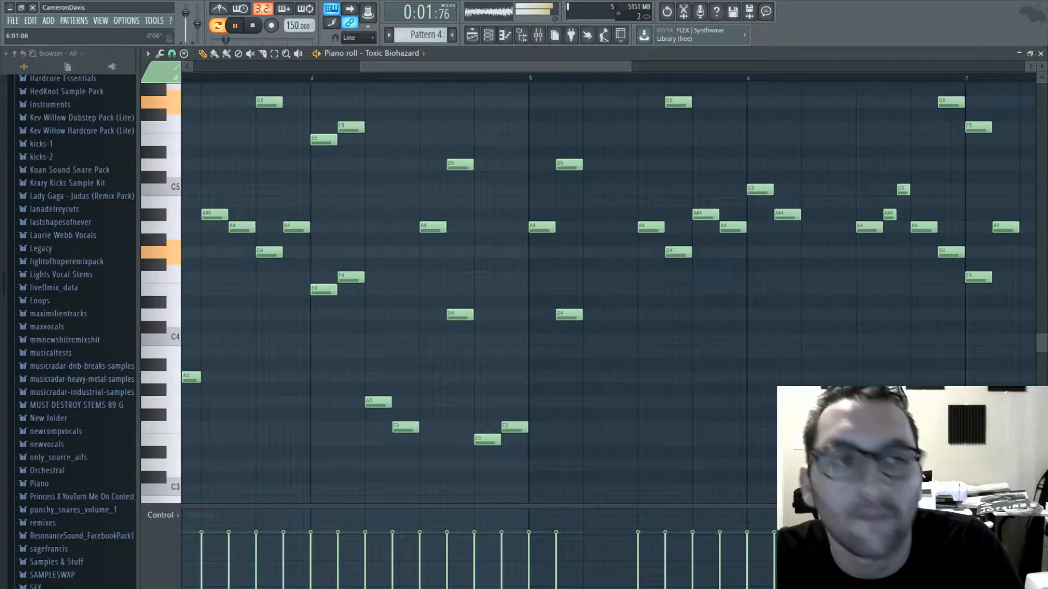
# - Set Toxic Biohazard's oscillator 6 to a Saw wave at pitch 12 with mix level 48 and a 0.42 Hz frequency offset
pyautogui.click(1041, 53)
pyautogui.click(533, 334)
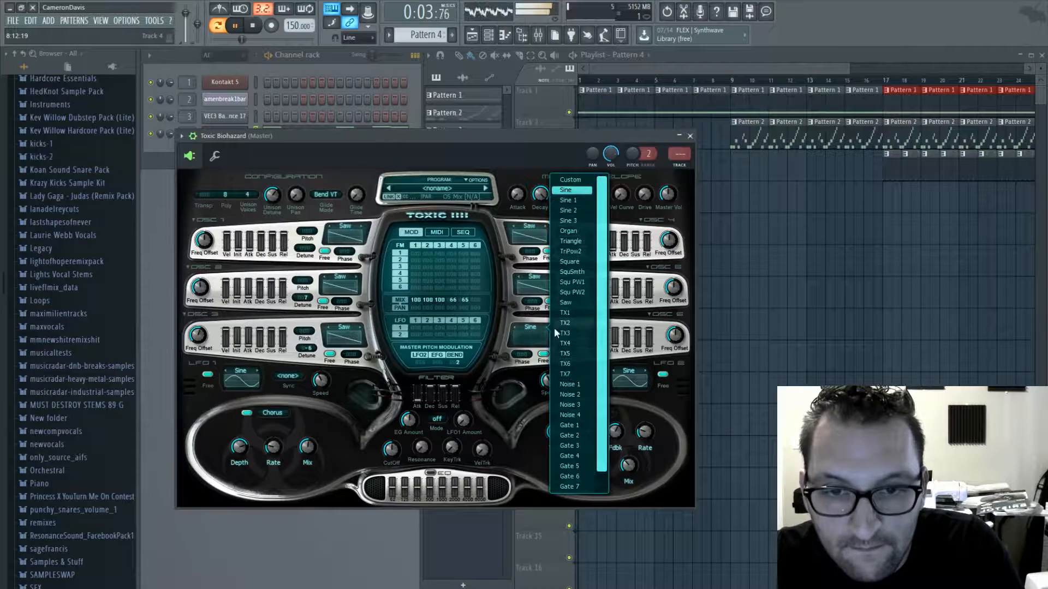
pyautogui.click(562, 306)
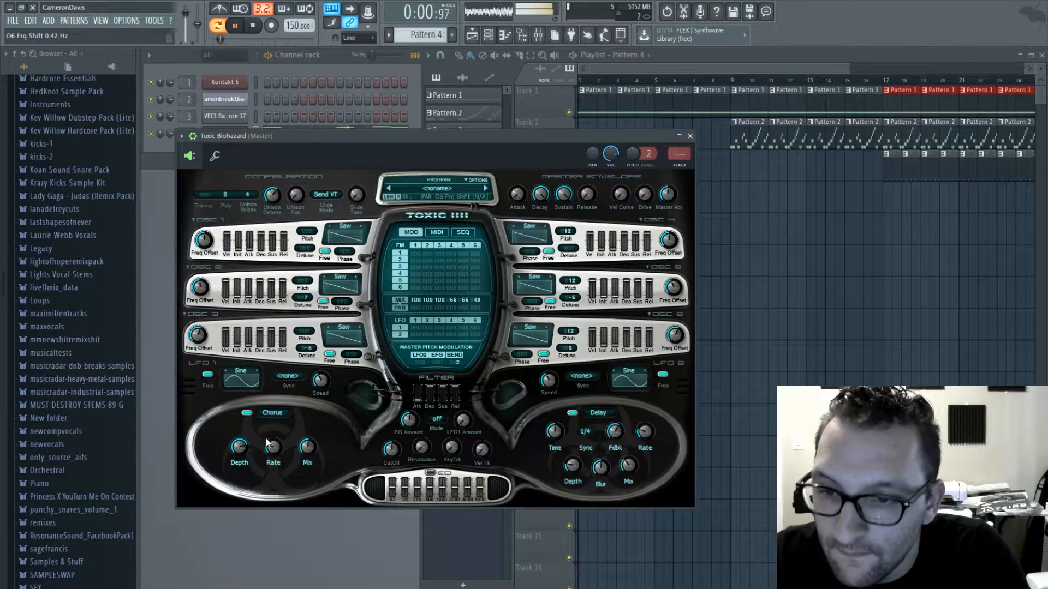
pyautogui.click(690, 136)
# - In the Toxic Biohazard piano roll, fill the first gap in bar 5 with D3 and A#3 and play from bar 5
pyautogui.click(329, 131)
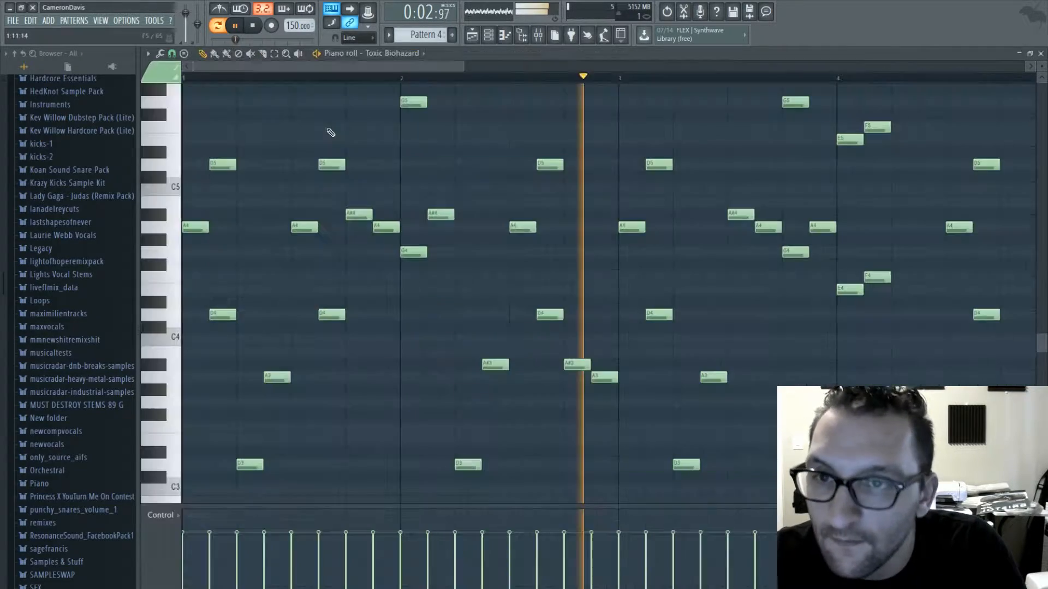
pyautogui.moveTo(358, 66); pyautogui.dragTo(459, 75)
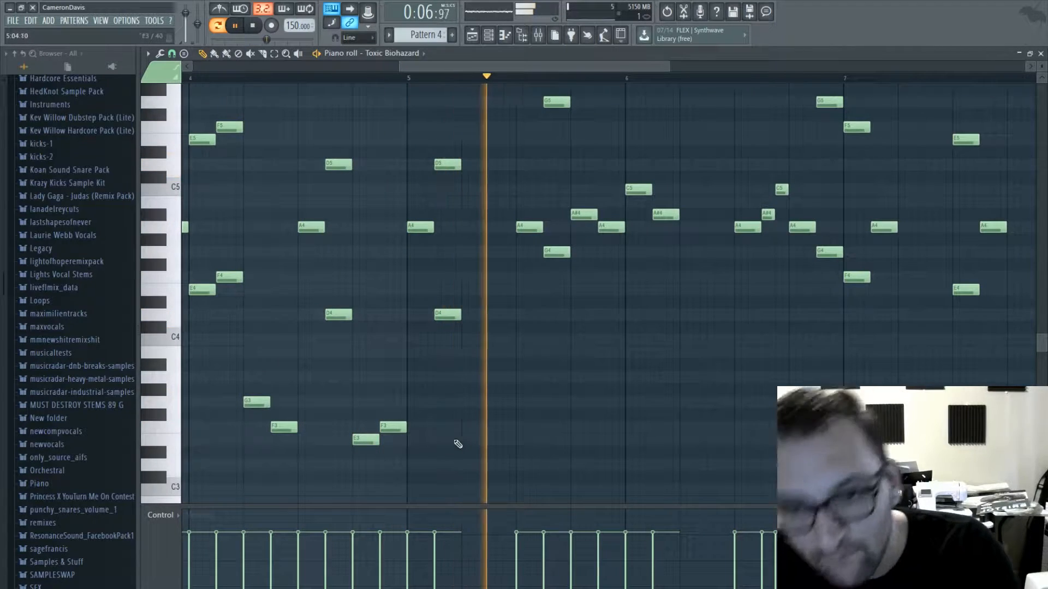
pyautogui.press('space')
pyautogui.moveTo(465, 449); pyautogui.dragTo(463, 467)
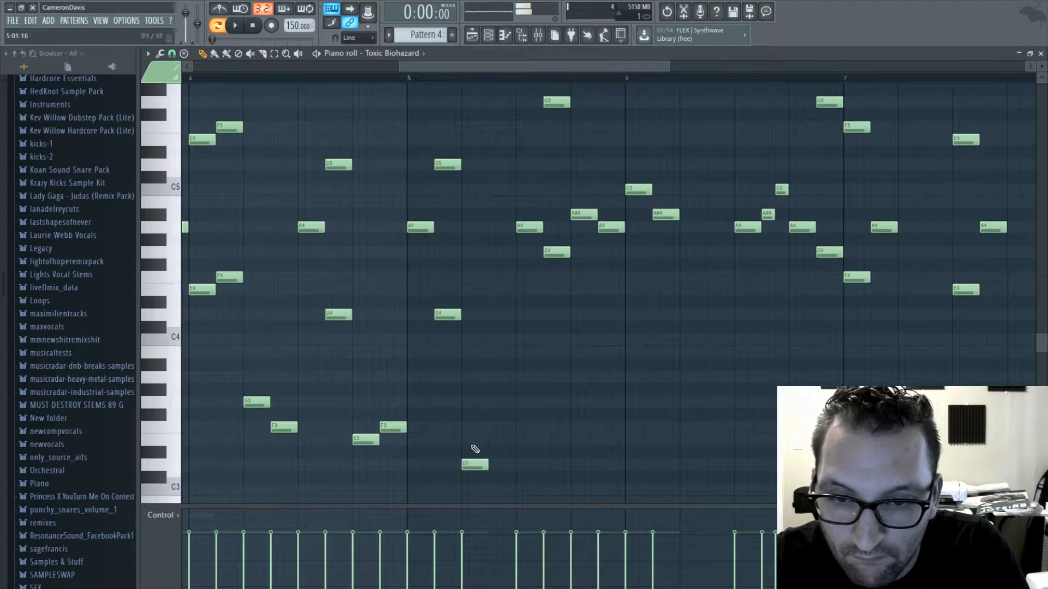
pyautogui.click(490, 365)
pyautogui.press('space')
pyautogui.click(407, 78)
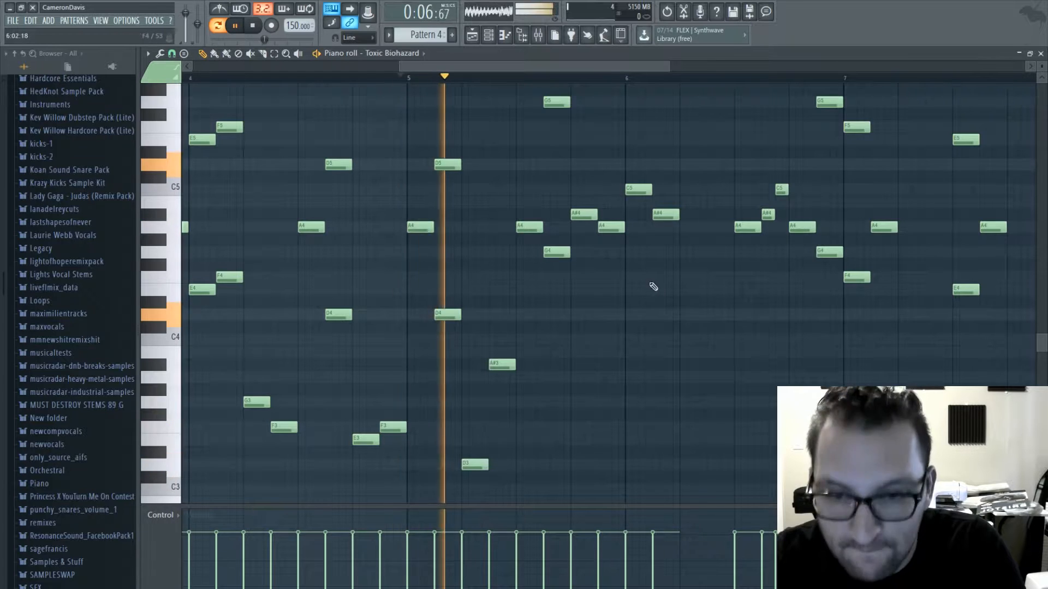
# - Fill the gap in bar 6 with a D4 followed by an A#3 and play it back
pyautogui.press('space')
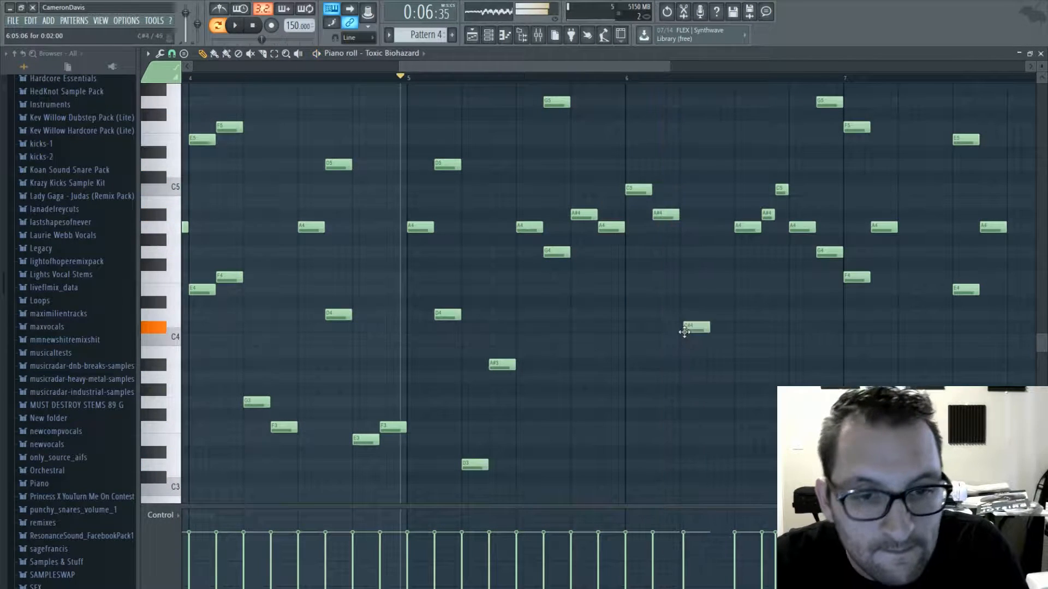
pyautogui.click(682, 316)
pyautogui.click(713, 365)
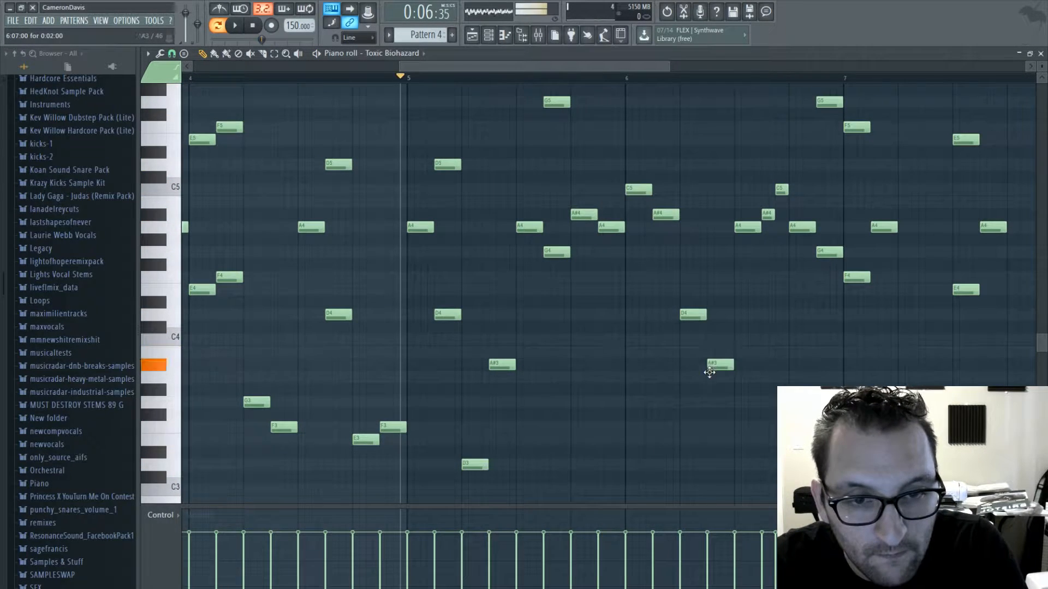
pyautogui.press('space')
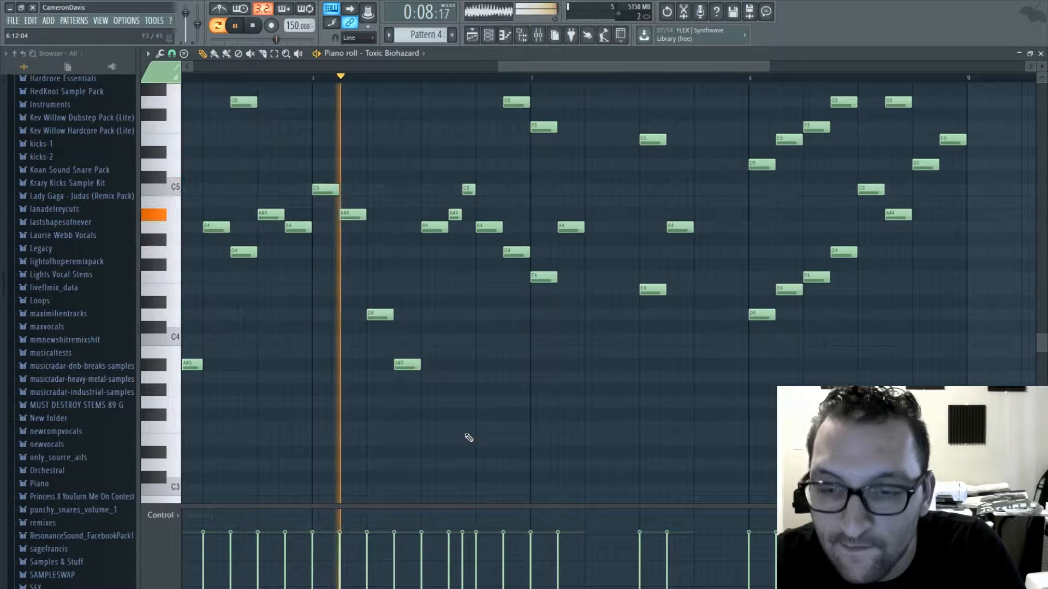
# - Lower the A#3 filler notes in bars 5 and 6 to A3 and listen to the change
pyautogui.press('space')
pyautogui.moveTo(408, 366)
pyautogui.mouseDown()
pyautogui.moveTo(407, 378)
pyautogui.moveTo(423, 376)
pyautogui.mouseUp()
pyautogui.press('space')
pyautogui.press('space')
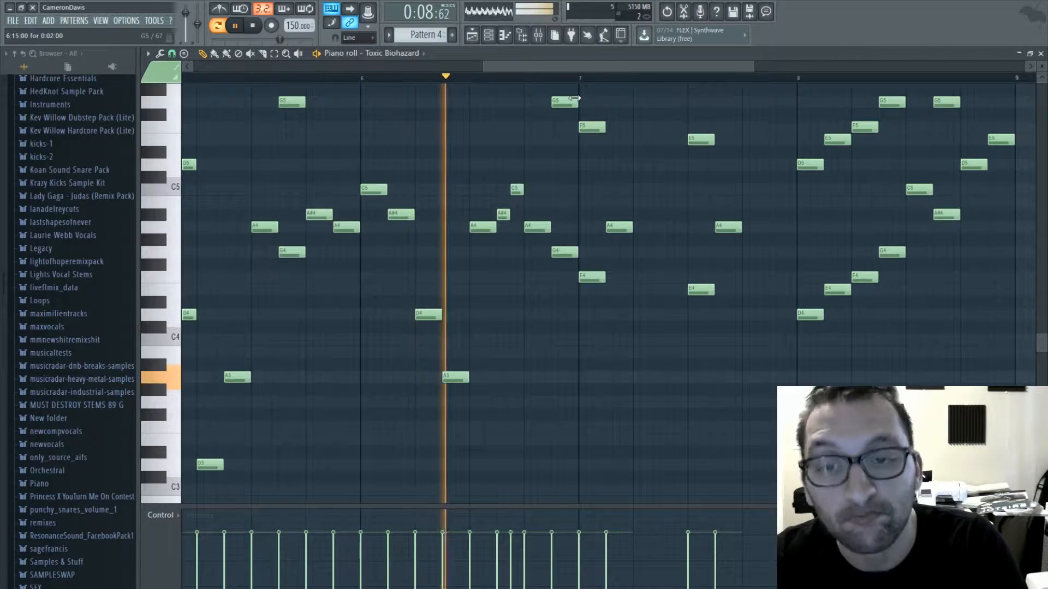
# - Fill the gaps in bar 7 with F3 and A3, plus E3 and F3 at the bar's end, and play that section
pyautogui.press('space')
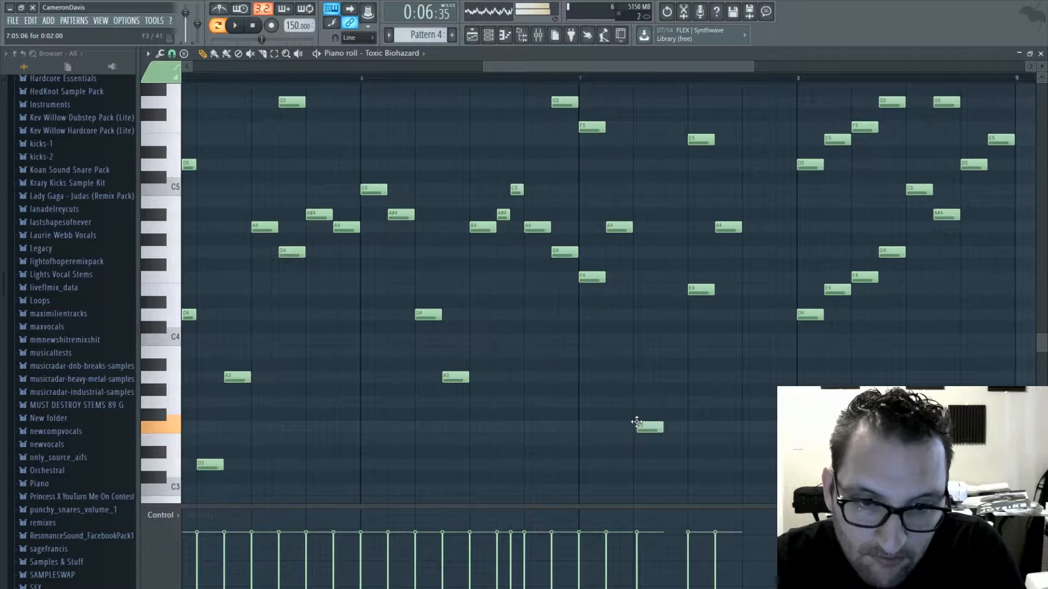
pyautogui.moveTo(657, 347); pyautogui.dragTo(659, 369)
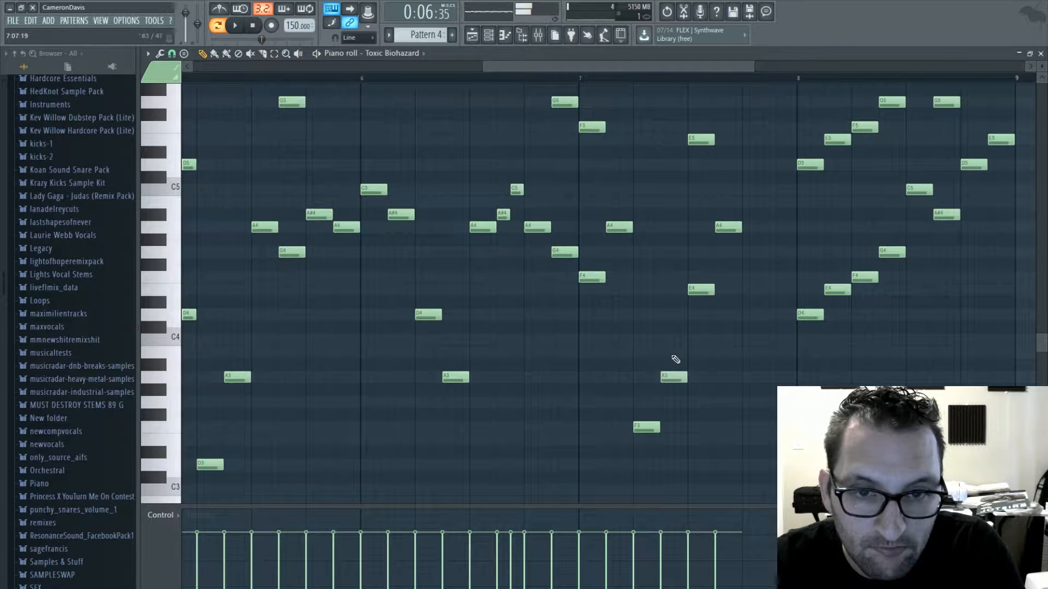
pyautogui.press('space')
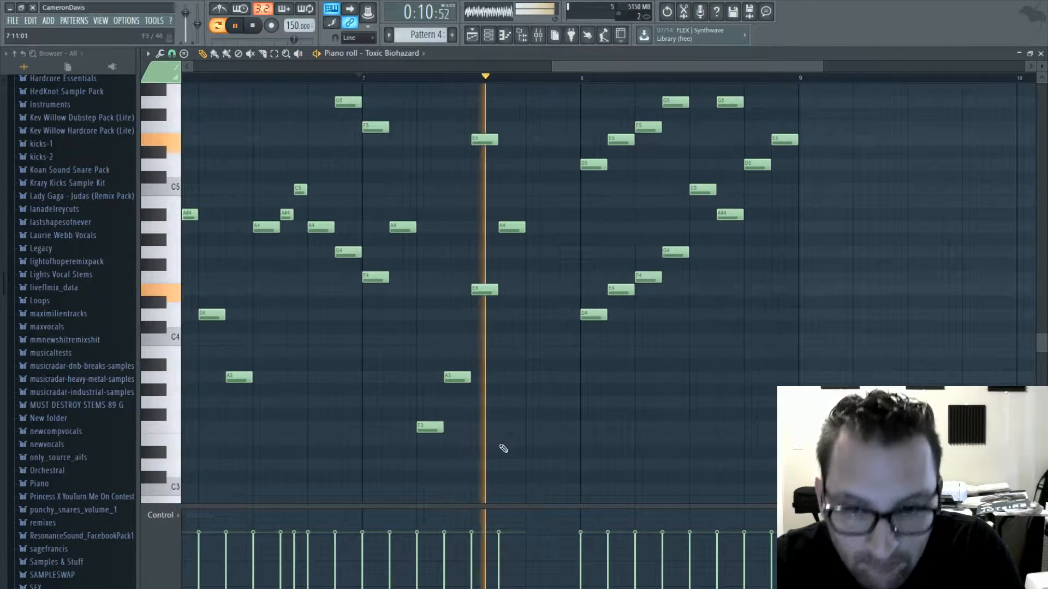
pyautogui.press('space')
pyautogui.moveTo(525, 448); pyautogui.dragTo(525, 423)
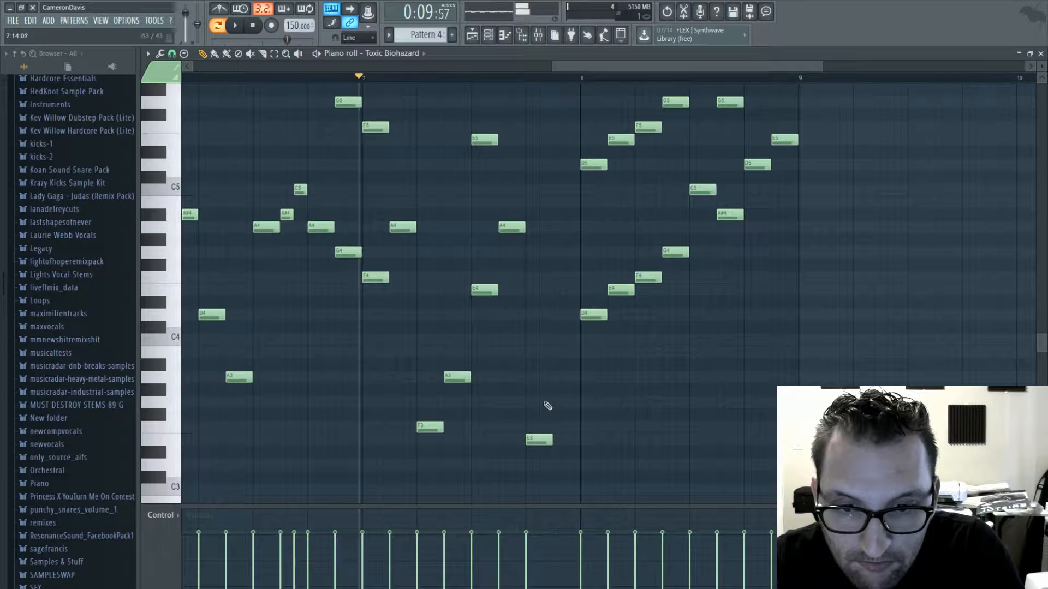
pyautogui.click(556, 426)
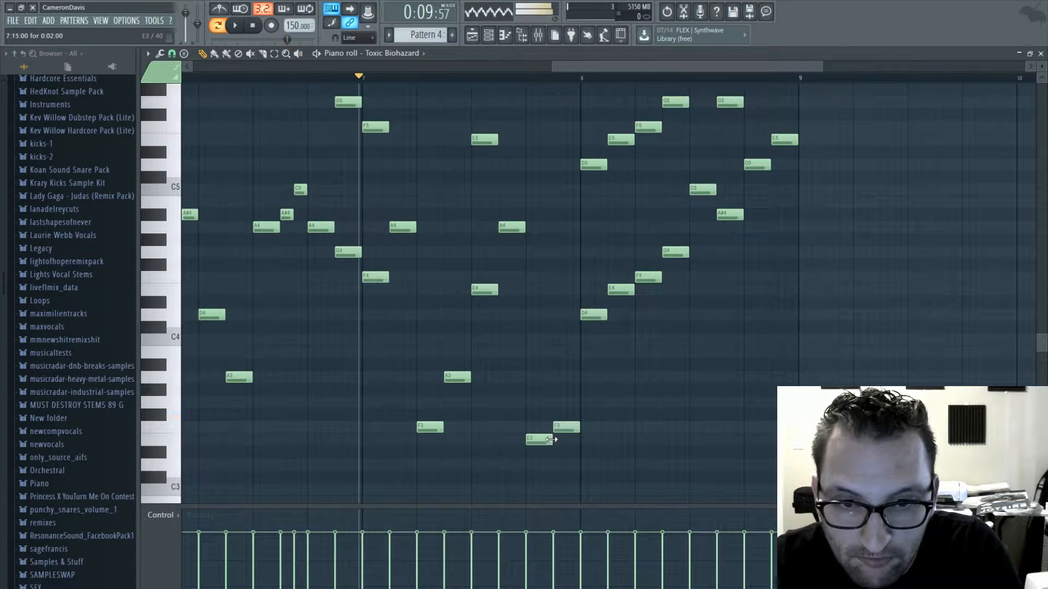
pyautogui.press('space')
pyautogui.moveTo(590, 77); pyautogui.dragTo(506, 79)
pyautogui.press('space')
# - Fill the low gap in the first half of bar 8 with A3, A#3, C4 and D4 and play it back
pyautogui.click(588, 362)
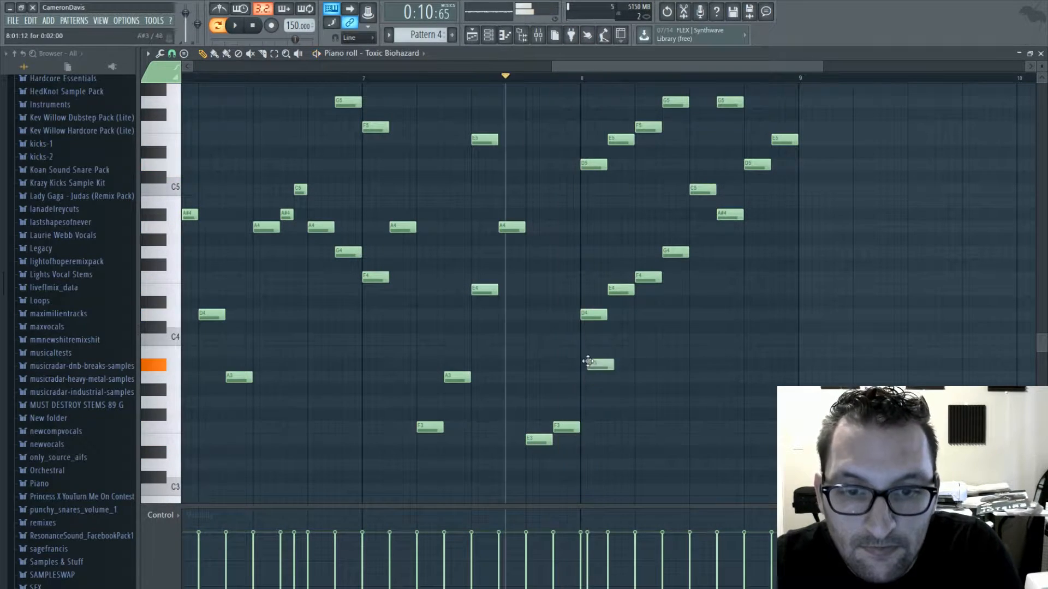
pyautogui.moveTo(580, 359); pyautogui.dragTo(623, 367)
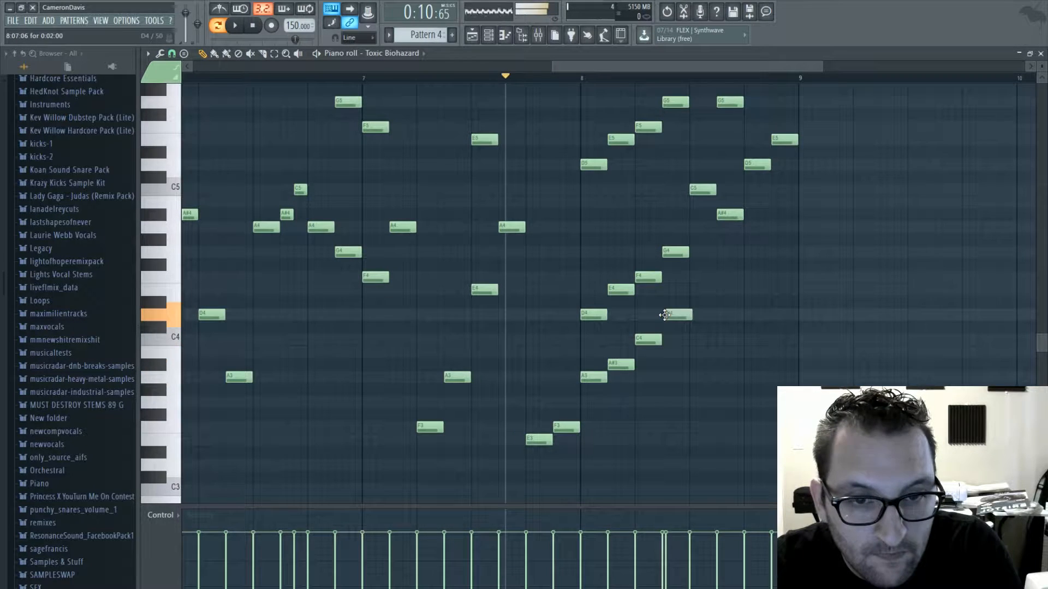
pyautogui.press('space')
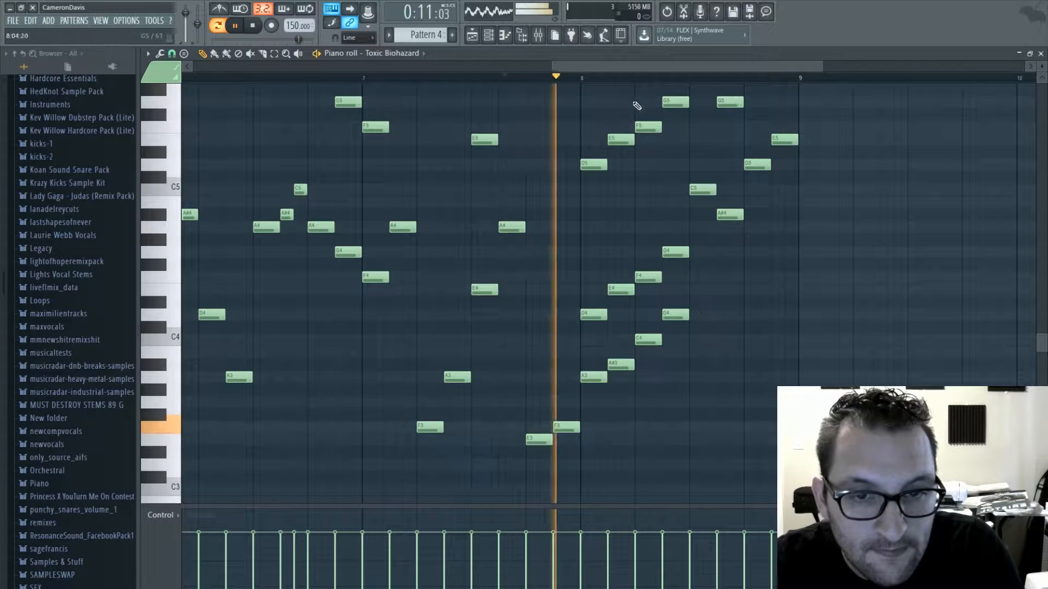
pyautogui.press('space')
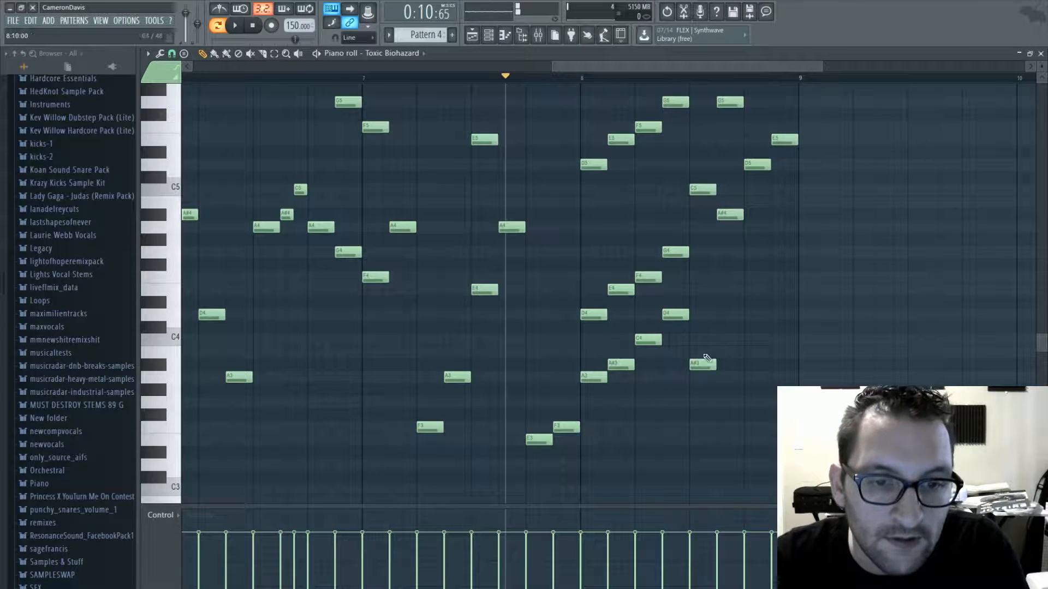
# - Complete the low line in the second half of bar 8 with F3, E3, G3 and F3 and play that section
pyautogui.moveTo(707, 360); pyautogui.dragTo(699, 402)
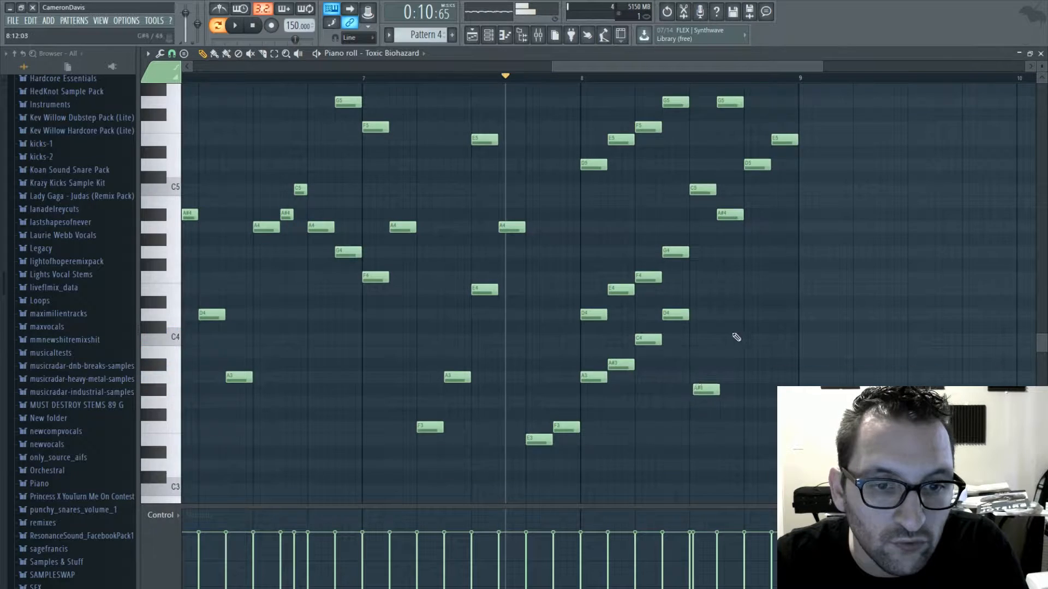
pyautogui.scroll(-3, 704, 386)
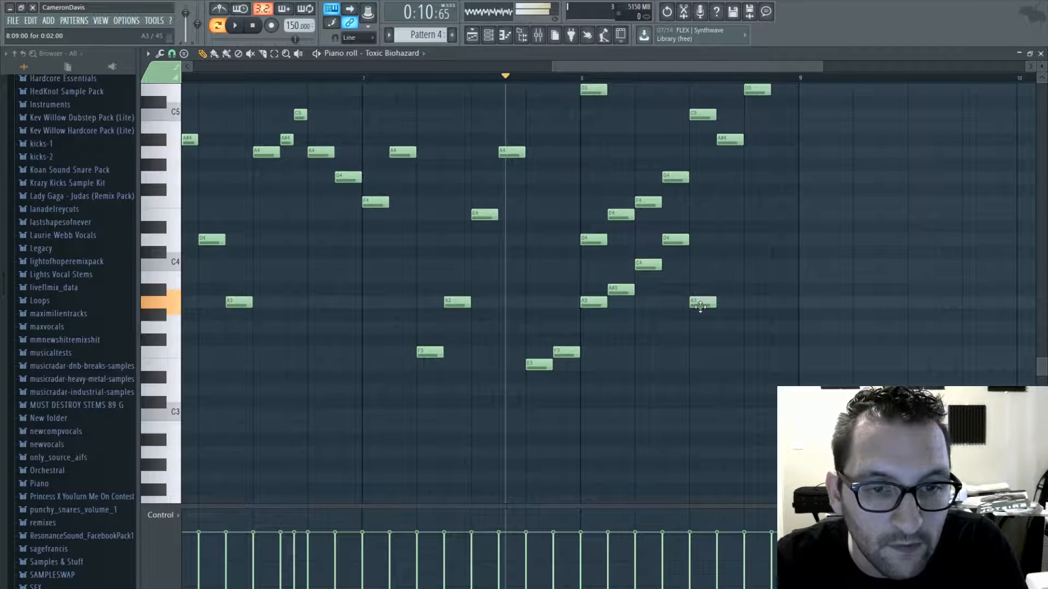
pyautogui.moveTo(700, 306); pyautogui.dragTo(720, 371)
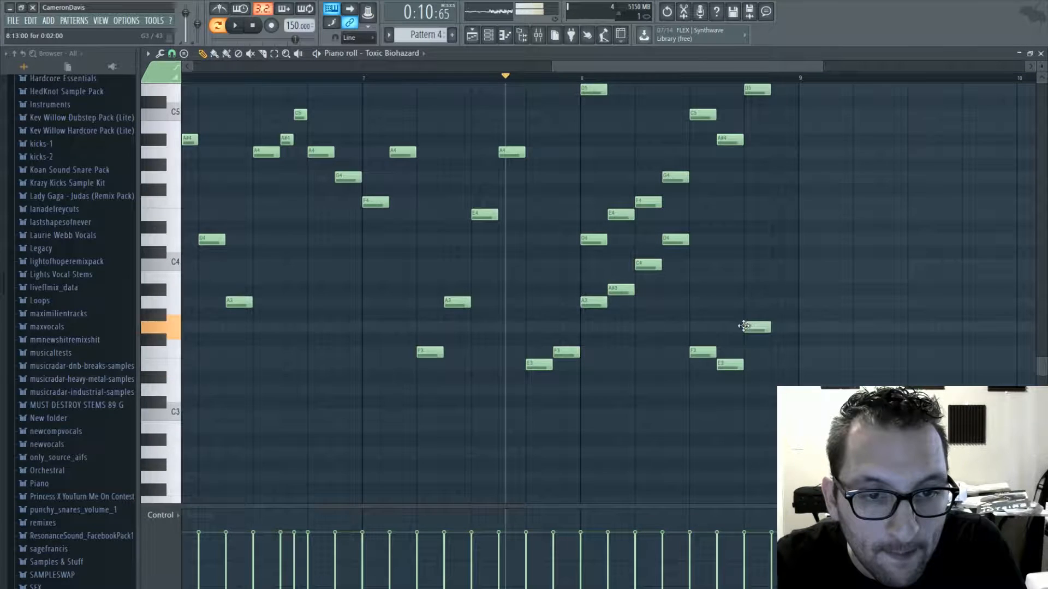
pyautogui.press('space')
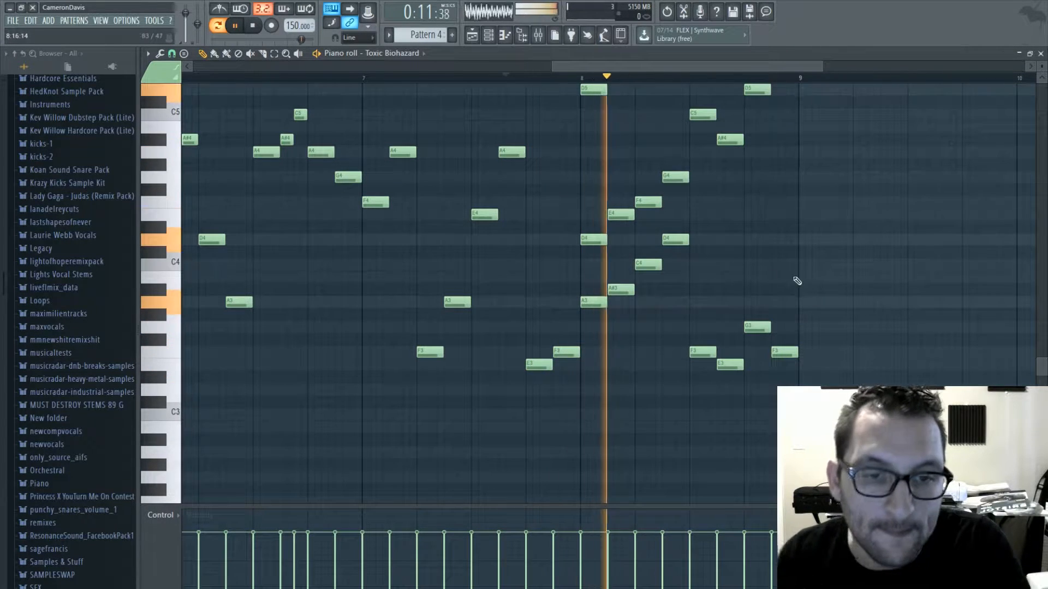
# - Leave the piano roll and open the Toxic Biohazard instrument while the melody pattern plays
pyautogui.click(1040, 53)
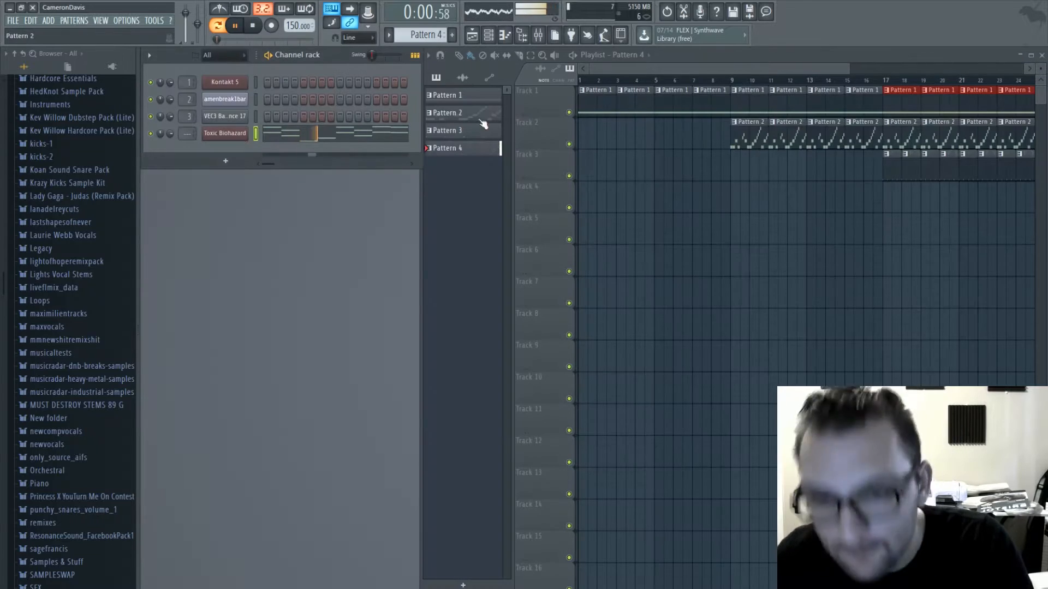
pyautogui.moveTo(650, 68); pyautogui.dragTo(687, 66)
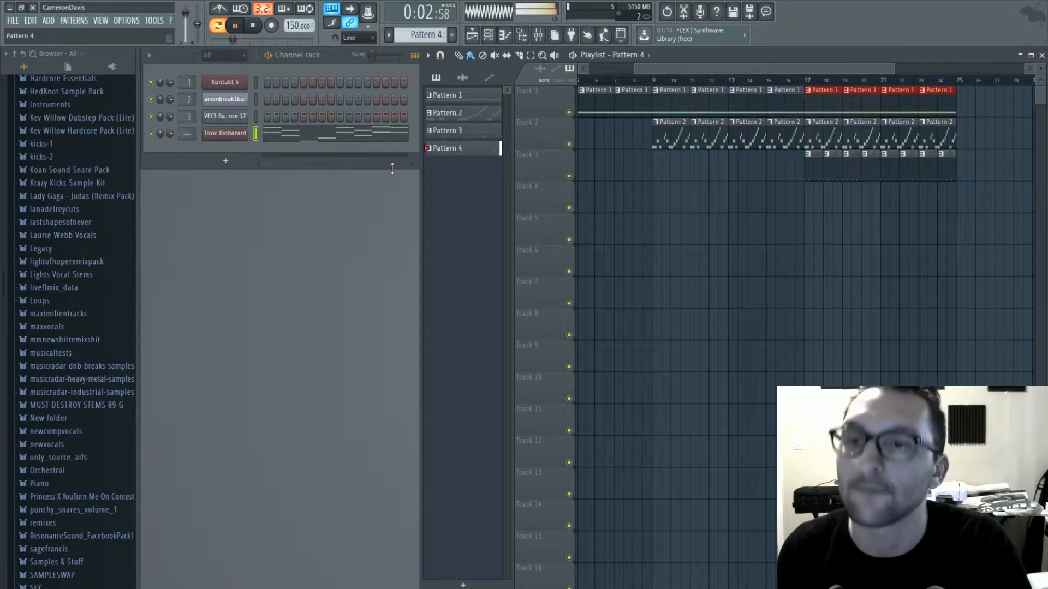
pyautogui.moveTo(820, 73); pyautogui.dragTo(961, 71)
pyautogui.click(218, 138)
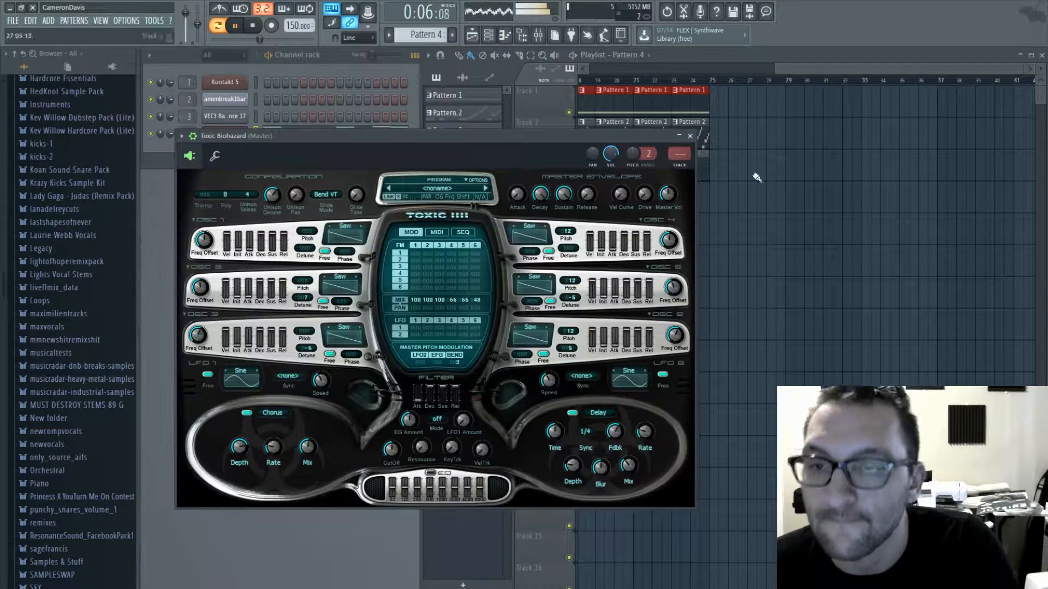
# - Switch playback to song mode, show the whole arrangement from bar 1 and close the Toxic Biohazard window
pyautogui.click(218, 25)
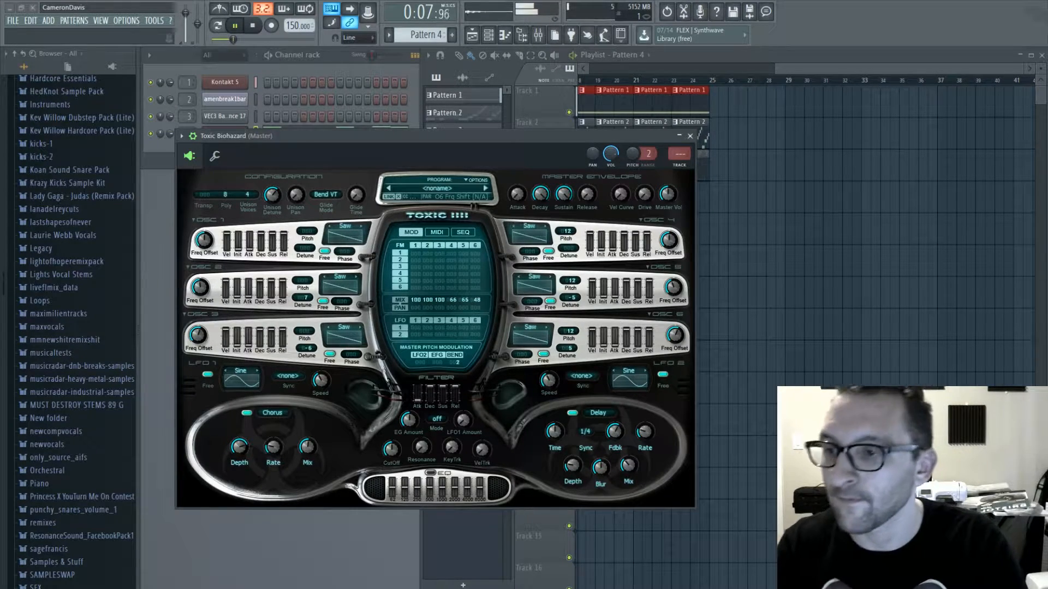
pyautogui.moveTo(776, 66); pyautogui.dragTo(508, 66)
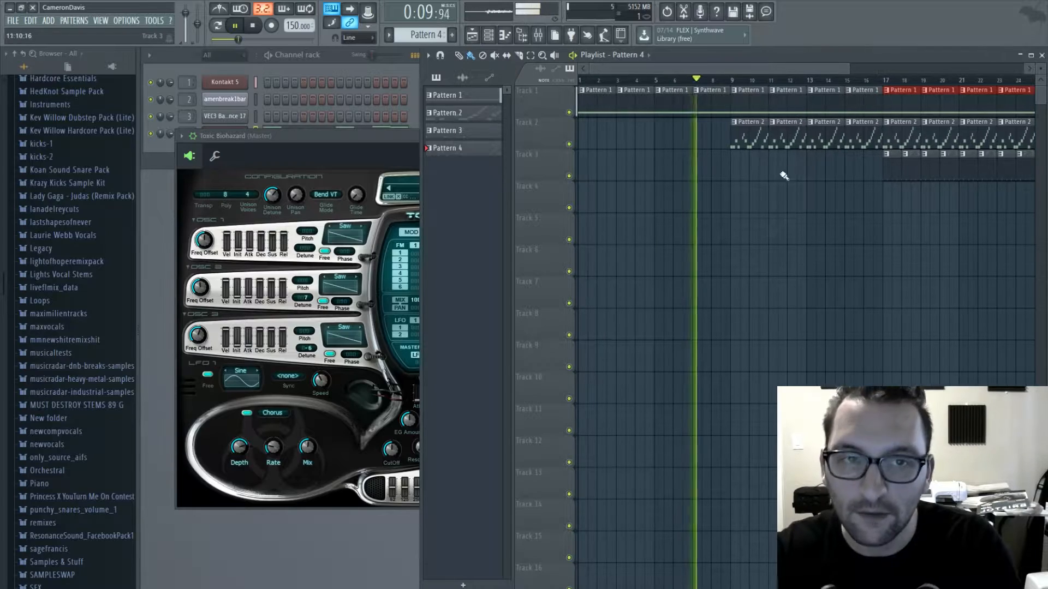
pyautogui.scroll(-3, 713, 181)
pyautogui.click(340, 146)
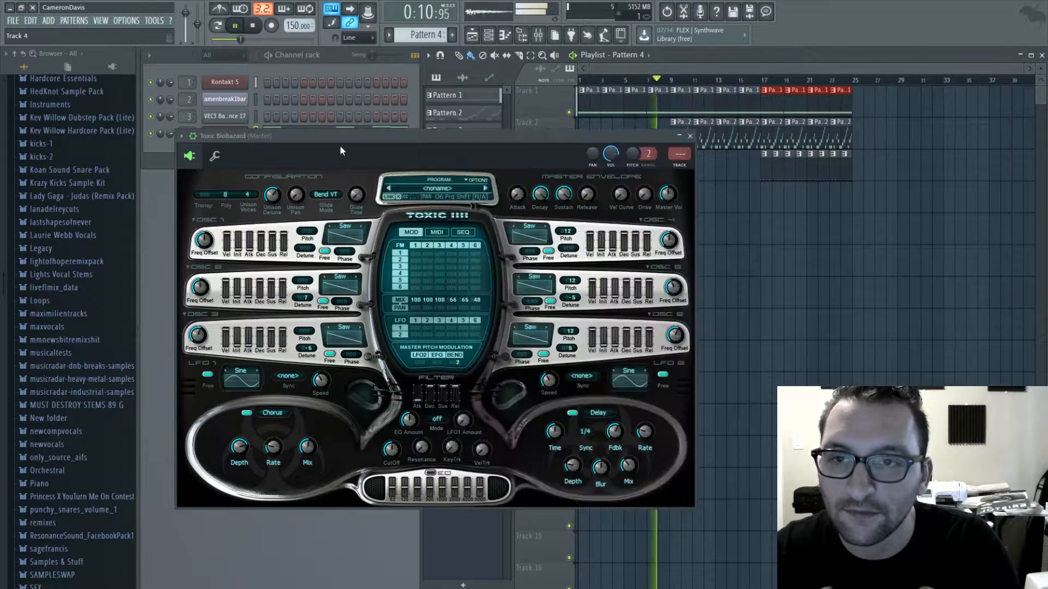
pyautogui.click(691, 136)
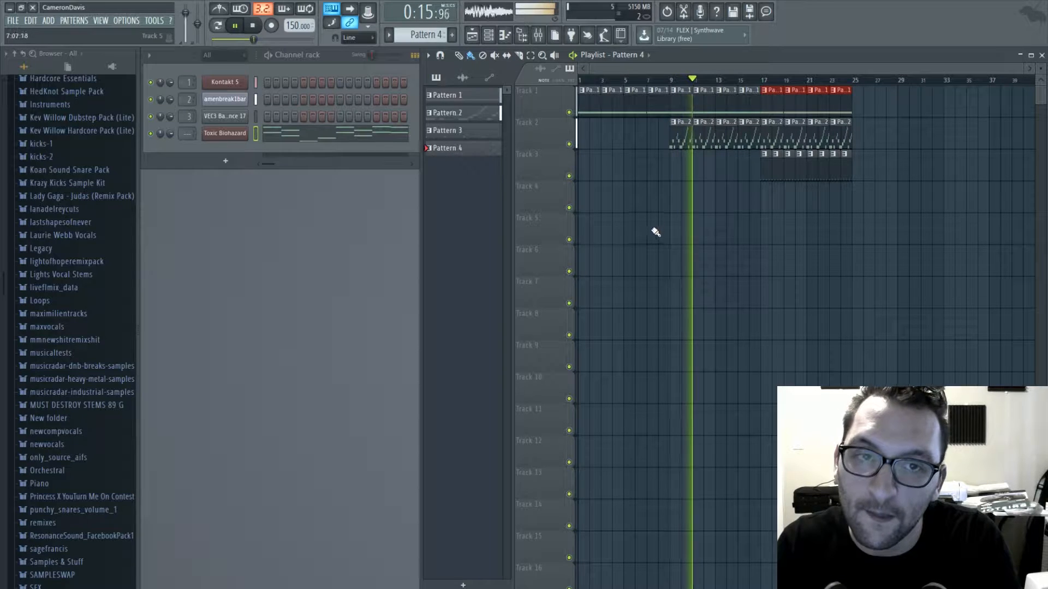
# - Set Fatness in the Sausage Fattener on mixer Insert 2 to 13%, return to the playlist and listen to the arrangement
pyautogui.press('F9')
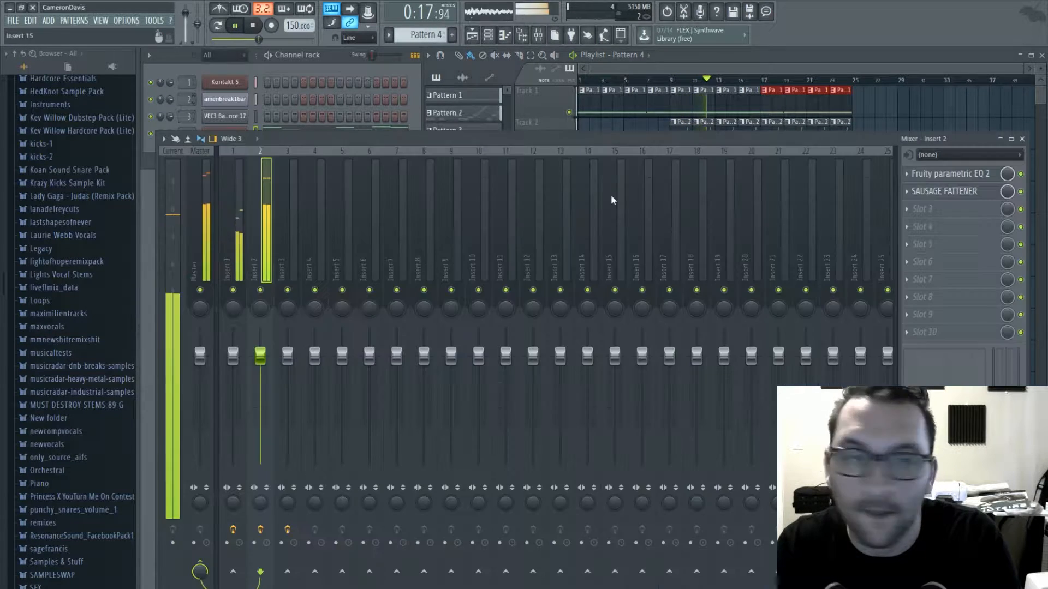
pyautogui.click(945, 191)
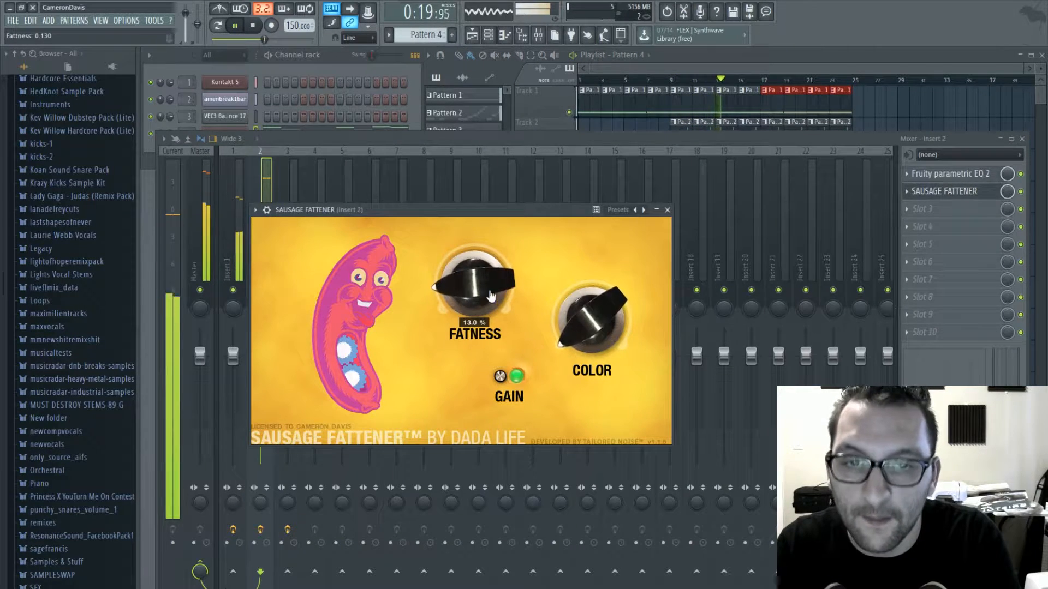
pyautogui.click(666, 210)
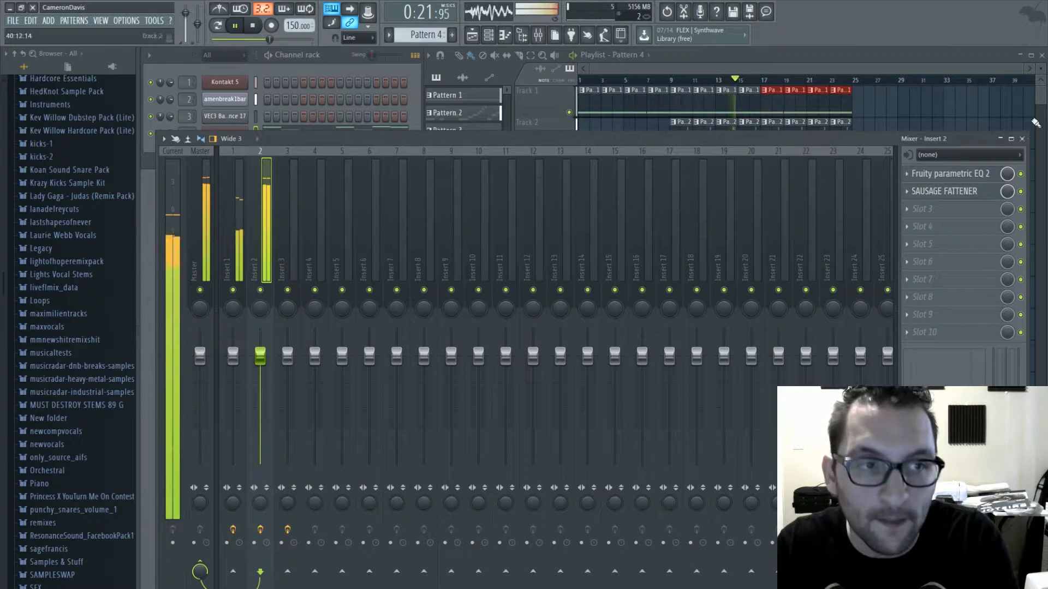
pyautogui.click(1022, 139)
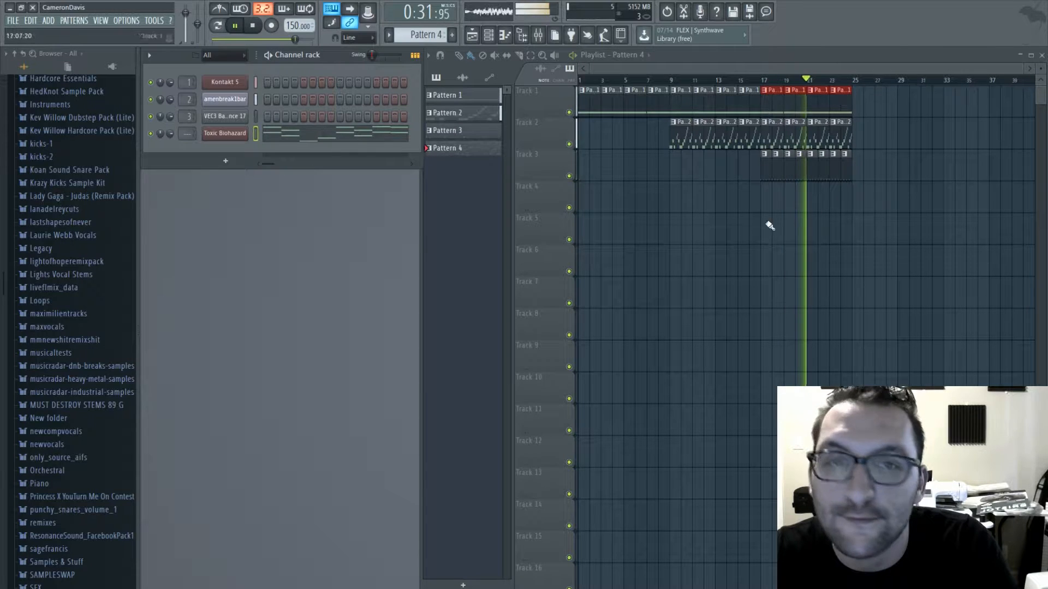
pyautogui.press('space')
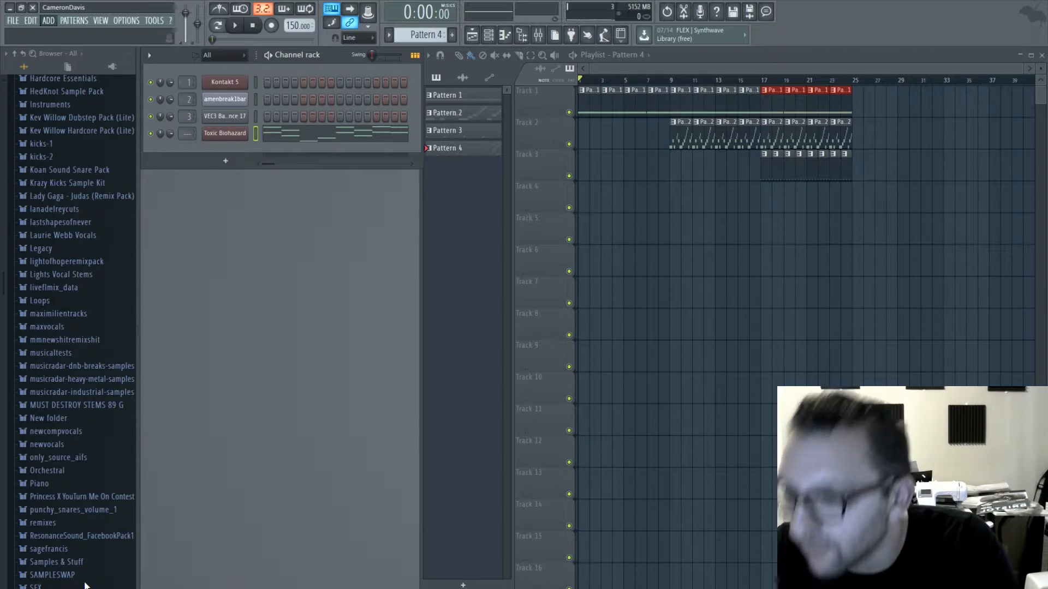
# - Add a Sytrus synth channel and try out its default sound with a few notes
pyautogui.moveTo(276, 150); pyautogui.dragTo(279, 139)
pyautogui.press('n')
pyautogui.press('z')
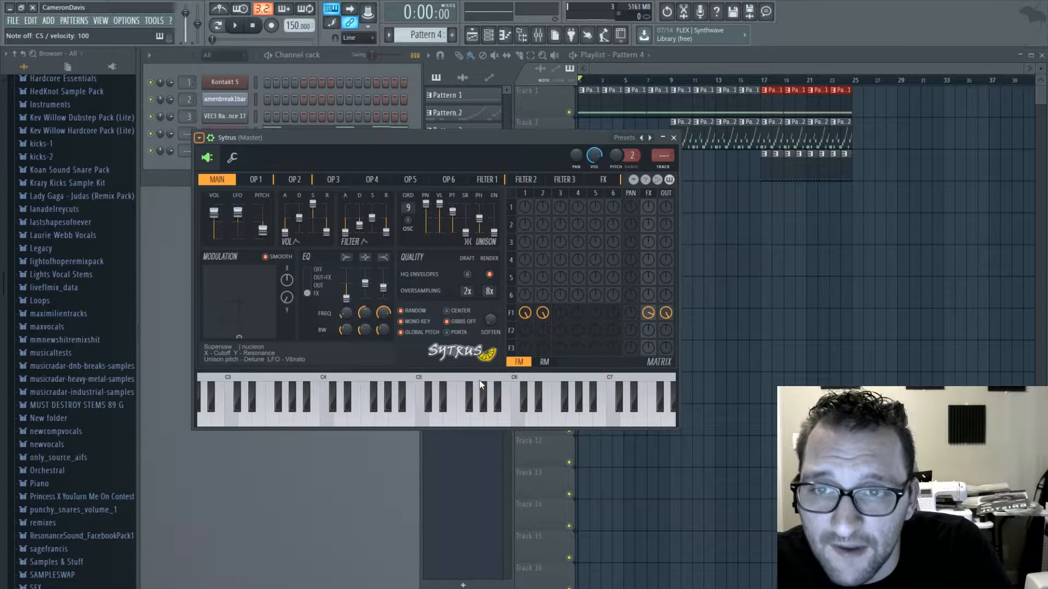
# - Audition Sytrus bass presets such as Cerbera saw, Click and Deep2, then keep Digi and close the synth
pyautogui.click(110, 162)
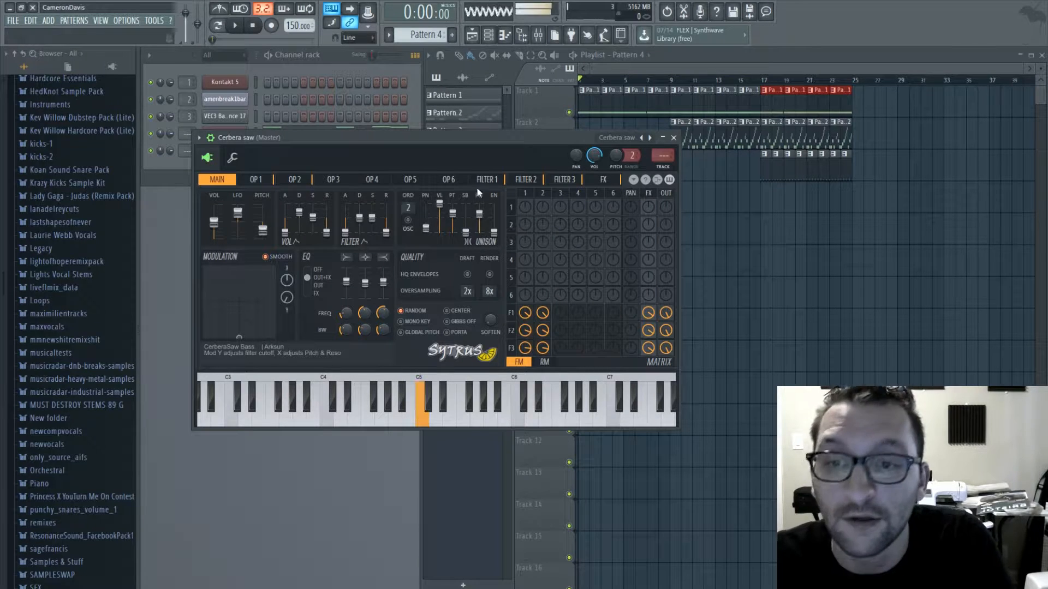
pyautogui.click(649, 138)
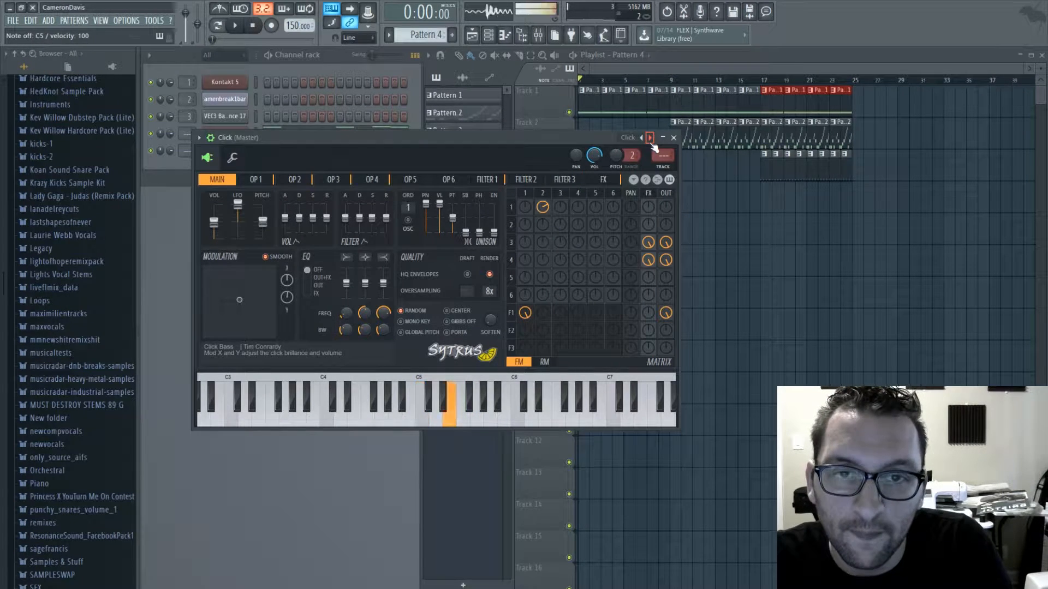
pyautogui.click(649, 138)
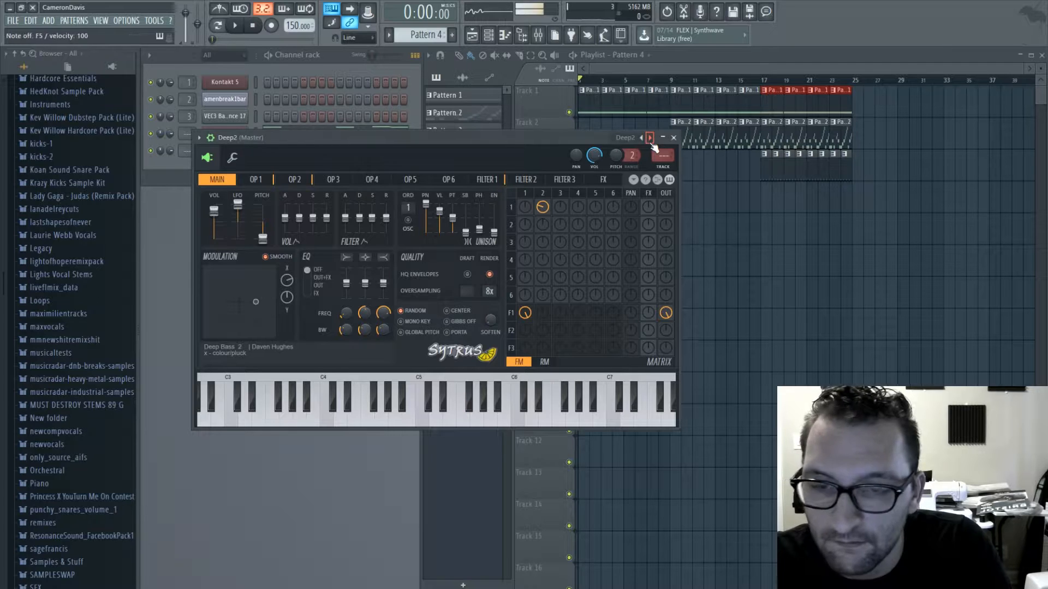
pyautogui.click(650, 138)
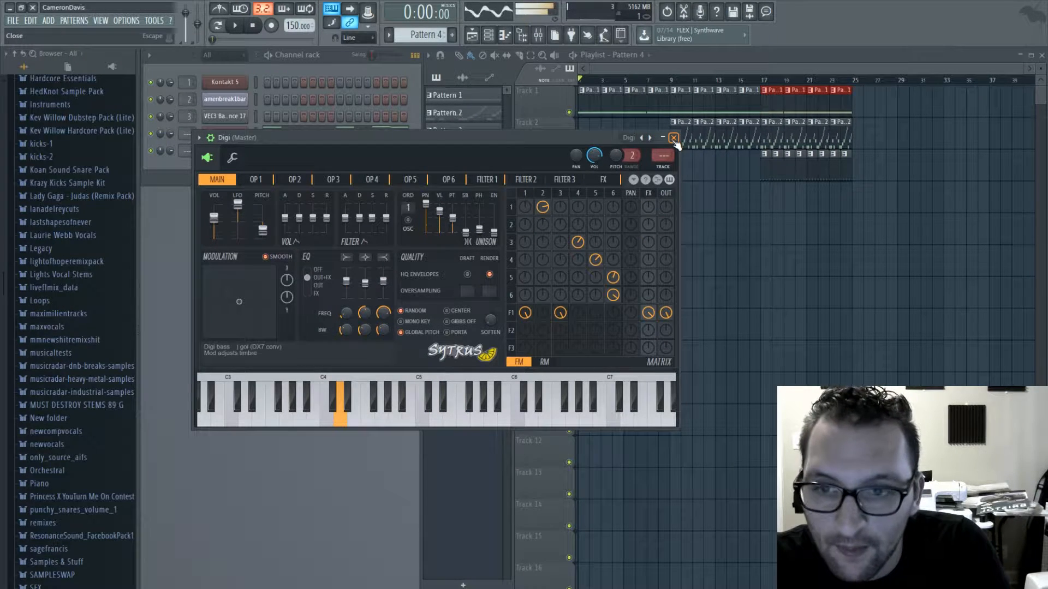
pyautogui.click(674, 139)
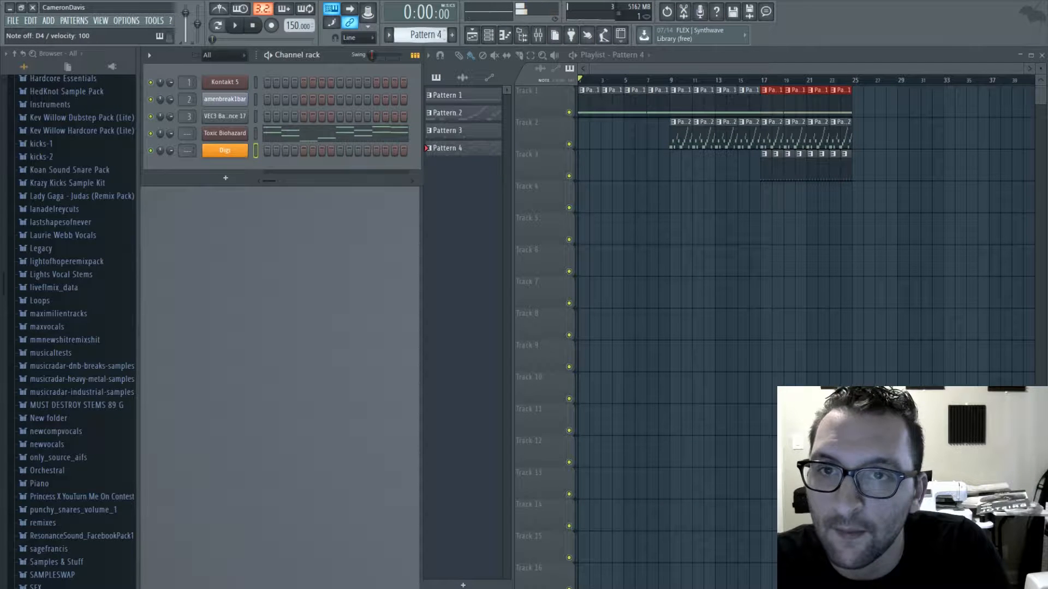
# - In a new Pattern 5, fill bar 1 of the Digi piano roll with sixteenth D4 notes, using F4 on the twelfth, and play it
pyautogui.press('F4')
pyautogui.press('F7')
pyautogui.moveTo(191, 300); pyautogui.dragTo(167, 239)
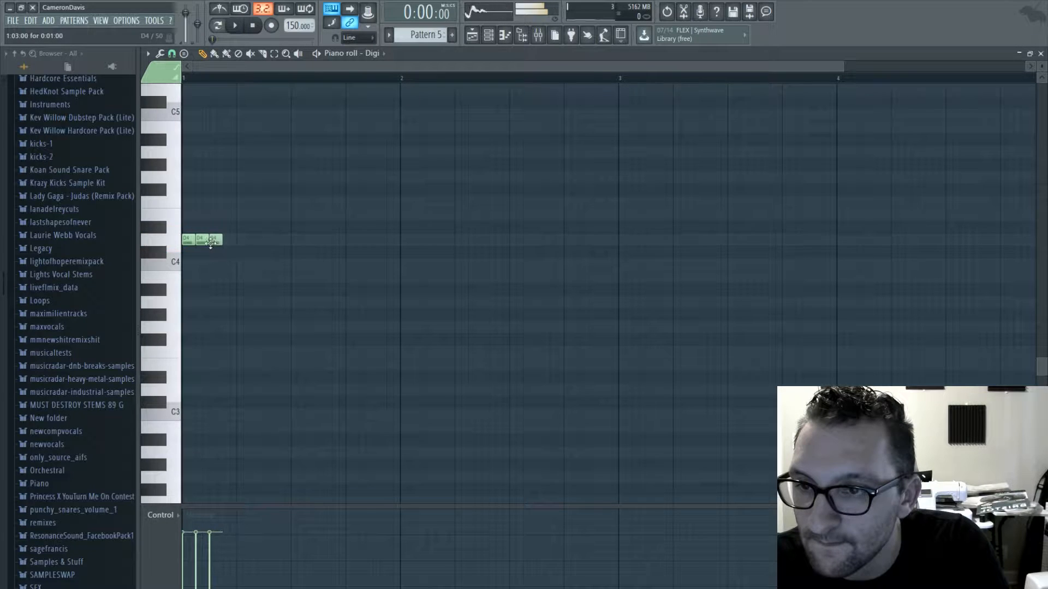
pyautogui.press('space')
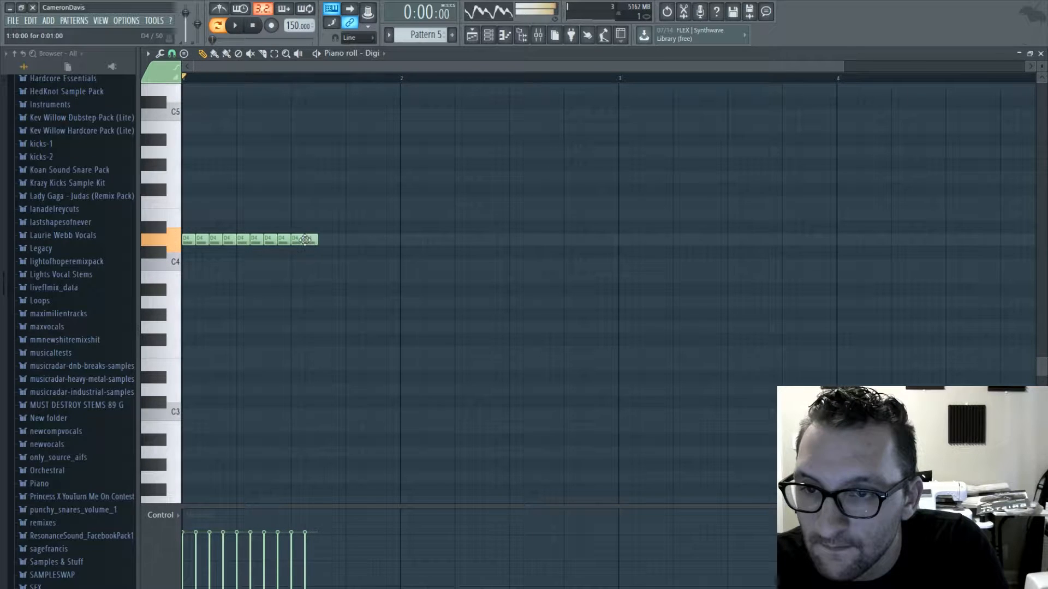
pyautogui.moveTo(332, 208); pyautogui.dragTo(333, 195)
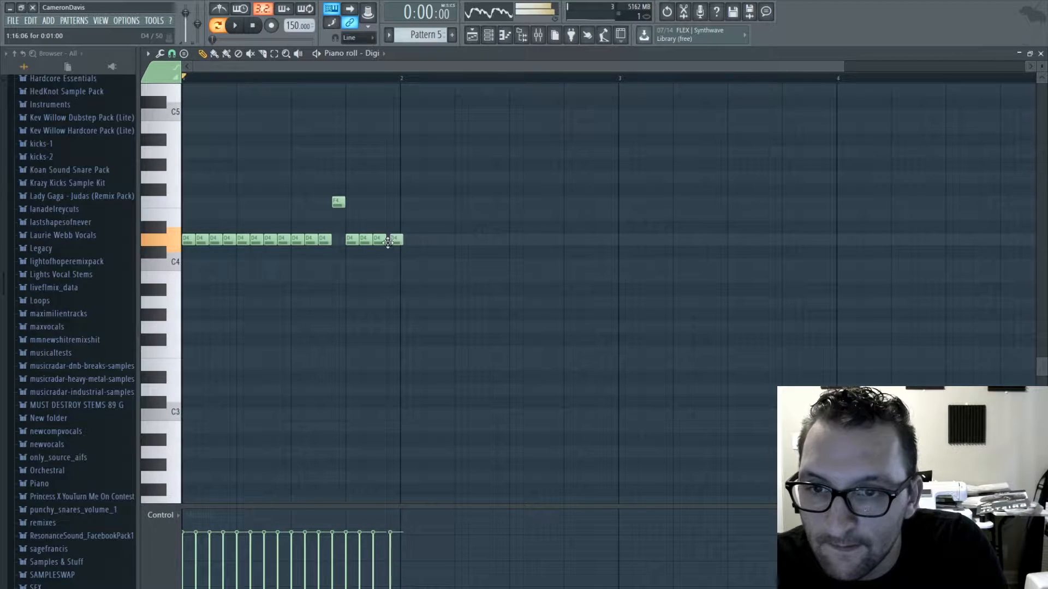
pyautogui.press('space')
# - Lower the F4 in the Digi bass line to D4 and play the pattern back
pyautogui.click(1040, 54)
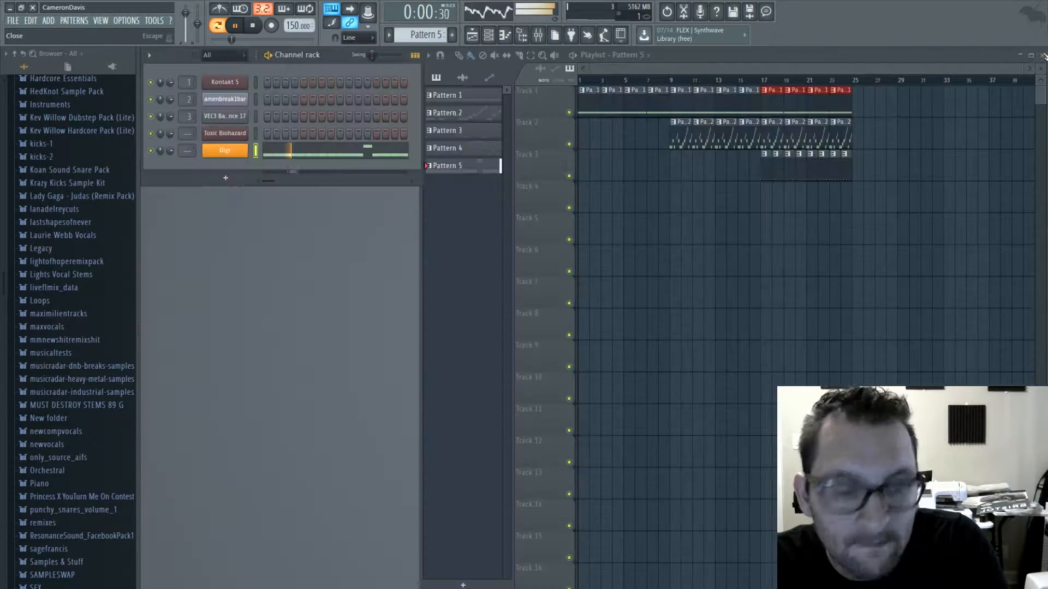
pyautogui.click(382, 153)
pyautogui.press('space')
pyautogui.moveTo(336, 206); pyautogui.dragTo(339, 245)
pyautogui.press('space')
pyautogui.press('space')
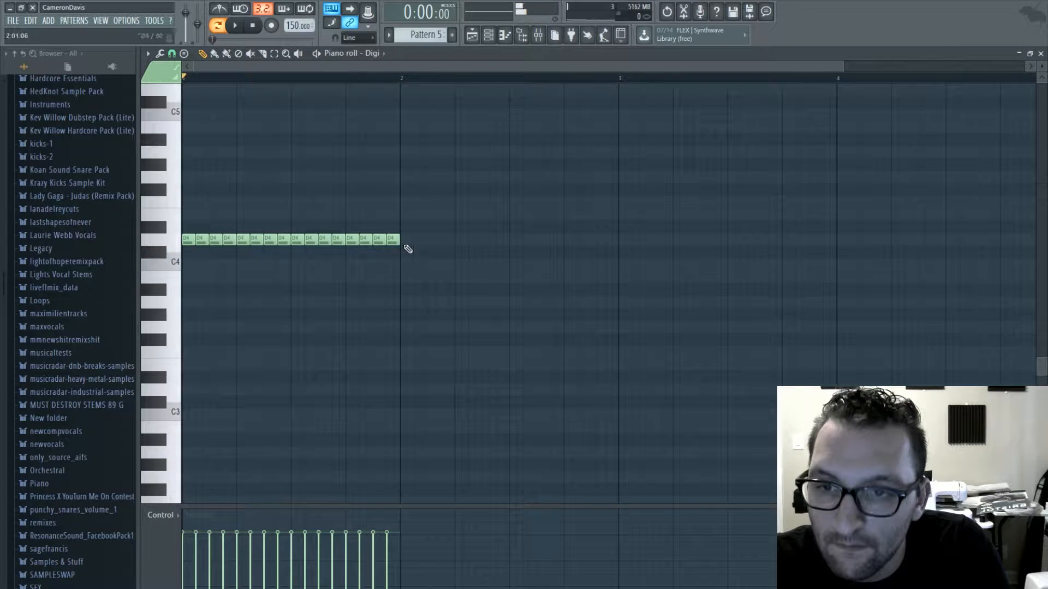
# - Delete the D4 note on each of the four beats of the Digi bass line and play the result
pyautogui.click(1040, 54)
pyautogui.click(292, 152)
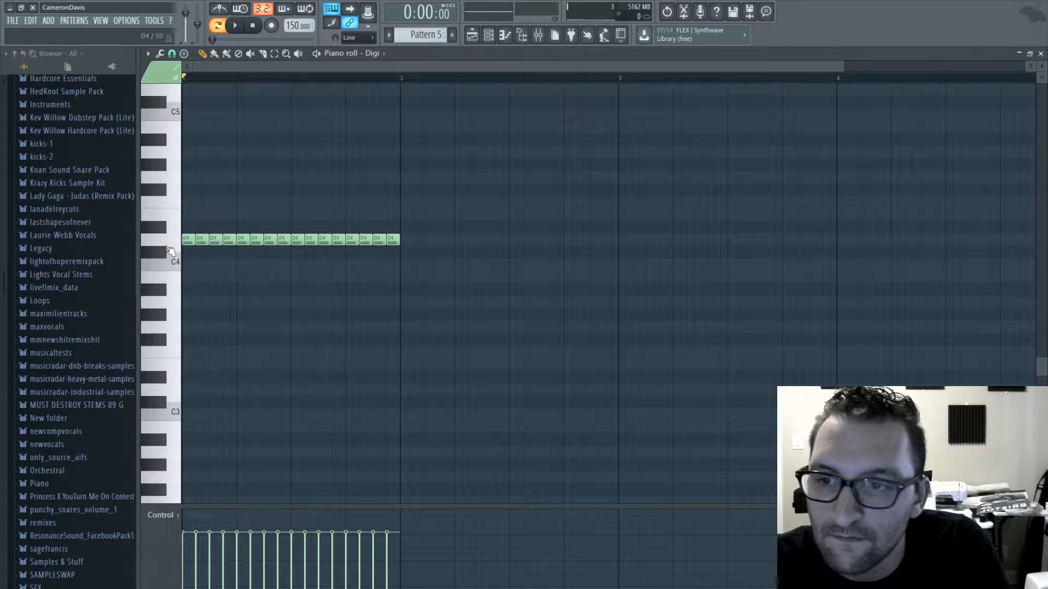
pyautogui.rightClick(347, 238)
pyautogui.press('space')
# - Place three Pattern 5 clips on Track 4 from bar 17 and play the song from that bar
pyautogui.click(1040, 54)
pyautogui.click(766, 205)
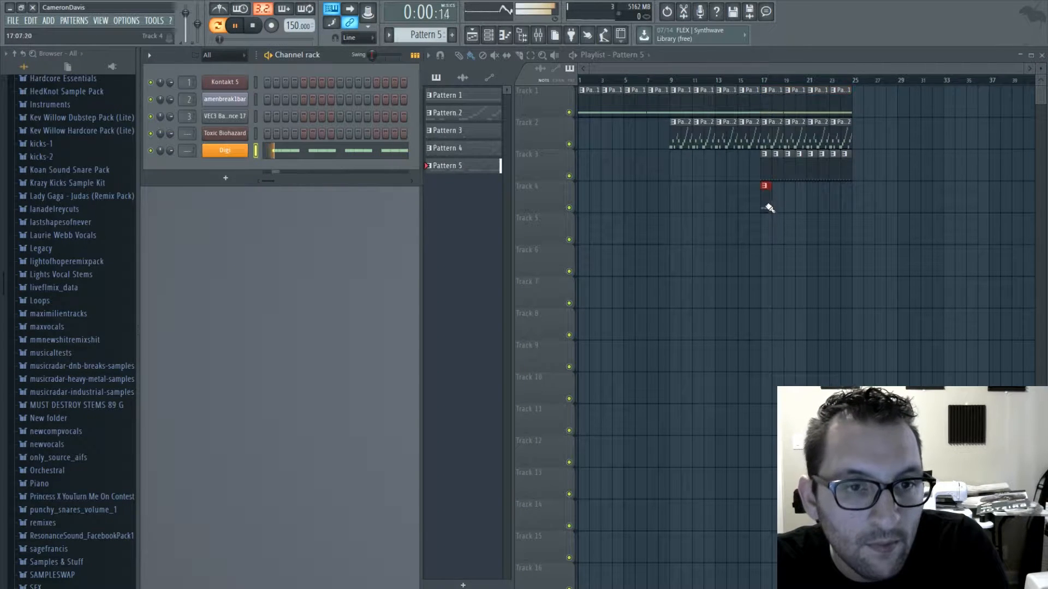
pyautogui.moveTo(770, 208); pyautogui.dragTo(789, 204)
pyautogui.click(764, 81)
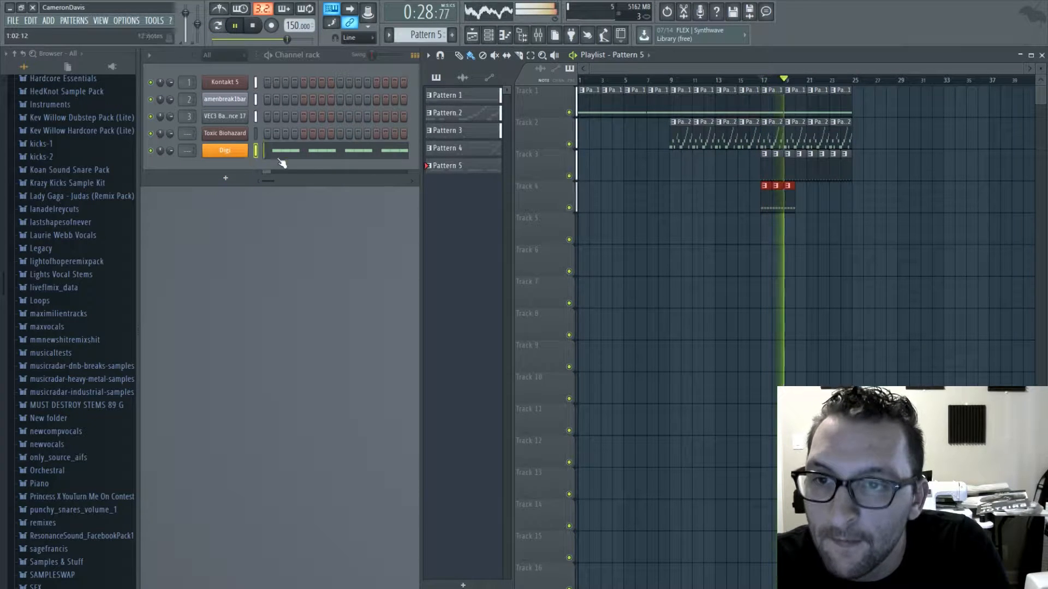
# - Route the Digi channel to mixer Insert 4 and load Fruity parametric EQ 2 in its first effect slot
pyautogui.moveTo(186, 150); pyautogui.dragTo(187, 134)
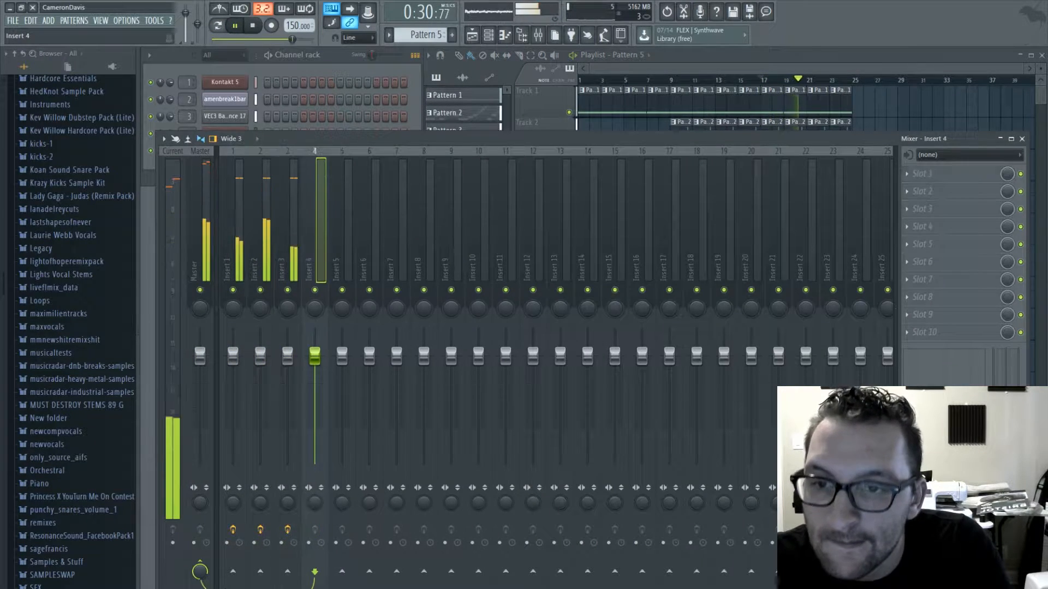
pyautogui.click(907, 174)
pyautogui.click(581, 405)
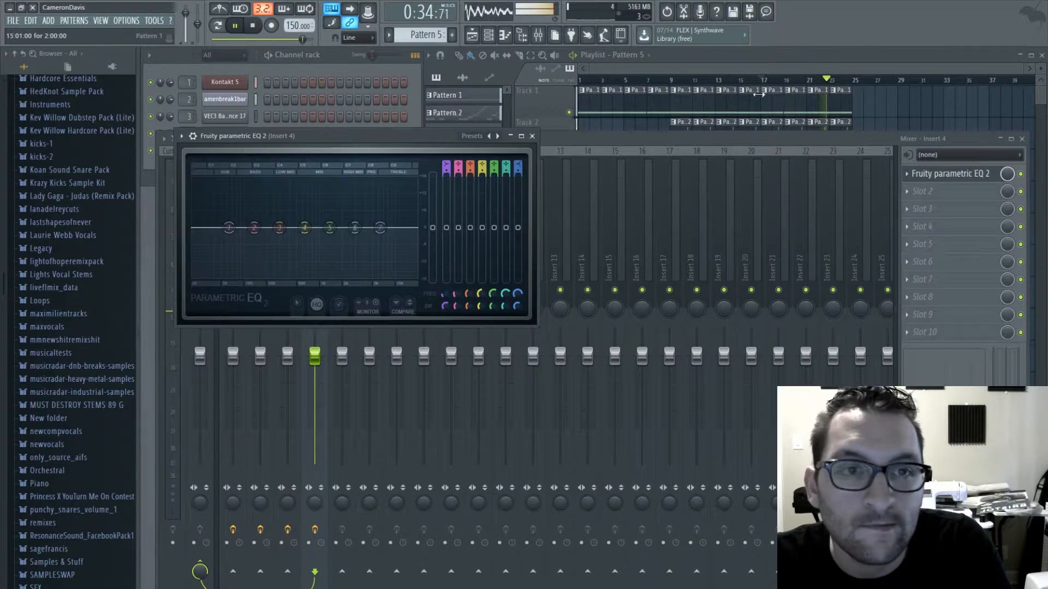
# - Play the song from bar 17 while slightly boosting the low, middle and high bands of Insert 4's EQ
pyautogui.click(762, 80)
pyautogui.moveTo(229, 227)
pyautogui.mouseDown()
pyautogui.moveTo(209, 249)
pyautogui.moveTo(225, 211)
pyautogui.mouseUp()
pyautogui.moveTo(306, 228); pyautogui.dragTo(298, 225)
pyautogui.moveTo(382, 229); pyautogui.dragTo(377, 221)
pyautogui.press('Escape')
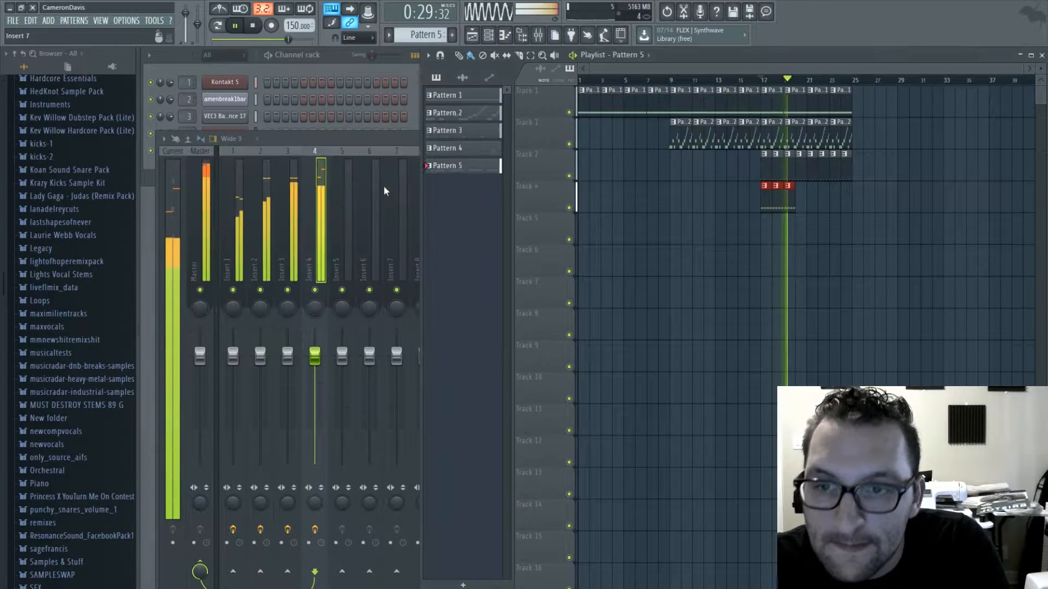
# - Try Sausage Fattener in Insert 4's second effect slot while playing the song from bar 17
pyautogui.click(385, 187)
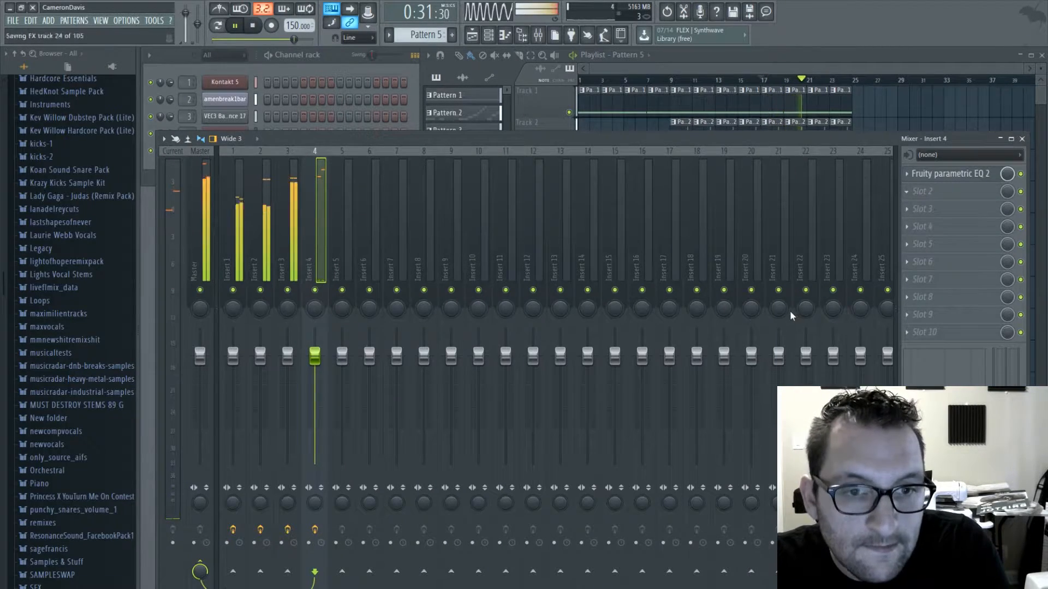
pyautogui.moveTo(372, 201); pyautogui.dragTo(372, 183)
pyautogui.click(762, 80)
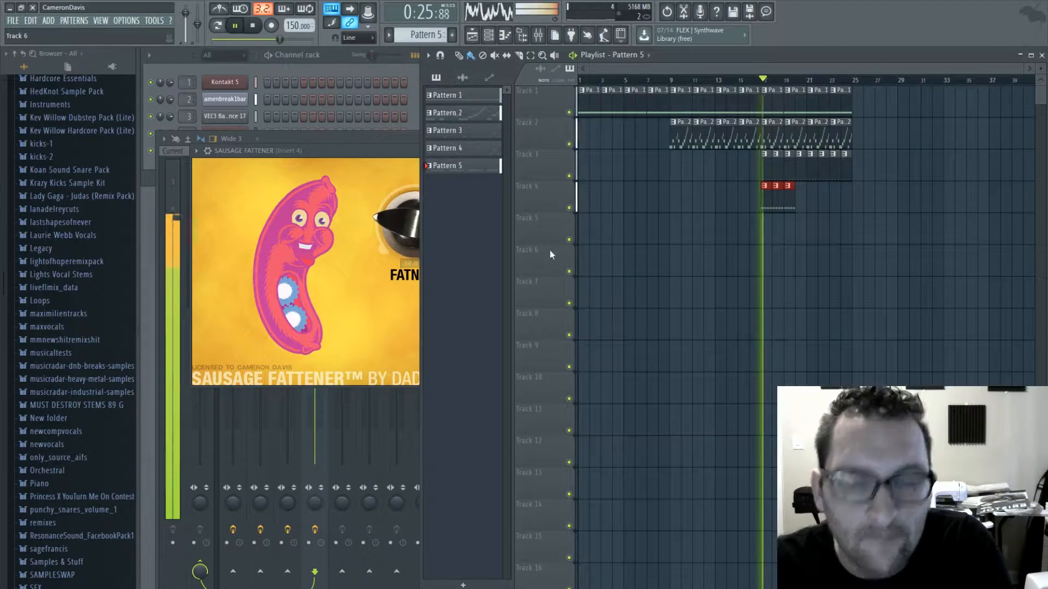
pyautogui.click(358, 177)
pyautogui.click(610, 152)
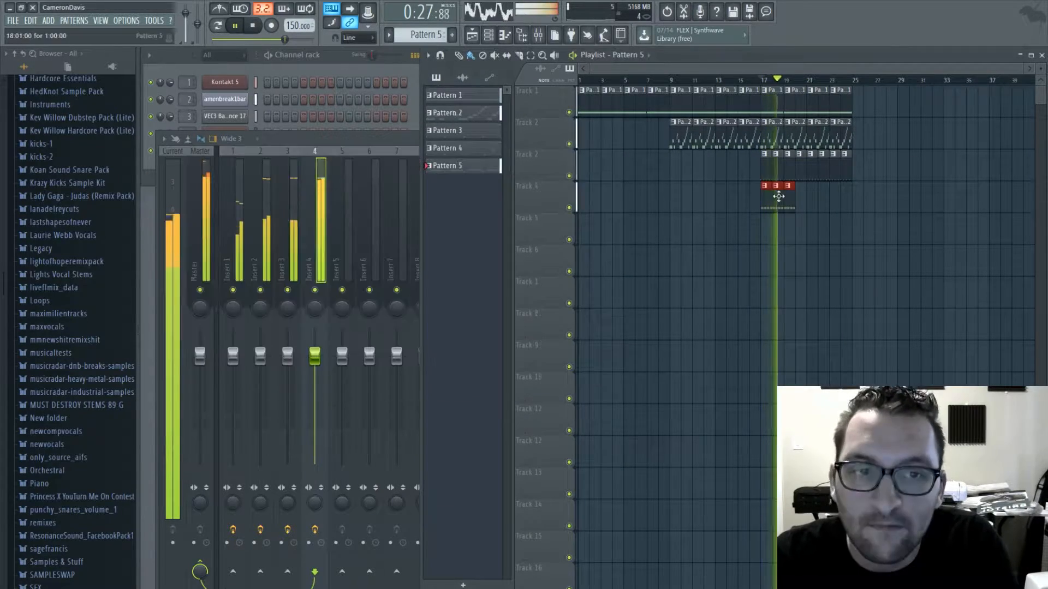
# - Replace Sausage Fattener with Soundgoodizer in Insert 4's second slot and play Pattern 5 on its own in pattern mode
pyautogui.click(372, 137)
pyautogui.press('space')
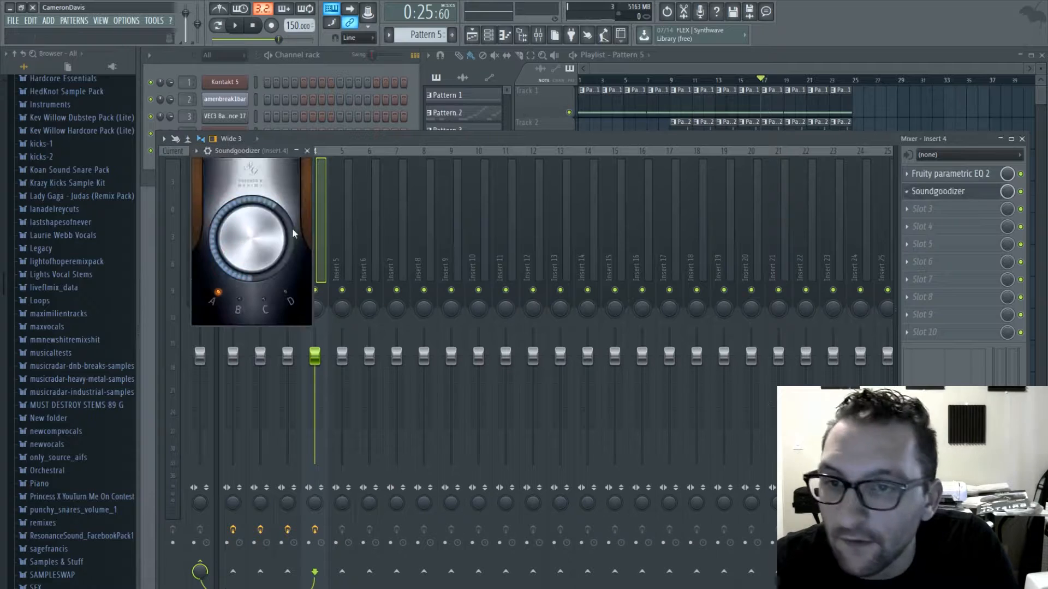
pyautogui.press('space')
pyautogui.click(217, 31)
pyautogui.press('space')
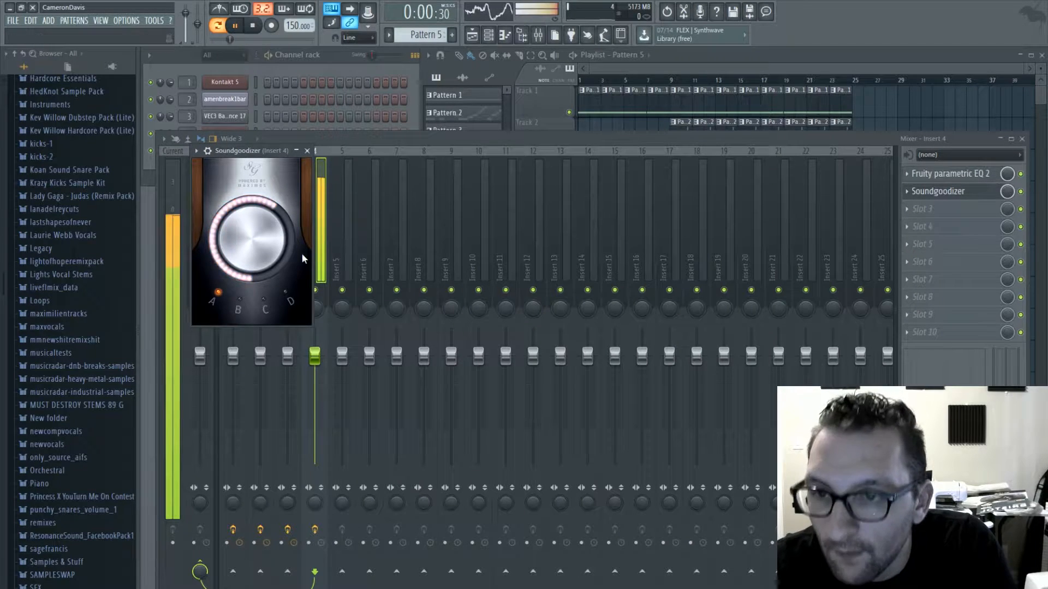
# - Delete the second sixteenth D4 of every beat in the Digi bass line, keeping pairs of offbeat notes
pyautogui.click(338, 61)
pyautogui.click(319, 152)
pyautogui.rightClick(199, 239)
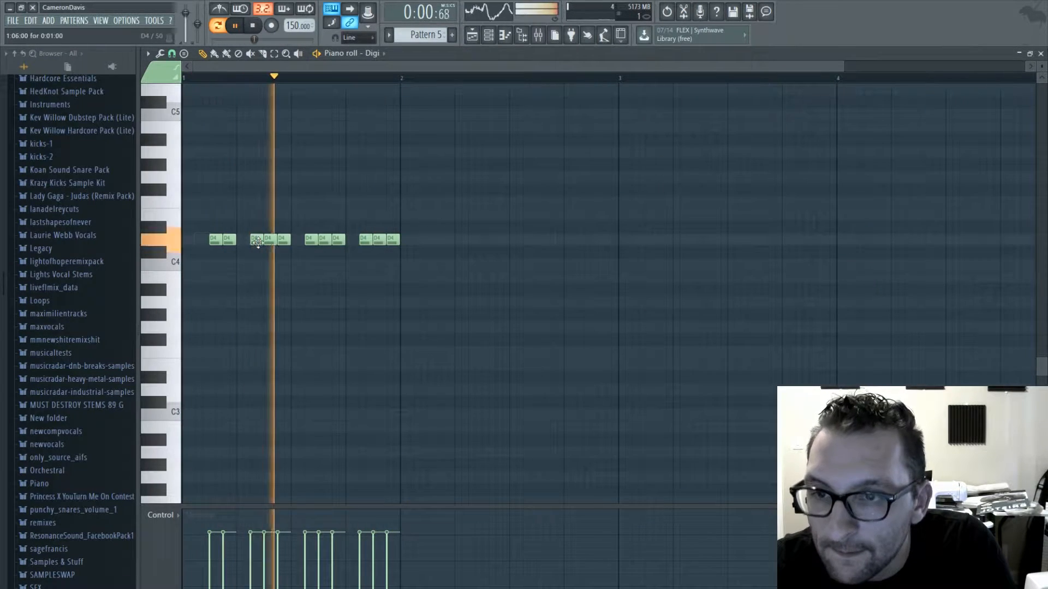
pyautogui.rightClick(255, 239)
pyautogui.rightClick(309, 239)
pyautogui.rightClick(363, 239)
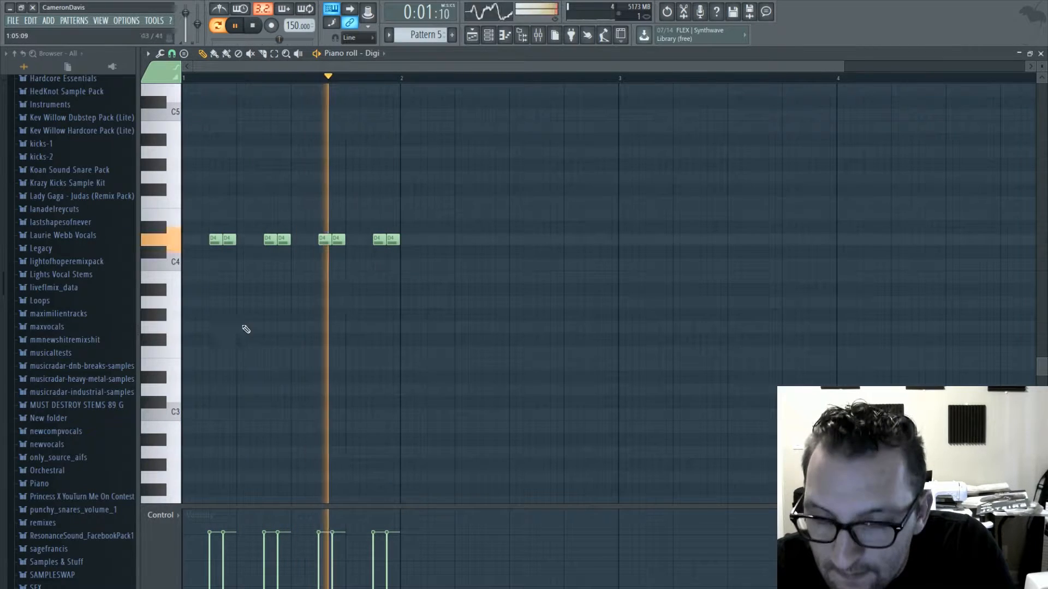
pyautogui.press('F7')
# - Continue the Pattern 5 clips on Track 4 from bar 20 through bar 24 and play the song from bar 17
pyautogui.click(287, 219)
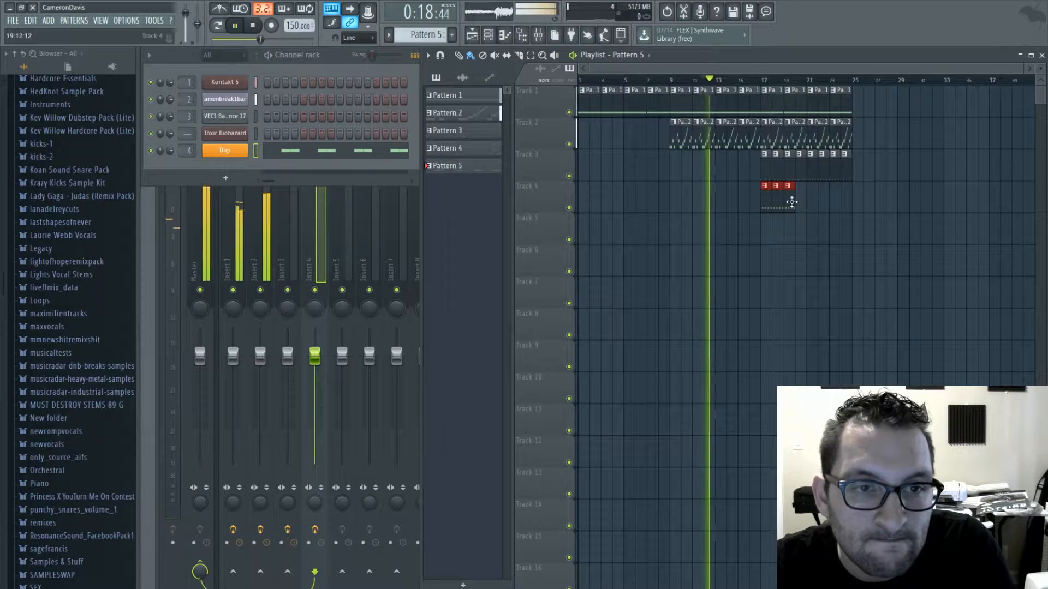
pyautogui.moveTo(791, 203); pyautogui.dragTo(858, 204)
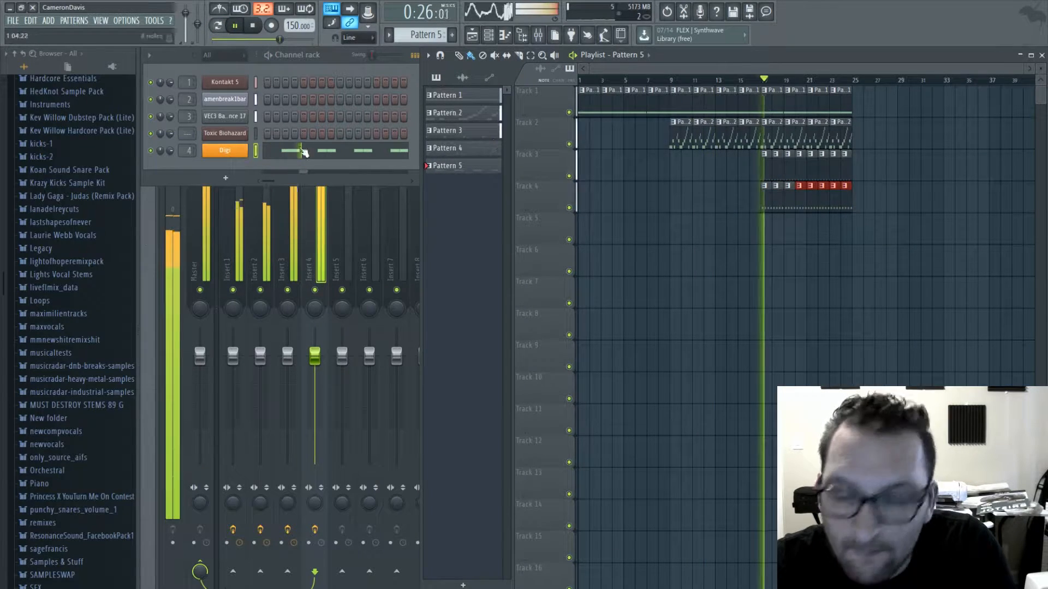
pyautogui.click(162, 219)
pyautogui.click(1023, 139)
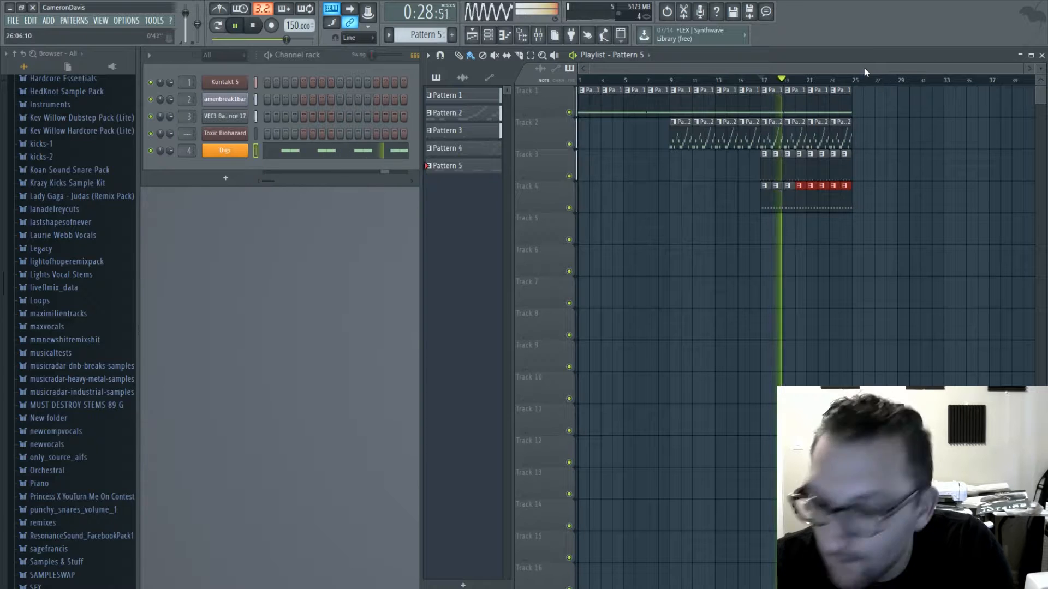
pyautogui.press('space')
# - In bar 2 of the Digi bass line, add D4 on sixteenths 3, 4, 7 to 10 and 14, and F4 on 11 and 12
pyautogui.click(330, 153)
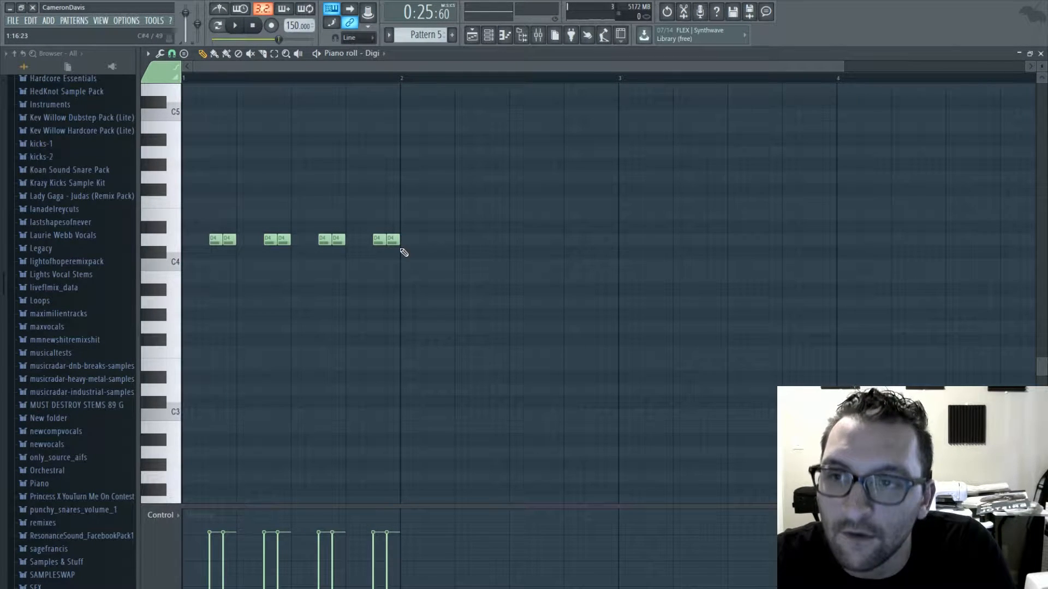
pyautogui.click(432, 240)
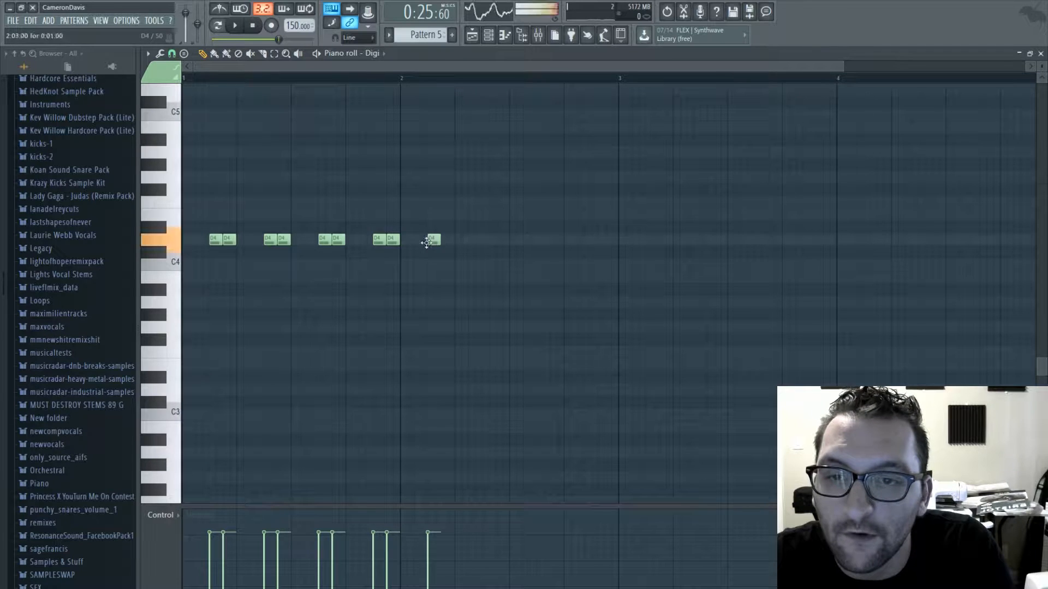
pyautogui.click(443, 240)
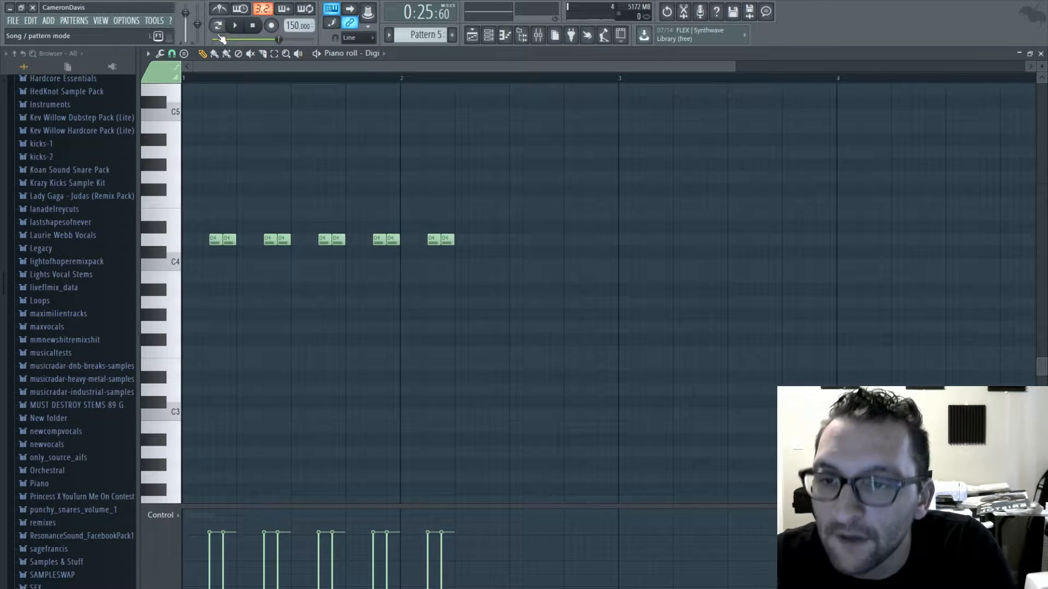
pyautogui.click(486, 241)
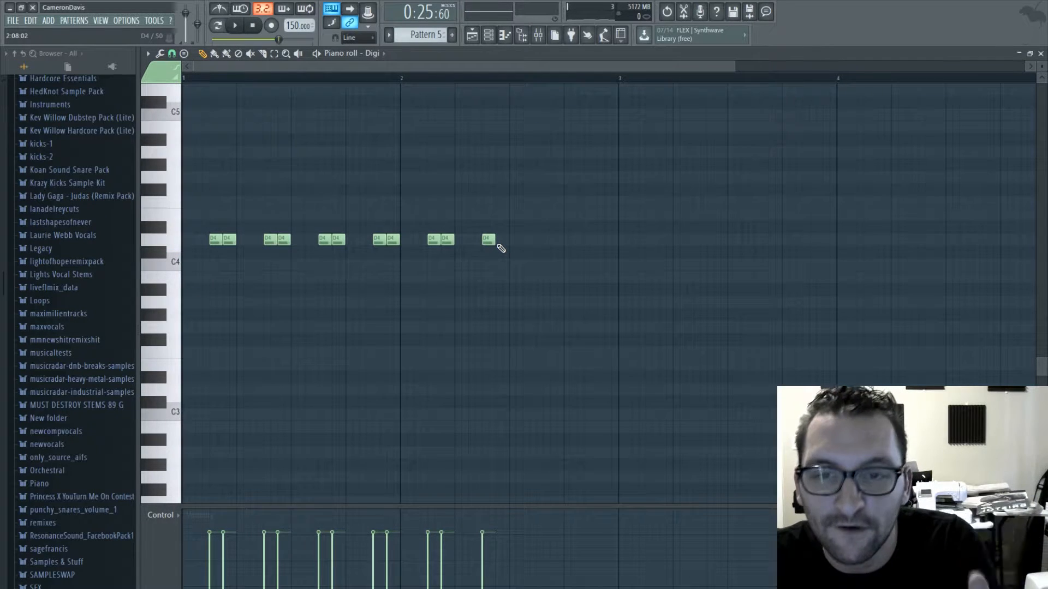
pyautogui.click(500, 241)
pyautogui.click(513, 241)
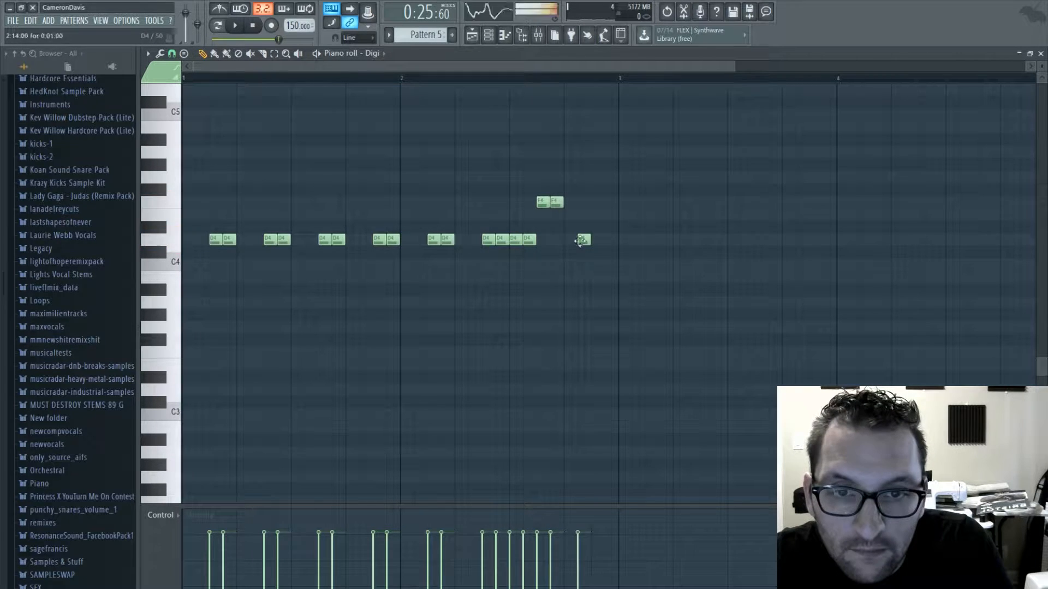
pyautogui.press('space')
pyautogui.press('F7')
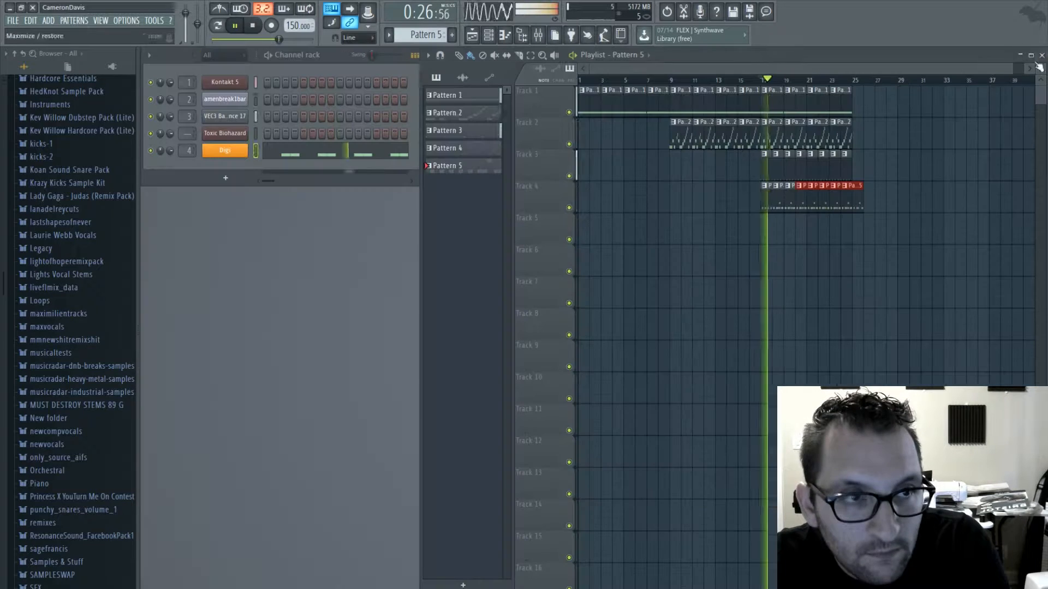
# - Delete the overlapping Pattern 5 clips on Track 4, keeping the two-bar clips that start at bars 17, 19, 21 and 23
pyautogui.rightClick(784, 201)
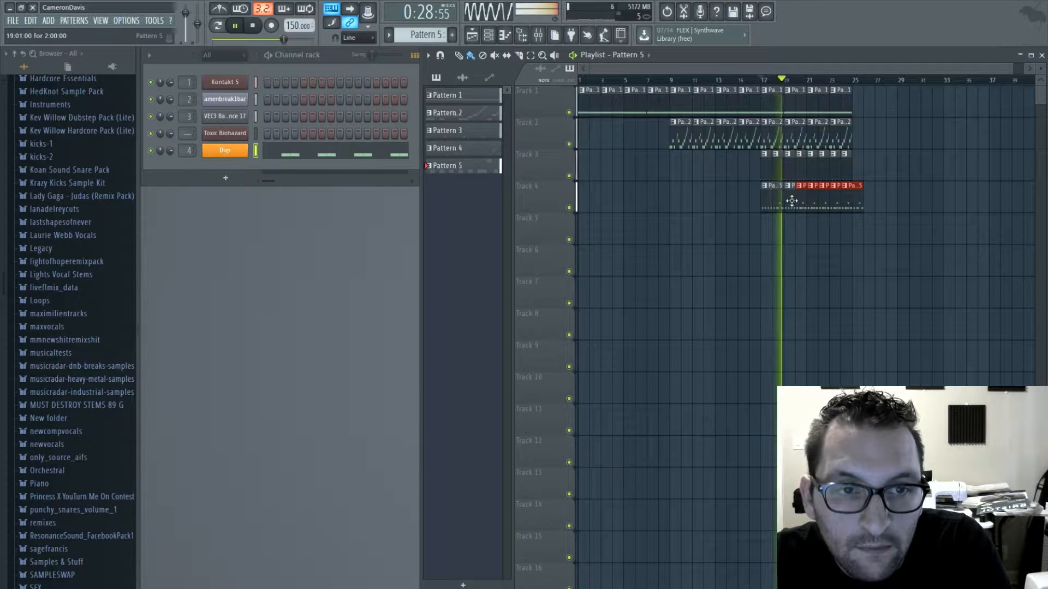
pyautogui.rightClick(803, 201)
pyautogui.rightClick(825, 202)
pyautogui.rightClick(850, 203)
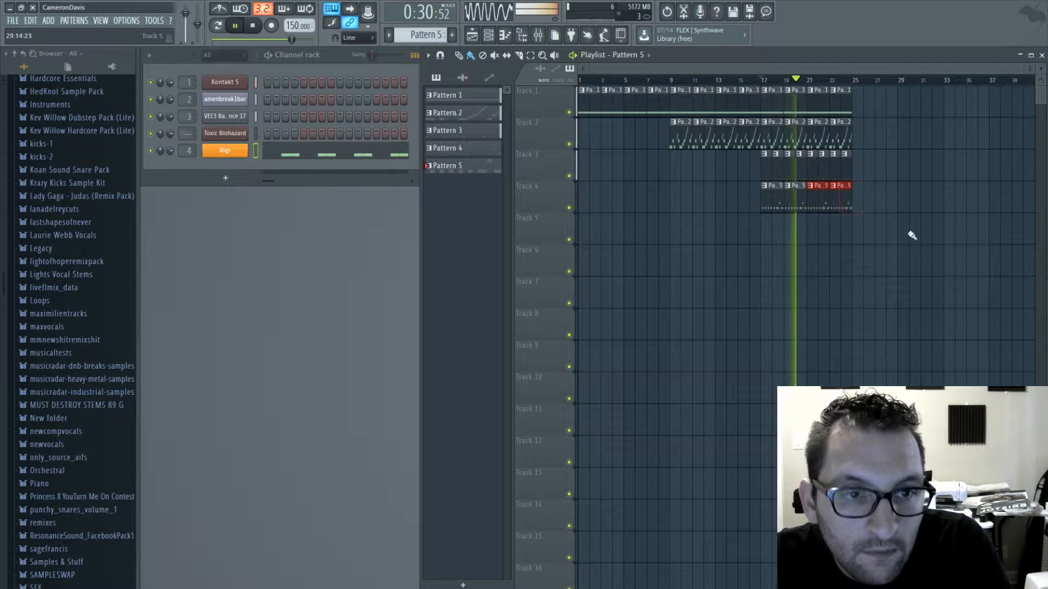
# - Compare modes B, C and D in Insert 4's Soundgoodizer, settle on mode C and lower its amount
pyautogui.press('F9')
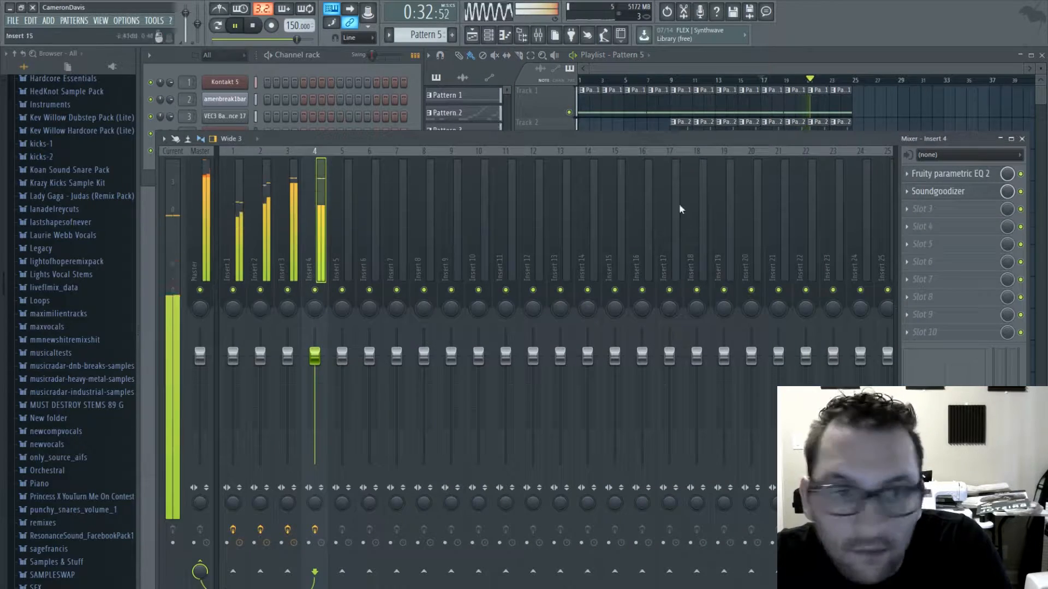
pyautogui.click(937, 191)
pyautogui.click(268, 305)
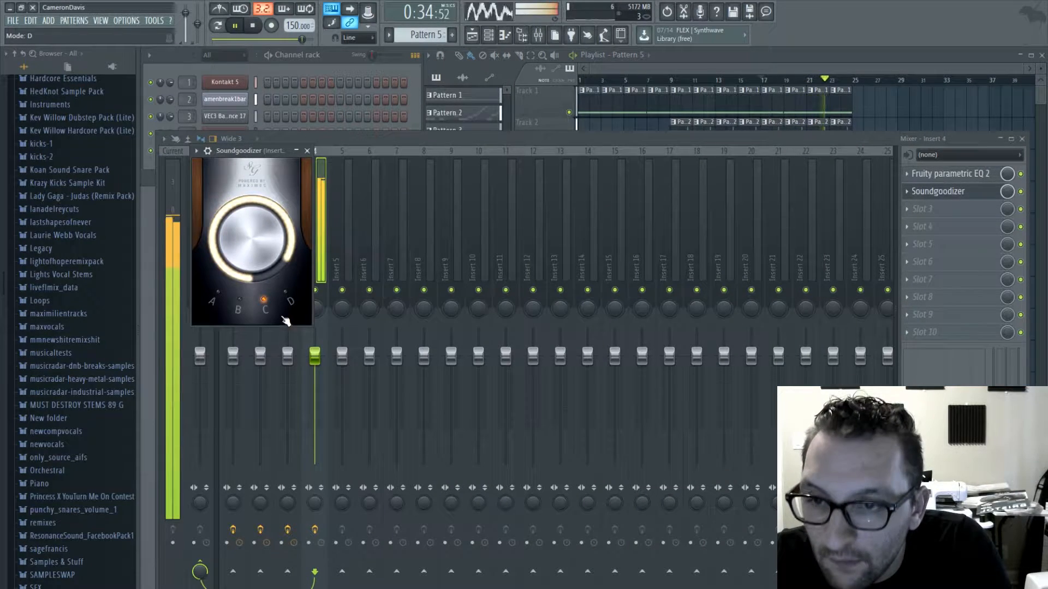
pyautogui.click(290, 303)
pyautogui.click(240, 306)
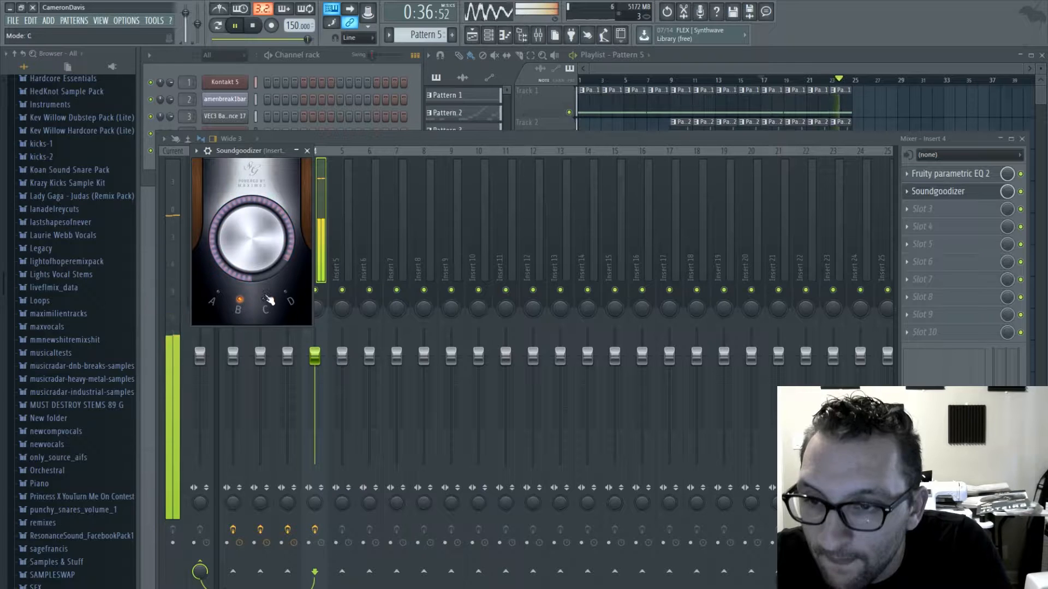
pyautogui.click(267, 304)
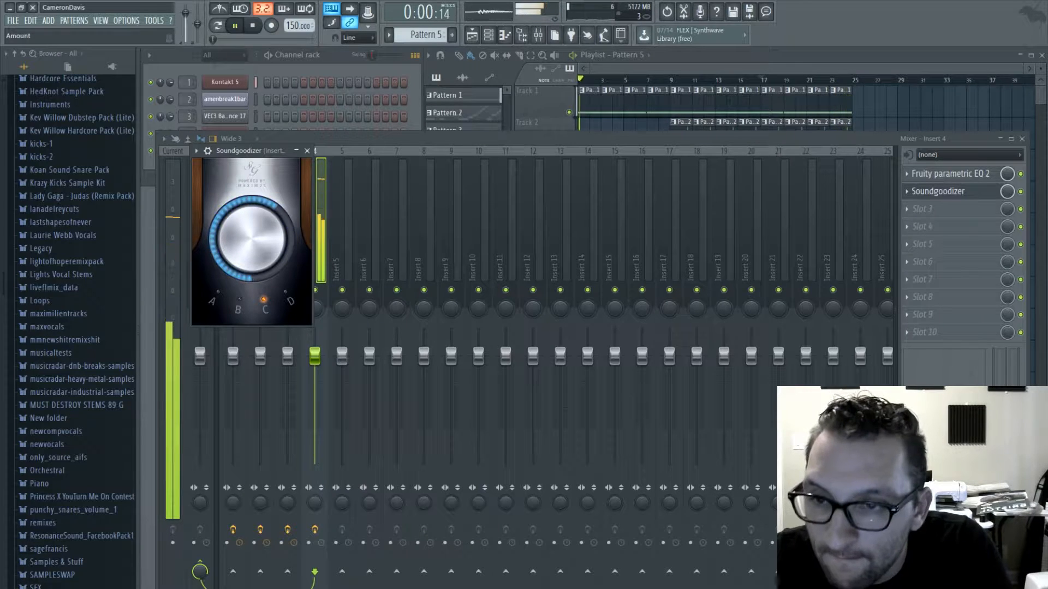
pyautogui.click(213, 300)
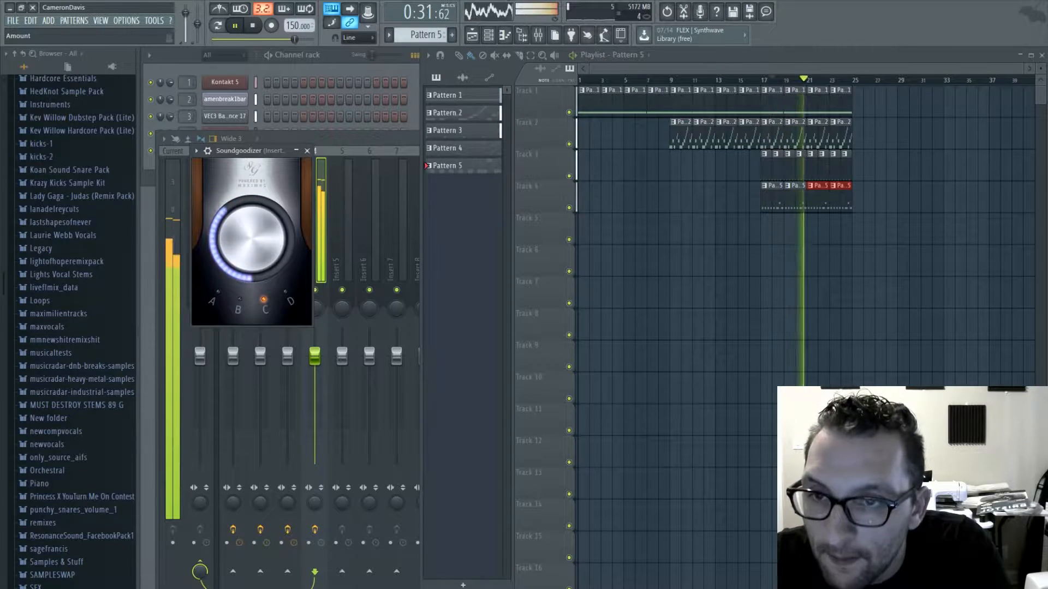
pyautogui.click(317, 137)
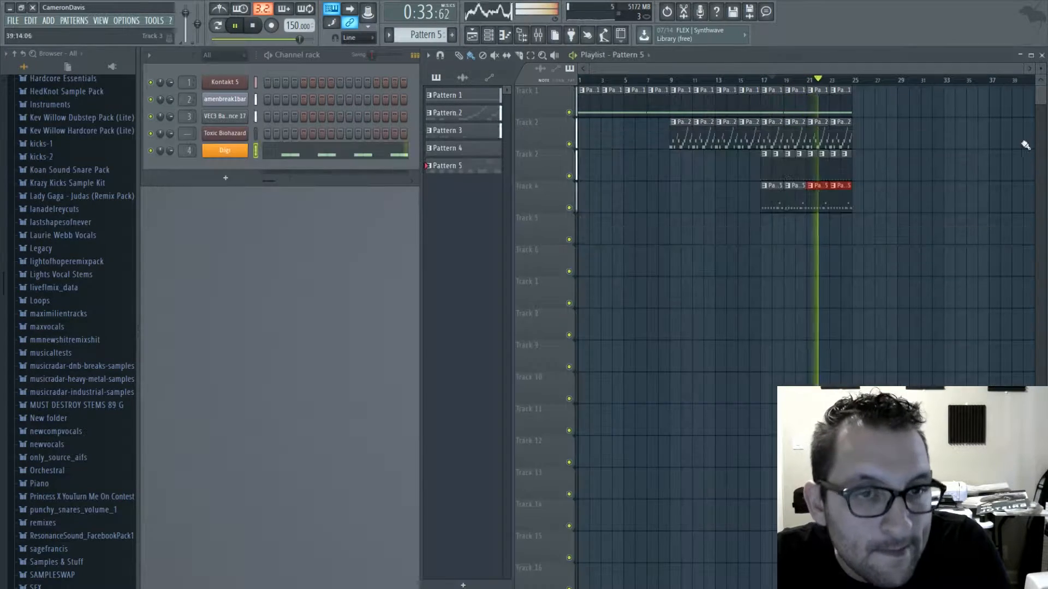
pyautogui.press('F9')
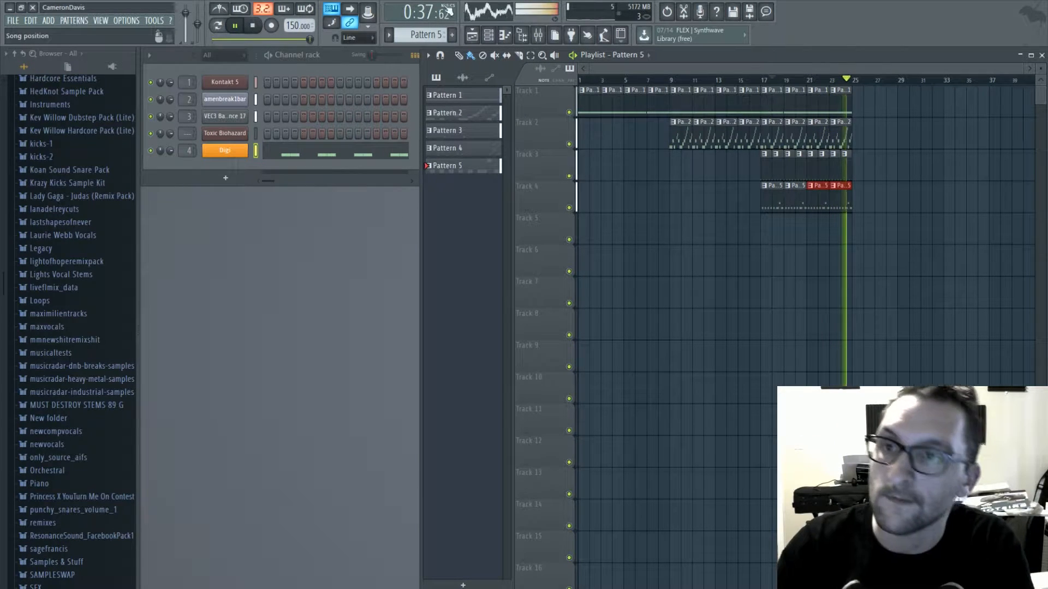
# - Stop playback and save the project as whatamidoing.flp
pyautogui.click(252, 26)
pyautogui.click(253, 28)
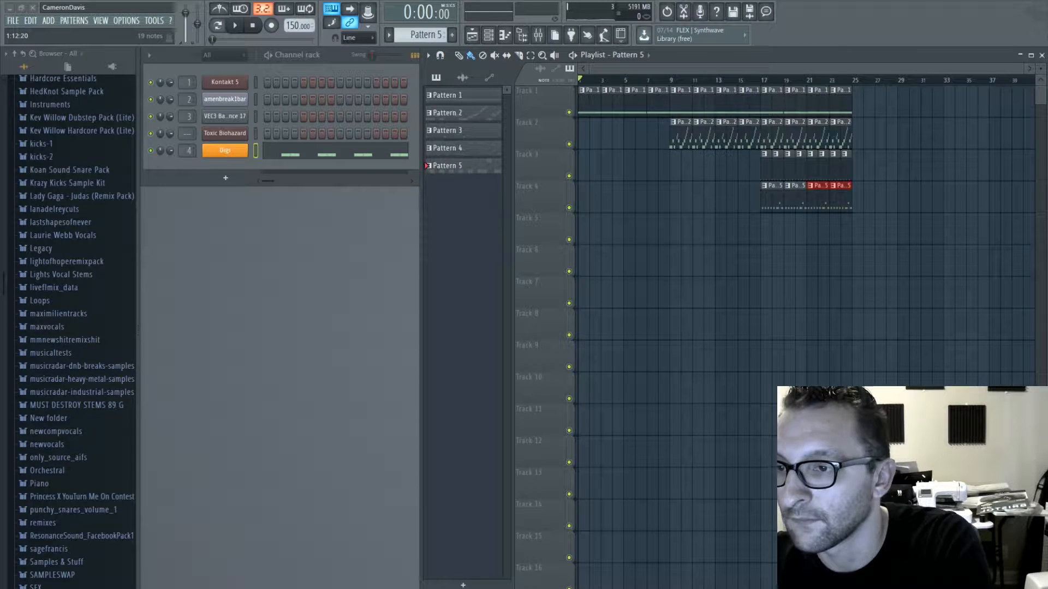
pyautogui.hotkey('ctrl', 's')
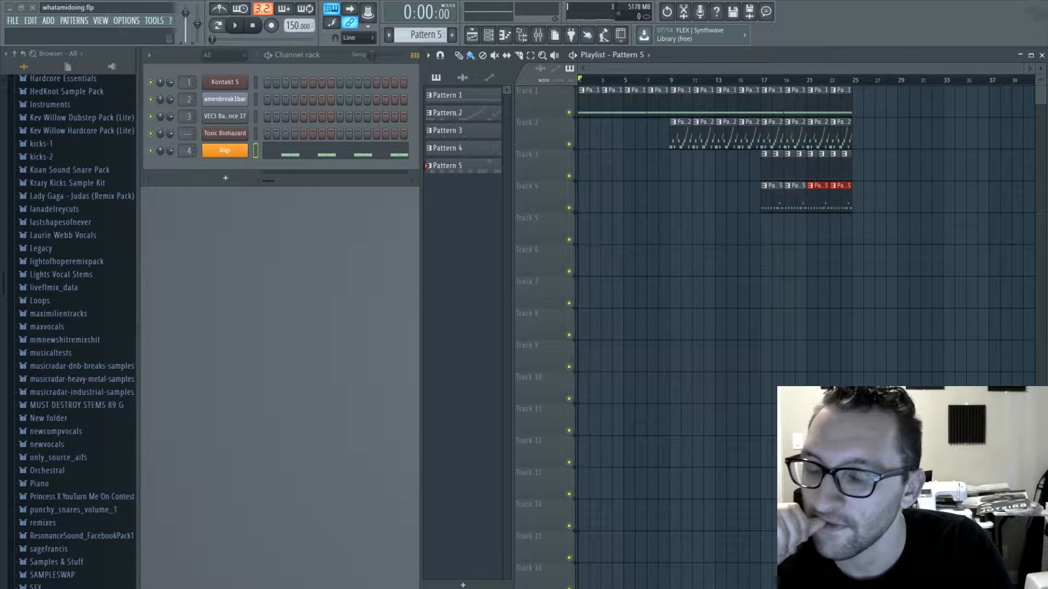
# - Delete the Pattern 2 clips from Track 2 and move the Pattern 3 and Pattern 5 clips up one track to start at bar 9
pyautogui.press('space')
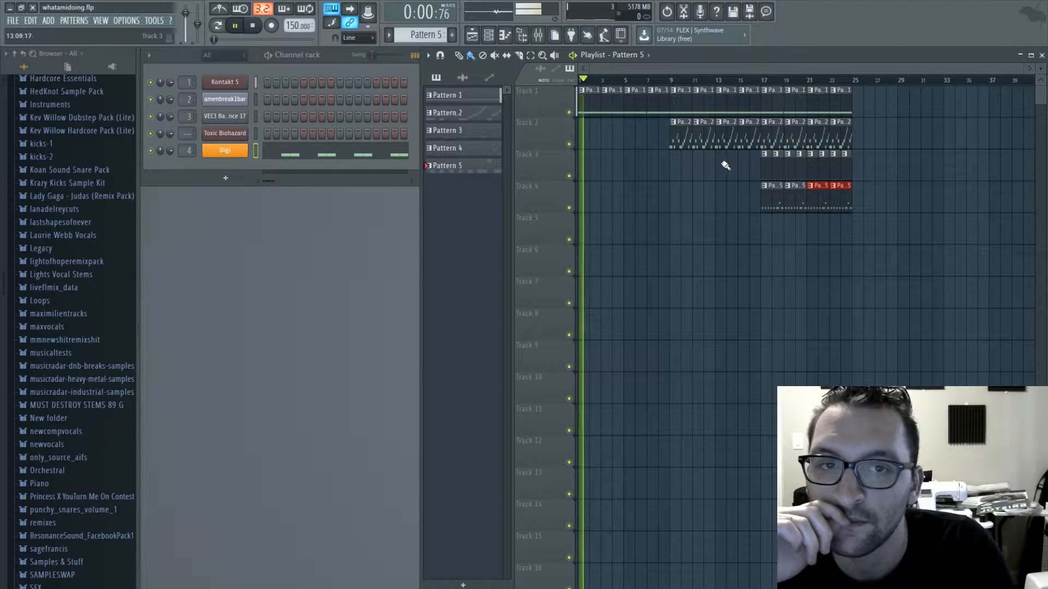
pyautogui.moveTo(680, 140); pyautogui.dragTo(905, 130)
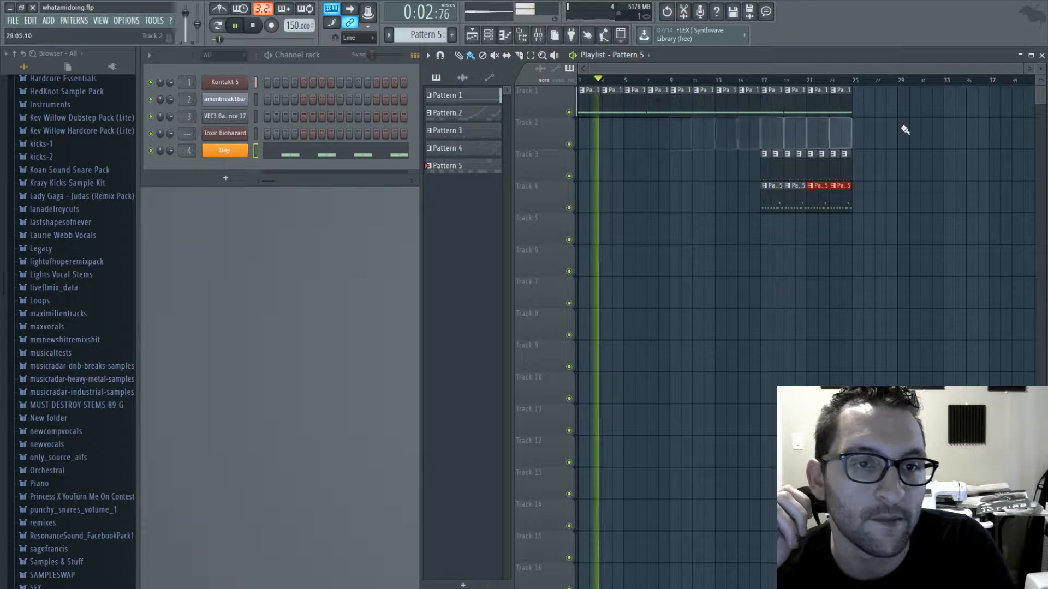
pyautogui.click(530, 55)
pyautogui.moveTo(743, 160); pyautogui.dragTo(844, 198)
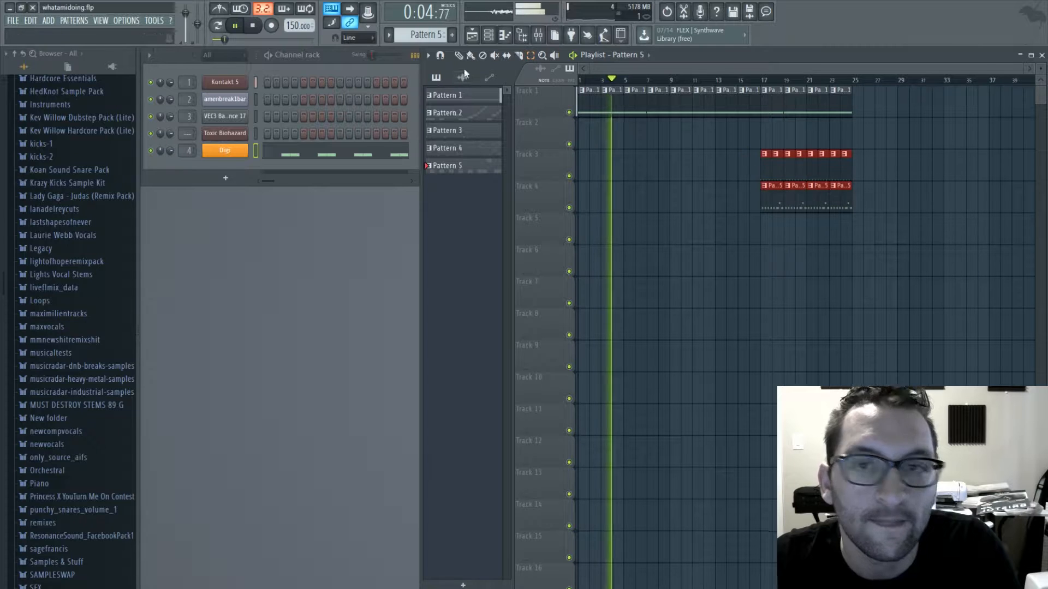
pyautogui.click(470, 55)
pyautogui.moveTo(762, 169); pyautogui.dragTo(676, 131)
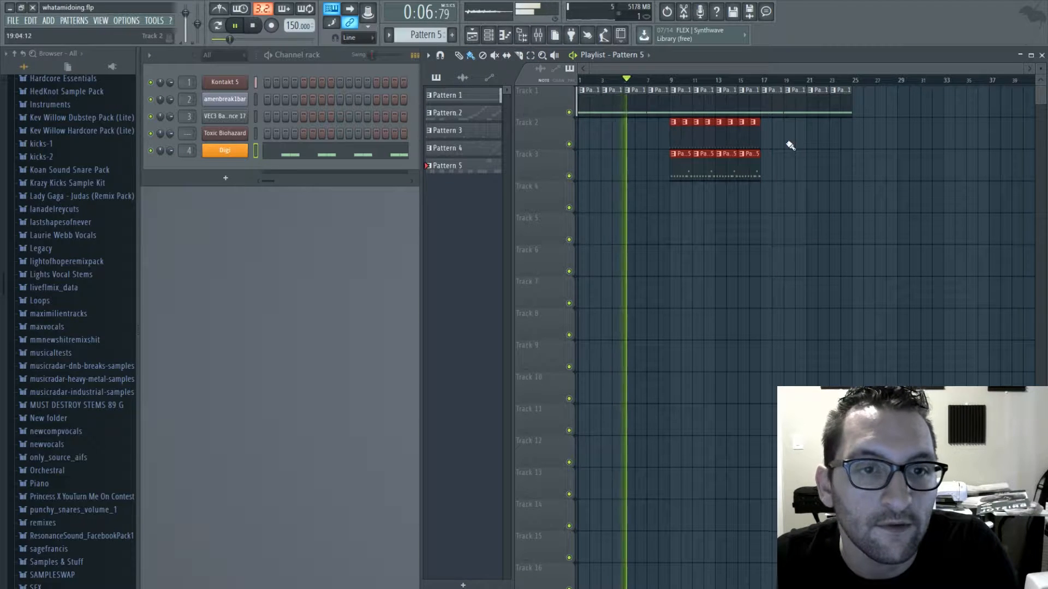
# - Paint Pattern 3 kick clips along Track 2 from bar 17 through bar 25
pyautogui.keyDown('ctrl'); pyautogui.click(790, 144); pyautogui.keyUp('ctrl')
pyautogui.click(755, 136)
pyautogui.moveTo(766, 136); pyautogui.dragTo(854, 146)
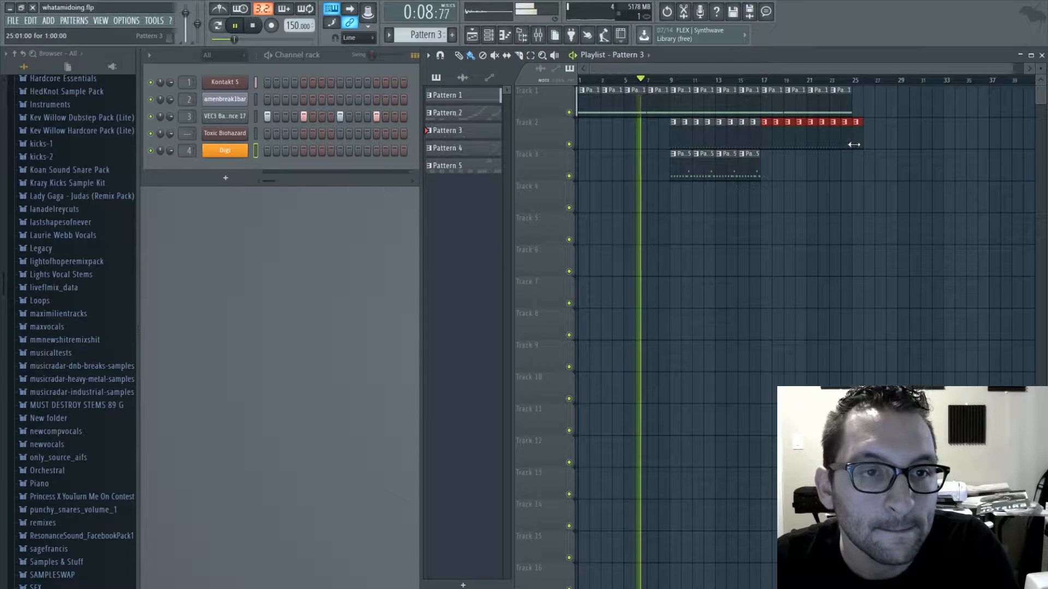
# - Paint Pattern 5 bass clips along Track 3 from bar 17 up to bar 25
pyautogui.click(752, 154)
pyautogui.moveTo(765, 158)
pyautogui.mouseDown()
pyautogui.moveTo(771, 169)
pyautogui.moveTo(834, 171)
pyautogui.moveTo(846, 159)
pyautogui.mouseUp()
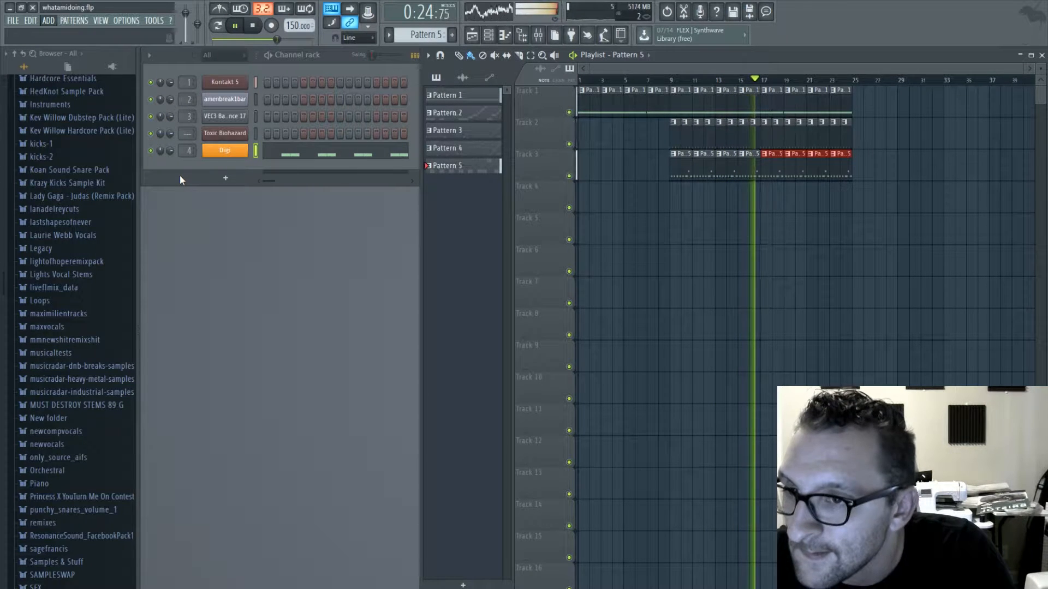
# - Add a Sytrus channel with the Acid 7 preset and stop the song playback
pyautogui.click(100, 586)
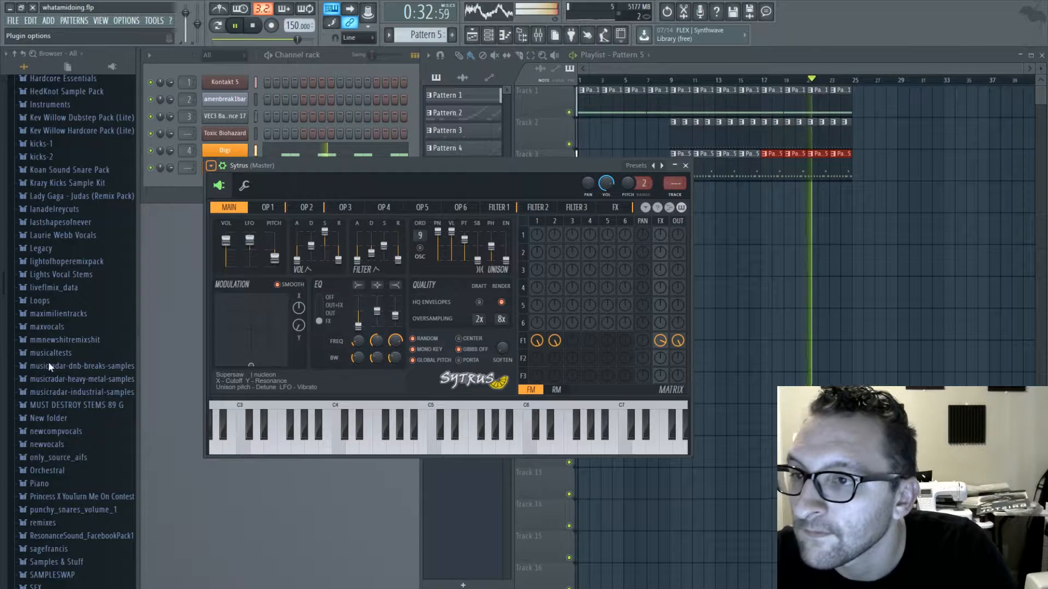
pyautogui.click(41, 145)
pyautogui.press('z')
pyautogui.click(253, 27)
pyautogui.press('x')
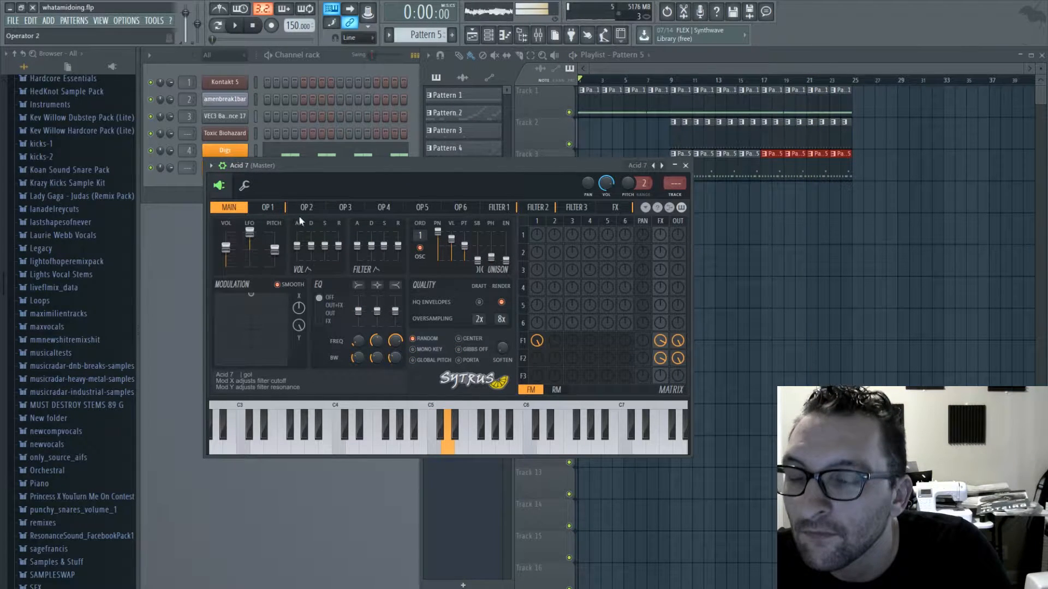
# - Audition Sytrus's acid presets backwards from Acid 7 to Acid, playing a test note on each
pyautogui.click(662, 165)
pyautogui.press('x')
pyautogui.click(654, 166)
pyautogui.press('x')
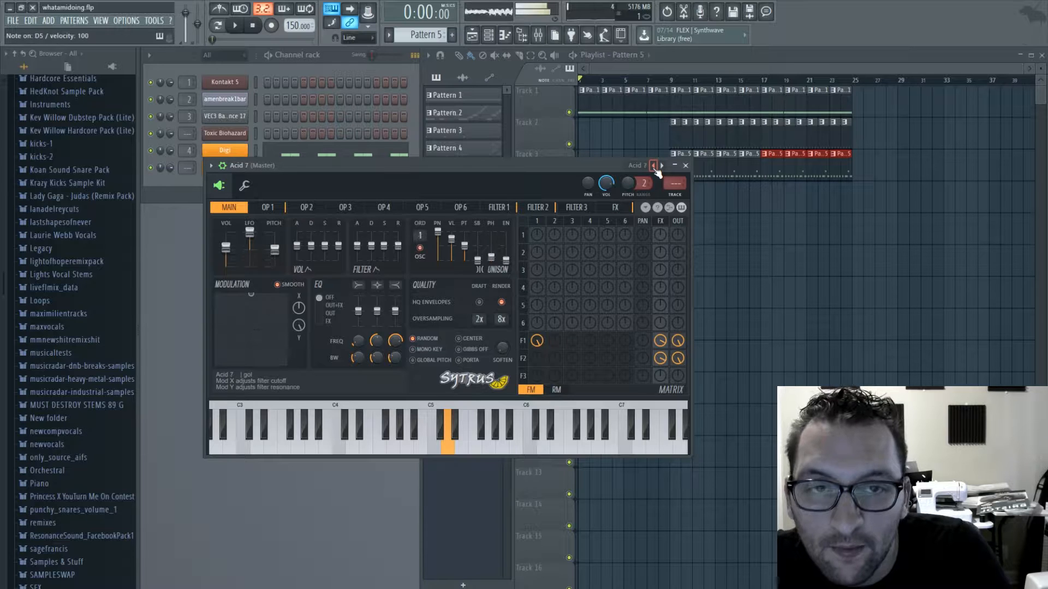
pyautogui.click(654, 166)
pyautogui.press('x')
pyautogui.click(654, 166)
pyautogui.click(654, 166)
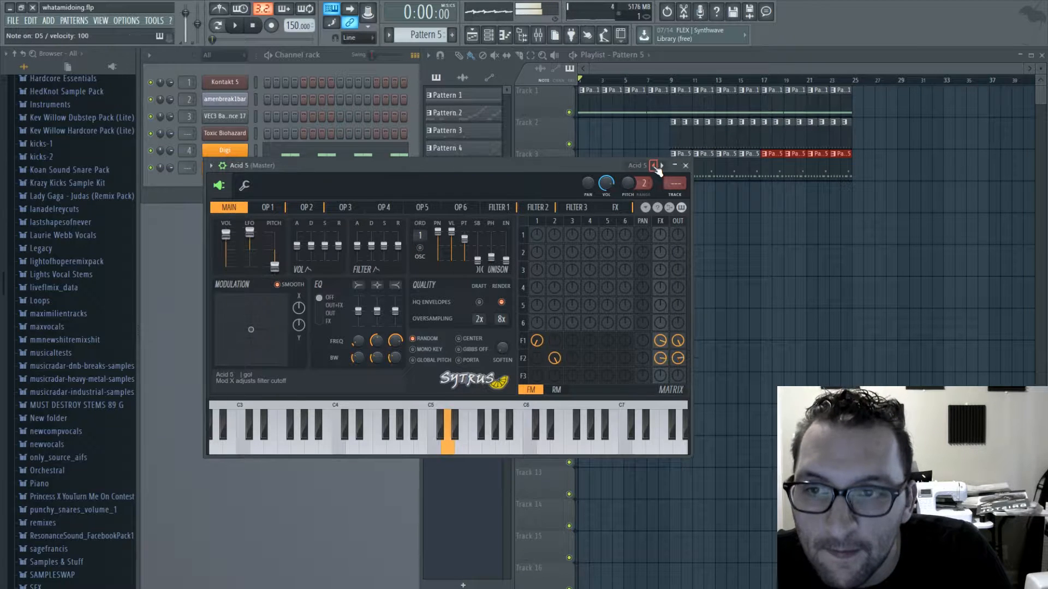
pyautogui.press('x')
pyautogui.click(654, 166)
pyautogui.press('x')
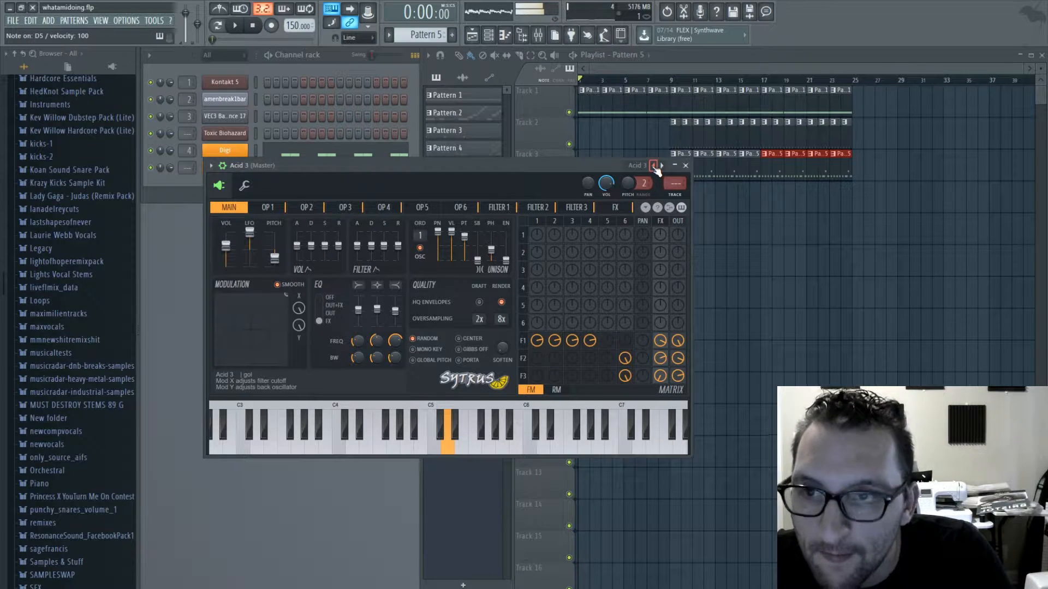
pyautogui.click(654, 165)
pyautogui.press('x')
pyautogui.click(654, 166)
pyautogui.press('x')
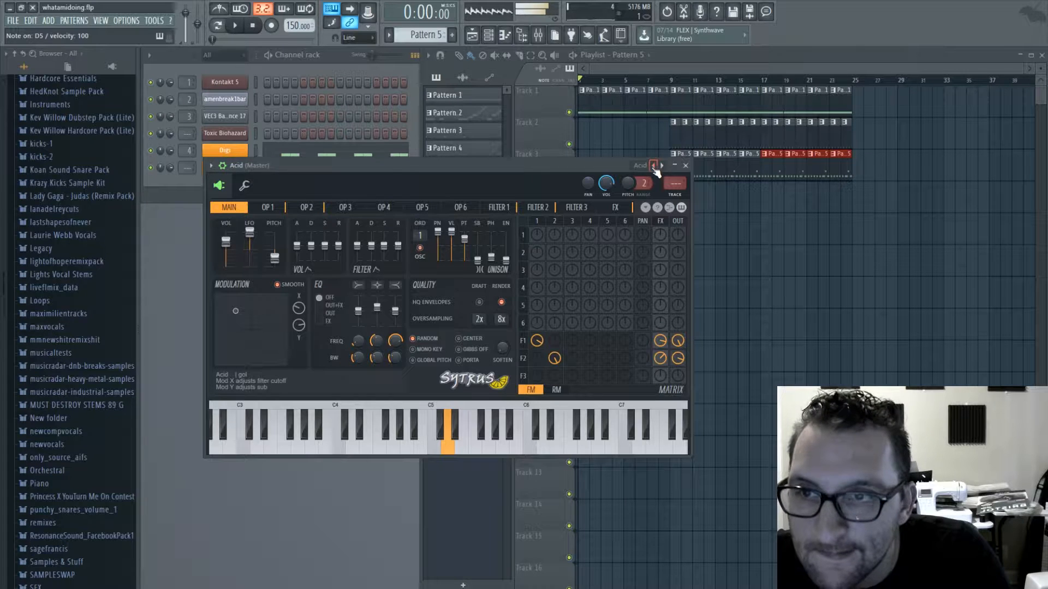
# - Audition the following Sytrus presets forward past Acid 7 and Action to Ambient echoes with test notes
pyautogui.click(662, 166)
pyautogui.click(662, 166)
pyautogui.click(662, 166)
pyautogui.click(662, 166)
pyautogui.click(662, 167)
pyautogui.press('x')
pyautogui.click(662, 167)
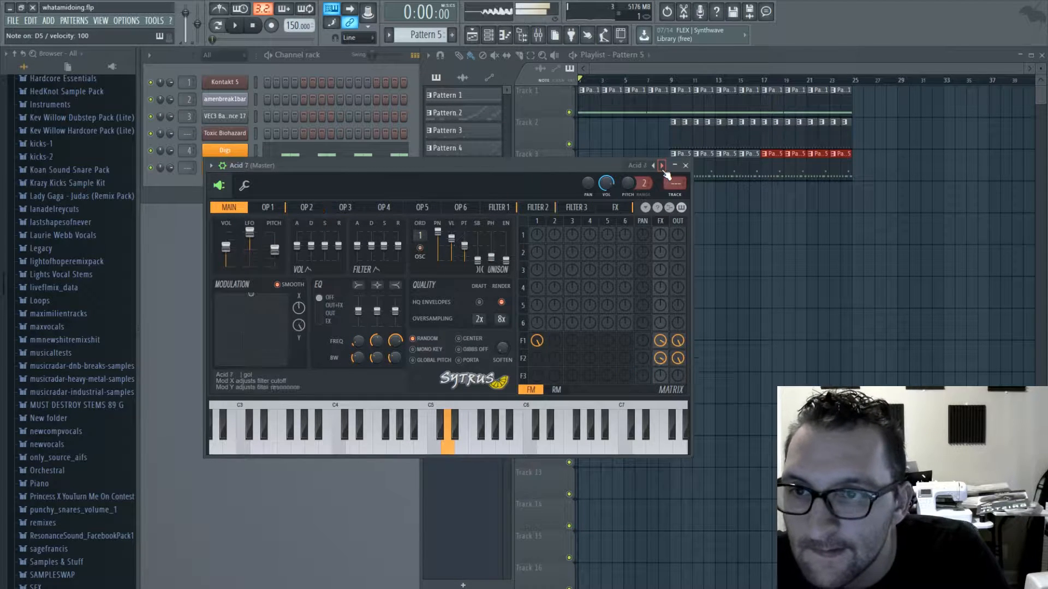
pyautogui.click(663, 167)
pyautogui.click(661, 167)
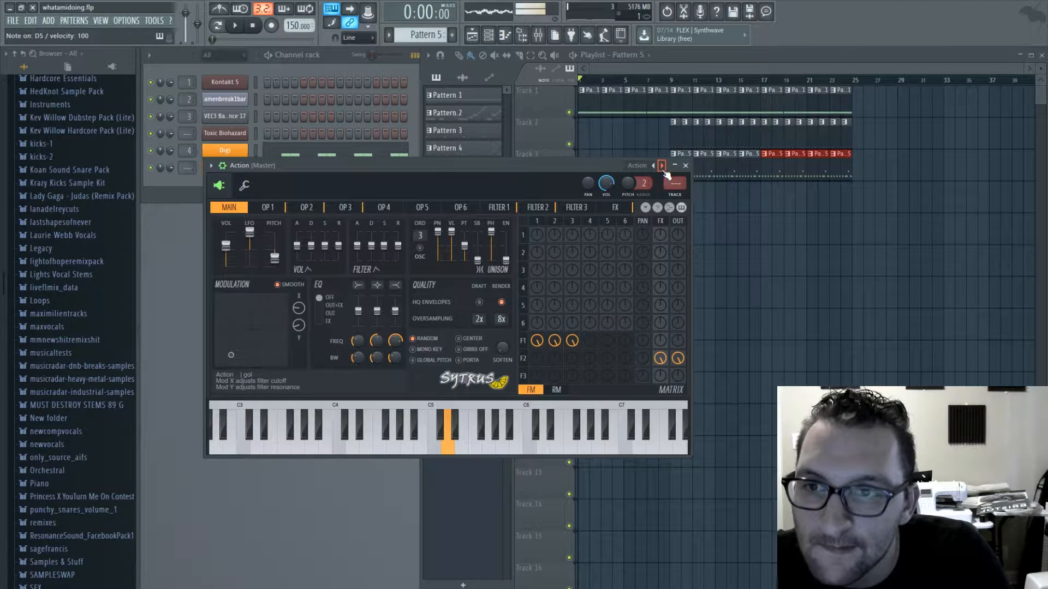
pyautogui.click(662, 166)
pyautogui.click(662, 166)
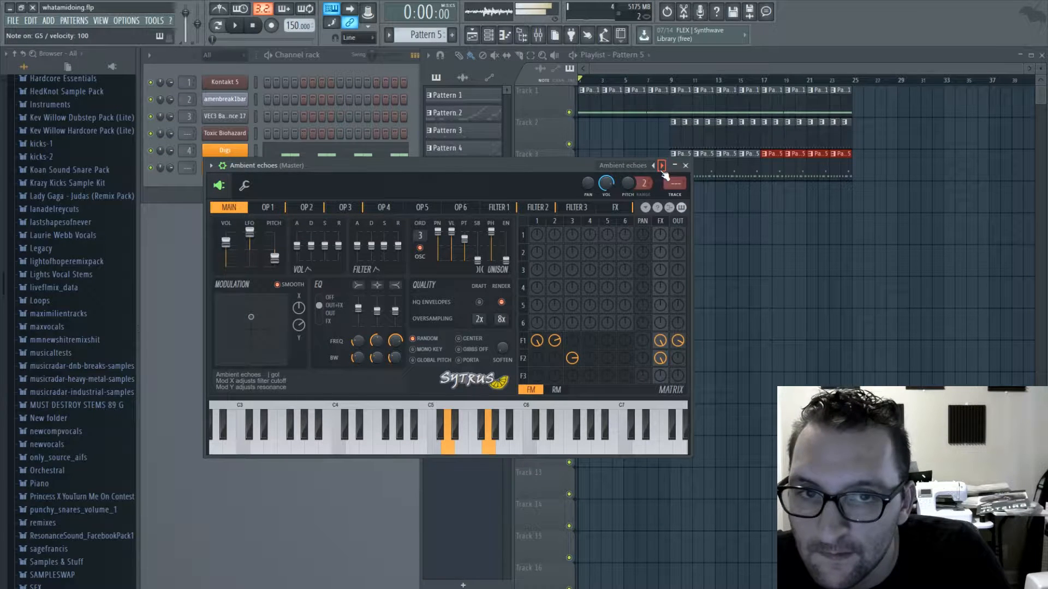
# - Continue auditioning Sytrus presets through Chasse, Chip 2, Citric and Countdown to Countdown 2, and close the instrument window
pyautogui.click(661, 166)
pyautogui.click(662, 166)
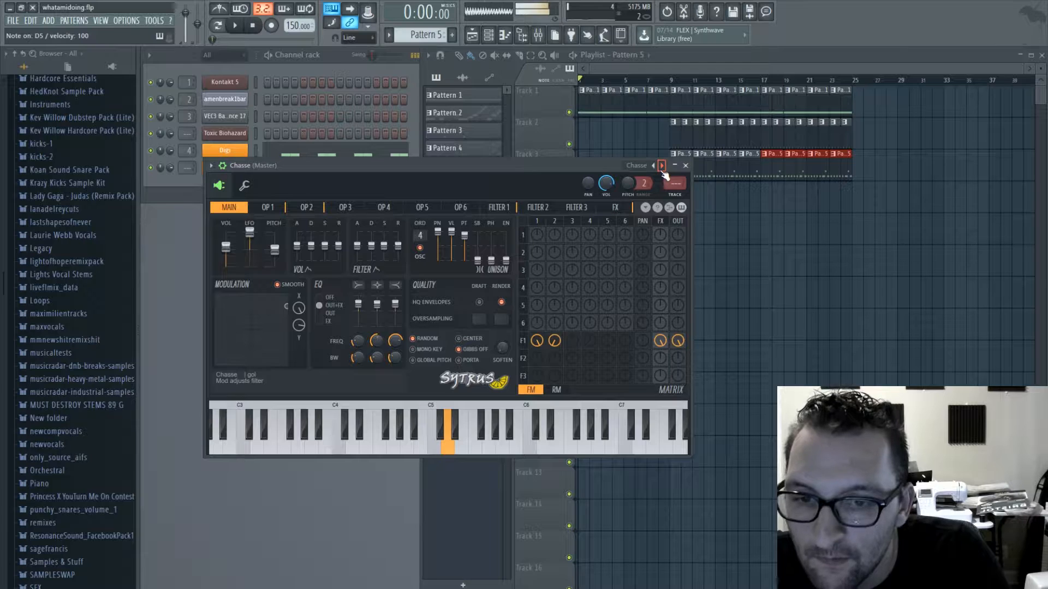
pyautogui.click(662, 166)
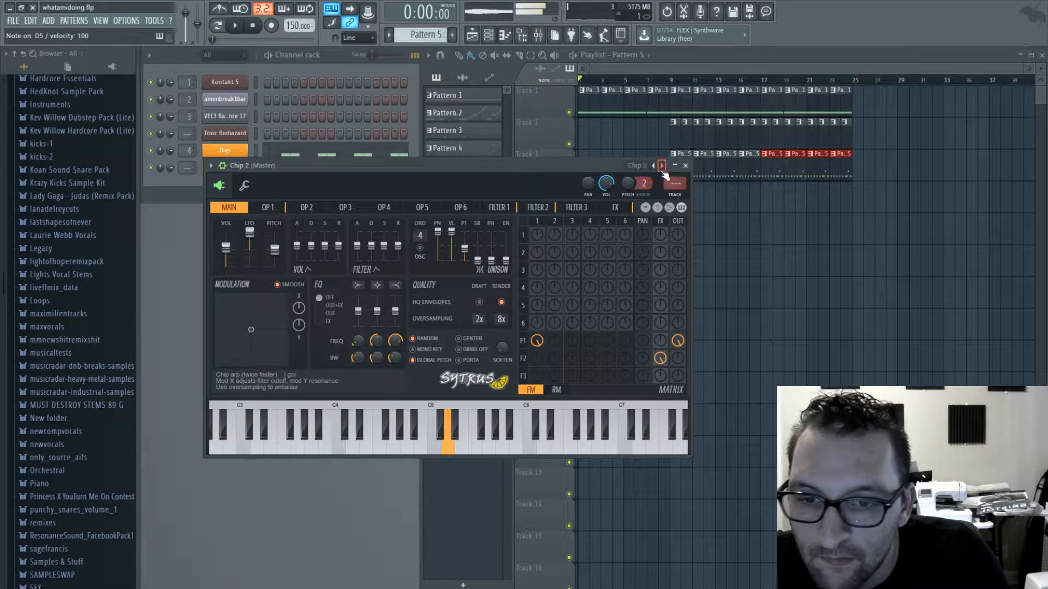
pyautogui.click(662, 166)
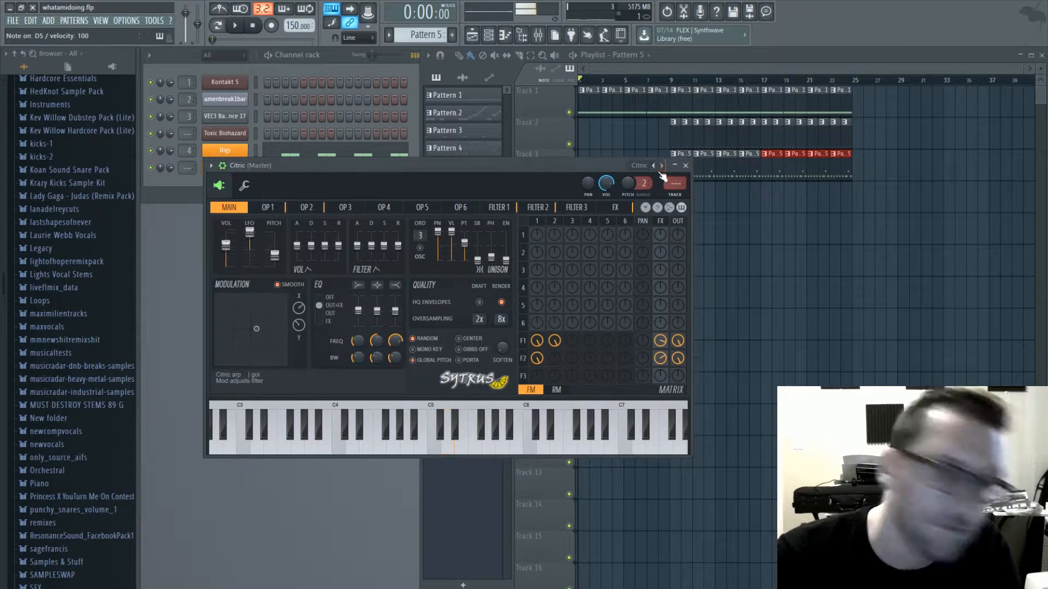
pyautogui.press('x')
pyautogui.click(662, 167)
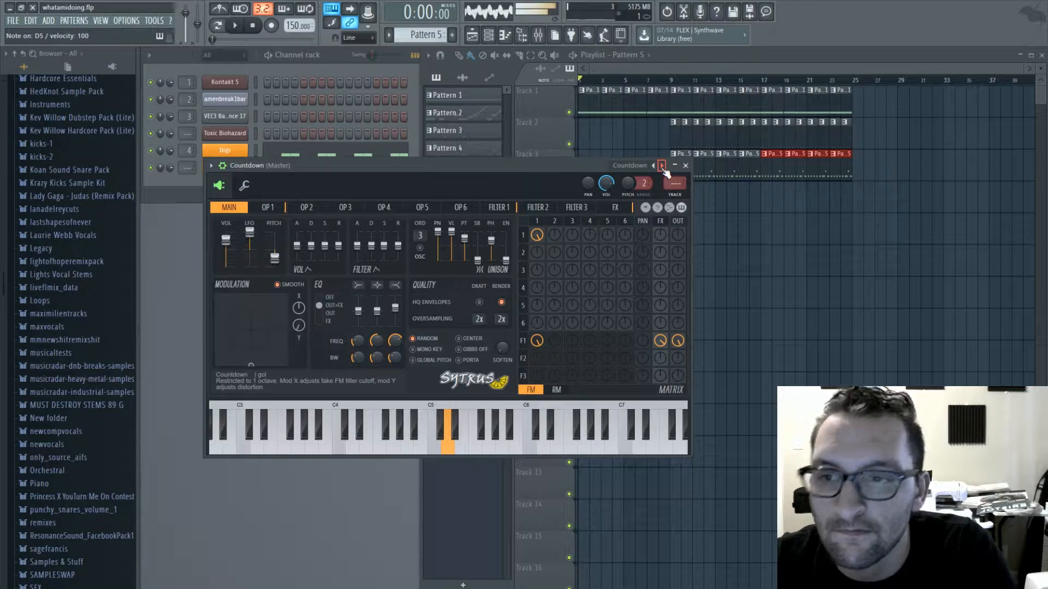
pyautogui.click(662, 166)
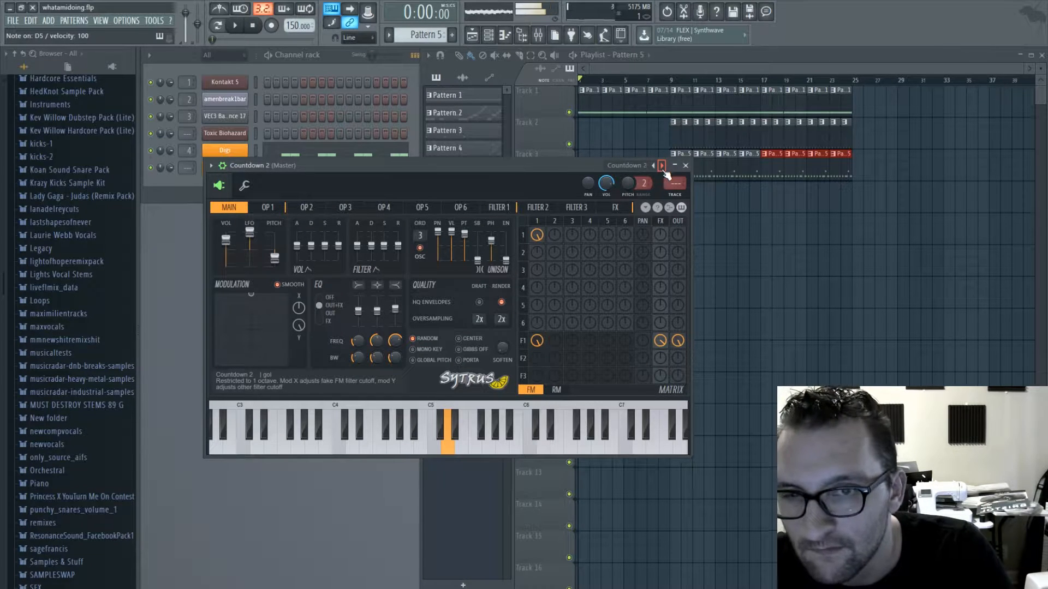
pyautogui.click(686, 166)
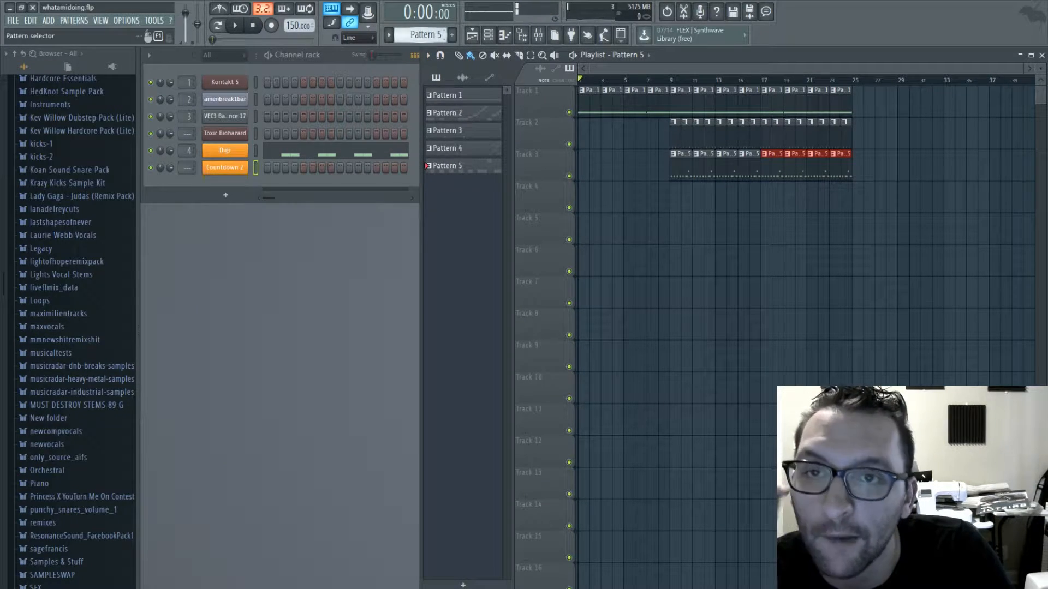
# - Create the empty Pattern 6 and put a Synth1 VSTi channel in place of the Countdown 2 Sytrus channel
pyautogui.click(451, 35)
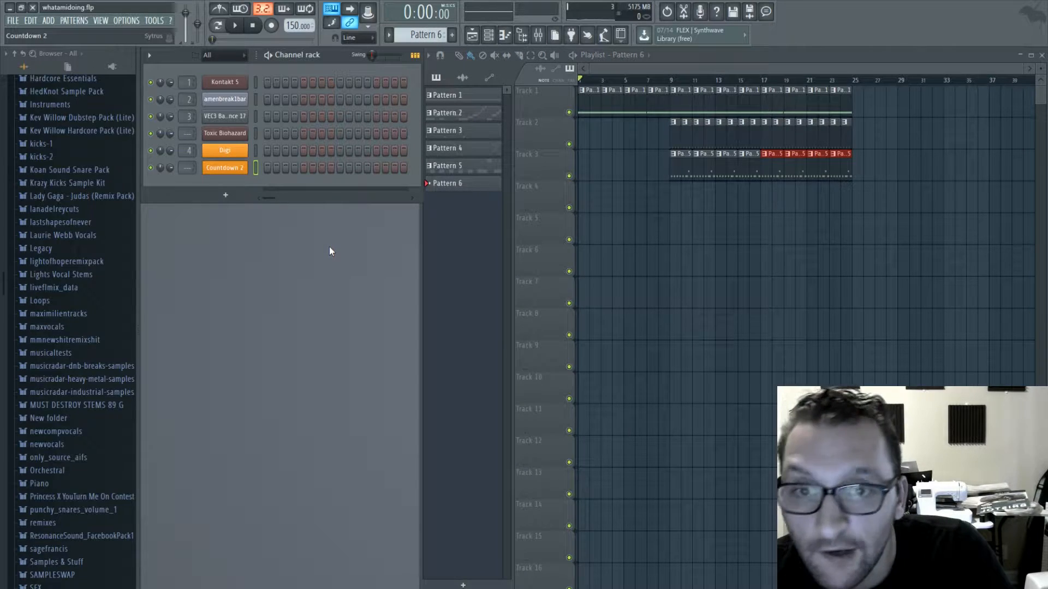
pyautogui.moveTo(336, 172); pyautogui.dragTo(401, 153)
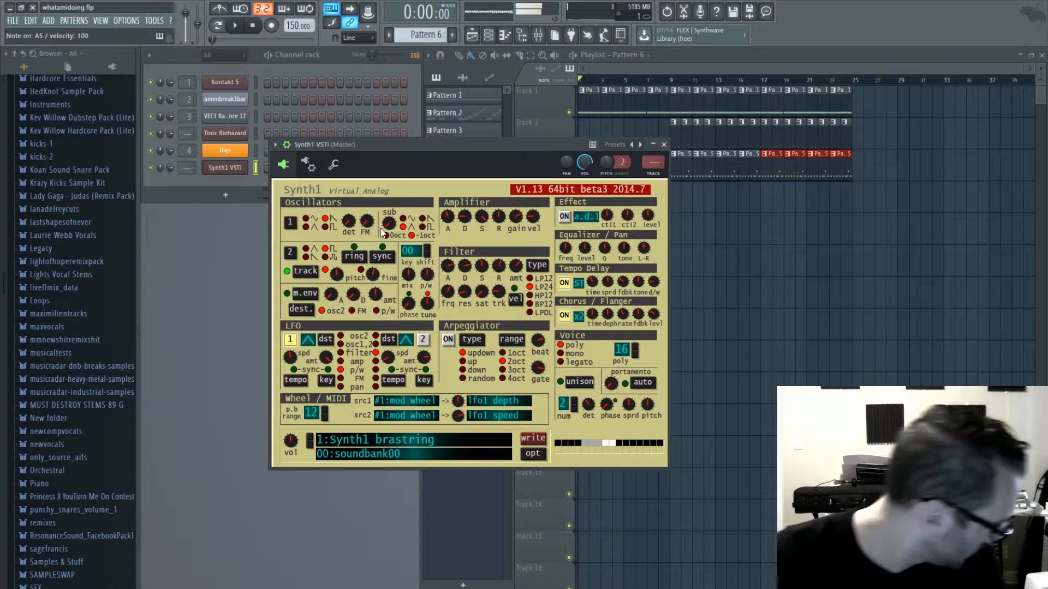
# - Play test notes on Synth1's brastring preset, switch to preset 2, initial sound, in soundbank02, and audition it
pyautogui.press('b')
pyautogui.press('v')
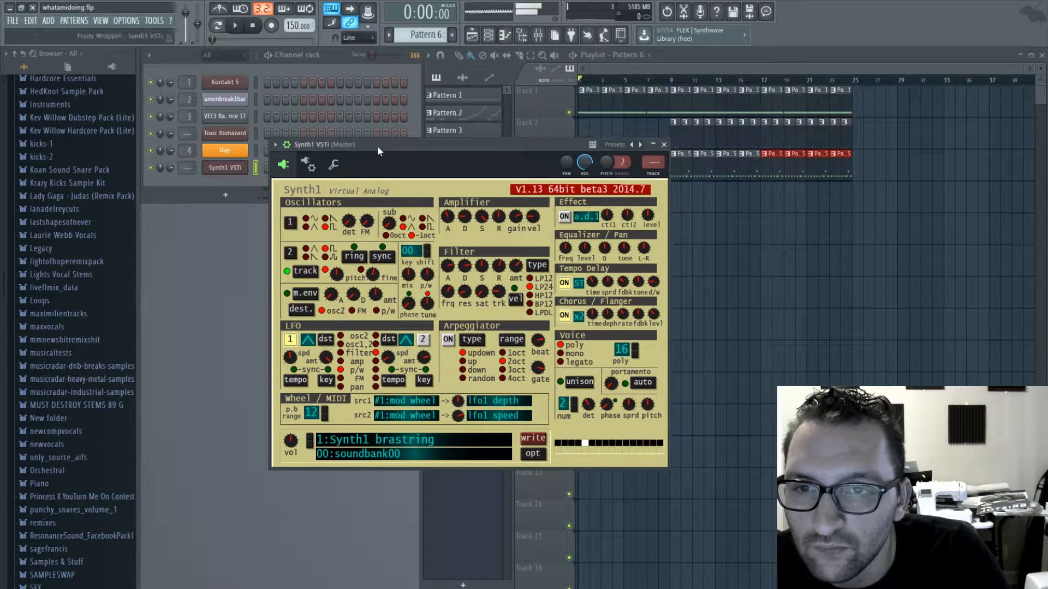
pyautogui.press('c')
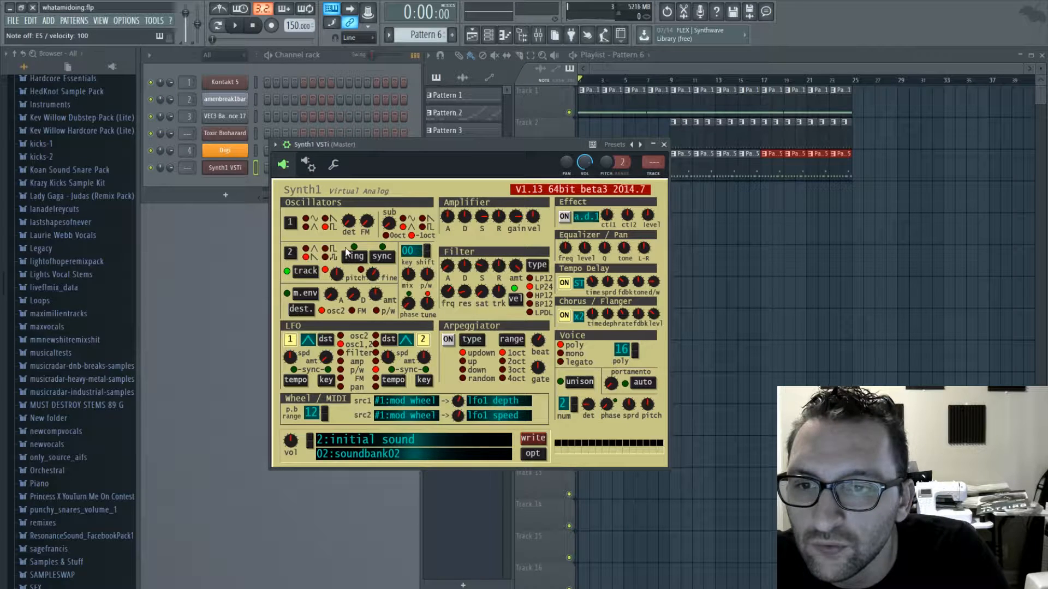
pyautogui.press('c')
pyautogui.press('n')
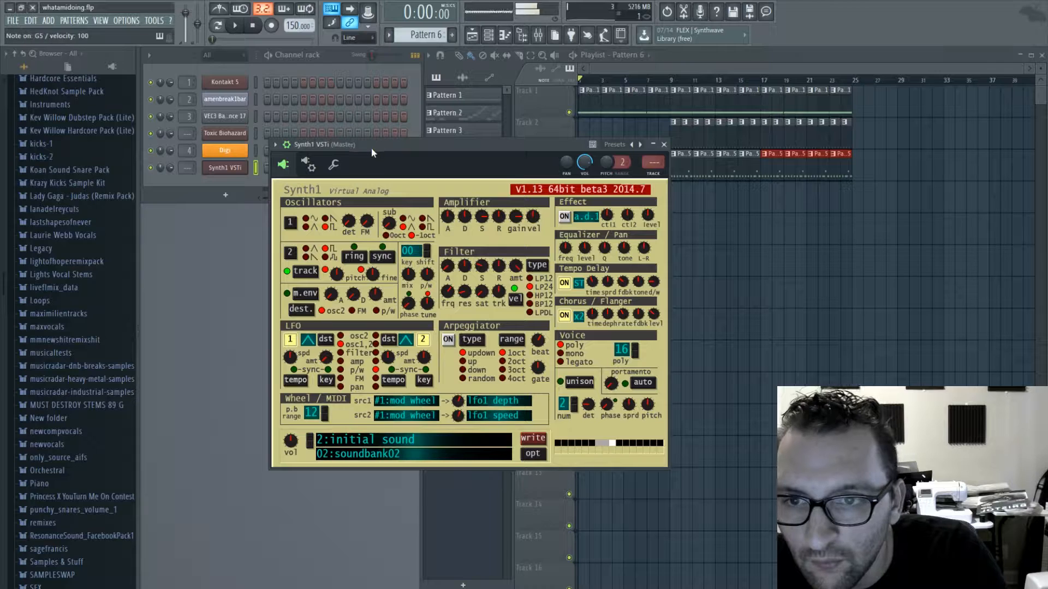
pyautogui.press('c')
# - Turn on Synth1's arpeggiator with type up and a 1oct range, and set its beat to 16
pyautogui.click(450, 345)
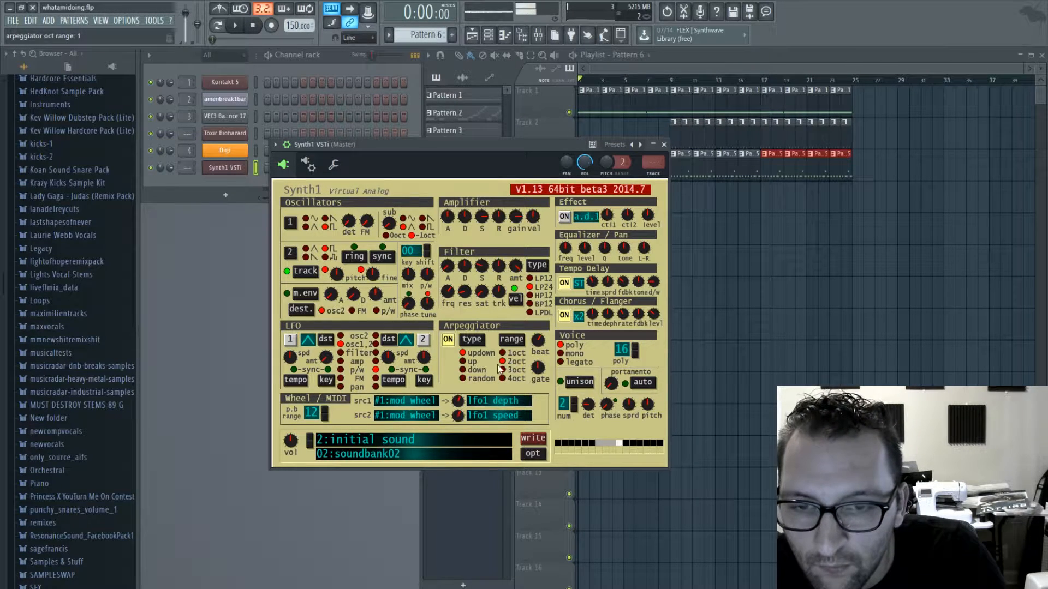
pyautogui.click(470, 364)
pyautogui.press('n')
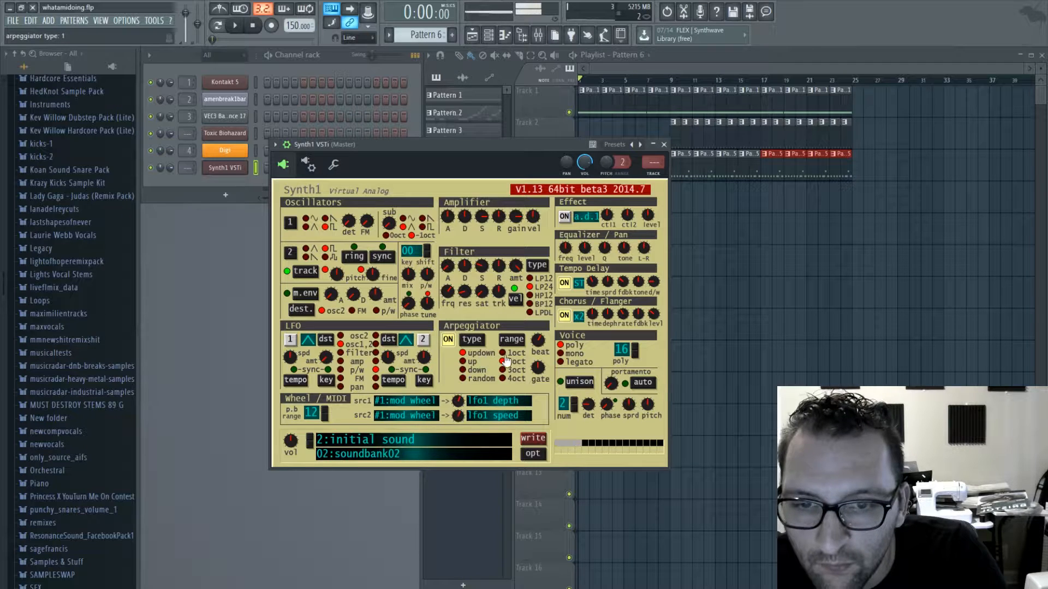
pyautogui.click(512, 354)
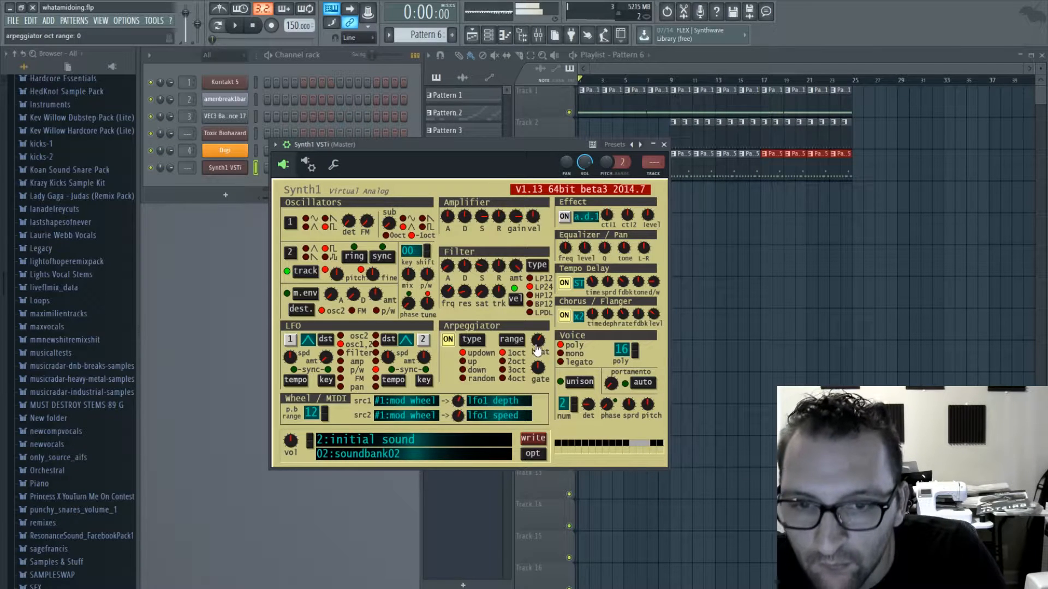
pyautogui.moveTo(555, 321); pyautogui.dragTo(554, 316)
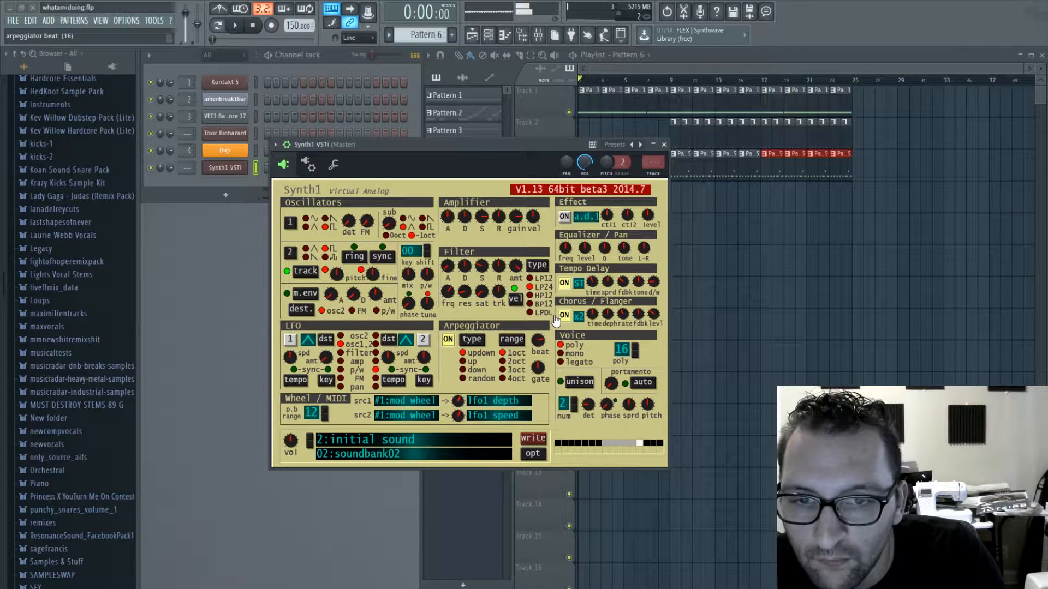
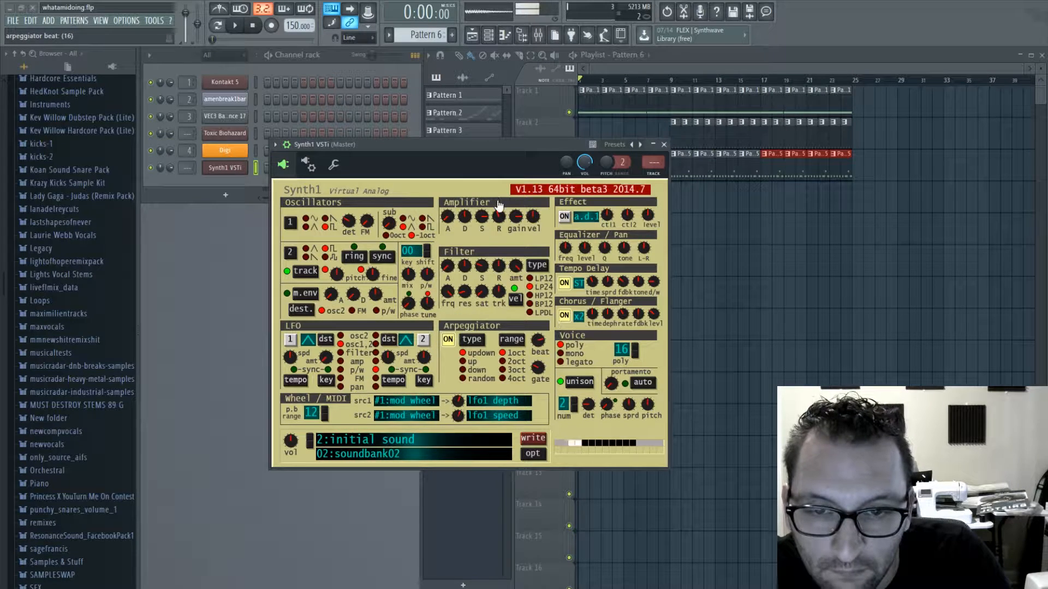
# - Set Synth1's tempo delay to PP at 43% dry/wet, switch its chorus to x4 and adjust the chorus level, and close the instrument
pyautogui.click(576, 286)
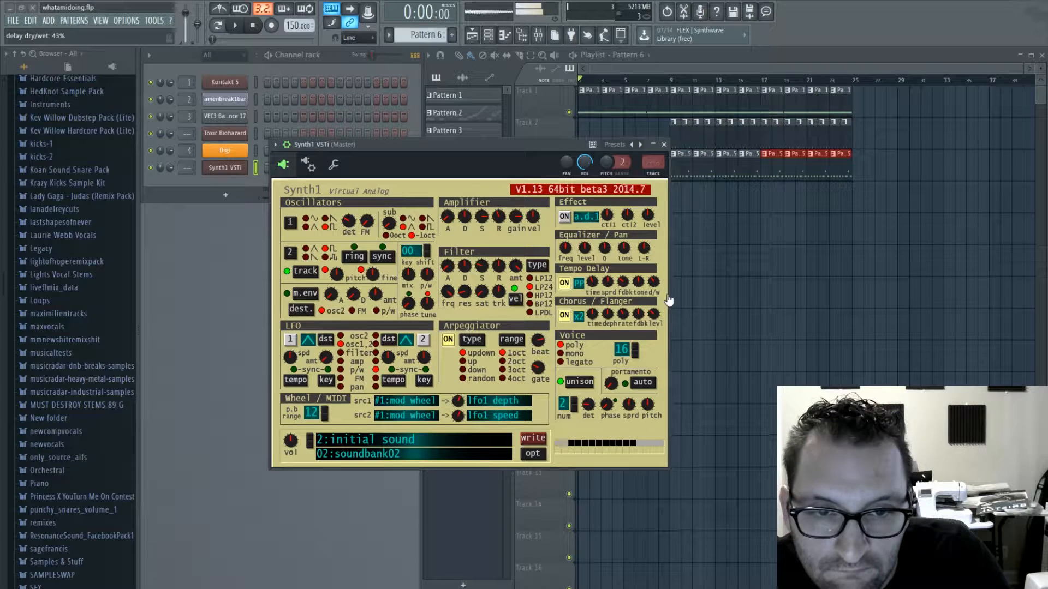
pyautogui.click(580, 318)
pyautogui.moveTo(654, 316); pyautogui.dragTo(688, 306)
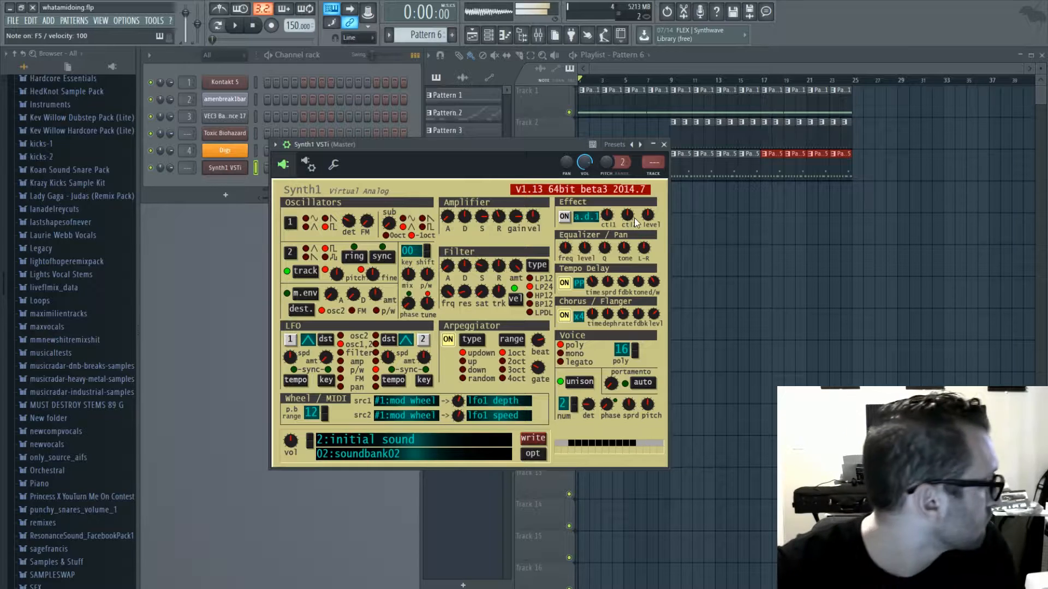
pyautogui.click(664, 144)
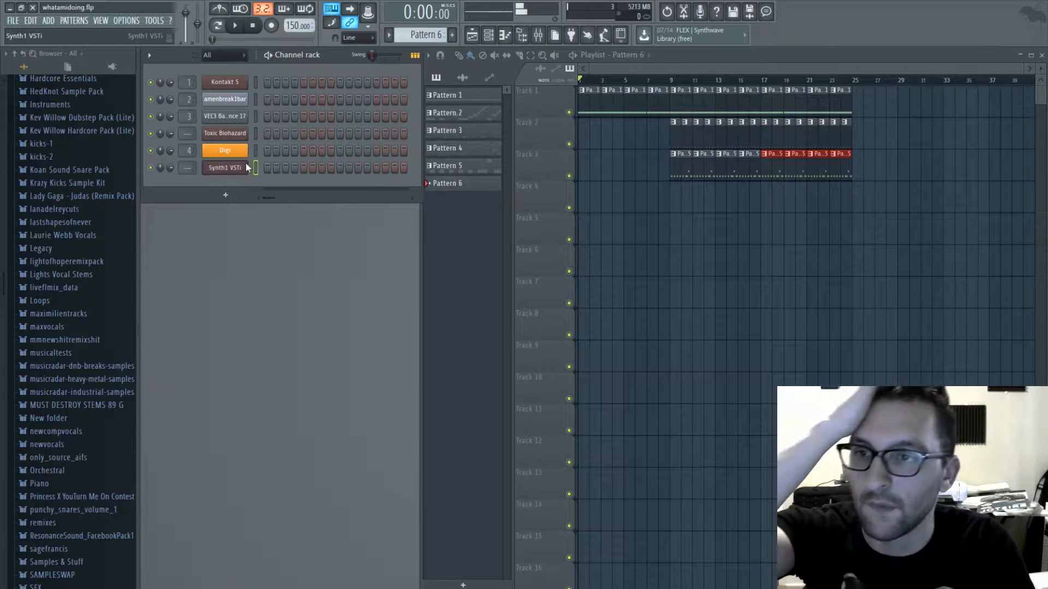
# - Draw a one-bar chord of D5, A5 and D6 for Synth1 in bar 1 of Pattern 6 and play it back
pyautogui.press('F7')
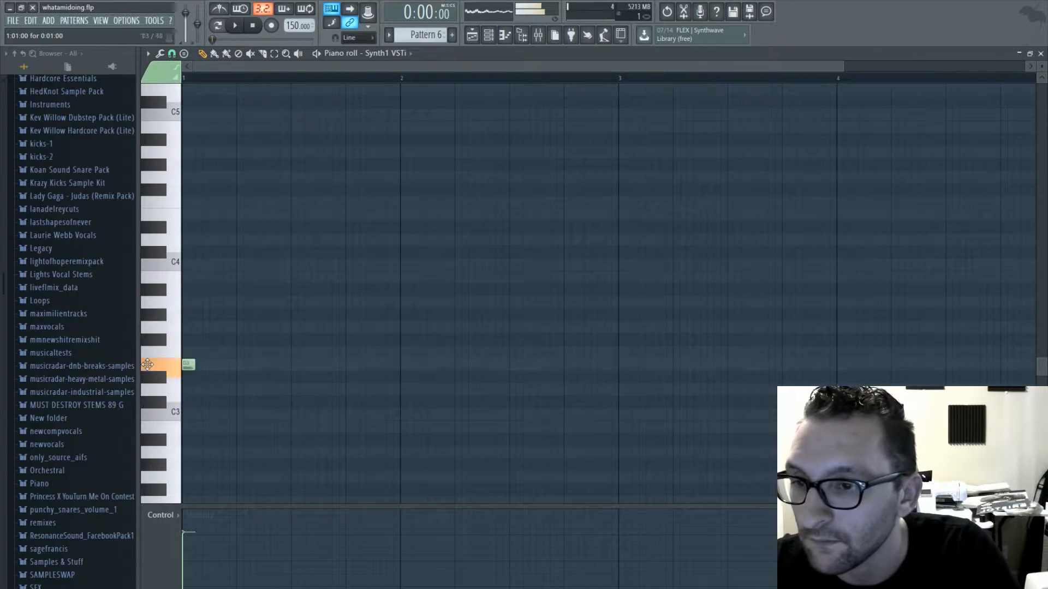
pyautogui.scroll(7, 173, 238)
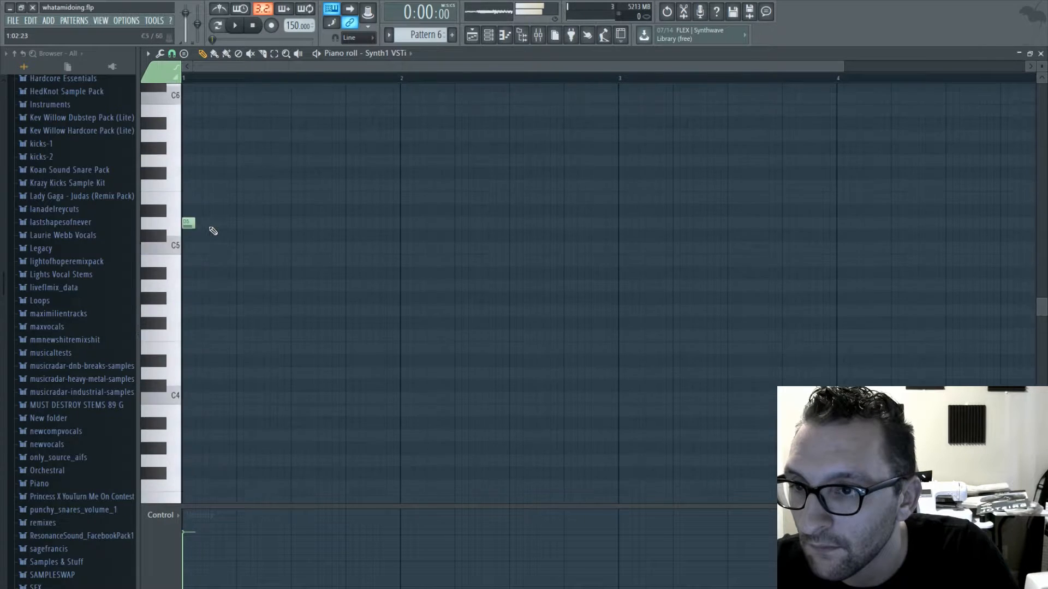
pyautogui.moveTo(192, 356); pyautogui.dragTo(387, 361)
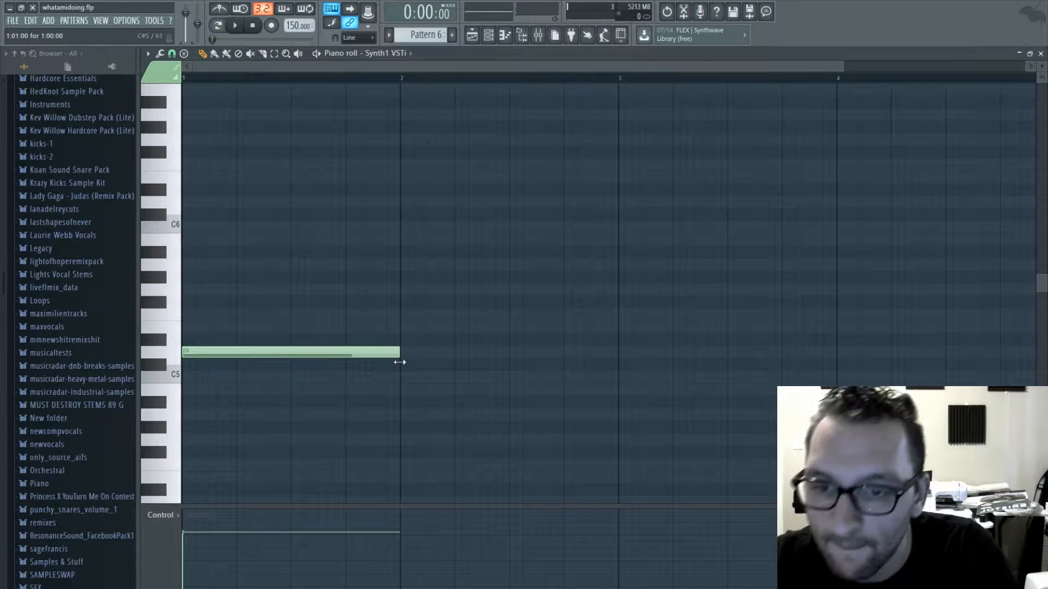
pyautogui.click(186, 264)
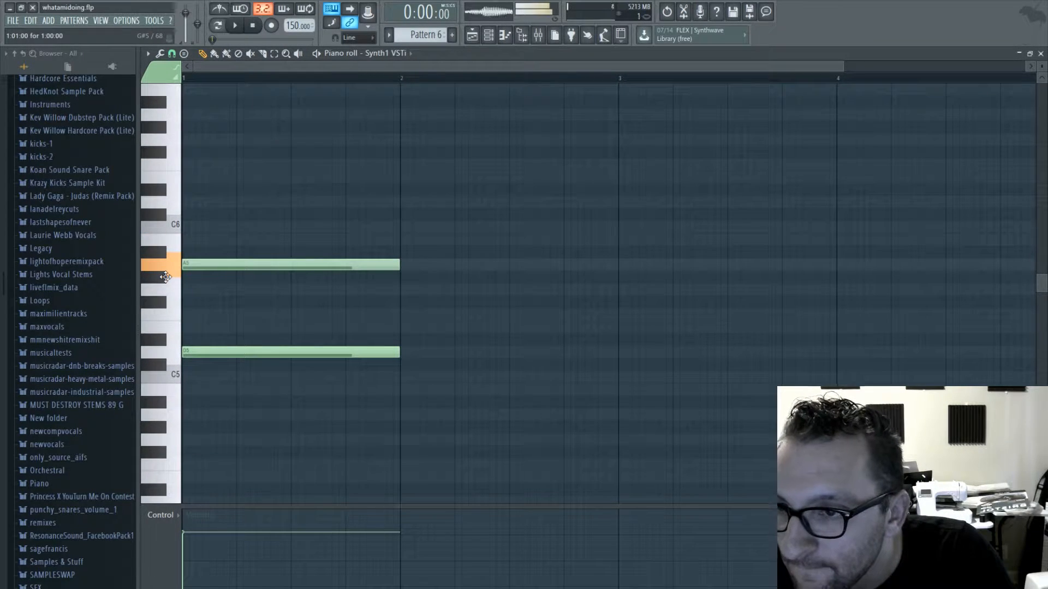
pyautogui.click(186, 202)
pyautogui.press('space')
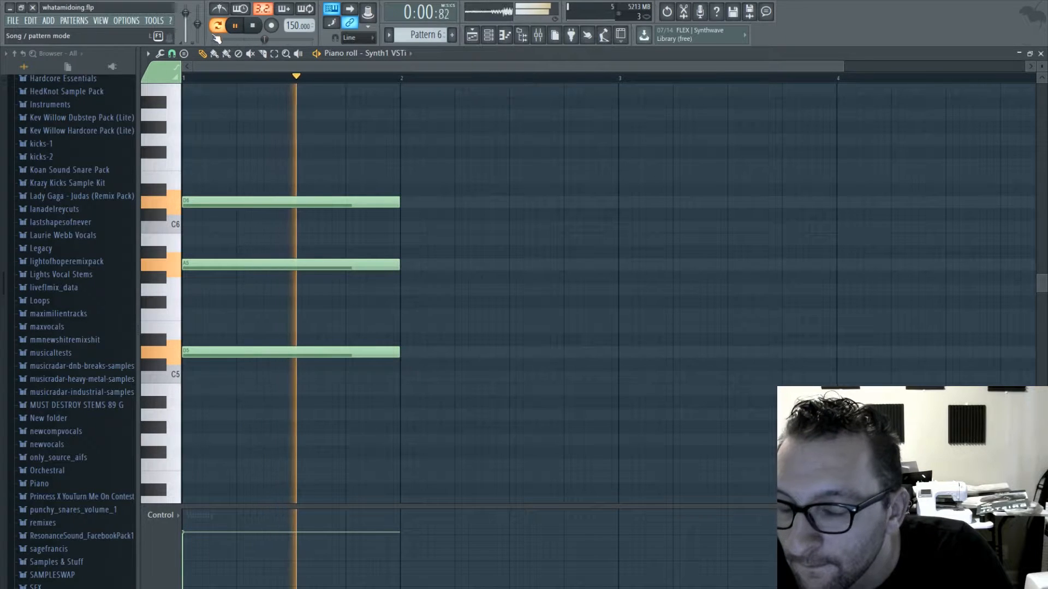
pyautogui.press('space')
# - Lower the middle note of the bar 1 chord to F5 and listen to the result
pyautogui.moveTo(252, 263); pyautogui.dragTo(240, 315)
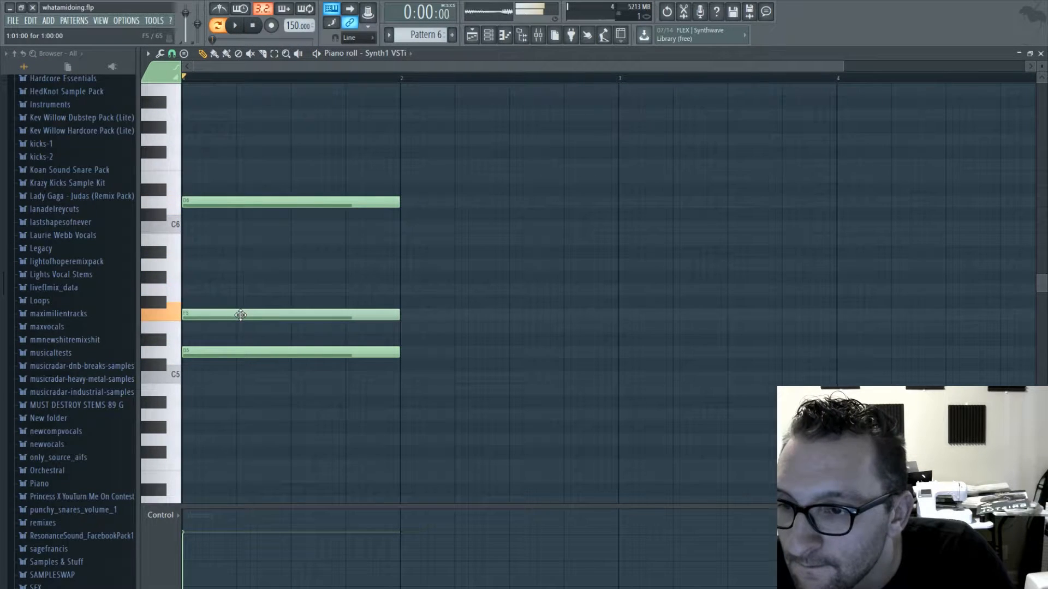
pyautogui.press('space')
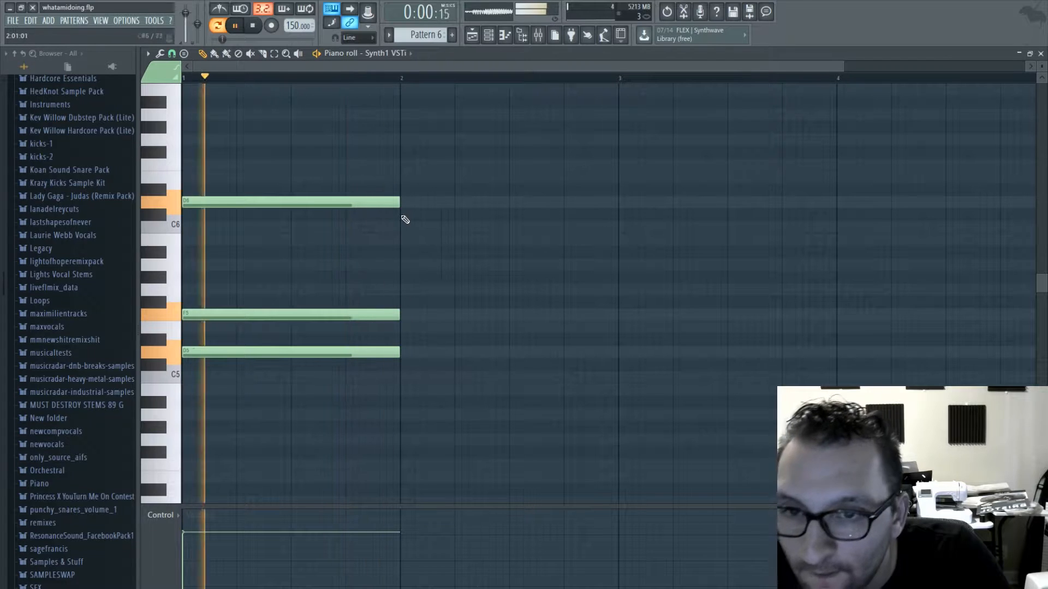
pyautogui.press('space')
# - Add a second one-bar chord of A5, F5 and D5 in bar 2 and play it with the first chord
pyautogui.moveTo(405, 219); pyautogui.dragTo(402, 267)
pyautogui.click(405, 314)
pyautogui.press('space')
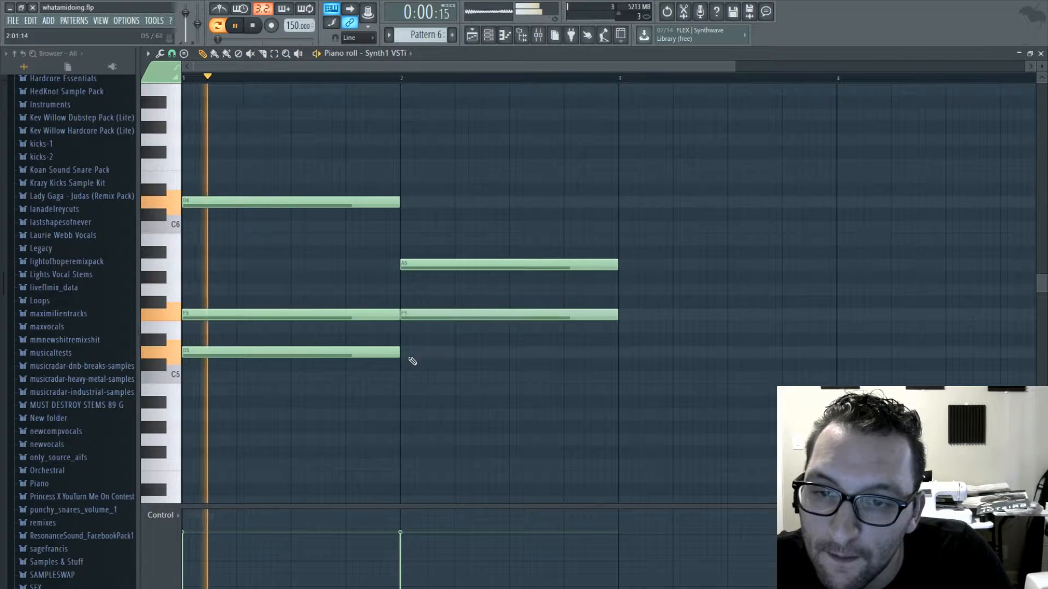
pyautogui.click(401, 351)
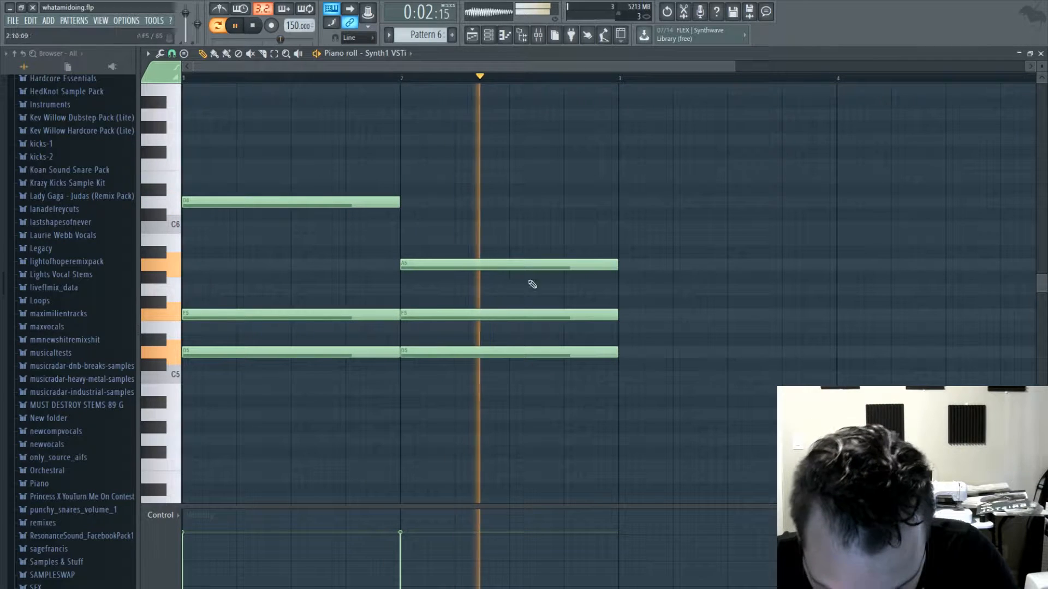
# - Split the top voice of bar 2 into a half-bar A5 followed by a half-bar A#5, listening while adjusting
pyautogui.moveTo(618, 265); pyautogui.dragTo(563, 265)
pyautogui.click(567, 252)
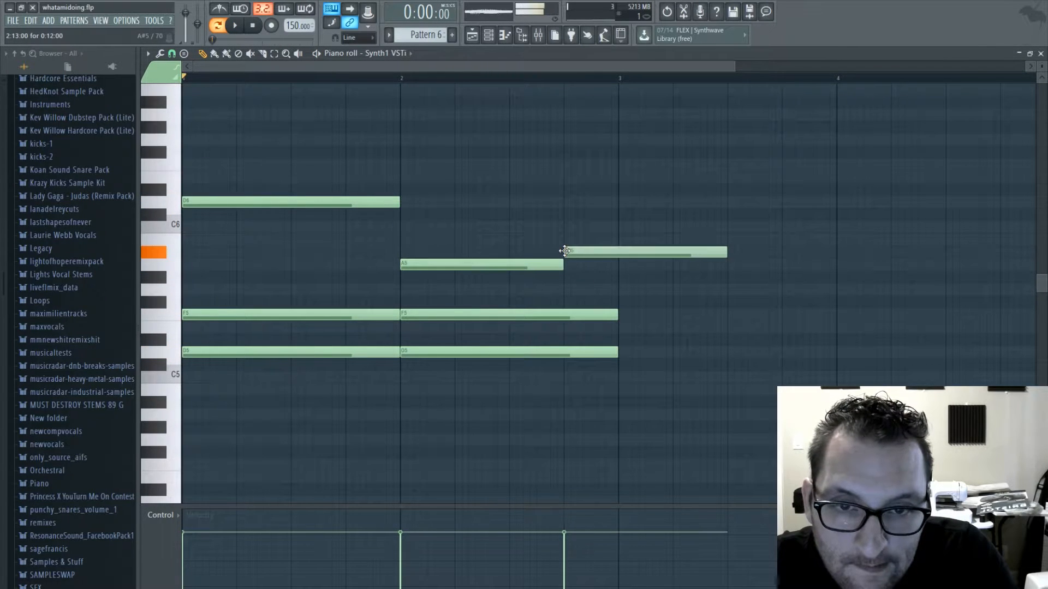
pyautogui.press('space')
pyautogui.moveTo(729, 253); pyautogui.dragTo(635, 253)
pyautogui.rightClick(670, 254)
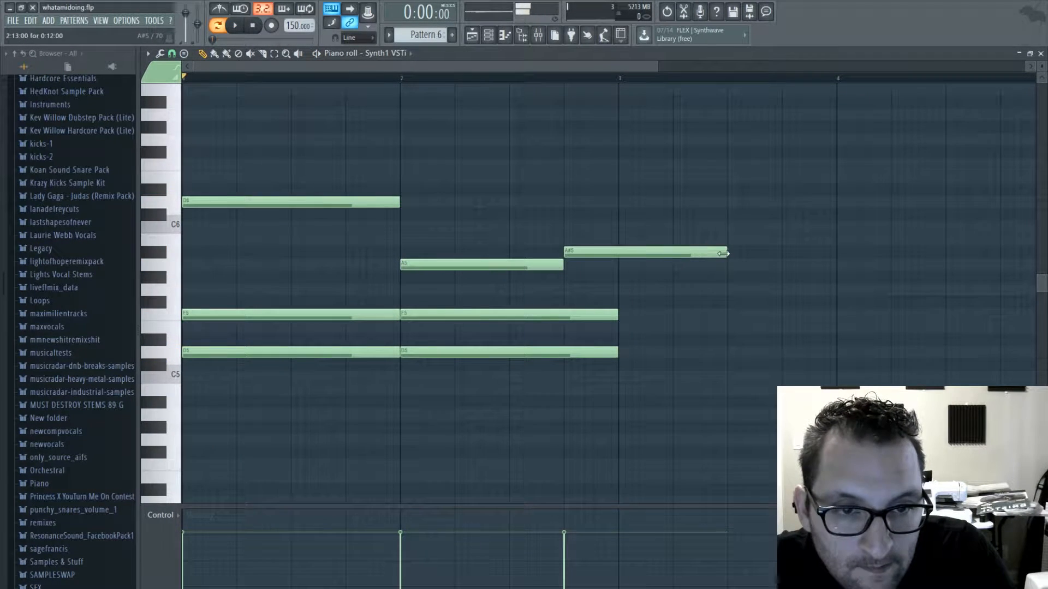
pyautogui.moveTo(723, 253); pyautogui.dragTo(618, 253)
pyautogui.press('space')
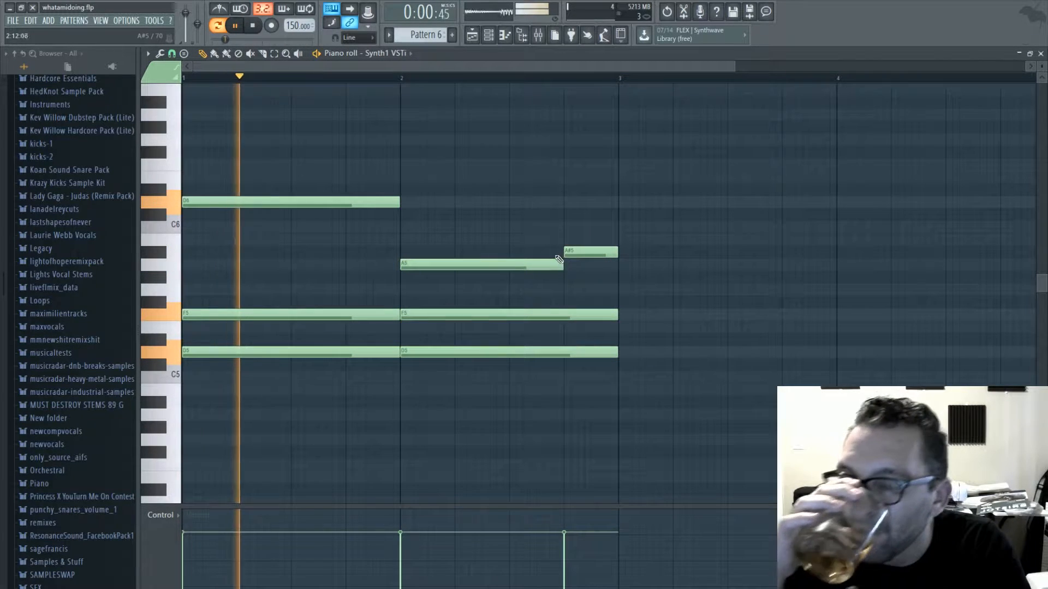
pyautogui.moveTo(561, 265); pyautogui.dragTo(583, 254)
pyautogui.press('space')
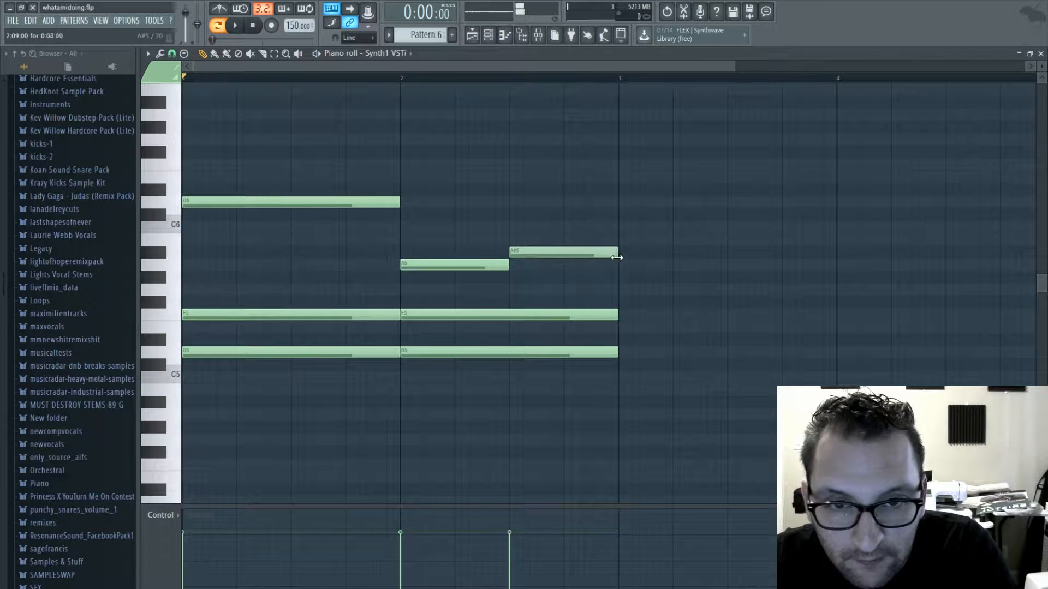
# - Continue the top voice with a full-bar C6 in bar 3, then half-bar A5 and D6 notes in bar 4
pyautogui.click(624, 227)
pyautogui.moveTo(726, 229); pyautogui.dragTo(836, 230)
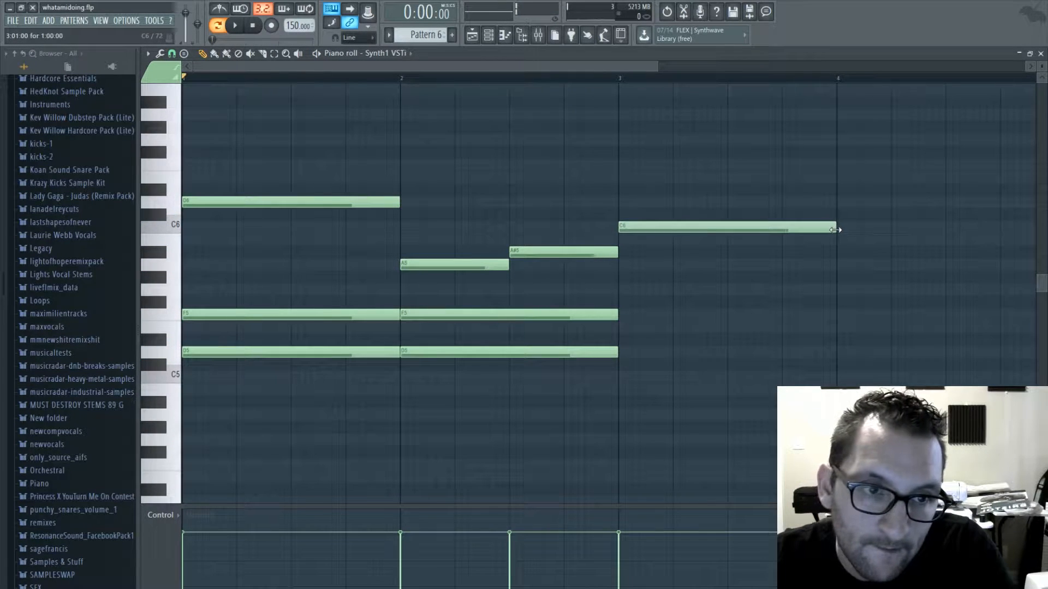
pyautogui.click(838, 265)
pyautogui.hscroll(5, 710, 104)
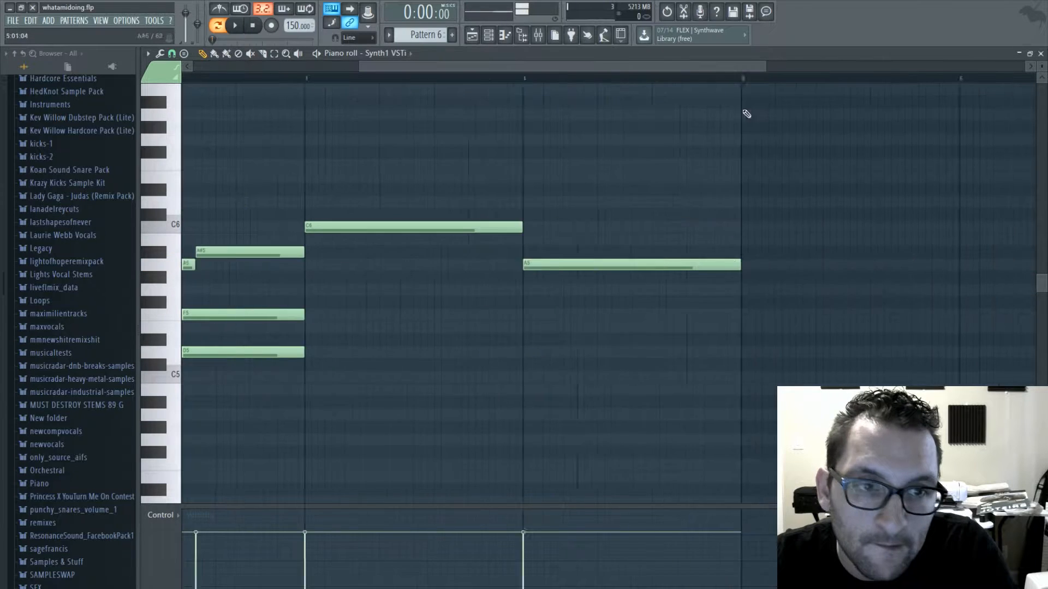
pyautogui.moveTo(705, 268); pyautogui.dragTo(601, 271)
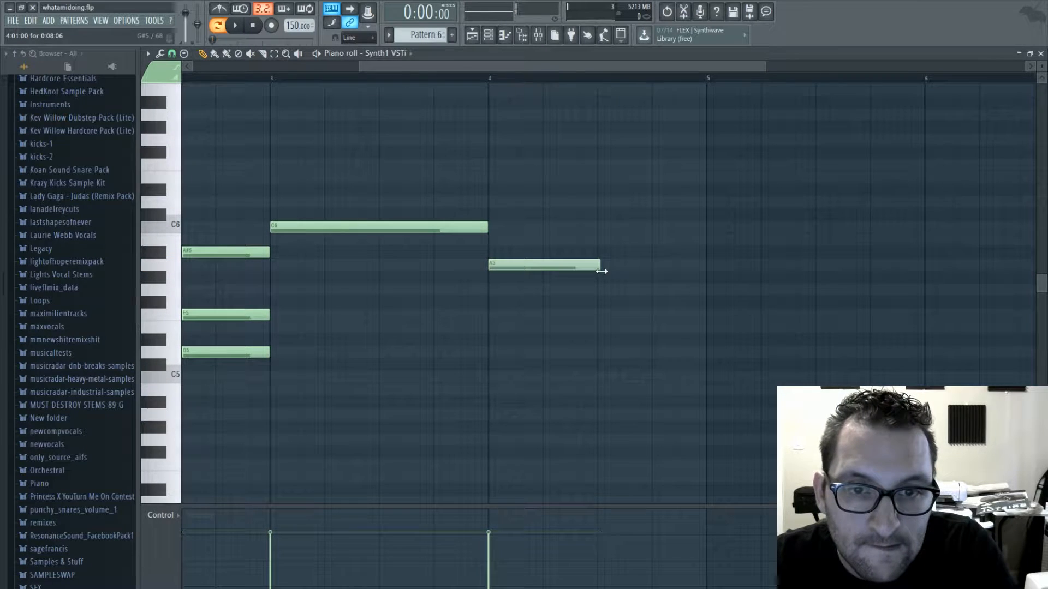
pyautogui.click(598, 200)
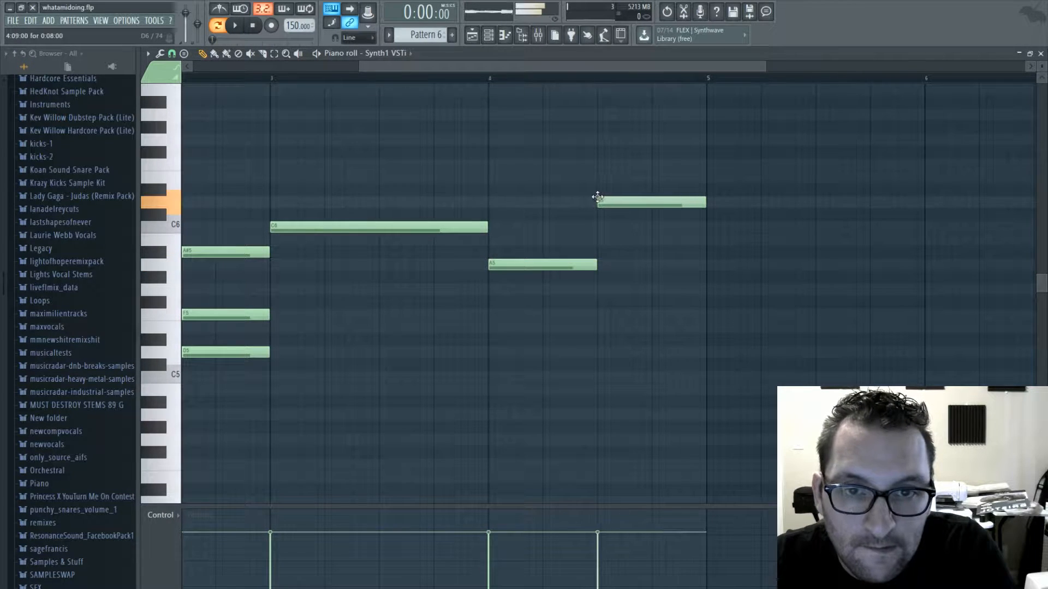
# - Fill in the lower voices with F5 across bars 3 and 4, C5 in bar 3 and D5 in bar 4, and play the pattern
pyautogui.click(281, 315)
pyautogui.moveTo(542, 302); pyautogui.dragTo(493, 325)
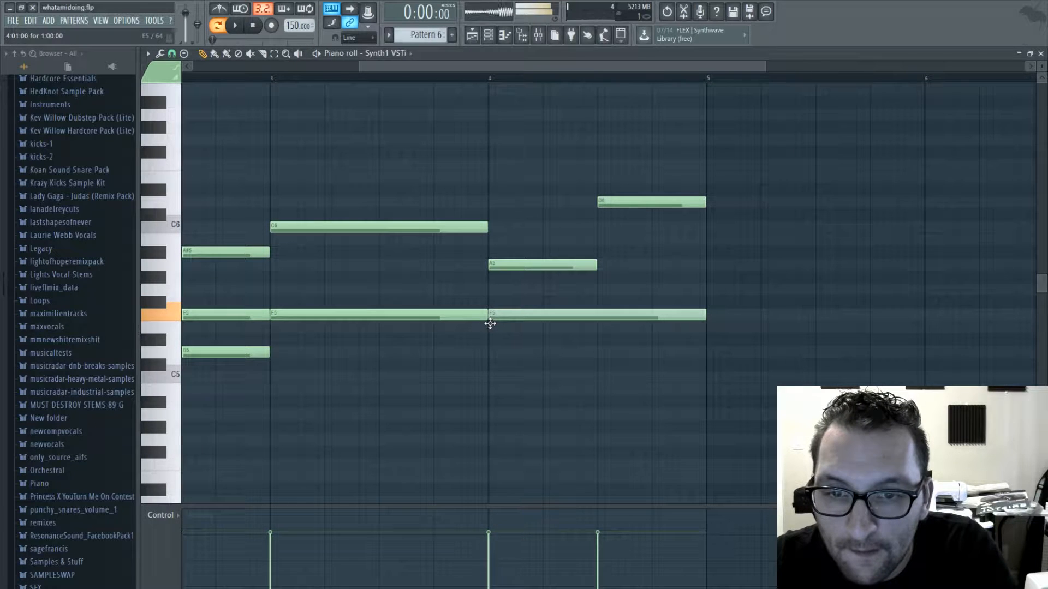
pyautogui.click(498, 354)
pyautogui.moveTo(314, 379); pyautogui.dragTo(285, 380)
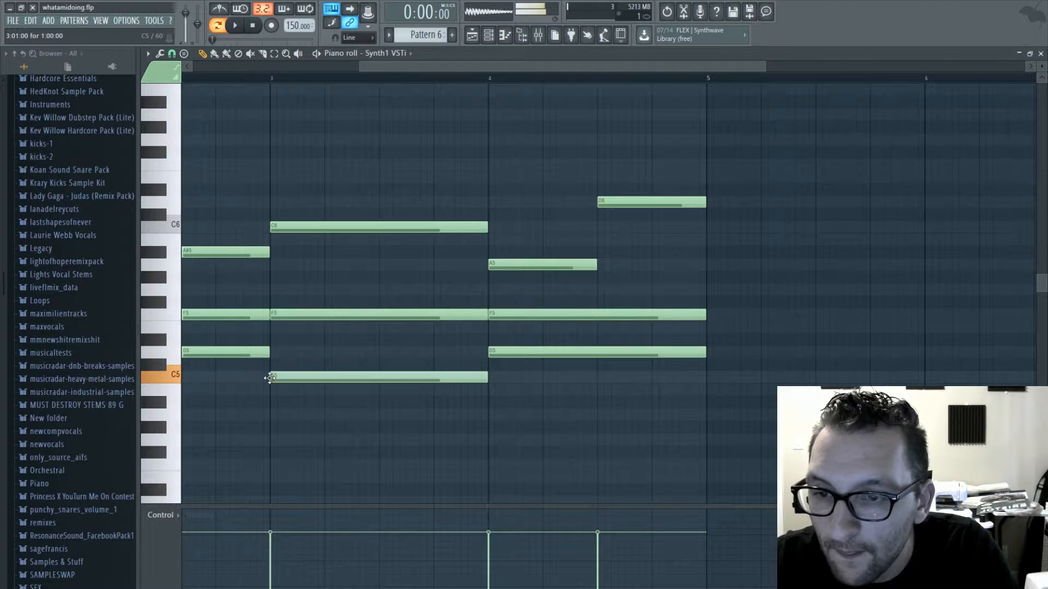
pyautogui.press('space')
# - Rework the second half of bar 4 with E6 on top and C5 replacing D5 below, play it back, and close the piano roll
pyautogui.moveTo(531, 67); pyautogui.dragTo(358, 69)
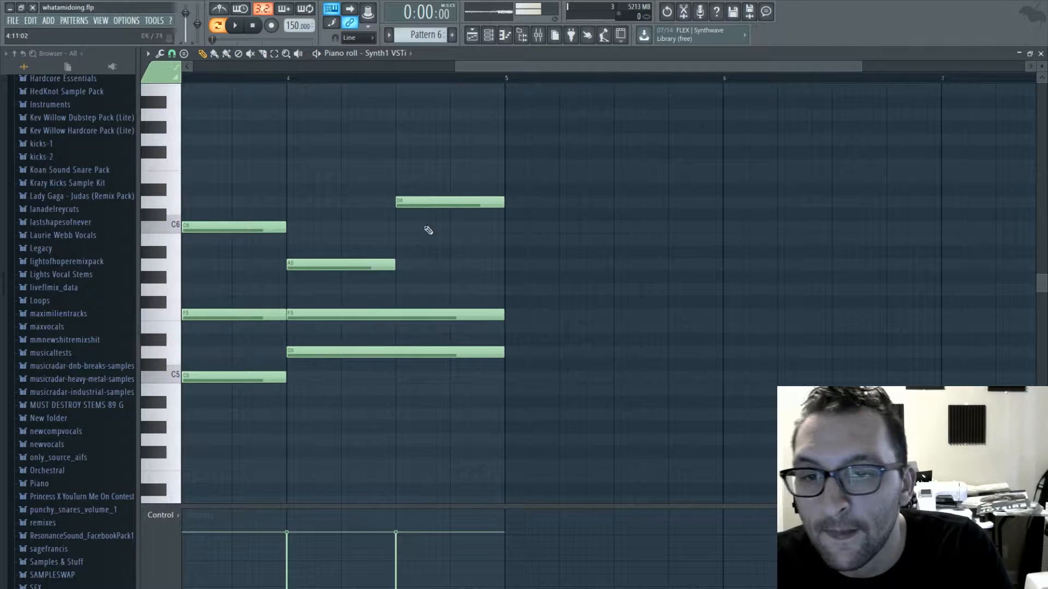
pyautogui.moveTo(431, 203); pyautogui.dragTo(431, 175)
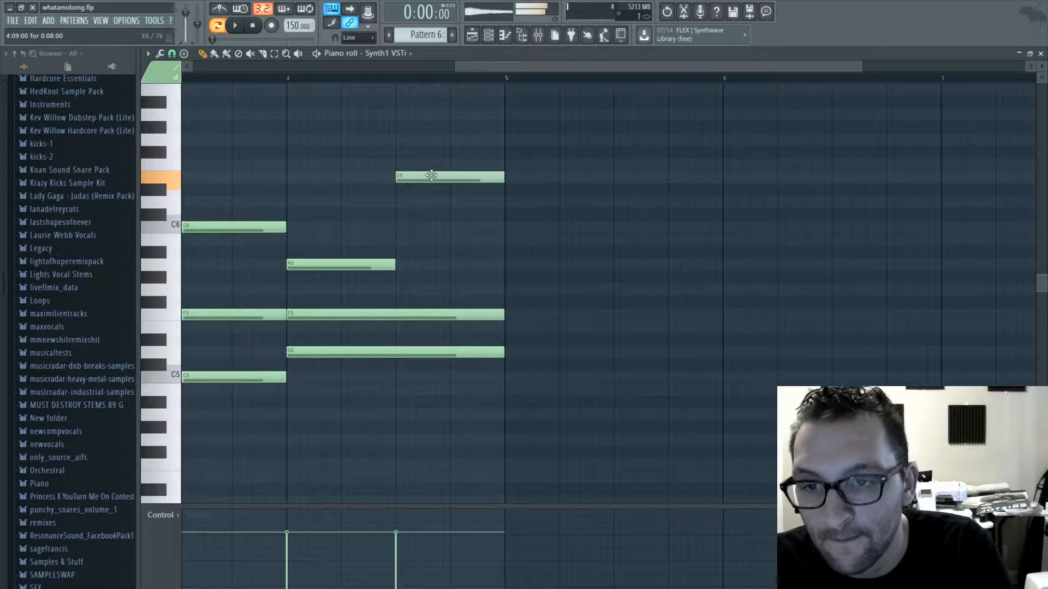
pyautogui.press('space')
pyautogui.moveTo(501, 355); pyautogui.dragTo(397, 356)
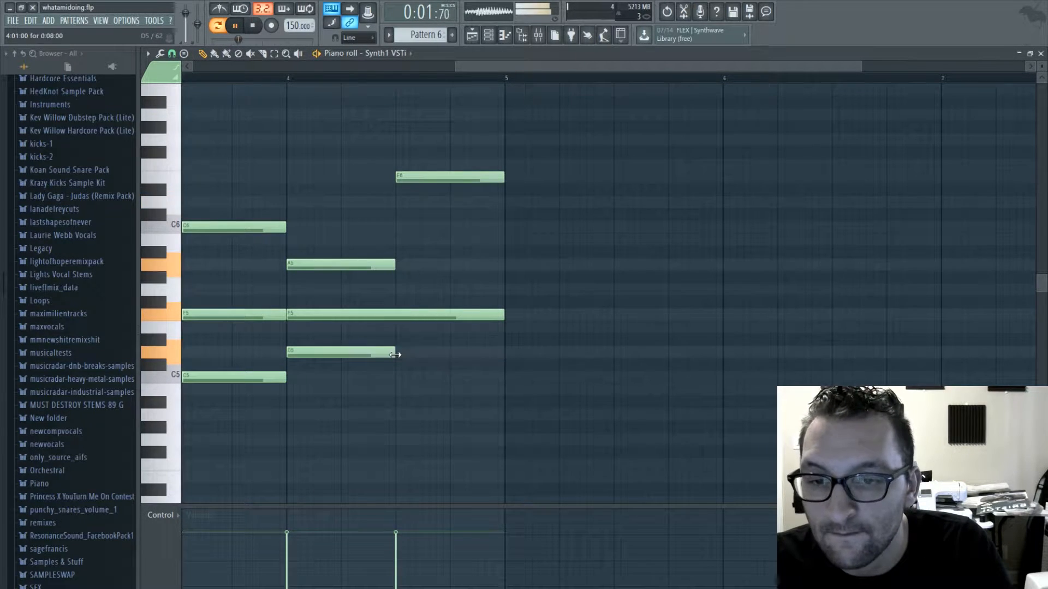
pyautogui.press('space')
pyautogui.press('space')
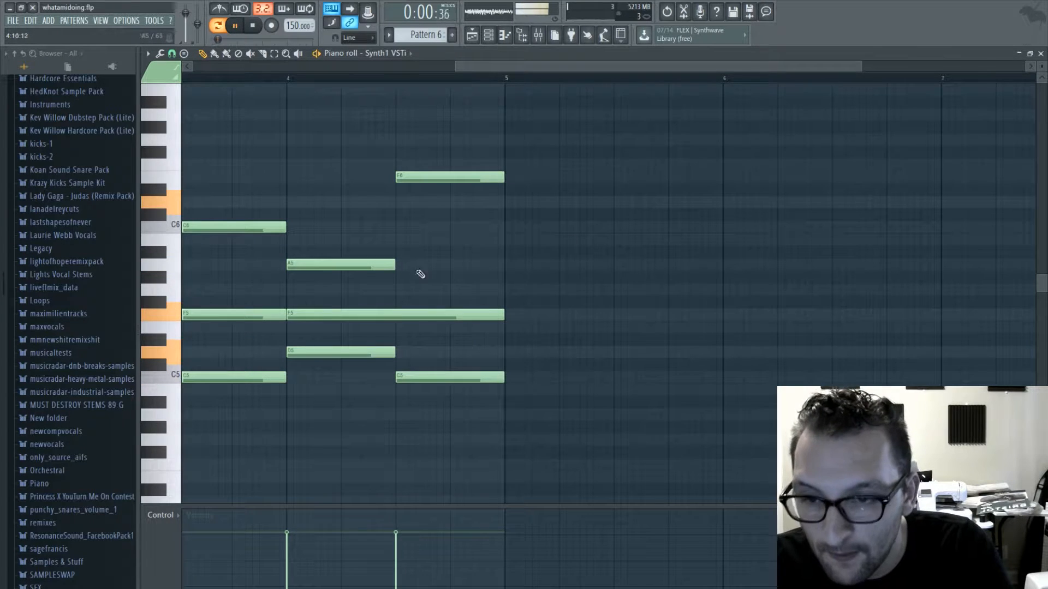
pyautogui.moveTo(493, 66); pyautogui.dragTo(379, 89)
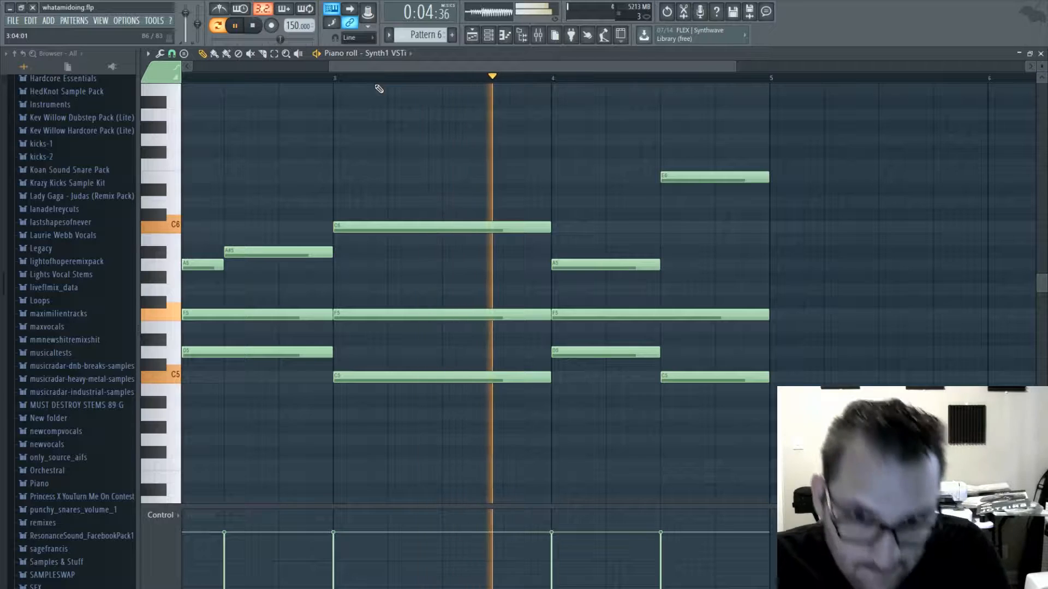
pyautogui.click(1041, 53)
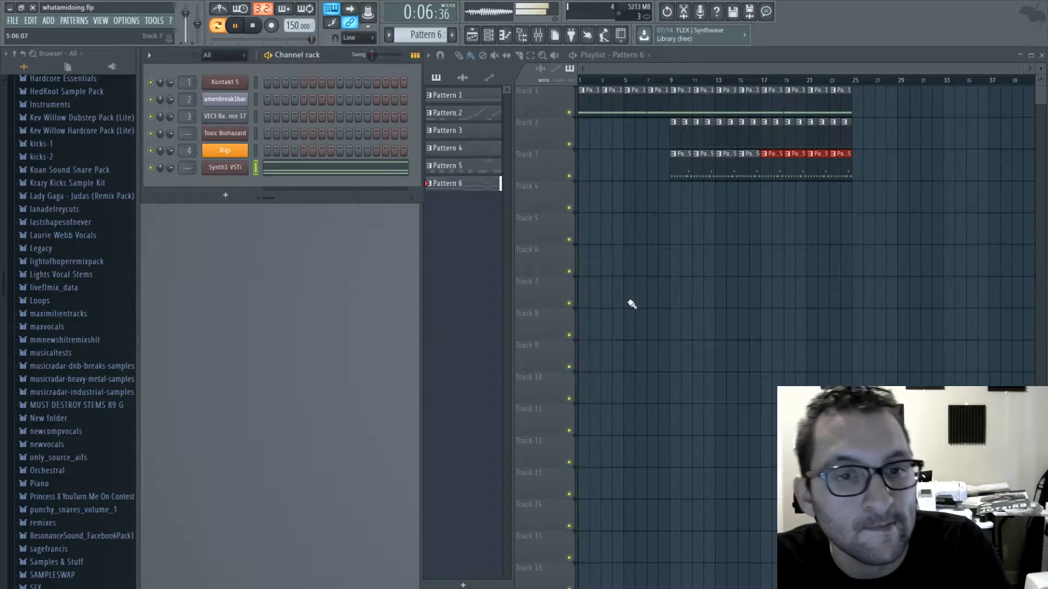
# - Reopen Synth1's notes, lower the C5 in the second half of bar 4 to A4, and play the ending
pyautogui.click(375, 169)
pyautogui.moveTo(483, 66); pyautogui.dragTo(824, 90)
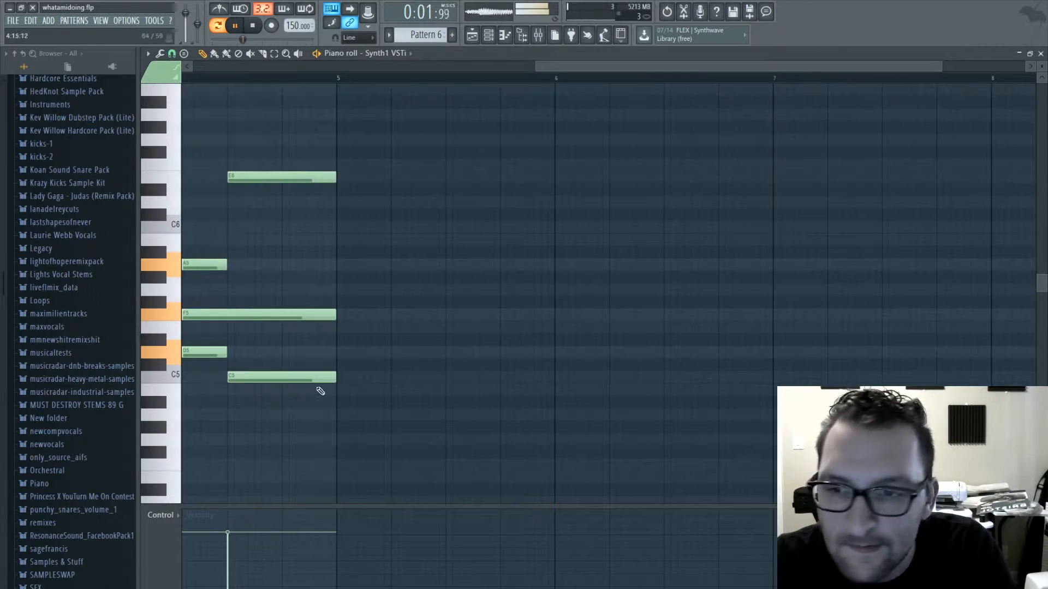
pyautogui.press('space')
pyautogui.click(284, 377)
pyautogui.moveTo(285, 377); pyautogui.dragTo(285, 414)
pyautogui.press('space')
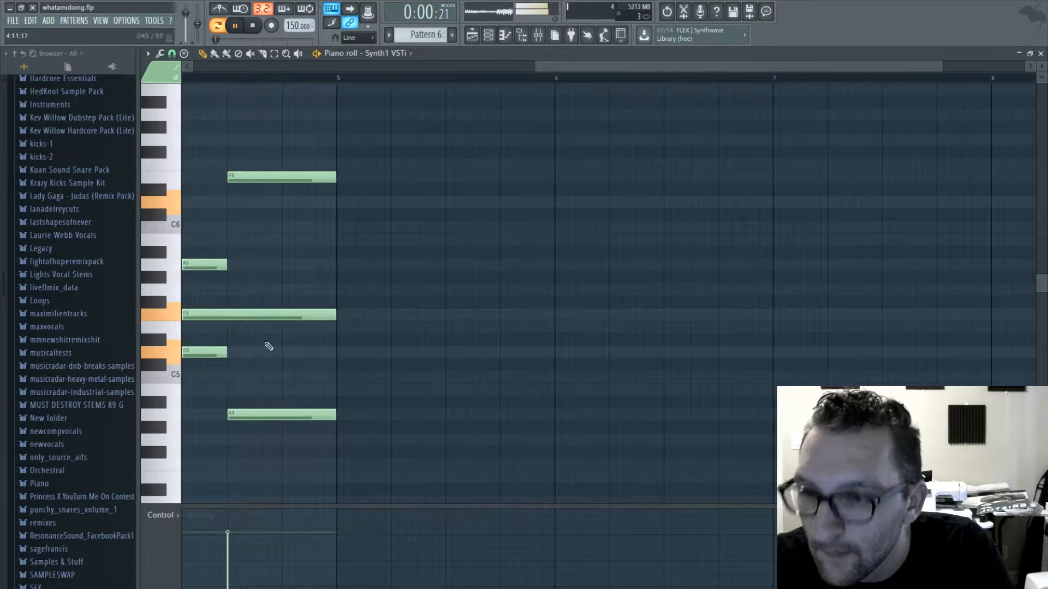
pyautogui.moveTo(701, 67); pyautogui.dragTo(615, 71)
pyautogui.click(301, 80)
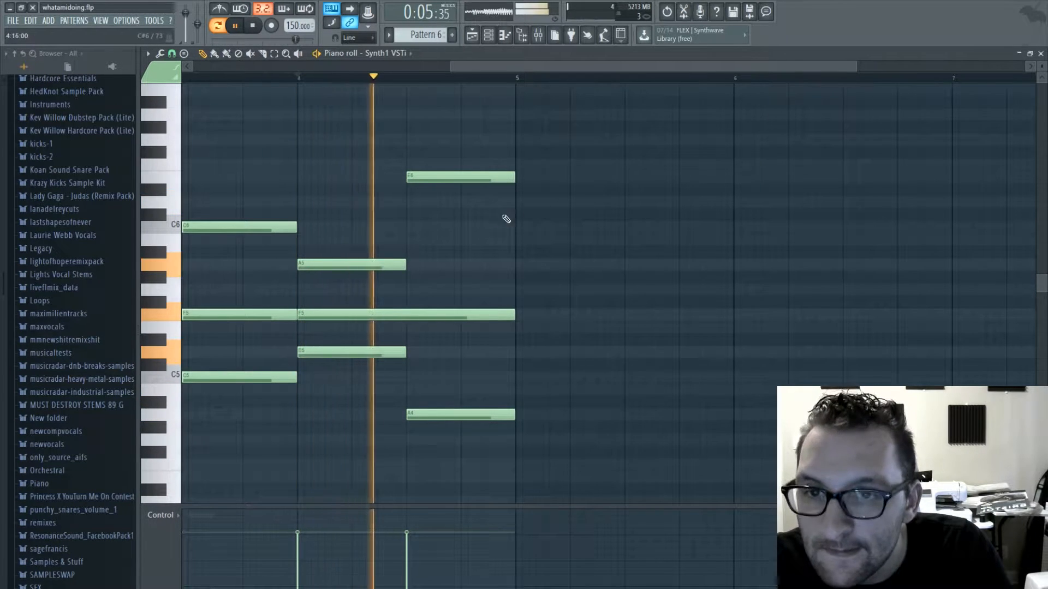
# - Return to the playlist, switch to song mode, and place two consecutive Pattern 6 clips on Track 4 starting at bar 17
pyautogui.click(1040, 54)
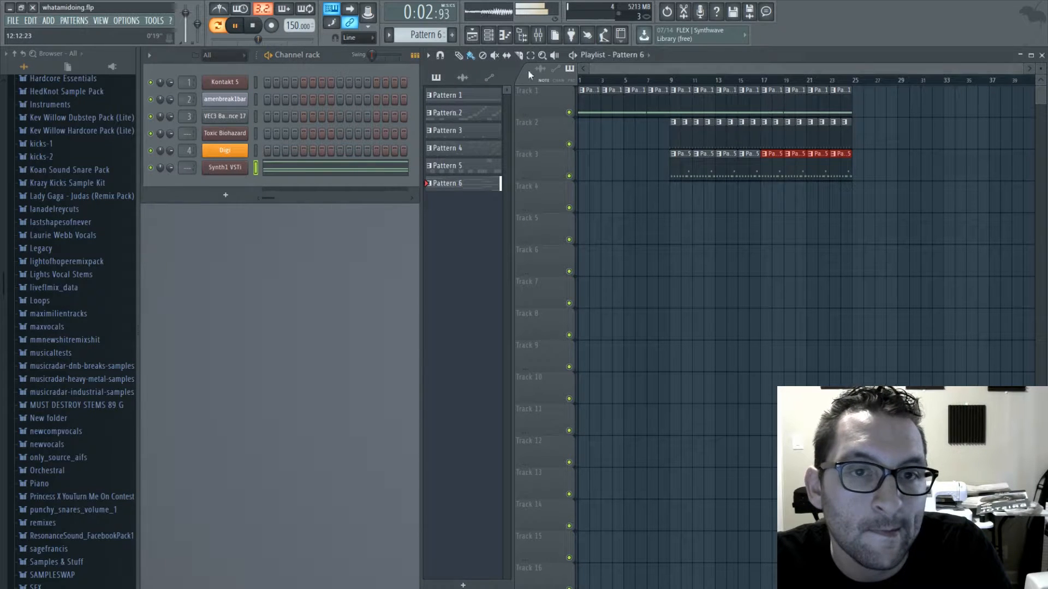
pyautogui.click(218, 26)
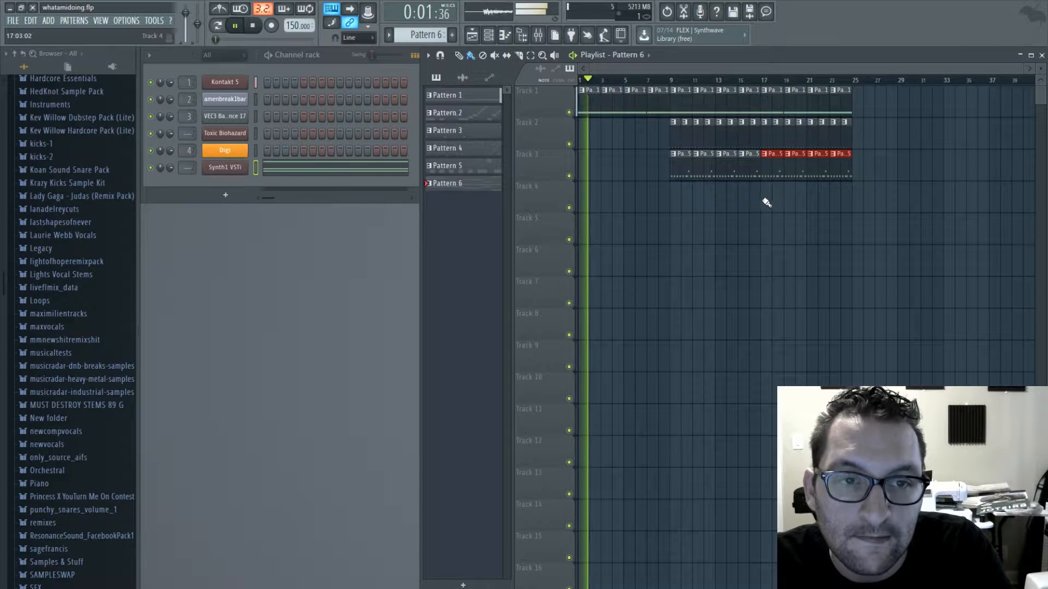
pyautogui.moveTo(764, 199); pyautogui.dragTo(813, 200)
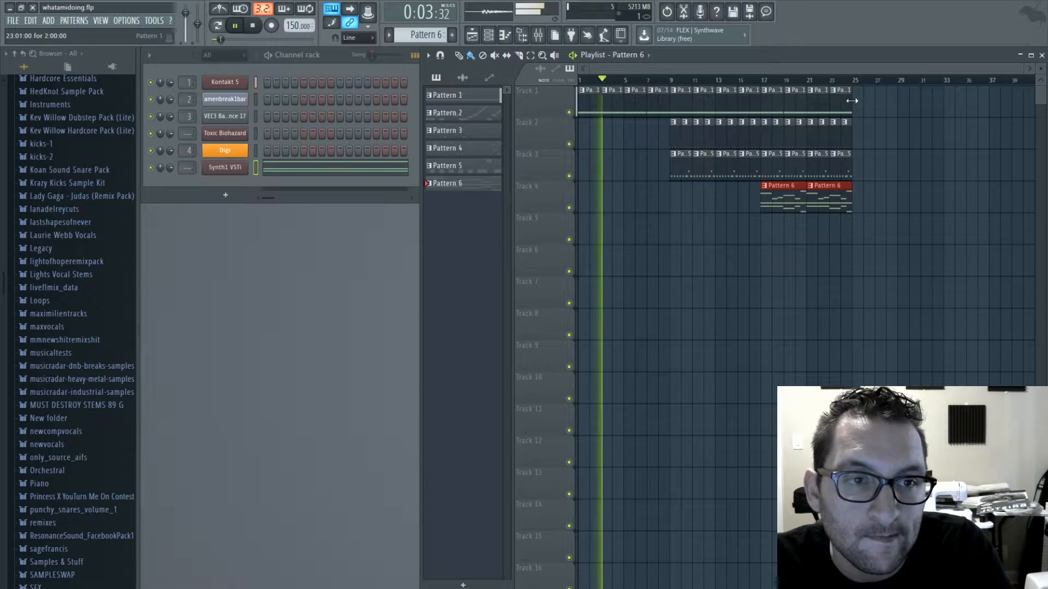
# - Extend the repeating pattern clips on Tracks 1, 2 and 3 through bar 32, removing the excess Pattern 5 clip
pyautogui.click(850, 104)
pyautogui.moveTo(859, 106); pyautogui.dragTo(935, 111)
pyautogui.click(847, 136)
pyautogui.moveTo(858, 139); pyautogui.dragTo(937, 142)
pyautogui.click(846, 167)
pyautogui.moveTo(861, 168); pyautogui.dragTo(948, 170)
pyautogui.rightClick(953, 172)
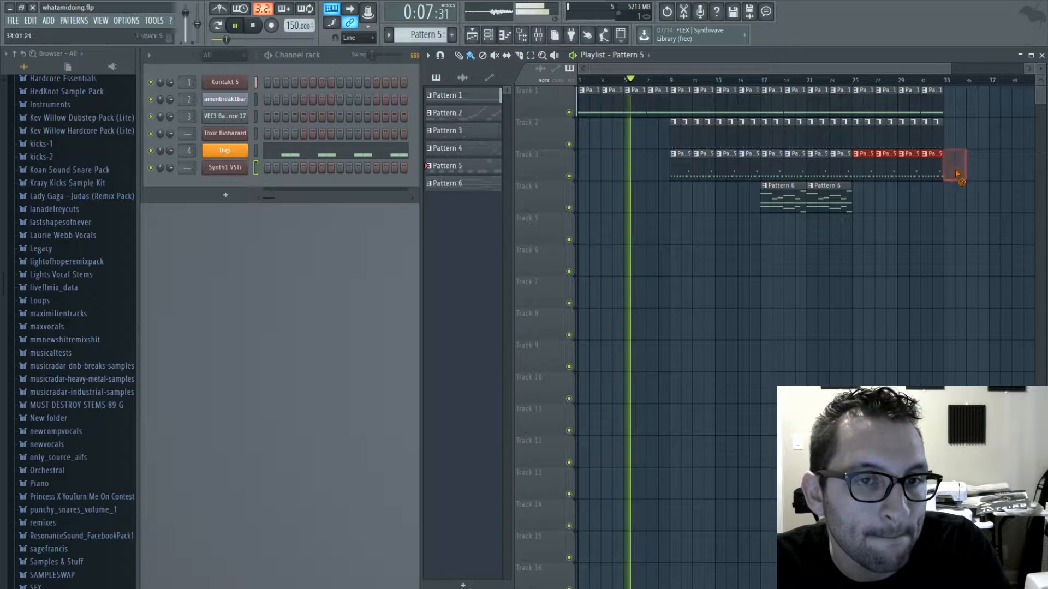
# - Add two more Pattern 6 clips on Track 4 at bars 25 and 29, play the extended section, and stop playback
pyautogui.click(847, 200)
pyautogui.moveTo(861, 201); pyautogui.dragTo(900, 205)
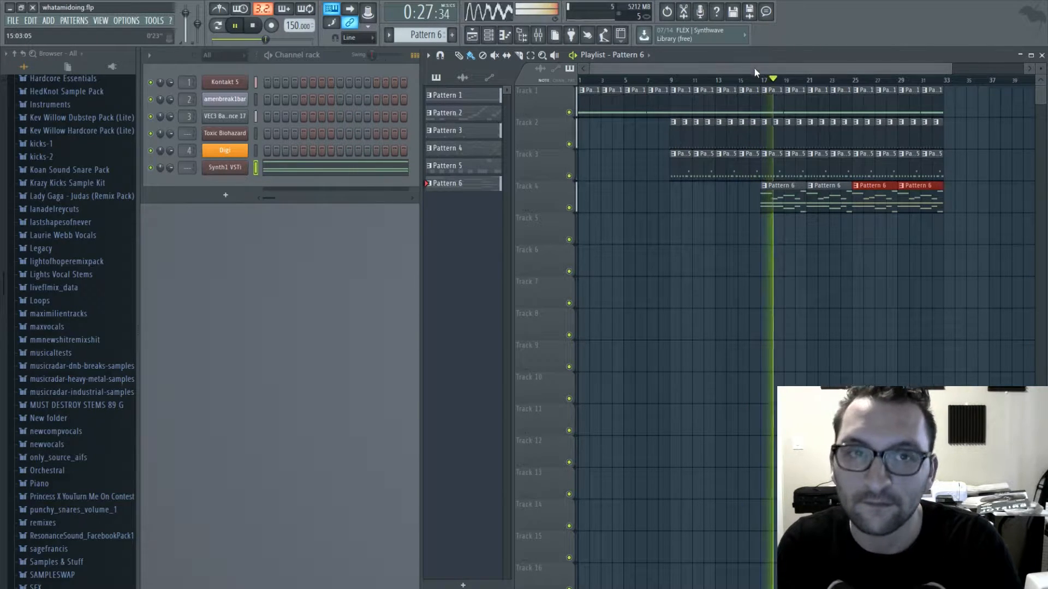
pyautogui.moveTo(754, 68); pyautogui.dragTo(869, 58)
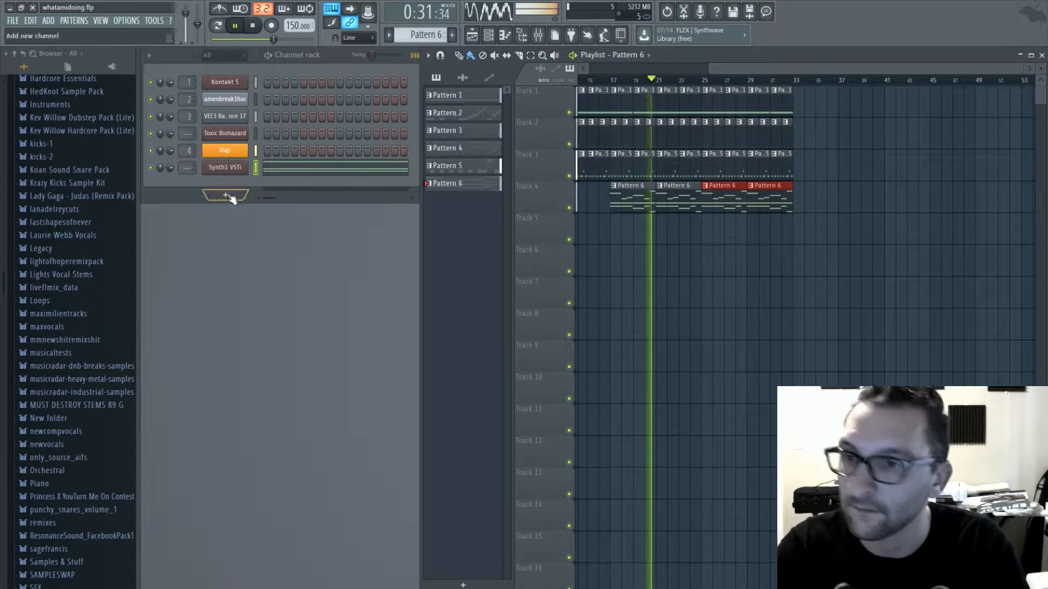
pyautogui.press('space')
# - Route Synth1 to mixer insert 5, add Fruity parametric EQ 2, and cut its low frequencies with band 1 while the pattern plays
pyautogui.doubleClick(186, 167)
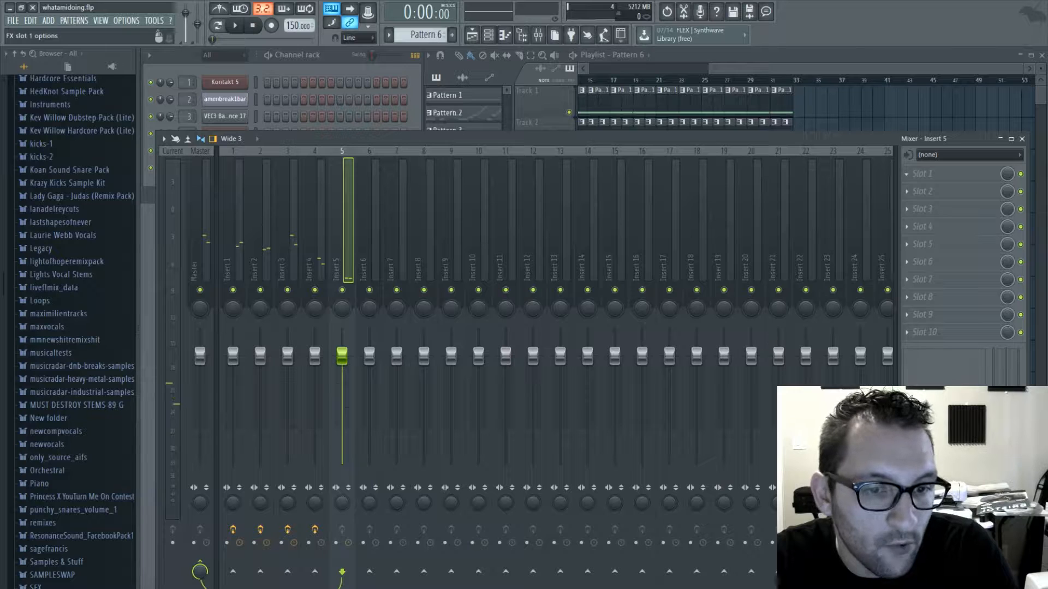
pyautogui.click(380, 231)
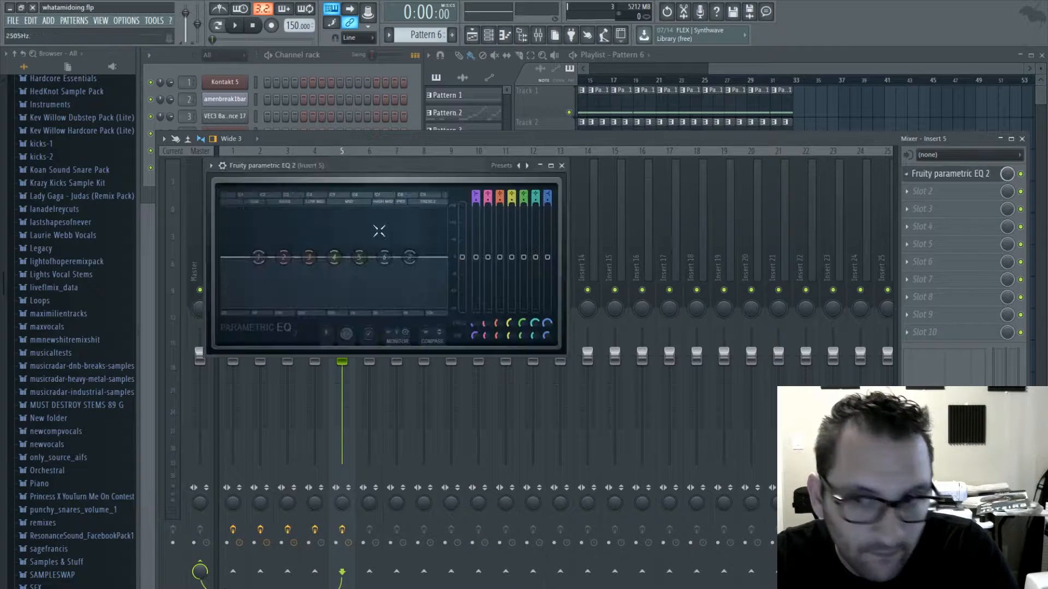
pyautogui.click(218, 27)
pyautogui.press('space')
pyautogui.moveTo(259, 257); pyautogui.dragTo(293, 306)
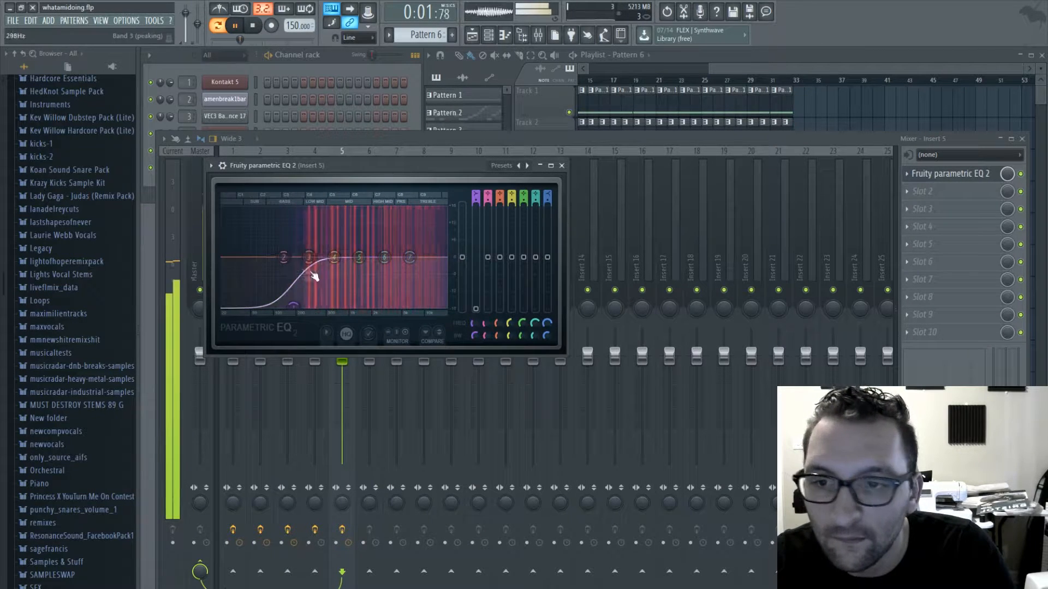
pyautogui.click(562, 166)
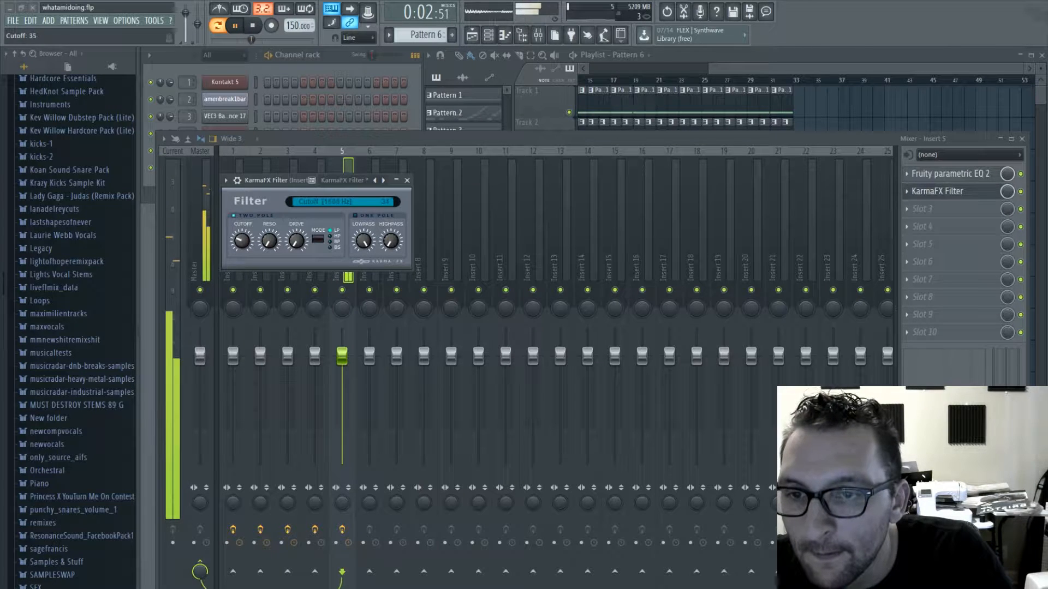
# - Lower the KarmaFX Filter cutoff on insert 5 to 70 Hz and create an automation clip for it across bars 17 to 32
pyautogui.moveTo(242, 241); pyautogui.dragTo(243, 294)
pyautogui.click(692, 55)
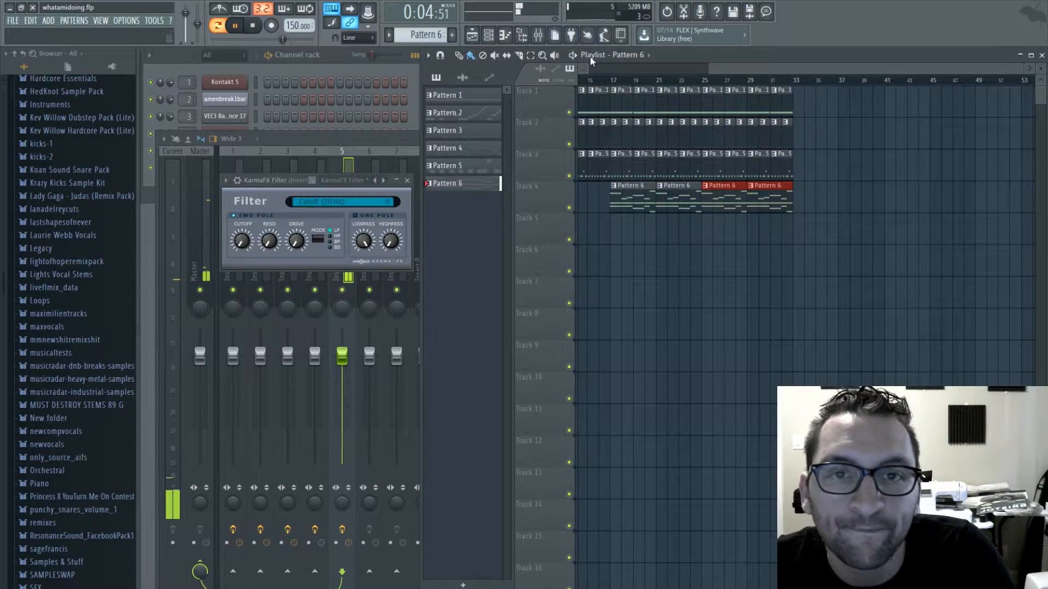
pyautogui.moveTo(609, 81); pyautogui.dragTo(792, 80)
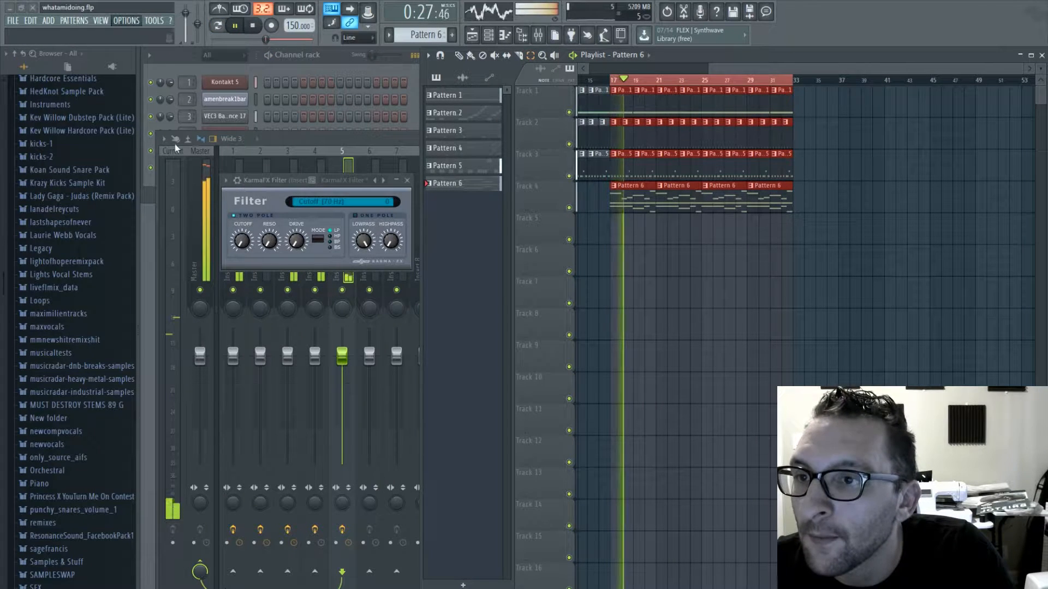
pyautogui.click(318, 219)
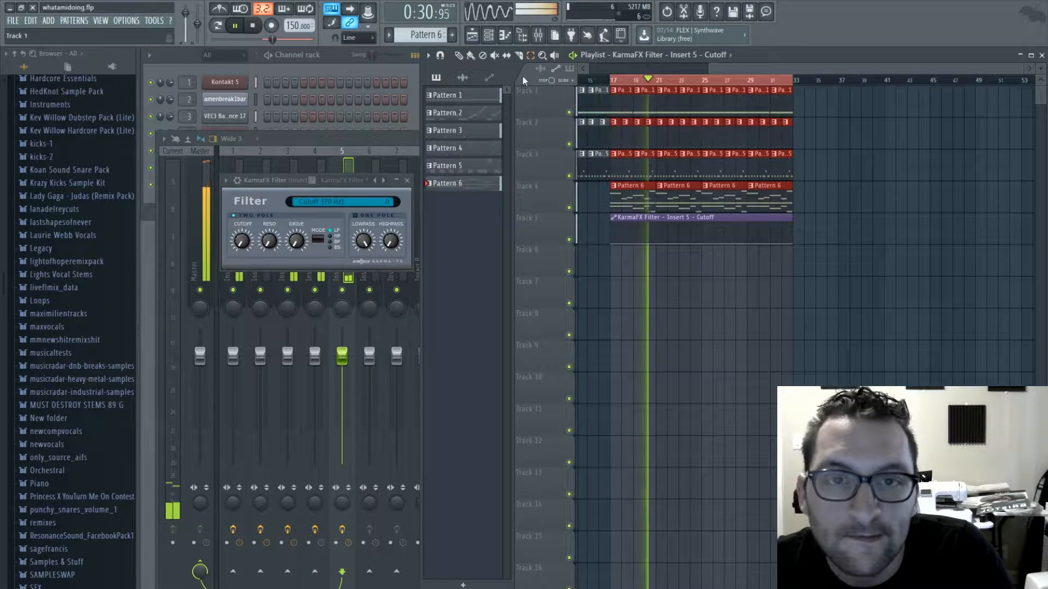
# - Raise the end point of the cutoff automation on Track 5 and bend its rise slightly downward, removing the stray clip on Track 6
pyautogui.click(470, 55)
pyautogui.click(794, 247)
pyautogui.rightClick(807, 249)
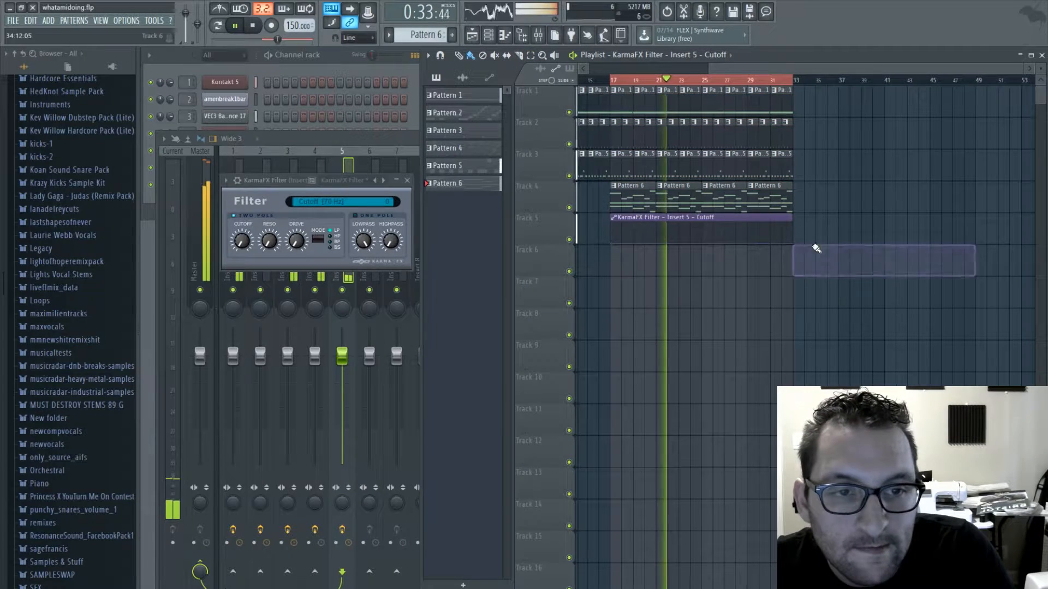
pyautogui.moveTo(791, 243); pyautogui.dragTo(792, 218)
pyautogui.moveTo(702, 233); pyautogui.dragTo(702, 239)
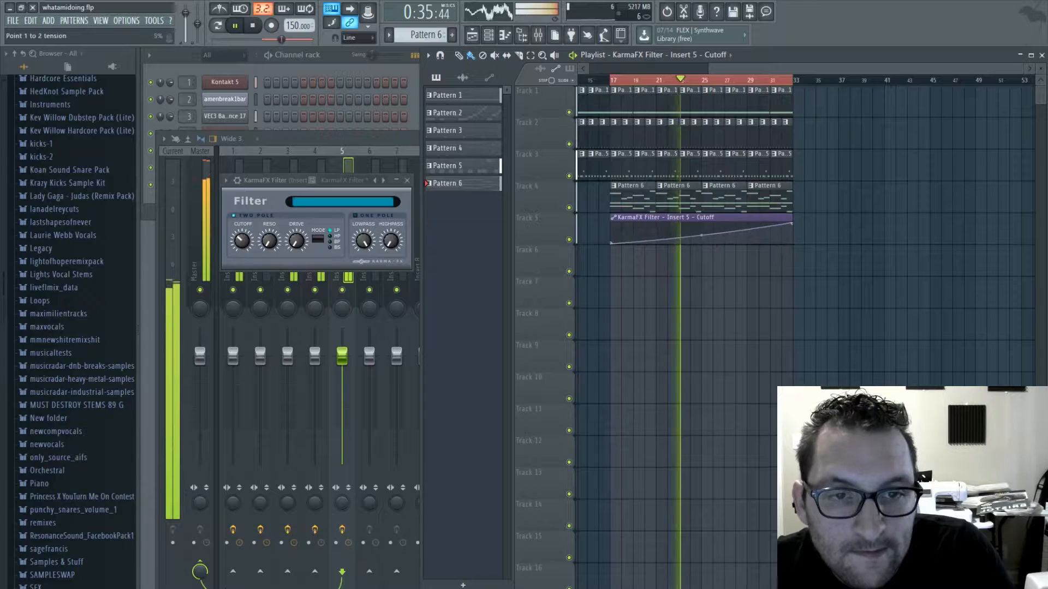
# - Play the section from bar 17, check the mixer levels and insert 4's effects, and close the mixer and filter windows
pyautogui.doubleClick(612, 81)
pyautogui.click(345, 143)
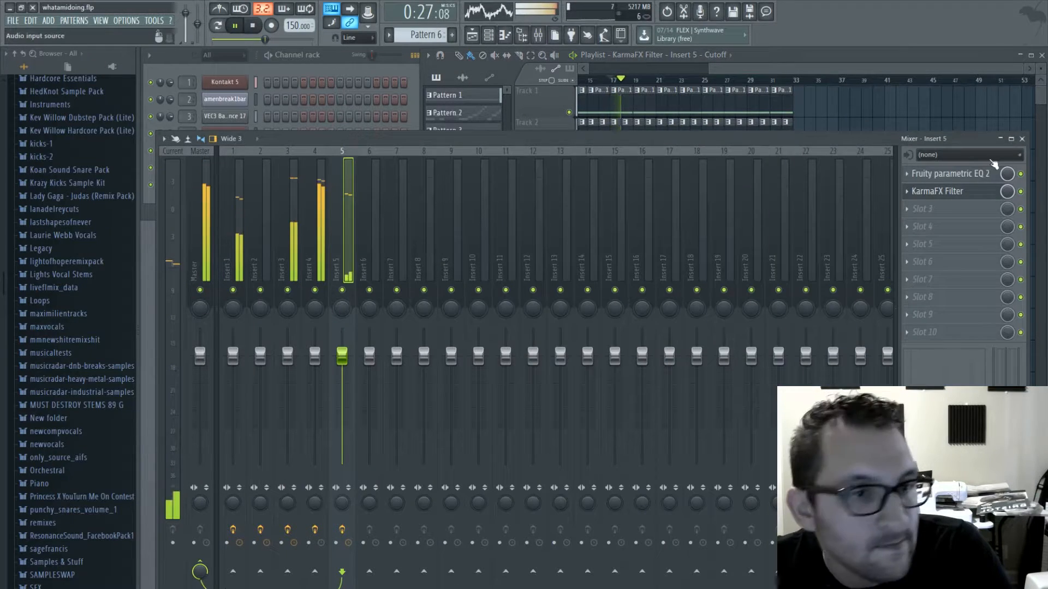
pyautogui.click(305, 231)
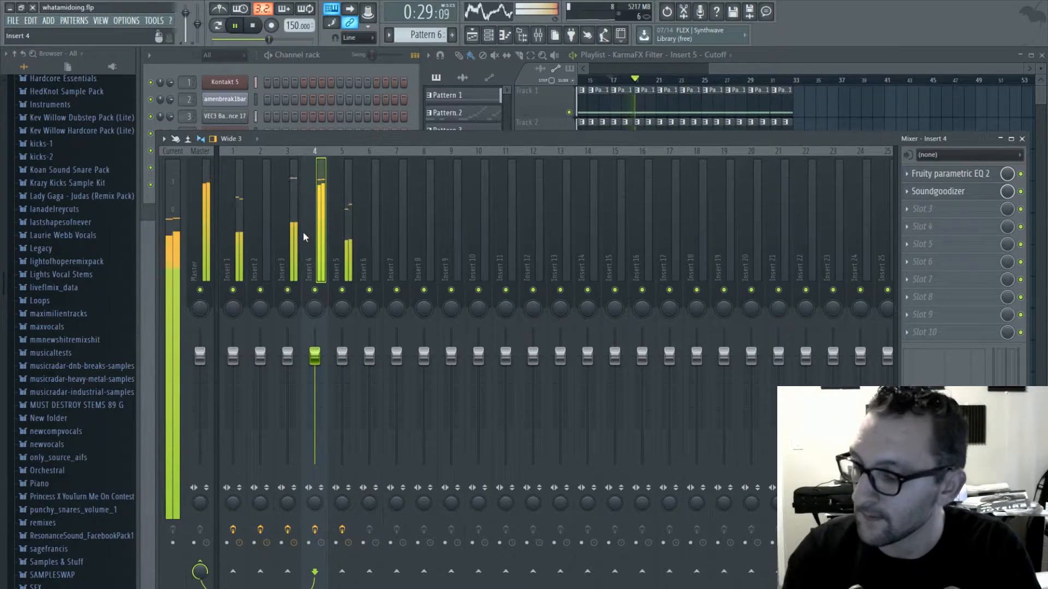
pyautogui.press('F9')
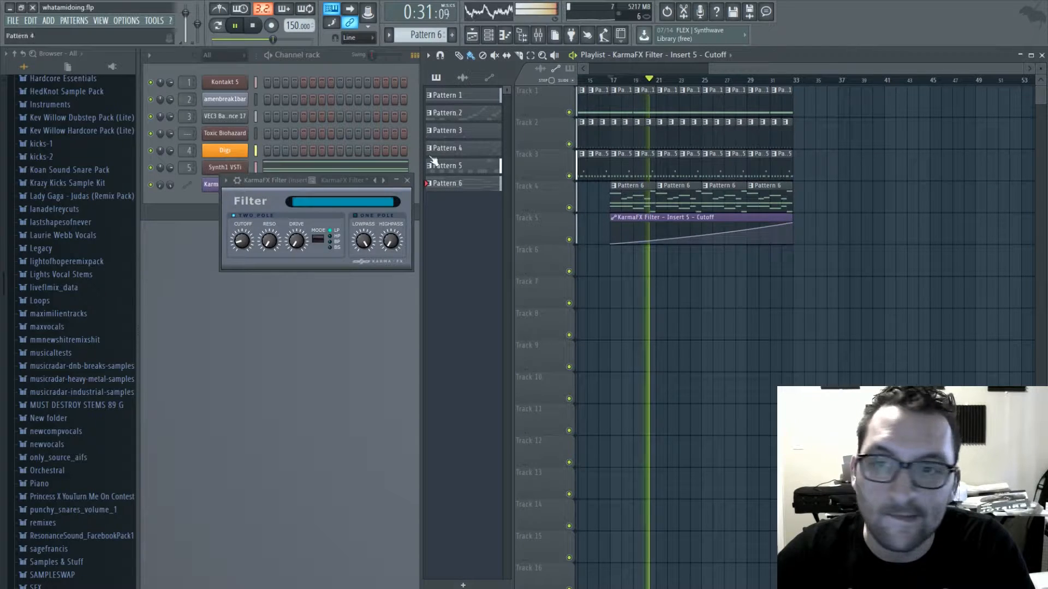
pyautogui.click(407, 180)
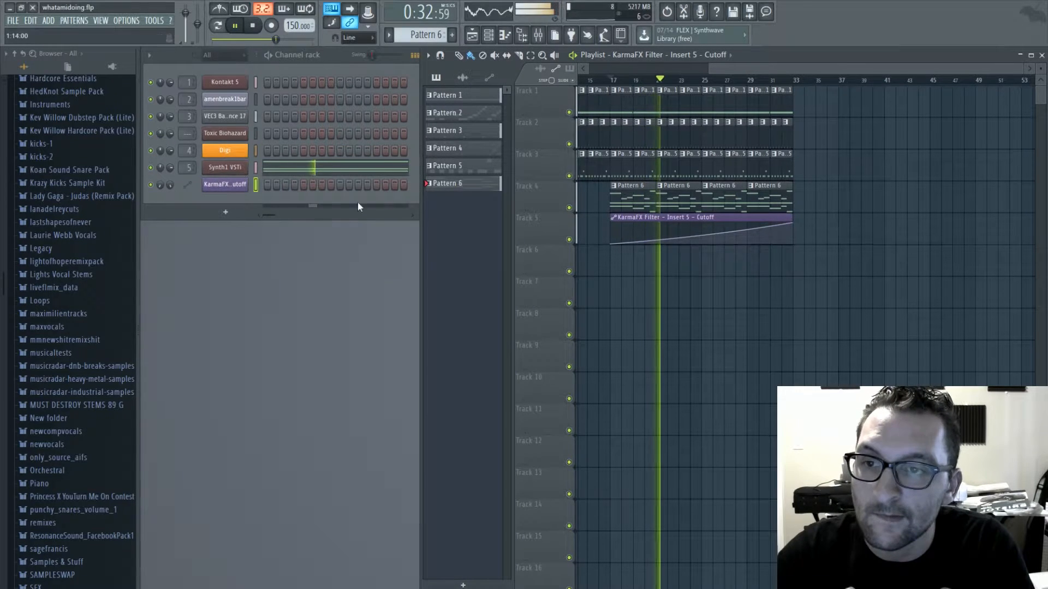
# - Move KarmaFX Filter to slot 3 on Synth1's insert 5, add KarmaFX Reverb in slot 2, and close the mixer
pyautogui.doubleClick(189, 168)
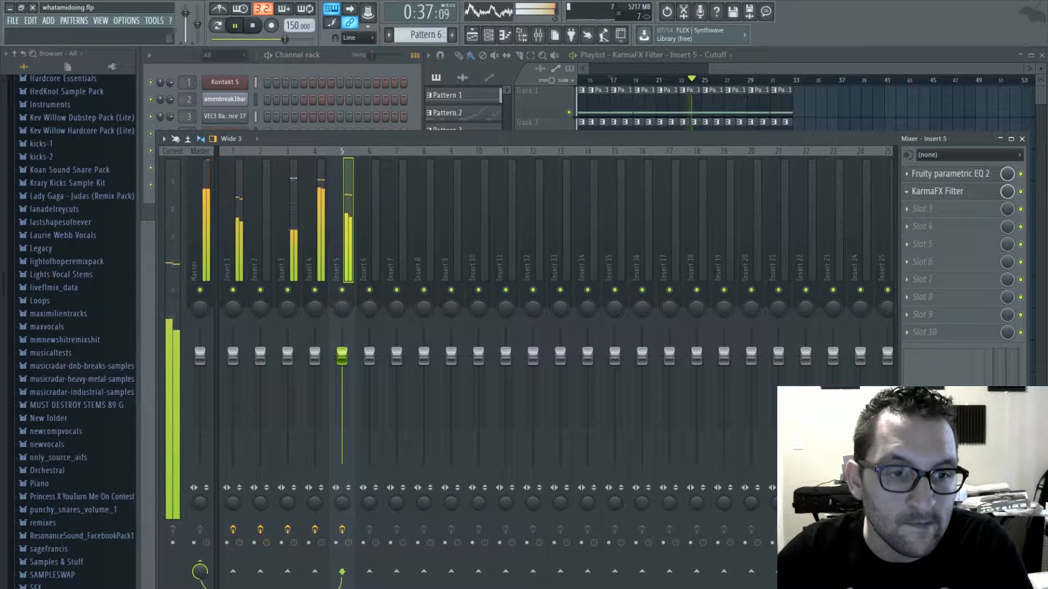
pyautogui.scroll(-1, 923, 195)
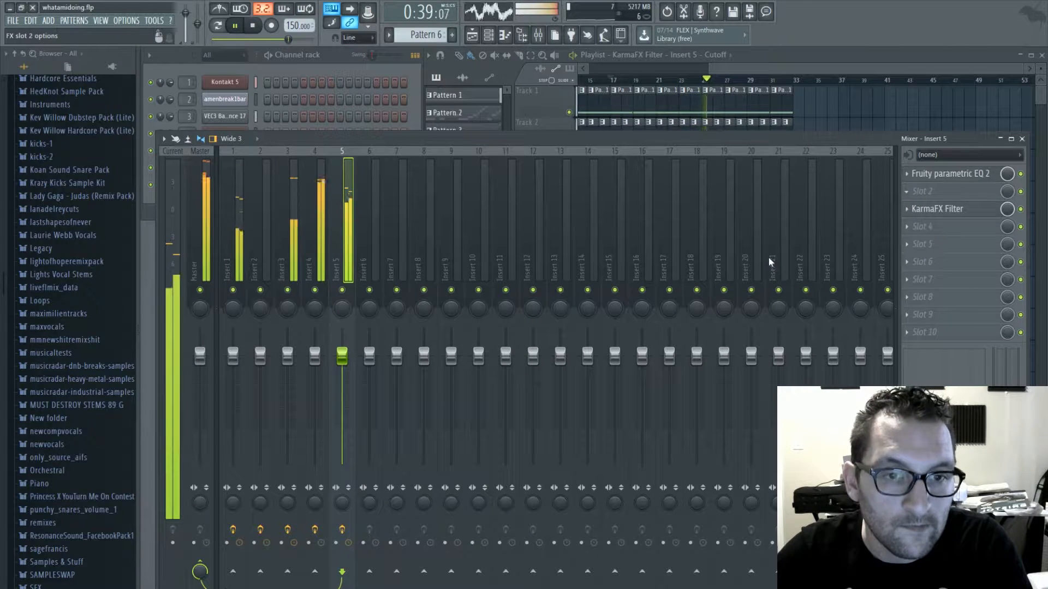
pyautogui.click(765, 183)
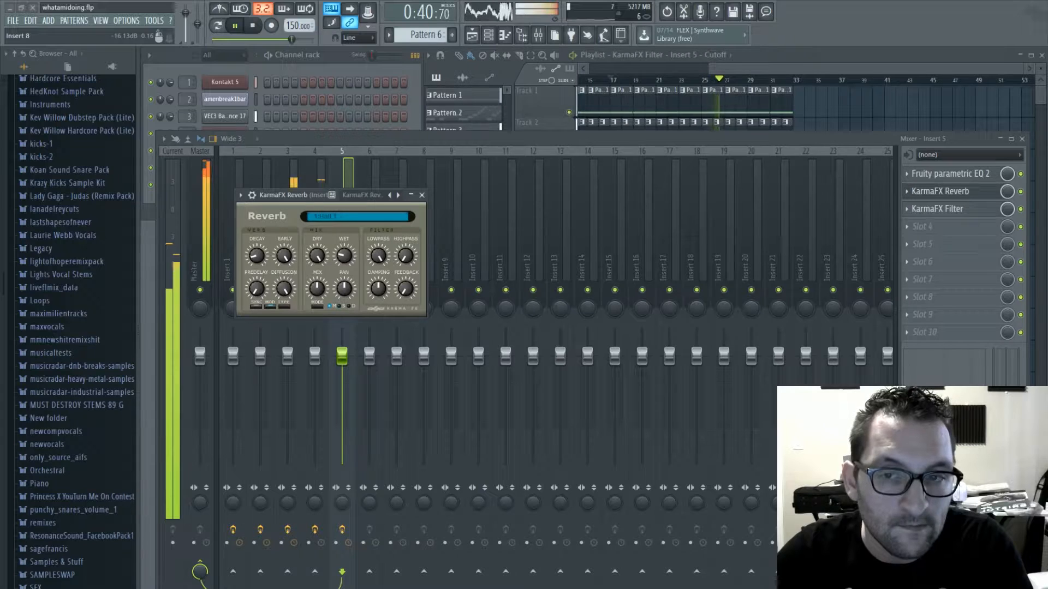
pyautogui.click(421, 195)
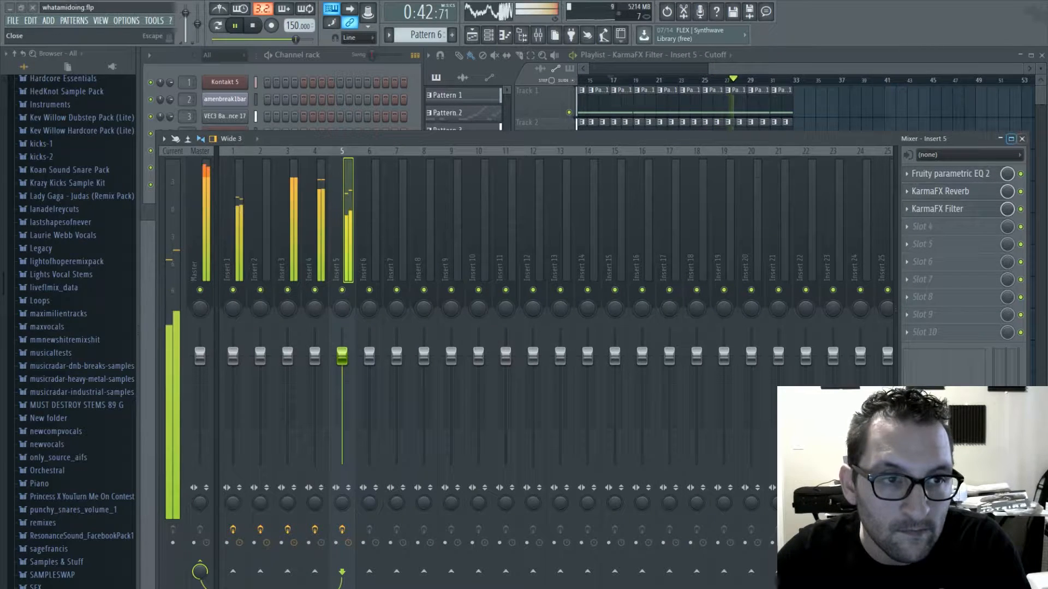
pyautogui.click(1021, 138)
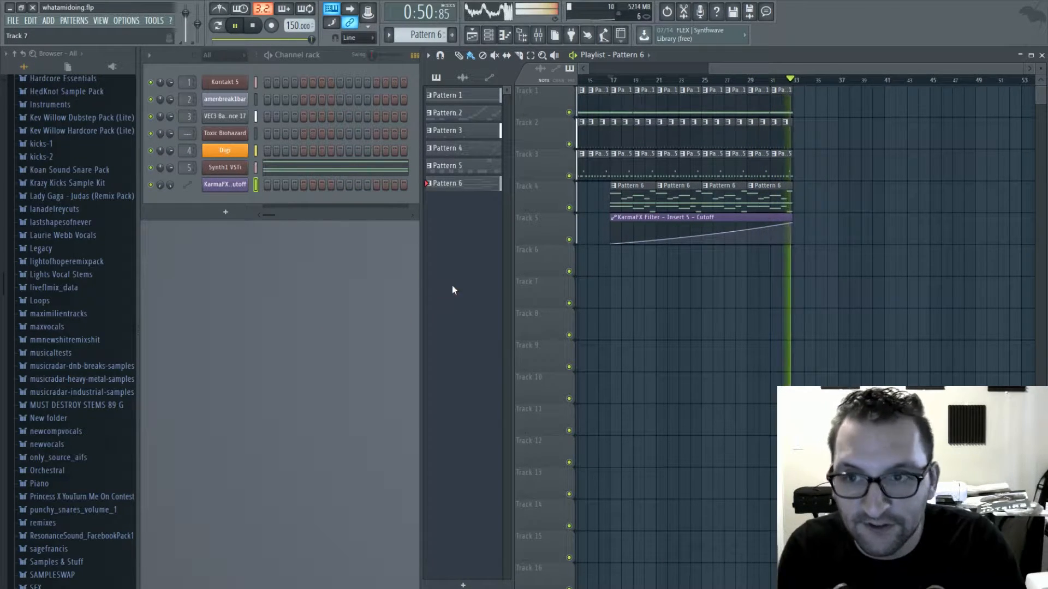
# - Stop playback, save the project, add a second Kontakt 5 channel, and reposition its window to show the full interface
pyautogui.press('space')
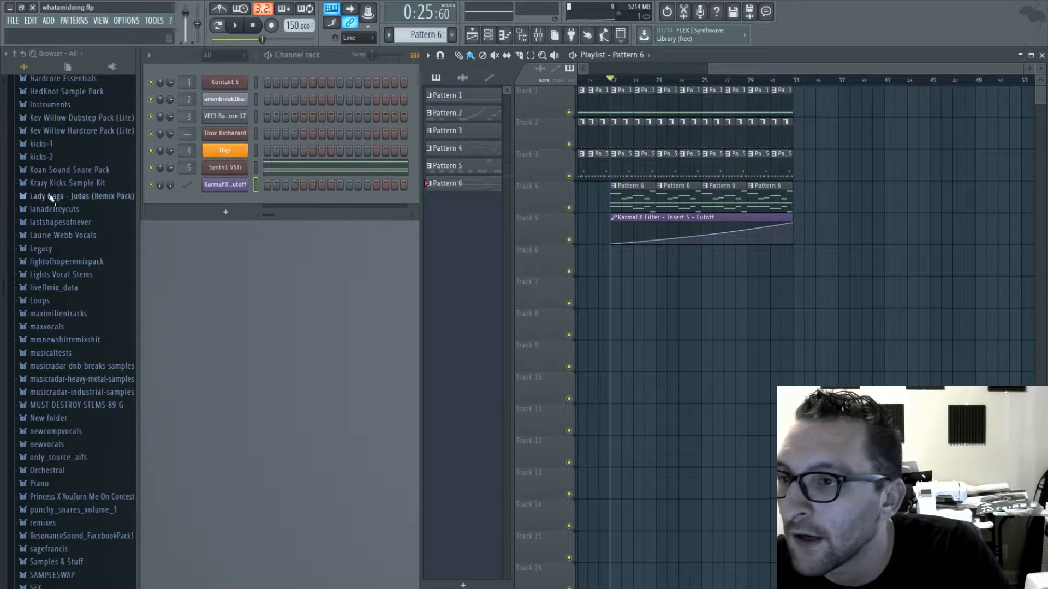
pyautogui.scroll(5, 52, 198)
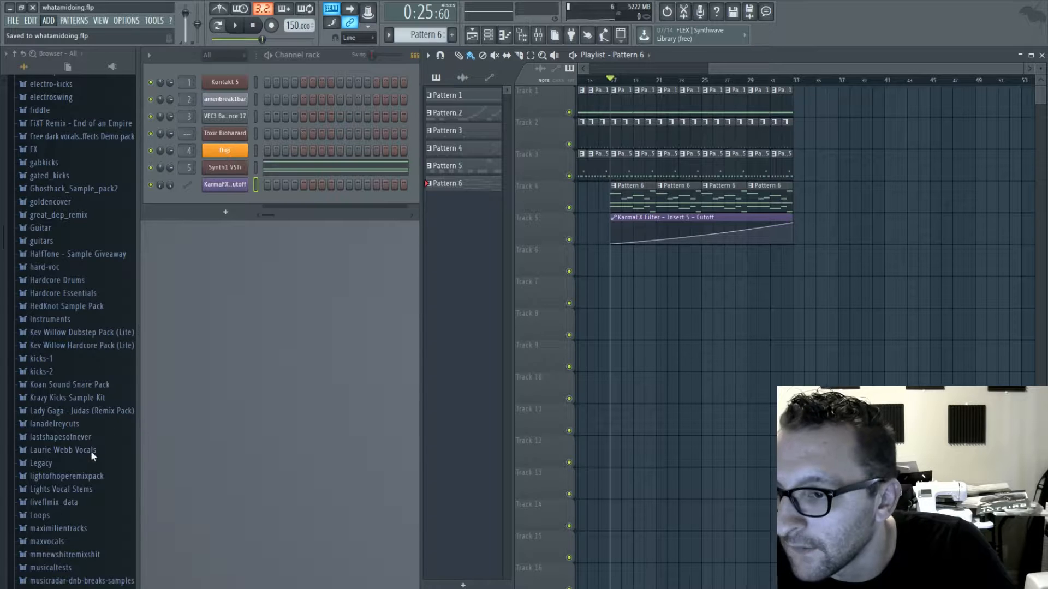
pyautogui.click(92, 422)
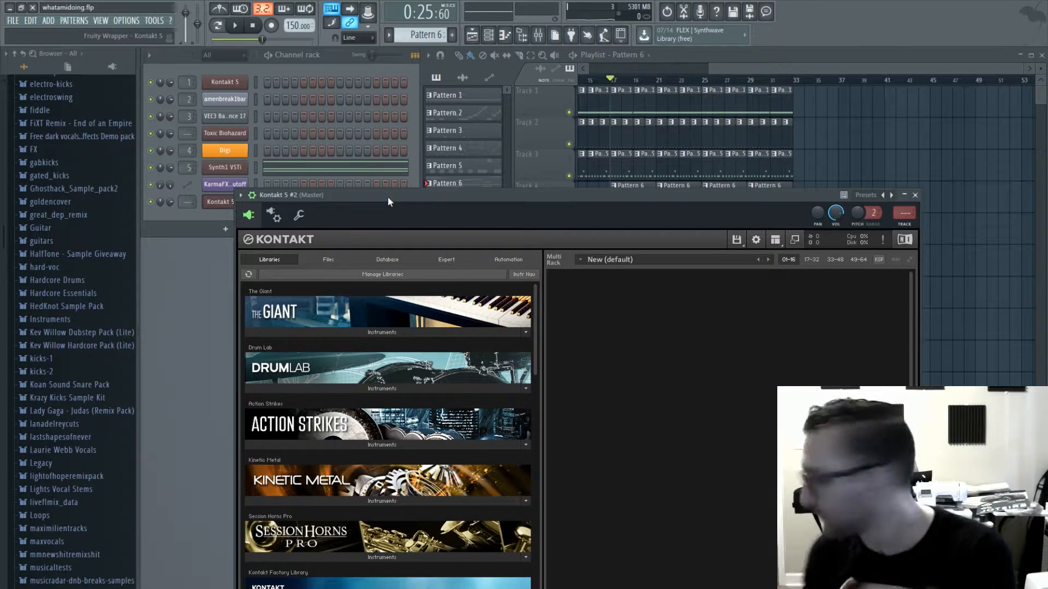
pyautogui.moveTo(434, 191); pyautogui.dragTo(369, 50)
# - Load Synth Sweep 1 from the 10 - Pure Synth folder of the Rise & Hit library into Kontakt
pyautogui.scroll(-1, 390, 294)
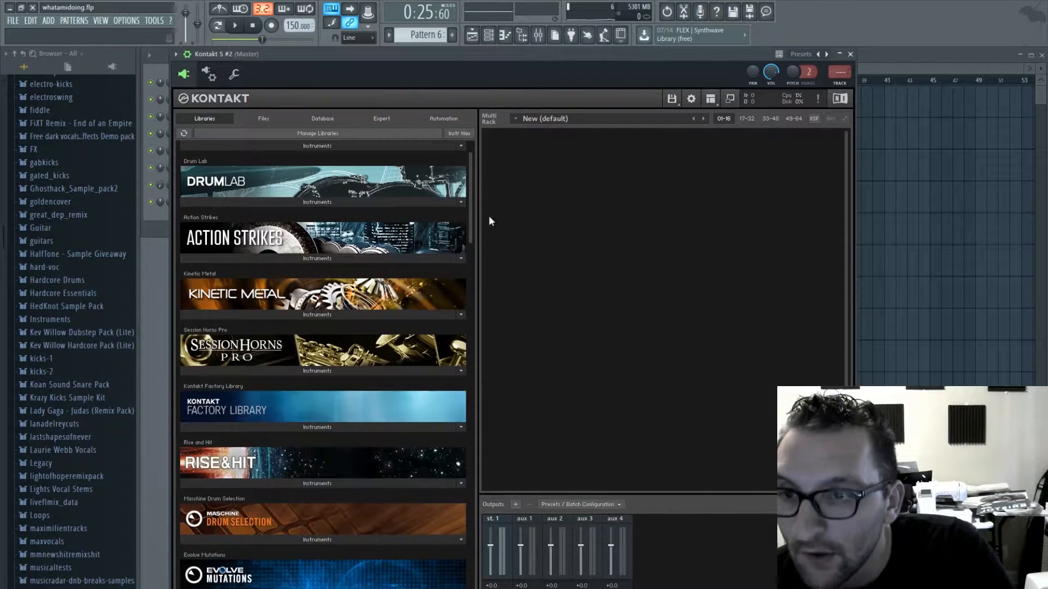
pyautogui.scroll(-3, 467, 202)
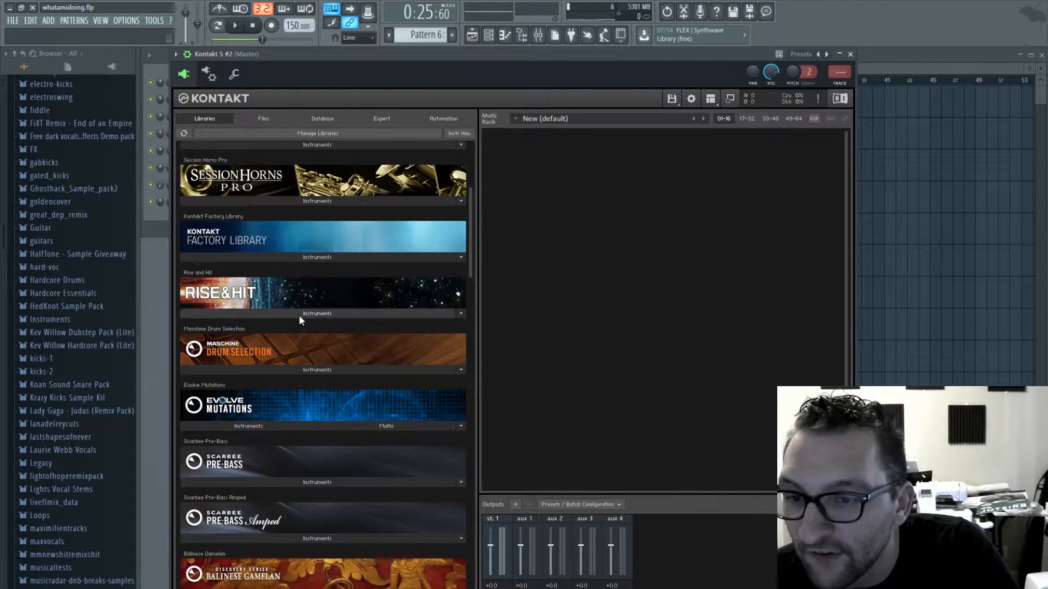
pyautogui.click(299, 315)
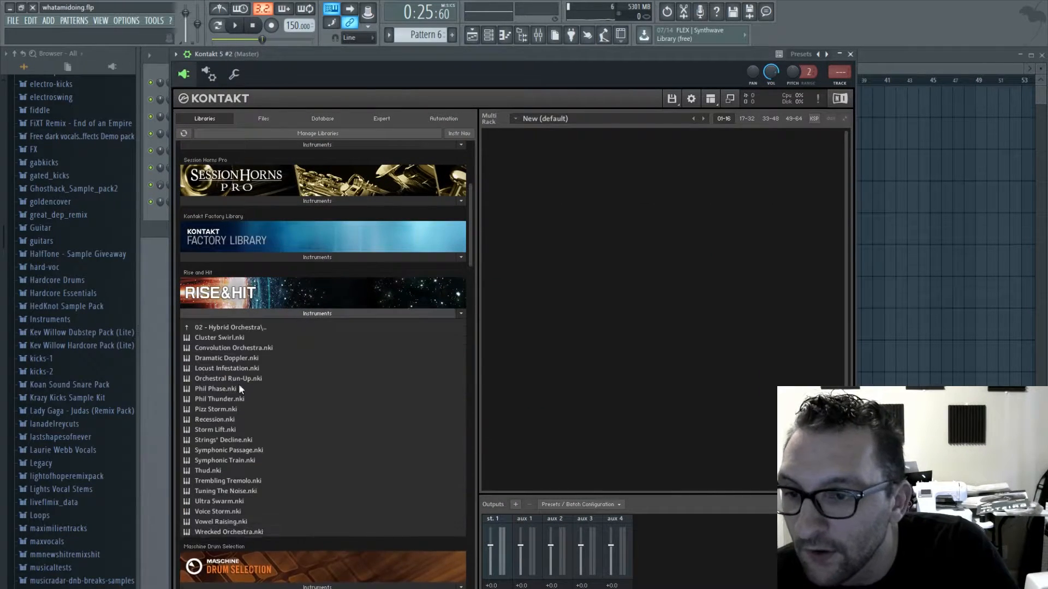
pyautogui.click(227, 329)
pyautogui.click(227, 428)
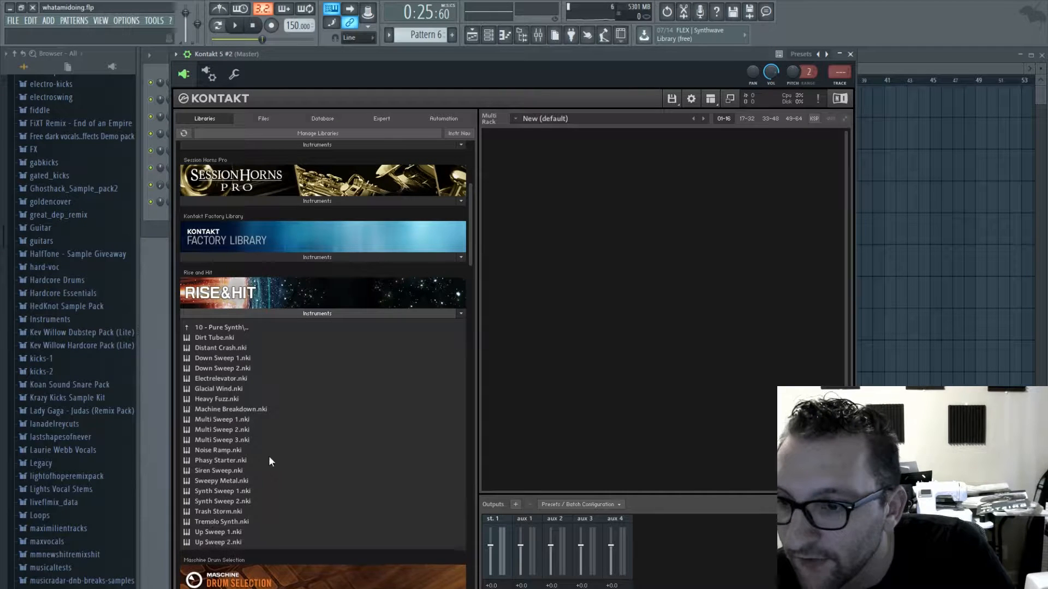
pyautogui.moveTo(227, 492); pyautogui.dragTo(609, 259)
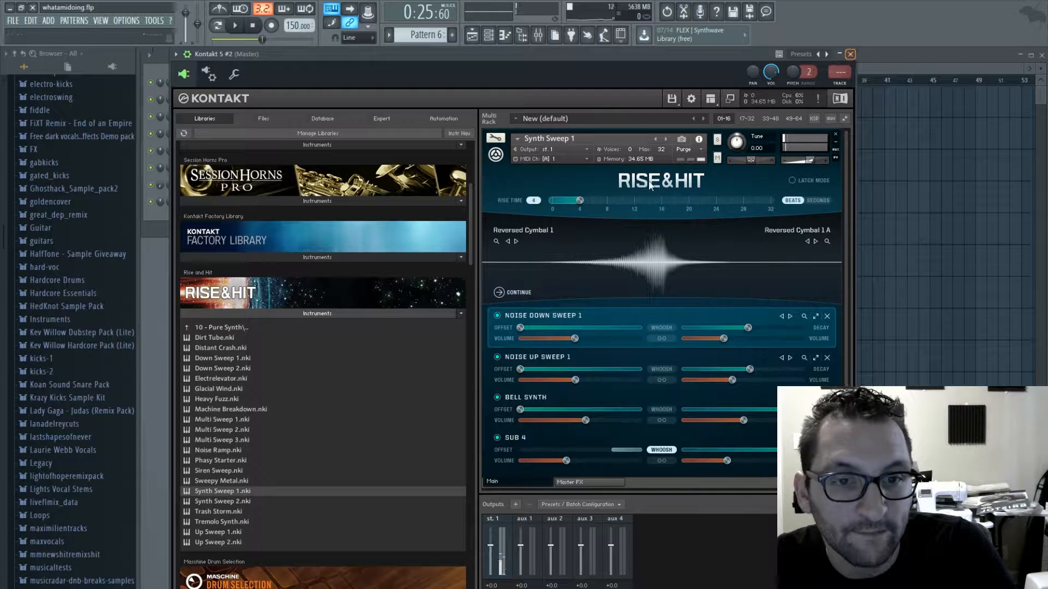
# - Set the Synth Sweep 1 rise time to 16 beats, auditioning the sweep, and close Kontakt
pyautogui.moveTo(585, 198); pyautogui.dragTo(659, 201)
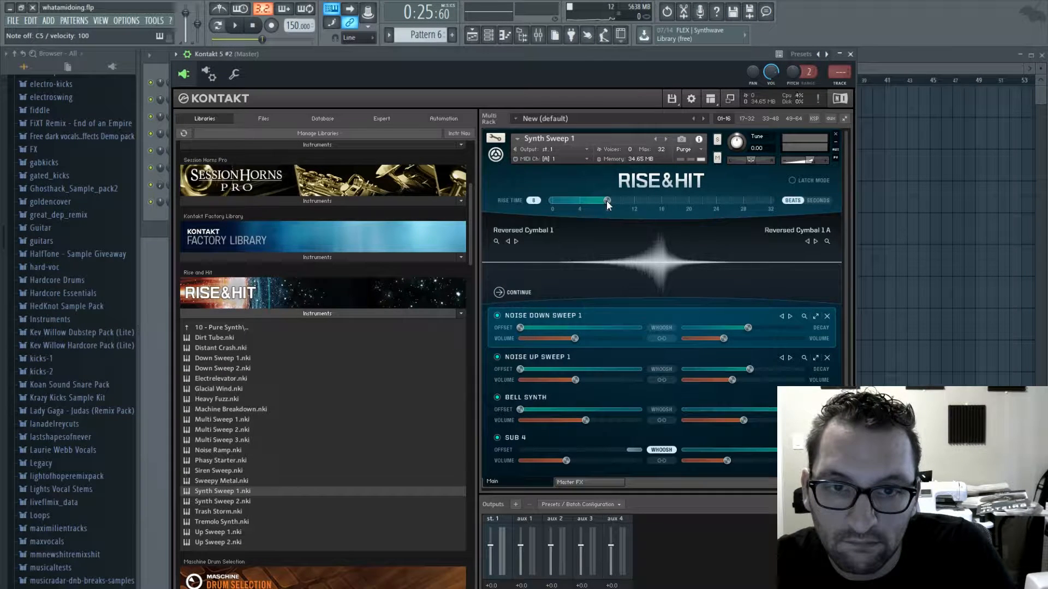
pyautogui.press('z')
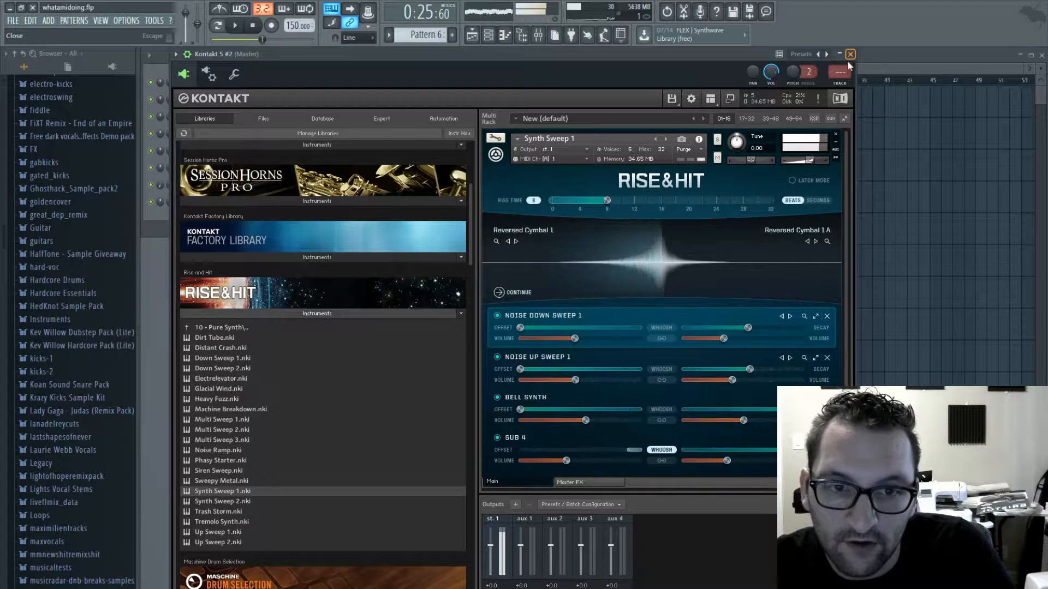
pyautogui.moveTo(608, 208); pyautogui.dragTo(660, 201)
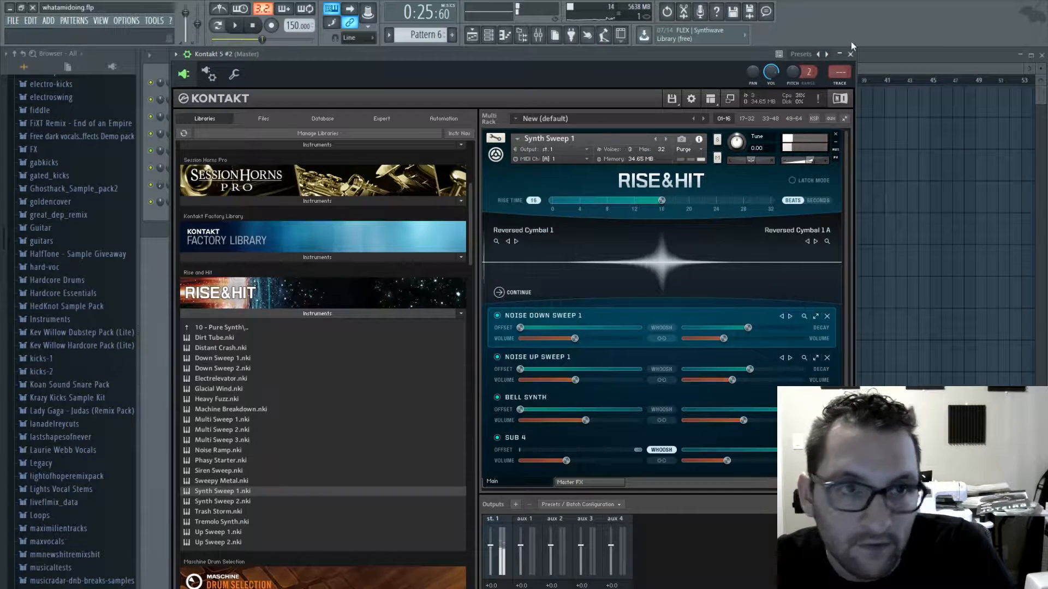
pyautogui.click(850, 54)
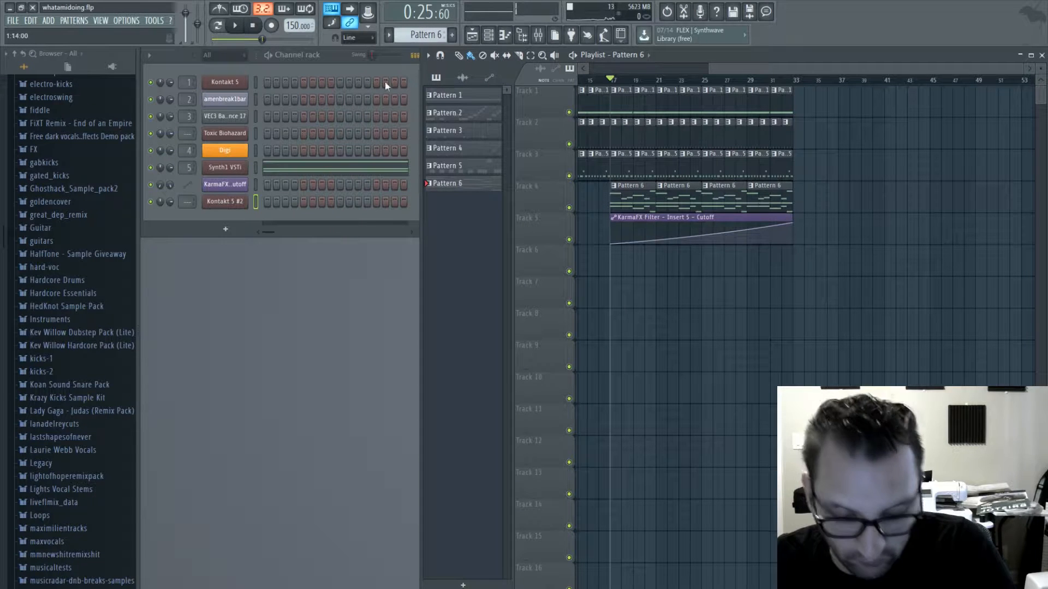
# - Switch to Pattern 7 and draw a half-bar C5 note at bar 1 for Kontakt 5 #2, removing the extra note near bar 2
pyautogui.scroll(1, 428, 34)
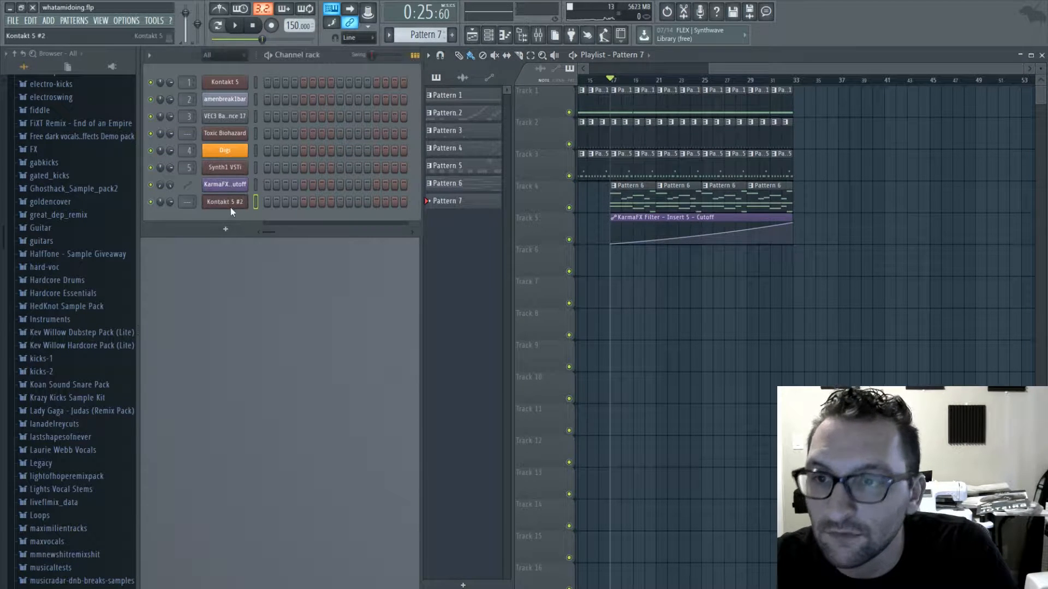
pyautogui.press('F7')
pyautogui.moveTo(334, 252); pyautogui.dragTo(183, 373)
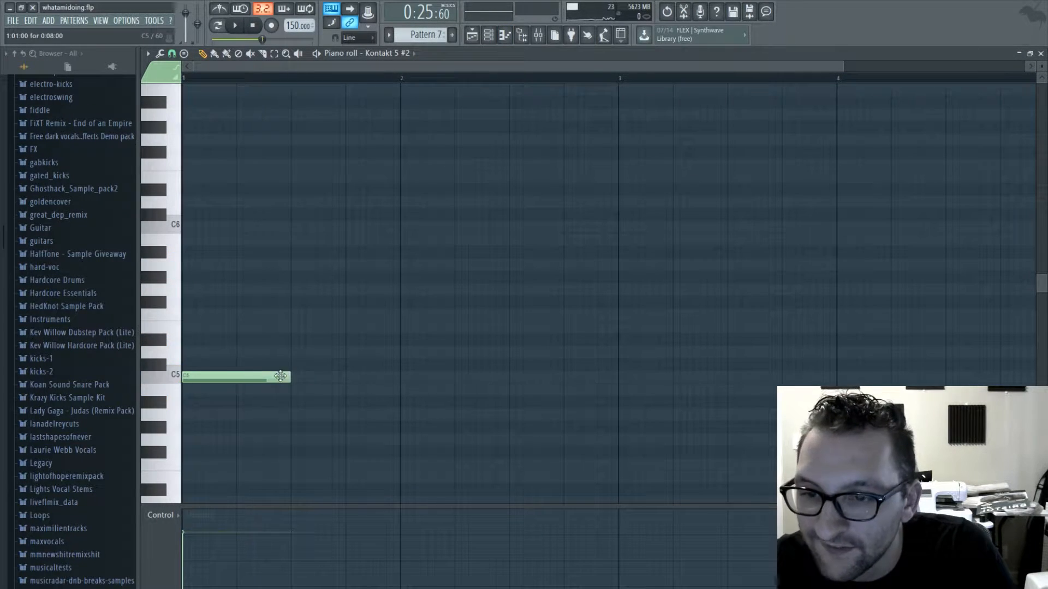
pyautogui.click(347, 373)
pyautogui.scroll(-2, 317, 379)
pyautogui.rightClick(334, 378)
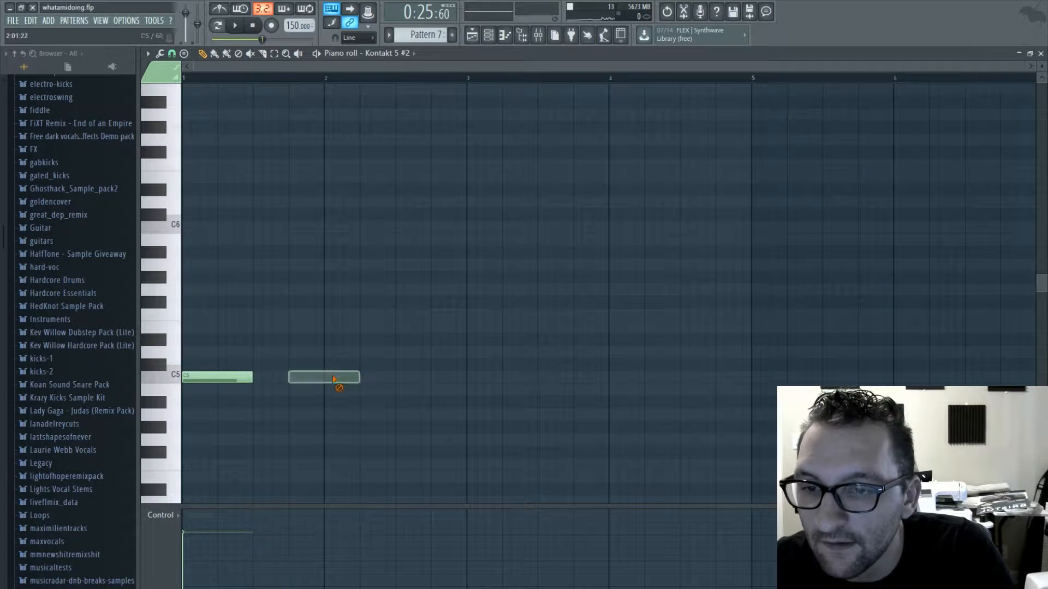
# - Lengthen the C5 note in Pattern 7 to about six bars and place Pattern 7 on Track 6 at bar 29
pyautogui.moveTo(252, 376); pyautogui.dragTo(676, 360)
pyautogui.moveTo(789, 375); pyautogui.dragTo(883, 390)
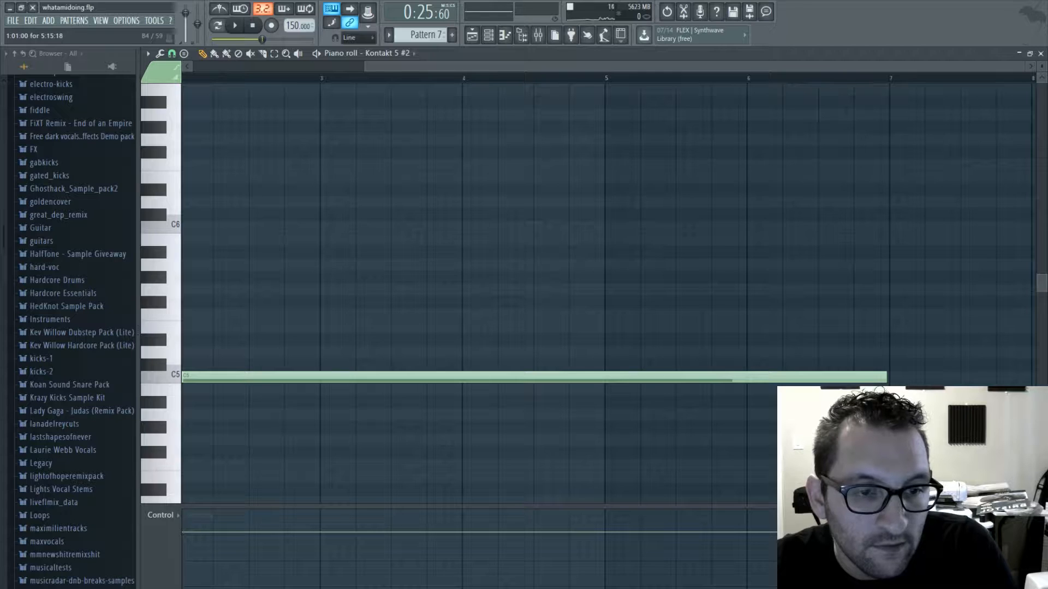
pyautogui.click(1041, 54)
pyautogui.moveTo(713, 268); pyautogui.dragTo(782, 268)
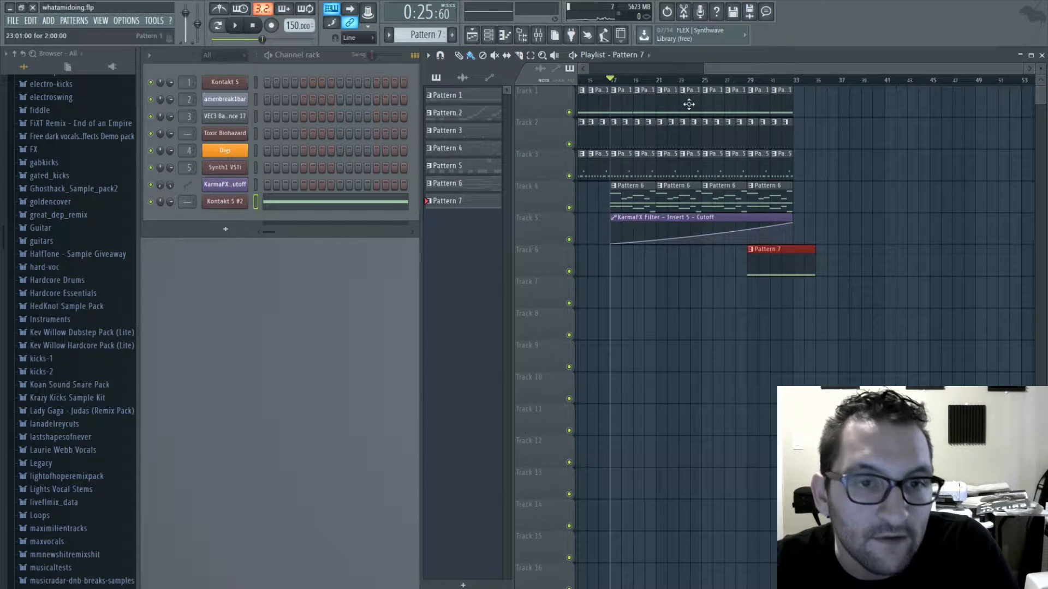
# - Route Kontakt 5 #2 to Insert 6 and add Fruity parametric EQ 2 with a low cut, band 3 boost and high shelf near 4211 Hz
pyautogui.press('F9')
pyautogui.scroll(-6, 186, 202)
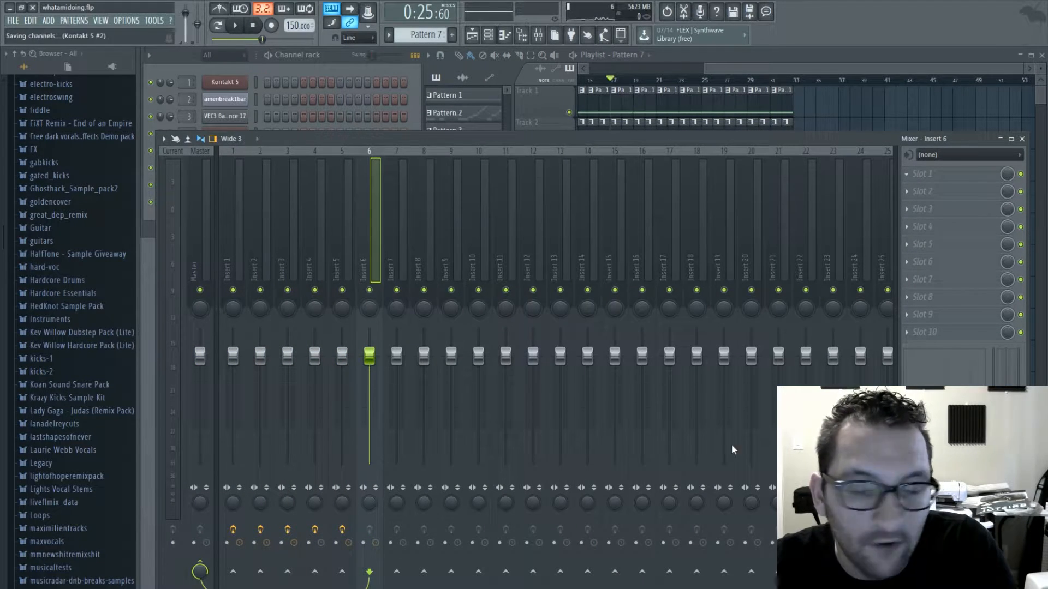
pyautogui.moveTo(288, 287); pyautogui.dragTo(322, 334)
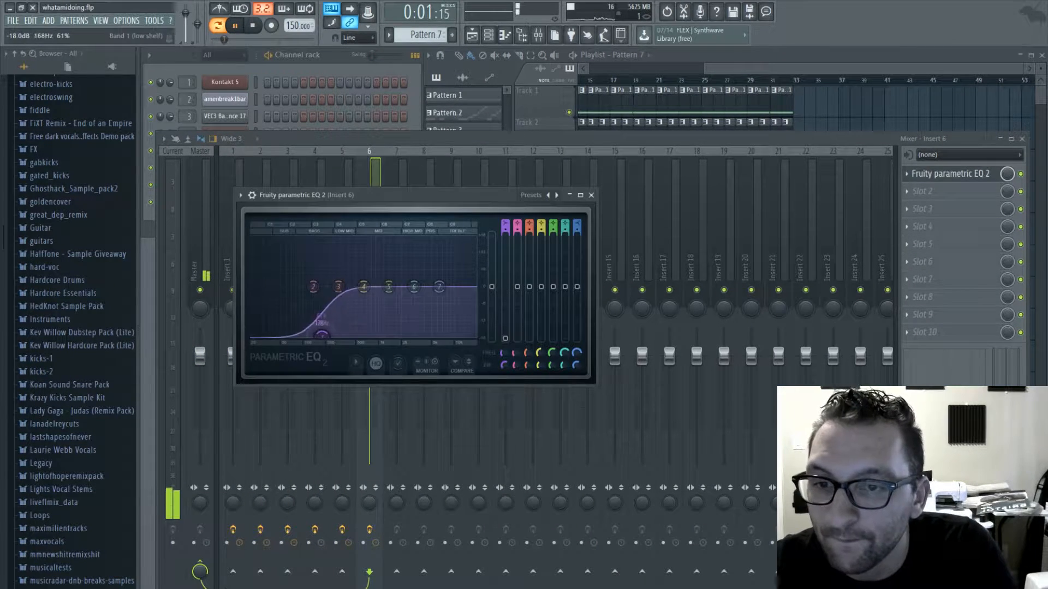
pyautogui.moveTo(439, 287); pyautogui.dragTo(428, 283)
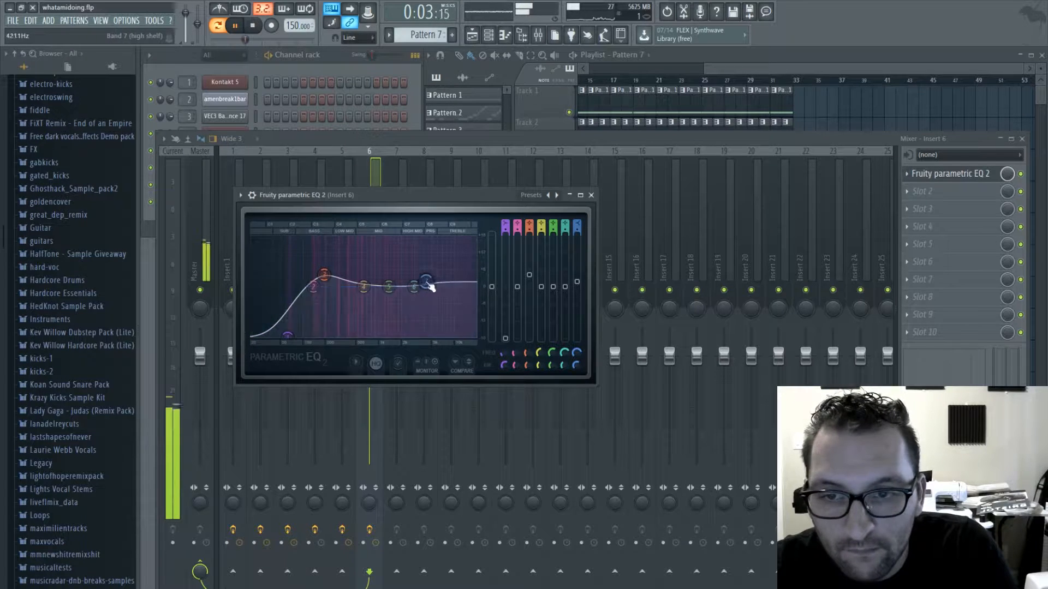
pyautogui.click(591, 195)
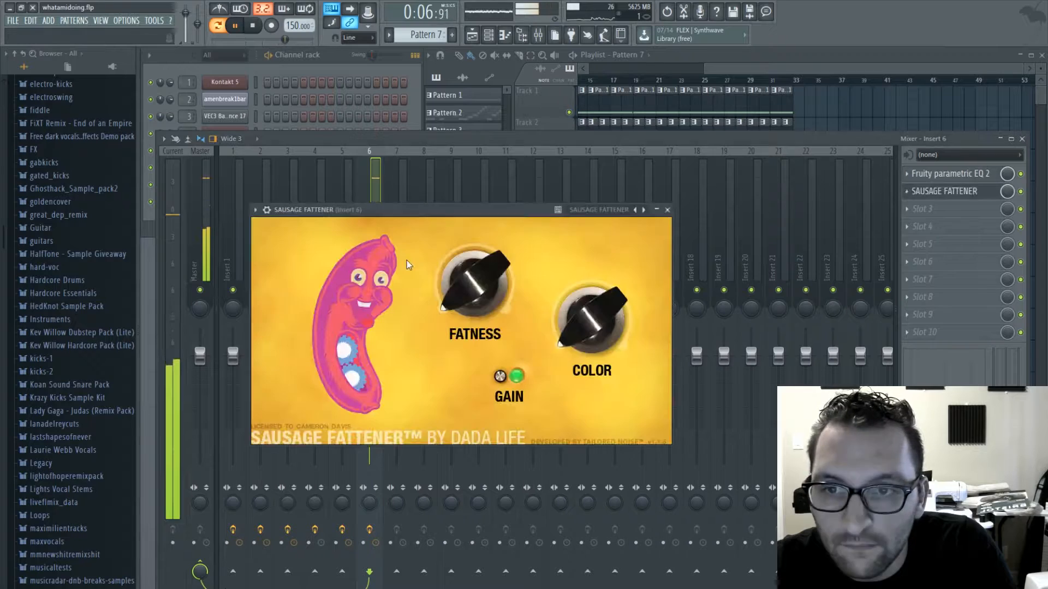
# - Adjust the Fatness of a Sausage Fattener added to Insert 6 and play the arrangement from bar 17
pyautogui.moveTo(474, 284); pyautogui.dragTo(474, 300)
pyautogui.click(667, 210)
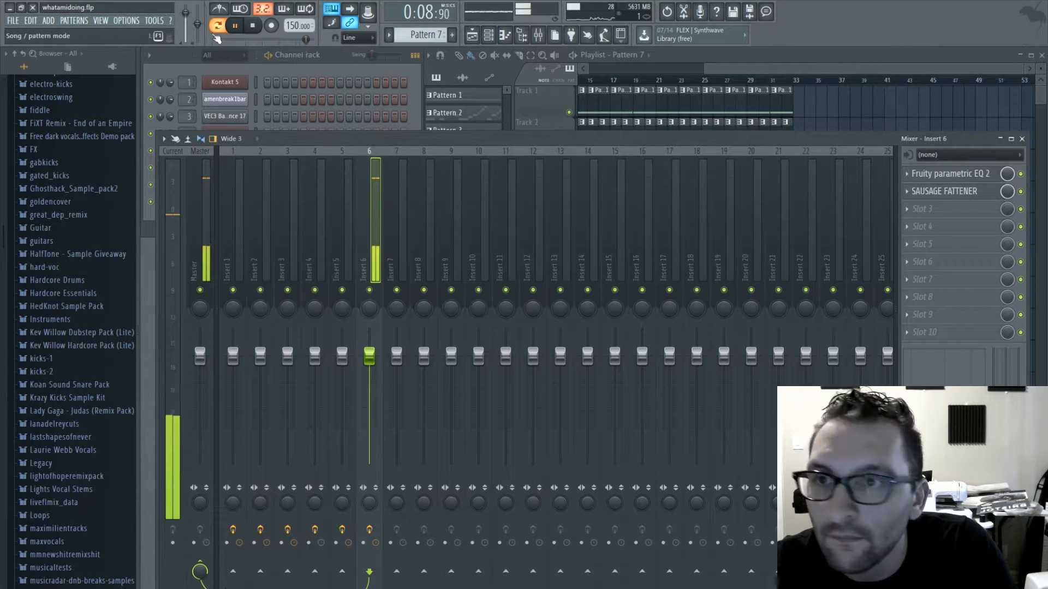
pyautogui.click(694, 67)
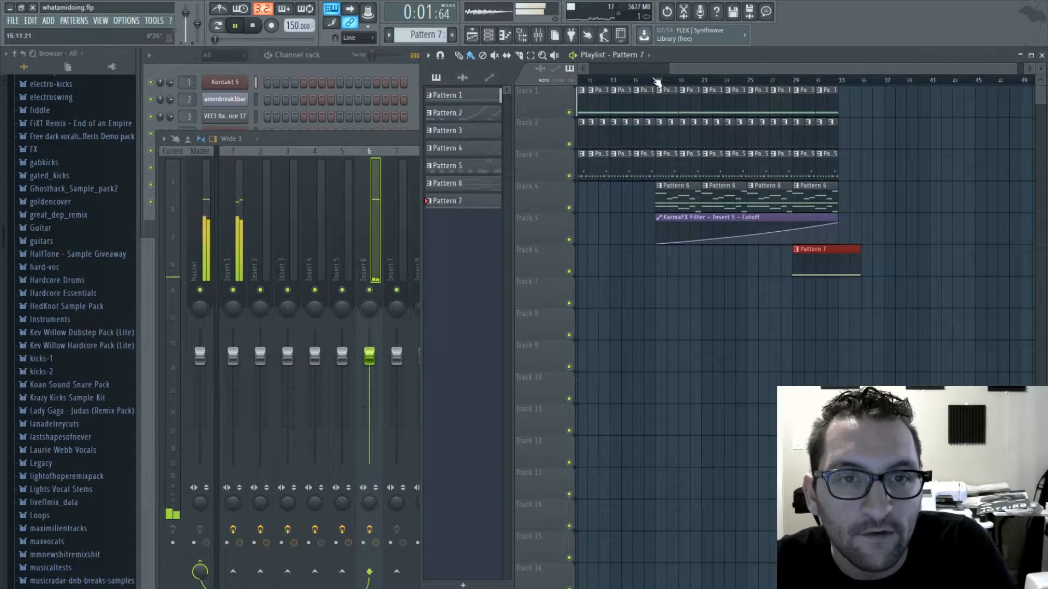
pyautogui.click(656, 81)
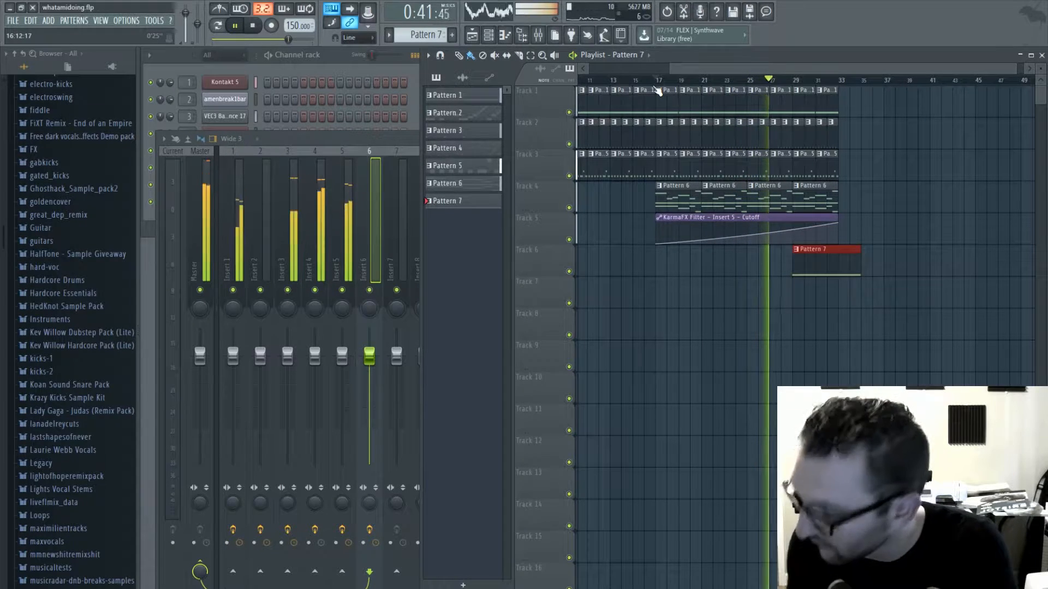
# - Paint Pattern 6 clips on Track 4 and Pattern 5 clips on Track 3 from bar 33 up to bar 49
pyautogui.click(838, 201)
pyautogui.moveTo(838, 200); pyautogui.dragTo(1021, 200)
pyautogui.click(841, 173)
pyautogui.moveTo(844, 172); pyautogui.dragTo(1012, 158)
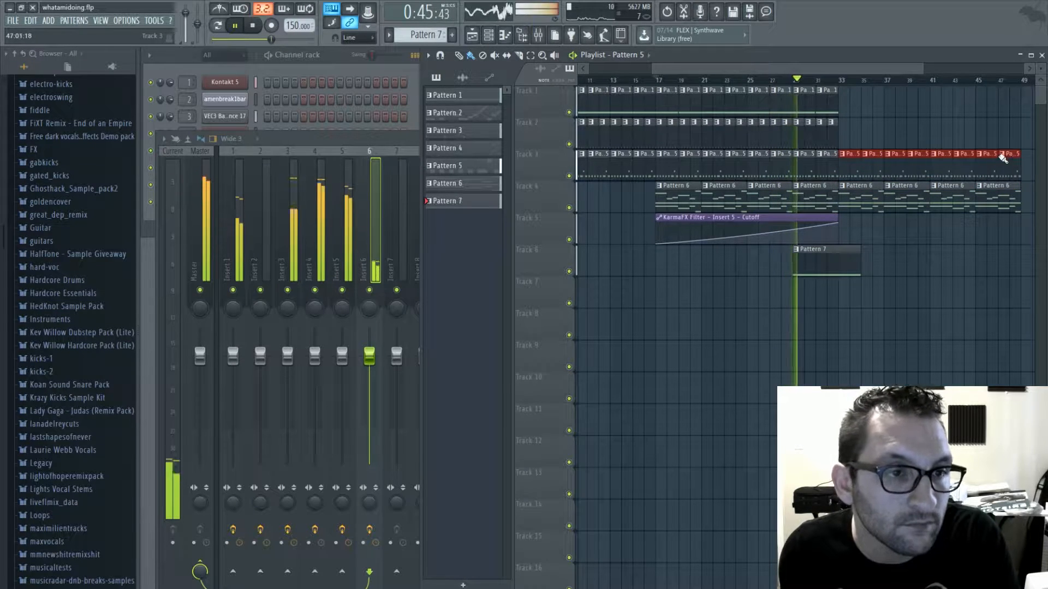
pyautogui.click(842, 123)
pyautogui.moveTo(846, 141); pyautogui.dragTo(1018, 136)
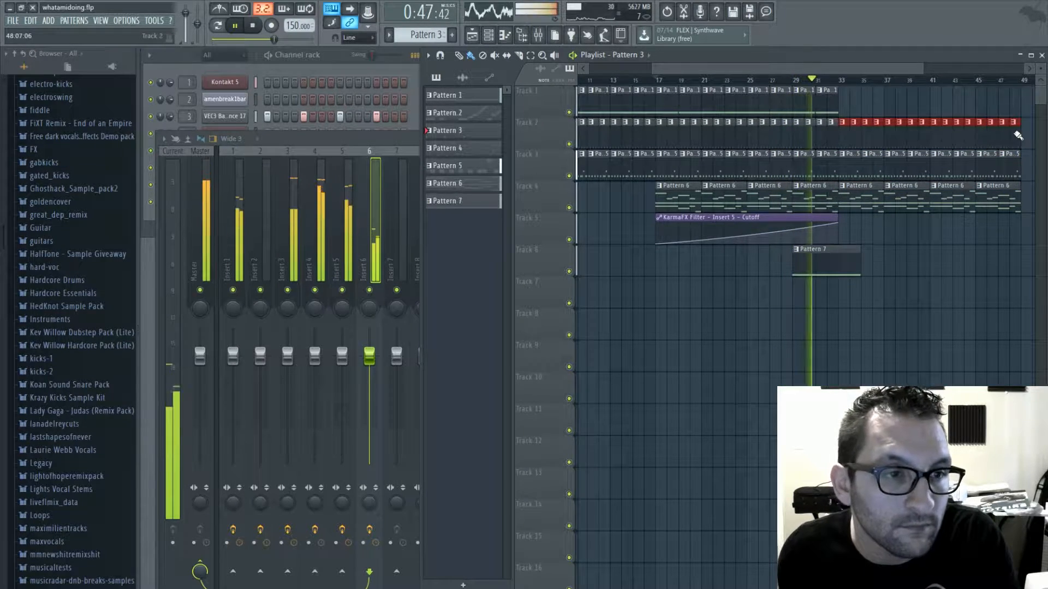
pyautogui.rightClick(1016, 136)
# - Paint Pattern 1 clips on Track 1 from bar 33 up to bar 49 and stop playback
pyautogui.click(830, 90)
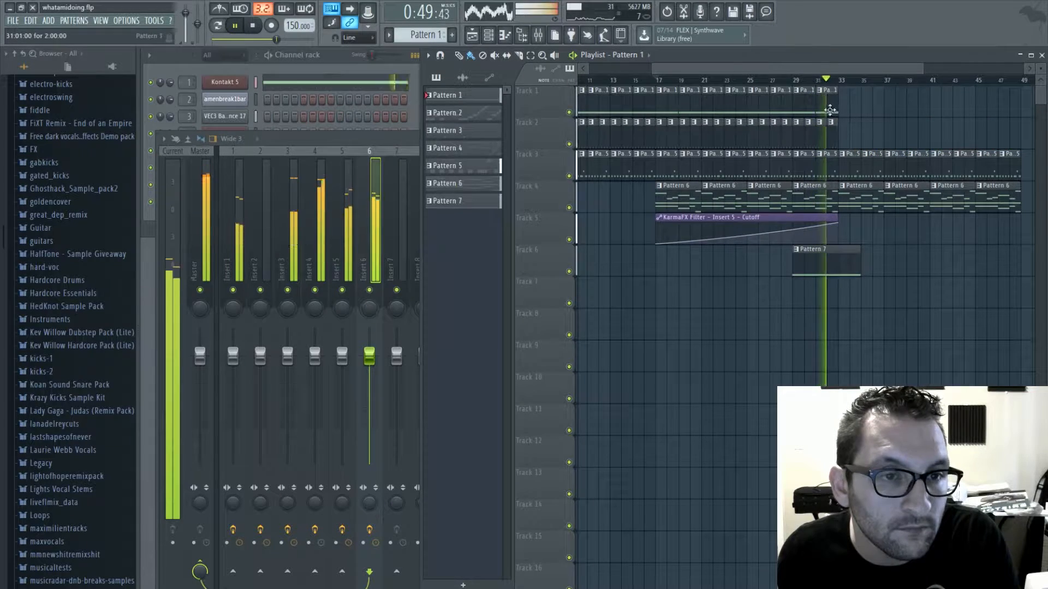
pyautogui.moveTo(843, 90); pyautogui.dragTo(1018, 90)
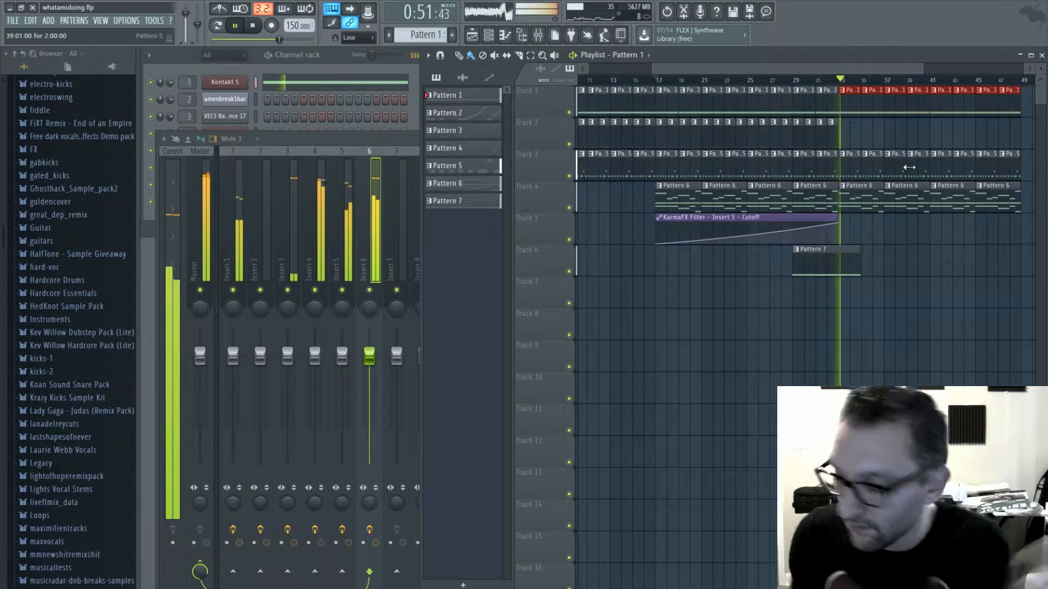
pyautogui.click(254, 26)
# - Extend the C5 note of Kontakt 5 #2 in Pattern 7 to eight bars
pyautogui.press('F6')
pyautogui.doubleClick(825, 264)
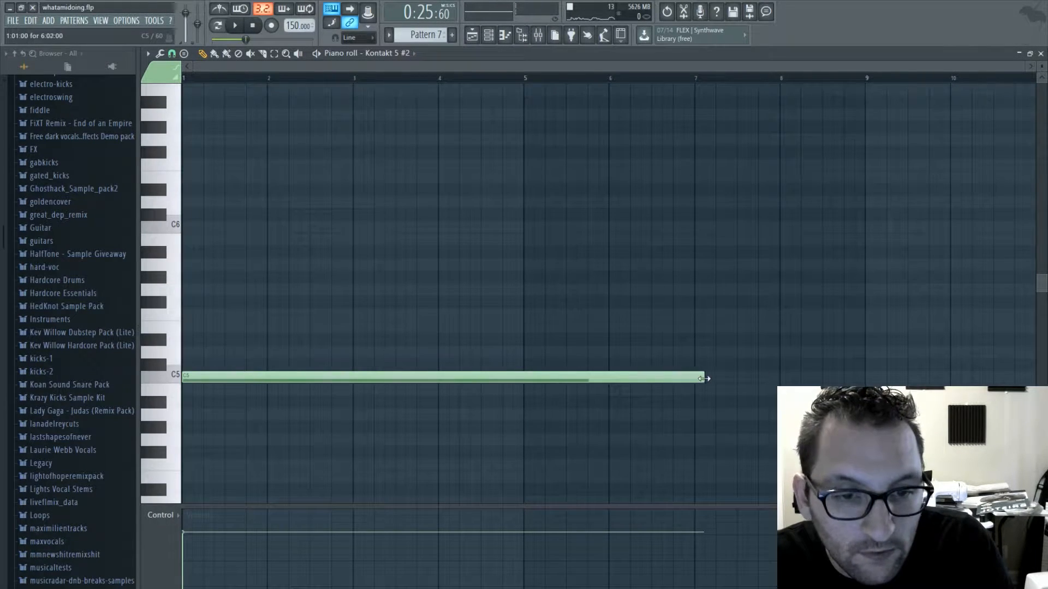
pyautogui.moveTo(704, 378); pyautogui.dragTo(863, 378)
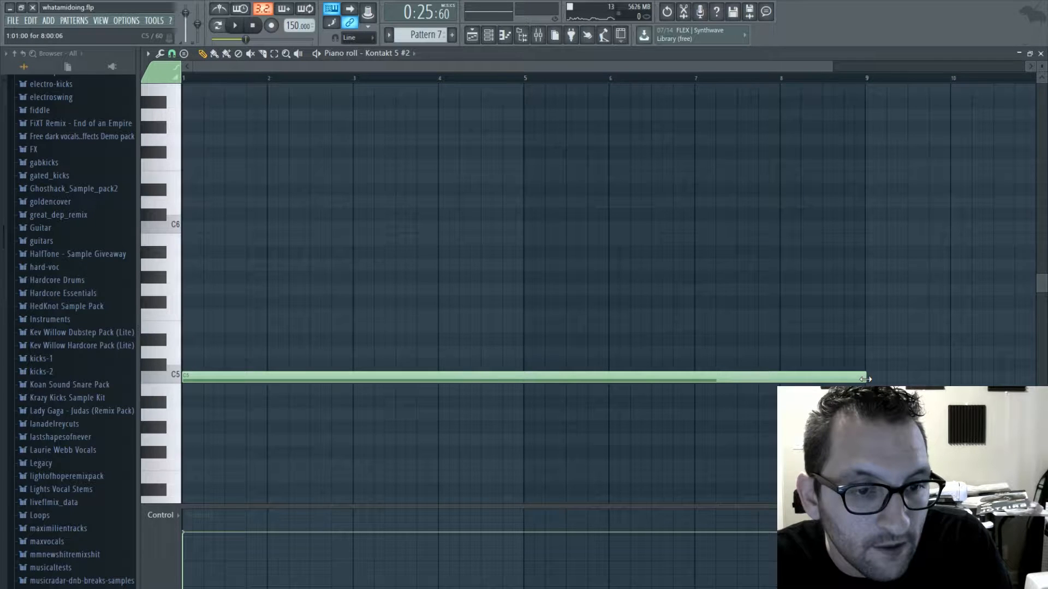
pyautogui.click(1040, 54)
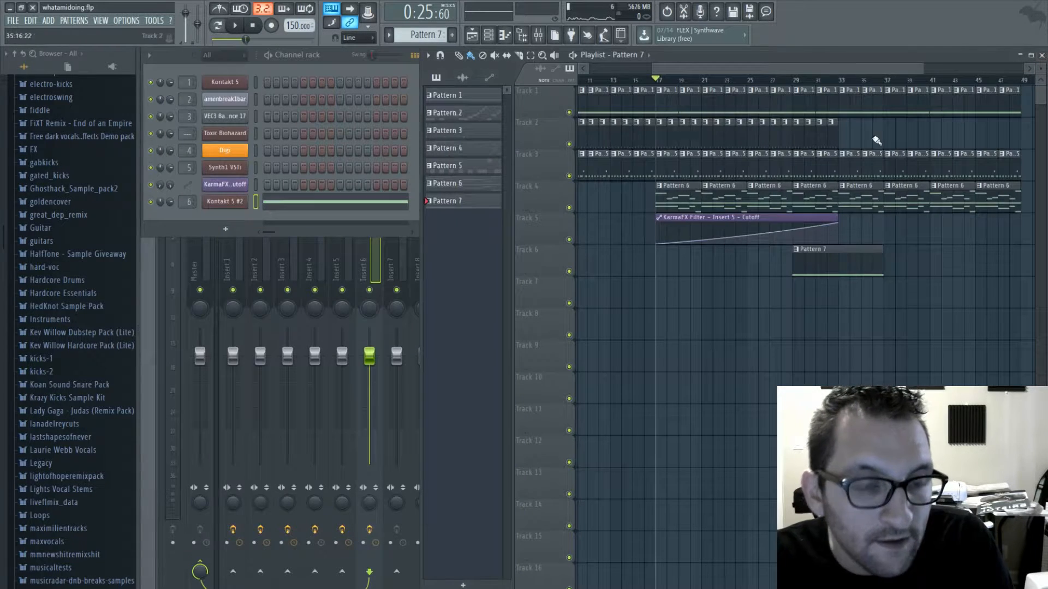
pyautogui.click(866, 190)
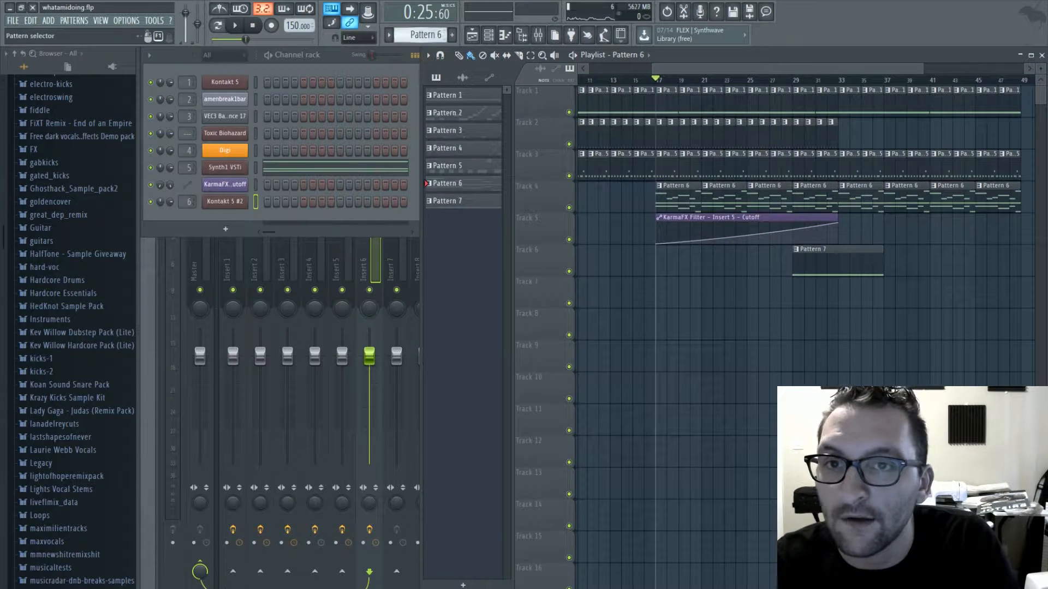
pyautogui.click(459, 201)
pyautogui.click(339, 169)
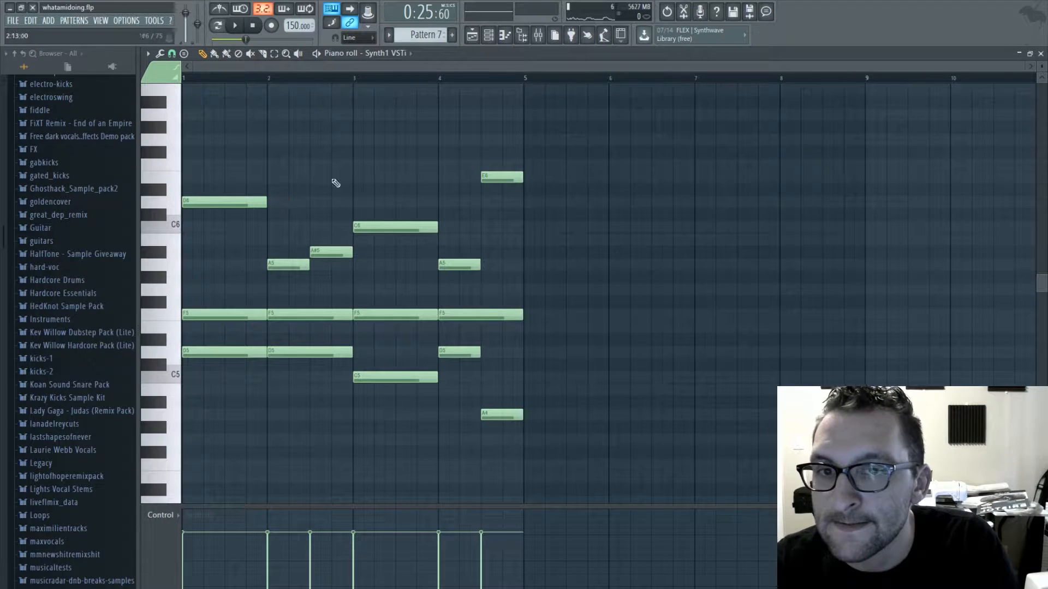
pyautogui.click(1041, 53)
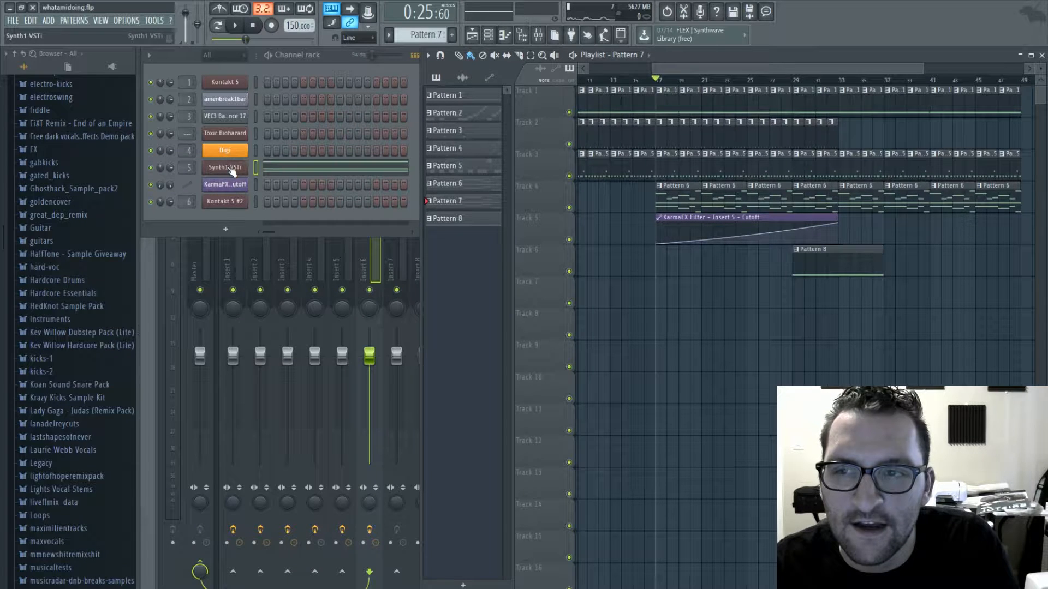
pyautogui.moveTo(427, 35); pyautogui.dragTo(426, 40)
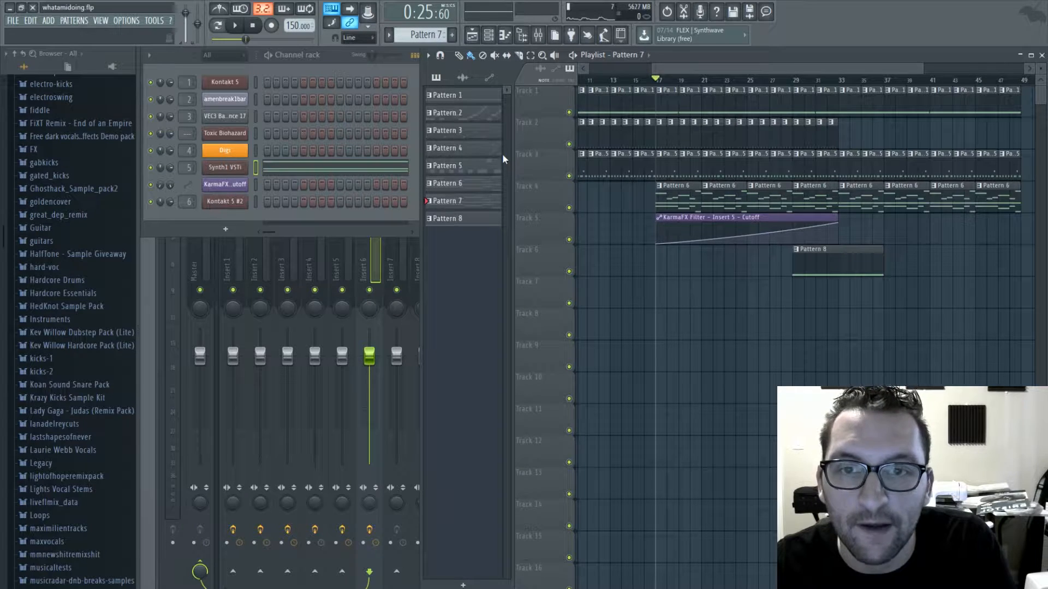
pyautogui.hotkey('ctrl', 'z')
# - Select Pattern 6, open Synth1 and check the effects on its mixer track, Insert 5
pyautogui.click(847, 204)
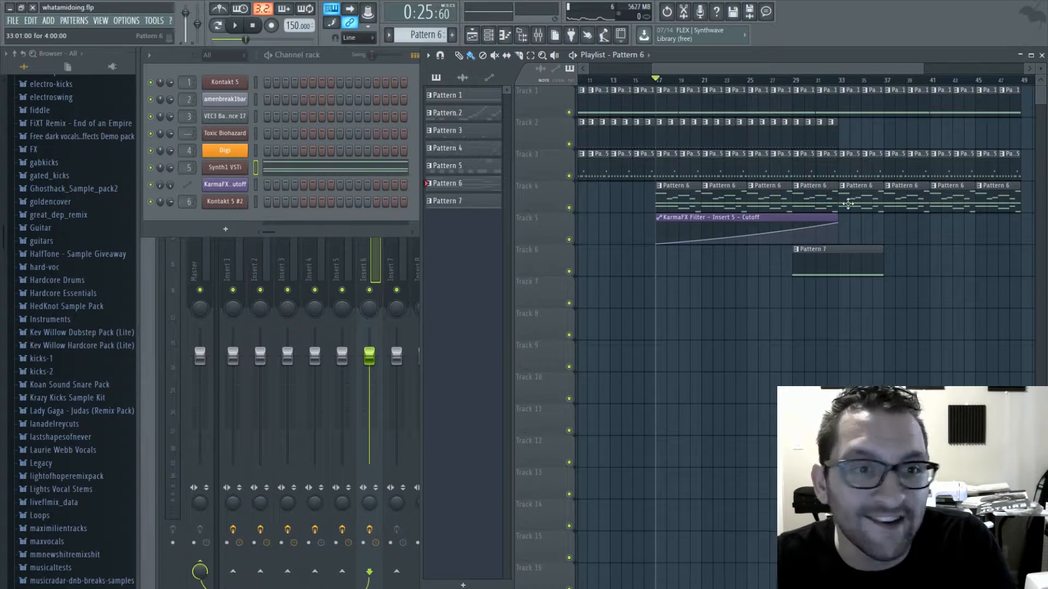
pyautogui.click(245, 171)
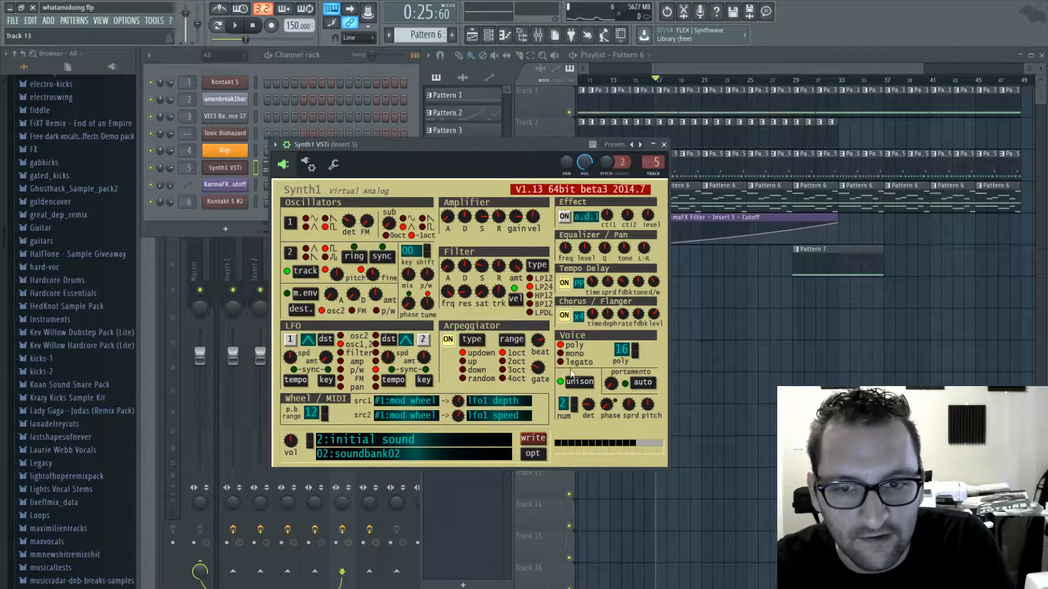
pyautogui.doubleClick(653, 163)
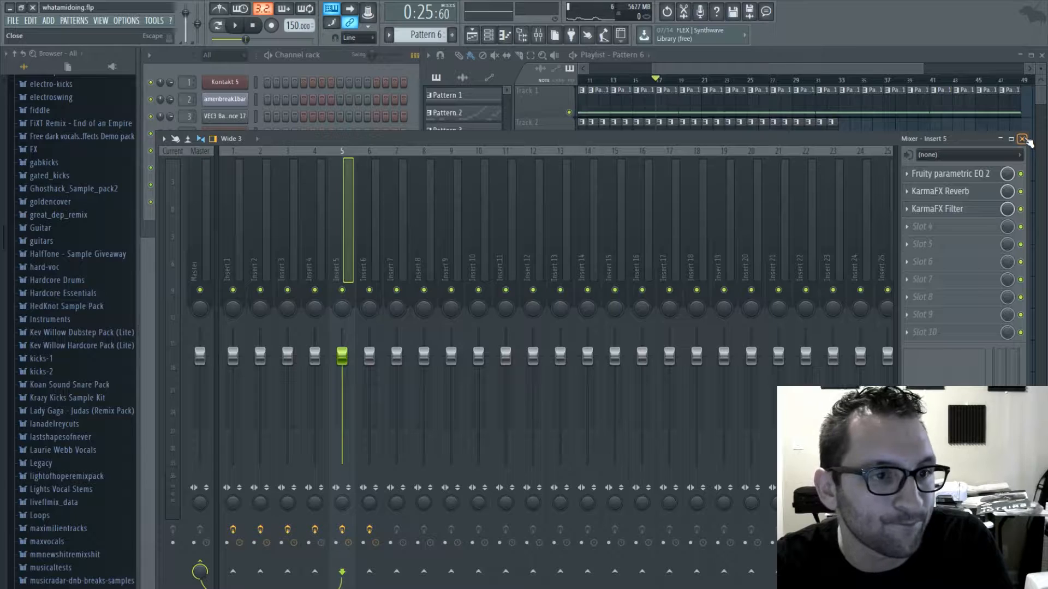
pyautogui.click(1024, 139)
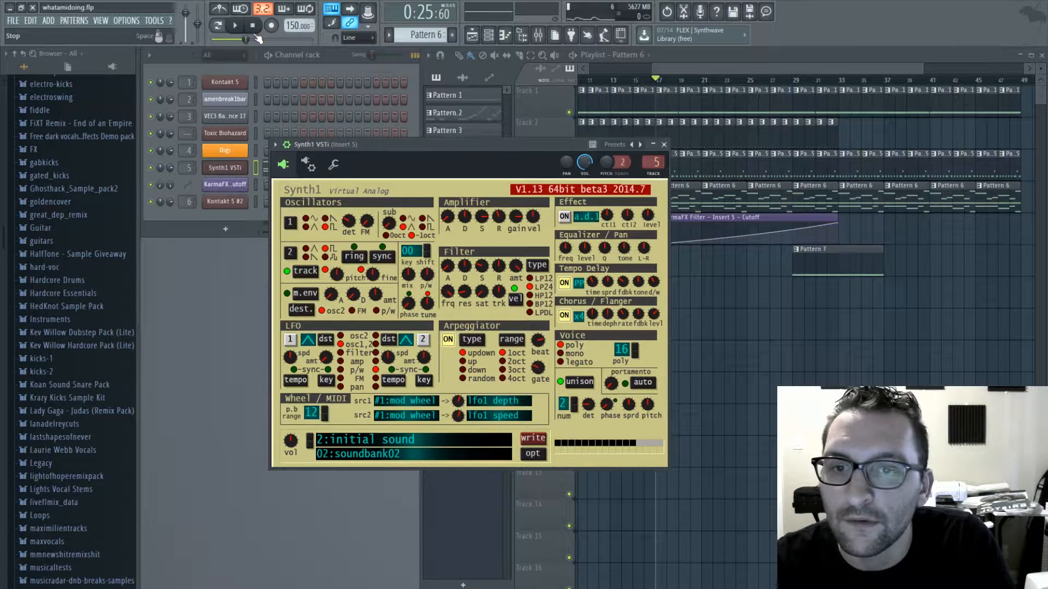
# - Loop Pattern 6 and tweak Synth1's amplifier and filter saturation settings while listening, and close the synth
pyautogui.click(235, 26)
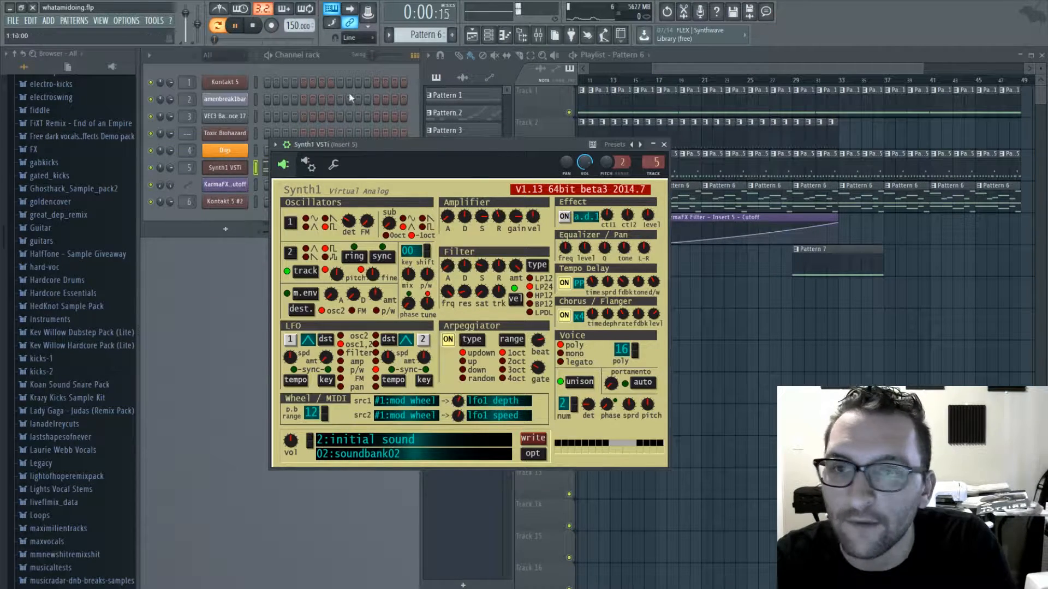
pyautogui.click(523, 87)
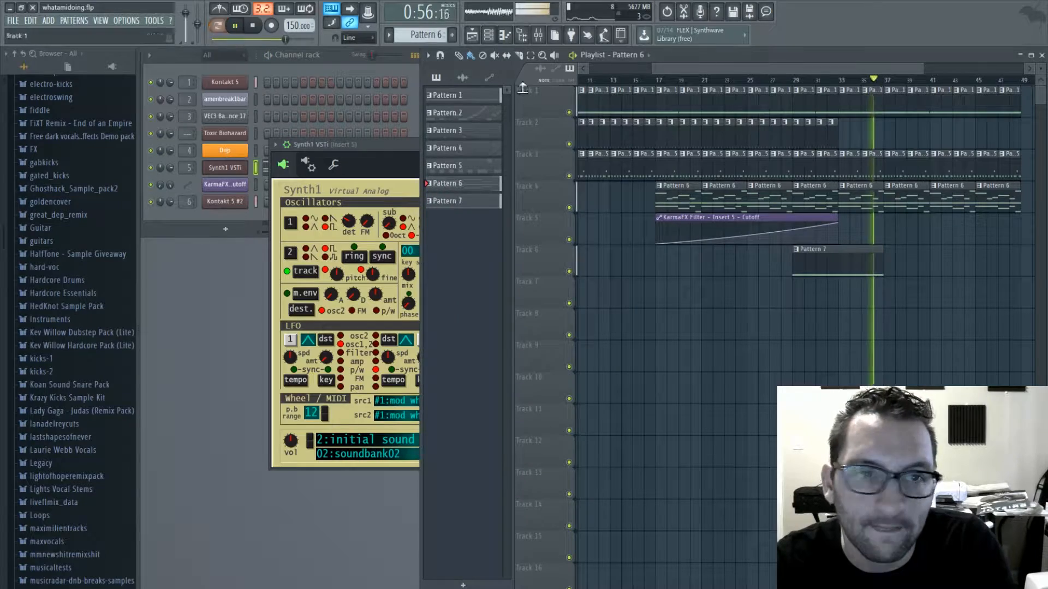
pyautogui.click(218, 26)
pyautogui.click(383, 158)
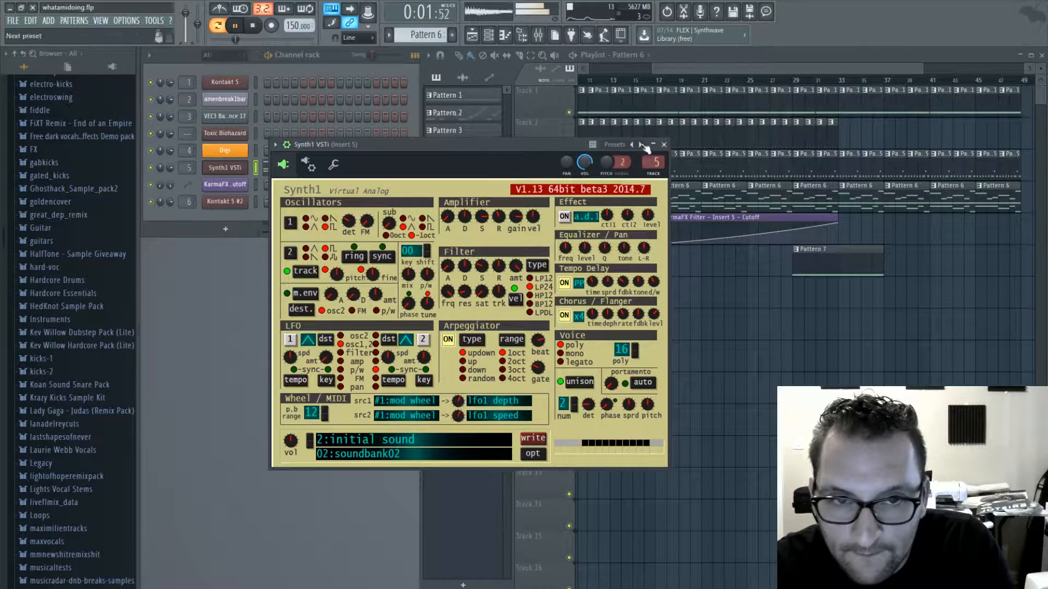
pyautogui.moveTo(448, 218); pyautogui.dragTo(449, 198)
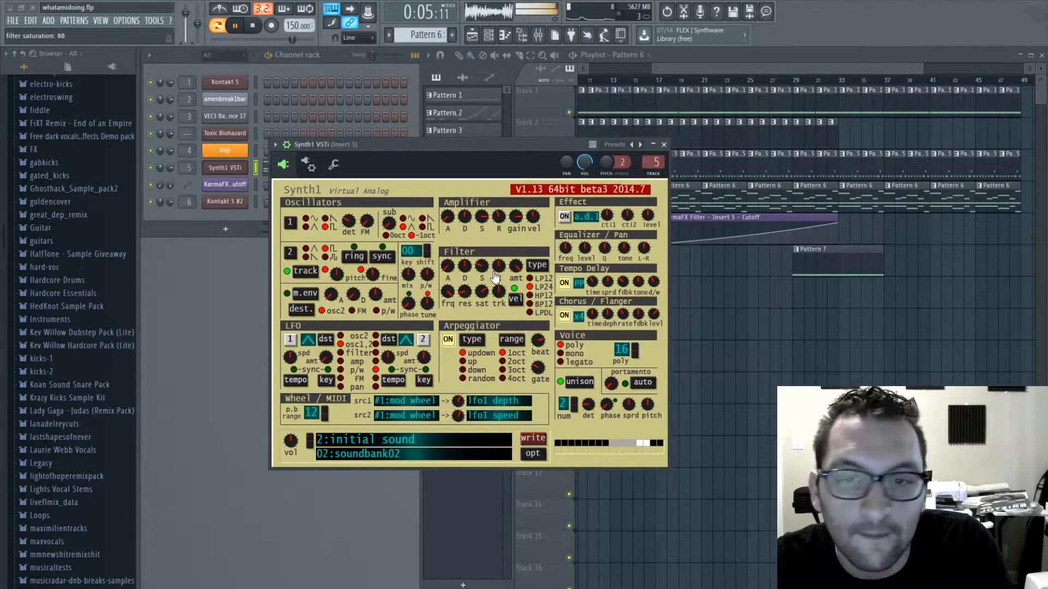
pyautogui.click(663, 144)
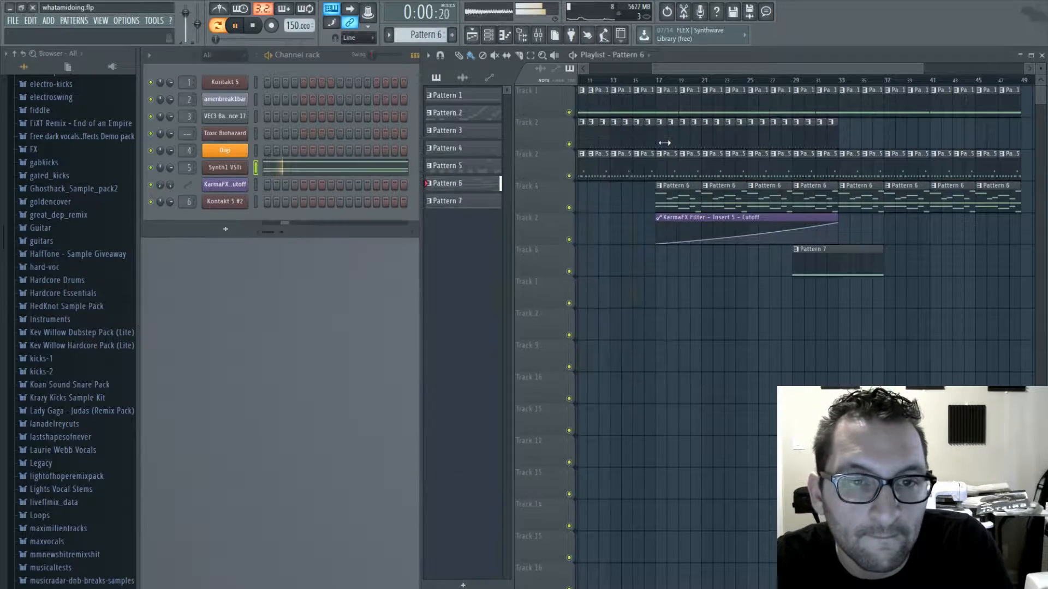
# - Select bars 32 to 33 in the playlist and create an automation clip for Synth1's filter saturation
pyautogui.click(530, 56)
pyautogui.press('space')
pyautogui.moveTo(832, 83); pyautogui.dragTo(845, 84)
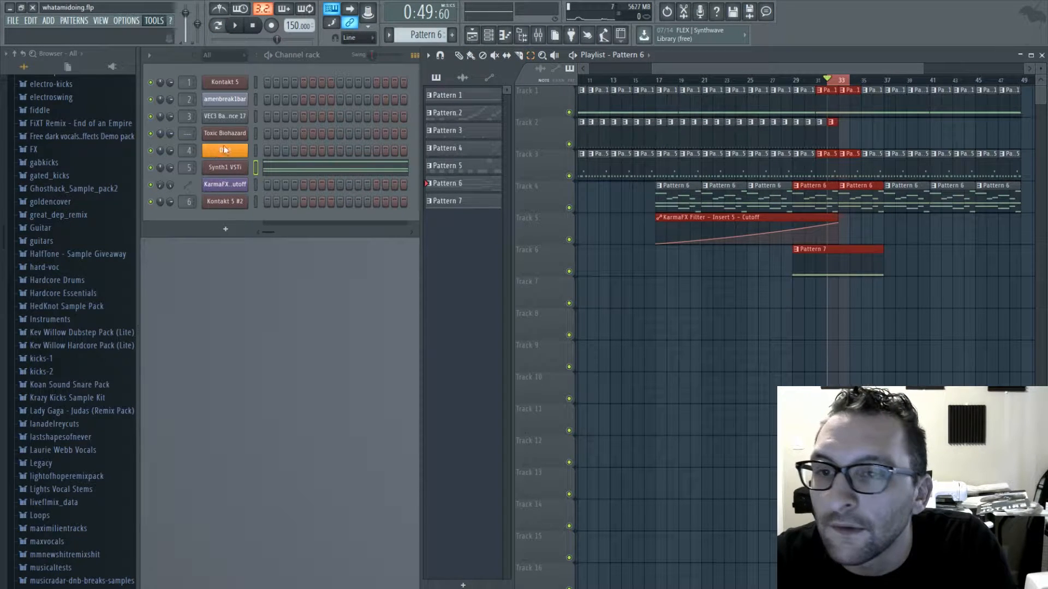
pyautogui.click(319, 214)
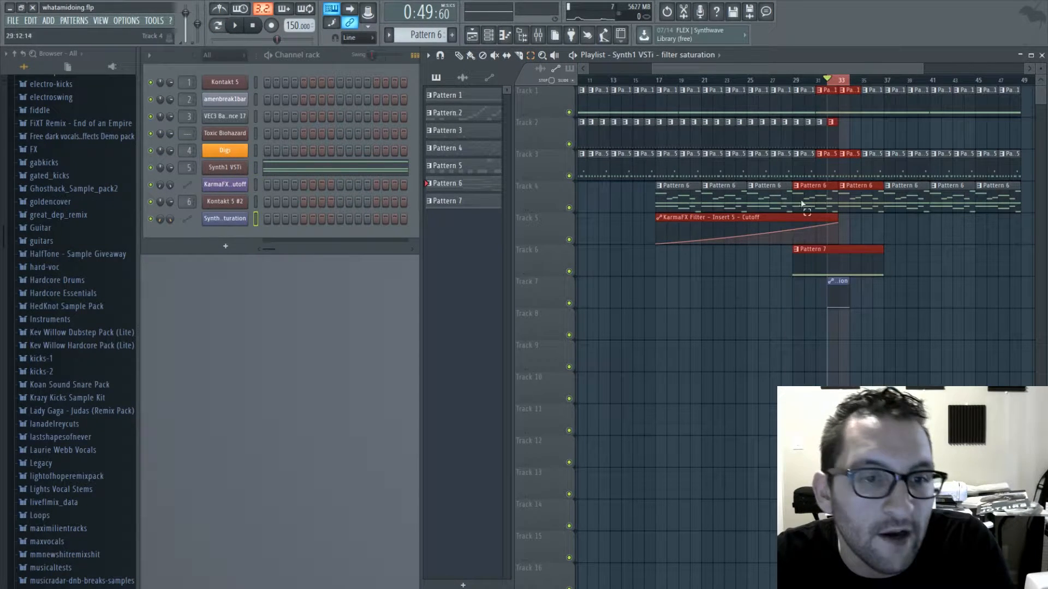
# - Shape the filter saturation automation to stay low until bar 33, jump up sharply and hold high to the clip's end
pyautogui.click(472, 56)
pyautogui.scroll(6, 873, 321)
pyautogui.rightClick(710, 304)
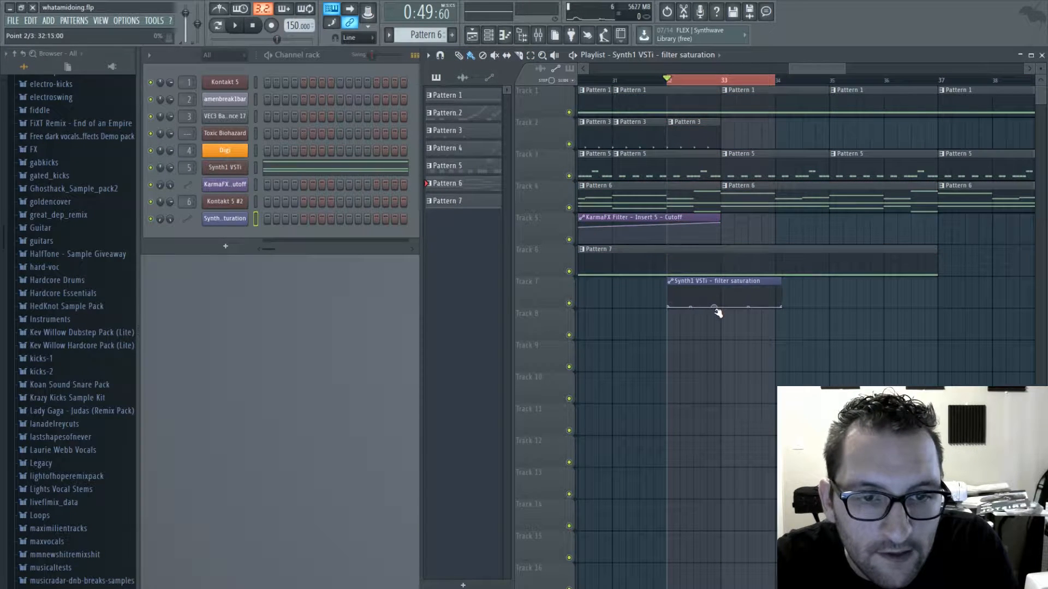
pyautogui.moveTo(727, 311); pyautogui.dragTo(723, 276)
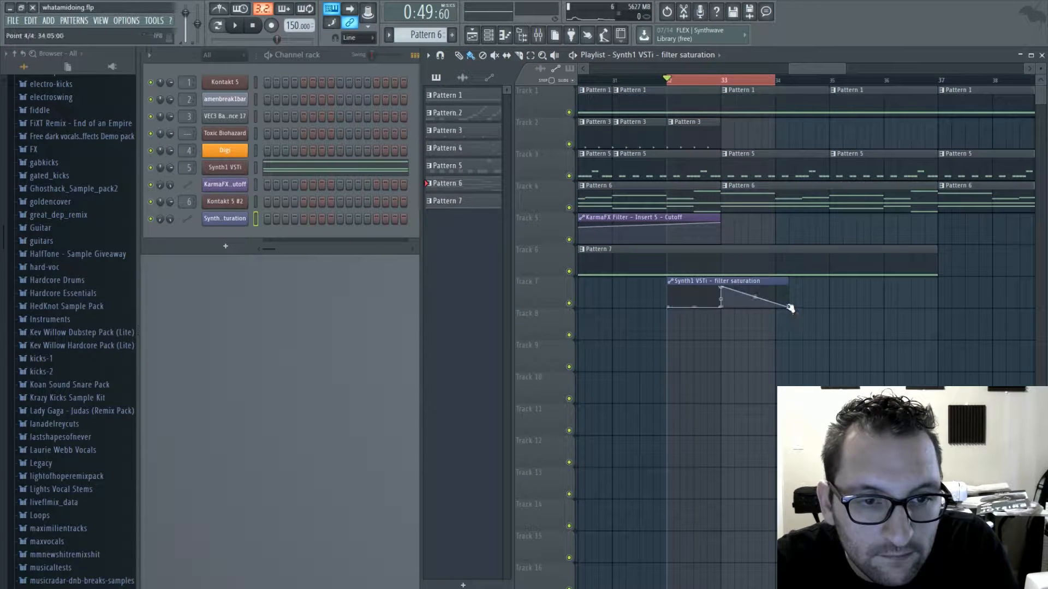
pyautogui.moveTo(791, 309); pyautogui.dragTo(791, 284)
# - Clear the time selection and play the arrangement from bar 21 to hear the new automation
pyautogui.moveTo(642, 80); pyautogui.dragTo(619, 82)
pyautogui.scroll(-6, 706, 281)
pyautogui.click(721, 80)
pyautogui.press('space')
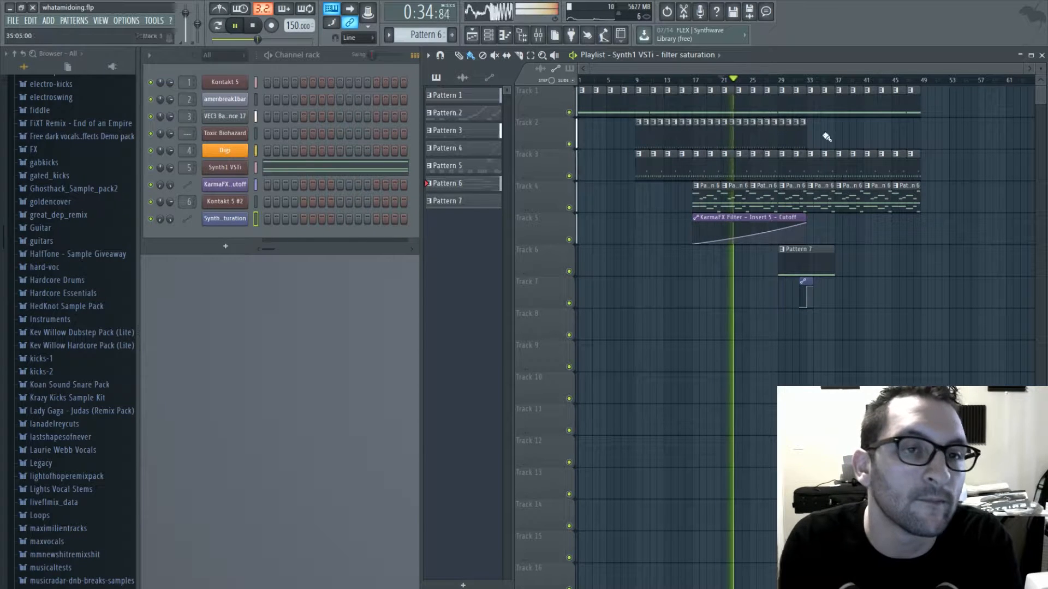
# - Repaint the last Pattern 3 clip on Track 2 at bar 32 and stop playback
pyautogui.click(803, 136)
pyautogui.moveTo(809, 141)
pyautogui.mouseDown()
pyautogui.moveTo(911, 138)
pyautogui.moveTo(803, 136)
pyautogui.mouseUp()
pyautogui.press('space')
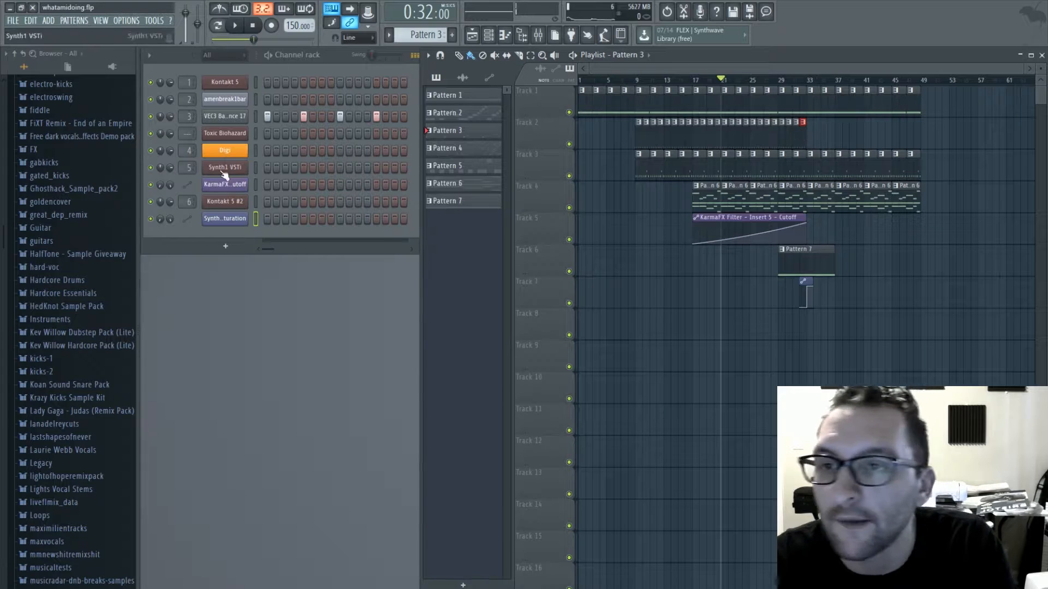
pyautogui.scroll(4, 44, 215)
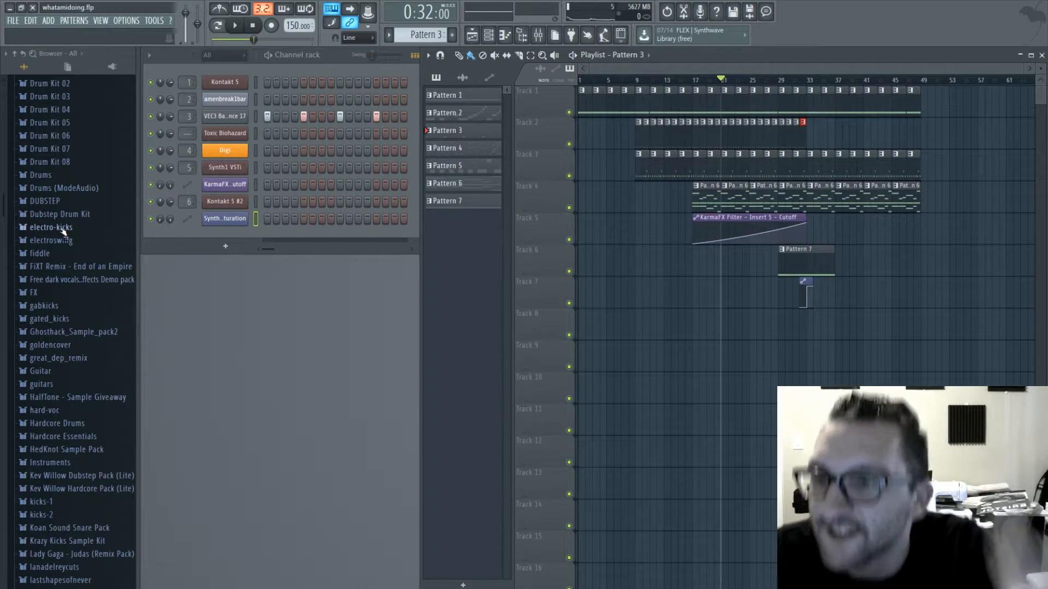
pyautogui.scroll(3, 60, 224)
pyautogui.click(77, 174)
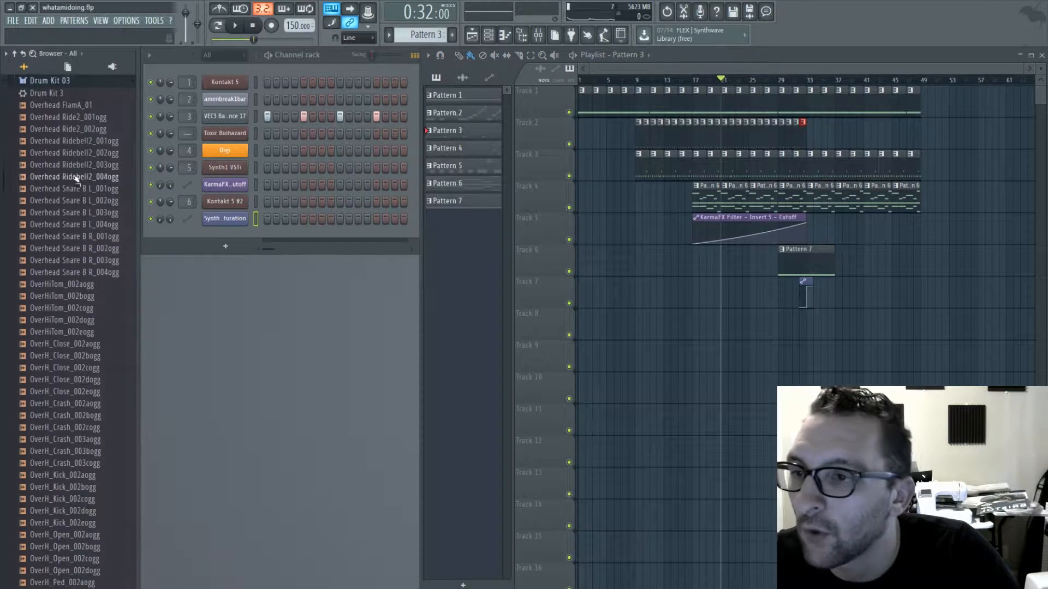
pyautogui.click(67, 82)
# - Open the Hats folder inside the Drums sample pack in the browser
pyautogui.scroll(8, 59, 204)
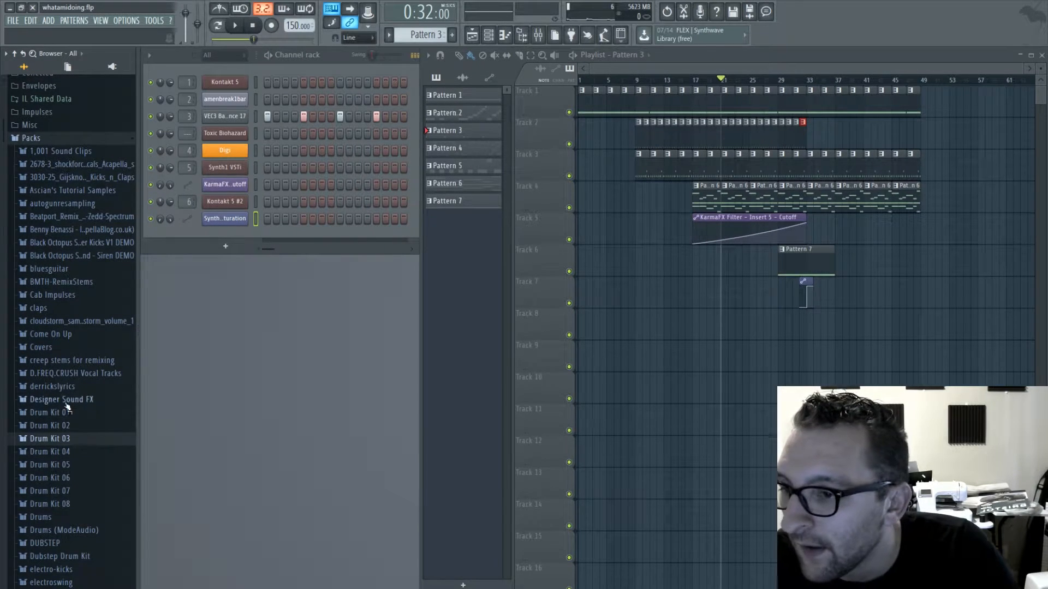
pyautogui.scroll(-5, 67, 406)
pyautogui.click(60, 303)
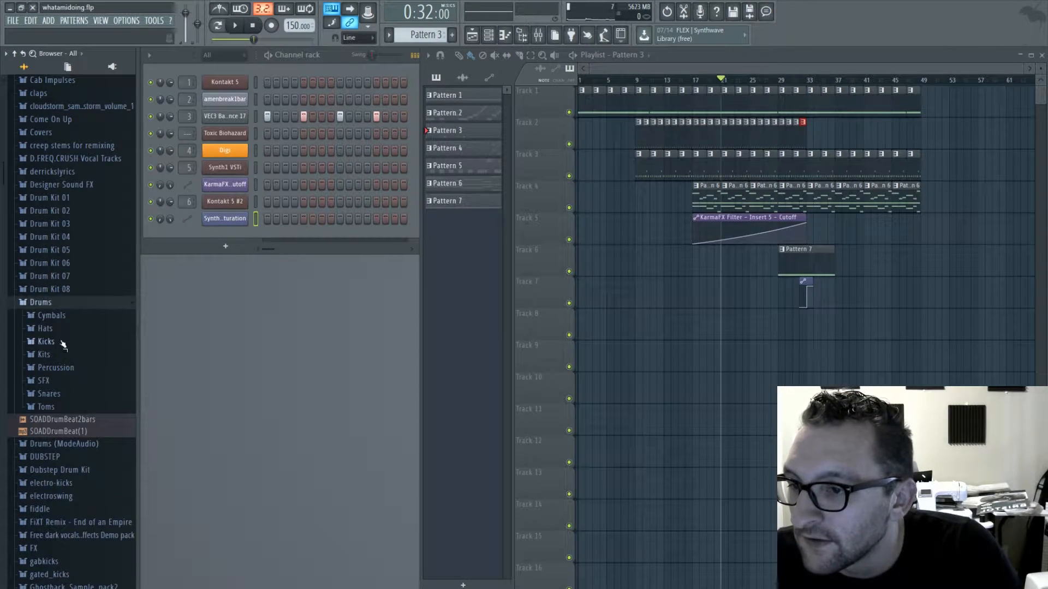
pyautogui.click(59, 329)
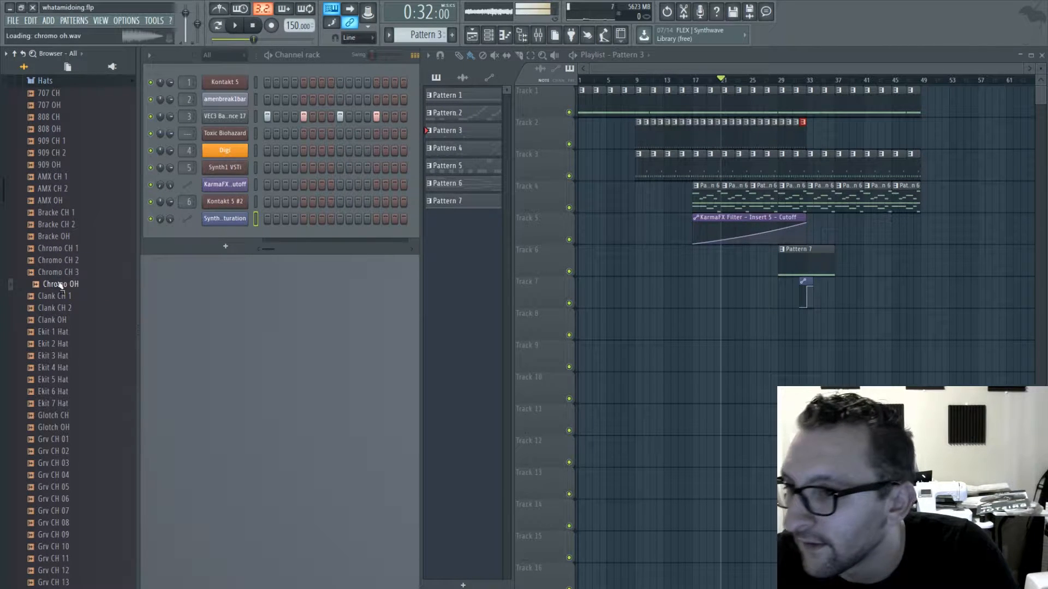
# - Audition the 707, 808 and 909 hat samples in the Hats folder
pyautogui.click(55, 153)
pyautogui.click(55, 117)
pyautogui.click(56, 129)
pyautogui.click(58, 141)
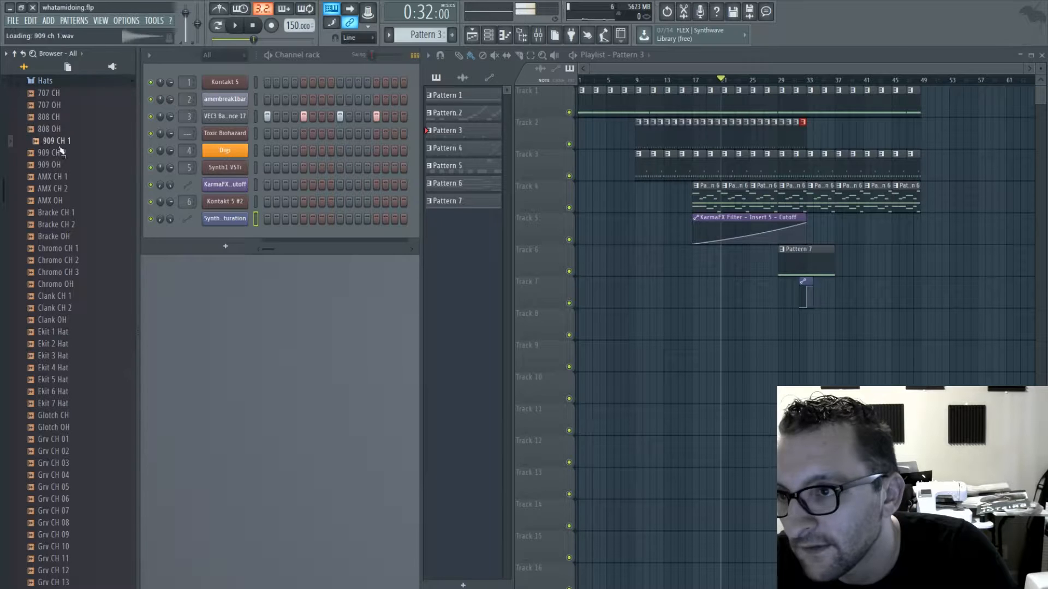
pyautogui.click(55, 117)
pyautogui.click(53, 105)
pyautogui.click(54, 94)
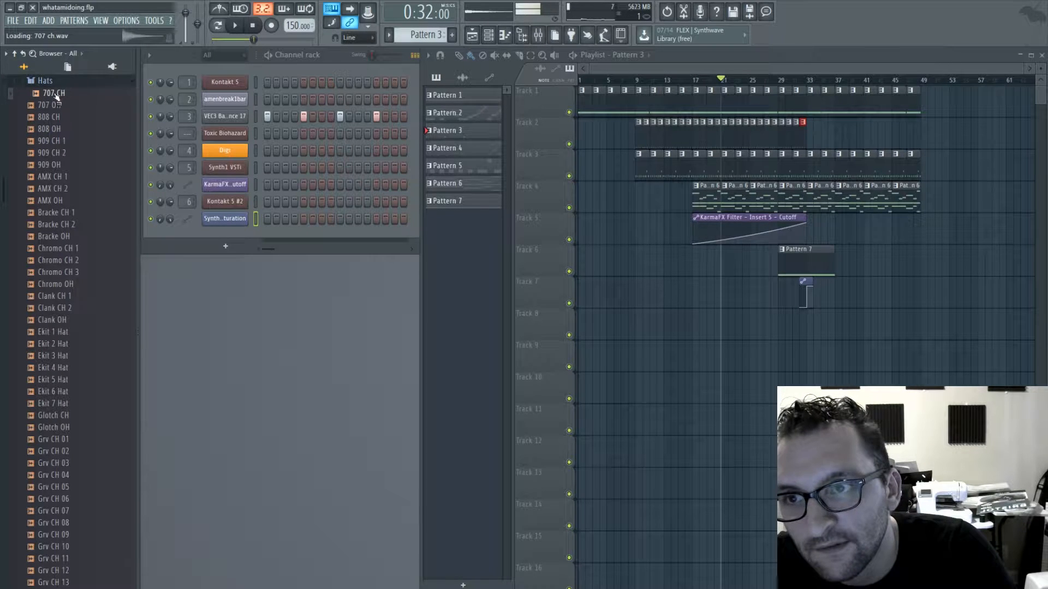
# - Add the 707 CH, 909 CH 1 and 909 CH 2 samples as new channels above Toxic Biohazard
pyautogui.moveTo(57, 97); pyautogui.dragTo(235, 125)
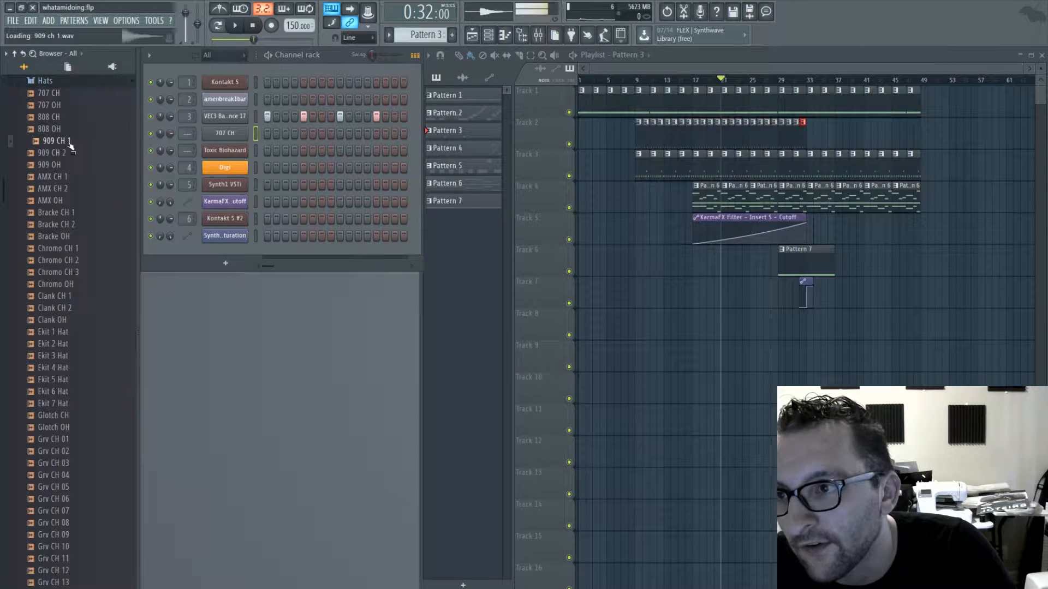
pyautogui.click(60, 143)
pyautogui.moveTo(61, 148); pyautogui.dragTo(252, 163)
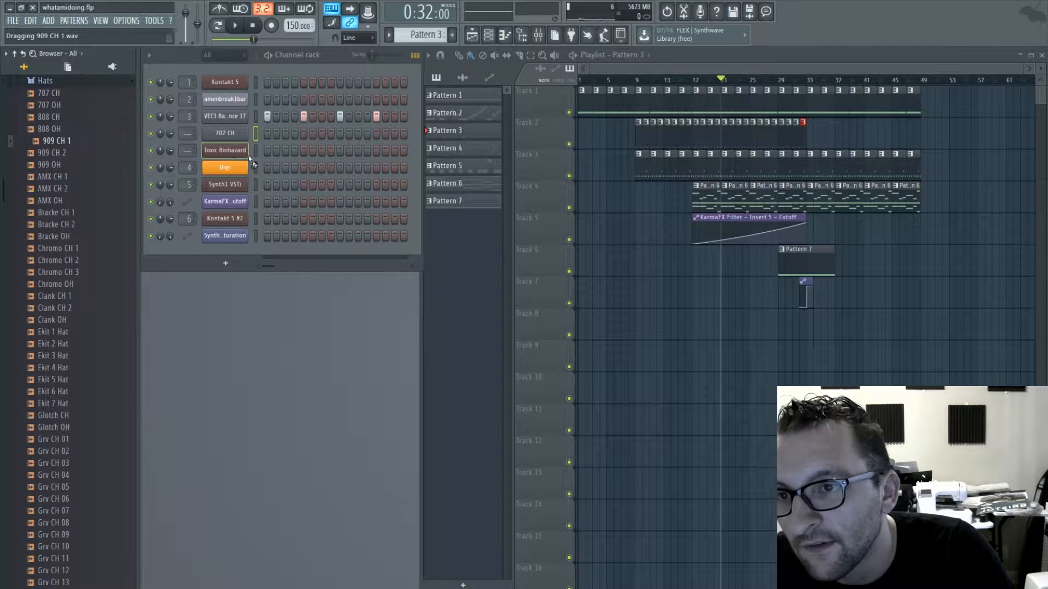
pyautogui.moveTo(55, 153); pyautogui.dragTo(222, 158)
# - Switch to pattern playback and sequence hats in Pattern 3: 707 CH on steps 3, 7 and 11, 909 CH 1 on steps 4 and 8
pyautogui.press('space')
pyautogui.click(218, 26)
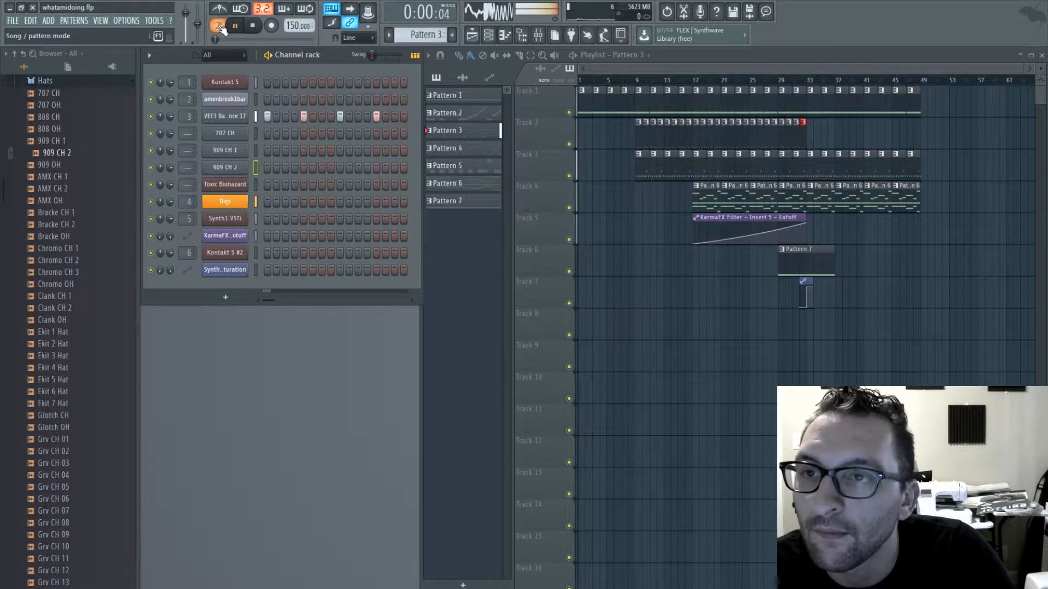
pyautogui.click(295, 150)
pyautogui.press('space')
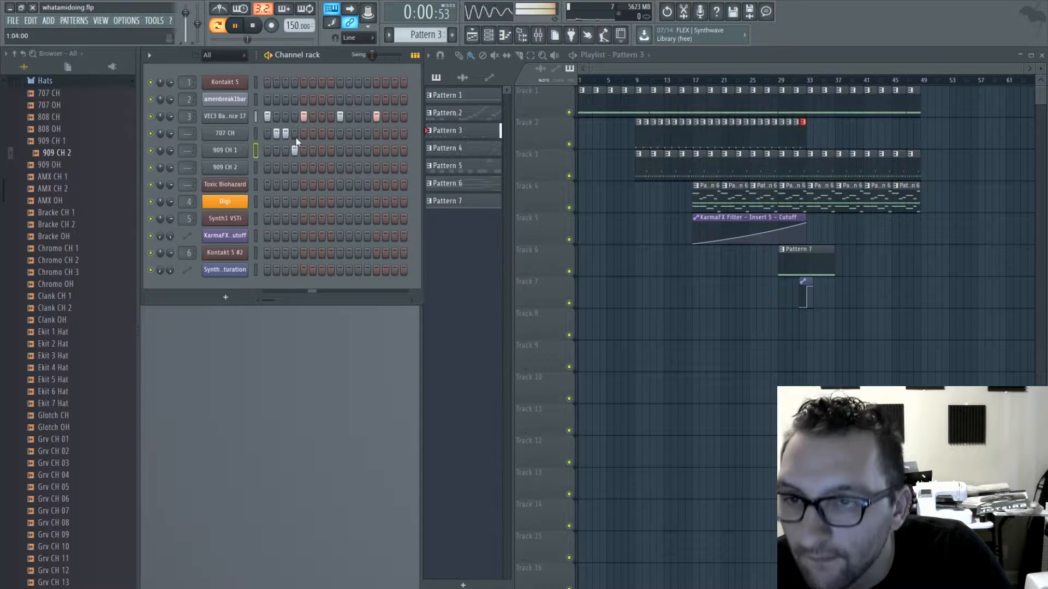
pyautogui.click(321, 167)
pyautogui.click(331, 167)
pyautogui.click(331, 150)
pyautogui.click(331, 167)
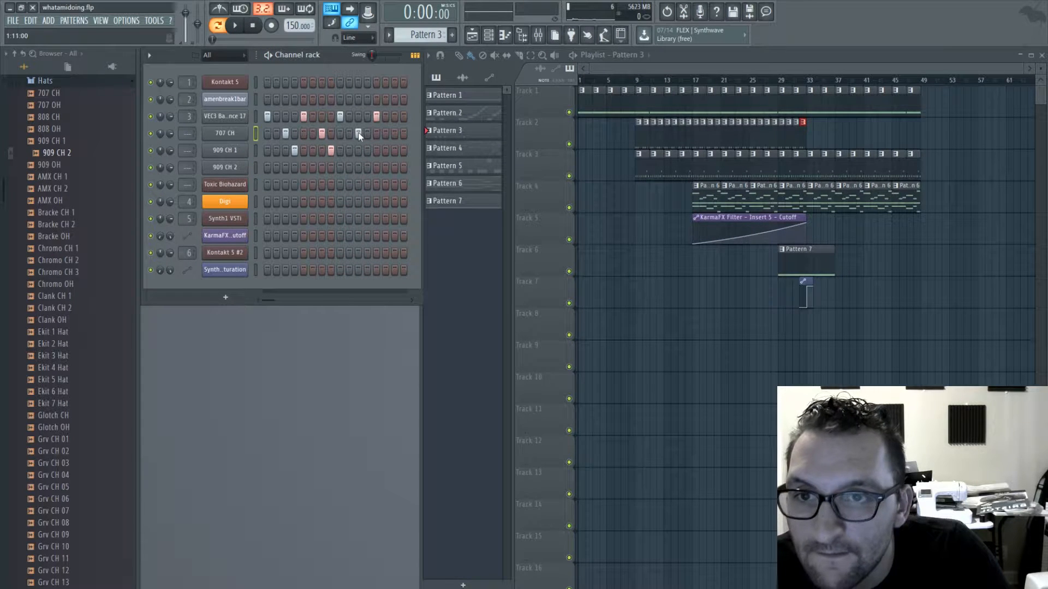
# - Complete the hats with 909 CH 1 on step 12, 707 CH on steps 4, 15 and 16, and 909 CH 2 on steps 3, 7, 11 and 16
pyautogui.click(368, 150)
pyautogui.click(395, 133)
pyautogui.click(404, 133)
pyautogui.press('space')
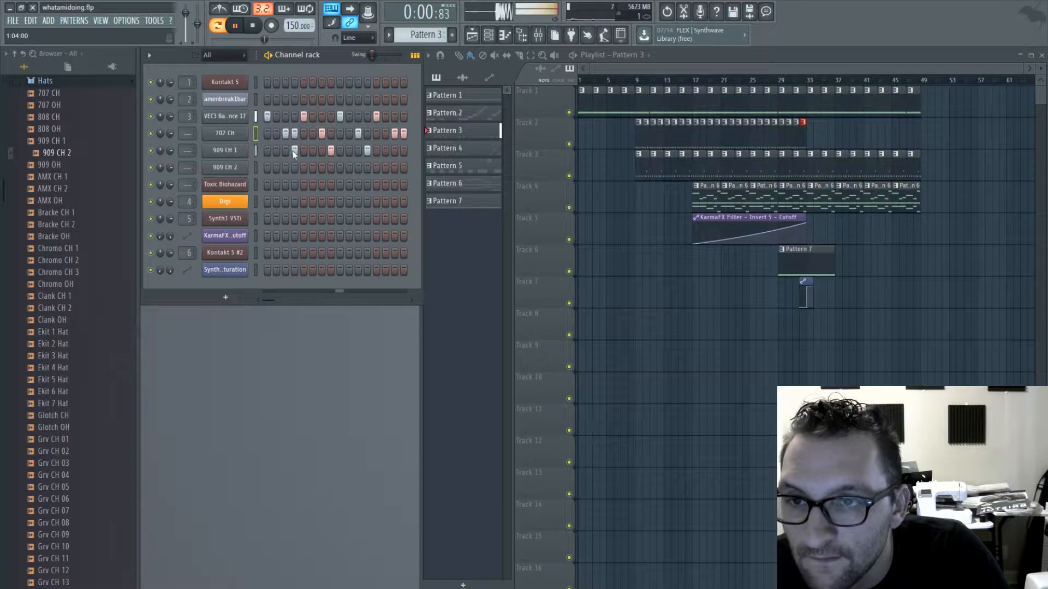
pyautogui.click(404, 167)
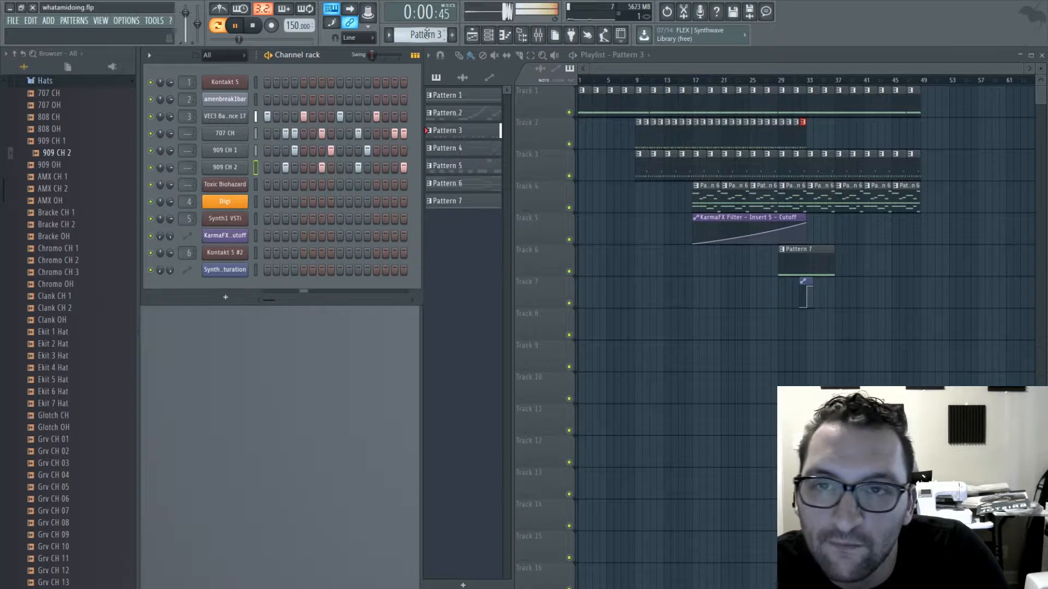
# - Clone Pattern 3 and clear all 707 and 909 hat steps from the copy, leaving only the VEC3 drum steps
pyautogui.hotkey('ctrl', 'shift', 'c')
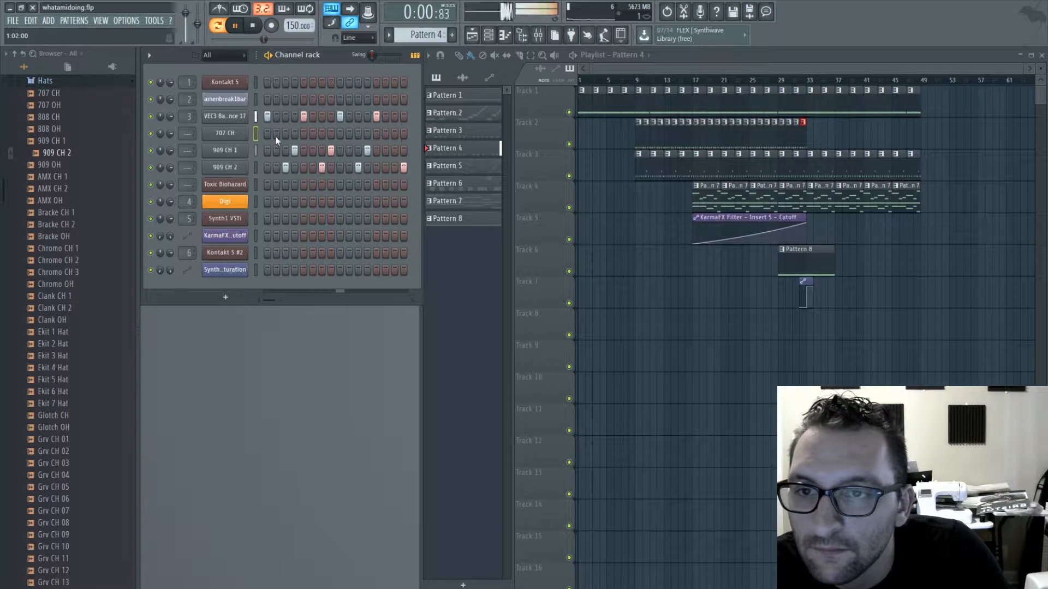
pyautogui.moveTo(403, 167); pyautogui.dragTo(285, 167)
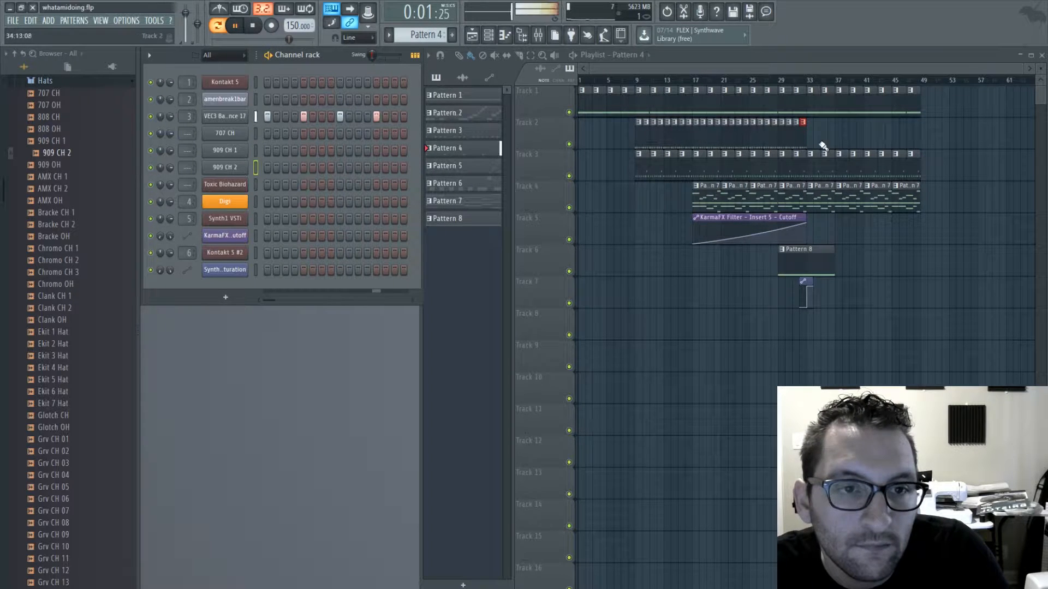
pyautogui.press('space')
# - Move Track 2's Pattern 3 clips to start at bar 33 and paint Pattern 4 clips from bar 9 up to bar 33
pyautogui.click(530, 55)
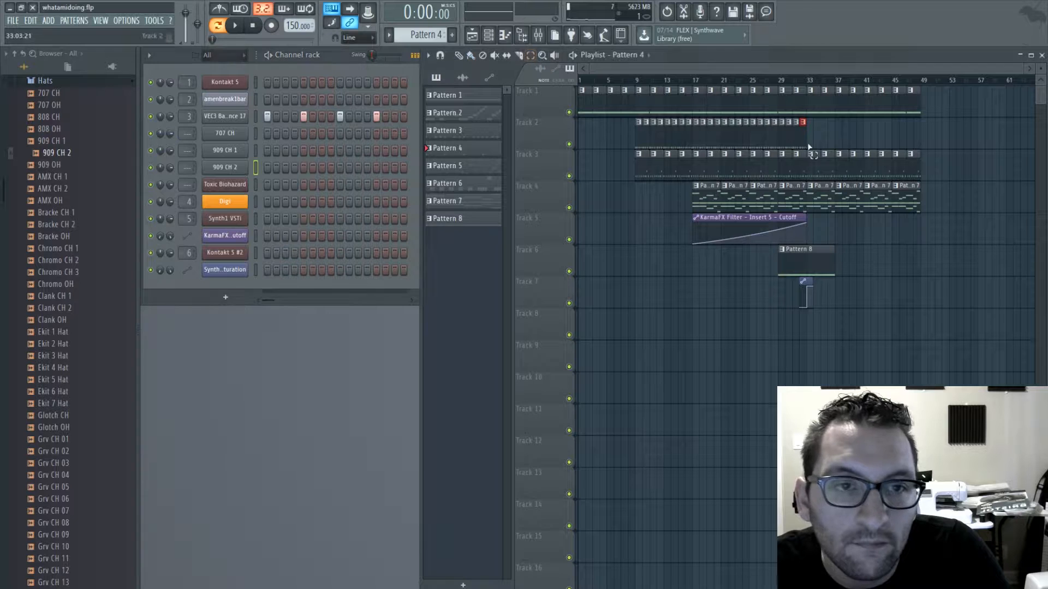
pyautogui.moveTo(829, 142)
pyautogui.mouseDown()
pyautogui.moveTo(627, 145)
pyautogui.moveTo(845, 147)
pyautogui.mouseUp()
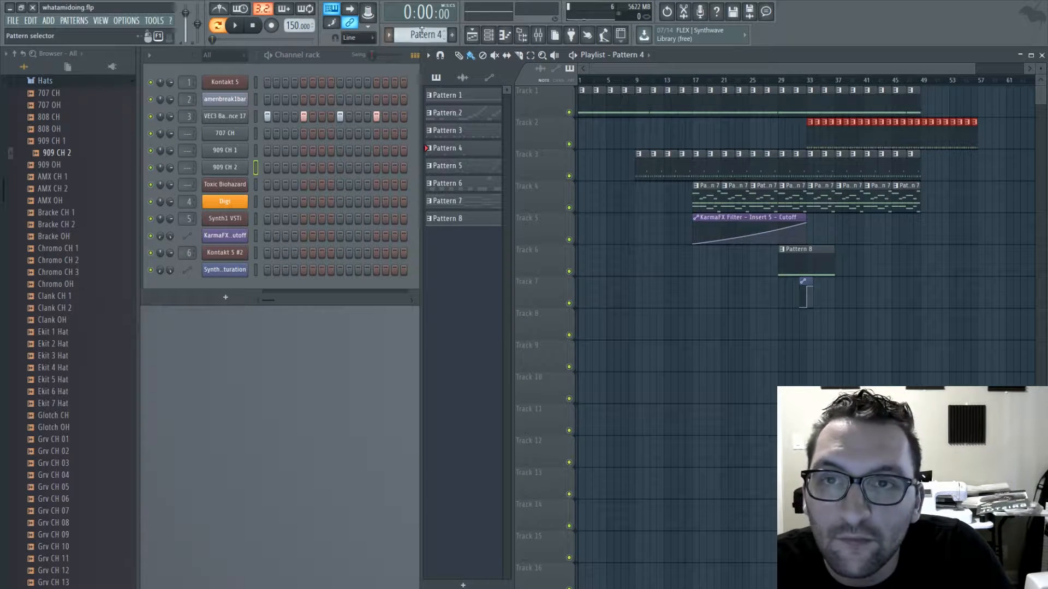
pyautogui.moveTo(637, 136); pyautogui.dragTo(786, 136)
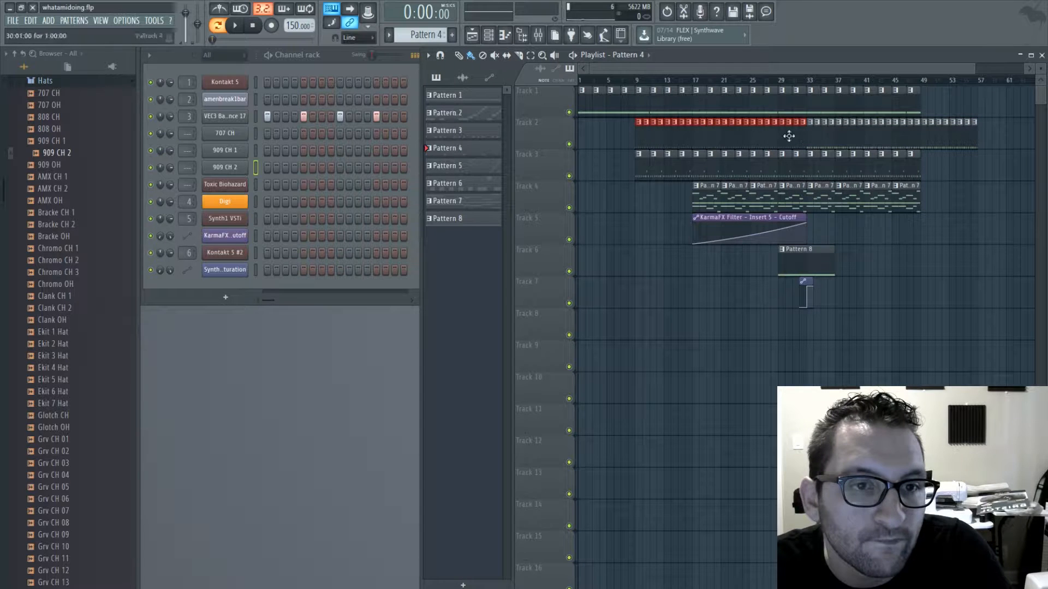
# - Play the arrangement from bar 17 to hear the hats come in at bar 33
pyautogui.click(693, 79)
pyautogui.press('space')
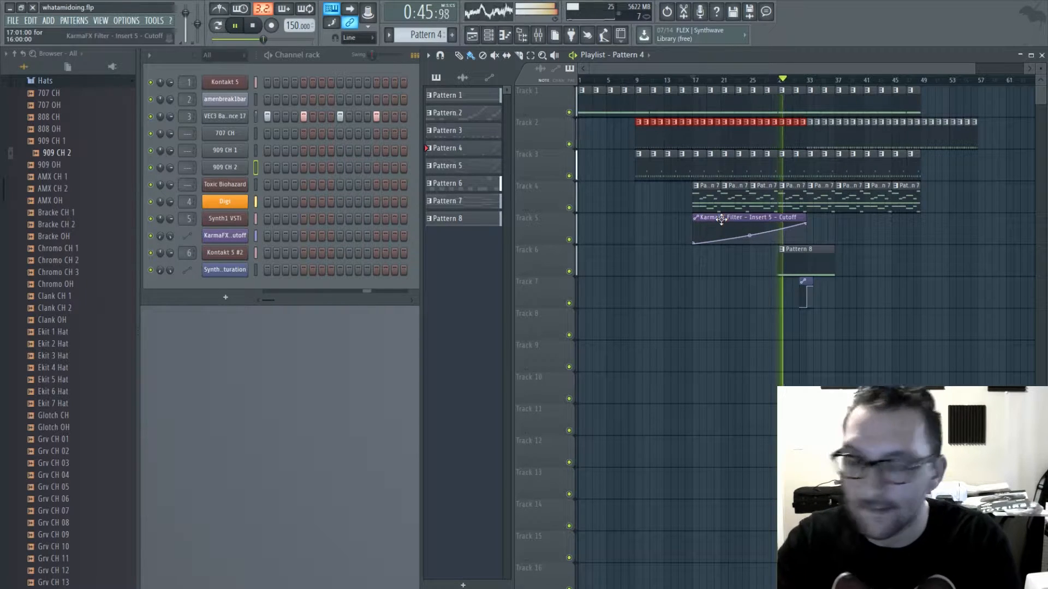
# - Collapse the Hats and Drums folders in the browser and add a 3x Osc channel to the rack
pyautogui.click(46, 81)
pyautogui.scroll(3, 49, 82)
pyautogui.click(70, 197)
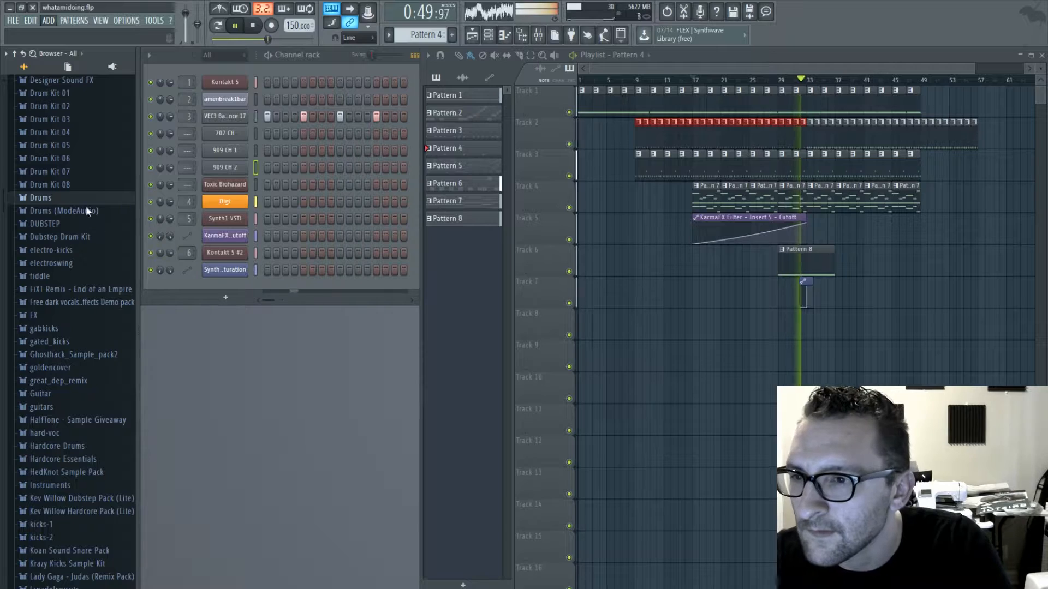
pyautogui.click(93, 475)
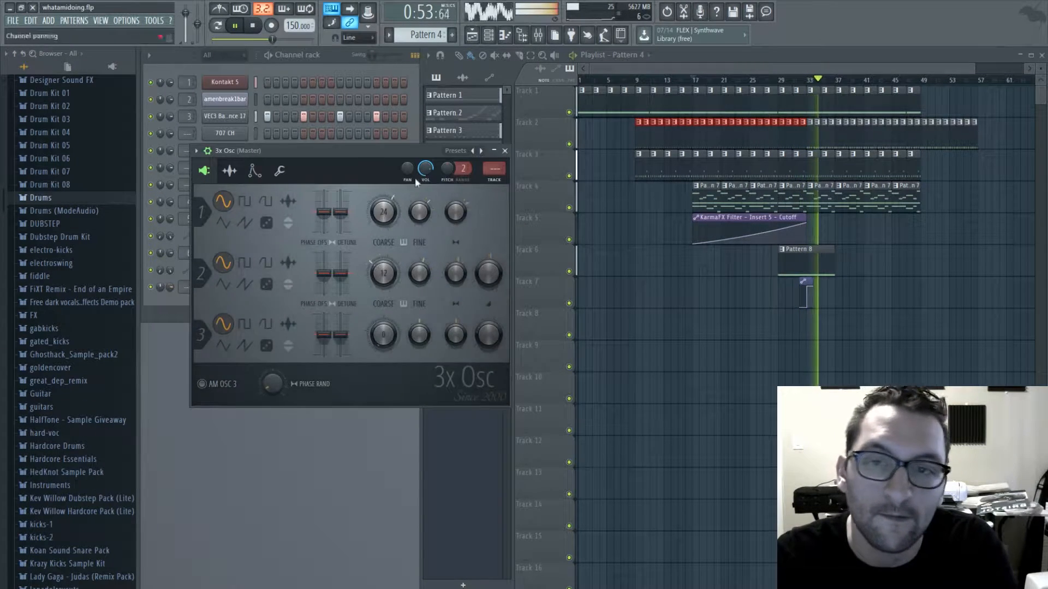
pyautogui.click(776, 57)
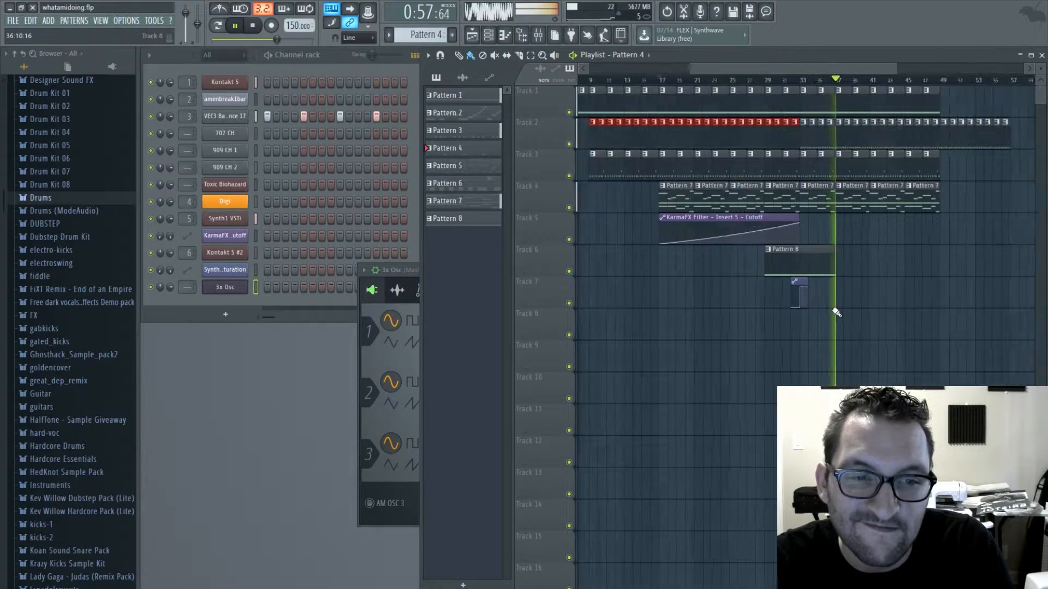
# - Play from just before bar 33 and lower the high section of the filter saturation automation, ending at about 56% at bar 34
pyautogui.scroll(5, 803, 305)
pyautogui.press('space')
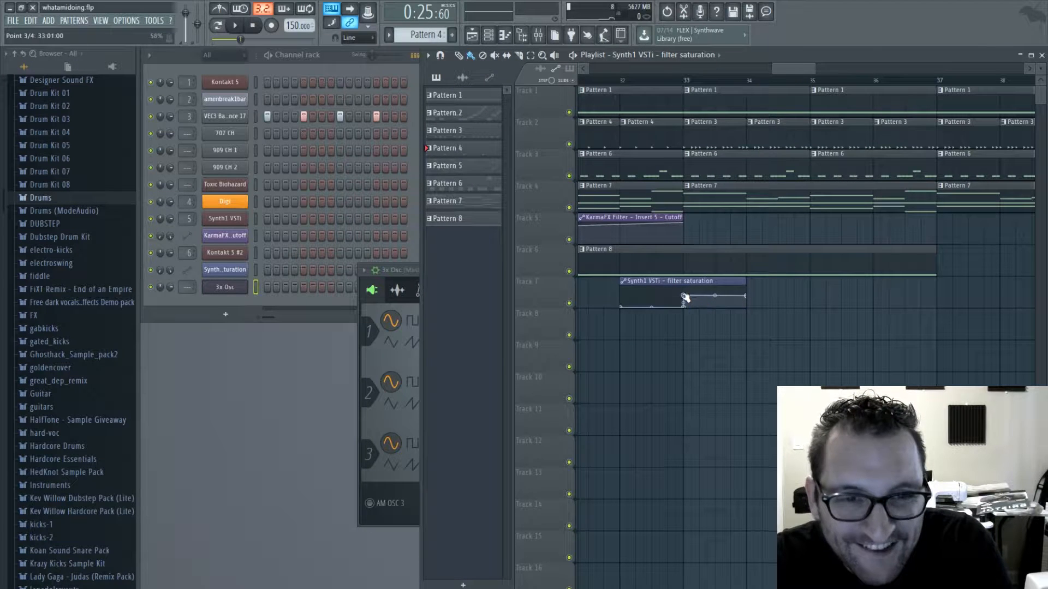
pyautogui.click(675, 83)
pyautogui.press('space')
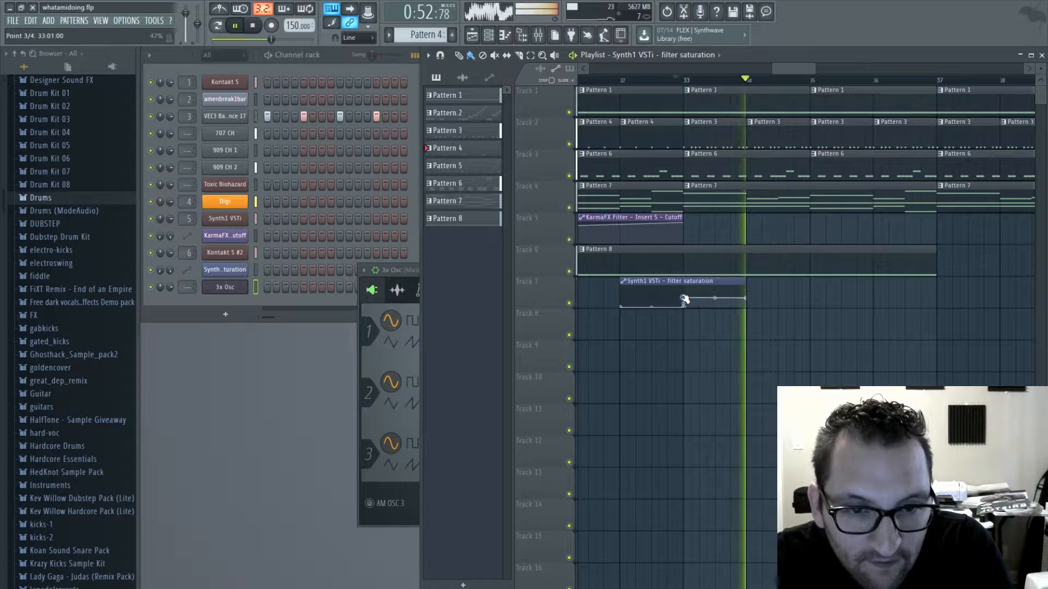
pyautogui.moveTo(683, 298); pyautogui.dragTo(748, 296)
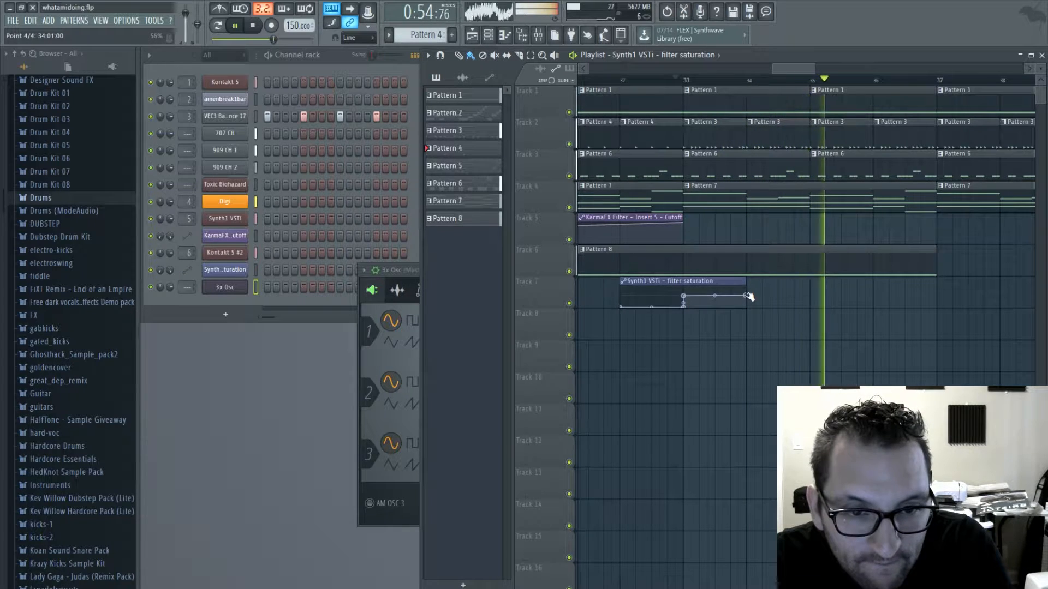
pyautogui.scroll(-5, 748, 169)
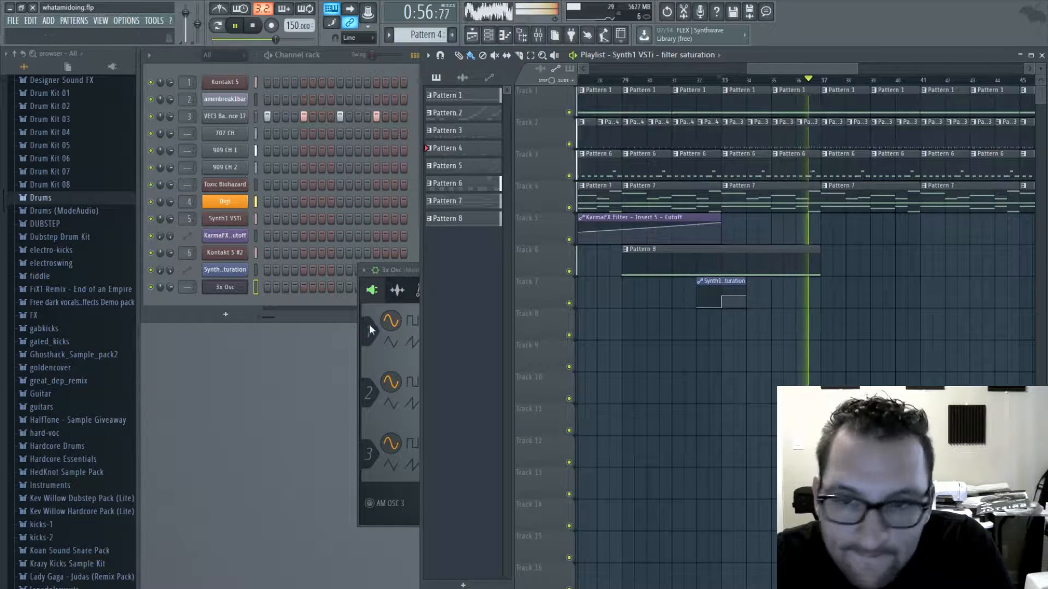
# - Stop playback, set the 3x Osc's first oscillator to the noise waveform and close the plugin window
pyautogui.click(402, 272)
pyautogui.moveTo(401, 272); pyautogui.dragTo(335, 196)
pyautogui.press('space')
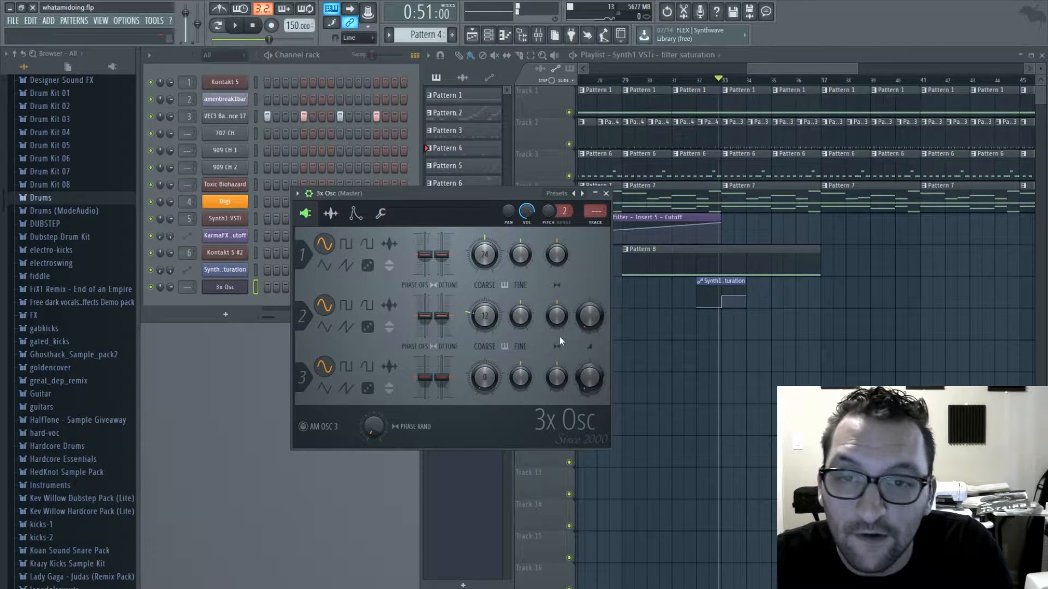
pyautogui.click(390, 246)
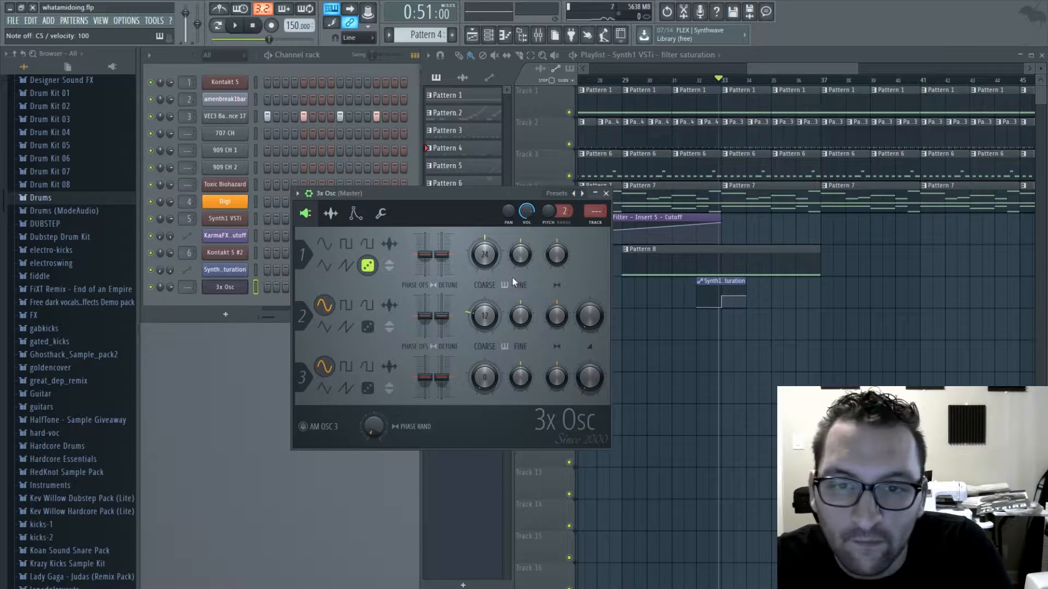
pyautogui.click(606, 194)
# - Select the empty Pattern 9 and enter a C5 note four bars long for the 3x Osc in the piano roll
pyautogui.moveTo(419, 34); pyautogui.dragTo(420, 13)
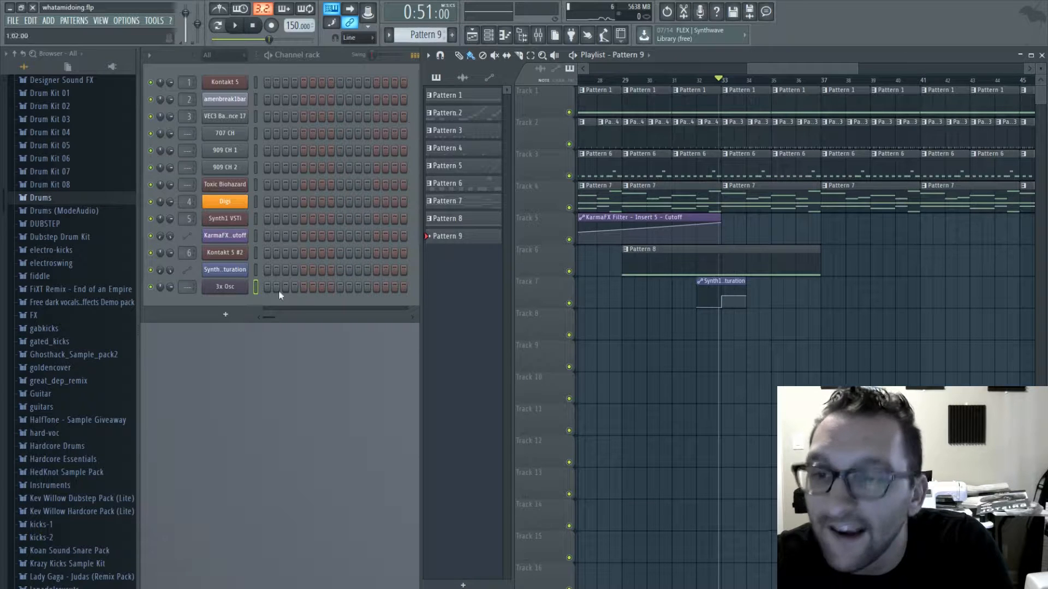
pyautogui.click(224, 289)
pyautogui.press('F7')
pyautogui.moveTo(254, 327); pyautogui.dragTo(172, 381)
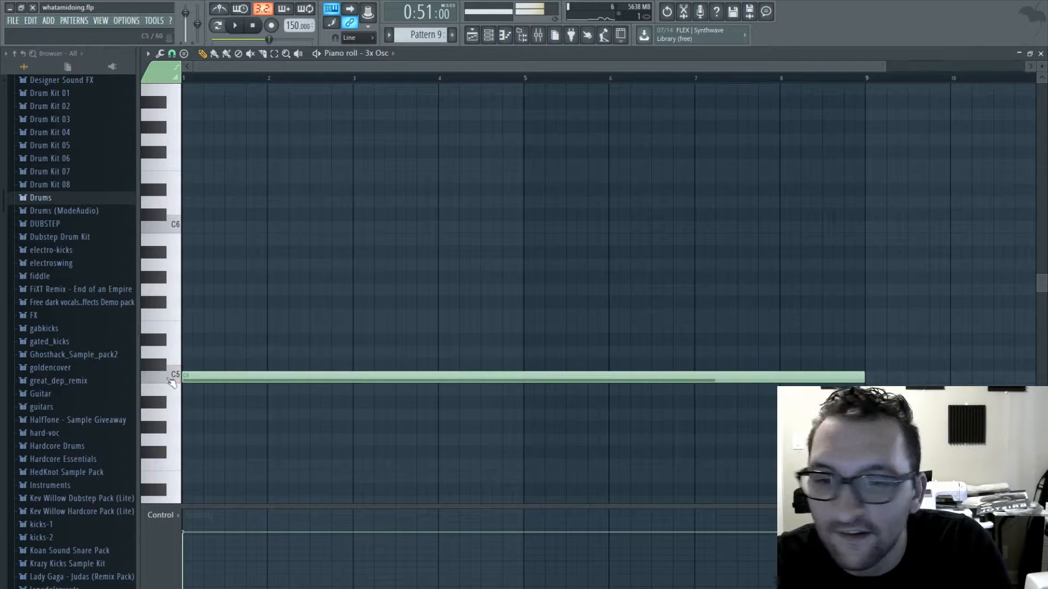
pyautogui.moveTo(861, 376); pyautogui.dragTo(544, 382)
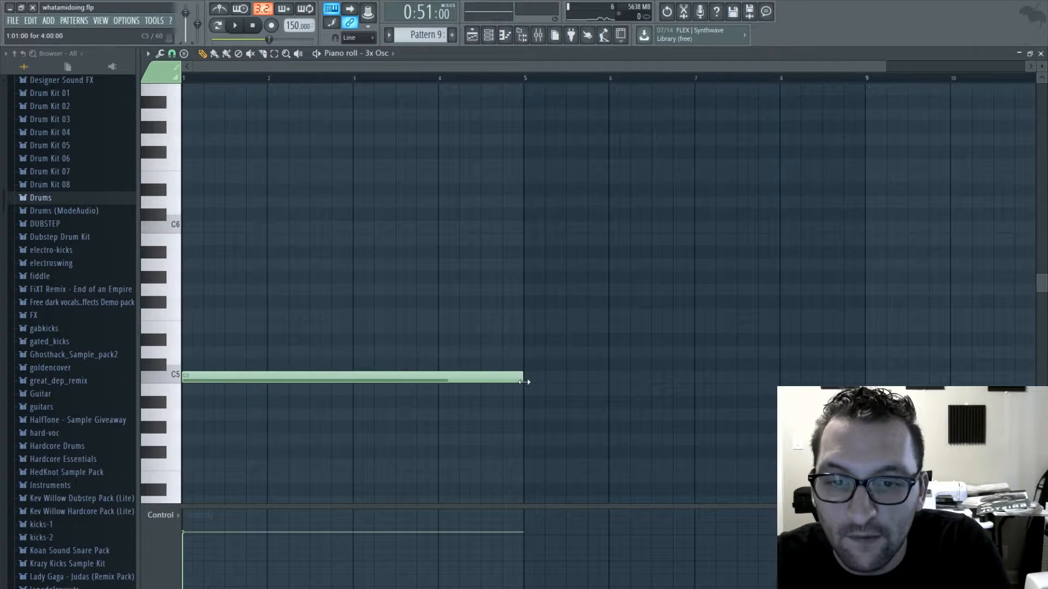
pyautogui.click(1040, 54)
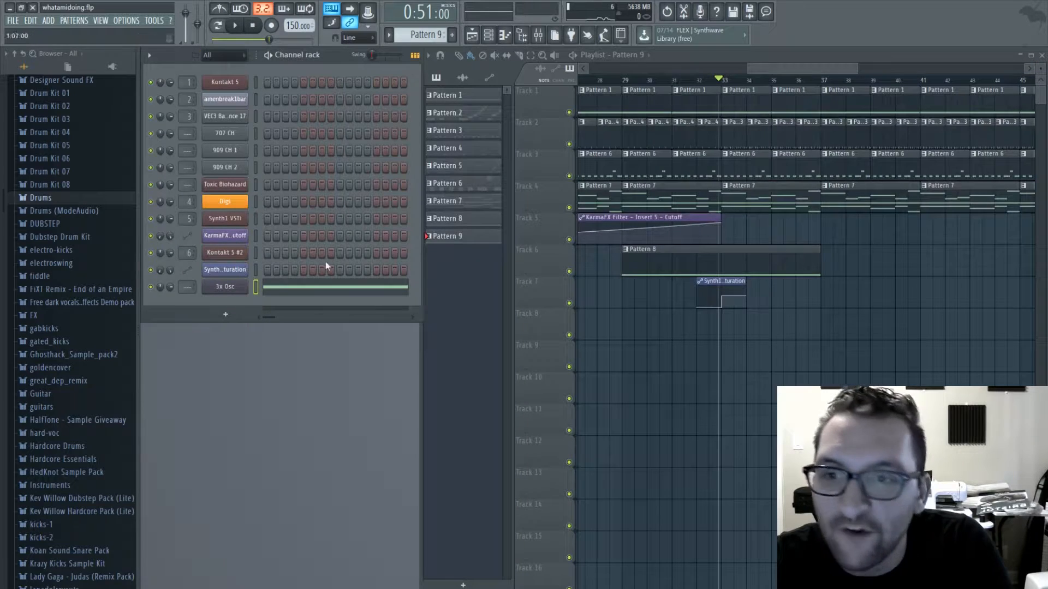
# - Route the 3x Osc channel to mixer insert 7 and reopen the plugin's settings
pyautogui.doubleClick(190, 291)
pyautogui.moveTo(190, 291); pyautogui.dragTo(190, 271)
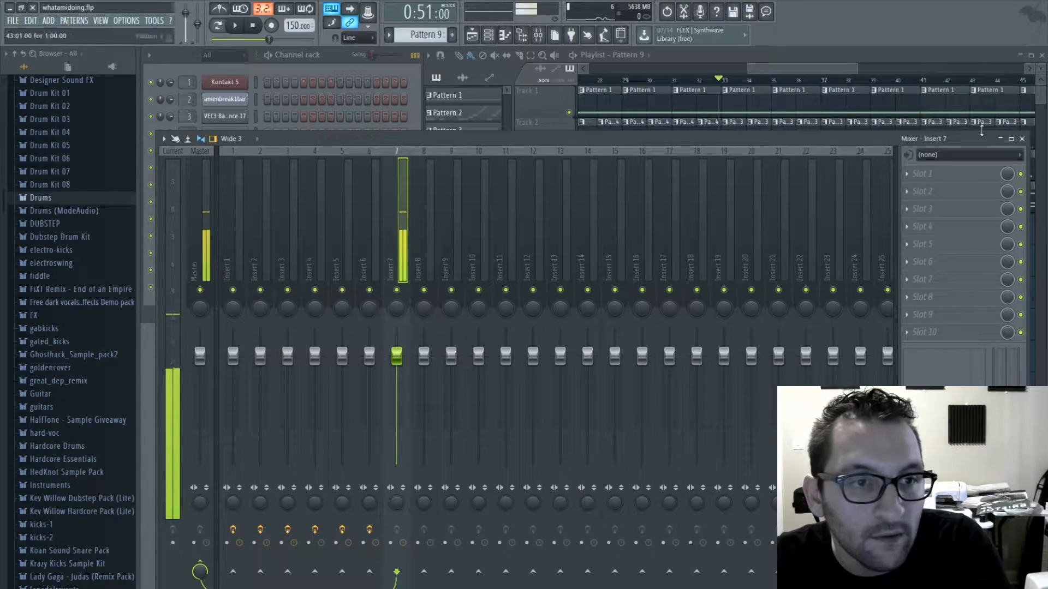
pyautogui.click(1022, 139)
pyautogui.click(224, 287)
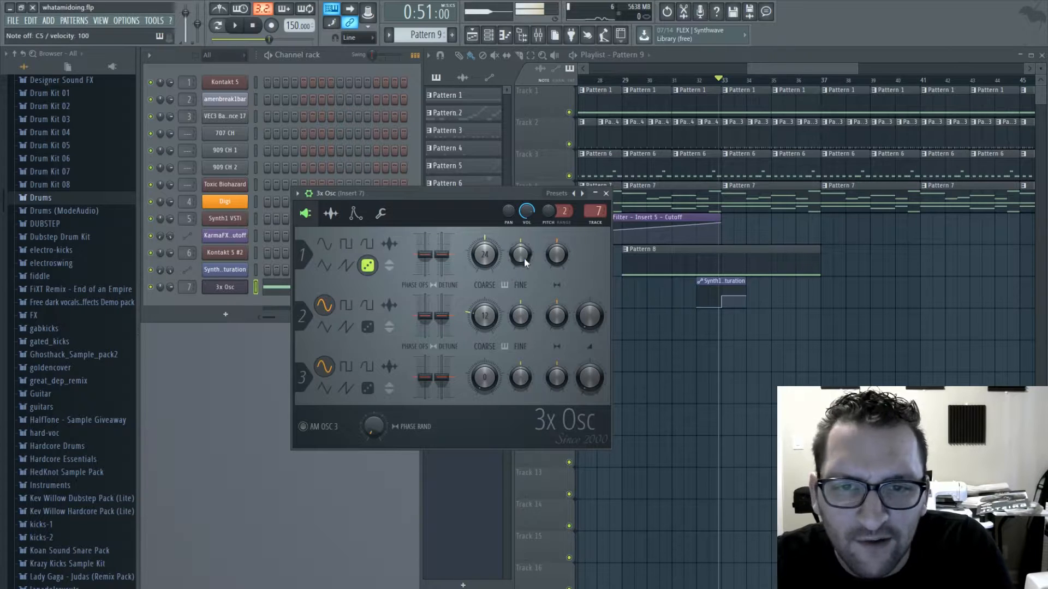
pyautogui.moveTo(526, 257); pyautogui.dragTo(526, 276)
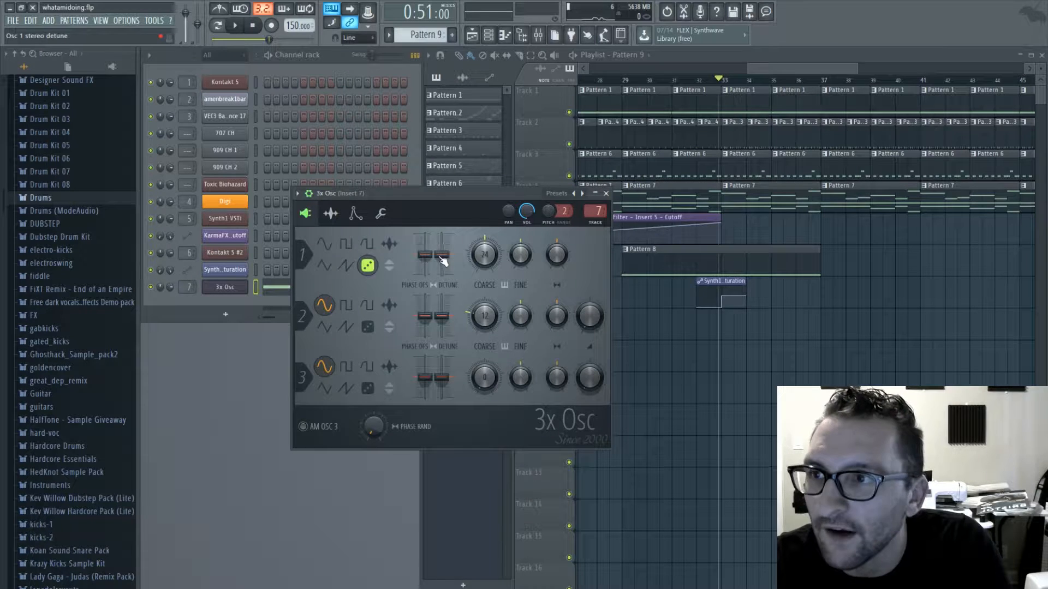
pyautogui.click(331, 214)
pyautogui.click(355, 214)
pyautogui.click(331, 213)
pyautogui.click(305, 213)
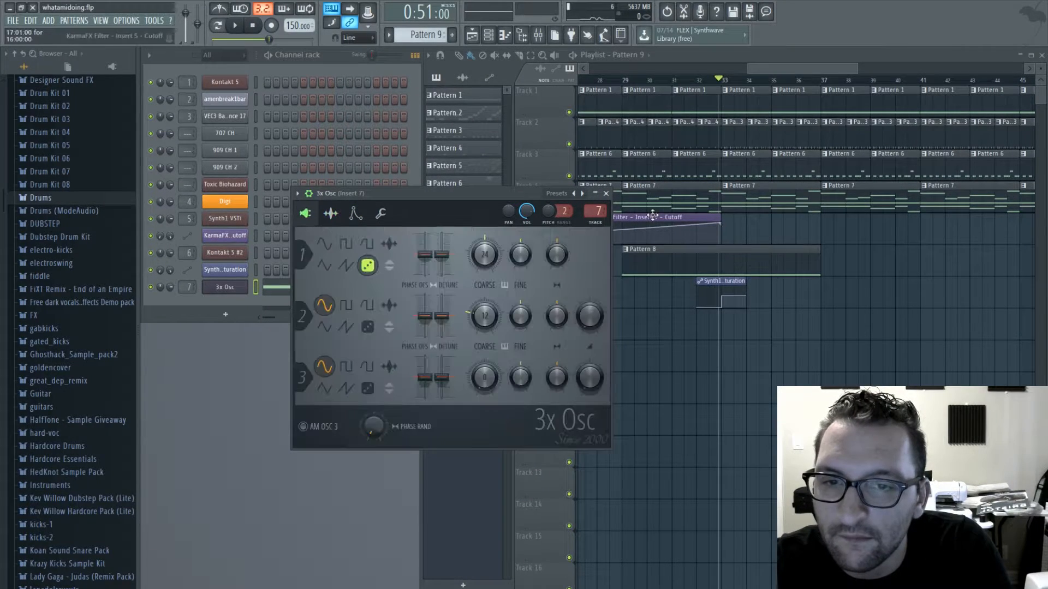
# - Load the KarmaFX Filter into the first effect slot of mixer insert 7
pyautogui.doubleClick(599, 214)
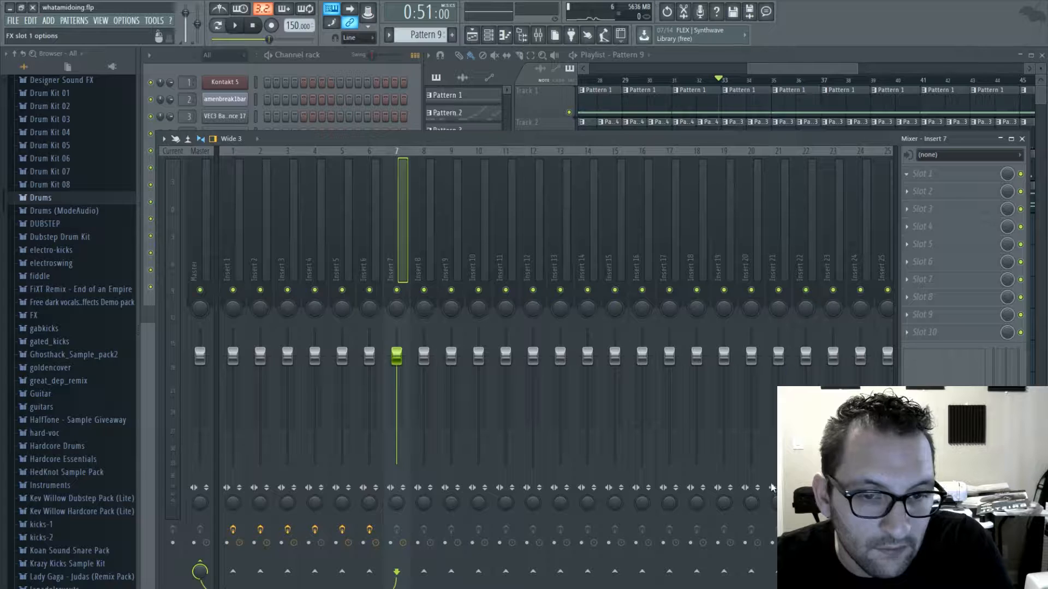
pyautogui.moveTo(168, 169); pyautogui.dragTo(169, 166)
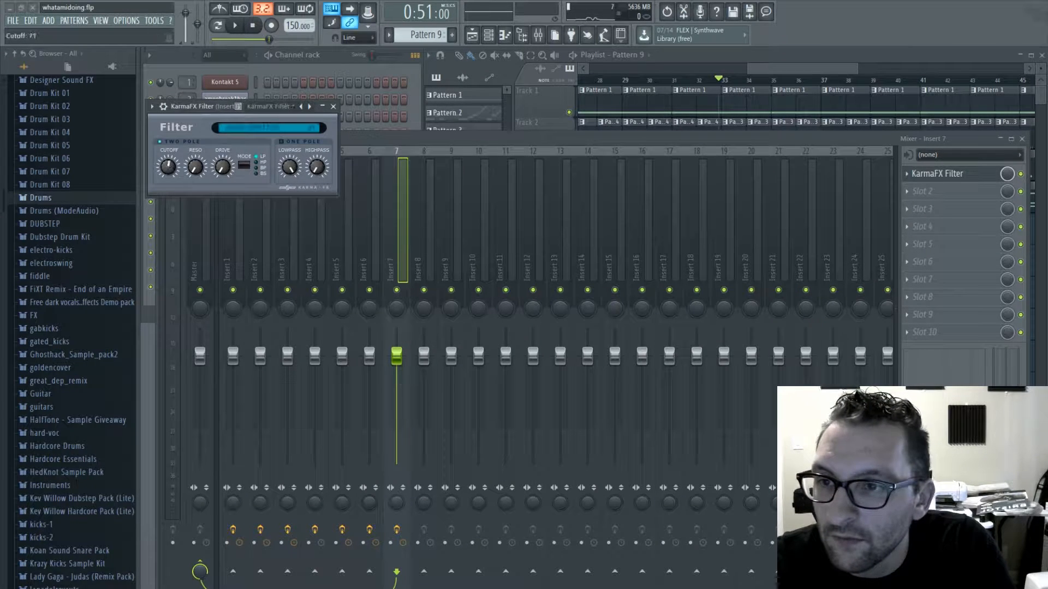
pyautogui.click(322, 91)
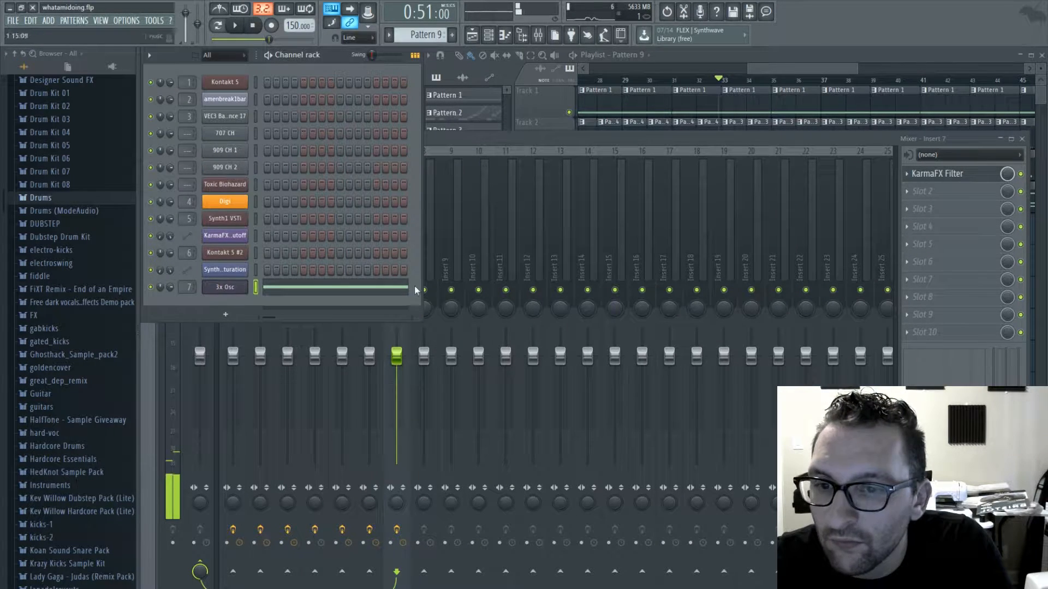
# - Audition the noise while sweeping insert 7's filter cutoff fully open and back down to 70 Hz
pyautogui.click(943, 175)
pyautogui.click(942, 175)
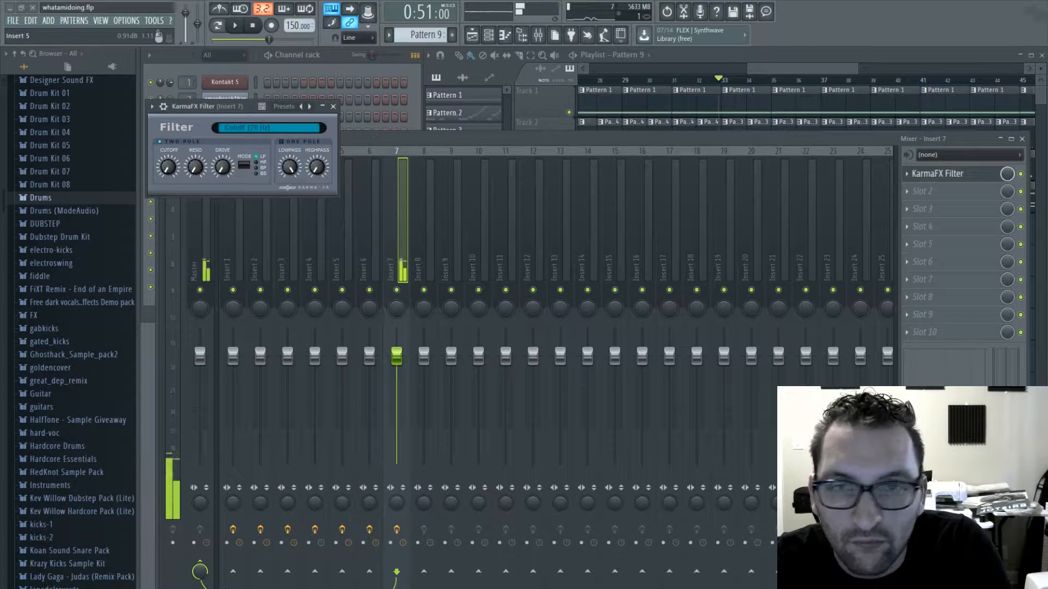
pyautogui.moveTo(168, 167); pyautogui.dragTo(168, 147)
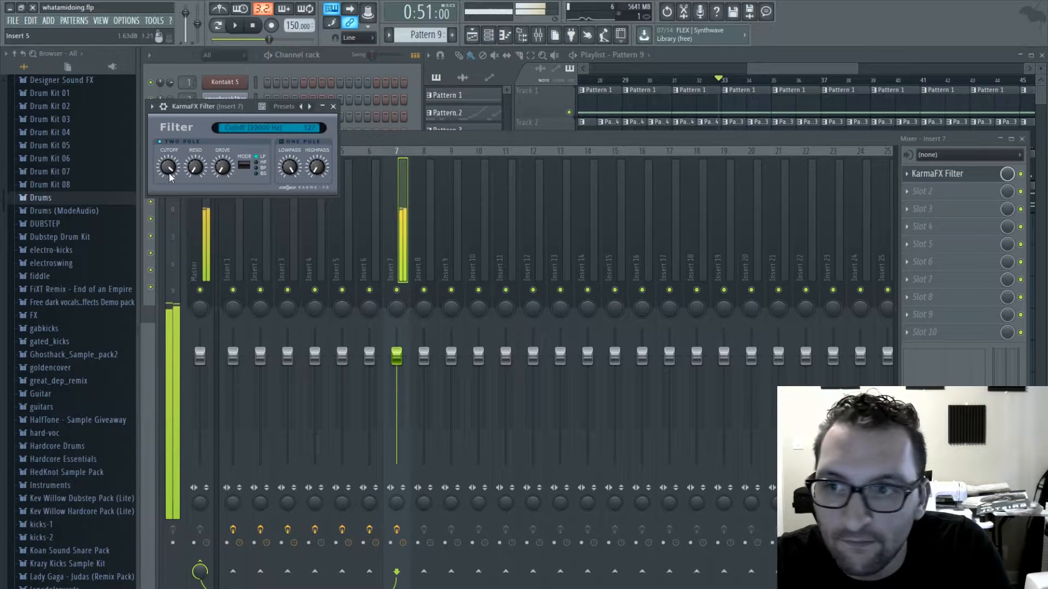
pyautogui.moveTo(169, 175); pyautogui.dragTo(169, 197)
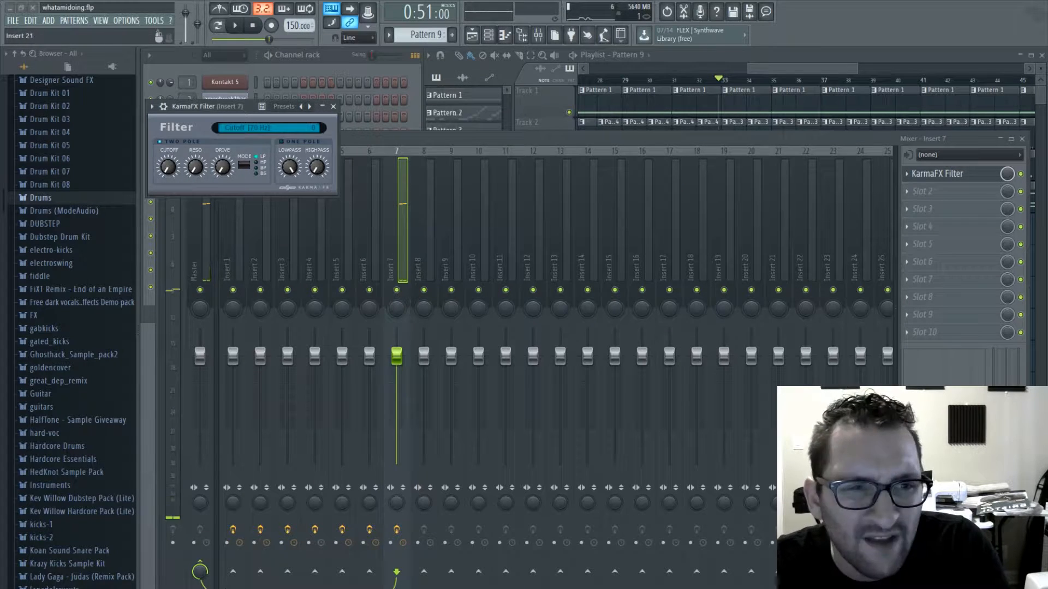
pyautogui.click(363, 68)
pyautogui.click(234, 287)
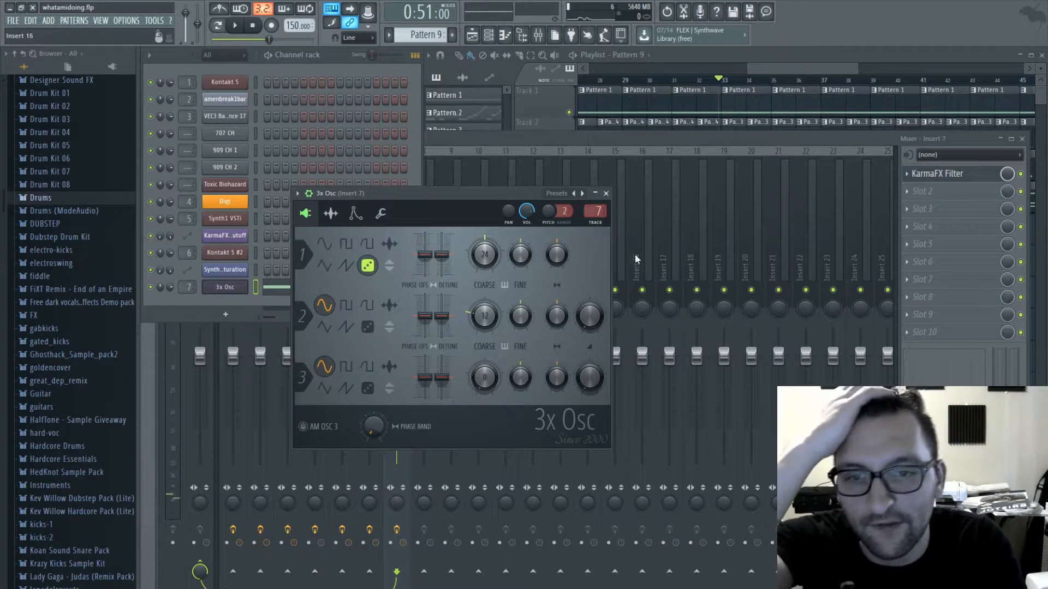
pyautogui.click(355, 215)
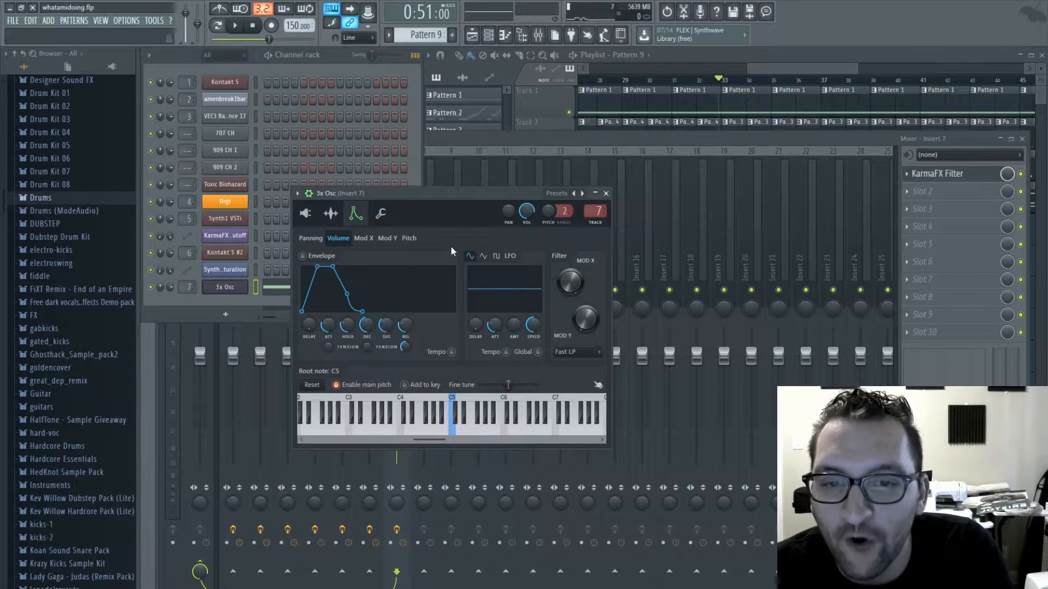
pyautogui.press('q')
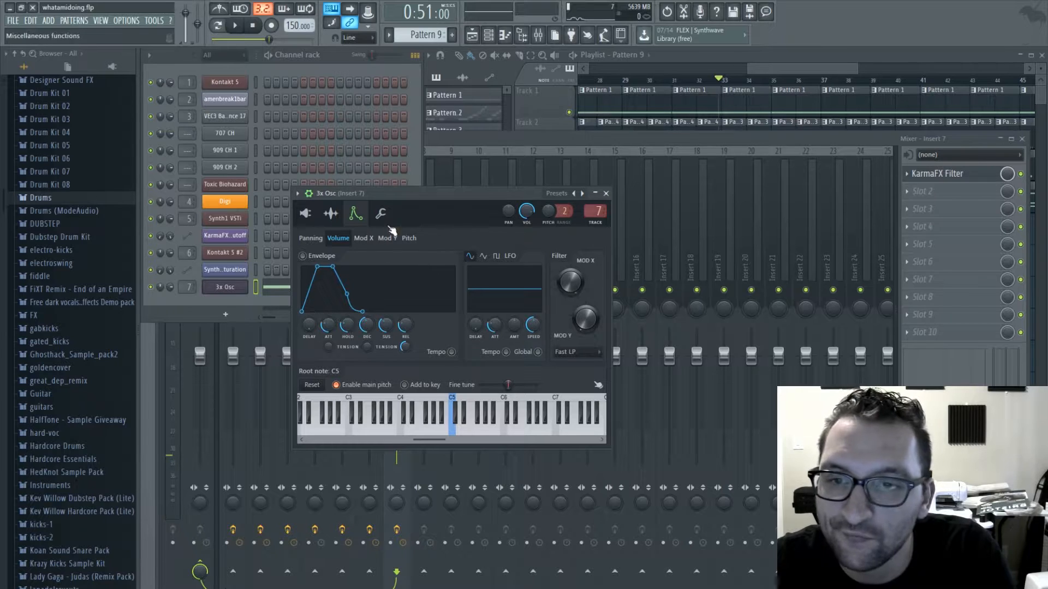
pyautogui.click(331, 213)
pyautogui.click(307, 214)
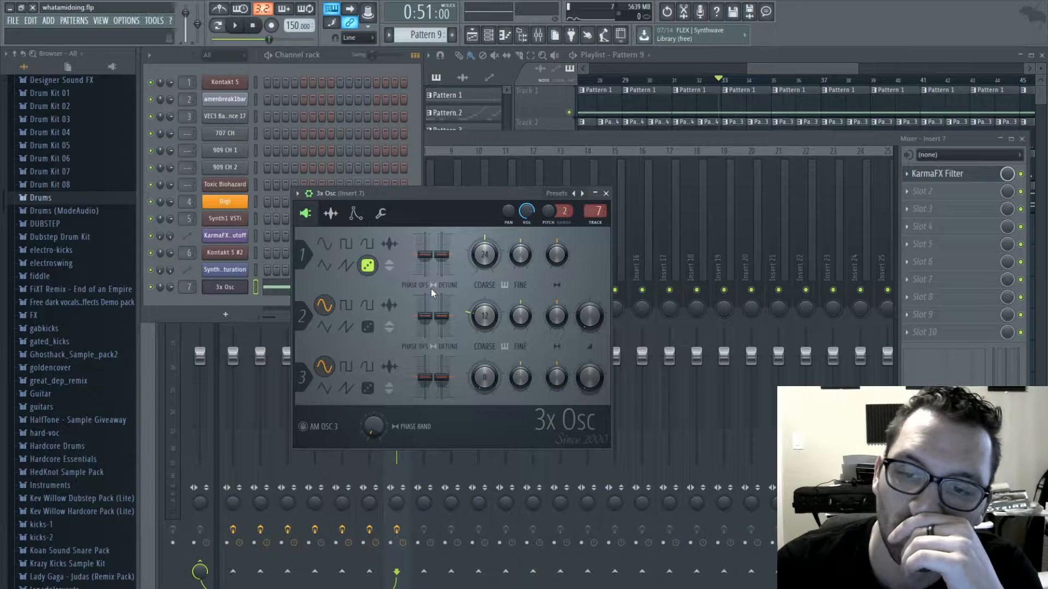
# - Reopen insert 7's KarmaFX Filter with its cutoff at 70 Hz and place Pattern 9 on track 8 starting at bar 31
pyautogui.click(953, 175)
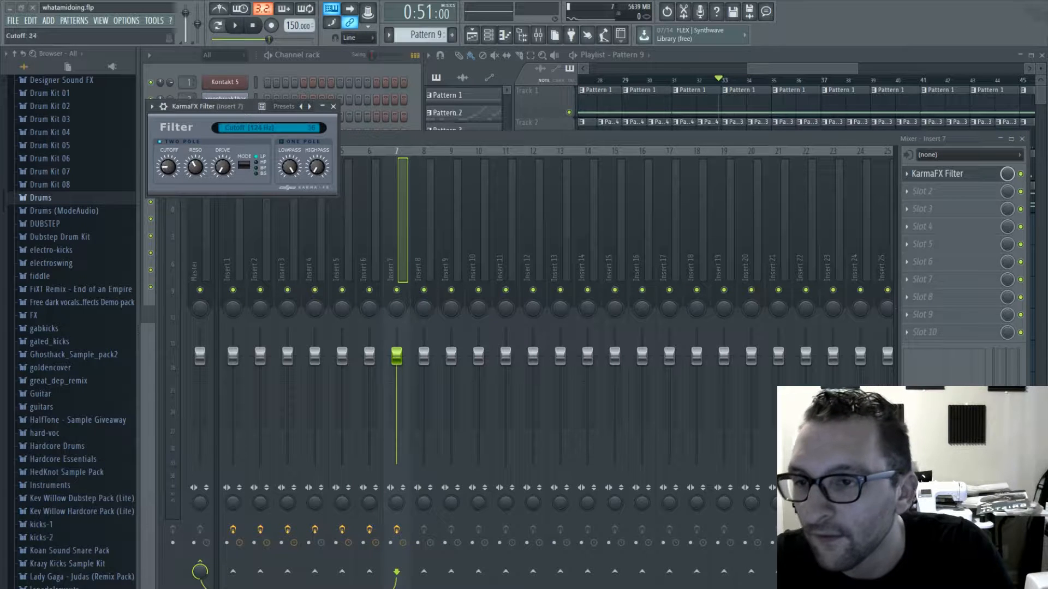
pyautogui.moveTo(813, 66); pyautogui.dragTo(838, 68)
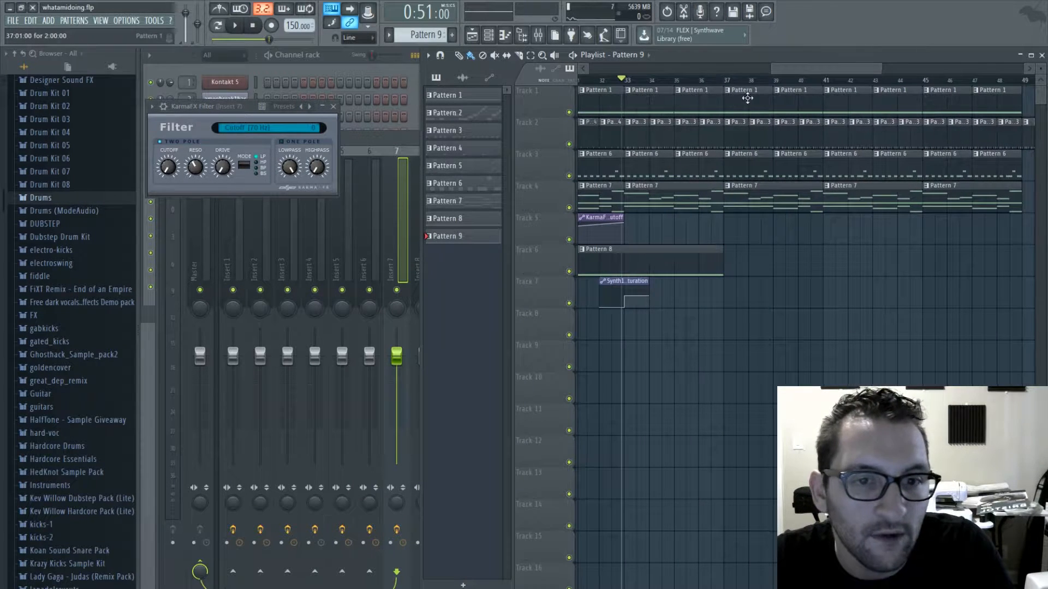
pyautogui.moveTo(629, 327); pyautogui.dragTo(604, 327)
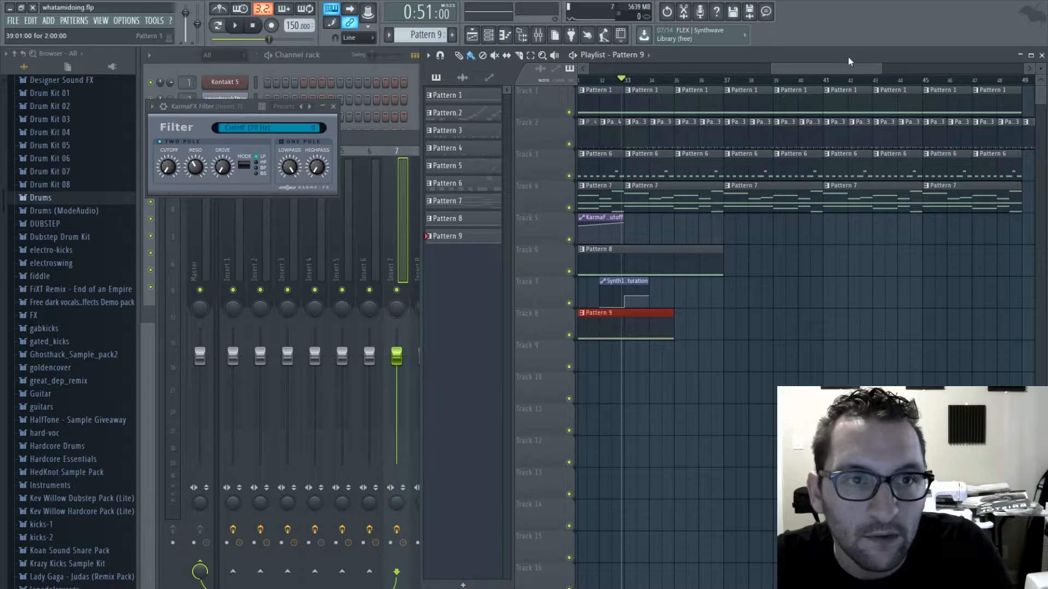
# - Create an automation clip for insert 7's filter cutoff over bars 31 to 35, curving up to a peak at bar 33 and back down
pyautogui.moveTo(846, 66); pyautogui.dragTo(812, 68)
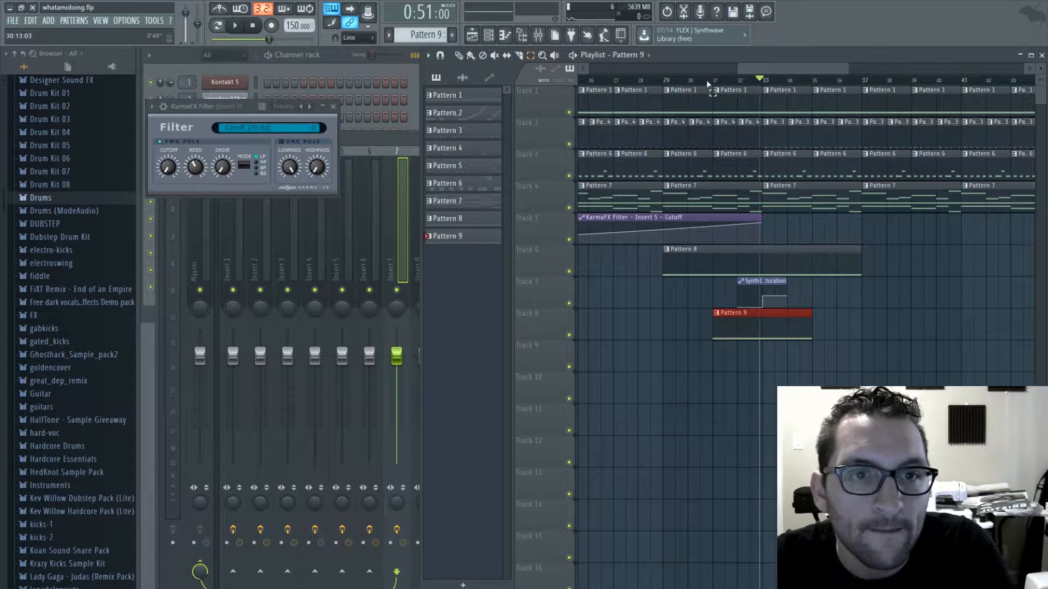
pyautogui.moveTo(708, 84); pyautogui.dragTo(786, 120)
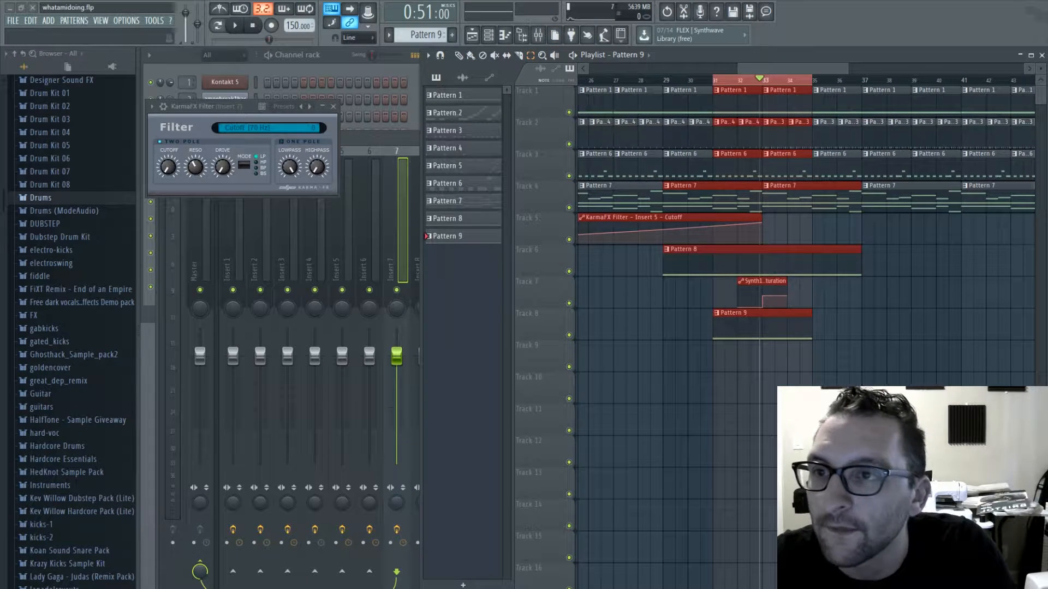
pyautogui.click(310, 231)
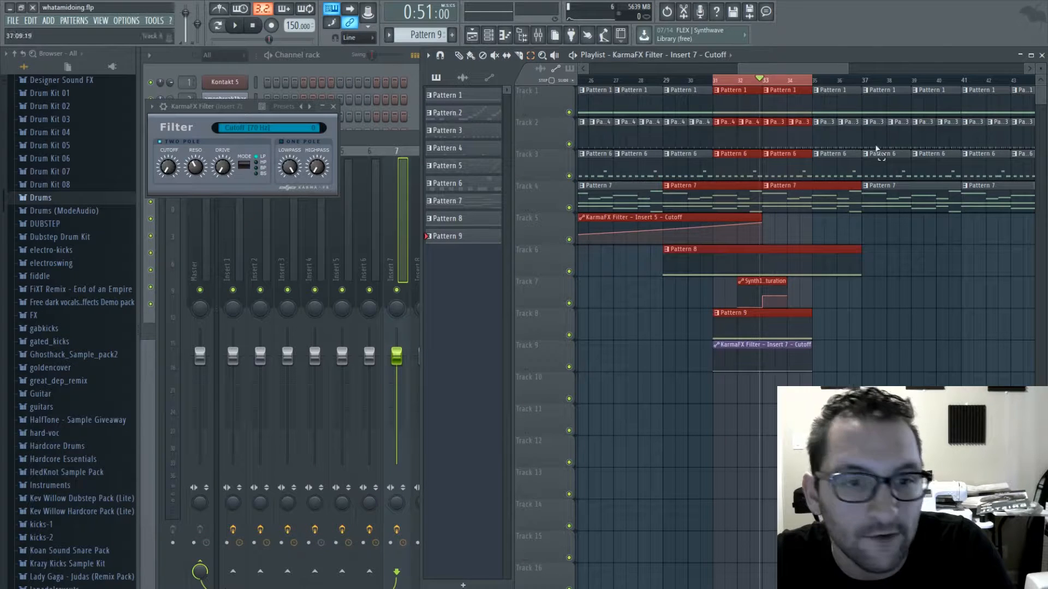
pyautogui.rightClick(762, 355)
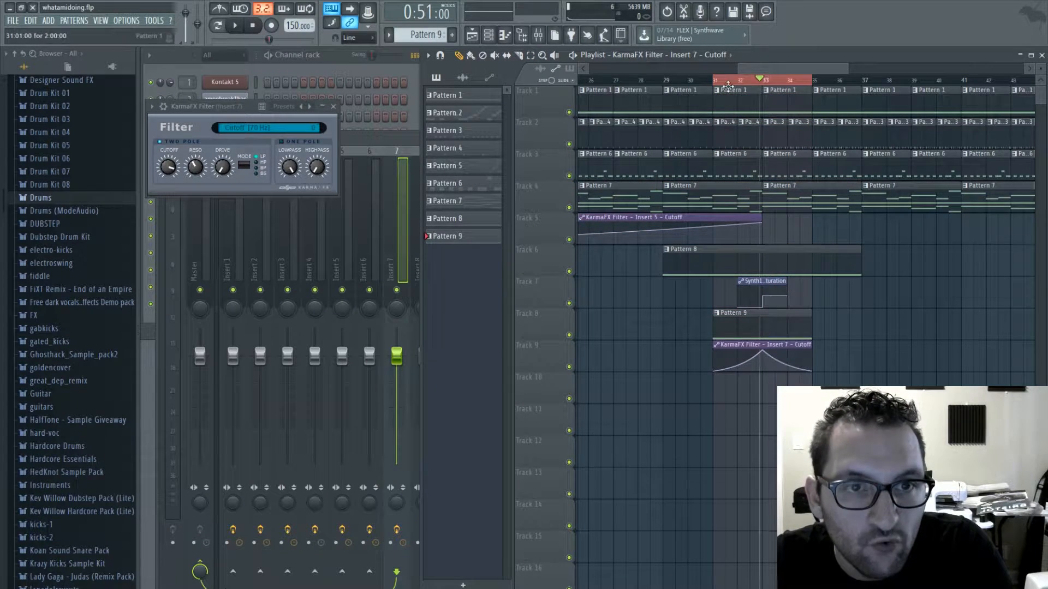
# - Play the noise sweep from bar 31 and add a point at about 55% beside the cutoff automation's peak at bar 33
pyautogui.press('space')
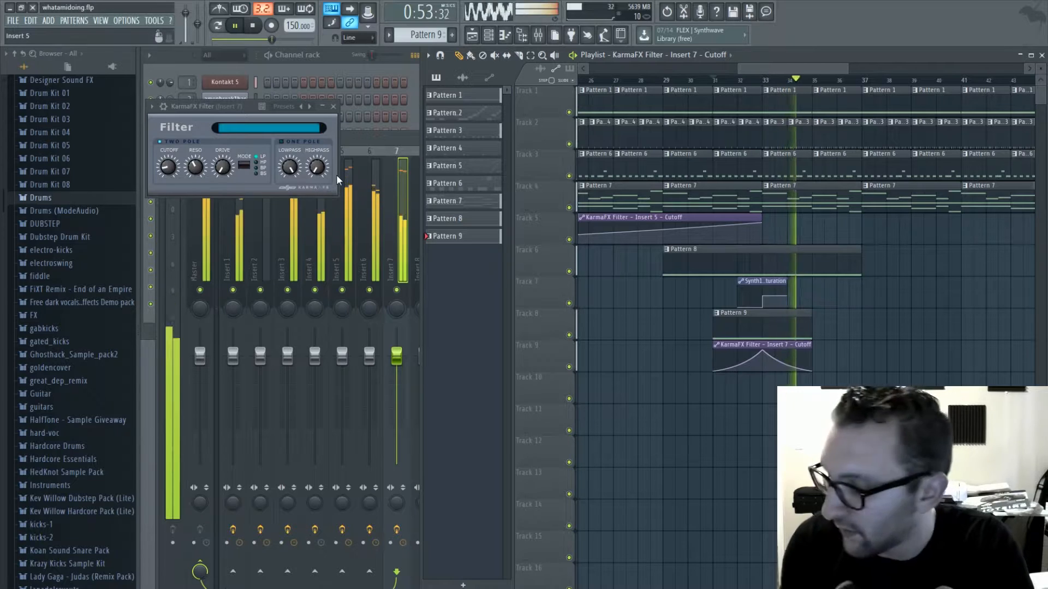
pyautogui.press('space')
pyautogui.click(679, 136)
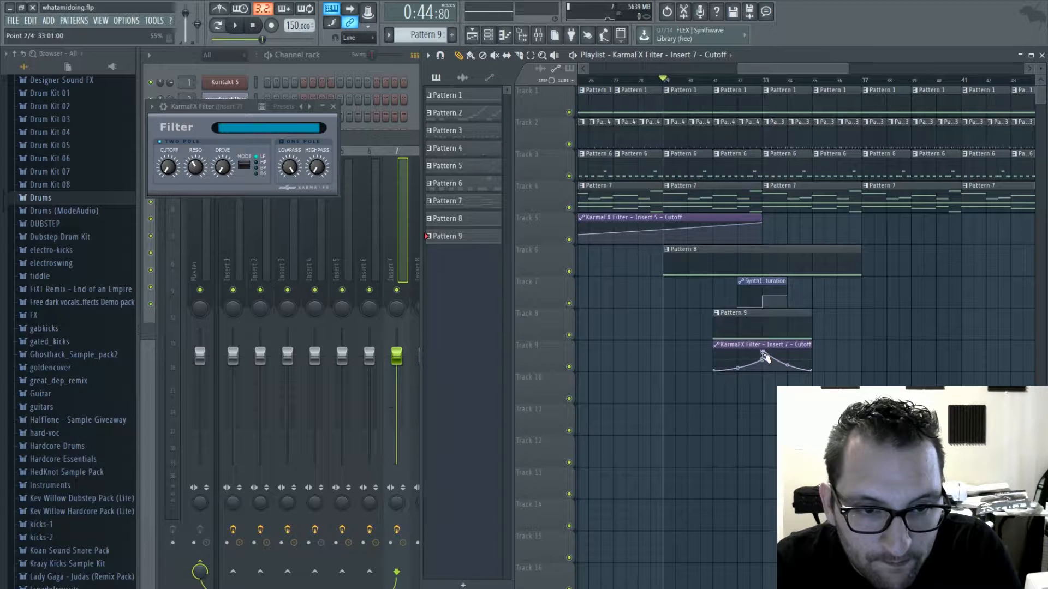
# - Lower the resonance of insert 7's filter during playback and replay the transition from about bar 29
pyautogui.press('space')
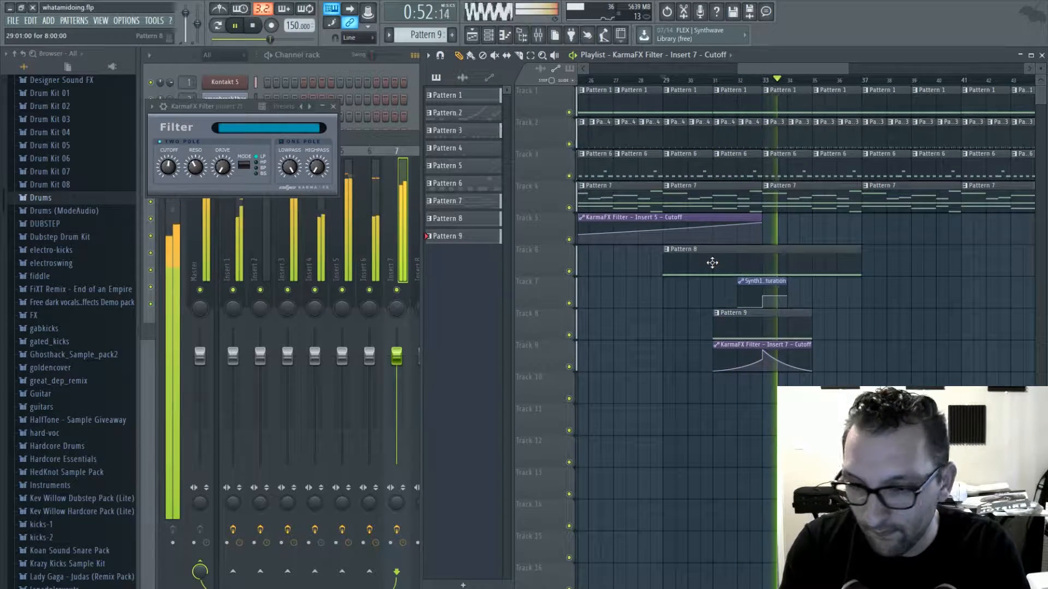
pyautogui.moveTo(195, 167); pyautogui.dragTo(196, 195)
pyautogui.moveTo(711, 81); pyautogui.dragTo(653, 82)
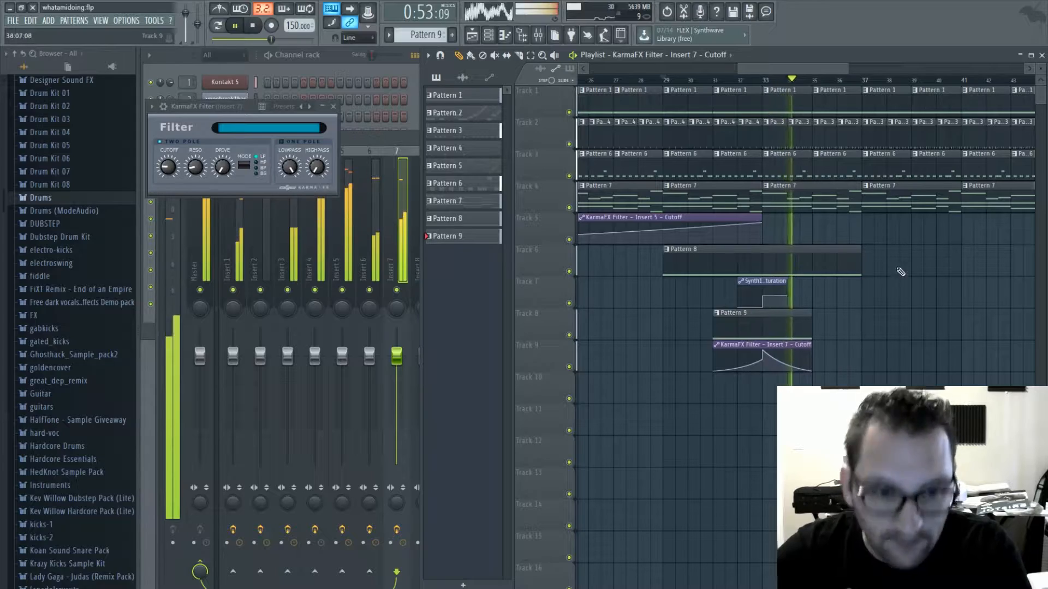
# - Extend the Insert 5 cutoff automation clip to bar 49, holding its level until bar 41 and falling to 34% at bar 49
pyautogui.moveTo(793, 67); pyautogui.dragTo(802, 68)
pyautogui.keyDown('ctrl'); pyautogui.scroll(-3, 823, 148); pyautogui.keyUp('ctrl')
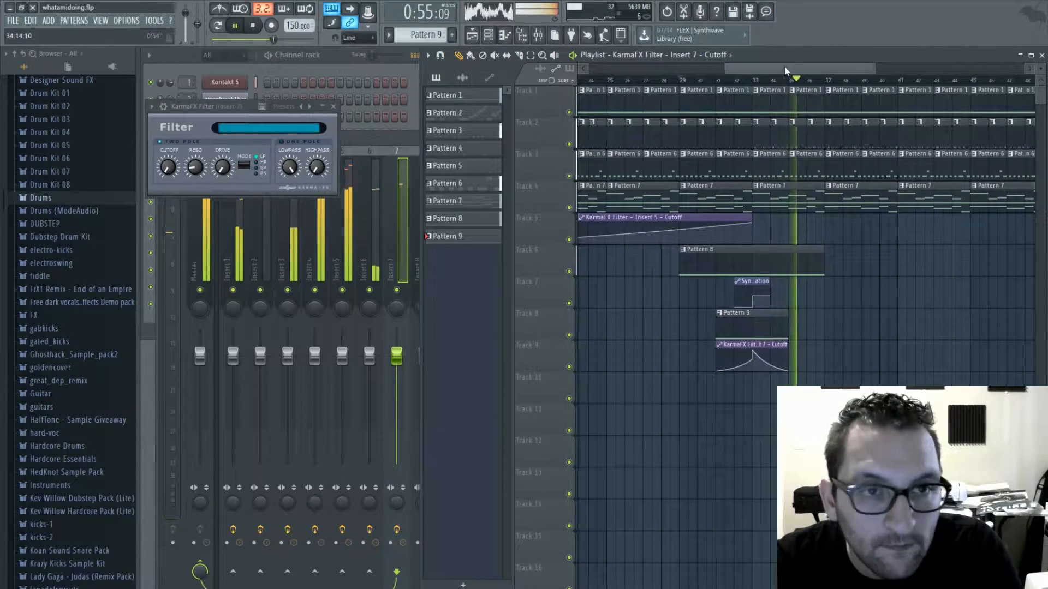
pyautogui.press('F6')
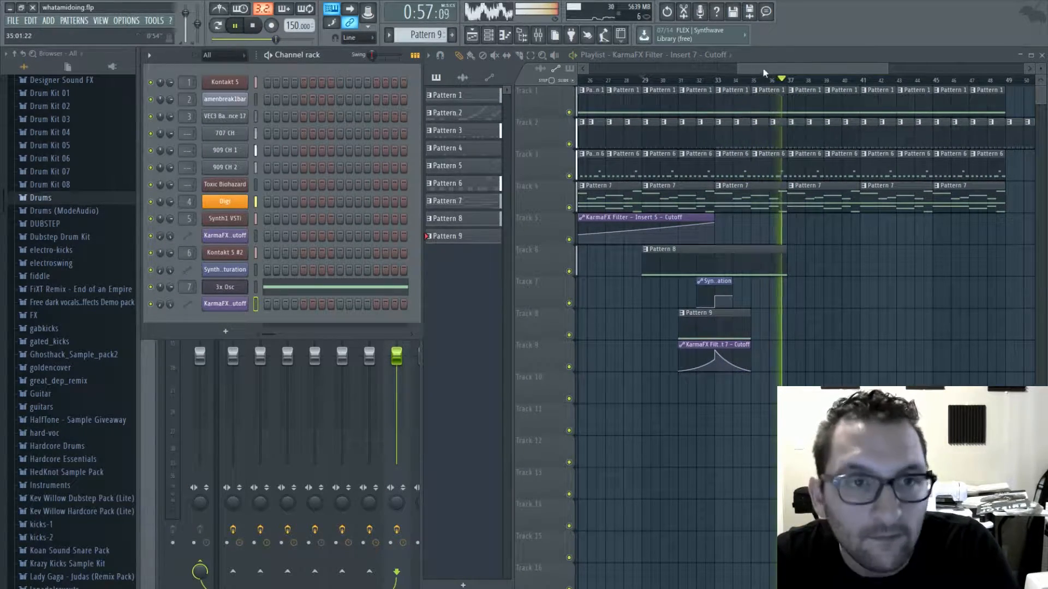
pyautogui.scroll(-3, 764, 73)
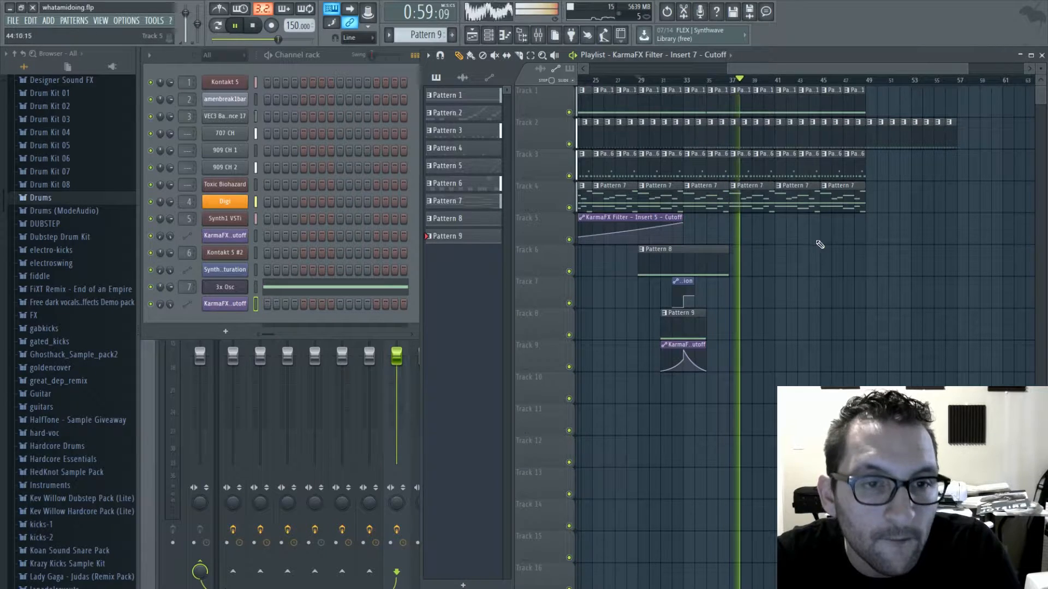
pyautogui.moveTo(682, 220); pyautogui.dragTo(867, 221)
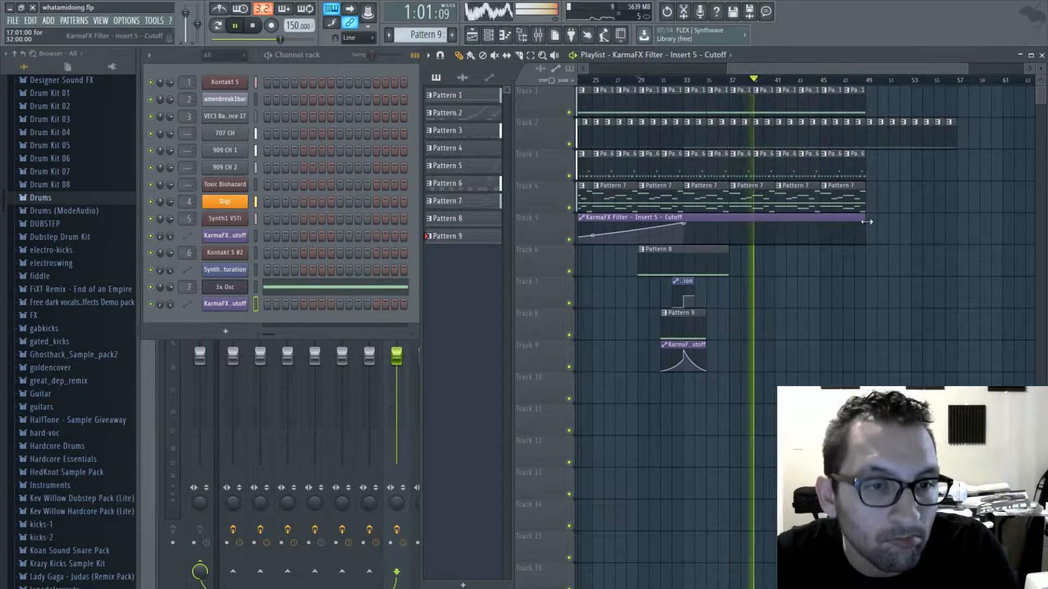
pyautogui.rightClick(777, 222)
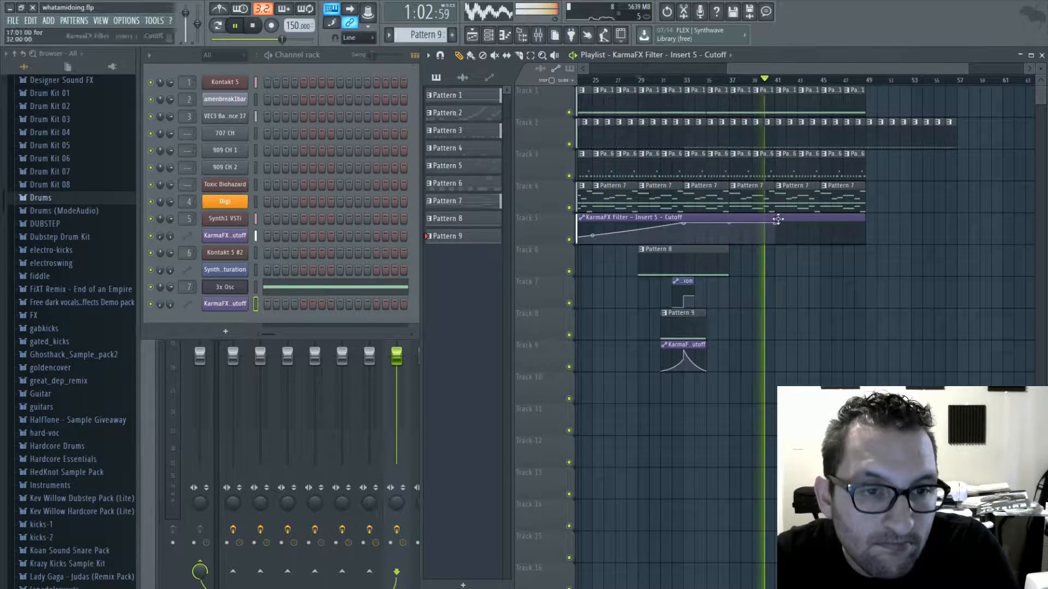
pyautogui.rightClick(862, 236)
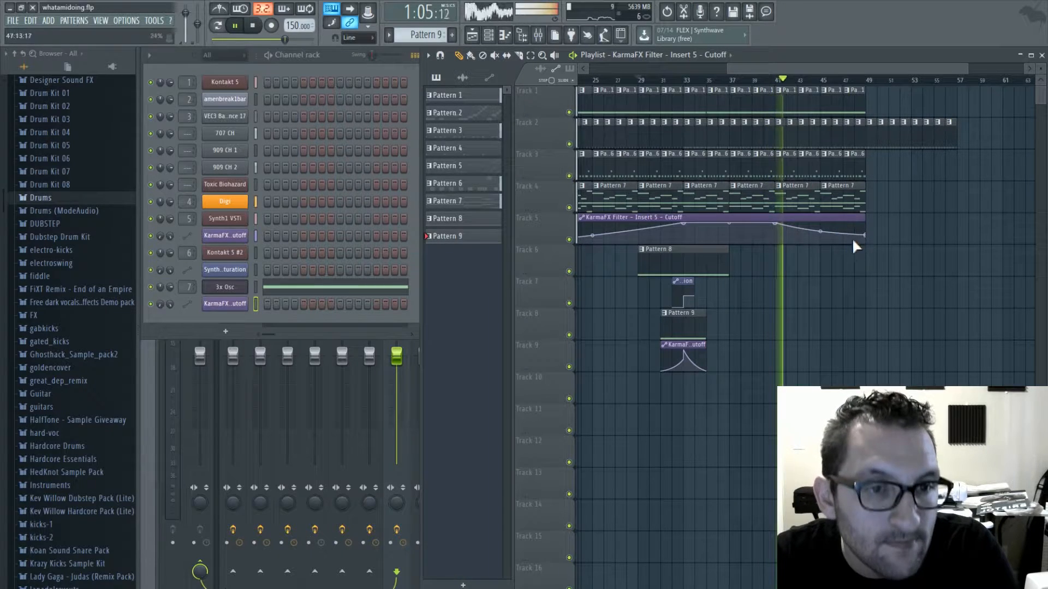
# - Delete the surplus pattern clips running past bar 49 on track 2 and place a Pattern 4 clip at the section's end
pyautogui.click(668, 133)
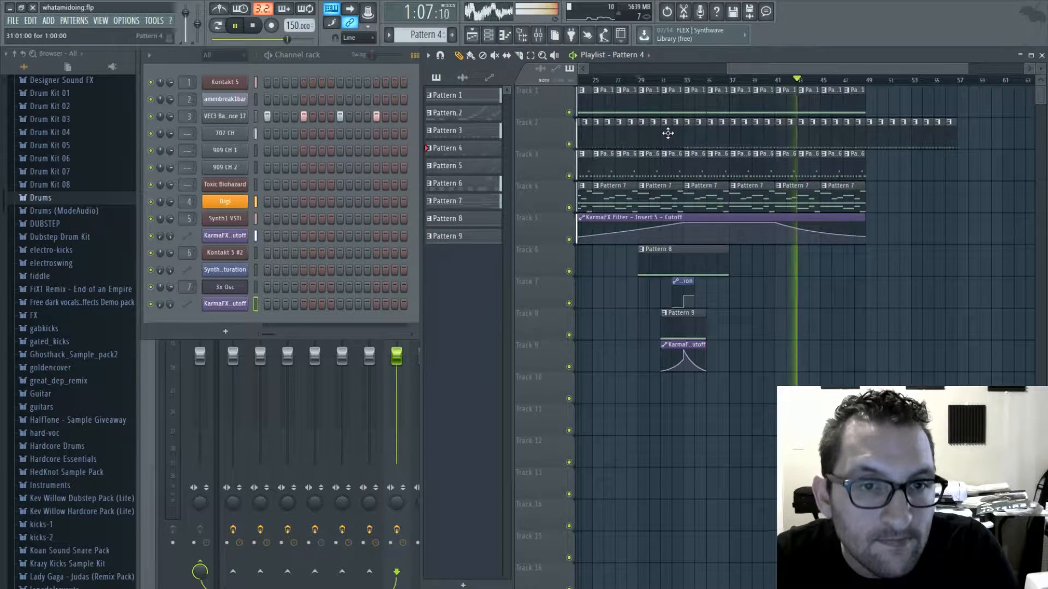
pyautogui.moveTo(876, 141); pyautogui.dragTo(869, 135)
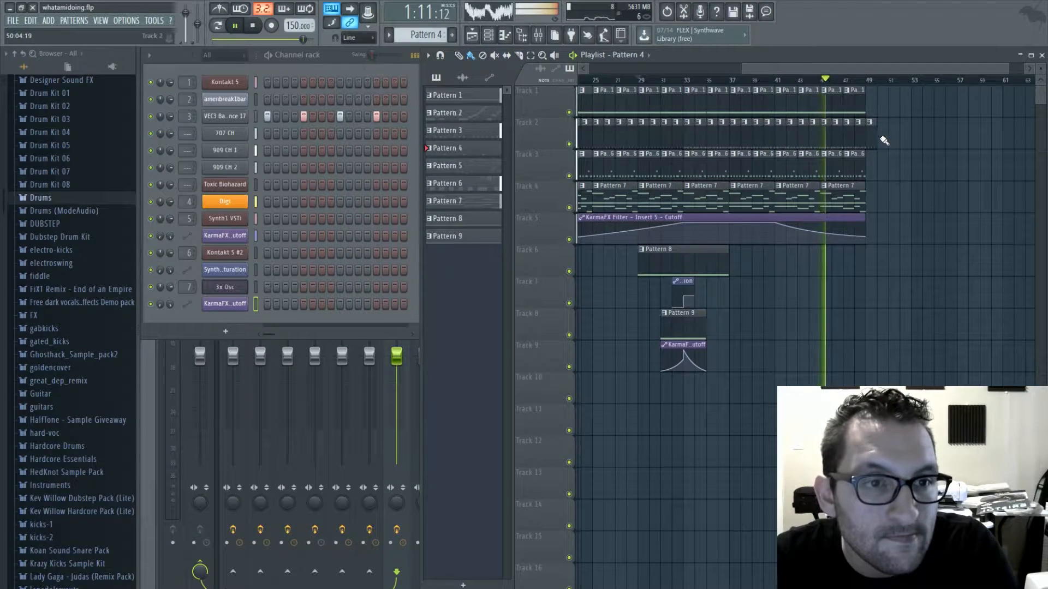
pyautogui.click(875, 138)
pyautogui.scroll(3, 843, 143)
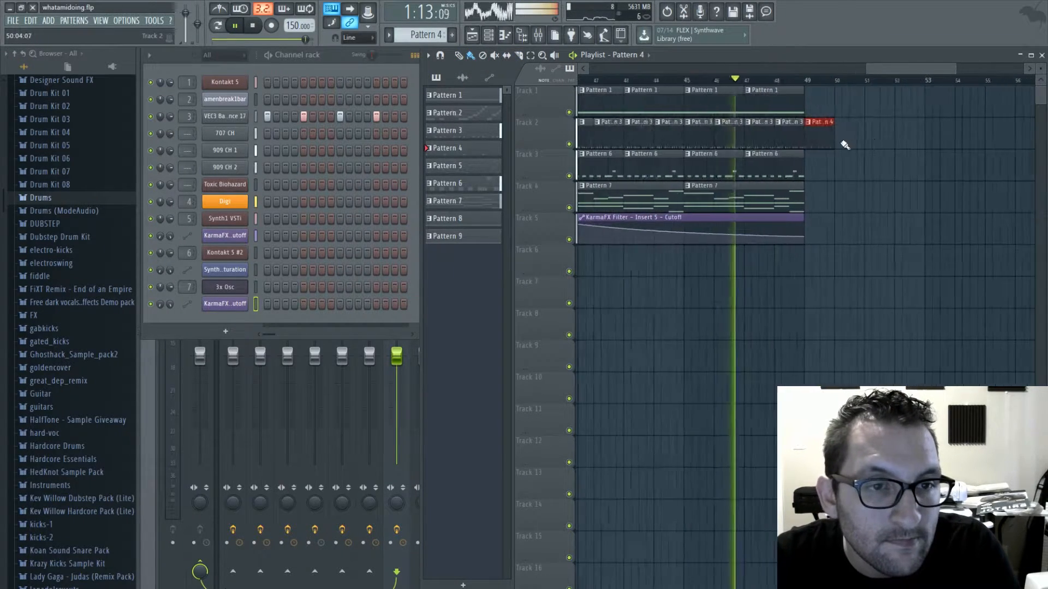
# - Copy the Pattern 9 clip and its Insert 7 cutoff automation clip to bar 47 on tracks 8 and 9
pyautogui.scroll(-6, 722, 283)
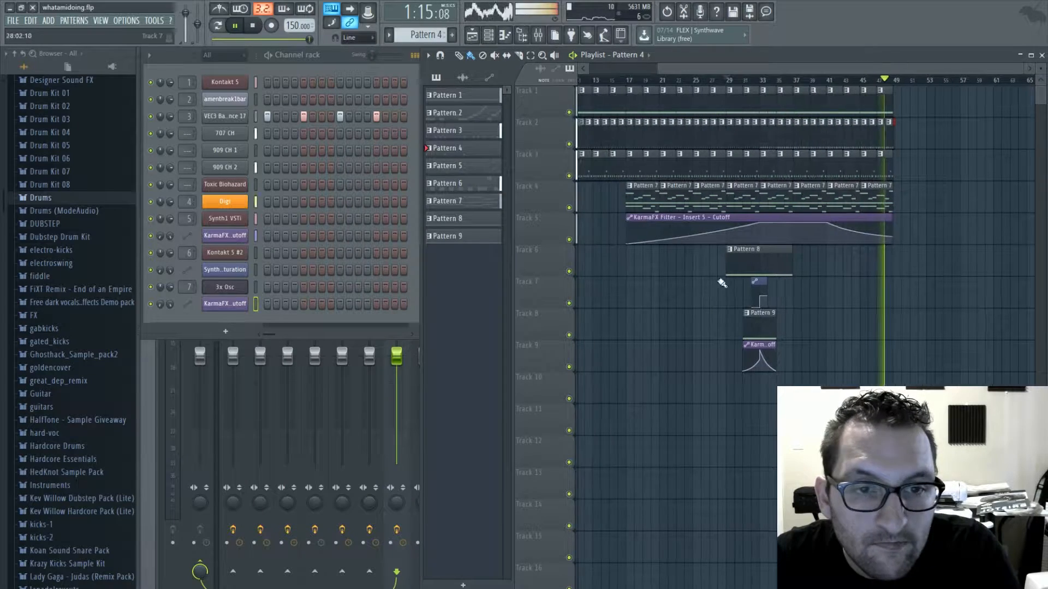
pyautogui.click(764, 328)
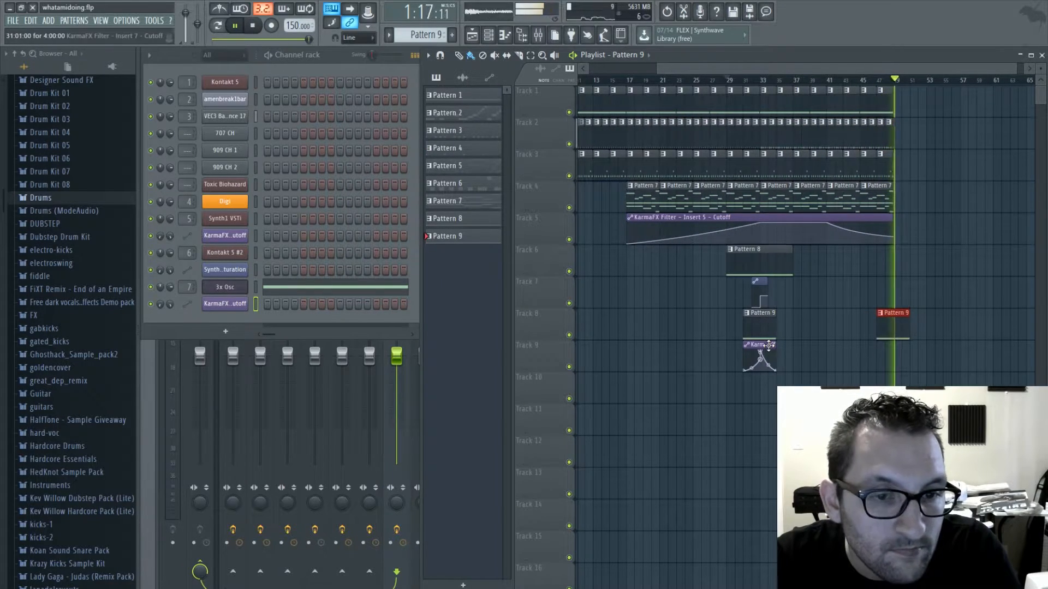
pyautogui.click(766, 345)
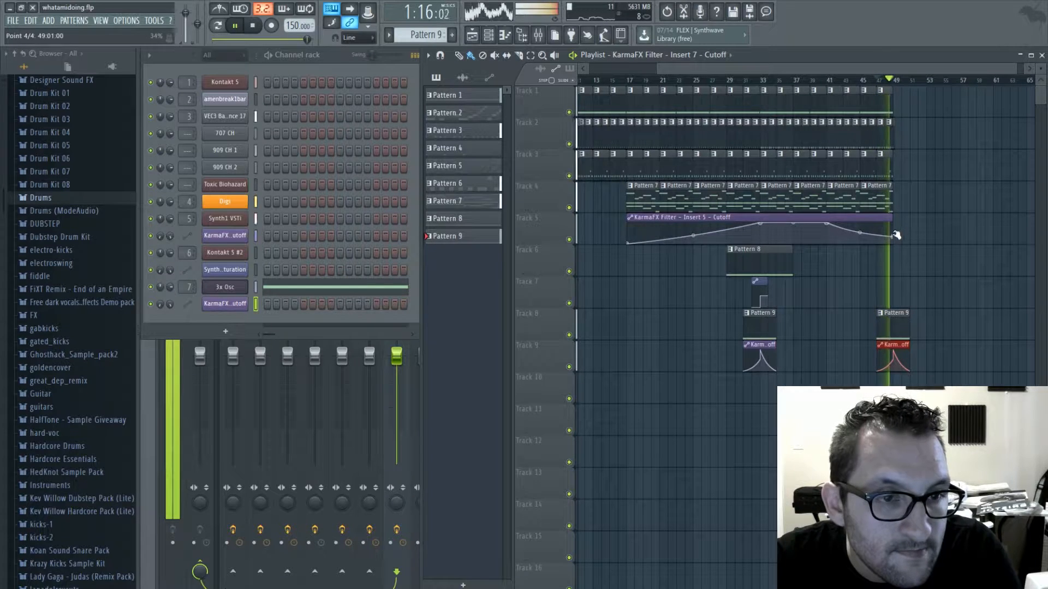
# - Stop playback and place a Pattern 5 clip on track 6 starting at bar 49
pyautogui.press('space')
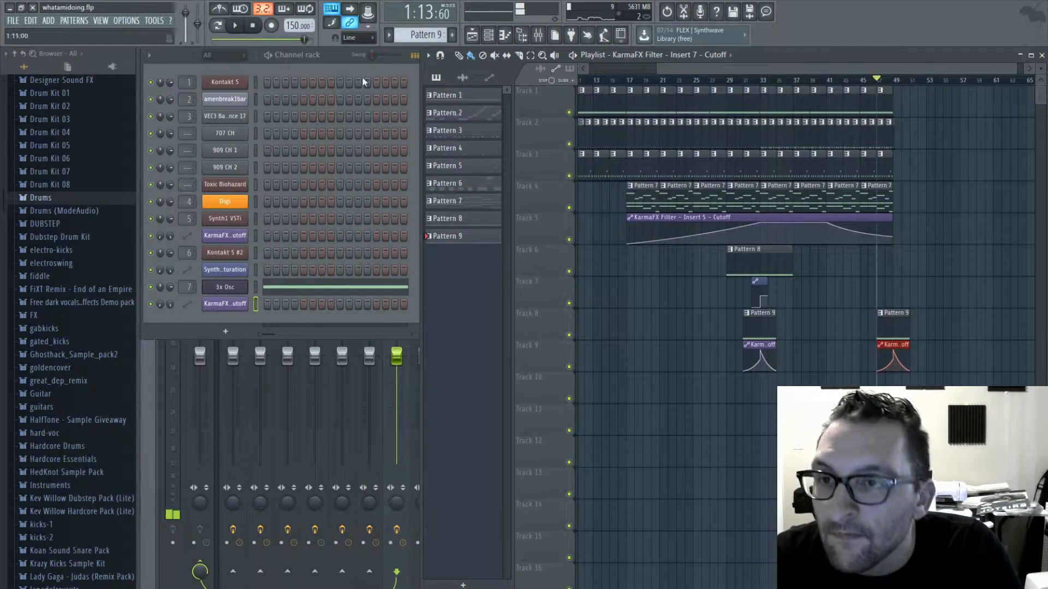
pyautogui.moveTo(428, 35); pyautogui.dragTo(428, 54)
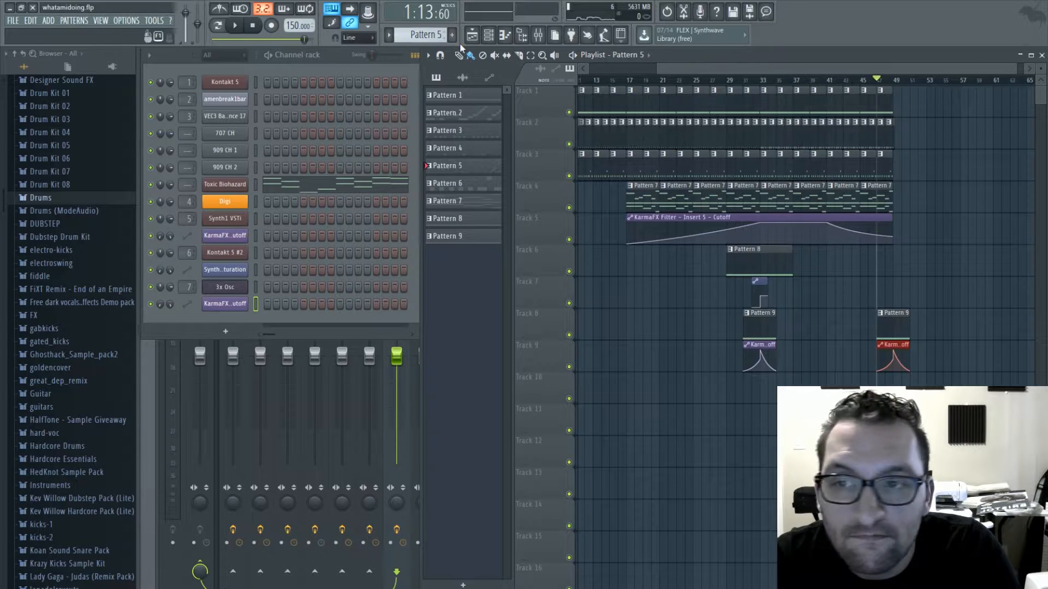
pyautogui.click(898, 259)
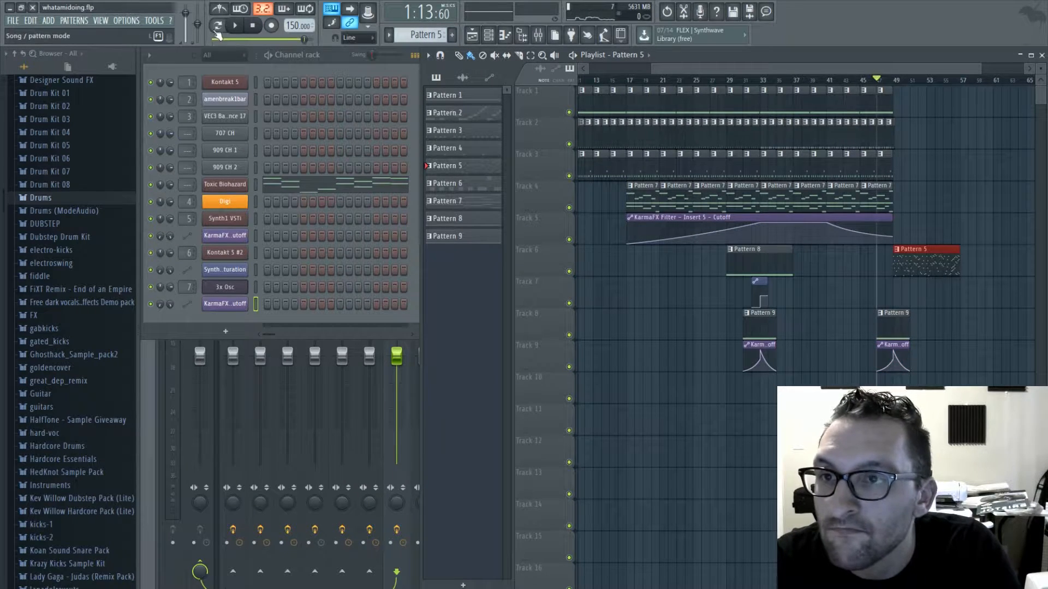
# - Play Pattern 5 on its own in pattern mode and route the Toxic Biohazard channel to mixer insert 8
pyautogui.click(217, 25)
pyautogui.press('space')
pyautogui.click(232, 341)
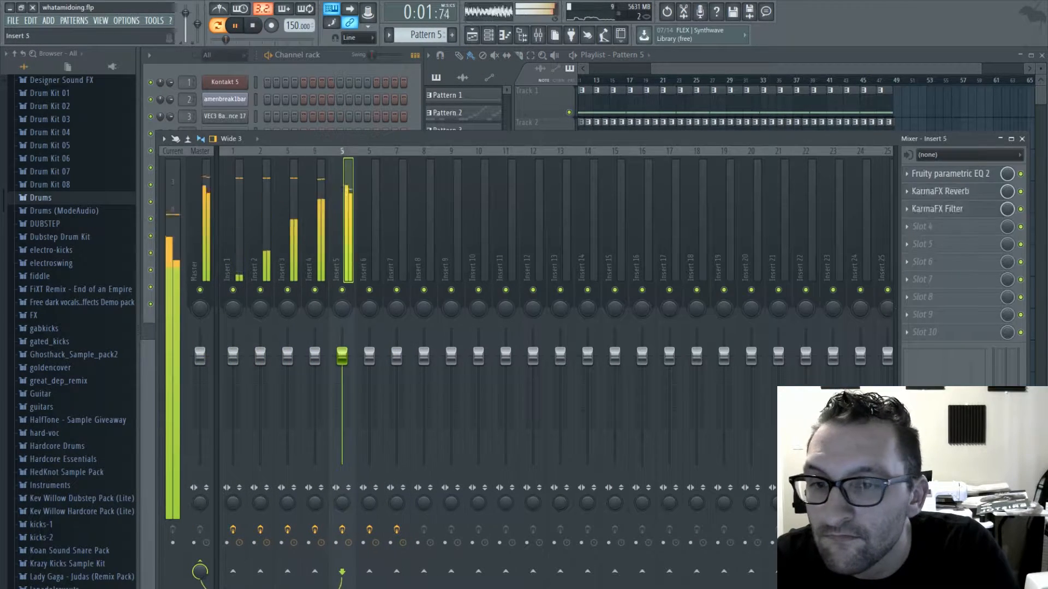
pyautogui.press('Right')
pyautogui.press('Right')
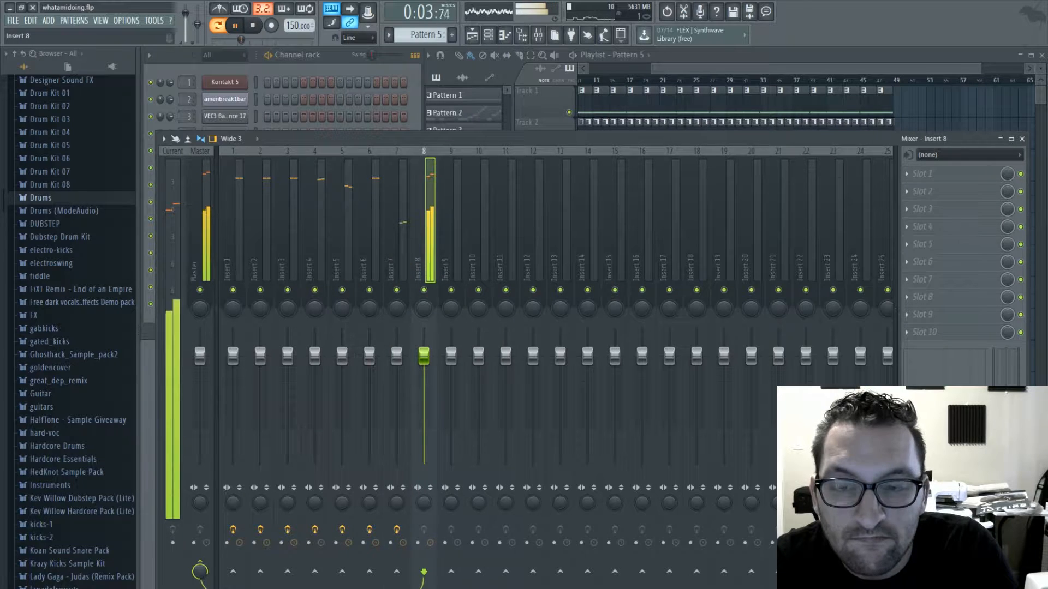
# - Add Fruity parametric EQ 2 to insert 8, cutting the low shelf by 18 dB and slightly boosting bands 2 and 7
pyautogui.click(775, 462)
pyautogui.moveTo(231, 228); pyautogui.dragTo(232, 277)
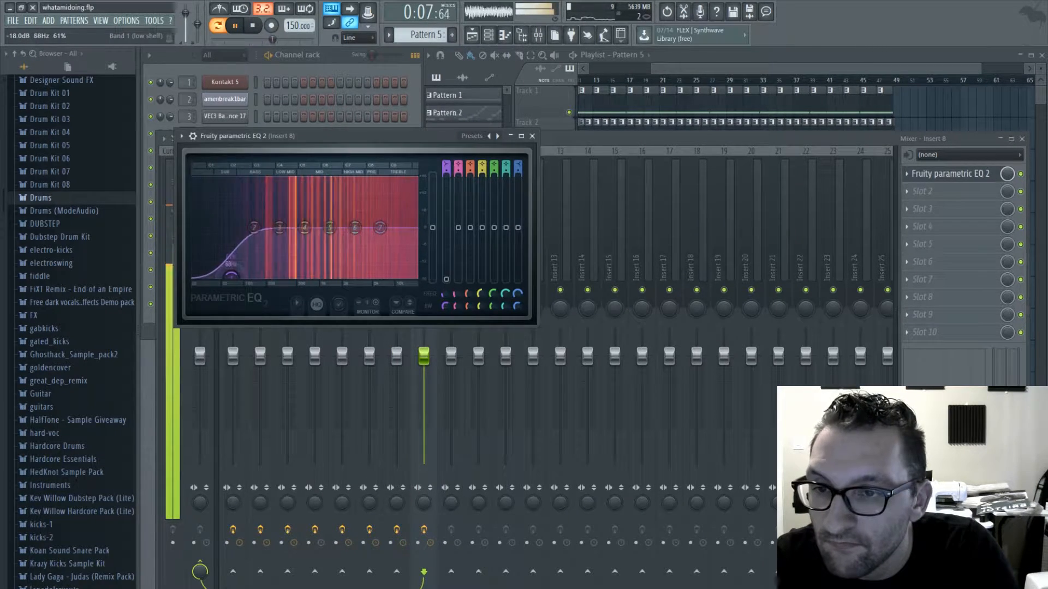
pyautogui.moveTo(254, 227); pyautogui.dragTo(239, 218)
pyautogui.moveTo(381, 227); pyautogui.dragTo(375, 221)
pyautogui.moveTo(231, 276); pyautogui.dragTo(246, 276)
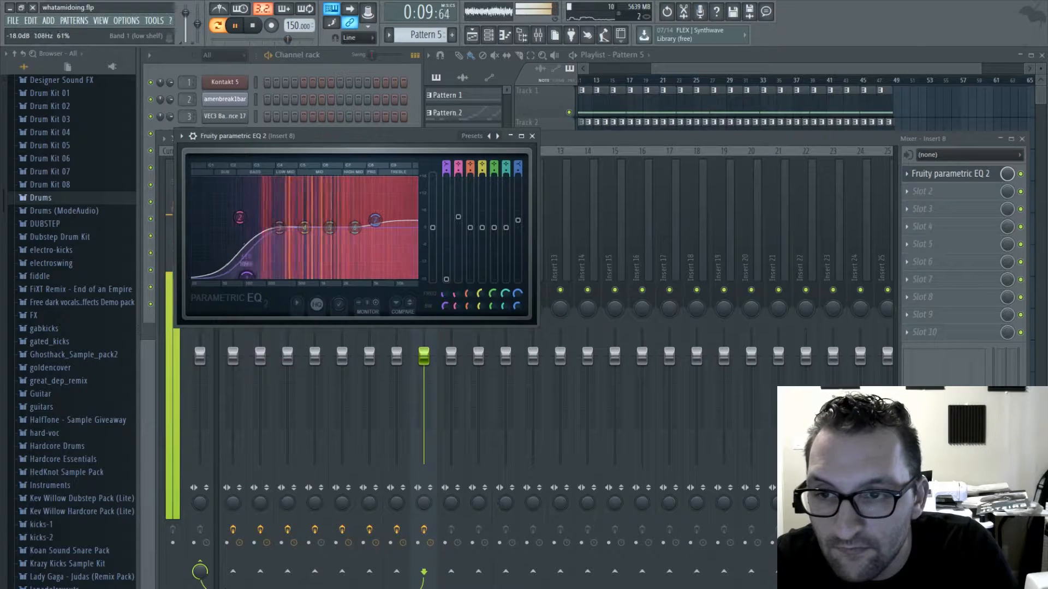
pyautogui.moveTo(239, 217); pyautogui.dragTo(241, 209)
pyautogui.moveTo(375, 220); pyautogui.dragTo(371, 222)
pyautogui.moveTo(247, 277); pyautogui.dragTo(240, 277)
pyautogui.click(532, 136)
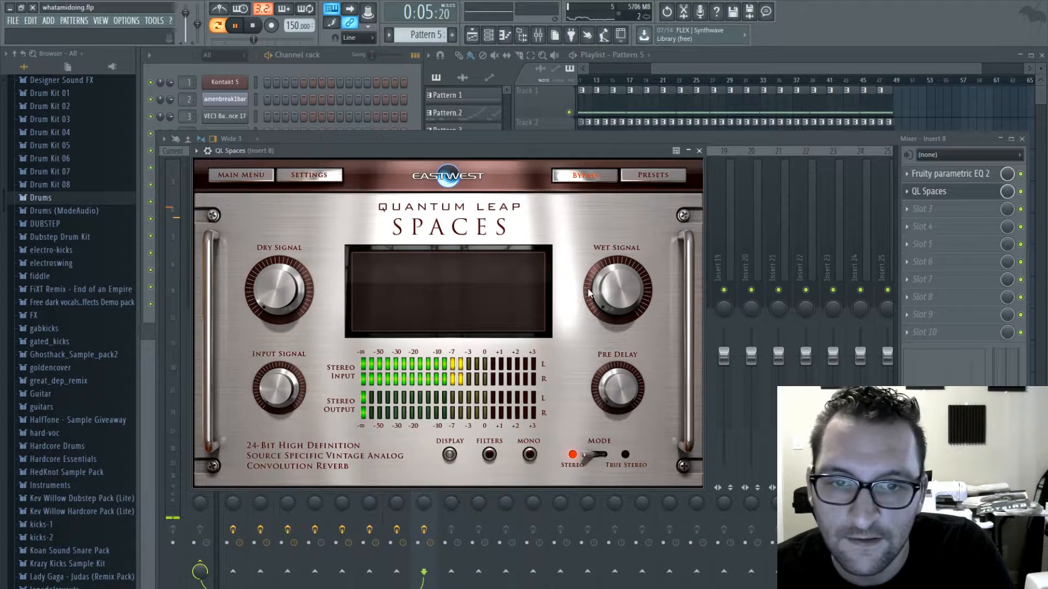
# - In QL Spaces on insert 8, load the NY String Hall ST FR 3.2s preset and set the wet signal to -16.4 dBFS
pyautogui.click(651, 175)
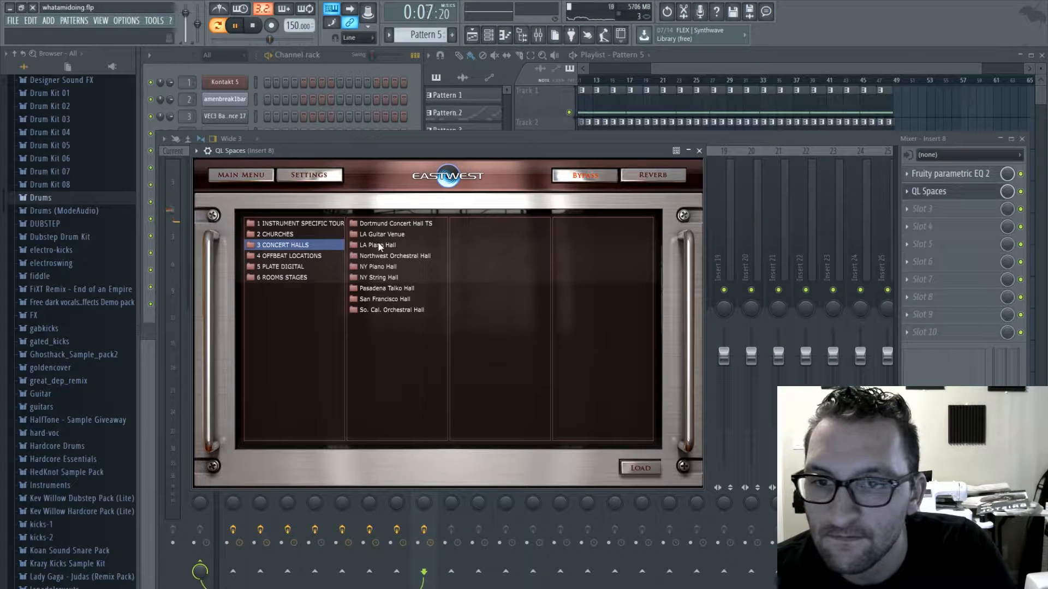
pyautogui.doubleClick(573, 224)
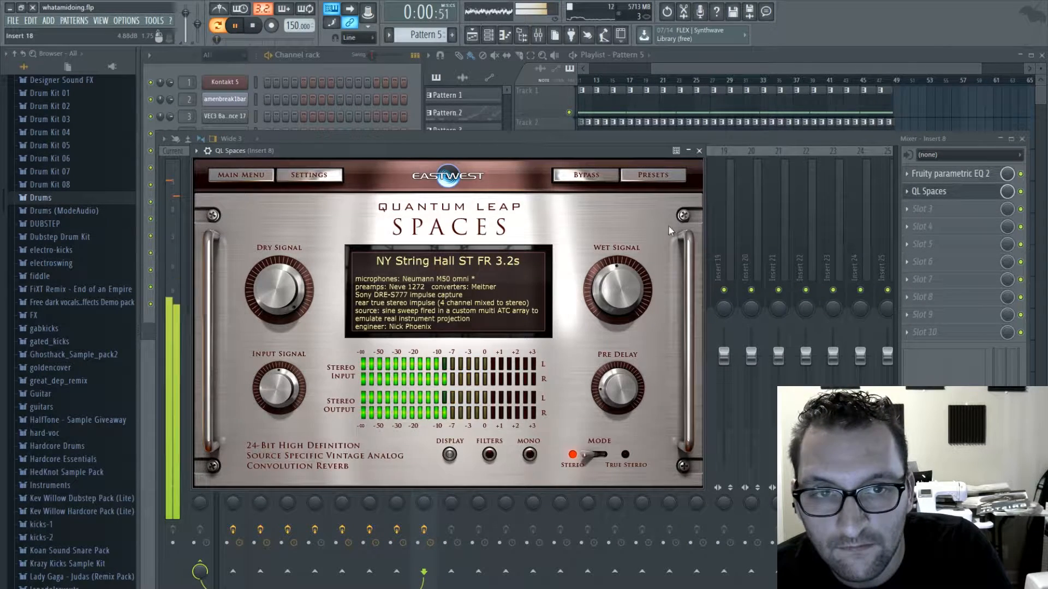
pyautogui.moveTo(622, 267); pyautogui.dragTo(638, 262)
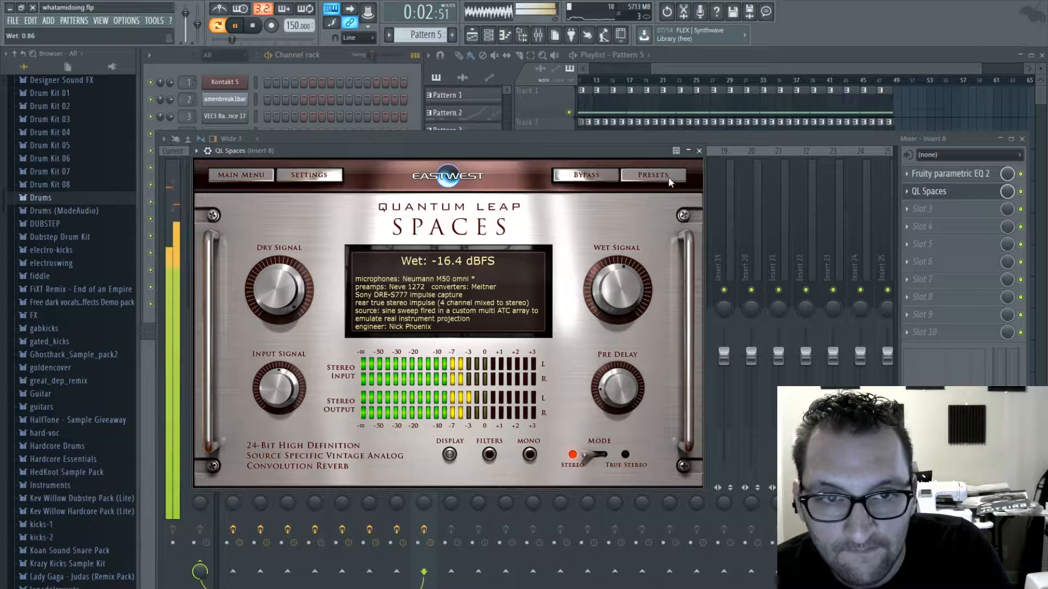
pyautogui.click(700, 151)
# - Clone Pattern 5 as Pattern 6 and add a short D4 note below the late D5 in bar 4 of its Toxic Biohazard part
pyautogui.click(328, 61)
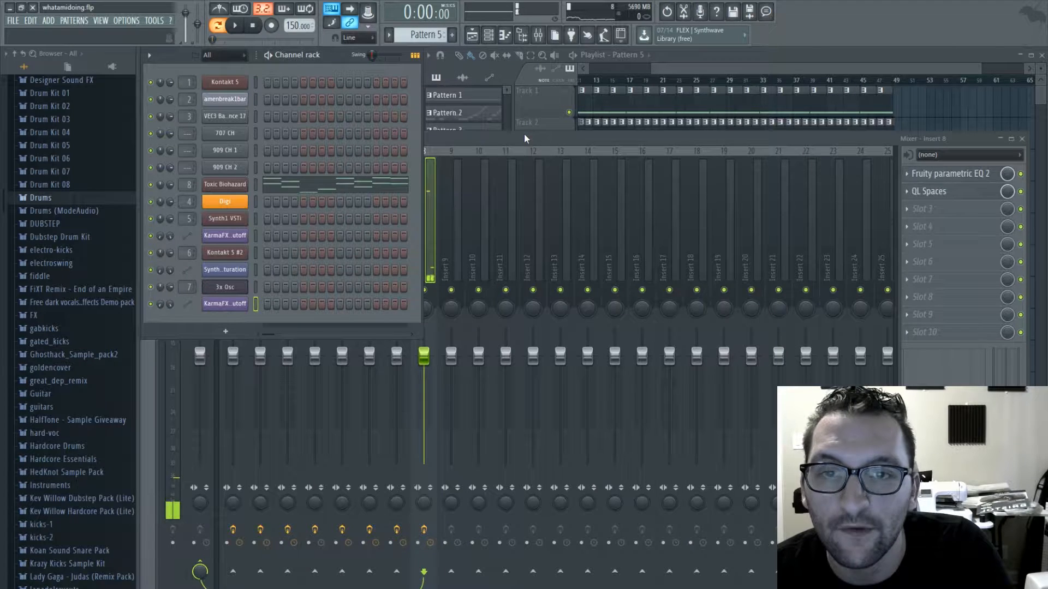
pyautogui.click(359, 184)
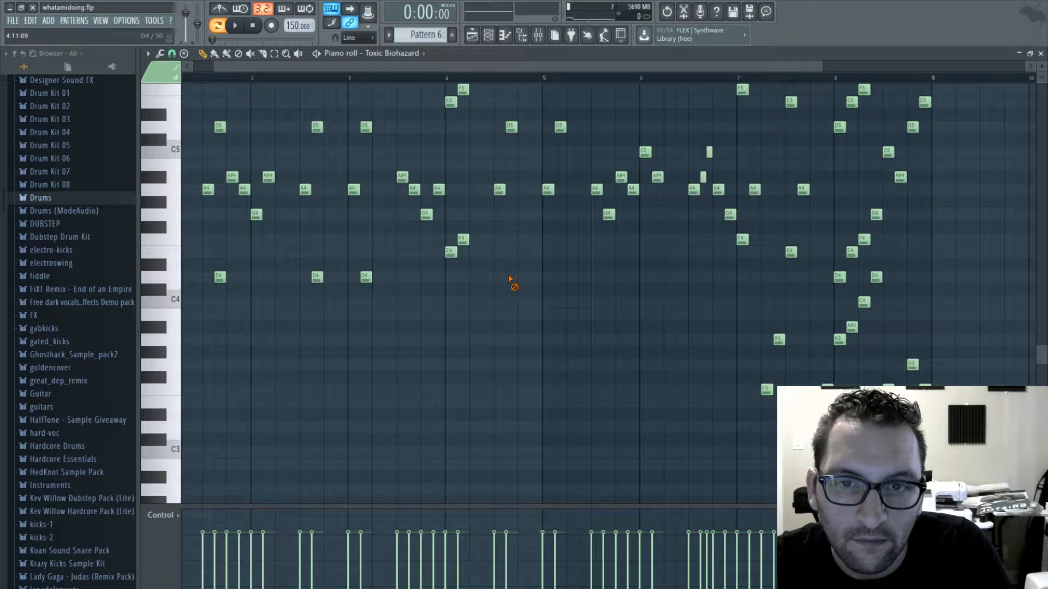
pyautogui.scroll(4, 506, 285)
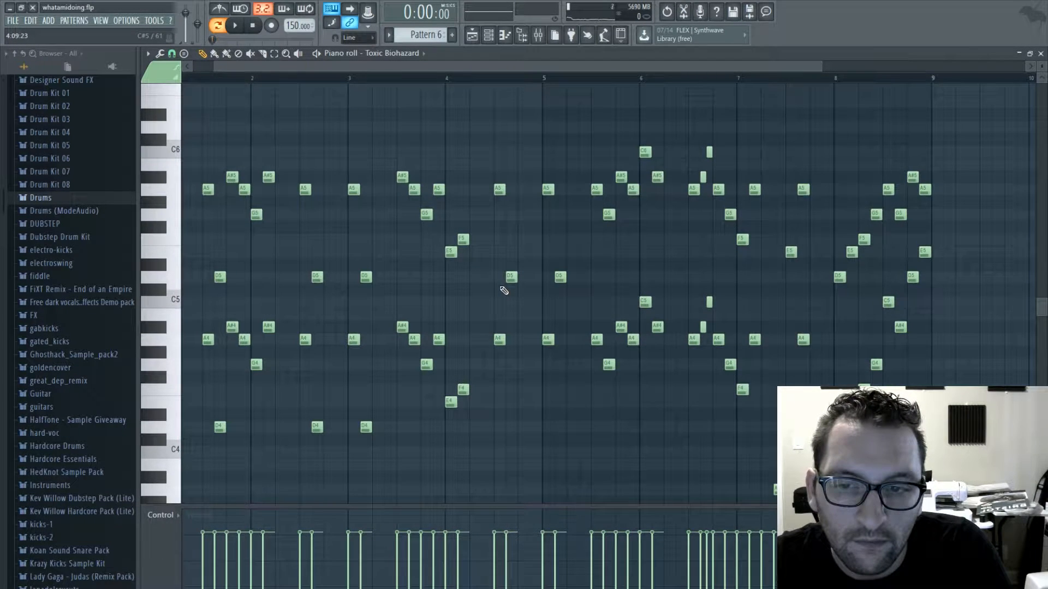
pyautogui.press('space')
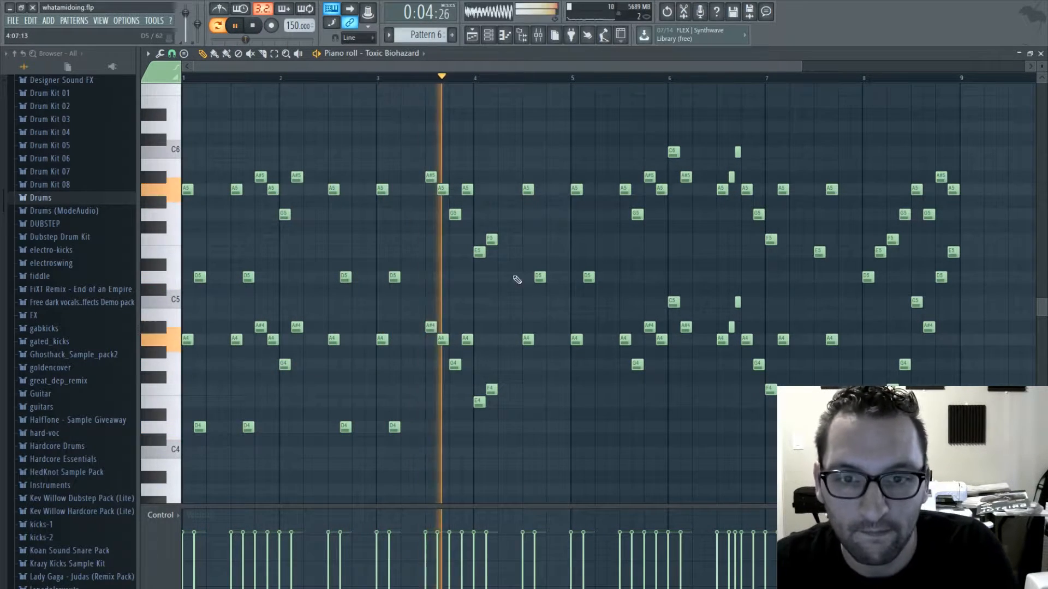
pyautogui.click(536, 427)
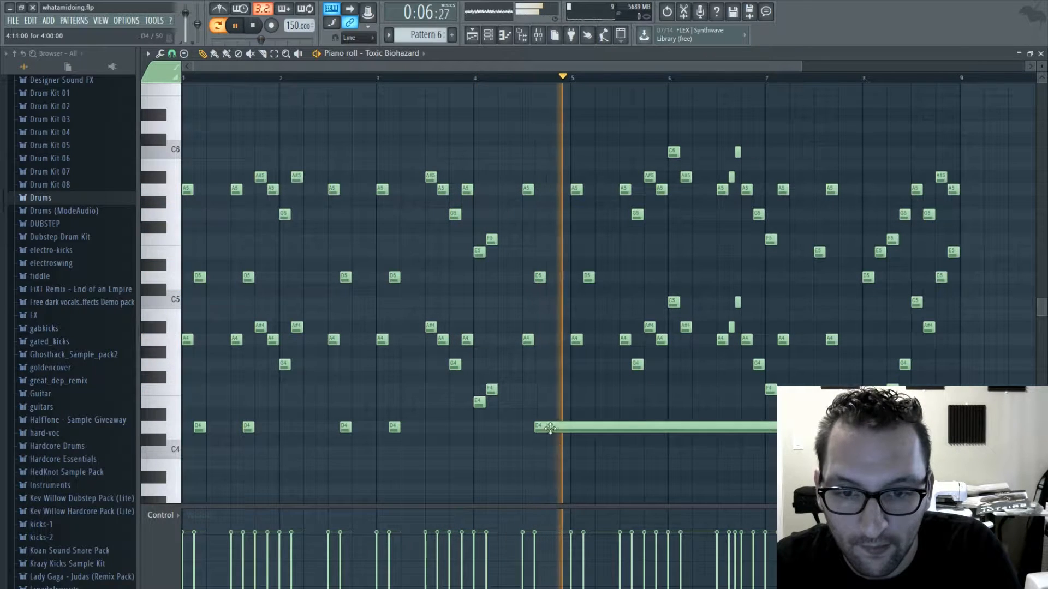
pyautogui.press('space')
pyautogui.moveTo(922, 437); pyautogui.dragTo(589, 437)
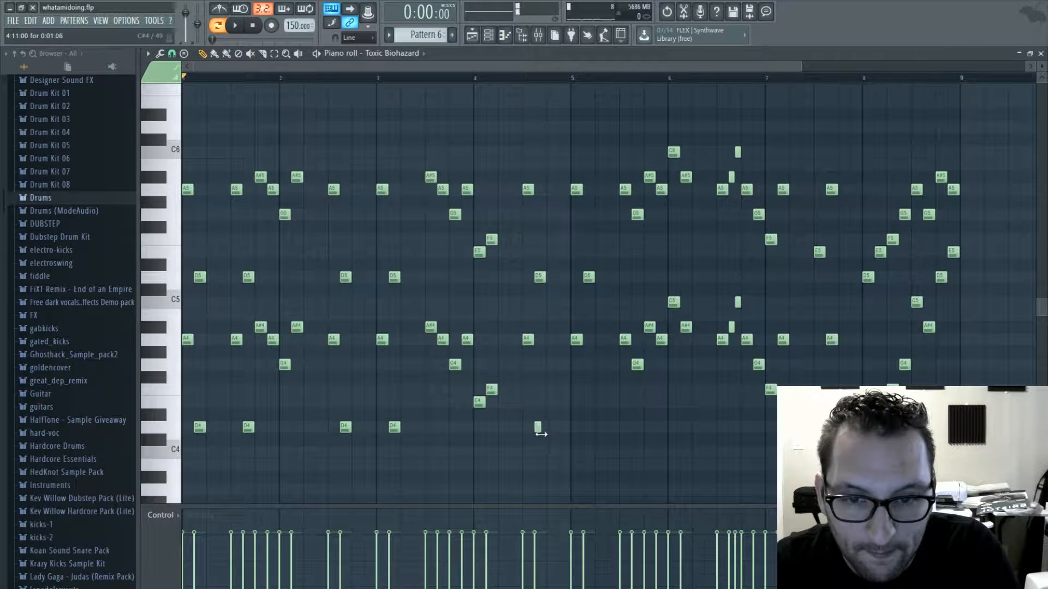
pyautogui.scroll(3, 548, 435)
# - Play Pattern 6 and add a short D4 note an octave below the D5 in bar 5
pyautogui.press('space')
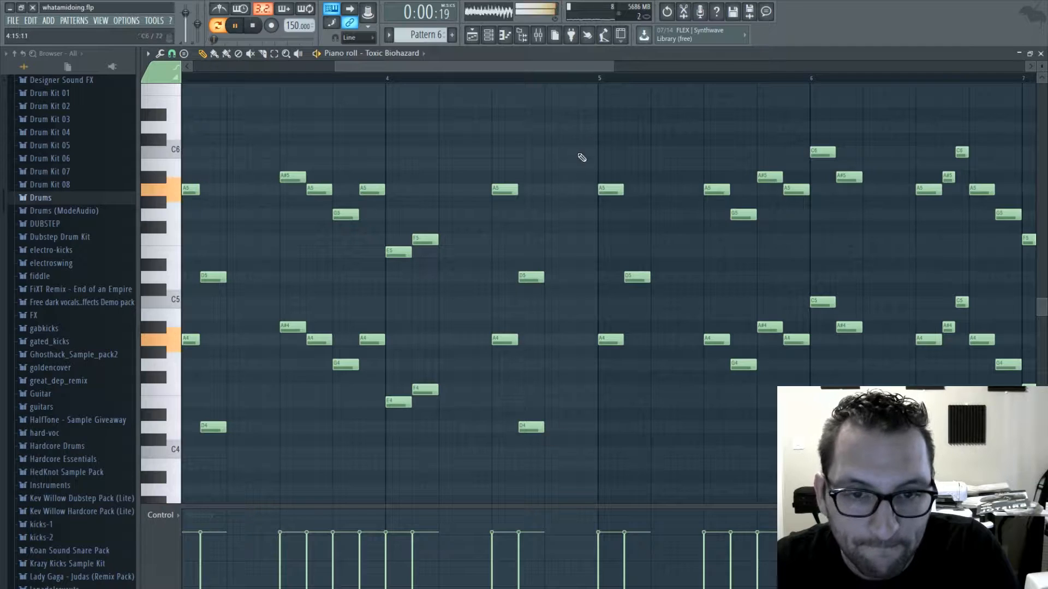
pyautogui.moveTo(536, 69); pyautogui.dragTo(582, 70)
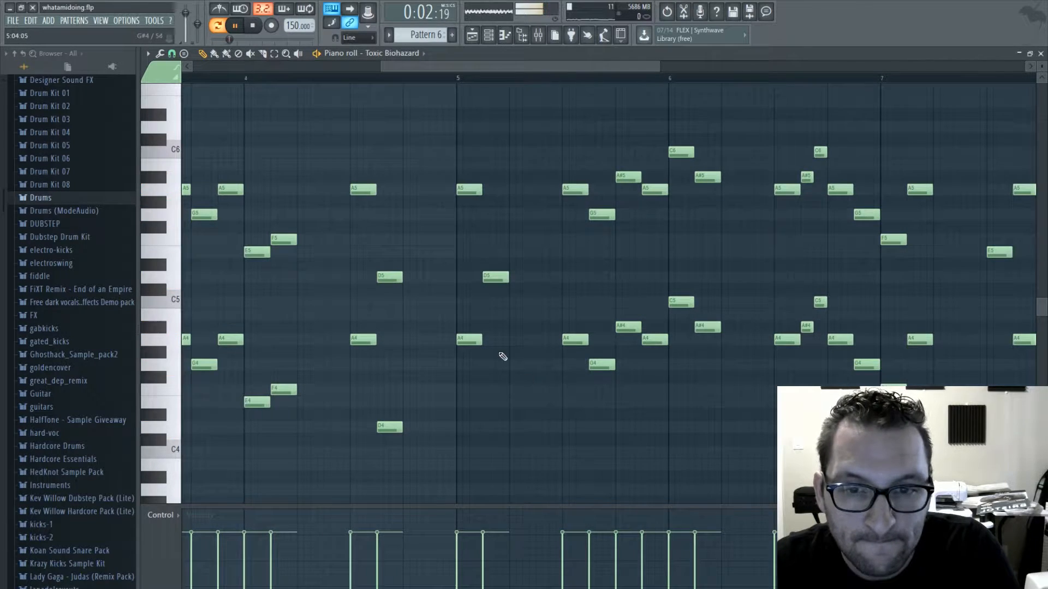
pyautogui.scroll(-5, 498, 374)
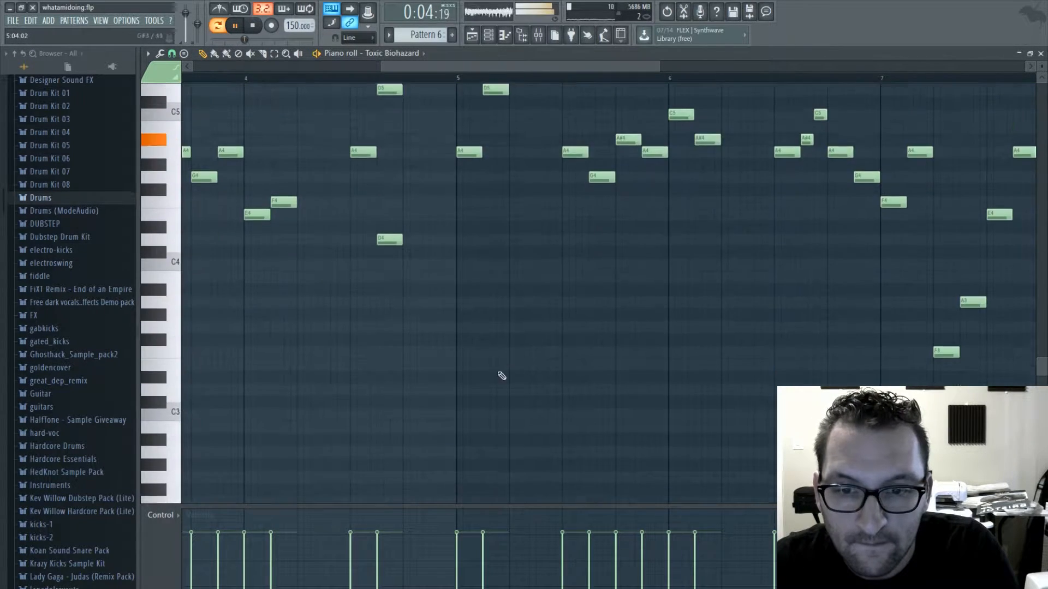
pyautogui.scroll(10, 487, 369)
pyautogui.scroll(-1, 495, 339)
pyautogui.scroll(-4, 497, 344)
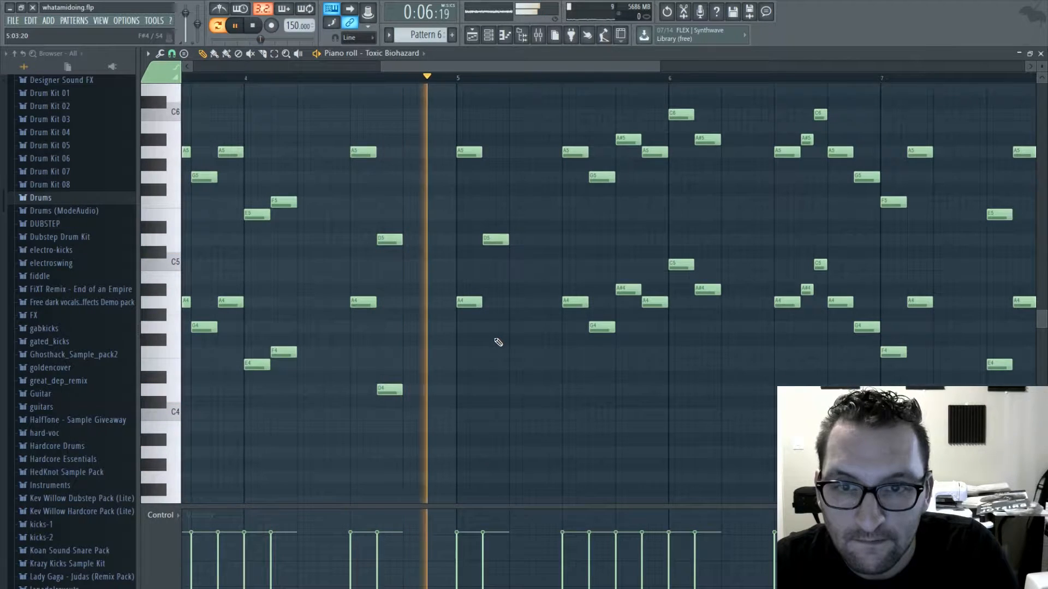
pyautogui.press('space')
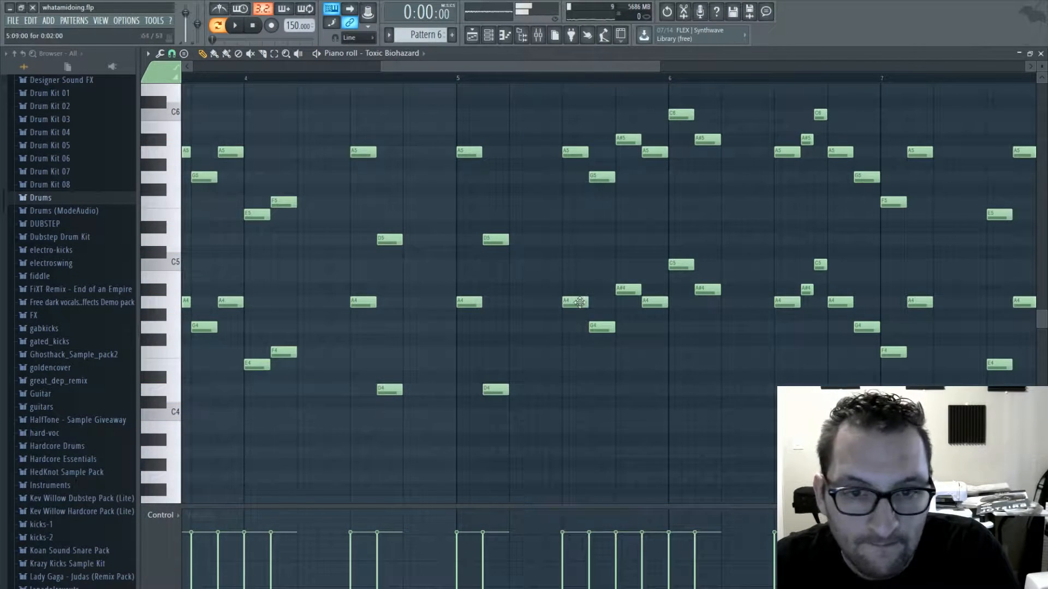
# - Delete the four Toxic Biohazard notes below C4 in bar 7 of Pattern 6 while it plays
pyautogui.press('space')
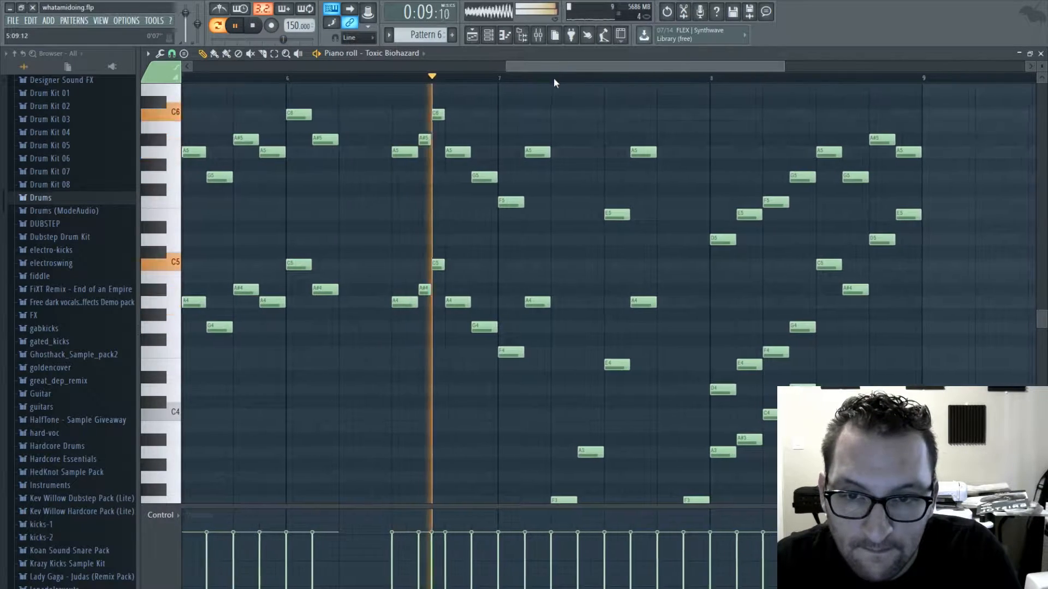
pyautogui.scroll(-5, 475, 300)
pyautogui.rightClick(392, 277)
pyautogui.rightClick(419, 226)
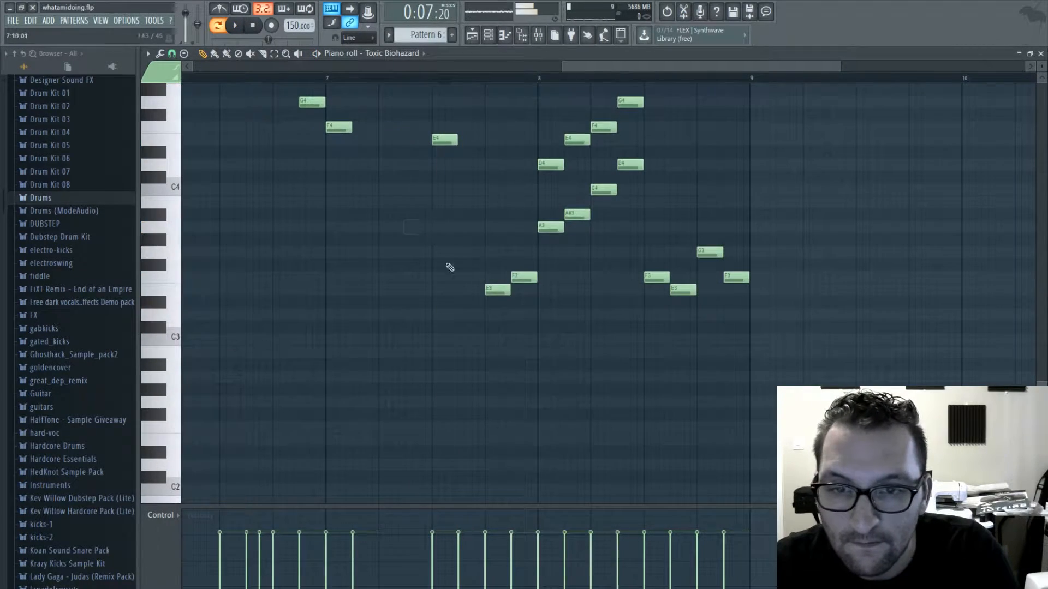
pyautogui.rightClick(497, 289)
pyautogui.rightClick(521, 278)
# - Delete the lowest line of eight notes across bar 8 of Pattern 6
pyautogui.scroll(4, 575, 278)
pyautogui.rightClick(551, 378)
pyautogui.rightClick(578, 365)
pyautogui.rightClick(603, 339)
pyautogui.rightClick(630, 315)
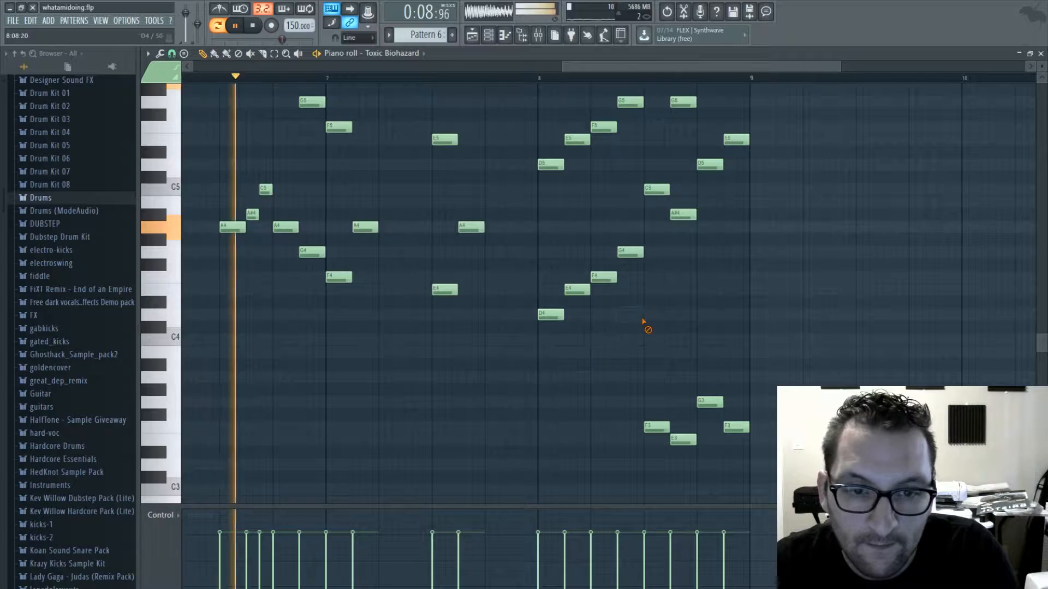
pyautogui.rightClick(656, 428)
pyautogui.rightClick(682, 440)
pyautogui.rightClick(710, 403)
pyautogui.rightClick(736, 427)
pyautogui.scroll(2, 669, 323)
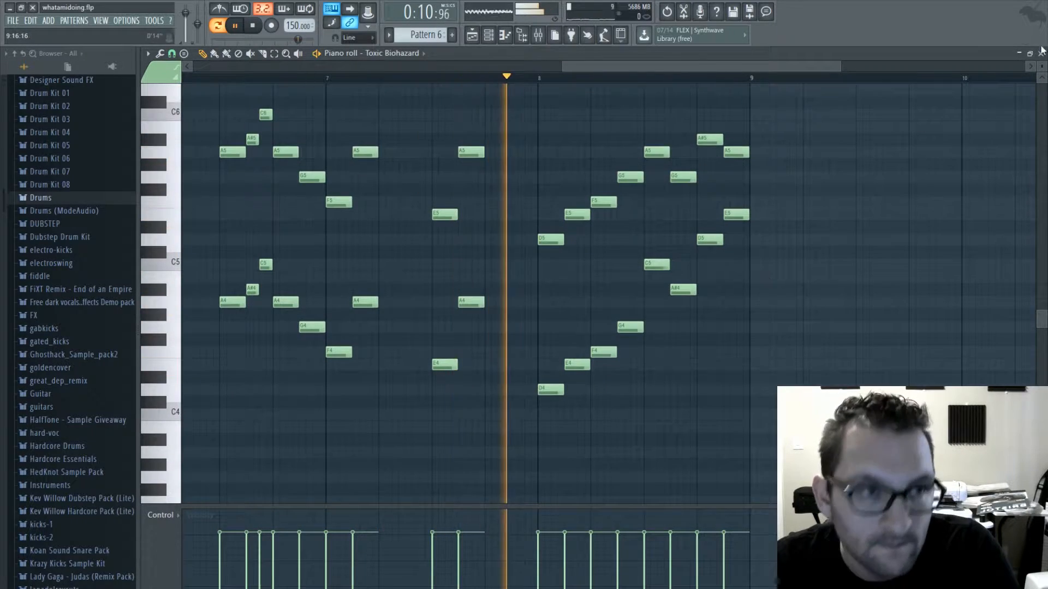
# - Return to the playlist and place a Pattern 6 clip on track 6 at bar 57, directly after Pattern 5
pyautogui.click(1040, 53)
pyautogui.moveTo(791, 69); pyautogui.dragTo(831, 71)
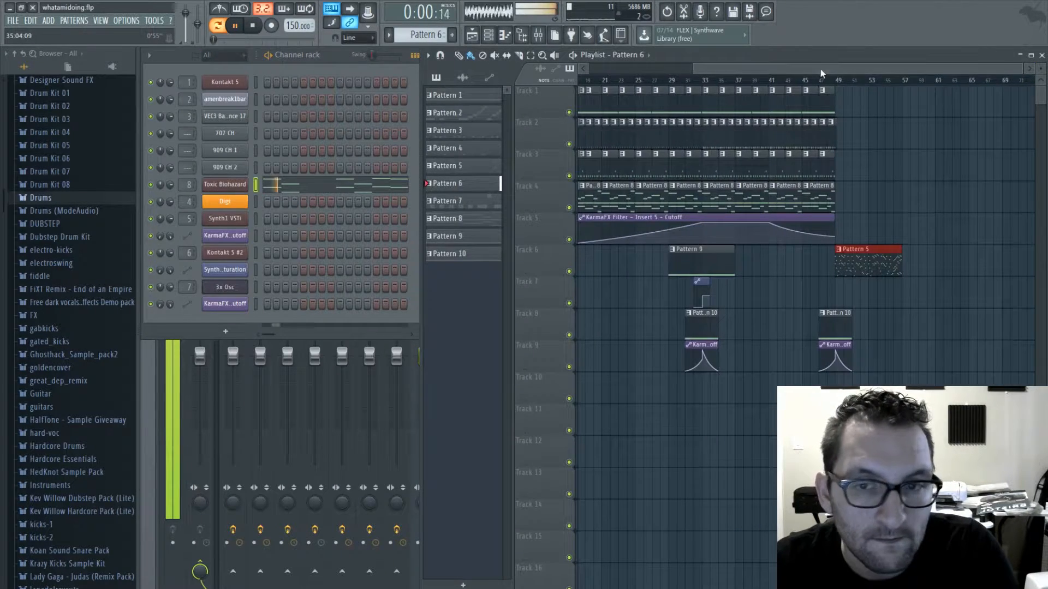
pyautogui.click(904, 262)
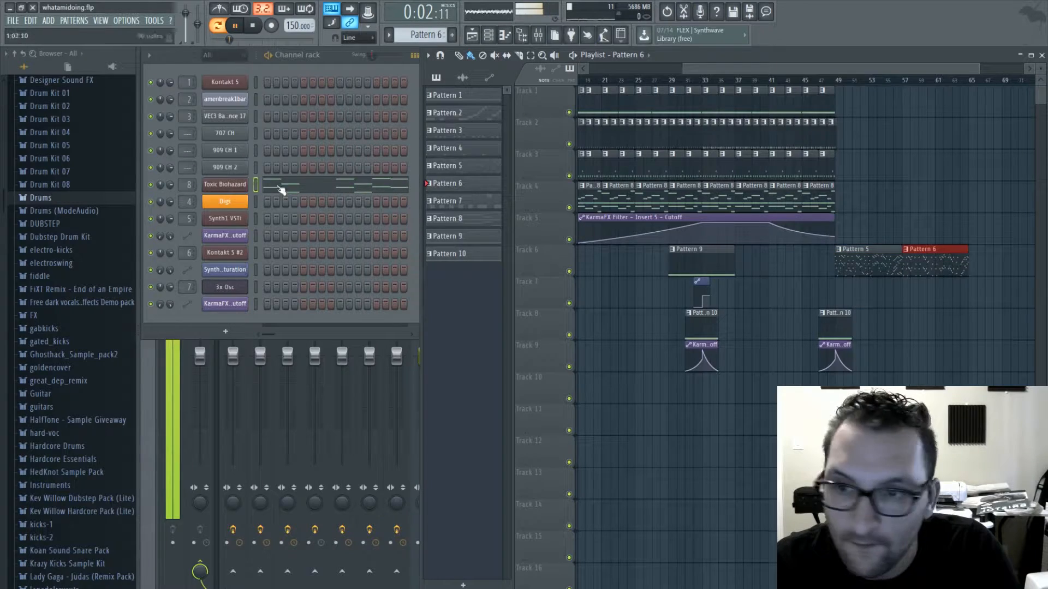
# - Add Soundgoodizer to Toxic Biohazard's mixer insert 8, try its modes and set it to mode A at a low amount
pyautogui.click(222, 185)
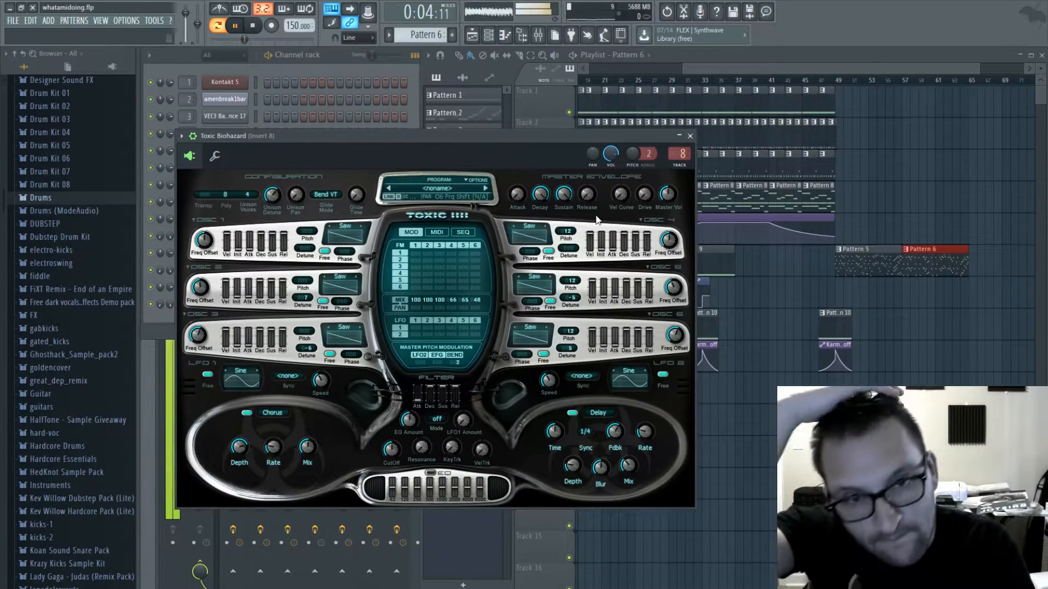
pyautogui.click(690, 136)
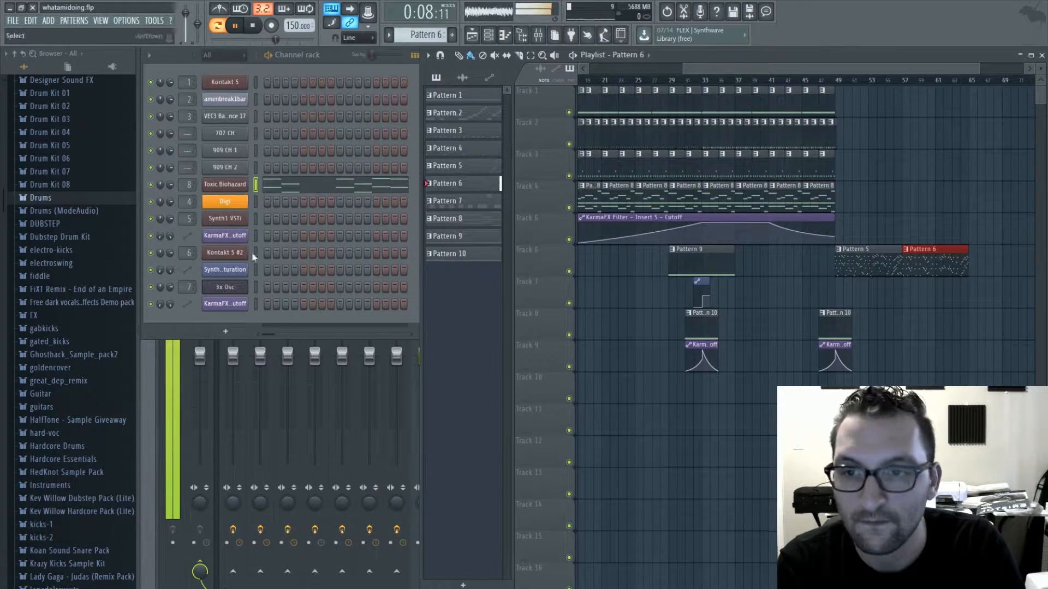
pyautogui.click(220, 185)
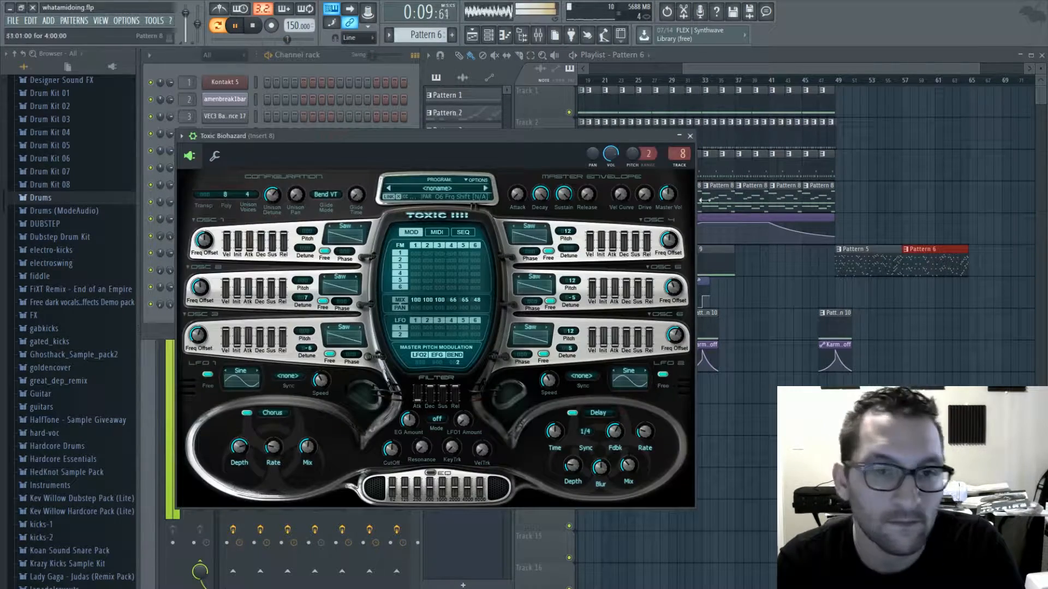
pyautogui.doubleClick(678, 156)
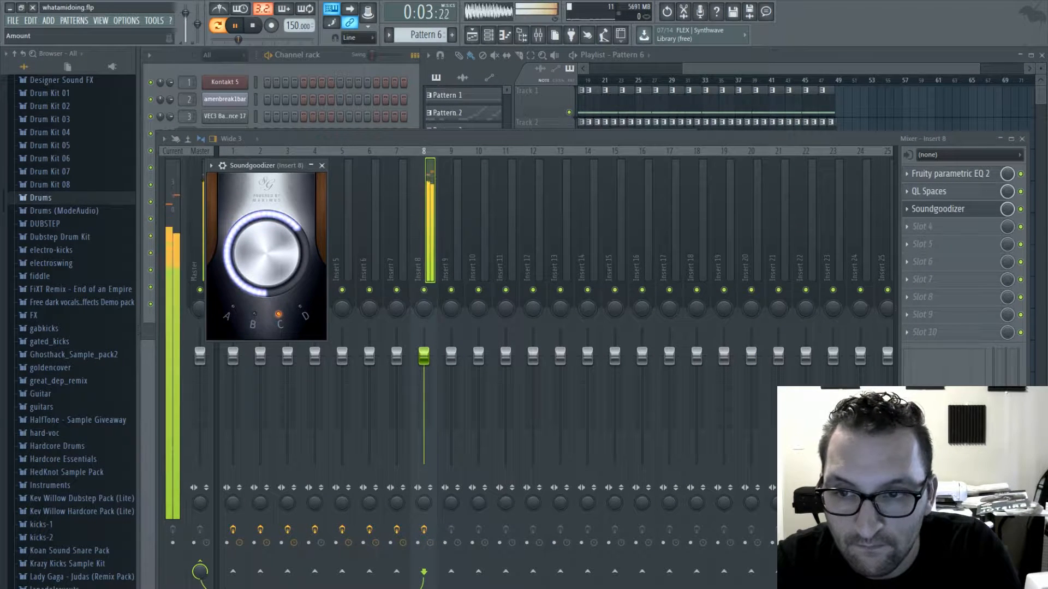
pyautogui.click(307, 321)
pyautogui.click(279, 322)
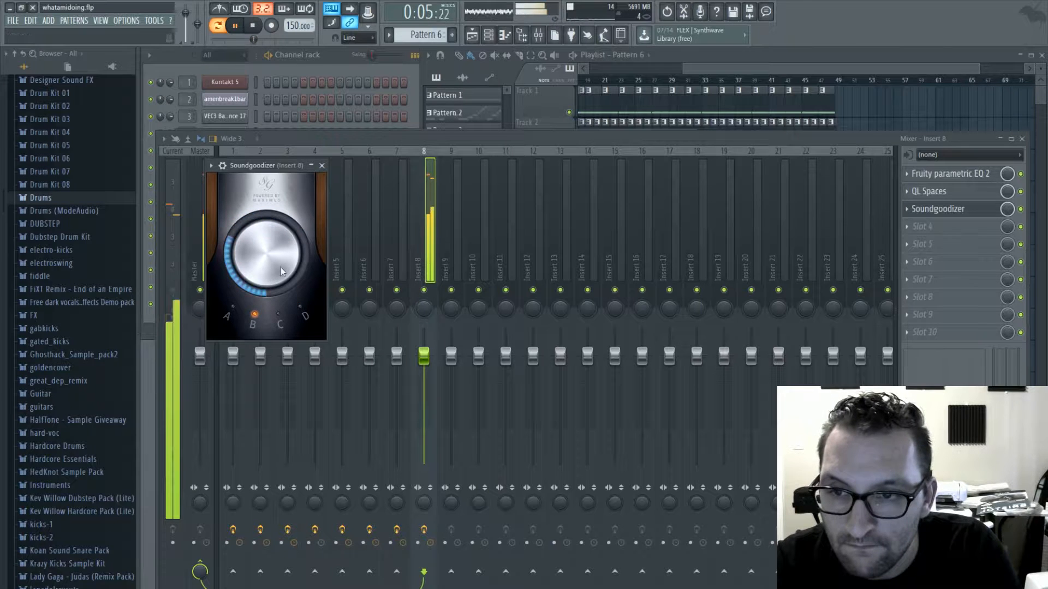
pyautogui.click(245, 324)
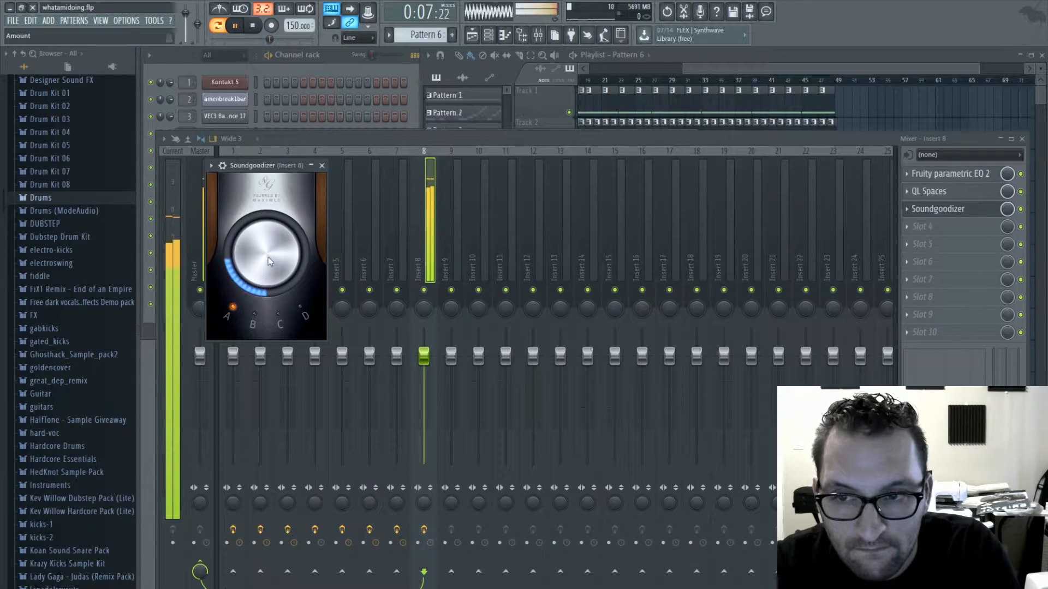
pyautogui.click(937, 209)
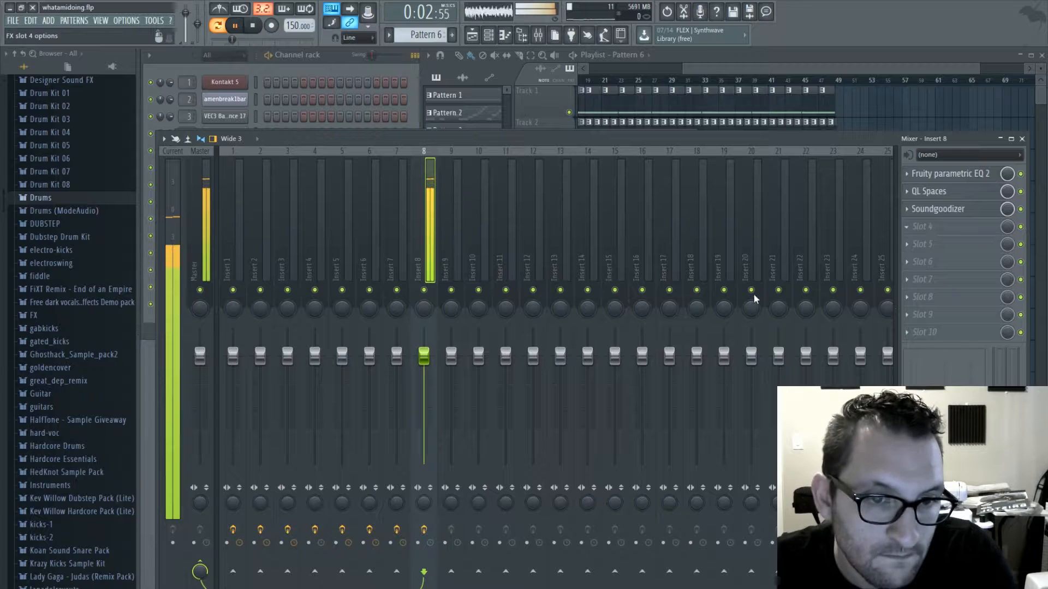
# - Add a KarmaFX Filter to mixer insert 8 after Soundgoodizer and turn its two-pole cutoff fully down
pyautogui.click(768, 486)
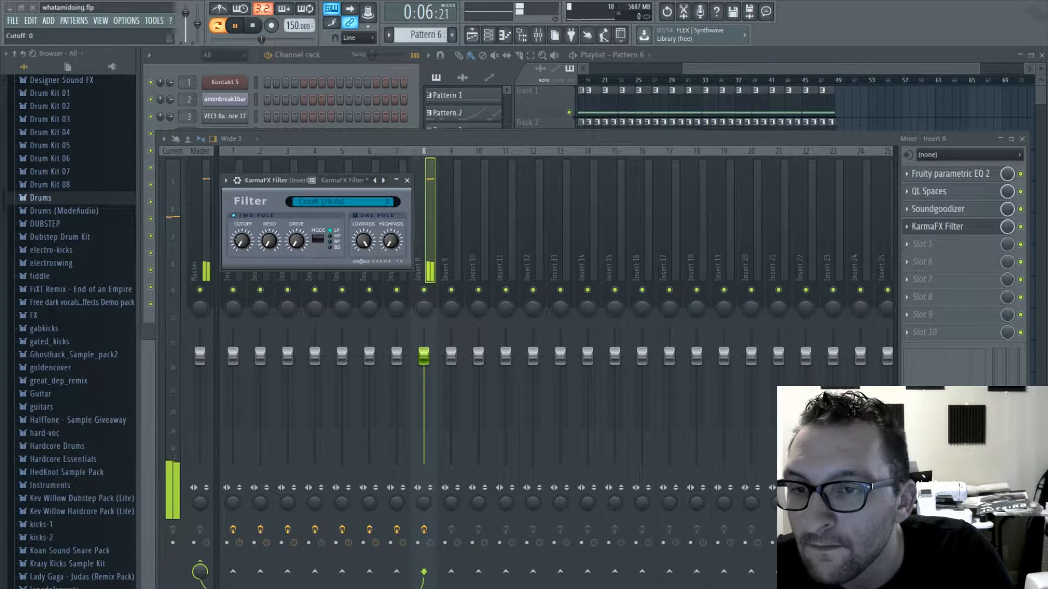
pyautogui.moveTo(242, 240); pyautogui.dragTo(242, 250)
# - Create a cutoff automation clip for insert 8's filter over bars 49 to 81 on track 7, raising its end point into a gentle upward curve
pyautogui.moveTo(808, 80)
pyautogui.mouseDown()
pyautogui.moveTo(826, 81)
pyautogui.moveTo(793, 80)
pyautogui.mouseUp()
pyautogui.moveTo(788, 69); pyautogui.dragTo(868, 70)
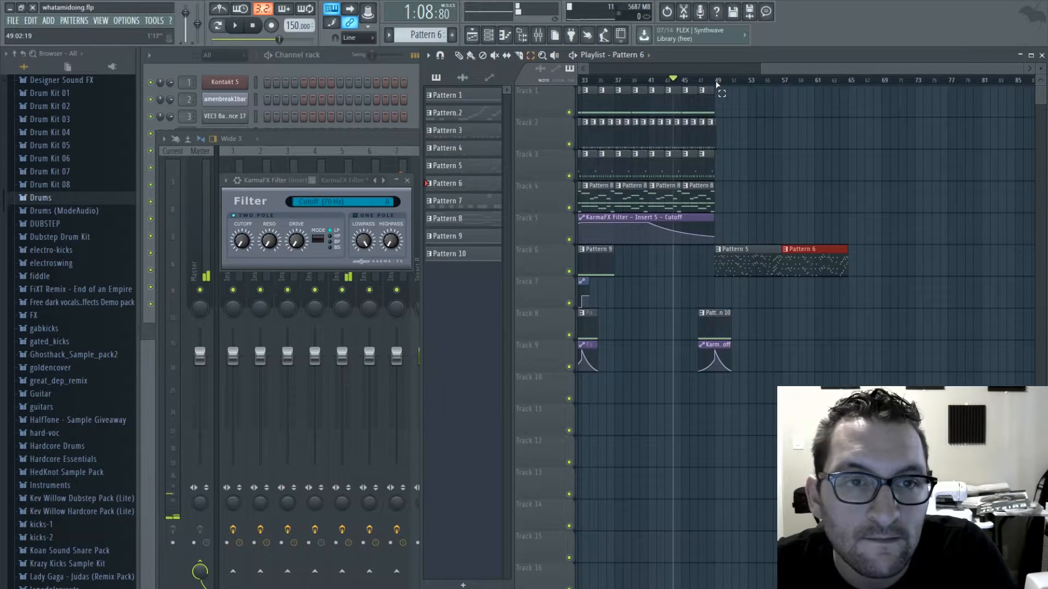
pyautogui.moveTo(715, 82); pyautogui.dragTo(969, 96)
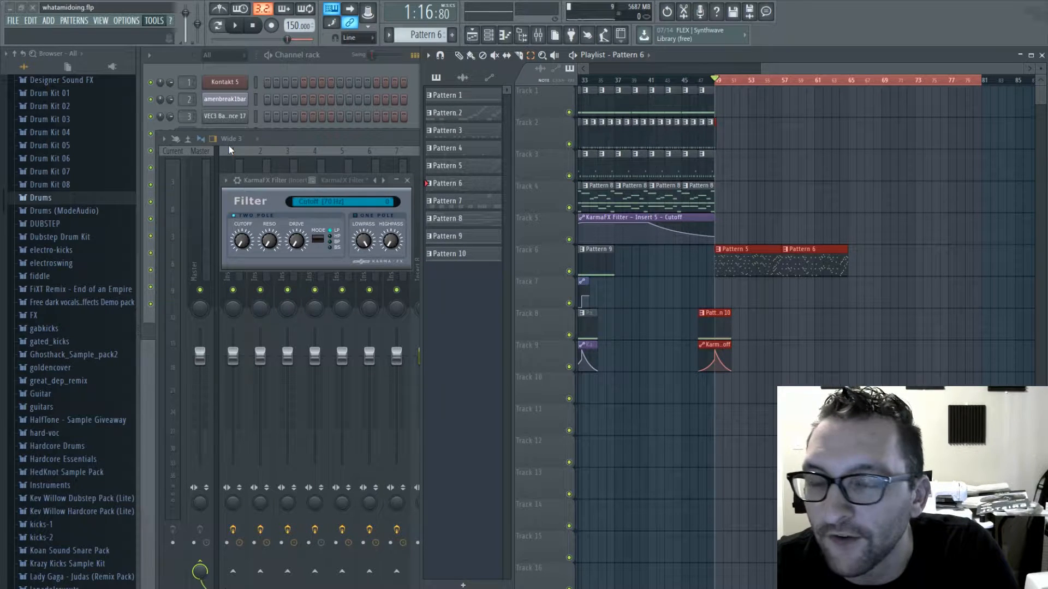
pyautogui.click(306, 208)
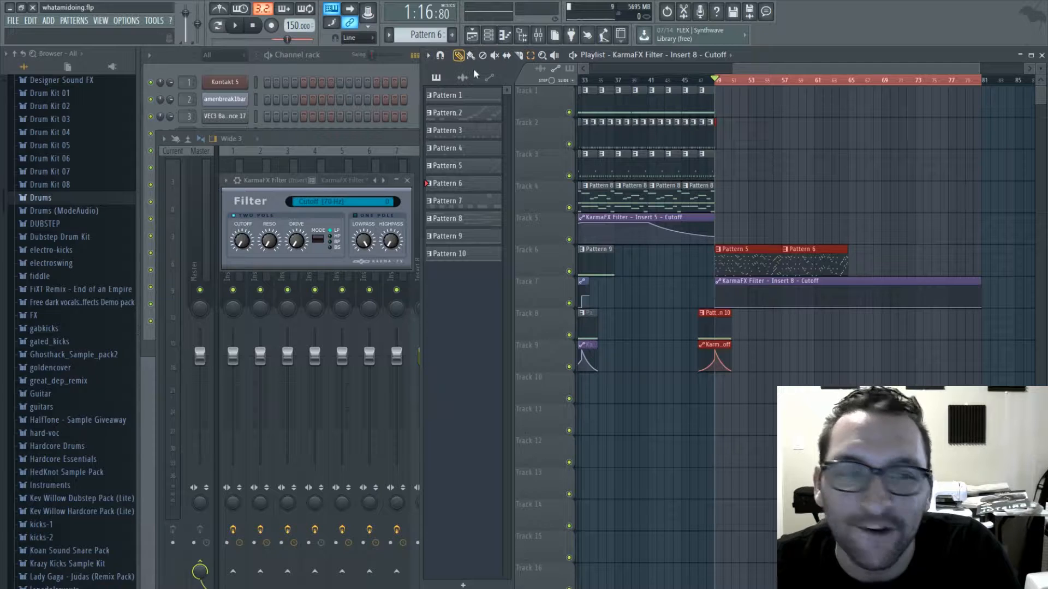
pyautogui.moveTo(981, 306); pyautogui.dragTo(984, 287)
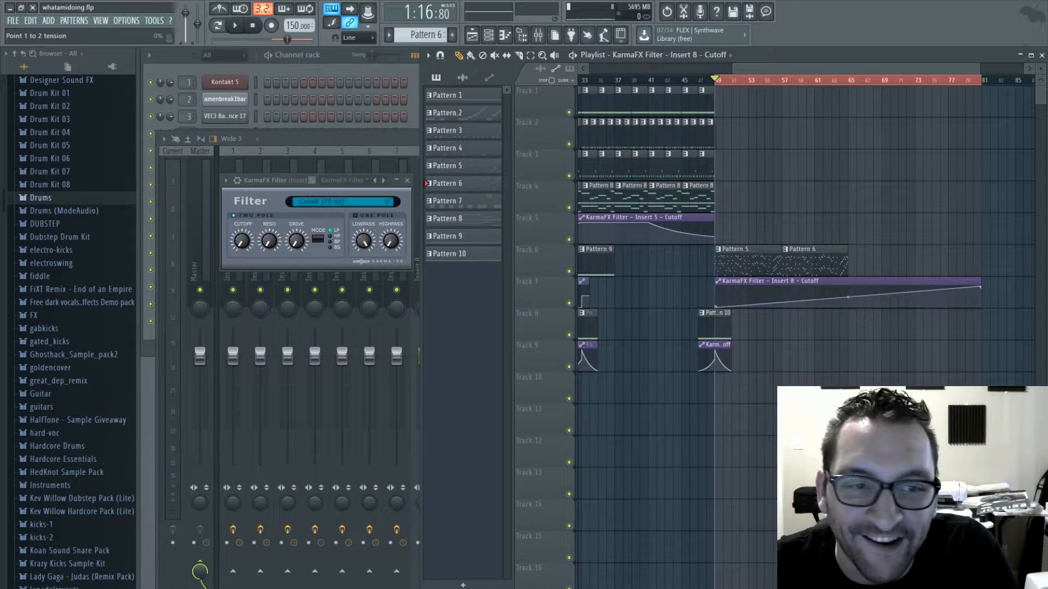
# - Continue the Pattern 1 clips on track 1 from bar 49 up to bar 65
pyautogui.click(705, 109)
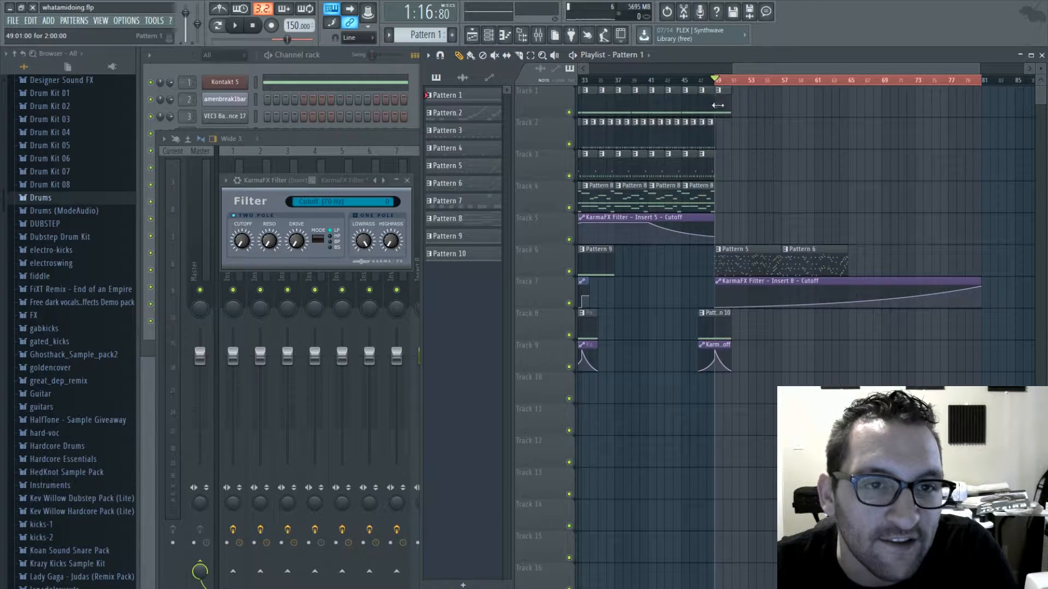
pyautogui.moveTo(721, 114); pyautogui.dragTo(823, 112)
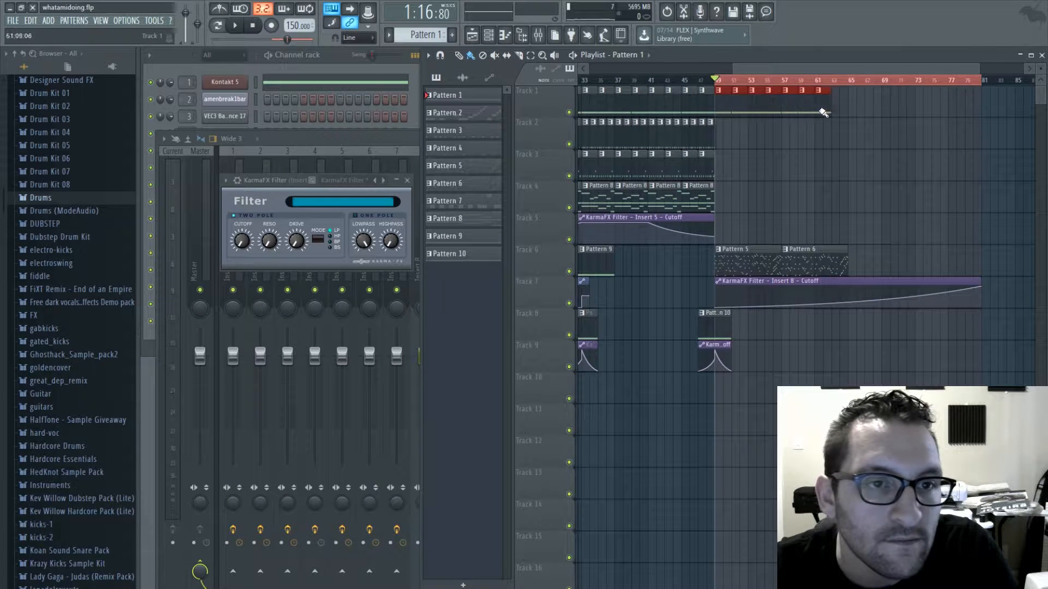
# - Place a Pattern 9 clip on track 10 from bar 45 and play the transition from bar 41
pyautogui.click(706, 81)
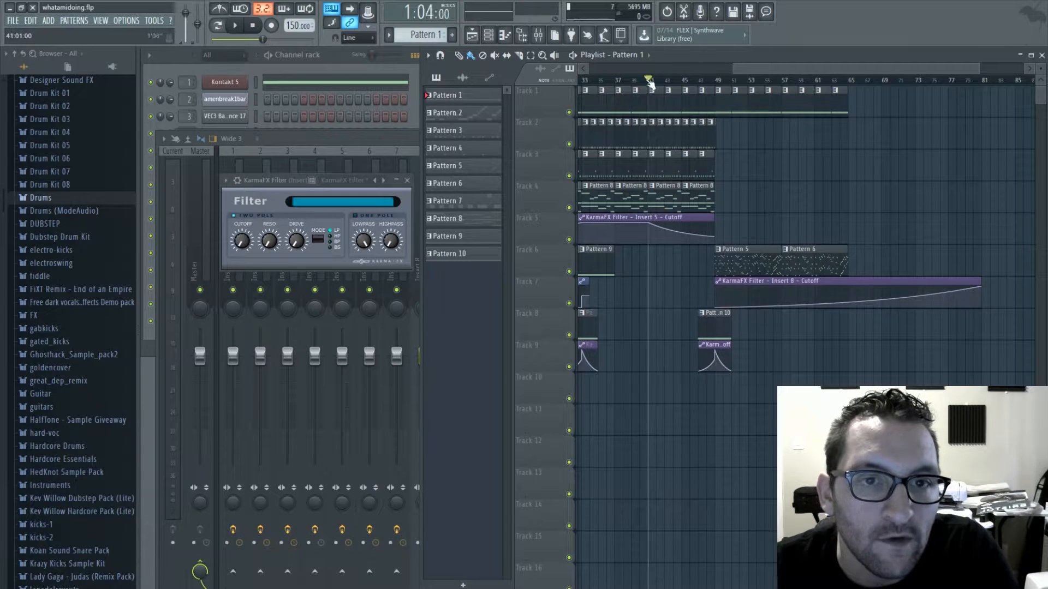
pyautogui.press('space')
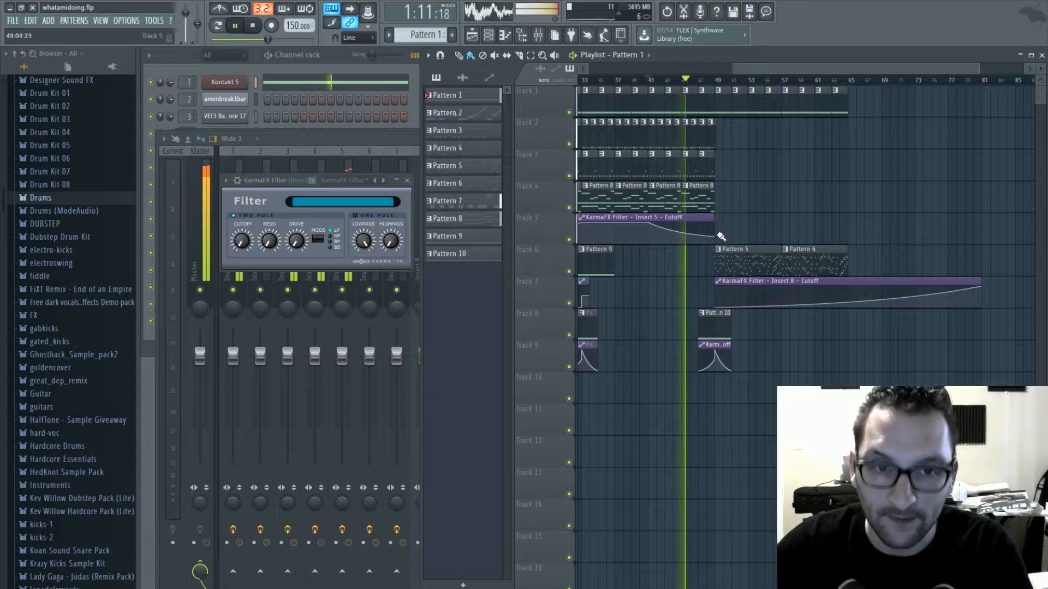
pyautogui.click(601, 265)
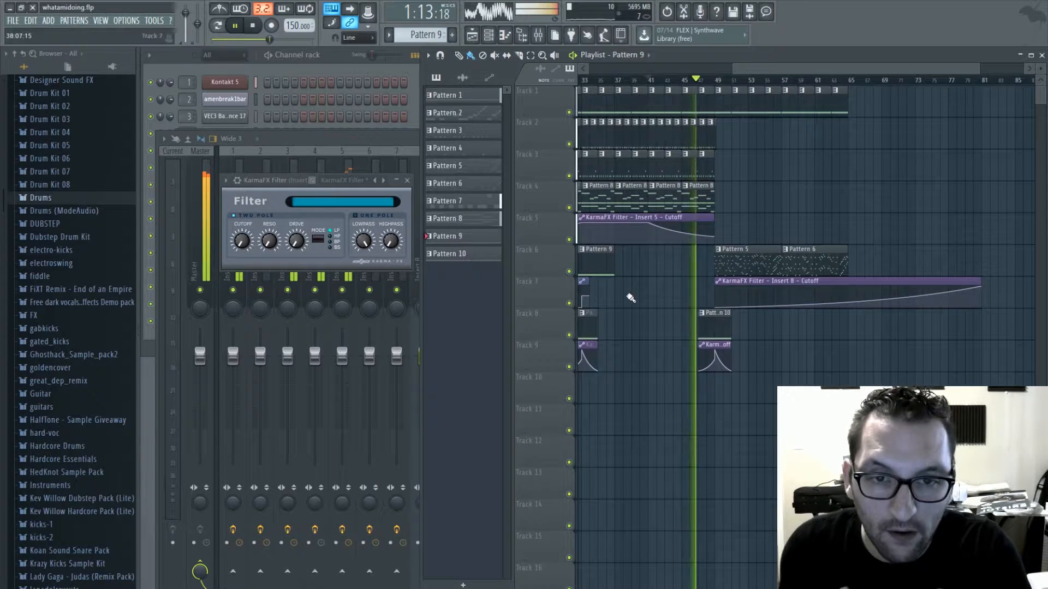
pyautogui.moveTo(691, 397)
pyautogui.mouseDown()
pyautogui.moveTo(709, 386)
pyautogui.moveTo(694, 388)
pyautogui.mouseUp()
pyautogui.press('space')
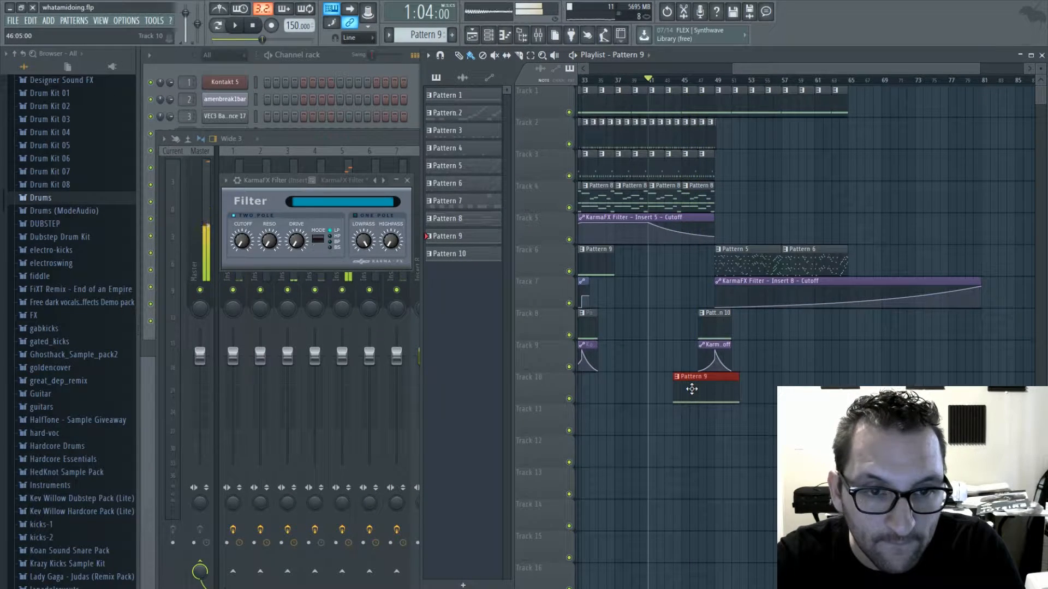
pyautogui.moveTo(790, 71); pyautogui.dragTo(734, 71)
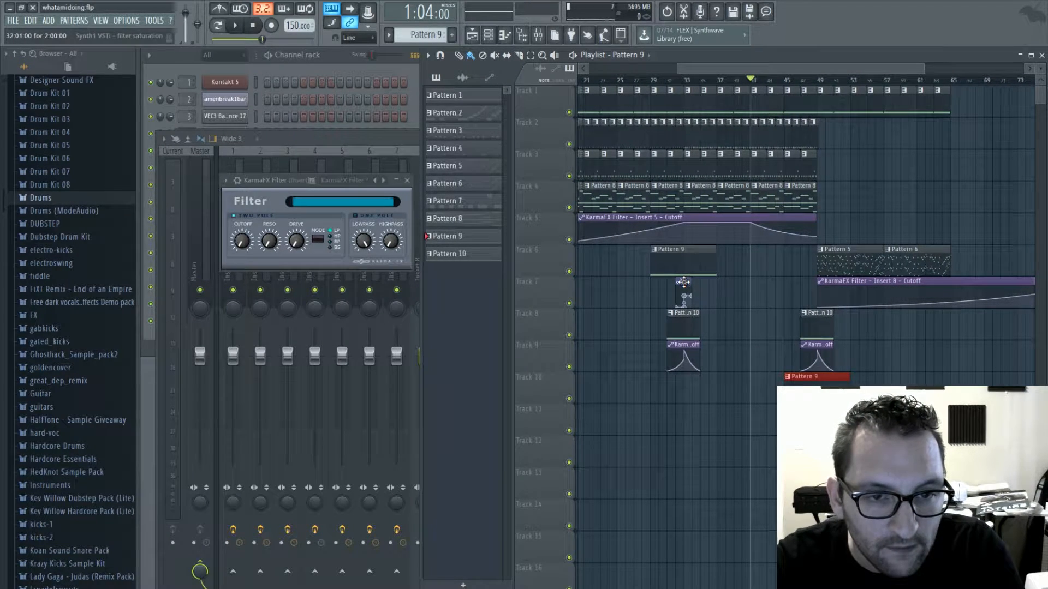
pyautogui.press('space')
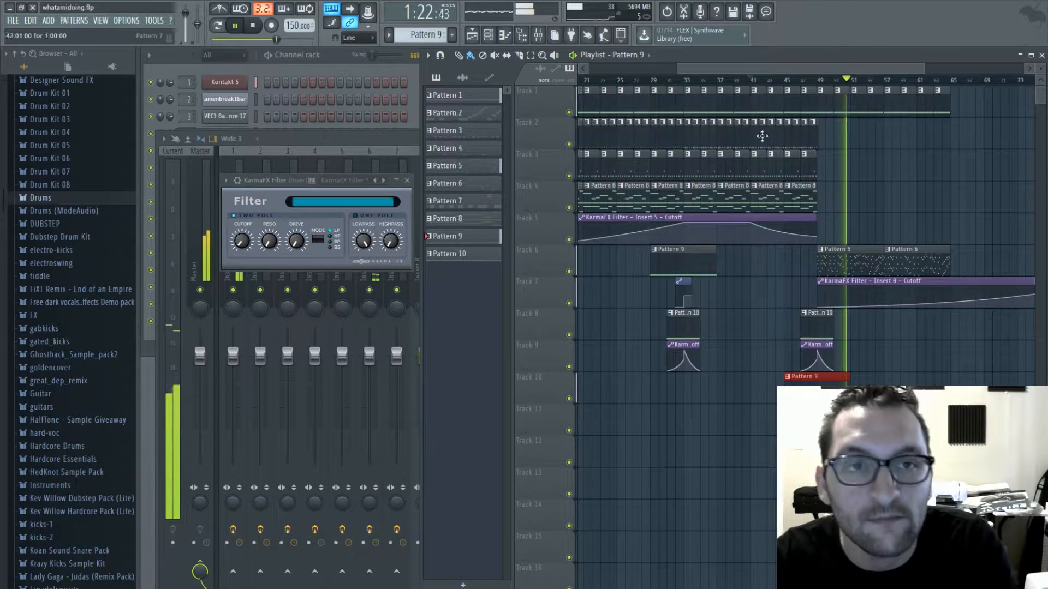
# - Extend Pattern 6 on track 6 and Pattern 1 on track 1 from bar 65 to bar 81
pyautogui.click(714, 262)
pyautogui.moveTo(729, 266); pyautogui.dragTo(804, 261)
pyautogui.click(714, 103)
pyautogui.moveTo(728, 108); pyautogui.dragTo(846, 108)
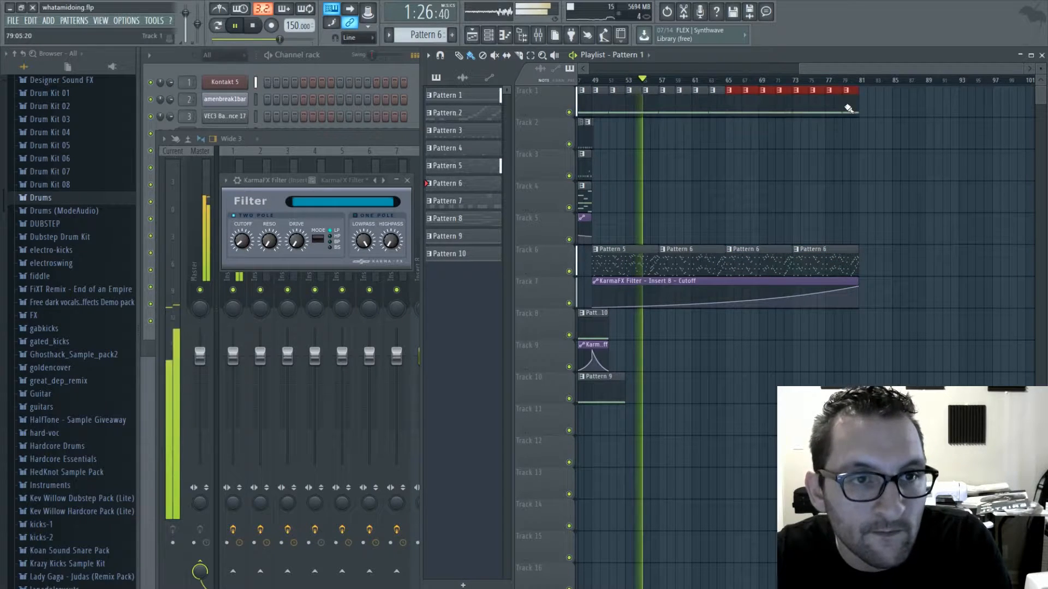
# - Paint Pattern 7 clips on track 4 from bar 57 to bar 81 during playback
pyautogui.hscroll(-4, 682, 170)
pyautogui.click(682, 169)
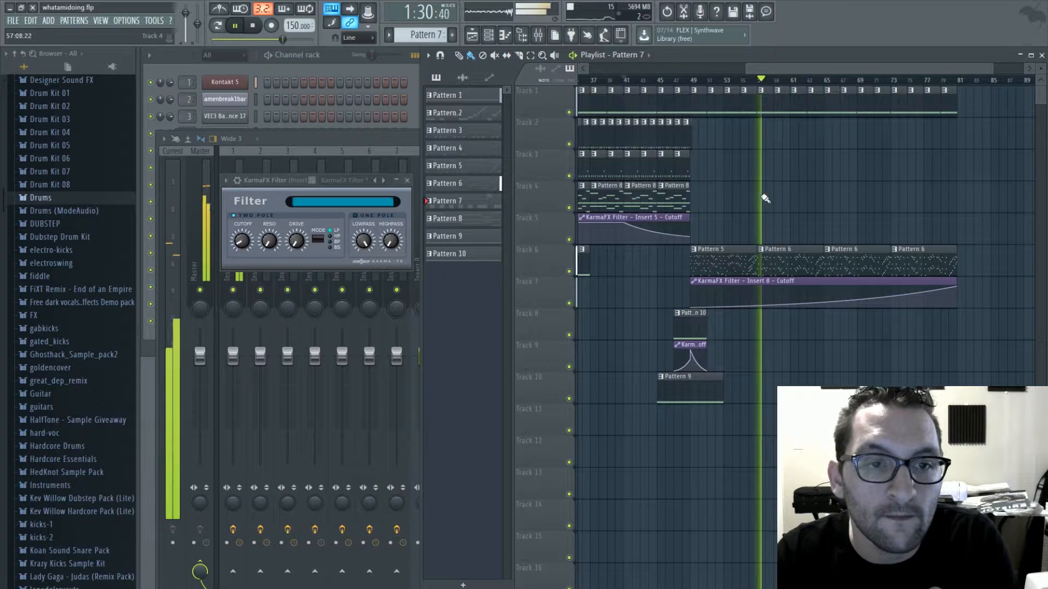
pyautogui.moveTo(761, 187); pyautogui.dragTo(822, 186)
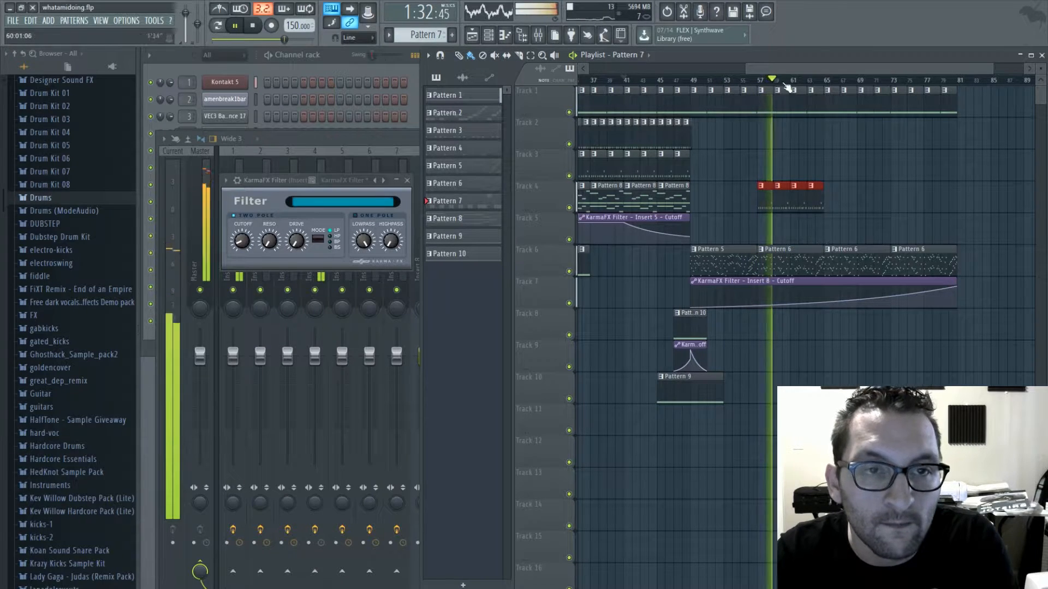
pyautogui.moveTo(784, 70); pyautogui.dragTo(827, 70)
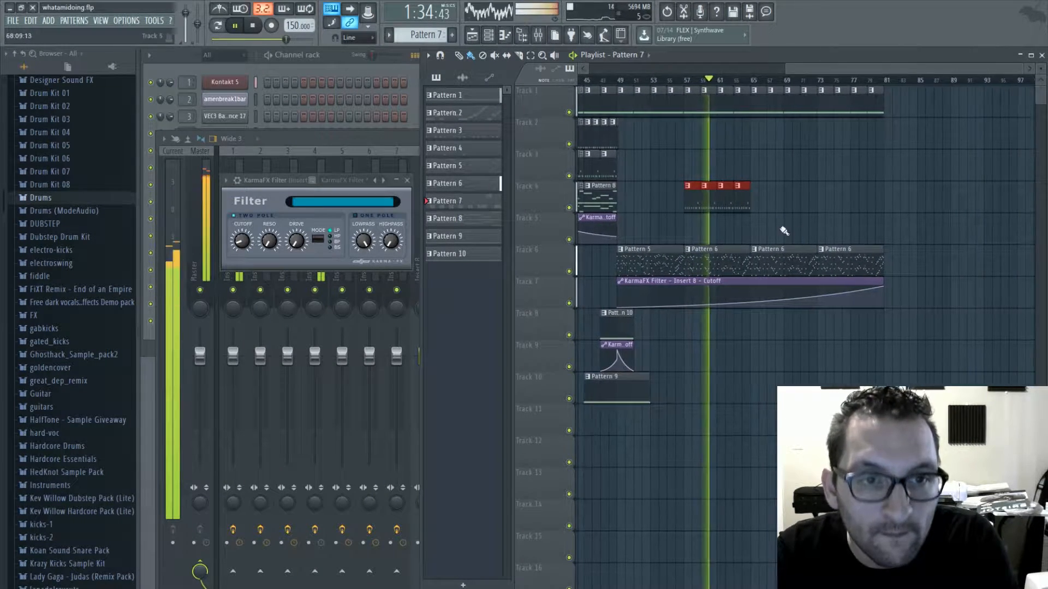
pyautogui.moveTo(753, 205); pyautogui.dragTo(861, 204)
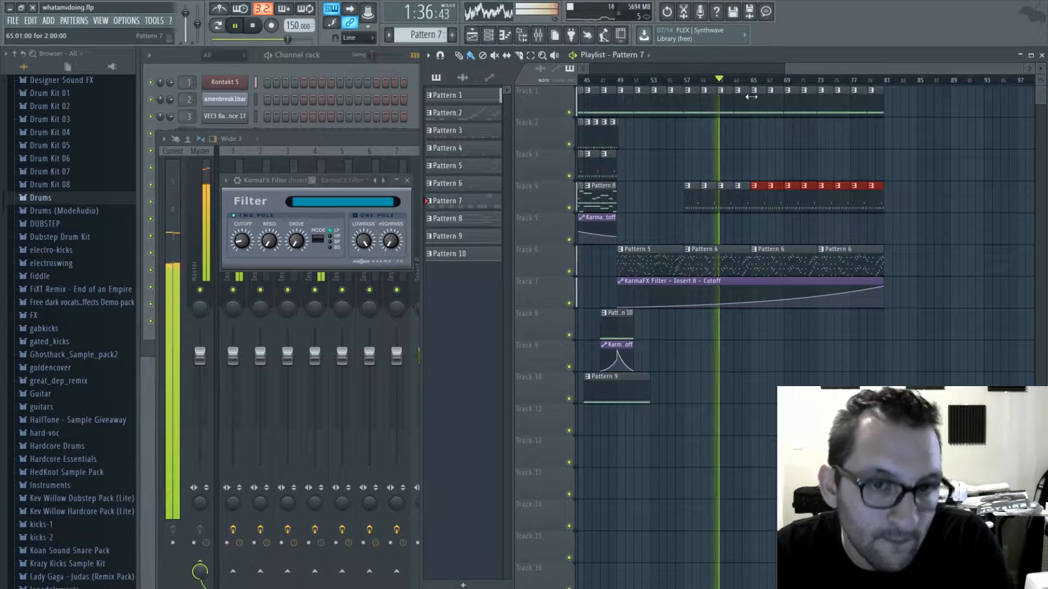
# - Pick up Pattern 4 from the earlier drums and paint it on track 2 from bar 65 to bar 73
pyautogui.moveTo(800, 70); pyautogui.dragTo(713, 68)
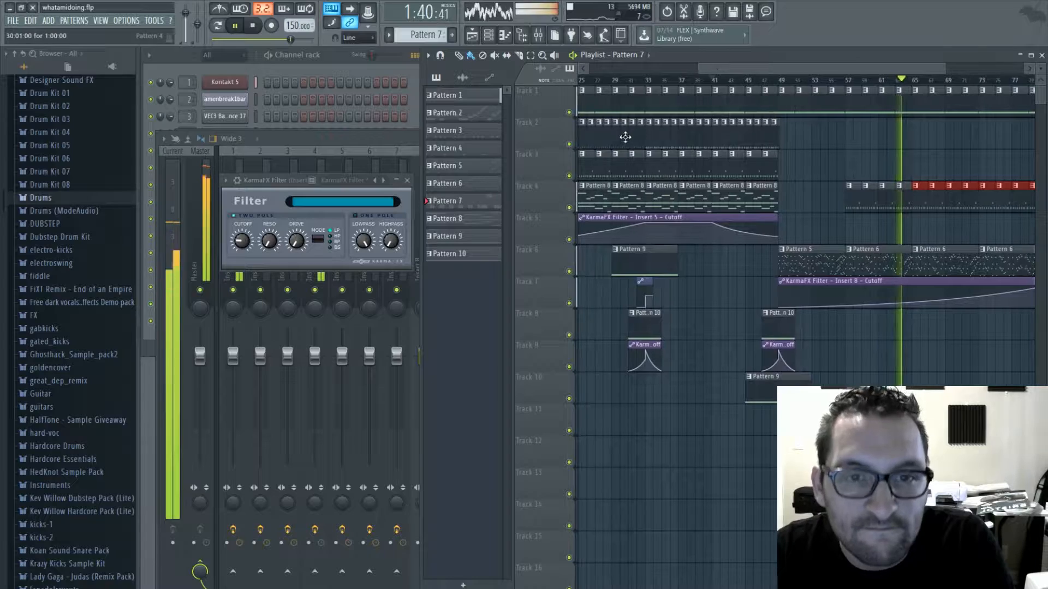
pyautogui.click(625, 136)
pyautogui.moveTo(917, 139); pyautogui.dragTo(974, 137)
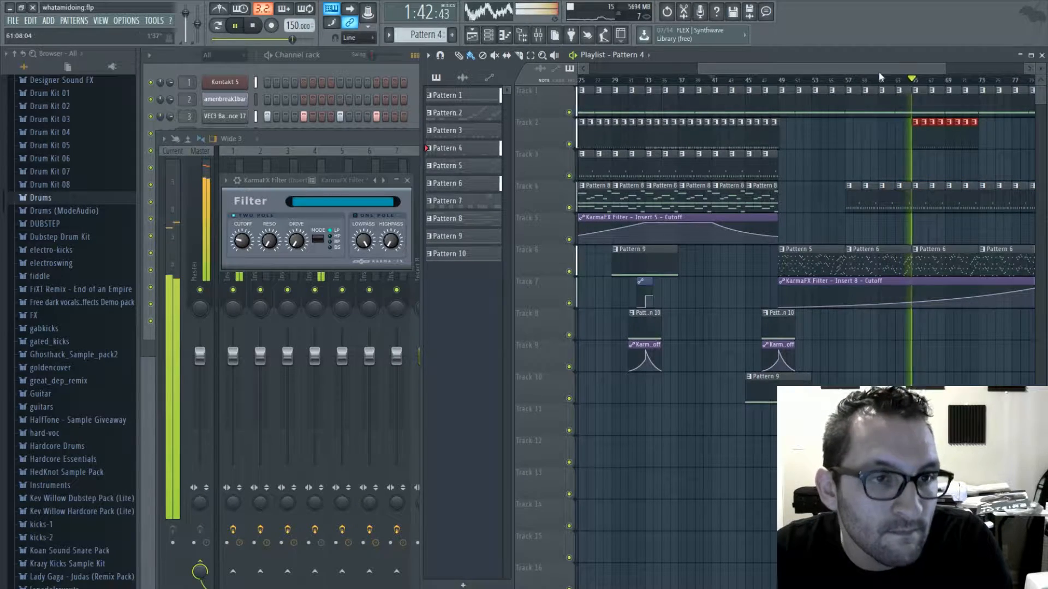
pyautogui.moveTo(878, 71); pyautogui.dragTo(970, 69)
# - Close the mixer, the KarmaFX Filter and the Toxic Biohazard windows so the channel rack is unobstructed
pyautogui.click(326, 141)
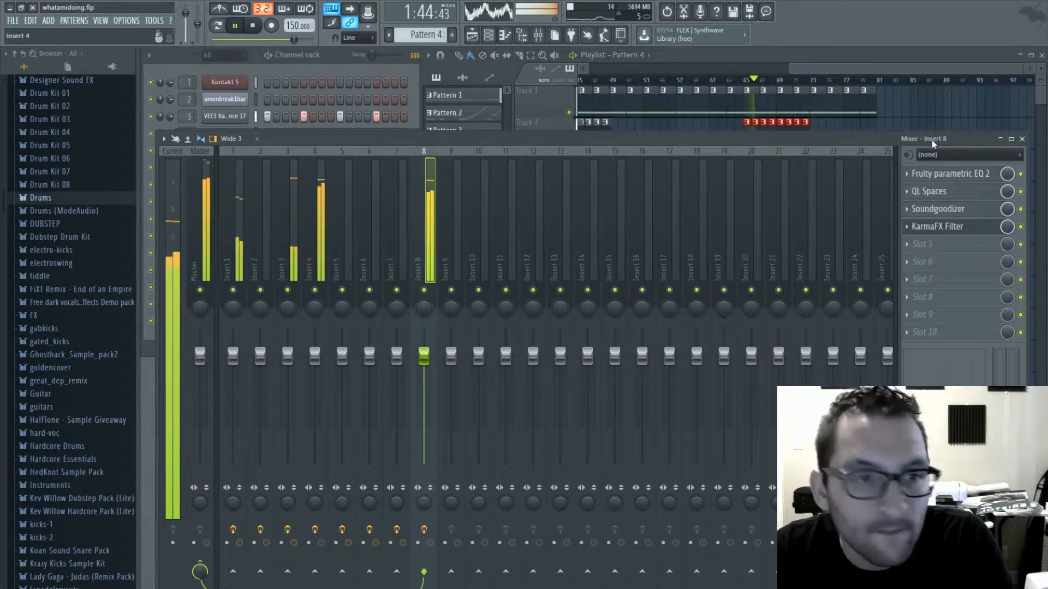
pyautogui.click(1023, 140)
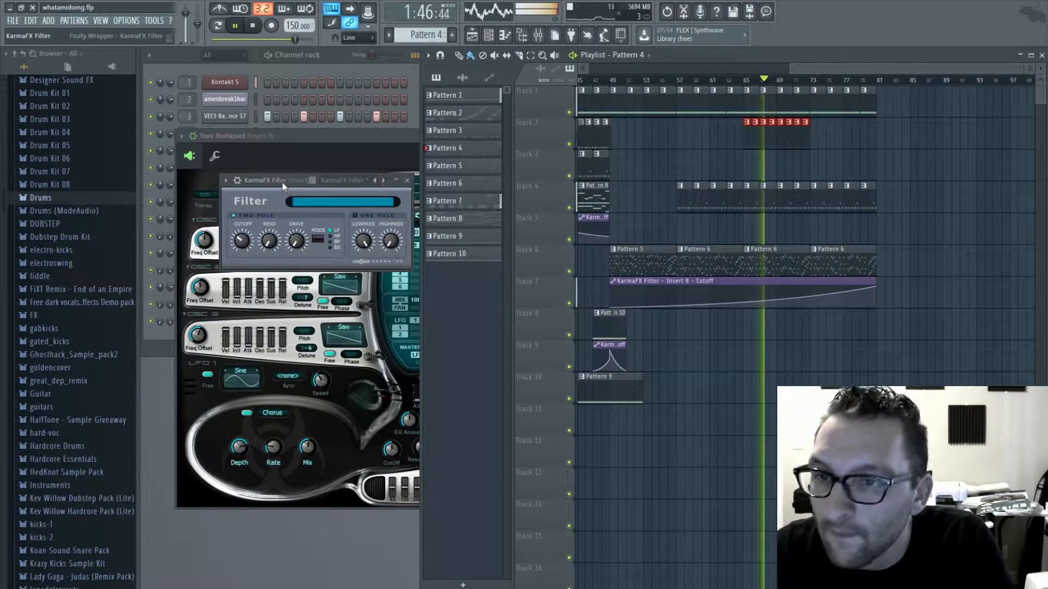
pyautogui.click(407, 181)
pyautogui.click(373, 140)
pyautogui.moveTo(868, 70); pyautogui.dragTo(703, 87)
pyautogui.click(347, 164)
# - Pick up Pattern 3 and paint it on track 2 from bar 73, keeping clips only up to bar 77, and stop playback
pyautogui.click(689, 137)
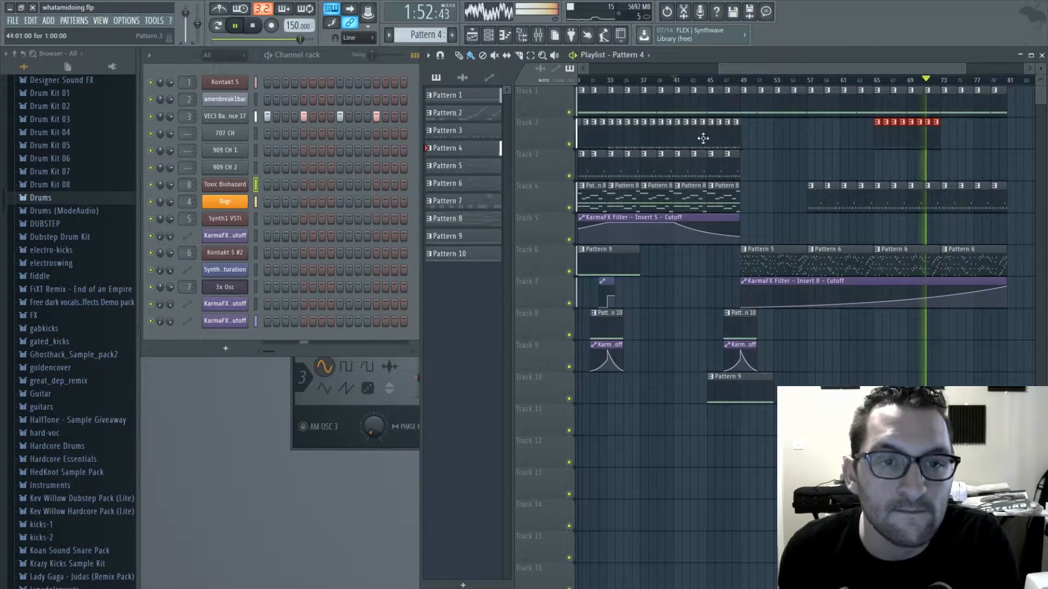
pyautogui.click(703, 138)
pyautogui.moveTo(780, 70); pyautogui.dragTo(851, 75)
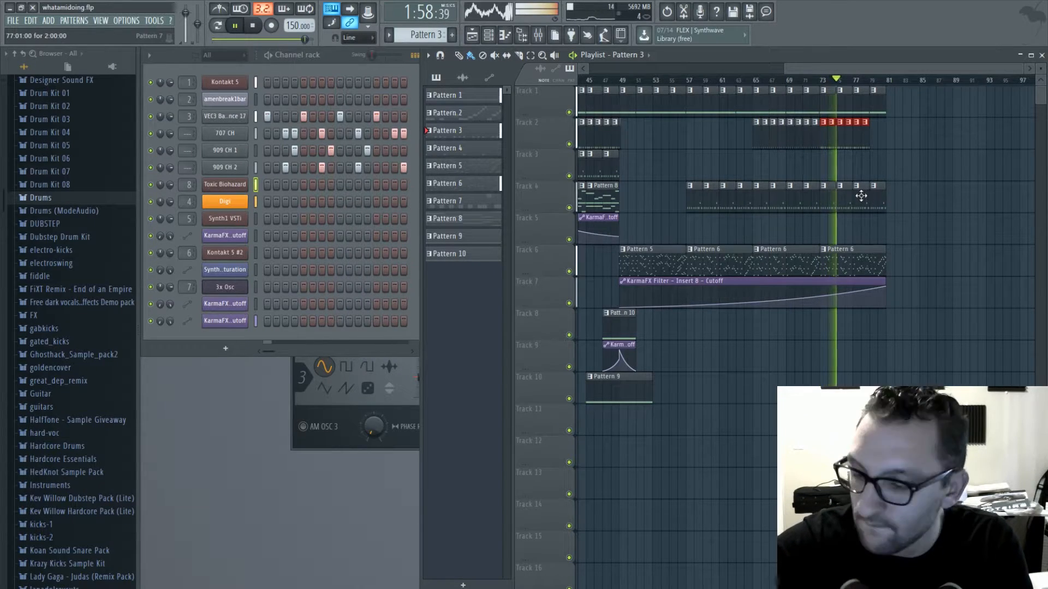
pyautogui.moveTo(870, 69); pyautogui.dragTo(934, 81)
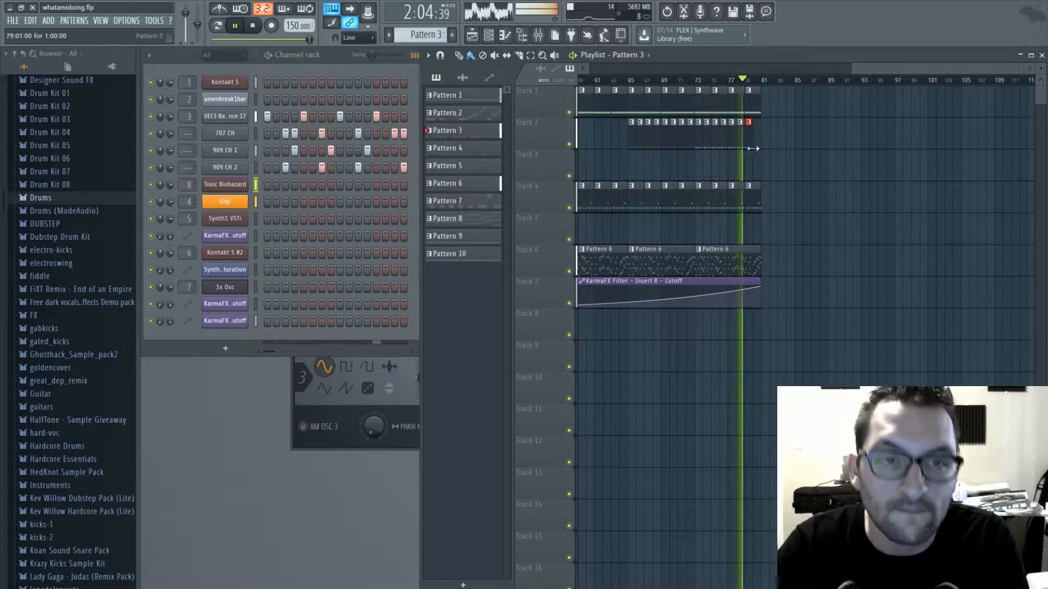
pyautogui.press('space')
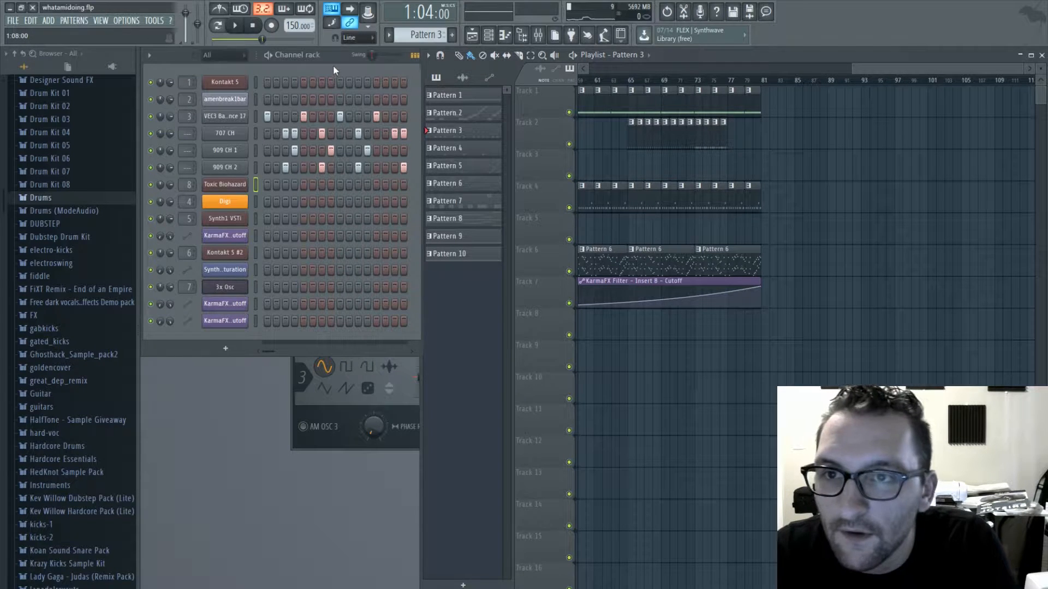
# - Clone Pattern 3 as Pattern 4 with kicks on every second step and place it on track 2 at bars 77 and 78
pyautogui.hotkey('ctrl', 'shift', 'c')
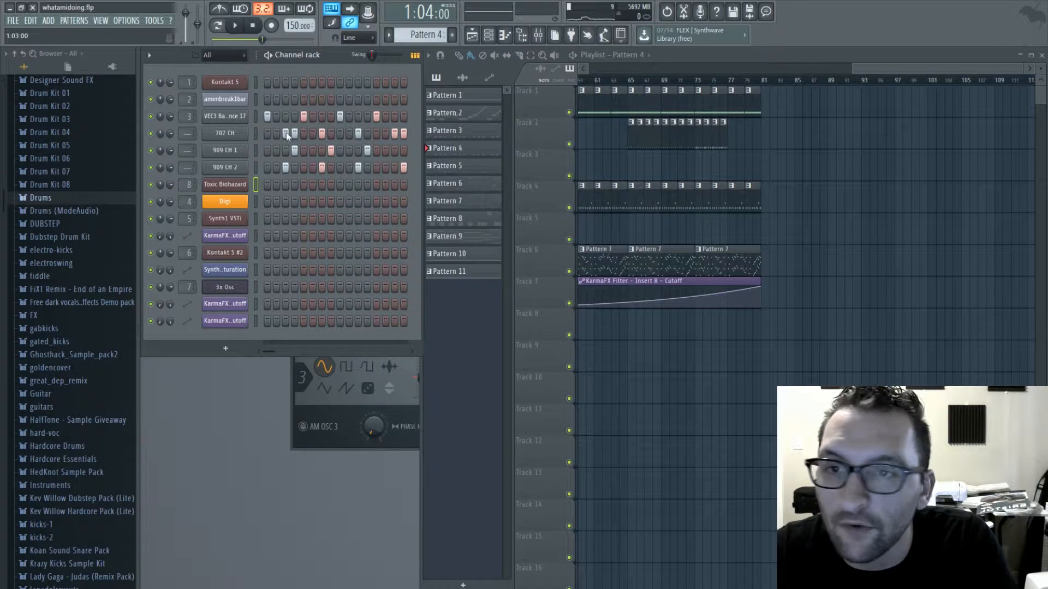
pyautogui.click(734, 140)
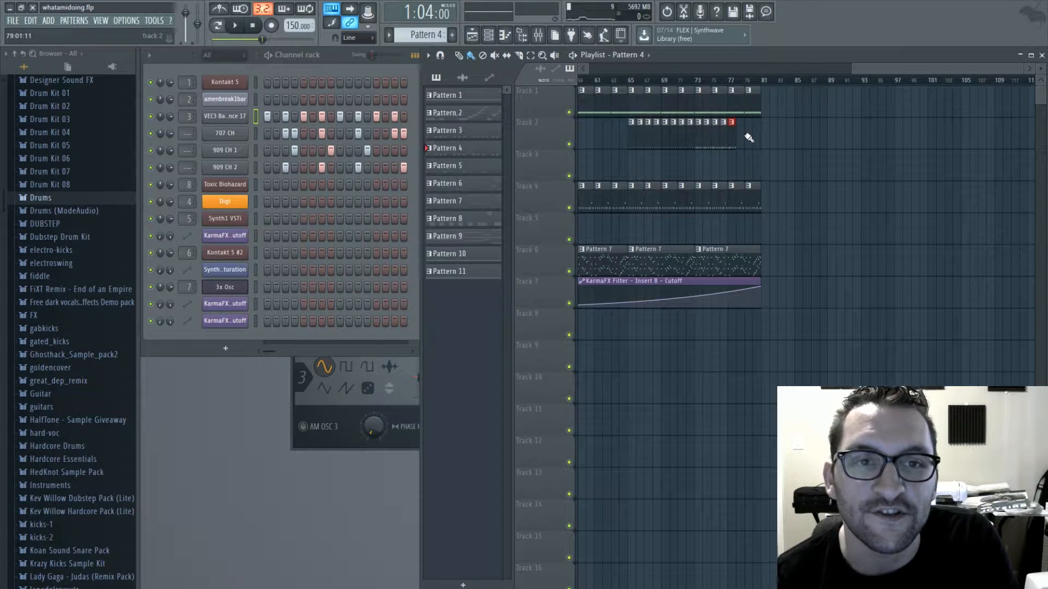
# - Clone Pattern 4 as Pattern 5, fill every step of the kick channel, and place it on track 2 at bar 79
pyautogui.hotkey('ctrl', 'shift', 'c')
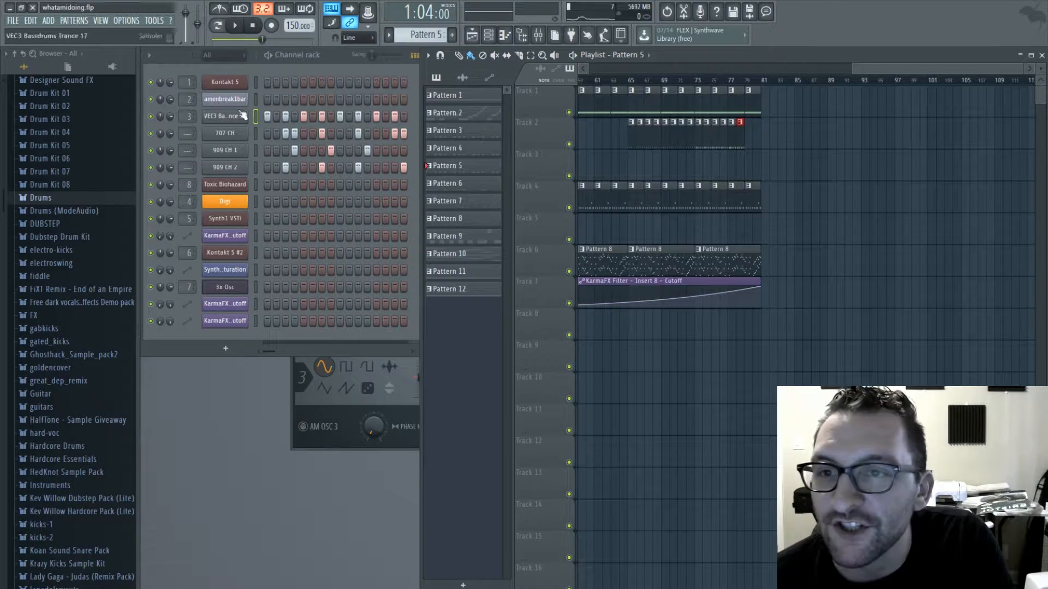
pyautogui.moveTo(277, 117); pyautogui.dragTo(328, 118)
pyautogui.click(751, 146)
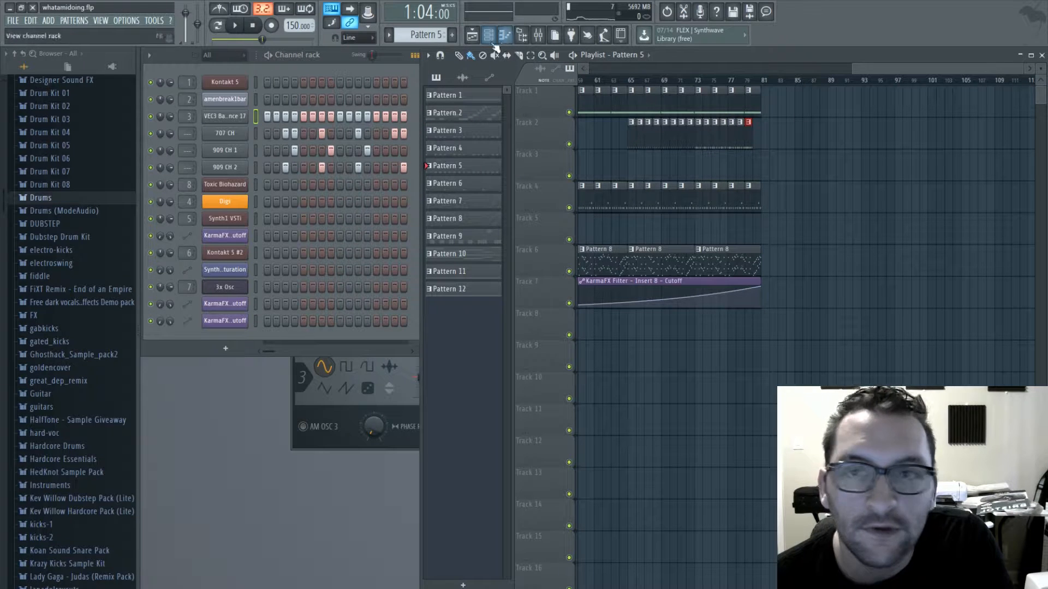
# - Clone Pattern 5 as Pattern 6 and replace its kick steps with continuous 1/32 C5 notes across bar 1 in the piano roll
pyautogui.hotkey('ctrl', 'shift', 'c')
pyautogui.rightClick(232, 117)
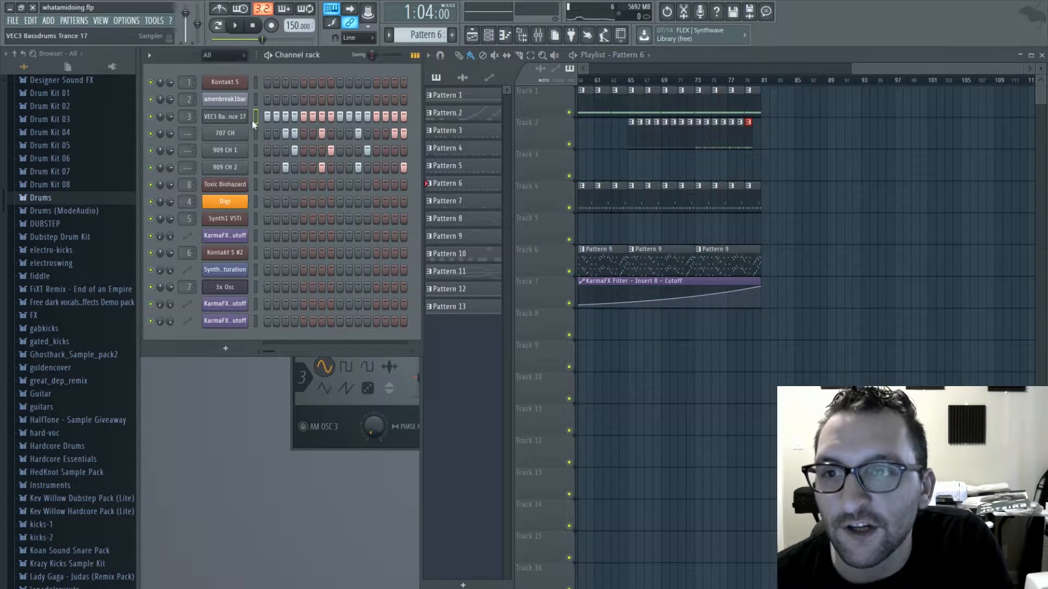
pyautogui.click(251, 121)
pyautogui.moveTo(389, 266); pyautogui.dragTo(183, 266)
pyautogui.click(185, 266)
pyautogui.rightClick(200, 268)
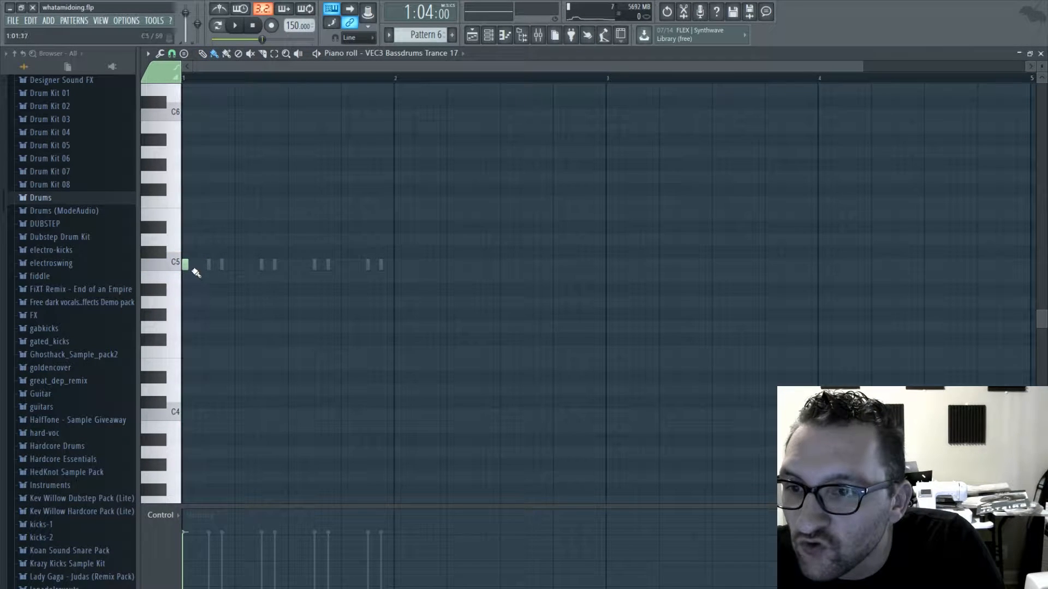
pyautogui.moveTo(224, 270); pyautogui.dragTo(369, 267)
# - Play the kick roll, close the piano roll and place Pattern 6 on track 2 at bar 80
pyautogui.press('space')
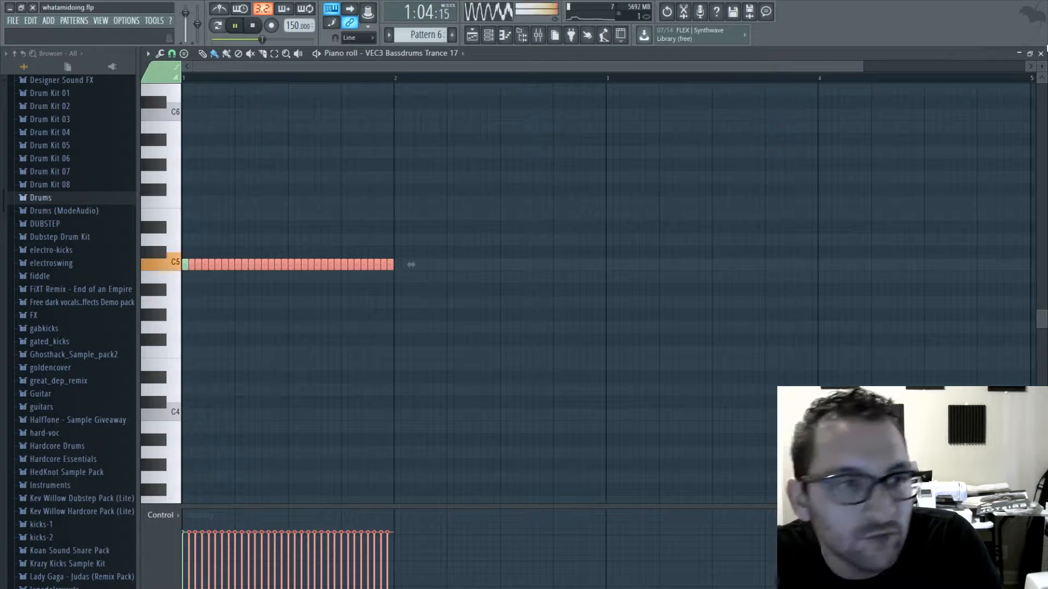
pyautogui.click(1041, 54)
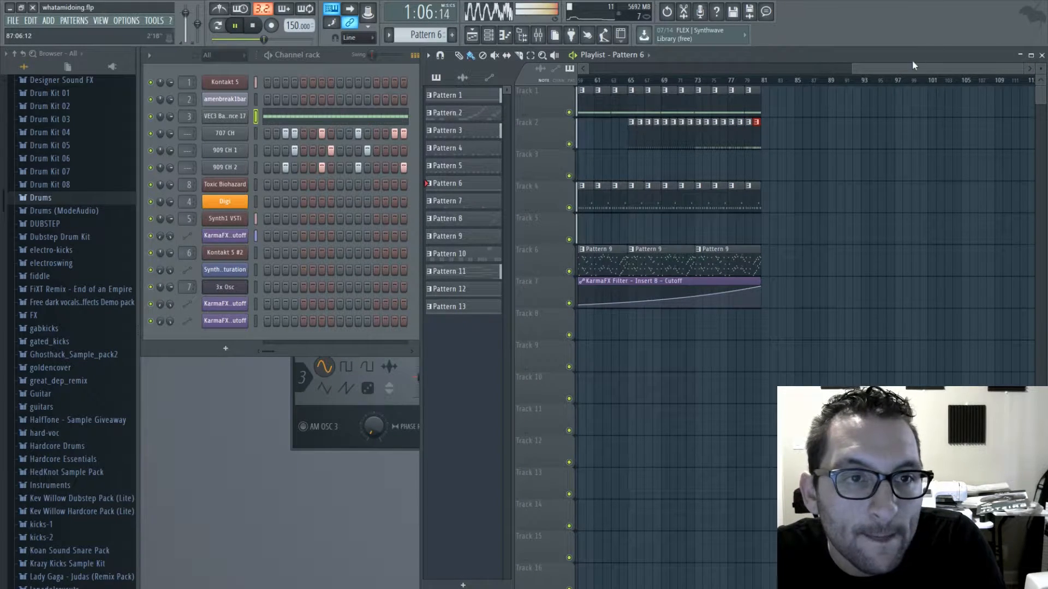
pyautogui.press('KP_Add')
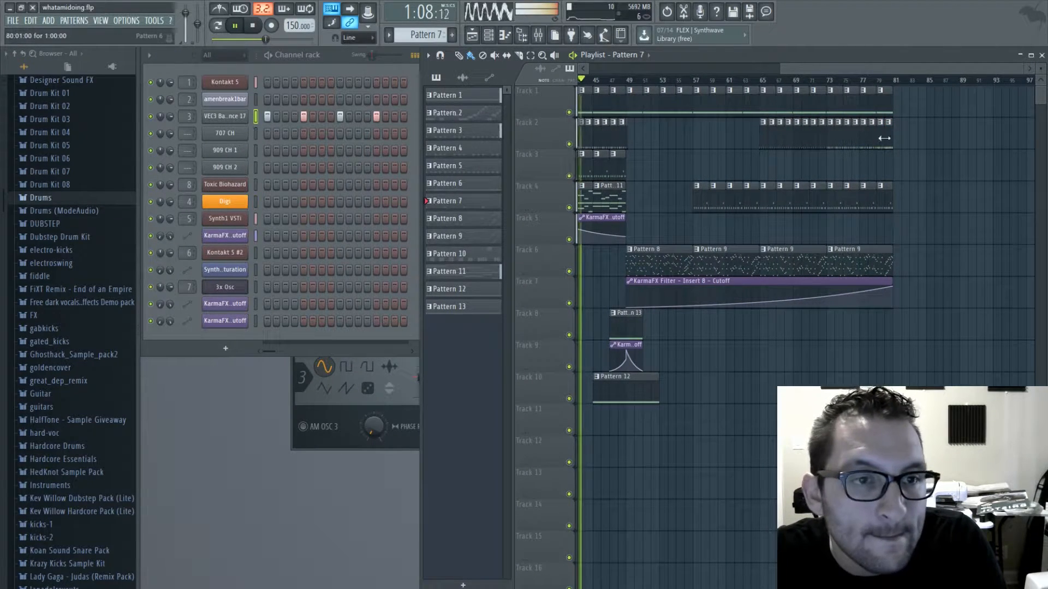
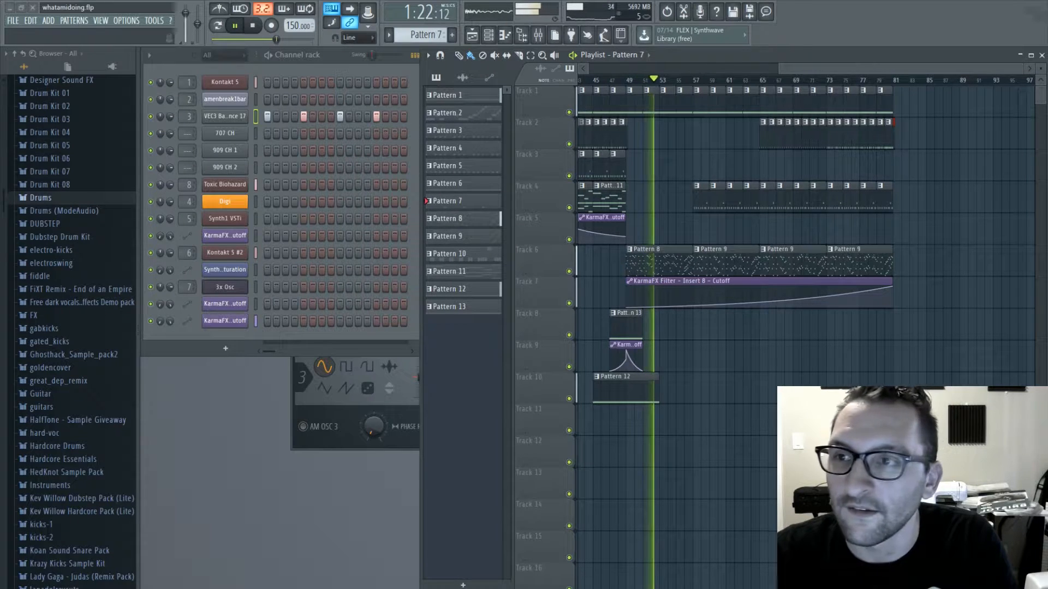
# - Save the project and place a copy of Pattern 12 on track 10 at bar 77
pyautogui.moveTo(855, 69); pyautogui.dragTo(863, 70)
pyautogui.hotkey('ctrl', 's')
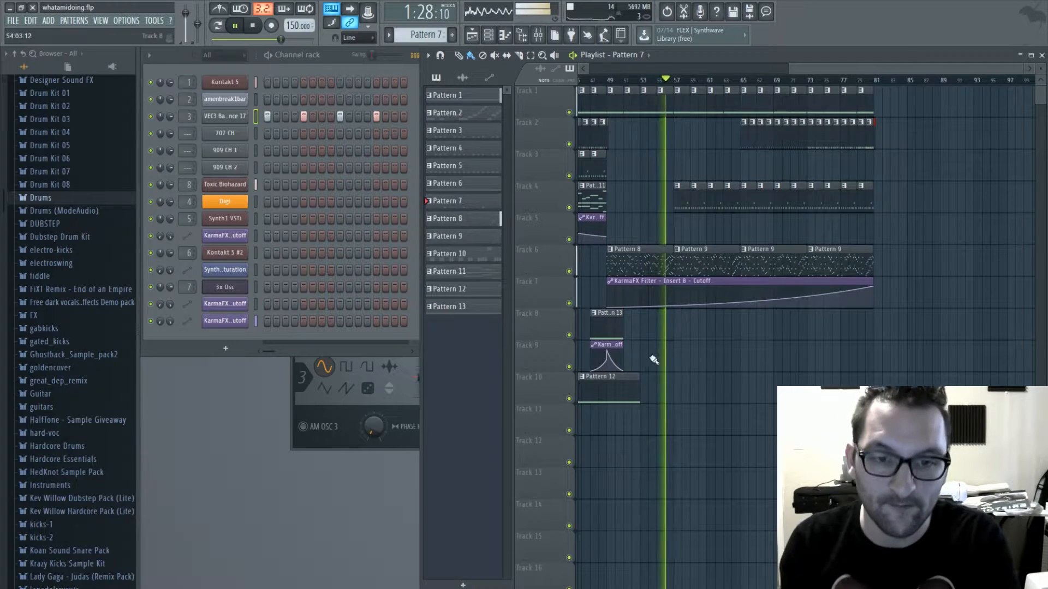
pyautogui.click(617, 388)
pyautogui.click(843, 394)
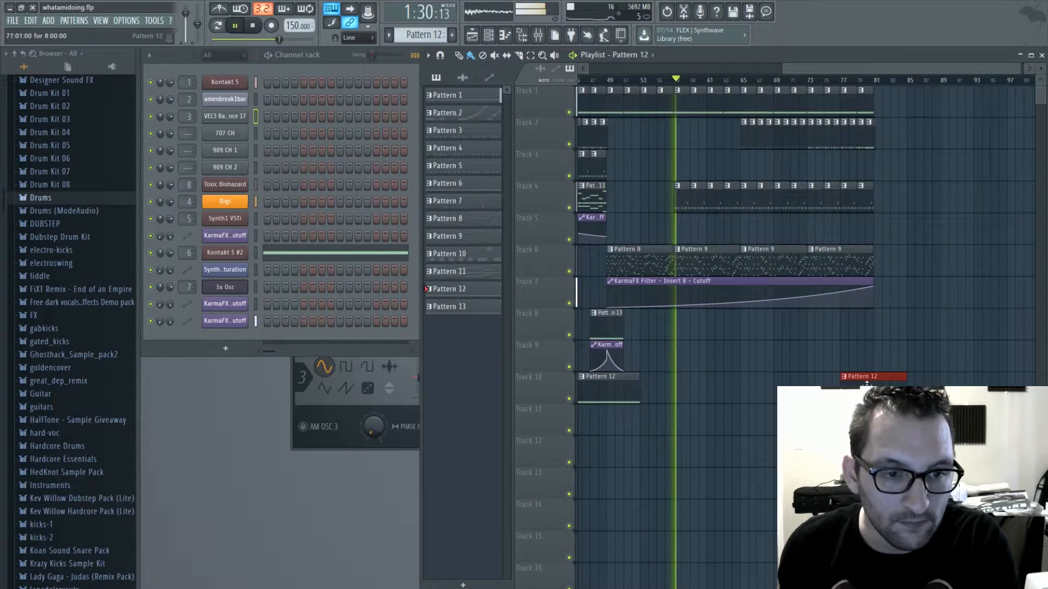
# - Place a copy of Pattern 13 on track 8 at bar 79 and trim it to end at bar 81
pyautogui.click(607, 326)
pyautogui.click(861, 322)
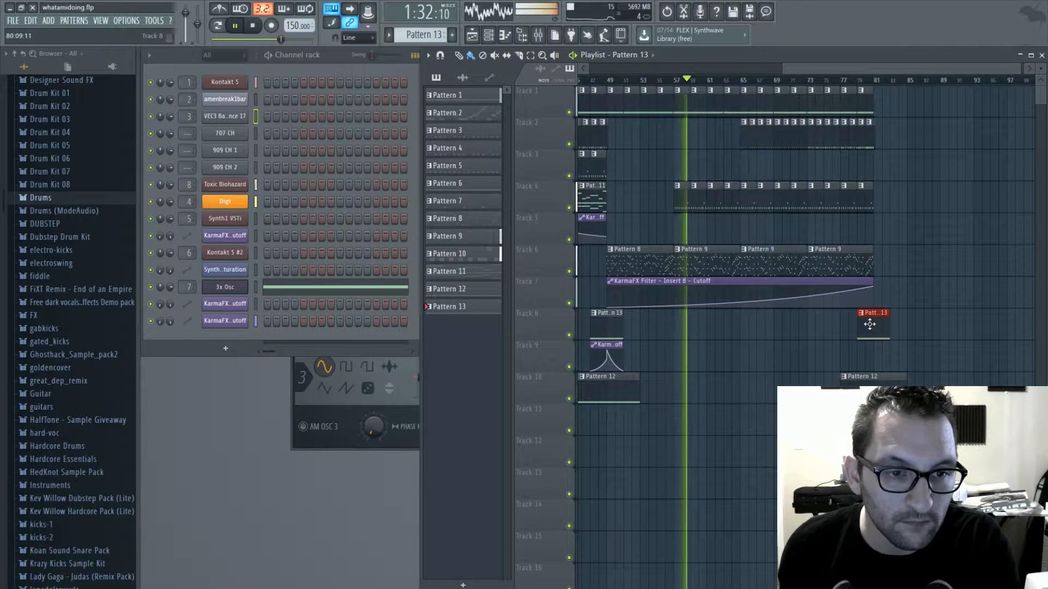
pyautogui.moveTo(888, 327); pyautogui.dragTo(873, 328)
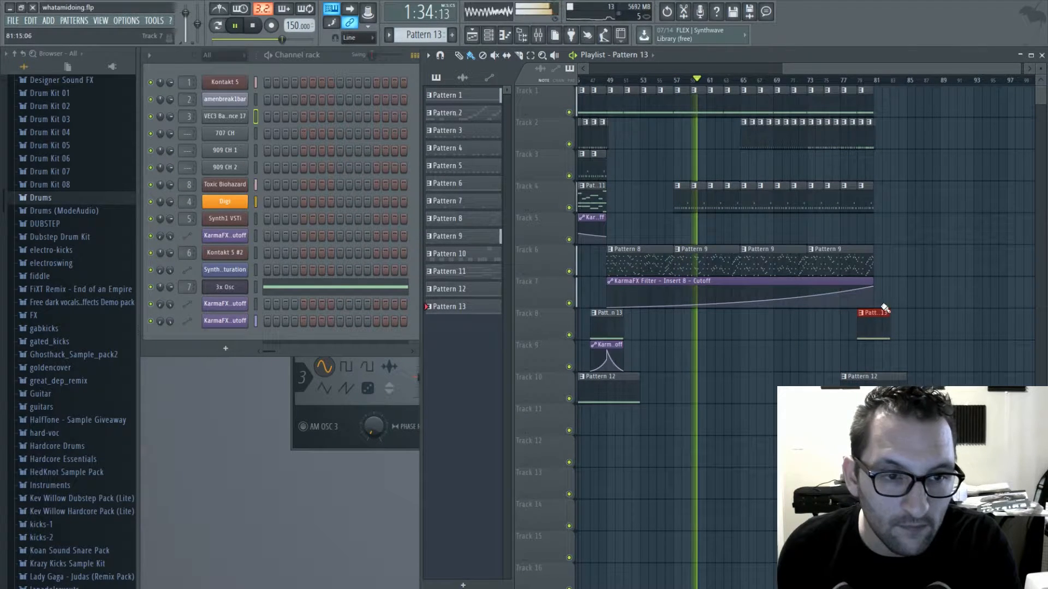
# - Place the KarmaFX Filter Insert 7 cutoff clip on track 9 at bar 79, and trim it and the new Pattern 12 clip at bar 81
pyautogui.click(606, 347)
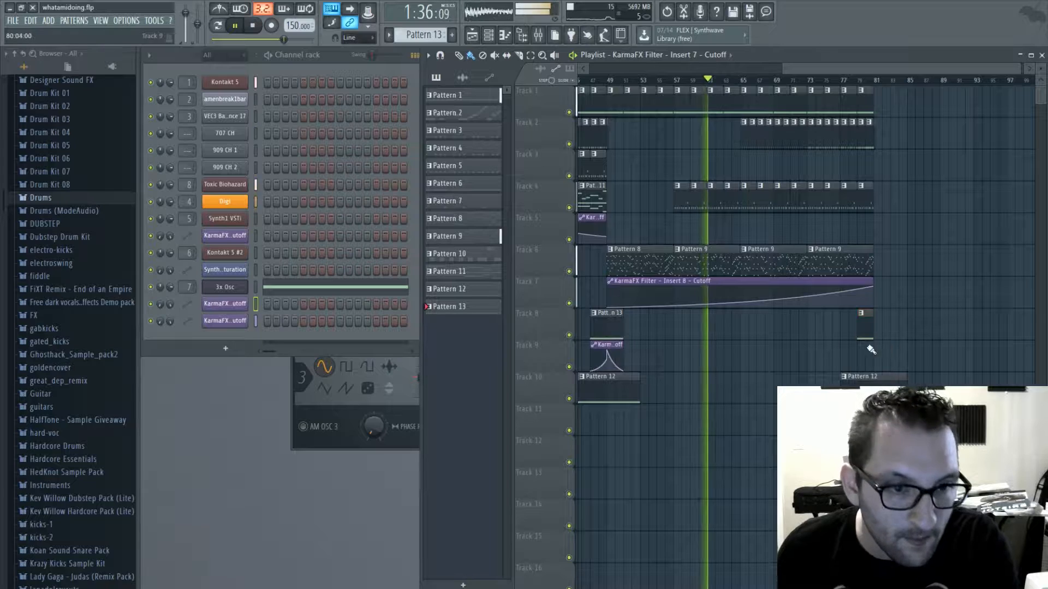
pyautogui.click(870, 348)
pyautogui.moveTo(886, 348)
pyautogui.mouseDown()
pyautogui.moveTo(874, 345)
pyautogui.moveTo(875, 372)
pyautogui.mouseUp()
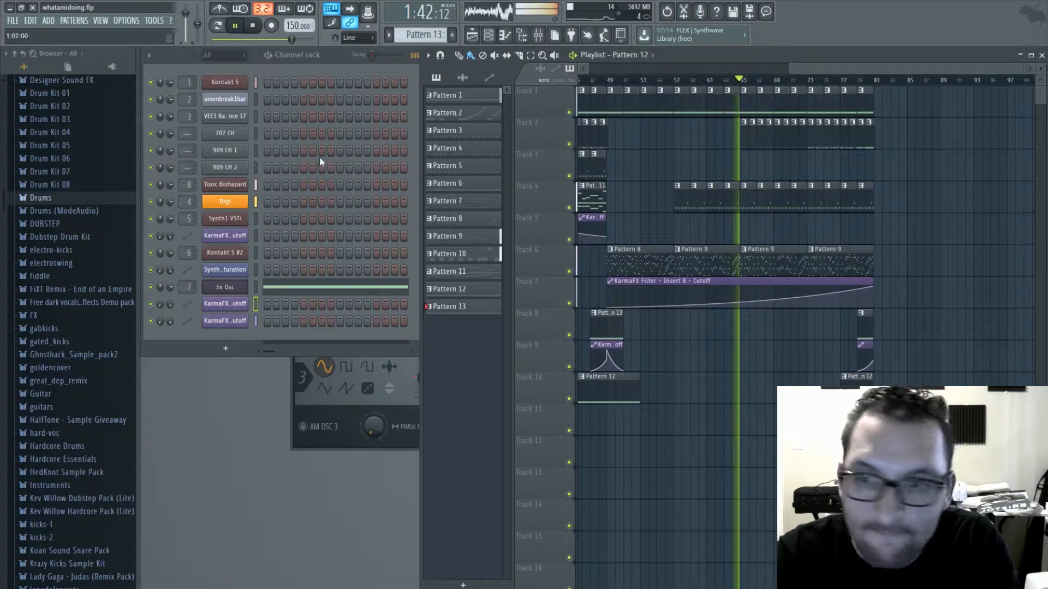
# - Check the Kontakt 5 #2 note of Pattern 12 in the piano roll
pyautogui.click(592, 377)
pyautogui.doubleClick(592, 377)
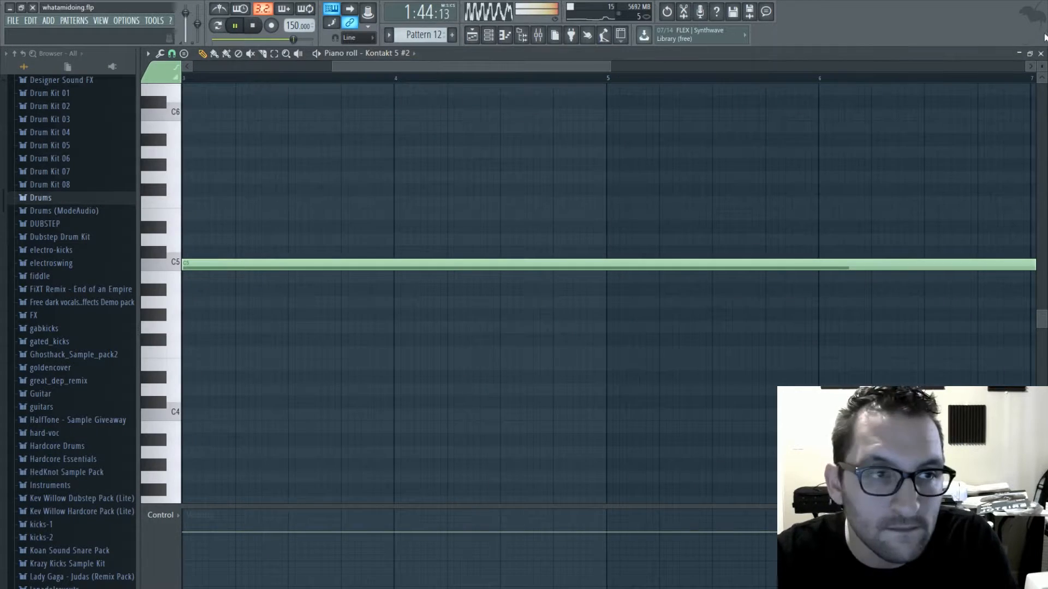
pyautogui.click(1041, 54)
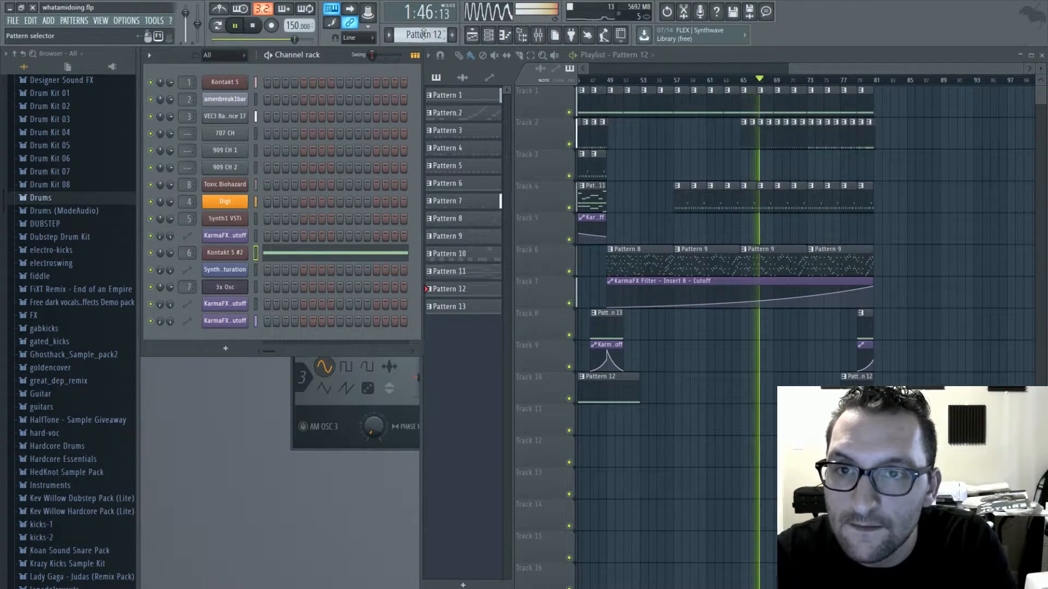
# - Create Pattern 14 and draw a two-bar D5 note for Kontakt 5 #2 from bar 1
pyautogui.scroll(2, 423, 35)
pyautogui.rightClick(235, 257)
pyautogui.click(253, 264)
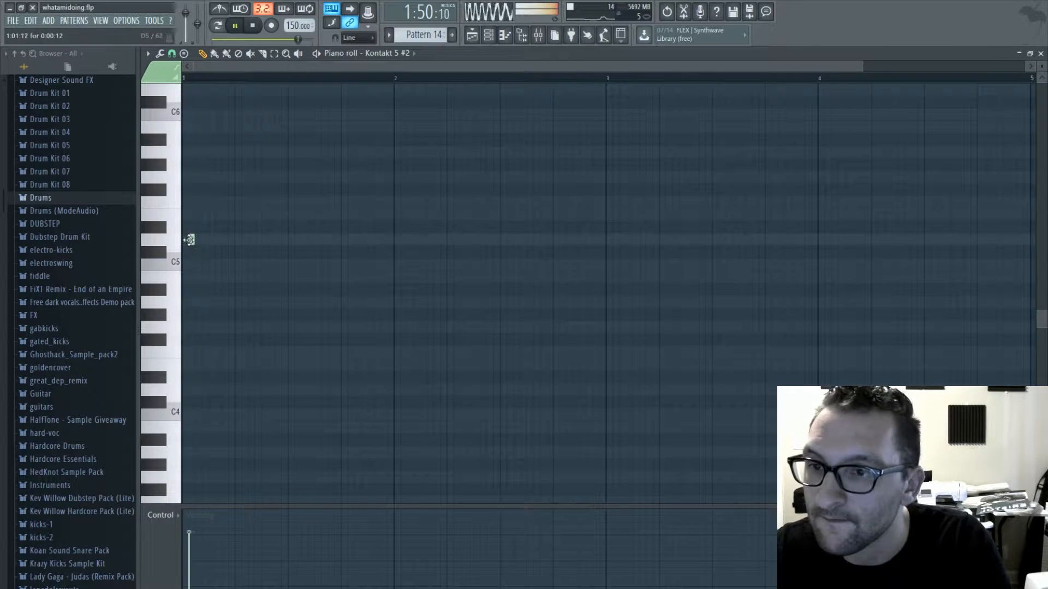
pyautogui.moveTo(190, 239); pyautogui.dragTo(606, 247)
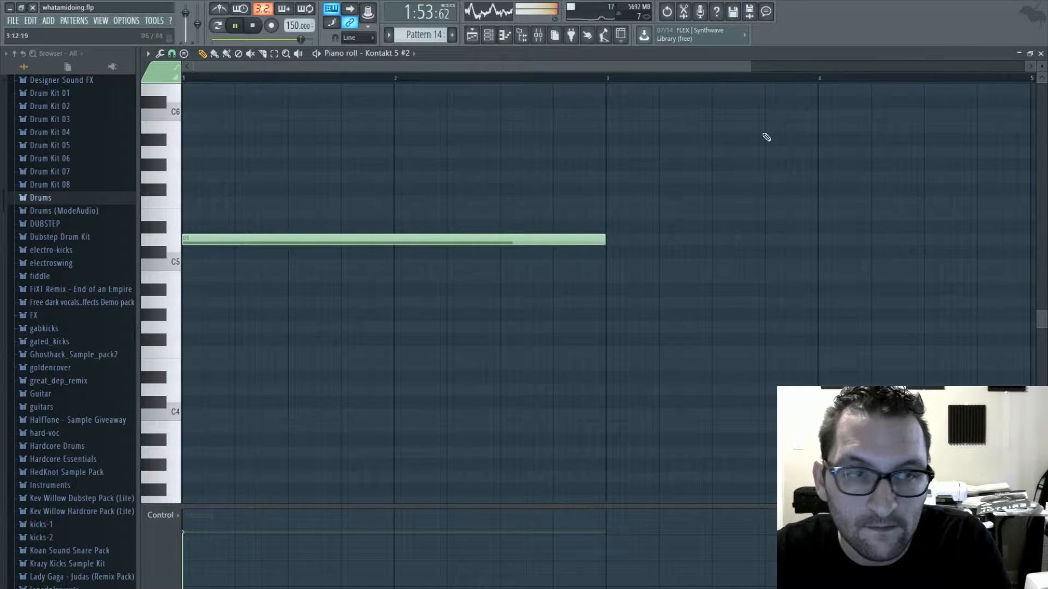
# - Place Pattern 14 on track 10 at bar 83 and stop playback
pyautogui.click(1042, 53)
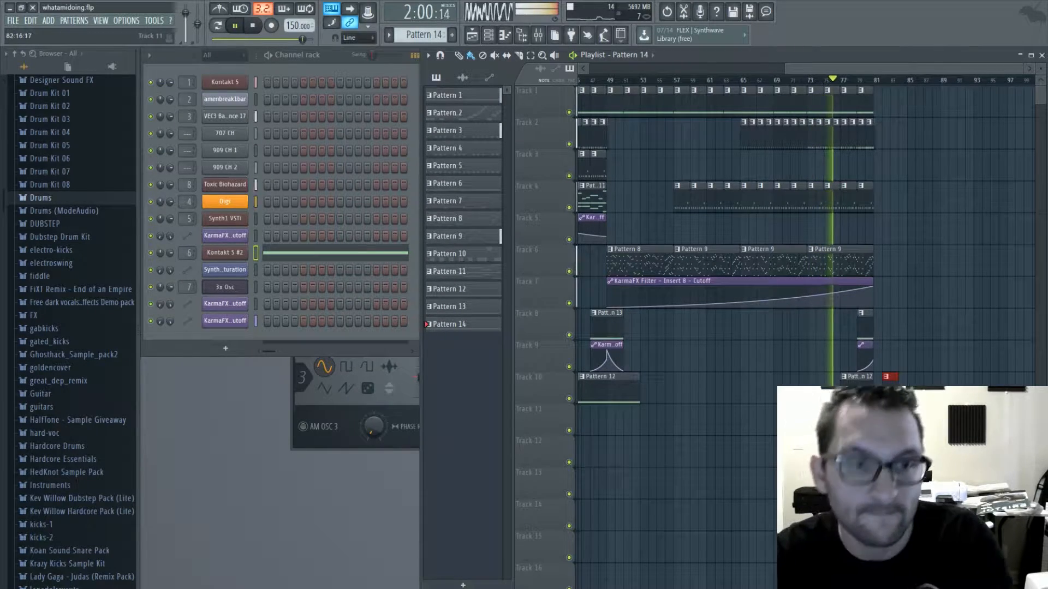
pyautogui.moveTo(864, 69); pyautogui.dragTo(933, 71)
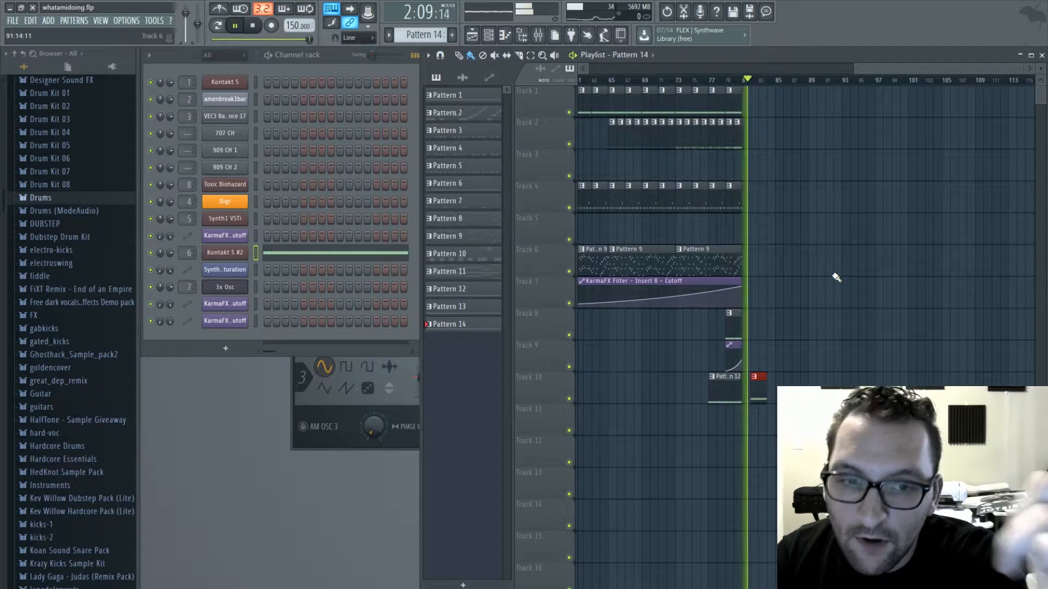
pyautogui.press('space')
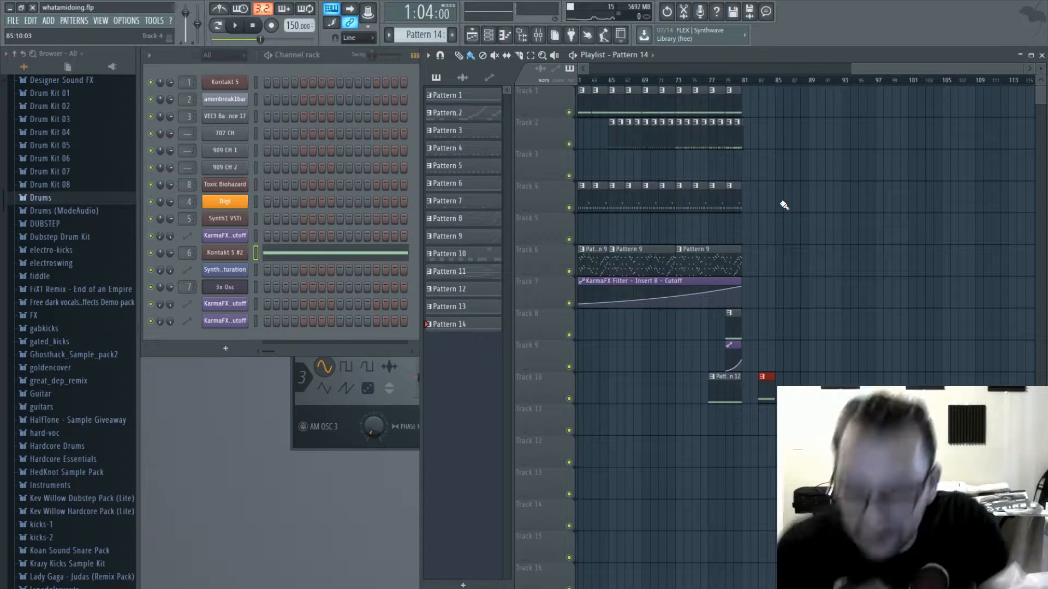
# - Open the Toxic Biohazard notes of Pattern 8 in the piano roll and play the pattern
pyautogui.click(719, 271)
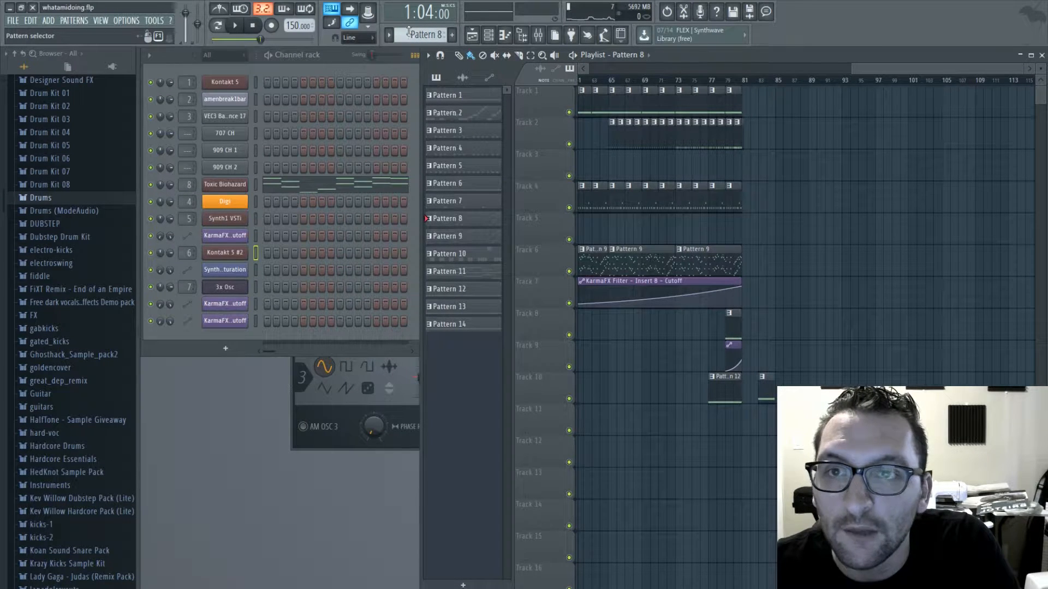
pyautogui.click(326, 190)
pyautogui.keyDown('ctrl'); pyautogui.scroll(-5, 300, 220); pyautogui.keyUp('ctrl')
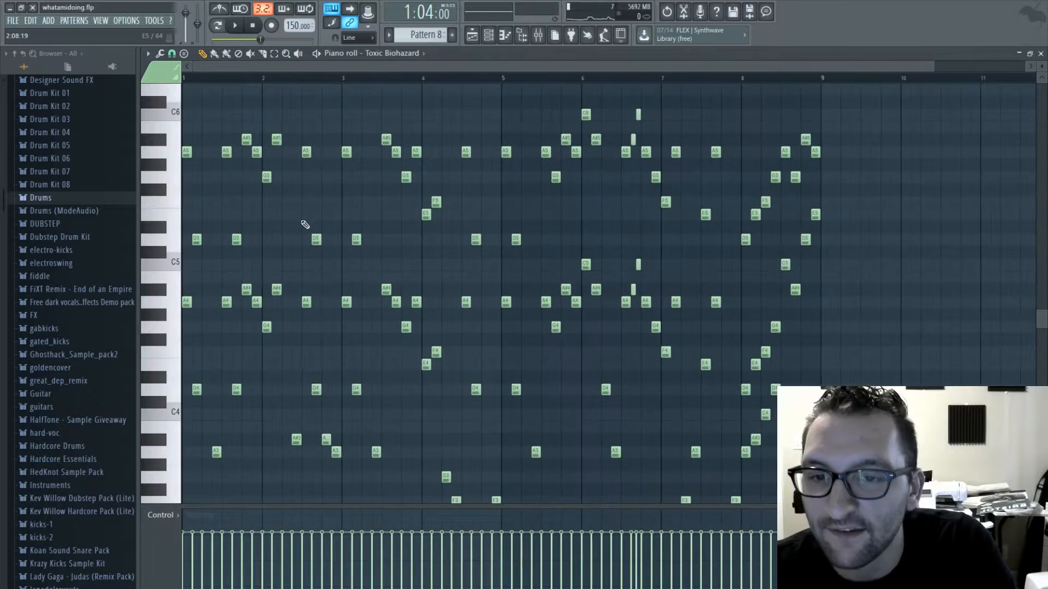
pyautogui.scroll(1, 285, 244)
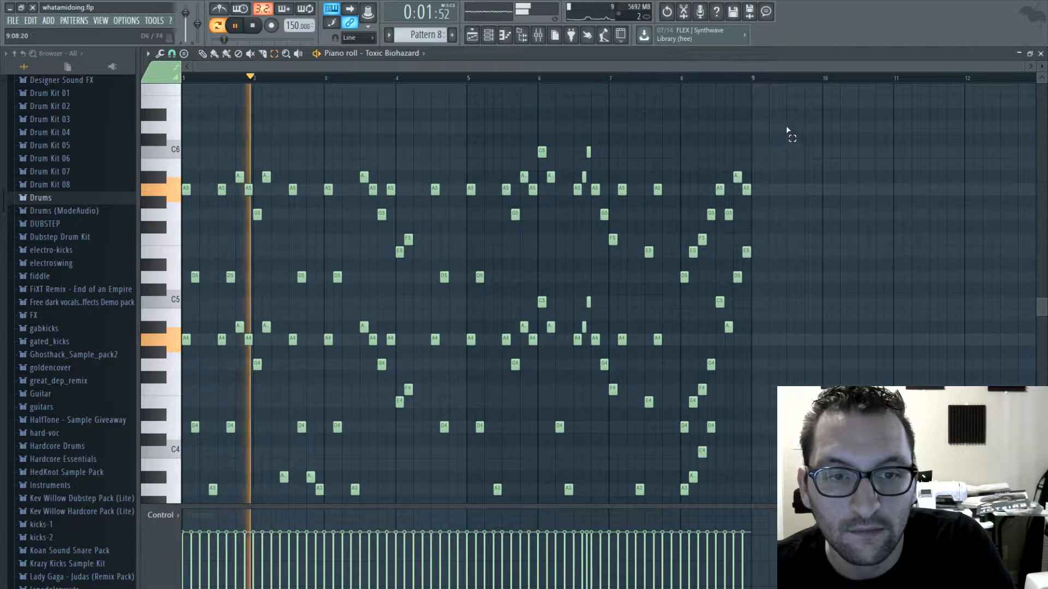
# - Duplicate Pattern 8's upper Toxic Biohazard notes, from D5 up to C6, one octave higher
pyautogui.moveTo(783, 123); pyautogui.dragTo(179, 241)
pyautogui.moveTo(699, 235); pyautogui.dragTo(176, 285)
pyautogui.moveTo(703, 229); pyautogui.dragTo(607, 280)
pyautogui.moveTo(440, 234); pyautogui.dragTo(409, 247)
pyautogui.moveTo(493, 234); pyautogui.dragTo(212, 296)
pyautogui.moveTo(514, 272); pyautogui.dragTo(377, 285)
pyautogui.moveTo(423, 232); pyautogui.dragTo(283, 284)
pyautogui.moveTo(245, 261); pyautogui.dragTo(188, 286)
pyautogui.hotkey('ctrl', 'c')
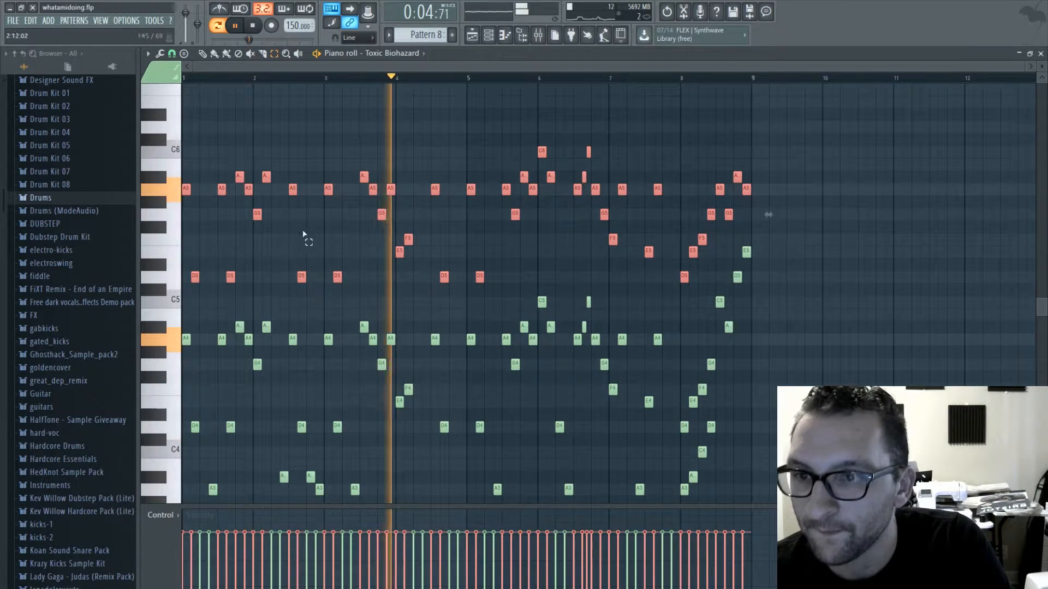
pyautogui.hotkey('ctrl', 'v')
pyautogui.moveTo(190, 192); pyautogui.dragTo(176, 89)
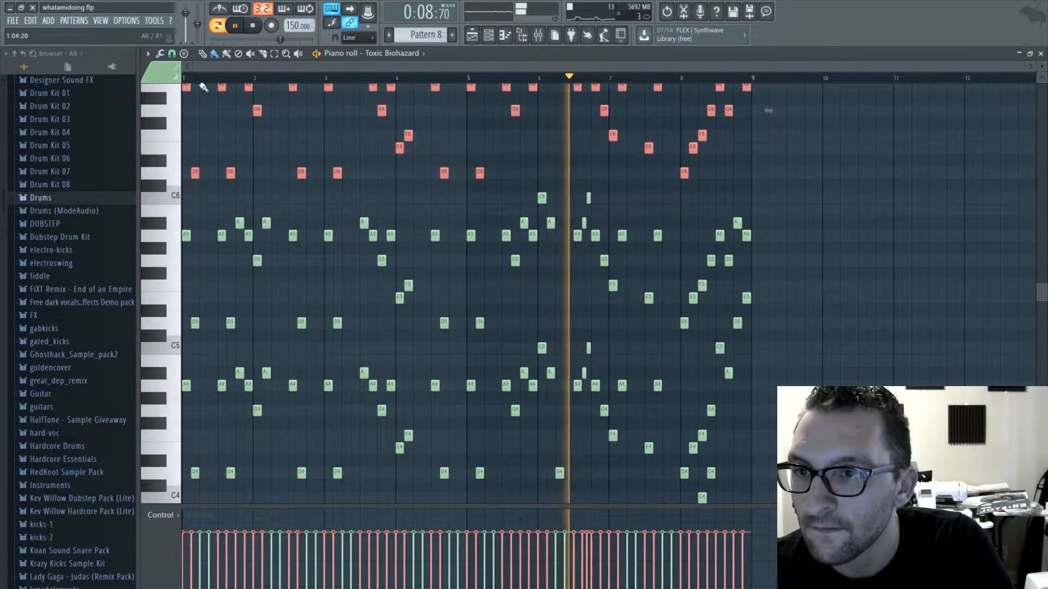
pyautogui.click(1040, 54)
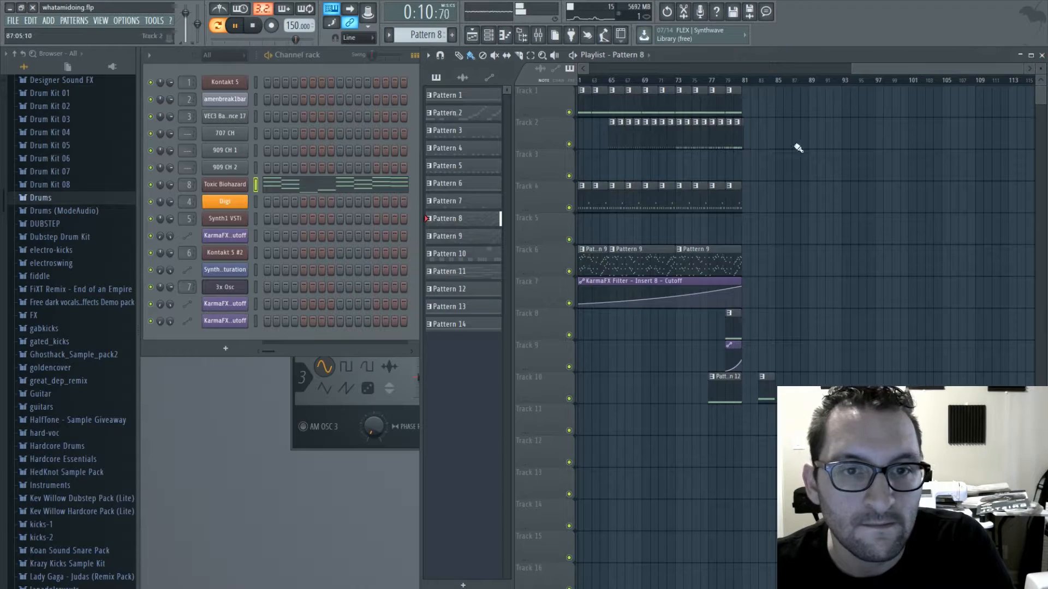
# - Play Pattern 8 and examine its layered Toxic Biohazard notes in the piano roll
pyautogui.click(217, 26)
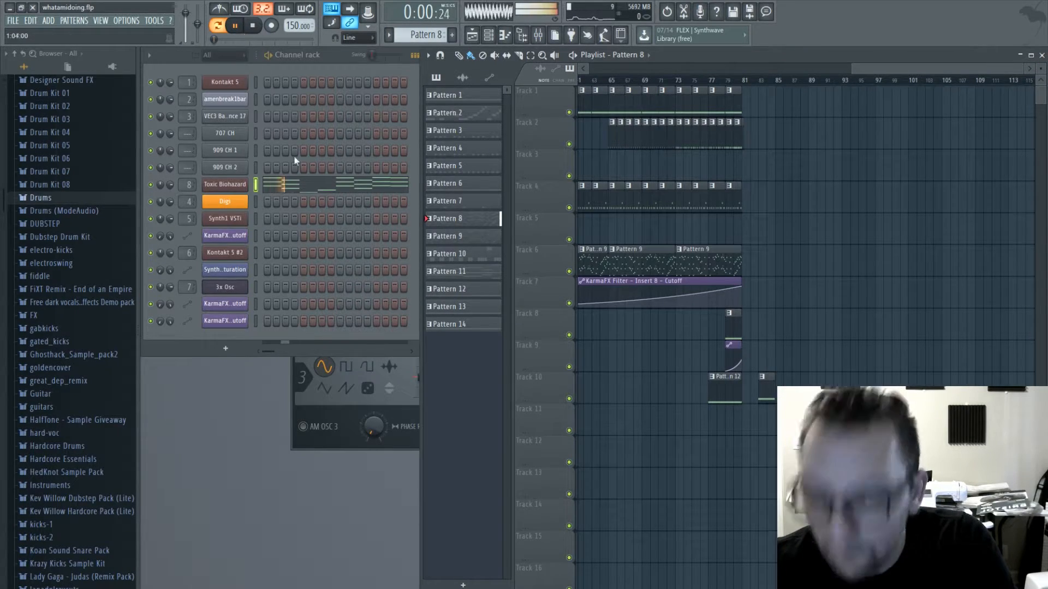
pyautogui.click(320, 196)
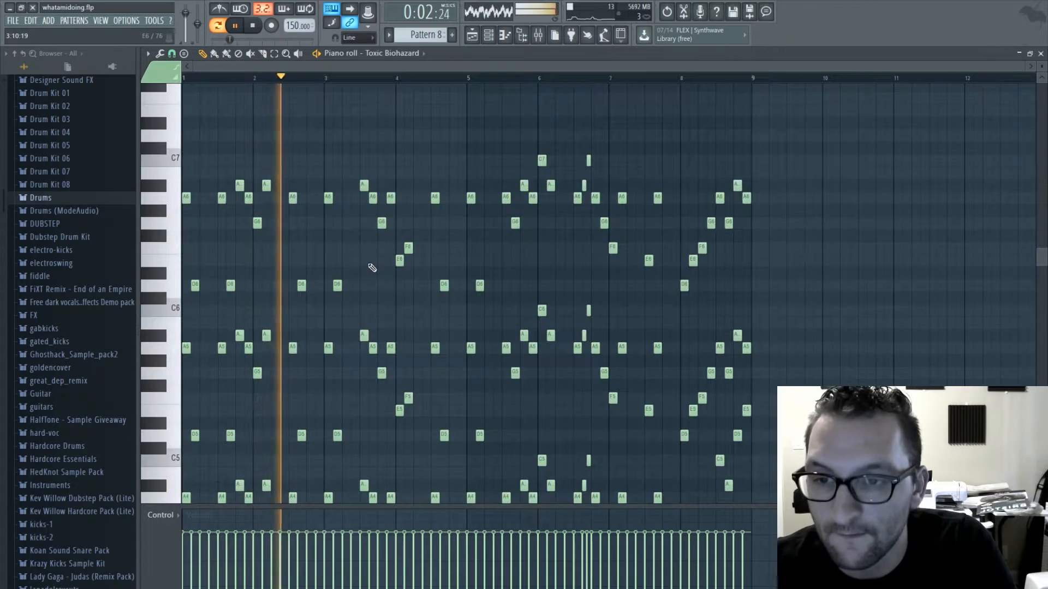
pyautogui.scroll(3, 370, 273)
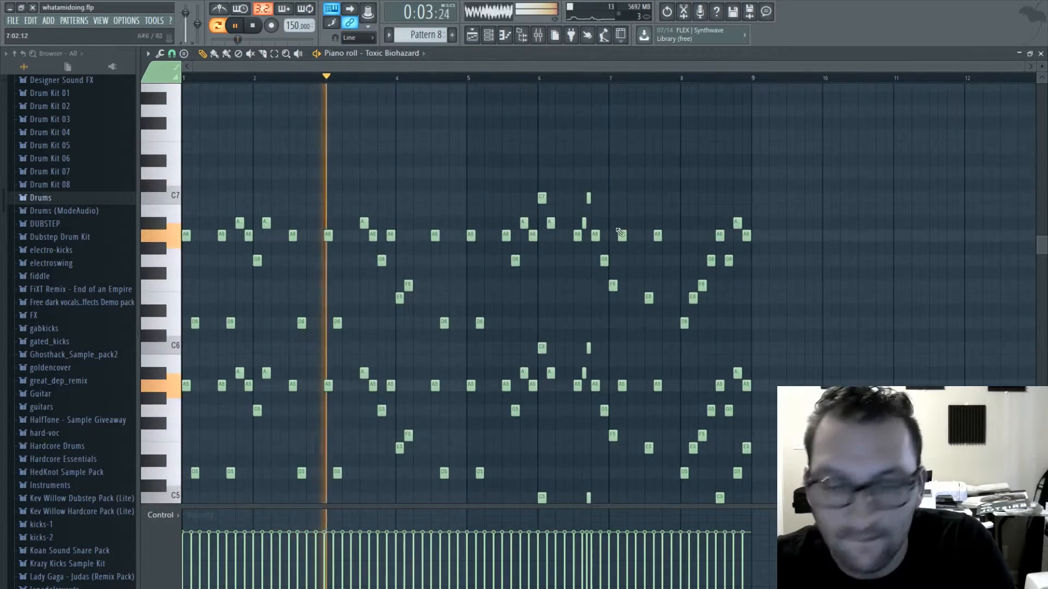
# - Place Pattern 8 twice in a row on track 6, at bars 83 and 91
pyautogui.click(1040, 54)
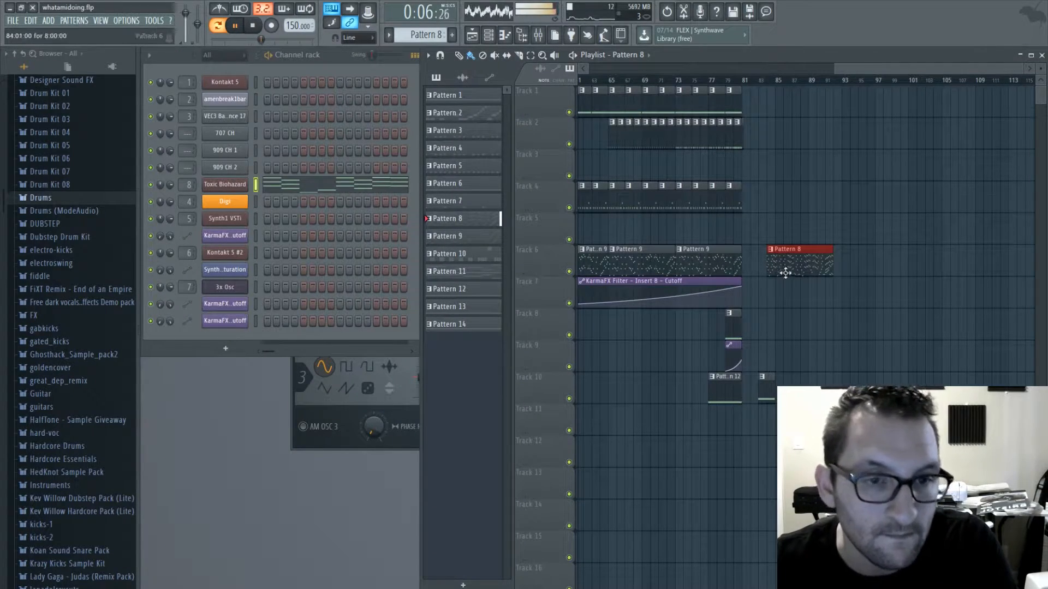
pyautogui.moveTo(785, 273); pyautogui.dragTo(777, 272)
pyautogui.click(827, 266)
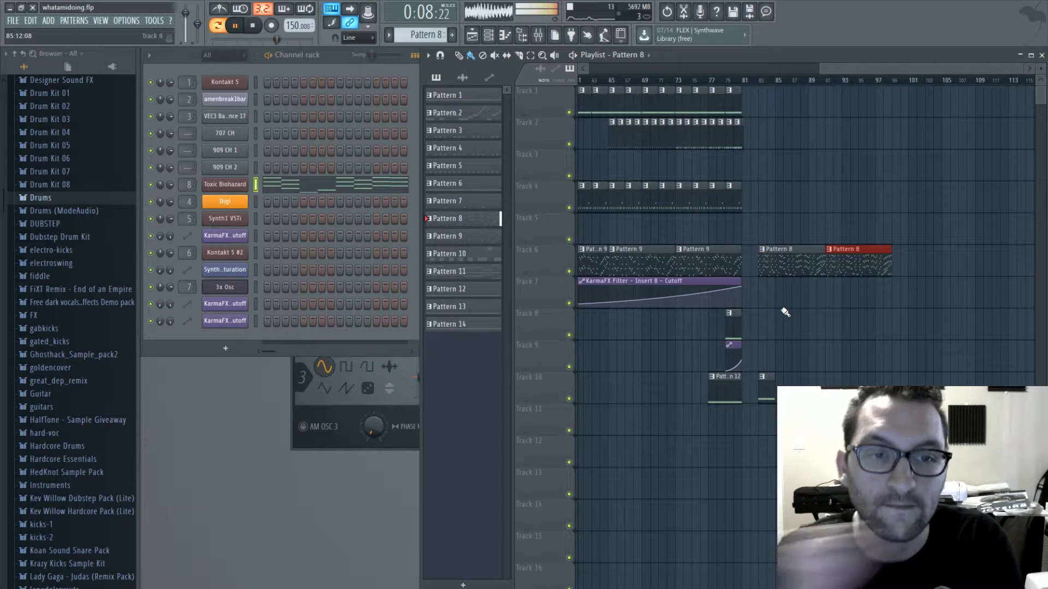
# - Select Pattern 3 and add Grv Snareclap 04 and Grv Snareclap 13 from the Drums snare samples as channels below 909 CH 2
pyautogui.click(697, 132)
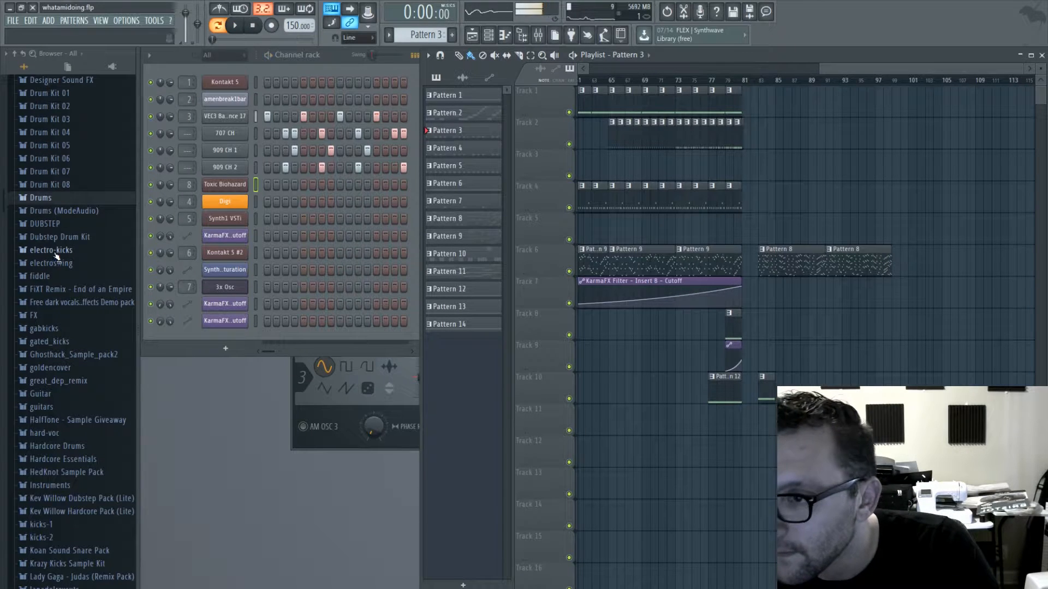
pyautogui.click(44, 198)
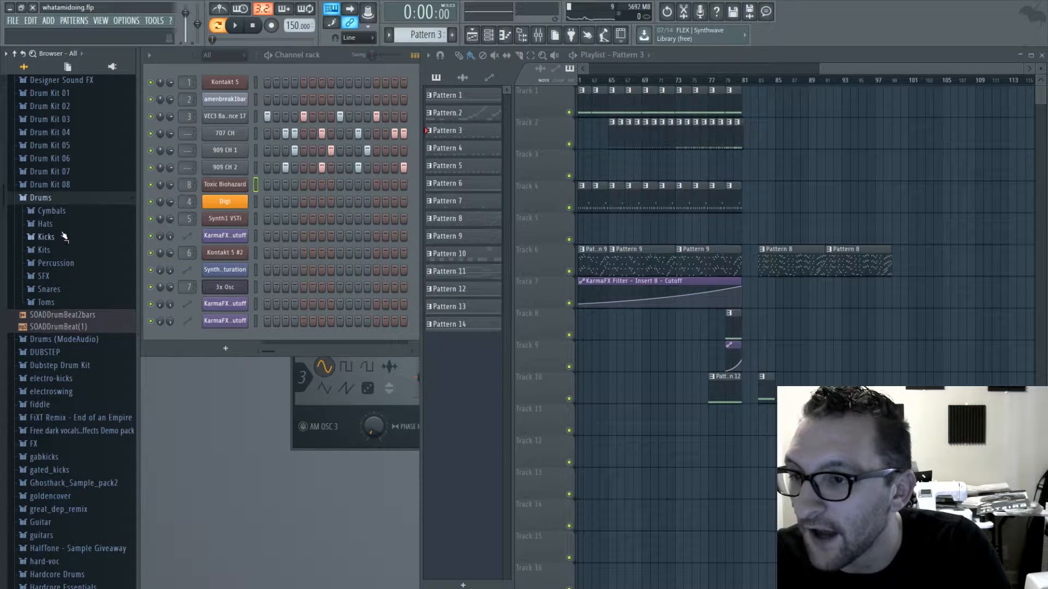
pyautogui.click(76, 283)
pyautogui.scroll(-8, 87, 325)
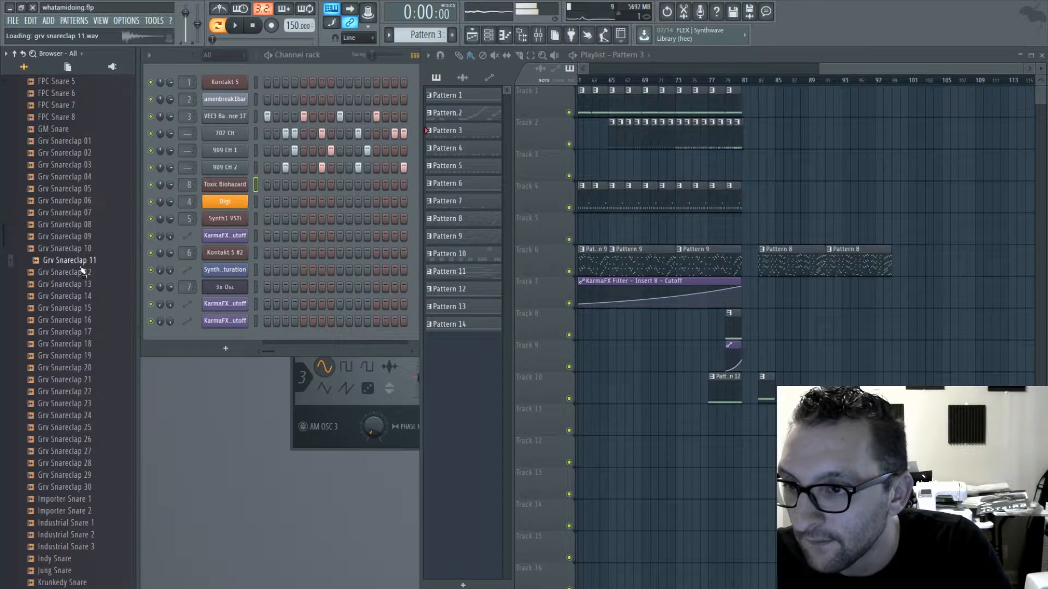
pyautogui.moveTo(243, 203); pyautogui.dragTo(232, 176)
pyautogui.click(80, 298)
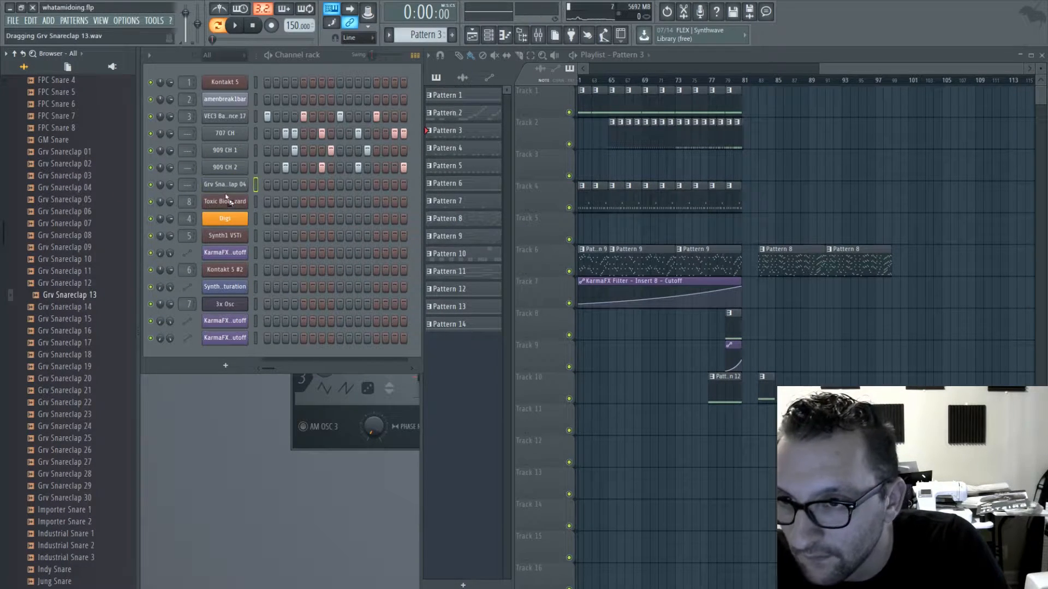
pyautogui.moveTo(228, 201); pyautogui.dragTo(228, 201)
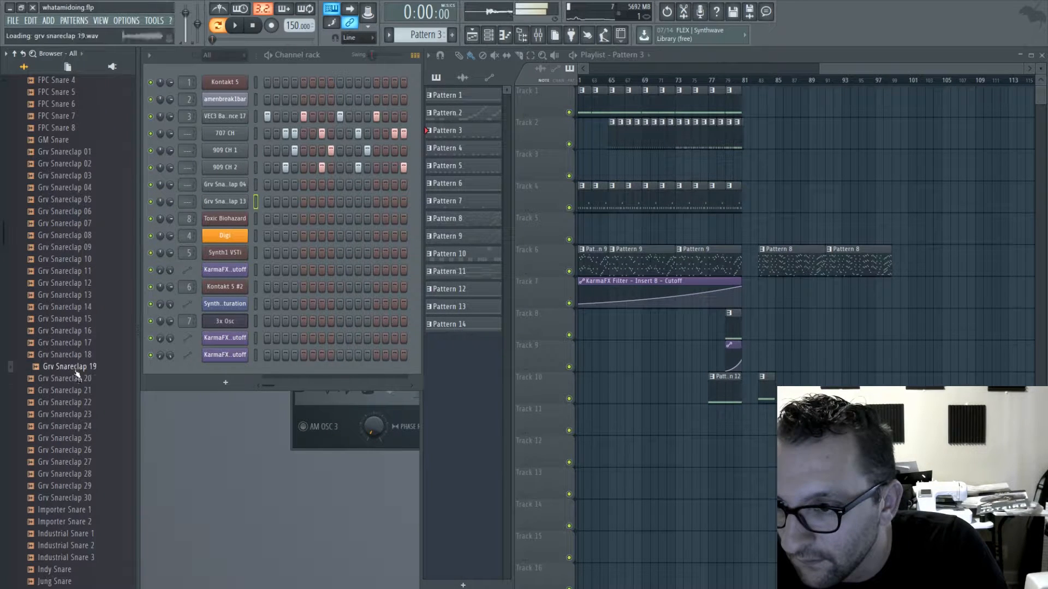
# - Audition more Grv Snareclap samples and add Grv Snareclap 03 as a channel below Grv Snareclap 13
pyautogui.click(73, 404)
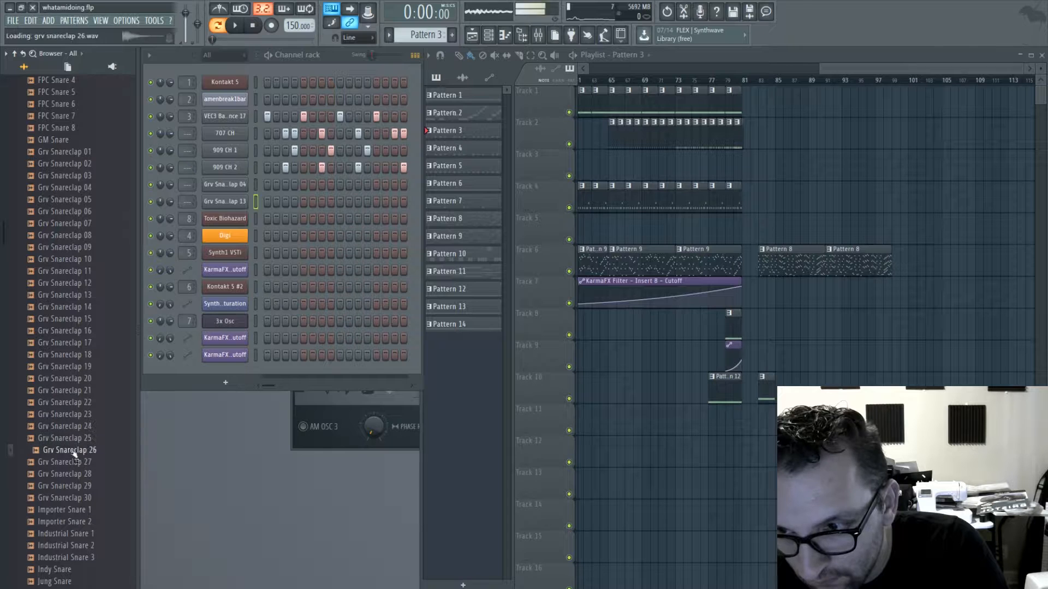
pyautogui.click(64, 249)
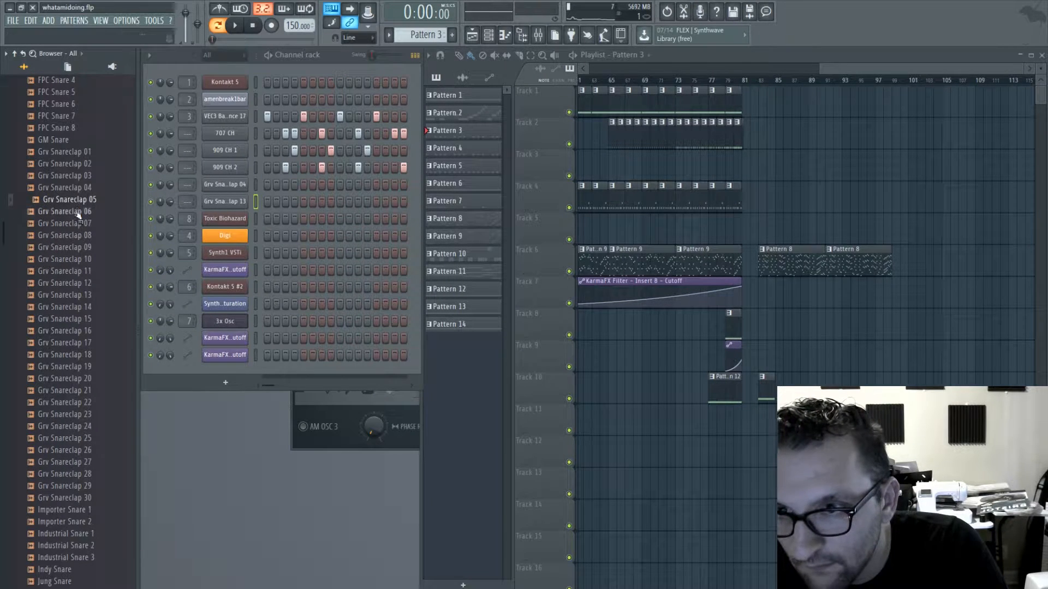
pyautogui.click(76, 187)
pyautogui.click(76, 175)
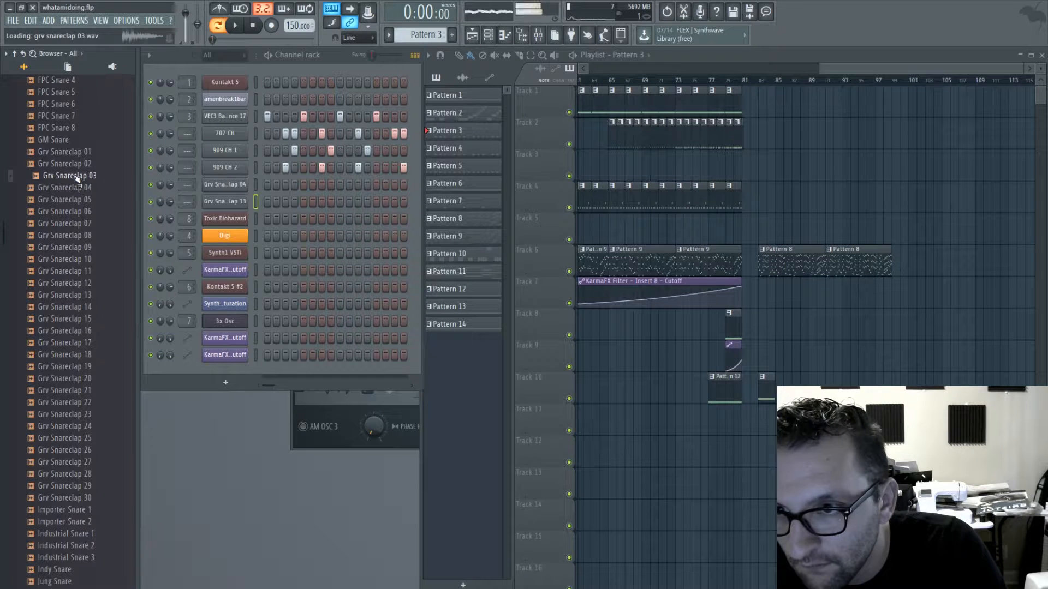
pyautogui.moveTo(237, 213); pyautogui.dragTo(232, 206)
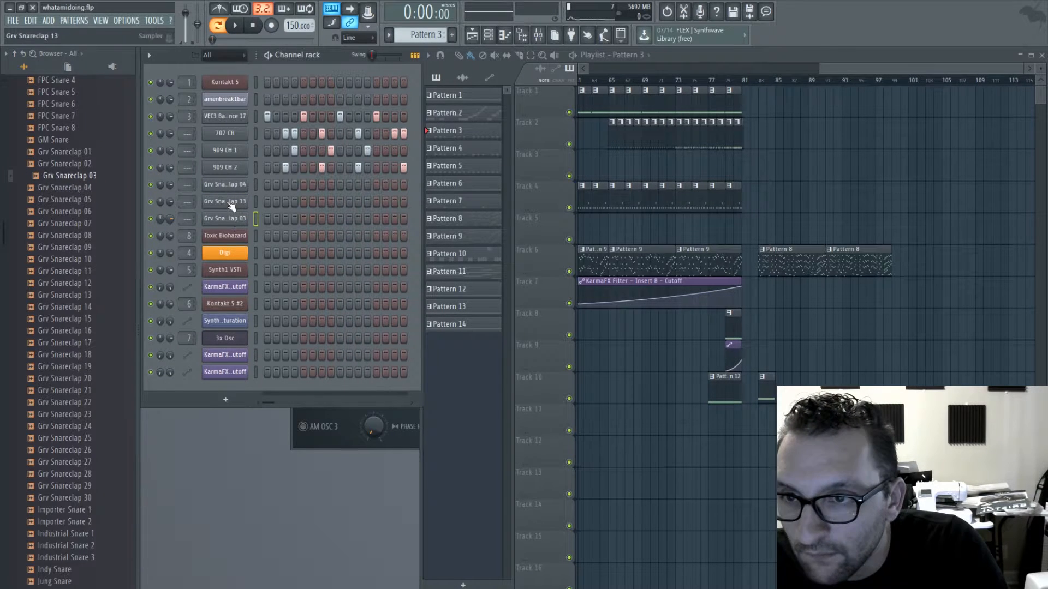
# - Route the Grv Snareclap 04 channel to mixer insert 10
pyautogui.doubleClick(193, 186)
pyautogui.click(192, 188)
pyautogui.click(317, 67)
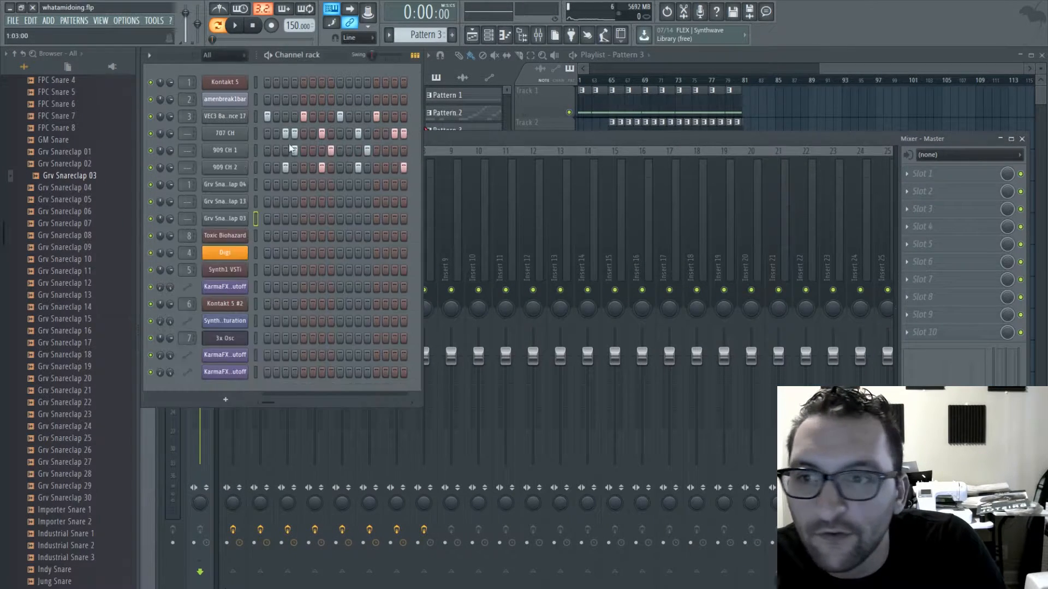
pyautogui.scroll(9, 188, 185)
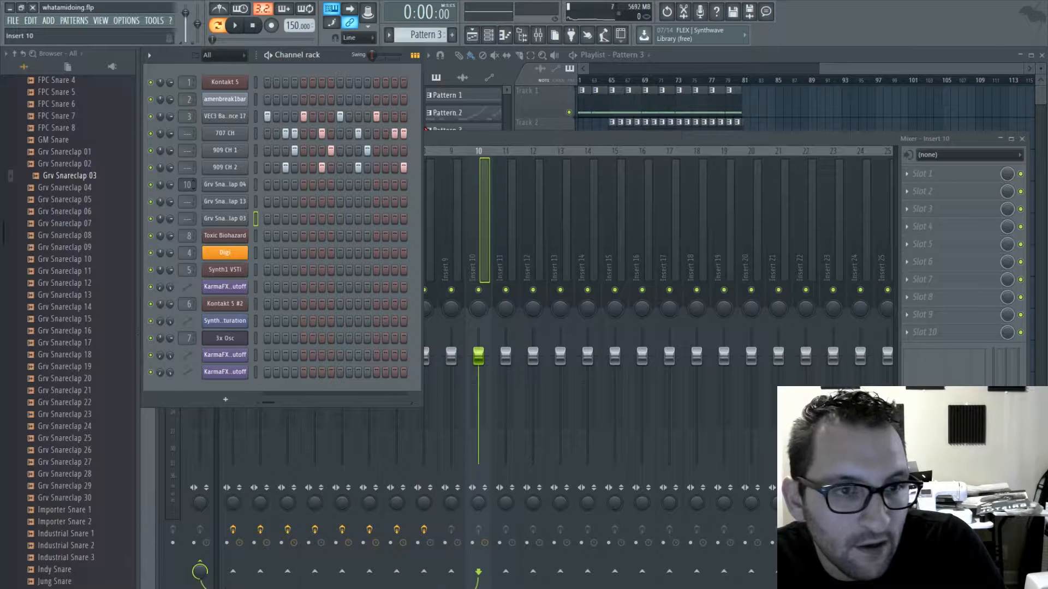
# - Route Grv Snareclap 04, 13 and 03 to mixer insert 9 and load Fruity parametric EQ 2 in the insert's first effect slot
pyautogui.scroll(-2, 189, 184)
pyautogui.scroll(1, 188, 184)
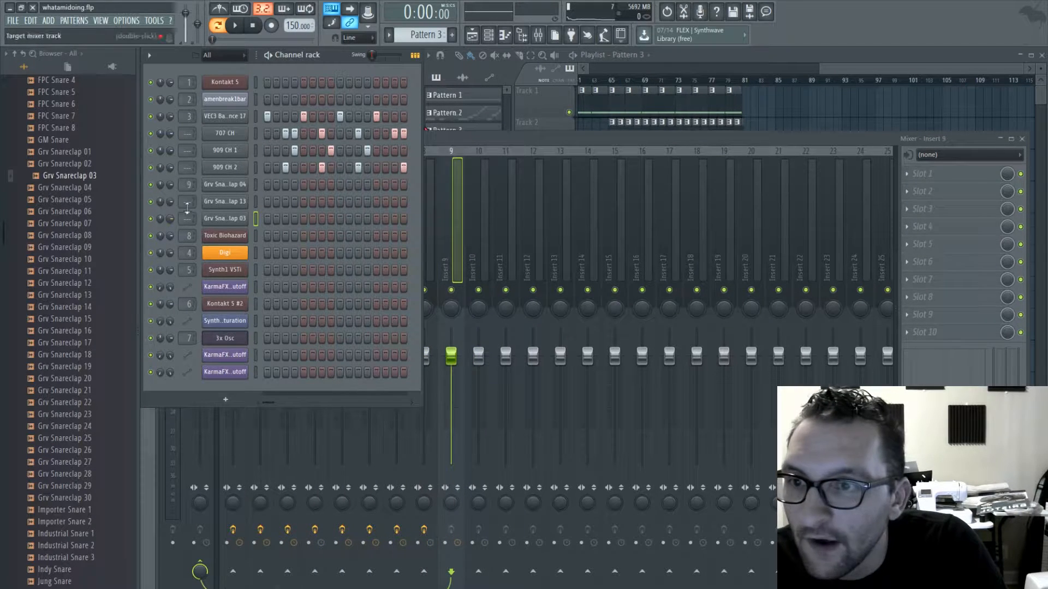
pyautogui.scroll(9, 188, 203)
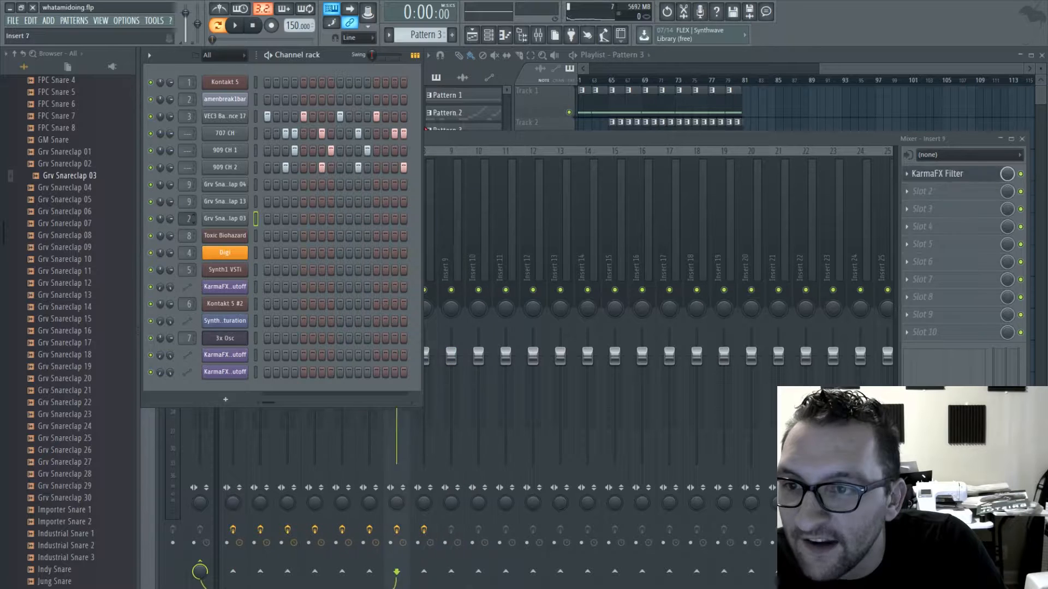
pyautogui.click(844, 335)
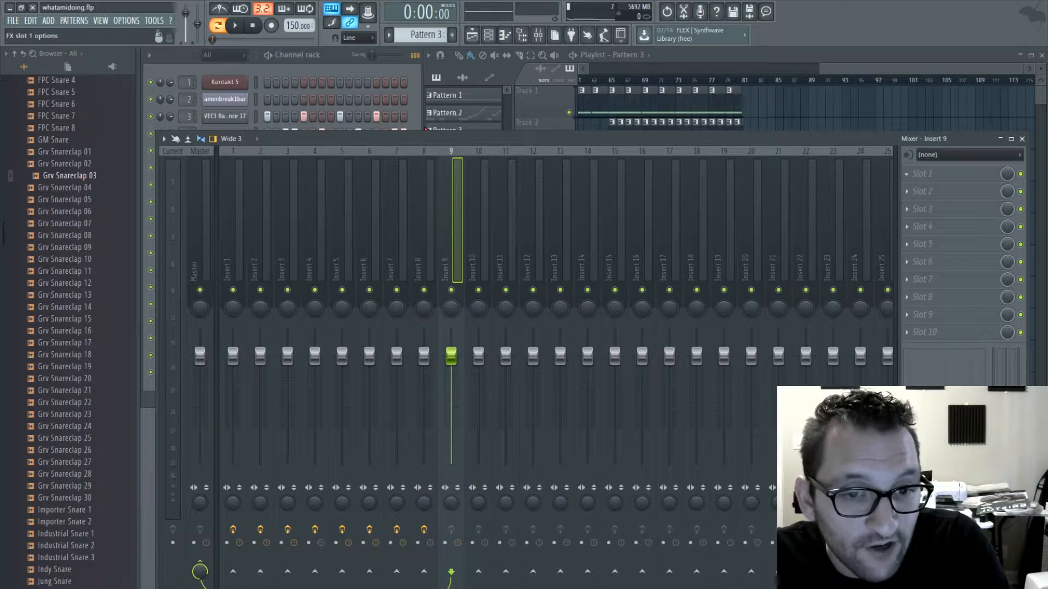
# - In Pattern 4, program all three Grv Snareclap channels on steps 5 and 13, and play the pattern
pyautogui.click(308, 70)
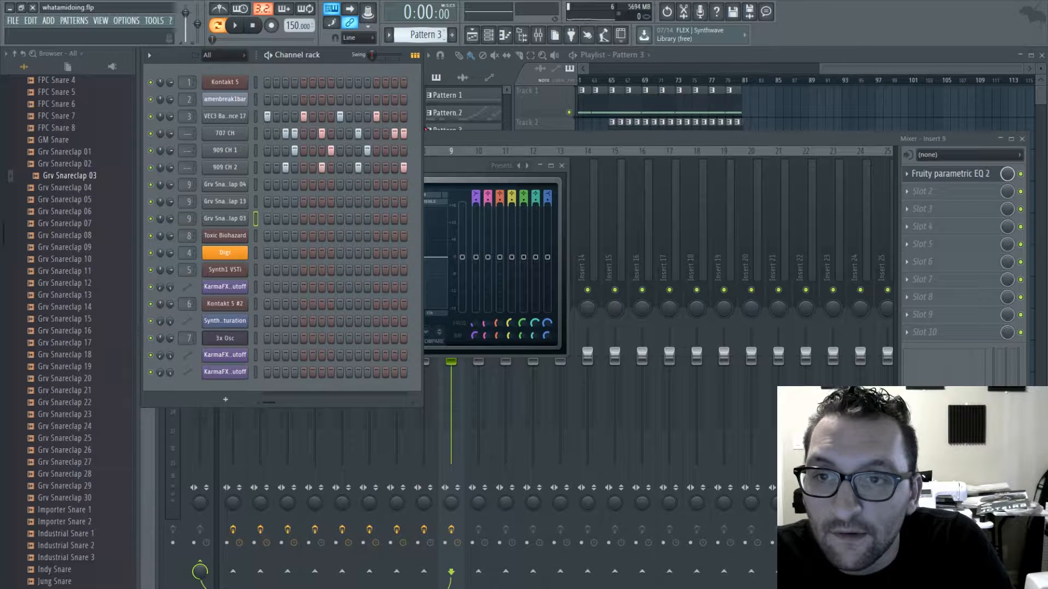
pyautogui.press('KP_Subtract')
pyautogui.press('KP_Subtract')
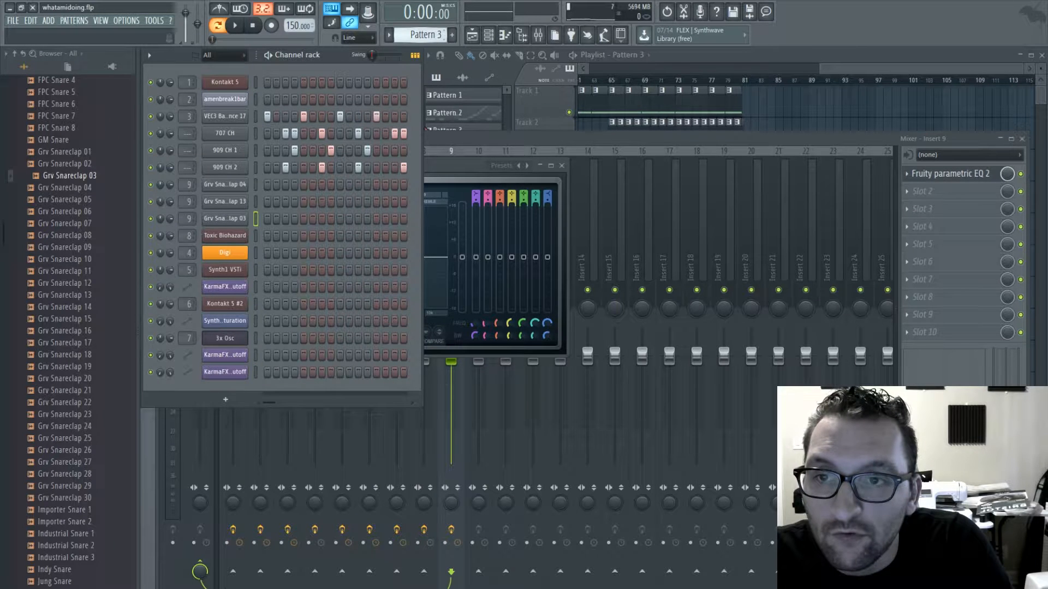
pyautogui.click(302, 185)
pyautogui.click(303, 202)
pyautogui.click(304, 218)
pyautogui.click(377, 185)
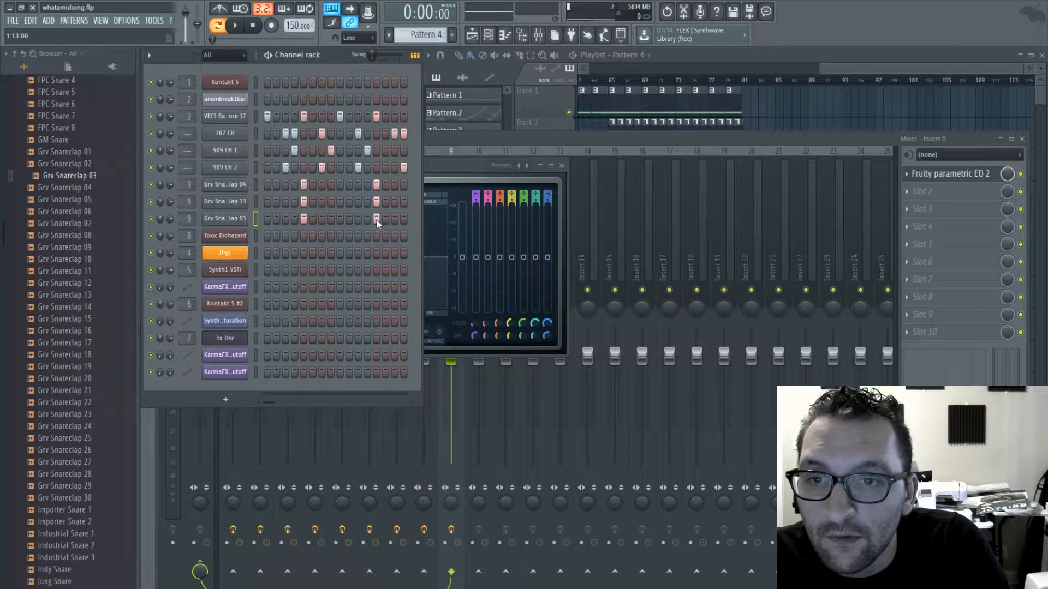
pyautogui.press('space')
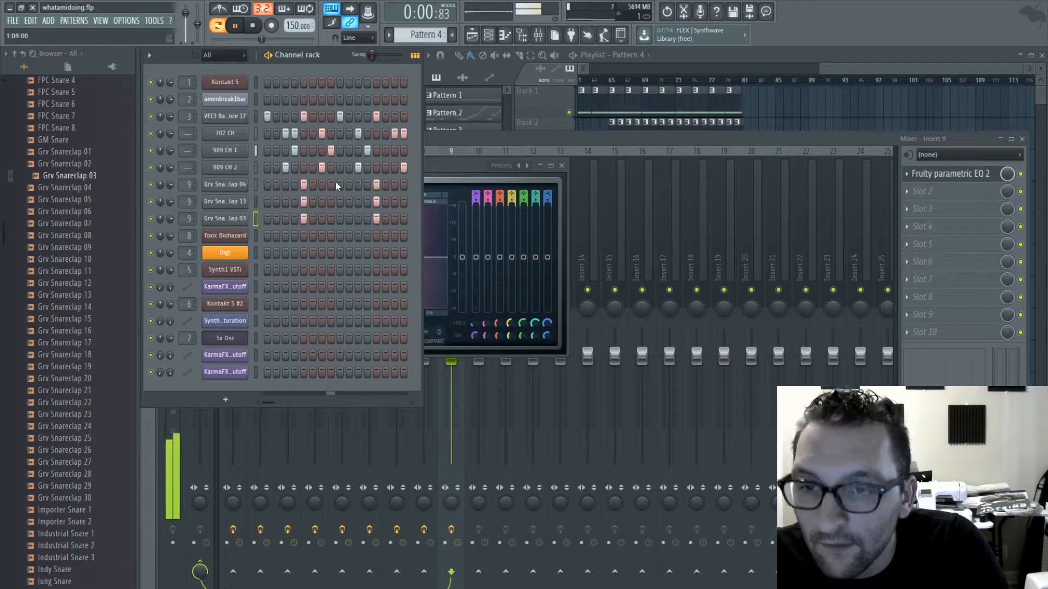
# - Load Sausage Fattener on insert 9, move it to slot 3, and add Fruity Limiter in slot 2 between it and the EQ
pyautogui.click(915, 197)
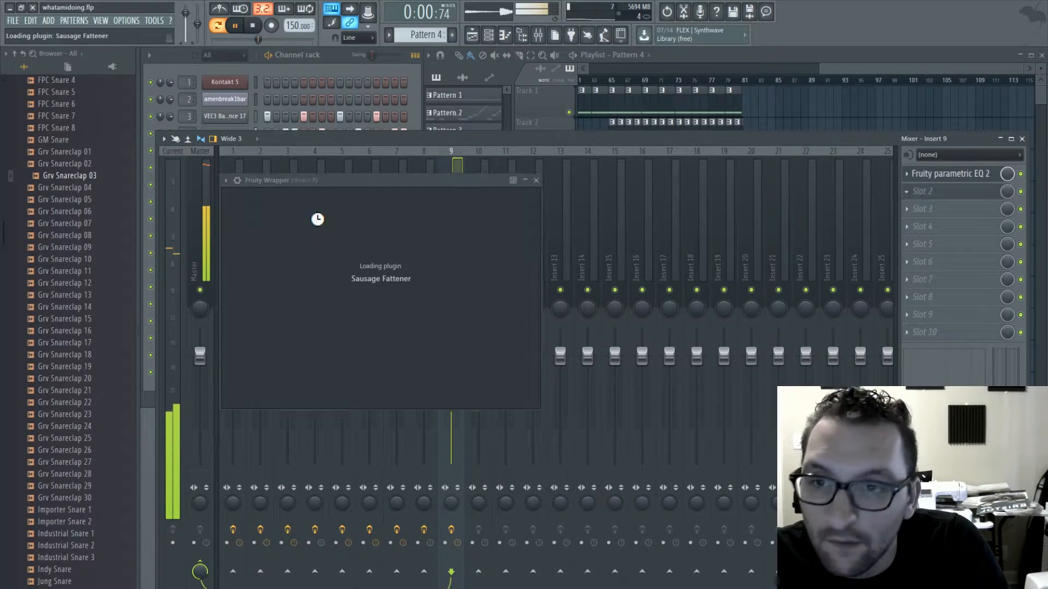
pyautogui.press('Escape')
pyautogui.press('Escape')
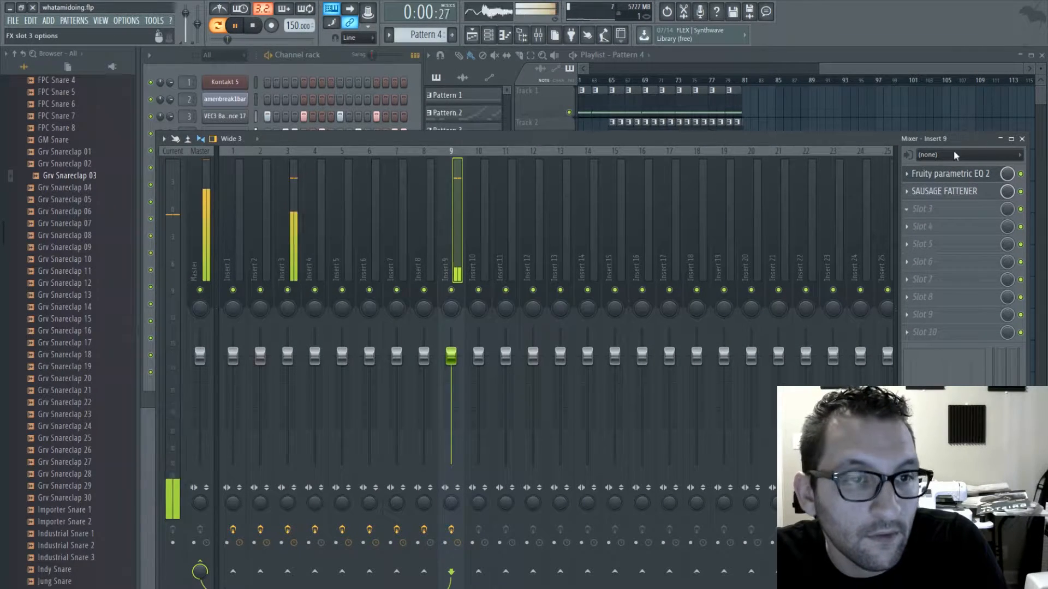
pyautogui.click(940, 384)
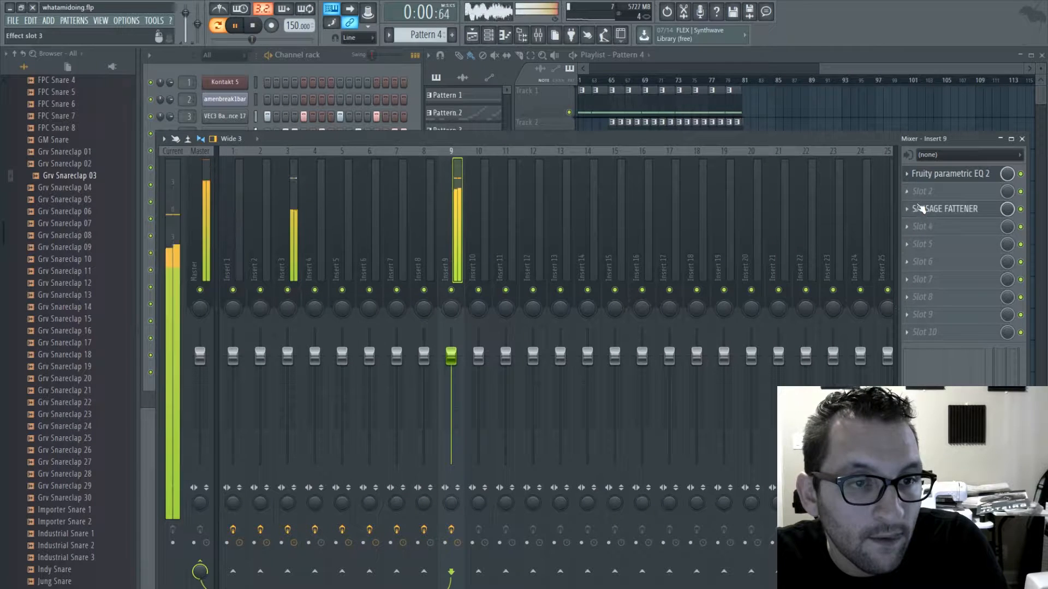
pyautogui.click(907, 192)
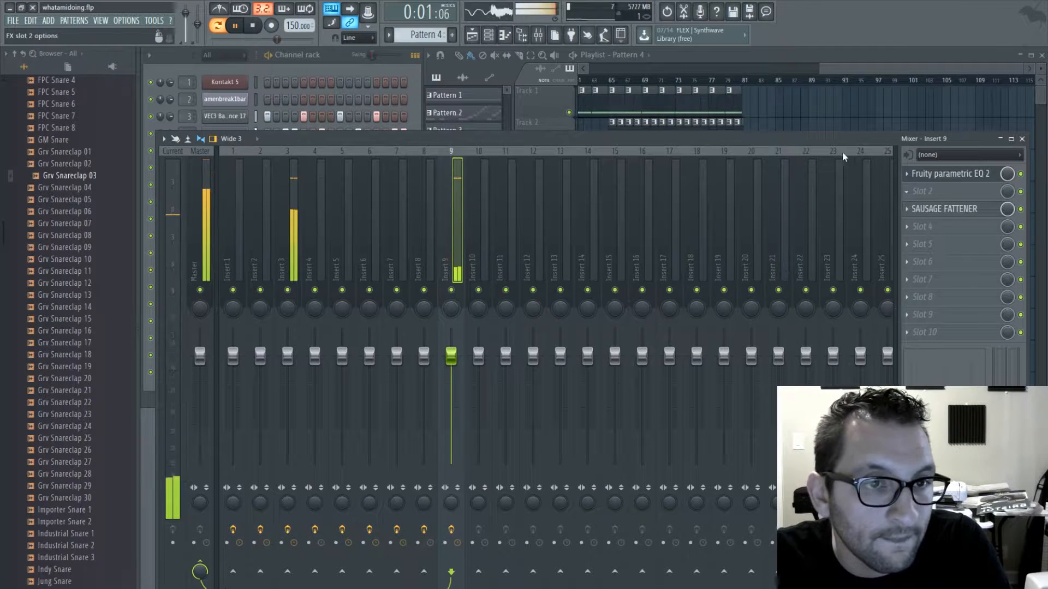
pyautogui.click(761, 352)
pyautogui.click(253, 25)
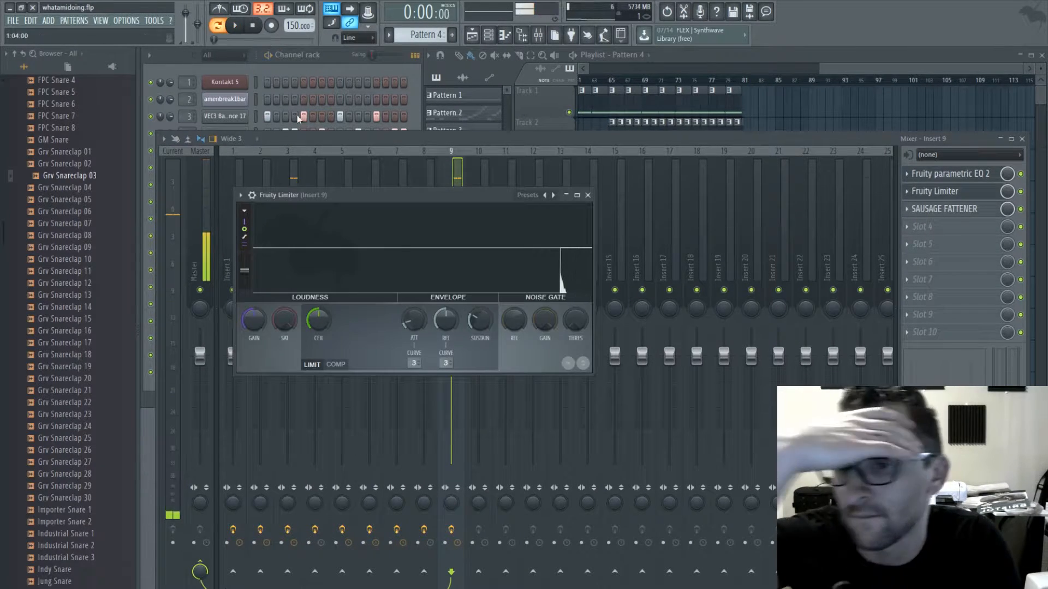
# - Switch insert 9's Fruity Limiter to compressor mode and adjust its threshold, knee and ratio while auditioning the snare claps
pyautogui.press('z')
pyautogui.press('z')
pyautogui.press('z')
pyautogui.press('z')
pyautogui.press('z')
pyautogui.press('z')
pyautogui.press('z')
pyautogui.press('z')
pyautogui.press('z')
pyautogui.press('z')
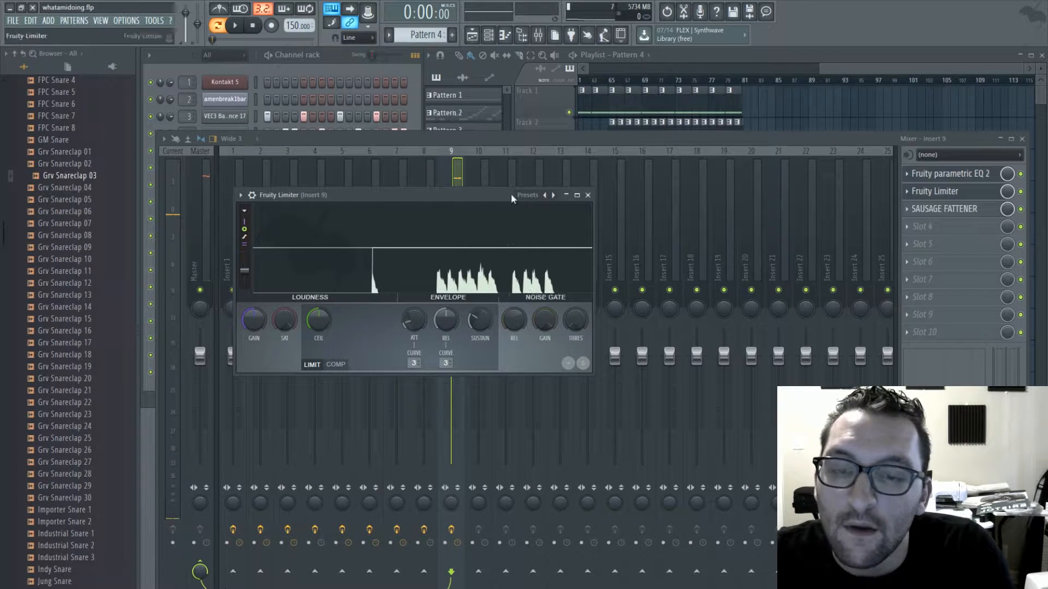
pyautogui.click(339, 365)
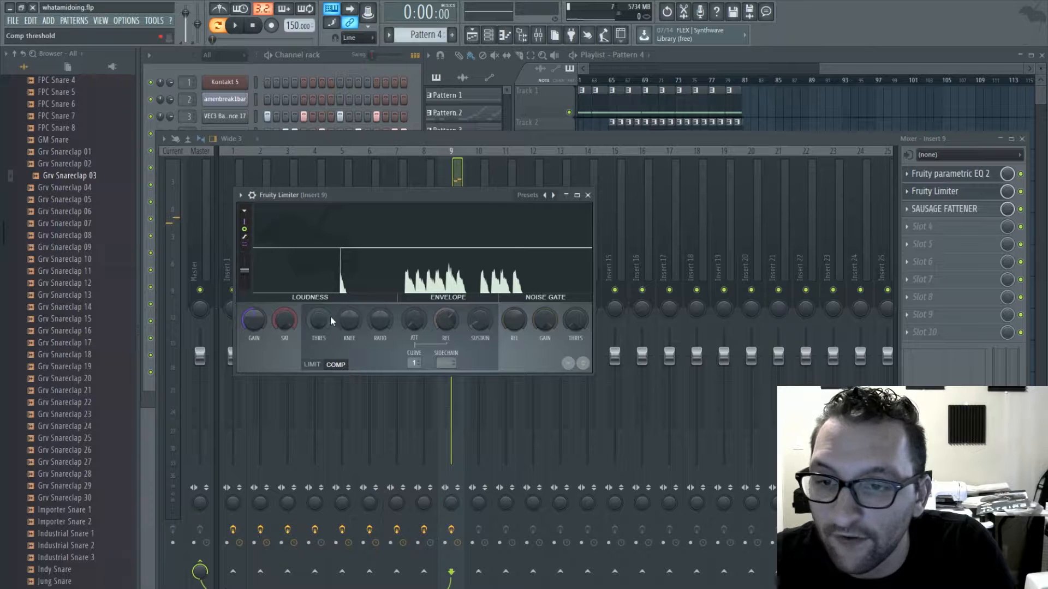
pyautogui.moveTo(330, 317); pyautogui.dragTo(330, 343)
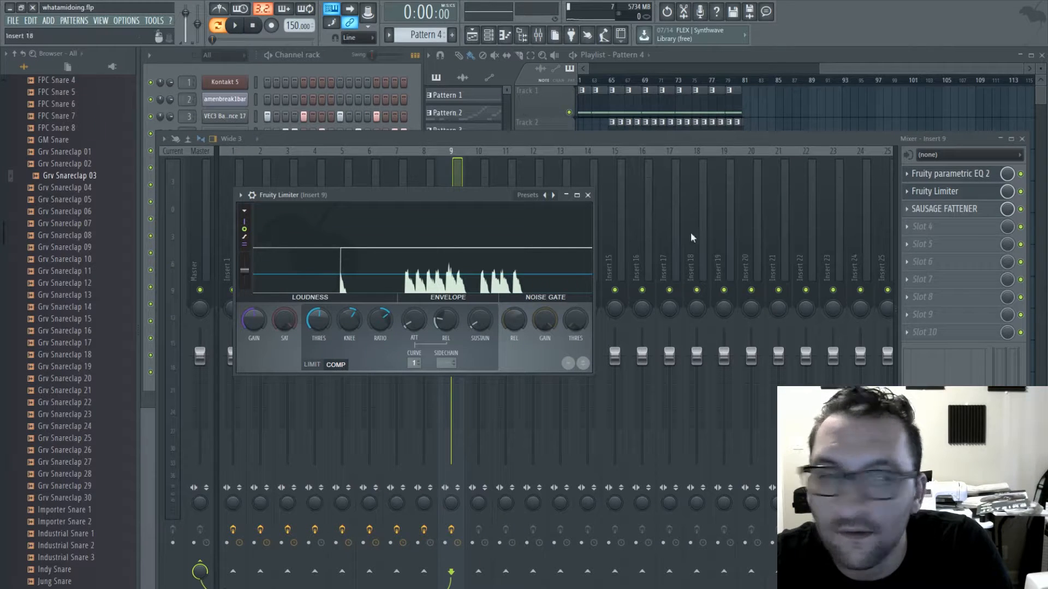
pyautogui.click(234, 26)
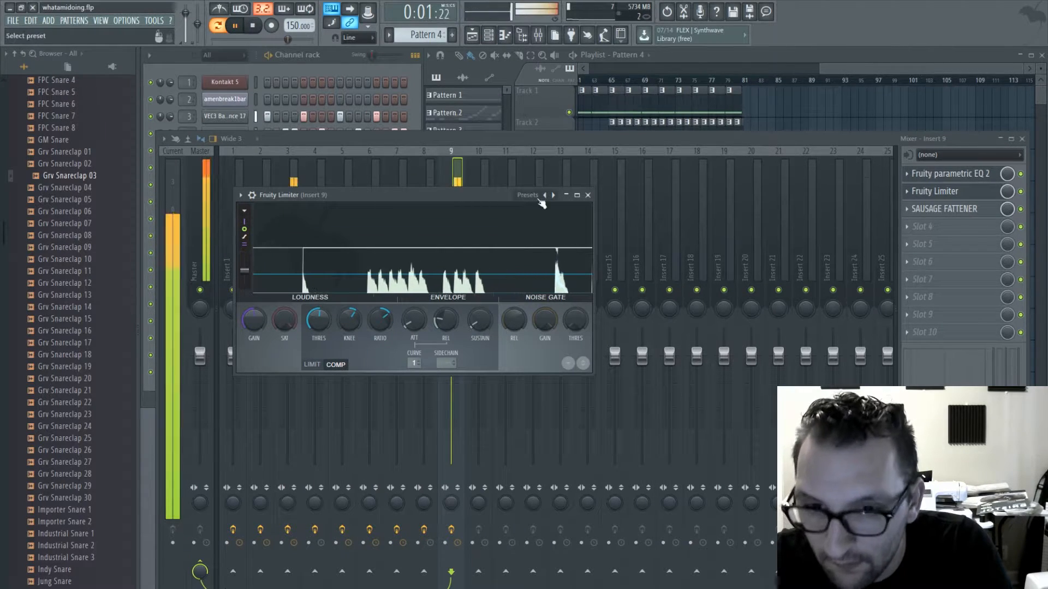
# - Shape the snare claps with insert 9's parametric EQ: cut the lows with band 1, boost band 2 around 207 Hz and slightly raise the highs
pyautogui.click(588, 195)
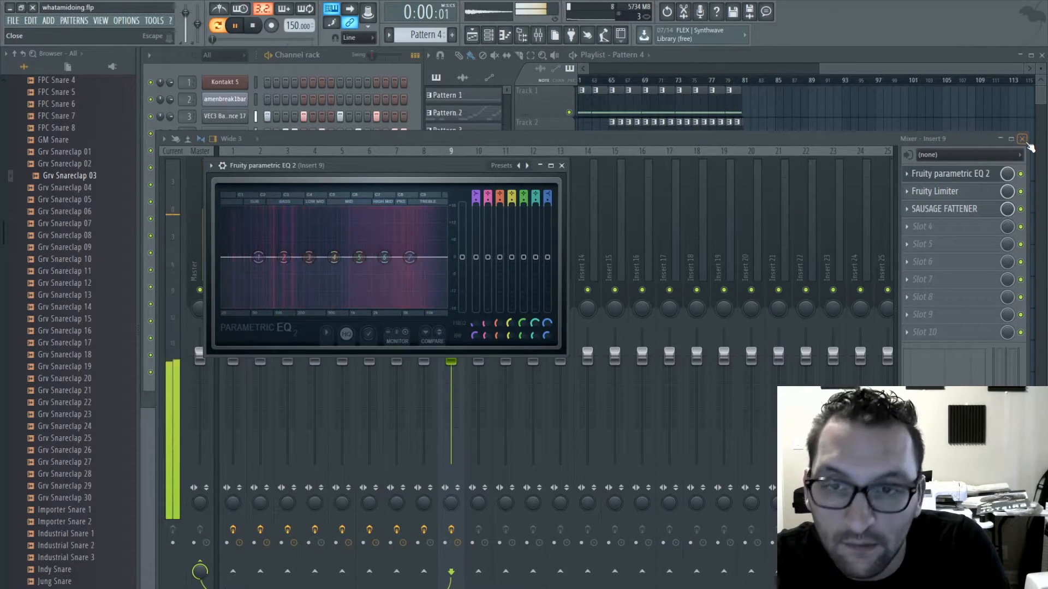
pyautogui.moveTo(260, 258); pyautogui.dragTo(289, 246)
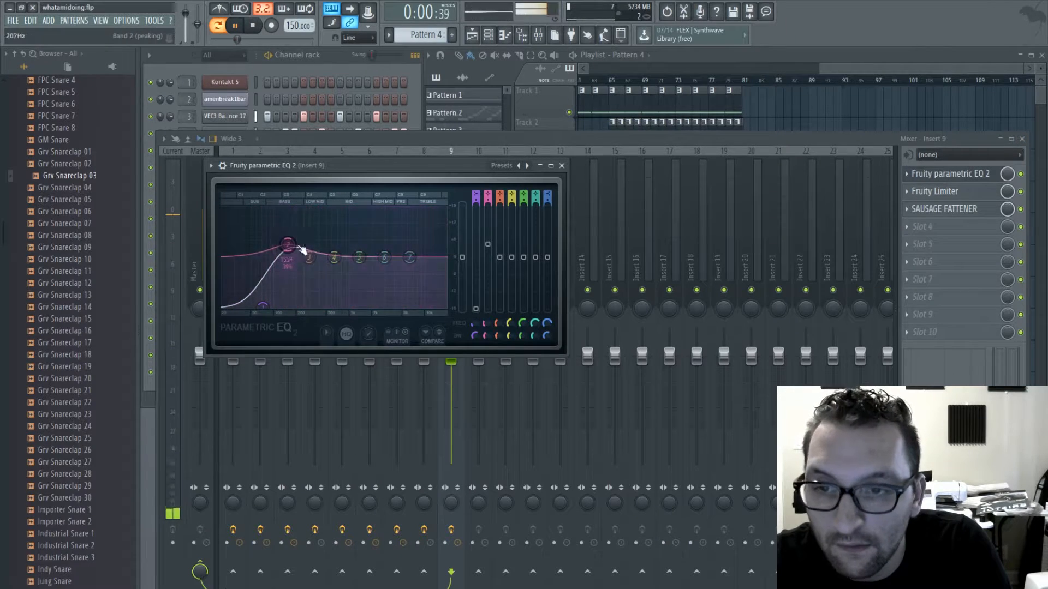
pyautogui.moveTo(411, 258); pyautogui.dragTo(403, 251)
pyautogui.click(561, 166)
pyautogui.click(1021, 139)
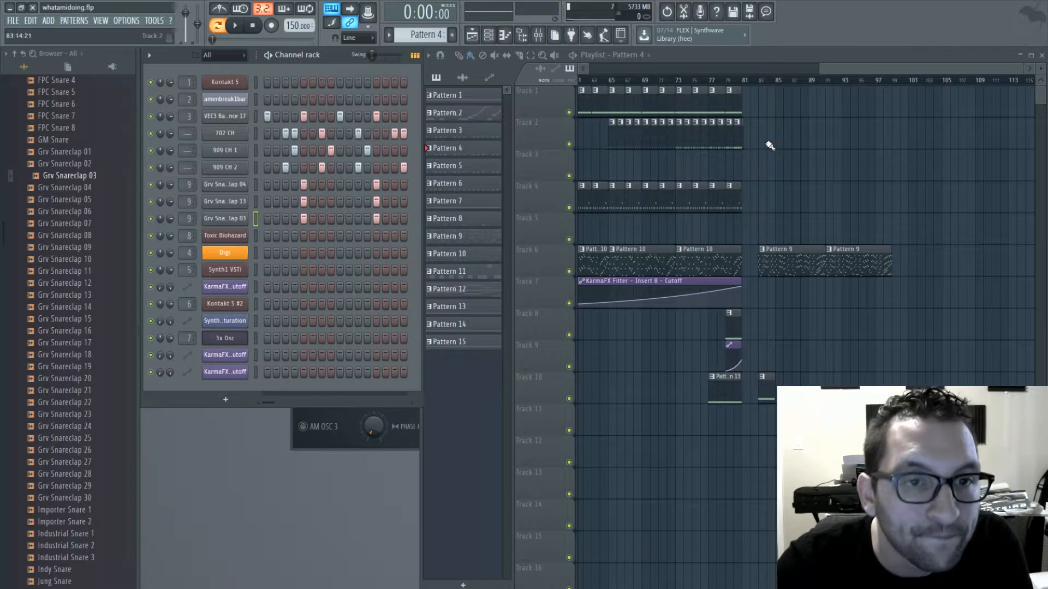
# - Fill bars 83 to 99 with Pattern 4 on track 2 and Pattern 1 on track 1
pyautogui.moveTo(770, 145); pyautogui.dragTo(811, 146)
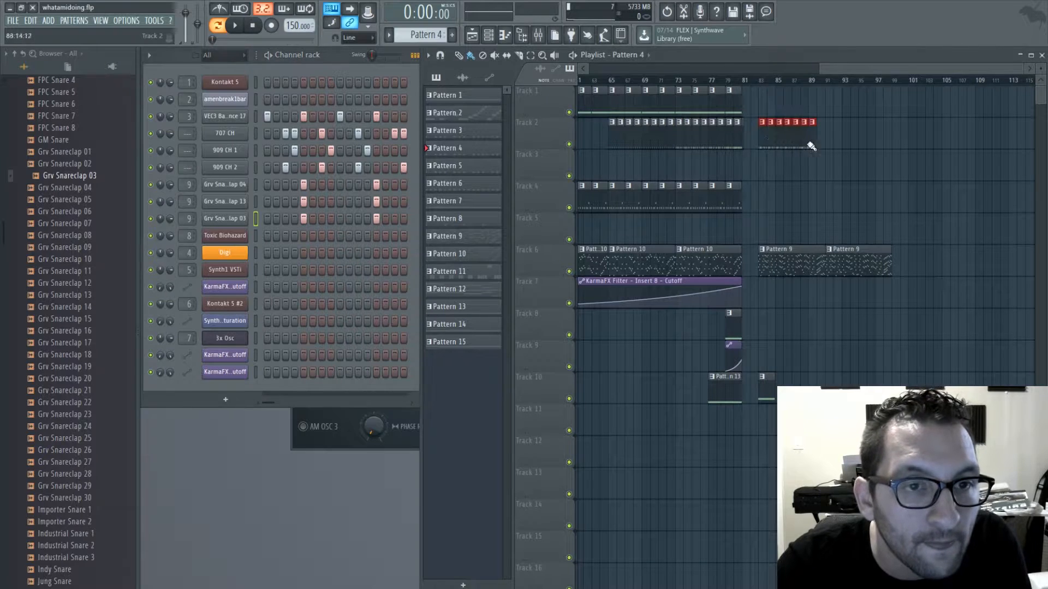
pyautogui.click(739, 102)
pyautogui.moveTo(760, 105); pyautogui.dragTo(871, 109)
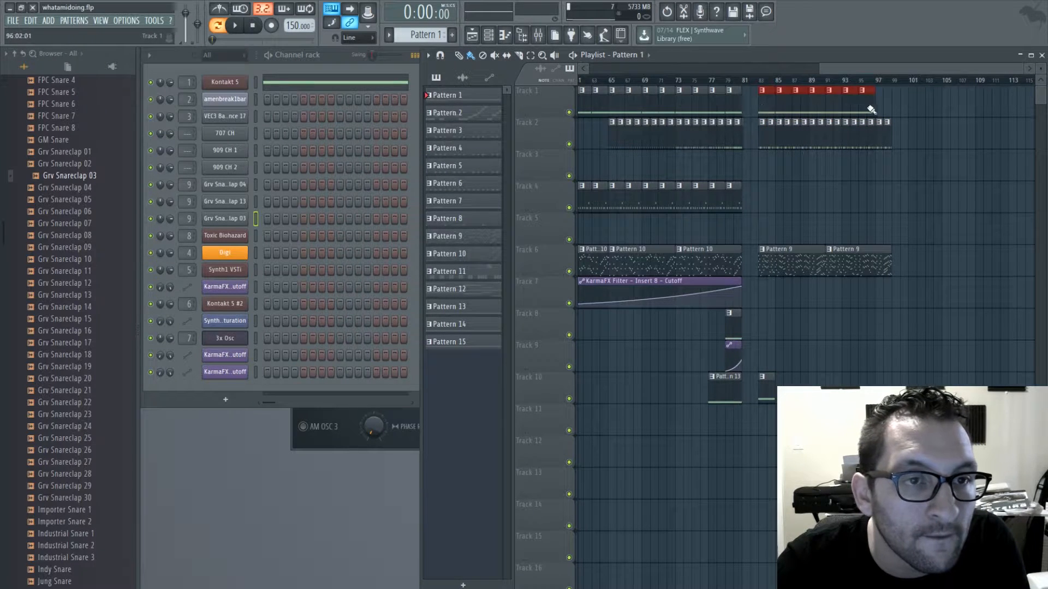
# - Fill bars 83 to 99 with Pattern 11 on track 4 and Pattern 12 on track 5
pyautogui.click(719, 199)
pyautogui.moveTo(782, 203); pyautogui.dragTo(884, 203)
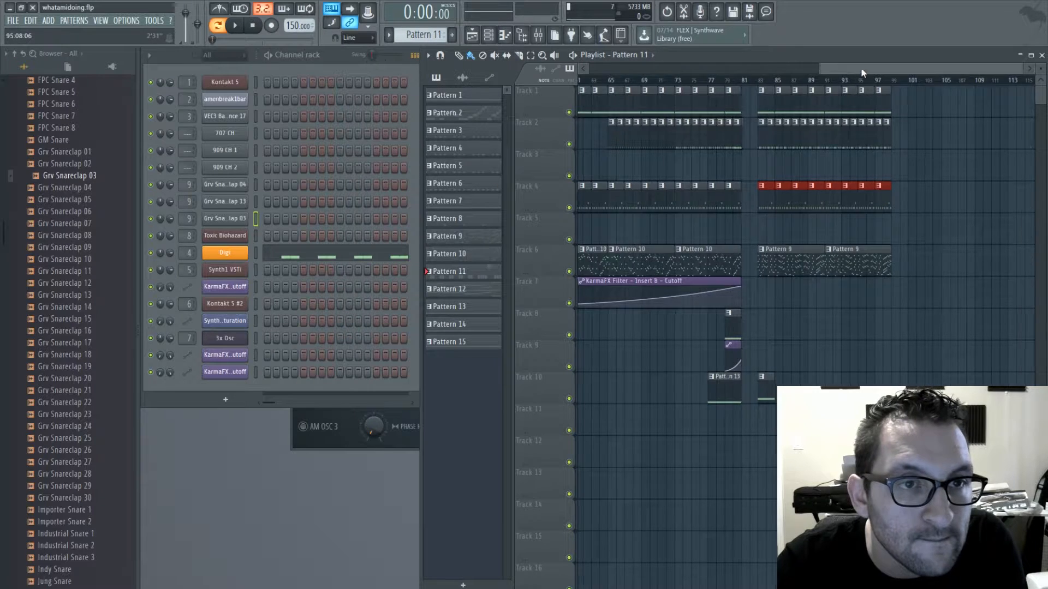
pyautogui.moveTo(928, 71)
pyautogui.mouseDown()
pyautogui.moveTo(762, 72)
pyautogui.moveTo(906, 72)
pyautogui.mouseUp()
pyautogui.click(739, 201)
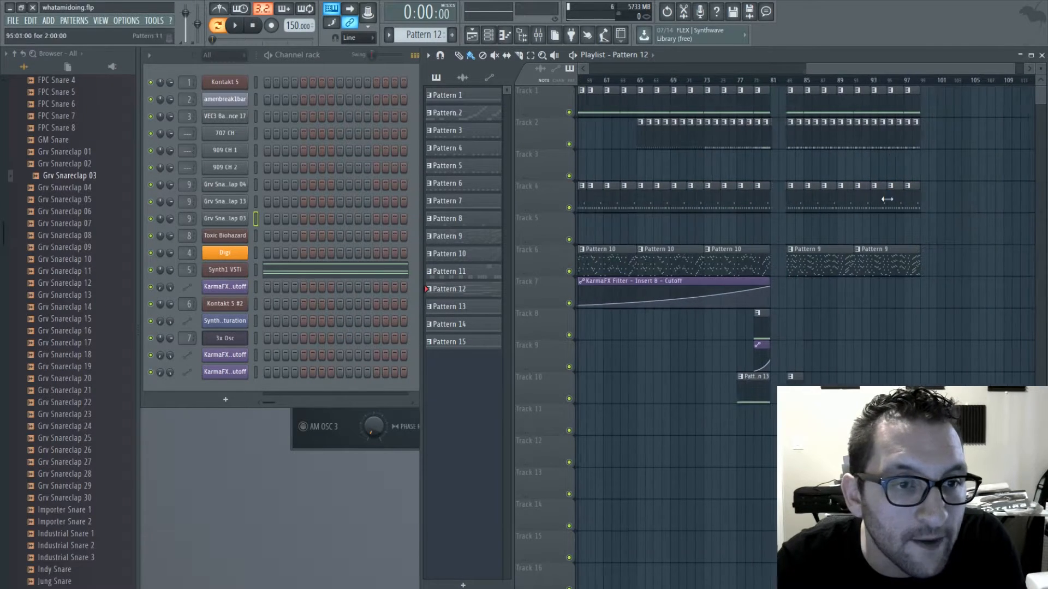
pyautogui.moveTo(794, 232); pyautogui.dragTo(872, 230)
# - Add an end point at bar 57 to the Insert 5 cutoff automation on track 5, making the curve rise again from bar 49
pyautogui.moveTo(845, 68); pyautogui.dragTo(755, 74)
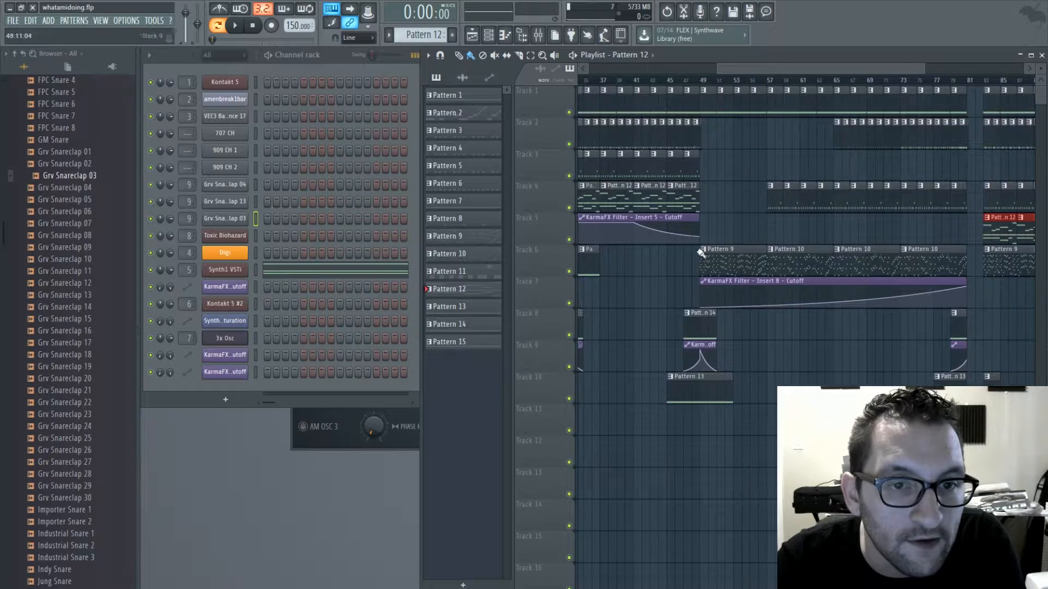
pyautogui.rightClick(766, 227)
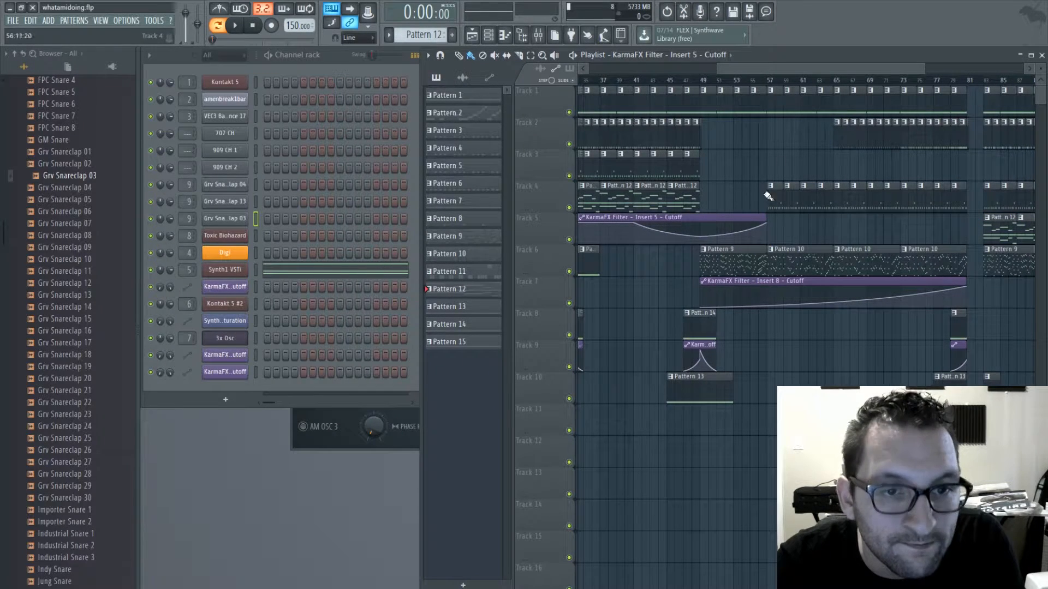
# - Place Pattern 14 on track 8 at bar 83 and play the song from that bar
pyautogui.moveTo(807, 70); pyautogui.dragTo(835, 70)
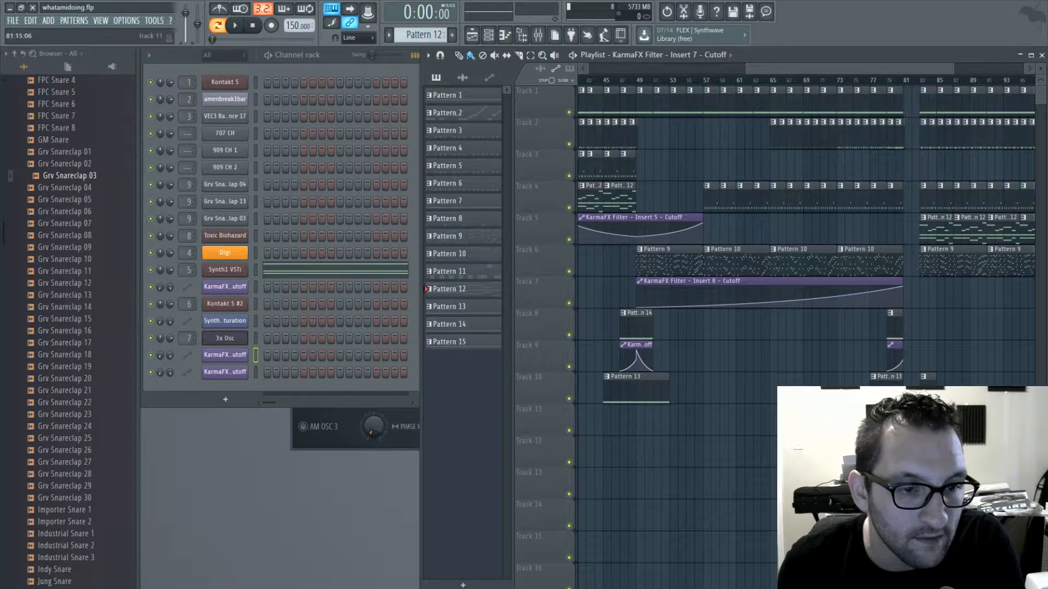
pyautogui.click(898, 330)
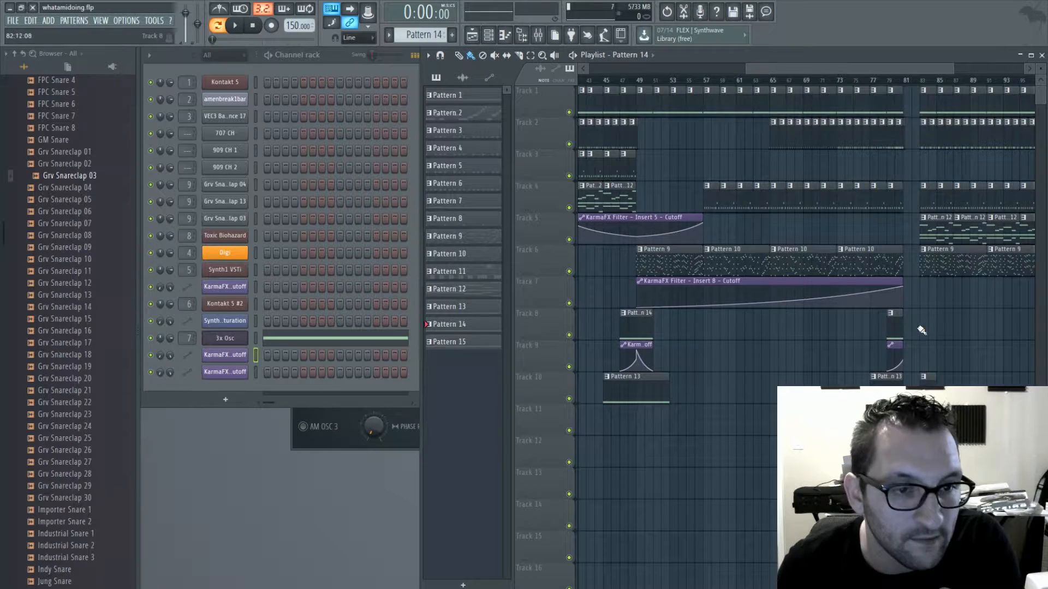
pyautogui.click(924, 83)
pyautogui.press('space')
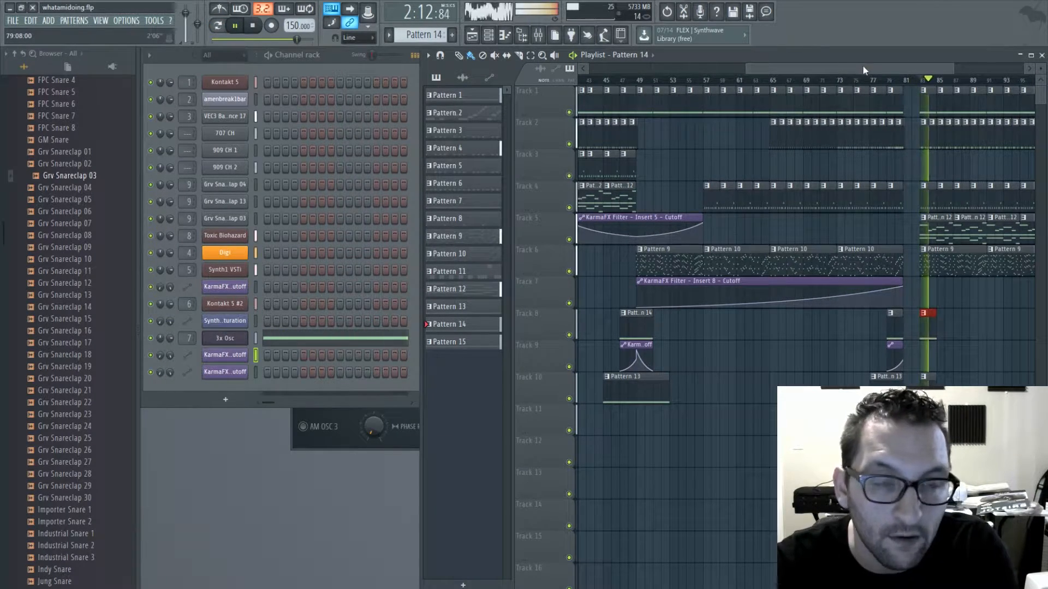
# - Return to the top-level sample folders around Drums in the browser during playback, and save the project
pyautogui.moveTo(864, 70); pyautogui.dragTo(904, 70)
pyautogui.scroll(2, 50, 214)
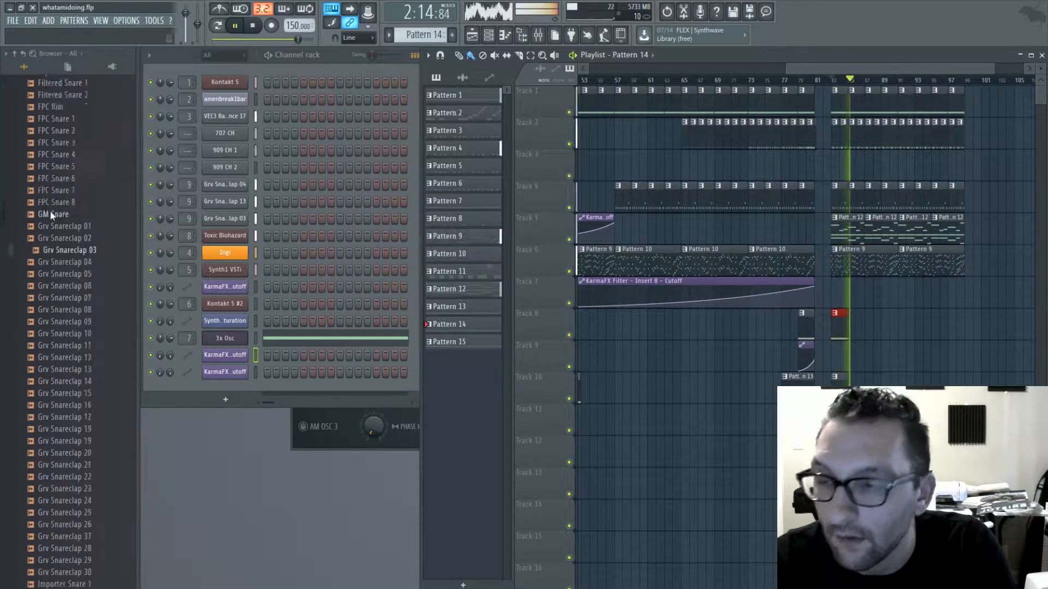
pyautogui.scroll(15, 51, 215)
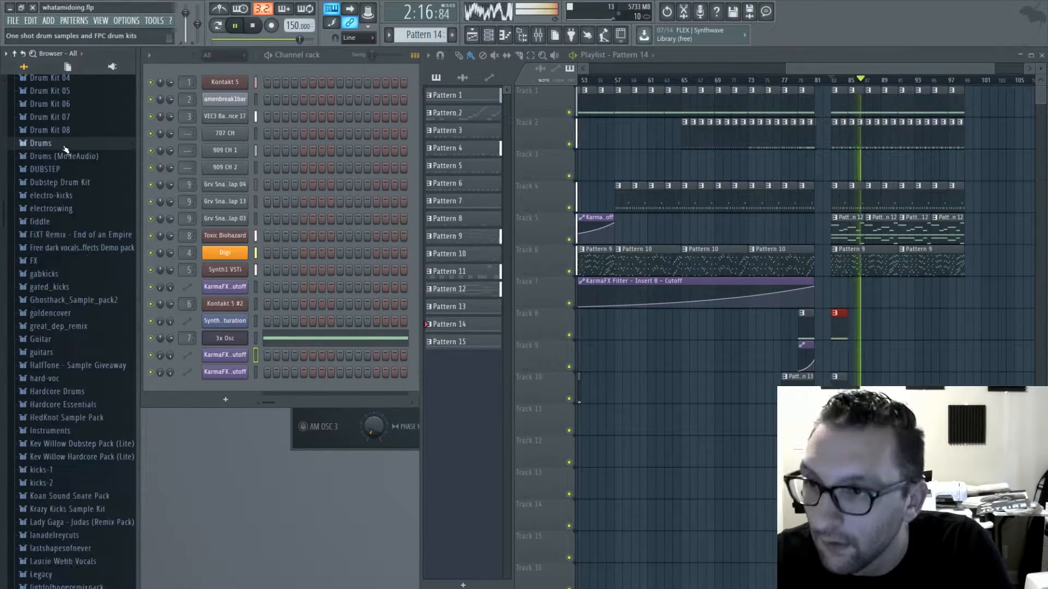
pyautogui.scroll(2, 68, 284)
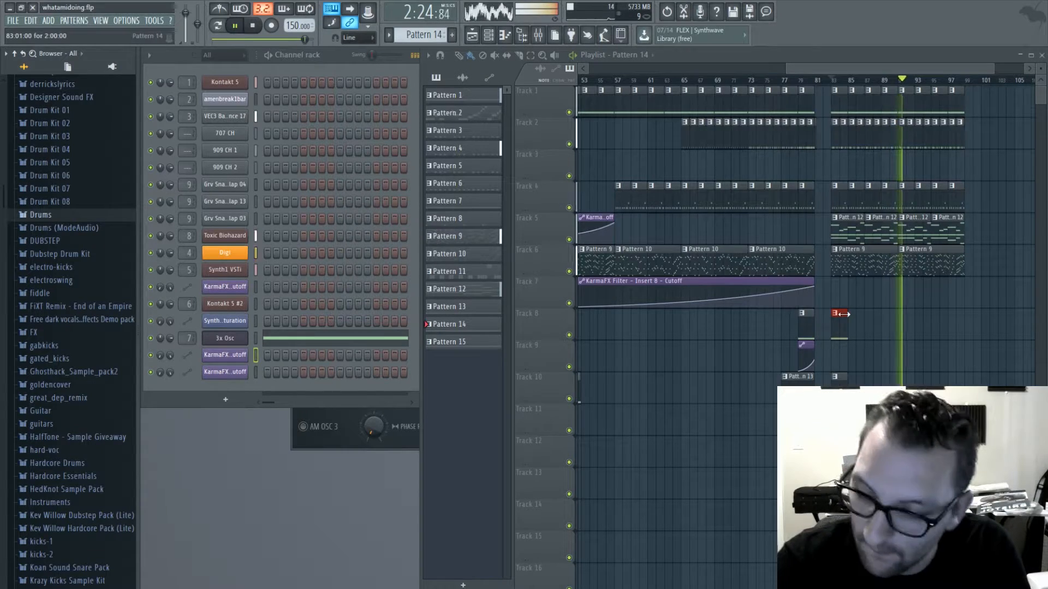
pyautogui.hotkey('ctrl', 's')
# - Play the song from the beginning to review the arrangement, and bring the section around bar 47 into view
pyautogui.moveTo(856, 73); pyautogui.dragTo(659, 73)
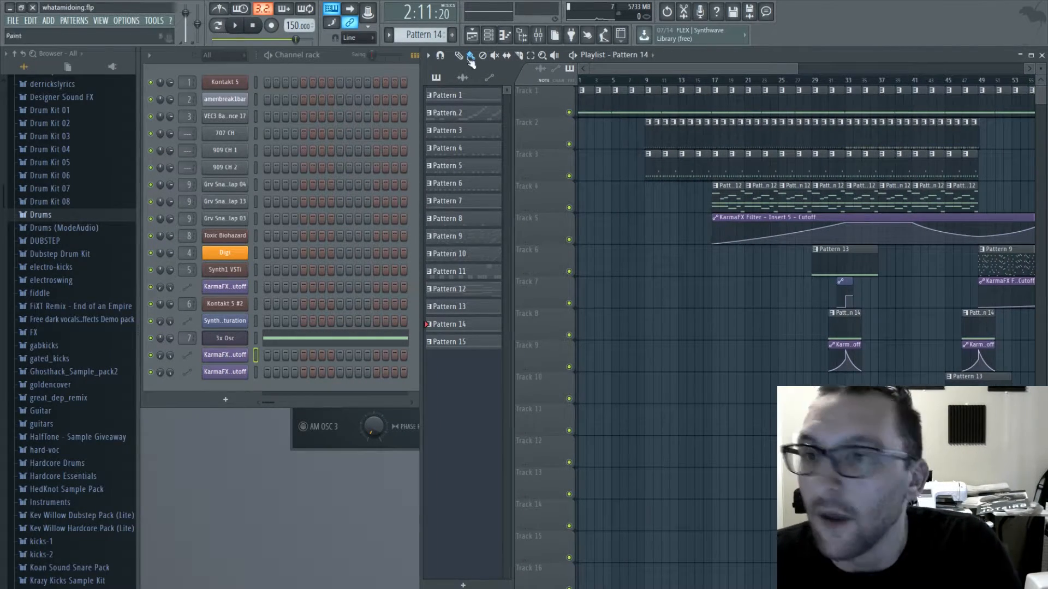
pyautogui.click(242, 28)
pyautogui.click(253, 25)
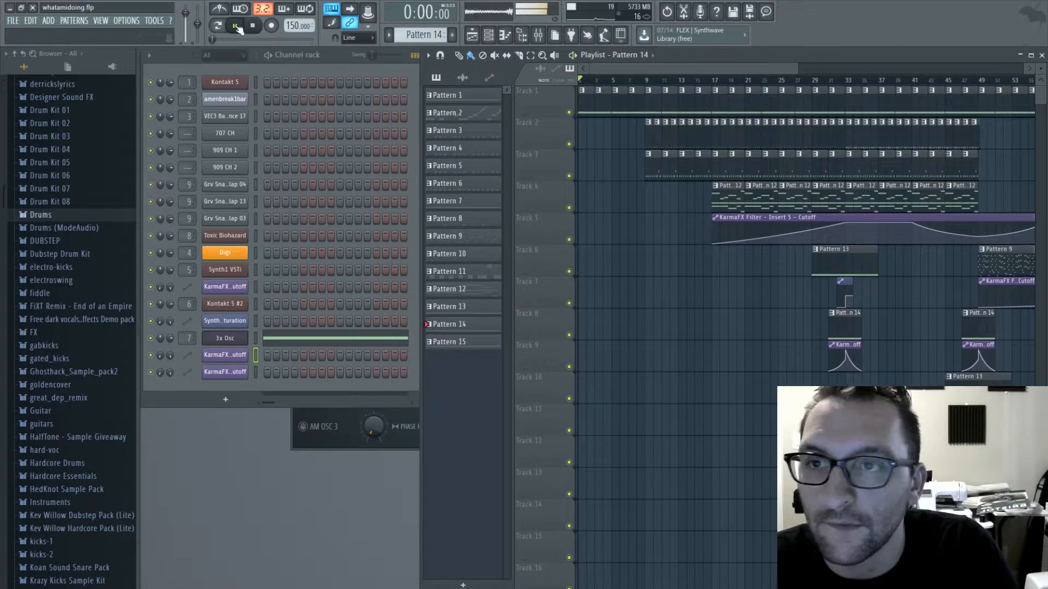
pyautogui.click(236, 25)
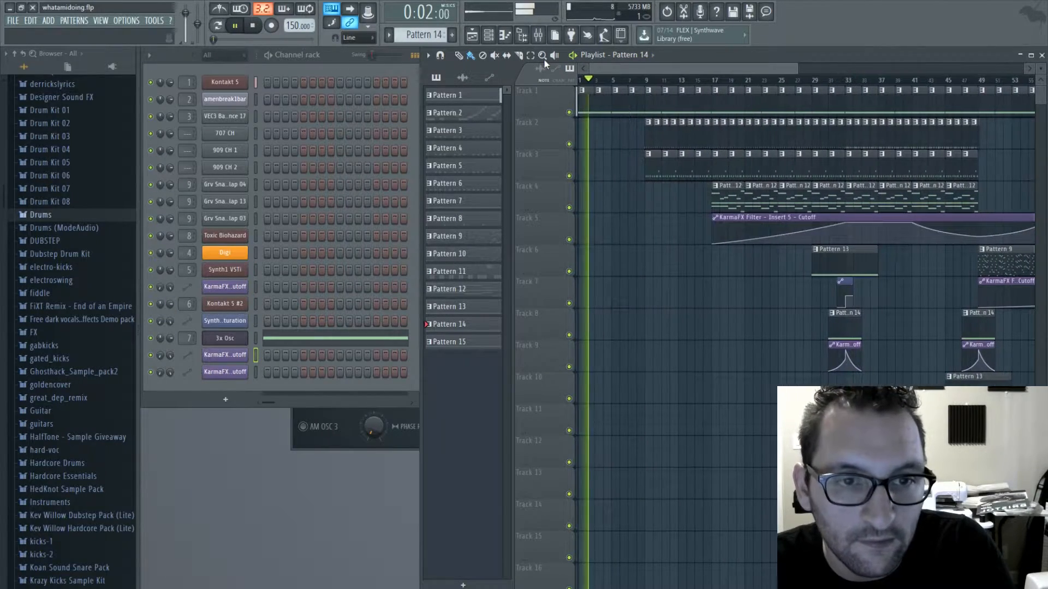
pyautogui.moveTo(753, 66); pyautogui.dragTo(816, 83)
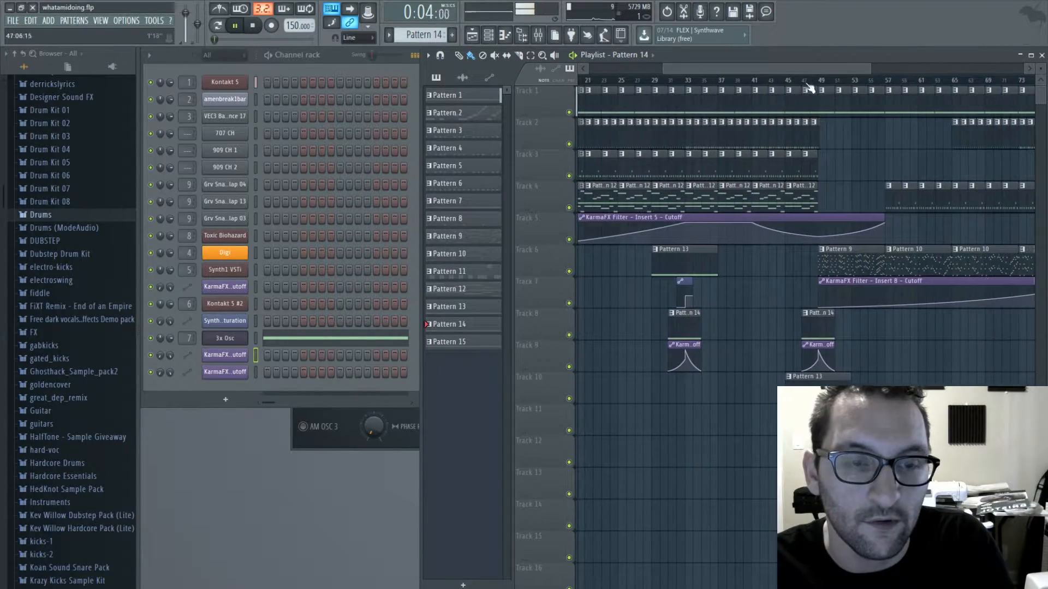
# - Inspect Pattern 12's notes, and review the playlist arrangement from the intro to the drop during playback
pyautogui.click(770, 199)
pyautogui.doubleClick(771, 199)
pyautogui.click(1041, 53)
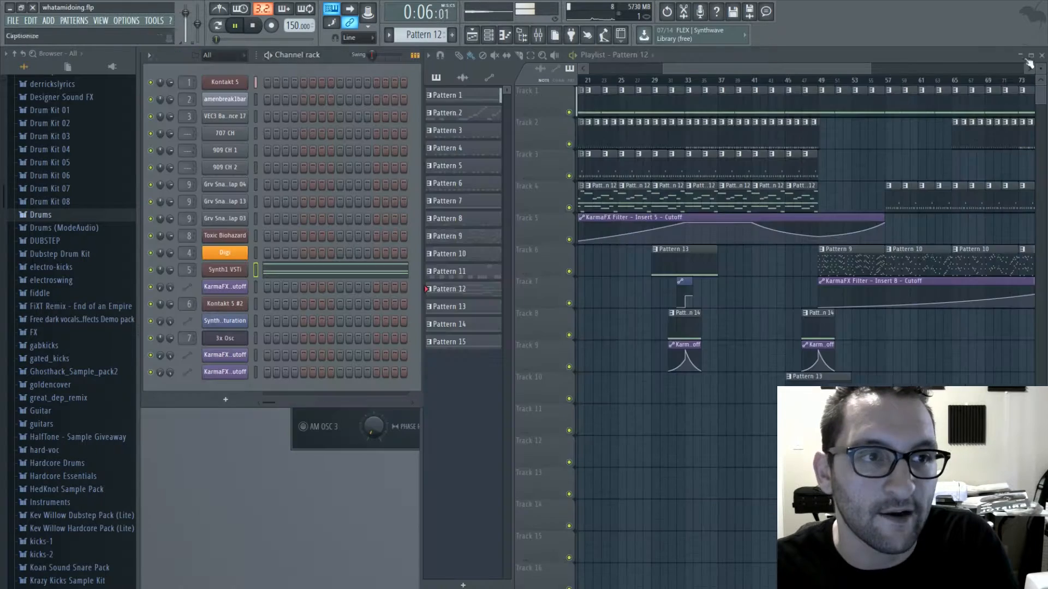
pyautogui.moveTo(784, 69)
pyautogui.mouseDown()
pyautogui.moveTo(938, 78)
pyautogui.moveTo(875, 80)
pyautogui.mouseUp()
pyautogui.rightClick(778, 230)
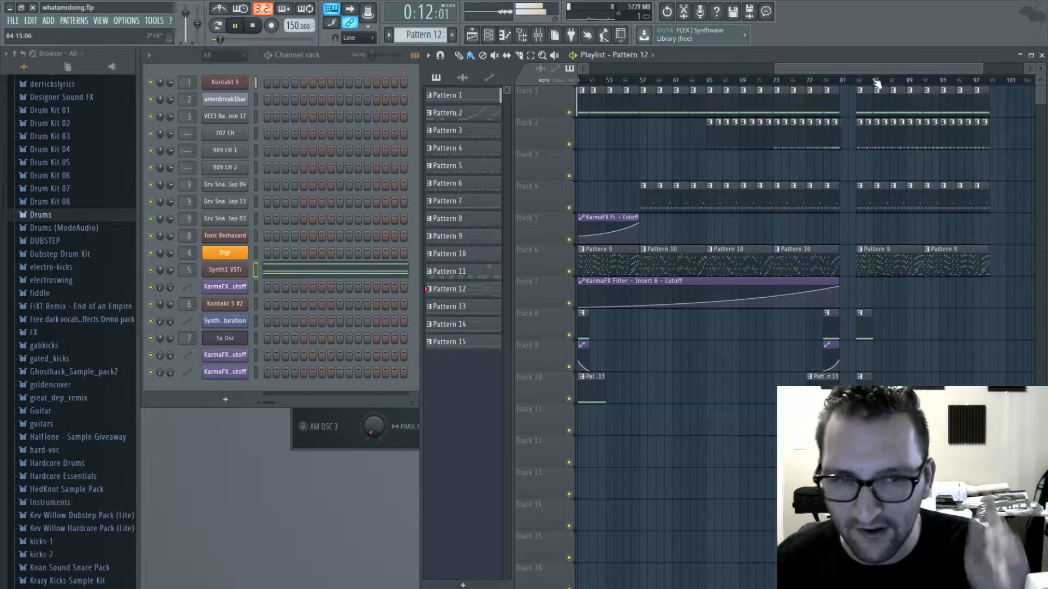
pyautogui.moveTo(874, 81); pyautogui.dragTo(690, 69)
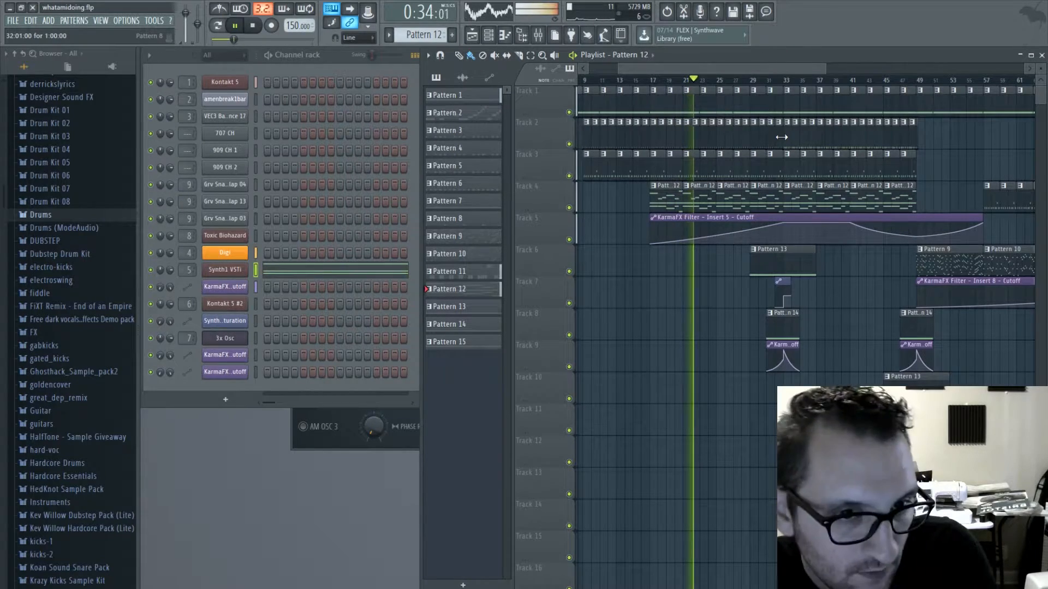
pyautogui.moveTo(754, 69); pyautogui.dragTo(759, 66)
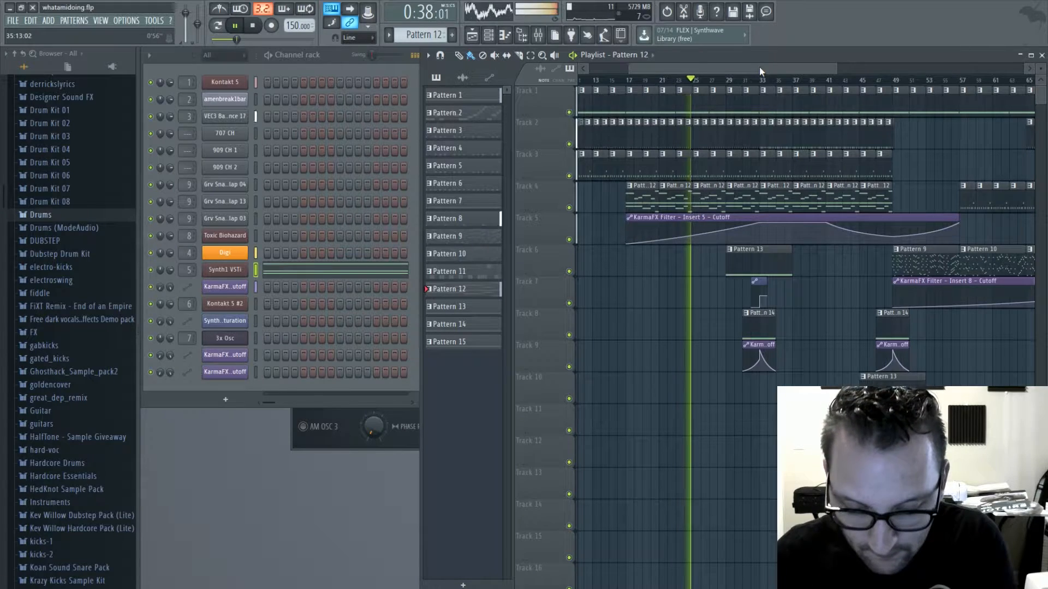
pyautogui.moveTo(759, 66); pyautogui.dragTo(767, 71)
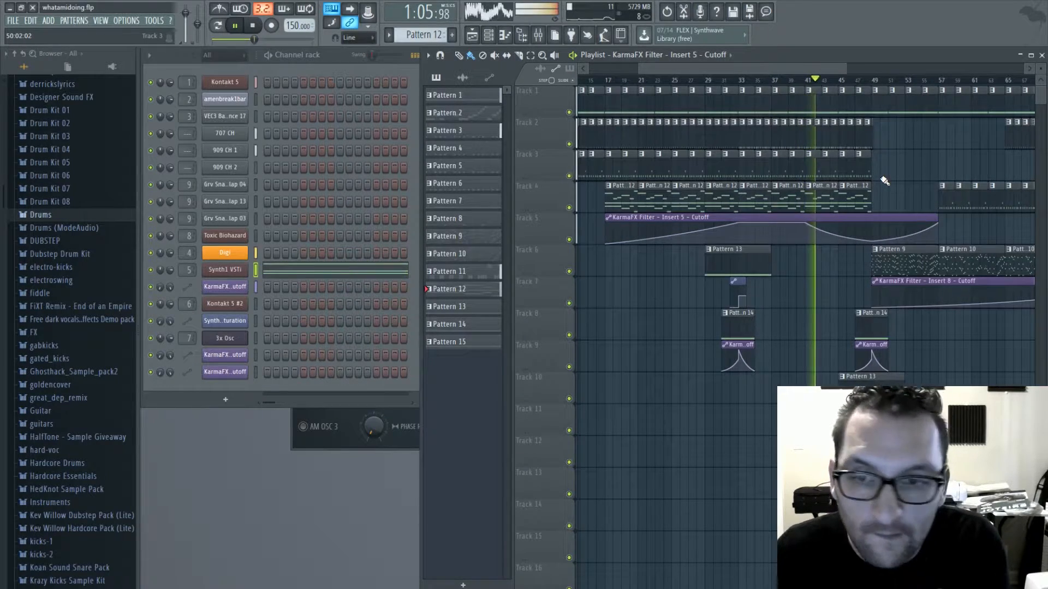
# - Preview the crash samples in the Cymbals folder under Drums, and place 707 Crash on track 6 at bar 41
pyautogui.click(63, 218)
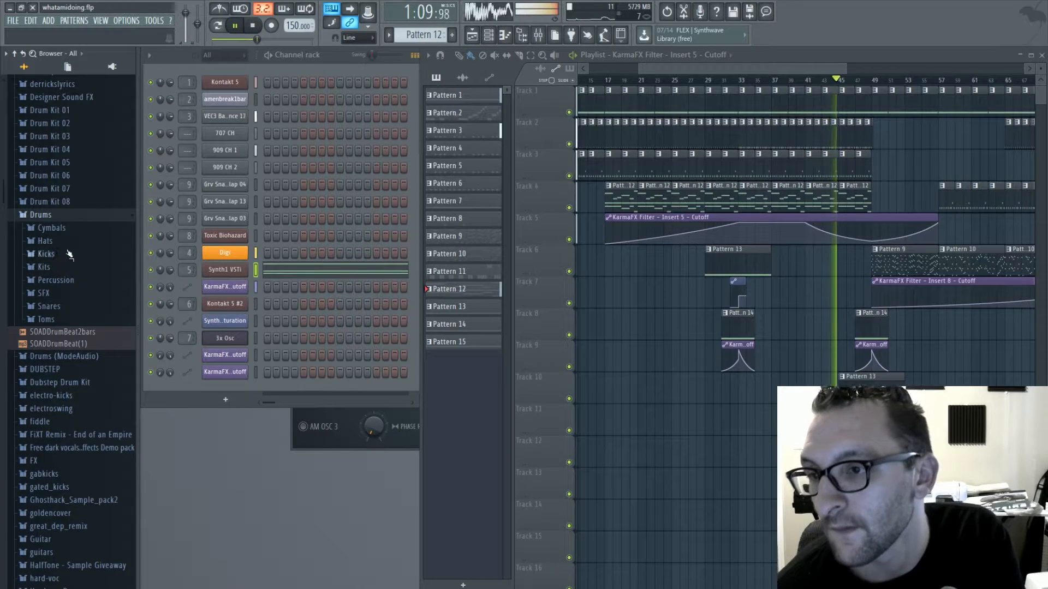
pyautogui.click(54, 228)
pyautogui.click(71, 276)
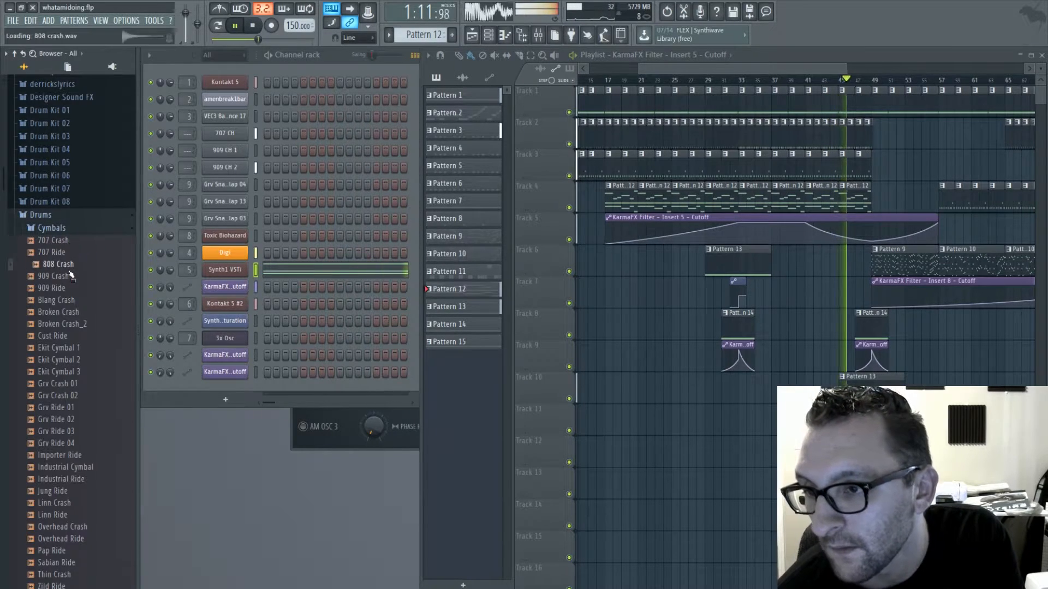
pyautogui.click(59, 240)
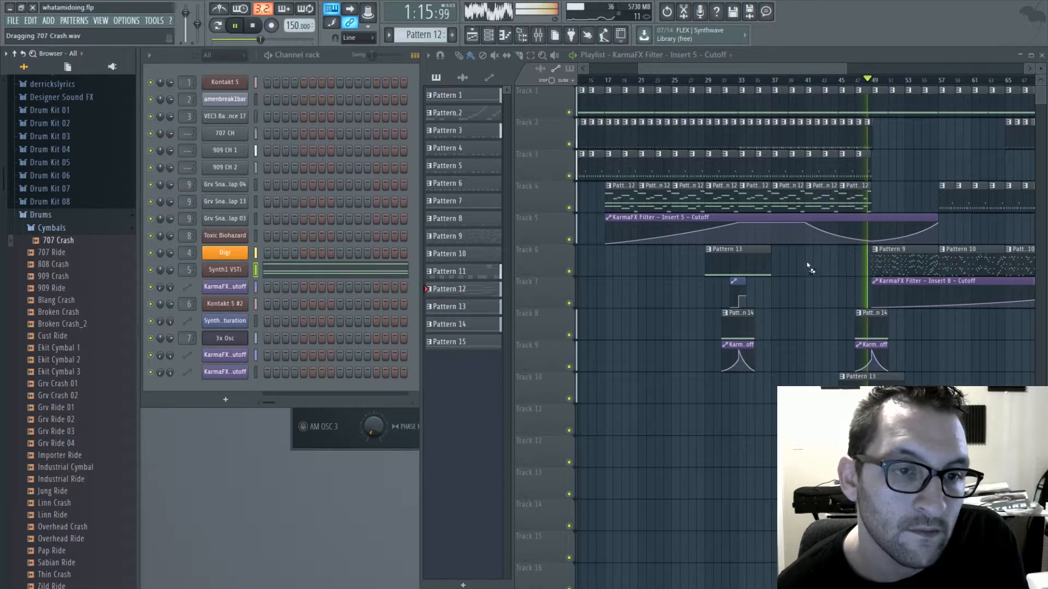
pyautogui.moveTo(810, 267); pyautogui.dragTo(807, 264)
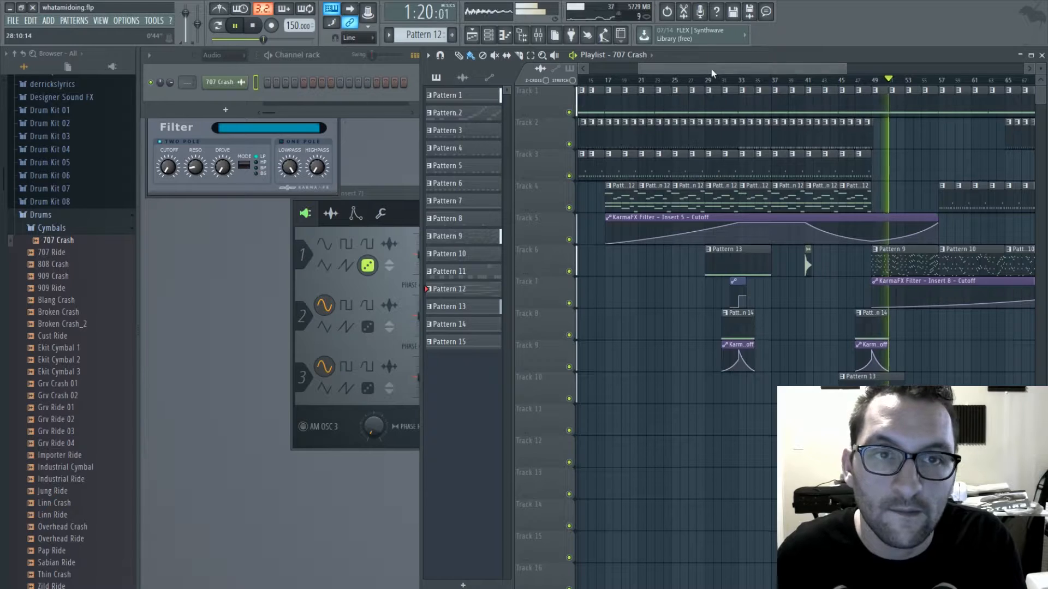
# - Close the 3x Osc and KarmaFX Filter windows, and show all channels in the channel rack
pyautogui.moveTo(715, 71); pyautogui.dragTo(826, 69)
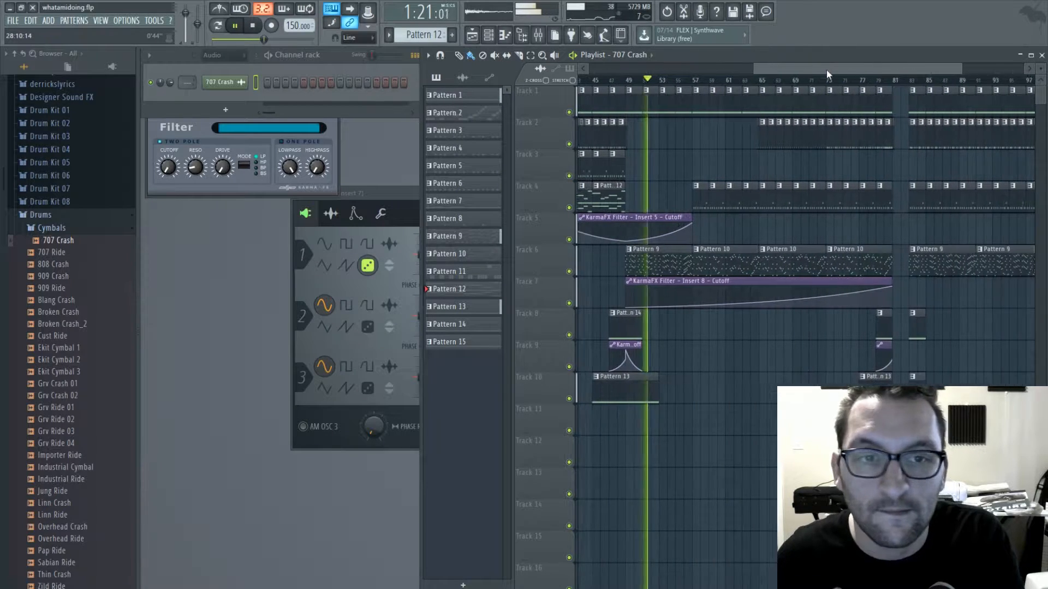
pyautogui.click(379, 197)
pyautogui.click(606, 195)
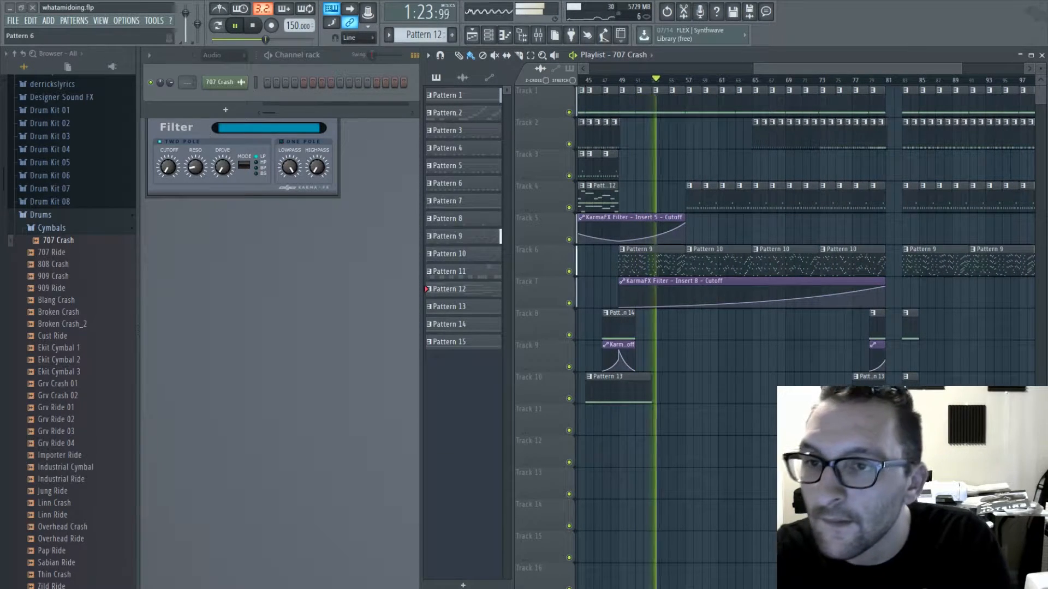
pyautogui.click(146, 125)
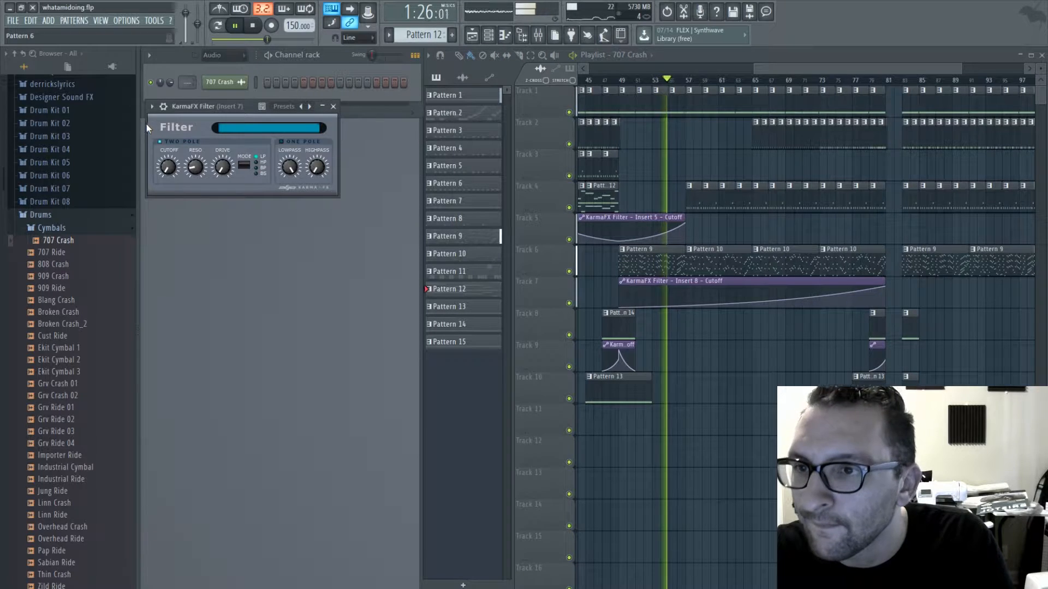
pyautogui.click(336, 106)
pyautogui.click(230, 73)
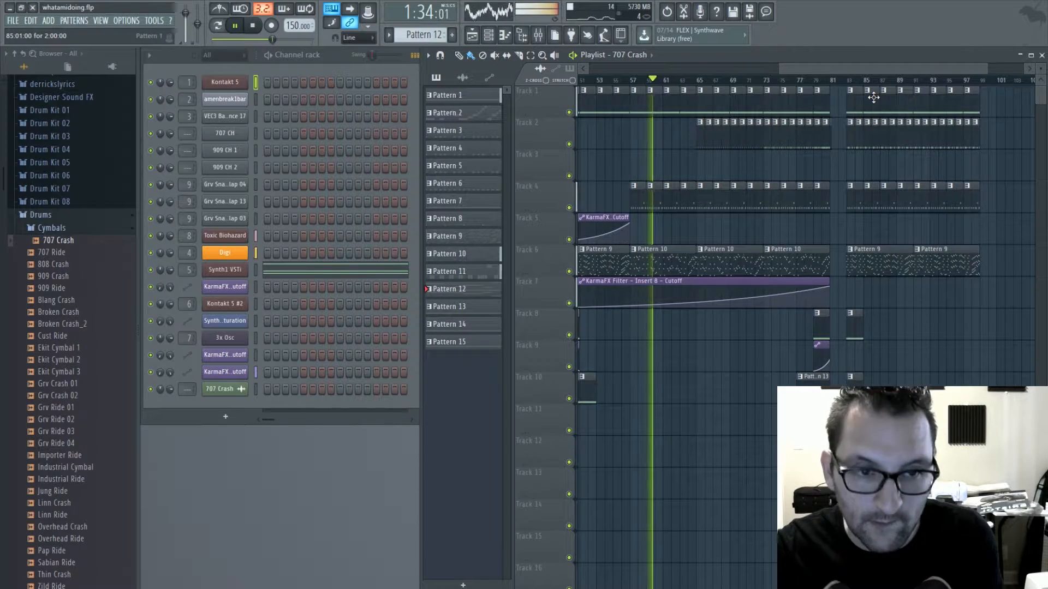
# - Collapse the Drums folder and look through the Vocals sample folder for a usable vocal
pyautogui.click(70, 216)
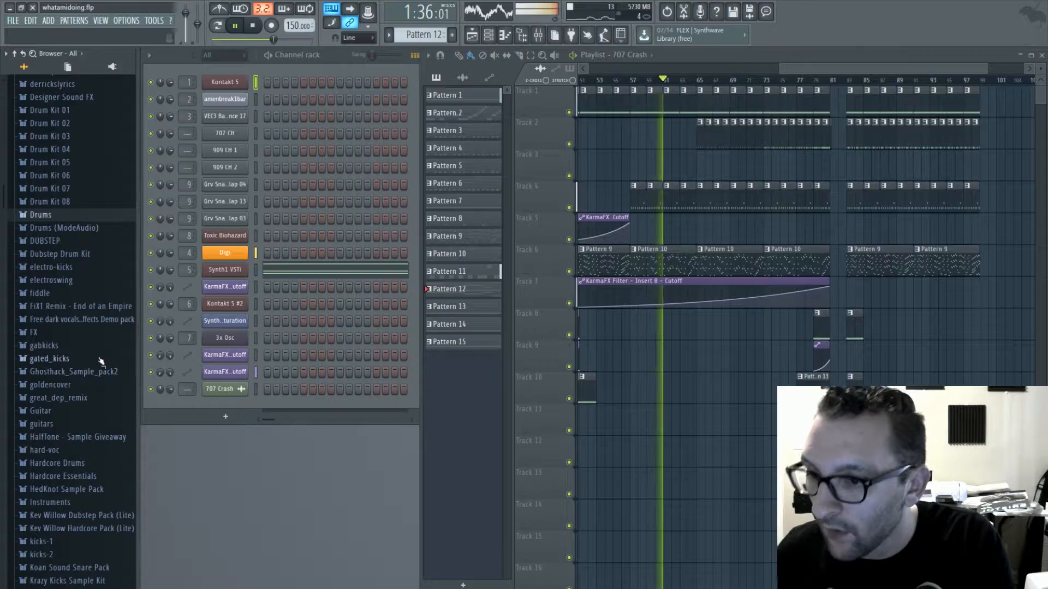
pyautogui.scroll(-11, 98, 351)
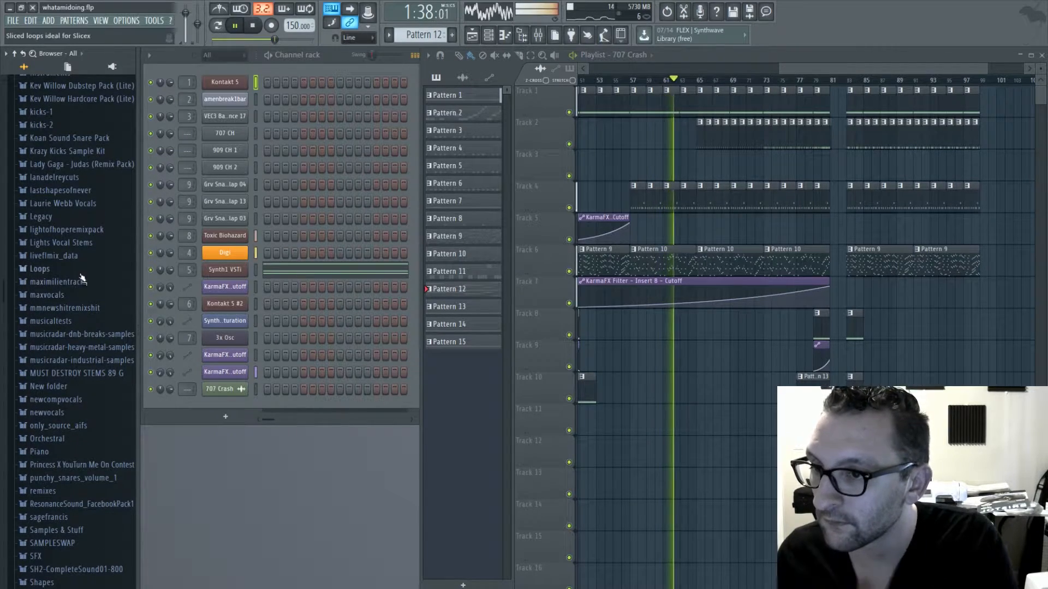
pyautogui.scroll(-5, 69, 336)
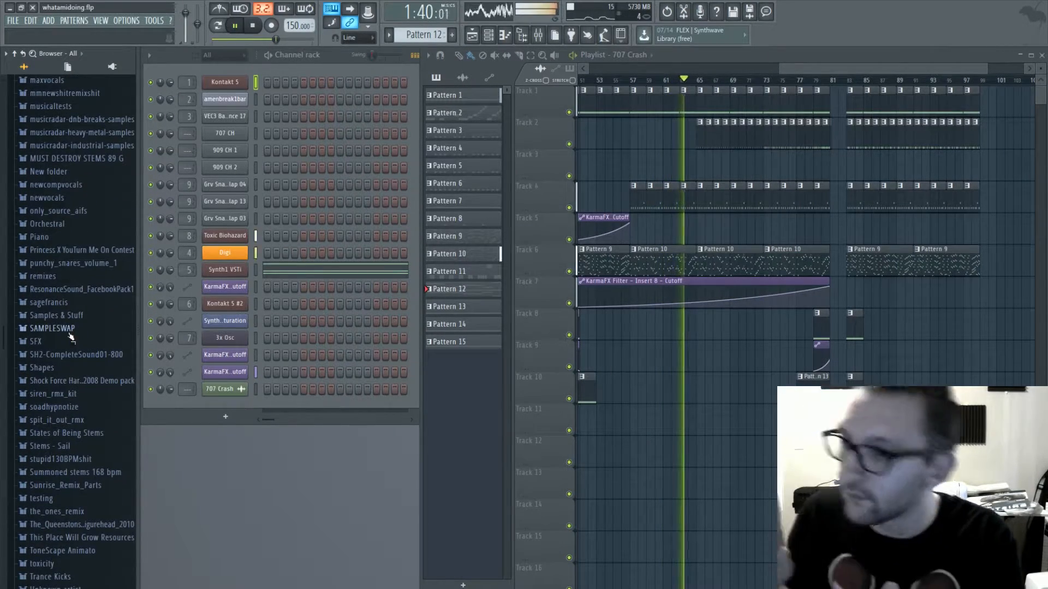
pyautogui.scroll(-4, 71, 338)
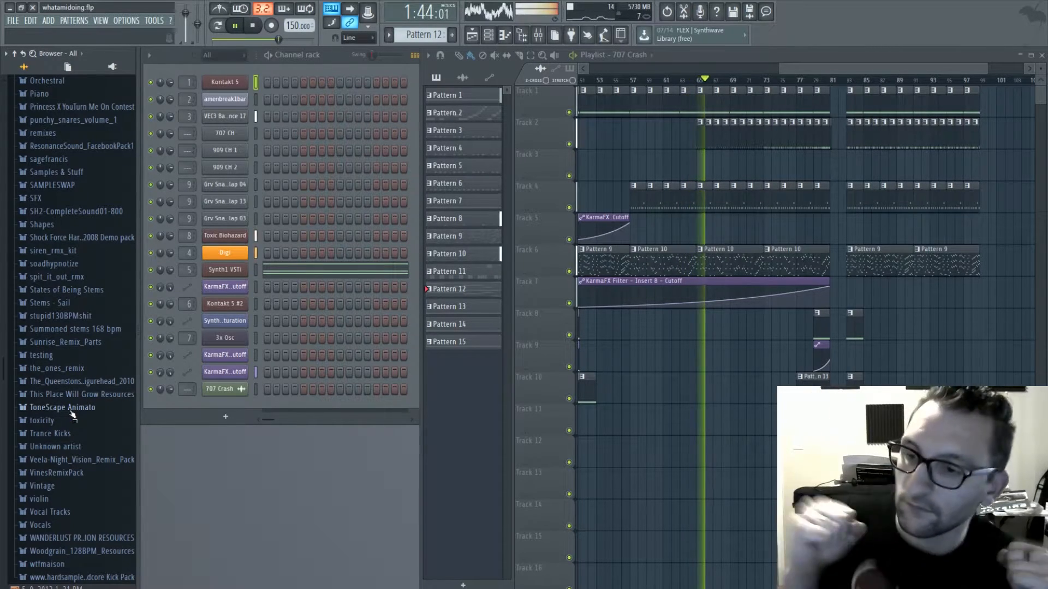
pyautogui.click(66, 524)
pyautogui.scroll(-4, 64, 507)
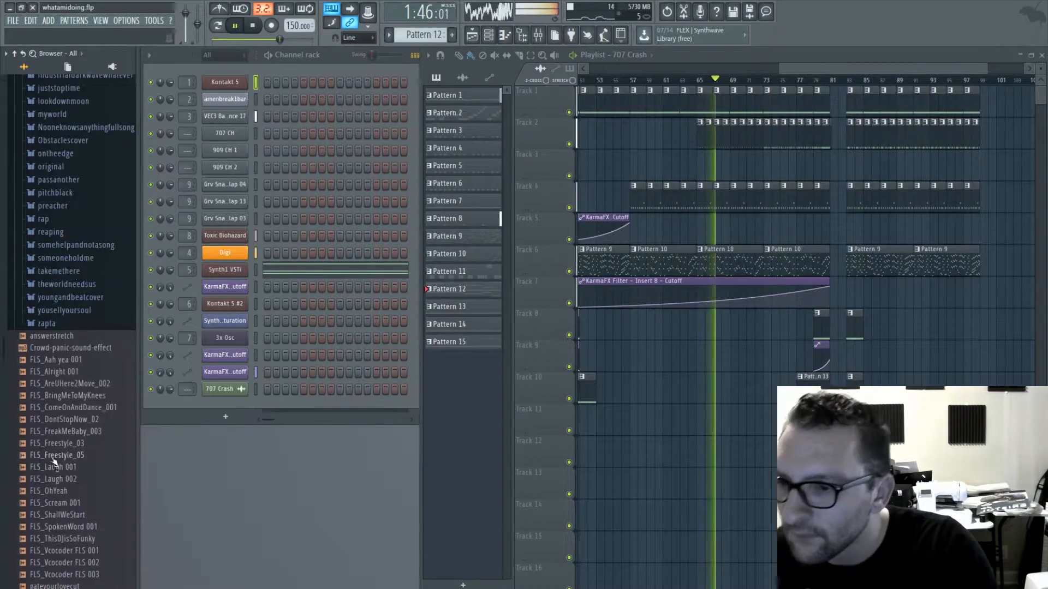
pyautogui.scroll(5, 60, 453)
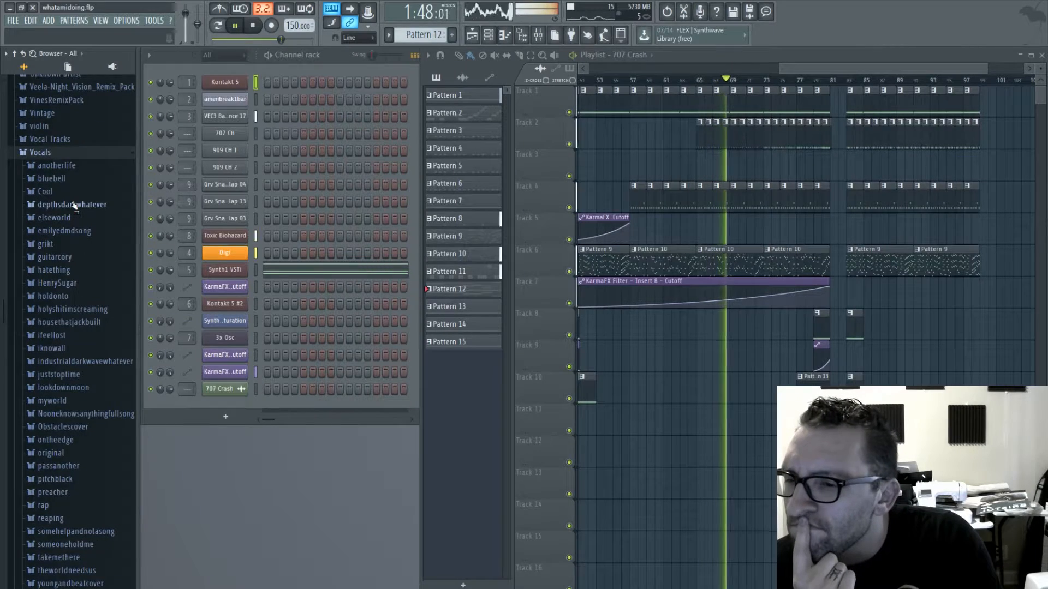
pyautogui.scroll(-4, 73, 212)
pyautogui.scroll(-6, 88, 249)
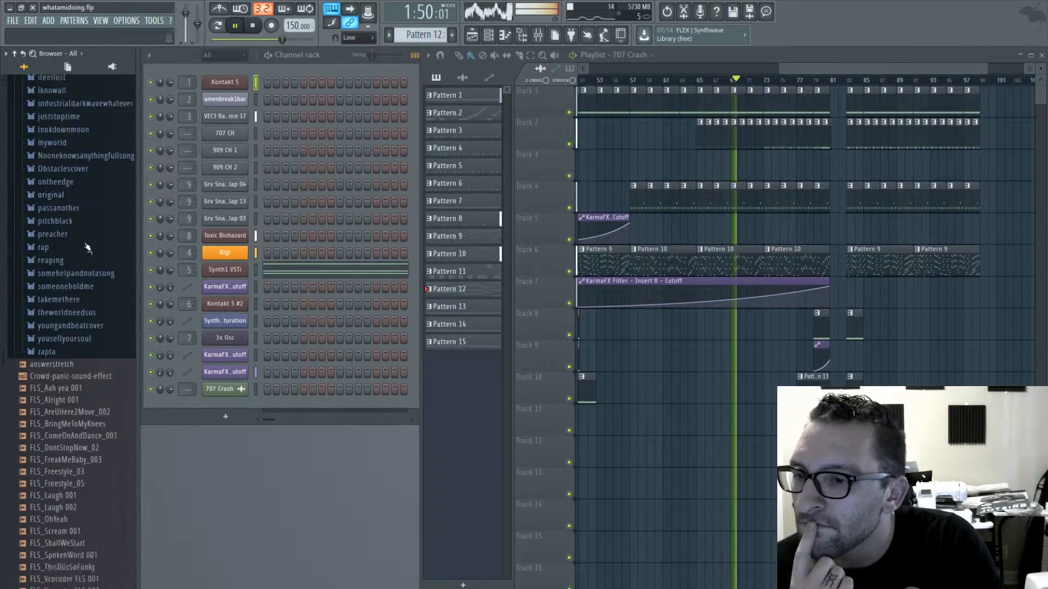
pyautogui.scroll(14, 80, 240)
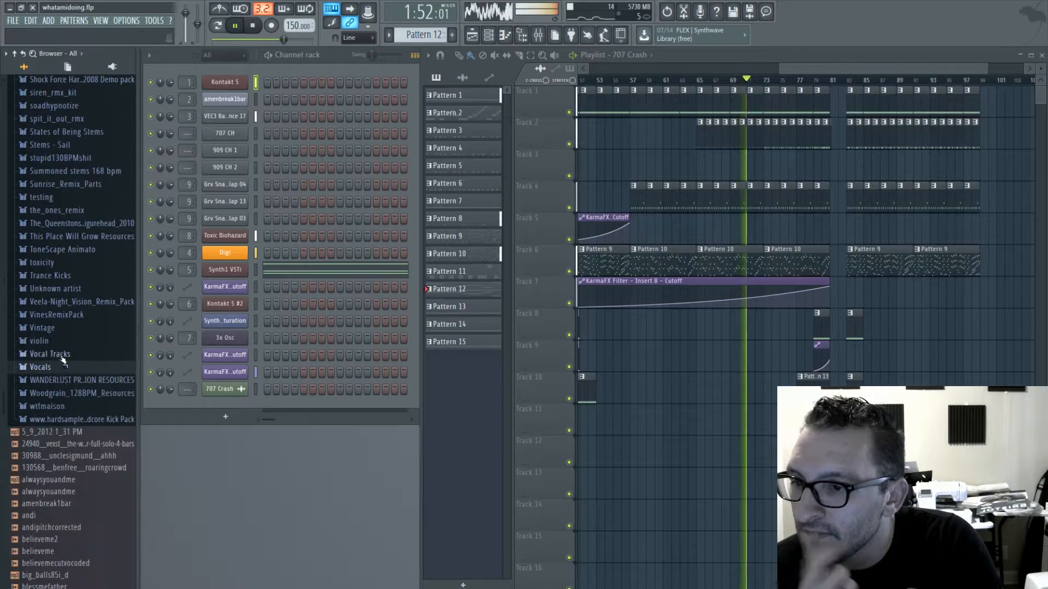
# - Check the Vocal Tracks and Samples & Stuff folders and the neighbouring sample folders for usable material
pyautogui.click(54, 353)
pyautogui.click(64, 81)
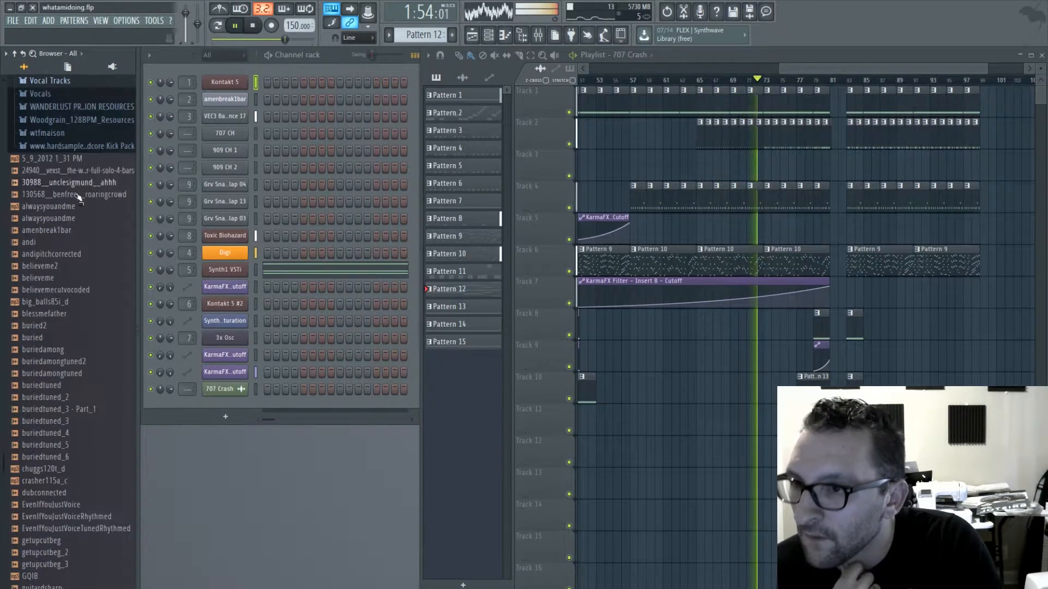
pyautogui.scroll(5, 62, 230)
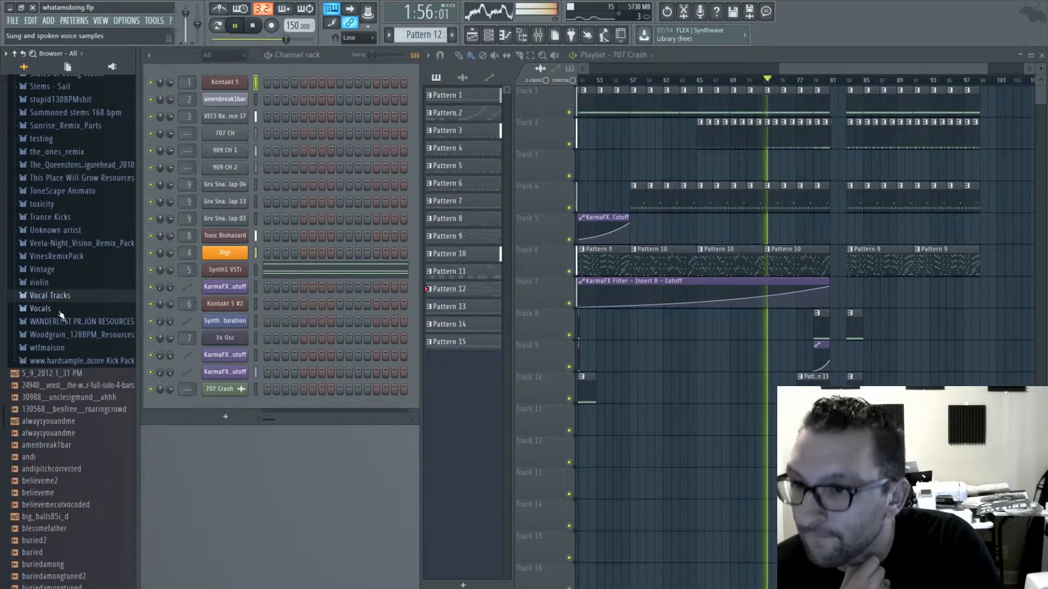
pyautogui.scroll(4, 76, 355)
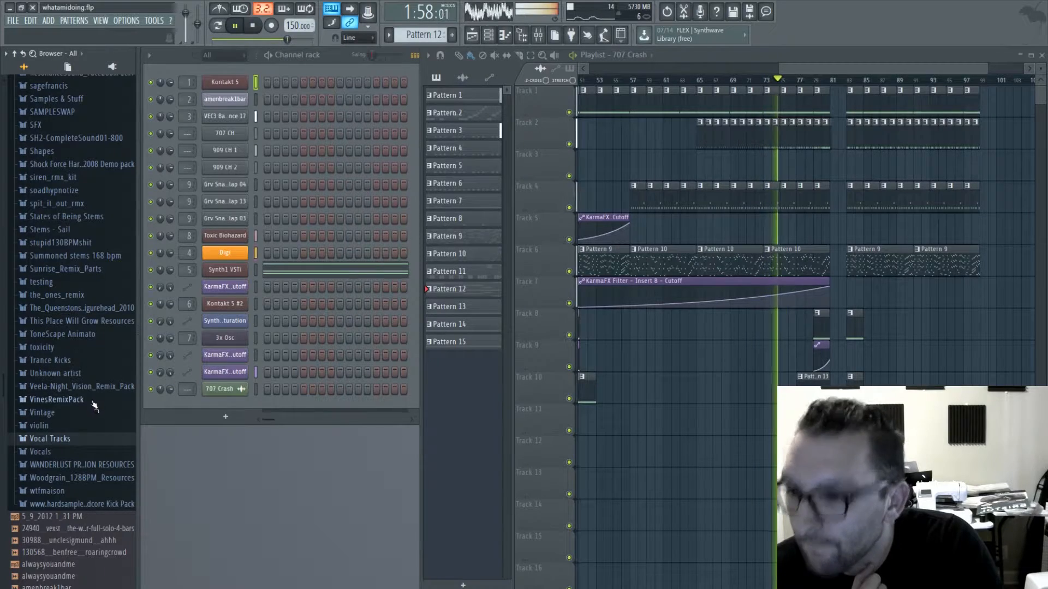
pyautogui.scroll(2, 63, 288)
pyautogui.scroll(4, 63, 287)
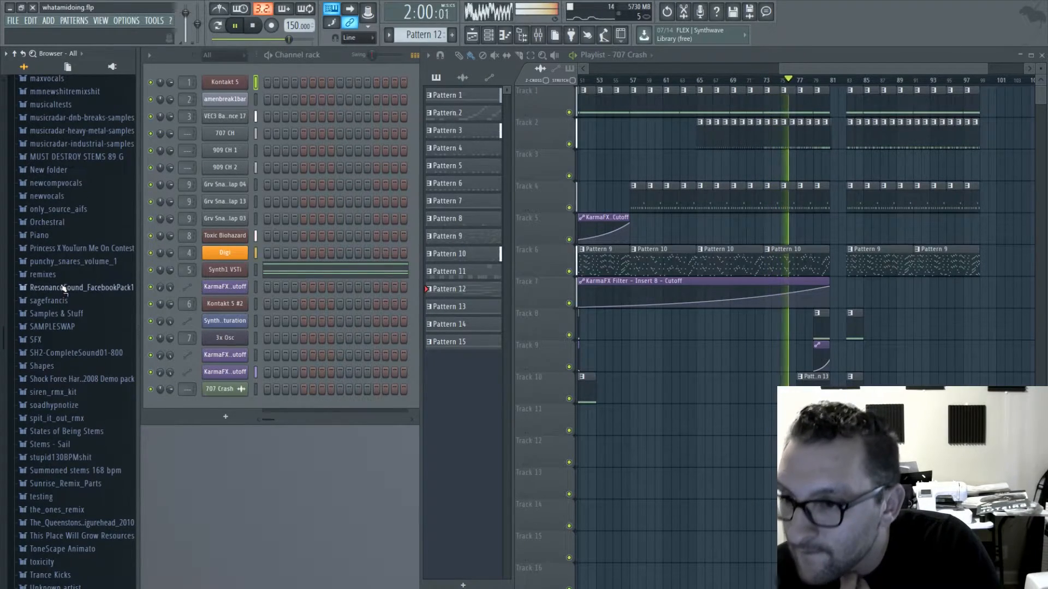
pyautogui.click(77, 315)
pyautogui.click(78, 317)
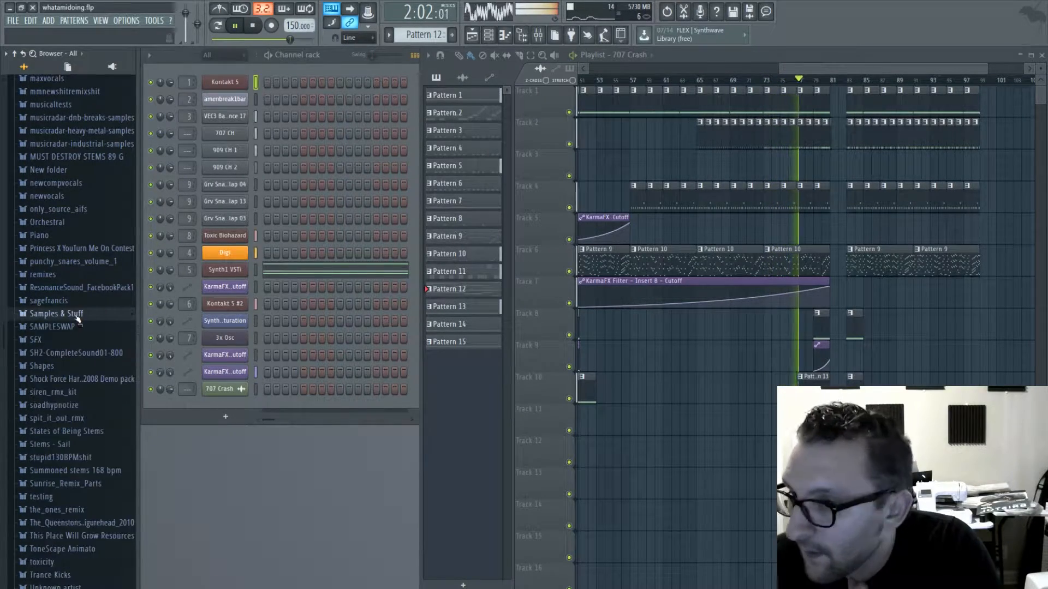
pyautogui.scroll(4, 73, 317)
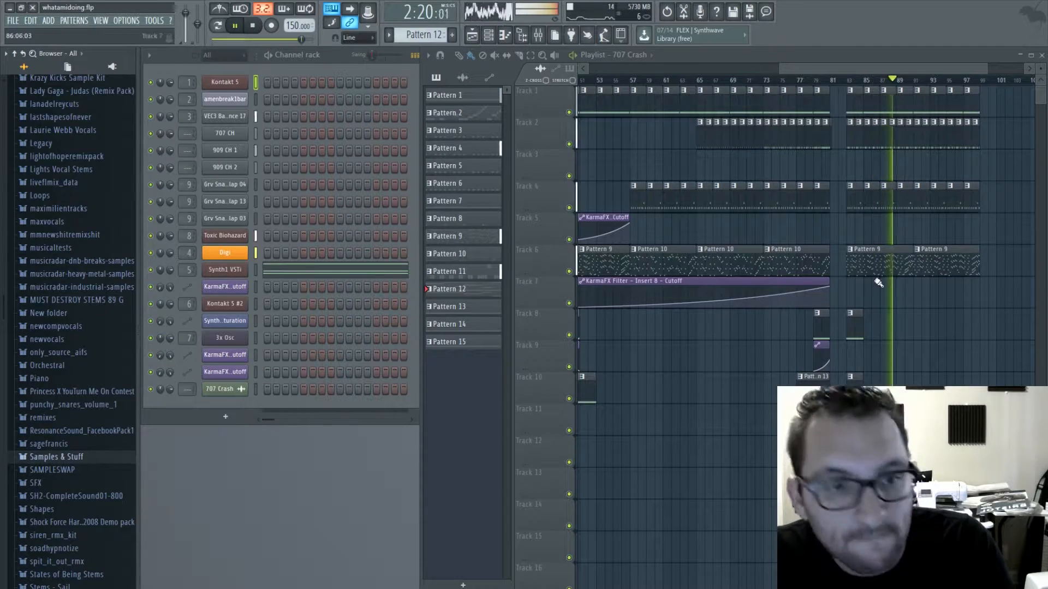
# - Place the 707 Crash on track 5 at bar 83 and stop playback
pyautogui.click(847, 225)
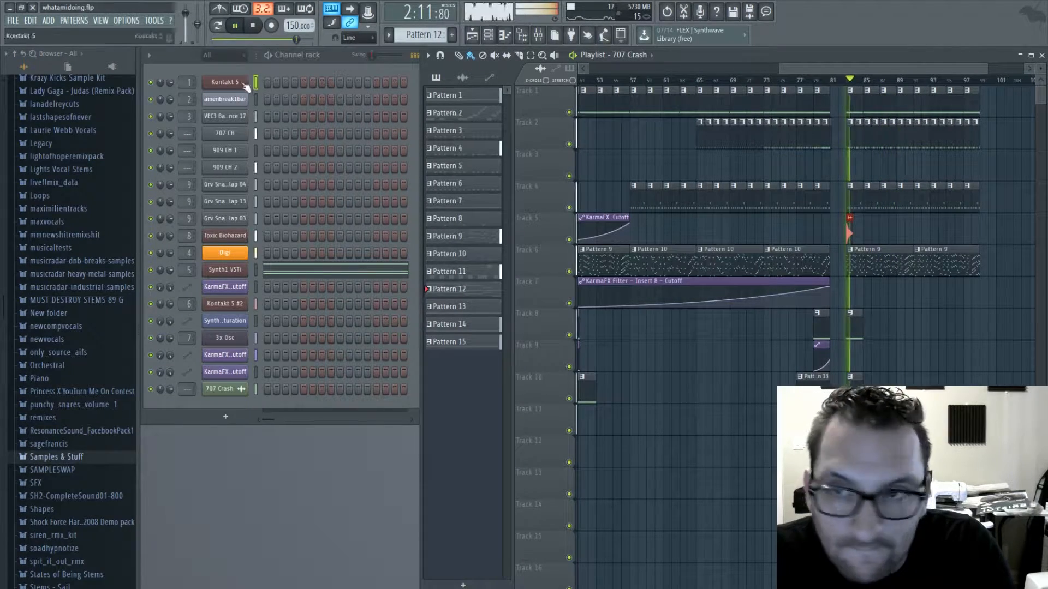
pyautogui.click(256, 26)
# - Route the 707 CH, 909 CH 1 and 909 CH 2 channels to mixer insert 10
pyautogui.moveTo(187, 389); pyautogui.dragTo(187, 361)
pyautogui.moveTo(187, 134); pyautogui.dragTo(192, 169)
pyautogui.click(214, 68)
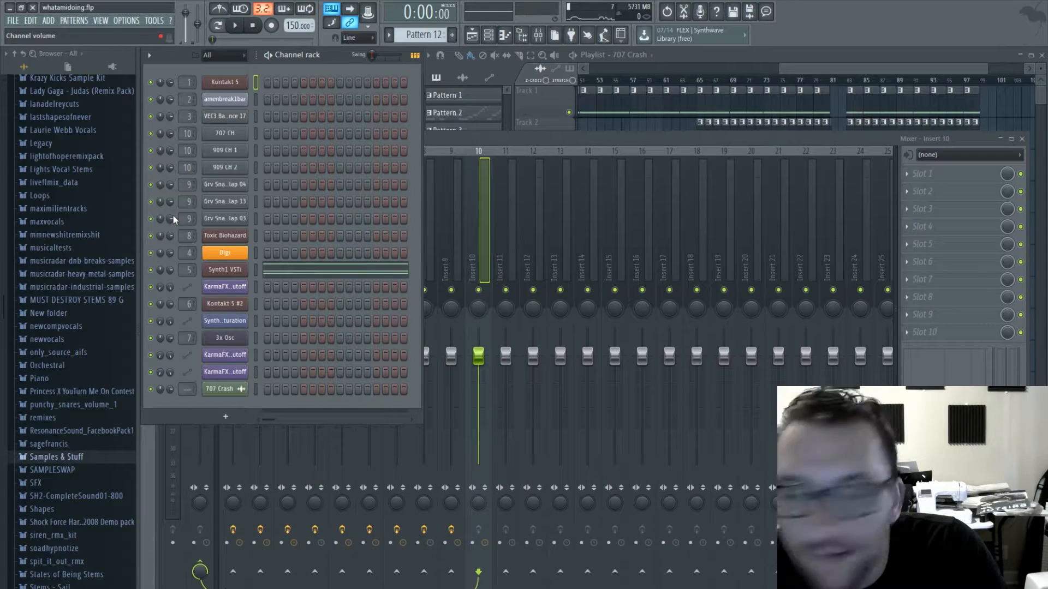
# - Select Pattern 4 and play it on its own in pattern mode
pyautogui.click(906, 60)
pyautogui.click(874, 138)
pyautogui.click(218, 26)
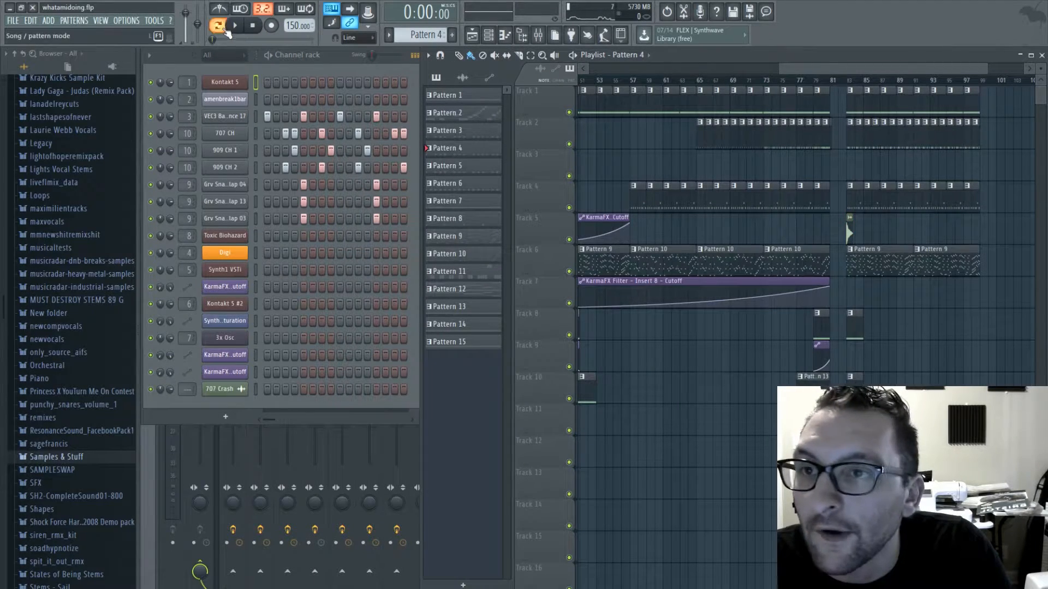
pyautogui.press('space')
# - Add Fruity Parametric EQ 2 to Insert 10, cutting the lows with band 1, slightly boosting the low mids and setting band 7 to about 0.1 dB
pyautogui.doubleClick(185, 134)
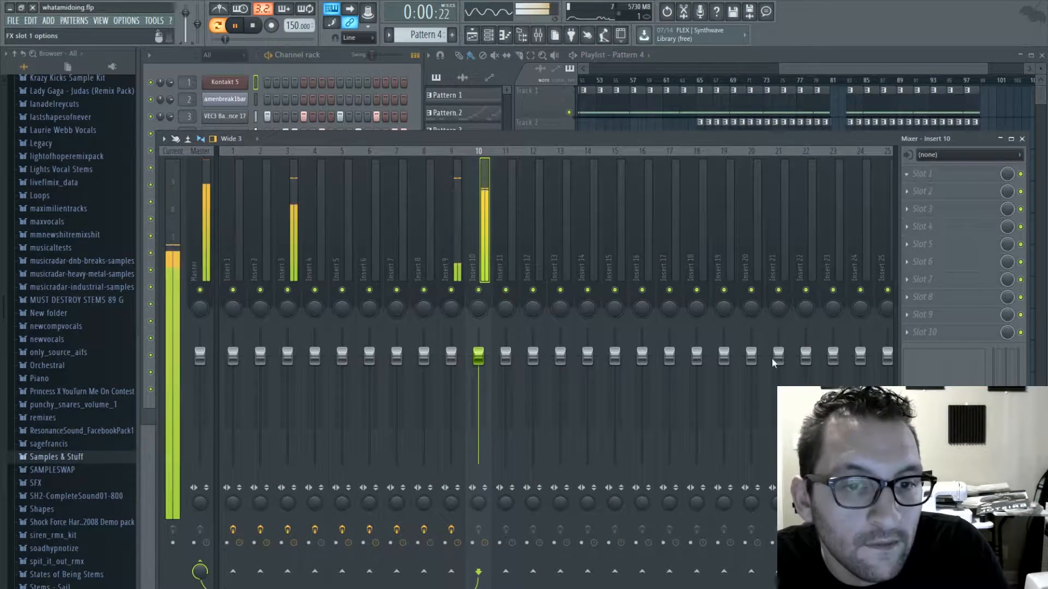
pyautogui.click(320, 262)
pyautogui.moveTo(288, 287); pyautogui.dragTo(322, 336)
pyautogui.moveTo(363, 286); pyautogui.dragTo(354, 278)
pyautogui.moveTo(439, 286); pyautogui.dragTo(436, 284)
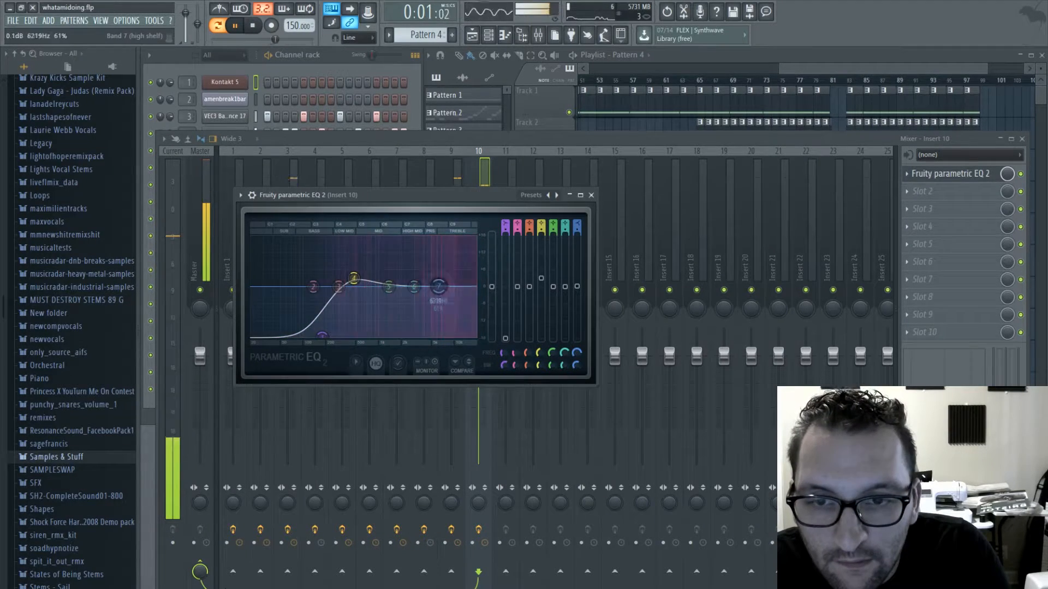
pyautogui.click(591, 195)
# - Add Sausage Fattener after the EQ on Insert 10 with Fatness at 16%, and close the mixer
pyautogui.click(906, 191)
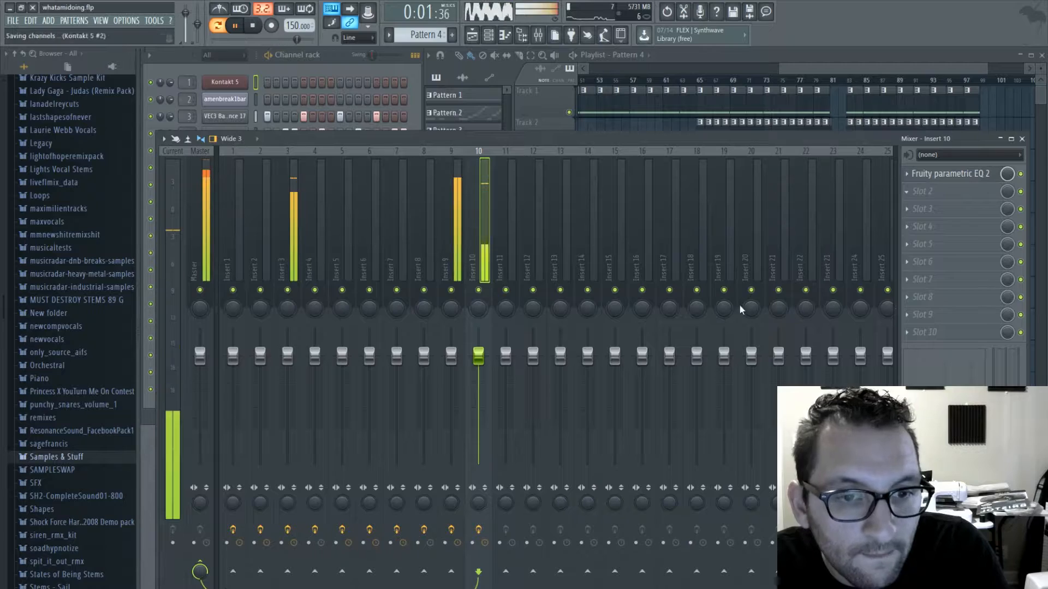
pyautogui.click(356, 228)
pyautogui.moveTo(473, 279); pyautogui.dragTo(474, 291)
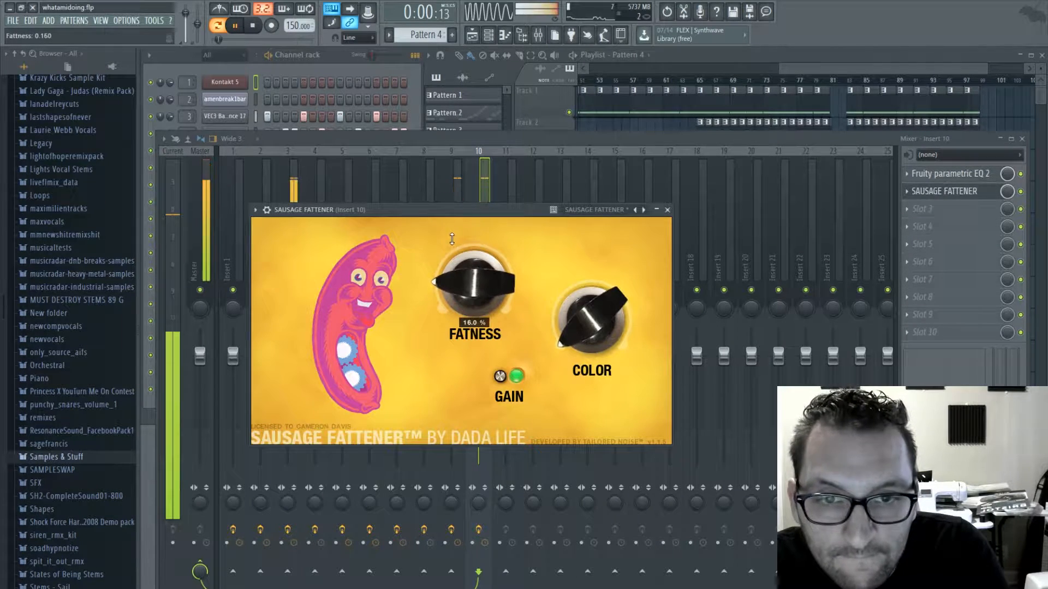
pyautogui.click(667, 210)
pyautogui.click(1021, 139)
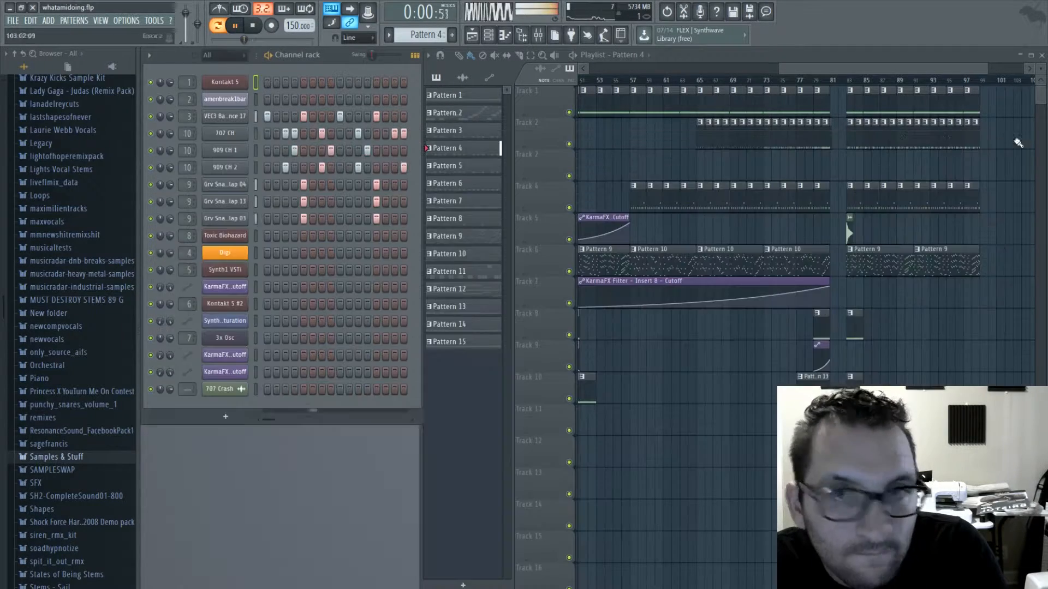
# - Stop playback, clone the 707 Crash channel and reverse the sample in the copy
pyautogui.click(253, 26)
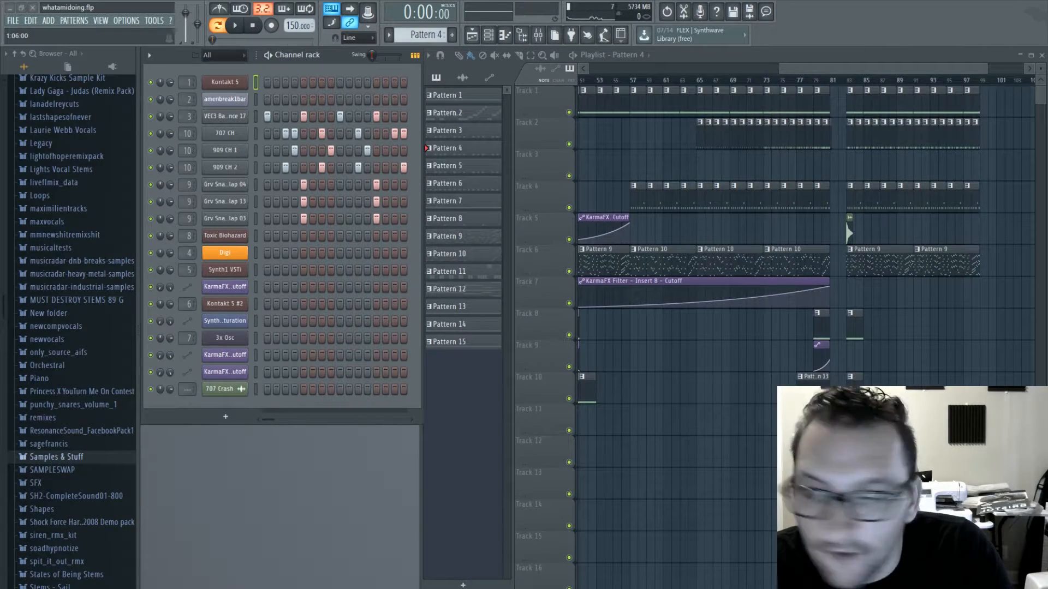
pyautogui.moveTo(834, 69); pyautogui.dragTo(884, 79)
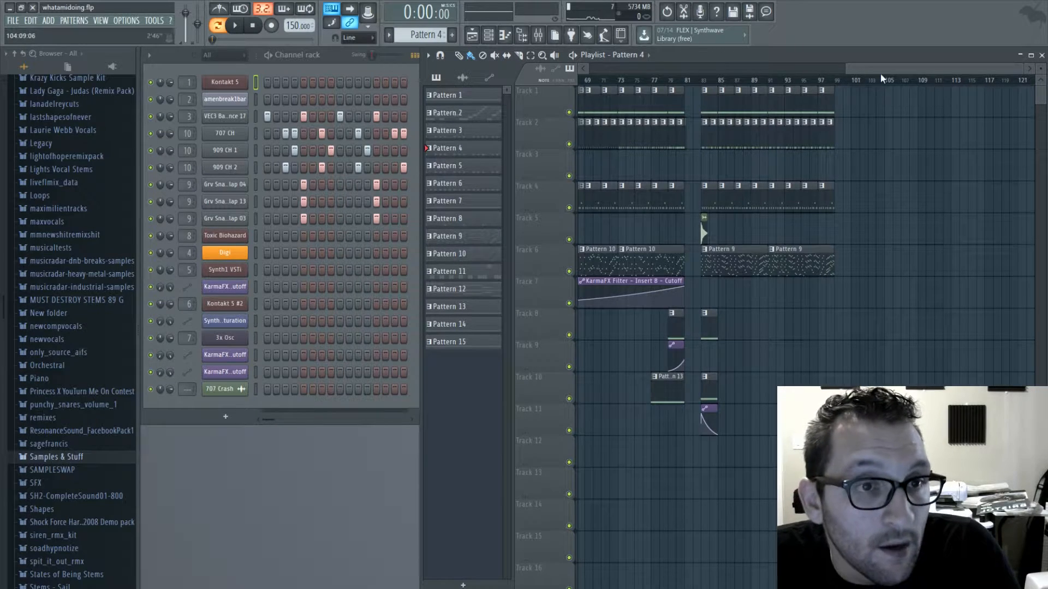
pyautogui.moveTo(880, 71); pyautogui.dragTo(843, 73)
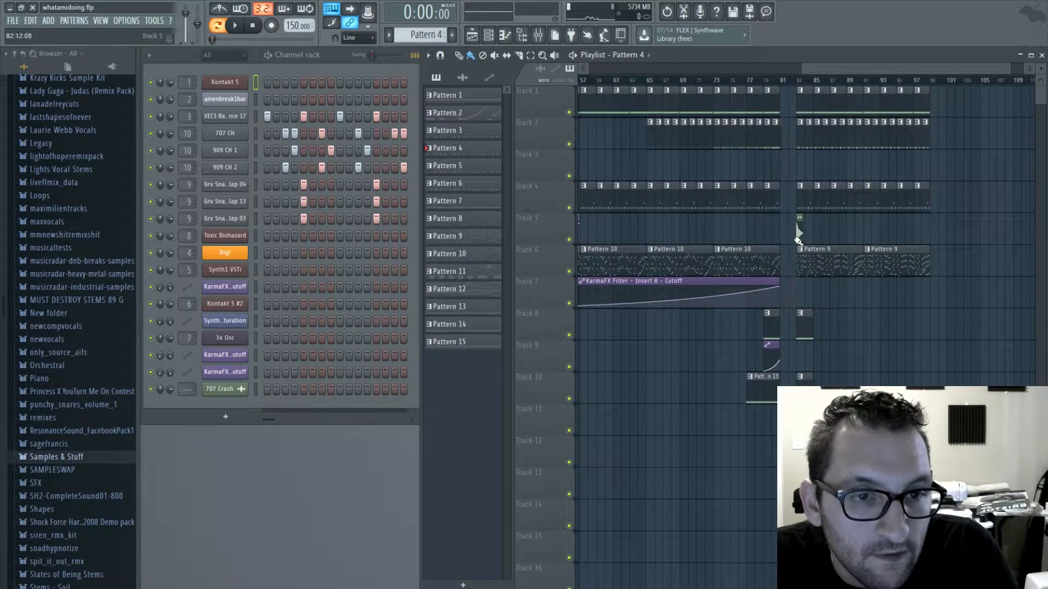
pyautogui.rightClick(234, 399)
pyautogui.click(278, 482)
pyautogui.click(213, 406)
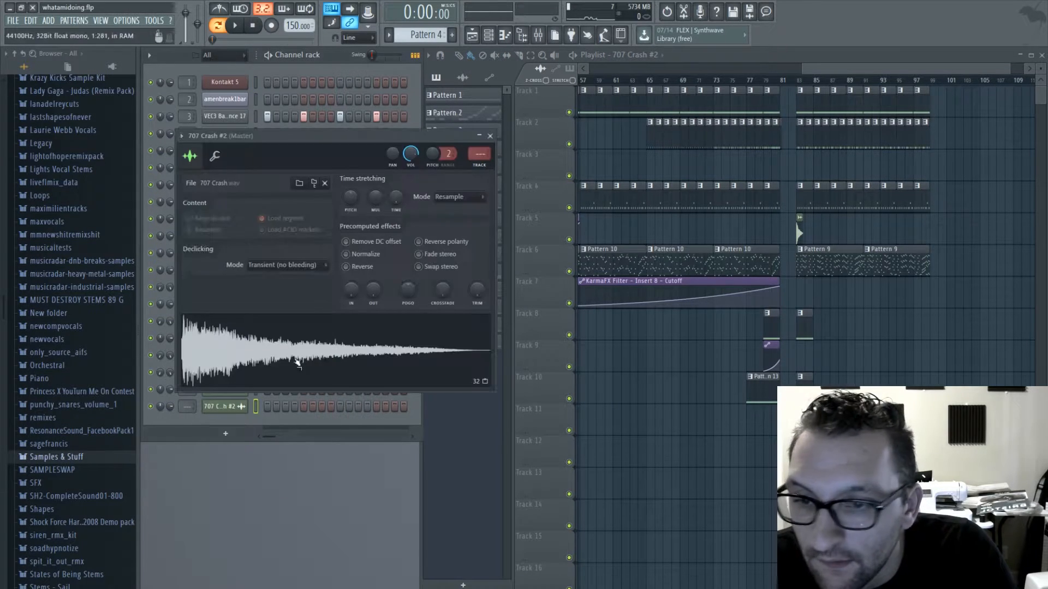
pyautogui.click(363, 267)
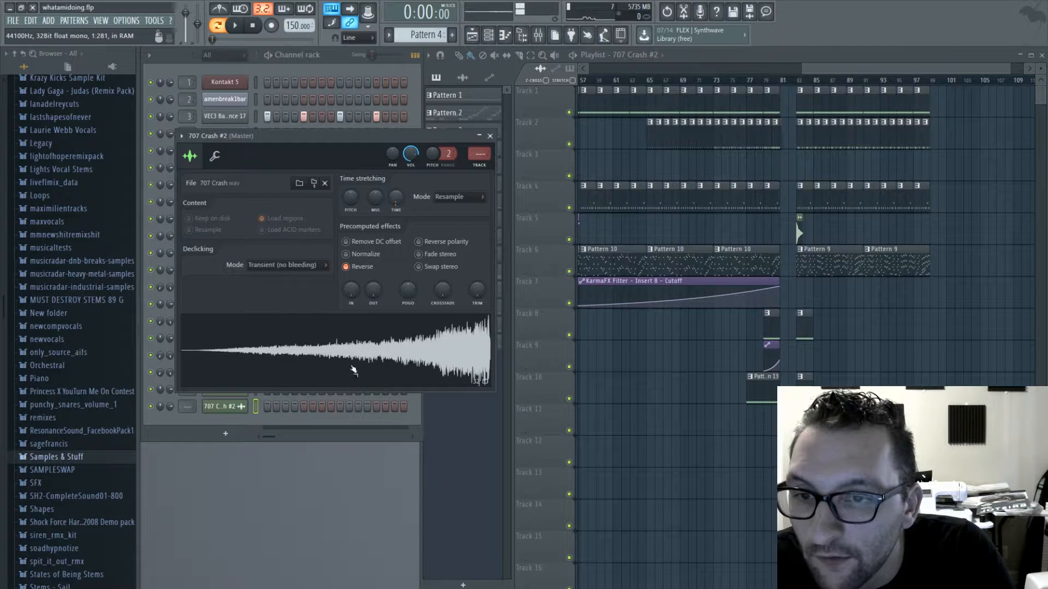
pyautogui.moveTo(353, 200); pyautogui.dragTo(364, 210)
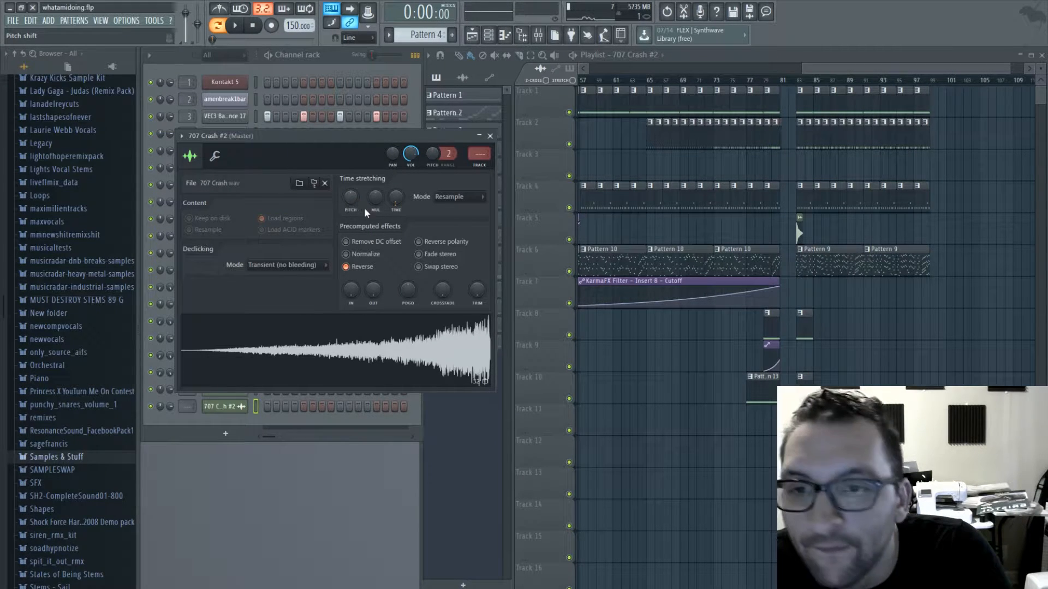
# - Place the reversed 707 Crash clip on Track 7 leading into the drop at bar 83, and play the arrangement from there
pyautogui.click(792, 293)
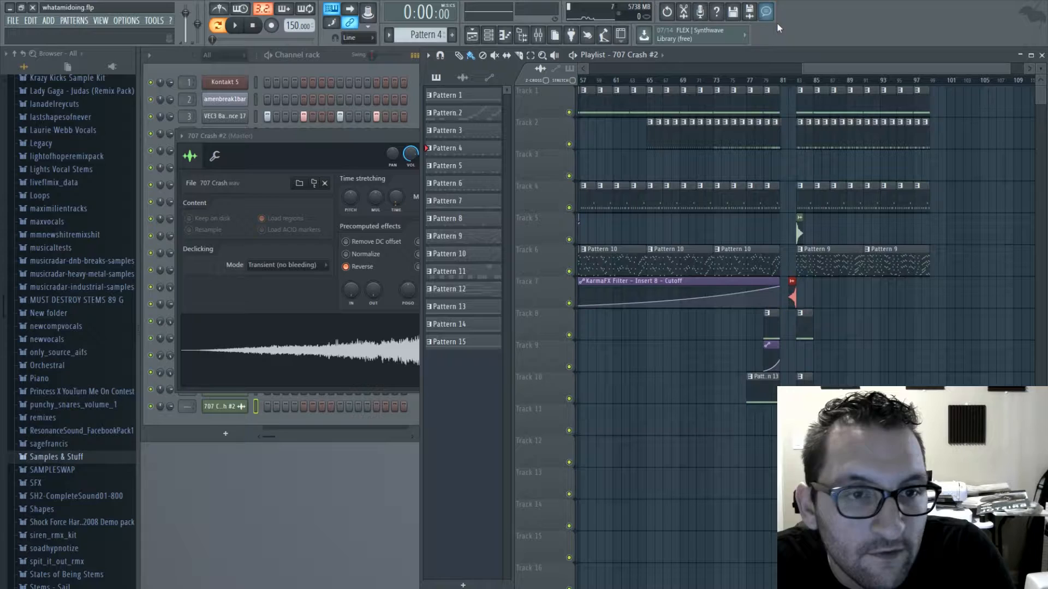
pyautogui.click(790, 81)
pyautogui.press('space')
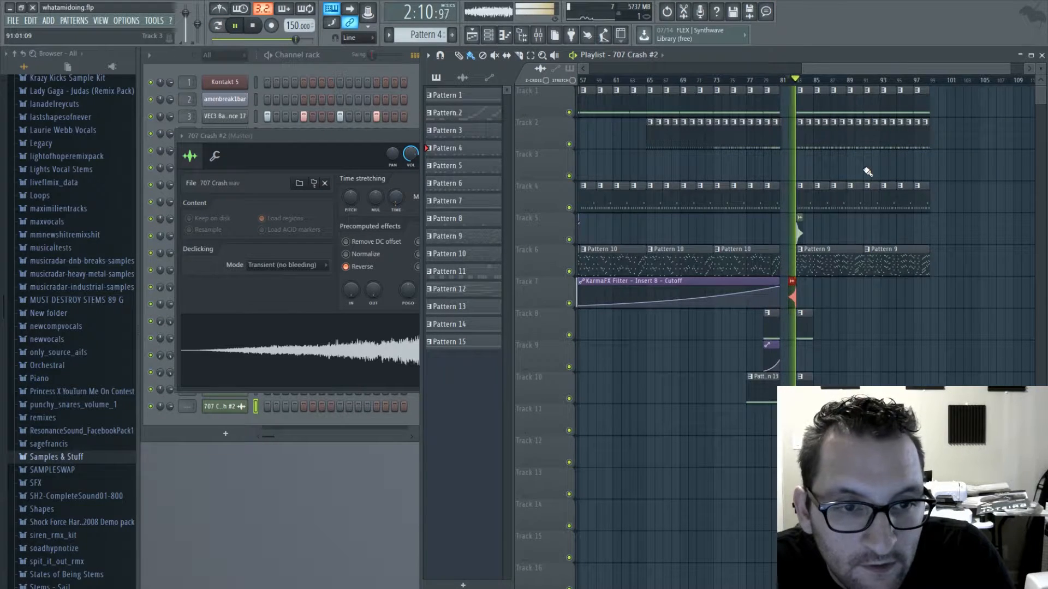
# - Close the reversed crash's channel settings, stop playback and save the project
pyautogui.click(350, 144)
pyautogui.click(490, 137)
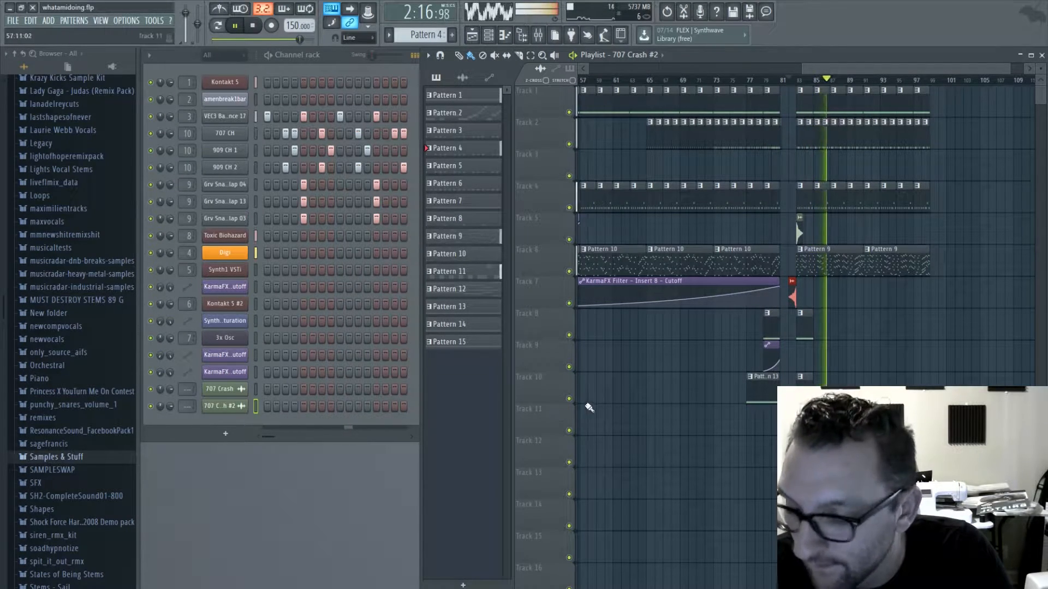
pyautogui.press('space')
pyautogui.hotkey('ctrl', 's')
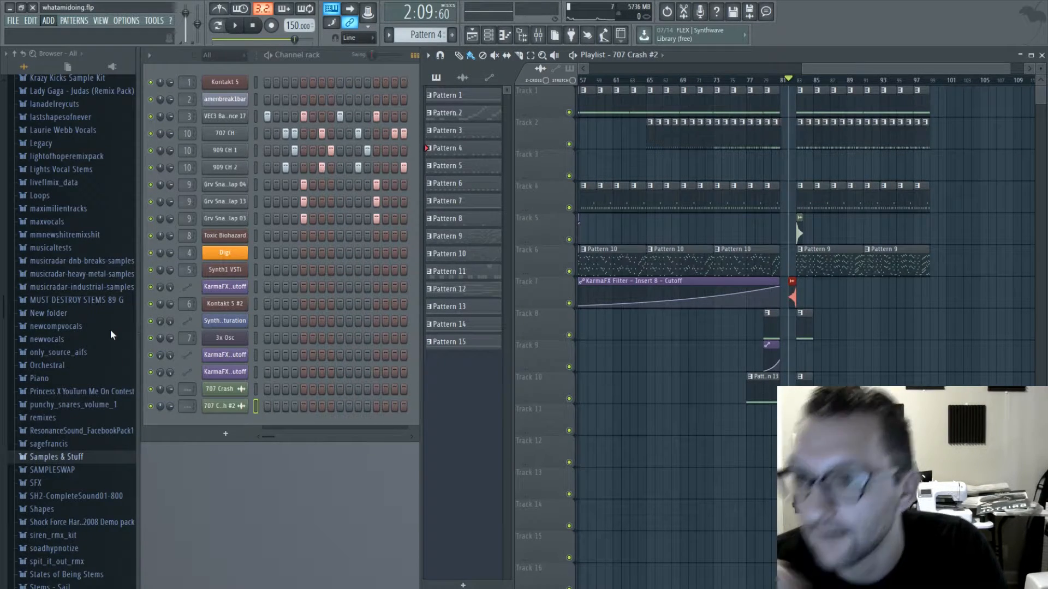
# - Add a Massive synth channel, load its Alpha Centauri preset and play a few test notes
pyautogui.click(191, 119)
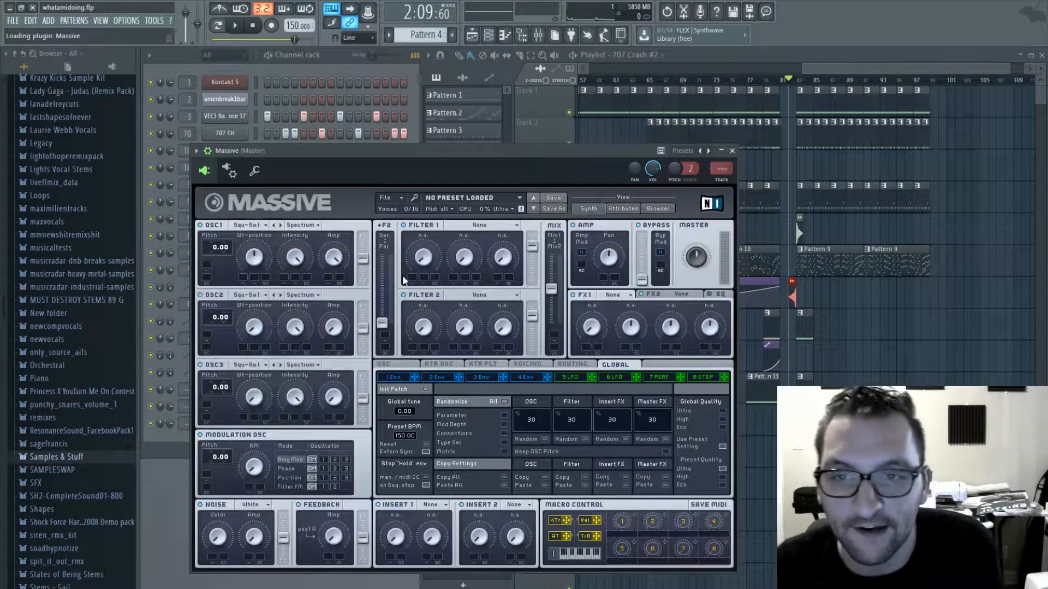
pyautogui.click(480, 200)
pyautogui.scroll(-2, 460, 311)
pyautogui.scroll(-3, 460, 311)
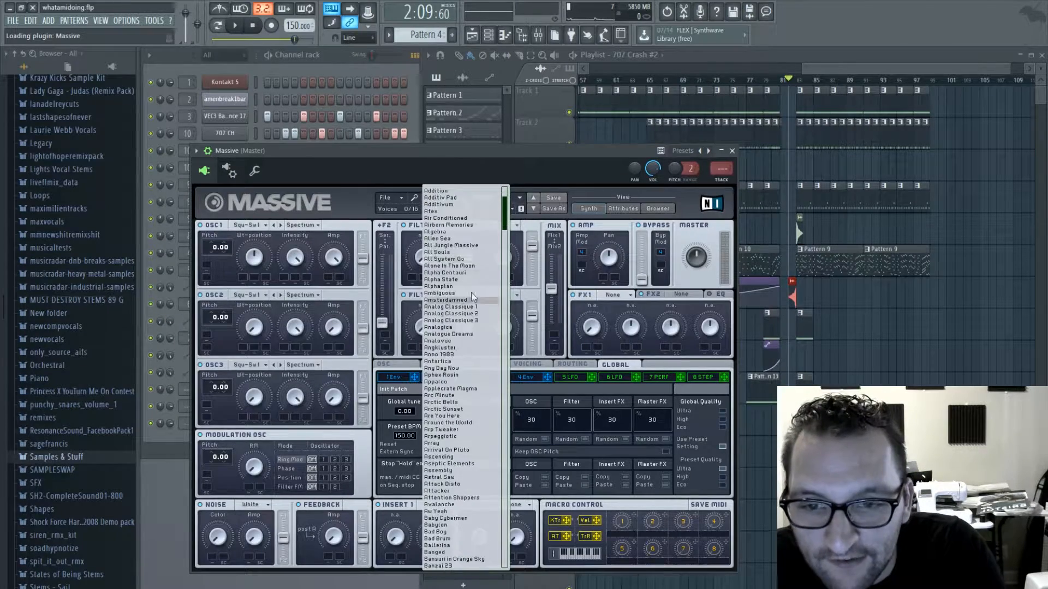
pyautogui.click(460, 281)
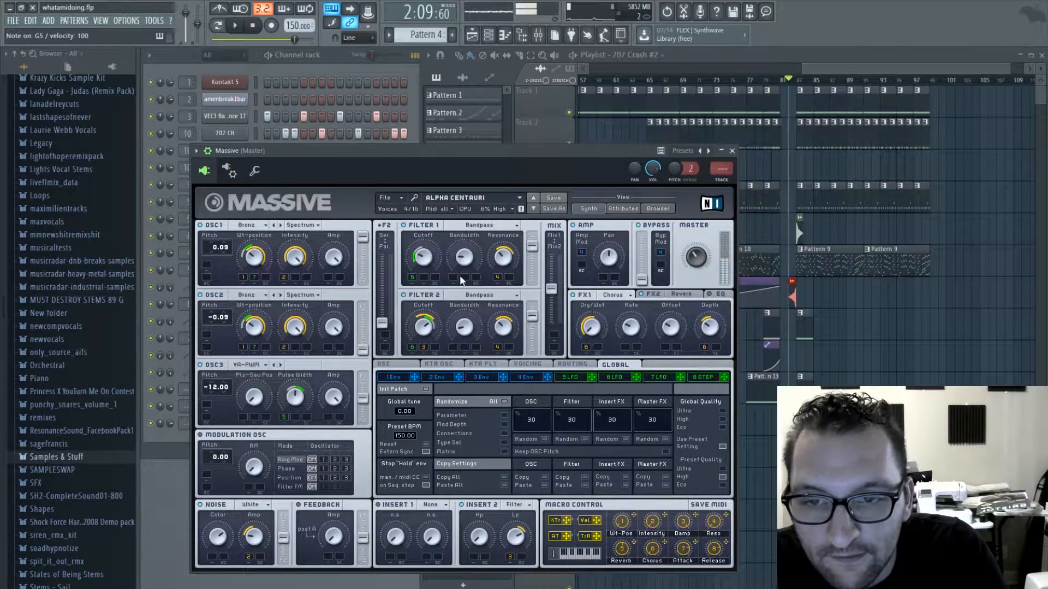
pyautogui.press('x')
pyautogui.press('b')
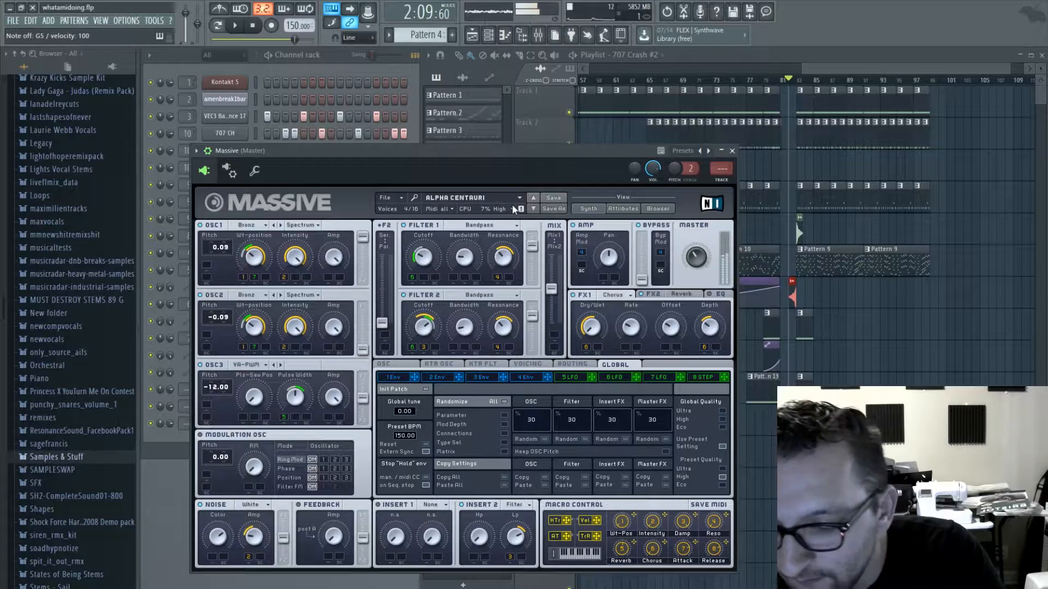
pyautogui.press('w')
# - Step through Massive's presets from Alpha State to Cool Alley Cat, auditioning them with test notes
pyautogui.click(532, 210)
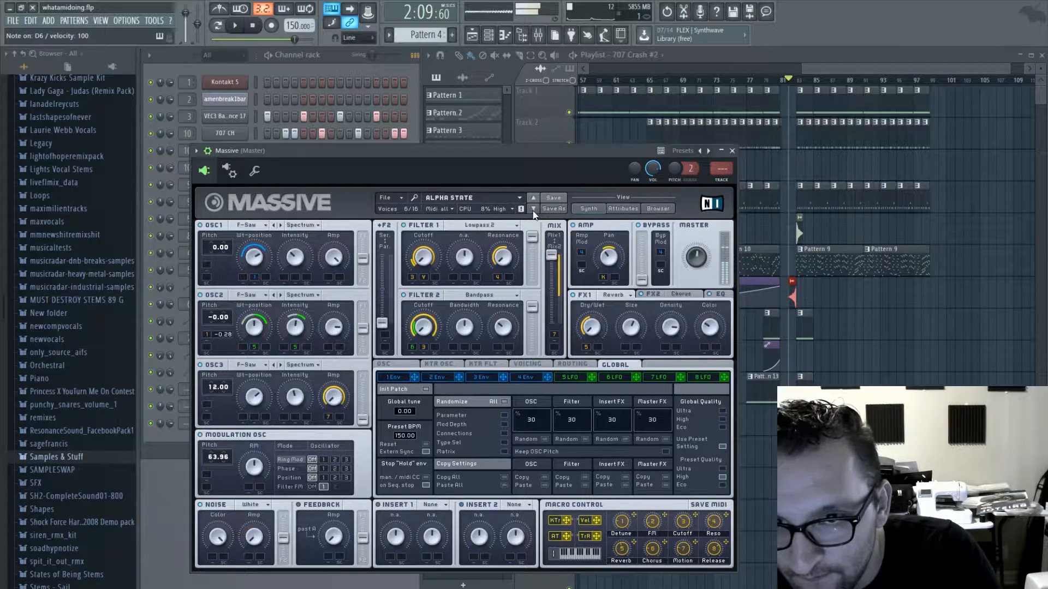
pyautogui.click(533, 211)
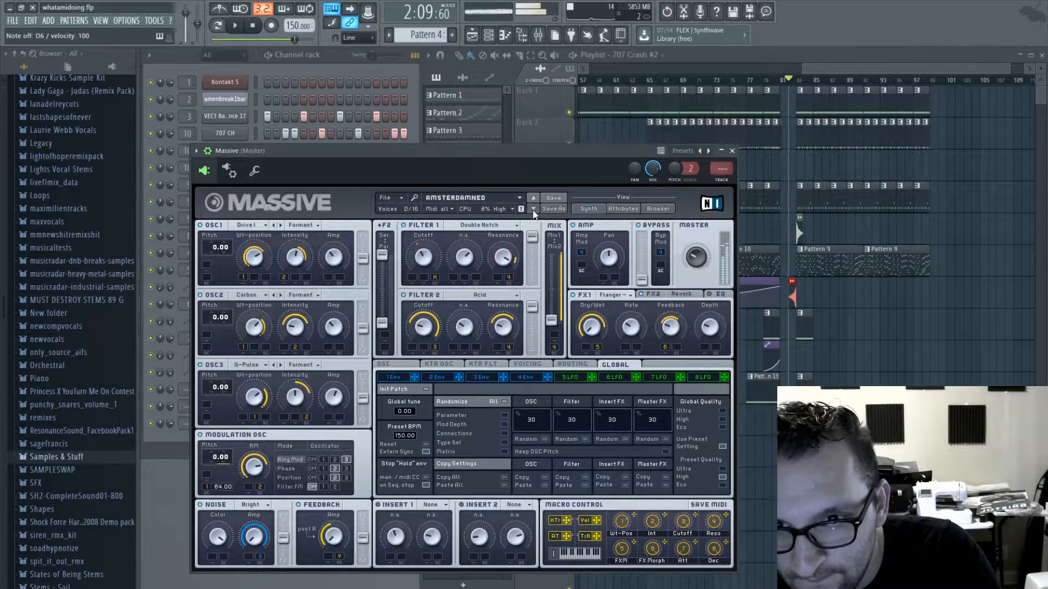
pyautogui.click(533, 210)
pyautogui.click(533, 211)
pyautogui.click(532, 210)
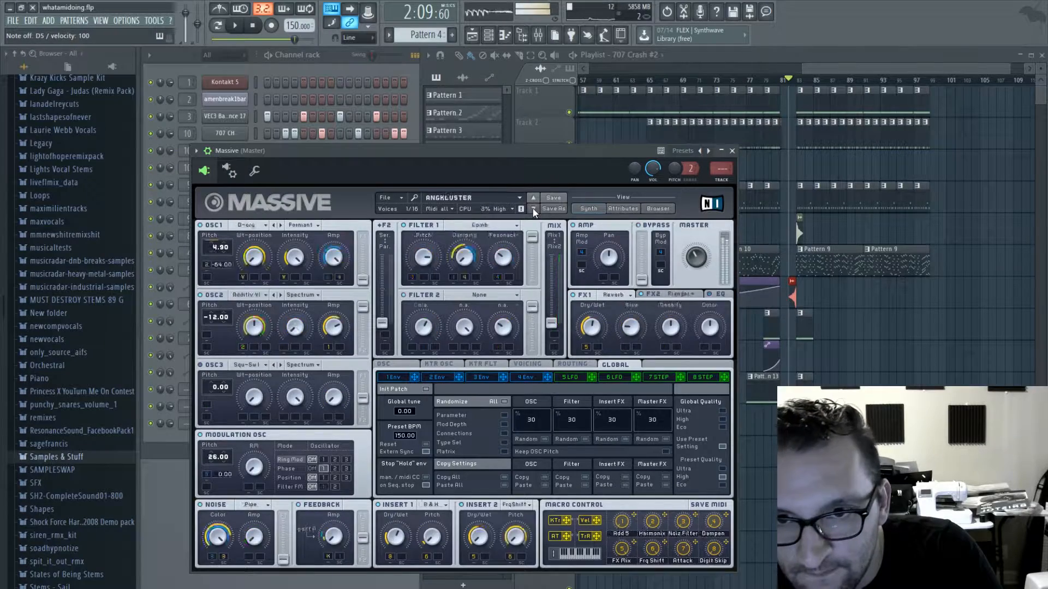
pyautogui.click(533, 211)
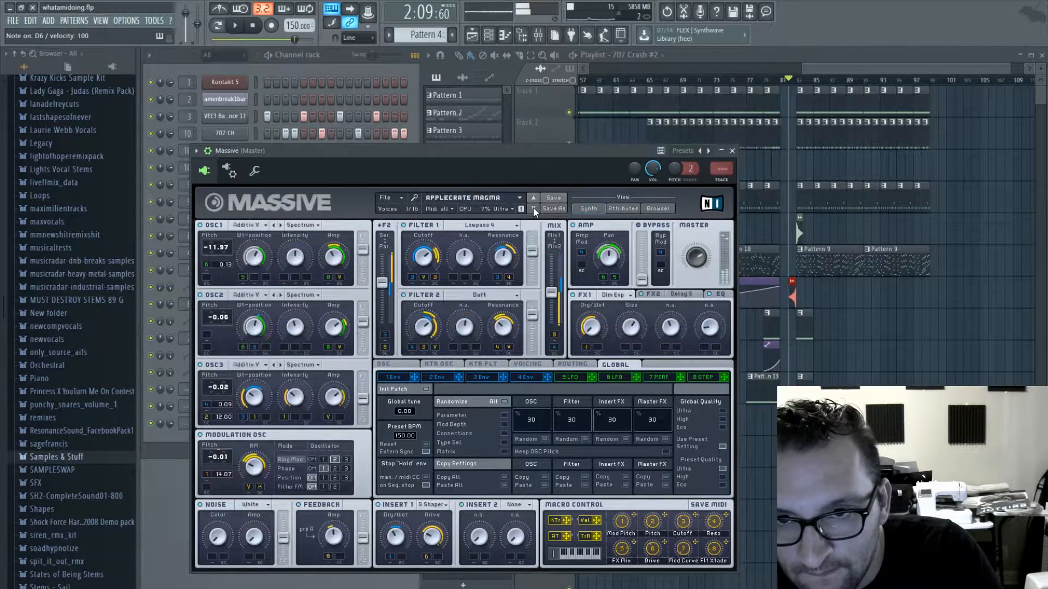
pyautogui.click(533, 210)
pyautogui.click(533, 211)
pyautogui.click(533, 211)
pyautogui.click(533, 210)
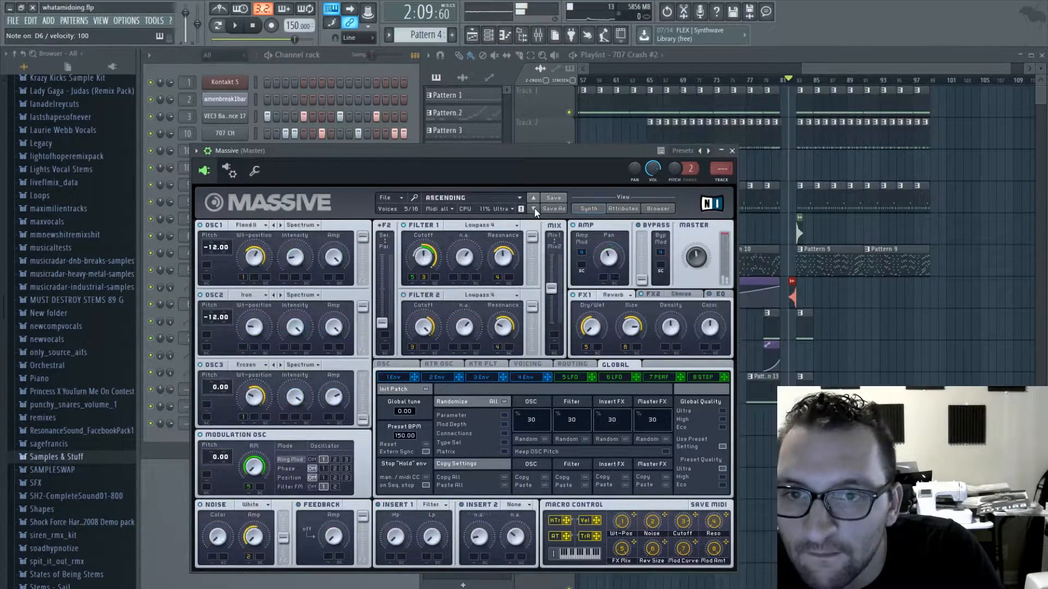
pyautogui.click(533, 210)
pyautogui.click(533, 211)
pyautogui.click(533, 211)
pyautogui.click(533, 210)
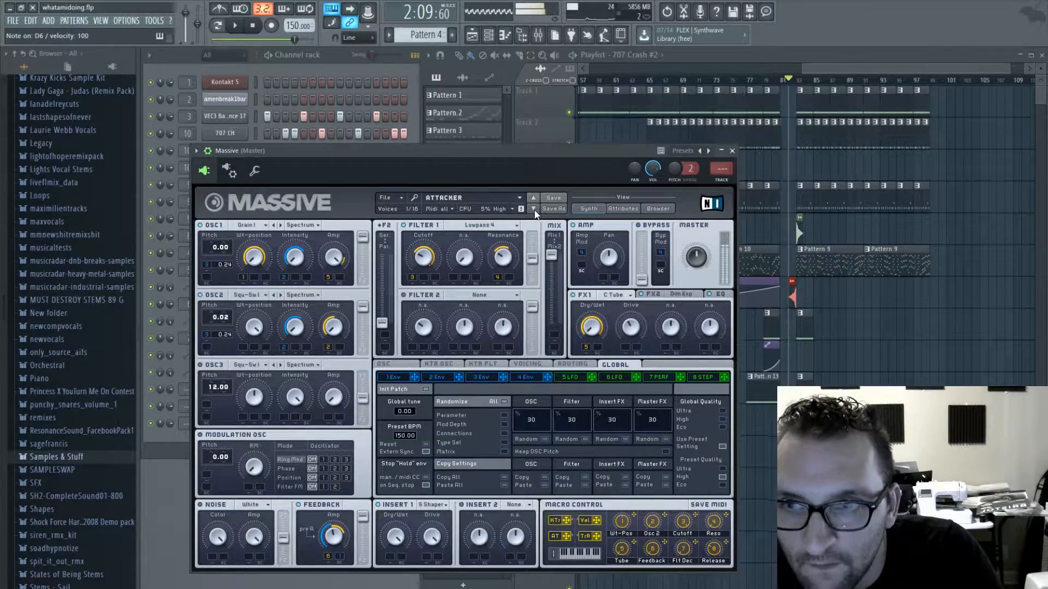
pyautogui.click(533, 210)
pyautogui.click(533, 210)
pyautogui.click(533, 211)
pyautogui.click(533, 211)
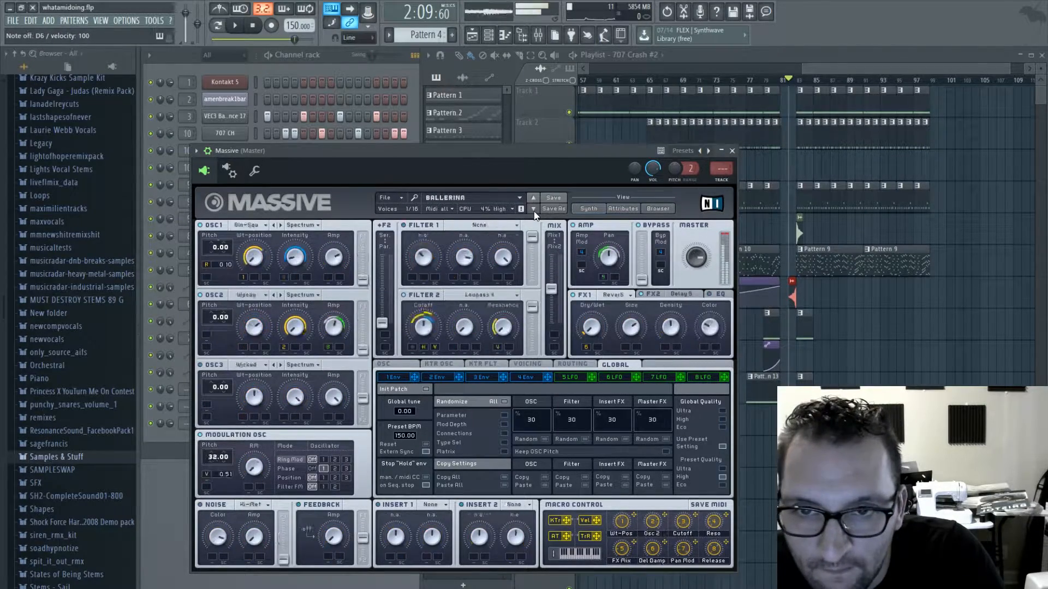
pyautogui.click(533, 210)
pyautogui.click(533, 211)
pyautogui.click(533, 211)
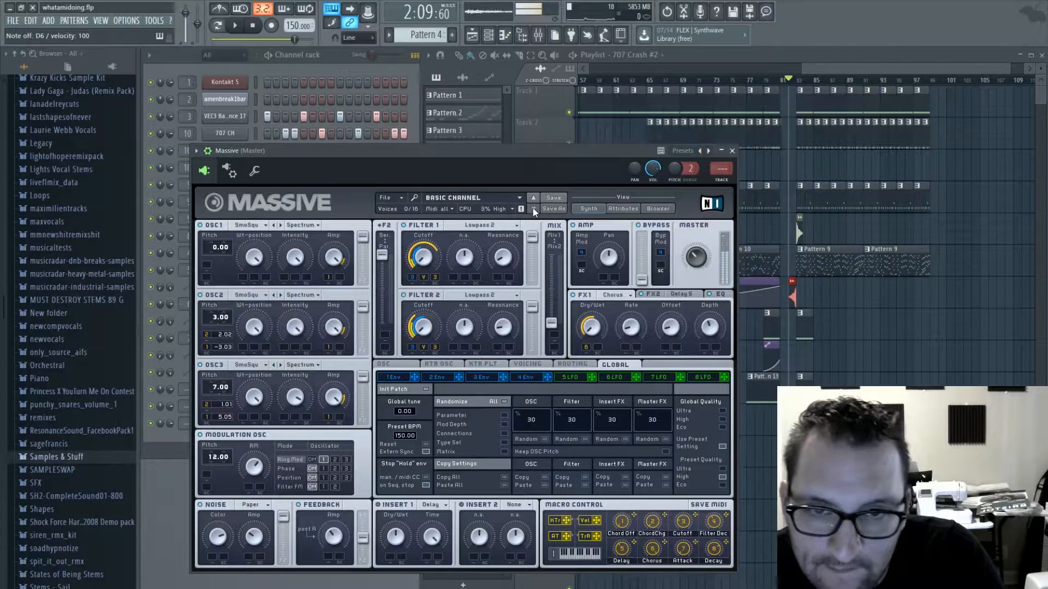
pyautogui.click(533, 211)
pyautogui.click(533, 211)
pyautogui.click(534, 211)
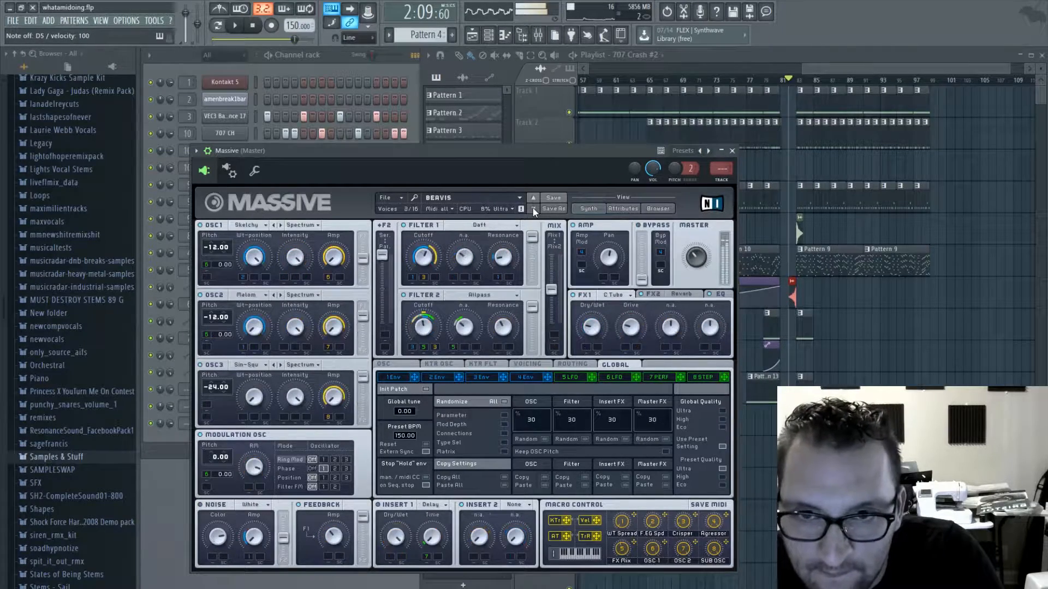
pyautogui.click(533, 211)
pyautogui.click(533, 211)
pyautogui.click(533, 210)
pyautogui.click(533, 211)
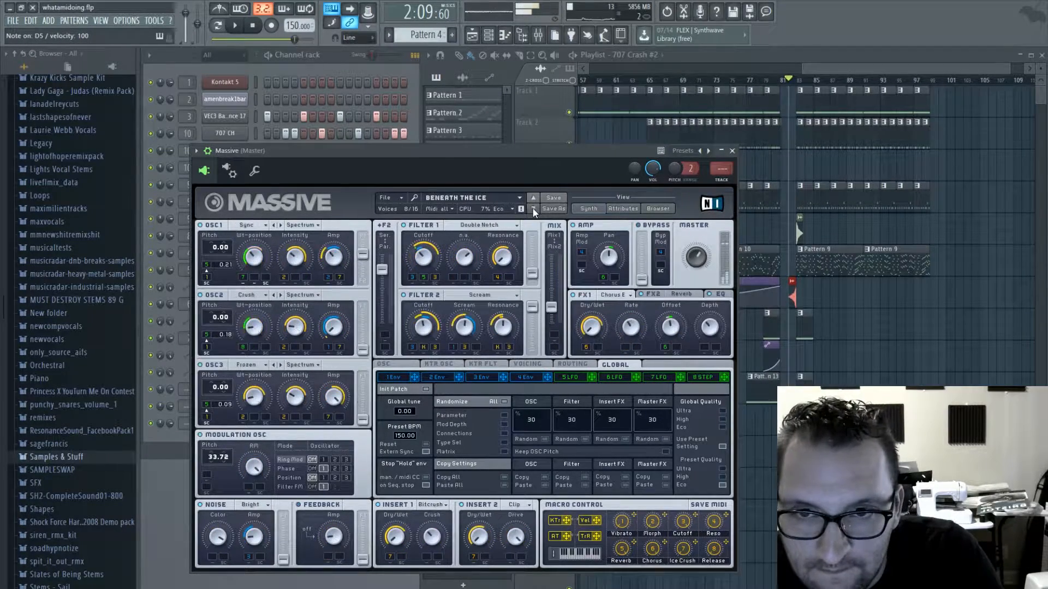
pyautogui.click(533, 211)
pyautogui.click(533, 211)
pyautogui.click(534, 211)
pyautogui.click(533, 211)
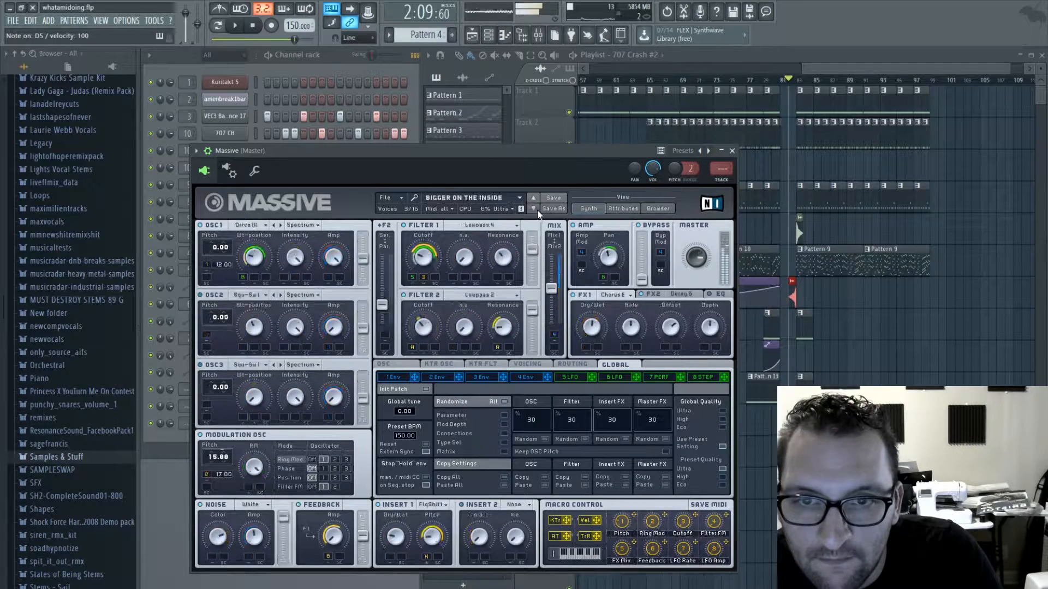
pyautogui.click(533, 211)
pyautogui.click(533, 210)
pyautogui.click(533, 210)
pyautogui.click(533, 211)
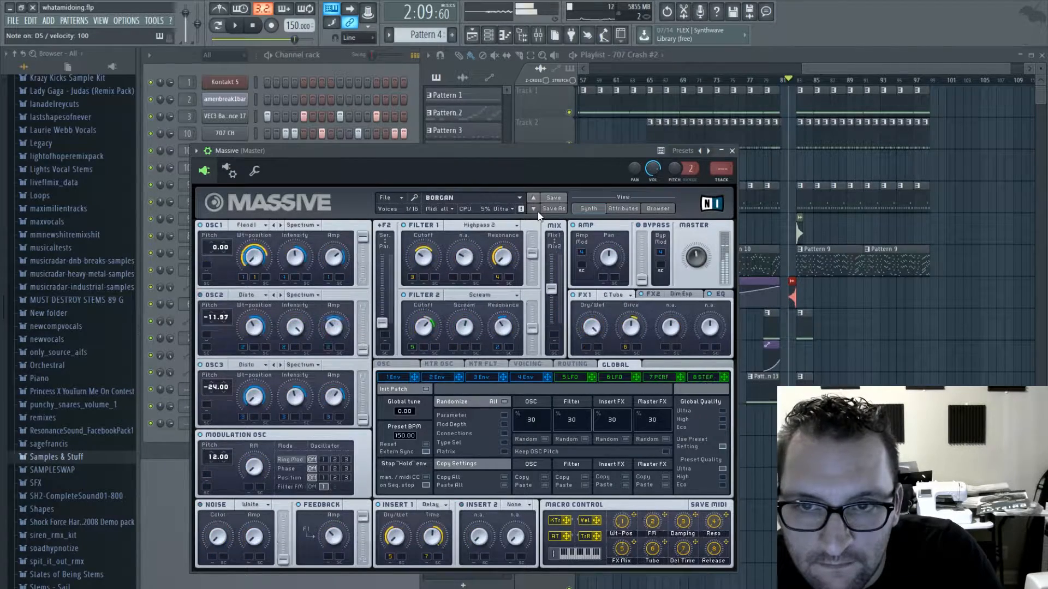
pyautogui.click(533, 211)
pyautogui.click(533, 211)
pyautogui.click(533, 211)
pyautogui.click(533, 210)
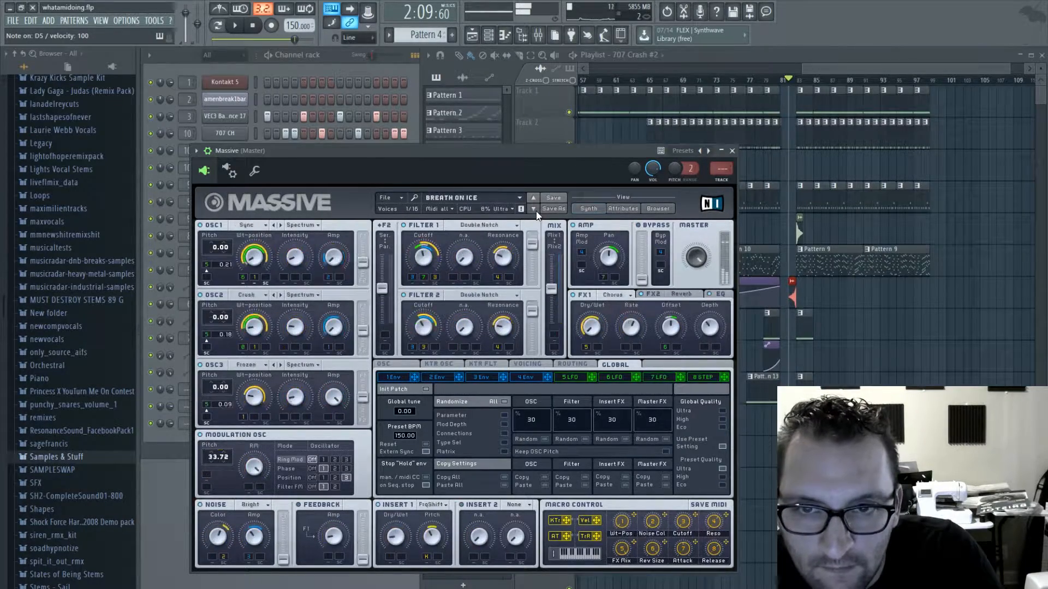
pyautogui.click(533, 210)
pyautogui.click(533, 210)
pyautogui.click(533, 210)
pyautogui.click(533, 211)
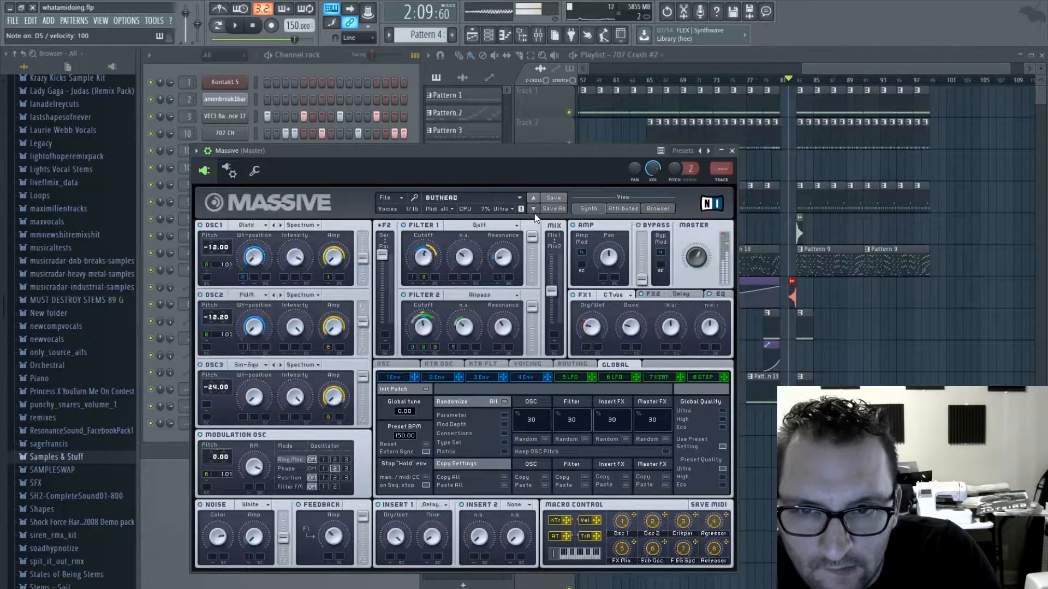
pyautogui.click(533, 210)
pyautogui.click(533, 210)
pyautogui.click(533, 211)
pyautogui.click(533, 211)
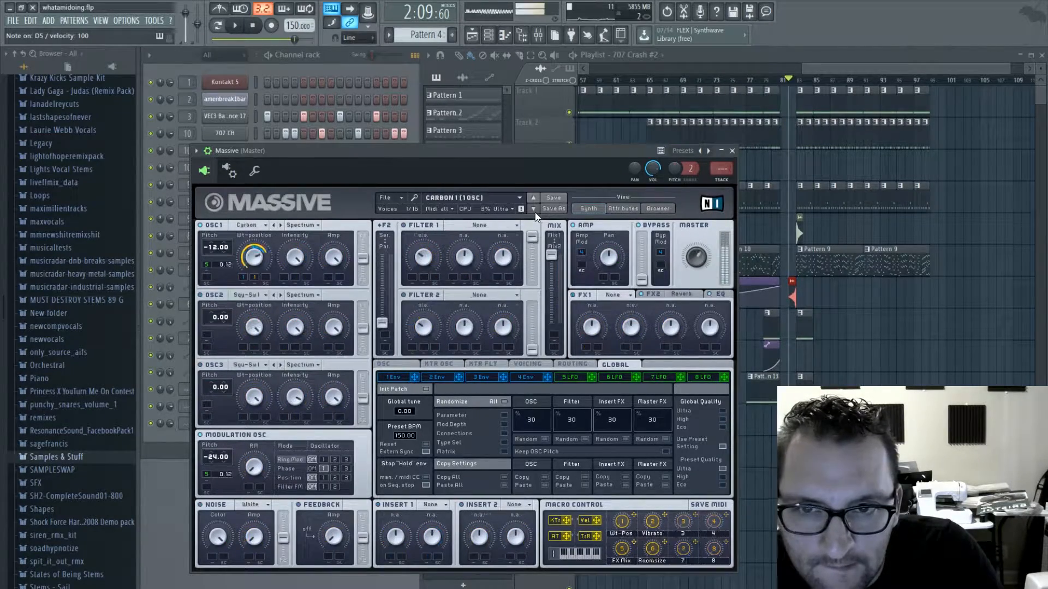
pyautogui.click(533, 211)
pyautogui.click(533, 211)
pyautogui.click(533, 211)
pyautogui.click(533, 210)
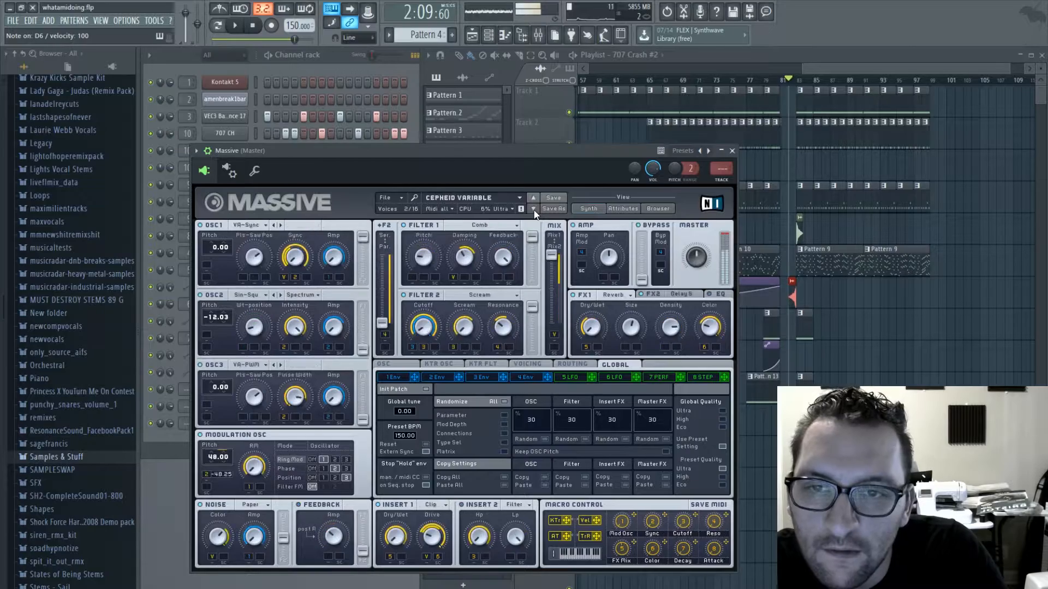
pyautogui.click(533, 211)
pyautogui.click(534, 210)
pyautogui.click(533, 210)
pyautogui.click(533, 211)
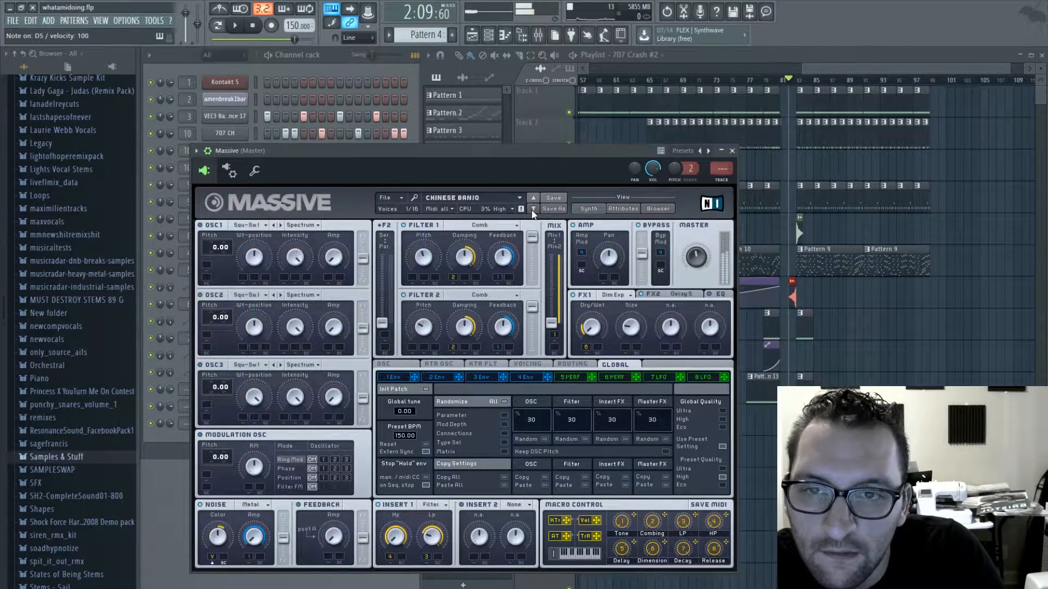
pyautogui.click(533, 211)
pyautogui.click(533, 211)
pyautogui.click(533, 211)
pyautogui.click(533, 211)
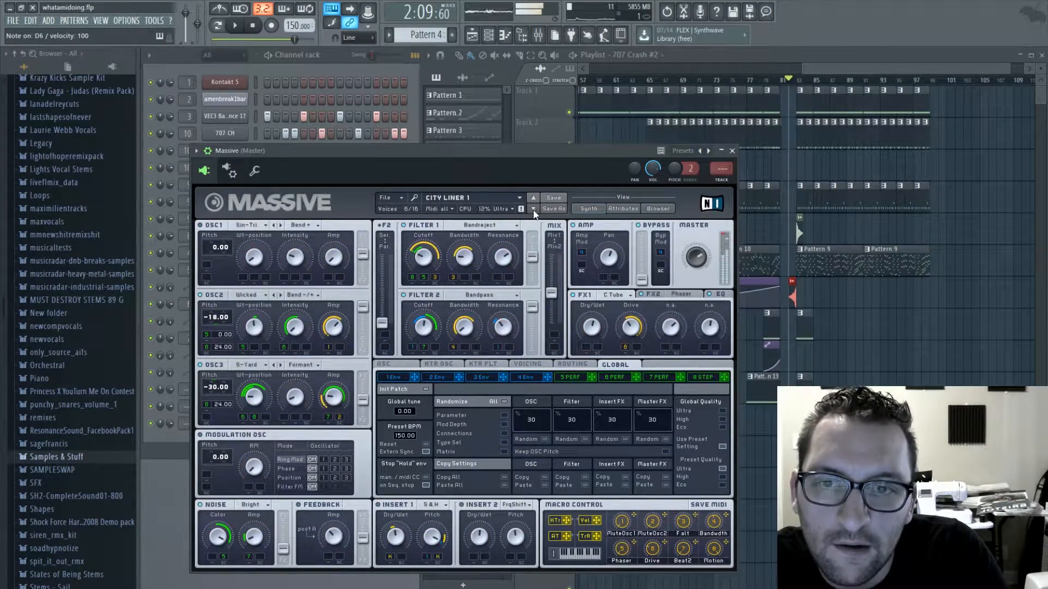
pyautogui.click(533, 211)
pyautogui.click(534, 211)
pyautogui.click(534, 211)
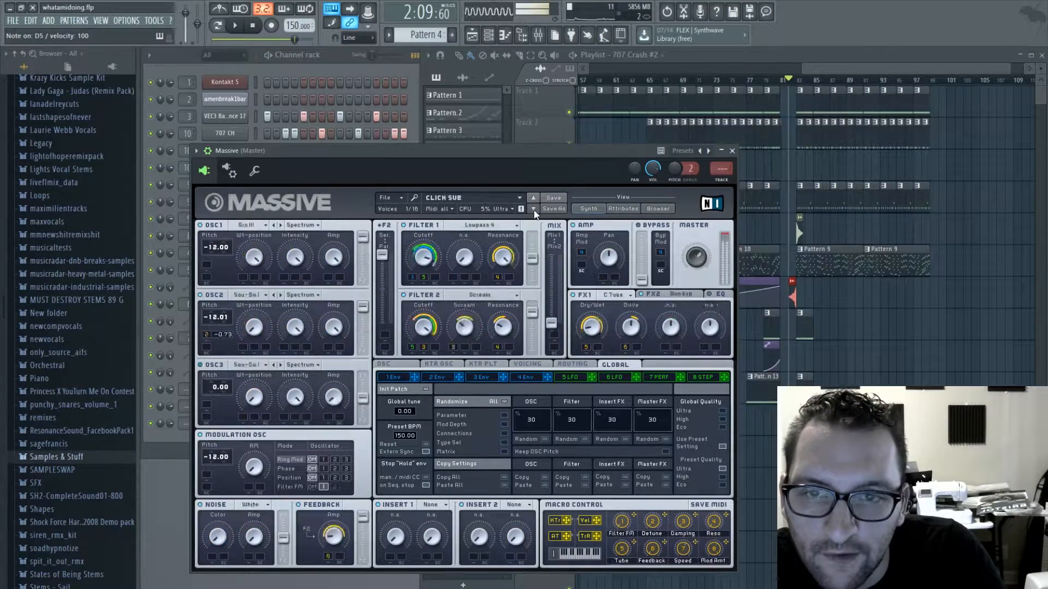
pyautogui.click(533, 210)
pyautogui.click(533, 211)
pyautogui.click(534, 210)
pyautogui.click(533, 211)
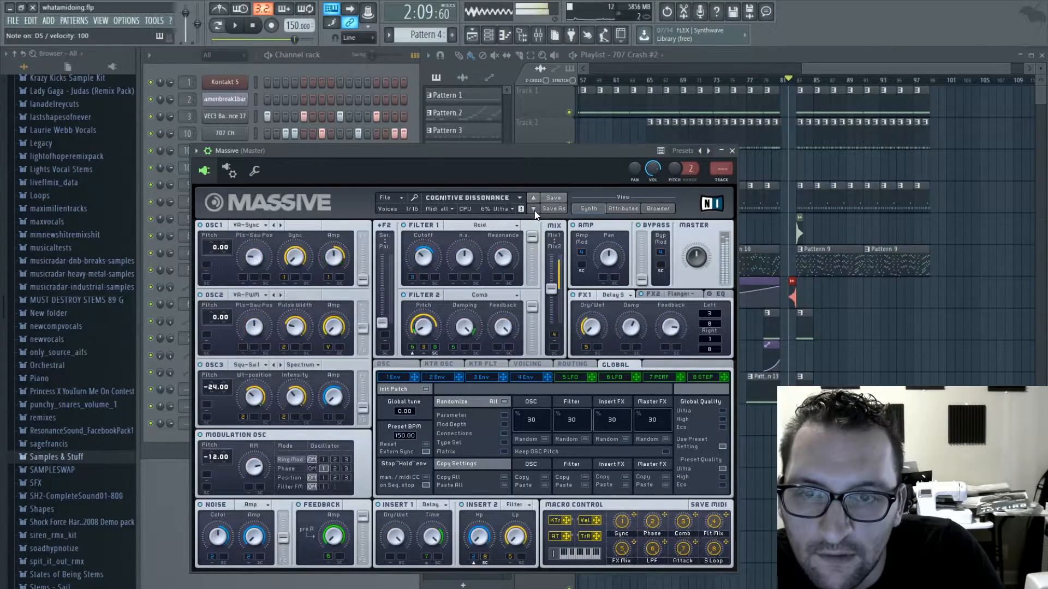
pyautogui.click(533, 211)
pyautogui.click(534, 211)
# - Step through Massive's presets from Cool Alley Cat to D-Droid, auditioning them, and close the synth
pyautogui.click(533, 211)
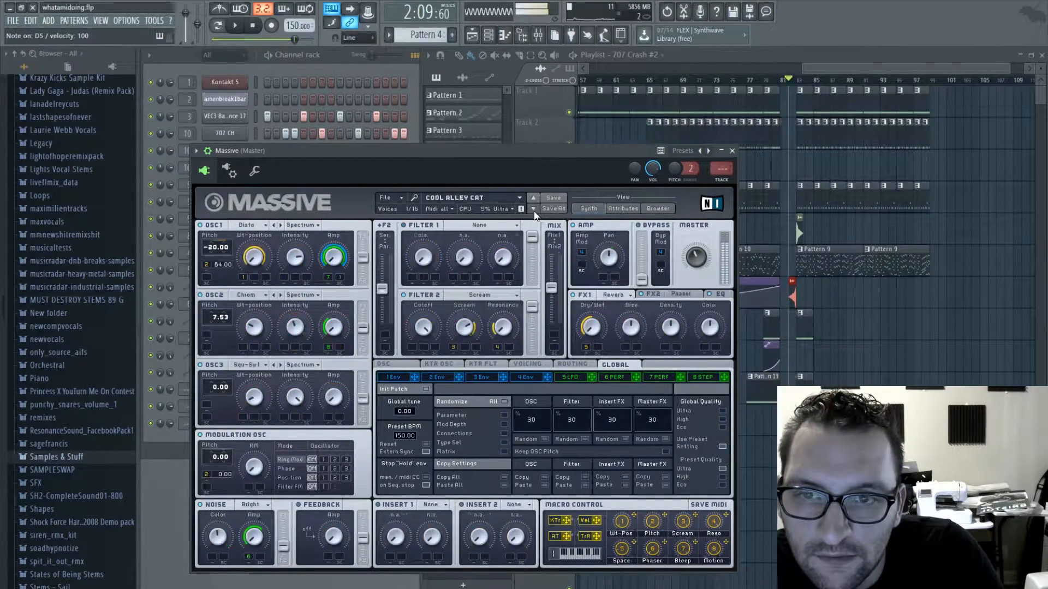
pyautogui.click(533, 211)
pyautogui.click(533, 211)
pyautogui.click(533, 211)
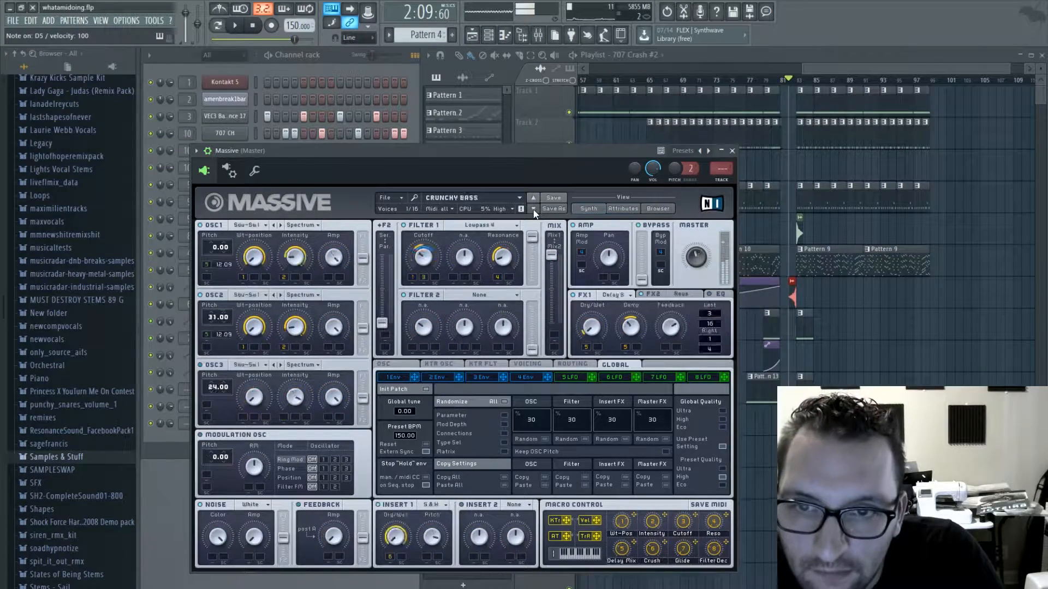
pyautogui.click(533, 210)
pyautogui.click(534, 211)
pyautogui.click(533, 211)
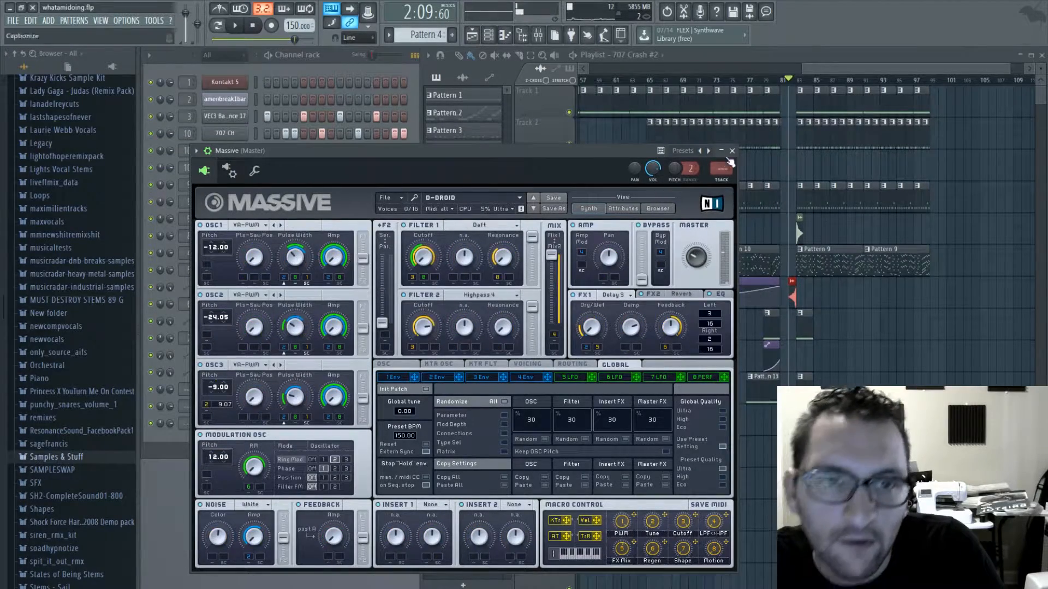
pyautogui.click(732, 151)
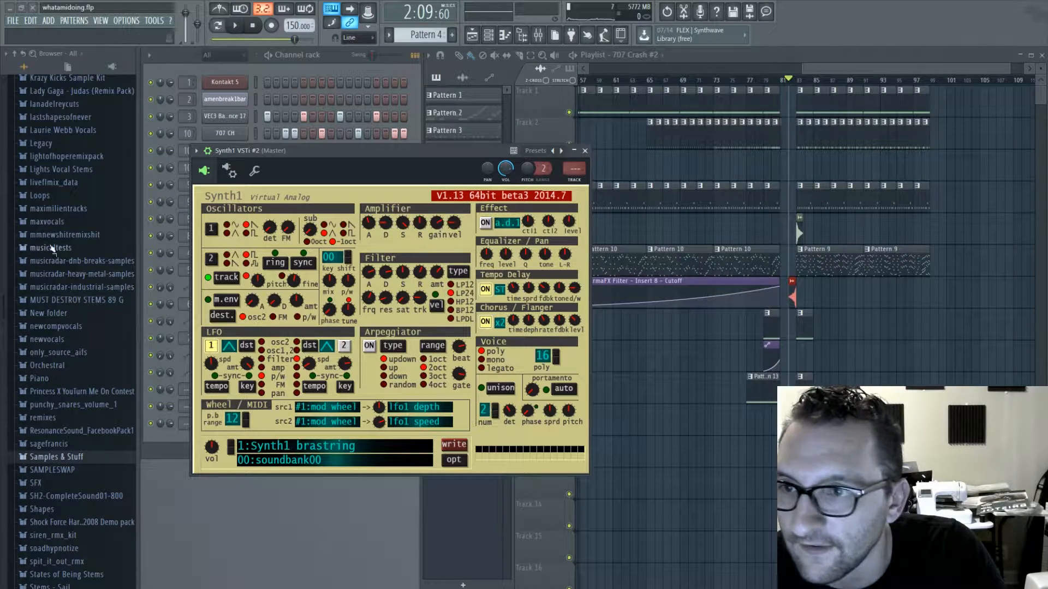
# - Switch off both LFOs in the second Synth1's initial sound patch, test it with a few notes, and close the synth
pyautogui.click(283, 183)
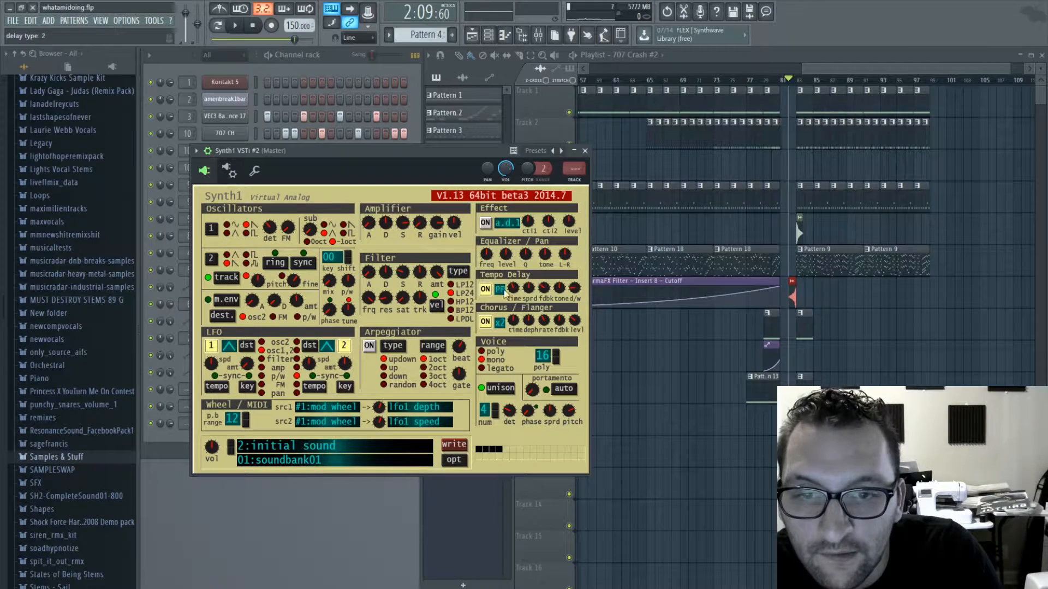
pyautogui.press('m')
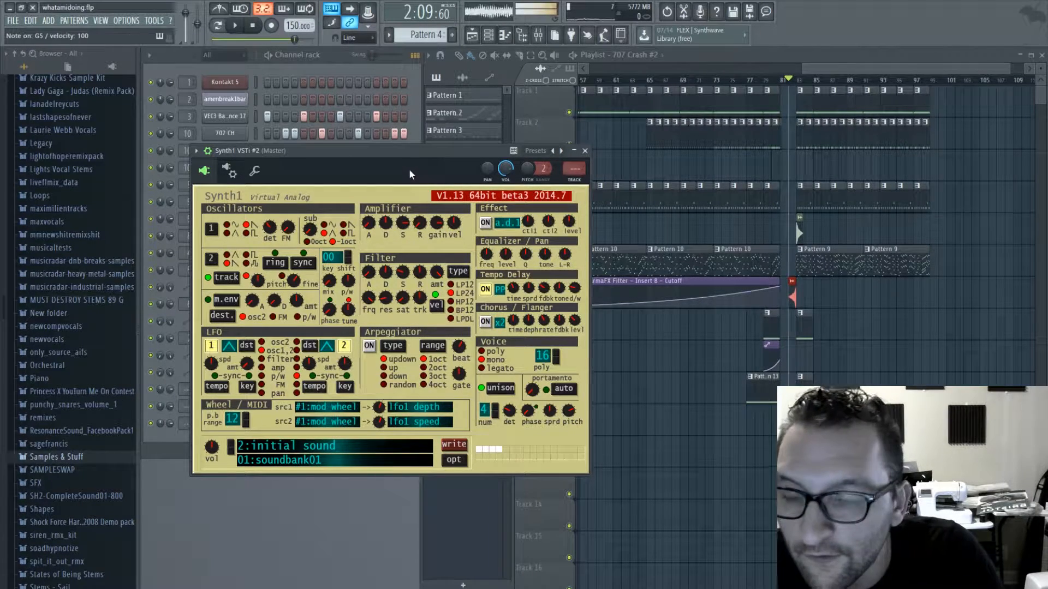
pyautogui.click(344, 347)
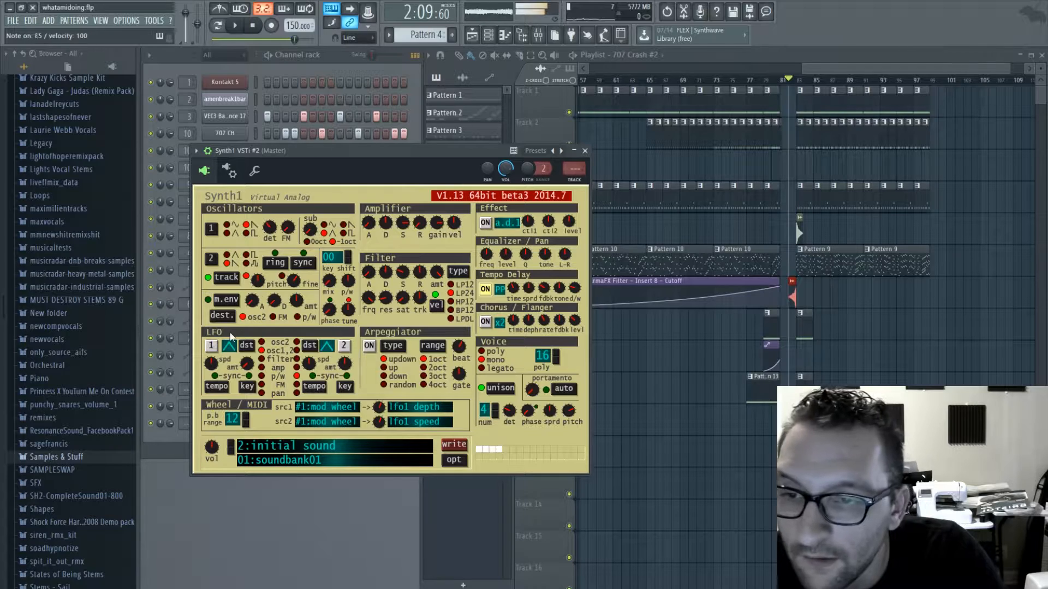
pyautogui.press(',')
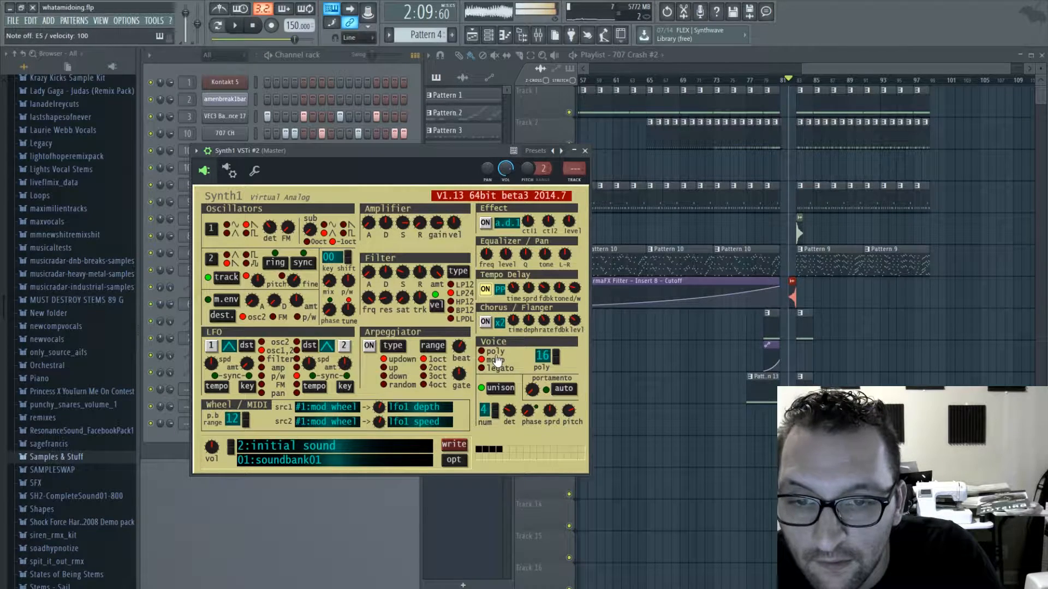
pyautogui.click(586, 153)
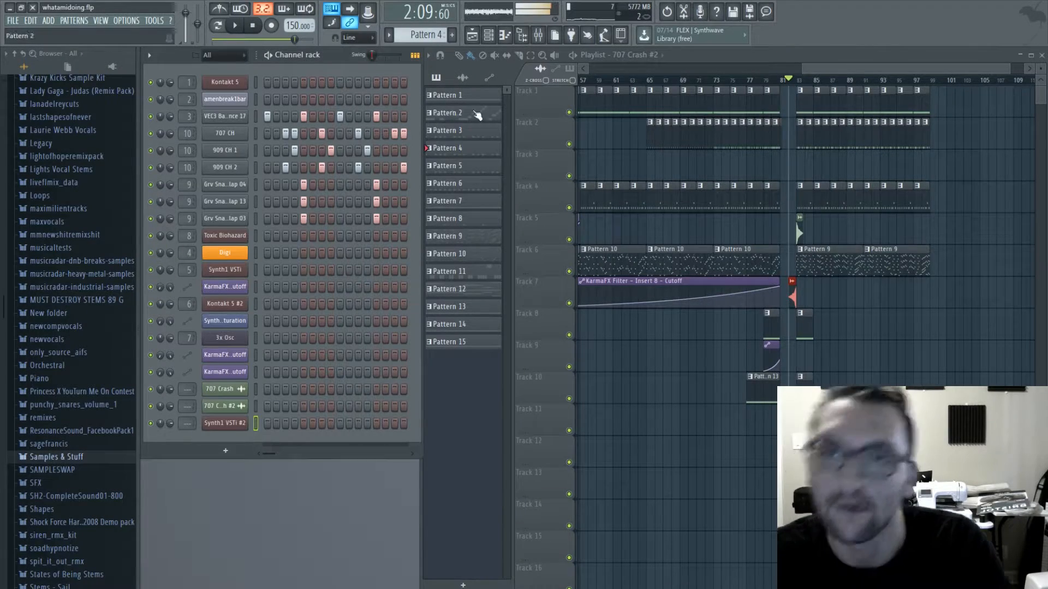
# - Create a new pattern and draw two-bar D5 and D6 notes from bar 1 in the second Synth1's piano roll
pyautogui.moveTo(425, 35)
pyautogui.mouseDown()
pyautogui.moveTo(425, 0)
pyautogui.moveTo(425, 37)
pyautogui.mouseUp()
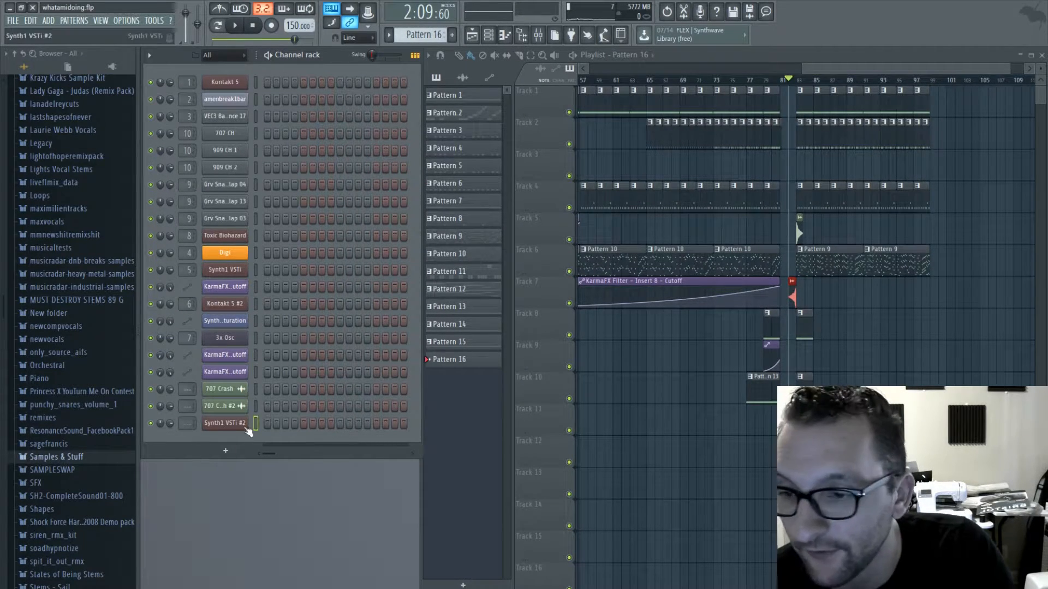
pyautogui.press('F7')
pyautogui.moveTo(197, 336); pyautogui.dragTo(164, 406)
pyautogui.moveTo(189, 258); pyautogui.dragTo(176, 261)
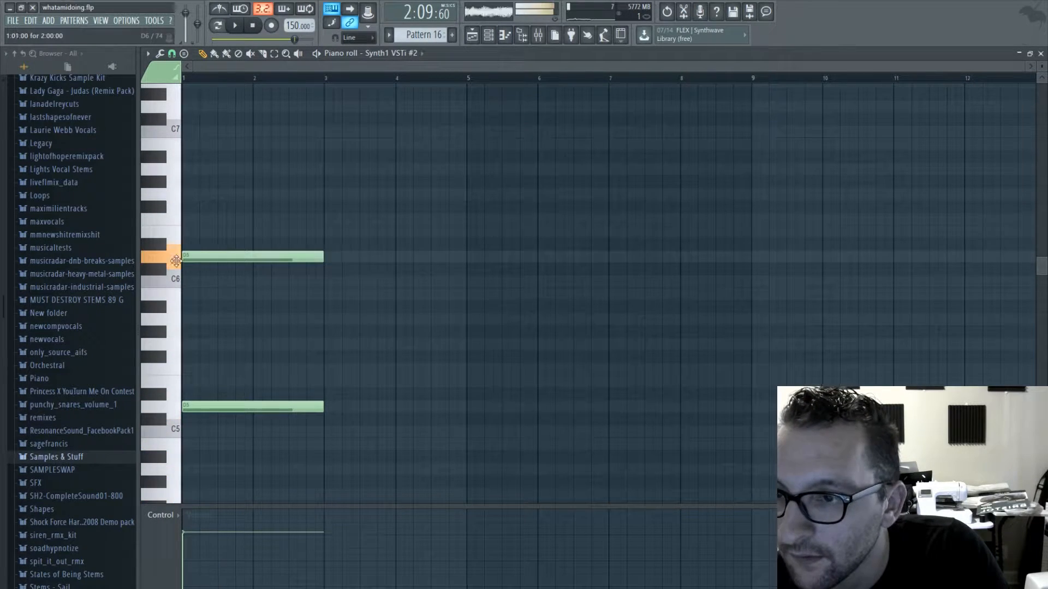
# - Shorten the D5 and D6 notes to one bar, add a one-bar A5 between them, and play the chord
pyautogui.scroll(3, 278, 304)
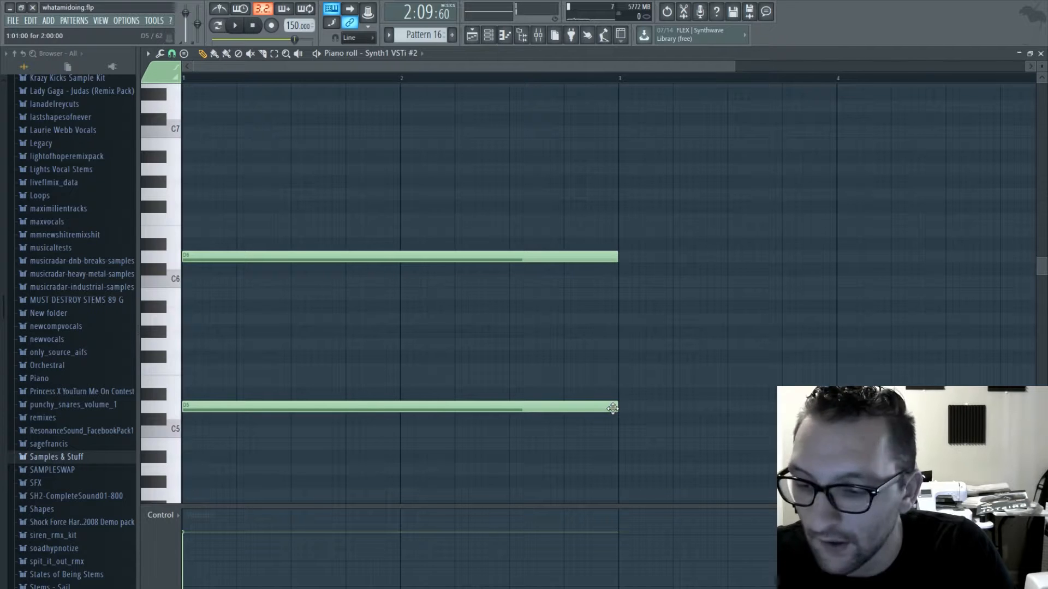
pyautogui.moveTo(625, 417); pyautogui.dragTo(408, 418)
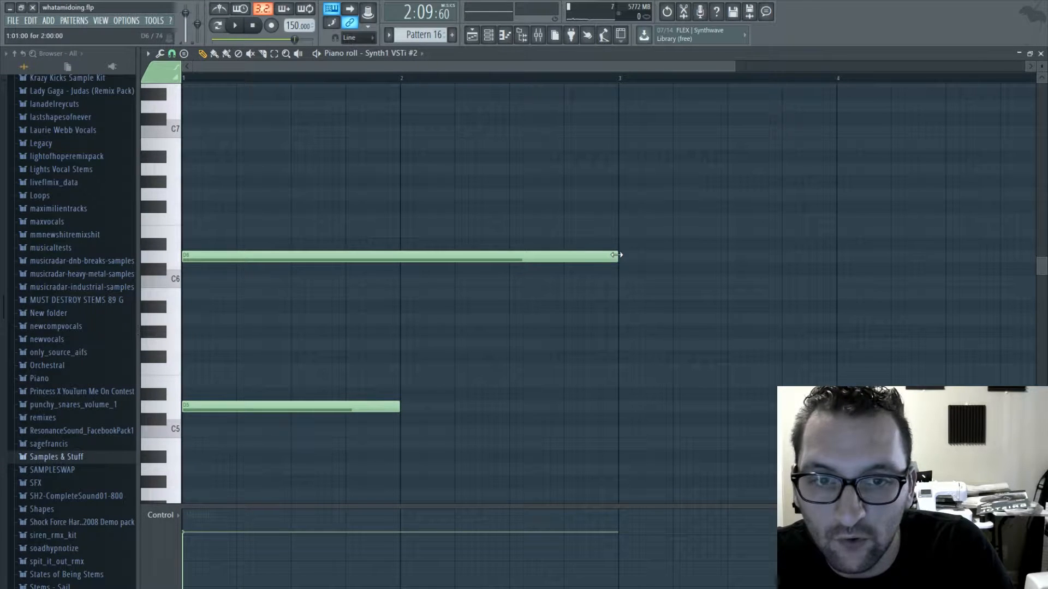
pyautogui.moveTo(617, 255); pyautogui.dragTo(399, 263)
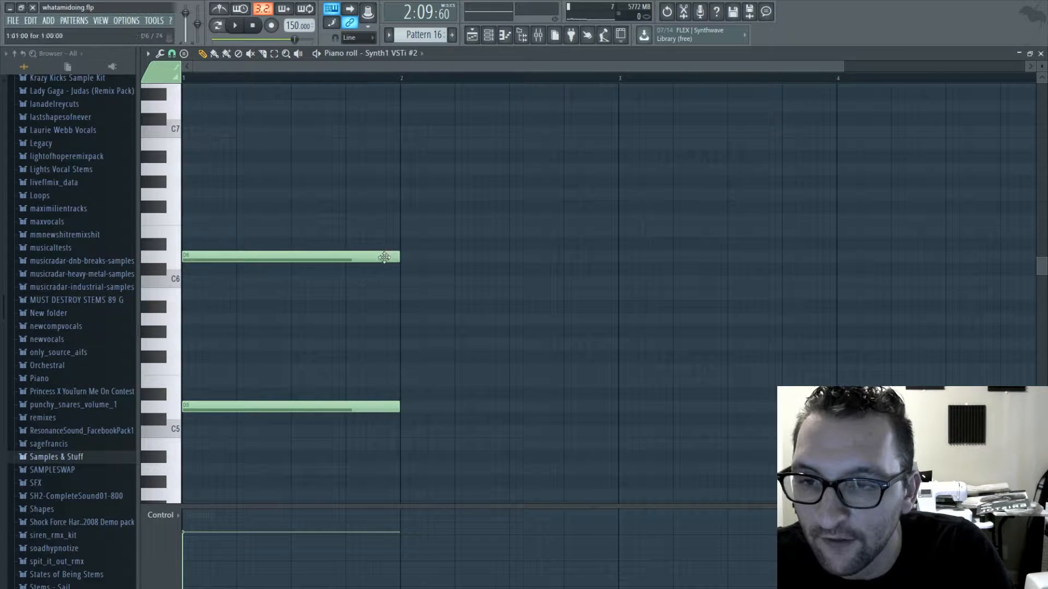
pyautogui.moveTo(213, 360); pyautogui.dragTo(169, 319)
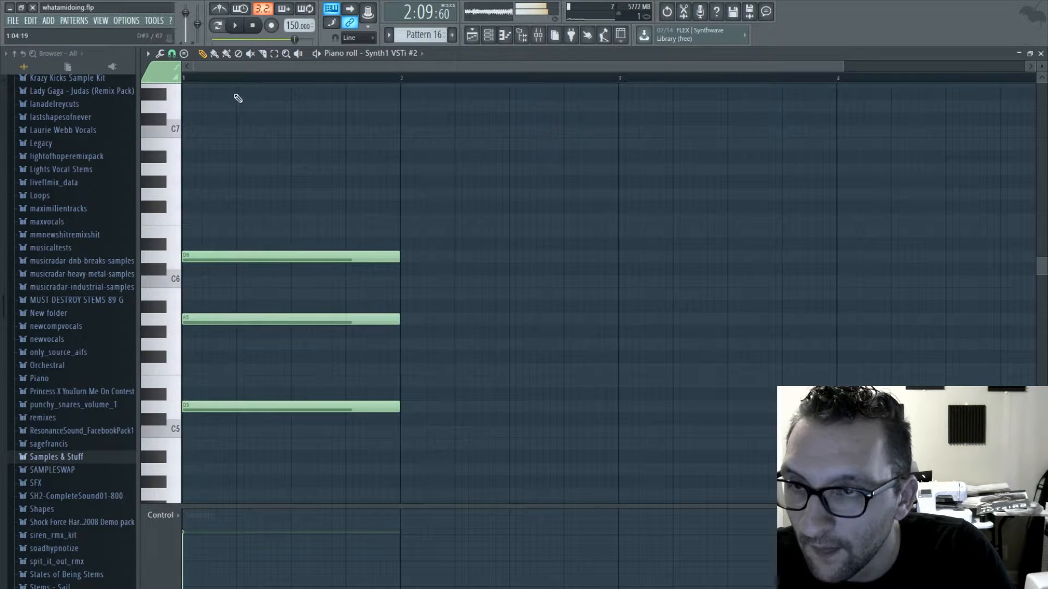
pyautogui.click(235, 25)
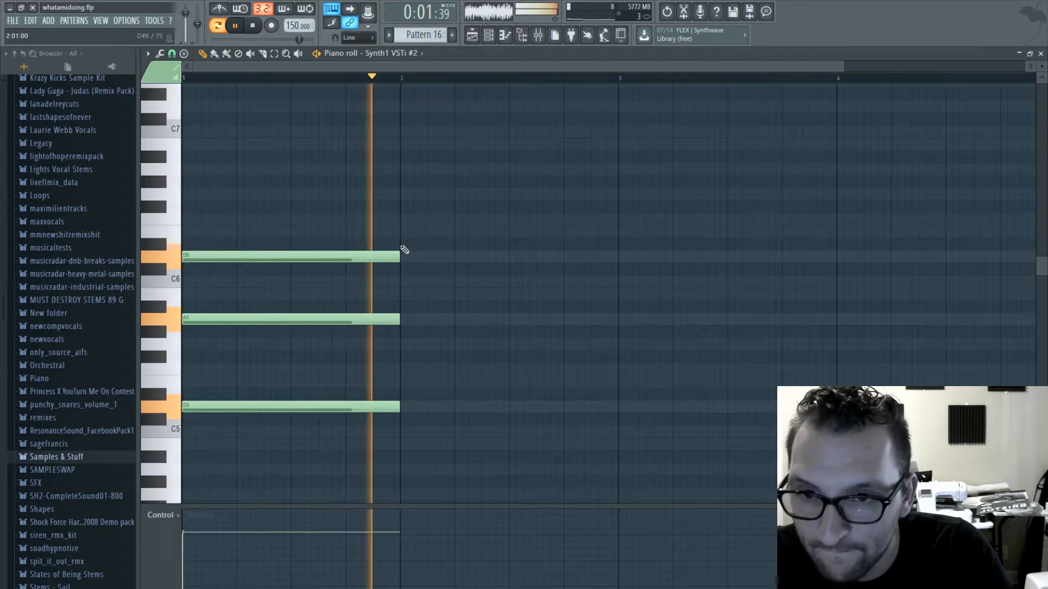
pyautogui.press('space')
# - Build the bar 2 chord from one-bar D5 and A#5 notes with half-bar F6 and E6 notes on top, auditioning it
pyautogui.moveTo(403, 230); pyautogui.dragTo(401, 209)
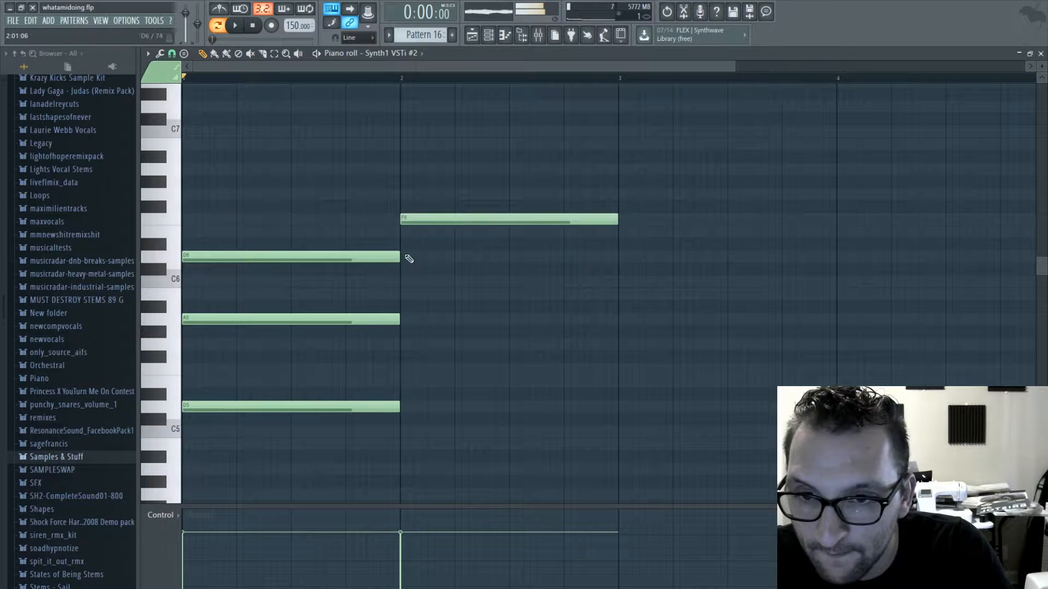
pyautogui.moveTo(402, 257); pyautogui.dragTo(403, 306)
pyautogui.click(405, 409)
pyautogui.press('space')
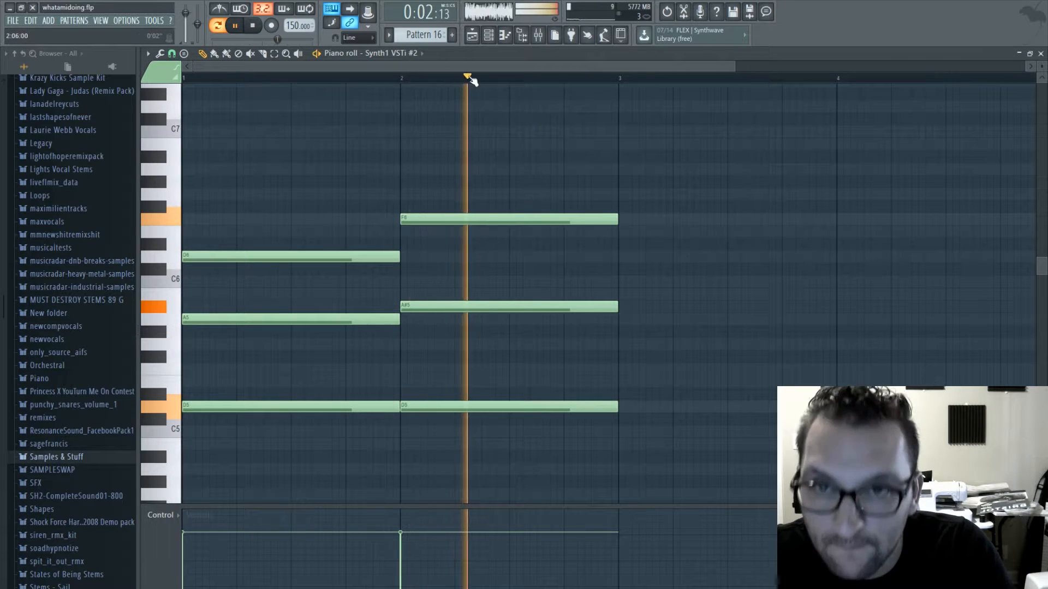
pyautogui.moveTo(467, 67); pyautogui.dragTo(517, 67)
pyautogui.press('space')
pyautogui.moveTo(539, 220); pyautogui.dragTo(442, 222)
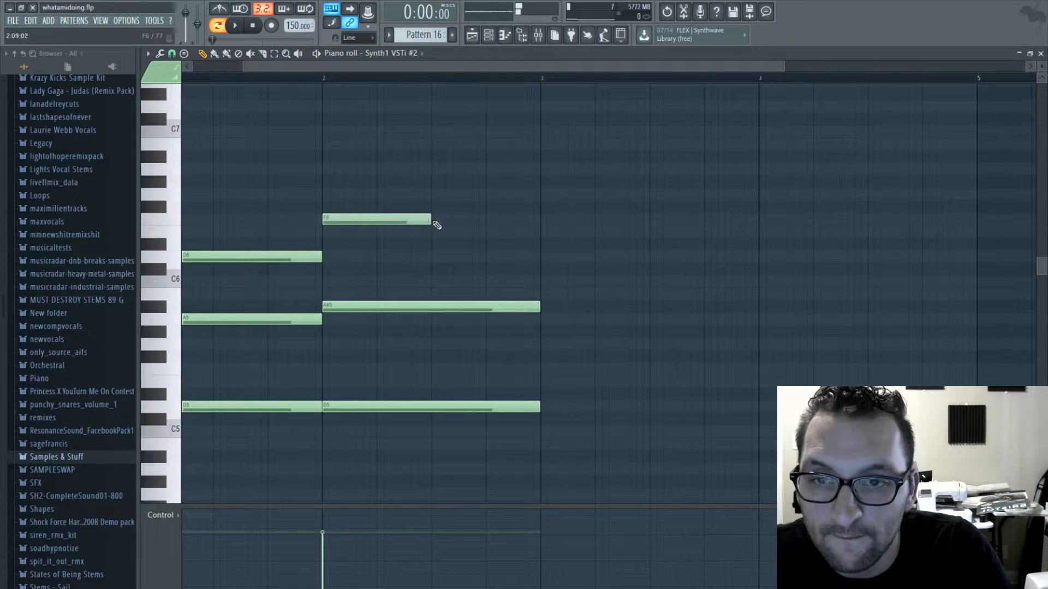
pyautogui.click(433, 229)
# - Continue the melody with a one-bar G6 in bar 3, and a half-bar C6 plus quarter-bar A5 and E6 in bar 4
pyautogui.click(544, 194)
pyautogui.moveTo(649, 195); pyautogui.dragTo(741, 197)
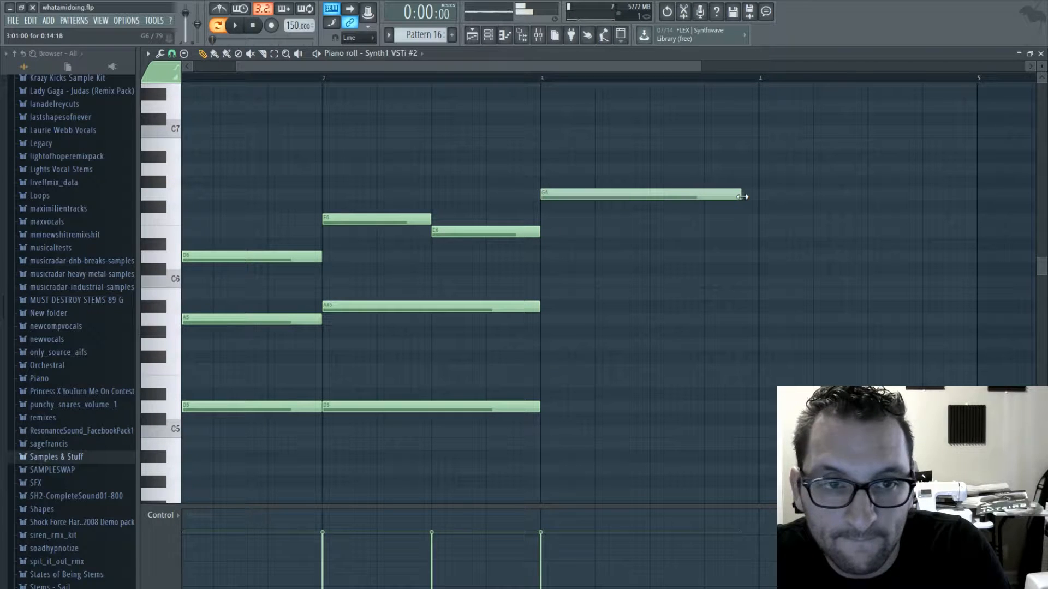
pyautogui.moveTo(761, 261); pyautogui.dragTo(753, 293)
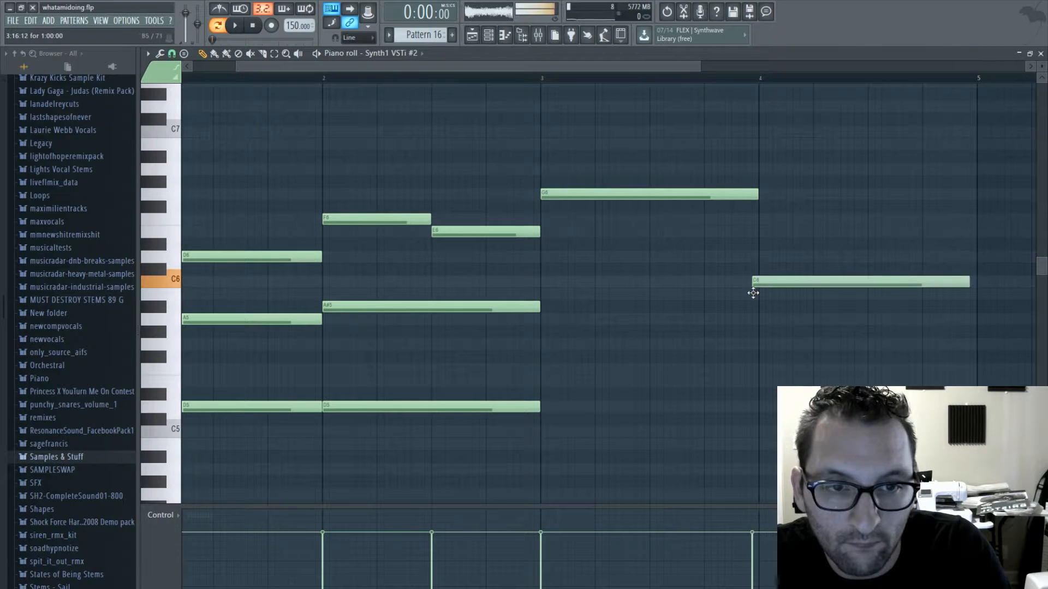
pyautogui.moveTo(582, 67); pyautogui.dragTo(668, 68)
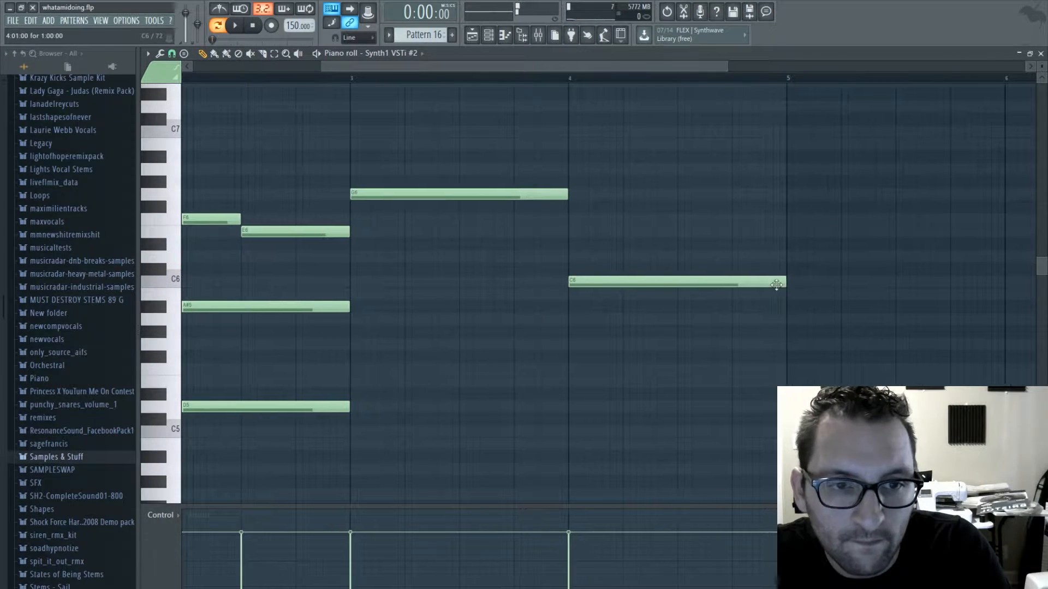
pyautogui.moveTo(679, 305); pyautogui.dragTo(677, 322)
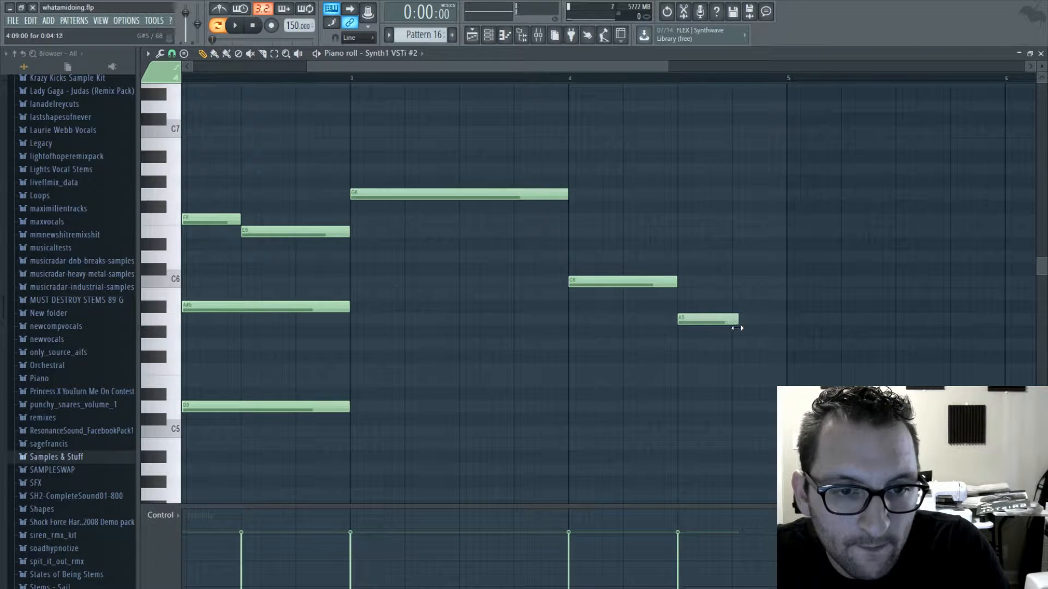
pyautogui.moveTo(737, 255); pyautogui.dragTo(736, 219)
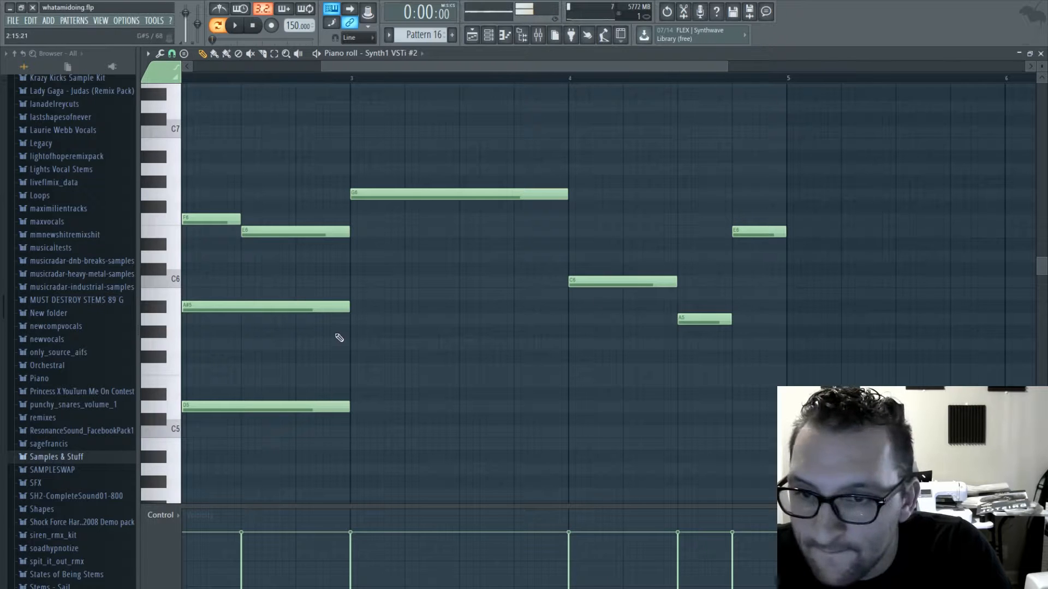
# - Add a one-bar A5 beneath the G6 in bar 3 and play the pattern
pyautogui.moveTo(375, 317); pyautogui.dragTo(350, 319)
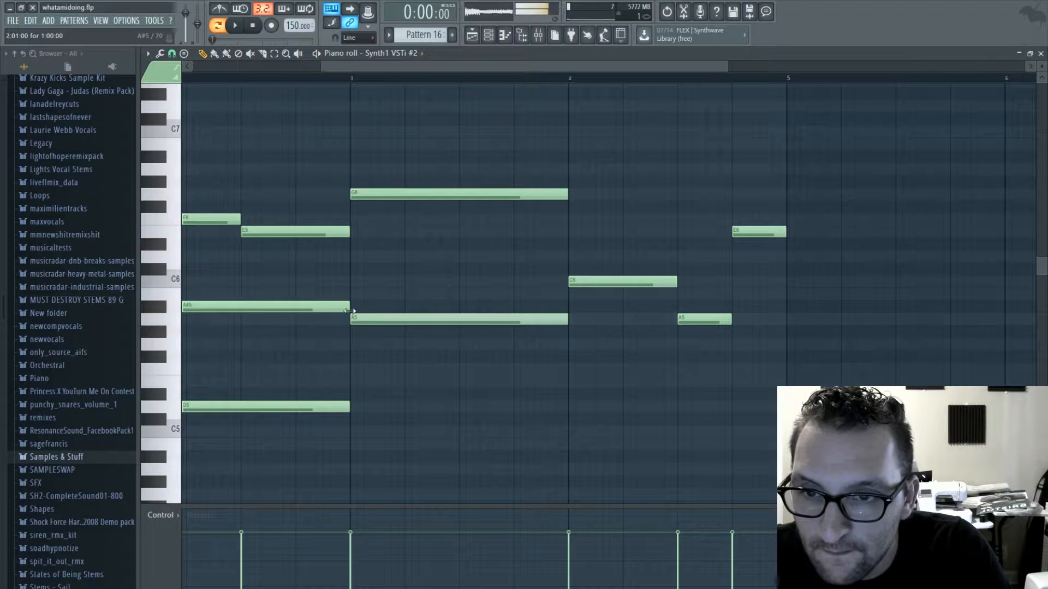
pyautogui.press('space')
pyautogui.moveTo(386, 67); pyautogui.dragTo(225, 64)
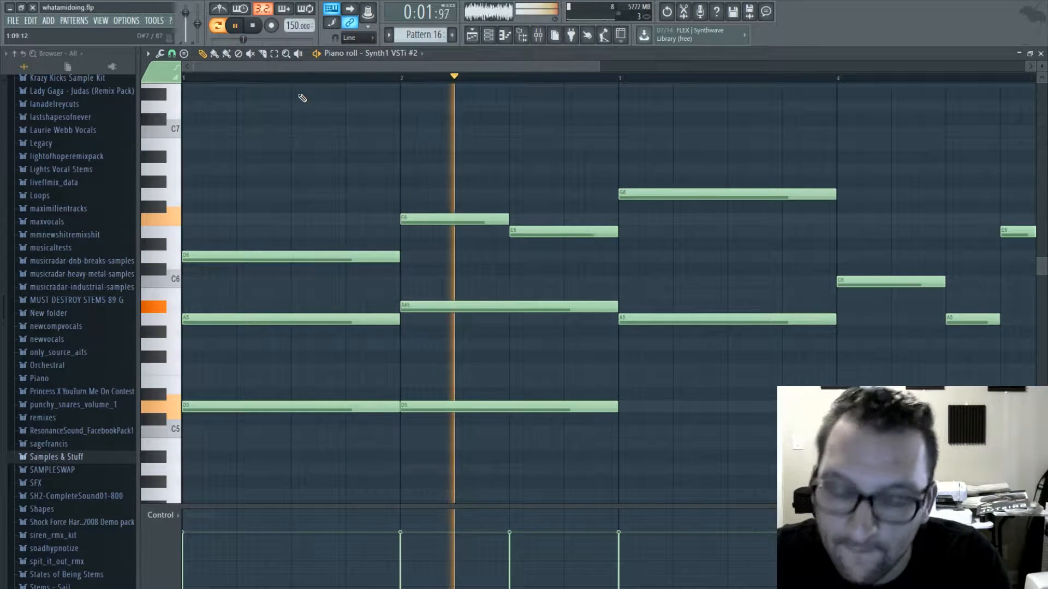
pyautogui.moveTo(437, 68); pyautogui.dragTo(604, 112)
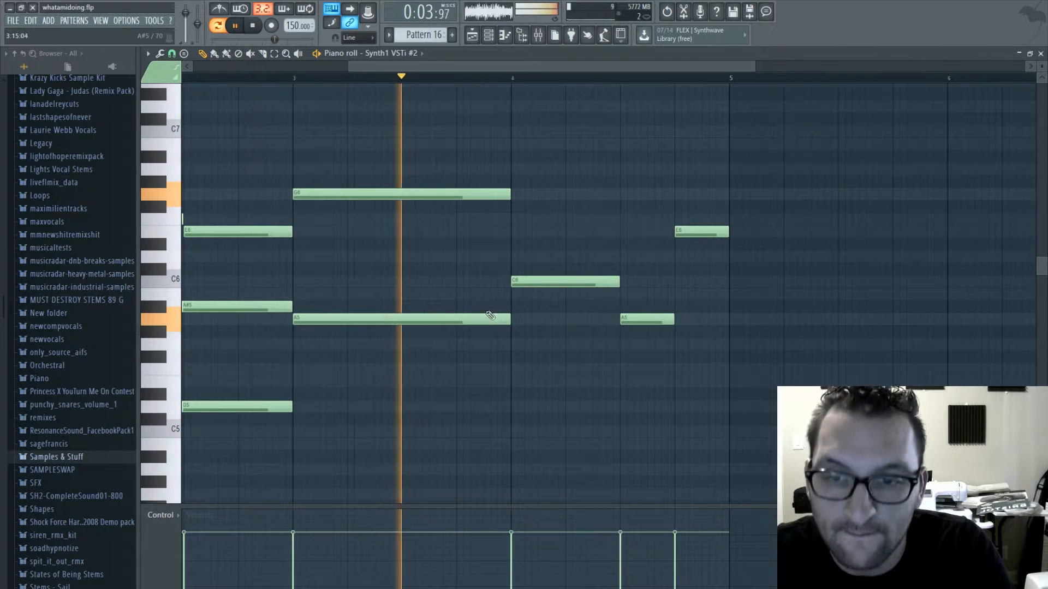
# - Rework the middle voice in bar 3 into half-bar C6 and A#5 notes, and audition it from bar 3
pyautogui.press('space')
pyautogui.moveTo(481, 316)
pyautogui.mouseDown()
pyautogui.moveTo(481, 273)
pyautogui.moveTo(404, 295)
pyautogui.moveTo(402, 319)
pyautogui.moveTo(405, 302)
pyautogui.mouseUp()
pyautogui.press('space')
pyautogui.press('space')
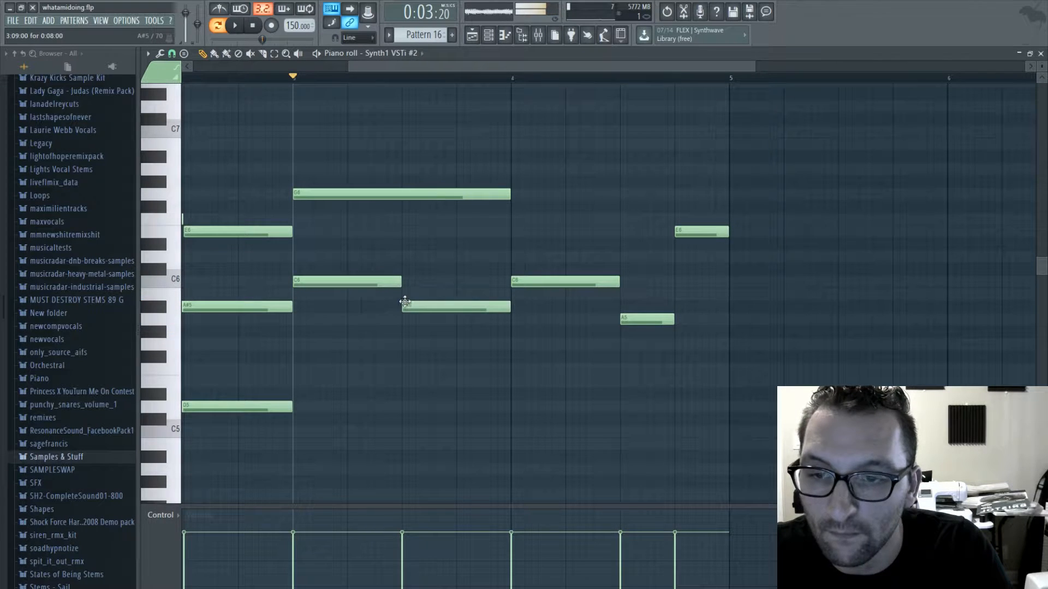
# - Add half-bar E5 and F5 notes as the lowest voice in bar 3 and play that bar
pyautogui.moveTo(294, 399); pyautogui.dragTo(295, 375)
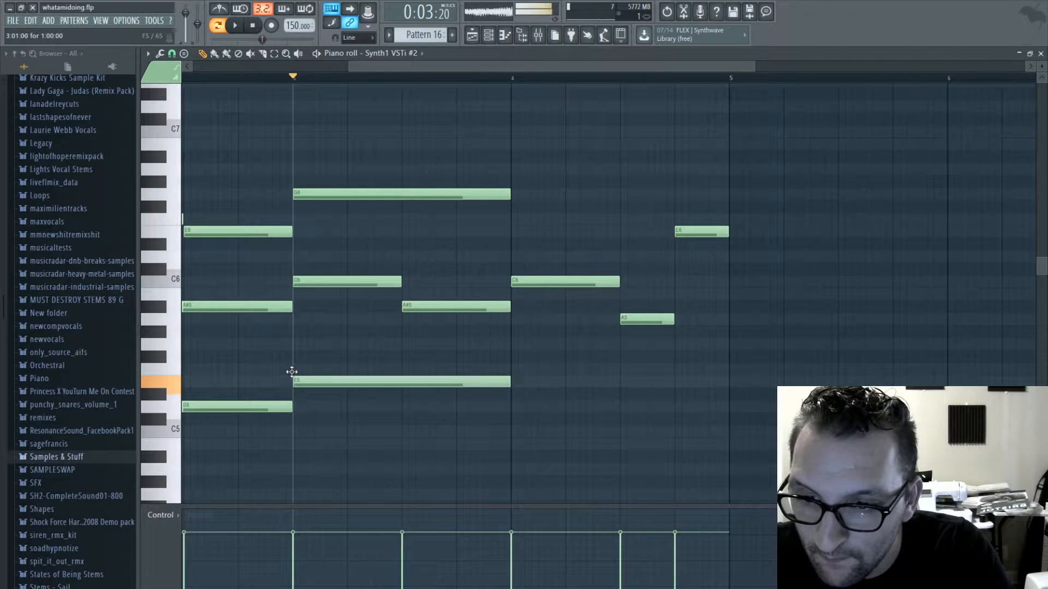
pyautogui.moveTo(508, 382); pyautogui.dragTo(408, 370)
pyautogui.press('space')
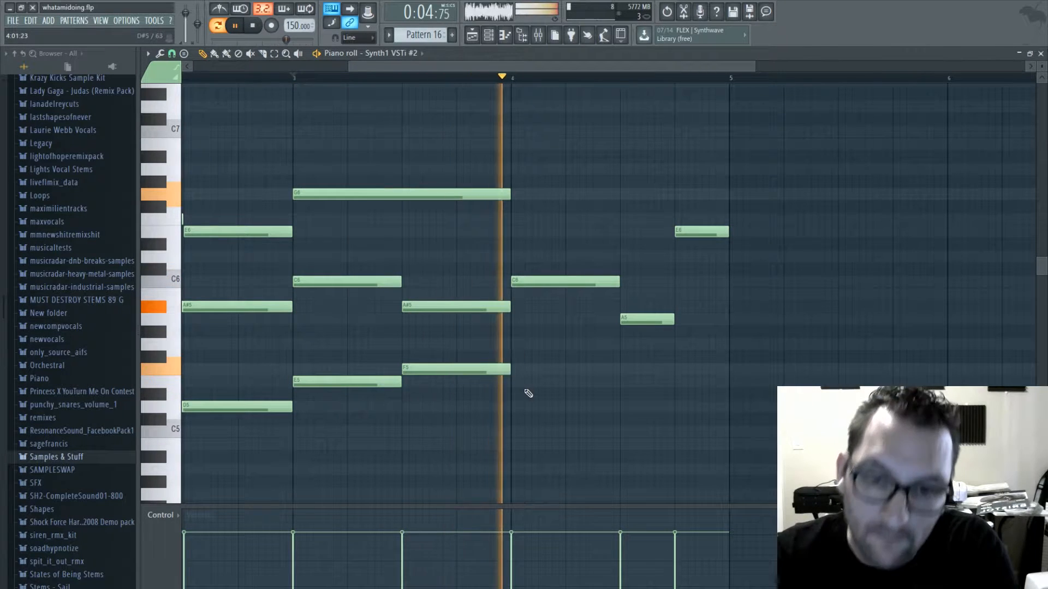
pyautogui.press('space')
# - Fill out bar 4 with one-bar G5 and D5 notes, and play the chord progression back from bar 3 and from the start
pyautogui.moveTo(529, 393); pyautogui.dragTo(513, 343)
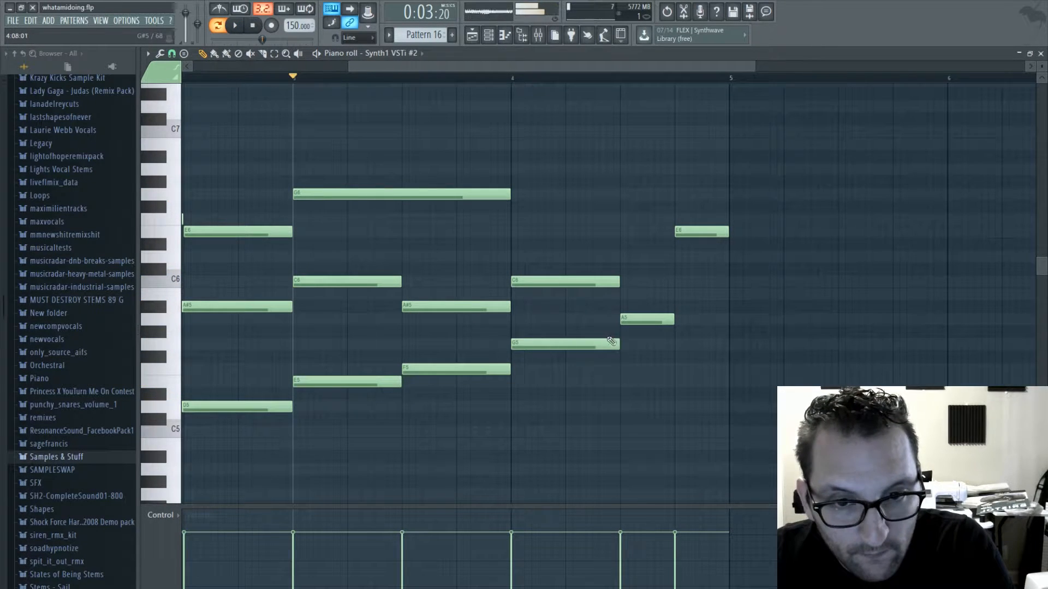
pyautogui.moveTo(616, 344); pyautogui.dragTo(721, 342)
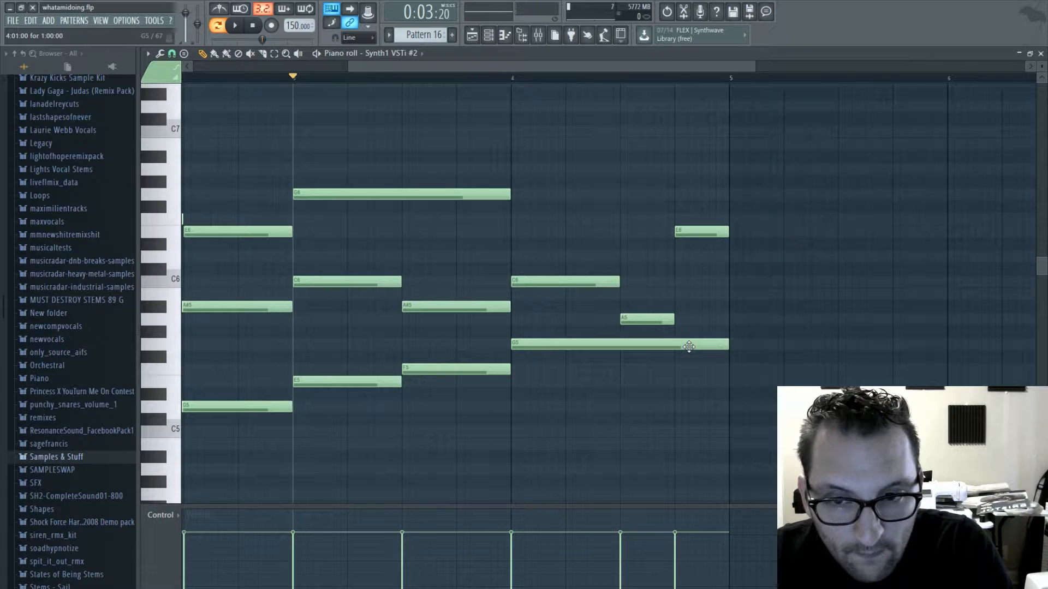
pyautogui.press('space')
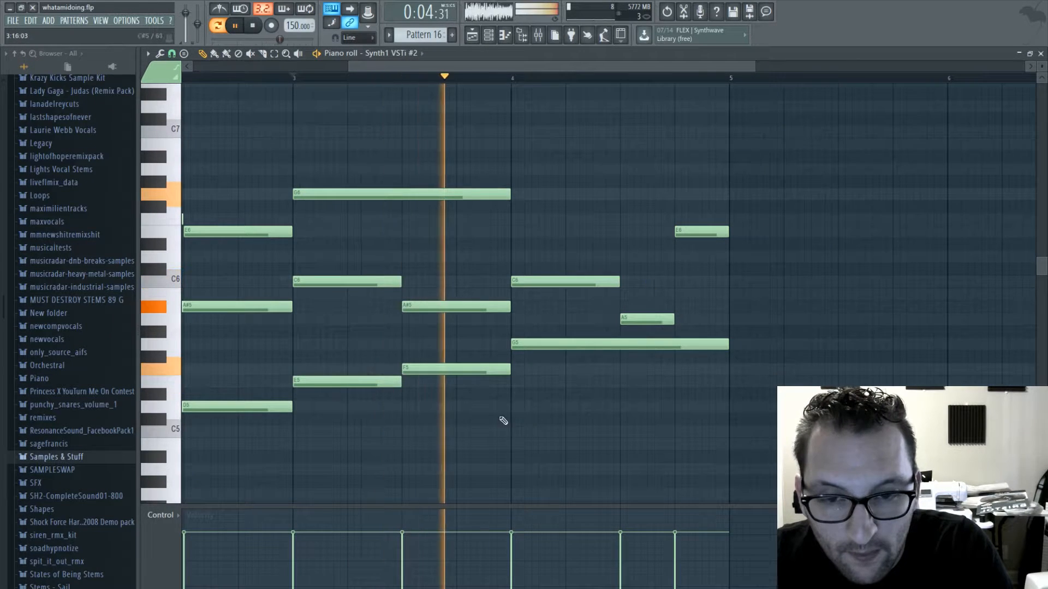
pyautogui.click(517, 407)
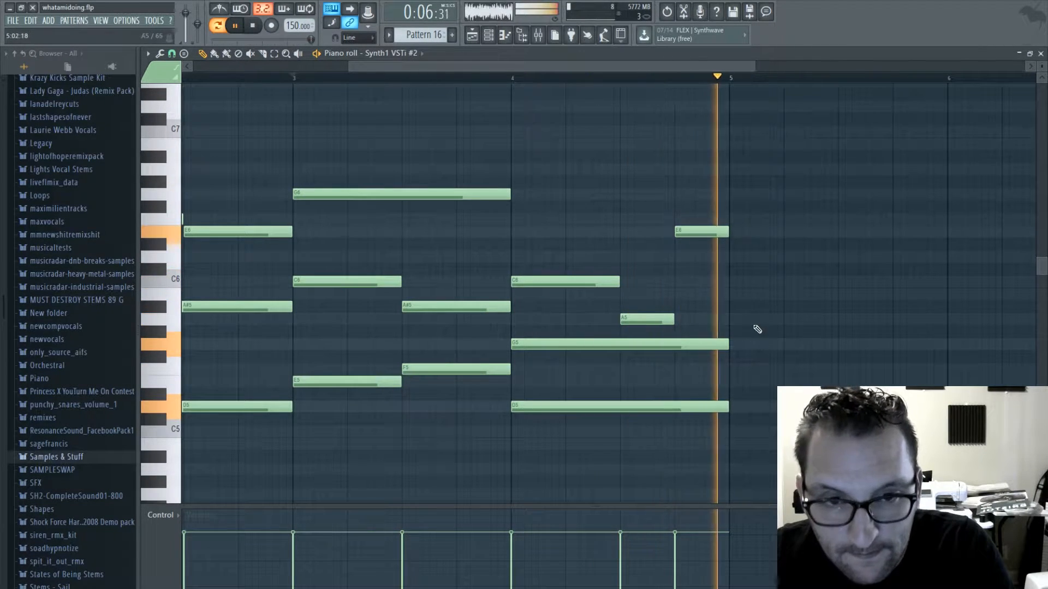
pyautogui.press('space')
pyautogui.press('space')
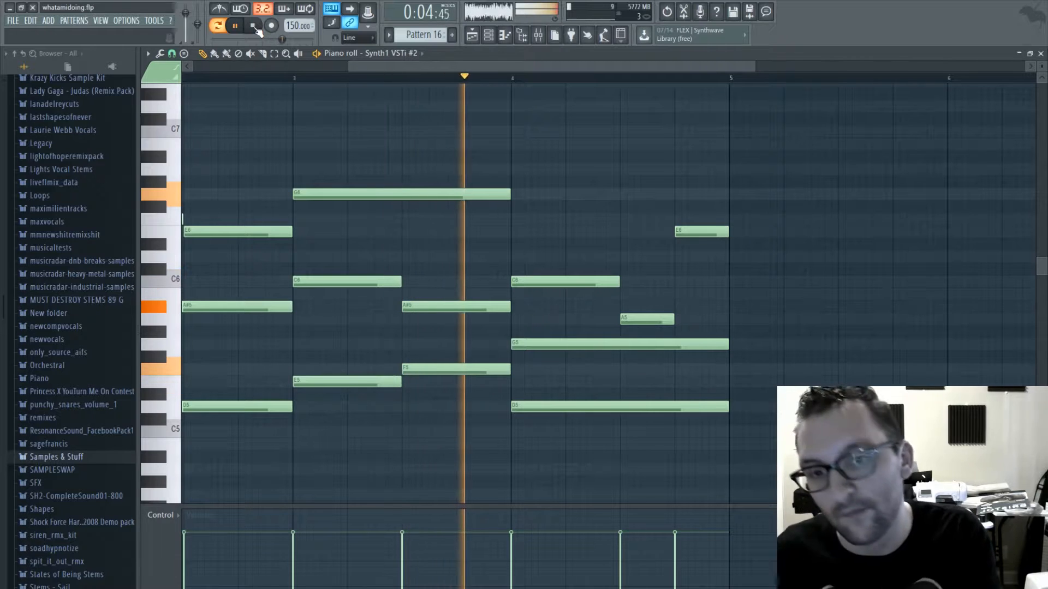
pyautogui.click(255, 26)
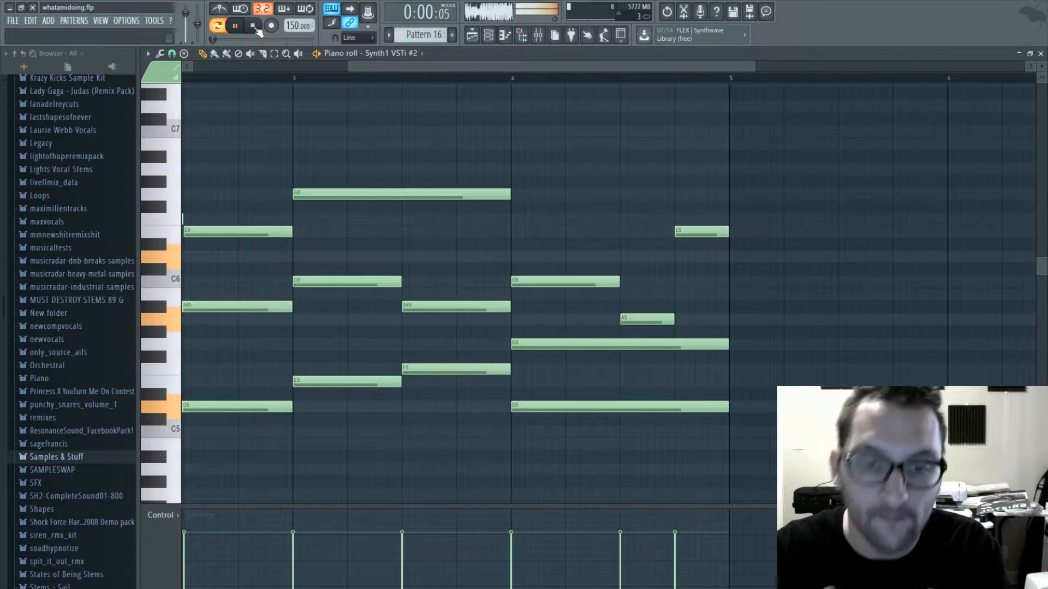
# - Lower the one-bar G5 note in bar 4 to F5 and play the pattern from the start
pyautogui.moveTo(571, 342); pyautogui.dragTo(571, 367)
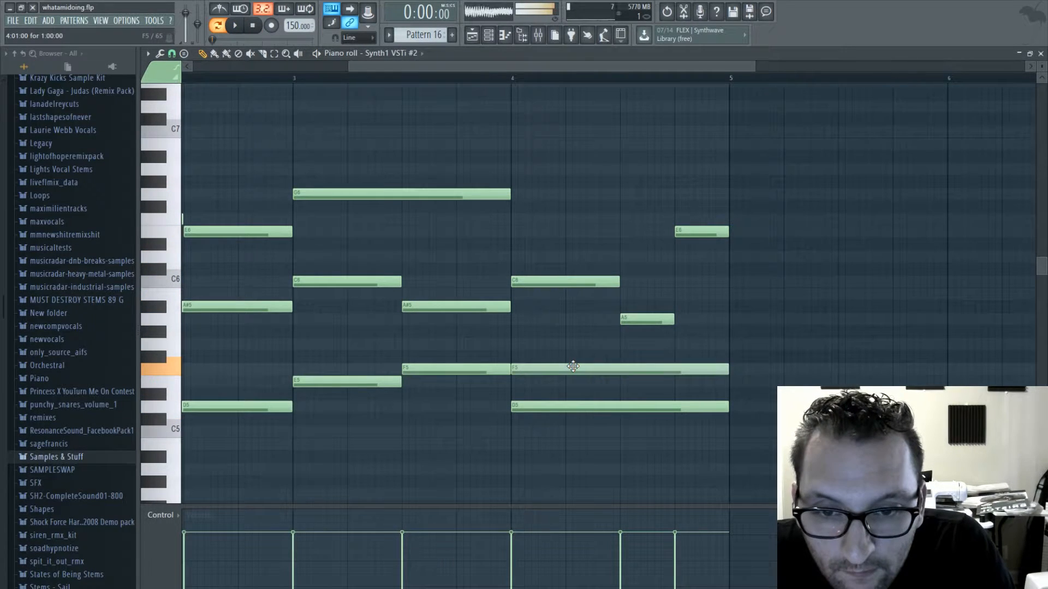
pyautogui.press('space')
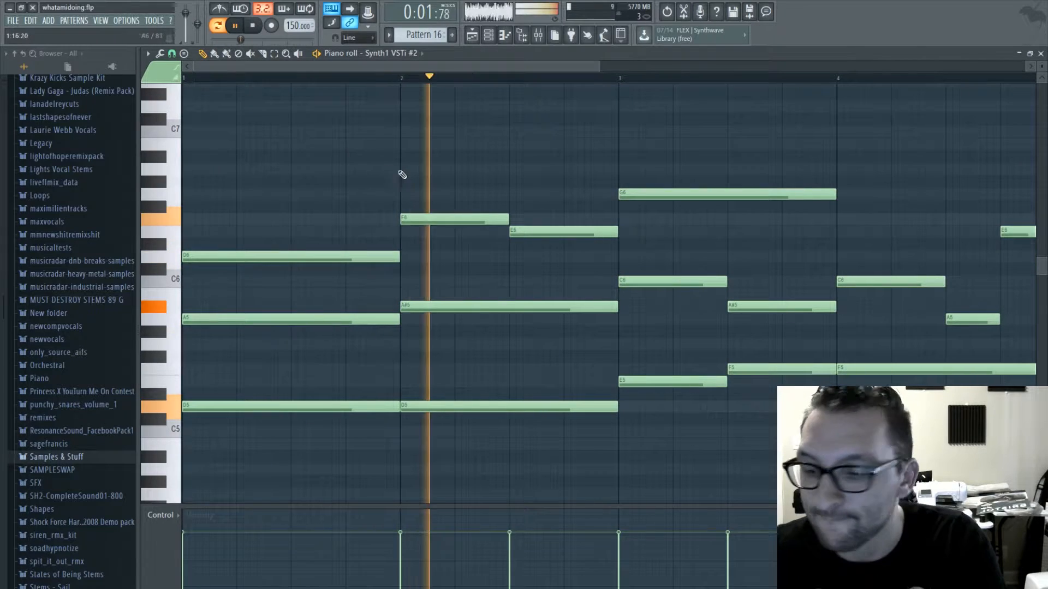
pyautogui.moveTo(479, 67); pyautogui.dragTo(626, 77)
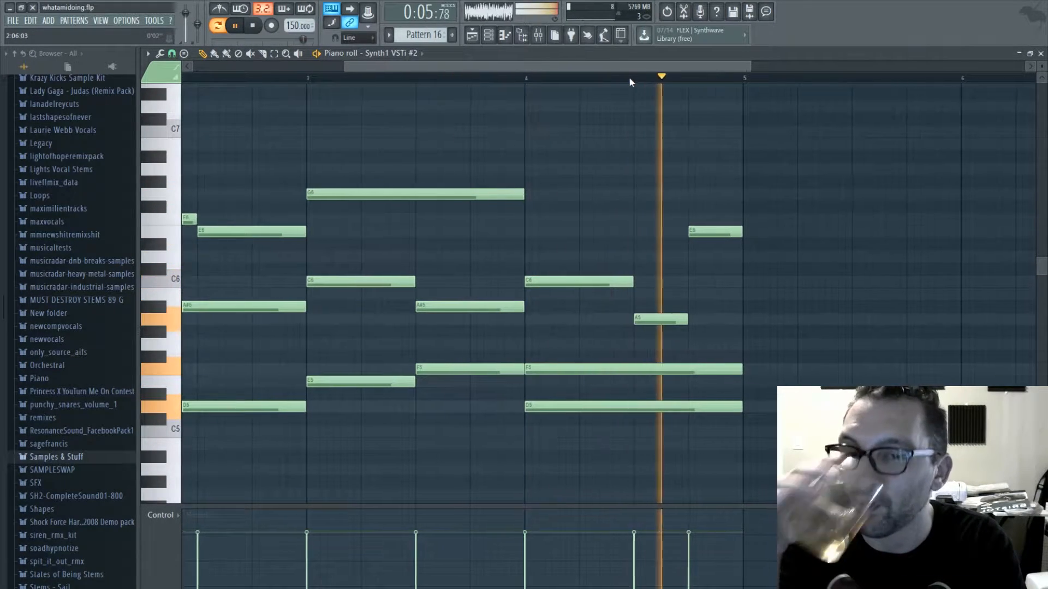
pyautogui.press('space')
# - Lower the two half-bar bottom notes in bar 3 to D5 and E5, and audition the progression from bar 3
pyautogui.moveTo(314, 381); pyautogui.dragTo(314, 407)
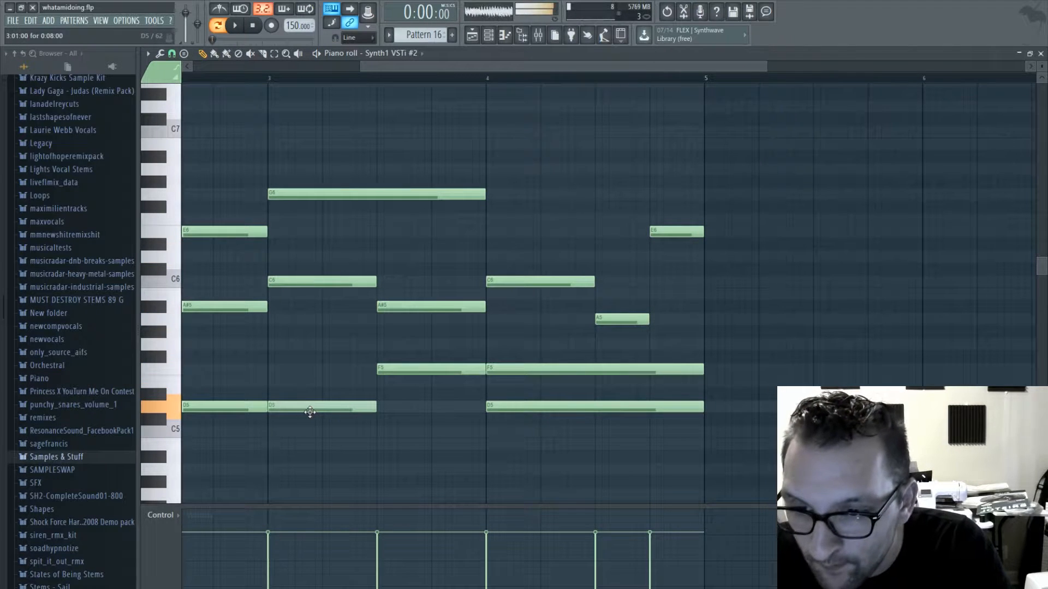
pyautogui.moveTo(393, 370); pyautogui.dragTo(393, 384)
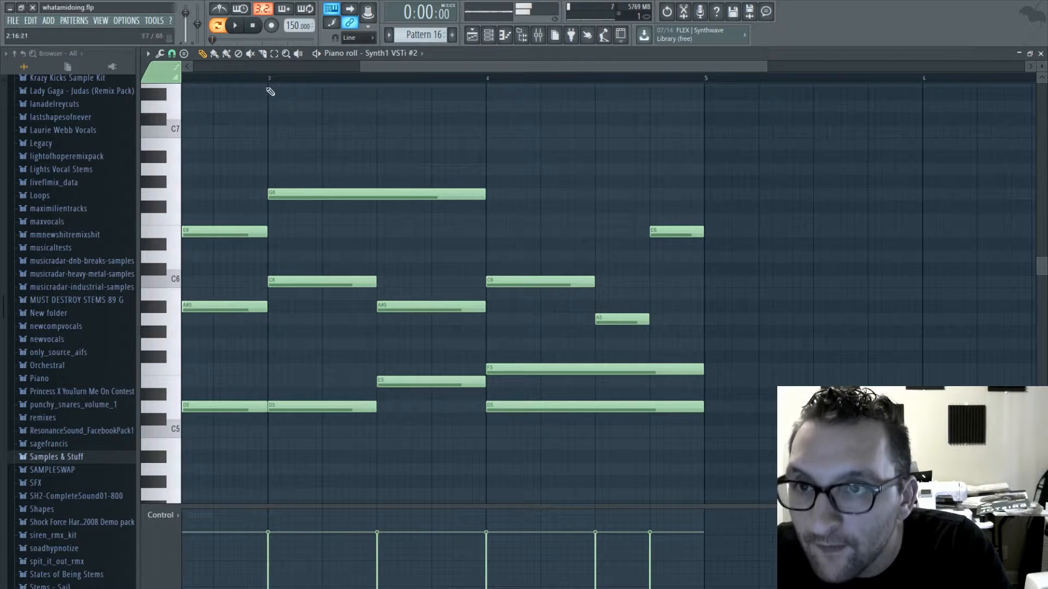
pyautogui.press('space')
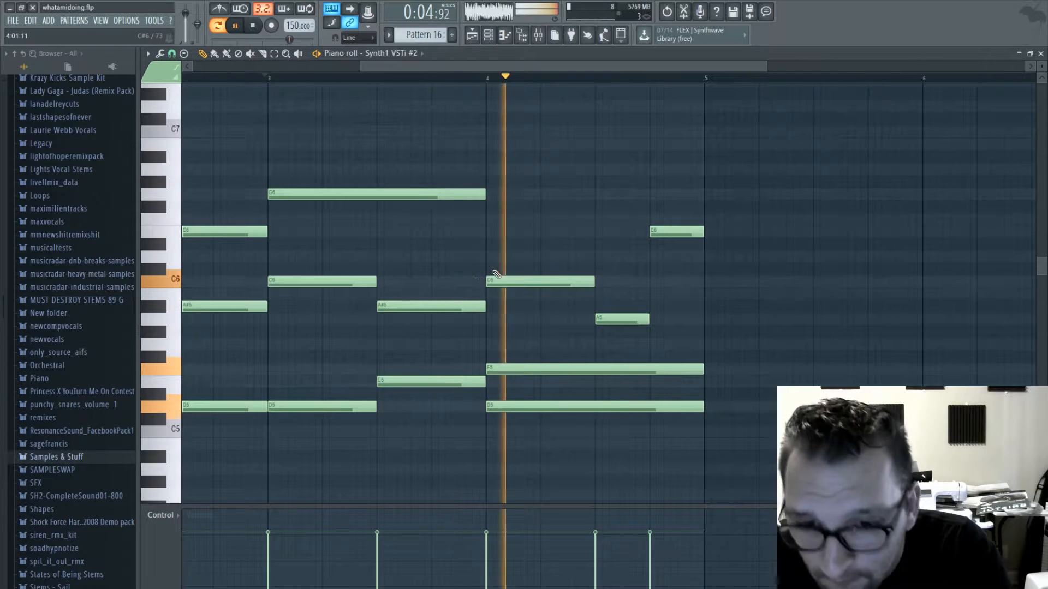
pyautogui.press('space')
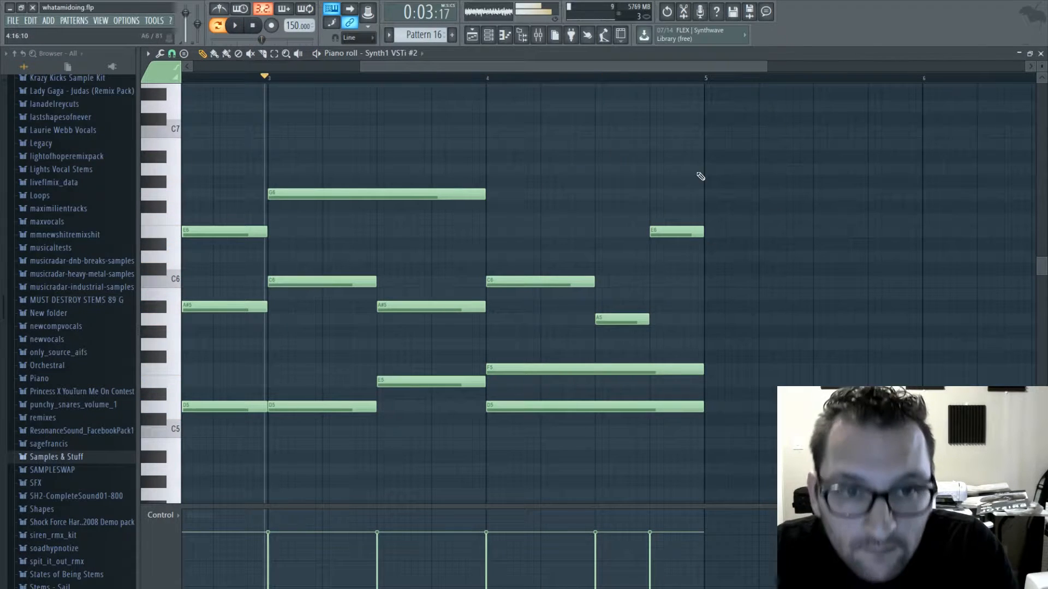
# - Copy the bar 1 chord of D6, A5 and D5 into bar 5
pyautogui.moveTo(534, 66); pyautogui.dragTo(255, 79)
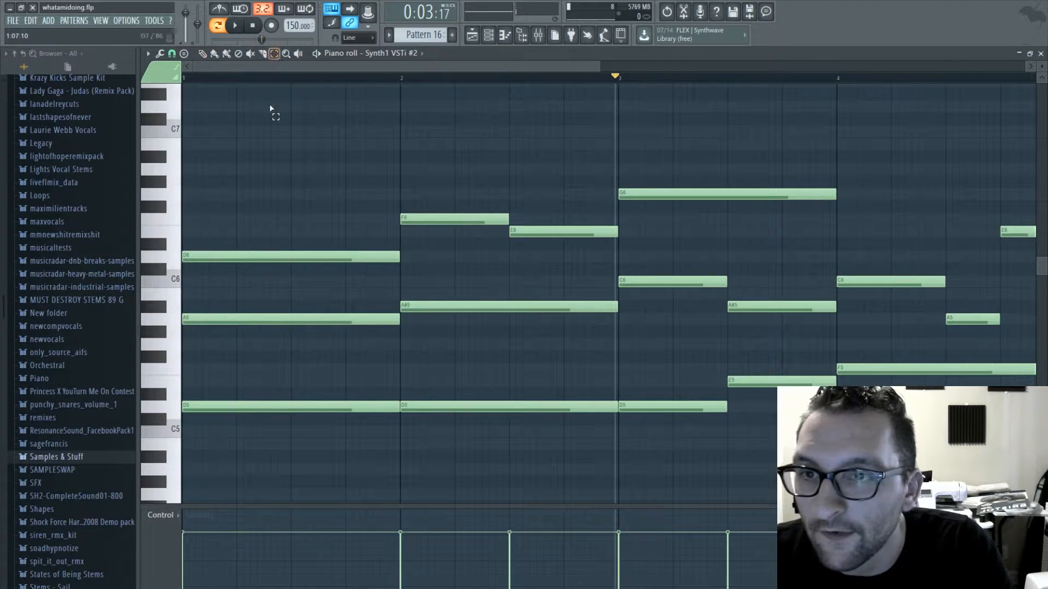
pyautogui.moveTo(252, 176); pyautogui.dragTo(281, 451)
pyautogui.moveTo(329, 67); pyautogui.dragTo(680, 74)
pyautogui.hotkey('ctrl', 'v')
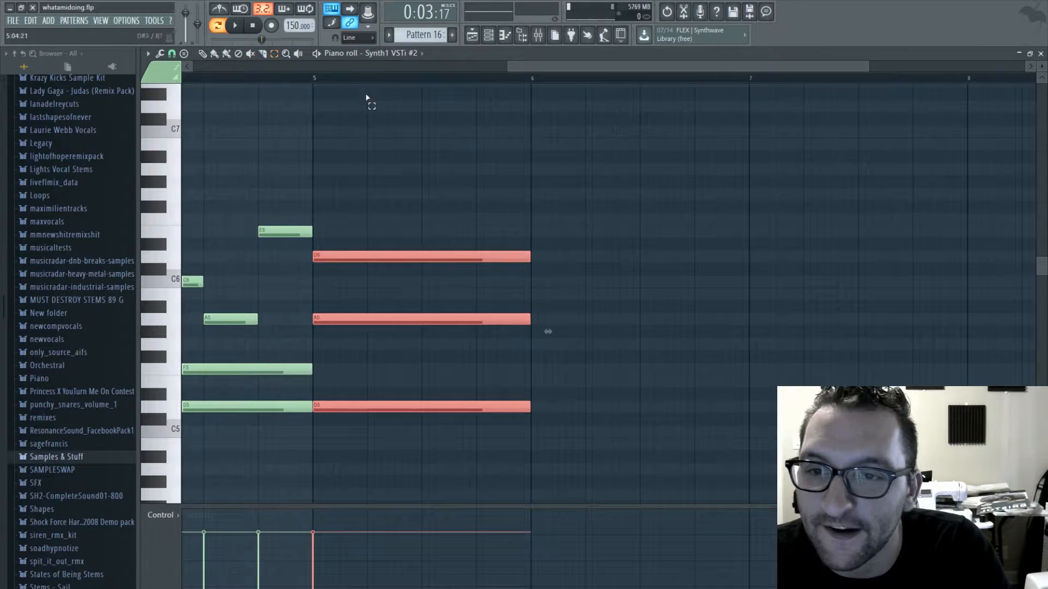
# - Continue the top voice with half-bar F6 and A6 notes in bar 6 and a one-bar G6 in bar 7
pyautogui.click(539, 233)
pyautogui.moveTo(532, 227); pyautogui.dragTo(537, 216)
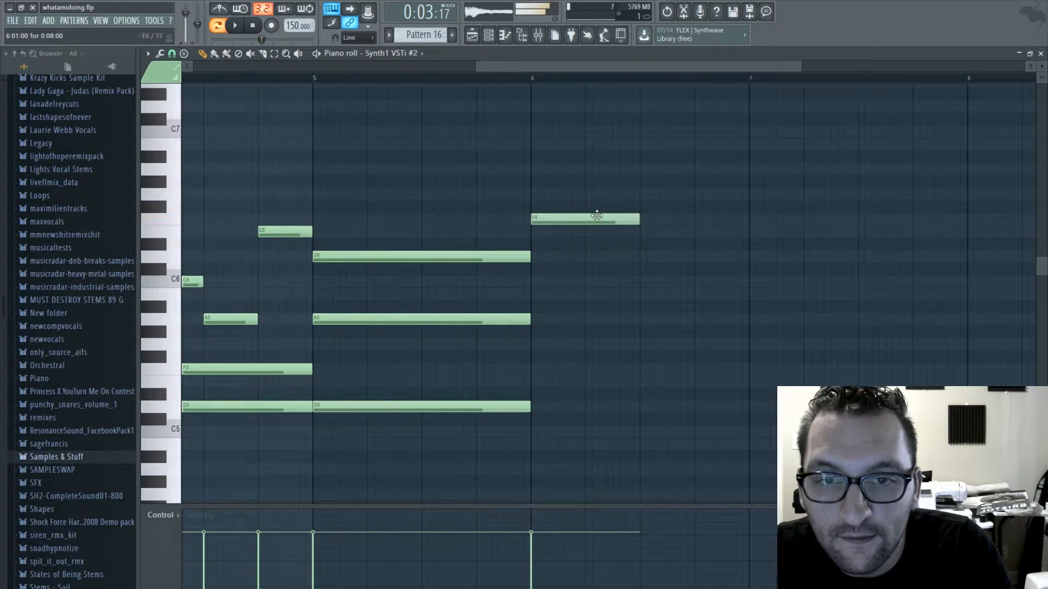
pyautogui.click(640, 172)
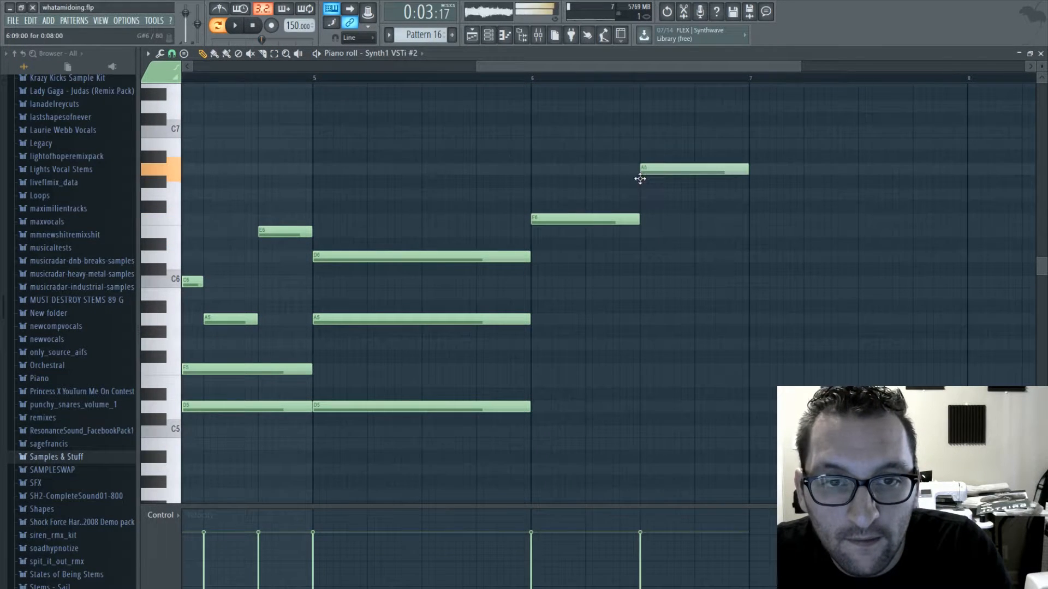
pyautogui.click(749, 197)
pyautogui.moveTo(856, 193); pyautogui.dragTo(967, 196)
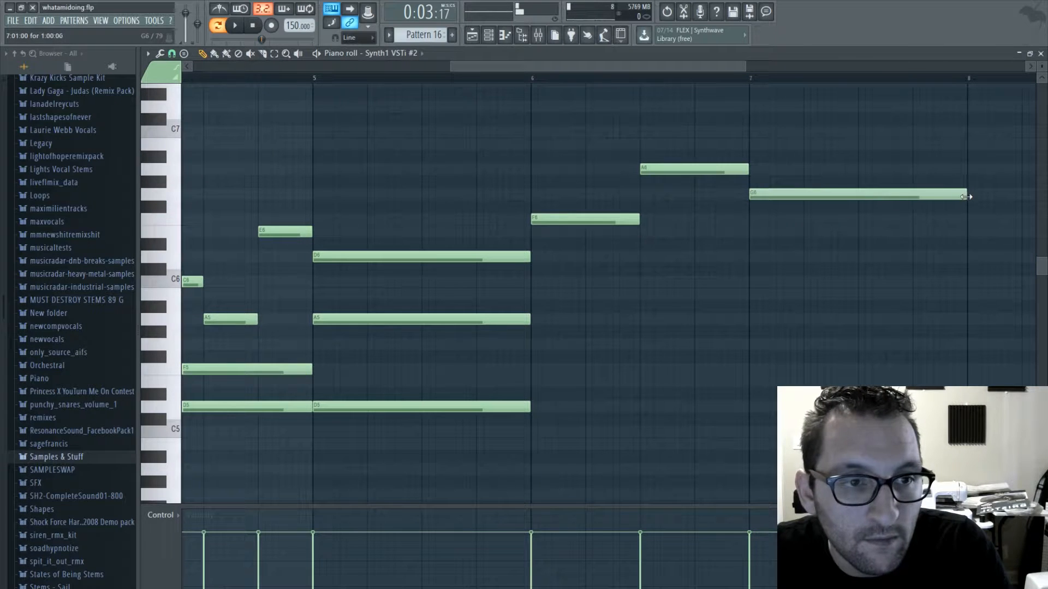
# - Finish the top voice in bar 8 with half-bar F6 and E6 notes
pyautogui.moveTo(597, 66); pyautogui.dragTo(712, 66)
pyautogui.click(444, 219)
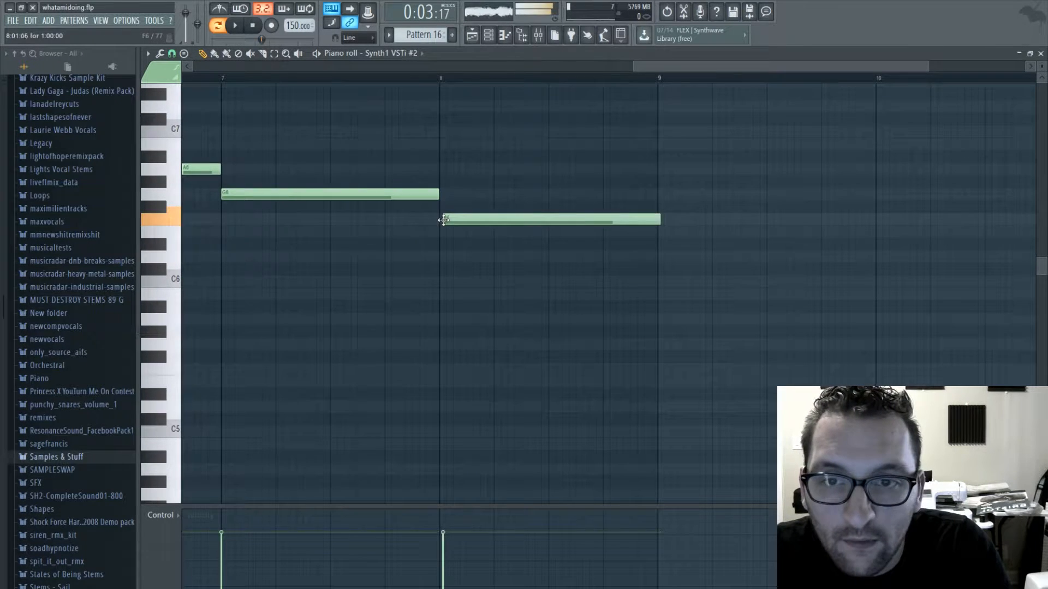
pyautogui.moveTo(483, 219); pyautogui.dragTo(480, 219)
pyautogui.moveTo(655, 220); pyautogui.dragTo(549, 226)
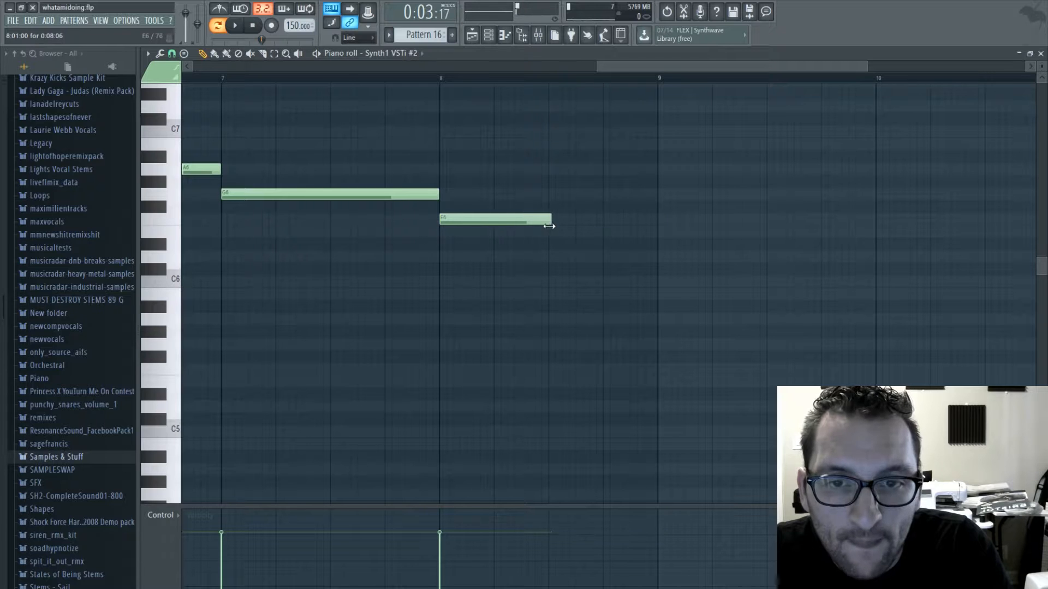
pyautogui.click(551, 230)
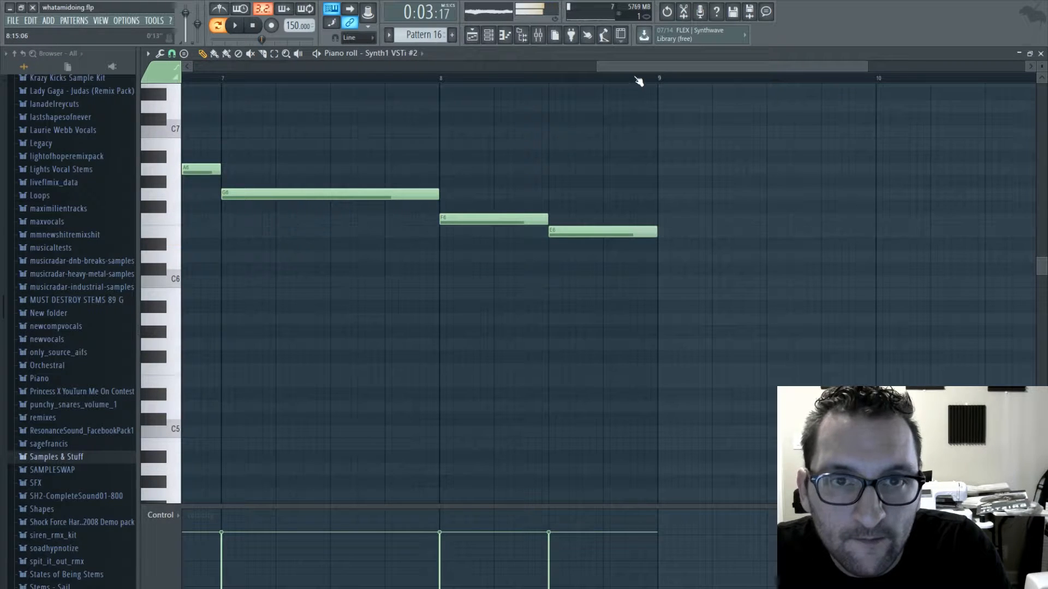
# - Harmonise bar 6 with half-bar A5 and G5 notes over a D5 spanning the whole bar, and audition it from bar 3
pyautogui.moveTo(631, 66); pyautogui.dragTo(484, 66)
pyautogui.click(473, 319)
pyautogui.moveTo(474, 315)
pyautogui.mouseDown()
pyautogui.moveTo(470, 278)
pyautogui.moveTo(467, 317)
pyautogui.mouseUp()
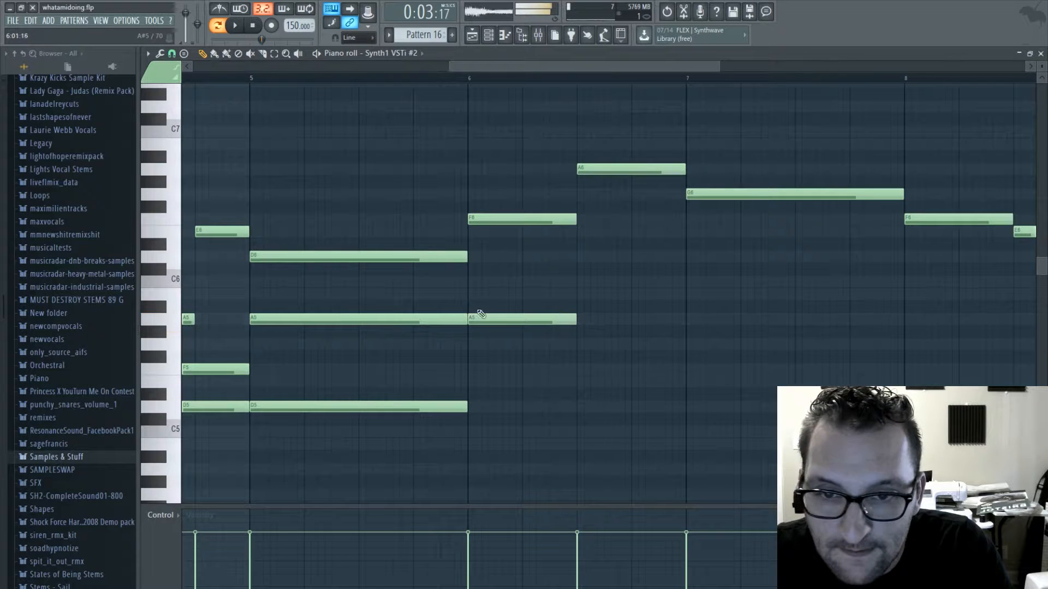
pyautogui.moveTo(575, 322)
pyautogui.mouseDown()
pyautogui.moveTo(679, 326)
pyautogui.moveTo(578, 321)
pyautogui.mouseUp()
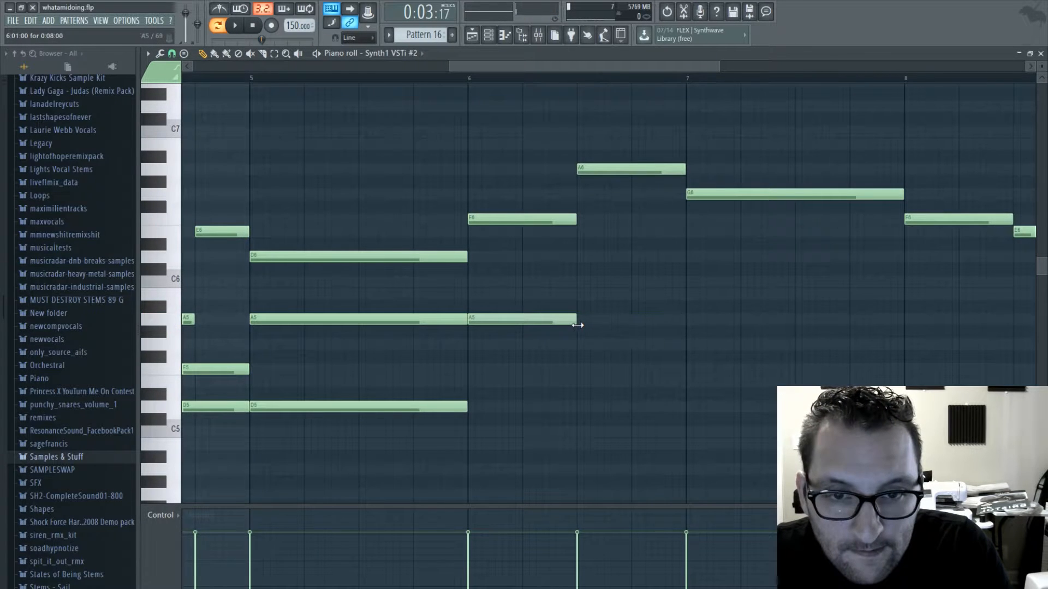
pyautogui.click(582, 346)
pyautogui.click(469, 407)
pyautogui.press('space')
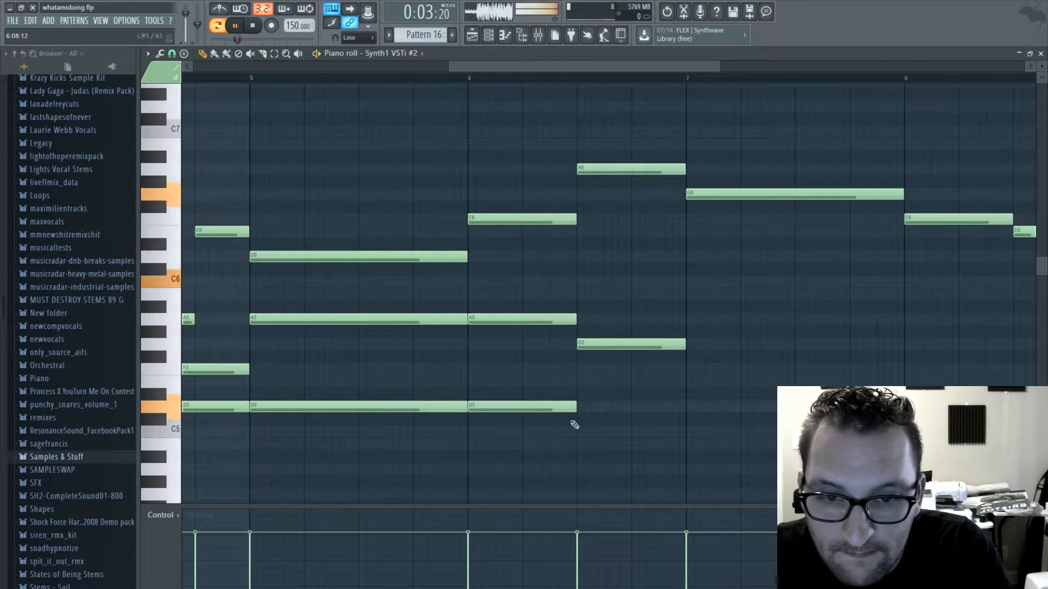
pyautogui.moveTo(582, 409); pyautogui.dragTo(685, 404)
pyautogui.keyDown('ctrl'); pyautogui.scroll(-4, 508, 237); pyautogui.keyUp('ctrl')
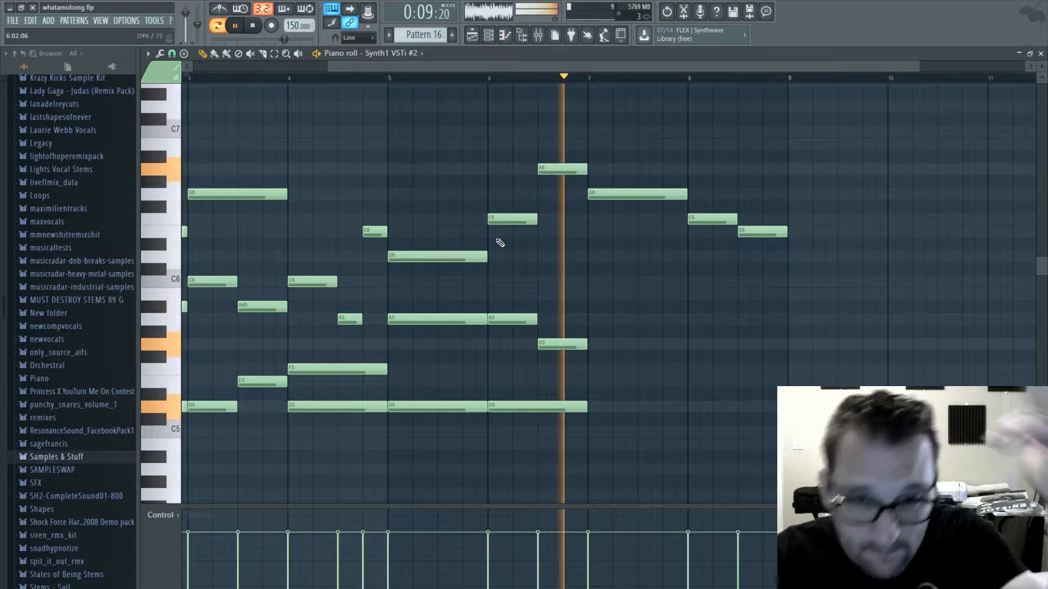
pyautogui.press('space')
# - Add one-bar D6, A5 and F5 notes beneath the G6 in bar 7 and start playback
pyautogui.click(591, 258)
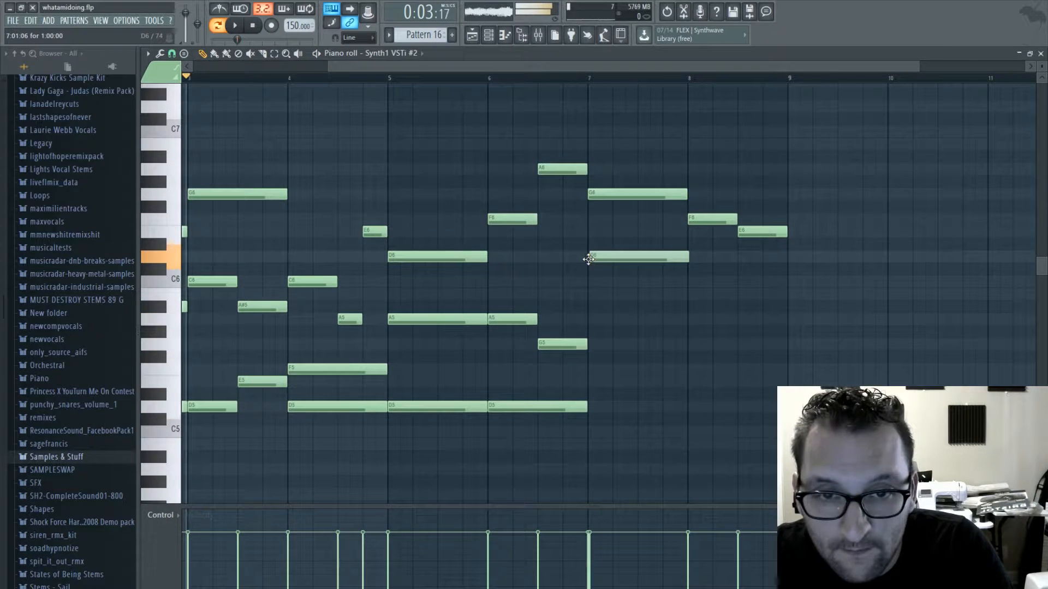
pyautogui.click(588, 320)
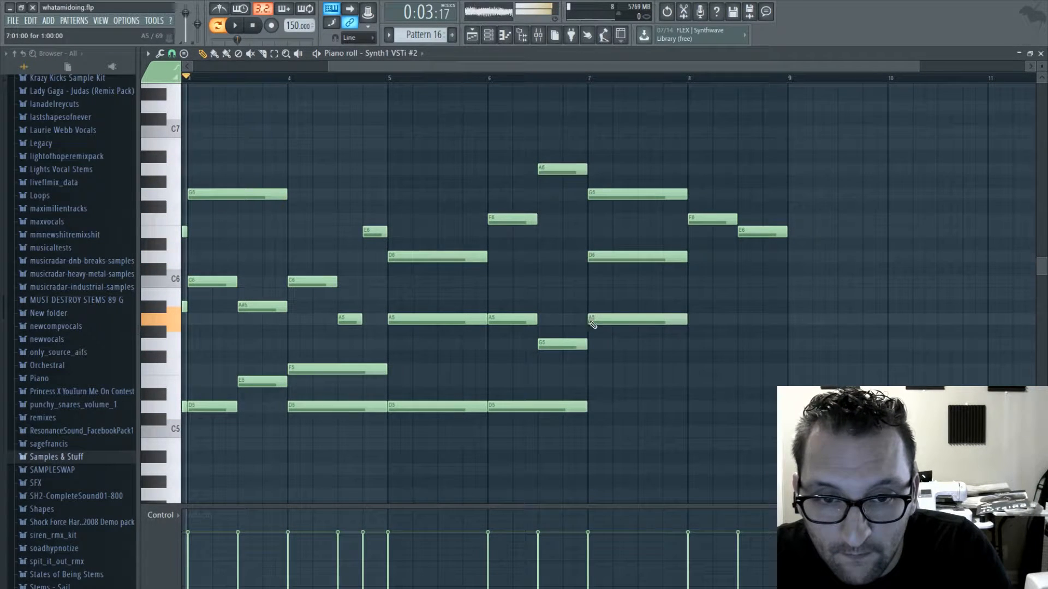
pyautogui.click(602, 373)
pyautogui.press('space')
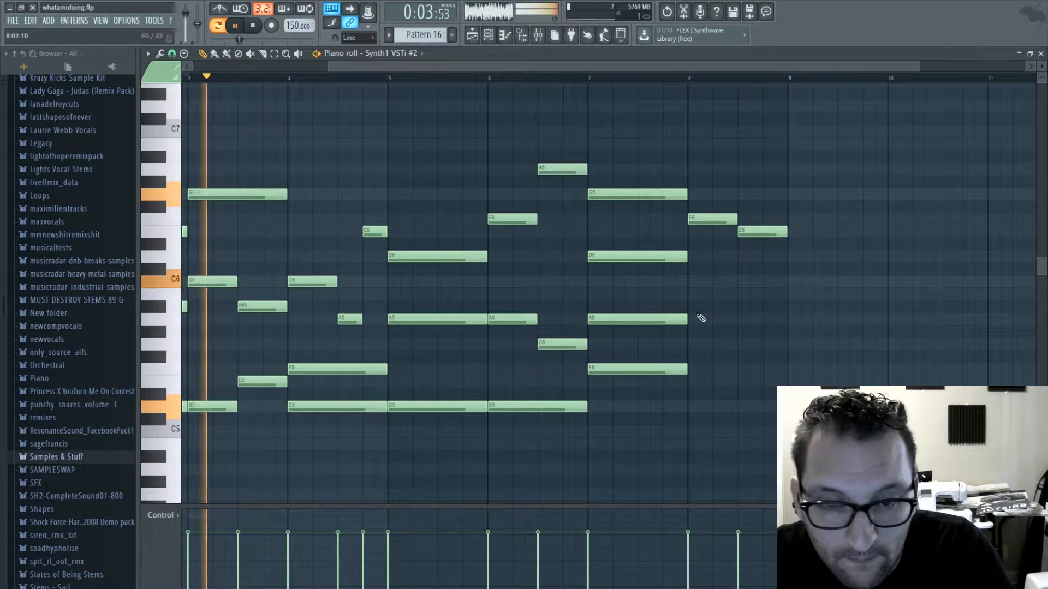
# - Add one-bar G5 and D5 notes in bar 8, and delete the F5 from bar 7
pyautogui.click(691, 343)
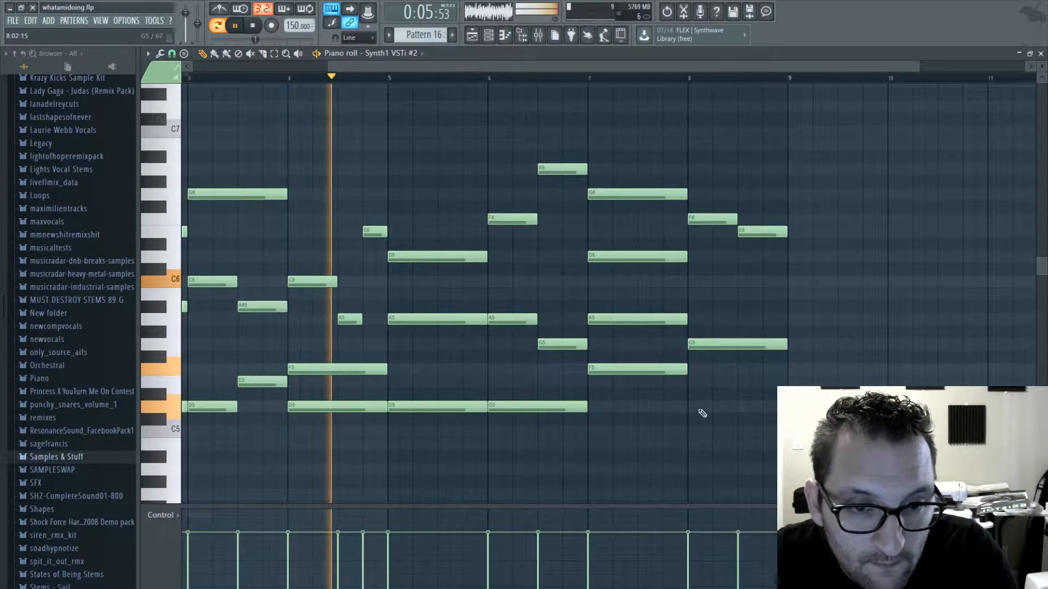
pyautogui.click(700, 410)
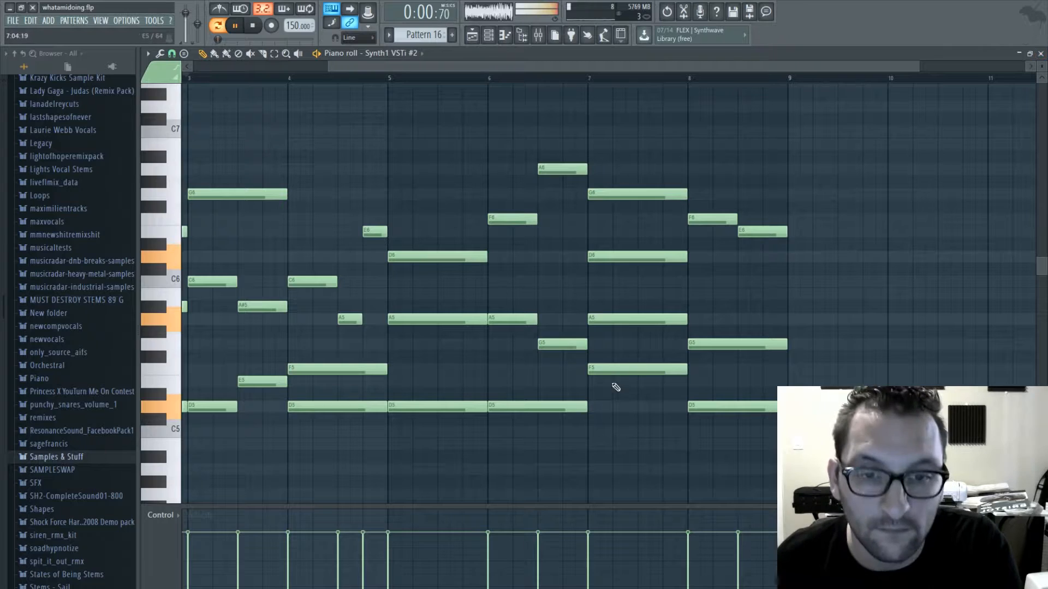
pyautogui.rightClick(622, 367)
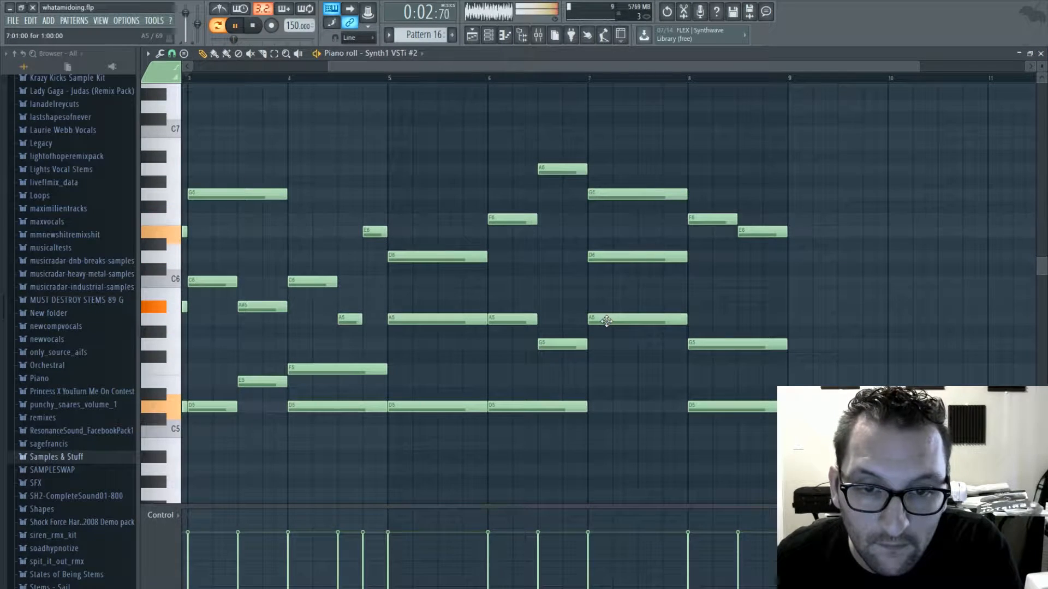
# - Route the second Synth1 channel to mixer insert 11 and load Fruity parametric EQ 2 in its first effect slot
pyautogui.click(1041, 54)
pyautogui.click(215, 425)
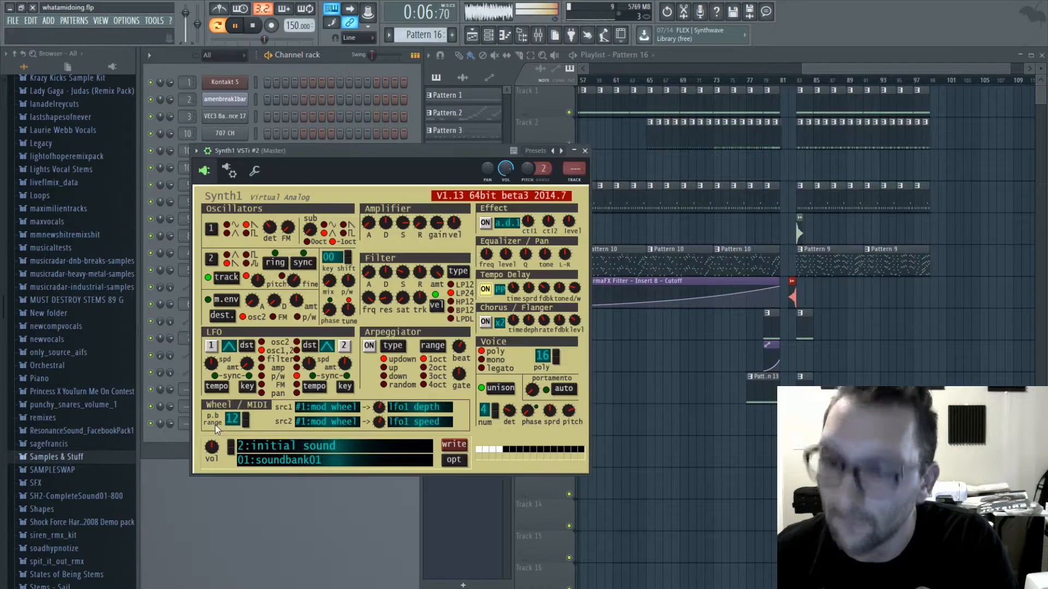
pyautogui.press('F9')
pyautogui.moveTo(926, 214); pyautogui.dragTo(926, 200)
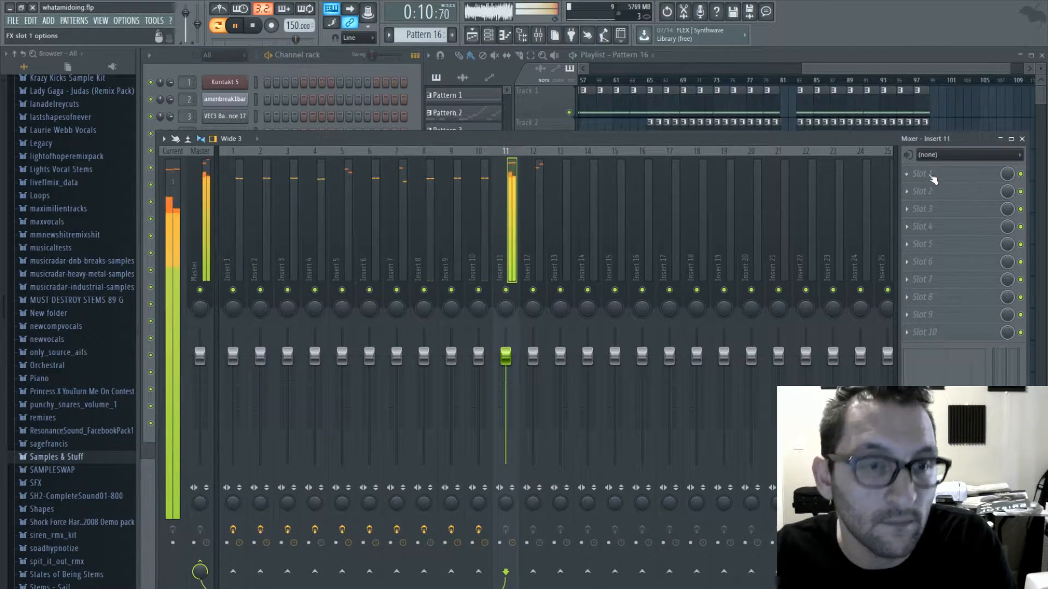
pyautogui.click(254, 26)
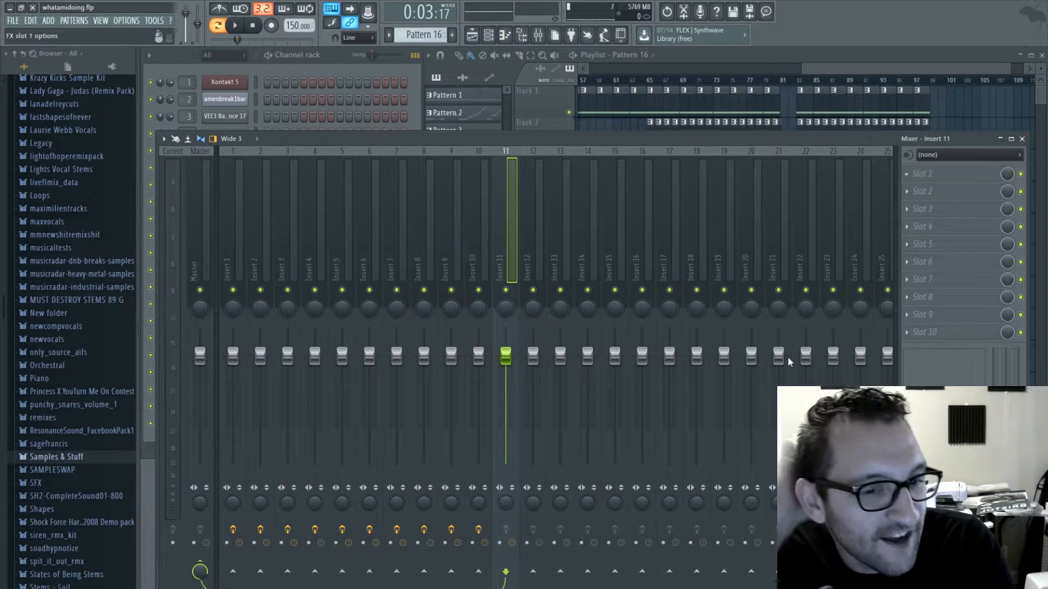
pyautogui.click(760, 479)
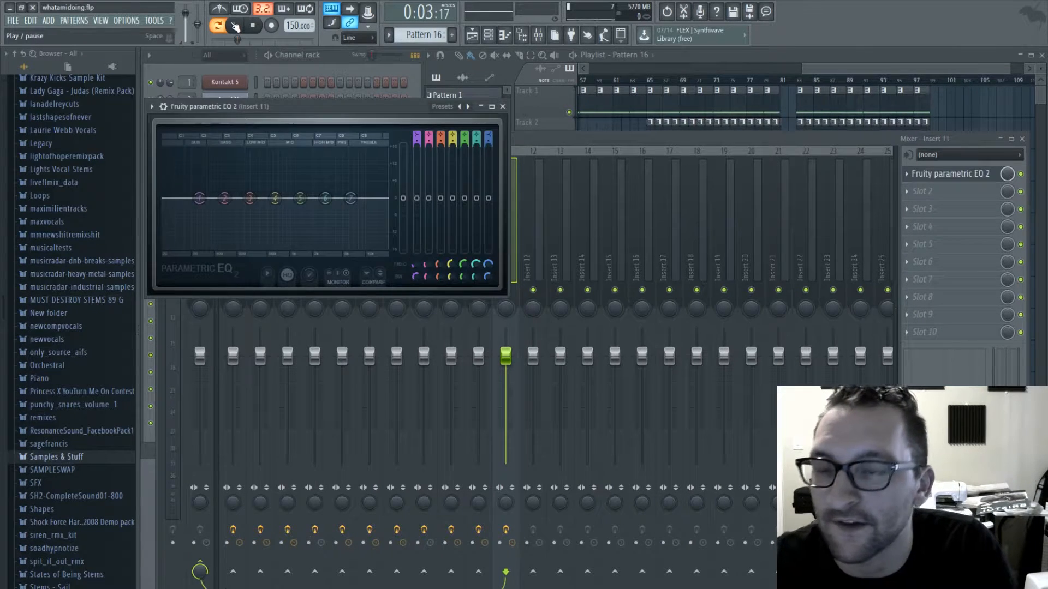
# - Cut the low frequencies with EQ band 1 and raise band 3 slightly while the pattern plays
pyautogui.click(235, 25)
pyautogui.moveTo(200, 201); pyautogui.dragTo(231, 248)
pyautogui.moveTo(250, 198); pyautogui.dragTo(245, 186)
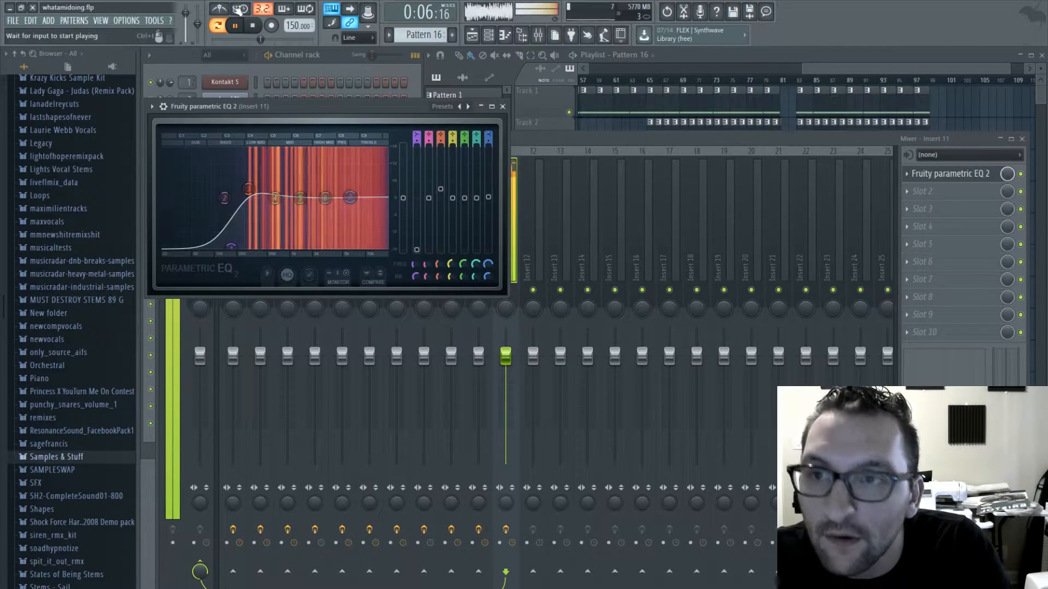
pyautogui.press('space')
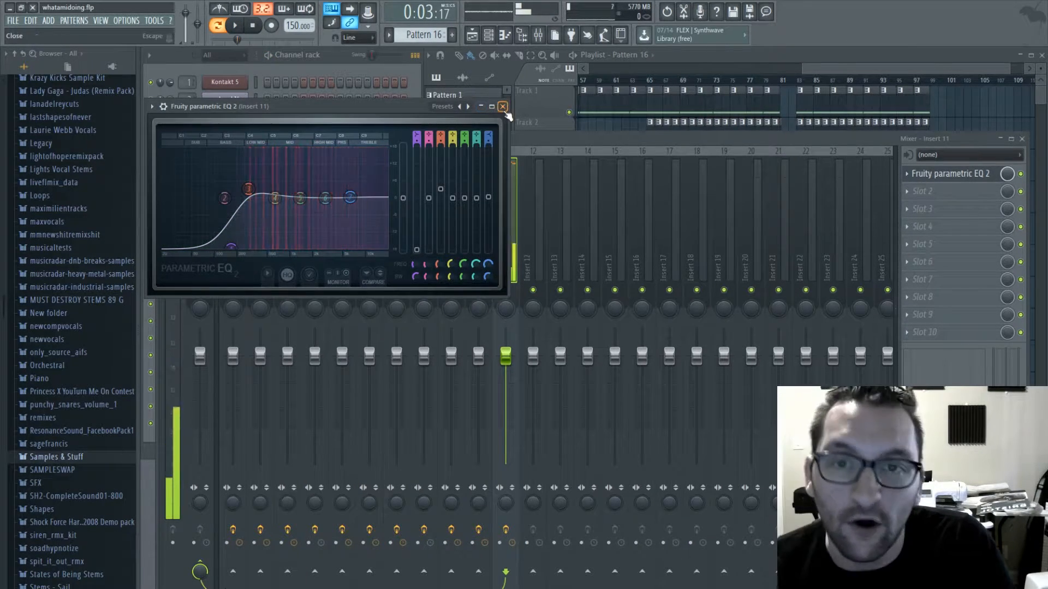
pyautogui.click(503, 107)
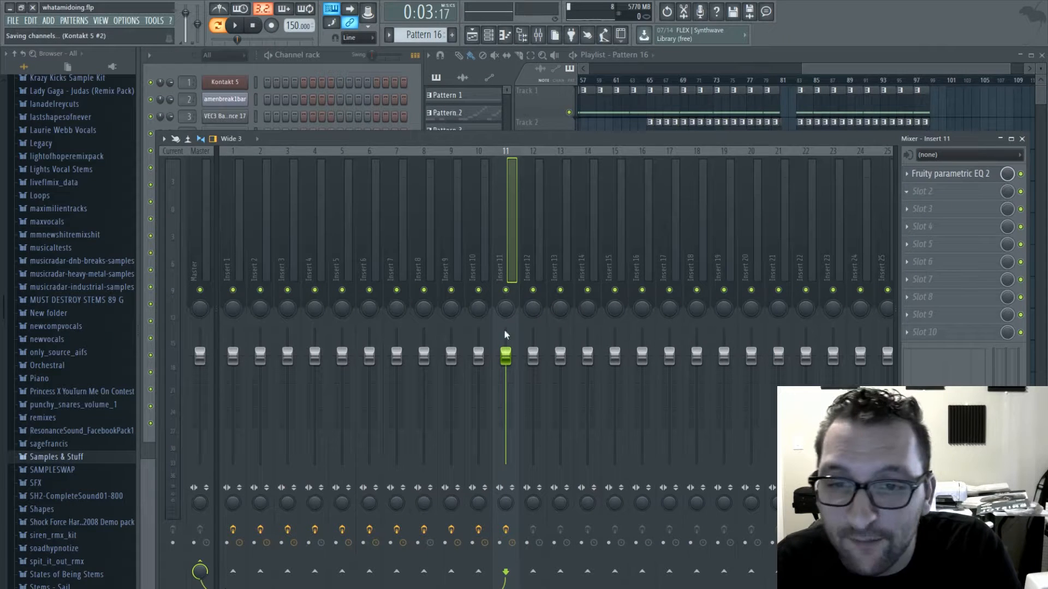
# - Load Fruity Limiter in insert 11's second effect slot and show its compressor settings
pyautogui.click(267, 291)
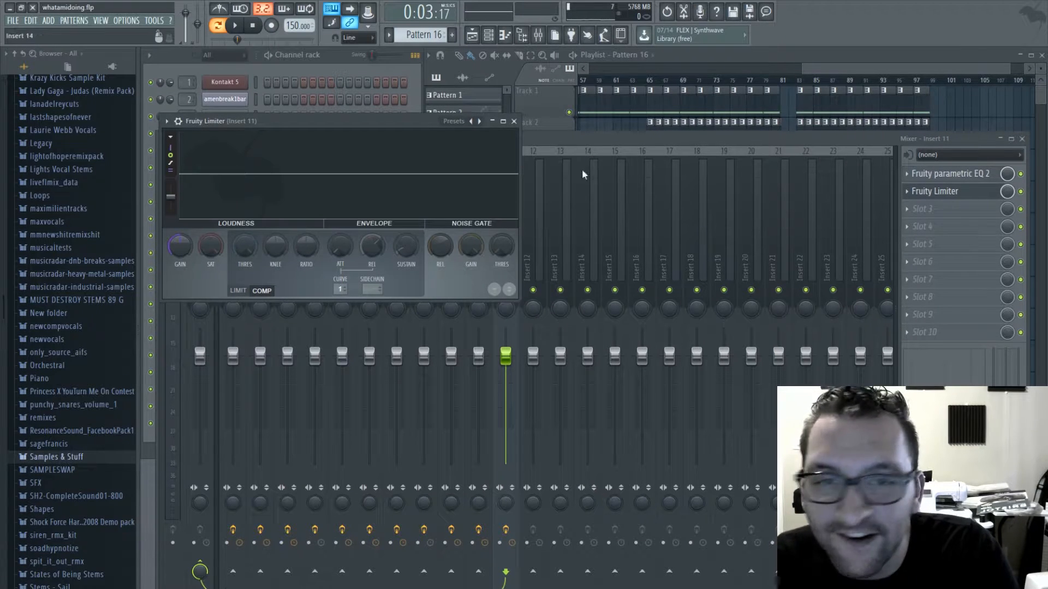
pyautogui.click(542, 137)
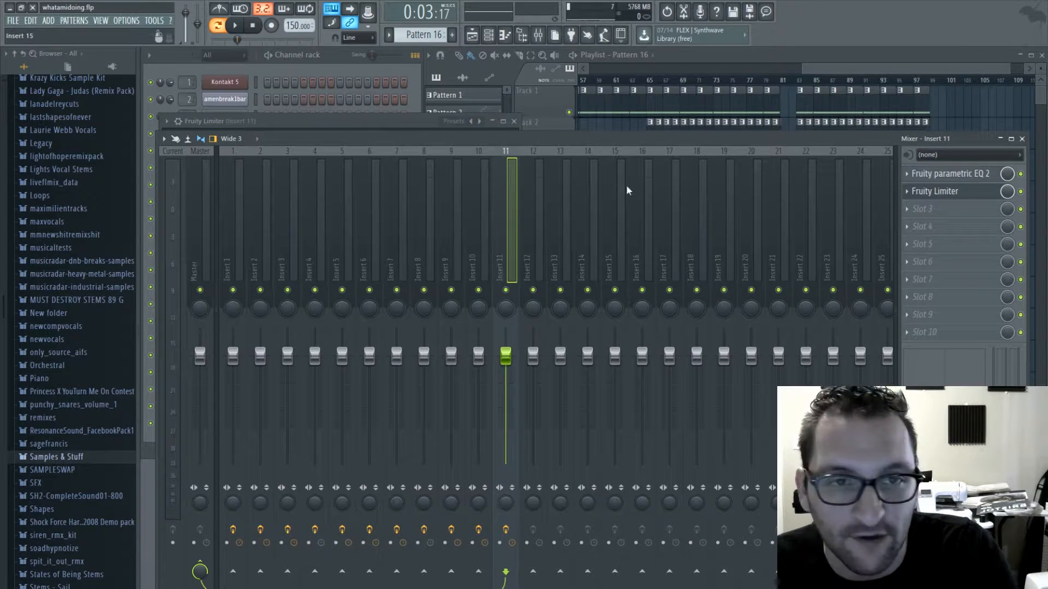
# - Locate the kick channel through Pattern 8 and route its mixer insert 3 to insert 11 as a sidechain source
pyautogui.click(818, 131)
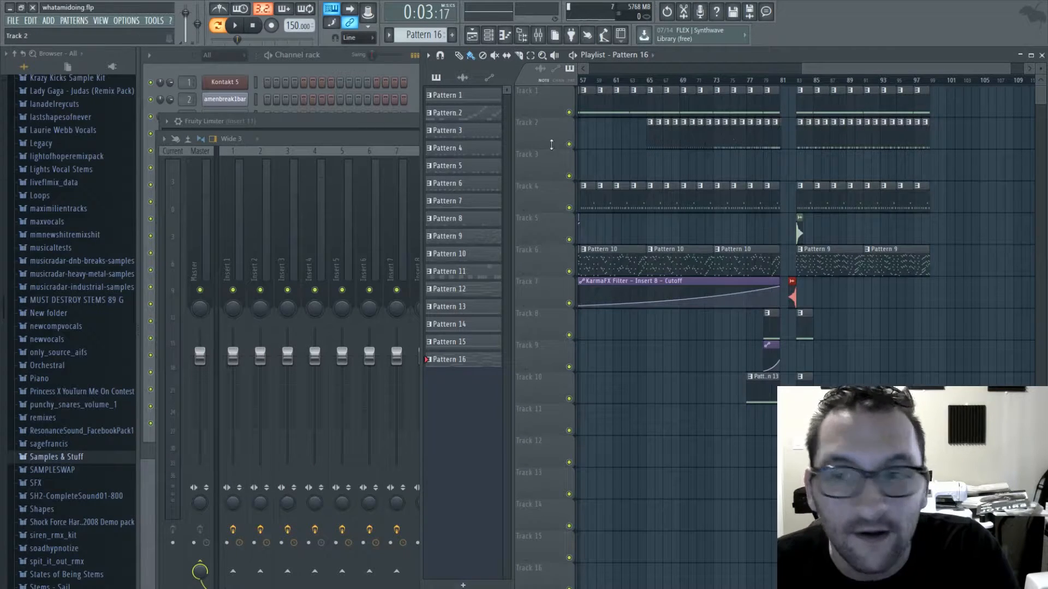
pyautogui.click(651, 134)
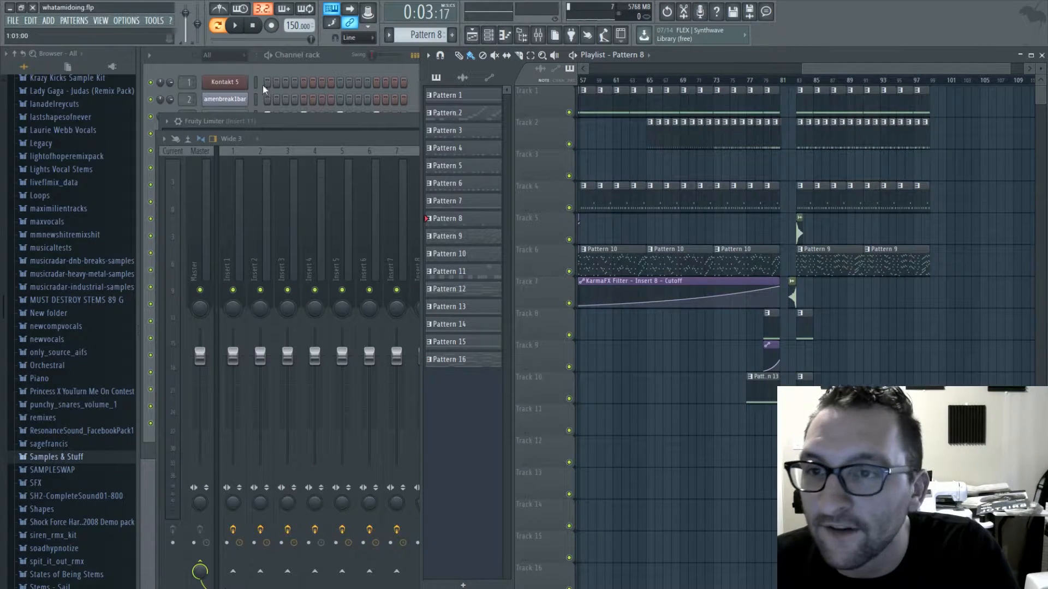
pyautogui.click(297, 73)
pyautogui.click(194, 116)
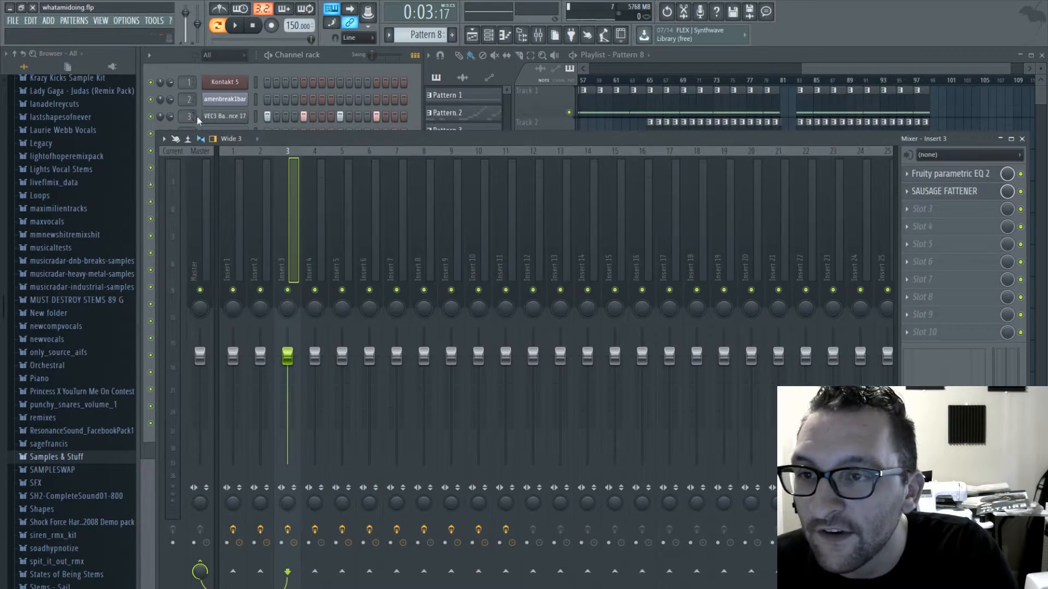
pyautogui.click(312, 67)
pyautogui.click(460, 143)
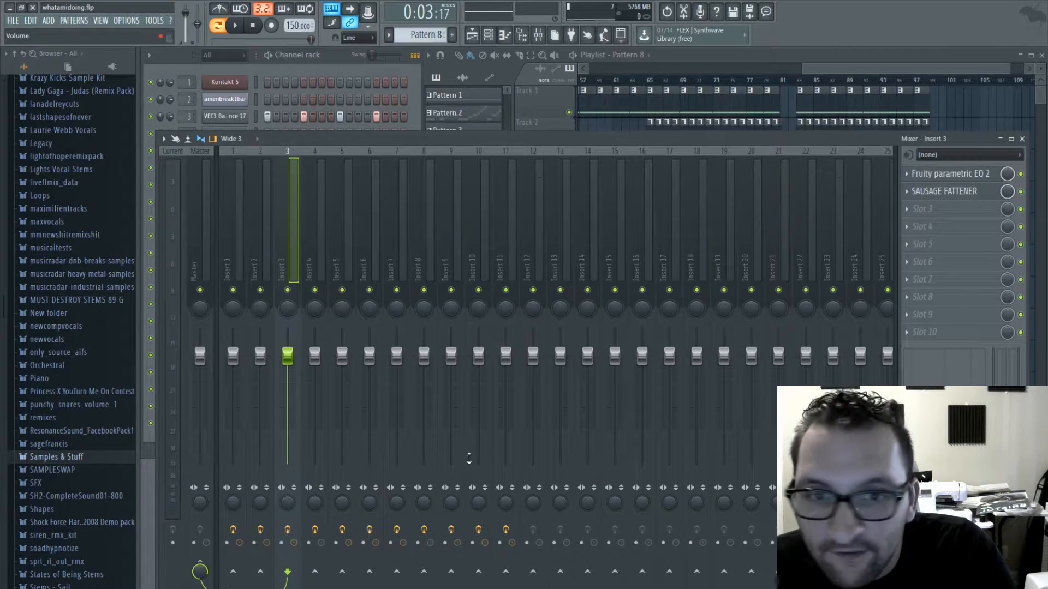
pyautogui.click(507, 572)
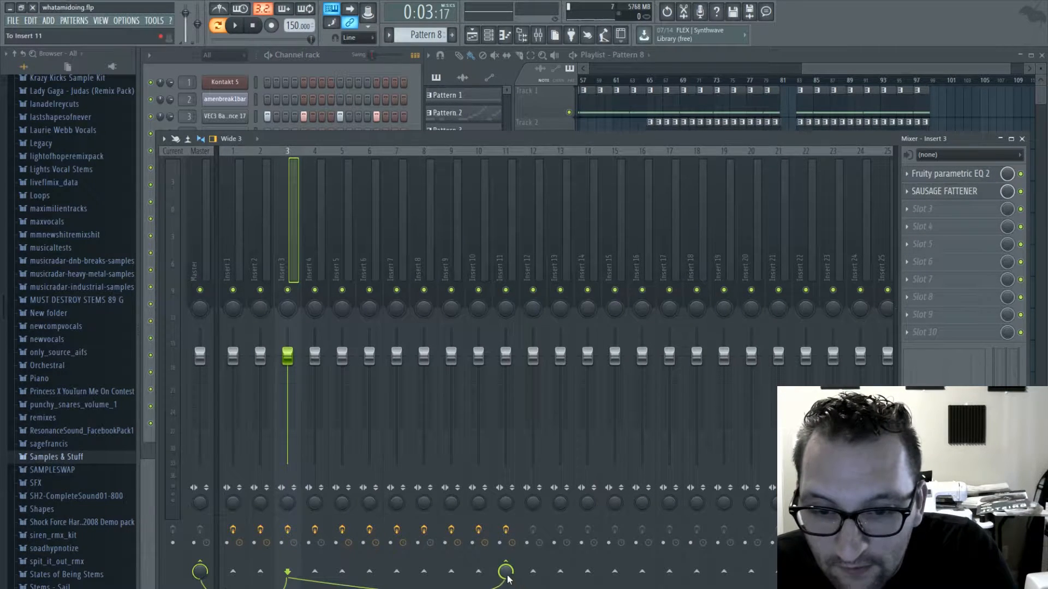
# - Set insert 11's Fruity Limiter to sidechain input 1, with a low threshold, soft knee and raised ratio
pyautogui.click(505, 241)
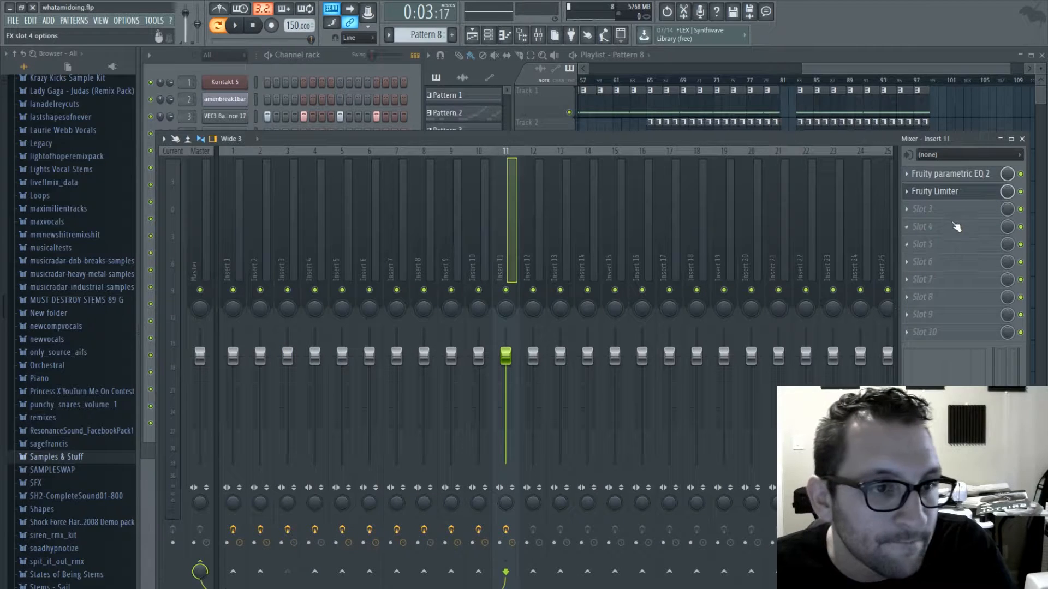
pyautogui.click(946, 193)
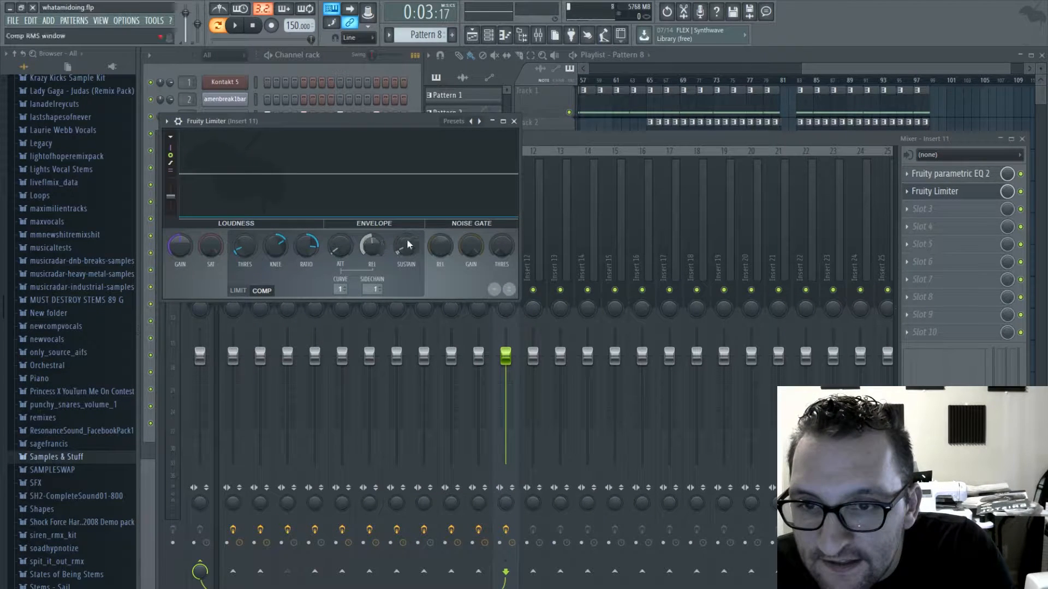
# - Place Pattern 16 on playlist track 9 at bar 83 and play the song from that bar
pyautogui.click(808, 66)
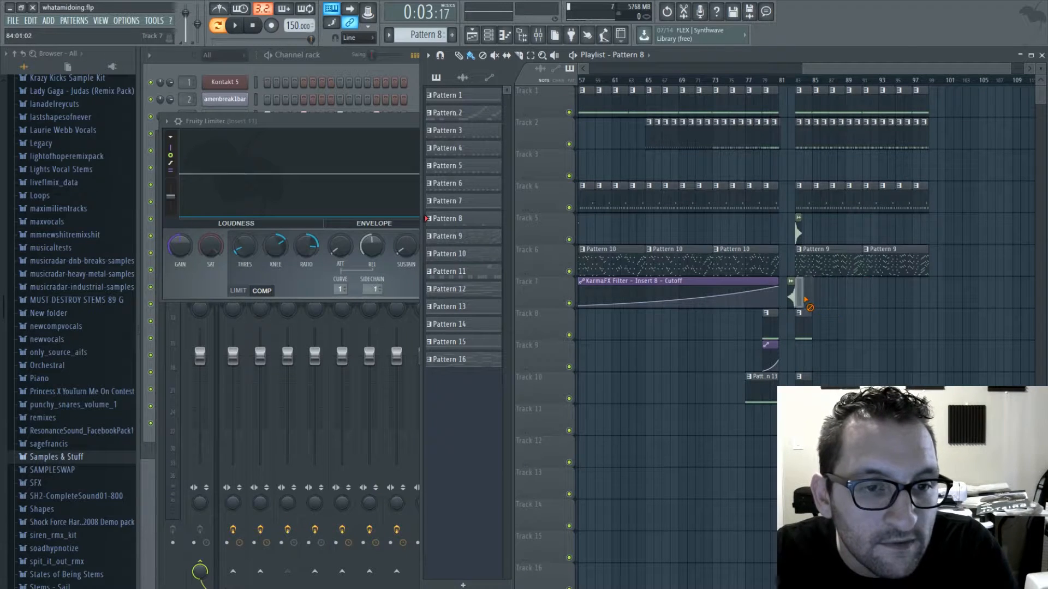
pyautogui.click(367, 55)
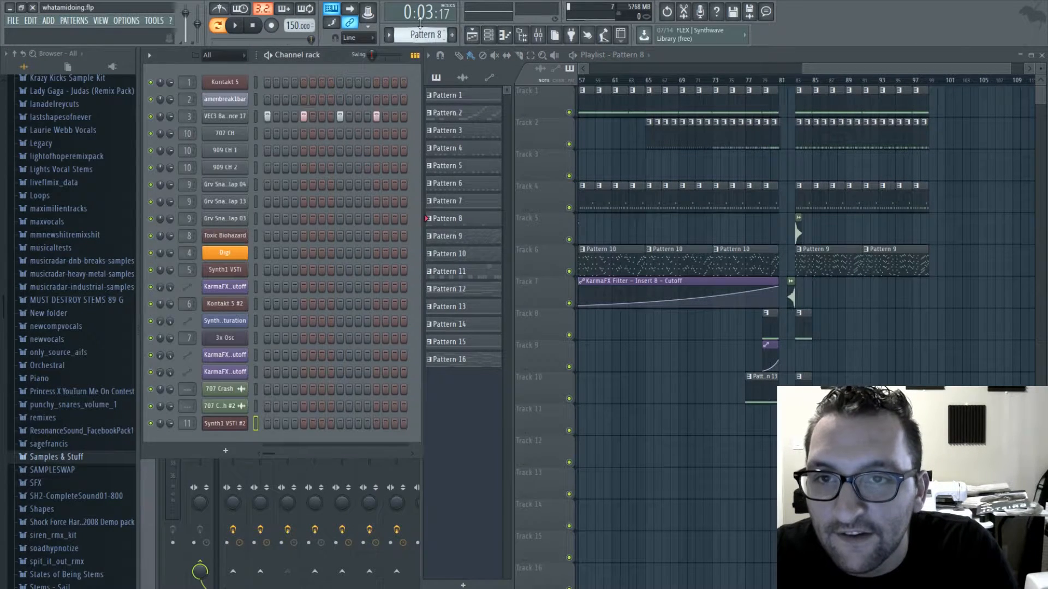
pyautogui.moveTo(420, 22); pyautogui.dragTo(421, 3)
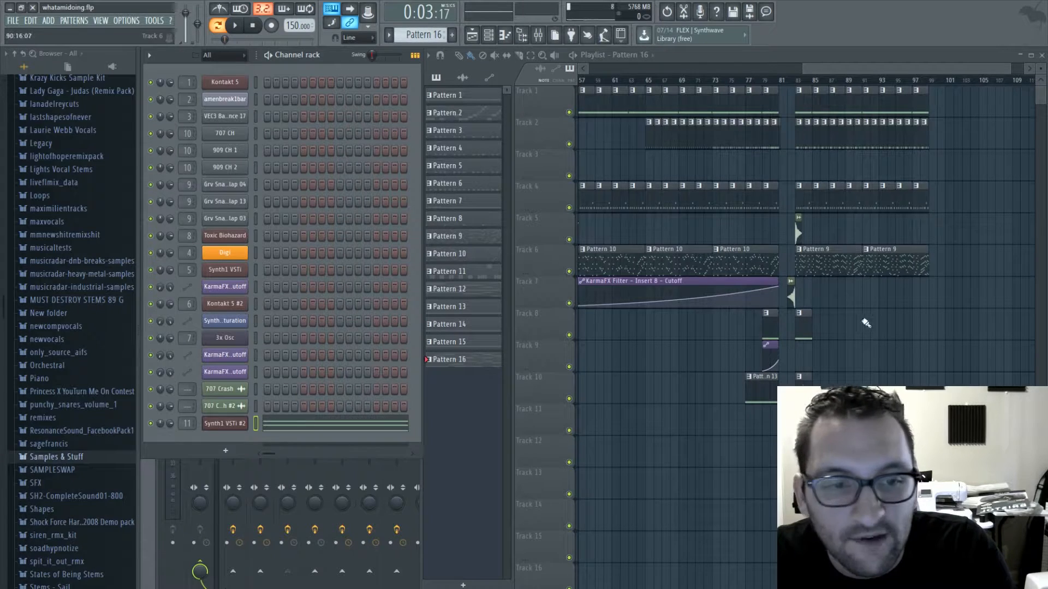
pyautogui.click(802, 352)
pyautogui.click(802, 87)
pyautogui.press('space')
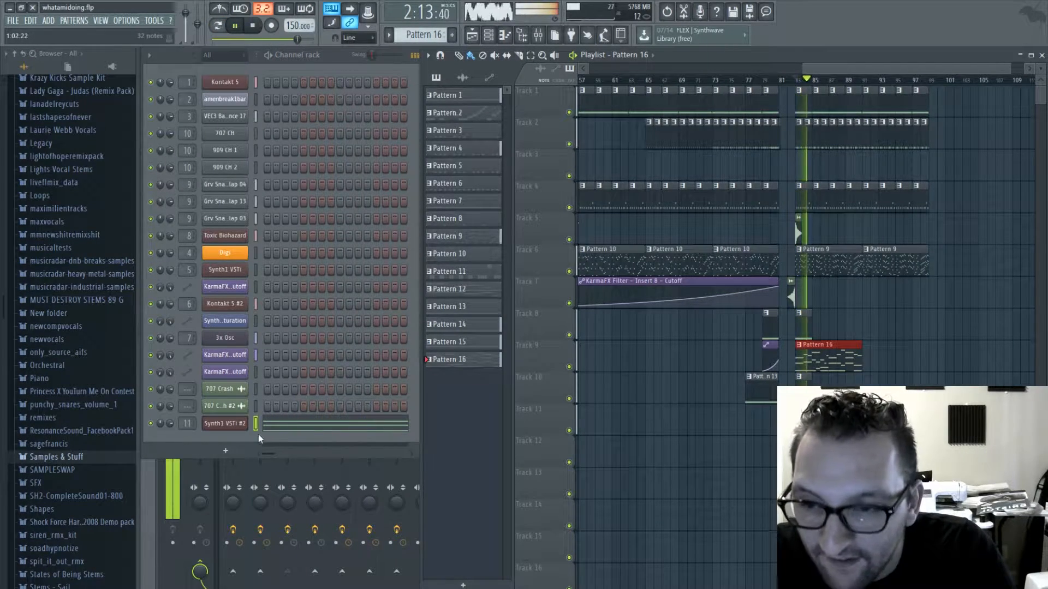
# - Adjust the release and set the ratio to about 3.6:1 in insert 11's Fruity Limiter during playback
pyautogui.press('F9')
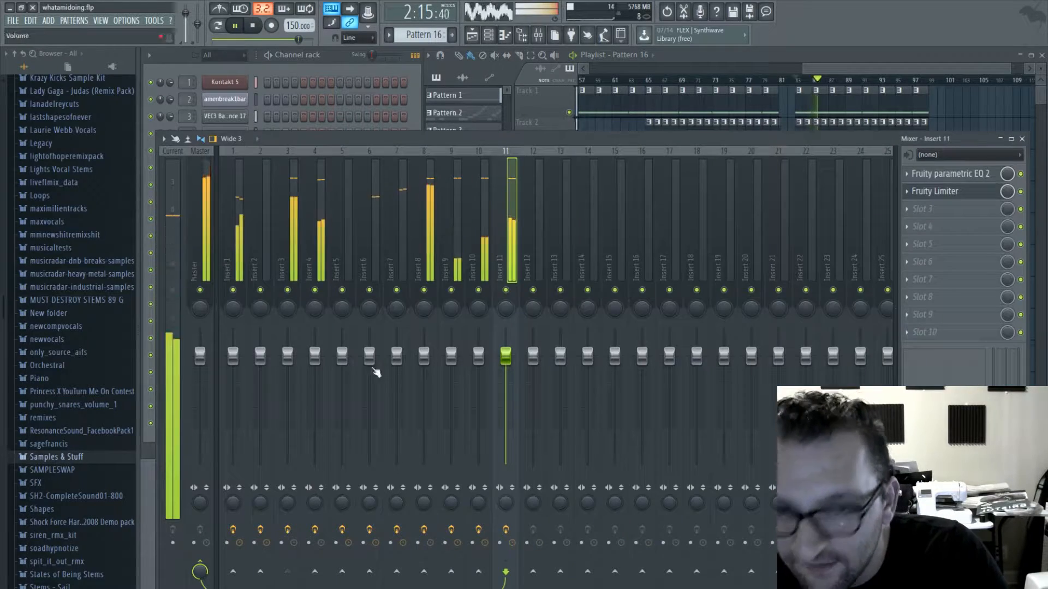
pyautogui.click(939, 192)
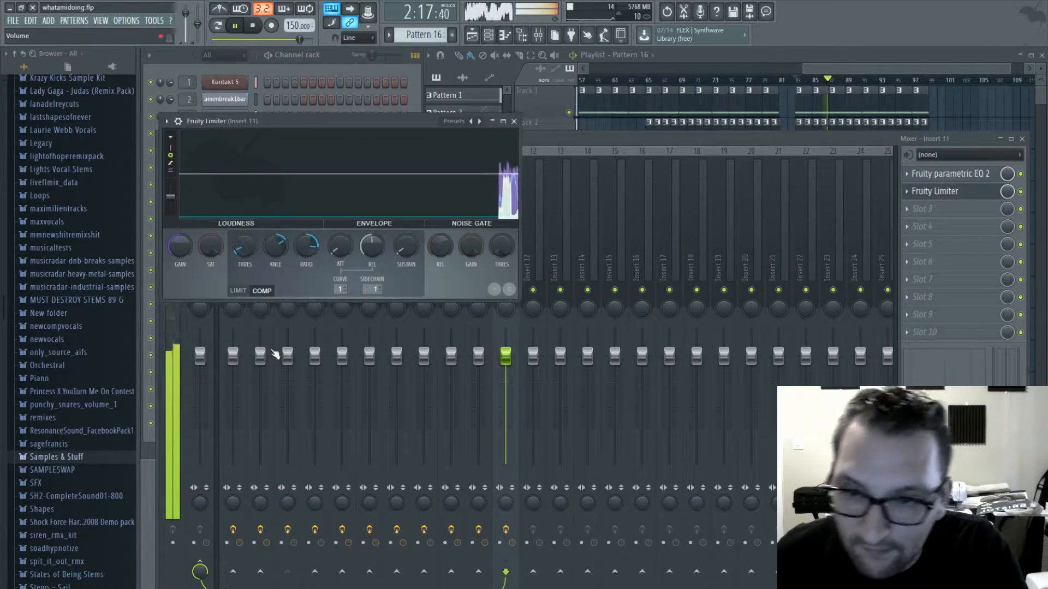
pyautogui.moveTo(372, 246); pyautogui.dragTo(374, 245)
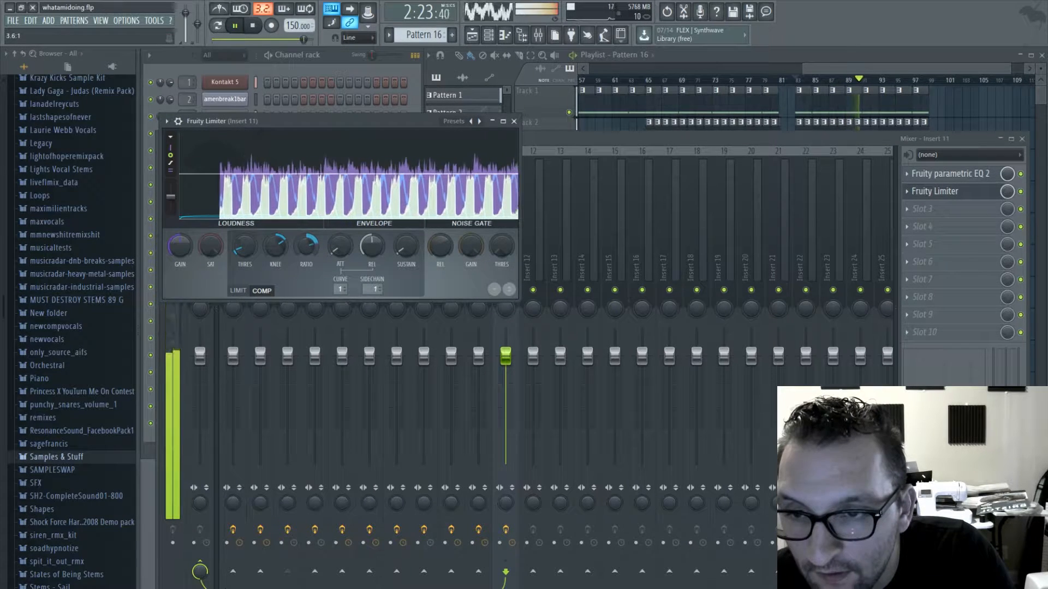
pyautogui.click(514, 121)
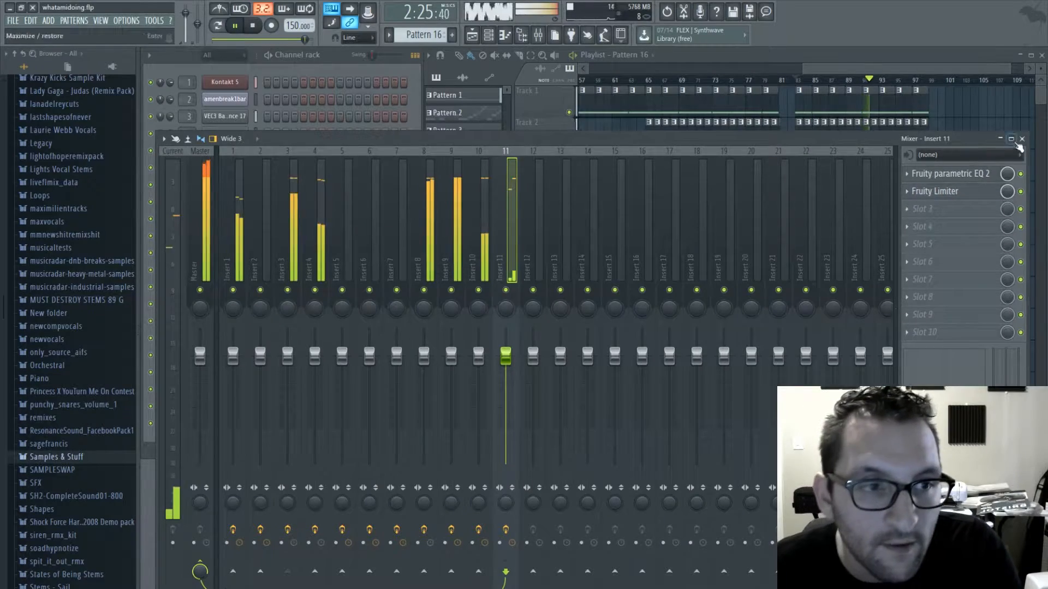
# - Add a second Pattern 16 clip on track 9 at bar 91, directly after the first one
pyautogui.click(1022, 139)
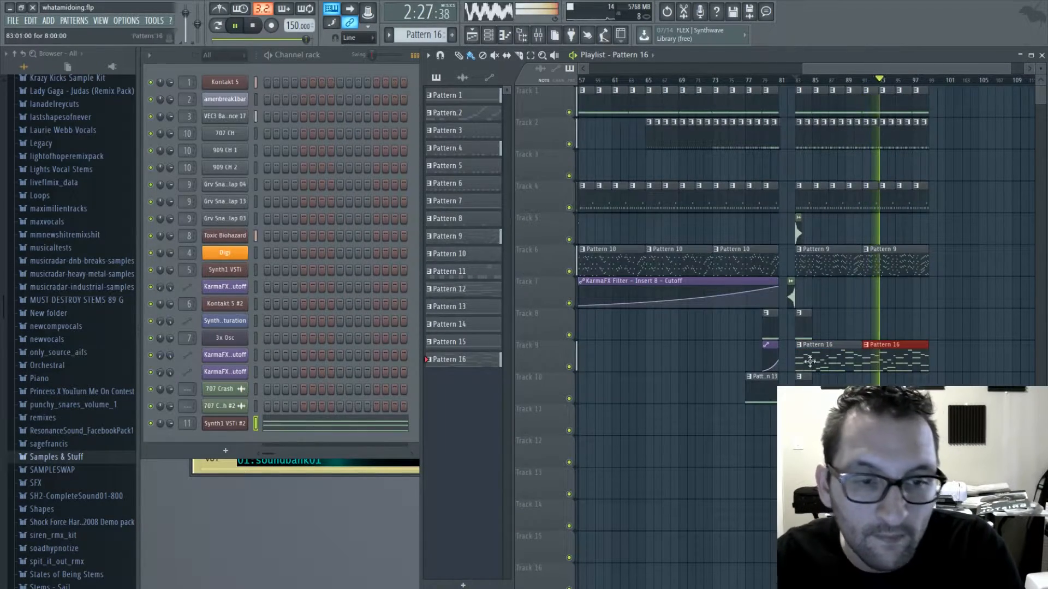
pyautogui.doubleClick(810, 361)
pyautogui.click(1040, 53)
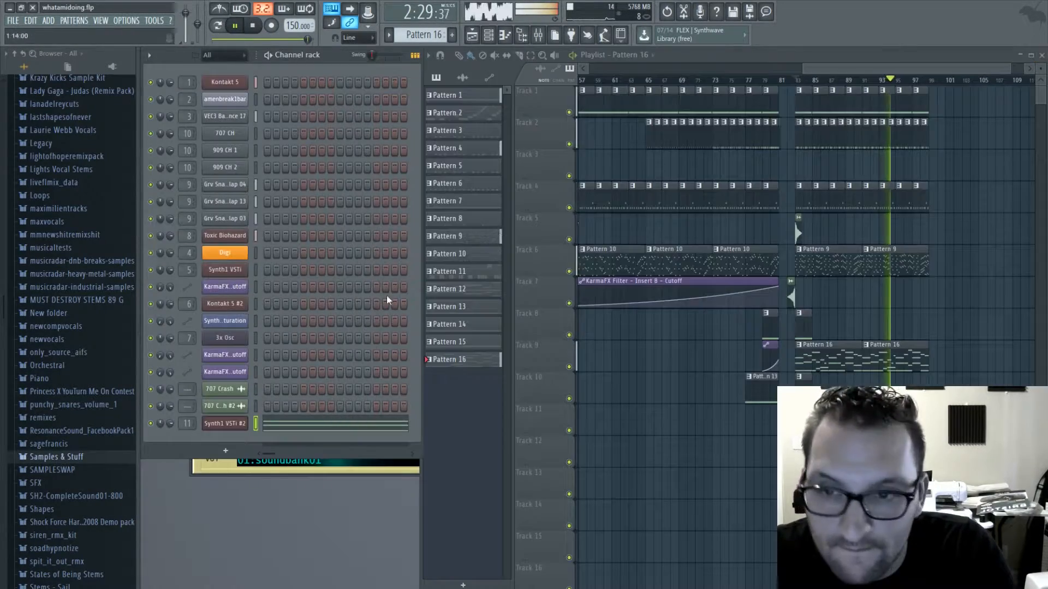
# - Raise the gain in the Fruity Limiter on the second Synth1's insert 11, and replay the song from bar 65
pyautogui.doubleClick(187, 425)
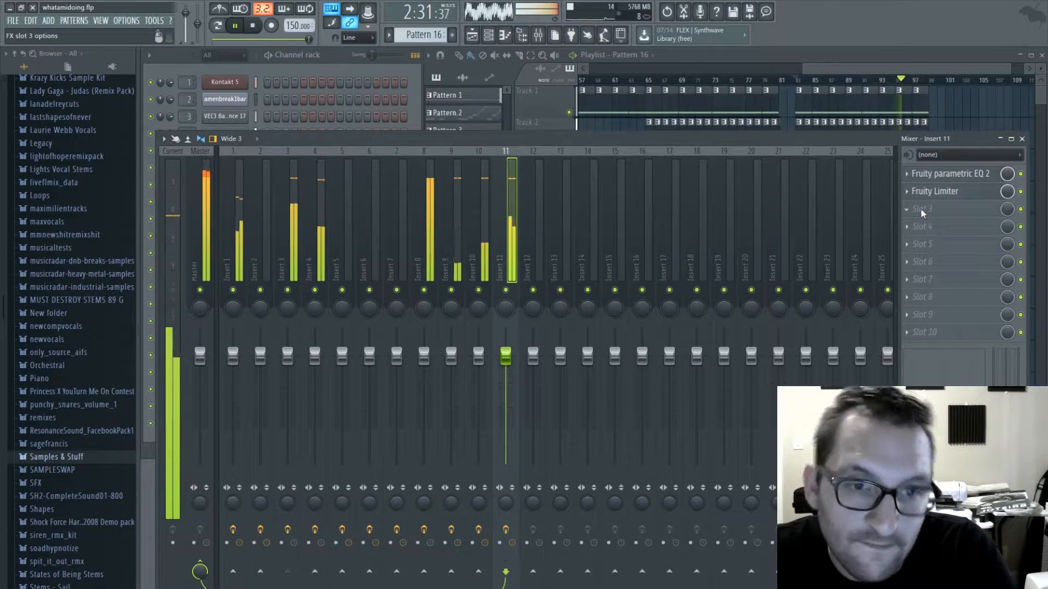
pyautogui.click(319, 68)
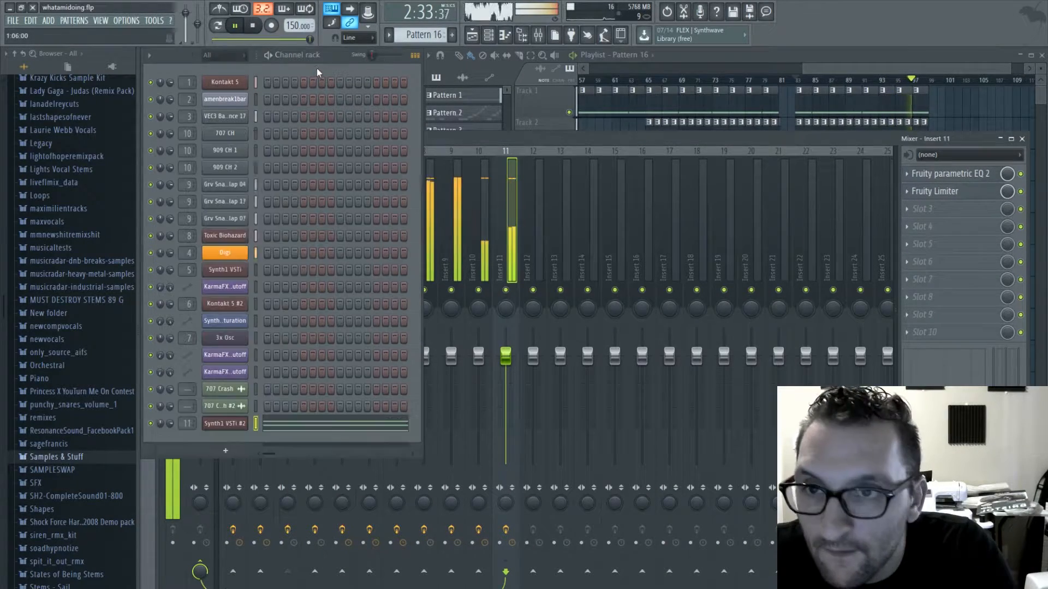
pyautogui.click(224, 424)
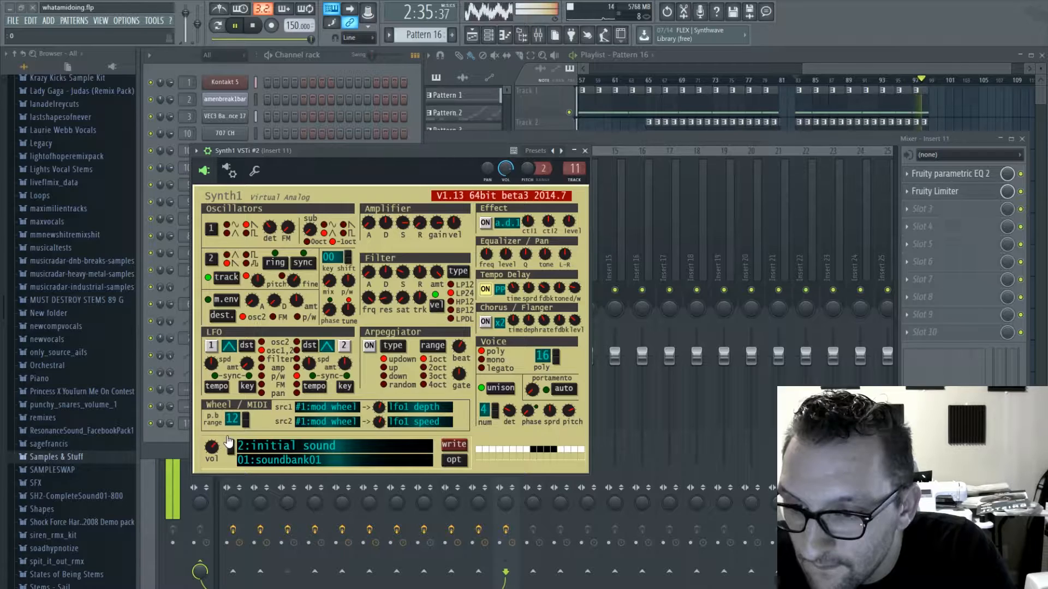
pyautogui.click(586, 152)
pyautogui.click(935, 191)
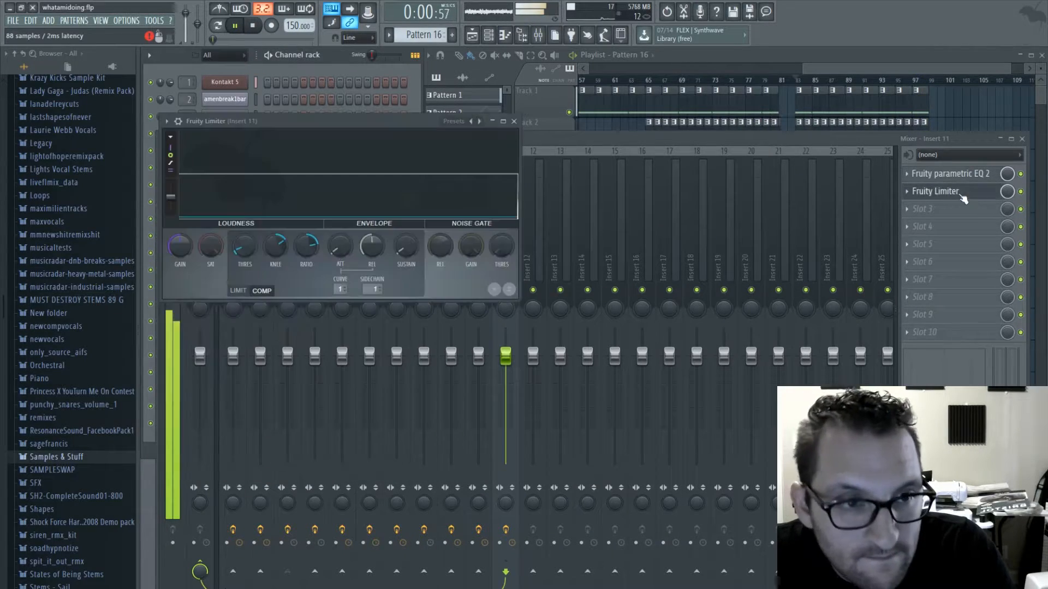
pyautogui.moveTo(185, 252); pyautogui.dragTo(184, 241)
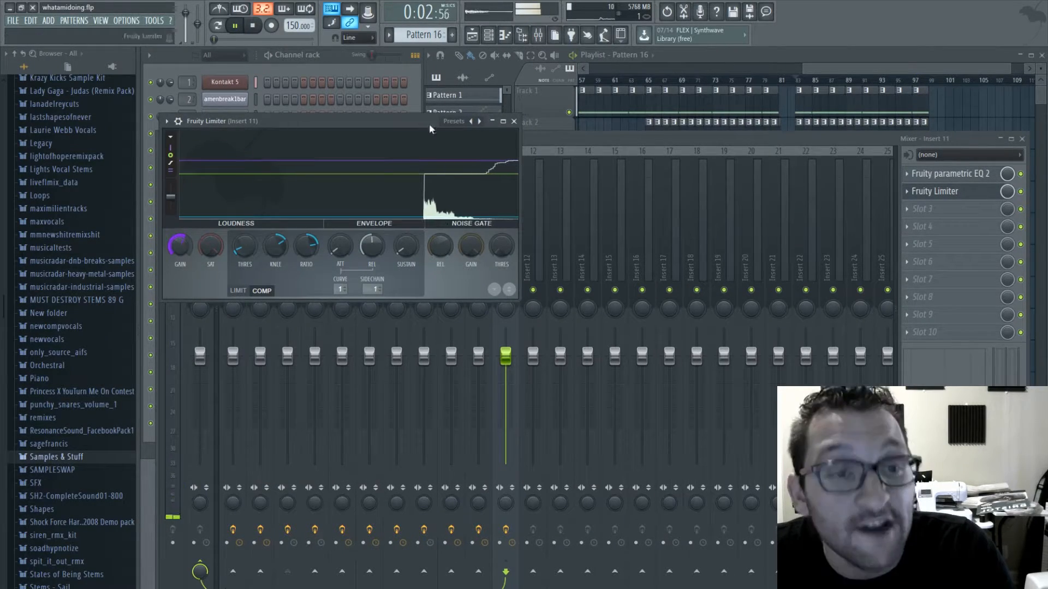
pyautogui.moveTo(800, 81); pyautogui.dragTo(639, 81)
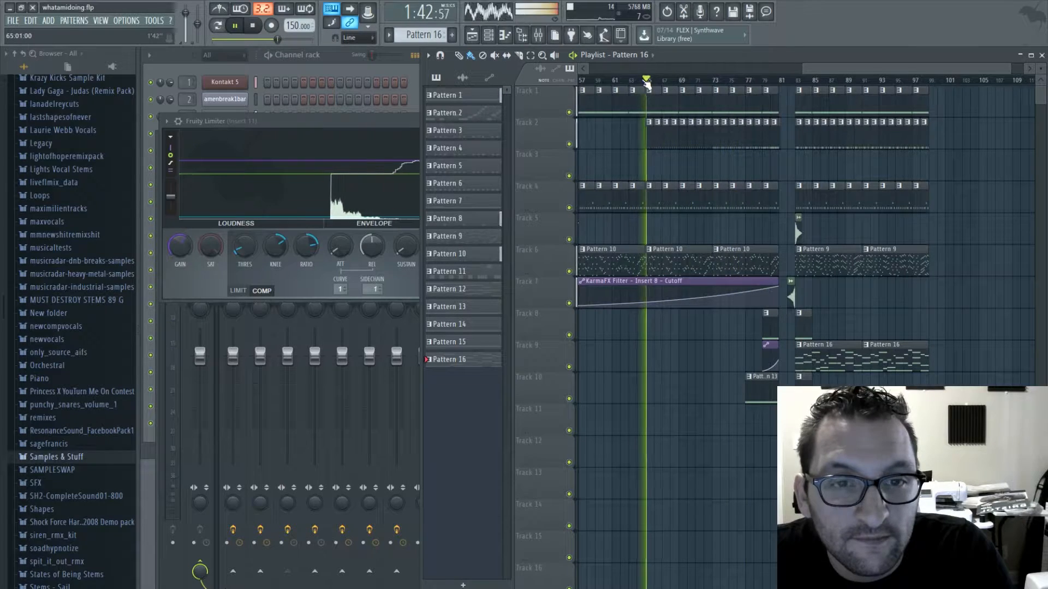
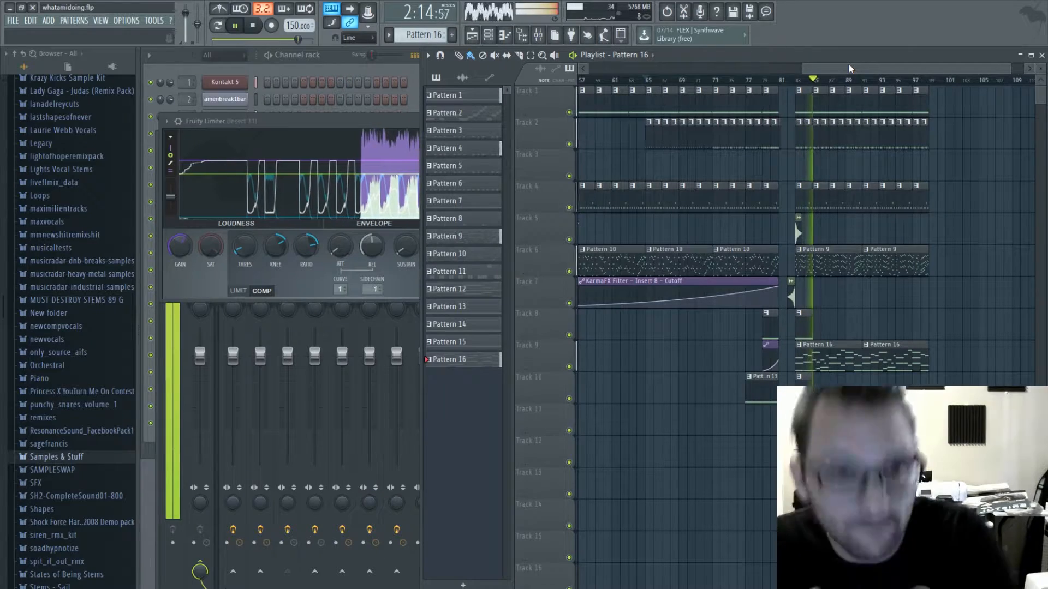
# - Set the gain to about 4.9 dB in insert 11's Fruity Limiter during playback, and close the limiter and mixer
pyautogui.moveTo(826, 67); pyautogui.dragTo(845, 72)
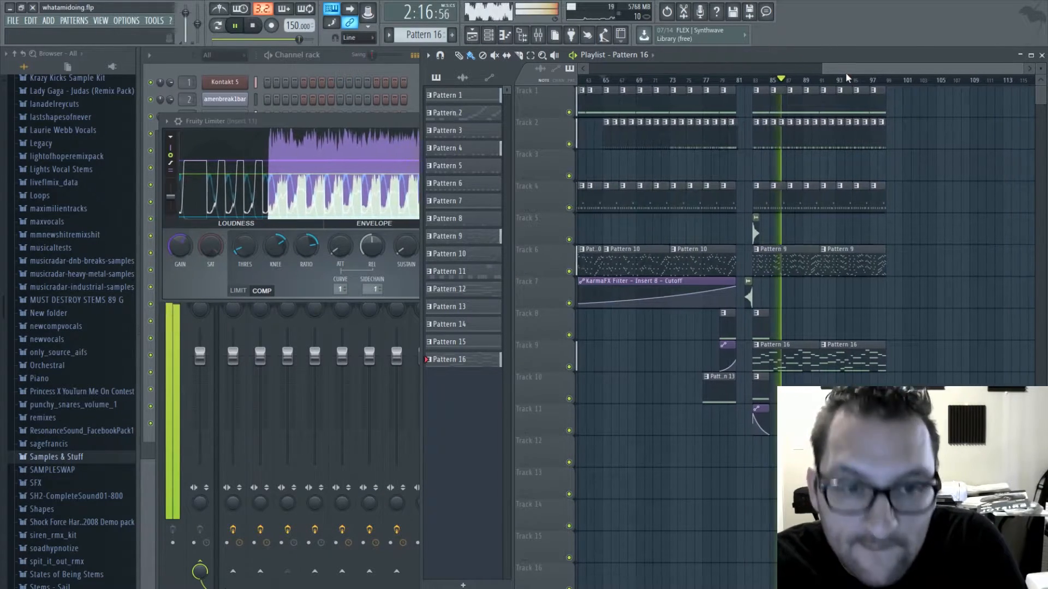
pyautogui.click(376, 131)
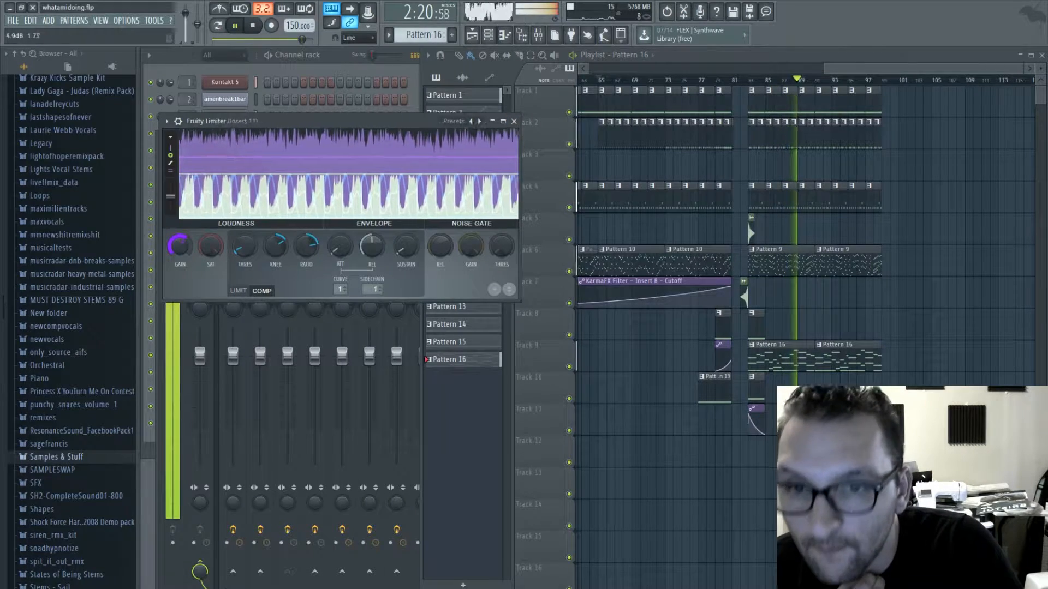
pyautogui.click(514, 122)
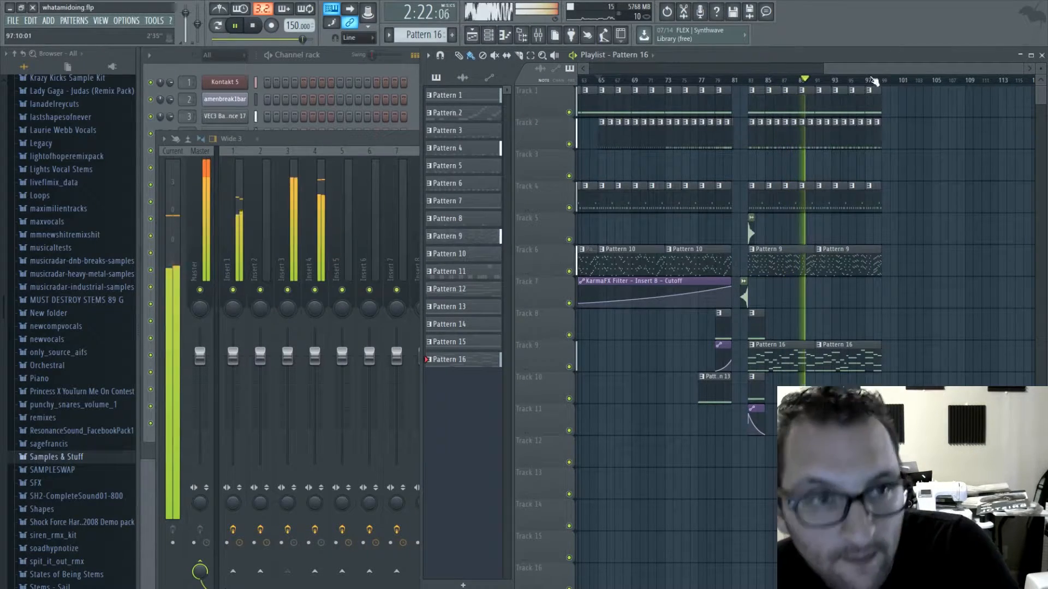
pyautogui.click(386, 140)
pyautogui.click(1023, 140)
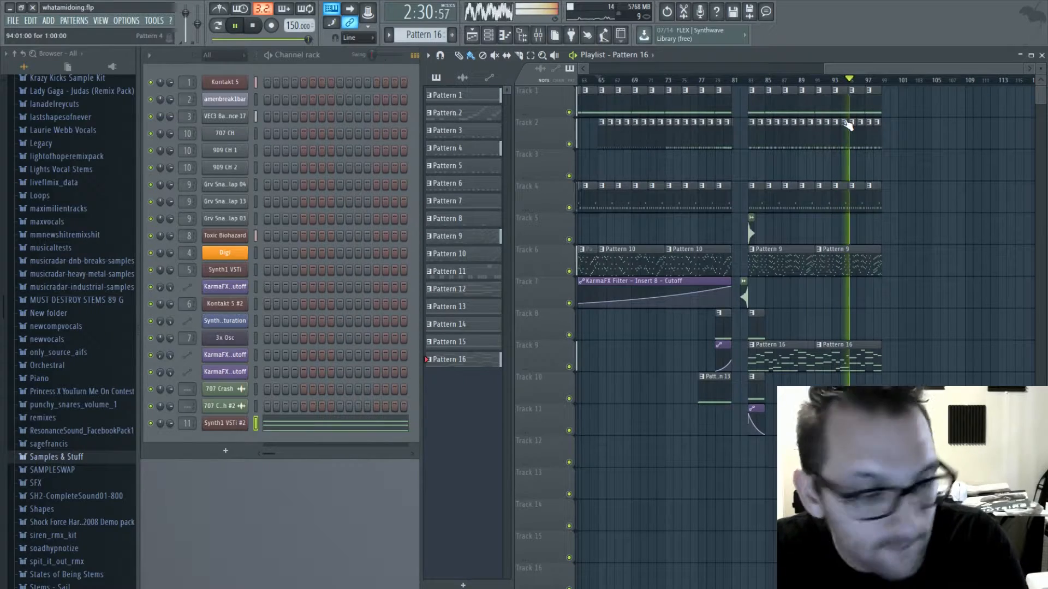
# - Check the Soundgoodizer on the Digi channel's mixer insert 4, close it and stop playback
pyautogui.click(790, 200)
pyautogui.doubleClick(189, 251)
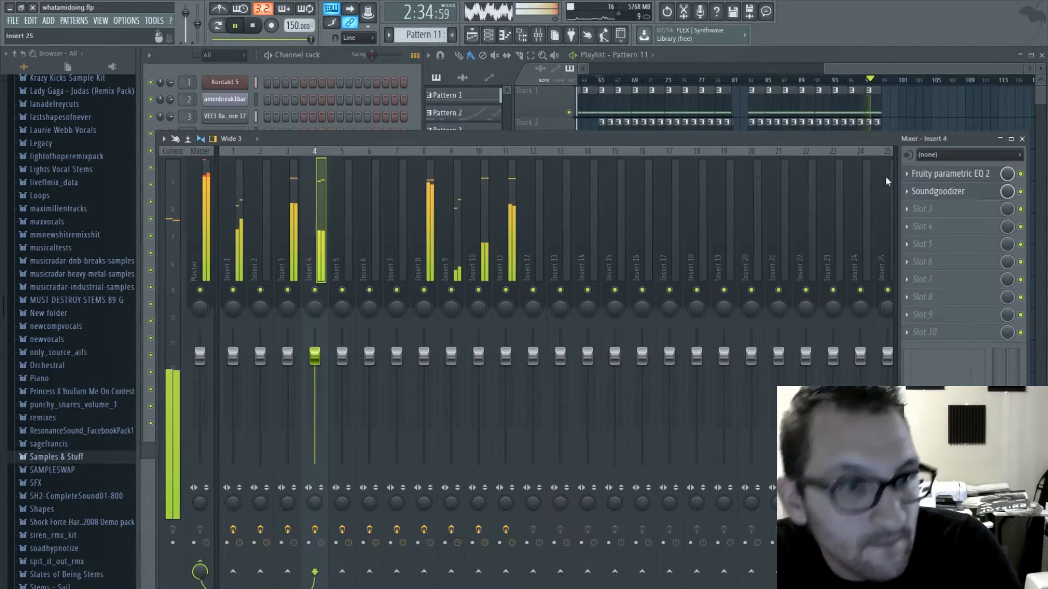
pyautogui.click(934, 191)
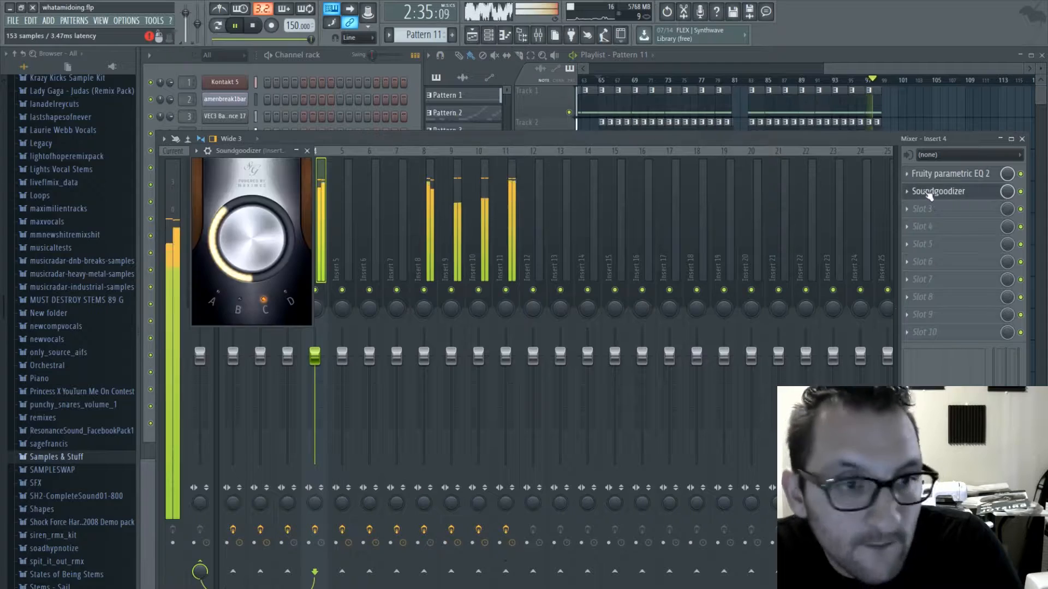
pyautogui.click(306, 150)
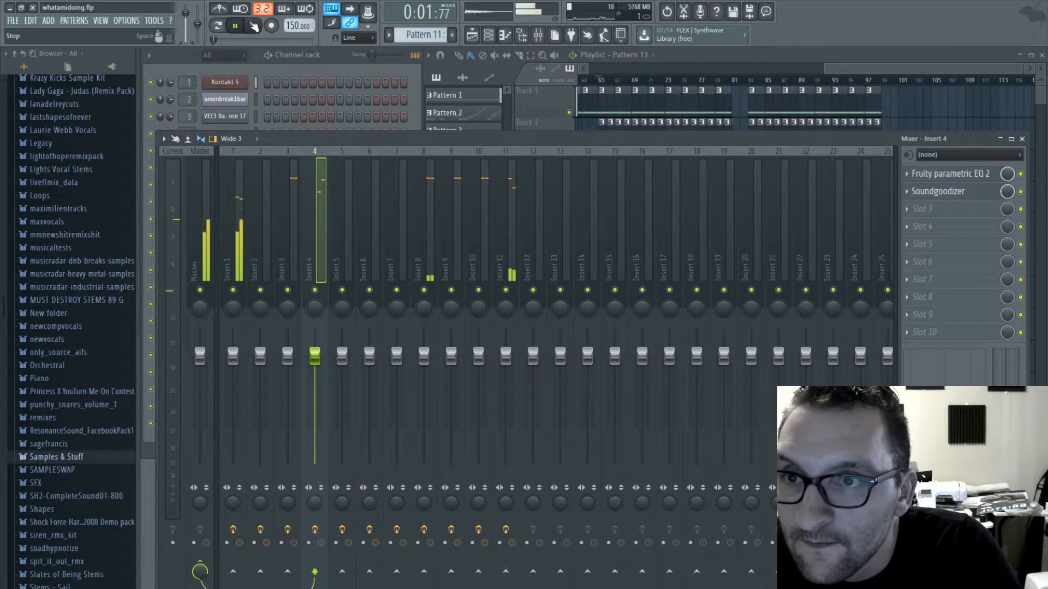
# - Browse the sample folders, including newcompvocals and maxvocals, for usable vocal samples
pyautogui.moveTo(921, 68); pyautogui.dragTo(686, 71)
pyautogui.scroll(-4, 797, 265)
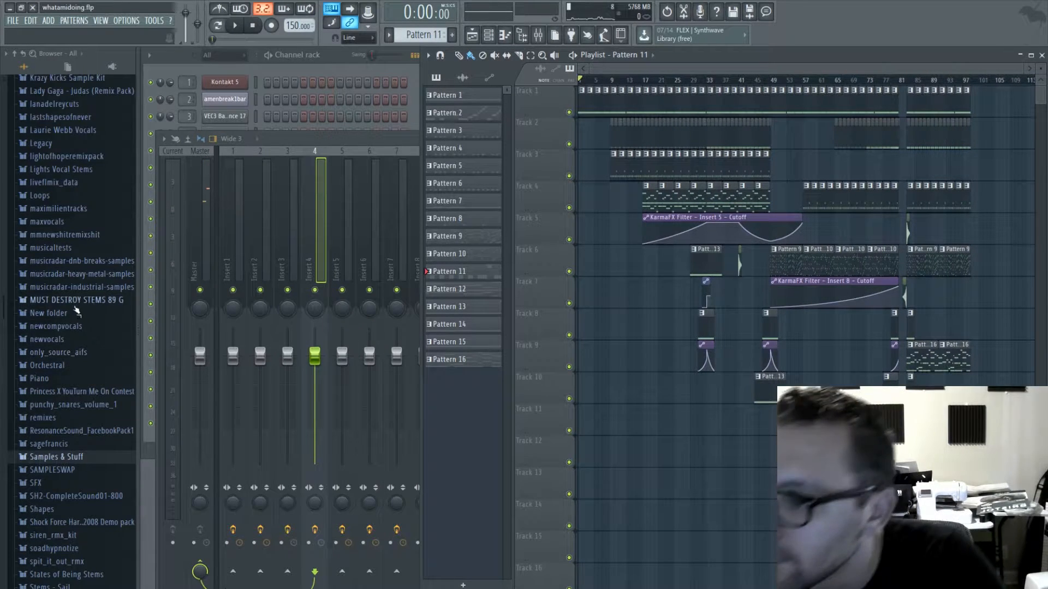
pyautogui.click(72, 326)
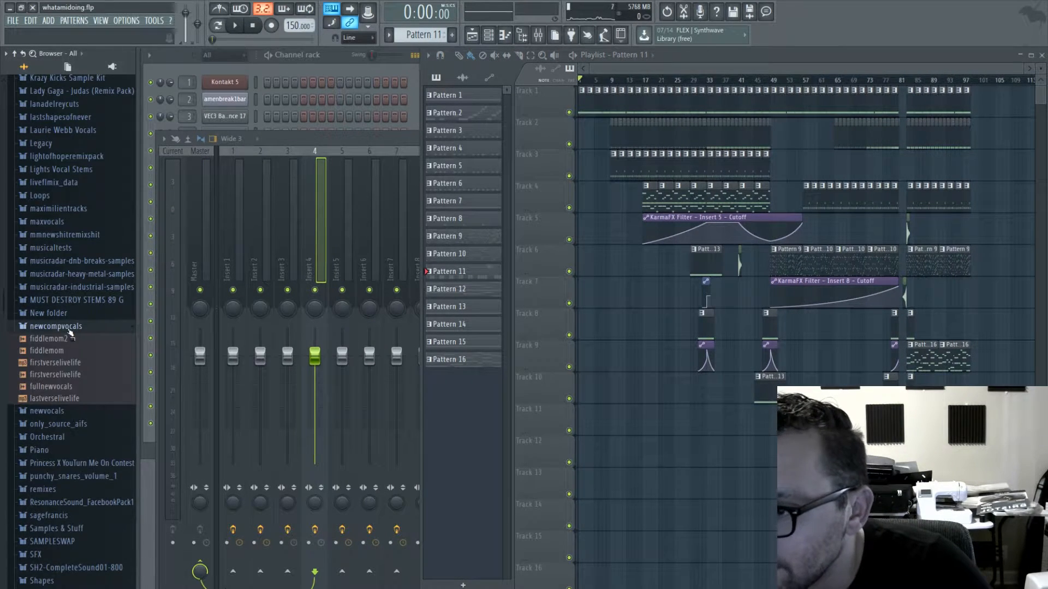
pyautogui.click(71, 325)
pyautogui.scroll(3, 68, 313)
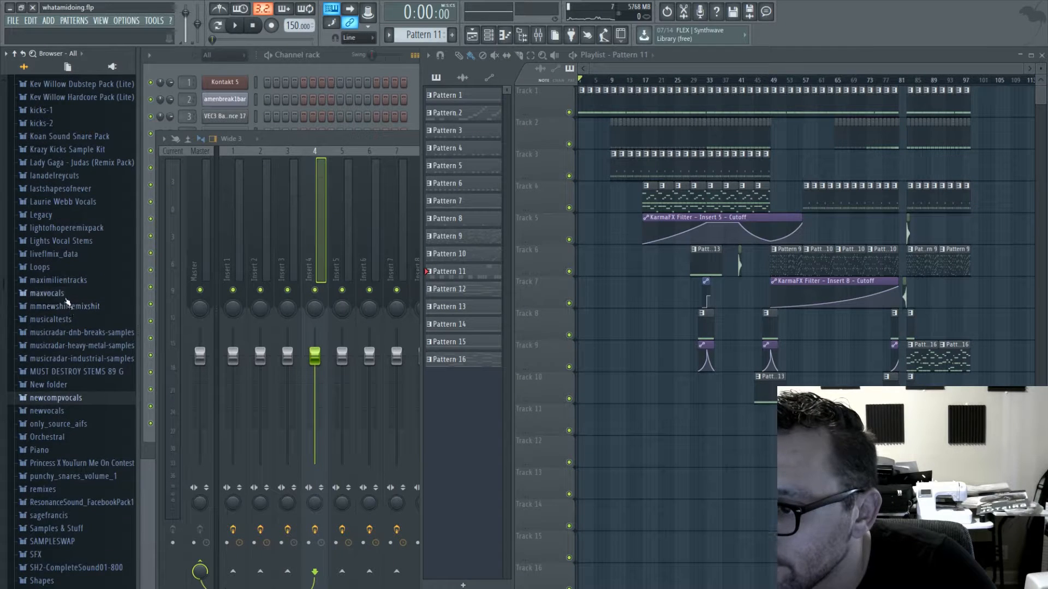
pyautogui.click(66, 293)
pyautogui.click(68, 293)
pyautogui.scroll(3, 76, 311)
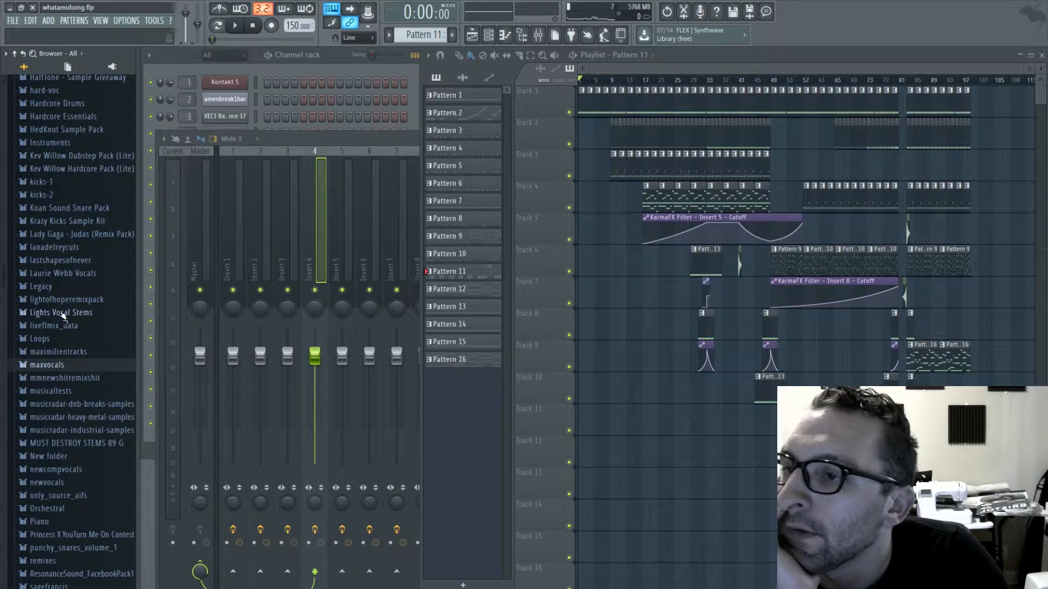
pyautogui.scroll(3, 62, 315)
# - Place Pattern 13 on track 8 at bar 95 and a 707 Crash clip on track 7 at bar 91, and play from bar 91
pyautogui.moveTo(868, 70); pyautogui.dragTo(942, 75)
pyautogui.scroll(5, 972, 282)
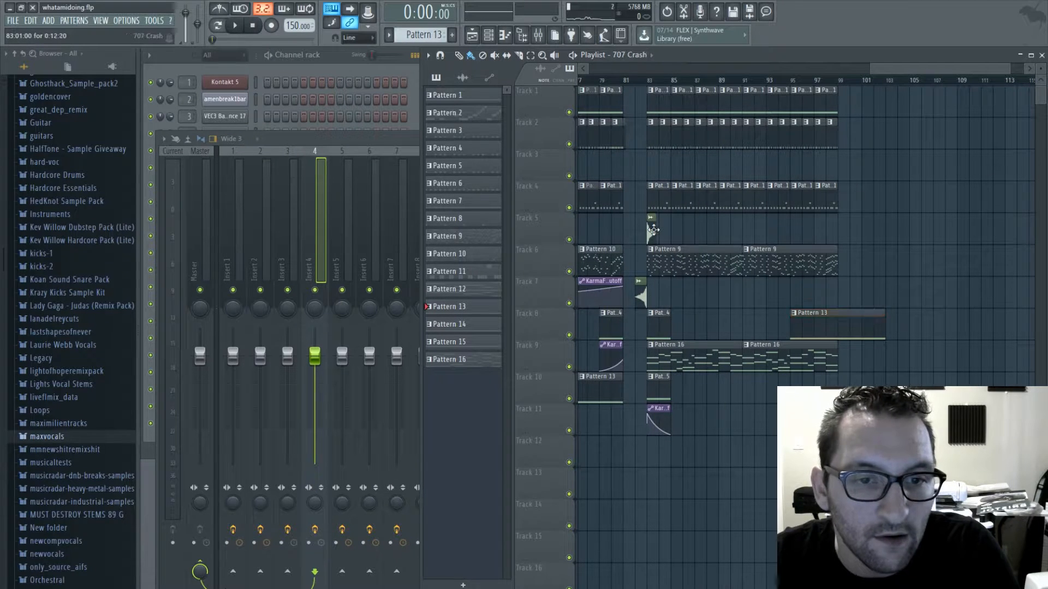
pyautogui.moveTo(891, 74); pyautogui.dragTo(899, 73)
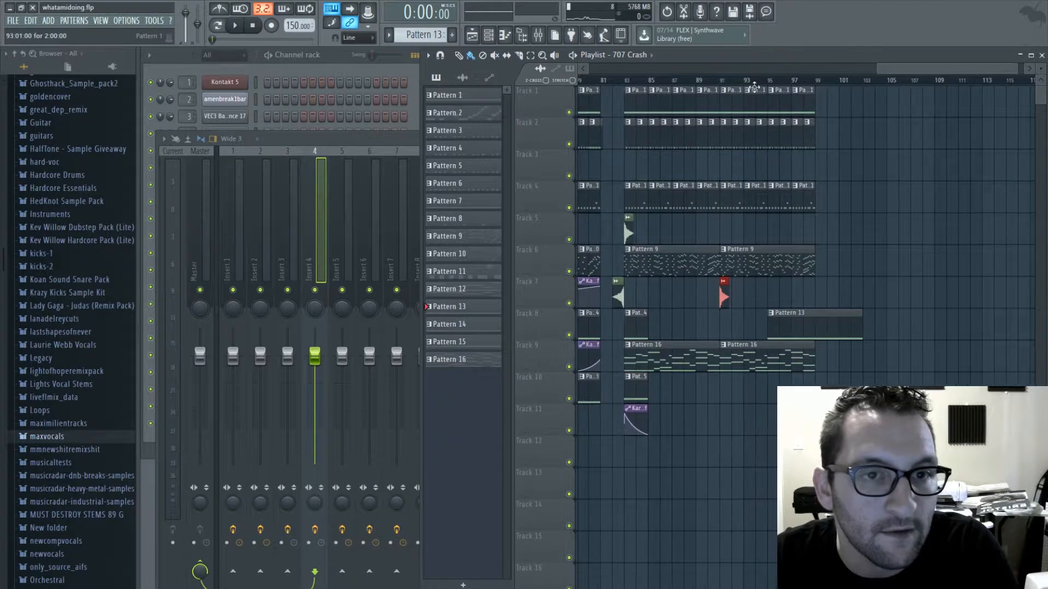
pyautogui.press('space')
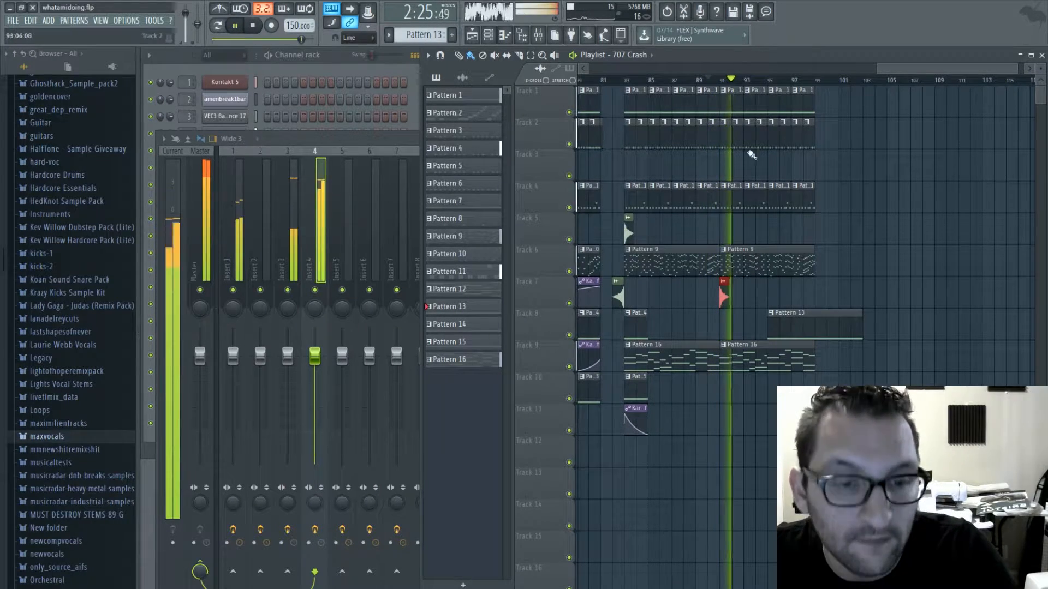
# - Add a third Pattern 16 clip on track 9 at bar 99 and a short Pattern 8 clip at bar 99 on track 2
pyautogui.moveTo(908, 71); pyautogui.dragTo(930, 71)
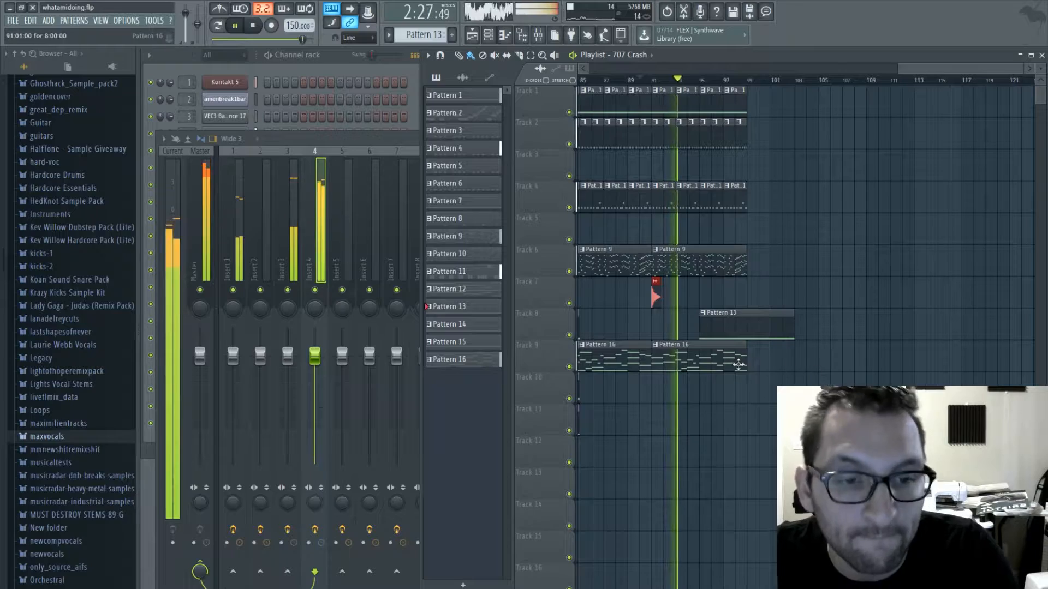
pyautogui.click(738, 361)
pyautogui.click(769, 71)
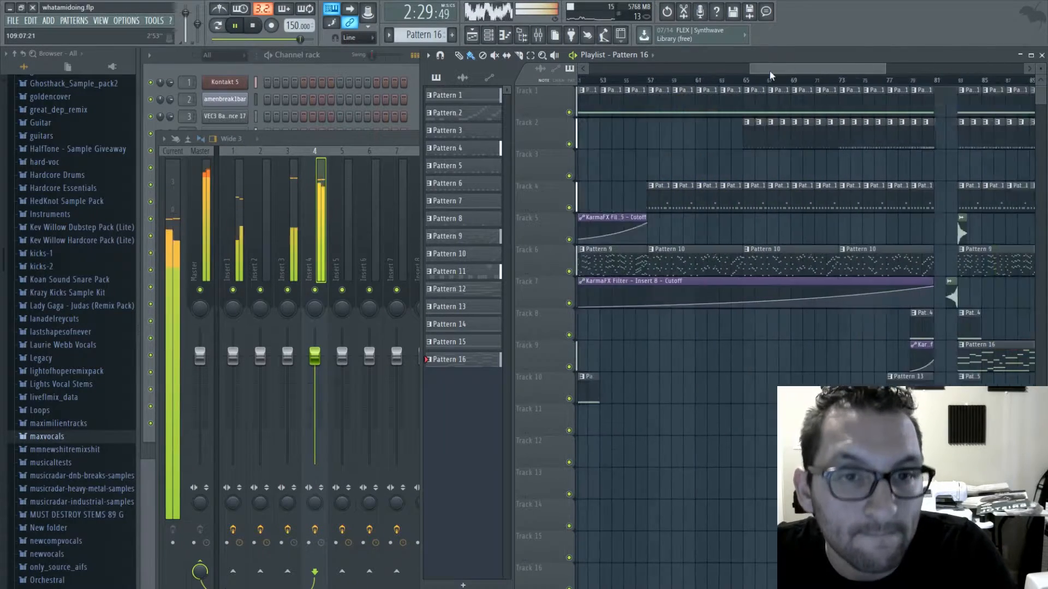
pyautogui.click(615, 140)
pyautogui.moveTo(806, 71); pyautogui.dragTo(943, 71)
pyautogui.click(935, 136)
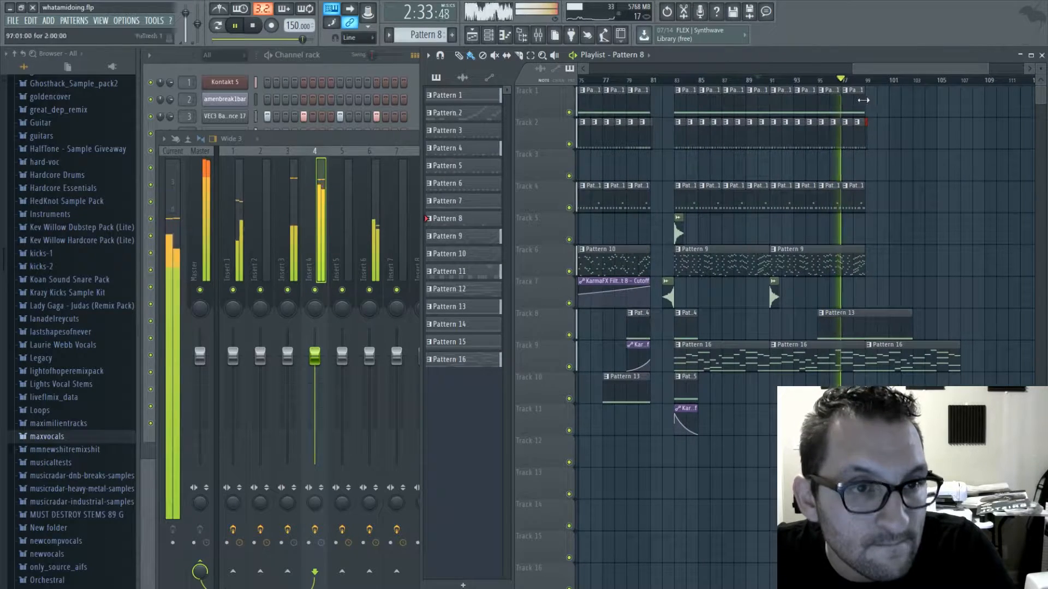
# - Fill track 1 with Pattern 1 clips from bar 99 to bar 115 and add another Pattern 16 clip on track 9 at bar 107
pyautogui.click(859, 103)
pyautogui.moveTo(873, 106)
pyautogui.mouseDown()
pyautogui.moveTo(947, 105)
pyautogui.moveTo(972, 71)
pyautogui.mouseUp()
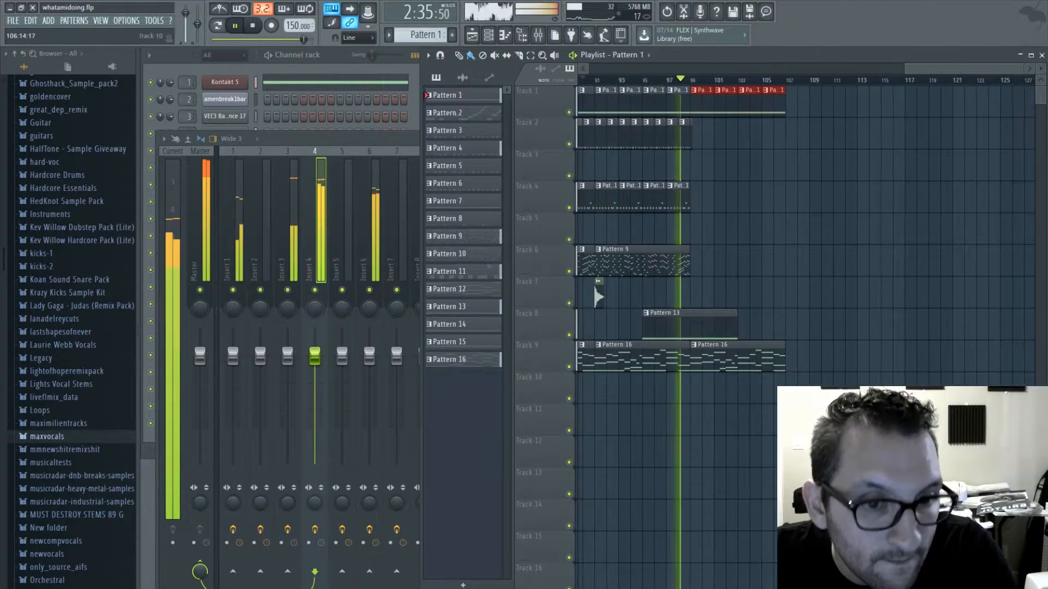
pyautogui.click(772, 363)
pyautogui.click(795, 363)
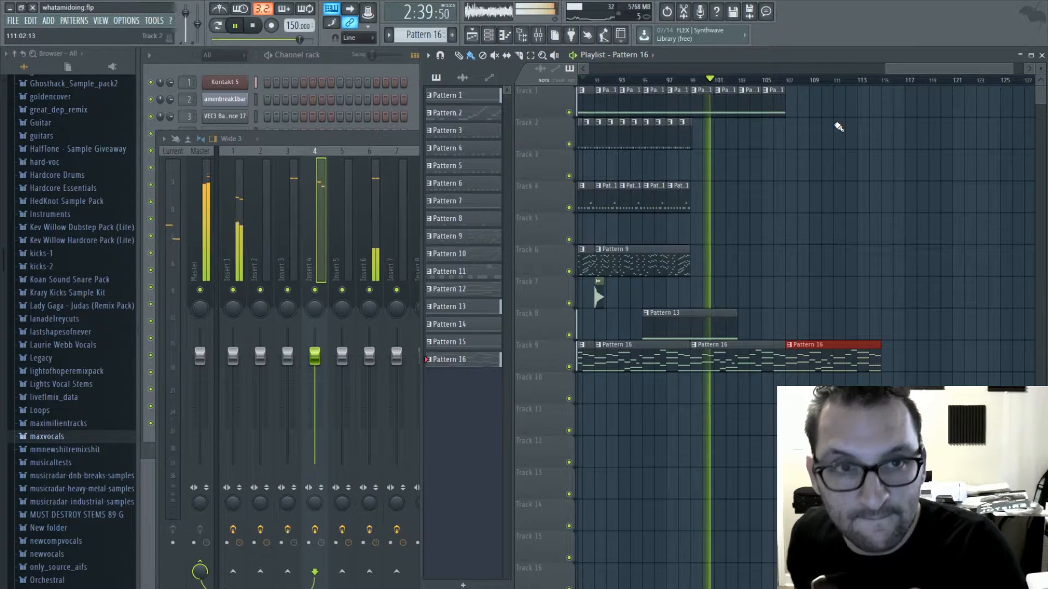
pyautogui.click(779, 100)
pyautogui.click(793, 112)
pyautogui.moveTo(793, 112); pyautogui.dragTo(873, 112)
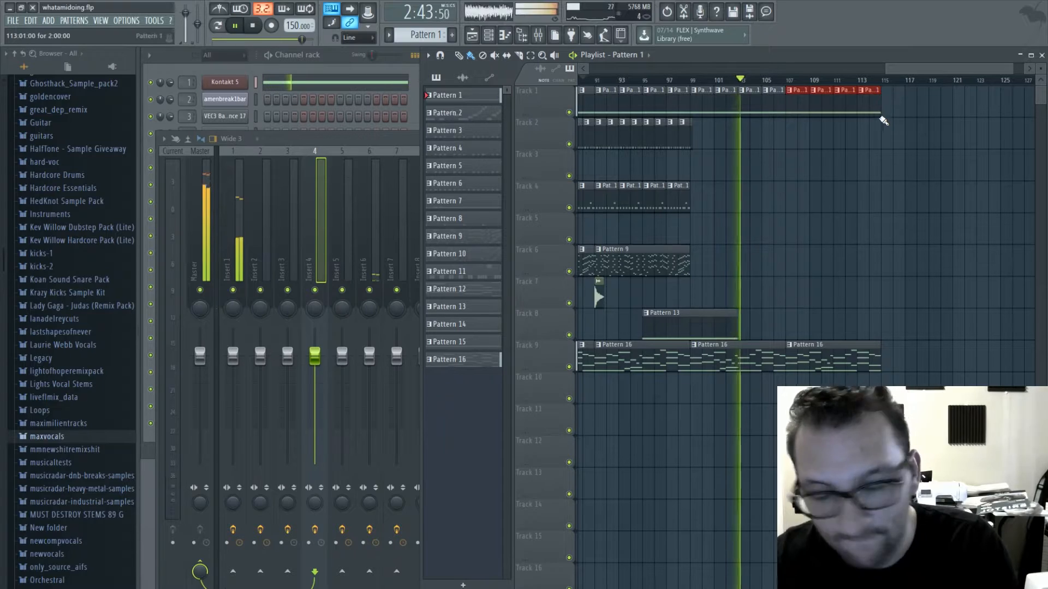
# - Place four Pattern 11 clips on track 4 from bar 107 to bar 115, and stop playback after listening
pyautogui.moveTo(896, 67); pyautogui.dragTo(859, 68)
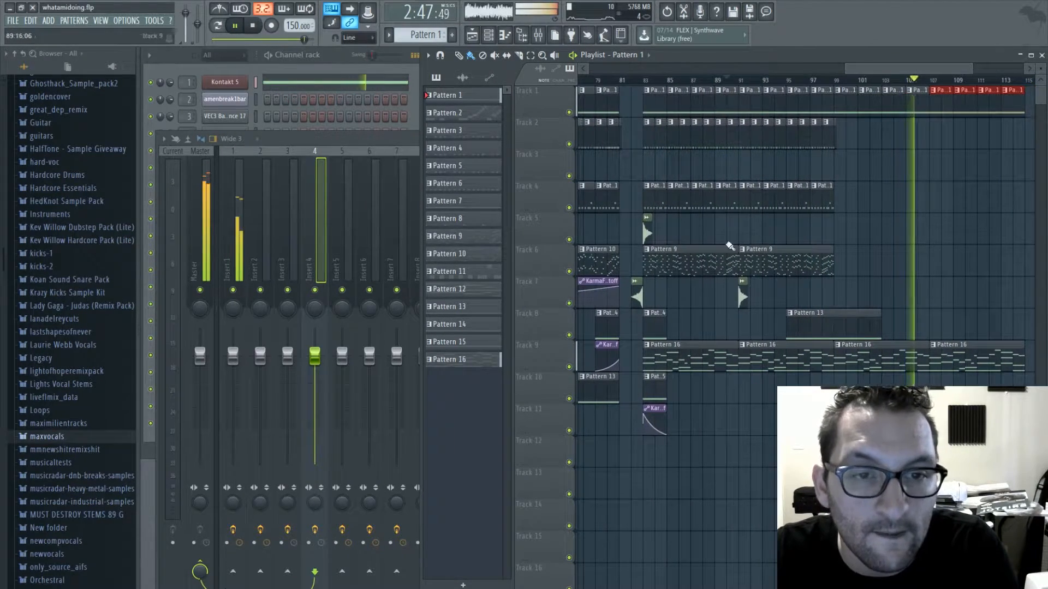
pyautogui.click(673, 189)
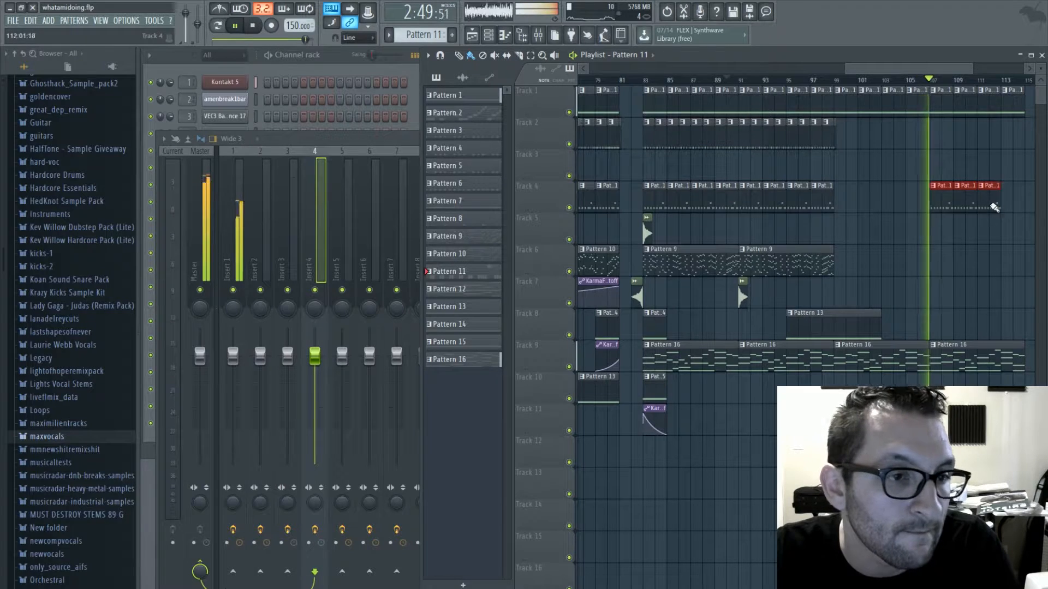
pyautogui.moveTo(915, 70); pyautogui.dragTo(991, 77)
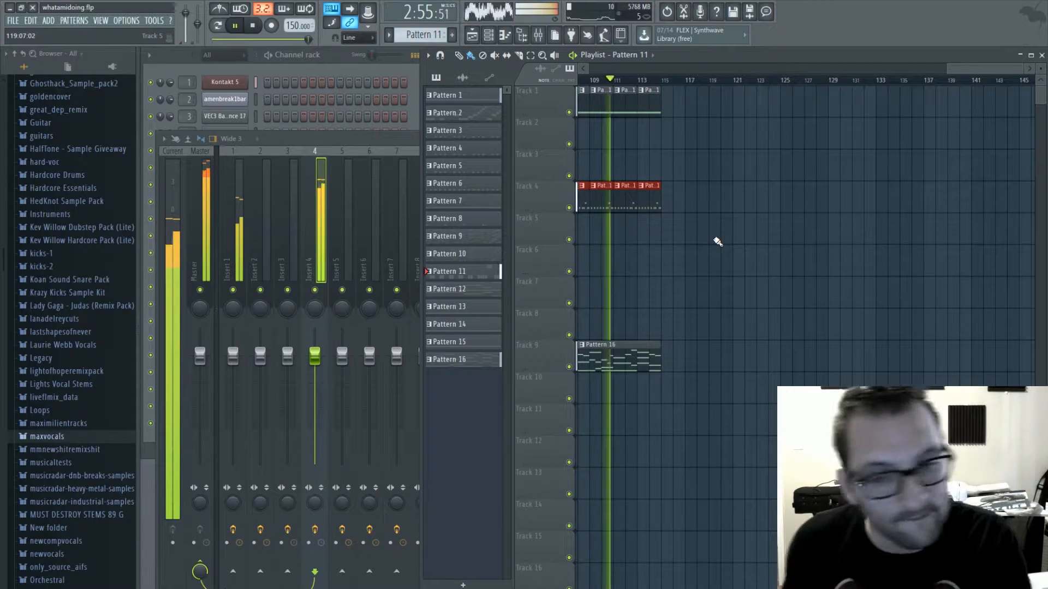
pyautogui.moveTo(965, 69); pyautogui.dragTo(893, 71)
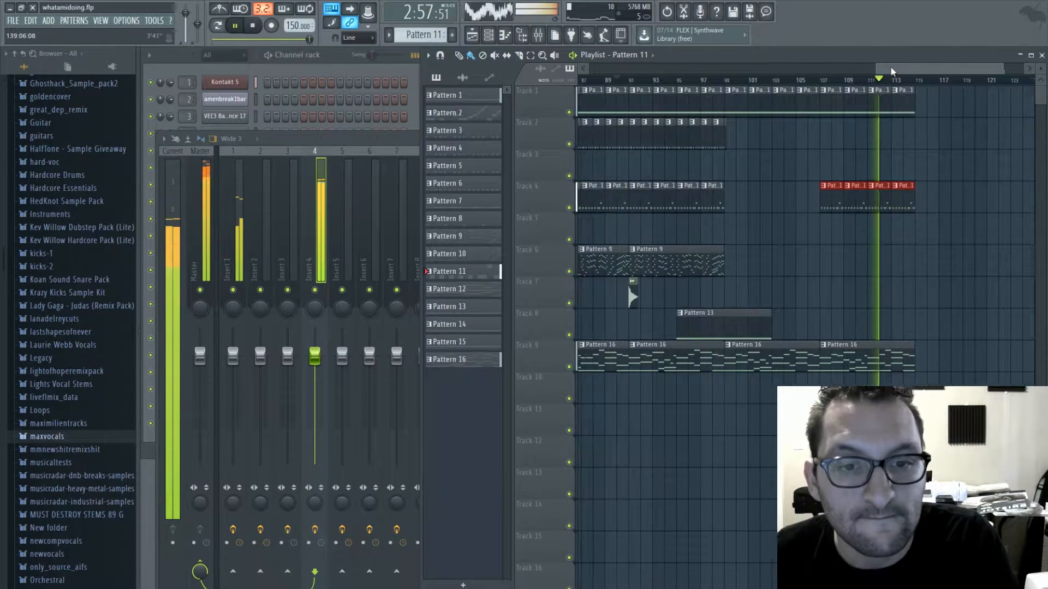
pyautogui.press('space')
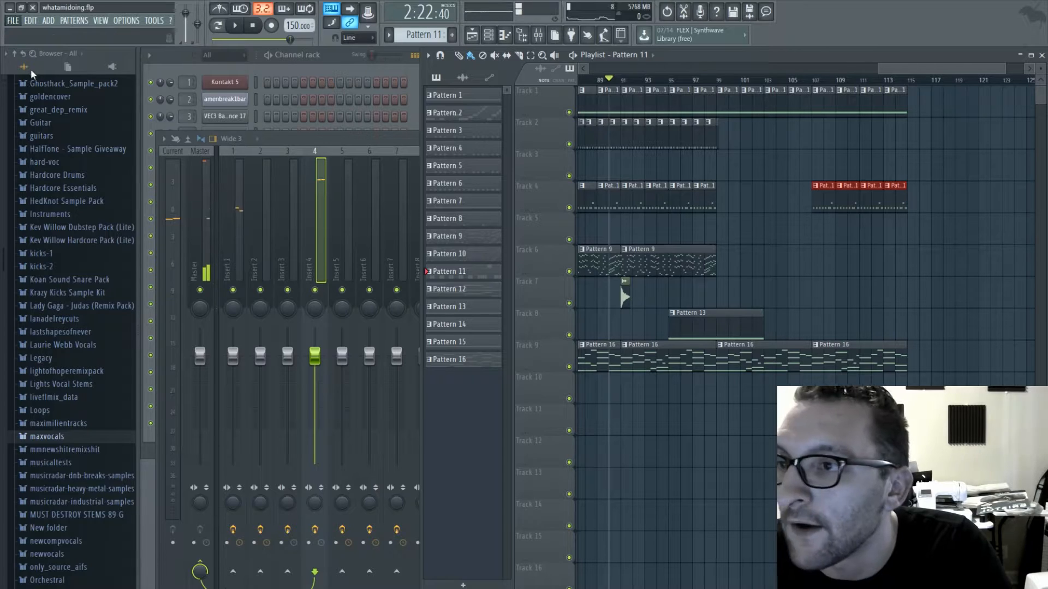
# - Load KarmaFX Filter into slot 3 of the second Synth1's insert 11 and raise its resonance
pyautogui.doubleClick(854, 366)
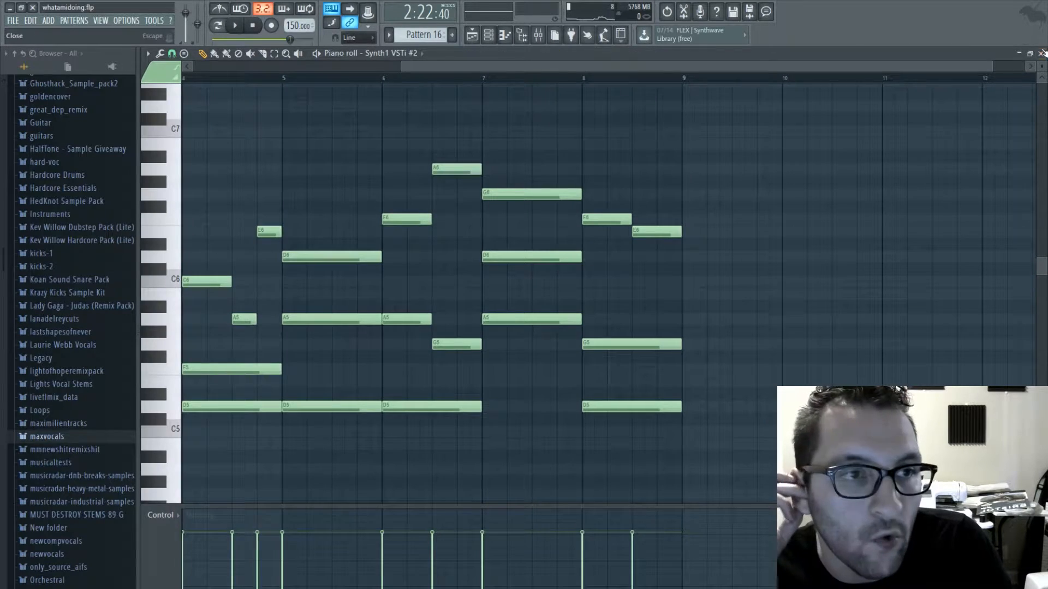
pyautogui.press('F7')
pyautogui.press('F9')
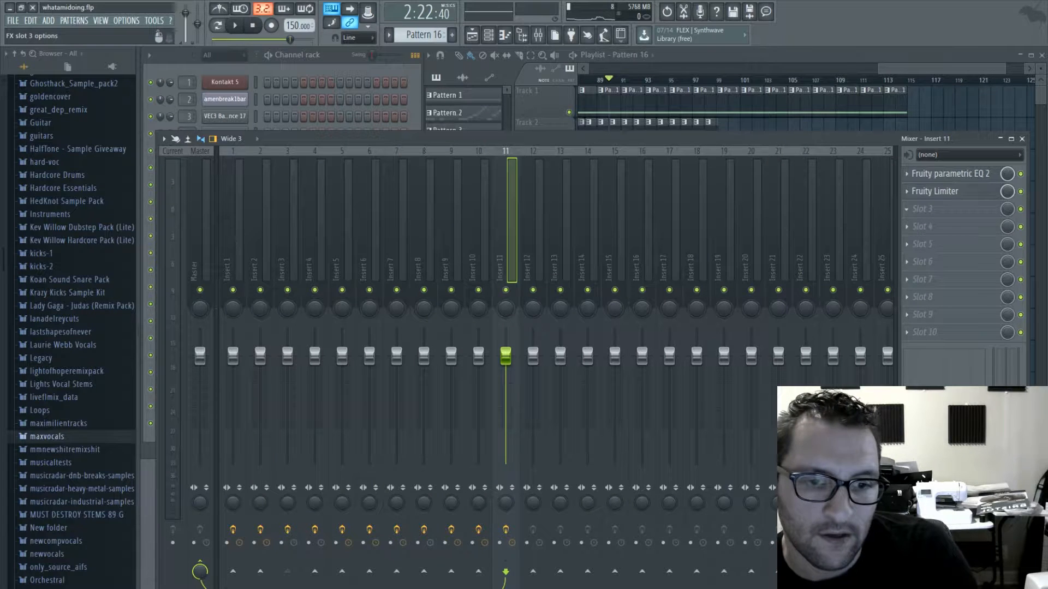
pyautogui.click(327, 236)
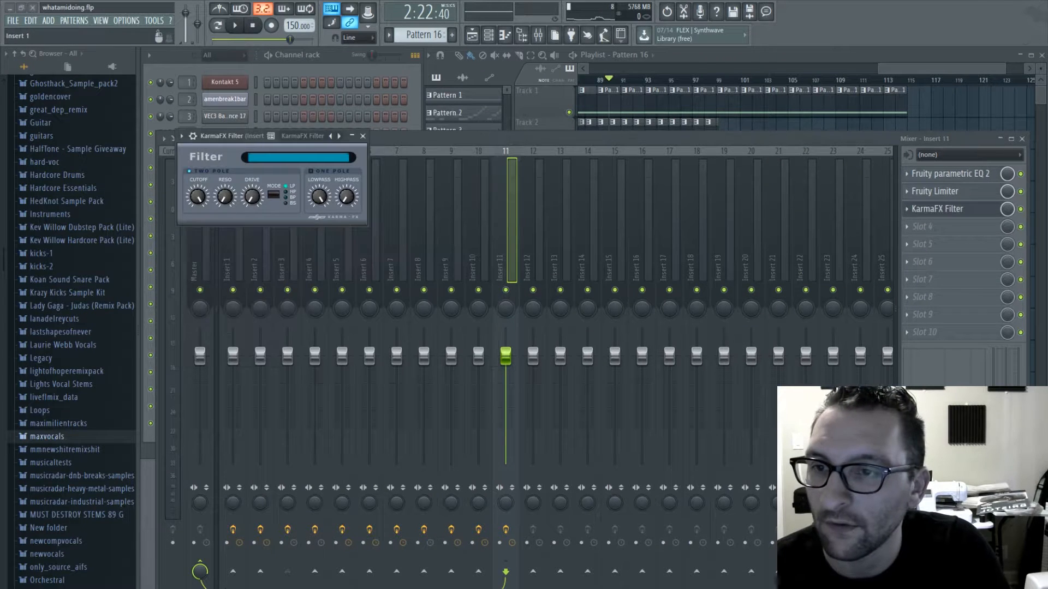
pyautogui.moveTo(224, 196); pyautogui.dragTo(224, 190)
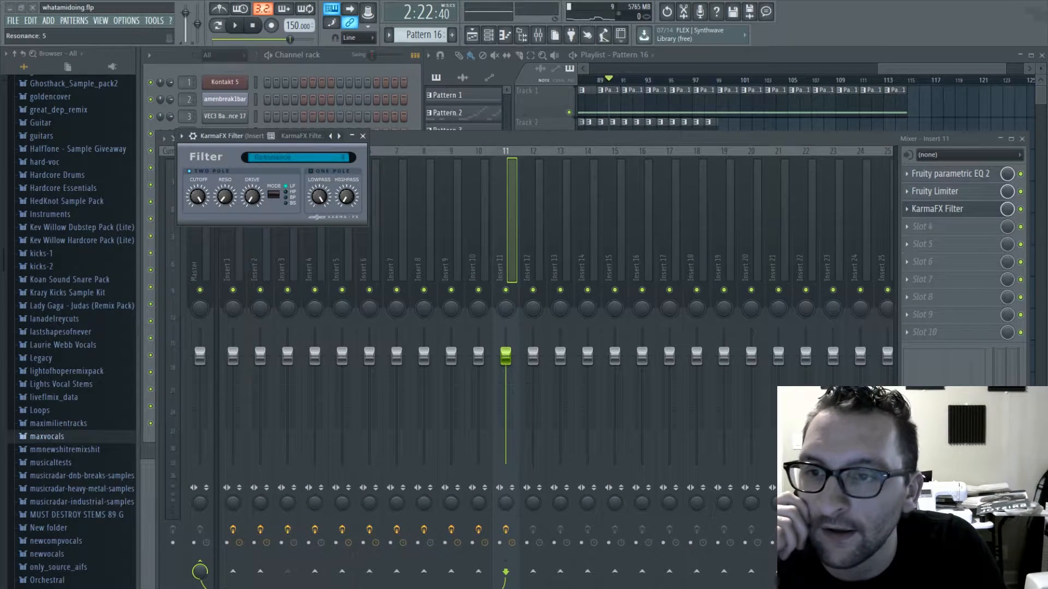
# - Create a filter cutoff automation clip over bars 107 to 115, move it to track 10 and lower its end point to about 8%
pyautogui.moveTo(792, 109); pyautogui.dragTo(709, 165)
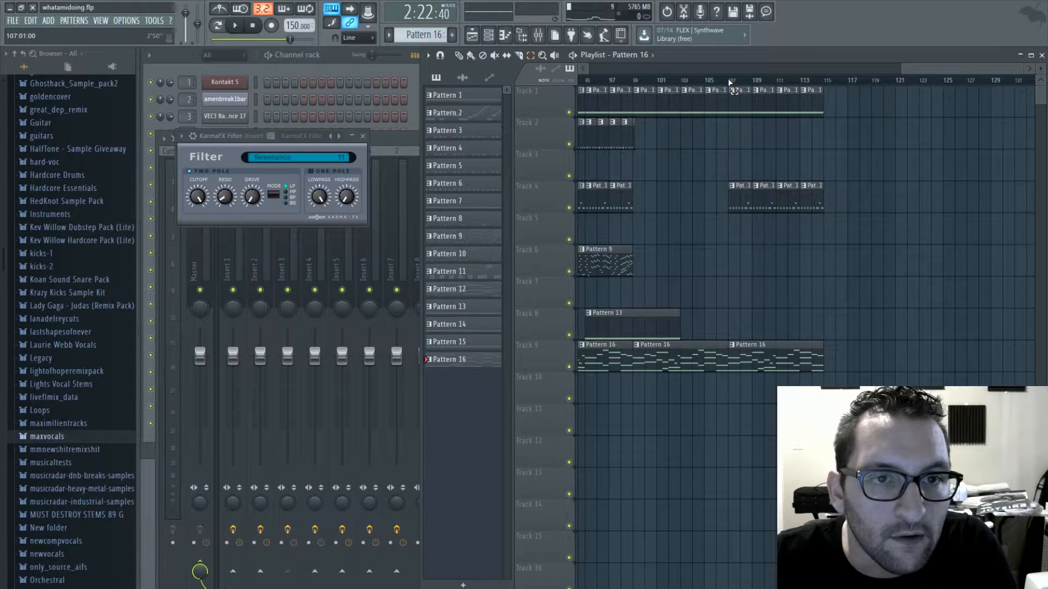
pyautogui.moveTo(730, 82); pyautogui.dragTo(822, 92)
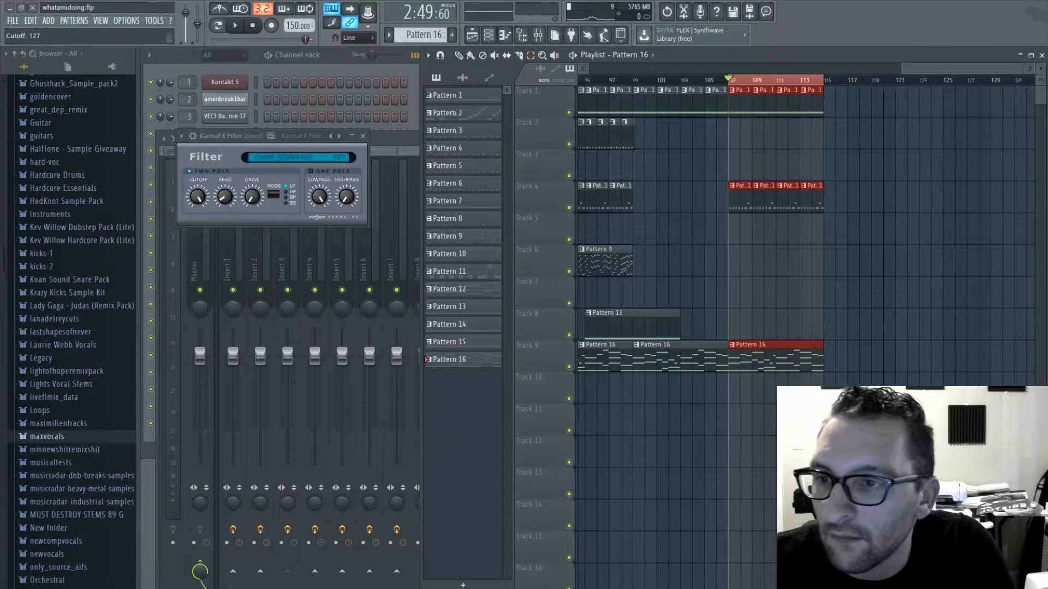
pyautogui.click(313, 217)
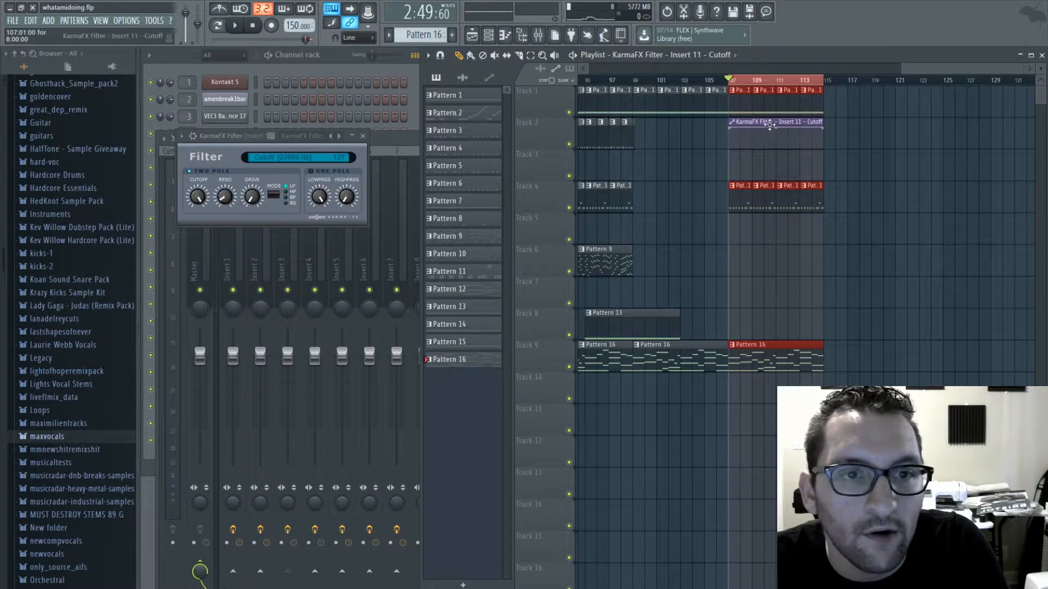
pyautogui.moveTo(770, 126); pyautogui.dragTo(769, 366)
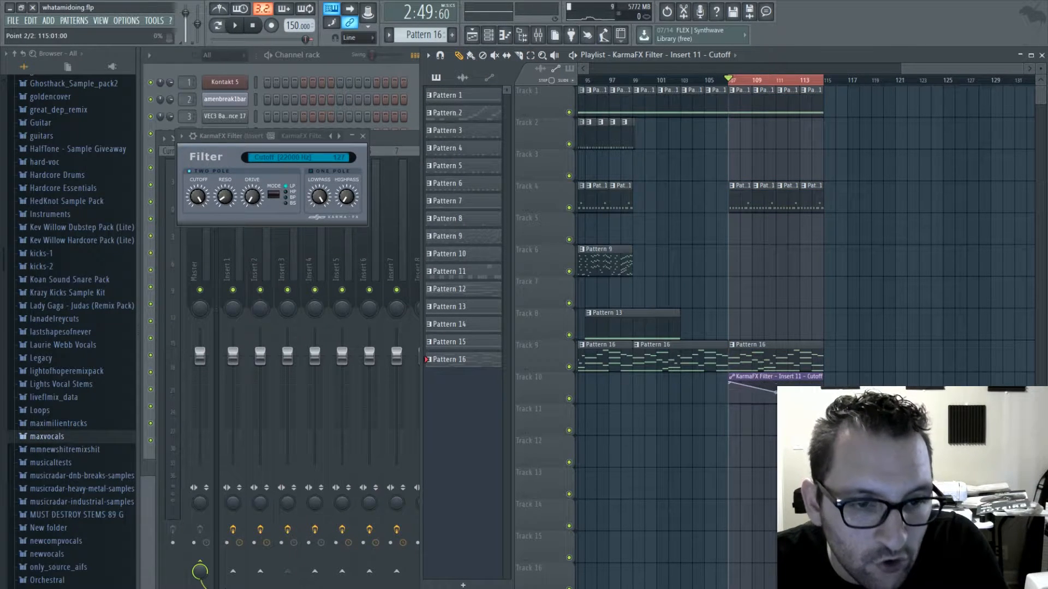
# - Add a Pattern 16 clip on track 9 at bar 115 and fill track 2 with Pattern 8 clips from bar 115 to bar 123
pyautogui.click(843, 355)
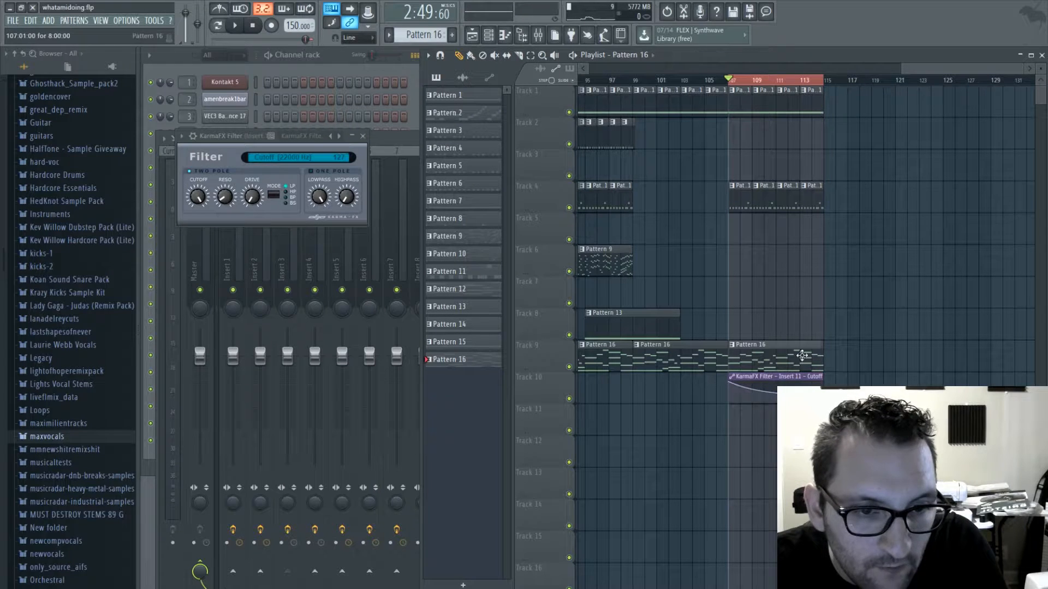
pyautogui.moveTo(982, 69); pyautogui.dragTo(761, 69)
pyautogui.moveTo(693, 68); pyautogui.dragTo(917, 71)
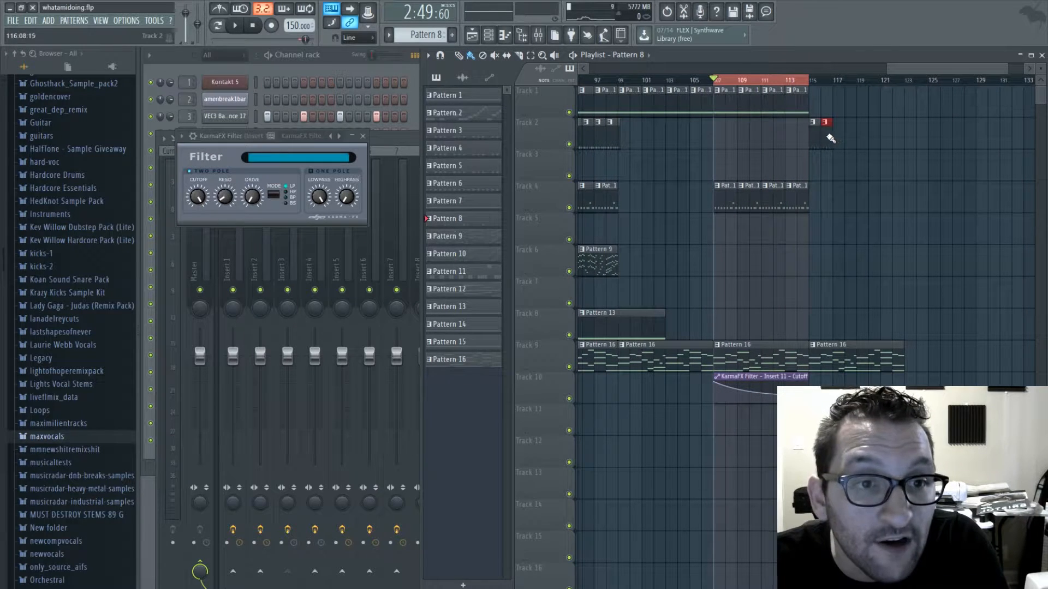
pyautogui.moveTo(830, 139); pyautogui.dragTo(884, 143)
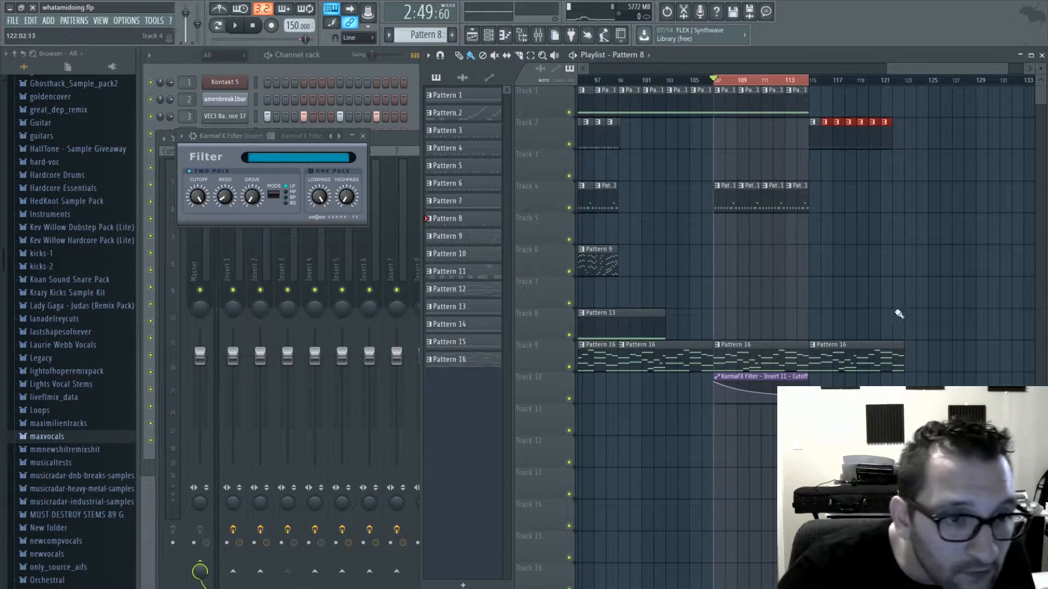
pyautogui.click(898, 134)
# - Continue the Pattern 1 clips on track 1 and the Pattern 11 clips on track 4 from bar 115 to bar 123
pyautogui.click(795, 96)
pyautogui.click(823, 108)
pyautogui.moveTo(823, 108); pyautogui.dragTo(895, 108)
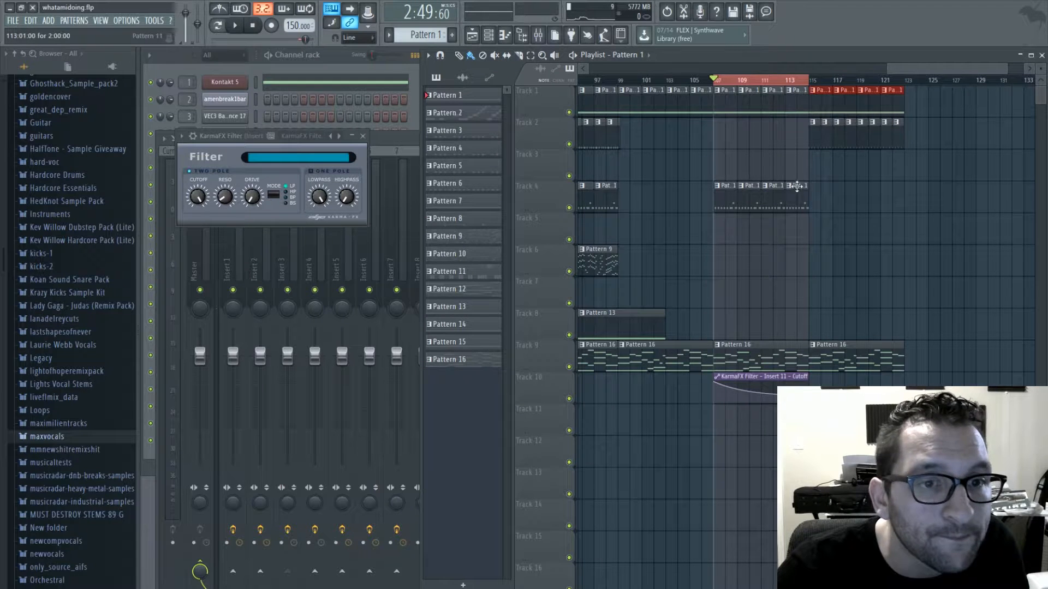
pyautogui.click(797, 197)
pyautogui.moveTo(821, 199); pyautogui.dragTo(913, 205)
pyautogui.rightClick(912, 204)
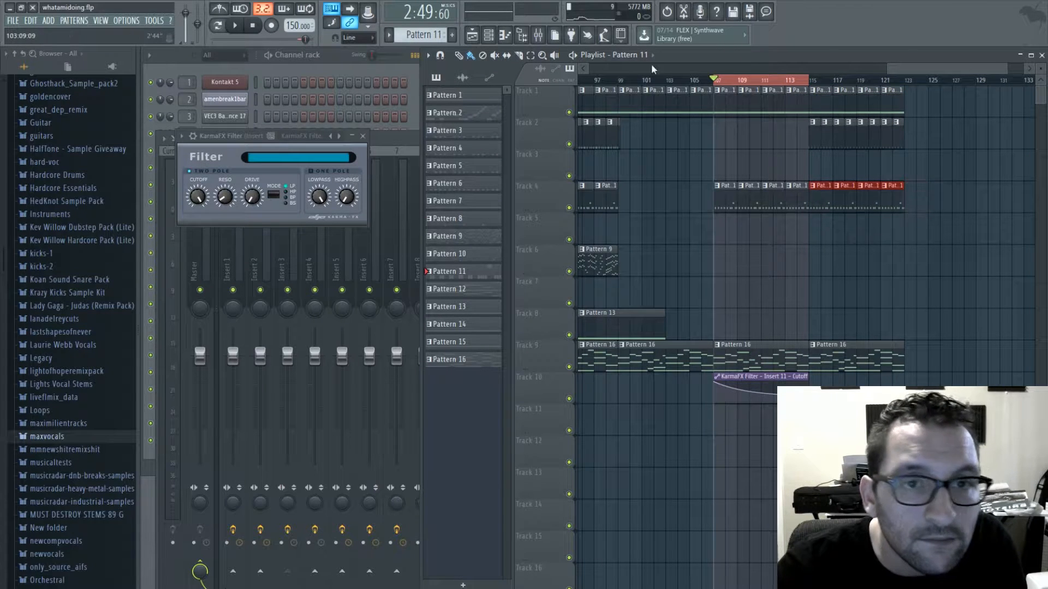
# - Play the arrangement from bar 107 and close the KarmaFX Filter window and the mixer while listening
pyautogui.click(667, 79)
pyautogui.press('space')
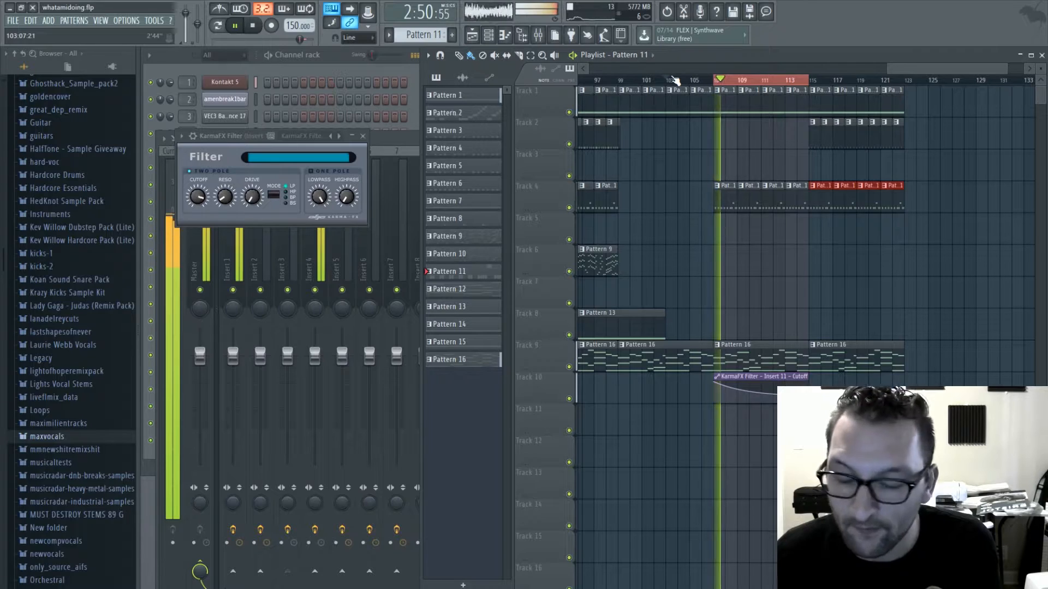
pyautogui.click(362, 135)
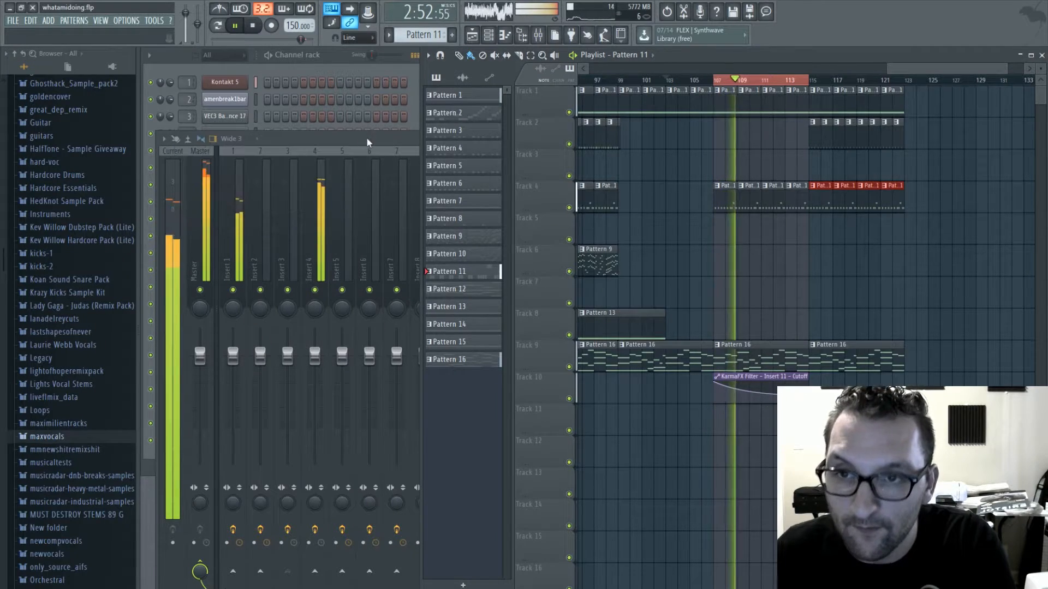
pyautogui.click(367, 139)
pyautogui.click(1022, 139)
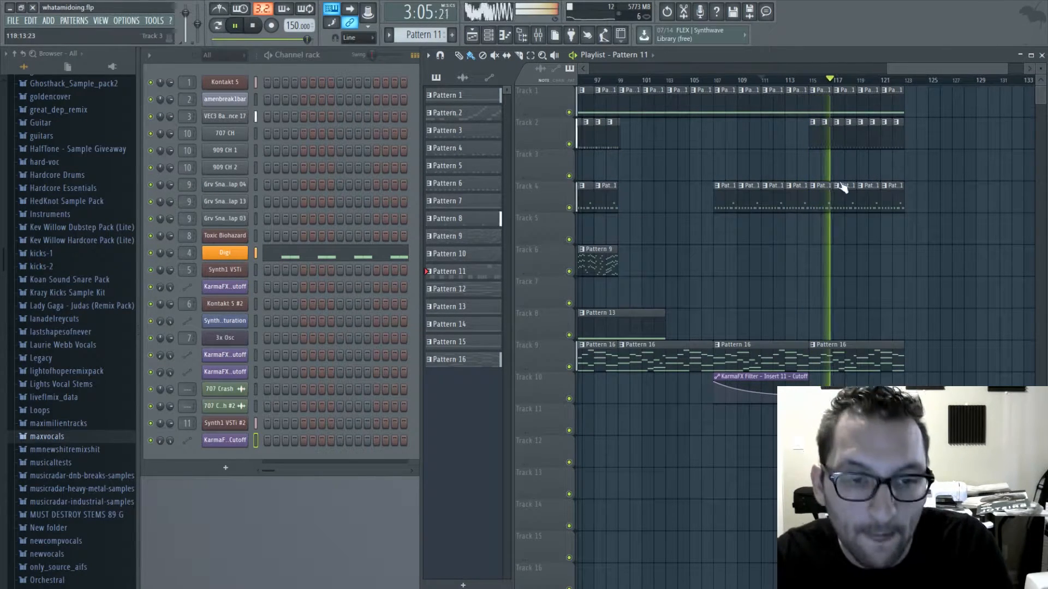
# - Stop playback, lengthen the Insert 11 cutoff automation clip to bar 132 and curve it back up to 100% at its end
pyautogui.moveTo(809, 397); pyautogui.dragTo(811, 401)
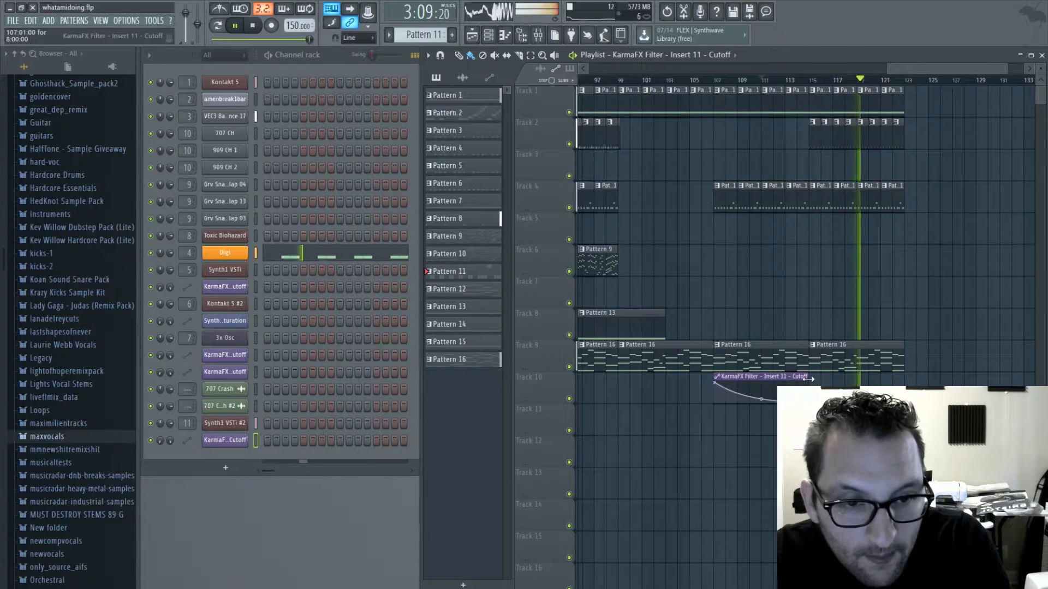
pyautogui.press('space')
pyautogui.moveTo(809, 377); pyautogui.dragTo(907, 376)
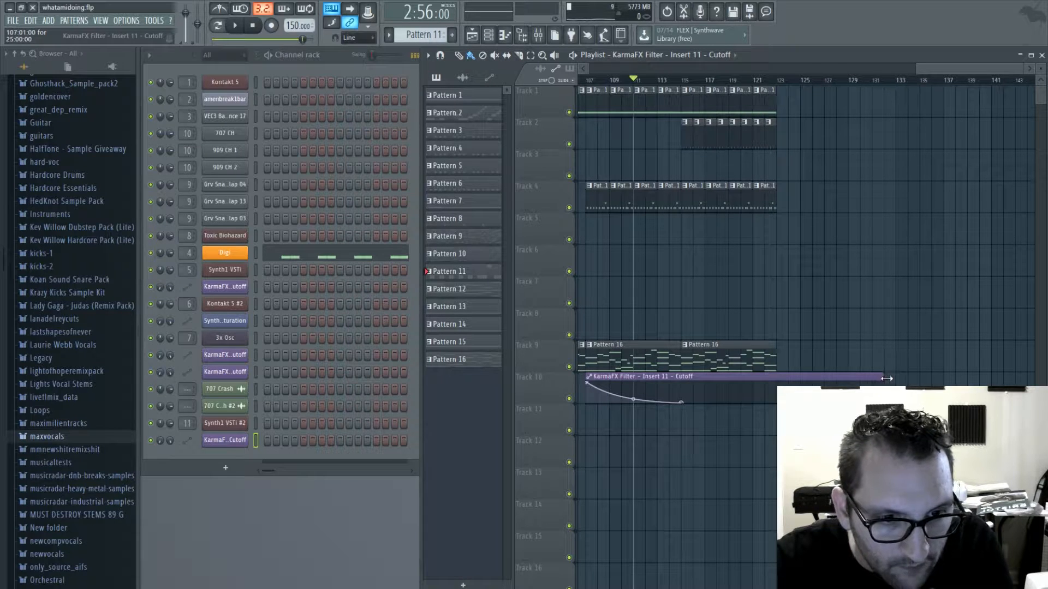
pyautogui.moveTo(886, 378); pyautogui.dragTo(895, 379)
pyautogui.moveTo(777, 391)
pyautogui.mouseDown()
pyautogui.moveTo(789, 385)
pyautogui.moveTo(789, 395)
pyautogui.mouseUp()
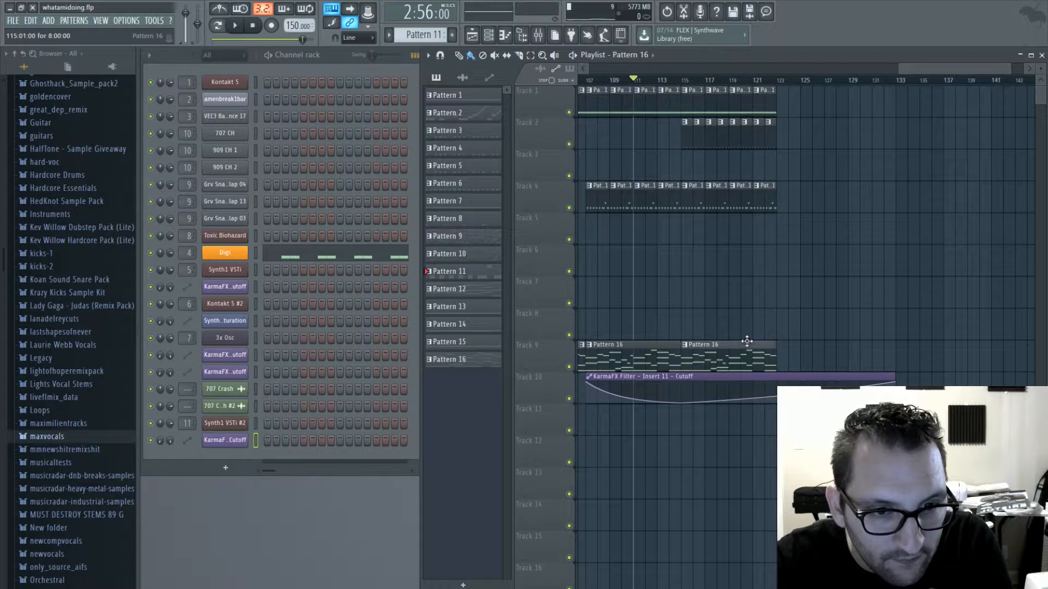
# - Add Pattern 16 clips on track 9 at bars 123, 131 and 139, and stretch the cutoff automation on track 10 to bar 147
pyautogui.click(747, 345)
pyautogui.click(780, 366)
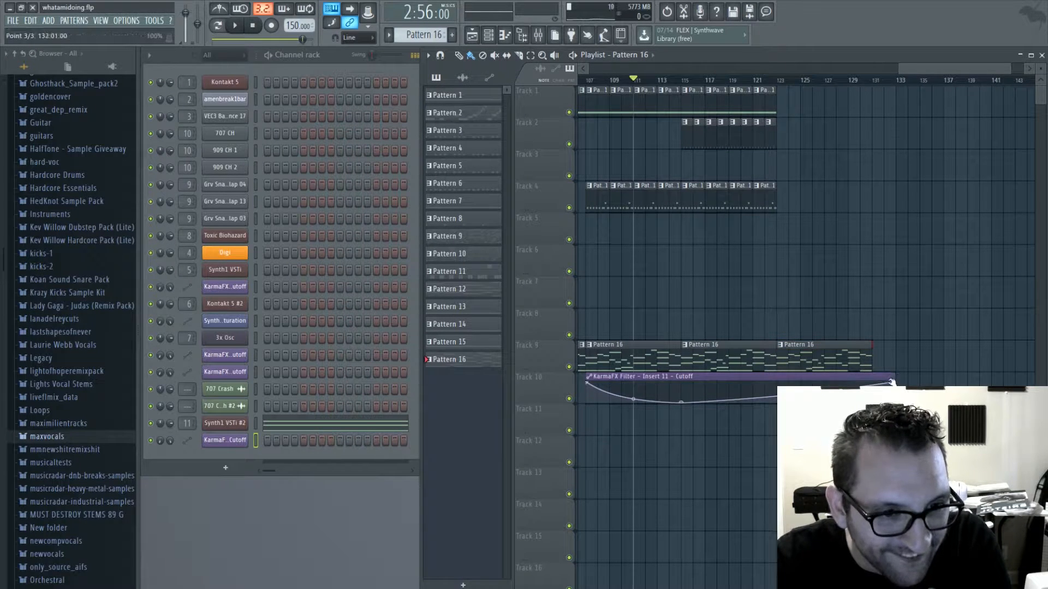
pyautogui.click(869, 378)
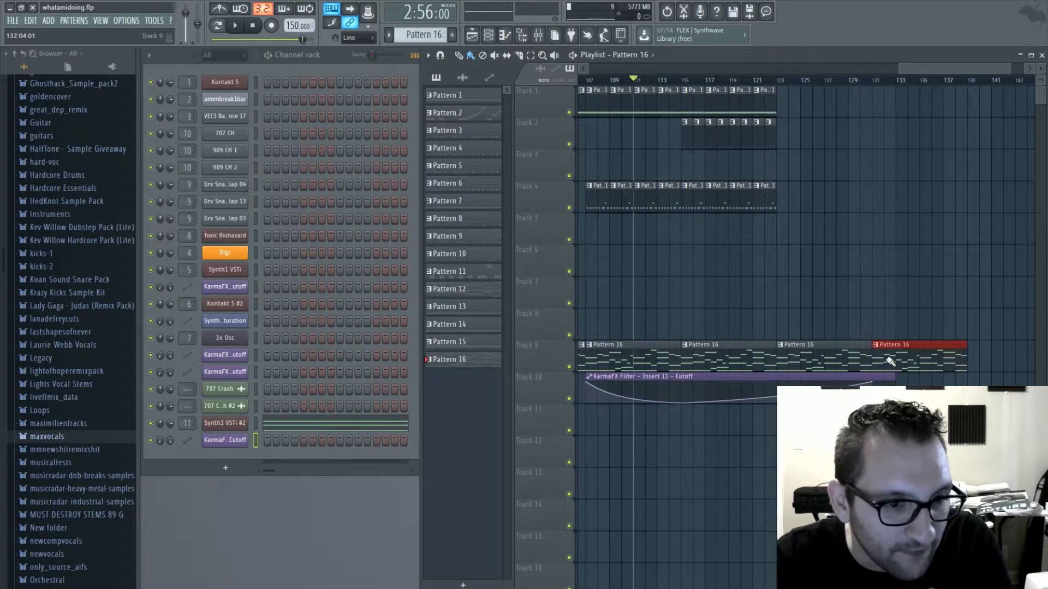
pyautogui.hotkey('ctrl', 'b')
pyautogui.hscroll(3, 874, 384)
pyautogui.moveTo(809, 385); pyautogui.dragTo(858, 387)
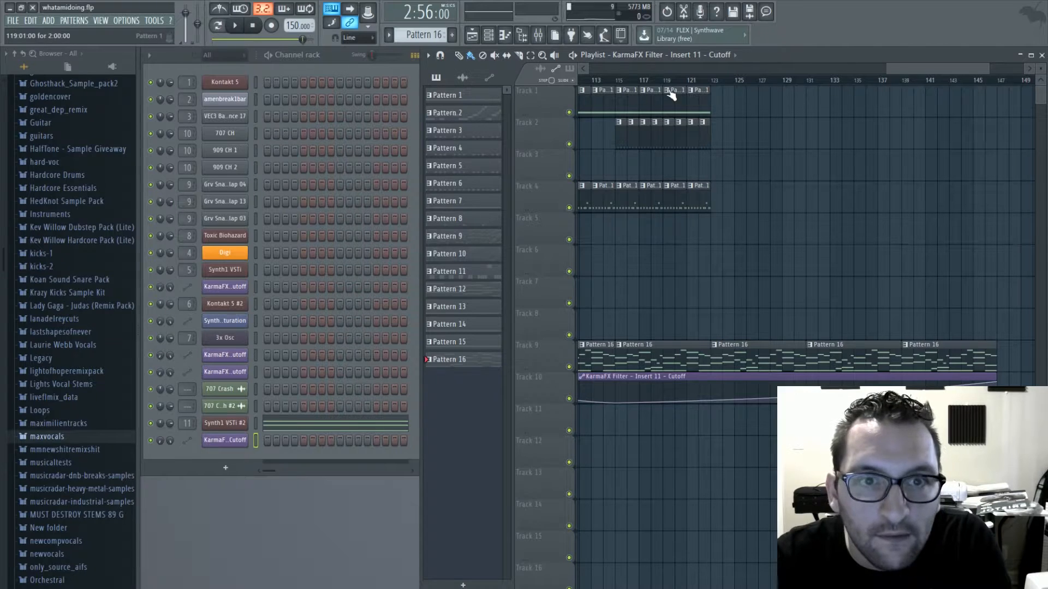
# - Play the arrangement from about bar 93 and save the project
pyautogui.moveTo(675, 80)
pyautogui.mouseDown()
pyautogui.moveTo(689, 80)
pyautogui.moveTo(602, 80)
pyautogui.mouseUp()
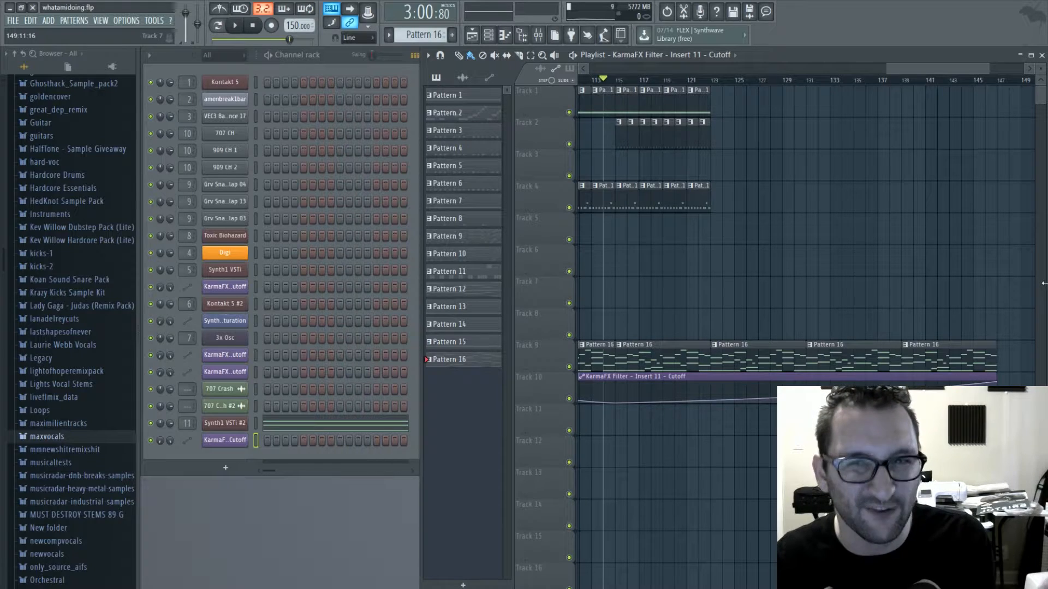
pyautogui.moveTo(927, 67); pyautogui.dragTo(868, 67)
pyautogui.scroll(-2, 801, 139)
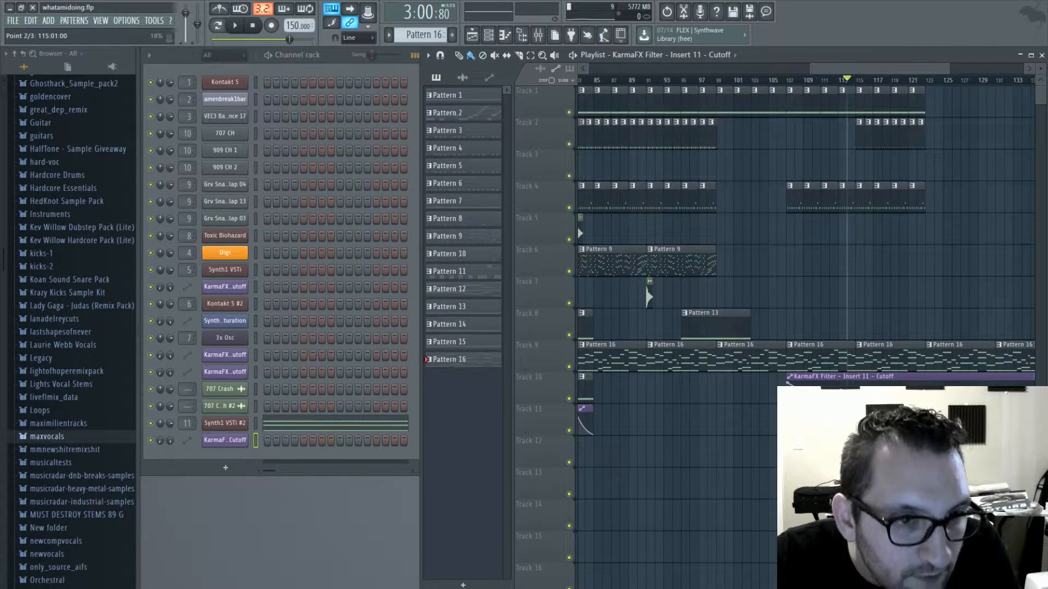
pyautogui.moveTo(760, 81); pyautogui.dragTo(666, 85)
pyautogui.press('space')
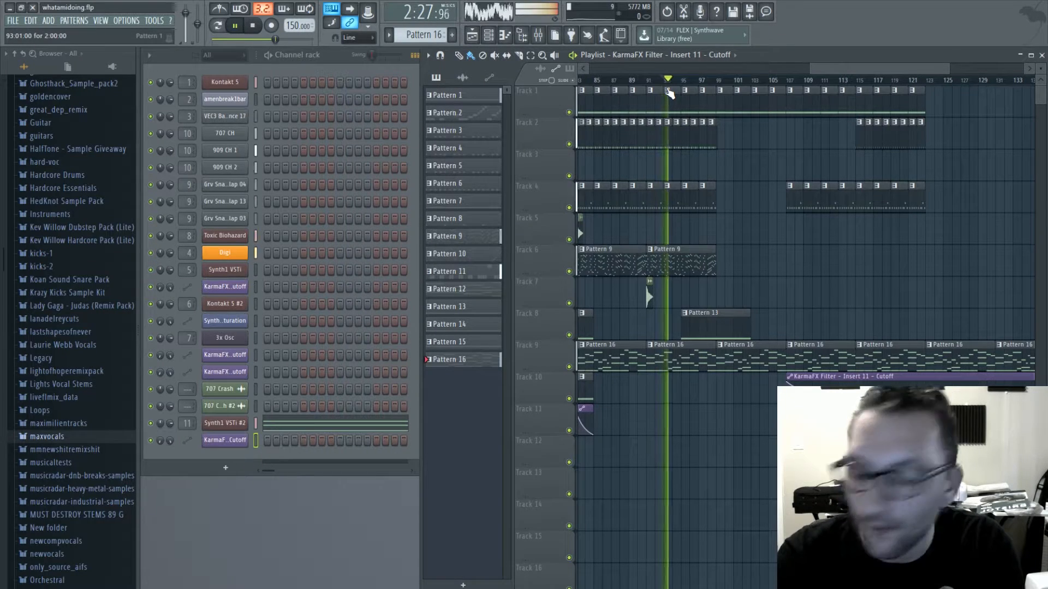
pyautogui.hotkey('ctrl', 's')
# - Place a 707 Crash clip on track 7 at bar 99 with a 707 Crash #2 clip just before it, and save the project
pyautogui.click(648, 292)
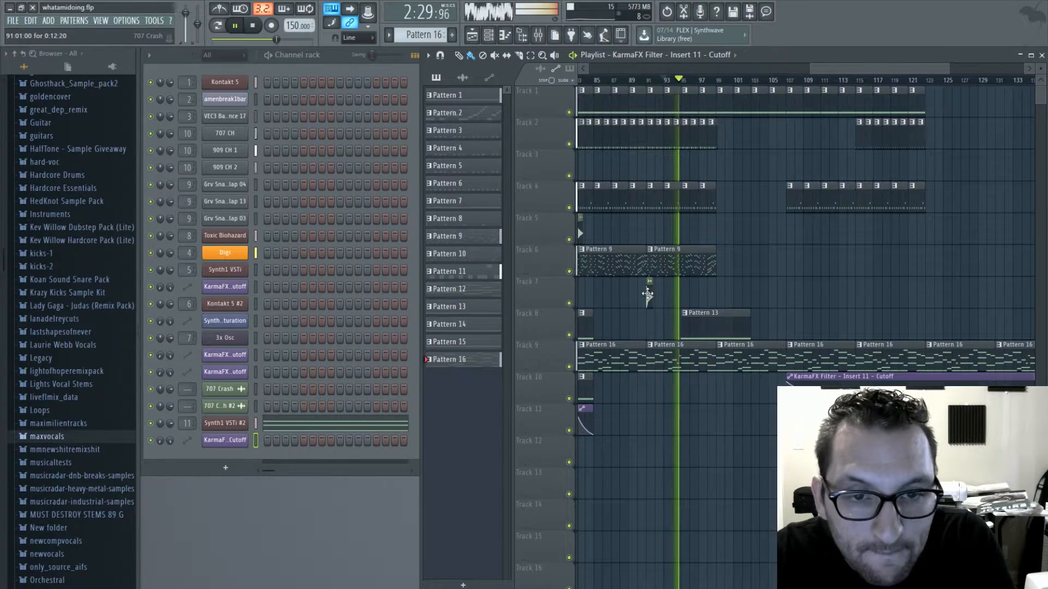
pyautogui.click(718, 292)
pyautogui.moveTo(815, 70); pyautogui.dragTo(797, 70)
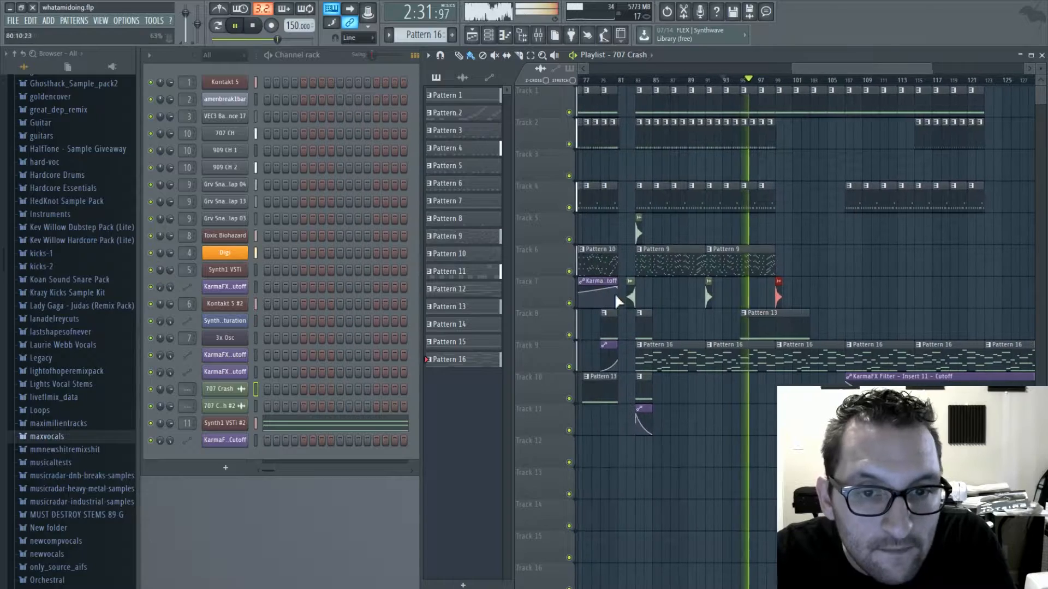
pyautogui.click(630, 295)
pyautogui.click(770, 292)
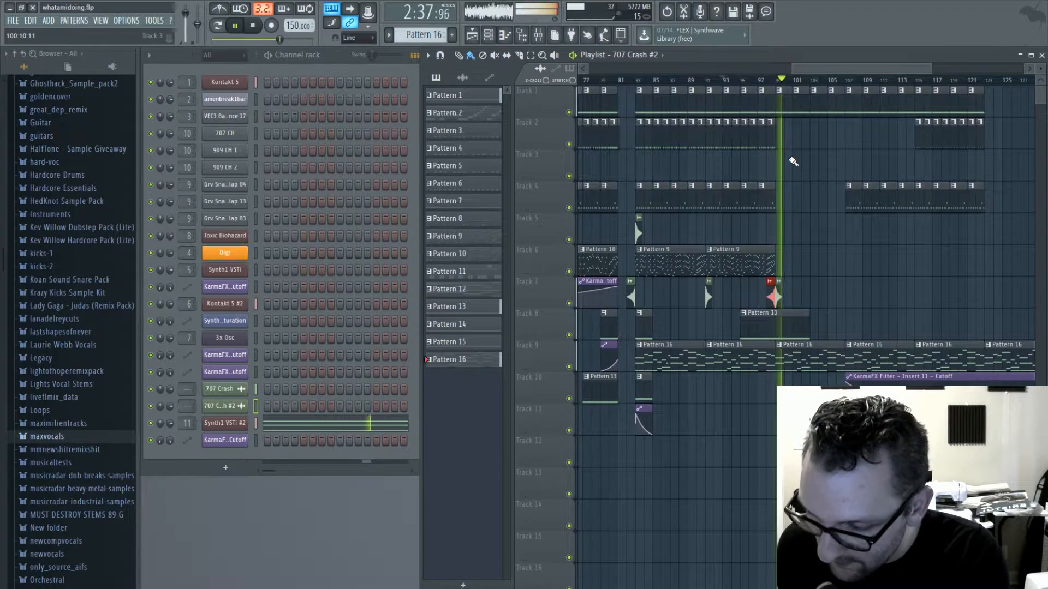
pyautogui.hotkey('ctrl', 's')
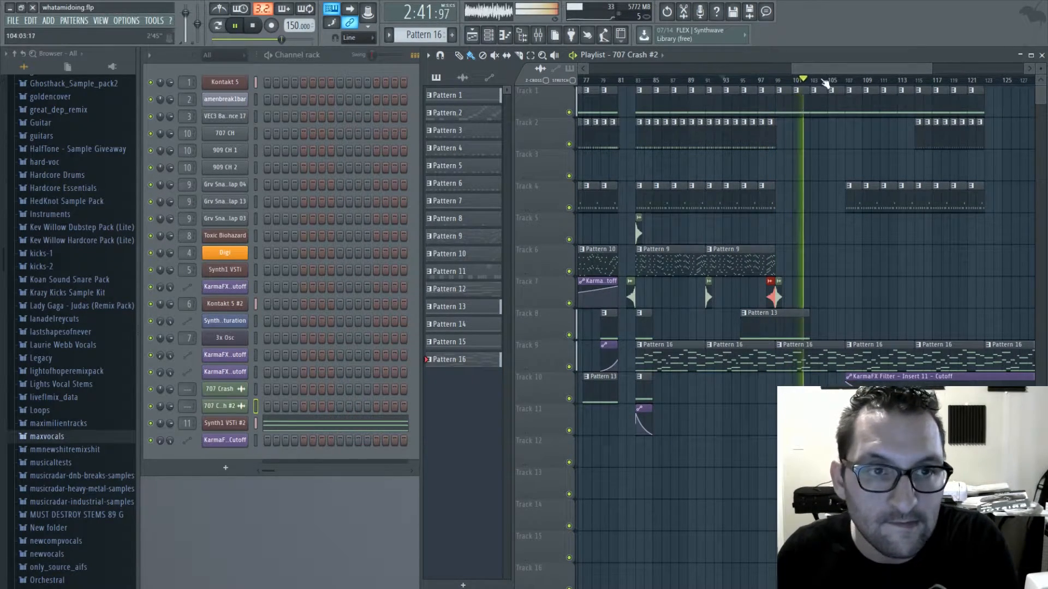
# - Copy the Pattern 14 clip and its filter automation from bar 47 to bar 97, placing them on tracks 10 and 11
pyautogui.moveTo(824, 68); pyautogui.dragTo(704, 69)
pyautogui.click(729, 381)
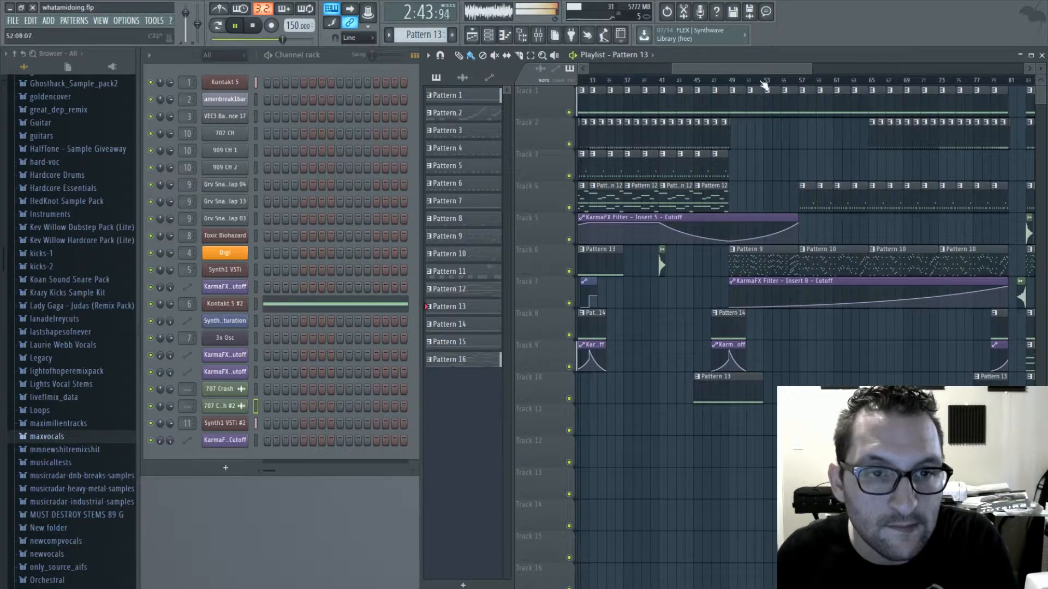
pyautogui.click(720, 320)
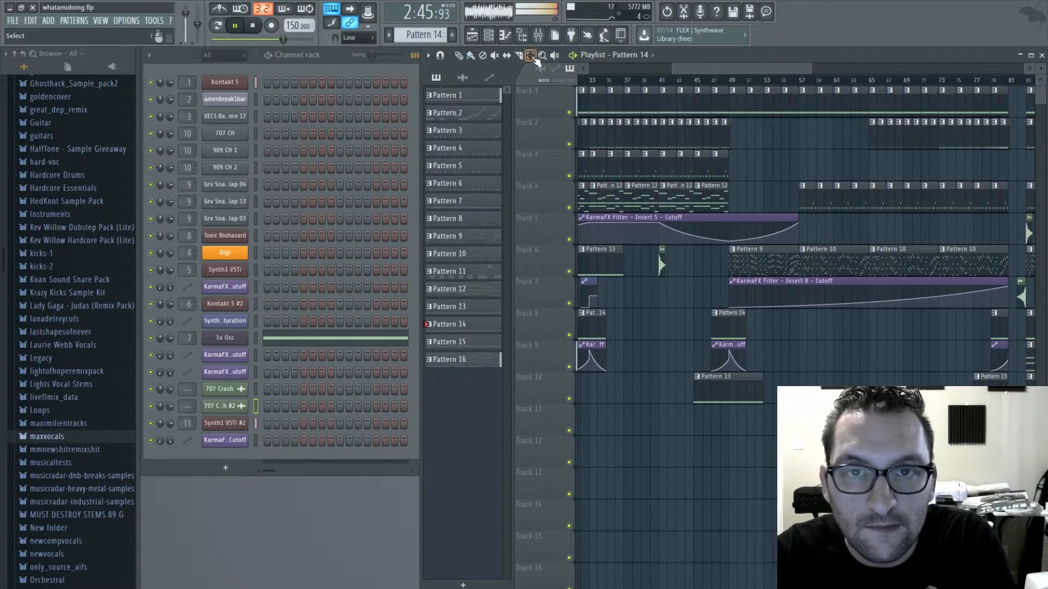
pyautogui.moveTo(747, 312); pyautogui.dragTo(722, 374)
pyautogui.moveTo(707, 70)
pyautogui.mouseDown()
pyautogui.moveTo(879, 80)
pyautogui.moveTo(863, 84)
pyautogui.mouseUp()
pyautogui.hotkey('ctrl', 'v')
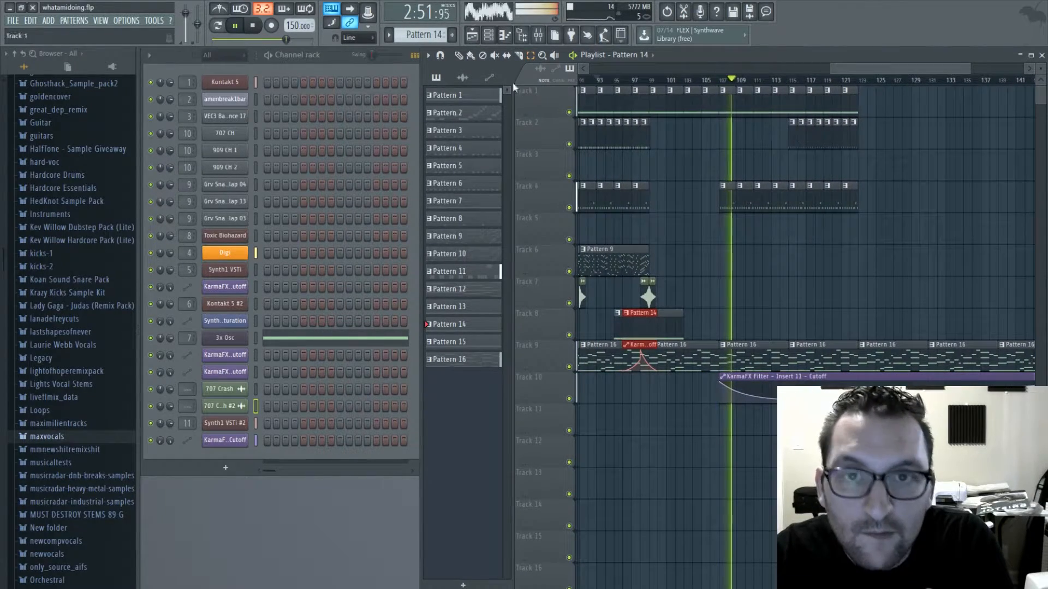
pyautogui.moveTo(649, 345); pyautogui.dragTo(657, 408)
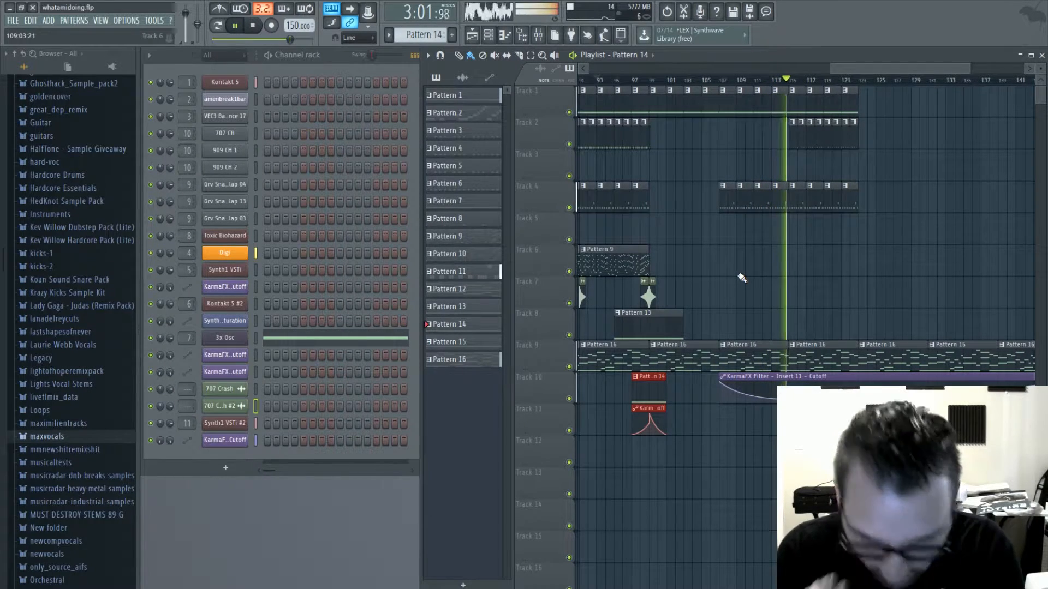
# - Place a 707 Crash clip on track 7 at bar 115 and continue the Pattern 1 clips on track 1 from bar 123 to bar 143
pyautogui.click(794, 293)
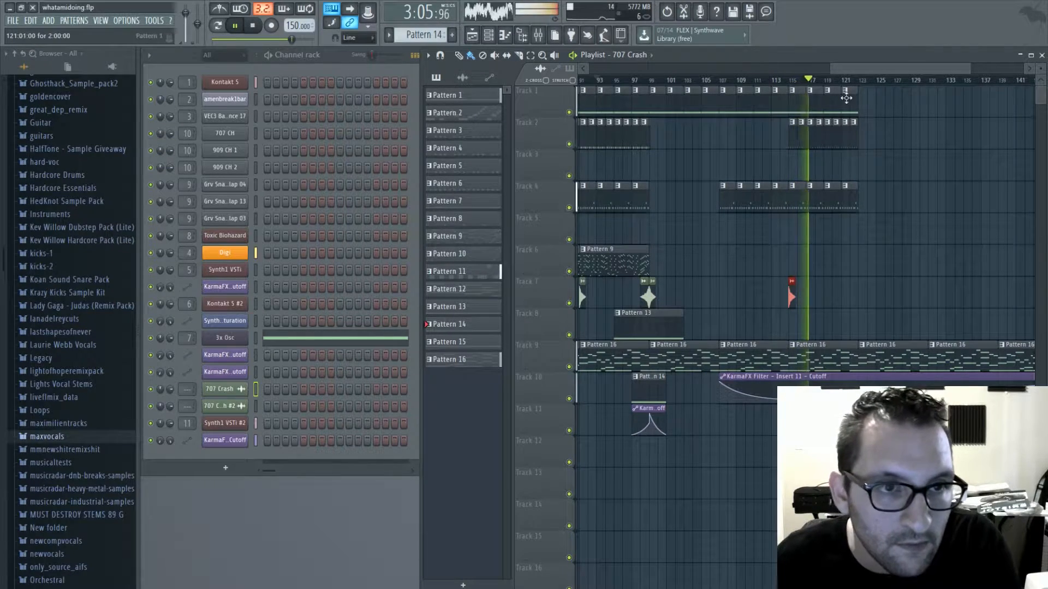
pyautogui.click(864, 111)
pyautogui.moveTo(864, 111); pyautogui.dragTo(1017, 108)
pyautogui.moveTo(935, 56); pyautogui.dragTo(965, 68)
# - Extend the Pattern 8 clips on track 2, Pattern 11 clips on track 4 and Pattern 1 clips on track 1 to bar 145, and stop playback
pyautogui.click(758, 132)
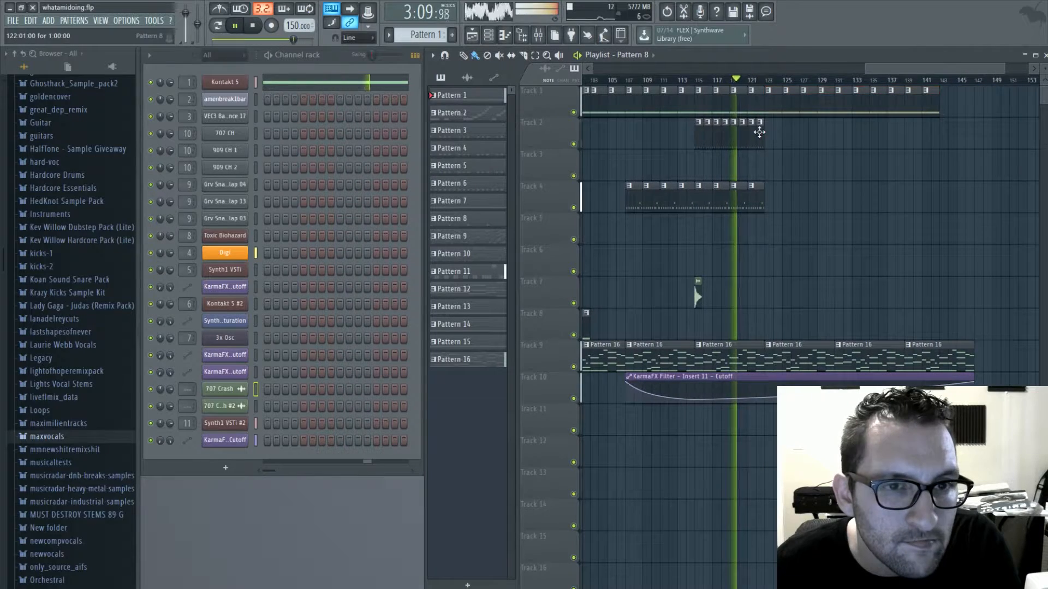
pyautogui.moveTo(768, 133); pyautogui.dragTo(931, 140)
pyautogui.click(941, 92)
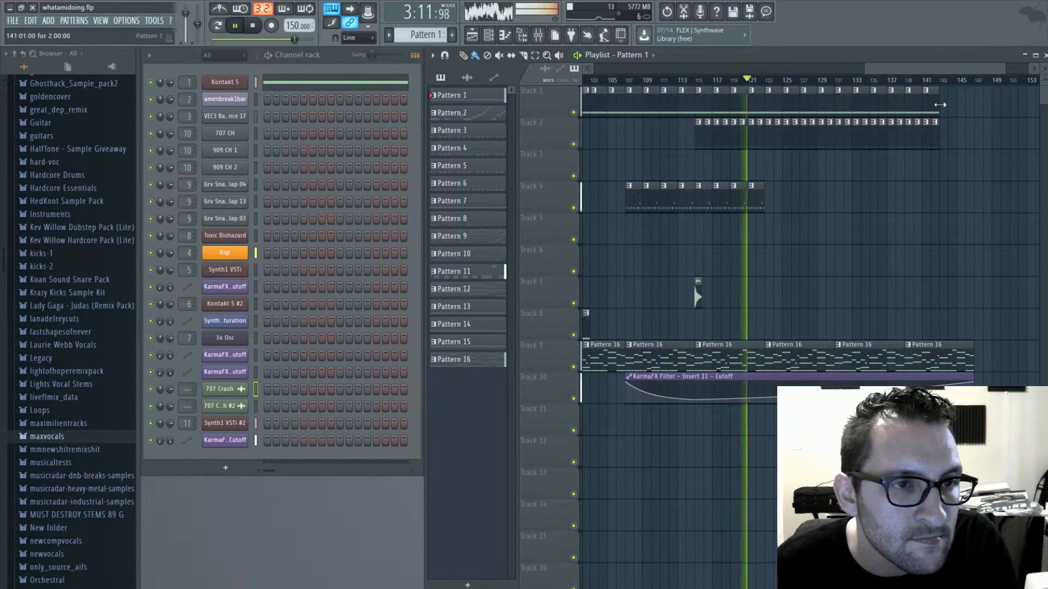
pyautogui.moveTo(761, 202); pyautogui.dragTo(945, 211)
pyautogui.moveTo(935, 141); pyautogui.dragTo(959, 141)
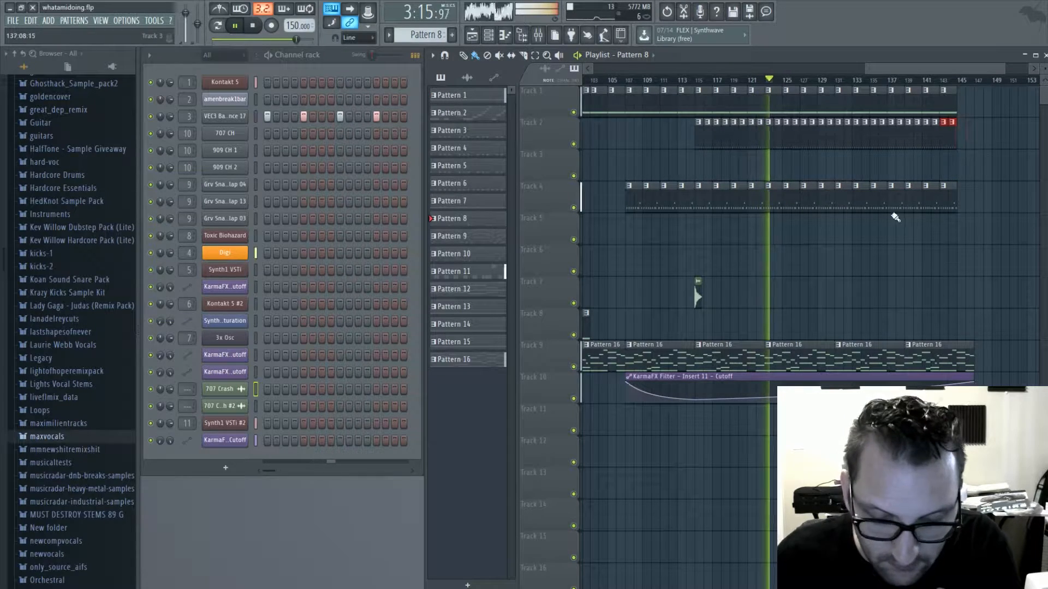
pyautogui.press('space')
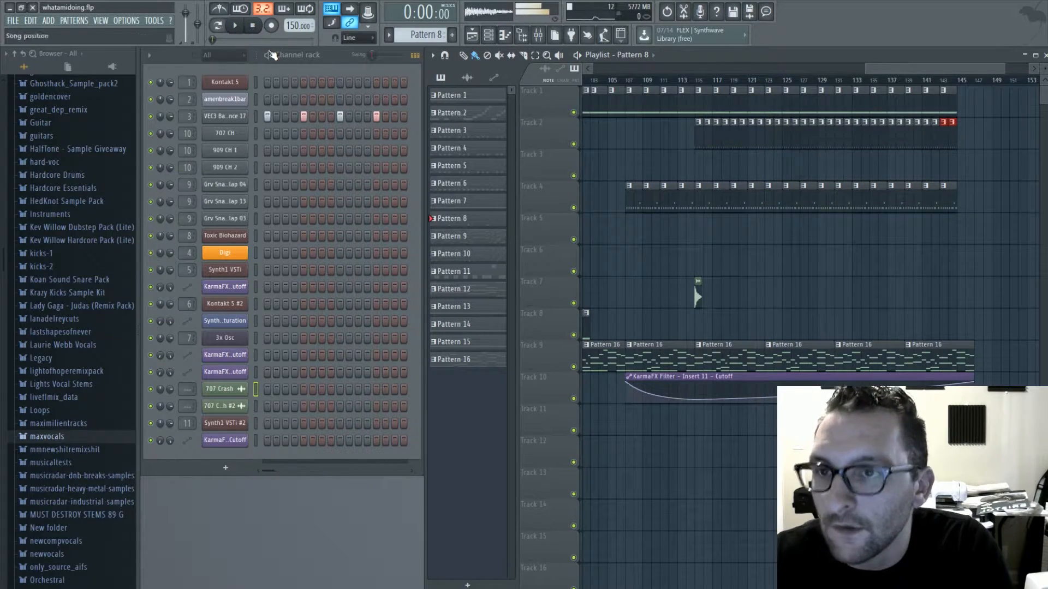
# - Switch to the empty Pattern 17, add a second Toxic Biohazard channel and open the Leads bank in its presets library
pyautogui.moveTo(423, 35); pyautogui.dragTo(423, 6)
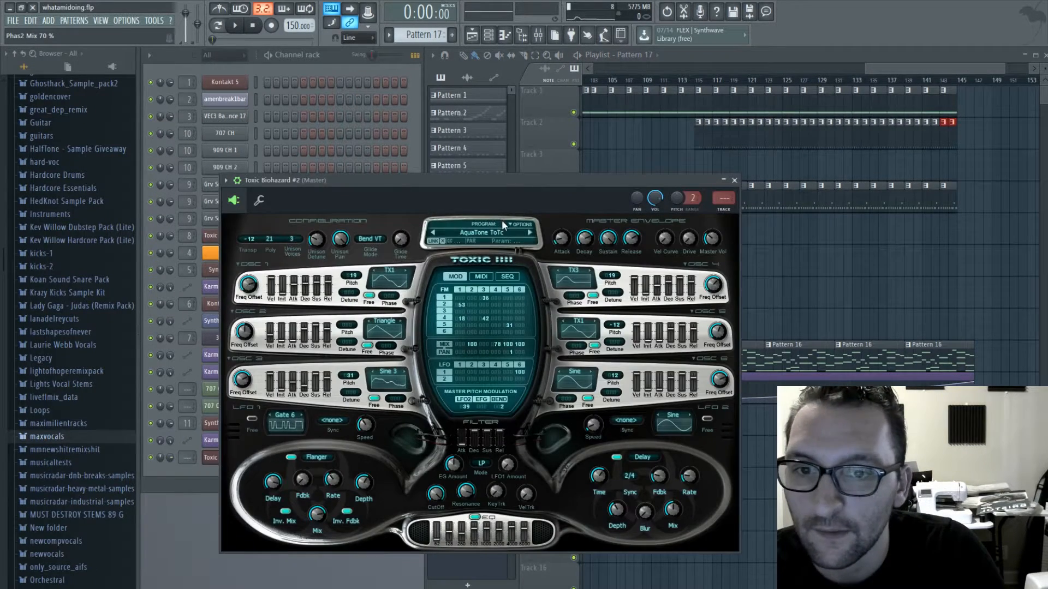
pyautogui.click(502, 224)
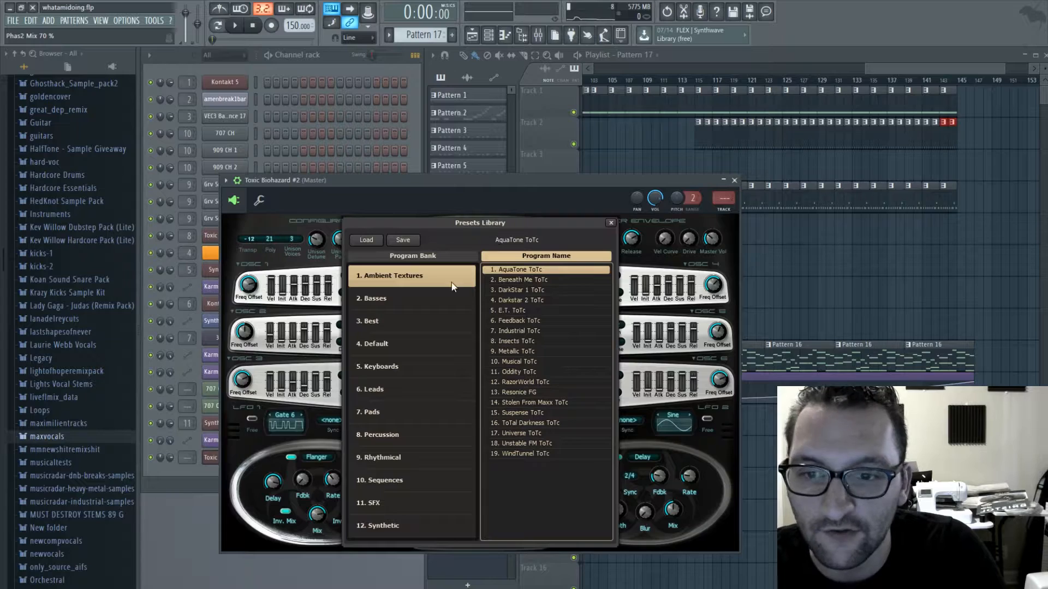
pyautogui.click(412, 385)
# - Audition presets in the Leads bank, load Biting Off Maxx ToTc and close the presets library
pyautogui.press('Down')
pyautogui.press('Down')
pyautogui.press('Down')
pyautogui.press('Down')
pyautogui.press('Down')
pyautogui.press('Down')
pyautogui.press('Down')
pyautogui.press('Down')
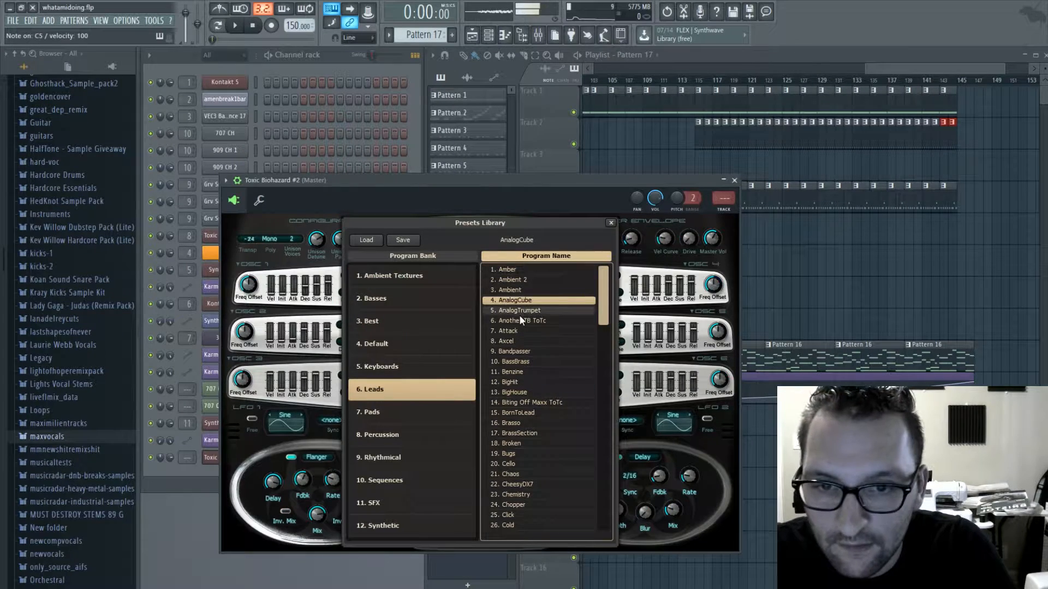
pyautogui.click(522, 360)
pyautogui.click(521, 371)
pyautogui.click(519, 382)
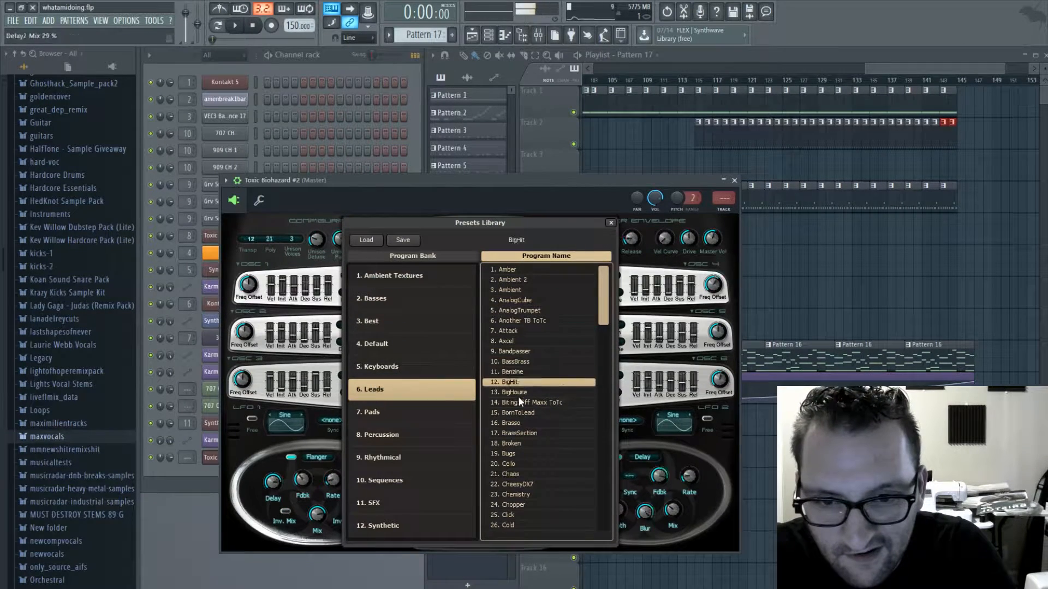
pyautogui.click(519, 402)
pyautogui.click(518, 423)
pyautogui.click(517, 394)
pyautogui.click(521, 413)
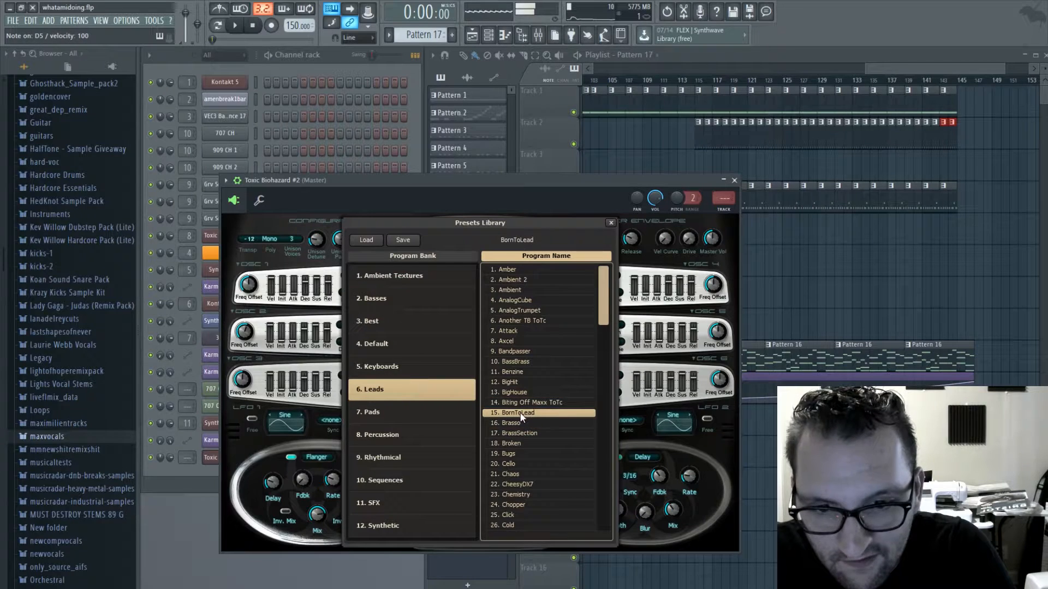
pyautogui.click(521, 423)
pyautogui.click(525, 403)
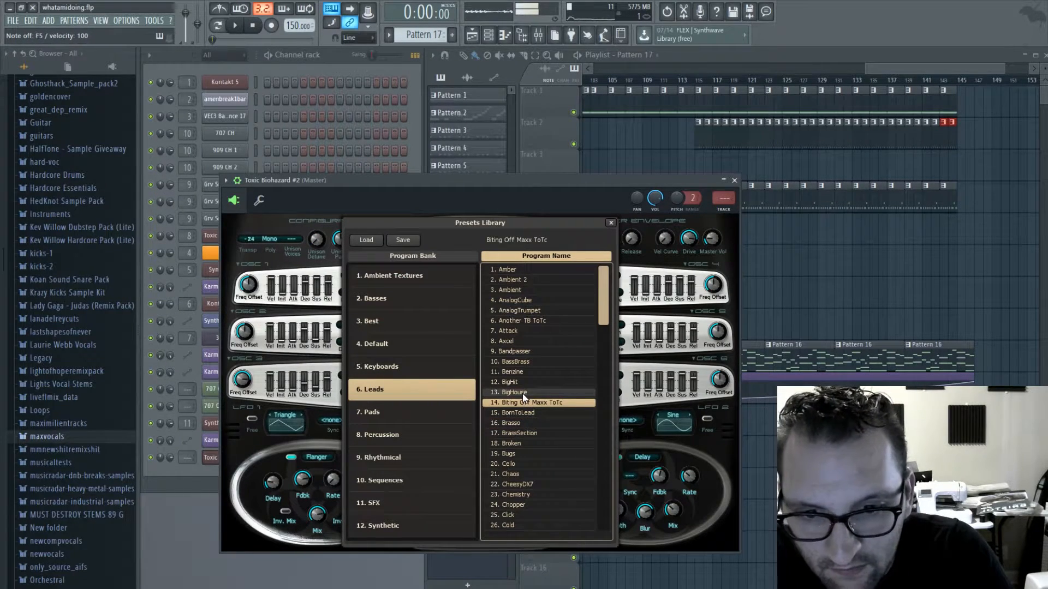
pyautogui.click(611, 222)
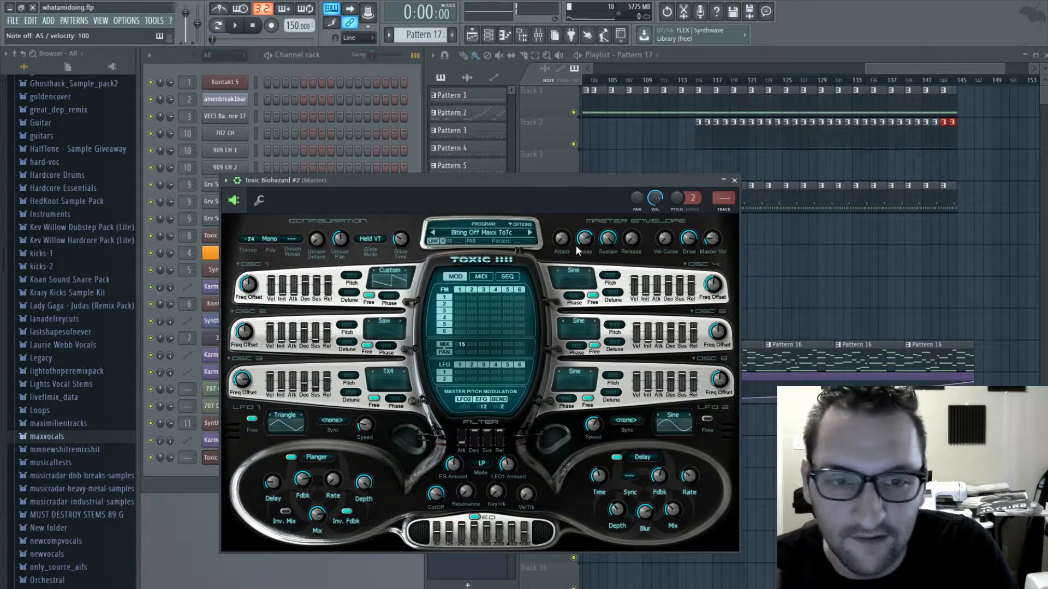
# - Set the synth's unison voices to 2, raise the unison detune and lower the master volume slightly
pyautogui.click(290, 239)
pyautogui.click(316, 237)
pyautogui.moveTo(317, 240); pyautogui.dragTo(317, 225)
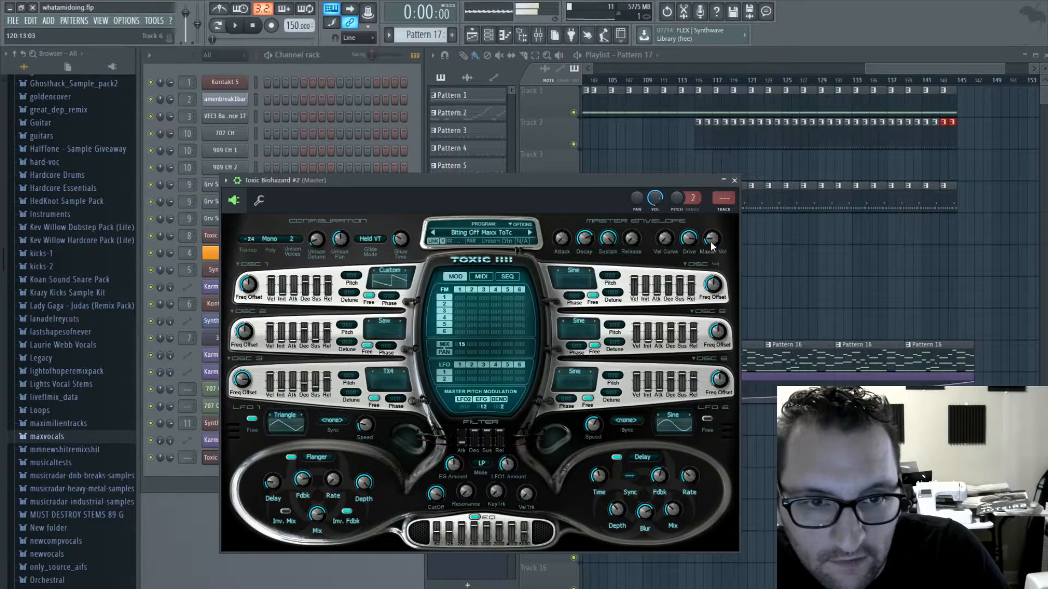
pyautogui.moveTo(711, 240); pyautogui.dragTo(709, 246)
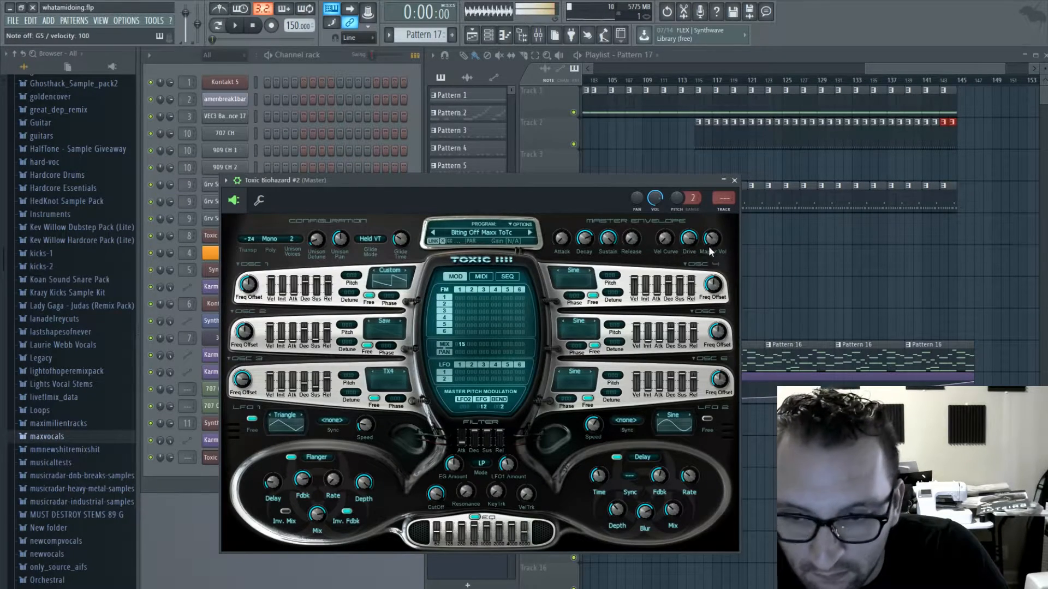
# - Route the second Toxic Biohazard to mixer insert 12 and add Fruity parametric EQ 2 with a low cut and slight low and treble boosts
pyautogui.click(724, 197)
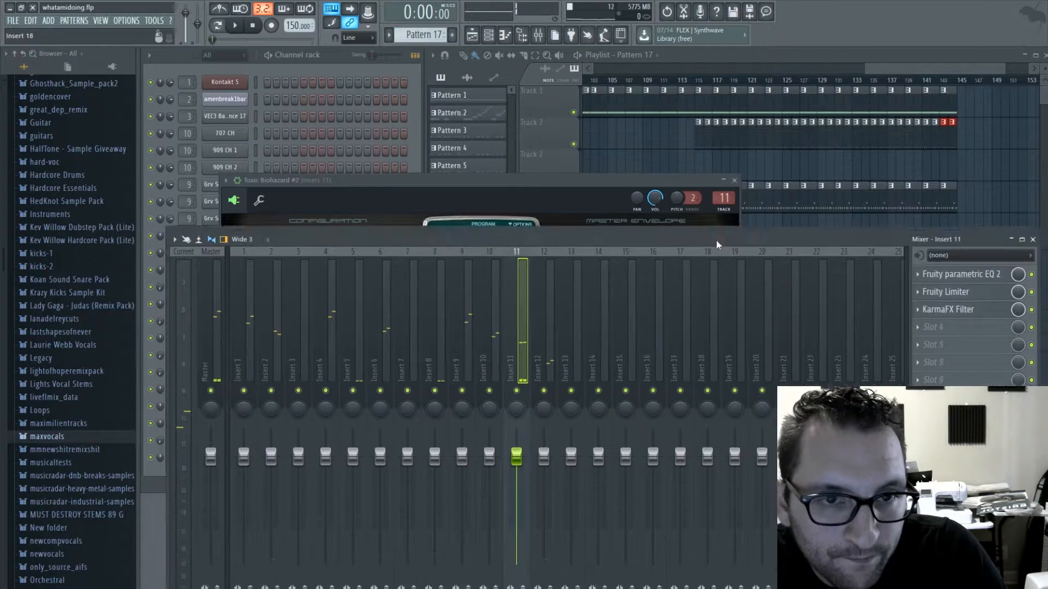
pyautogui.click(928, 283)
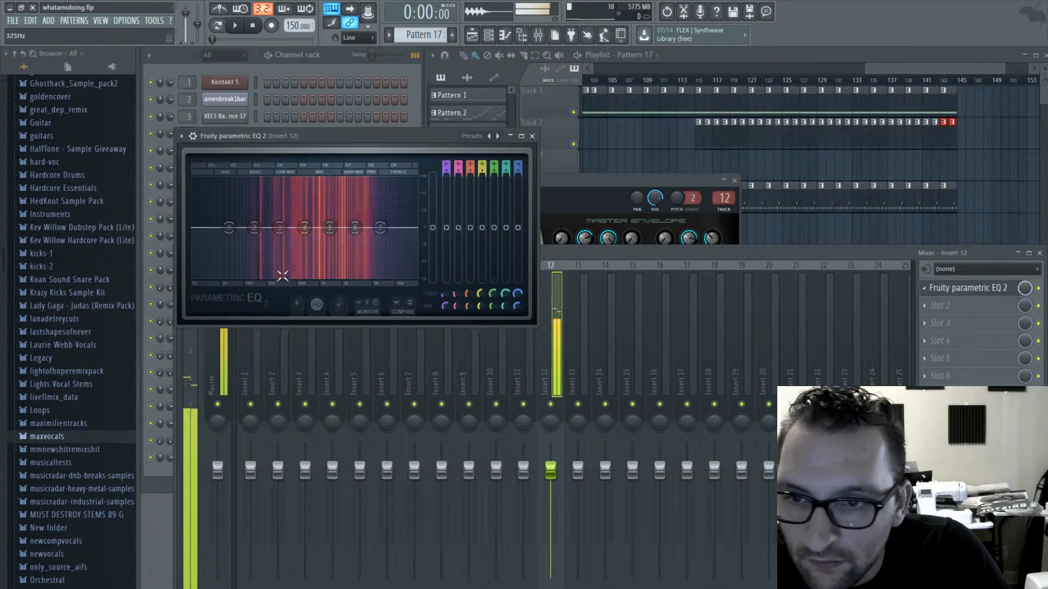
pyautogui.moveTo(207, 257); pyautogui.dragTo(272, 222)
pyautogui.moveTo(380, 228); pyautogui.dragTo(374, 222)
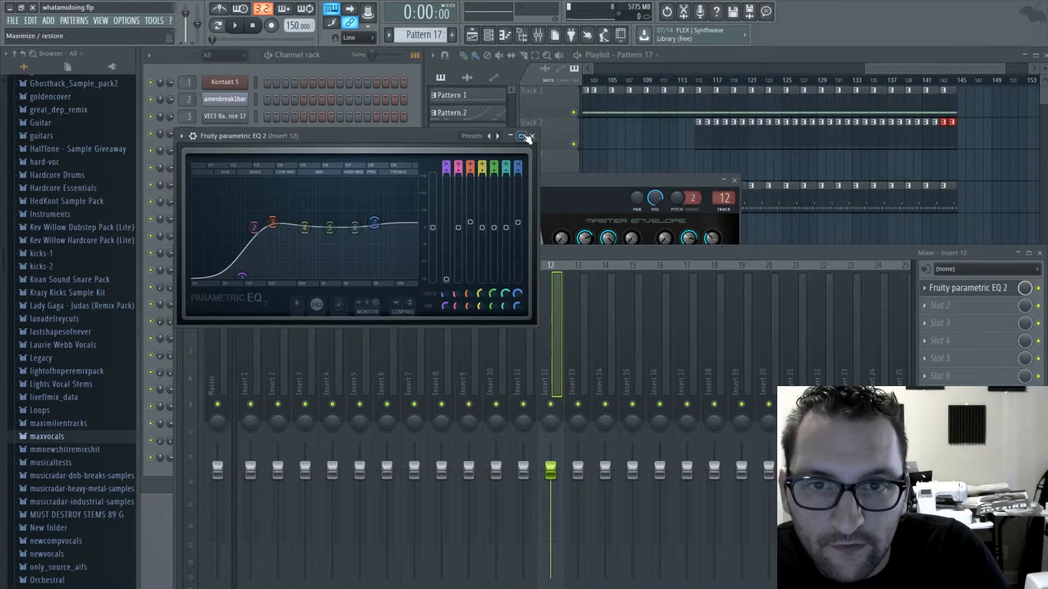
pyautogui.click(532, 136)
# - Add KarmaFX Reverb to the second effect slot of mixer insert 12 and set its wet level to 20
pyautogui.moveTo(544, 260); pyautogui.dragTo(521, 100)
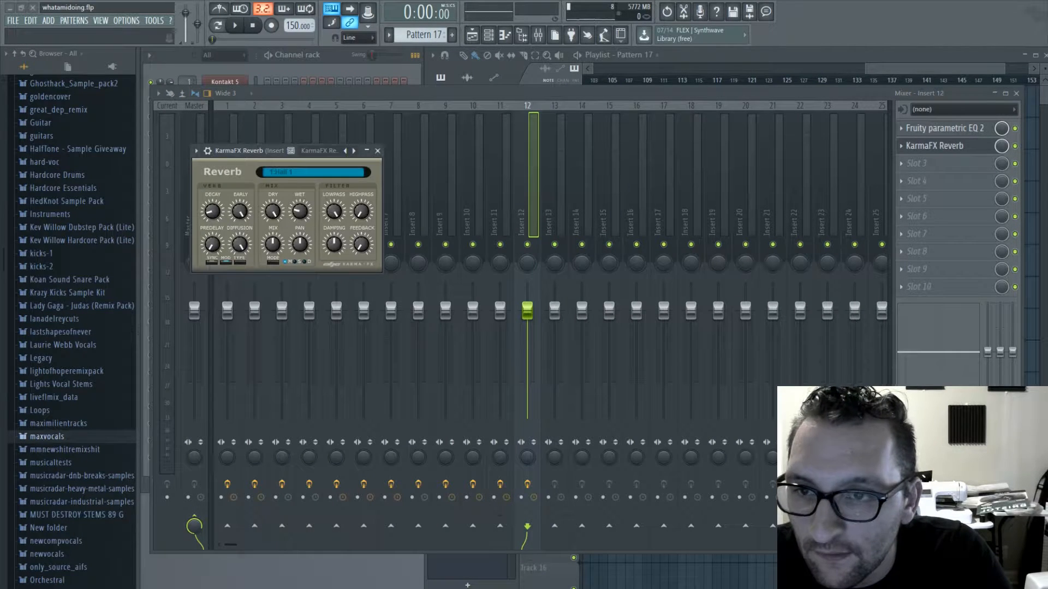
pyautogui.moveTo(282, 151); pyautogui.dragTo(326, 165)
pyautogui.press('v')
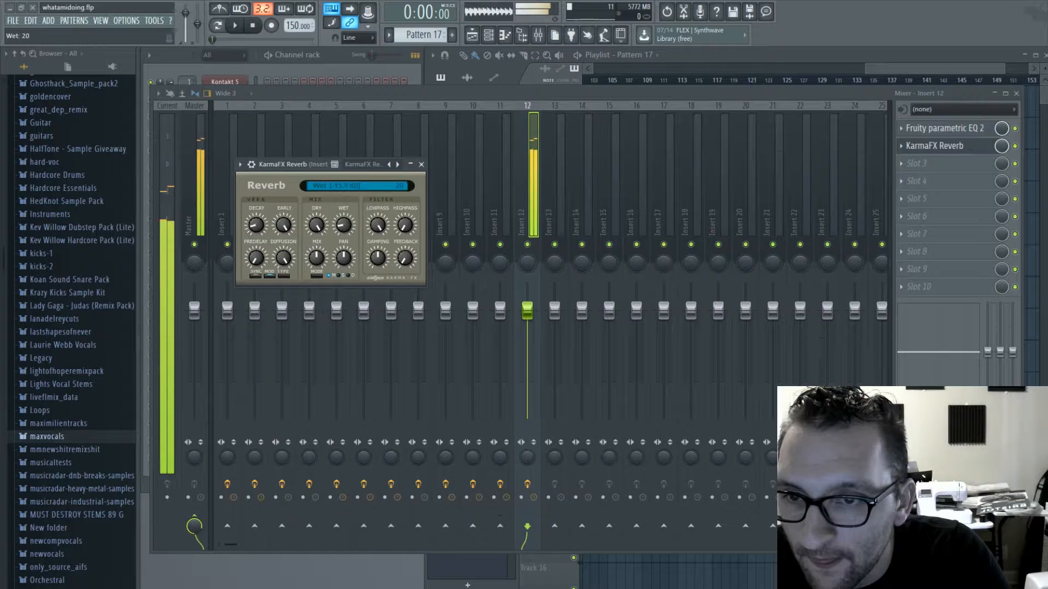
# - Enter an ascending D5, E5, F5, G5, A5 run in bar 1 for the Toxic Biohazard #2 channel and play it back
pyautogui.click(335, 78)
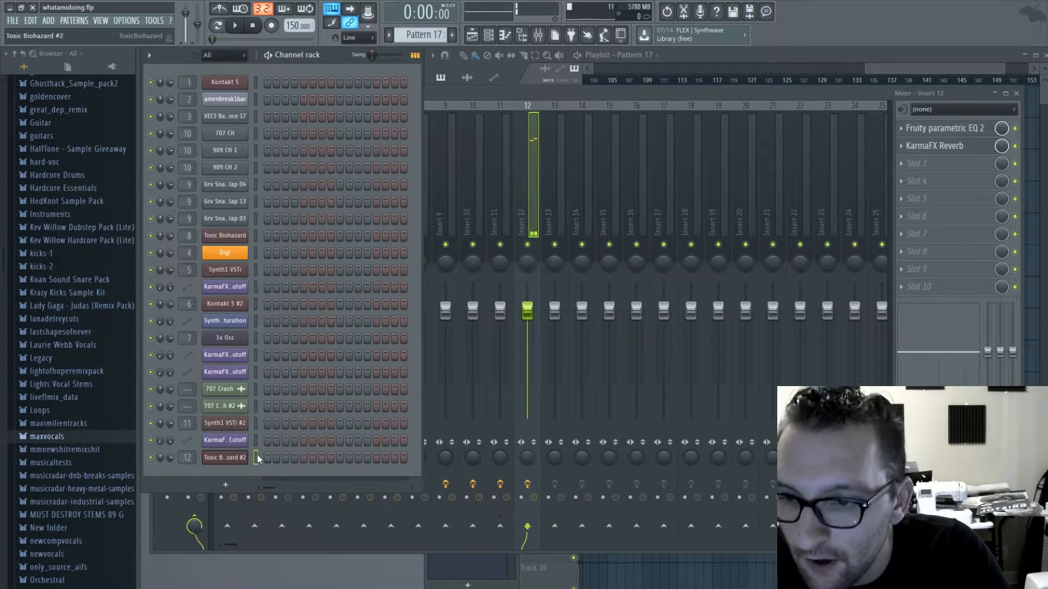
pyautogui.press('F7')
pyautogui.moveTo(198, 254); pyautogui.dragTo(160, 407)
pyautogui.moveTo(279, 408); pyautogui.dragTo(208, 407)
pyautogui.scroll(3, 233, 417)
pyautogui.click(216, 381)
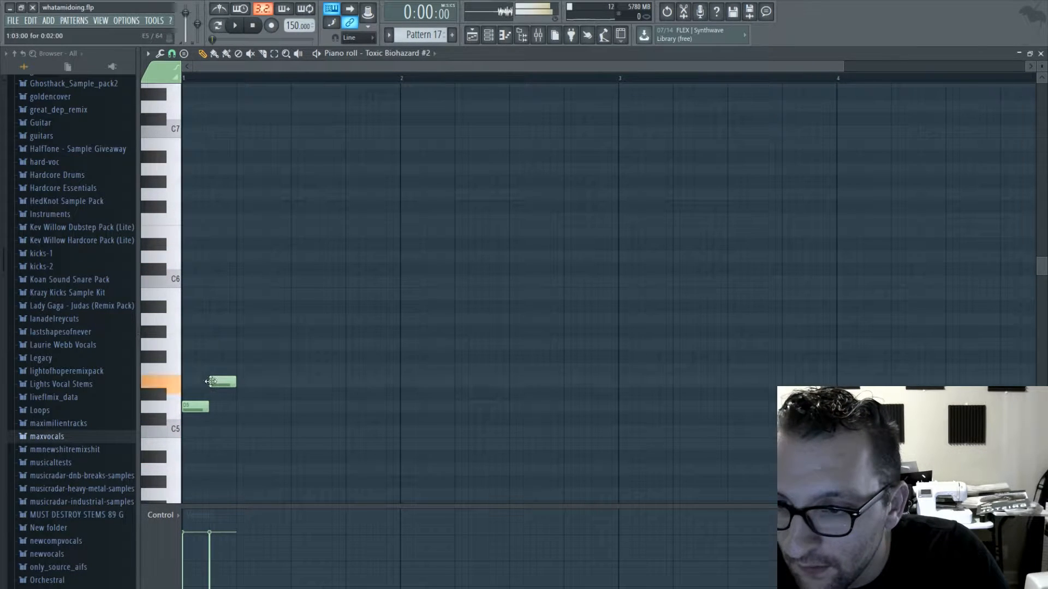
pyautogui.click(257, 368)
pyautogui.moveTo(258, 367); pyautogui.dragTo(254, 368)
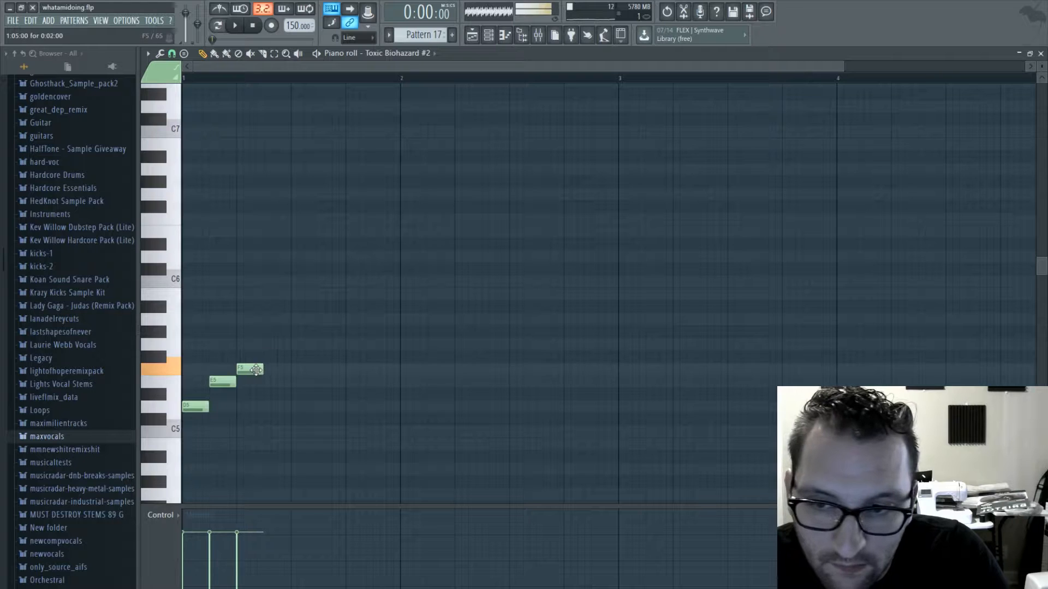
pyautogui.click(273, 344)
pyautogui.click(297, 319)
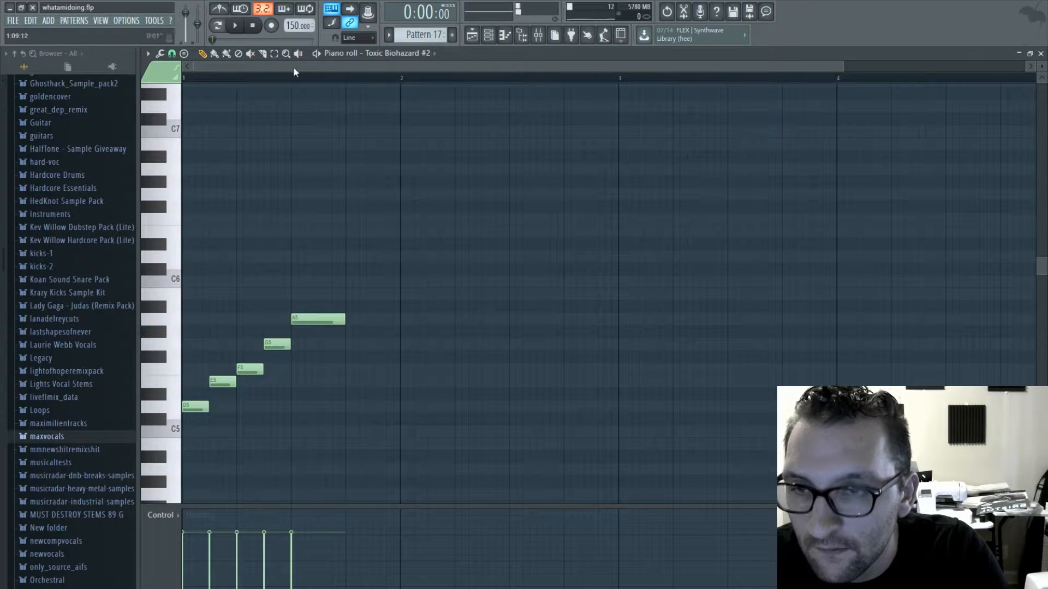
pyautogui.press('space')
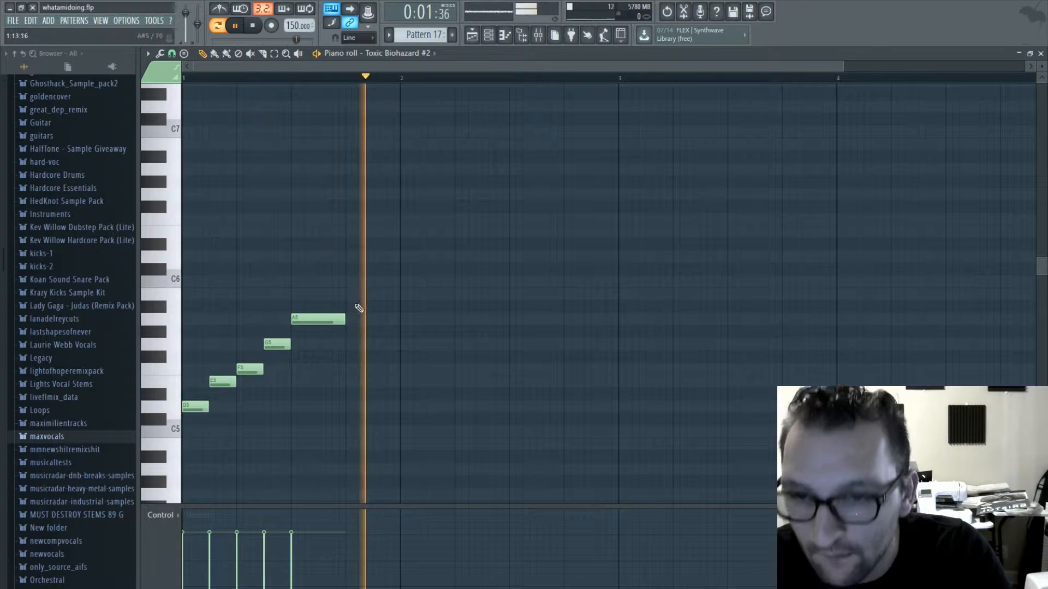
pyautogui.press('space')
# - Extend the A5 note, then add a short A#5 at the end of bar 1 and a short A5 at bar 2
pyautogui.click(378, 306)
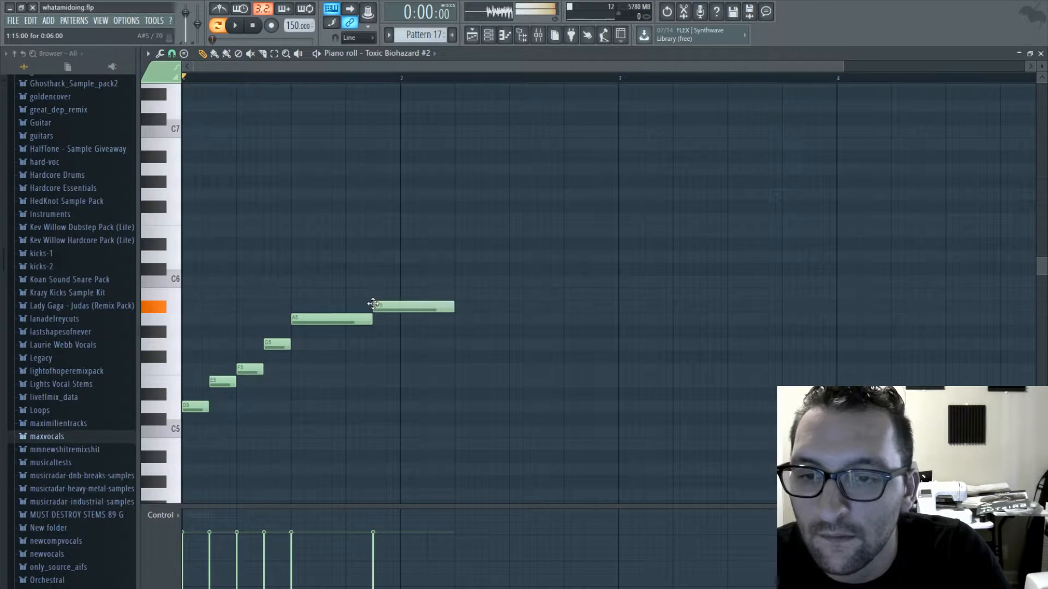
pyautogui.press('space')
pyautogui.moveTo(452, 308); pyautogui.dragTo(411, 320)
pyautogui.press('space')
pyautogui.click(413, 320)
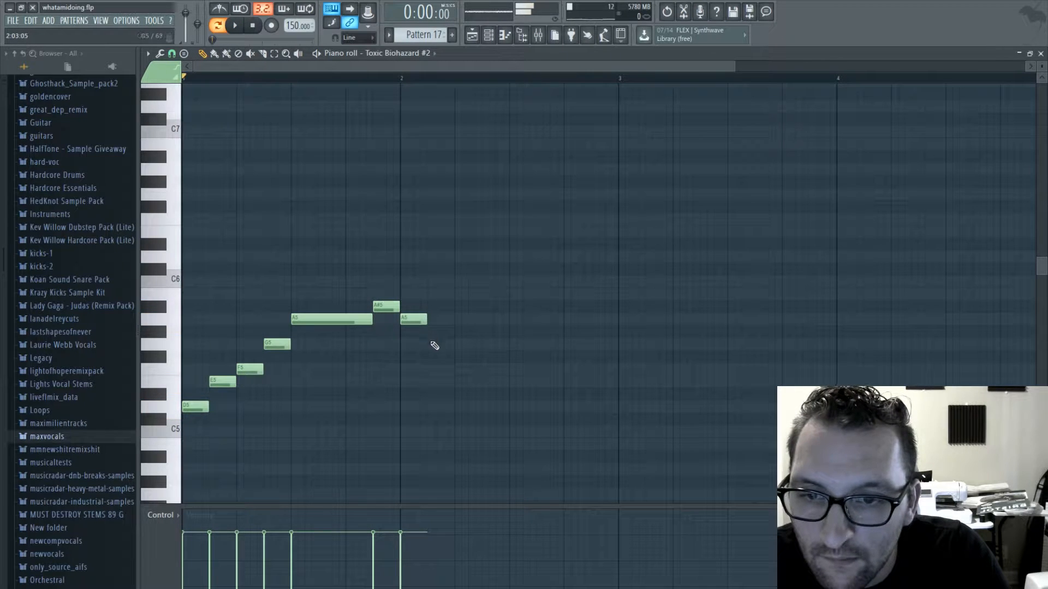
# - Continue the melody down through bar 2 with G5, a long F5, short F5 and E5 notes and a long D5, and play it
pyautogui.click(437, 344)
pyautogui.click(457, 373)
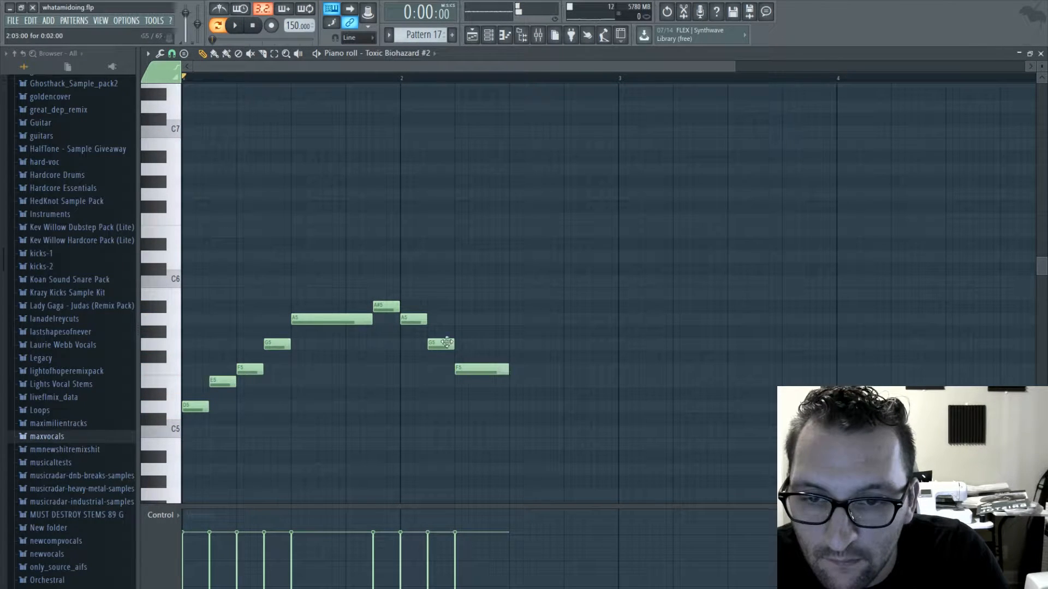
pyautogui.moveTo(516, 347); pyautogui.dragTo(521, 371)
pyautogui.click(543, 382)
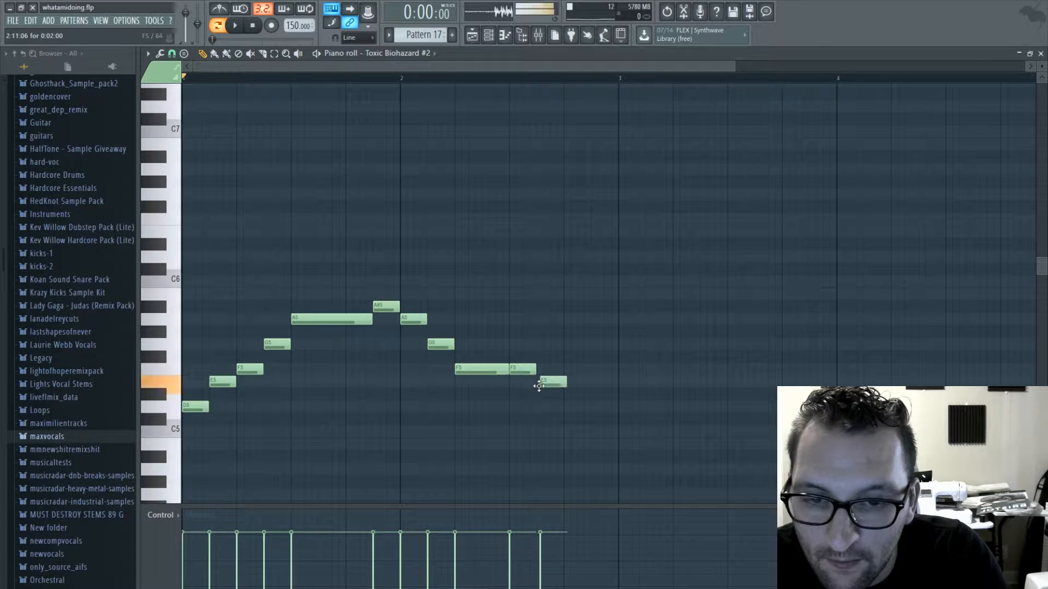
pyautogui.click(571, 407)
pyautogui.press('space')
pyautogui.moveTo(591, 410); pyautogui.dragTo(618, 410)
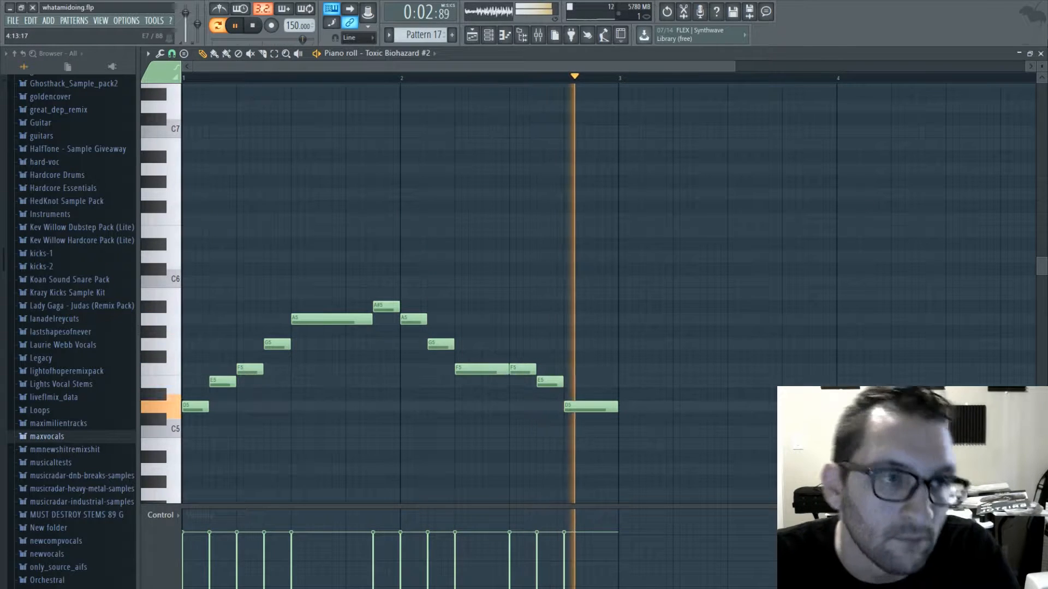
pyautogui.press('space')
# - Replace the short F5 late in bar 2 with E5 and raise the following E5 to F5
pyautogui.moveTo(522, 369); pyautogui.dragTo(521, 342)
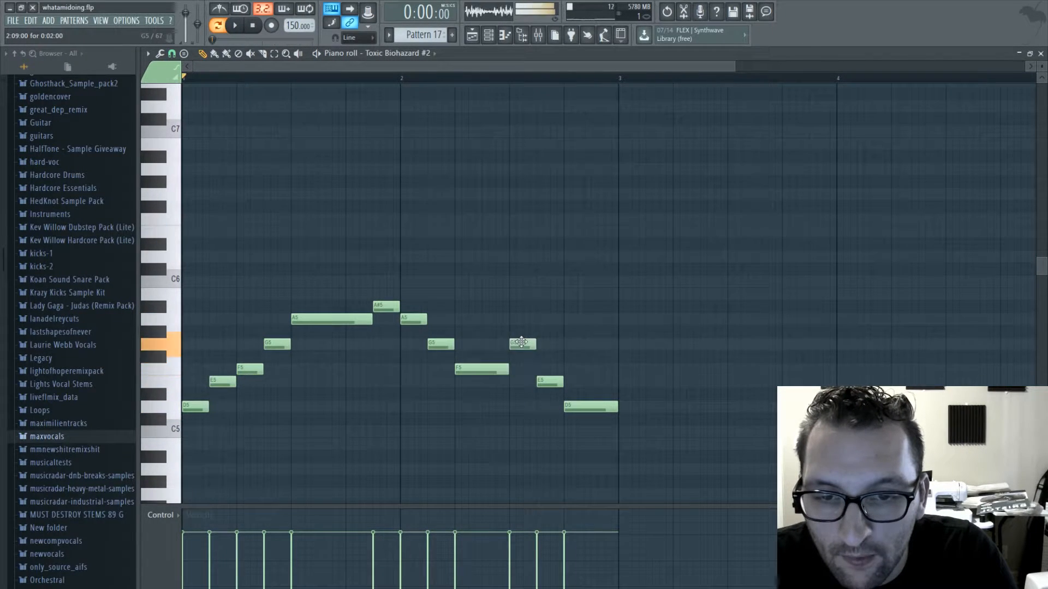
pyautogui.click(524, 382)
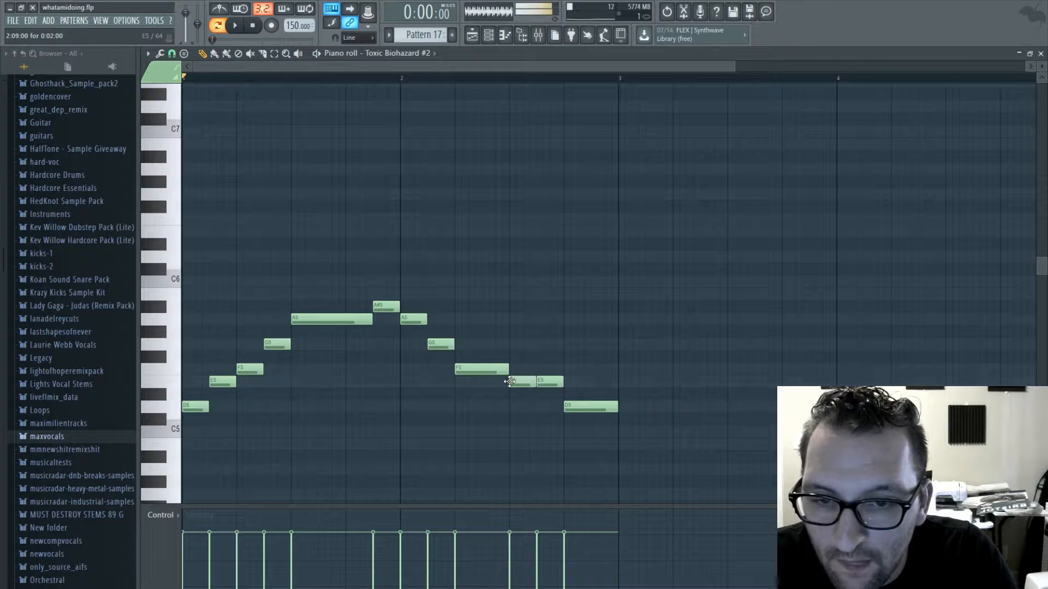
pyautogui.moveTo(550, 382); pyautogui.dragTo(551, 370)
# - Fill bar 3 with short D5, E5, F5 and G5 notes, a long A5 and a closing short D6
pyautogui.click(586, 410)
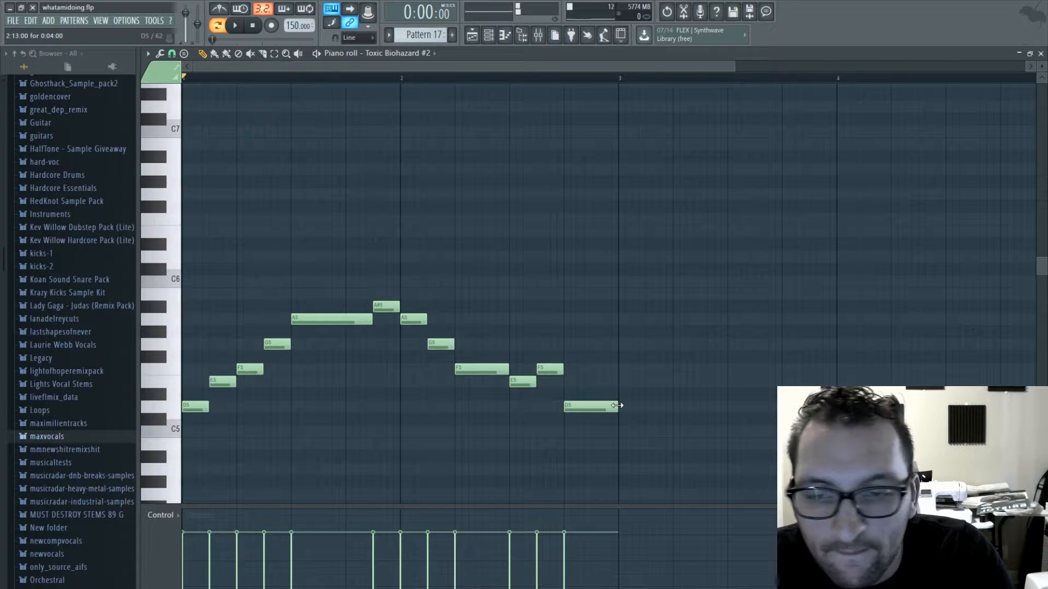
pyautogui.click(625, 407)
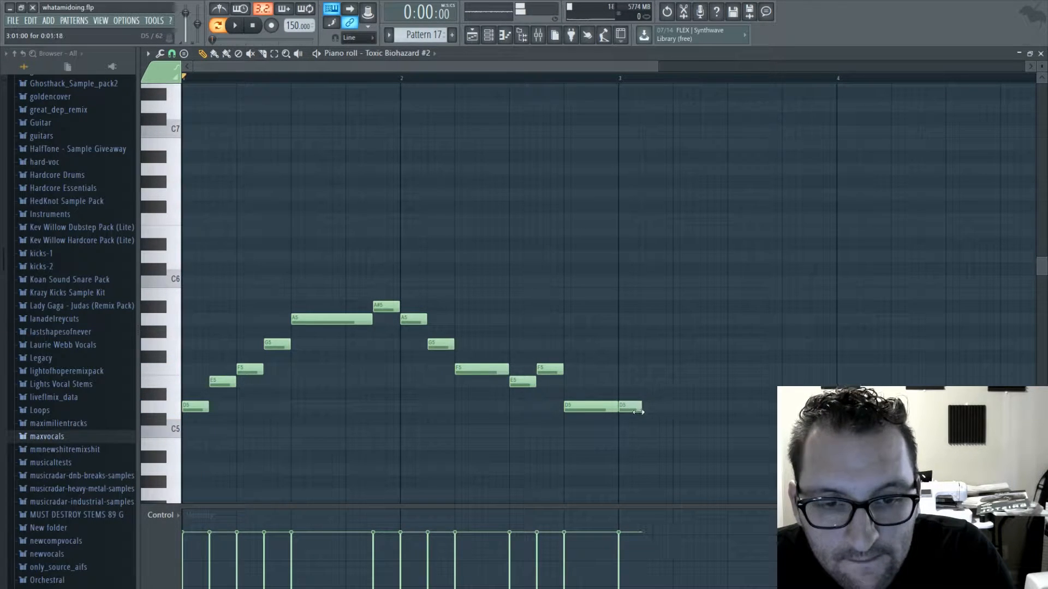
pyautogui.click(655, 382)
pyautogui.click(682, 369)
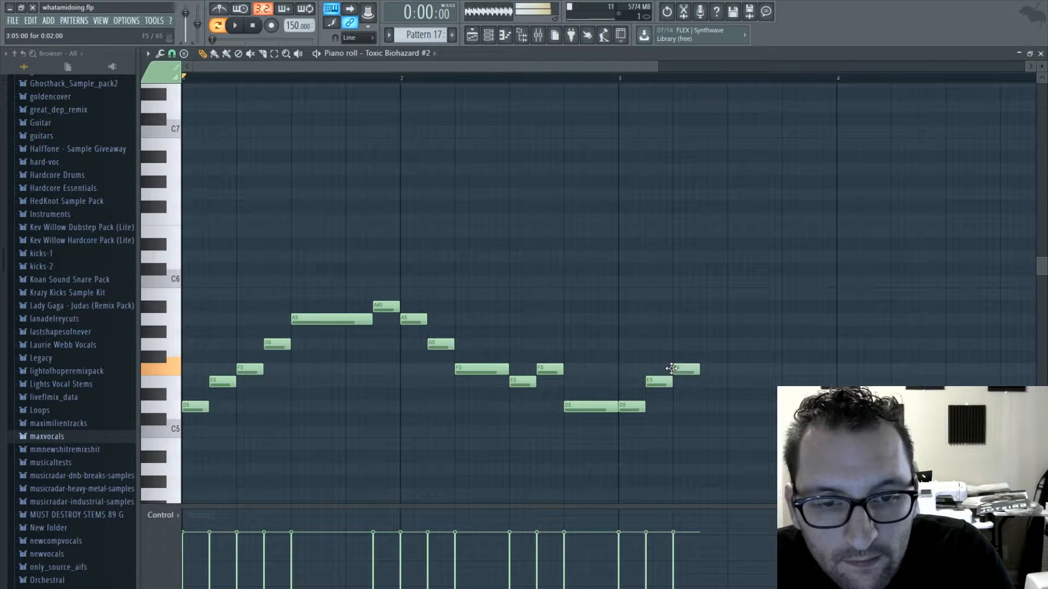
pyautogui.click(699, 344)
pyautogui.moveTo(699, 347); pyautogui.dragTo(702, 345)
pyautogui.click(734, 319)
pyautogui.moveTo(753, 320); pyautogui.dragTo(795, 322)
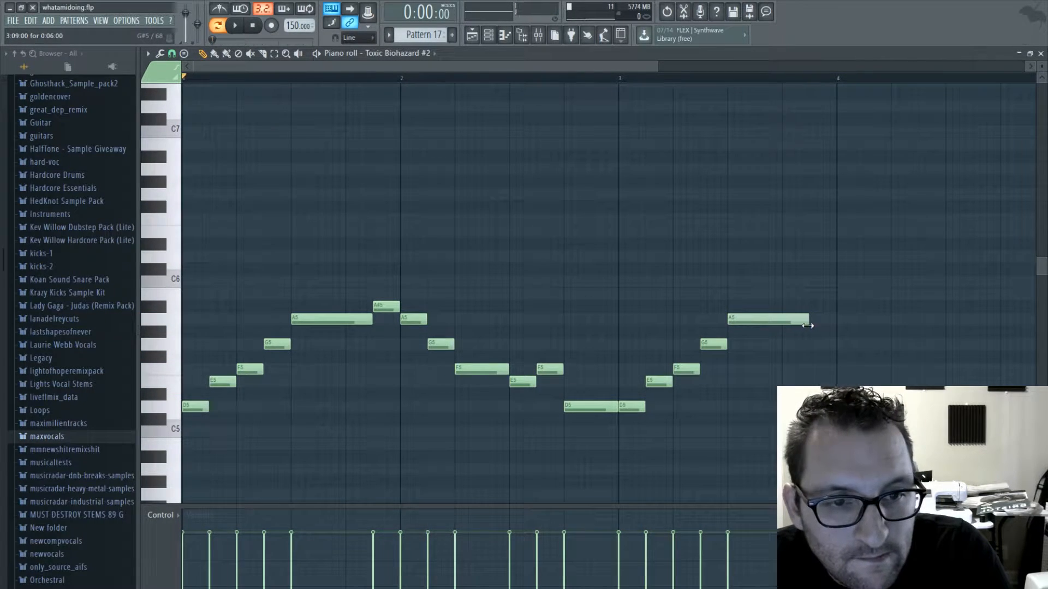
pyautogui.moveTo(817, 268); pyautogui.dragTo(815, 256)
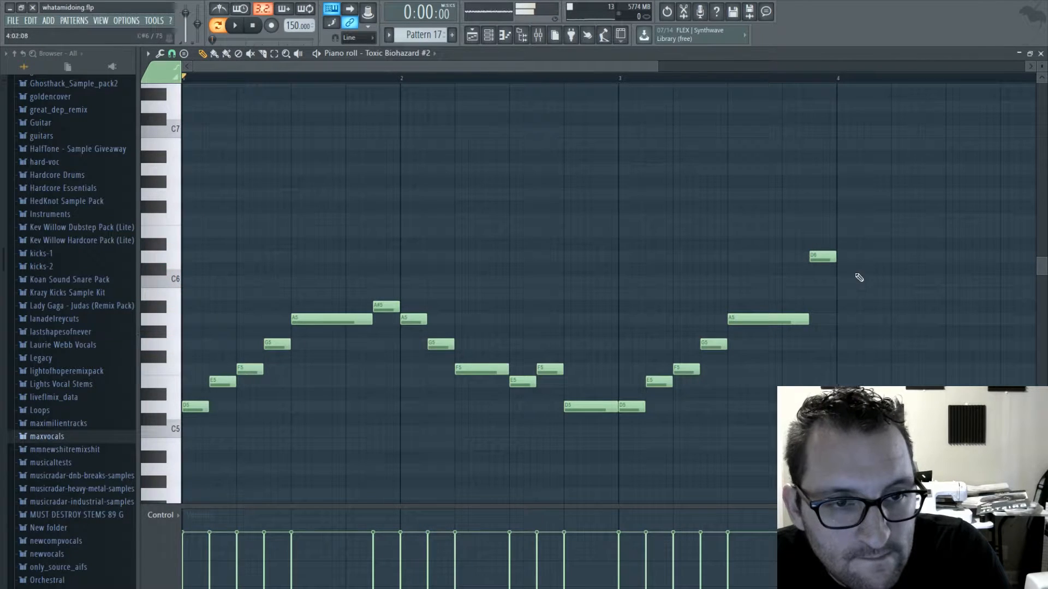
# - Close the piano roll, place a Pattern 17 clip on track 7 at bar 125 and play the arrangement
pyautogui.click(1041, 55)
pyautogui.press('F5')
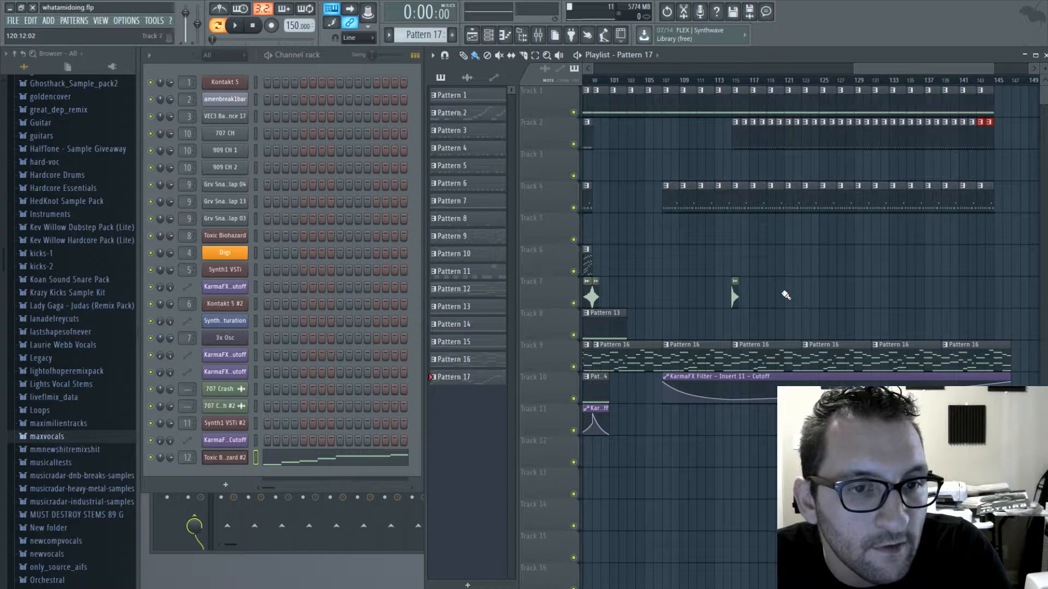
pyautogui.click(826, 296)
pyautogui.press('space')
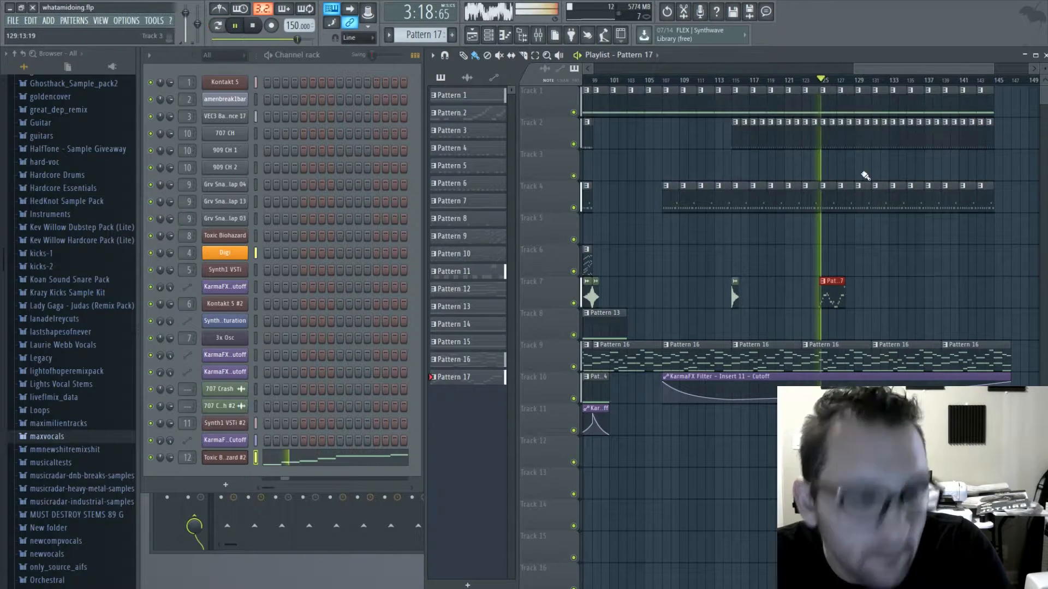
# - Transpose all notes of the Toxic Biohazard #2 melody up one octave and listen to it in the arrangement
pyautogui.click(339, 460)
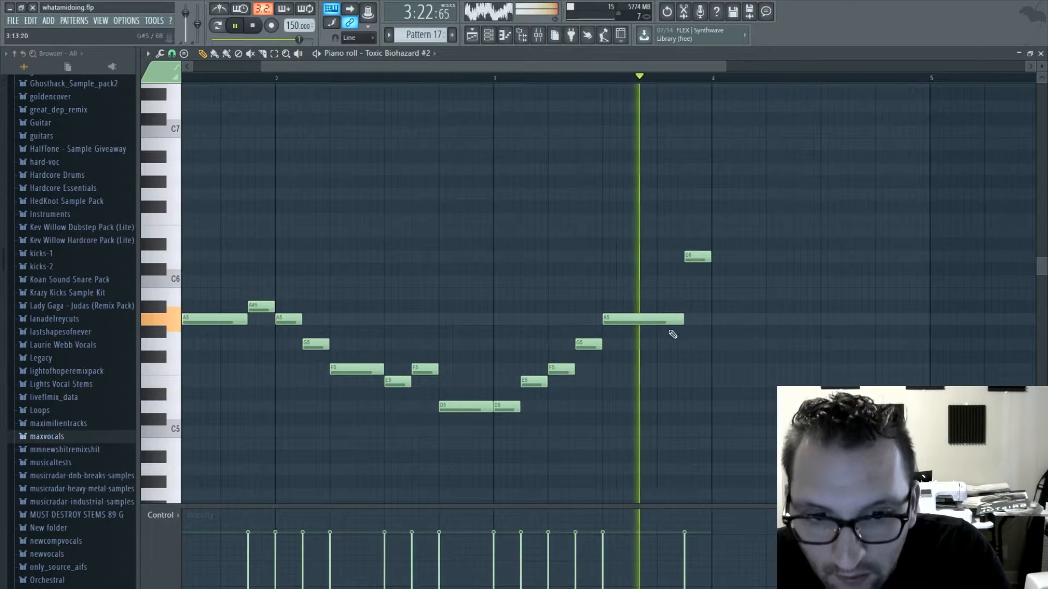
pyautogui.press('space')
pyautogui.moveTo(288, 67); pyautogui.dragTo(217, 67)
pyautogui.hotkey('ctrl', 'a')
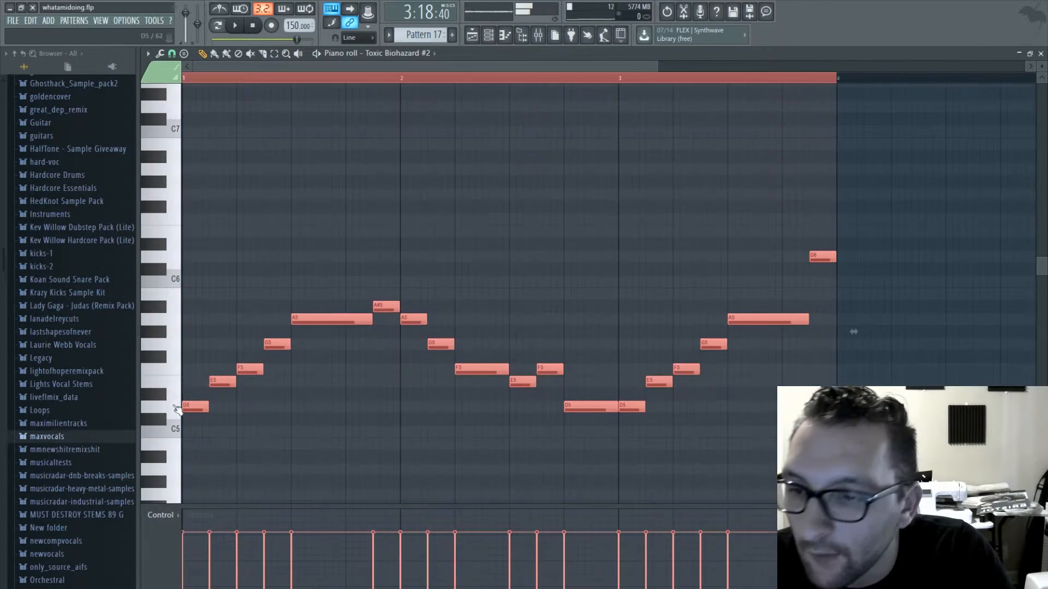
pyautogui.moveTo(185, 405); pyautogui.dragTo(180, 246)
pyautogui.press('space')
pyautogui.scroll(4, 290, 311)
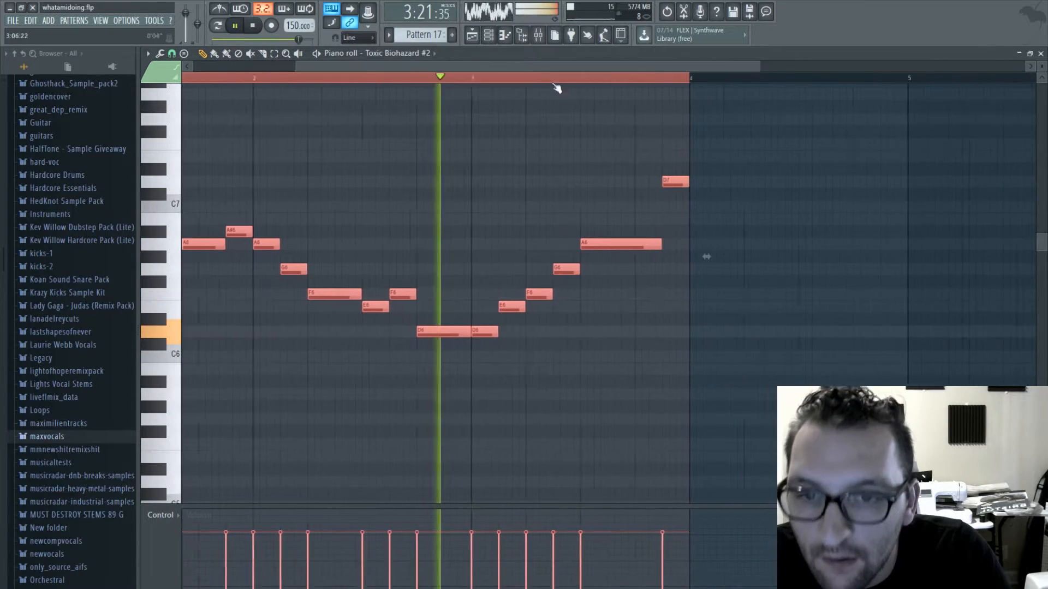
pyautogui.press('space')
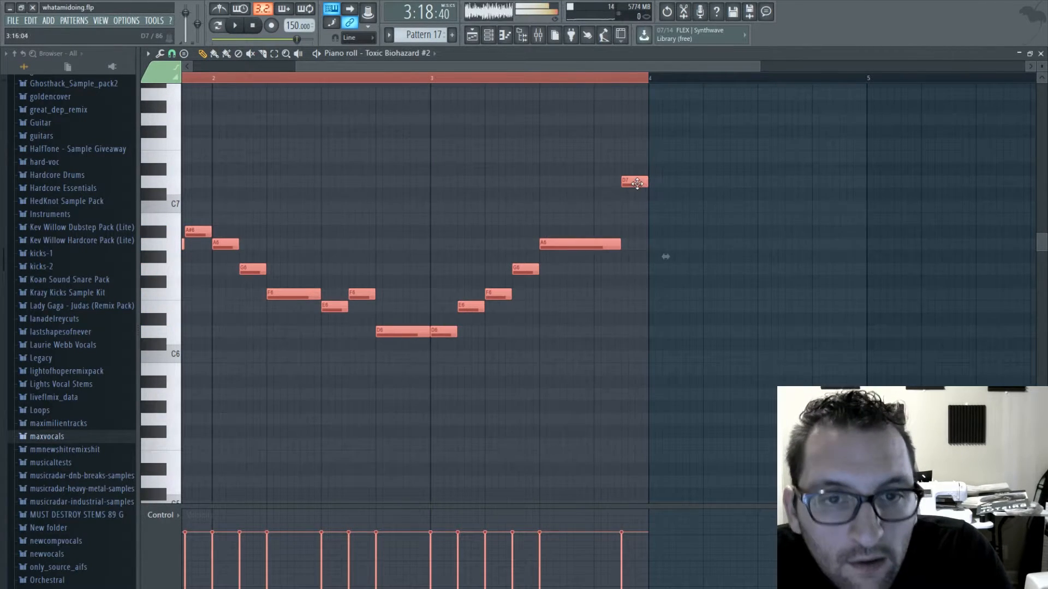
# - Start bar 4 of the Toxic Biohazard #2 melody with short F7, E7, C7 and E7 notes and a longer A6
pyautogui.hotkey('ctrl', 'd')
pyautogui.click(652, 144)
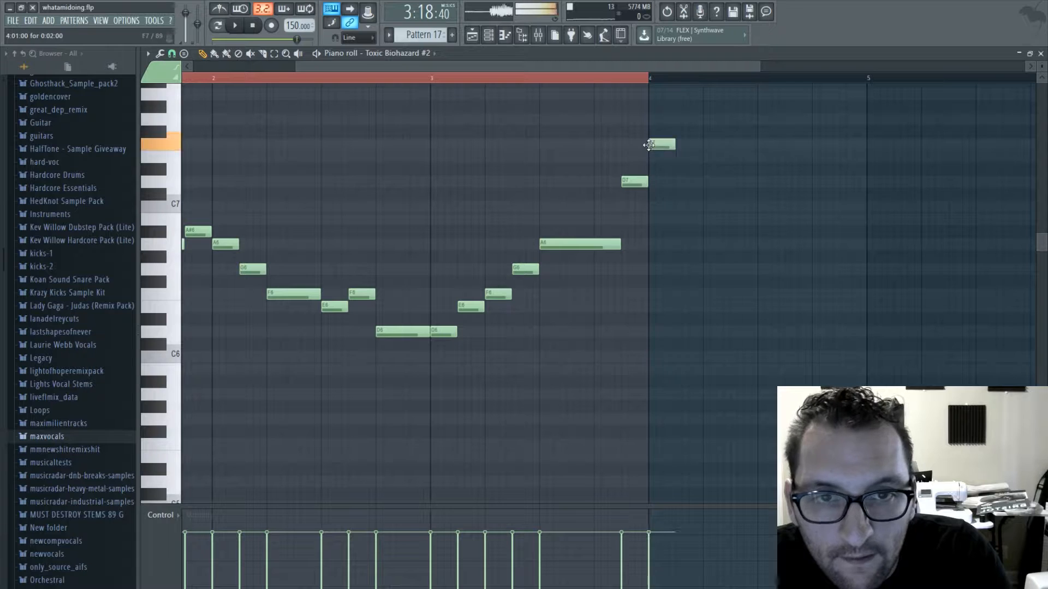
pyautogui.click(678, 158)
pyautogui.click(705, 205)
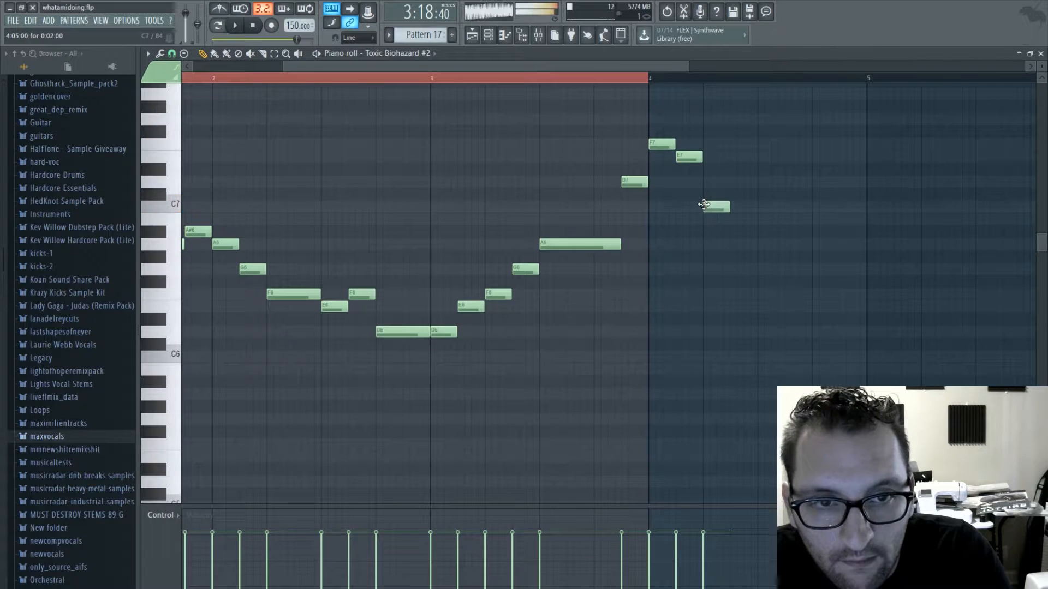
pyautogui.click(733, 158)
pyautogui.click(756, 232)
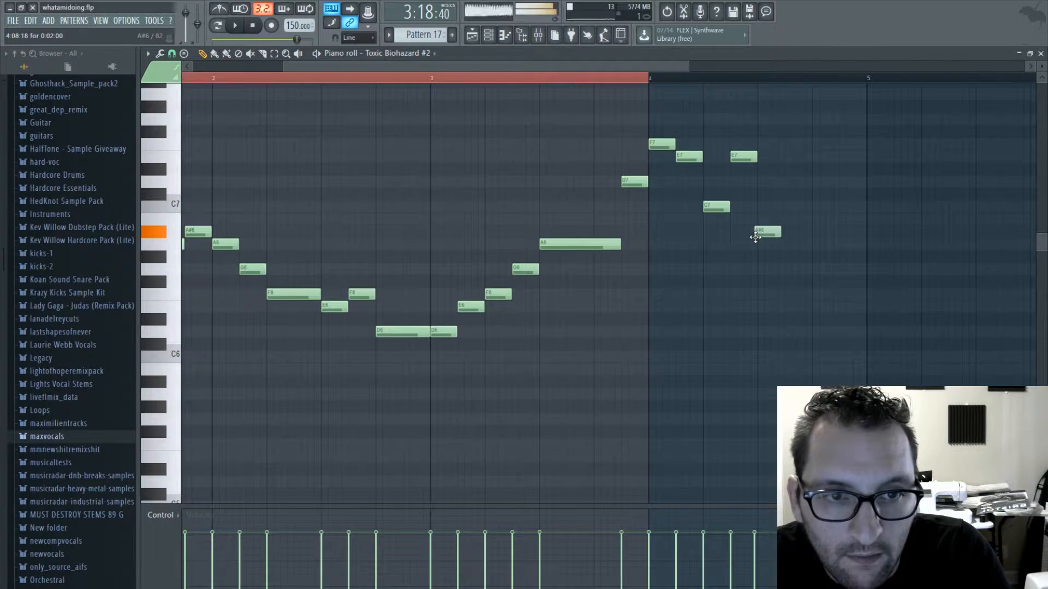
pyautogui.moveTo(775, 232); pyautogui.dragTo(778, 246)
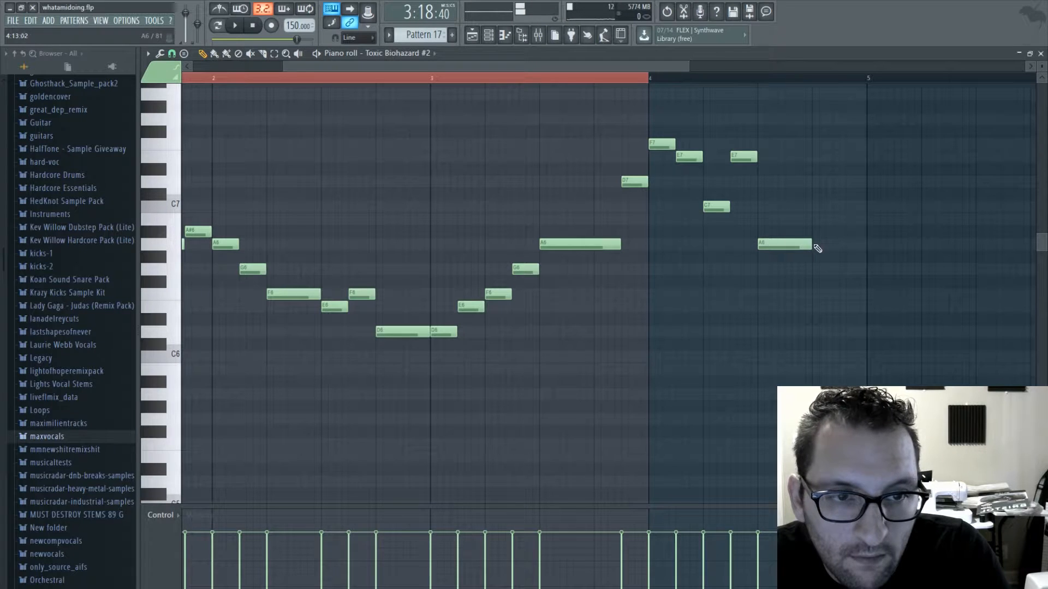
# - Finish bar 4 with a short A6 followed by a short C7
pyautogui.click(814, 245)
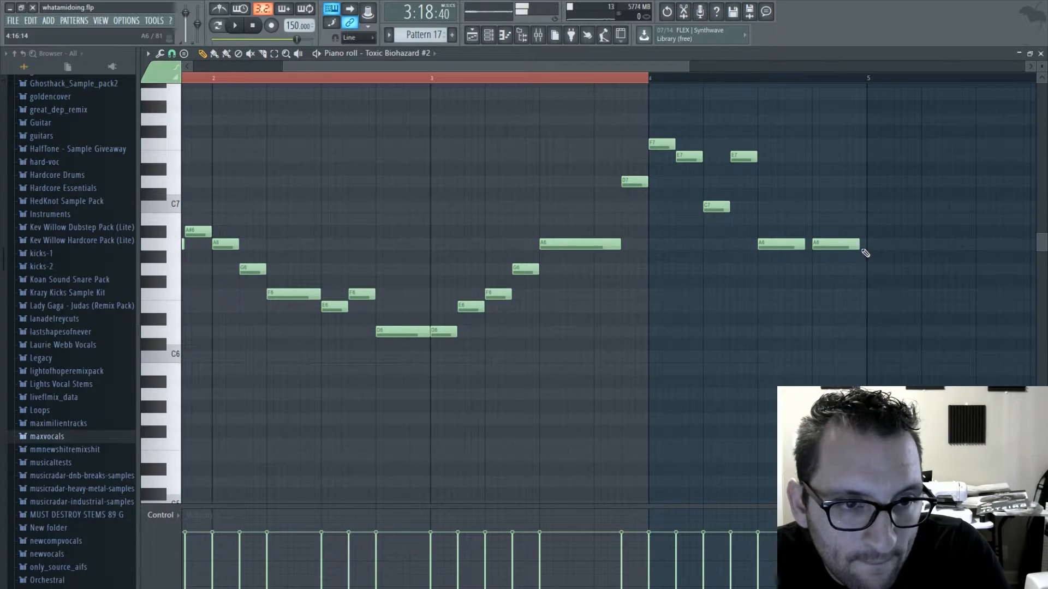
pyautogui.click(846, 247)
pyautogui.rightClick(849, 247)
pyautogui.moveTo(857, 247); pyautogui.dragTo(840, 248)
pyautogui.click(843, 207)
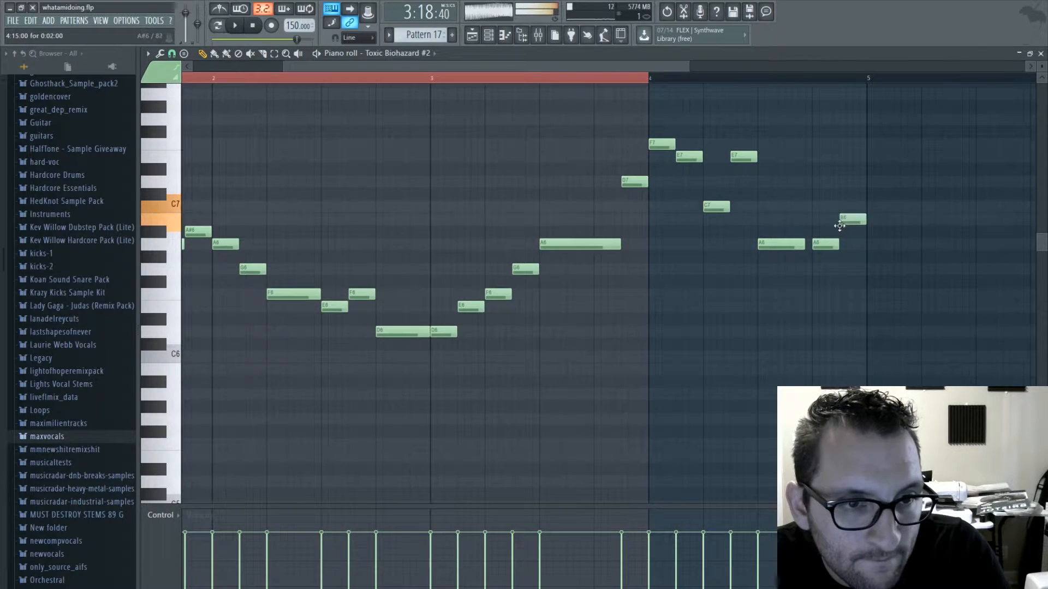
# - Fill bar 5 with rising short D7, E7, F7 and G7 notes, a long A7 and a closing short A#7
pyautogui.click(870, 181)
pyautogui.click(895, 158)
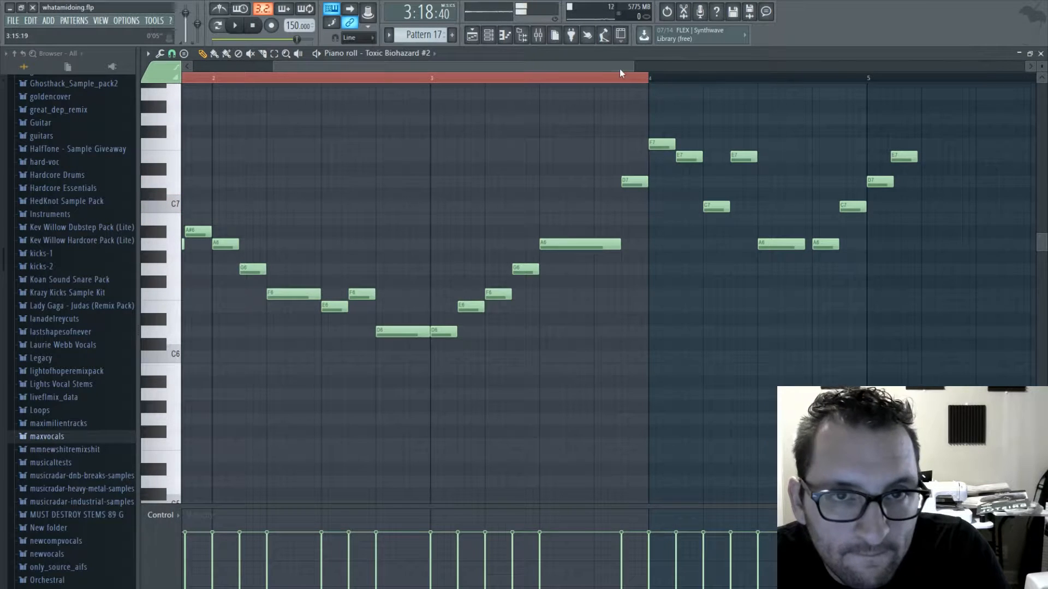
pyautogui.hscroll(2, 665, 173)
pyautogui.click(698, 130)
pyautogui.moveTo(698, 127); pyautogui.dragTo(699, 141)
pyautogui.click(712, 119)
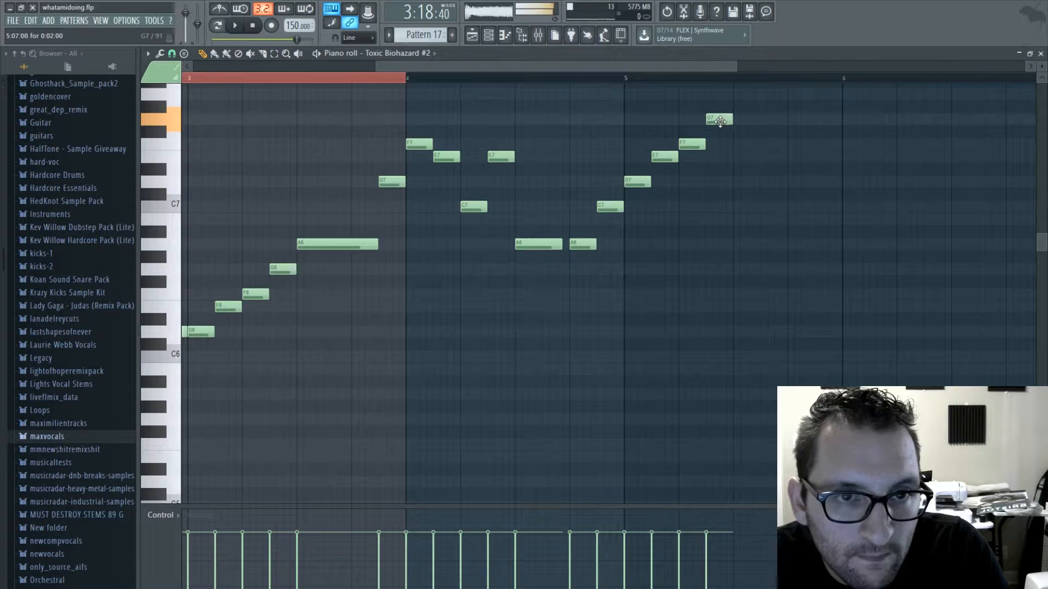
pyautogui.click(743, 94)
pyautogui.hscroll(1, 720, 117)
pyautogui.scroll(3, 704, 164)
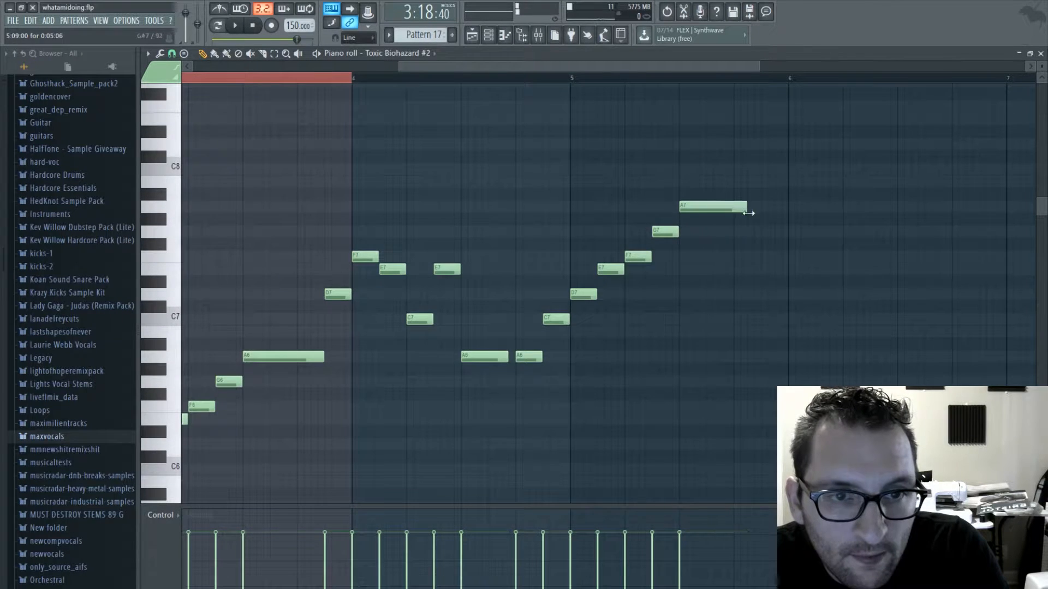
pyautogui.click(764, 194)
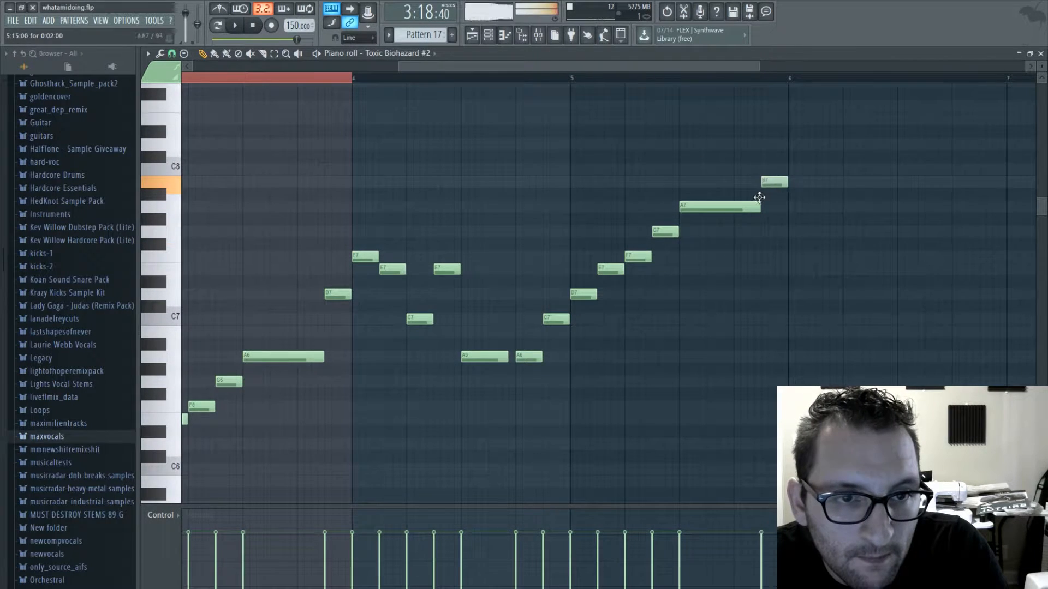
# - Fill bar 6 with short A7 and G7, a longer F7, short E7 and C7, and a longer A6
pyautogui.click(792, 207)
pyautogui.click(857, 257)
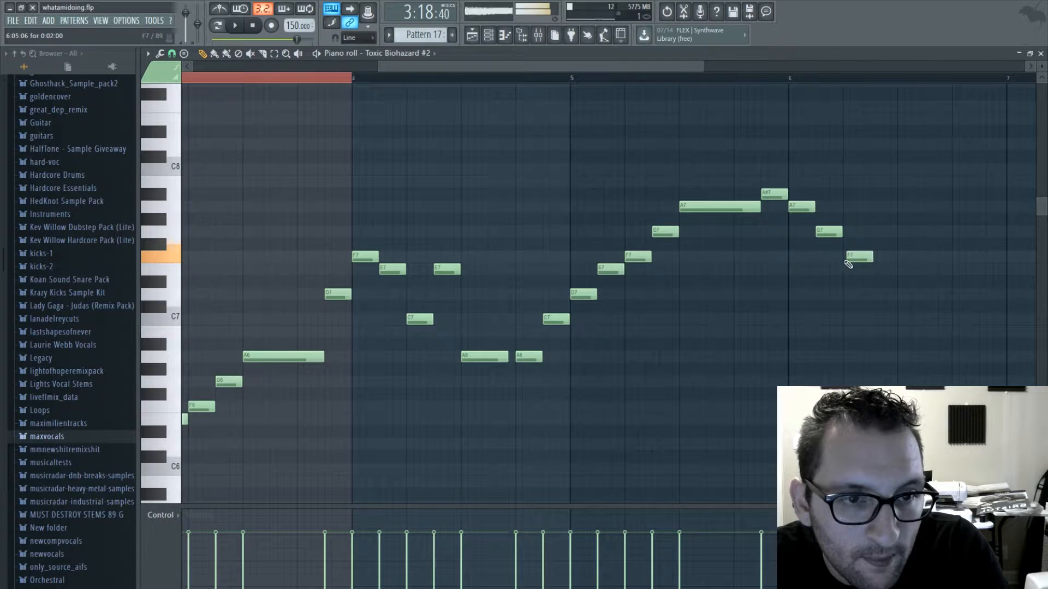
pyautogui.click(907, 269)
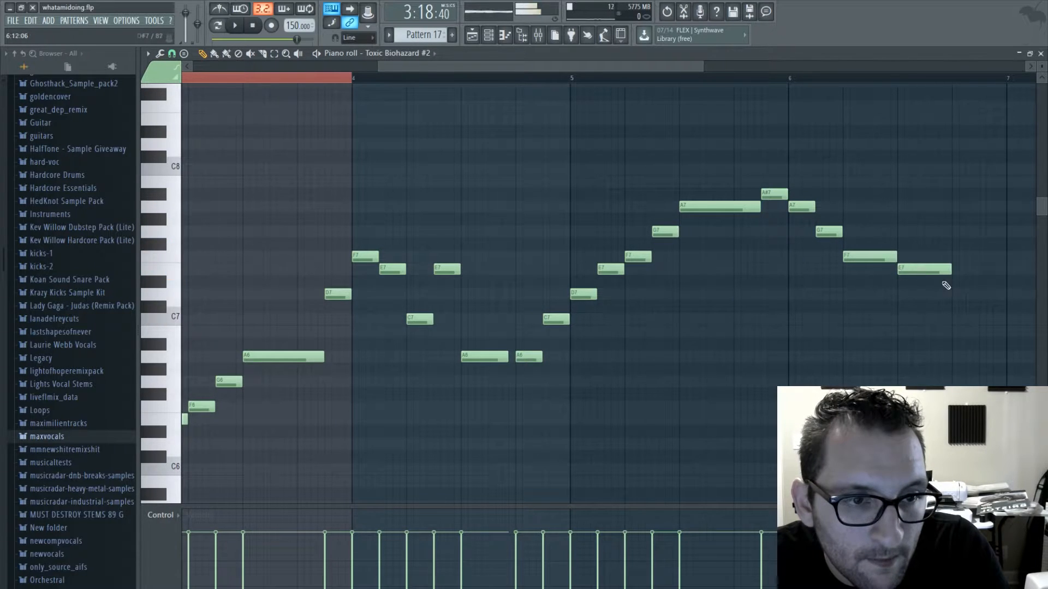
pyautogui.moveTo(926, 306); pyautogui.dragTo(927, 319)
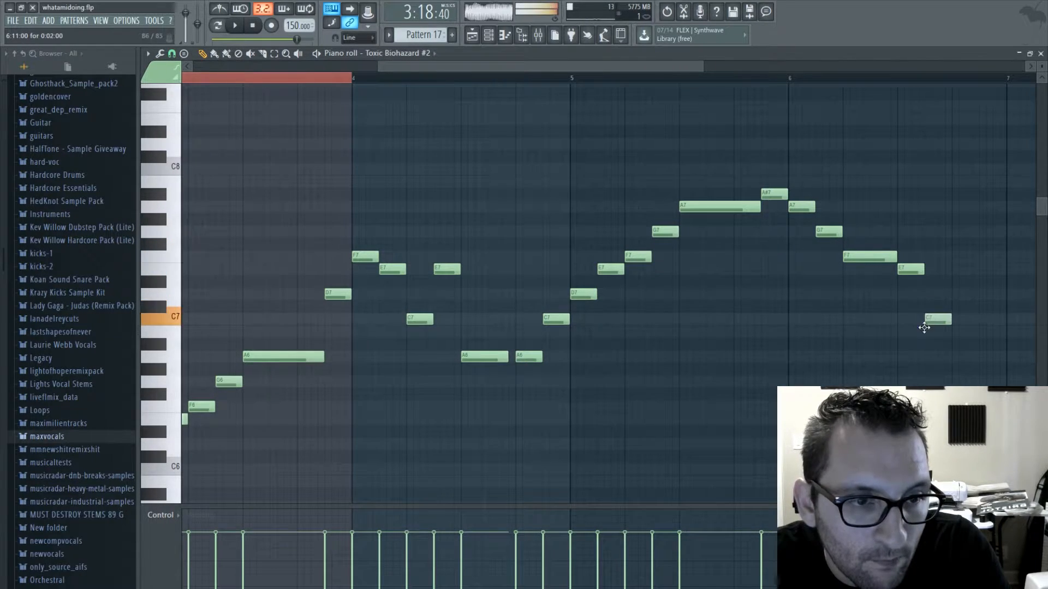
pyautogui.hscroll(3, 693, 345)
pyautogui.moveTo(748, 344); pyautogui.dragTo(775, 361)
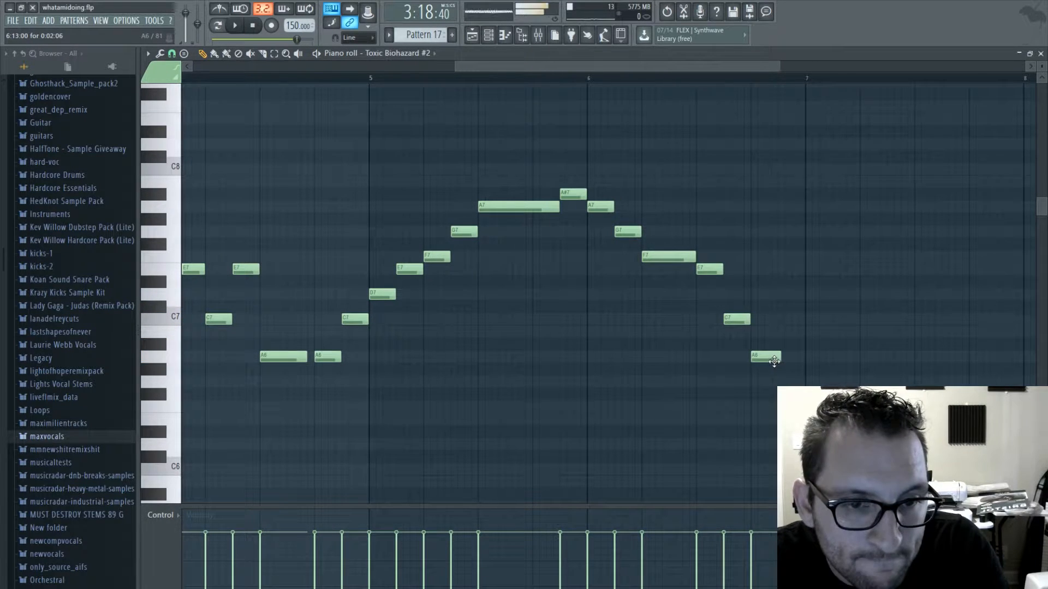
# - Fill bar 7 with short A#6, A6, G6 and A6 notes, a long F6 and a closing short G6
pyautogui.click(813, 344)
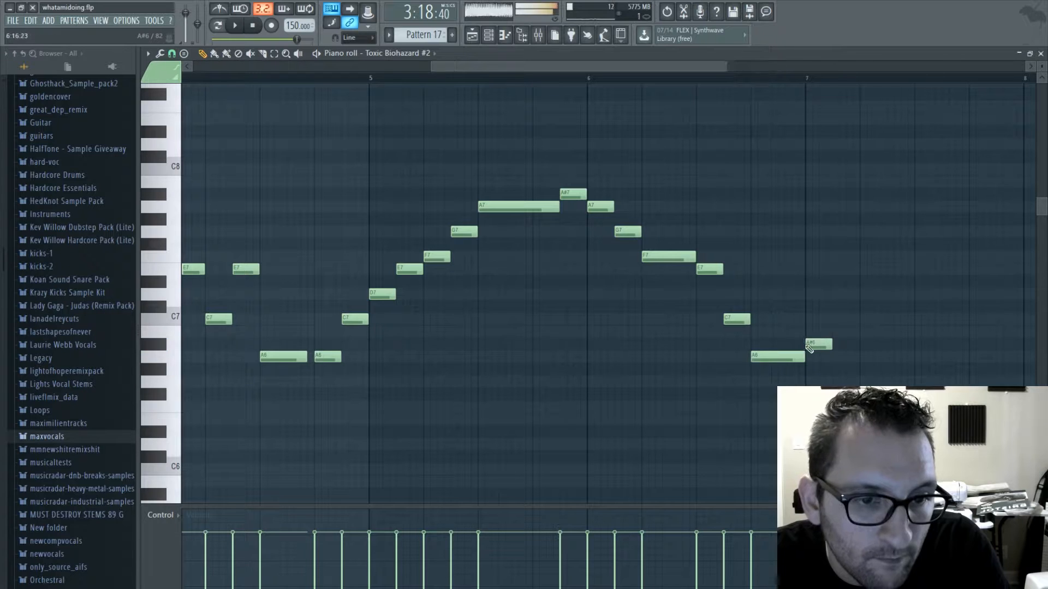
pyautogui.click(841, 357)
pyautogui.click(869, 381)
pyautogui.click(875, 381)
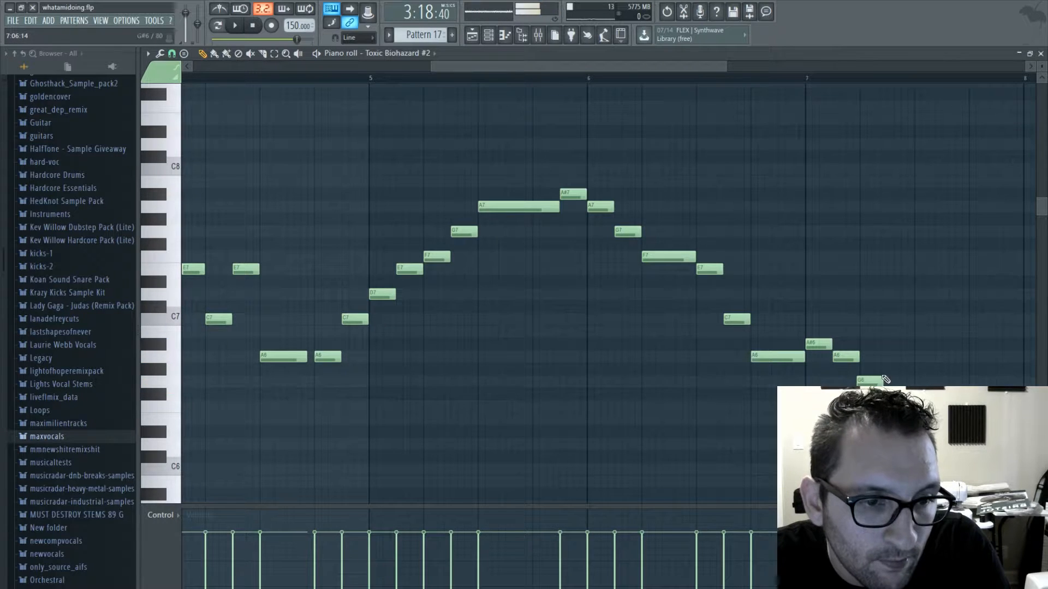
pyautogui.click(892, 358)
pyautogui.click(898, 358)
pyautogui.moveTo(874, 381); pyautogui.dragTo(878, 381)
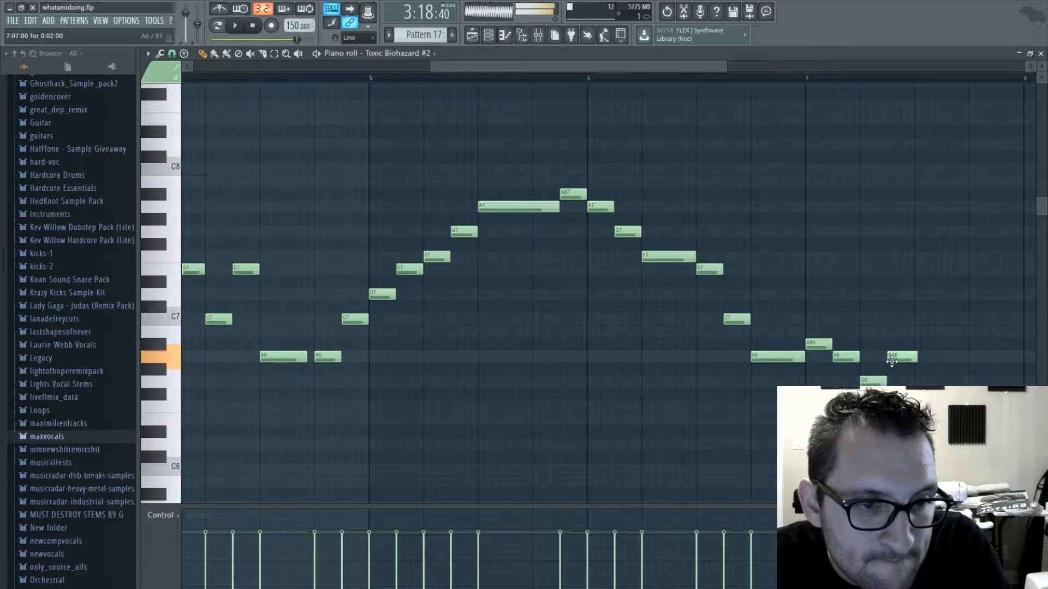
pyautogui.hscroll(3, 695, 213)
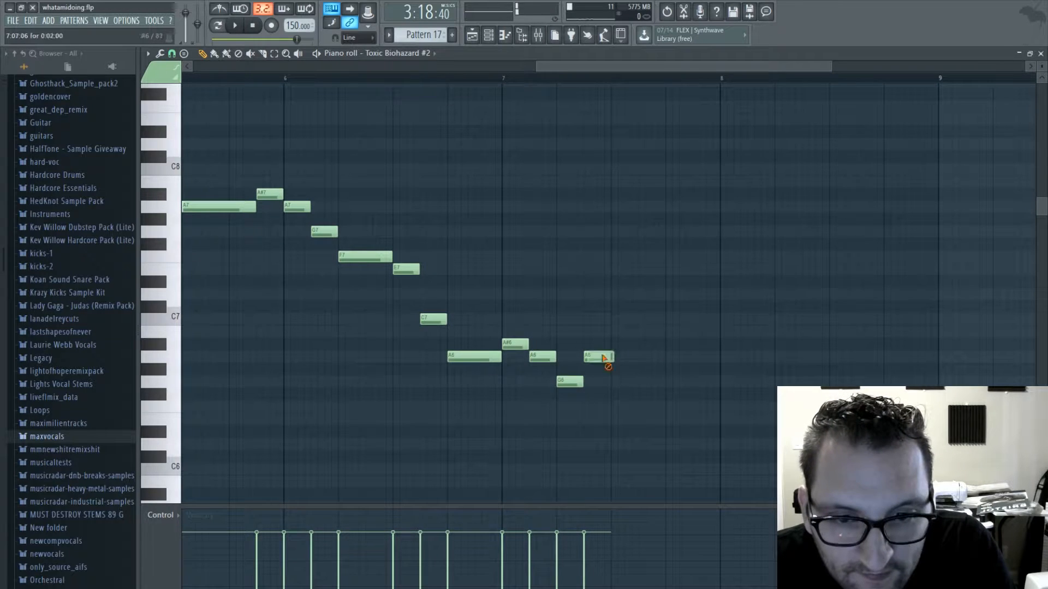
pyautogui.moveTo(613, 394); pyautogui.dragTo(613, 417)
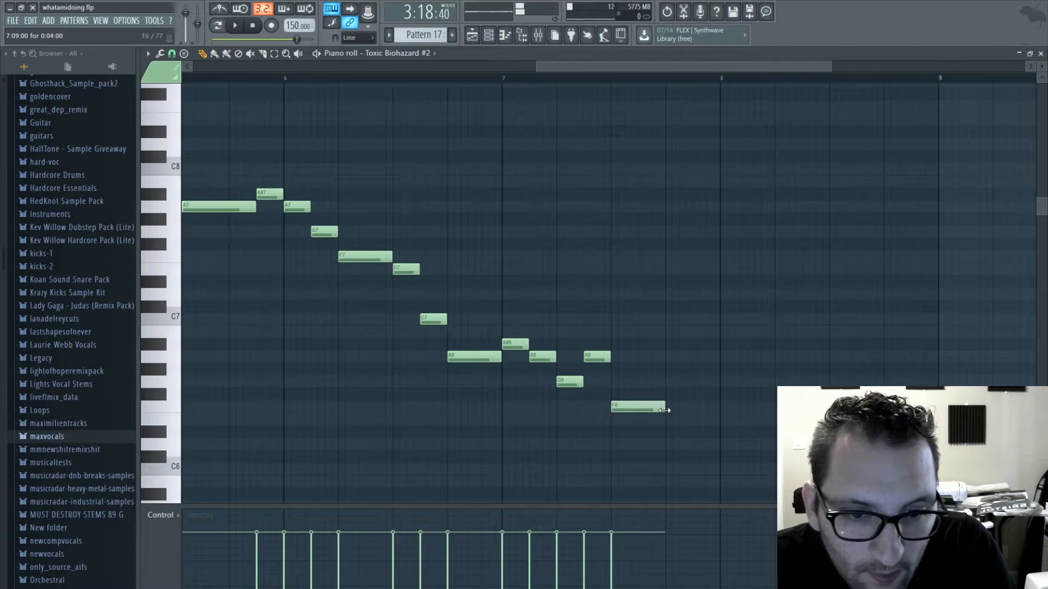
pyautogui.moveTo(696, 381)
pyautogui.mouseDown()
pyautogui.moveTo(704, 393)
pyautogui.moveTo(705, 381)
pyautogui.mouseUp()
# - Fill bar 8 with short E6 and F6, longer D6, short C6 and F6, and longer D6, and close the piano roll after playback
pyautogui.click(719, 420)
pyautogui.click(749, 405)
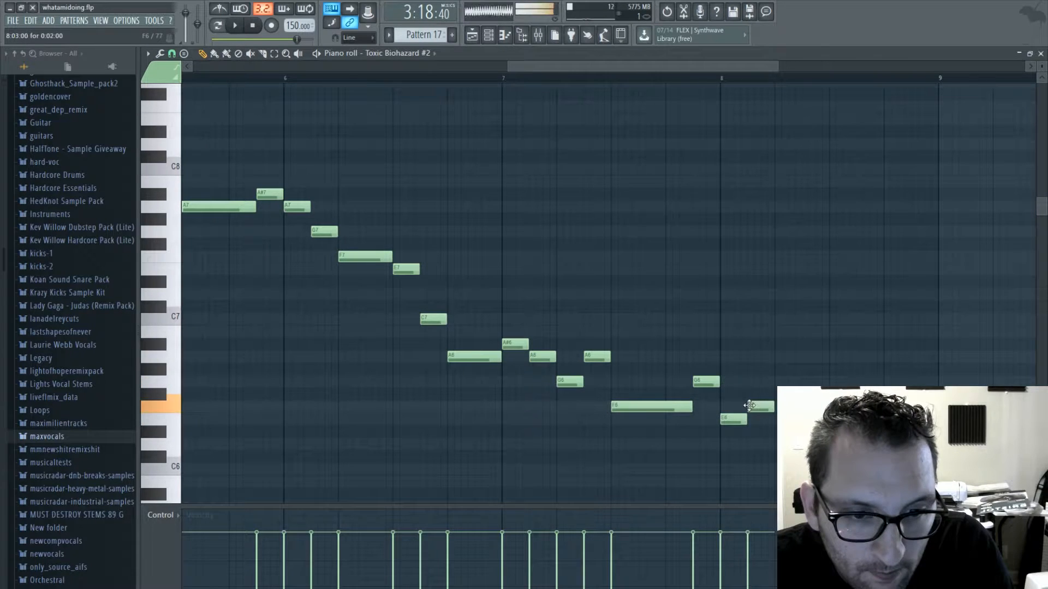
pyautogui.click(776, 444)
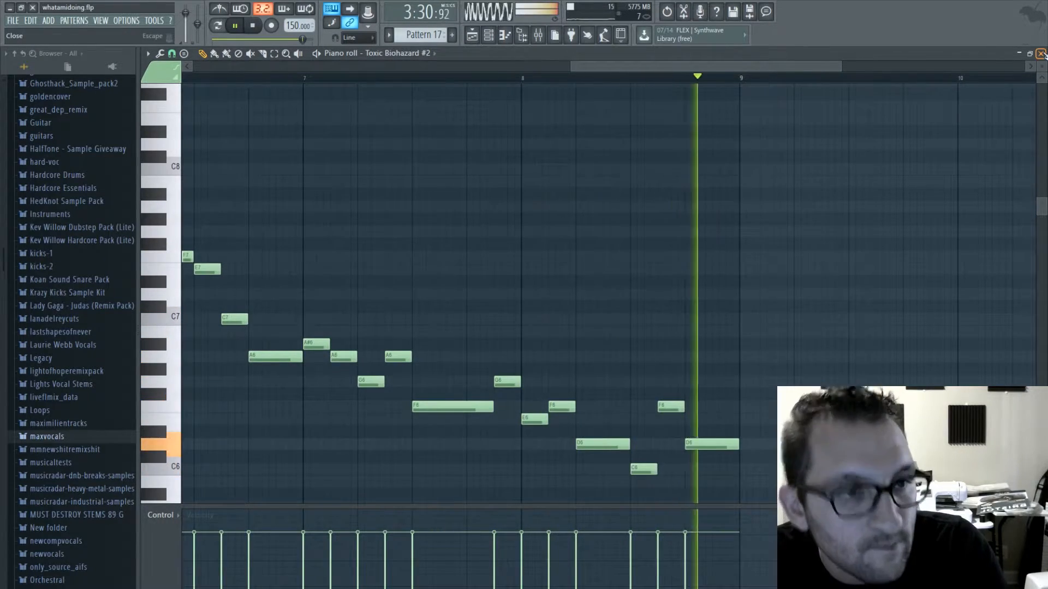
pyautogui.press('F7')
pyautogui.press('space')
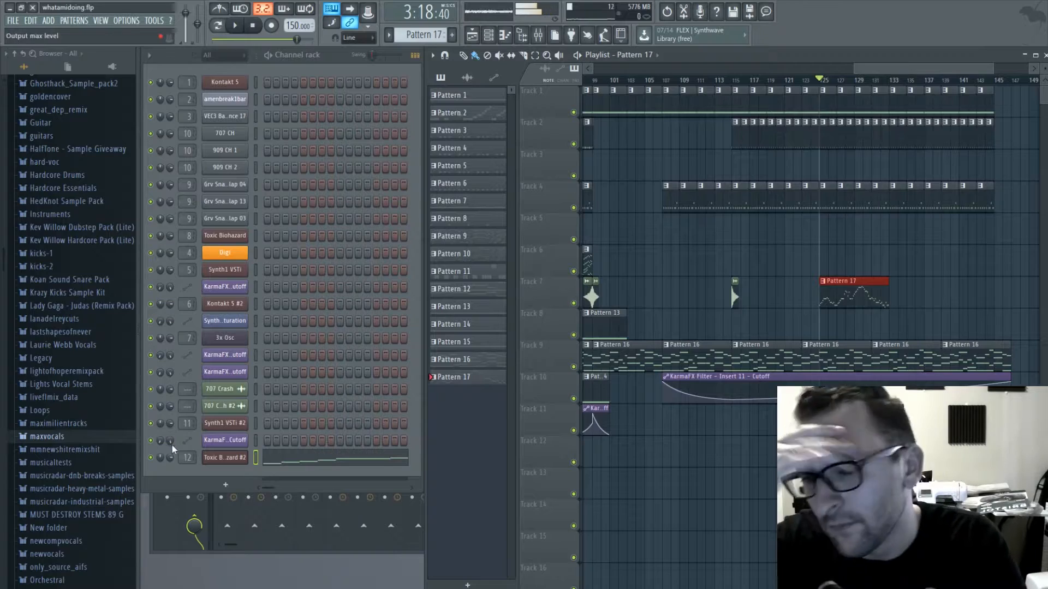
# - Open the Toxic Biohazard #2 synth, set its glide mode to Bend VT and play Pattern 17 on its own
pyautogui.press('F9')
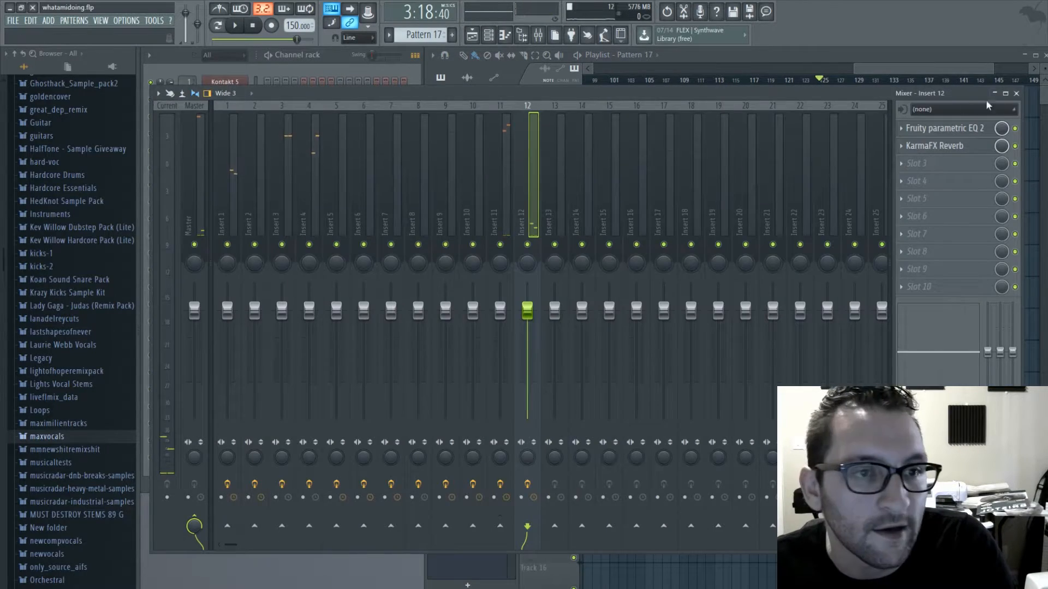
pyautogui.click(1016, 94)
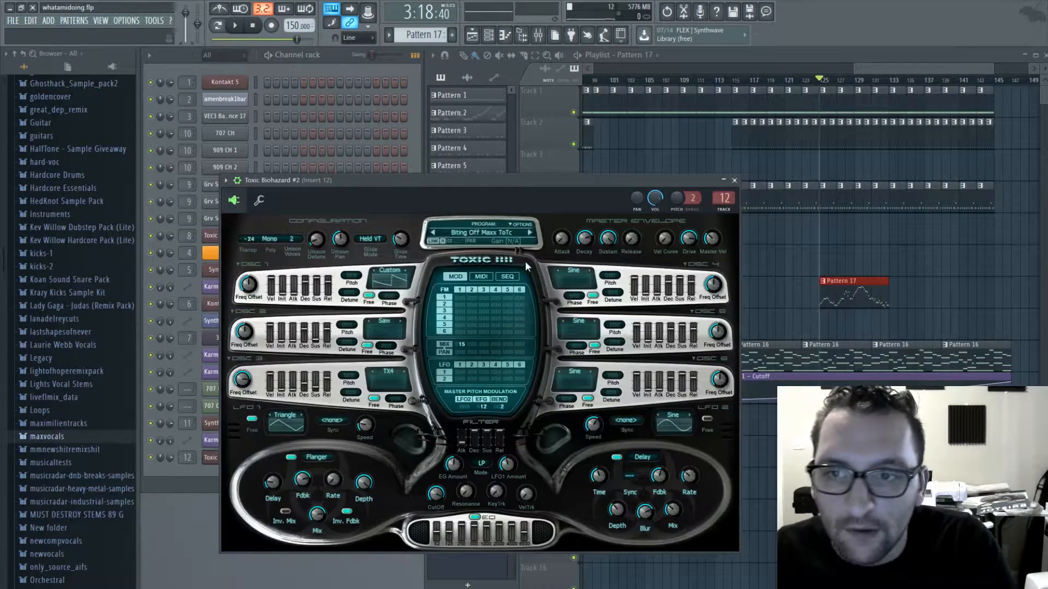
pyautogui.click(268, 239)
pyautogui.click(266, 235)
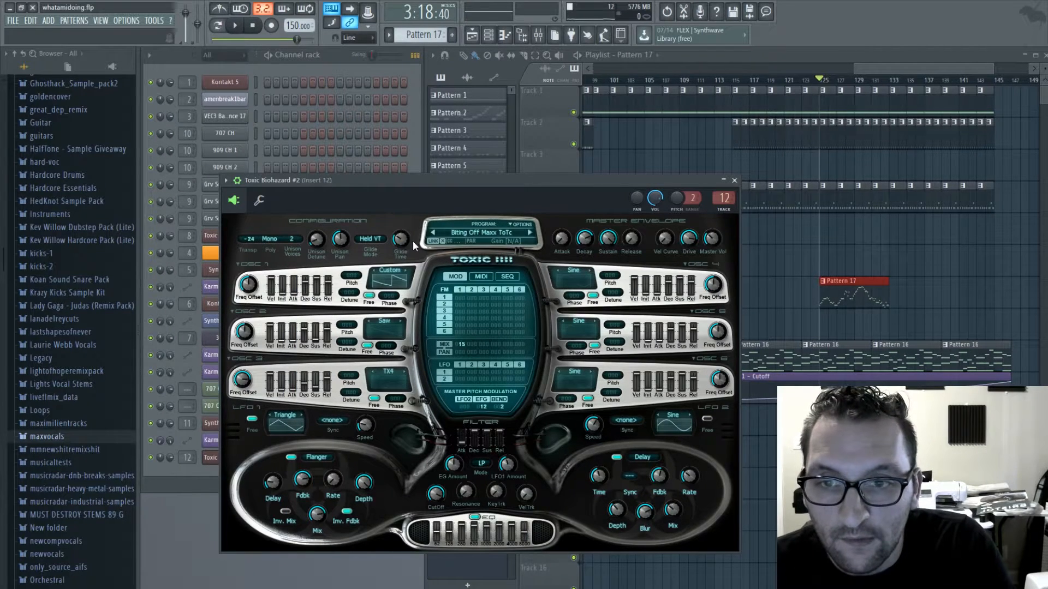
pyautogui.click(371, 238)
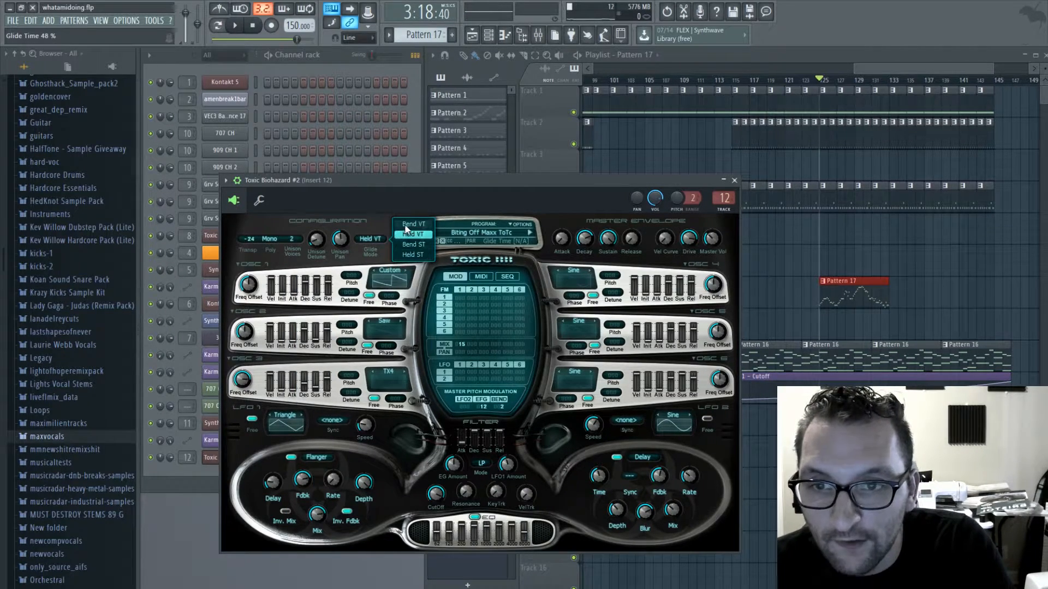
pyautogui.click(413, 224)
pyautogui.click(236, 25)
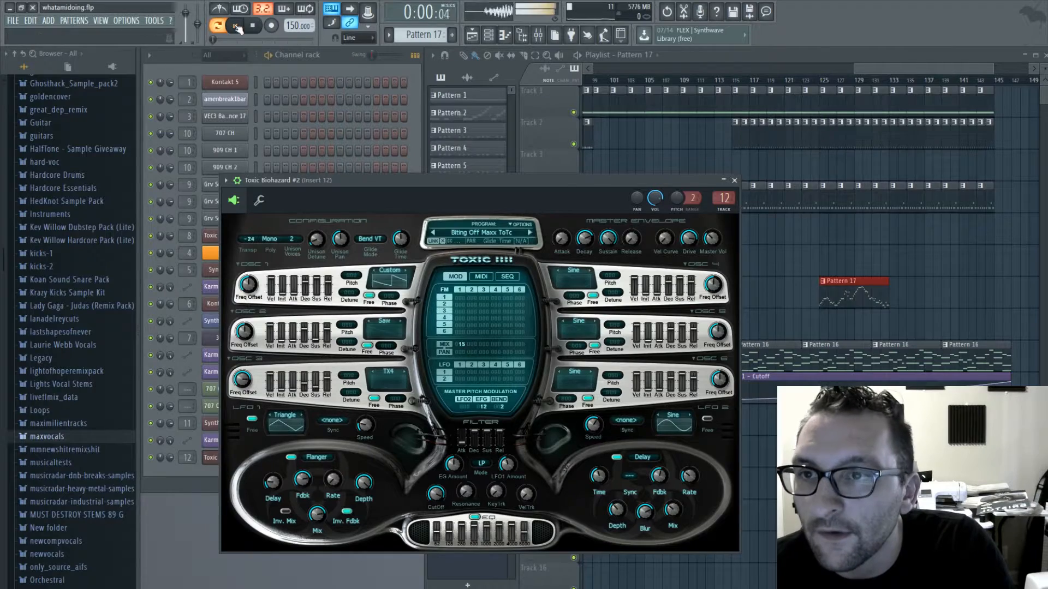
# - Switch the synth's glide mode to Bend ST and set glide time to 24% and unison detune to 10%
pyautogui.click(379, 236)
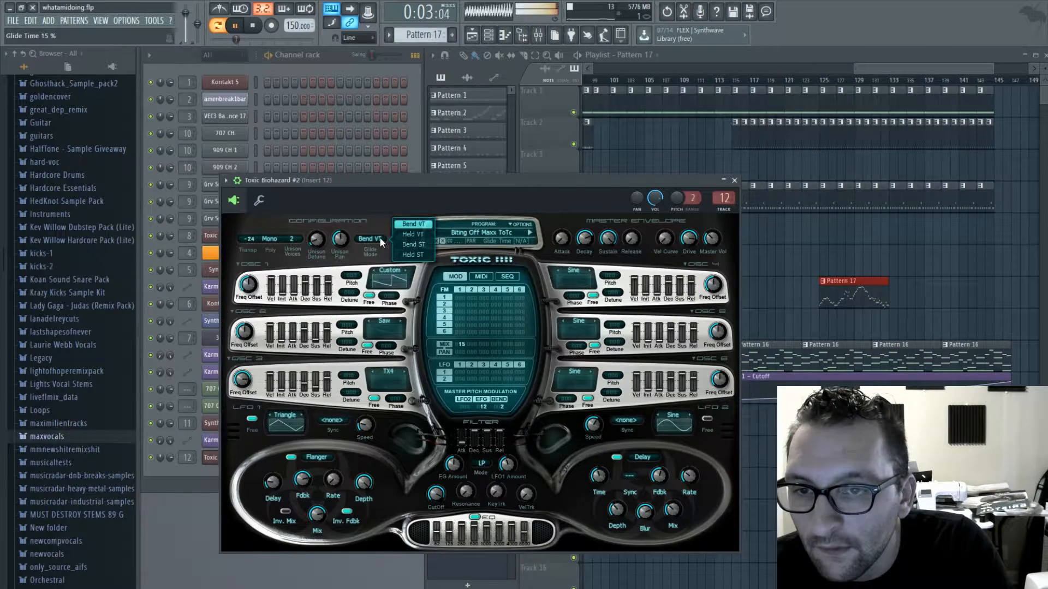
pyautogui.click(404, 244)
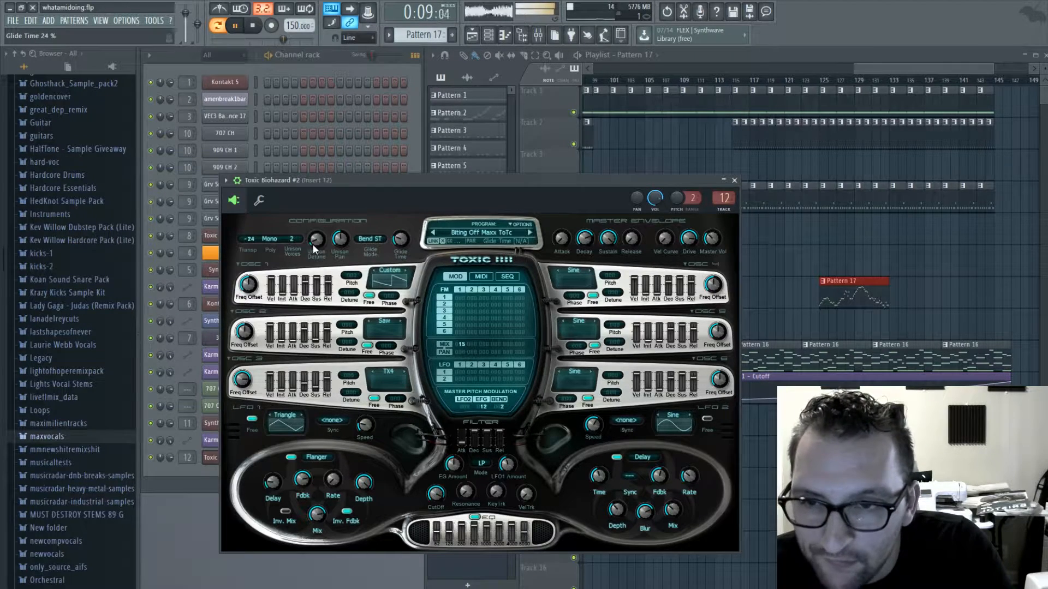
pyautogui.moveTo(316, 239); pyautogui.dragTo(317, 237)
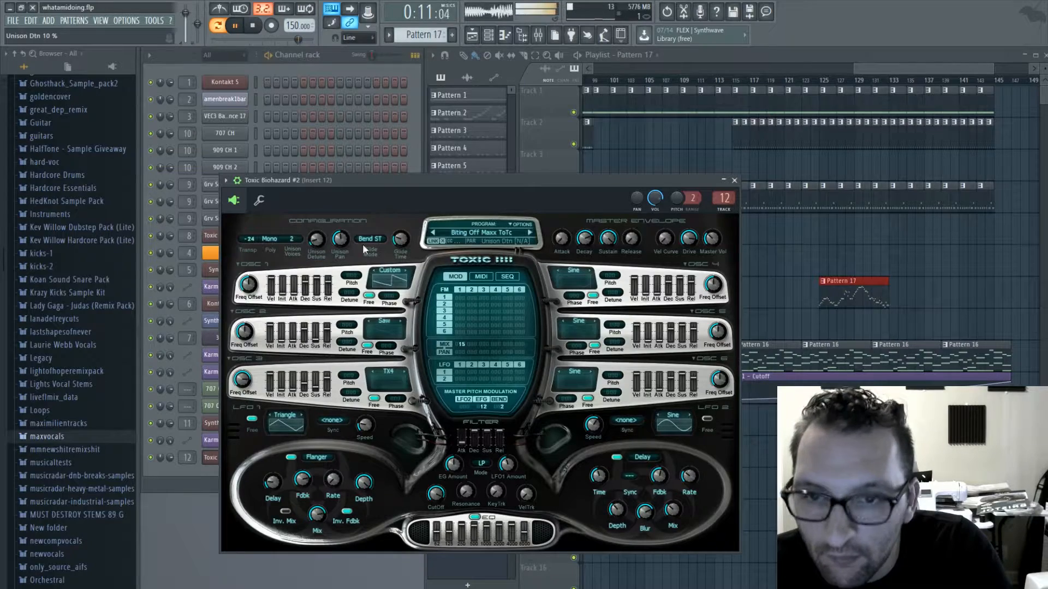
# - Try a polyphony of 2 on the lead synth and return it to Mono
pyautogui.click(264, 237)
pyautogui.click(293, 240)
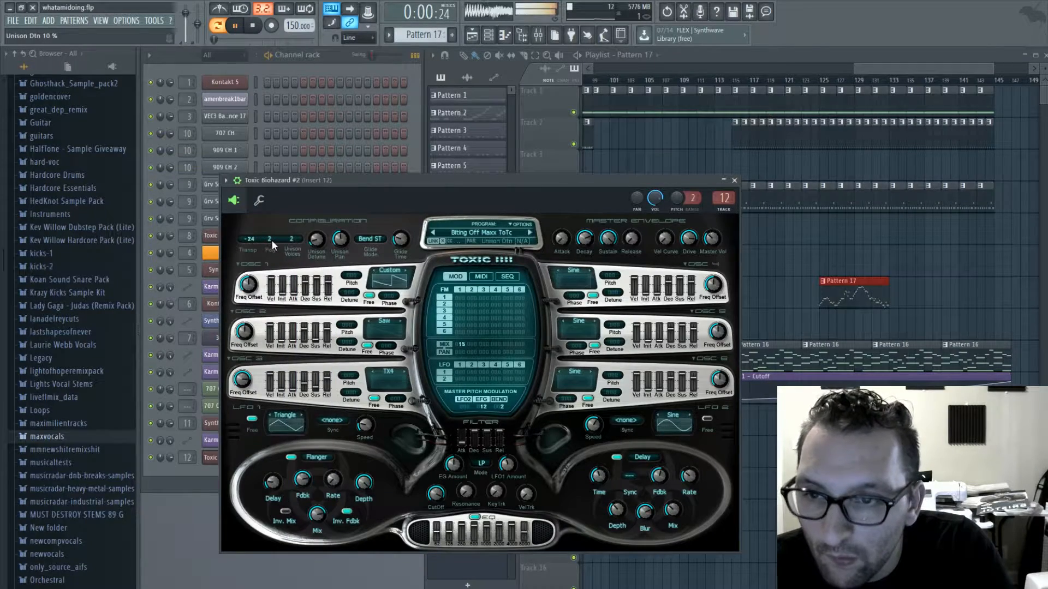
pyautogui.click(271, 237)
pyautogui.click(297, 226)
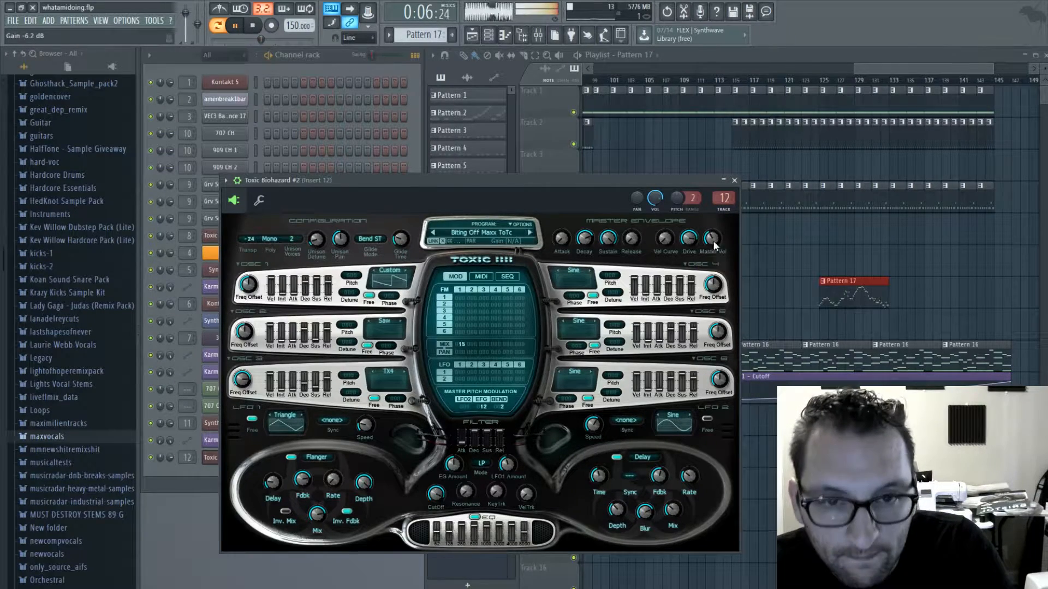
# - Insert Soundgoodizer before the KarmaFX Reverb on mixer Insert 12 and set it to mode C
pyautogui.doubleClick(723, 198)
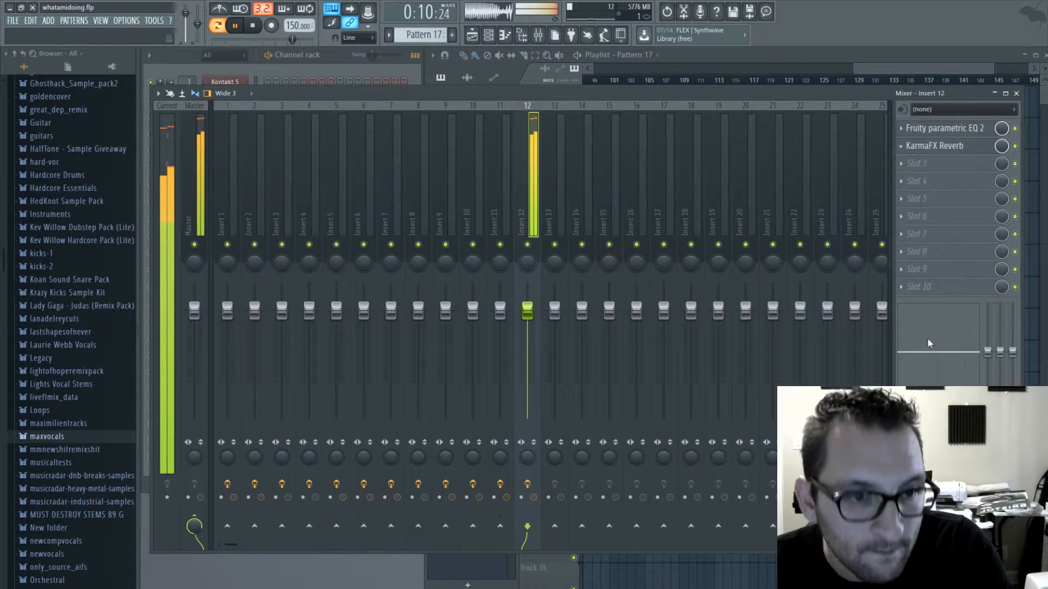
pyautogui.scroll(-1, 903, 148)
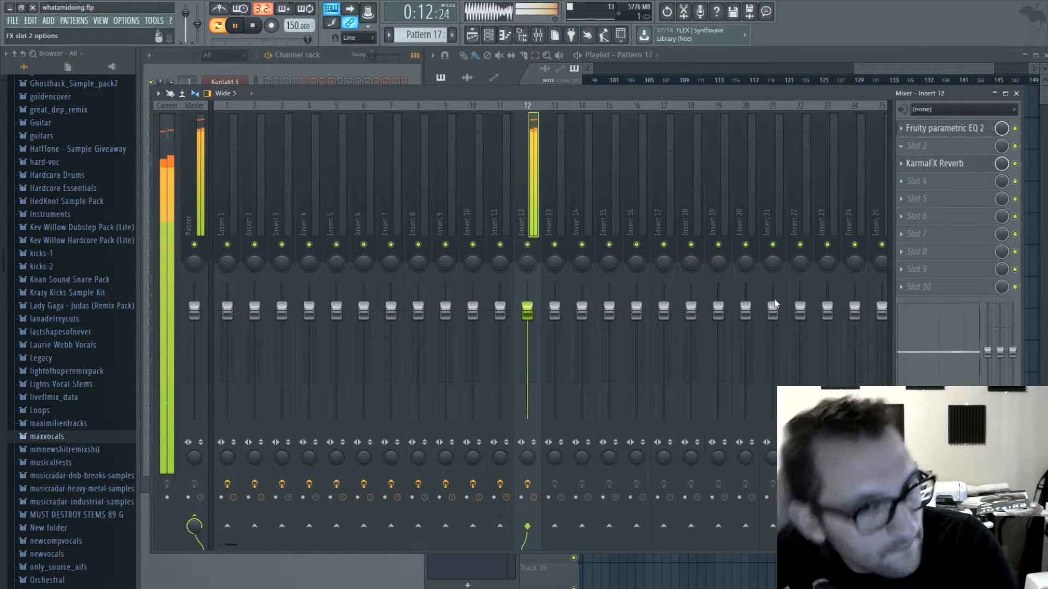
pyautogui.click(758, 391)
pyautogui.click(279, 315)
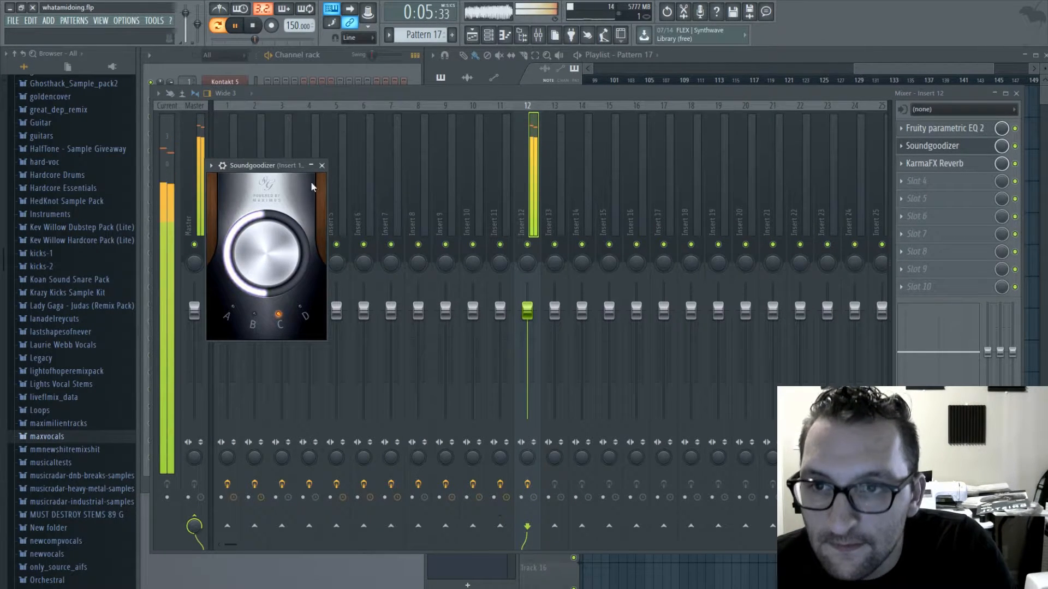
# - Audition other Soundgoodizer modes on Insert 12, adjust the amount, return to mode C and close the plugin
pyautogui.click(301, 307)
pyautogui.moveTo(273, 255); pyautogui.dragTo(273, 261)
pyautogui.click(279, 315)
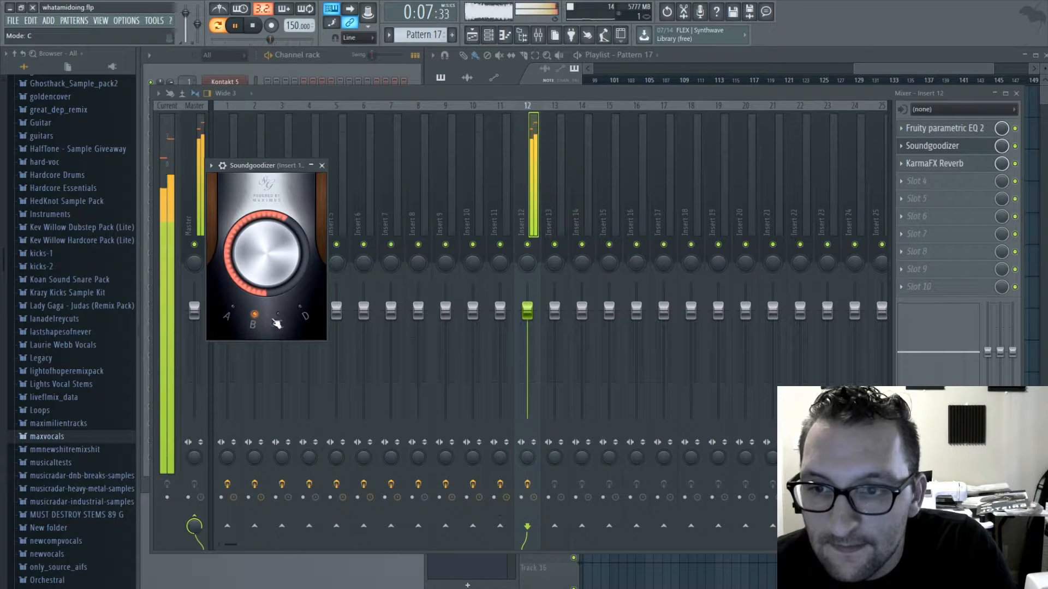
pyautogui.click(322, 165)
# - Set the Toxic Biohazard #2 glide mode to Held ST with a 27% glide time, audition Pattern 17 and close the synth
pyautogui.click(326, 70)
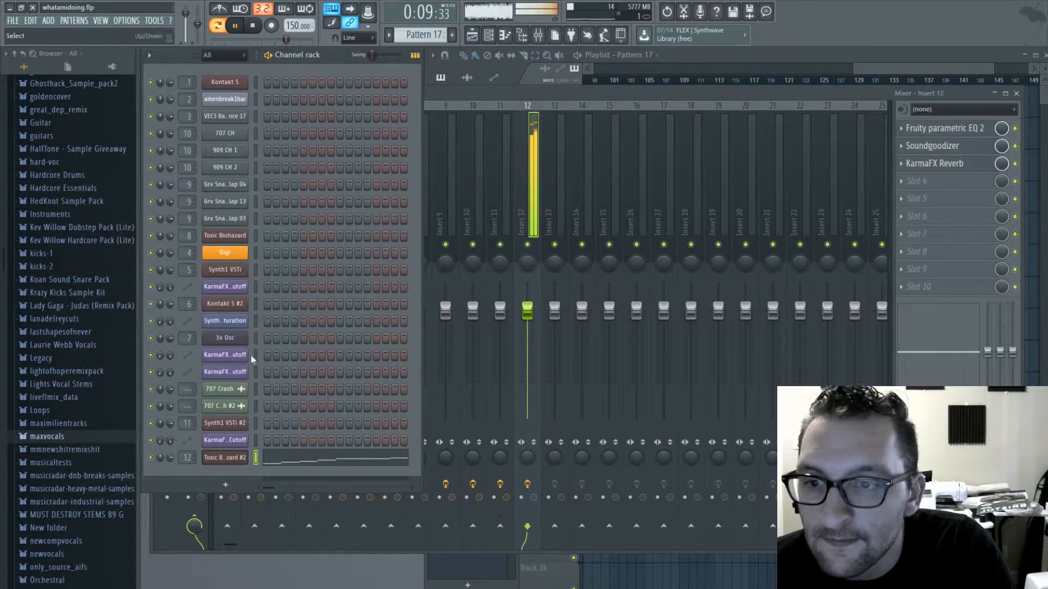
pyautogui.click(236, 458)
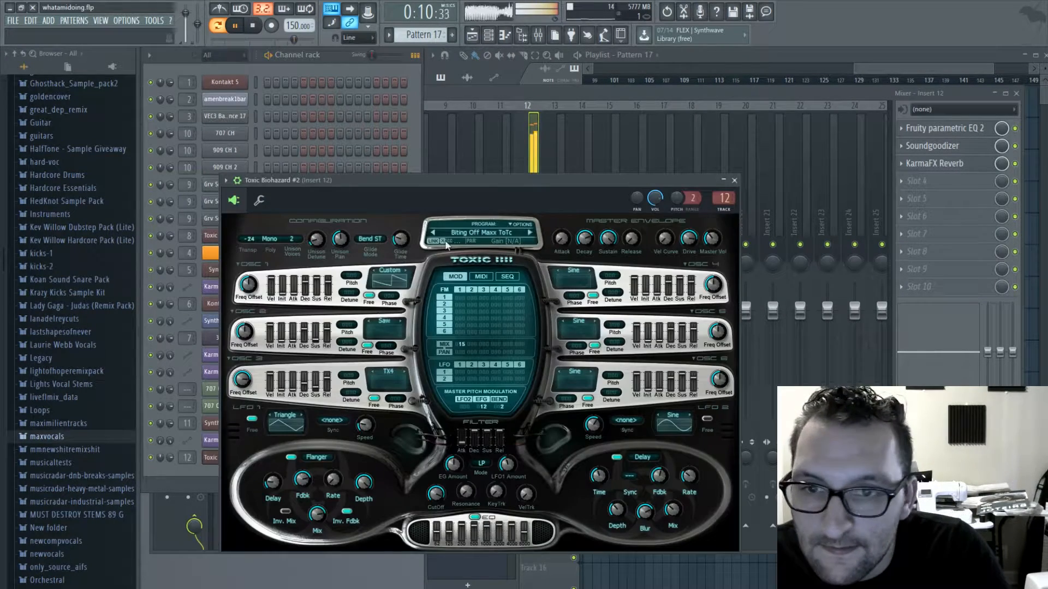
pyautogui.click(377, 240)
pyautogui.click(380, 245)
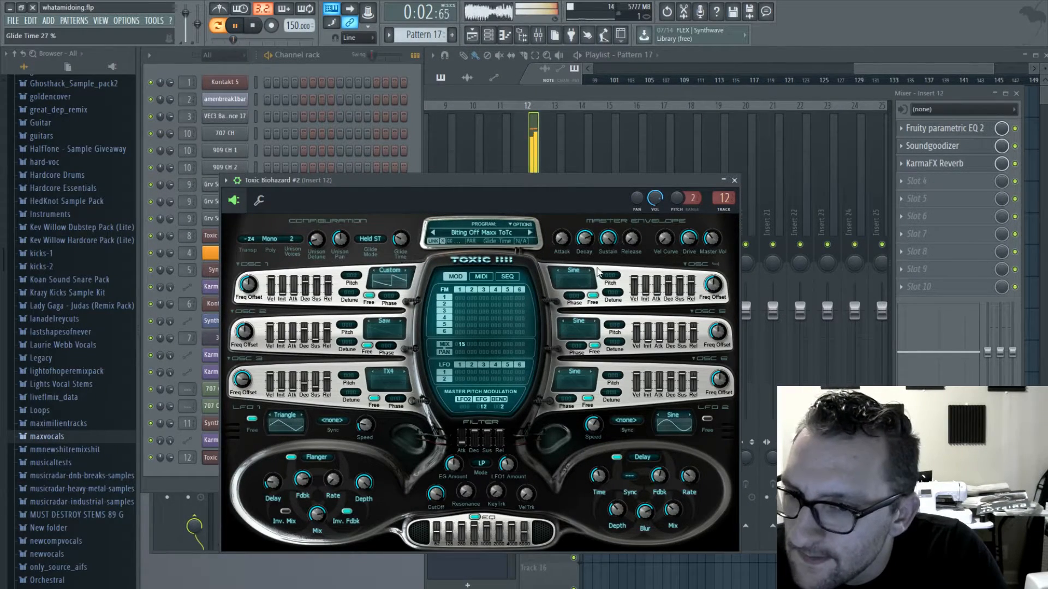
pyautogui.press('space')
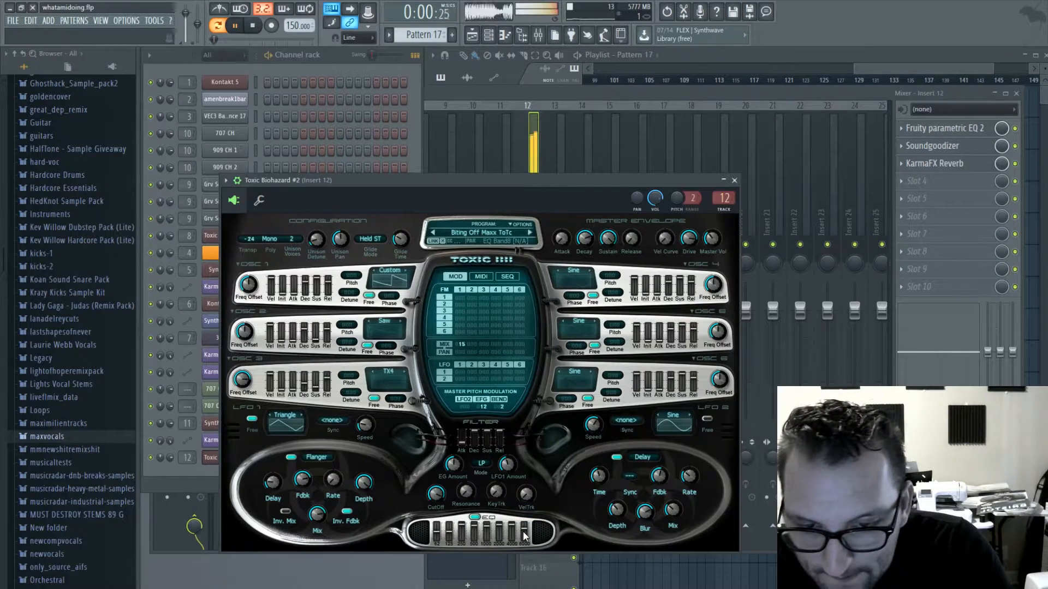
pyautogui.click(732, 181)
# - Duplicate the Pattern 17 clip on Track 7, shift both copies to start at bar 123 and play the song from bar 115
pyautogui.click(1017, 96)
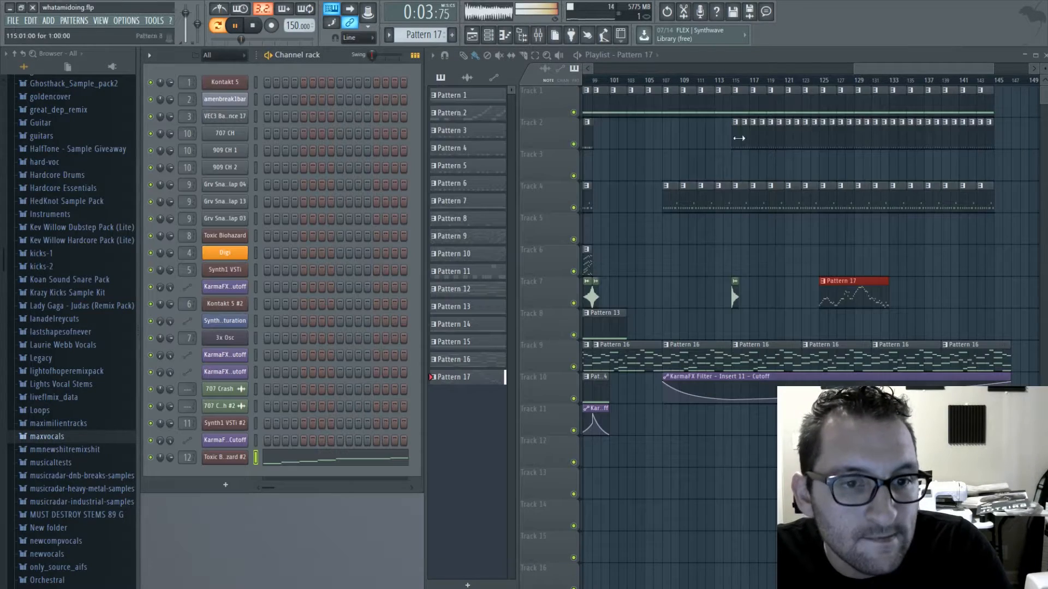
pyautogui.click(738, 78)
pyautogui.hotkey('ctrl', 'b')
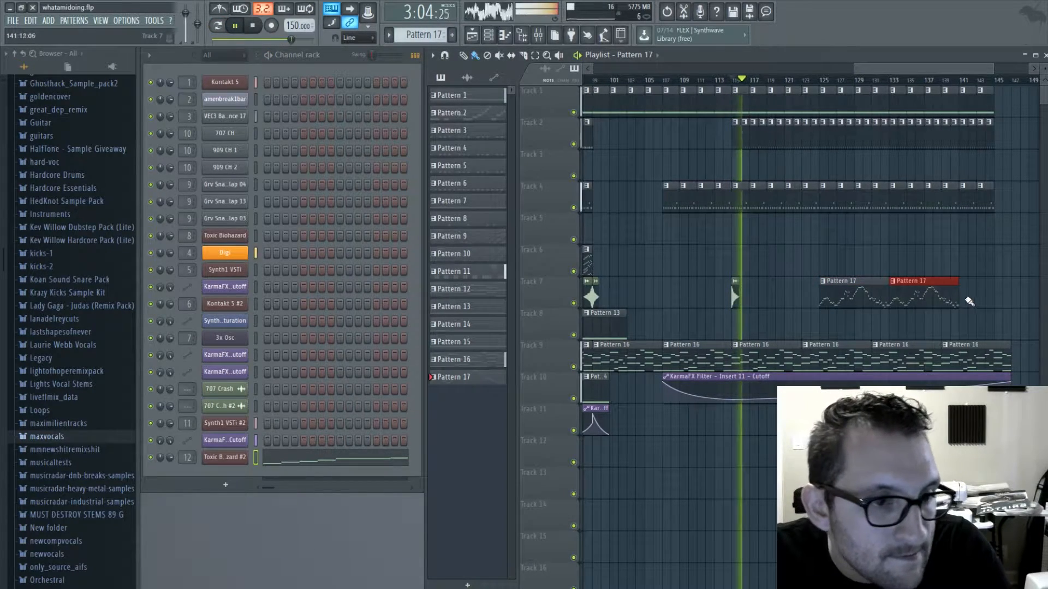
pyautogui.click(845, 302)
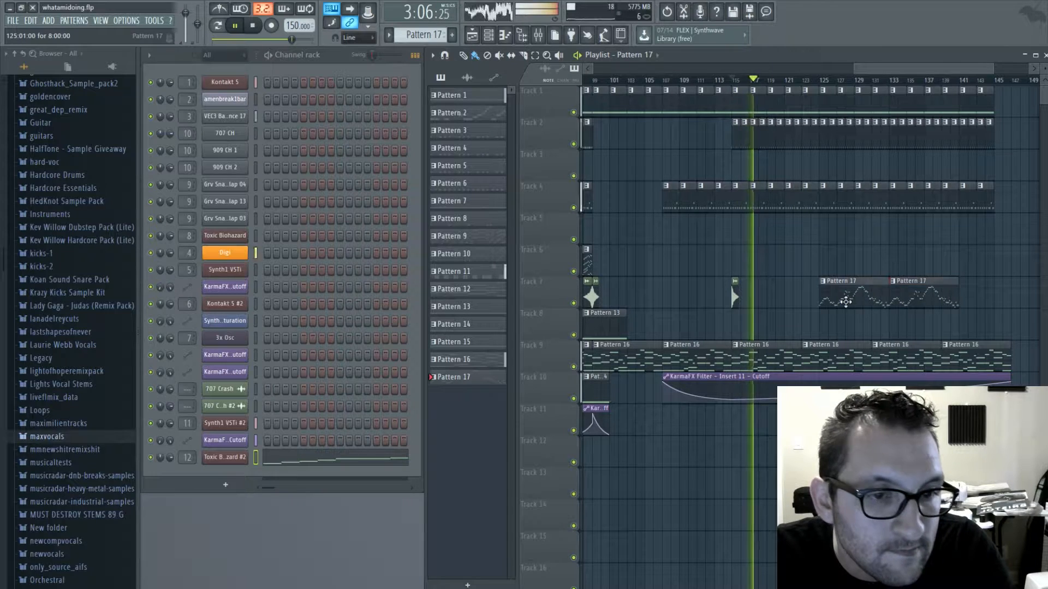
pyautogui.press('space')
pyautogui.moveTo(845, 302); pyautogui.dragTo(816, 302)
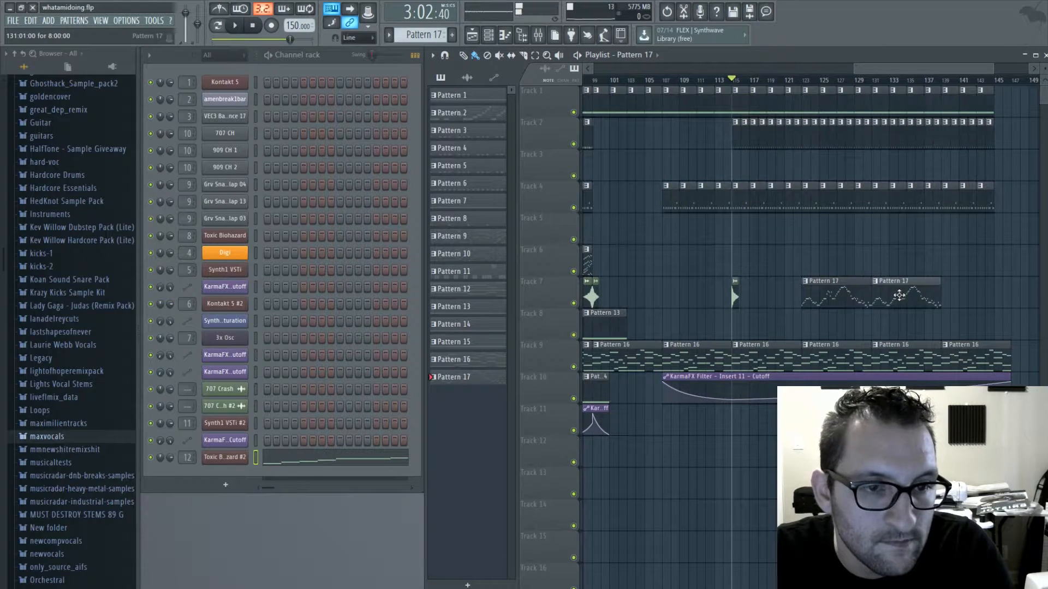
pyautogui.press('space')
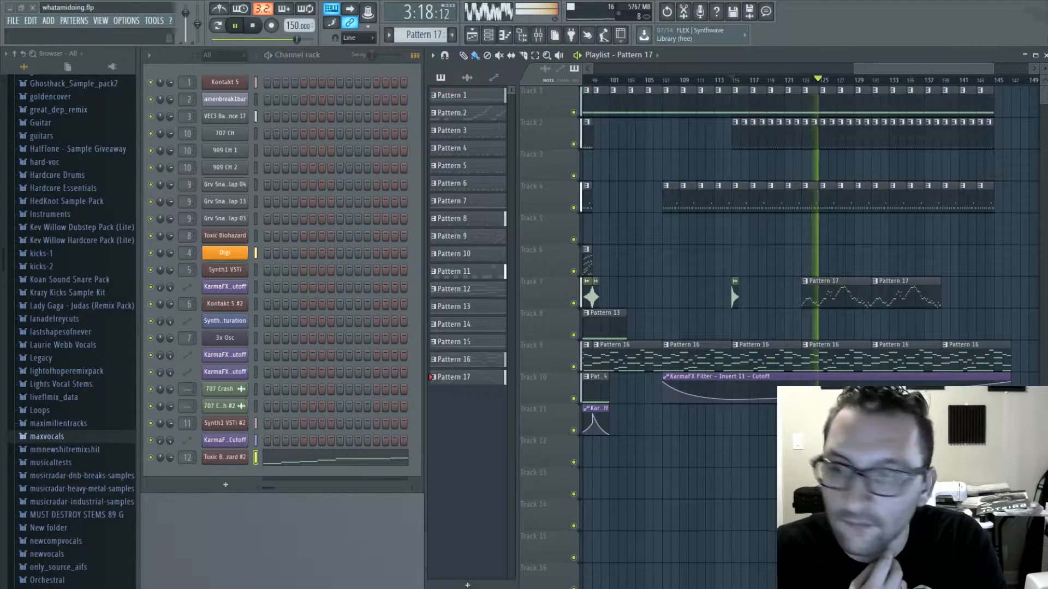
# - Set the Toxic Biohazard #2 polyphony to 2 and stop playback
pyautogui.moveTo(871, 64); pyautogui.dragTo(913, 69)
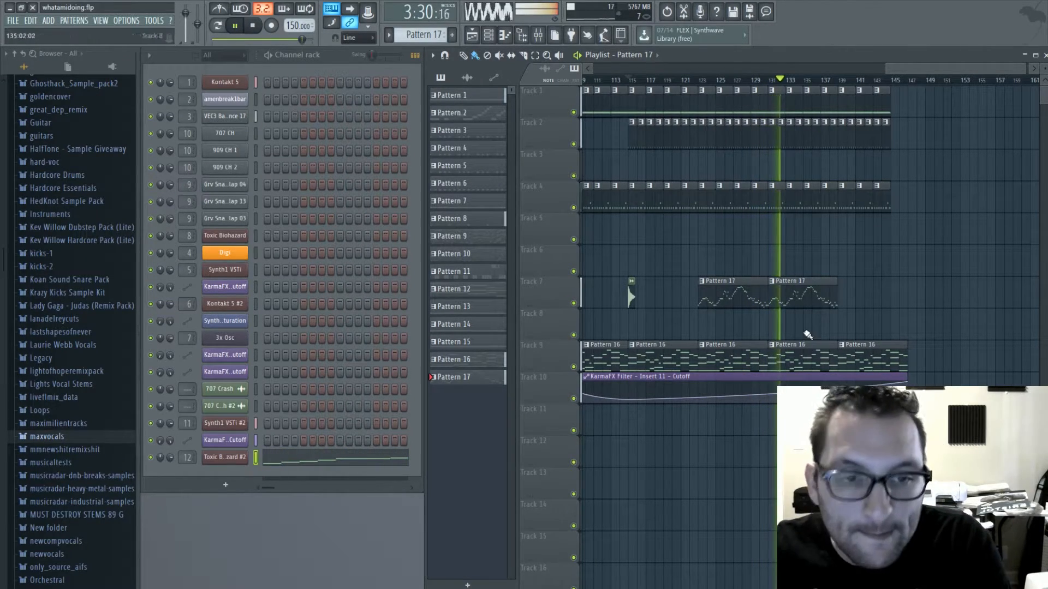
pyautogui.click(227, 457)
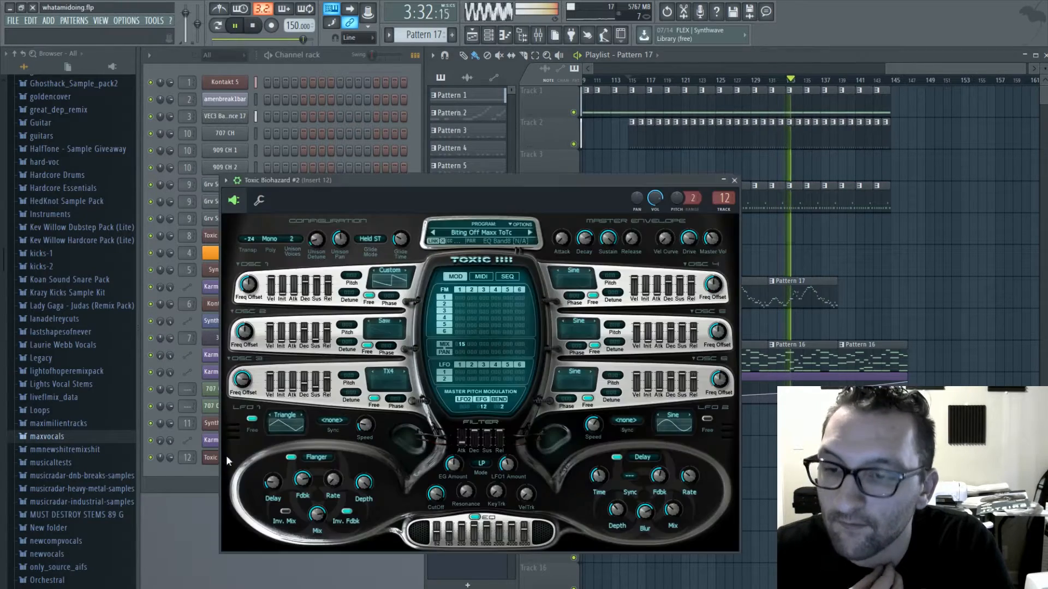
pyautogui.click(274, 238)
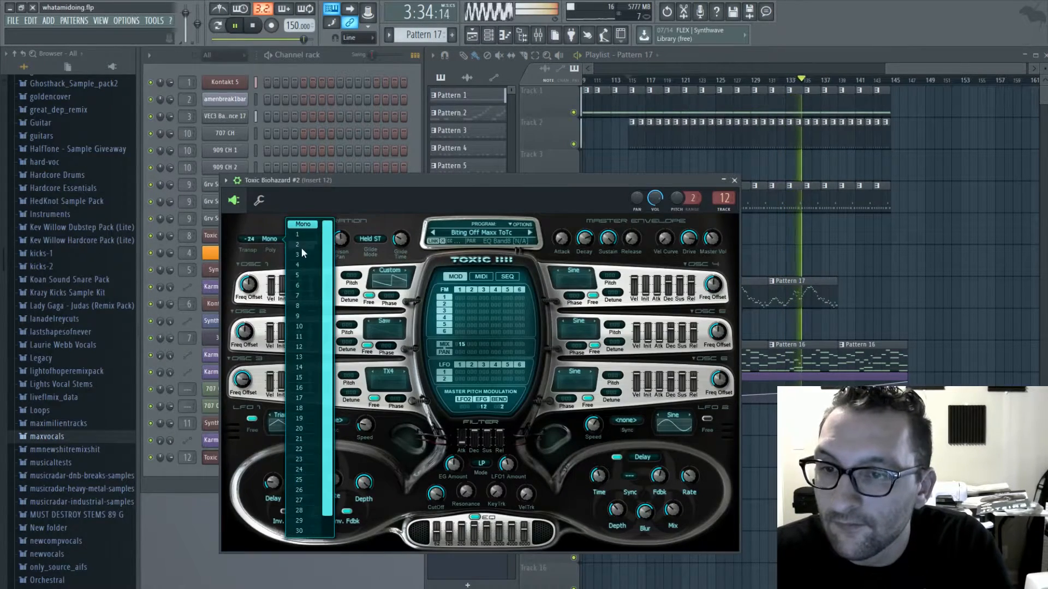
pyautogui.click(304, 251)
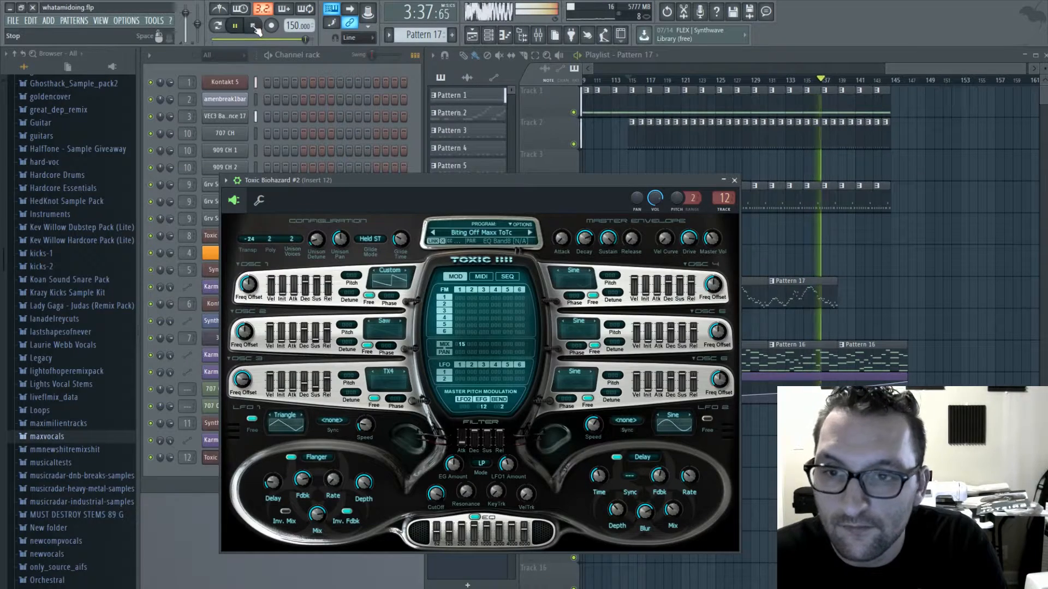
pyautogui.press('space')
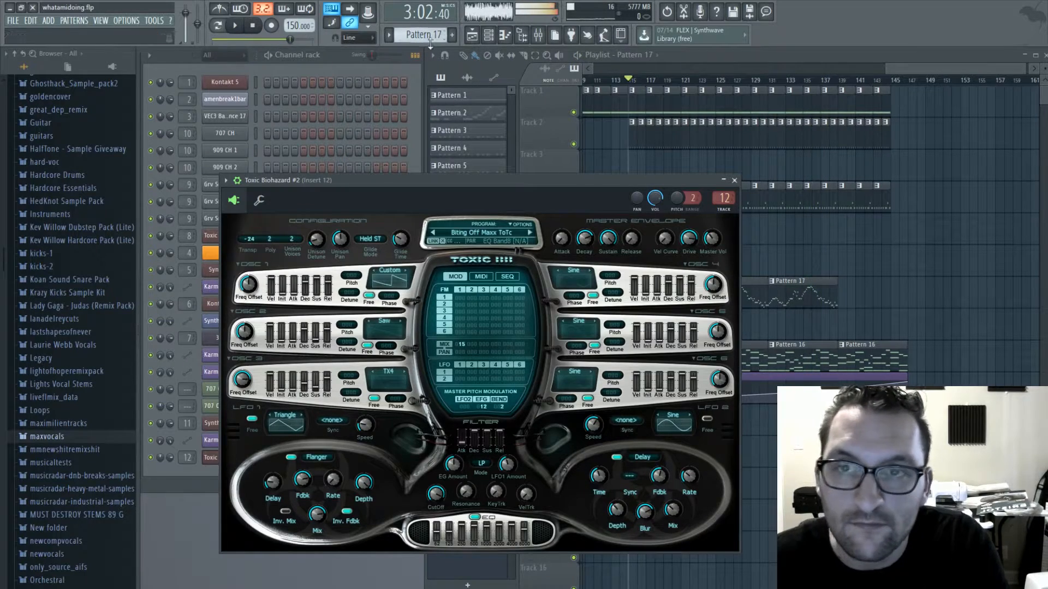
# - In Pattern 18, duplicate all of the Toxic Biohazard #2 lead notes one octave higher and play the pattern
pyautogui.click(338, 56)
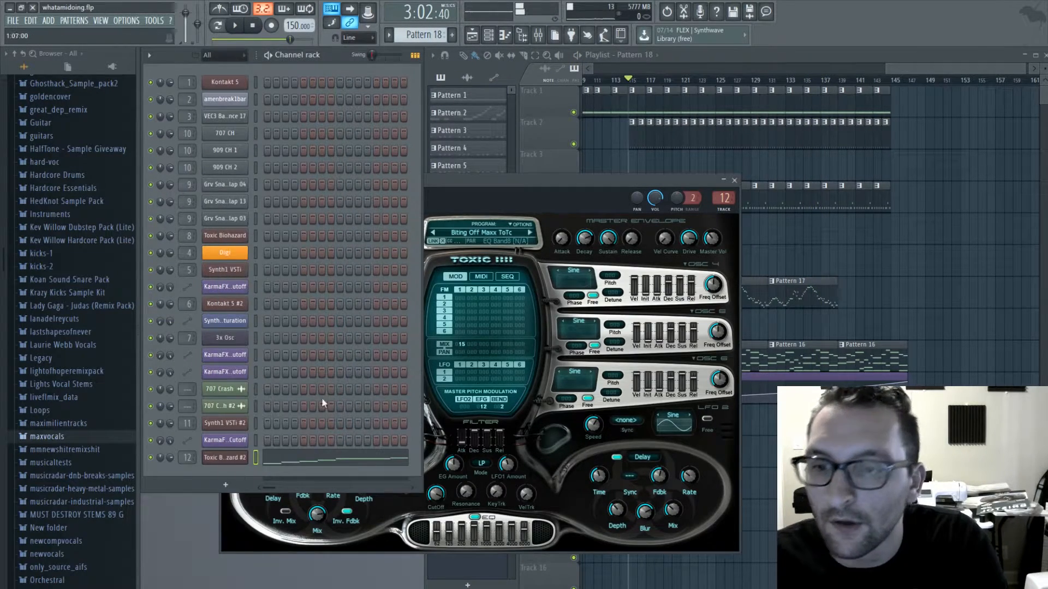
pyautogui.click(321, 459)
pyautogui.hotkey('ctrl', 'a')
pyautogui.hotkey('ctrl', 'c')
pyautogui.hotkey('ctrl', 'v')
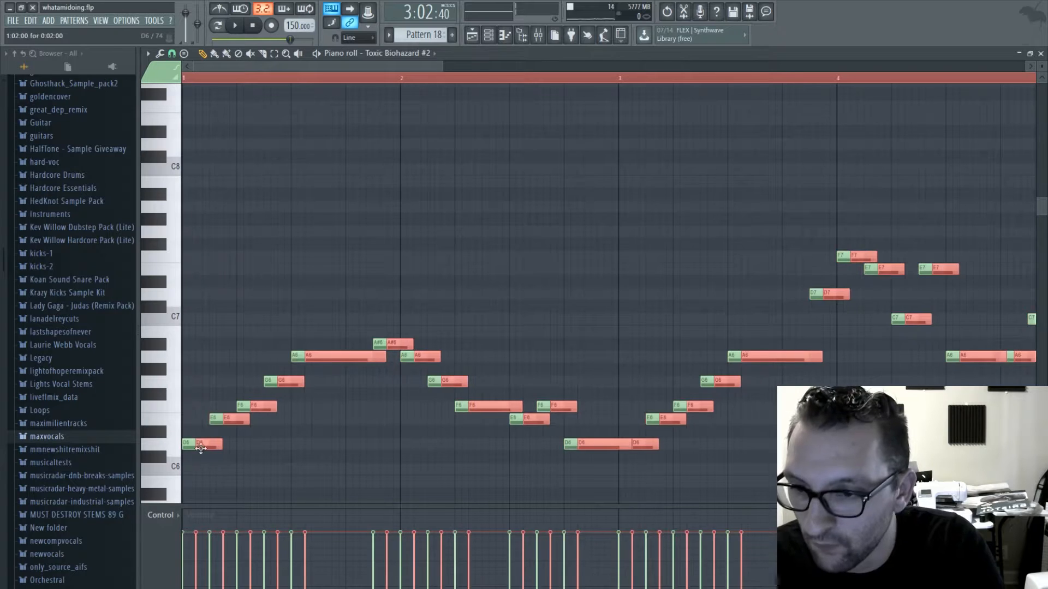
pyautogui.hotkey('ctrl', 'Up')
pyautogui.click(240, 27)
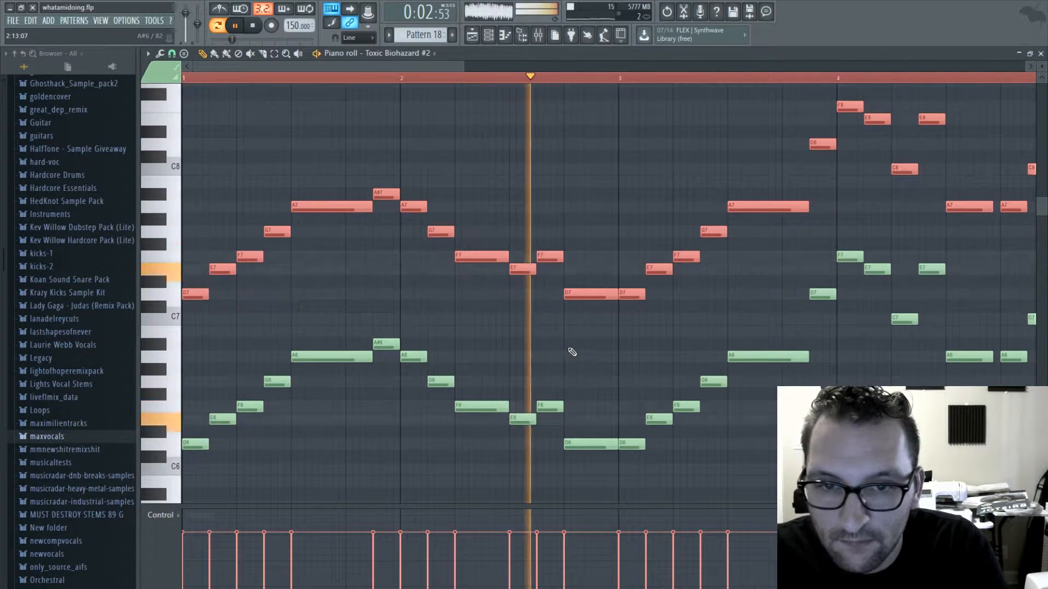
pyautogui.scroll(3, 581, 272)
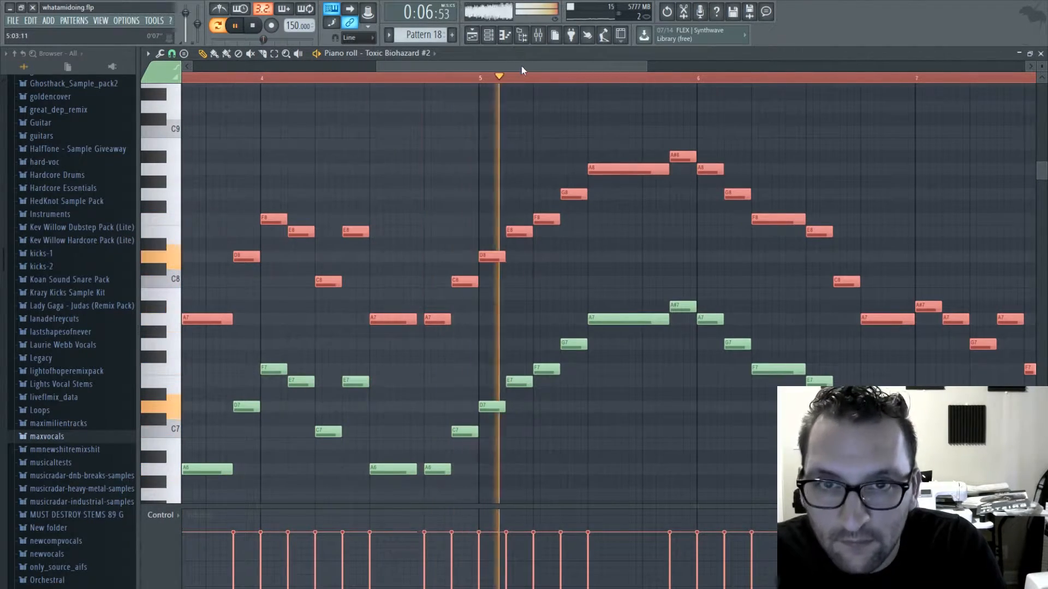
pyautogui.moveTo(522, 67); pyautogui.dragTo(640, 70)
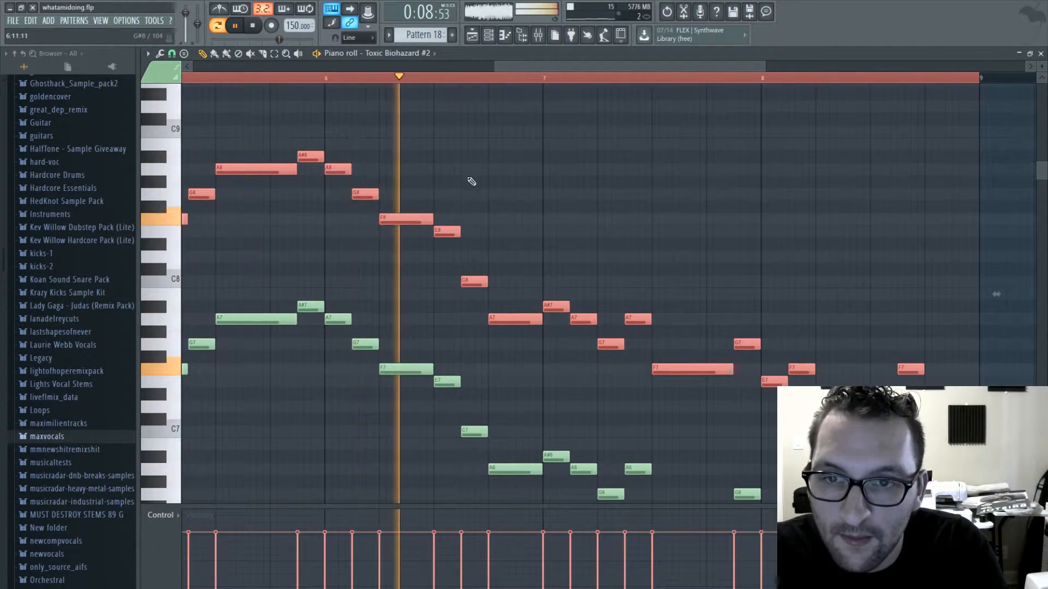
# - Re-pitch the upper notes of bar 7 so the line runs G7, A7, C8, D8 and a long A7, and audition it
pyautogui.press('space')
pyautogui.keyDown('ctrl'); pyautogui.click(564, 286); pyautogui.keyUp('ctrl')
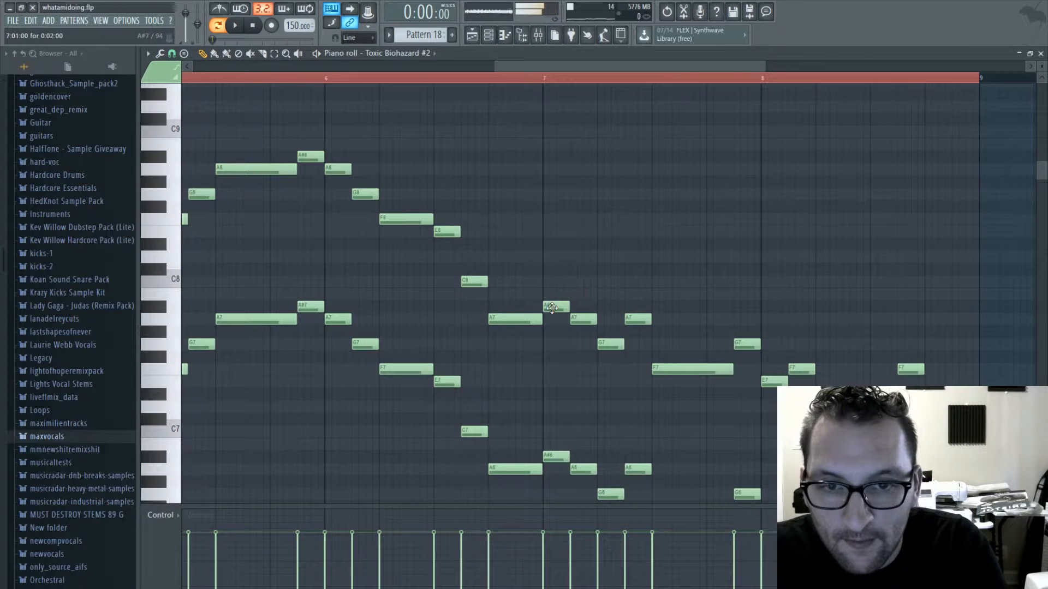
pyautogui.moveTo(558, 314); pyautogui.dragTo(637, 261)
pyautogui.moveTo(688, 372); pyautogui.dragTo(687, 322)
pyautogui.press('space')
pyautogui.doubleClick(547, 79)
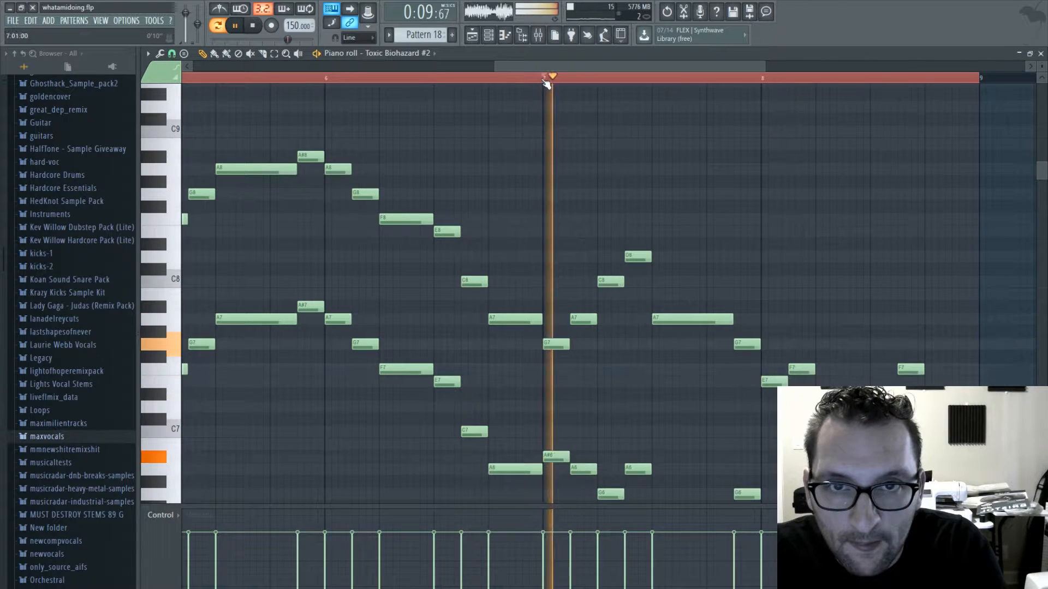
pyautogui.press('space')
# - Raise the last upper note of bar 7 and the first of bar 8 to C8, and the following note to A#7
pyautogui.scroll(-3, 522, 296)
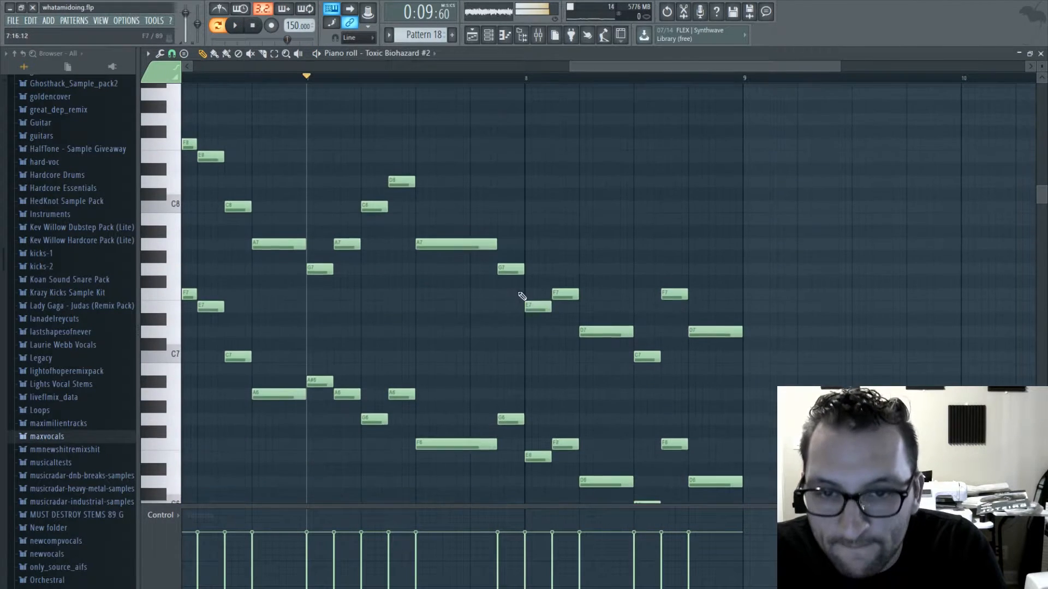
pyautogui.moveTo(545, 304); pyautogui.dragTo(546, 175)
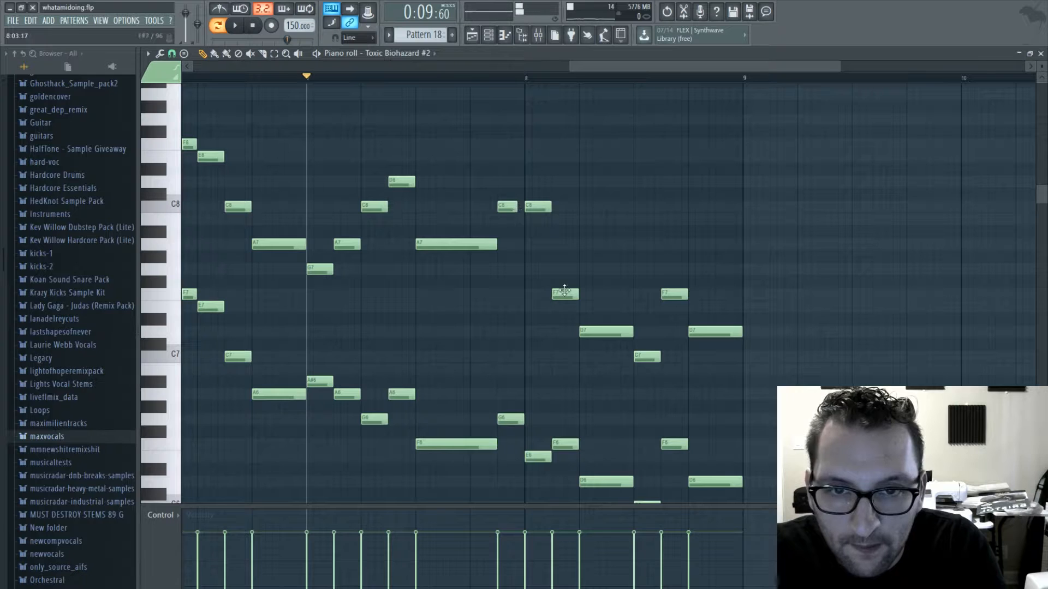
pyautogui.moveTo(564, 292); pyautogui.dragTo(566, 236)
pyautogui.press('space')
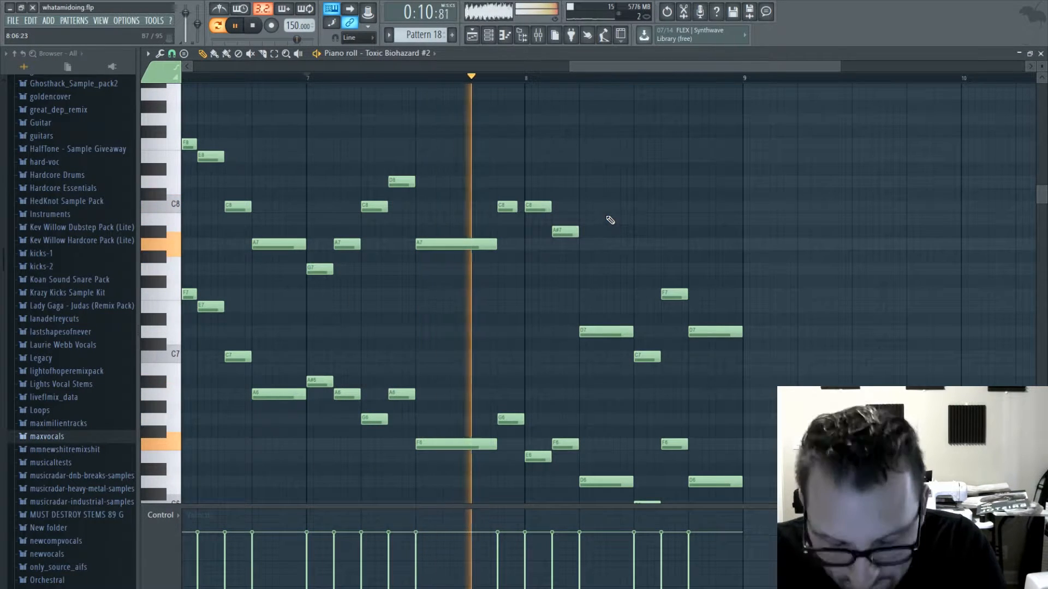
# - Re-pitch the last four upper notes of bar 8 to G7, C8, D8 and D8, and play the ending
pyautogui.press('space')
pyautogui.moveTo(590, 331); pyautogui.dragTo(590, 271)
pyautogui.moveTo(642, 294); pyautogui.dragTo(648, 233)
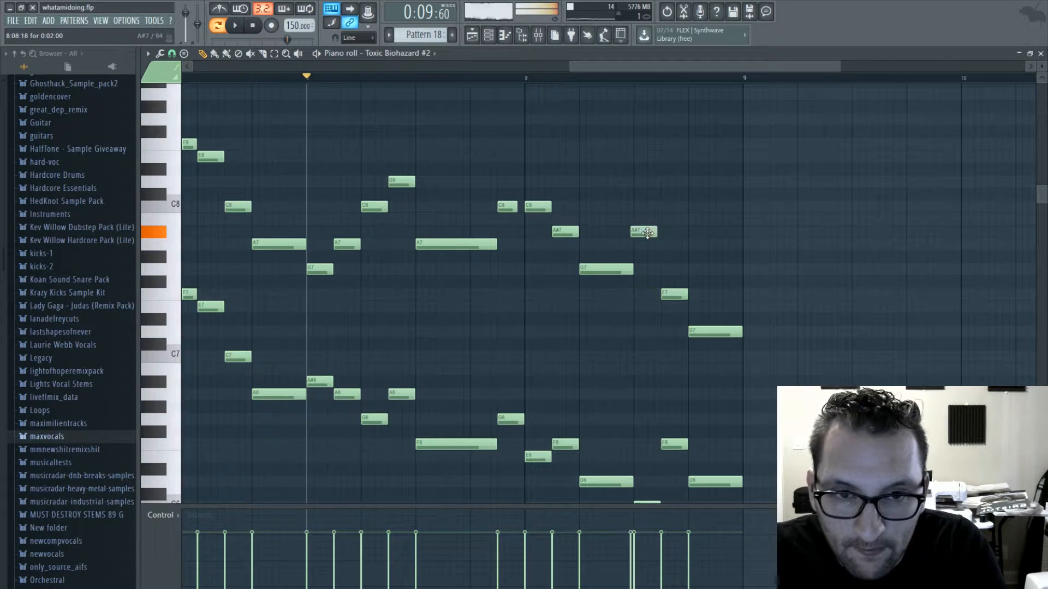
pyautogui.scroll(-3, 694, 249)
pyautogui.scroll(2, 666, 353)
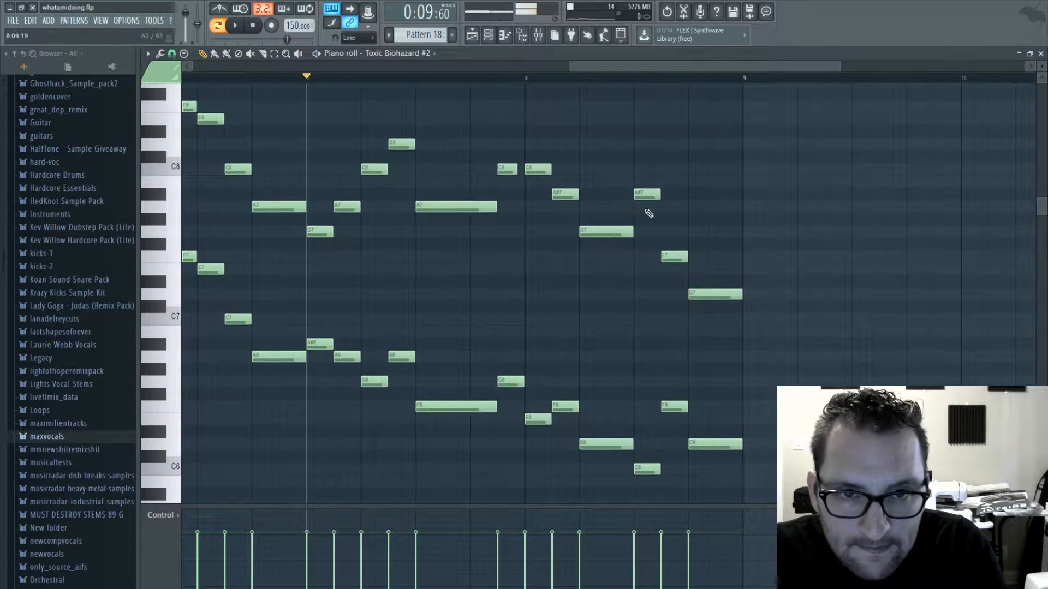
pyautogui.moveTo(647, 195); pyautogui.dragTo(644, 167)
pyautogui.moveTo(678, 252); pyautogui.dragTo(675, 140)
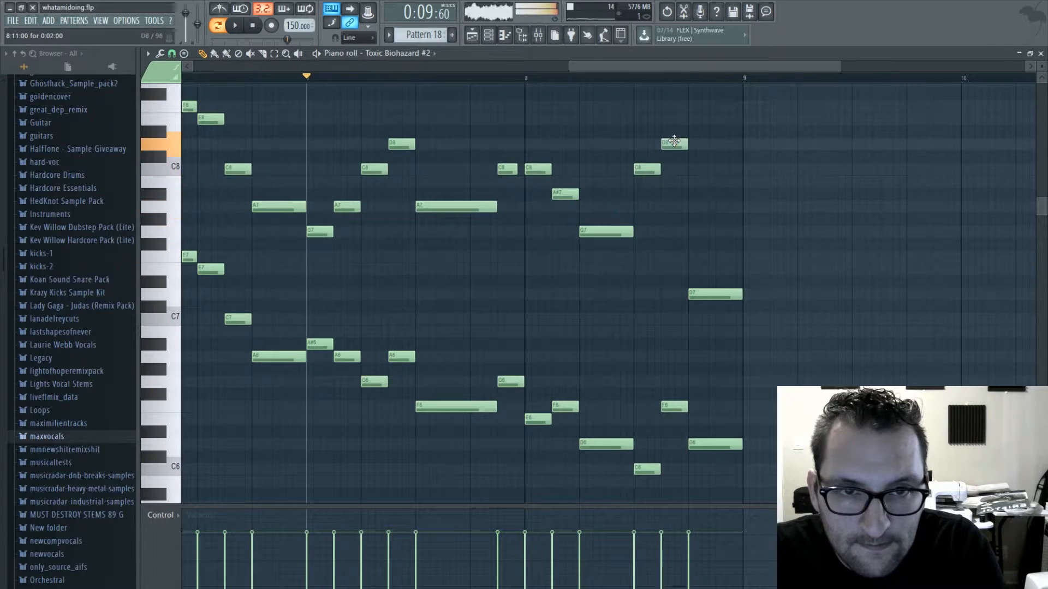
pyautogui.moveTo(716, 295); pyautogui.dragTo(720, 147)
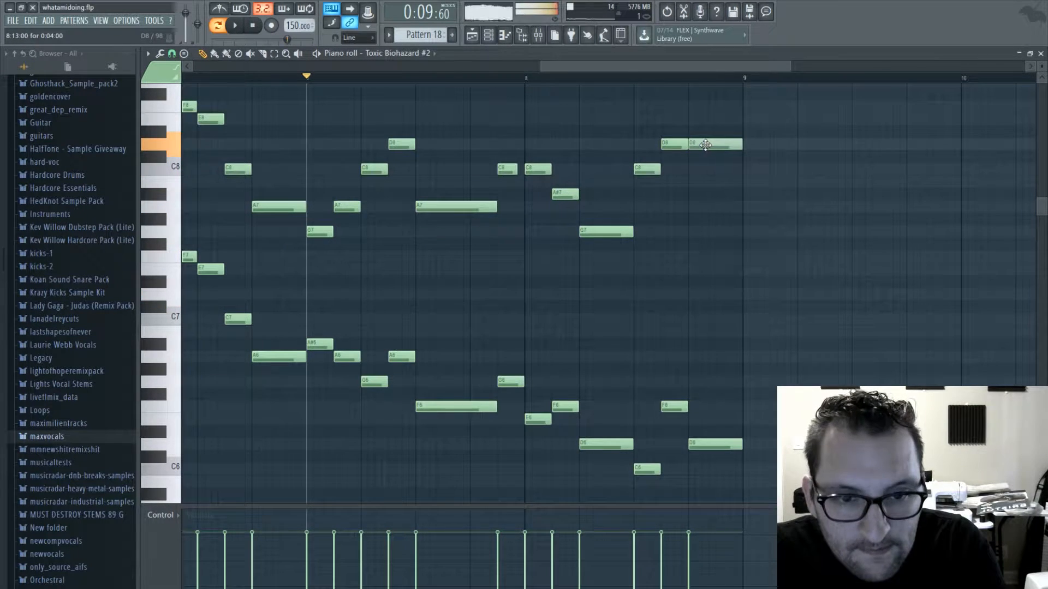
pyautogui.press('space')
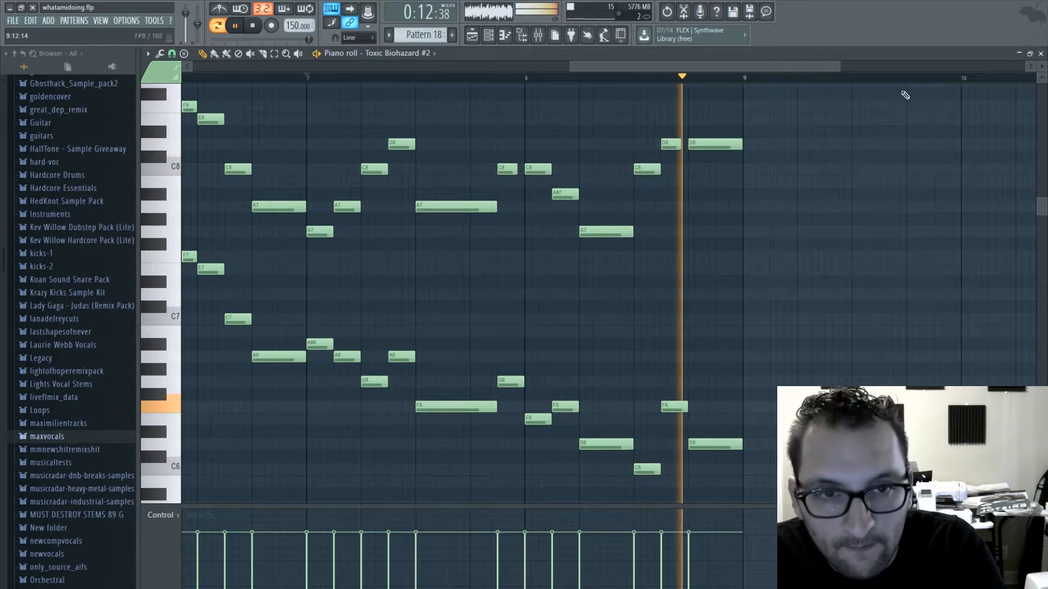
# - Shorten the upper G7 note in bar 8, lower it to F7 and add an A7 note right after it
pyautogui.press('space')
pyautogui.moveTo(597, 231); pyautogui.dragTo(606, 260)
pyautogui.press('space')
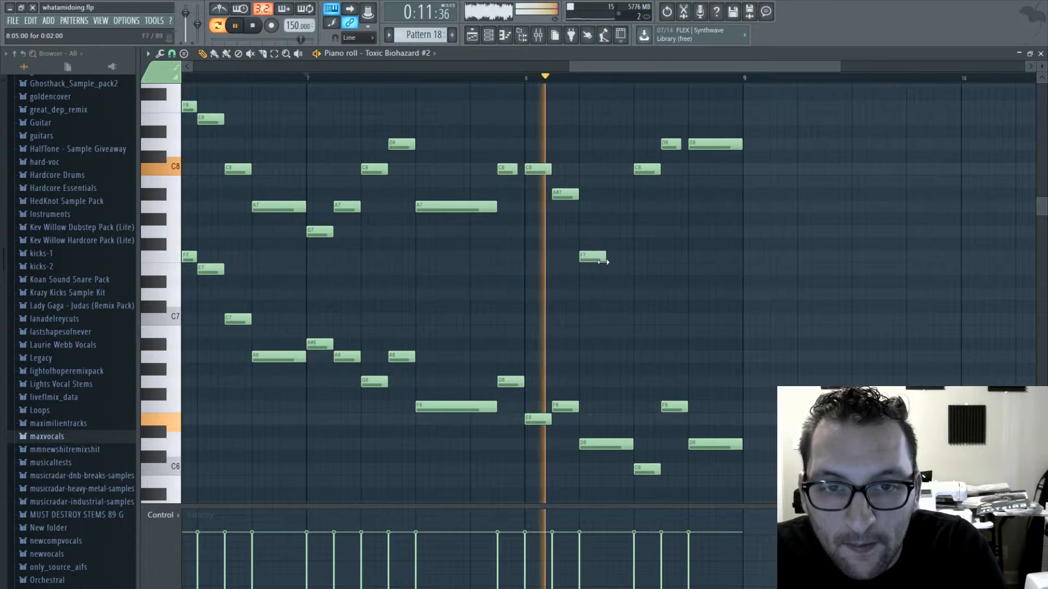
pyautogui.click(621, 219)
pyautogui.press('space')
pyautogui.moveTo(618, 217); pyautogui.dragTo(618, 201)
pyautogui.press('space')
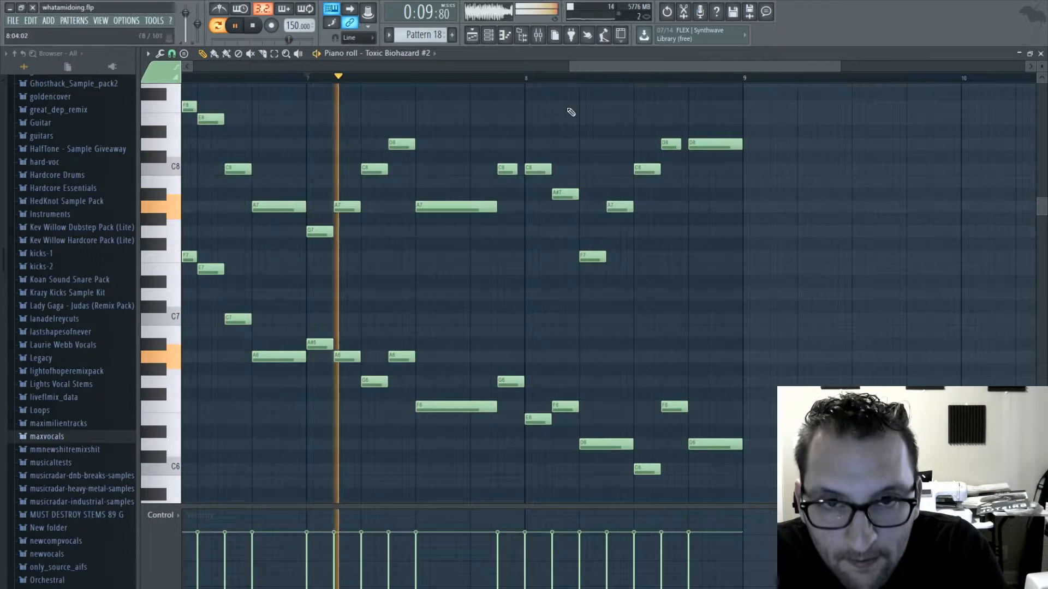
# - Raise the upper F7 note in bar 8 to G7, play the result and close the piano roll
pyautogui.press('space')
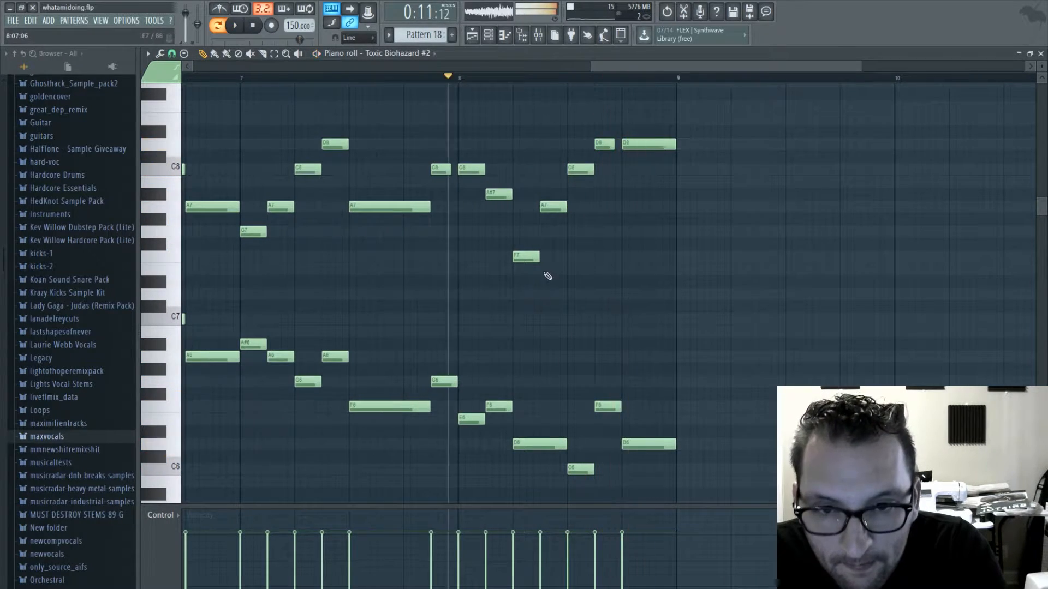
pyautogui.moveTo(522, 253); pyautogui.dragTo(523, 229)
pyautogui.press('space')
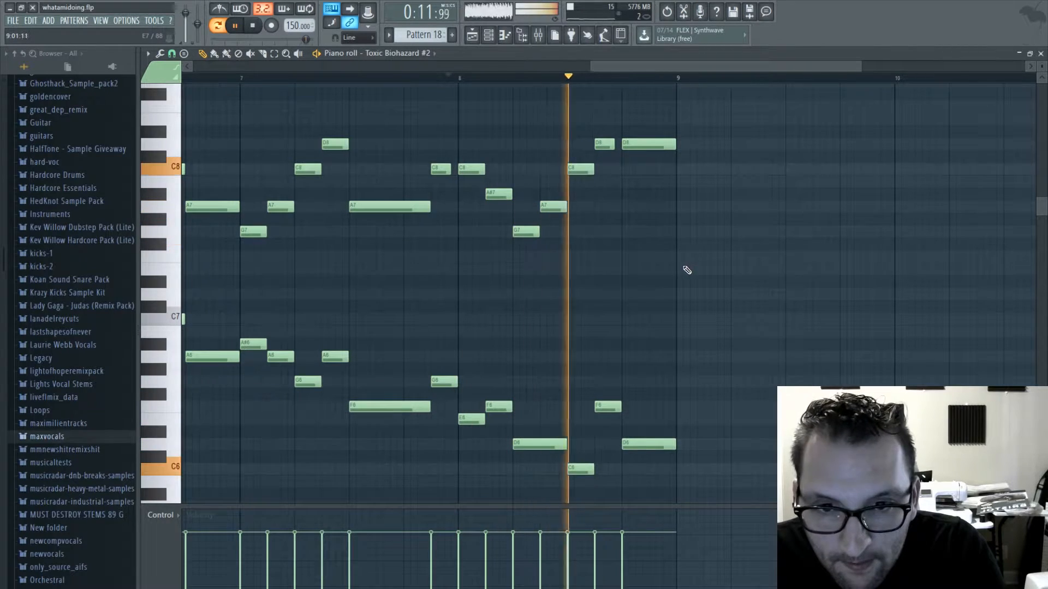
pyautogui.click(1040, 54)
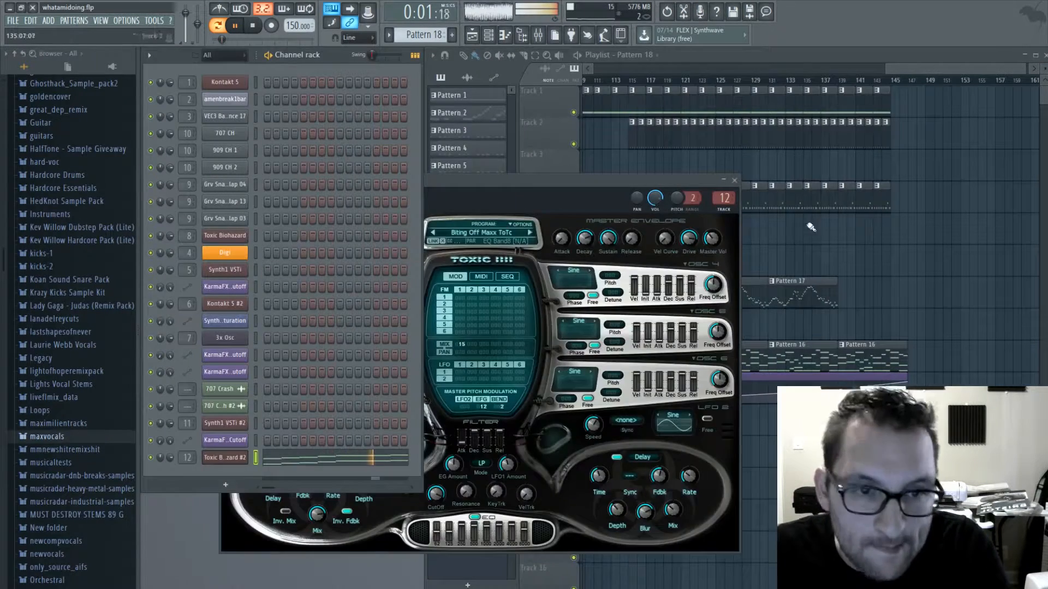
# - Replace the Pattern 17 clip at bar 131 on Track 7 with Pattern 18 clips at bars 131 and 139
pyautogui.rightClick(819, 298)
pyautogui.moveTo(821, 300); pyautogui.dragTo(801, 294)
pyautogui.hotkey('ctrl', 'b')
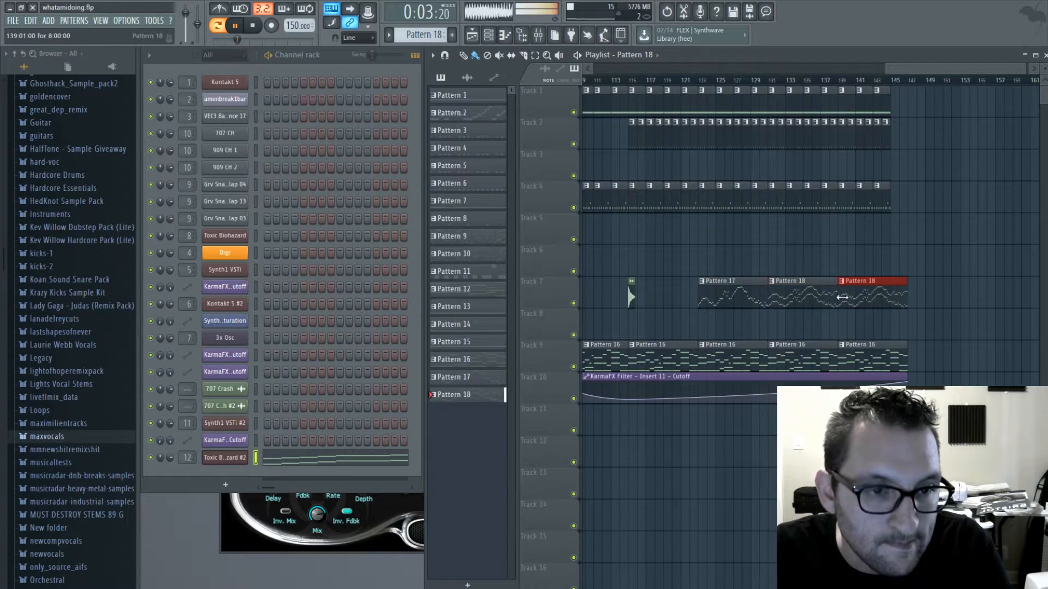
# - Extend the repeating clips on Tracks 1, 2 and 4 up to bar 147 and stop playback
pyautogui.moveTo(931, 70); pyautogui.dragTo(974, 105)
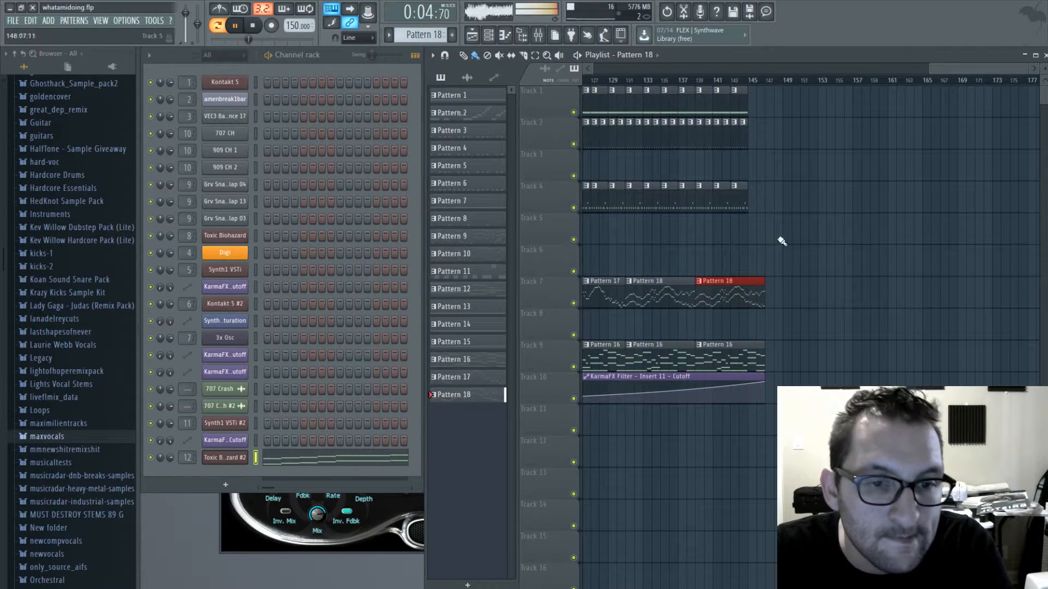
pyautogui.click(743, 207)
pyautogui.click(746, 125)
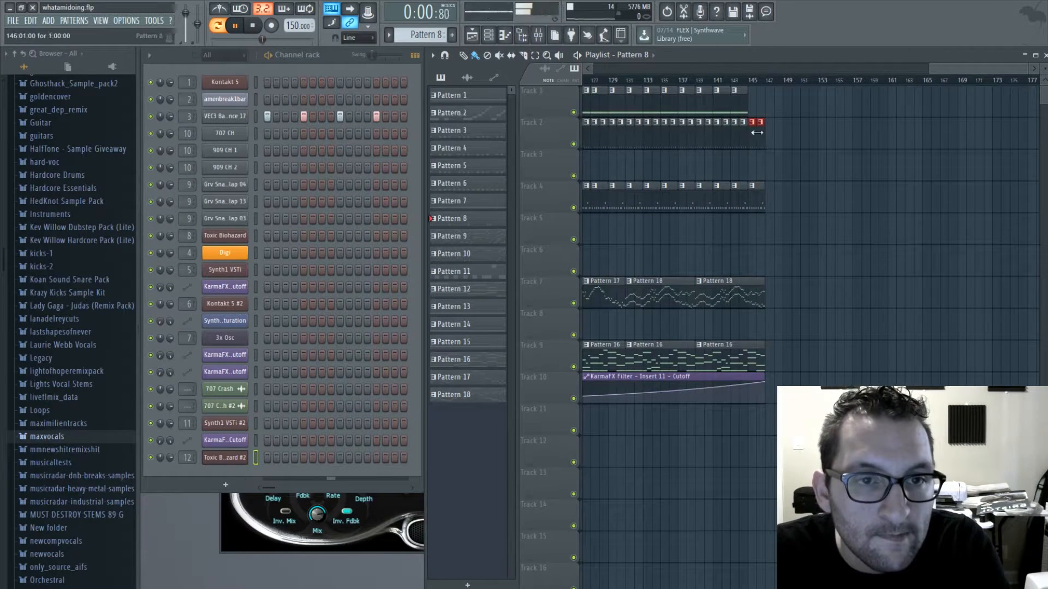
pyautogui.click(899, 65)
pyautogui.press('space')
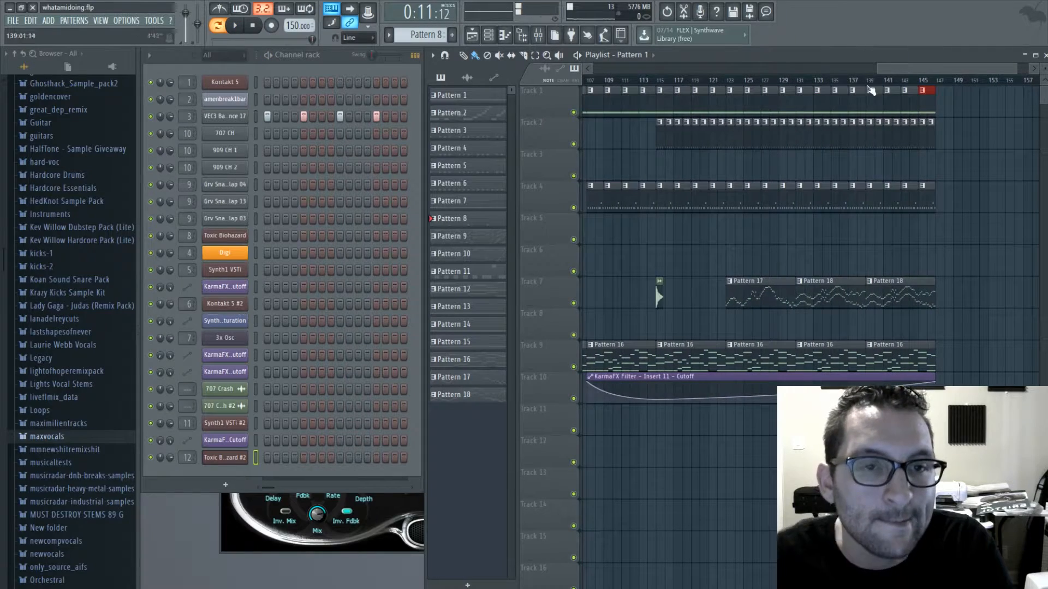
# - Clear the Pattern 8 clips on Track 2 from bar 131 onward and fill bars 131 to 138 with Pattern 3
pyautogui.moveTo(894, 70); pyautogui.dragTo(740, 82)
pyautogui.click(786, 89)
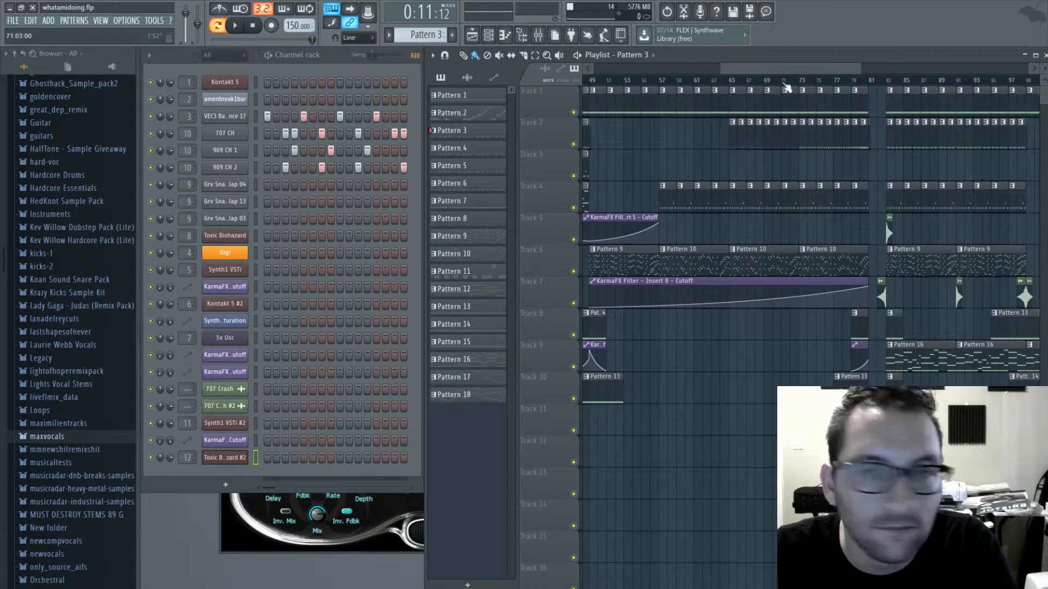
pyautogui.moveTo(776, 71); pyautogui.dragTo(922, 82)
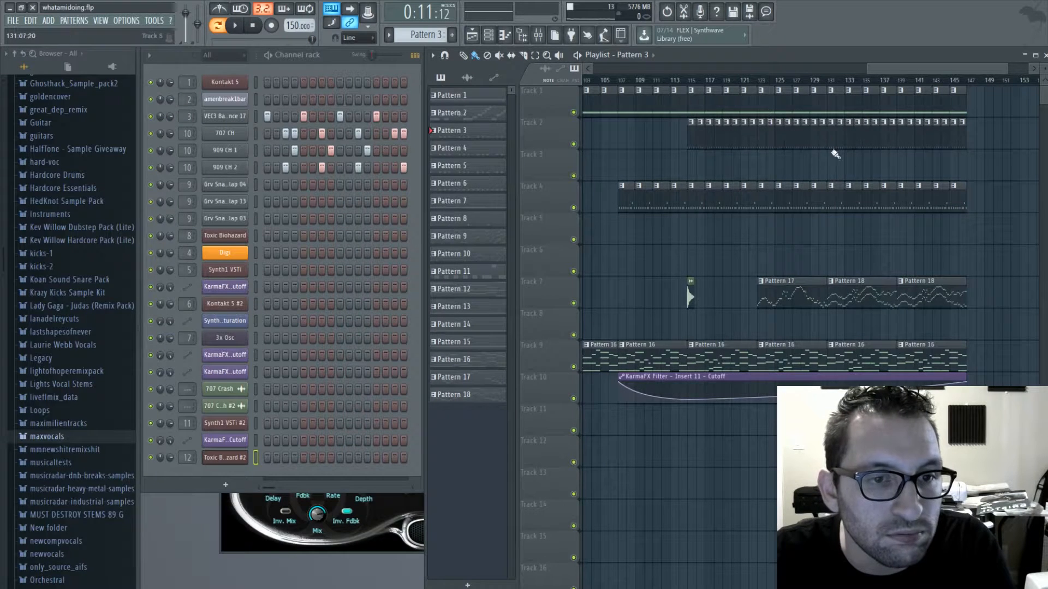
pyautogui.moveTo(830, 144); pyautogui.dragTo(966, 144)
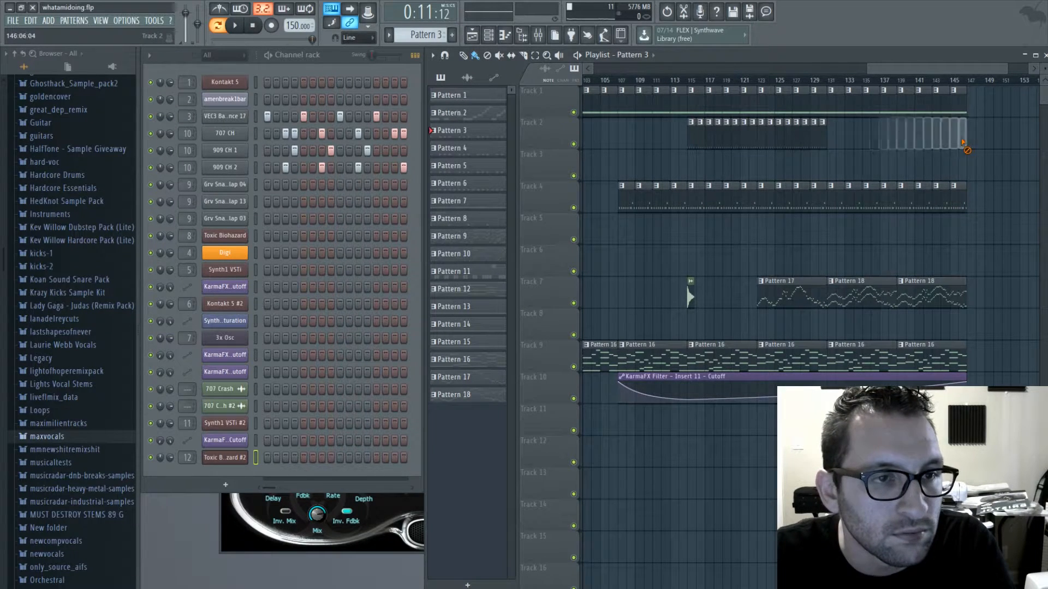
pyautogui.moveTo(832, 143); pyautogui.dragTo(872, 141)
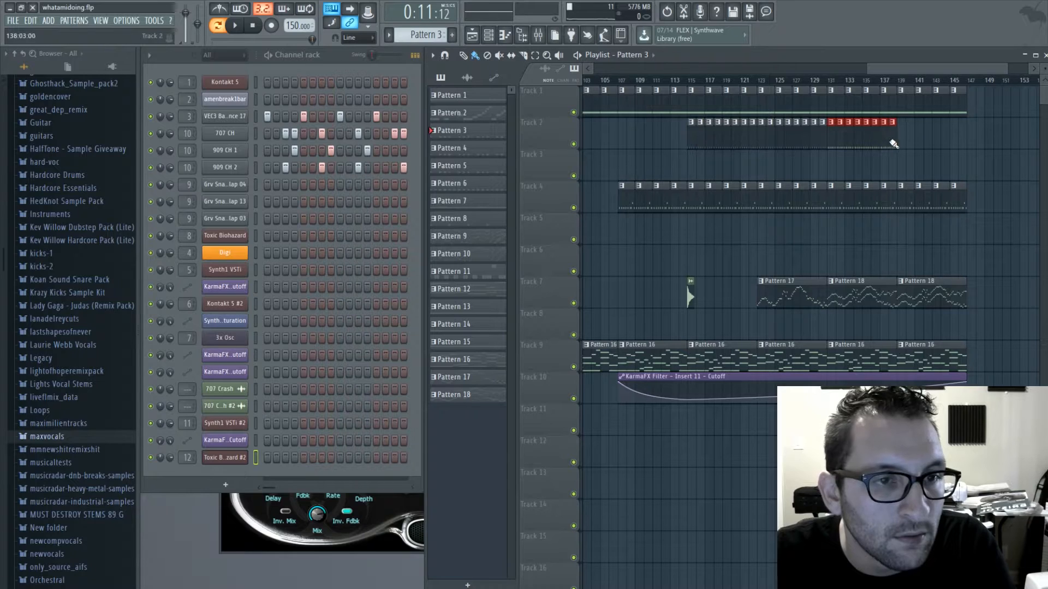
# - Play the arrangement from around bar 122 and continue the Pattern 3 clips on Track 2 through bar 142
pyautogui.moveTo(748, 82); pyautogui.dragTo(763, 85)
pyautogui.press('space')
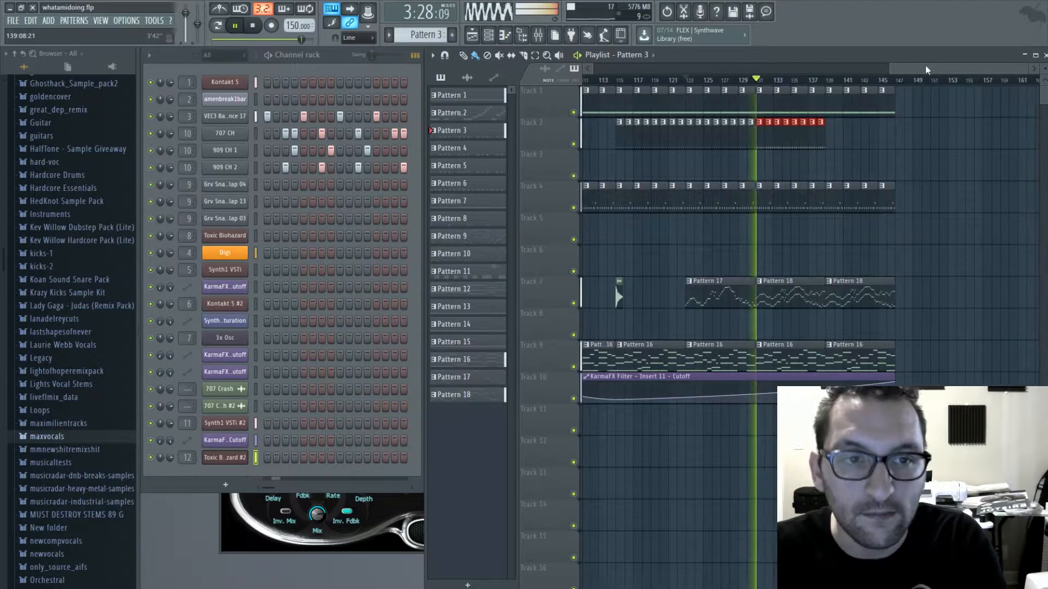
pyautogui.moveTo(916, 67)
pyautogui.mouseDown()
pyautogui.moveTo(838, 68)
pyautogui.moveTo(927, 70)
pyautogui.mouseUp()
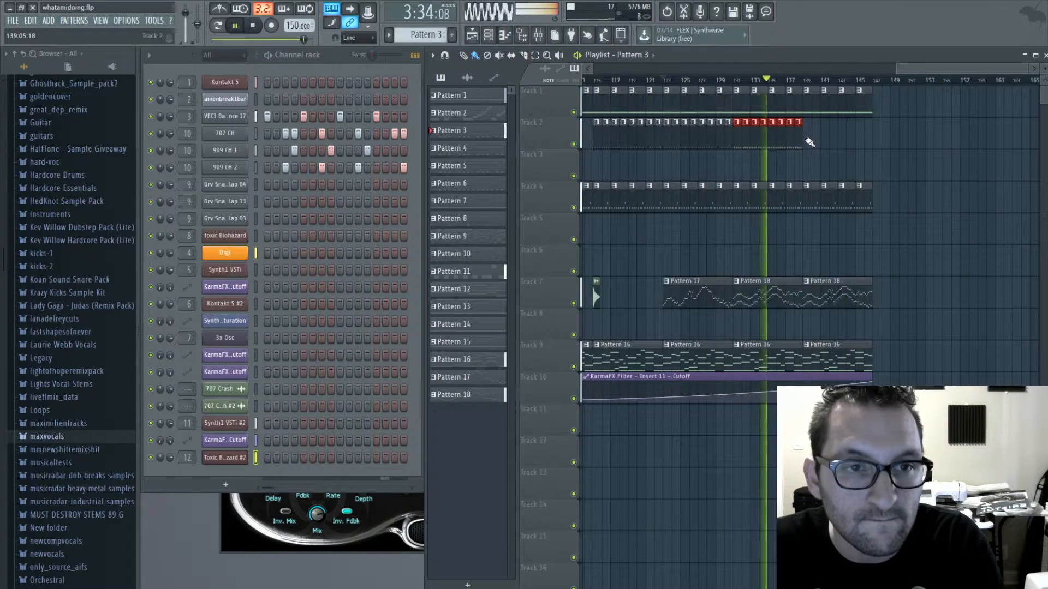
pyautogui.moveTo(807, 139); pyautogui.dragTo(832, 140)
# - Copy the last four Track 2 clips of the earlier section, bars 95 to 98, to bars 143 to 146
pyautogui.moveTo(905, 70); pyautogui.dragTo(810, 71)
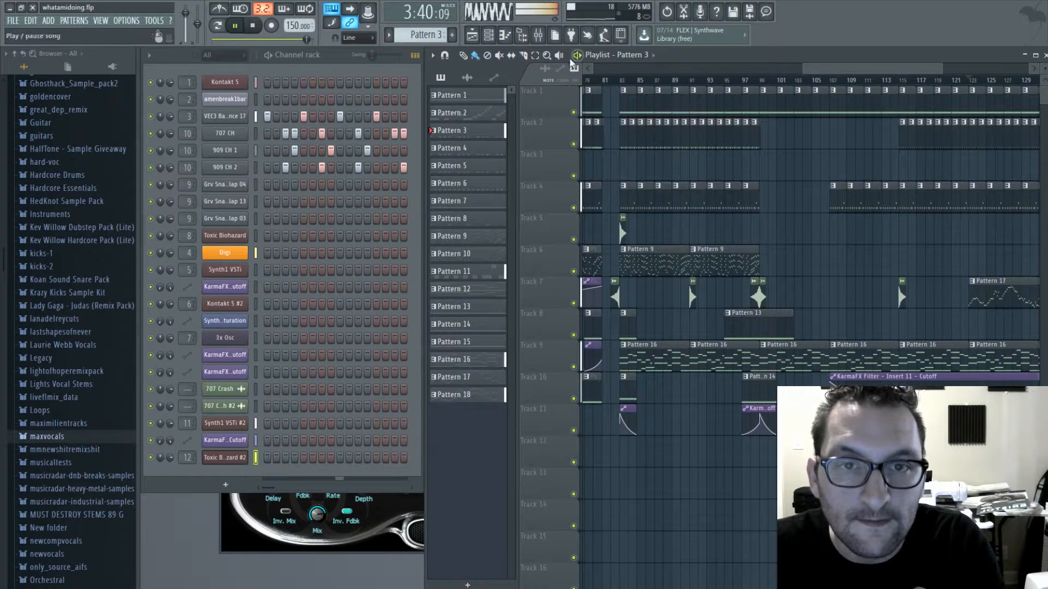
pyautogui.click(537, 56)
pyautogui.moveTo(766, 116); pyautogui.dragTo(730, 142)
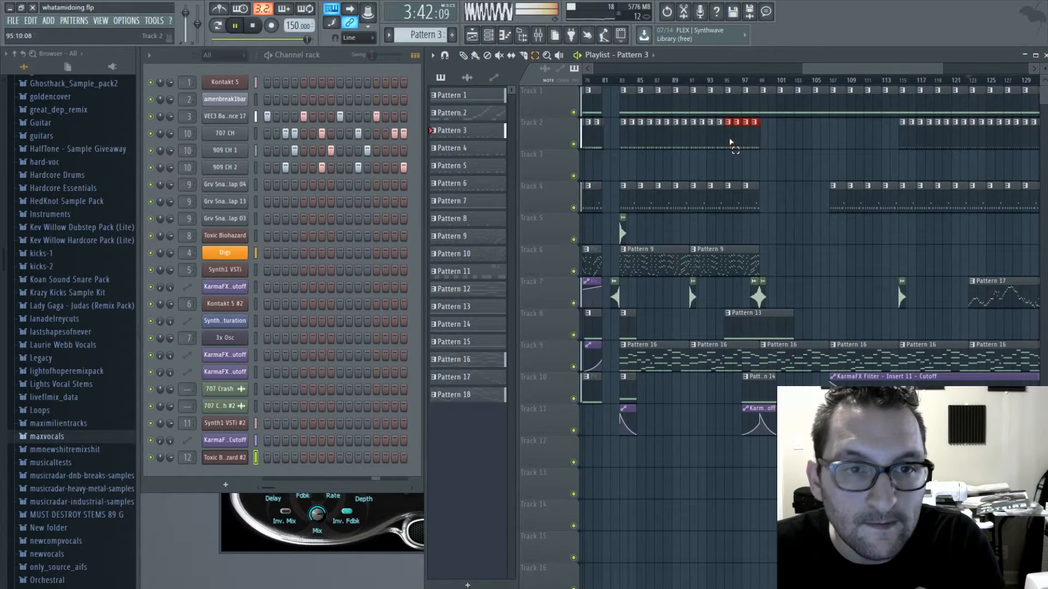
pyautogui.moveTo(824, 73); pyautogui.dragTo(898, 101)
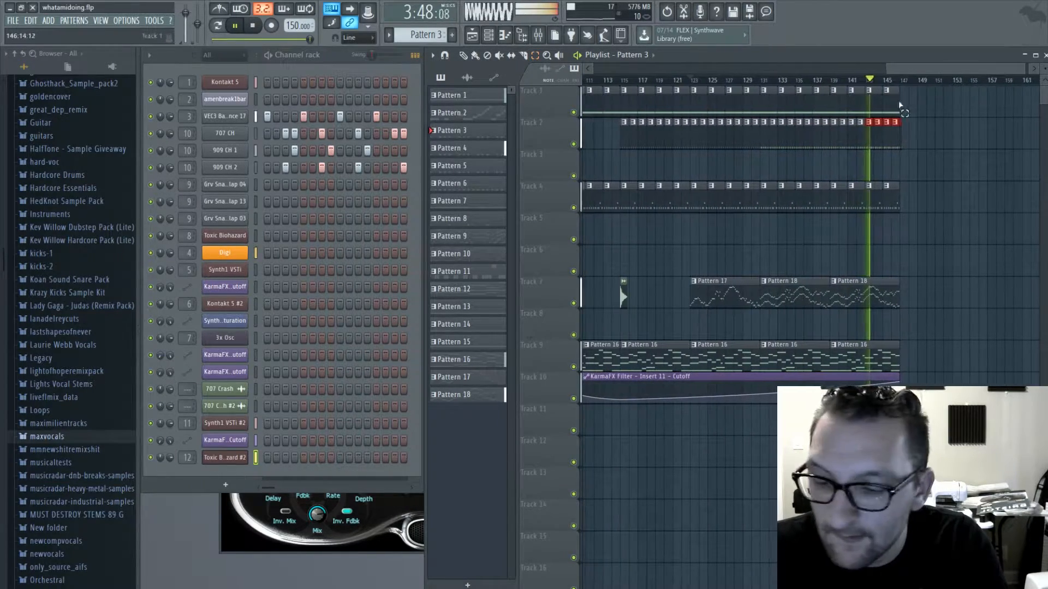
# - Stop the song, audition Pattern 10 and Pattern 9 from the earlier section on Track 6, and stop playback
pyautogui.scroll(-3, 764, 225)
pyautogui.scroll(3, 917, 220)
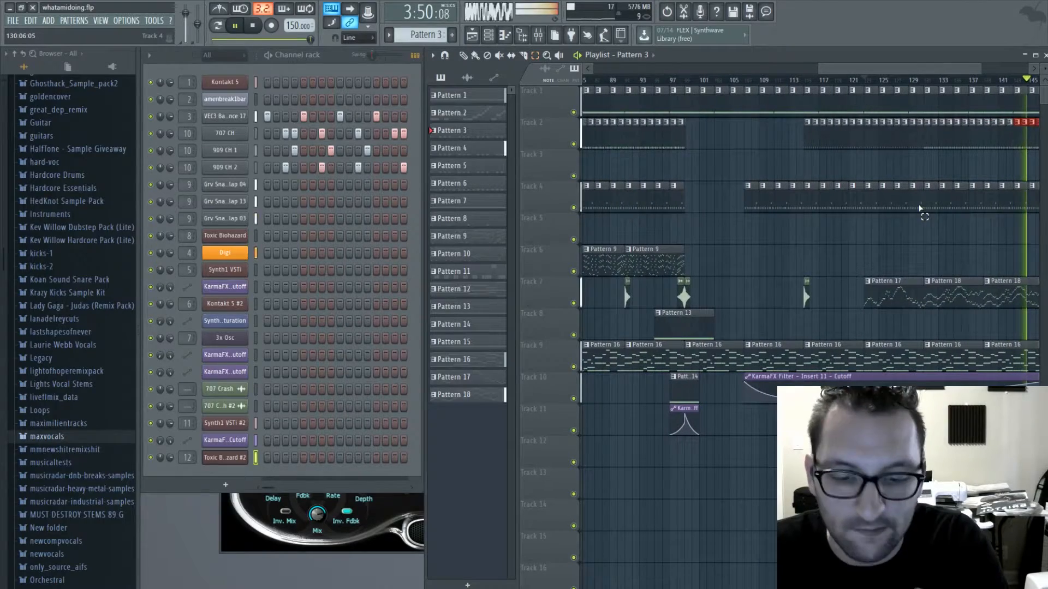
pyautogui.press('space')
pyautogui.moveTo(853, 68); pyautogui.dragTo(735, 70)
pyautogui.hotkey('ctrl', 'b')
pyautogui.click(742, 264)
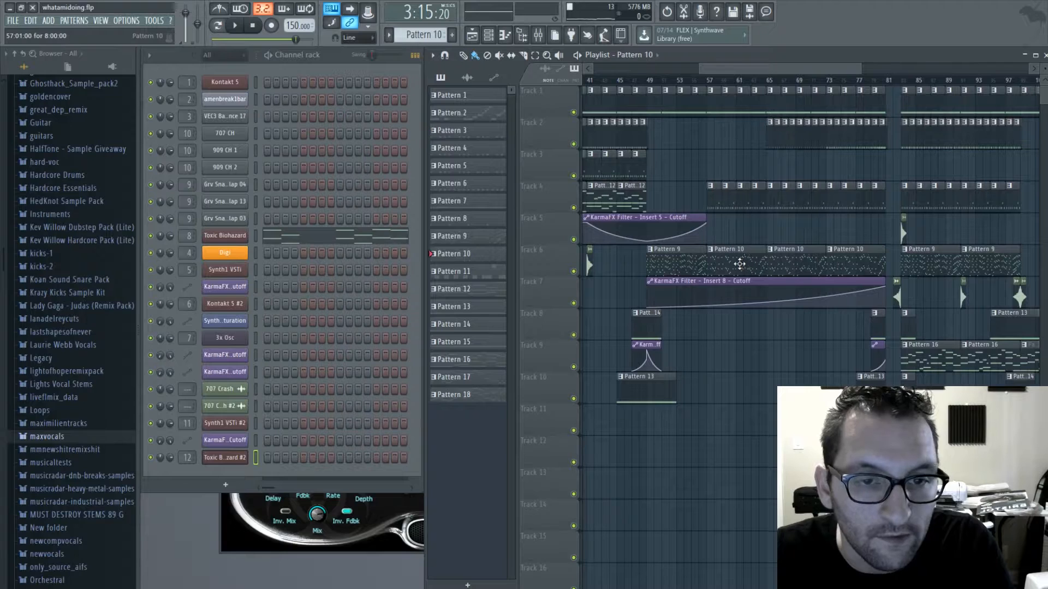
pyautogui.click(235, 25)
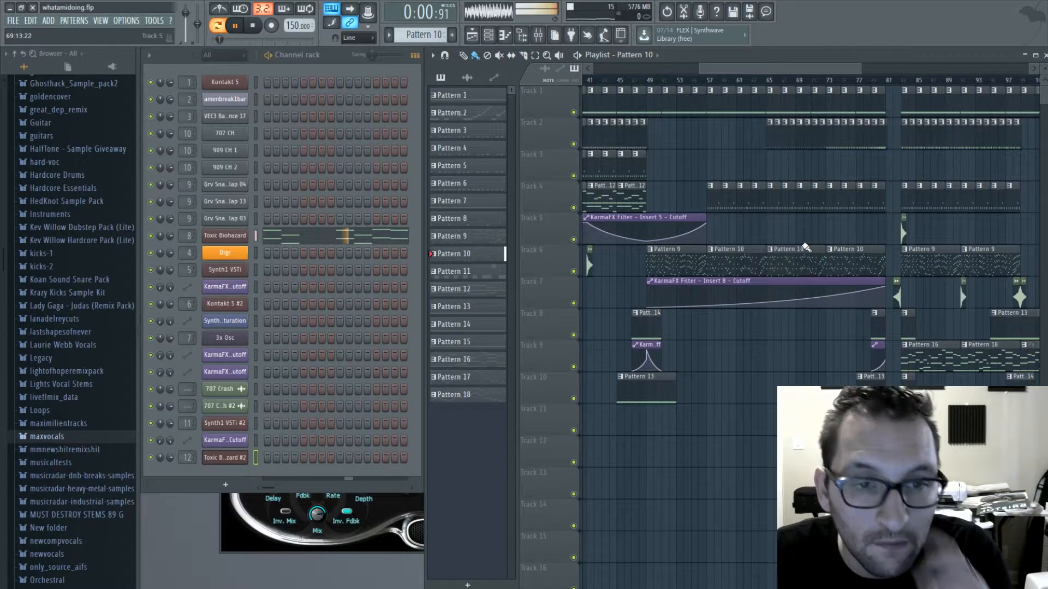
pyautogui.click(676, 254)
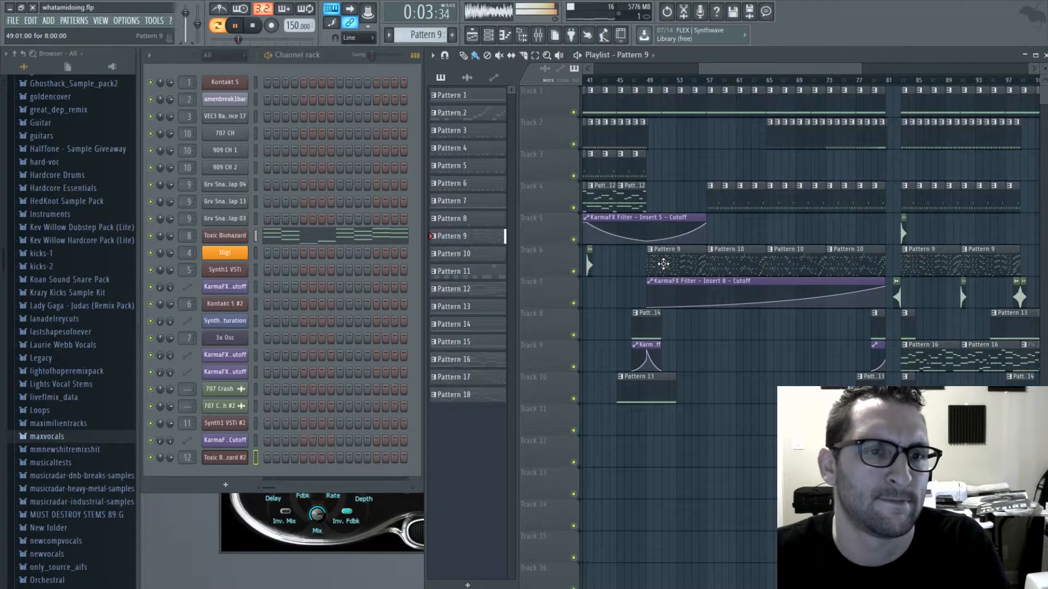
pyautogui.press('space')
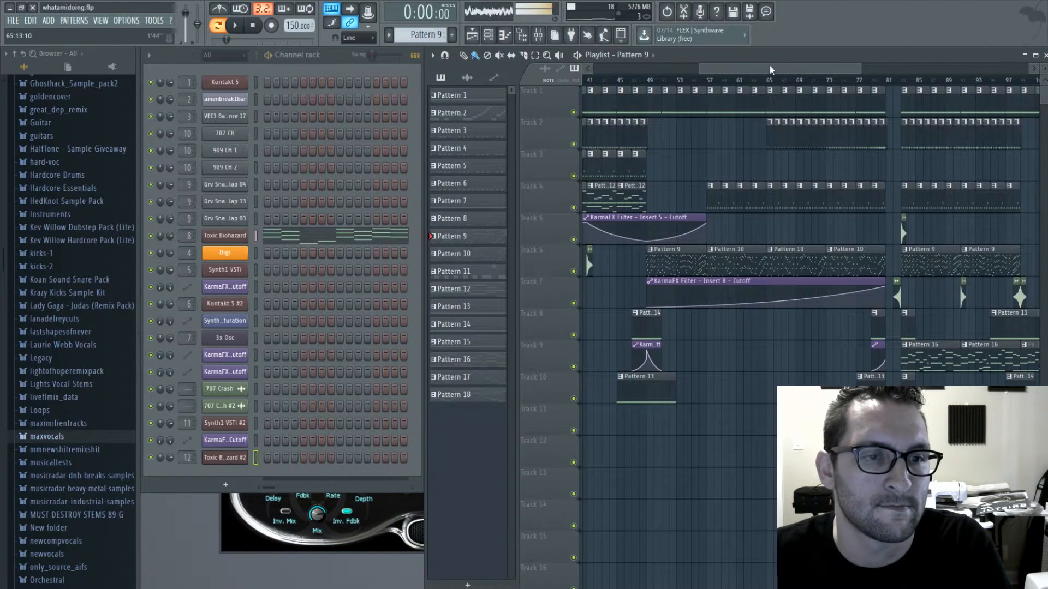
# - Replace the Pattern 9 clip at bar 49 on Track 6 with Pattern 10
pyautogui.click(734, 259)
pyautogui.rightClick(649, 265)
pyautogui.click(649, 264)
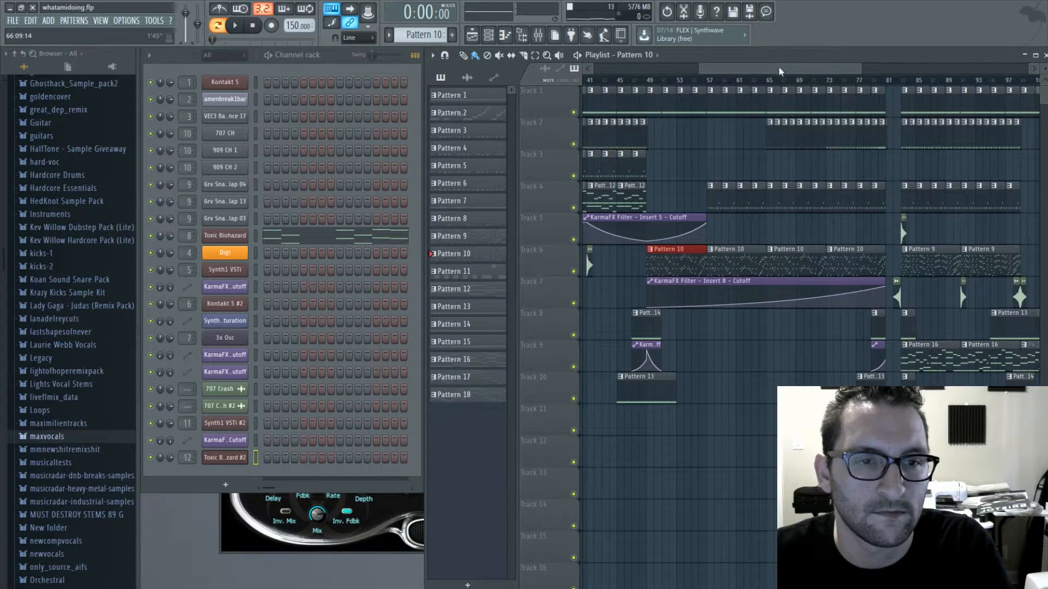
# - Place Pattern 10 at bars 131 and 139 on Track 6, and briefly view its notes in the piano roll
pyautogui.moveTo(776, 69); pyautogui.dragTo(985, 69)
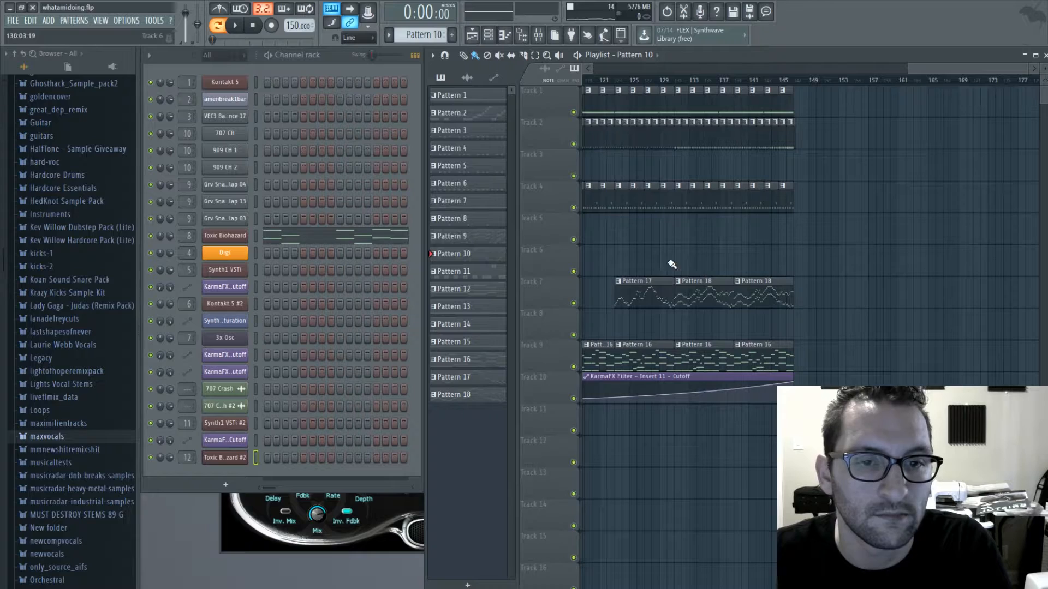
pyautogui.moveTo(672, 265); pyautogui.dragTo(753, 272)
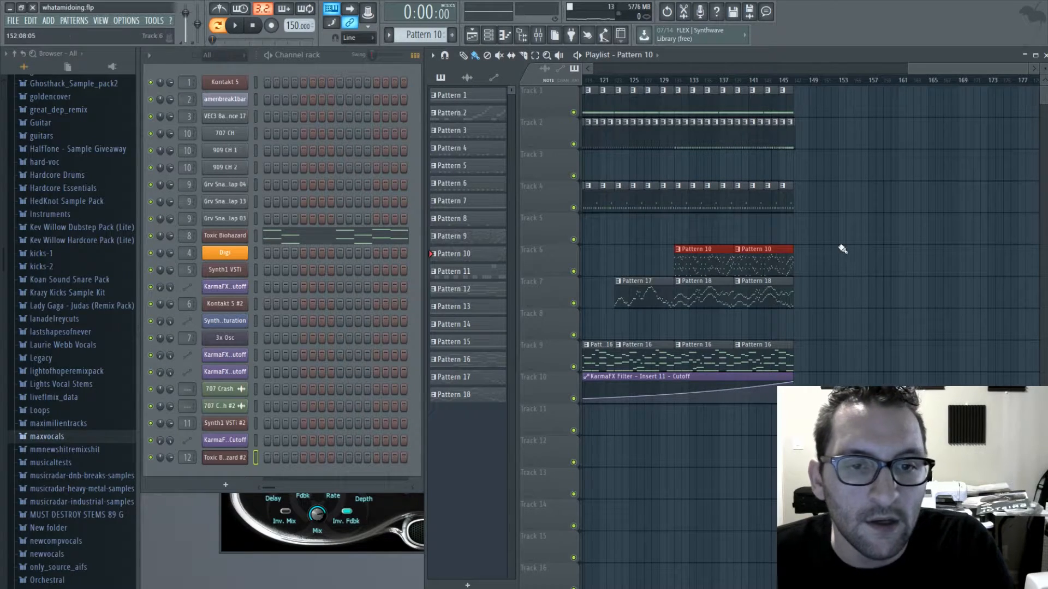
pyautogui.moveTo(921, 69); pyautogui.dragTo(892, 71)
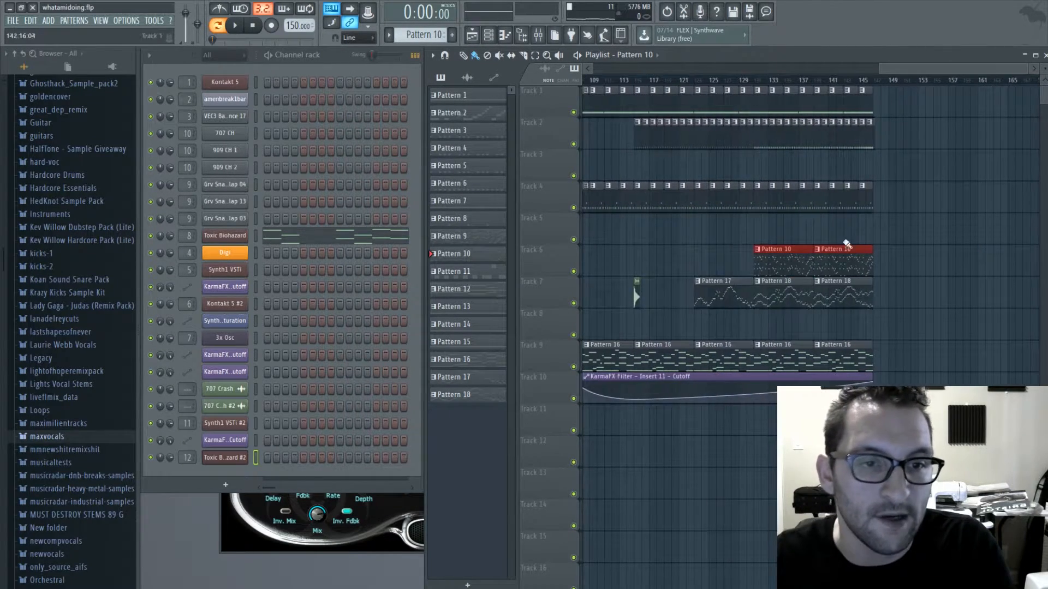
pyautogui.doubleClick(784, 259)
pyautogui.click(1041, 54)
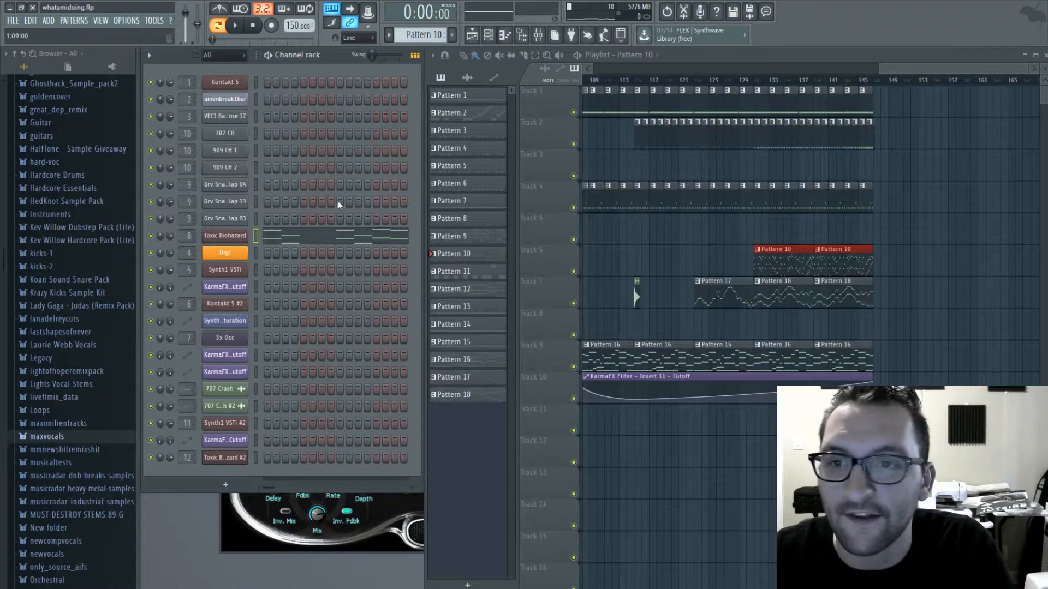
# - Automate the cutoff of Insert 8's KarmaFX Filter with a rising curve on Track 8 from bar 130 to 147
pyautogui.doubleClick(189, 235)
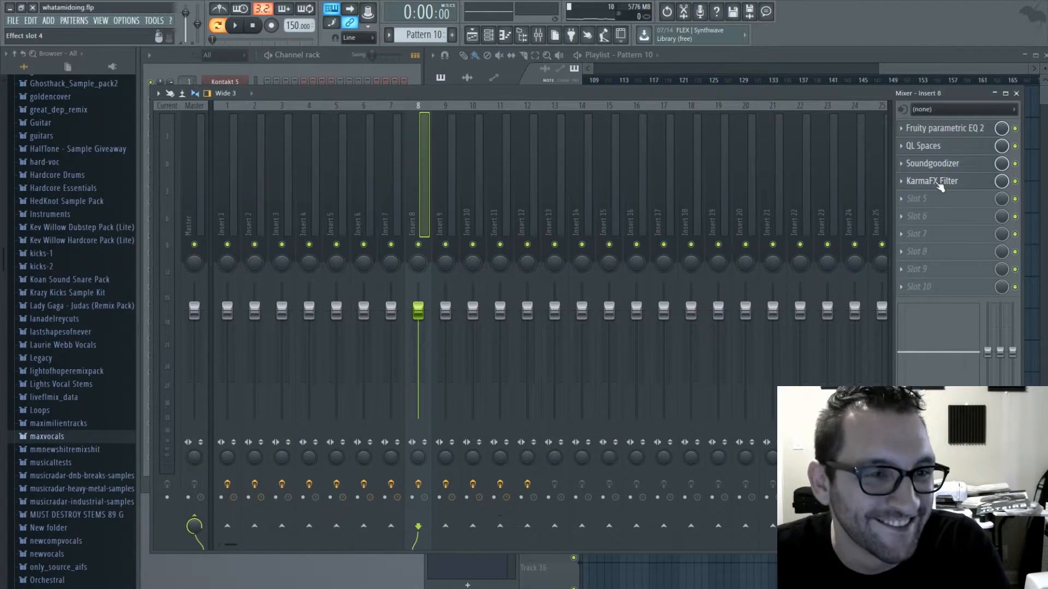
pyautogui.click(939, 184)
pyautogui.click(903, 57)
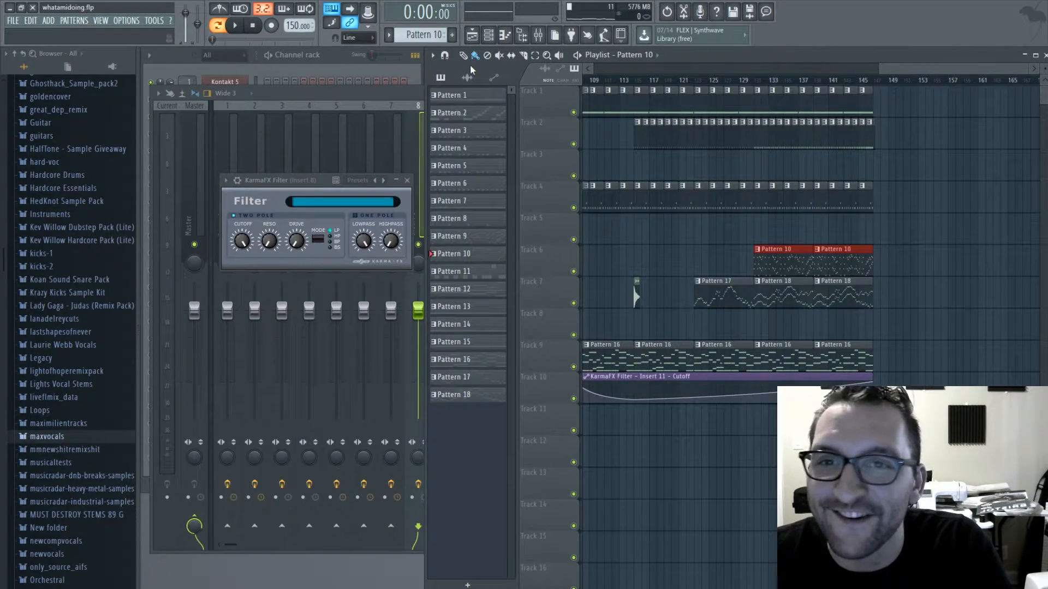
pyautogui.moveTo(757, 82); pyautogui.dragTo(873, 82)
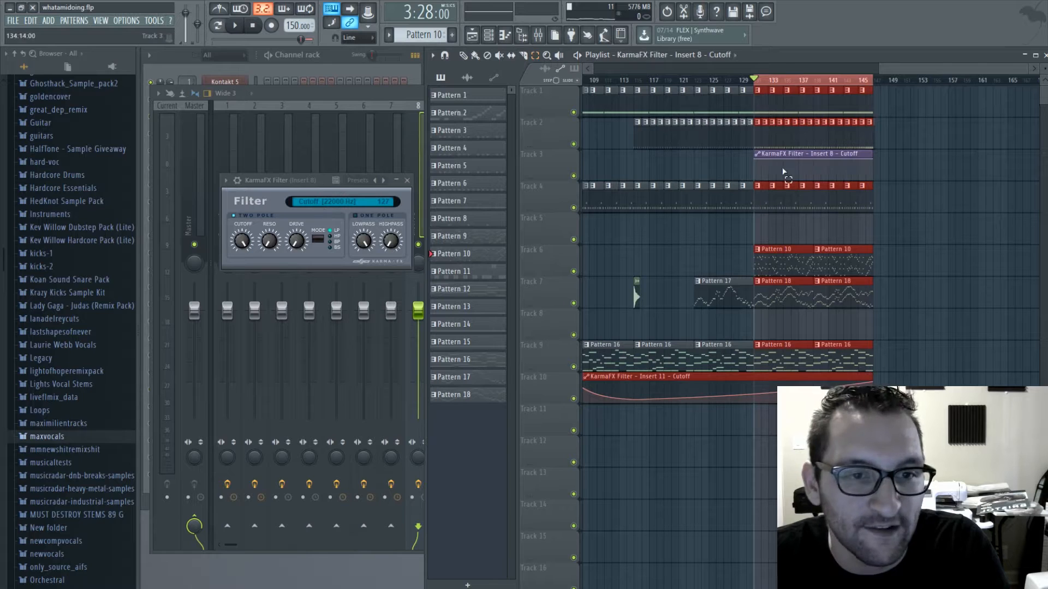
pyautogui.moveTo(792, 154); pyautogui.dragTo(762, 316)
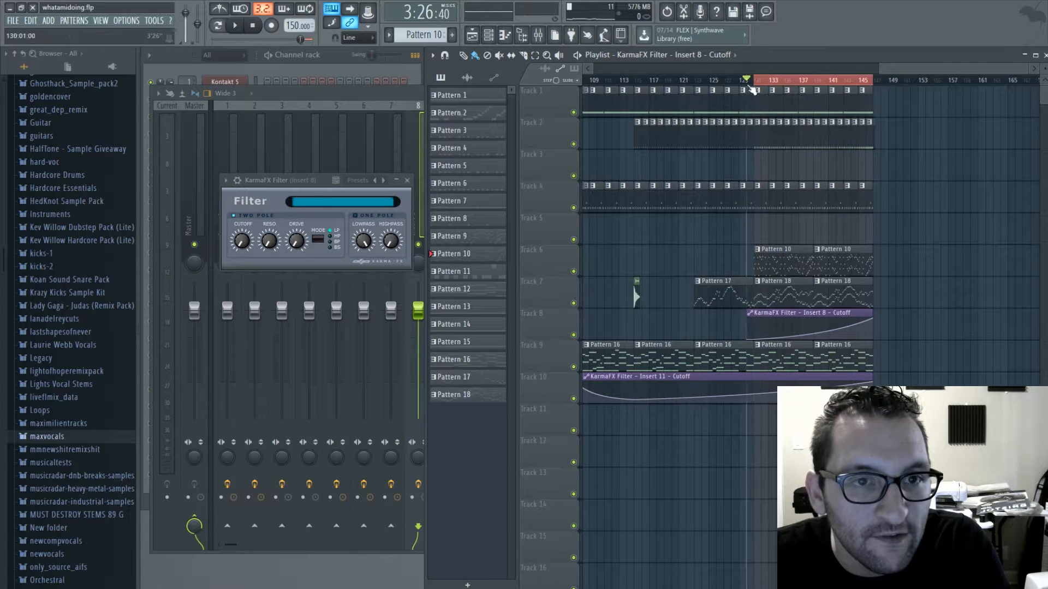
# - Play from bar 115 and add Pattern 13, a short clip and the Insert 7 cutoff automation on Tracks 11 to 13 within bars 143 to 146
pyautogui.click(633, 83)
pyautogui.press('space')
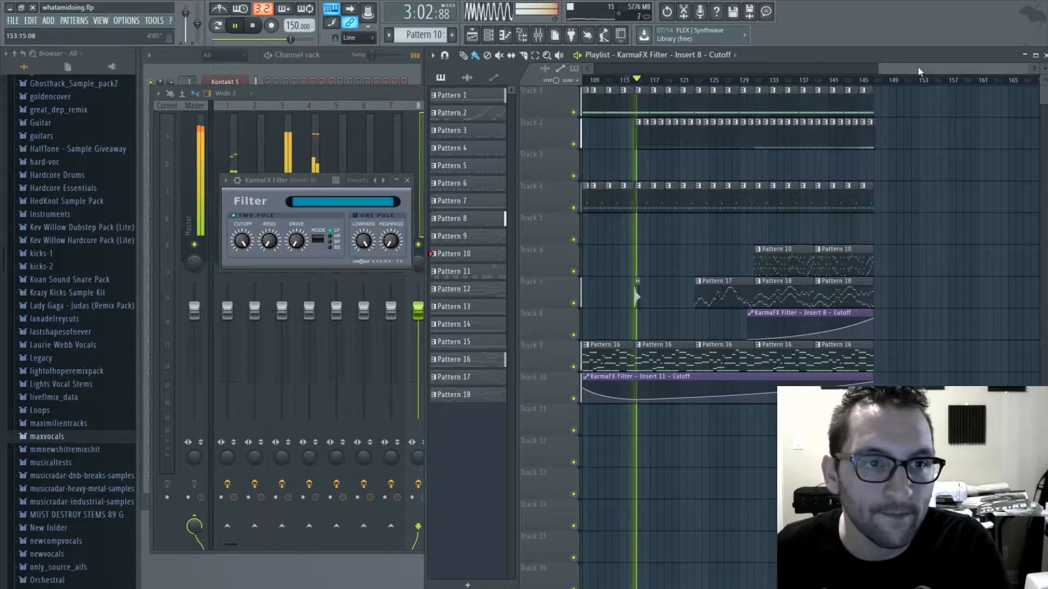
pyautogui.moveTo(920, 70); pyautogui.dragTo(851, 73)
pyautogui.click(720, 385)
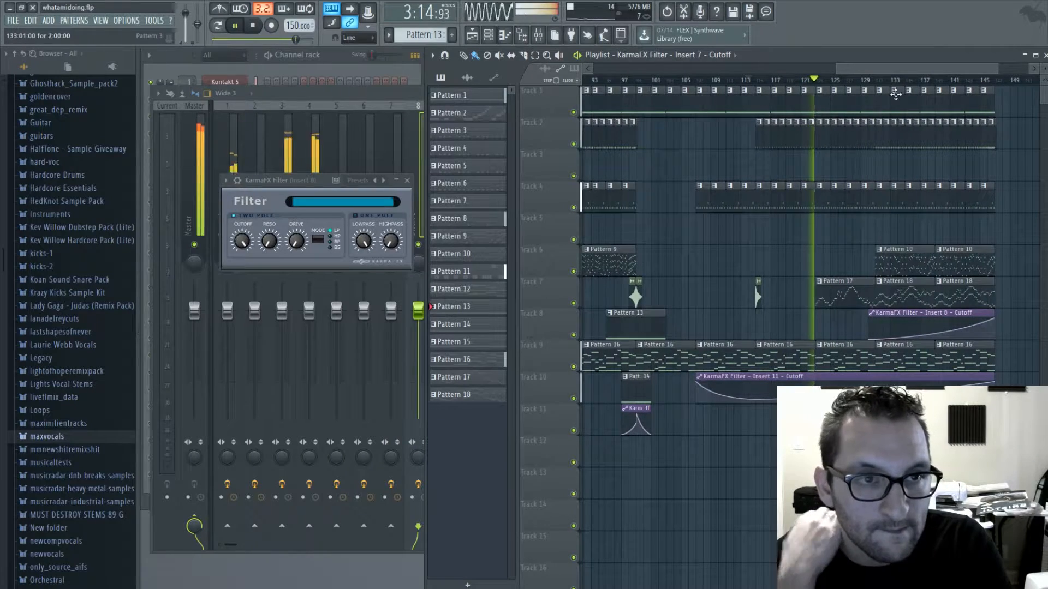
pyautogui.moveTo(903, 69)
pyautogui.mouseDown()
pyautogui.moveTo(880, 68)
pyautogui.moveTo(904, 70)
pyautogui.mouseUp()
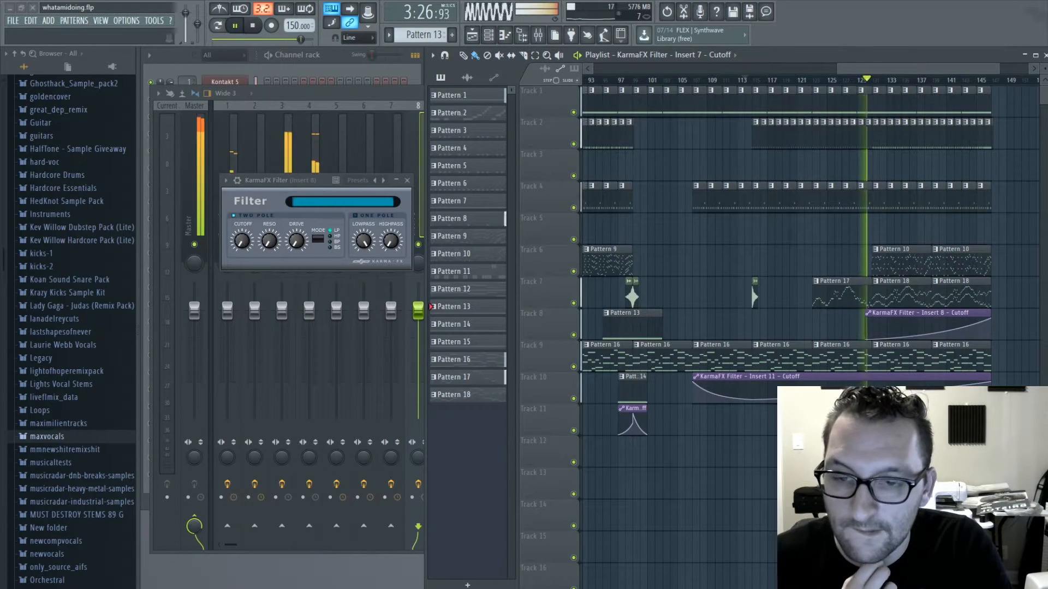
pyautogui.moveTo(903, 70); pyautogui.dragTo(917, 70)
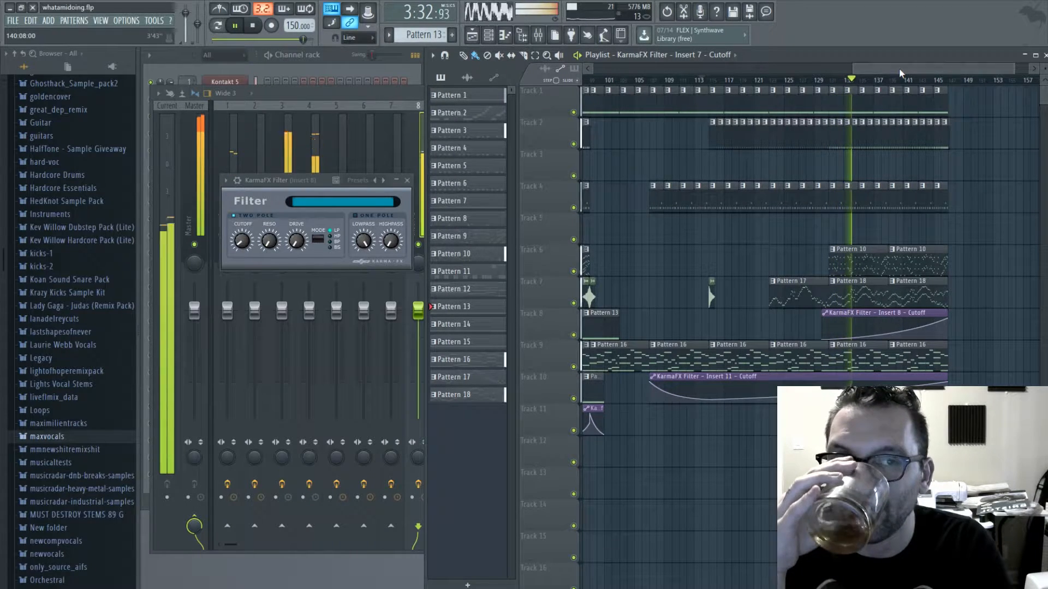
pyautogui.moveTo(899, 68); pyautogui.dragTo(969, 81)
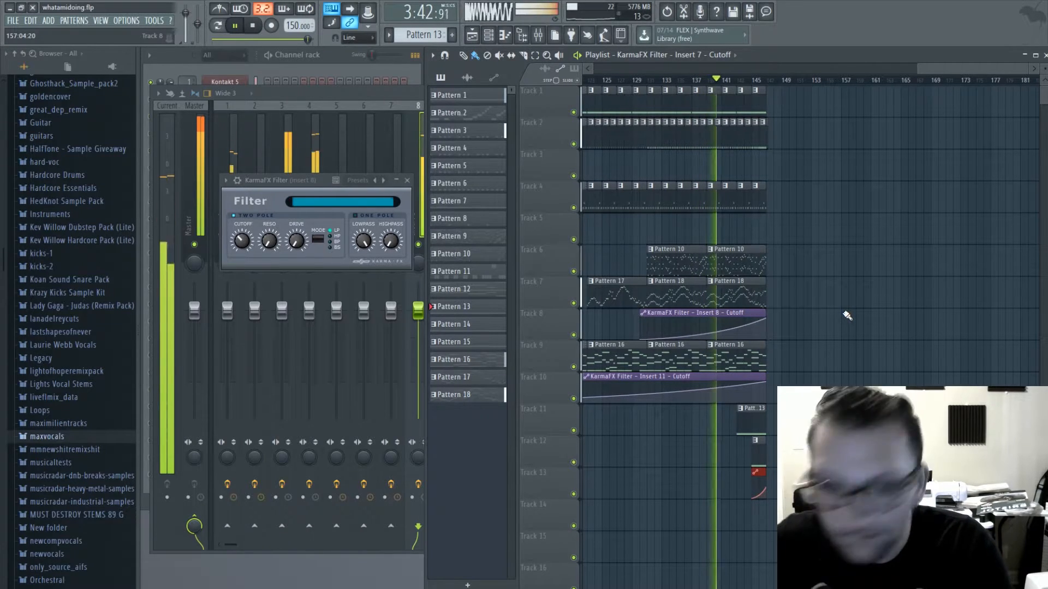
# - Stop playback, bring back the channel rack and delete the Pattern 18 clip at bar 139 on Track 7
pyautogui.click(736, 297)
pyautogui.press('space')
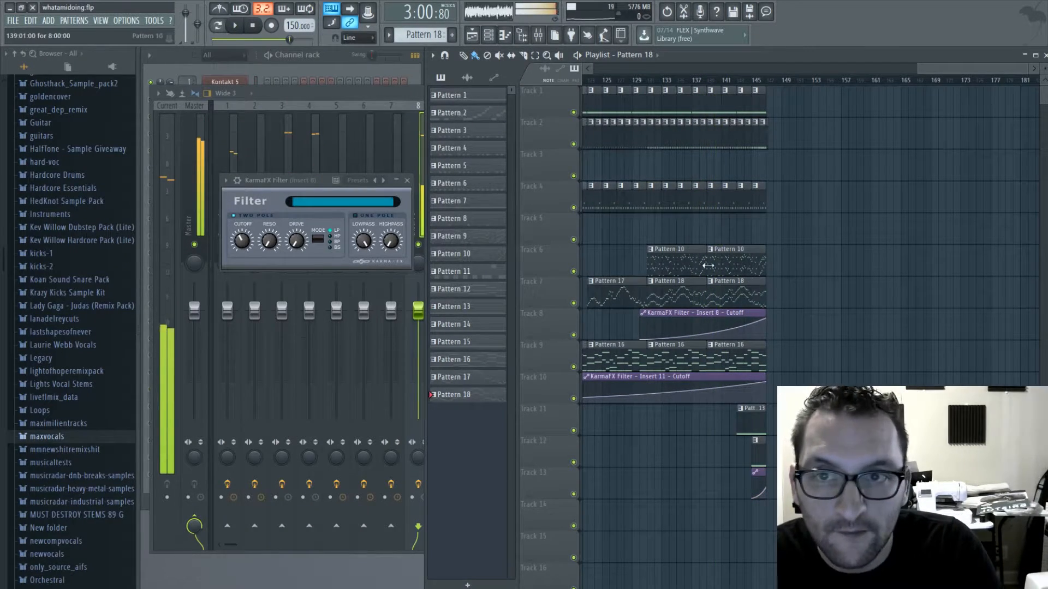
pyautogui.click(338, 68)
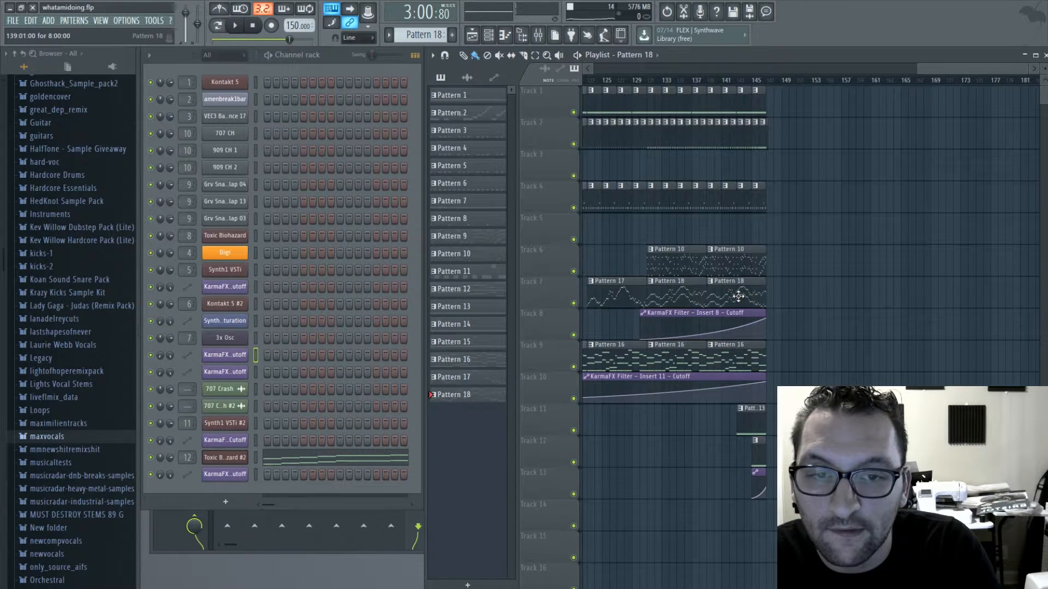
pyautogui.rightClick(737, 296)
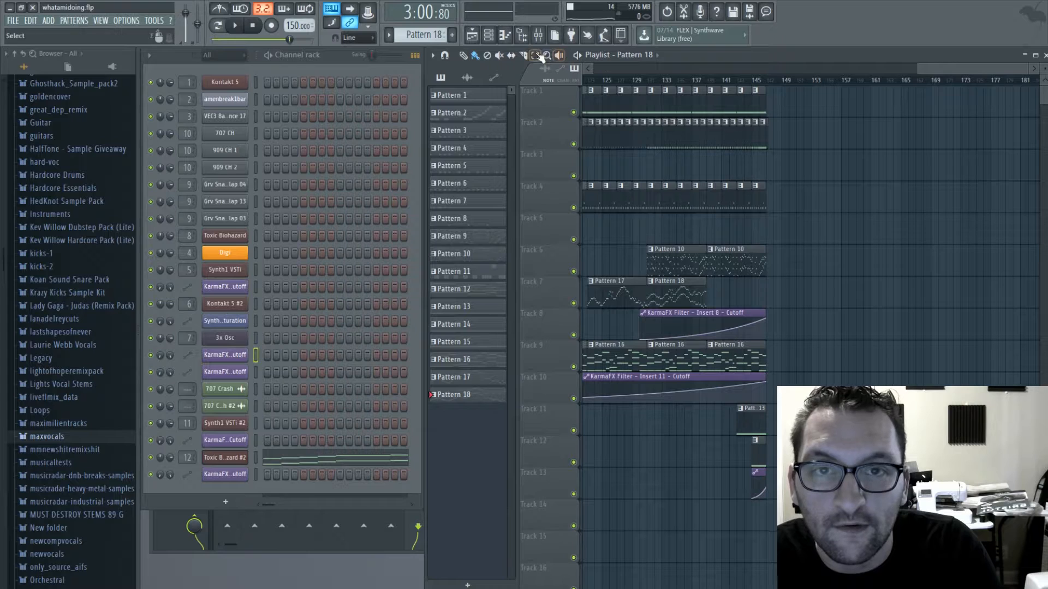
# - Move the Pattern 17 and Pattern 18 clips on Track 7 eight bars later, to bars 131 and 139
pyautogui.click(535, 56)
pyautogui.moveTo(718, 299); pyautogui.dragTo(679, 299)
pyautogui.moveTo(951, 69); pyautogui.dragTo(888, 70)
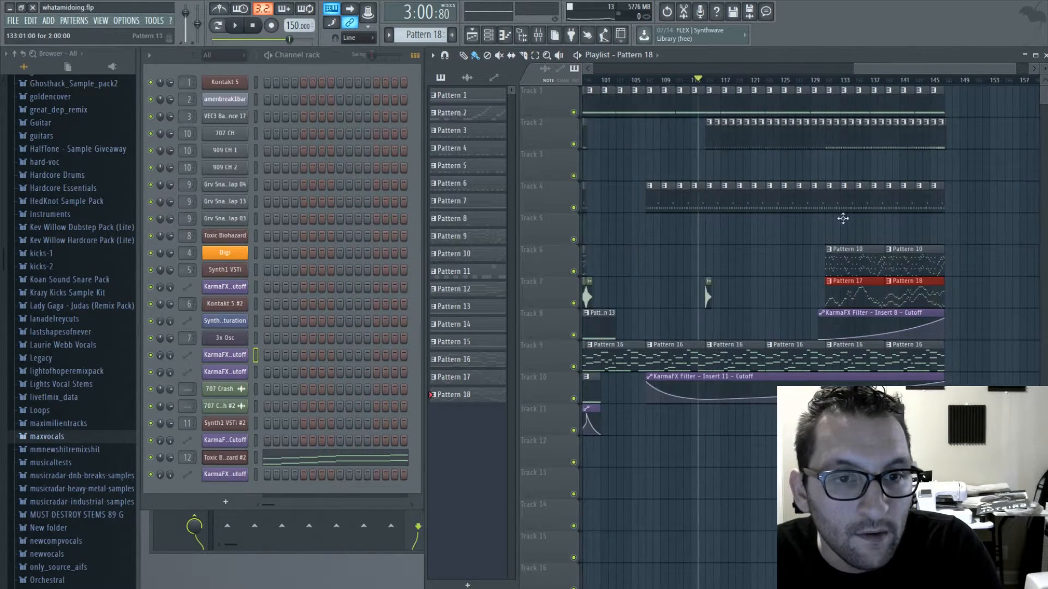
# - Add Pattern 10 at bar 123 on Track 6 and make the Insert 8 cutoff automation run from bar 122 to 147
pyautogui.click(862, 261)
pyautogui.moveTo(765, 258); pyautogui.dragTo(780, 261)
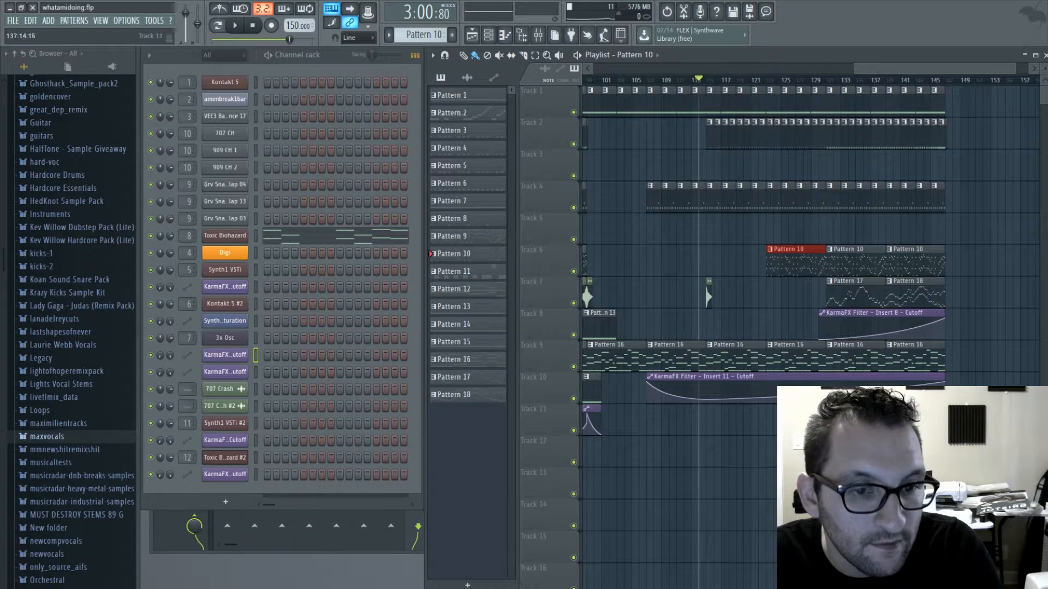
pyautogui.moveTo(849, 313); pyautogui.dragTo(790, 313)
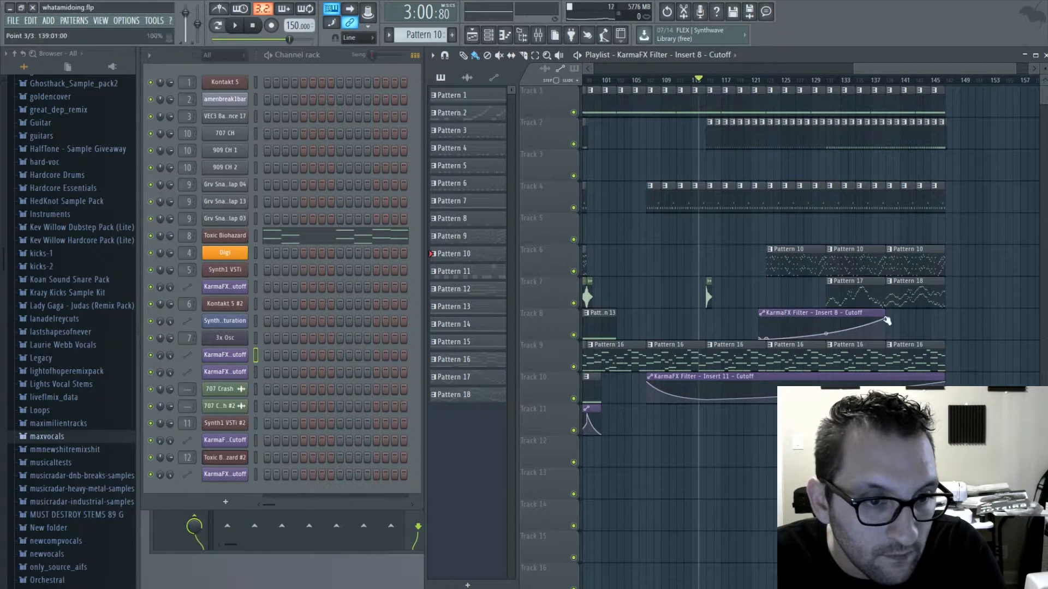
pyautogui.moveTo(887, 320); pyautogui.dragTo(935, 313)
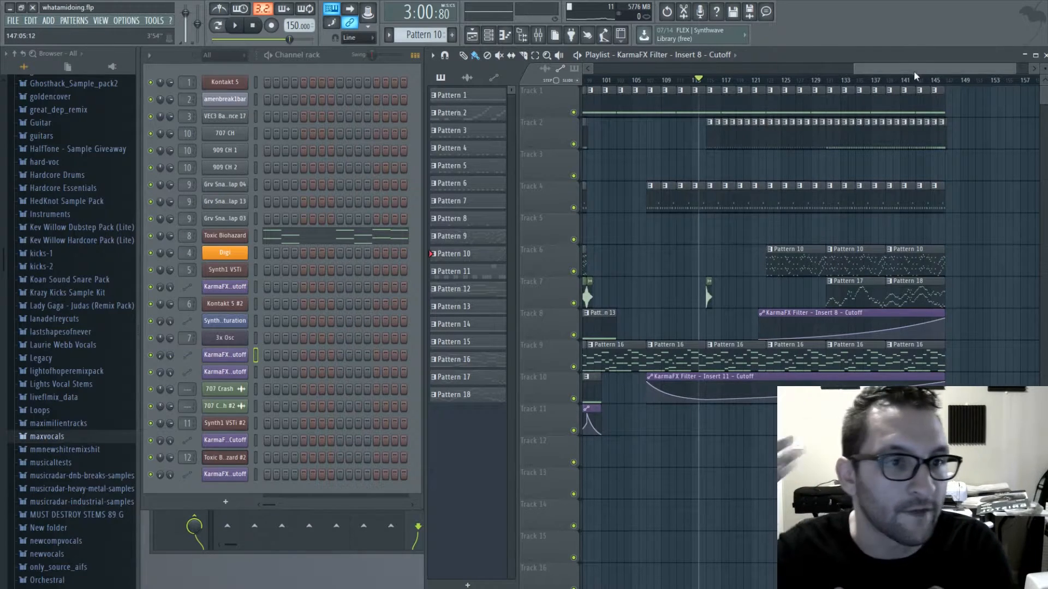
# - Add two-bar Pattern 14 and Pattern 15 clips and a falling Insert 7 cutoff automation at bar 149 on Tracks 11 to 13
pyautogui.moveTo(878, 69); pyautogui.dragTo(968, 72)
pyautogui.click(604, 321)
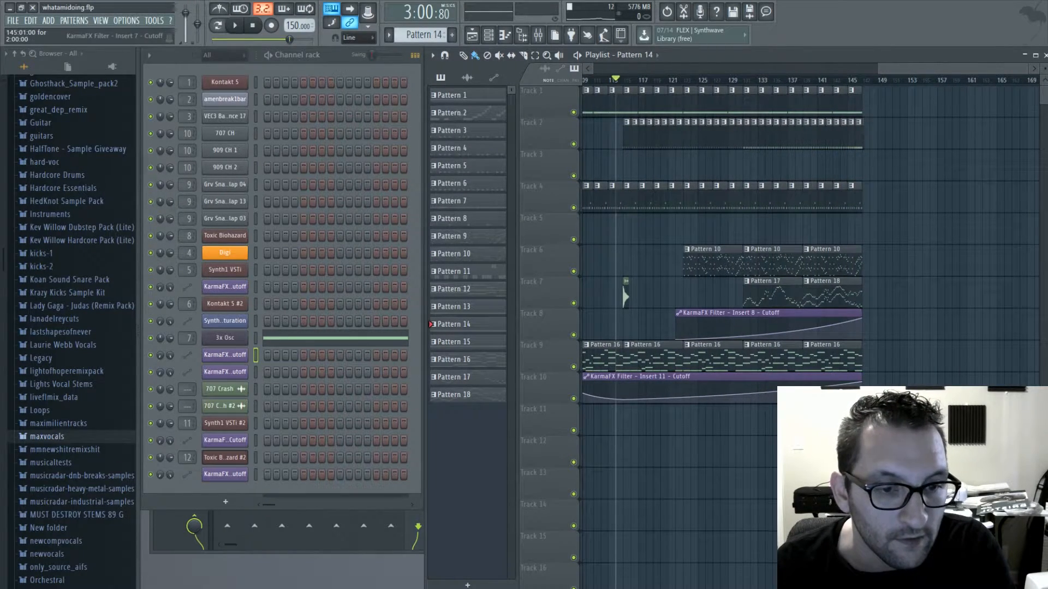
pyautogui.click(857, 481)
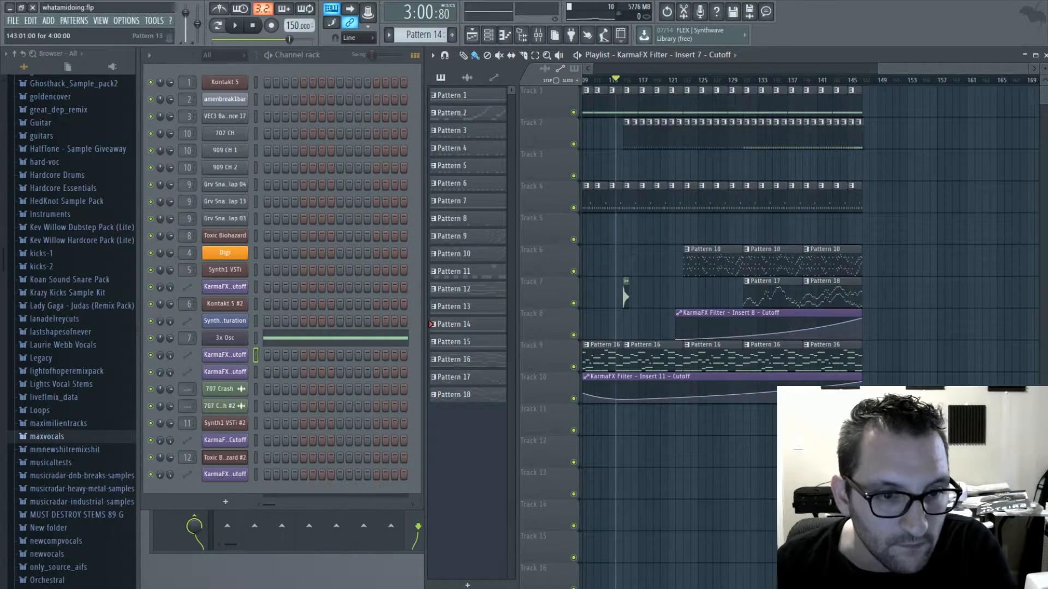
pyautogui.moveTo(906, 67); pyautogui.dragTo(808, 67)
pyautogui.click(664, 389)
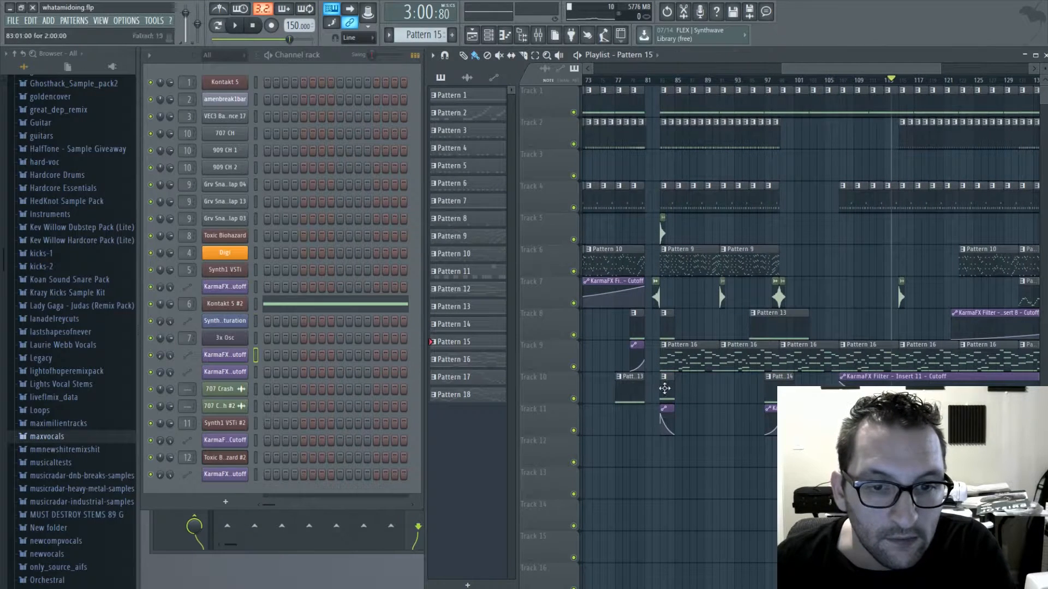
pyautogui.click(664, 319)
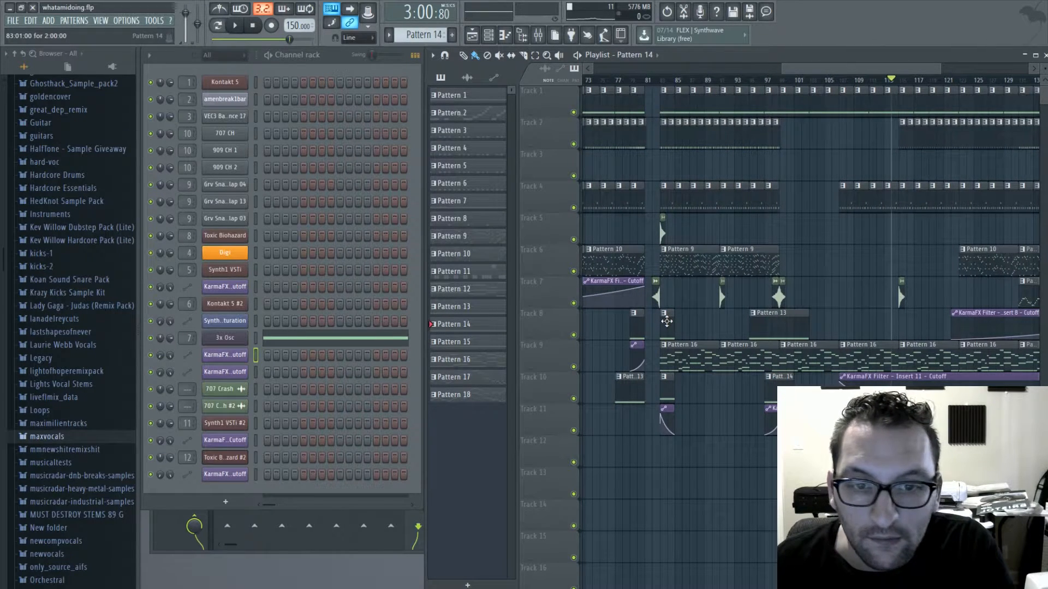
pyautogui.click(665, 389)
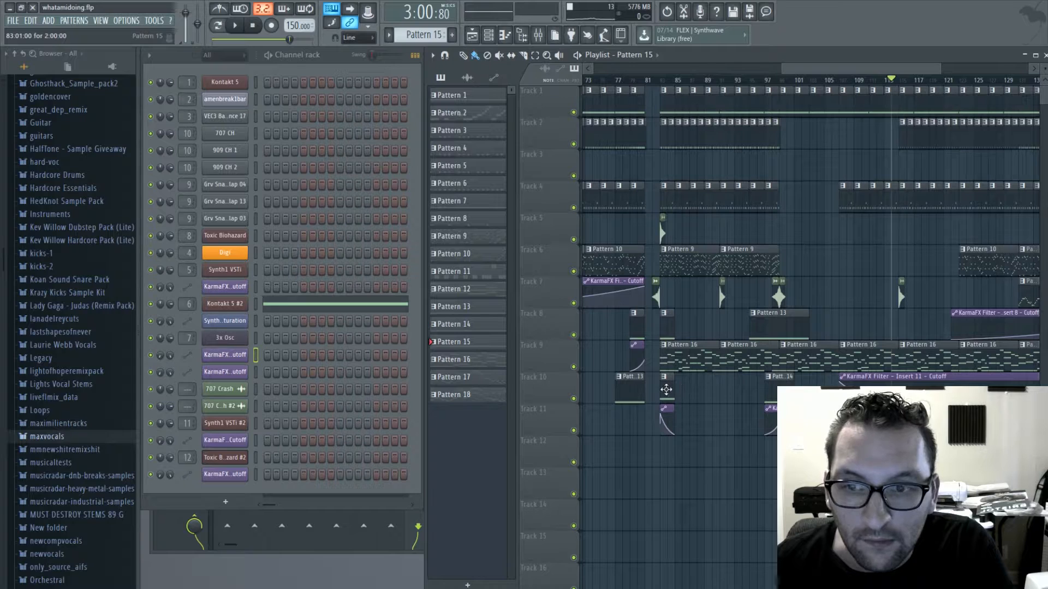
pyautogui.moveTo(815, 73); pyautogui.dragTo(882, 385)
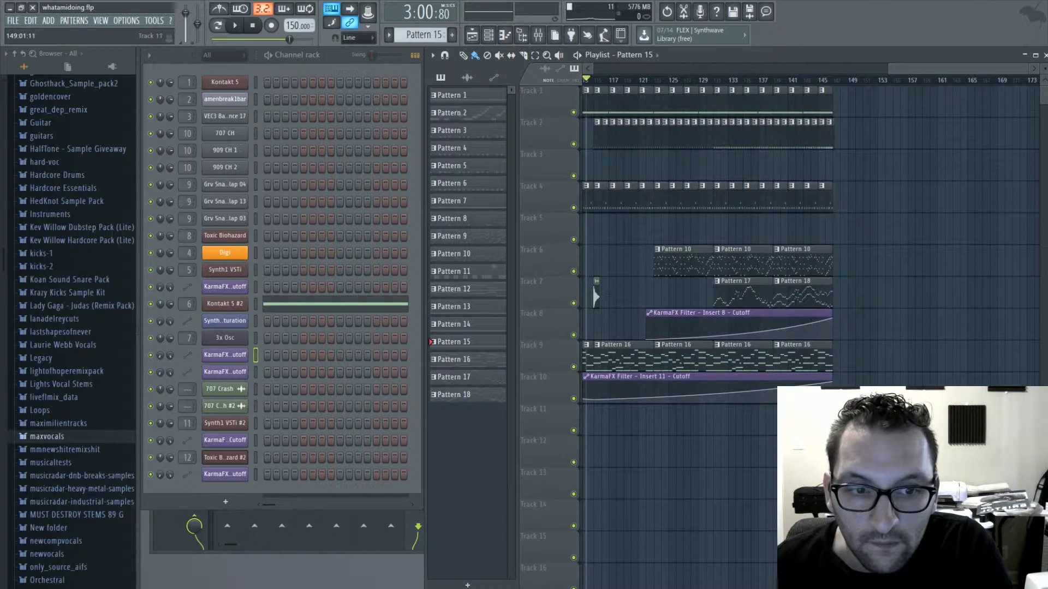
pyautogui.click(859, 420)
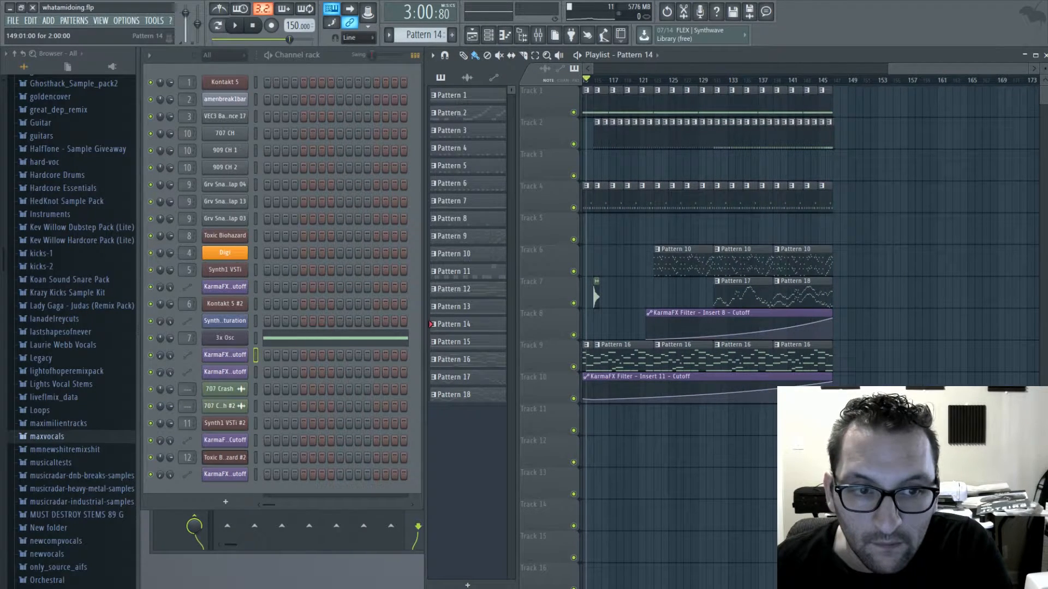
# - Place the 707 Crash pair at bars 148 and 149 on Track 7, and repeat Pattern 1 from bar 149 to 165 on Track 1
pyautogui.moveTo(921, 71); pyautogui.dragTo(763, 285)
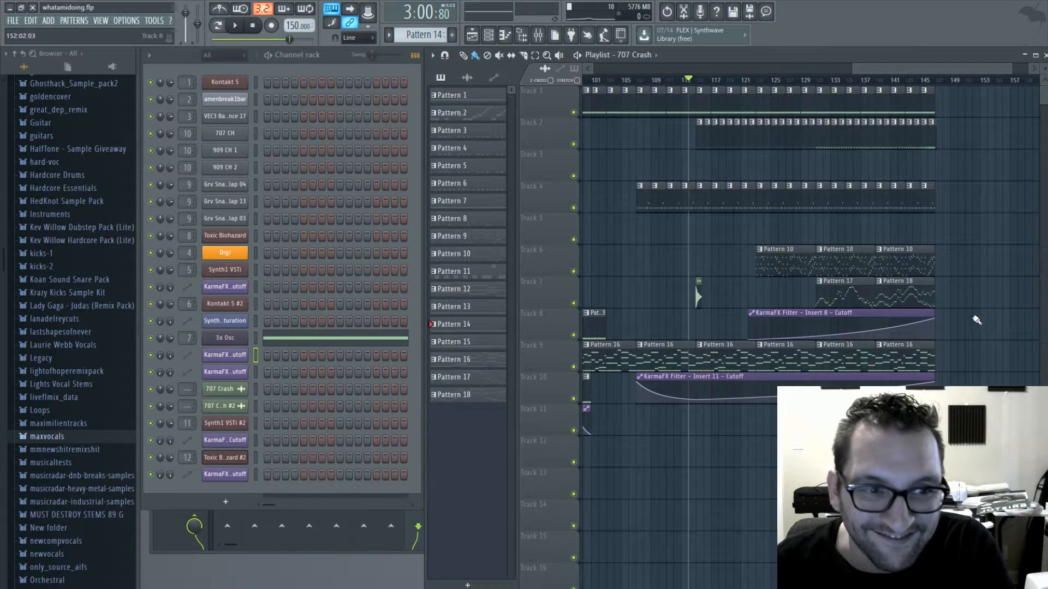
pyautogui.moveTo(943, 71)
pyautogui.mouseDown()
pyautogui.moveTo(852, 72)
pyautogui.moveTo(954, 72)
pyautogui.moveTo(930, 80)
pyautogui.mouseUp()
pyautogui.click(813, 97)
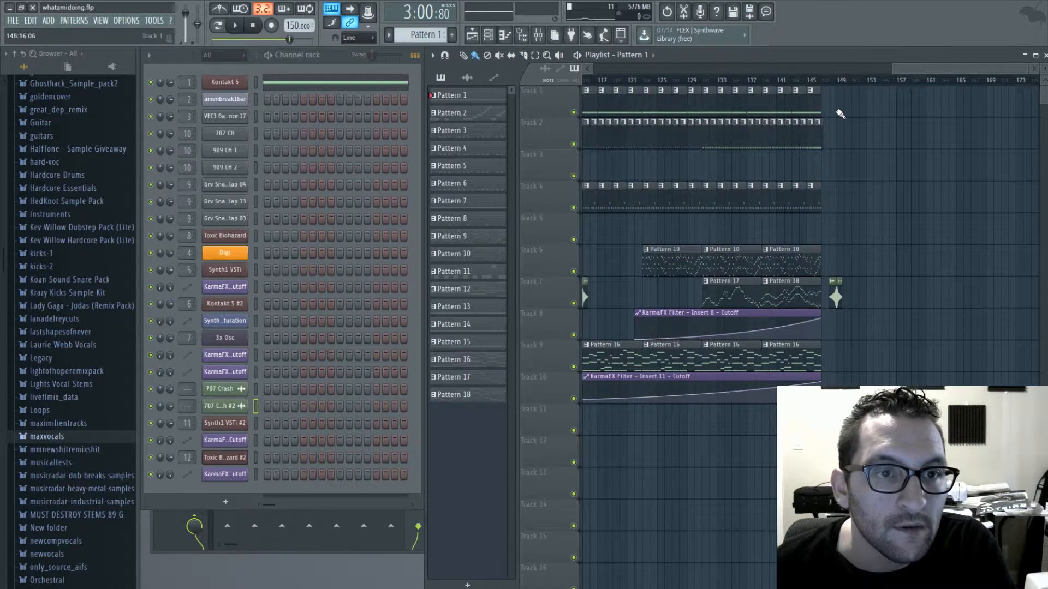
pyautogui.moveTo(857, 116); pyautogui.dragTo(922, 117)
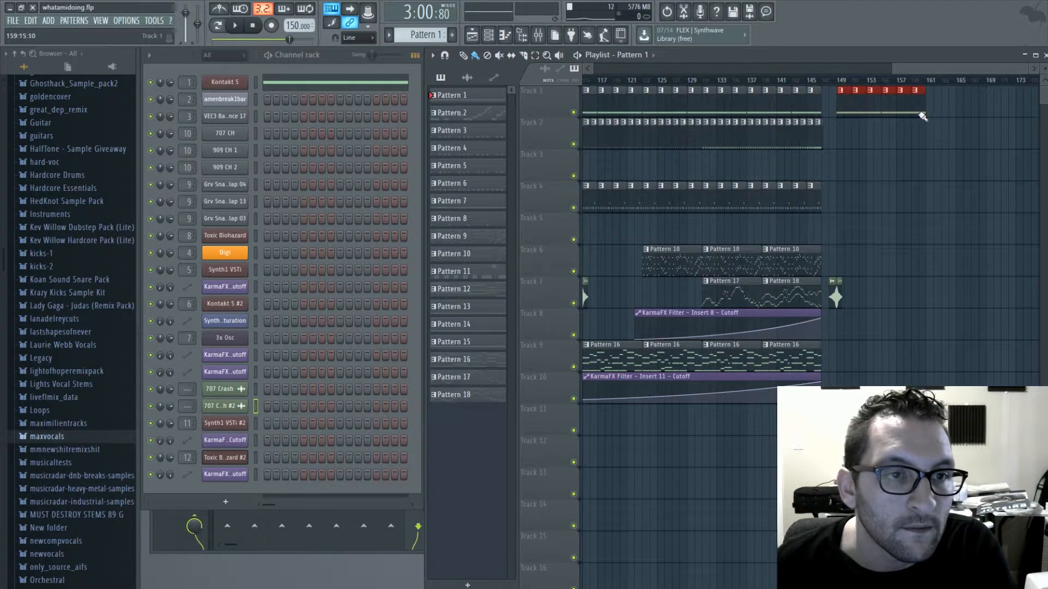
pyautogui.moveTo(917, 111); pyautogui.dragTo(938, 111)
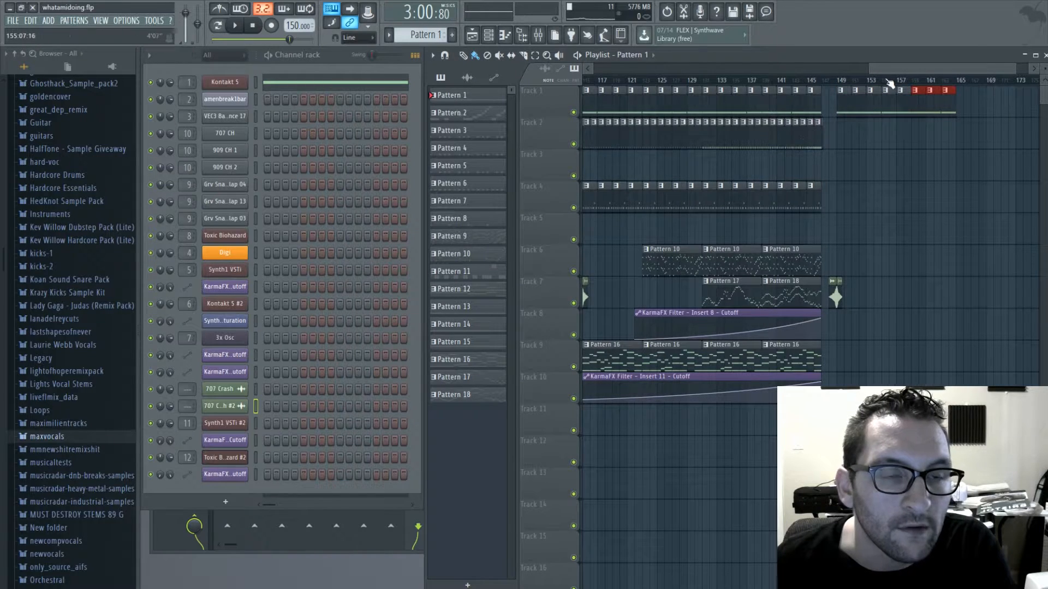
# - Repeat Pattern 4 on Track 2 and Pattern 11 on Track 4 from bar 149 to 165
pyautogui.moveTo(890, 69); pyautogui.dragTo(937, 69)
pyautogui.click(640, 135)
pyautogui.moveTo(764, 133); pyautogui.dragTo(867, 134)
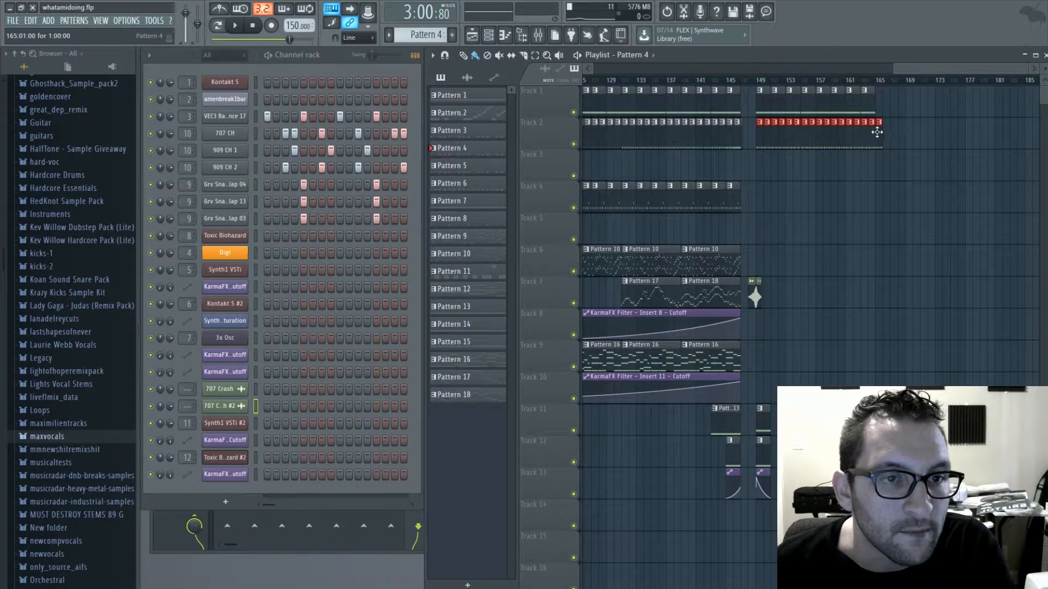
pyautogui.moveTo(913, 68); pyautogui.dragTo(879, 68)
pyautogui.click(448, 271)
pyautogui.moveTo(871, 188); pyautogui.dragTo(960, 197)
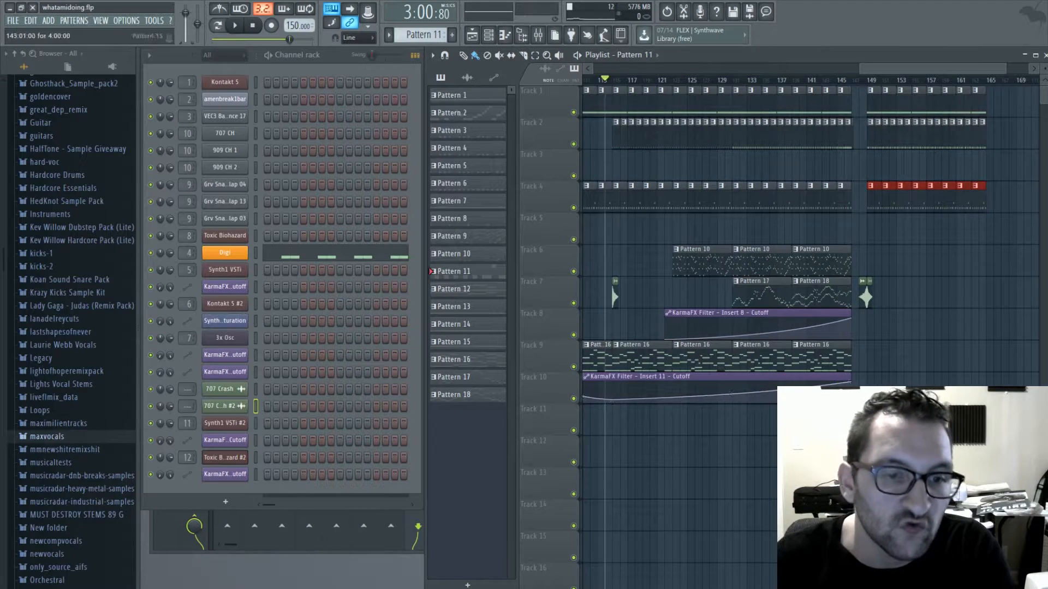
# - Place Pattern 9 on Track 6 and Pattern 16 on Track 9 at bars 149 and 157
pyautogui.moveTo(877, 69)
pyautogui.mouseDown()
pyautogui.moveTo(767, 87)
pyautogui.moveTo(915, 68)
pyautogui.mouseUp()
pyautogui.click(731, 265)
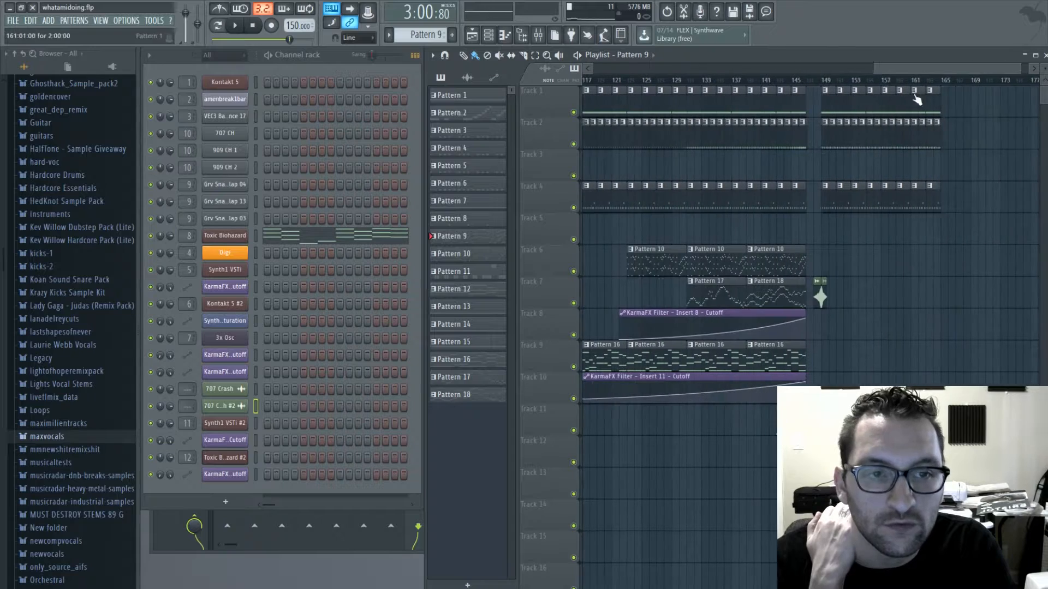
pyautogui.moveTo(824, 264); pyautogui.dragTo(926, 268)
pyautogui.moveTo(890, 69); pyautogui.dragTo(878, 75)
pyautogui.click(752, 365)
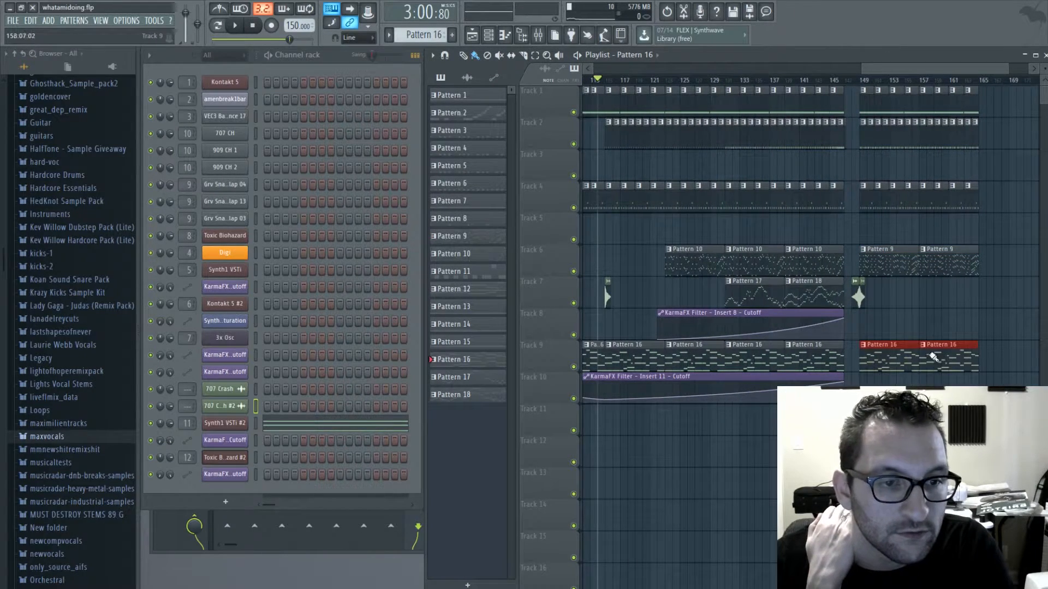
# - Play the arrangement leading up to the new section that starts at bar 149
pyautogui.hscroll(-3, 865, 107)
pyautogui.press('space')
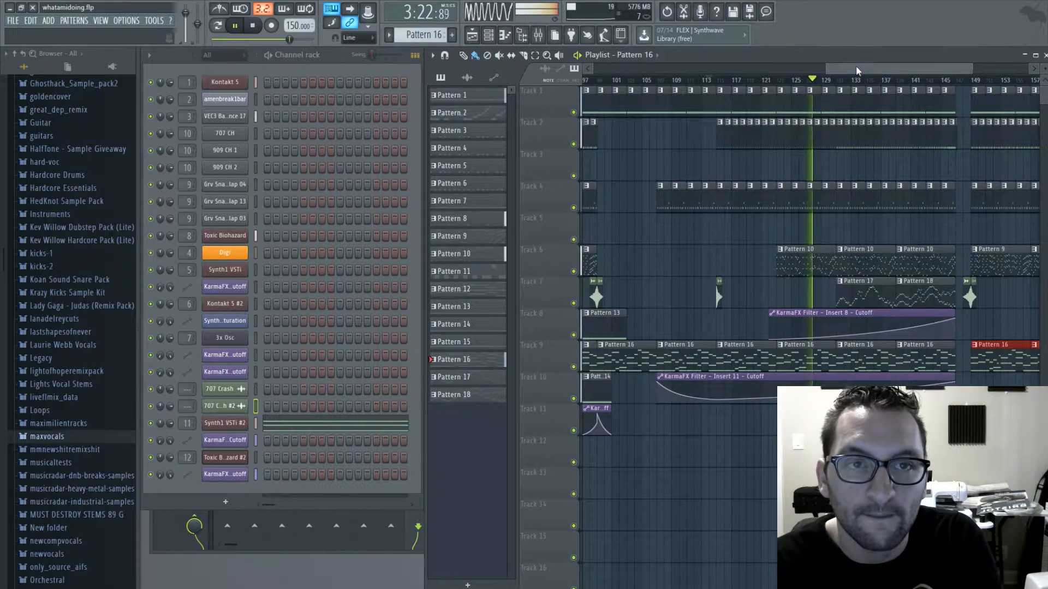
pyautogui.moveTo(856, 66); pyautogui.dragTo(892, 67)
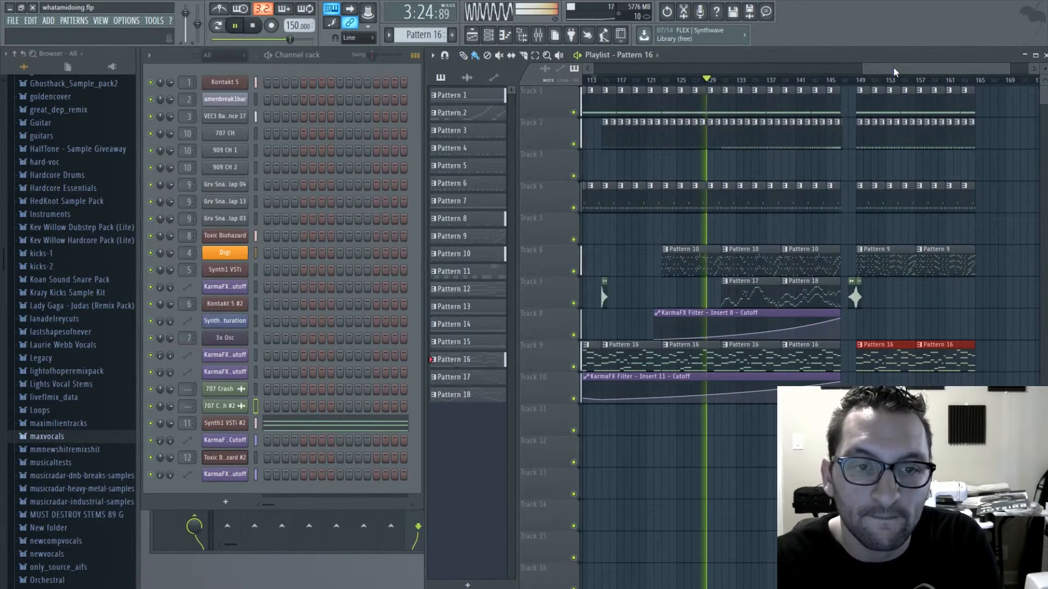
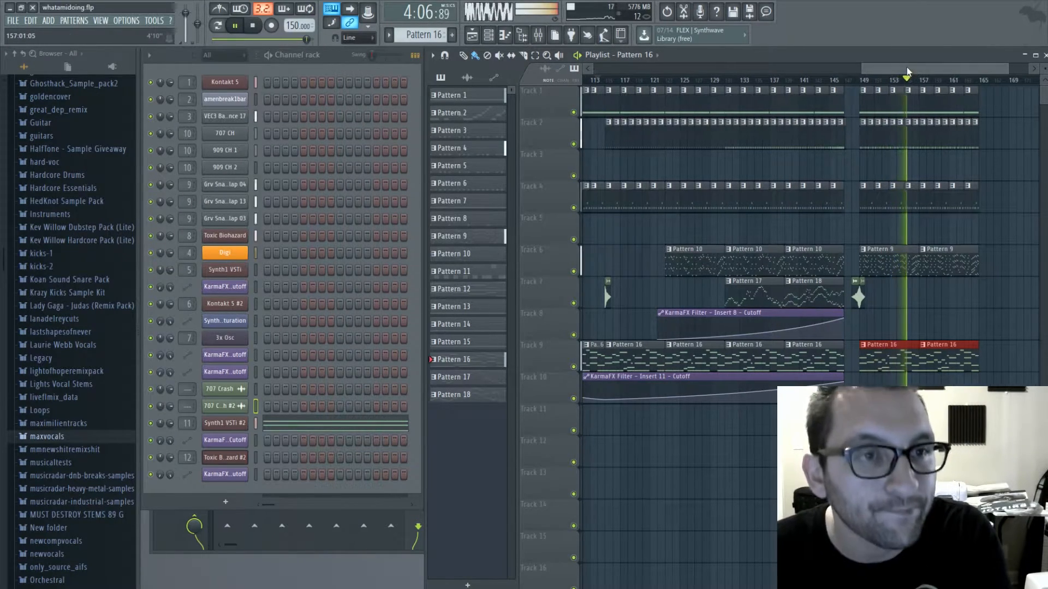
# - Add Pattern 18 on Track 7, Pattern 9 on Track 6 and Pattern 16 on Track 9, each starting at bar 165
pyautogui.moveTo(906, 67); pyautogui.dragTo(979, 79)
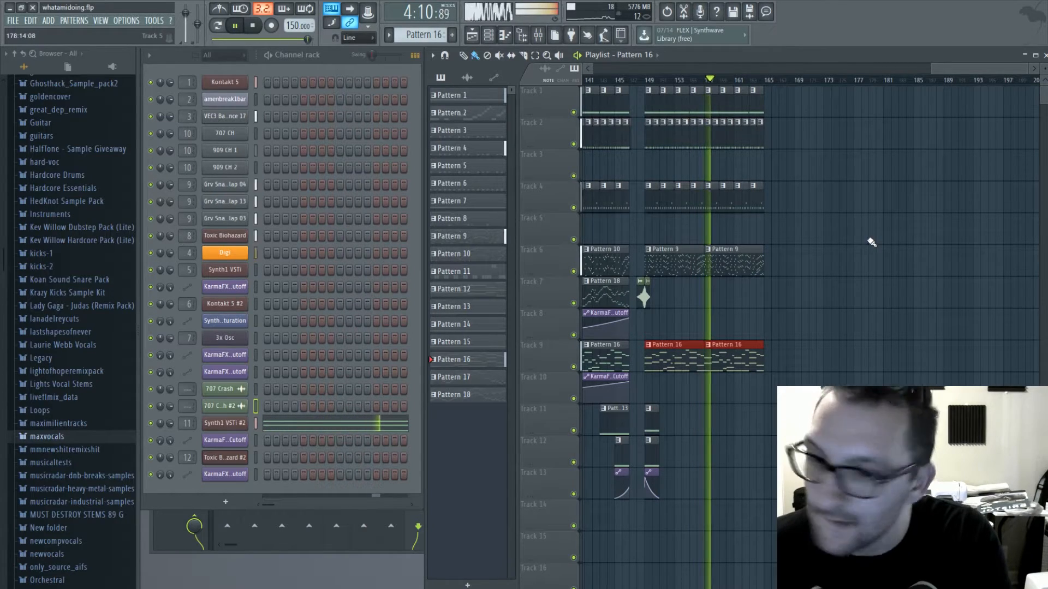
pyautogui.click(613, 298)
pyautogui.click(768, 302)
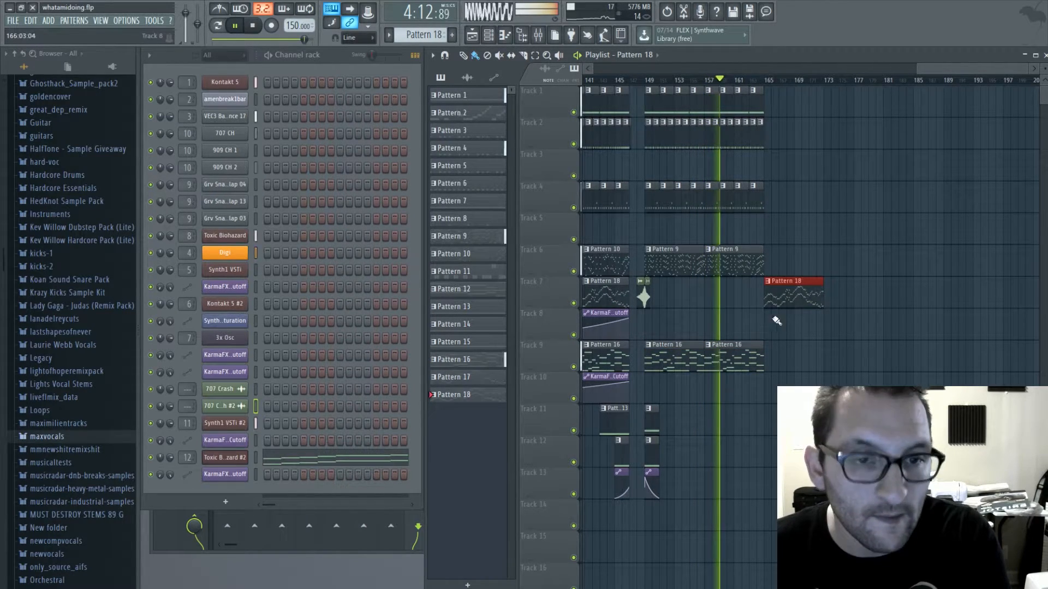
pyautogui.click(762, 261)
pyautogui.click(770, 264)
pyautogui.click(756, 359)
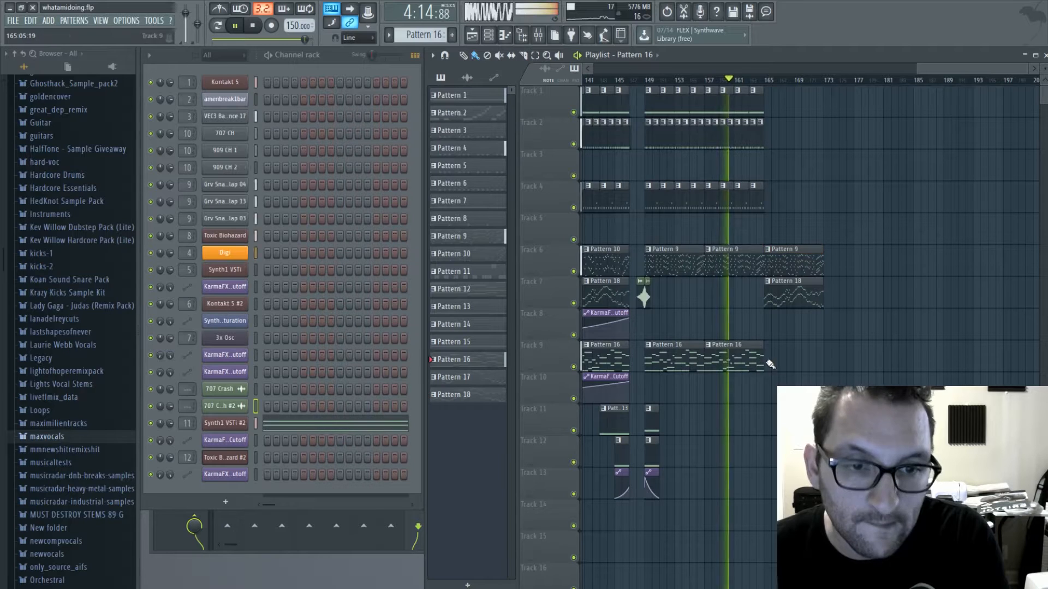
pyautogui.click(770, 360)
# - Extend Pattern 11 on Track 4, Pattern 4 on Track 2 and Pattern 1 on Track 1 from bar 165 to bar 173
pyautogui.click(761, 197)
pyautogui.moveTo(768, 199); pyautogui.dragTo(813, 193)
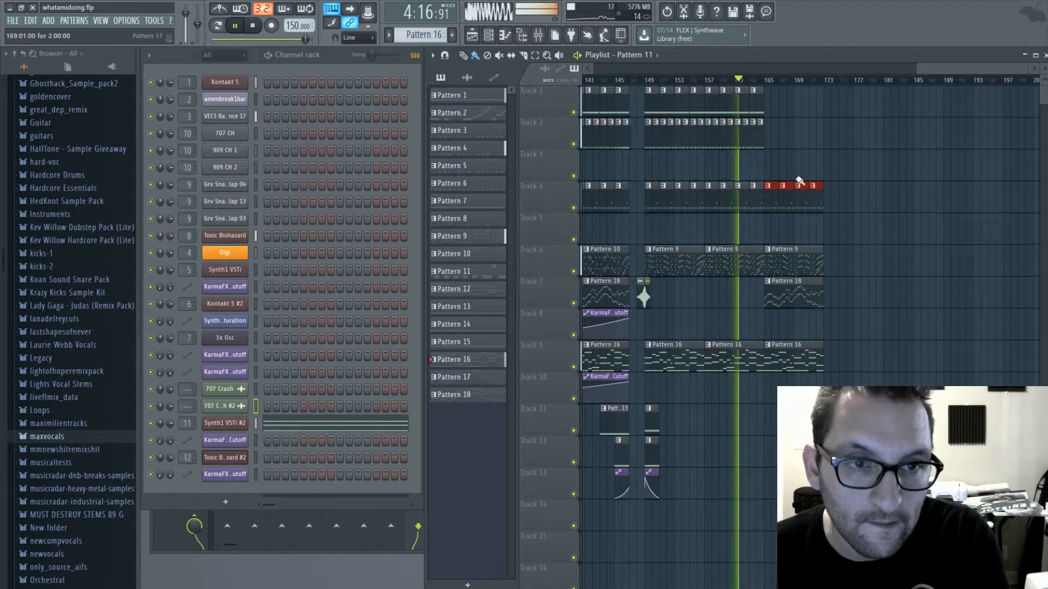
pyautogui.click(757, 131)
pyautogui.moveTo(771, 136); pyautogui.dragTo(809, 145)
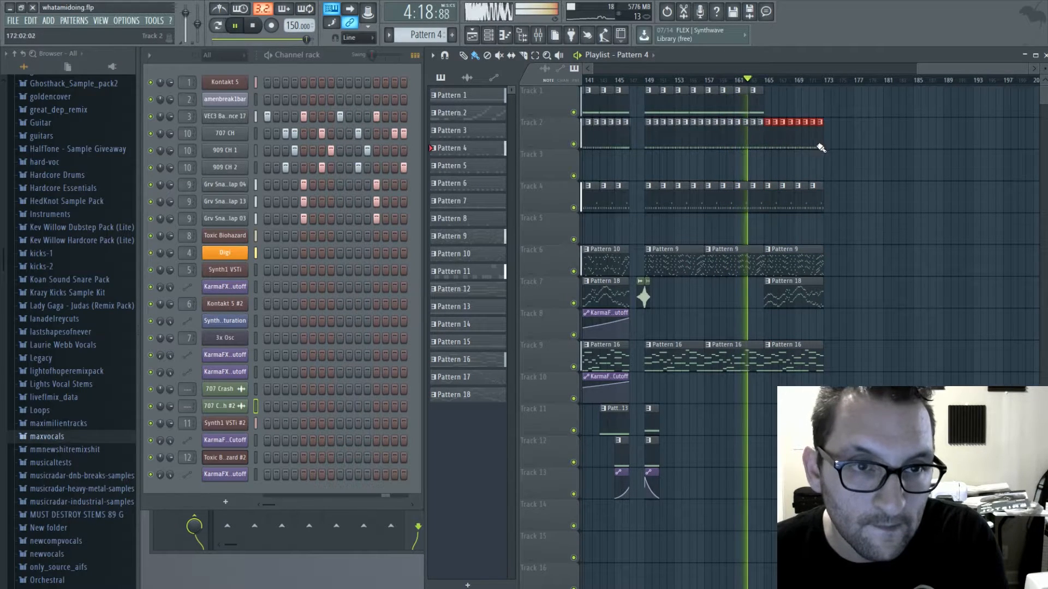
pyautogui.click(759, 101)
pyautogui.moveTo(769, 103); pyautogui.dragTo(812, 111)
# - Place 707 Crash clips on Track 8 at bars 165 and 157
pyautogui.click(647, 298)
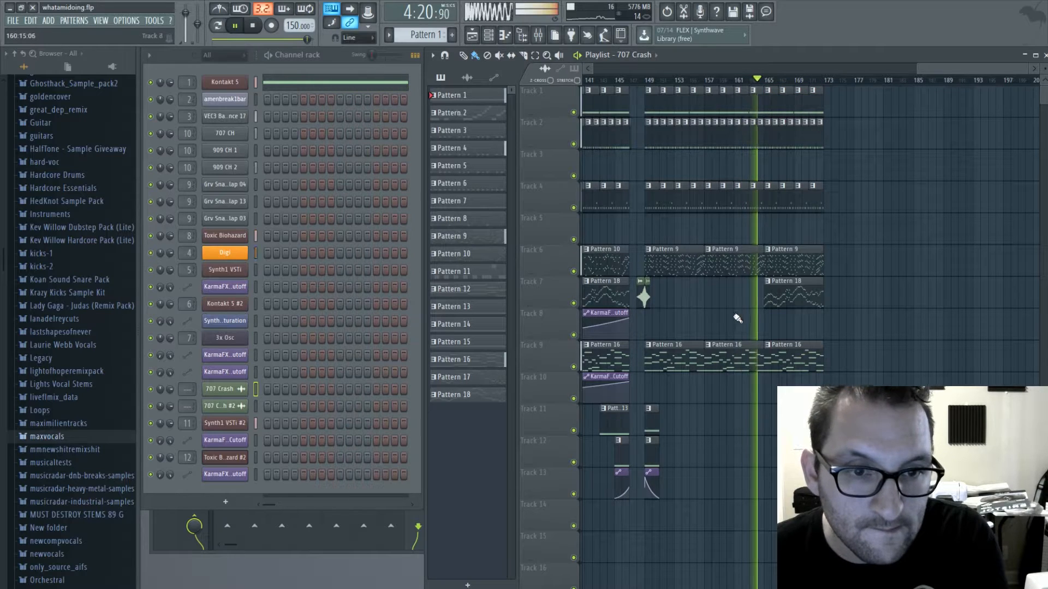
pyautogui.click(767, 328)
pyautogui.click(707, 330)
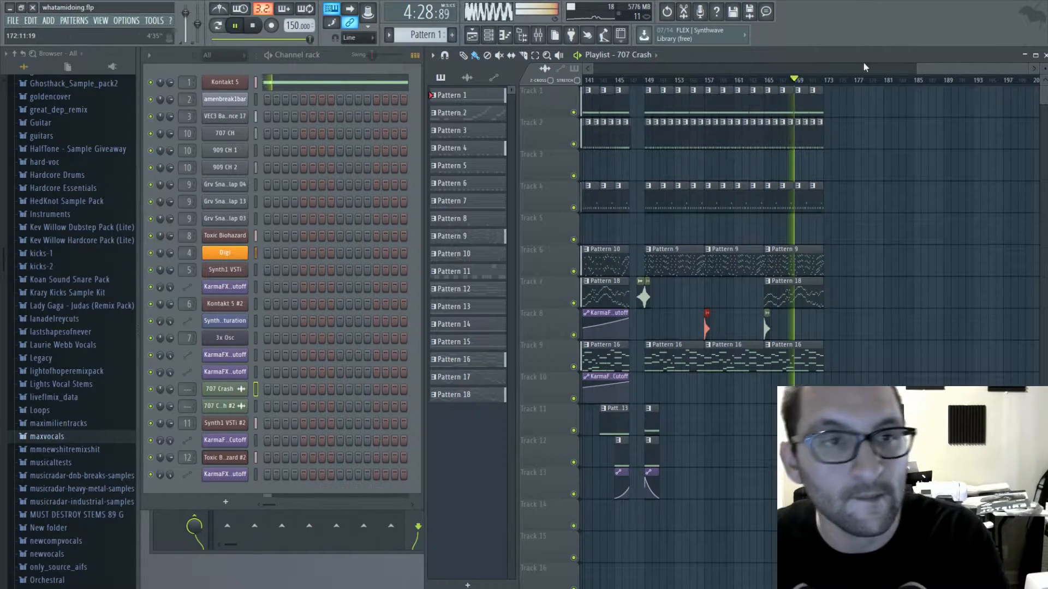
# - Stop playback and extend Pattern 4 on Track 2, Pattern 1 on Track 1 and Pattern 11 on Track 4 from bar 173 to bar 181
pyautogui.moveTo(939, 69); pyautogui.dragTo(979, 67)
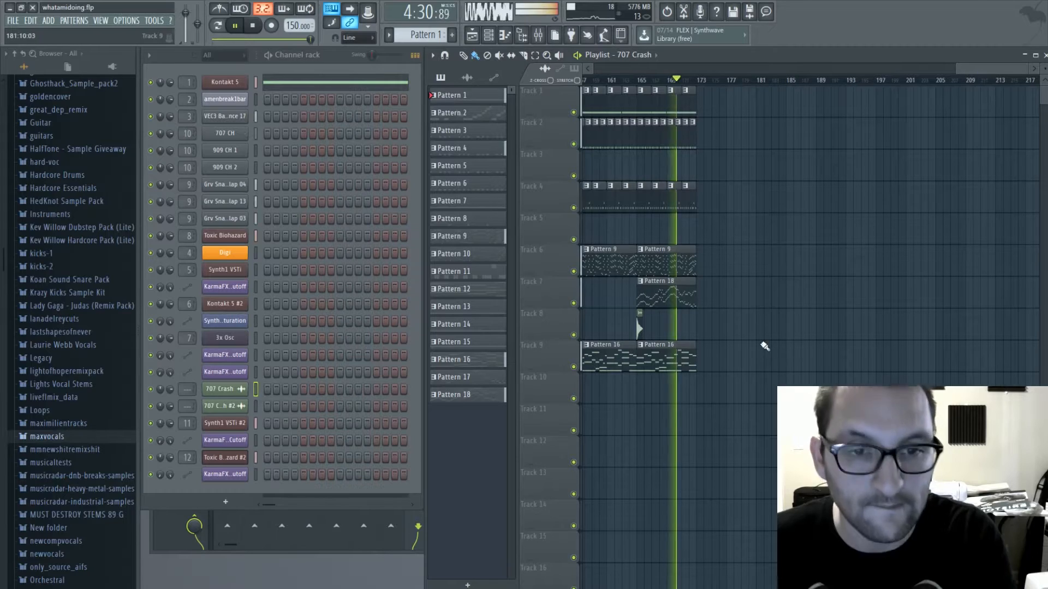
pyautogui.click(678, 292)
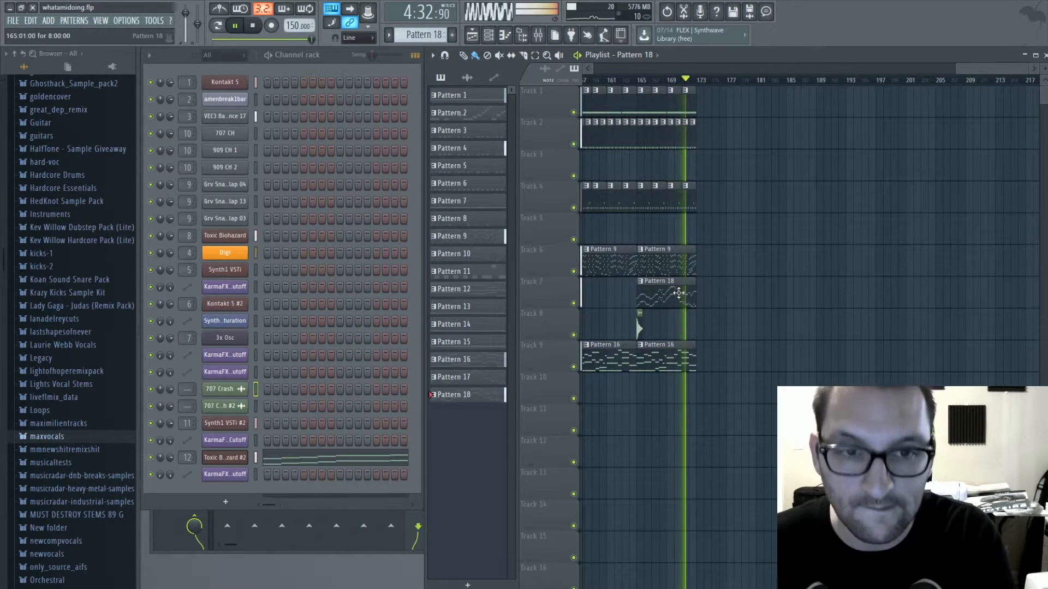
pyautogui.moveTo(981, 68); pyautogui.dragTo(926, 71)
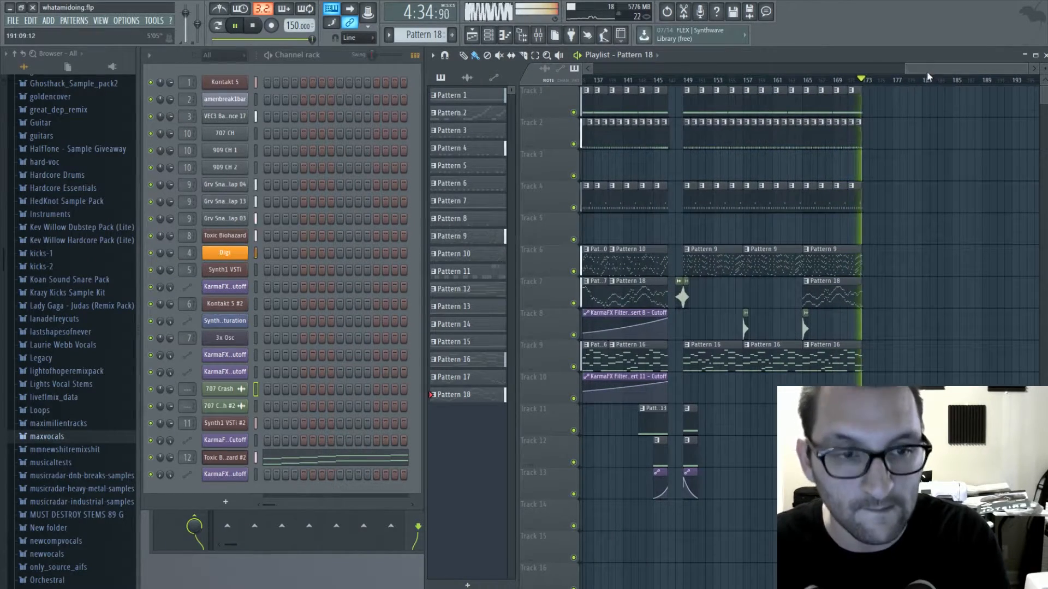
pyautogui.press('space')
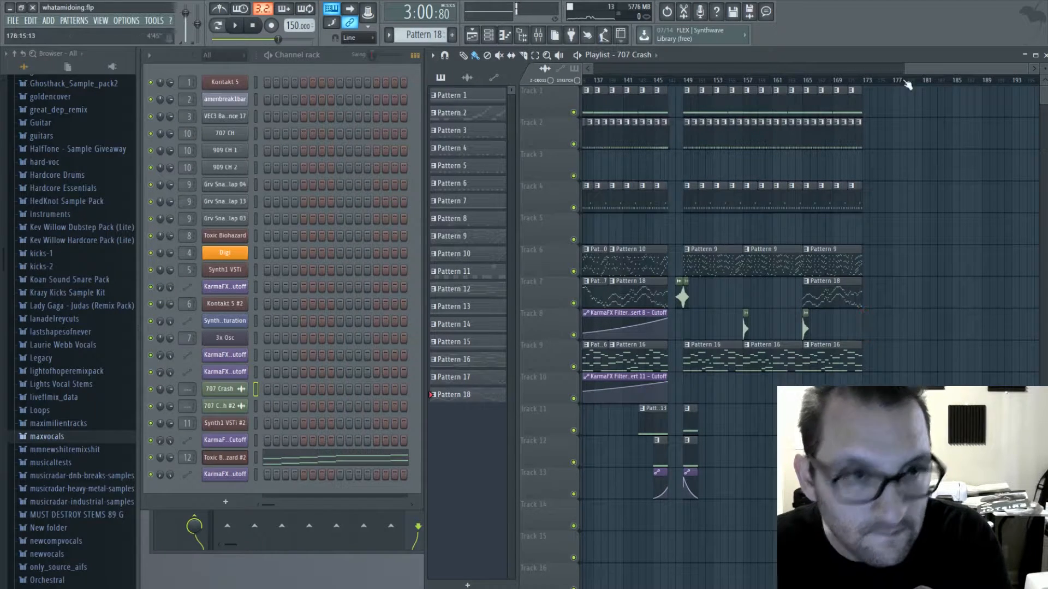
pyautogui.click(858, 141)
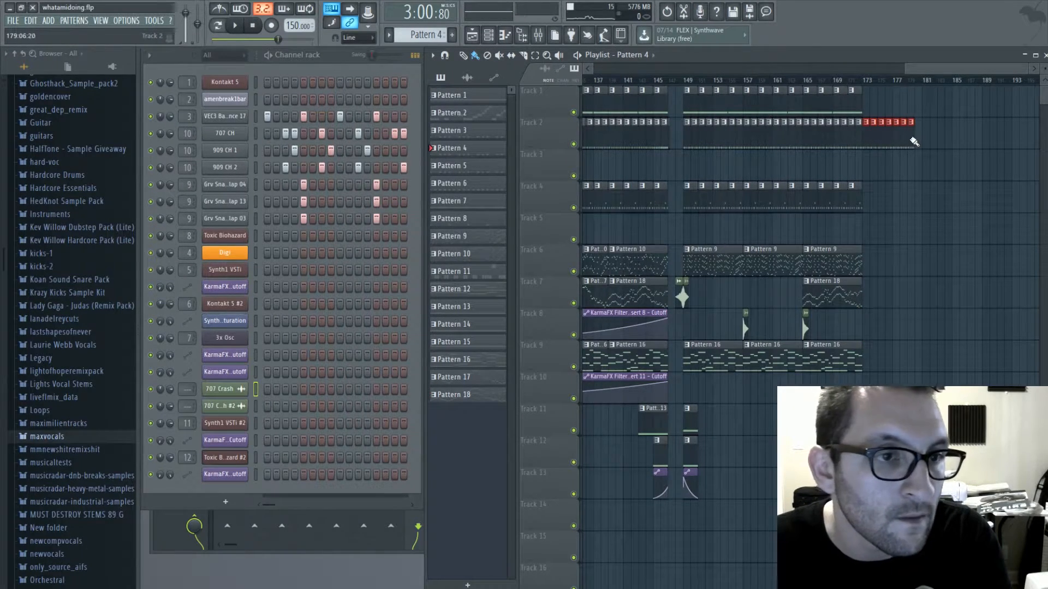
pyautogui.hscroll(2, 929, 76)
pyautogui.rightClick(895, 143)
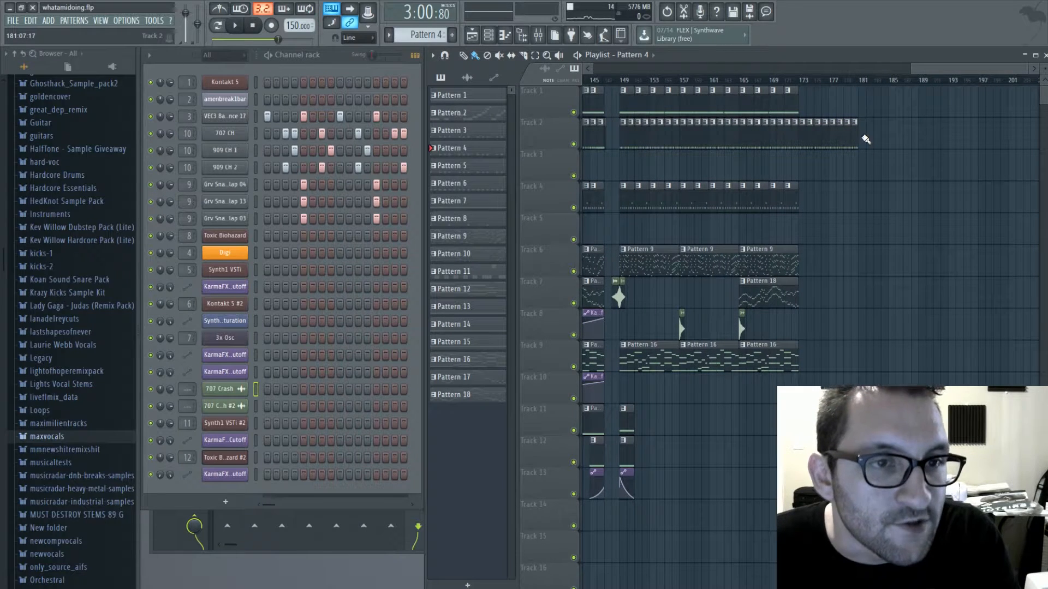
pyautogui.click(791, 104)
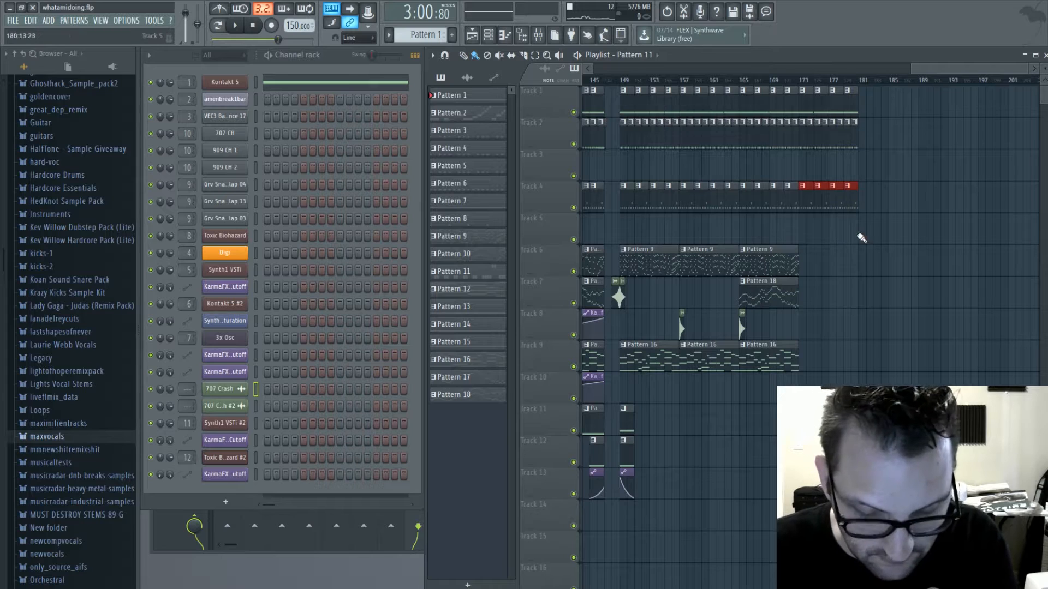
# - Try adding Pattern 16 on Track 9 at bar 173
pyautogui.click(789, 360)
pyautogui.click(805, 360)
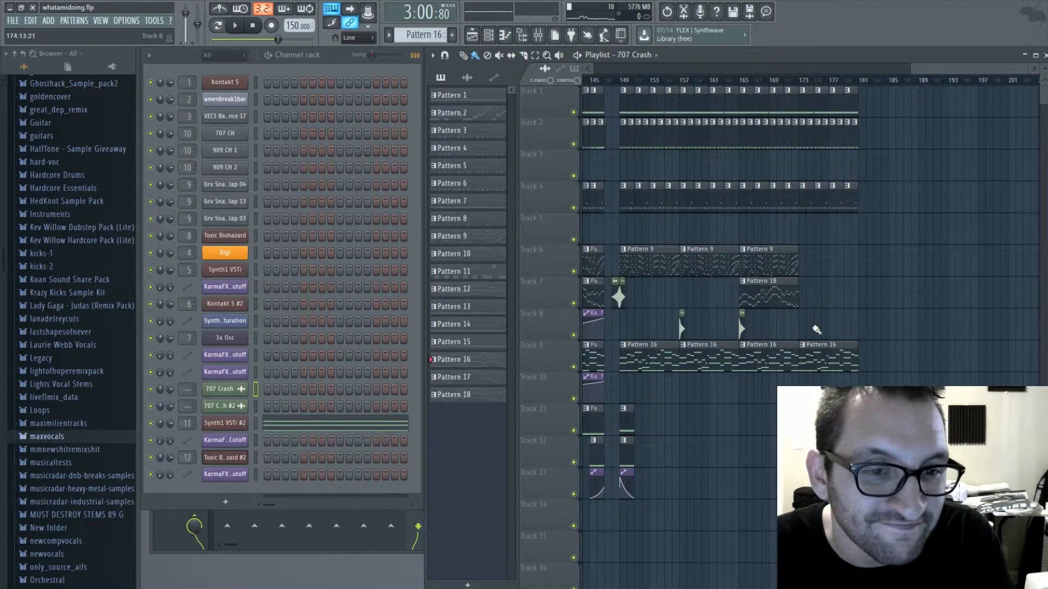
# - Add 707 Crash #2 leading into bar 173 and 707 Crash at bar 173 on Track 8, and play the song from bar 170
pyautogui.moveTo(922, 70); pyautogui.dragTo(902, 72)
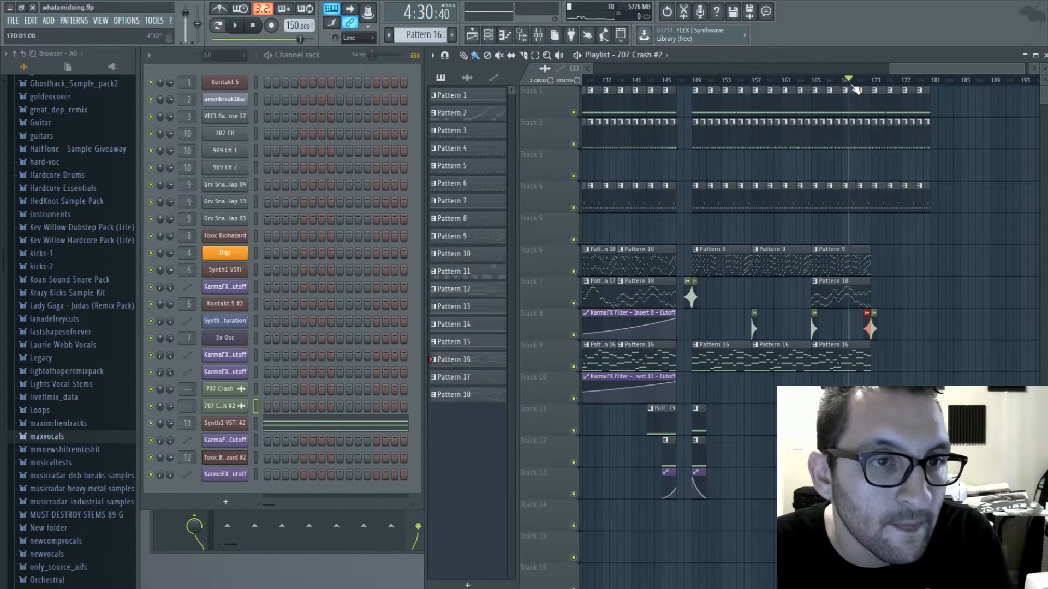
pyautogui.press('space')
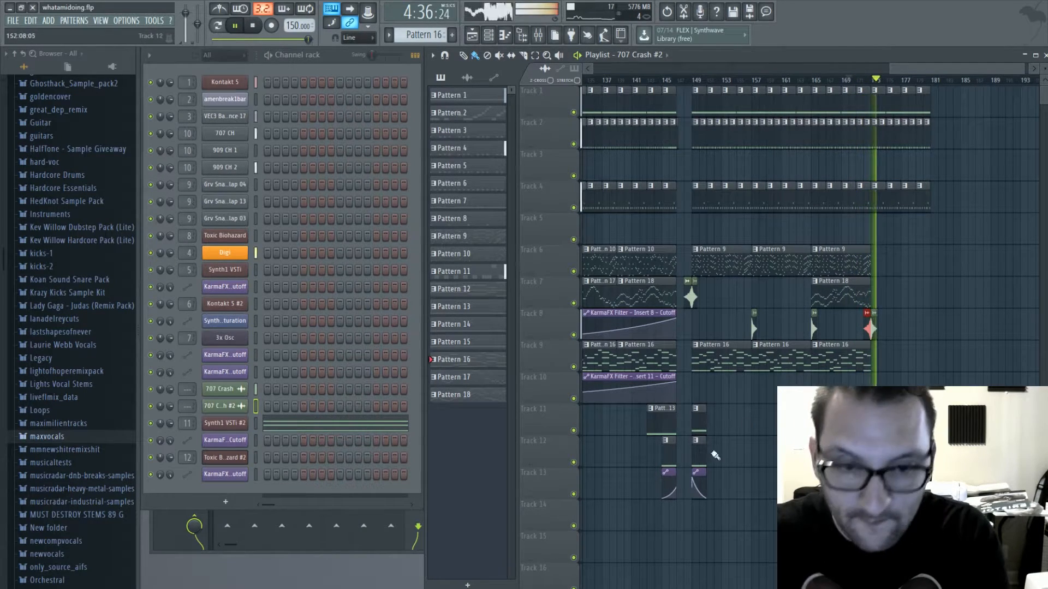
# - Pick up Pattern 13 from the earlier transition and place it on Track 10 at bar 169
pyautogui.moveTo(925, 72); pyautogui.dragTo(787, 105)
pyautogui.moveTo(818, 68); pyautogui.dragTo(967, 76)
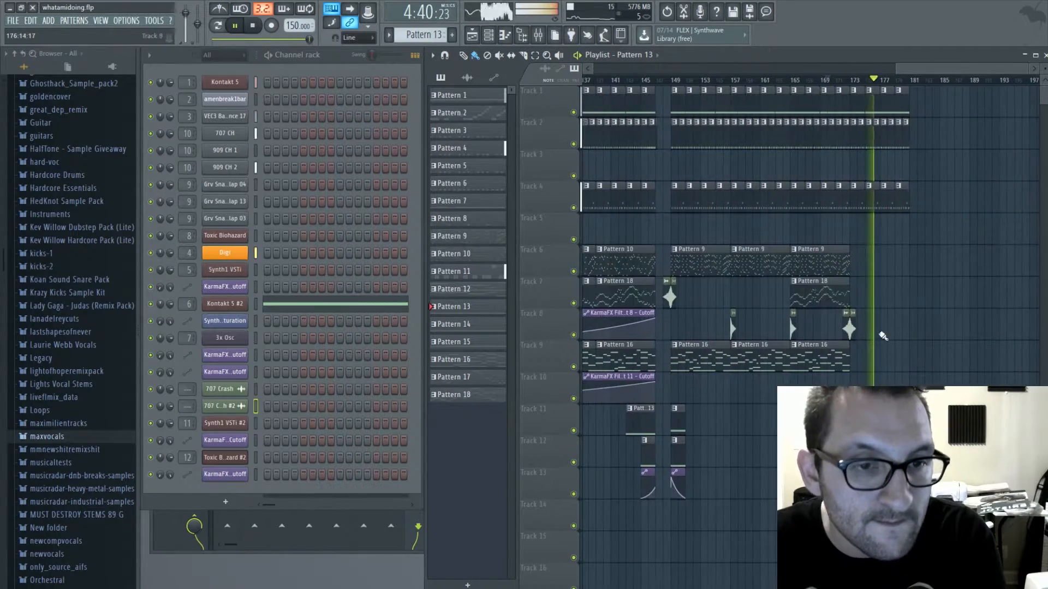
pyautogui.click(836, 383)
# - Copy the earlier transition's Pattern 14 to Track 11 and its KarmaFX Filter Insert 7 Cutoff automation to Track 12, both at bar 171
pyautogui.moveTo(904, 69); pyautogui.dragTo(773, 111)
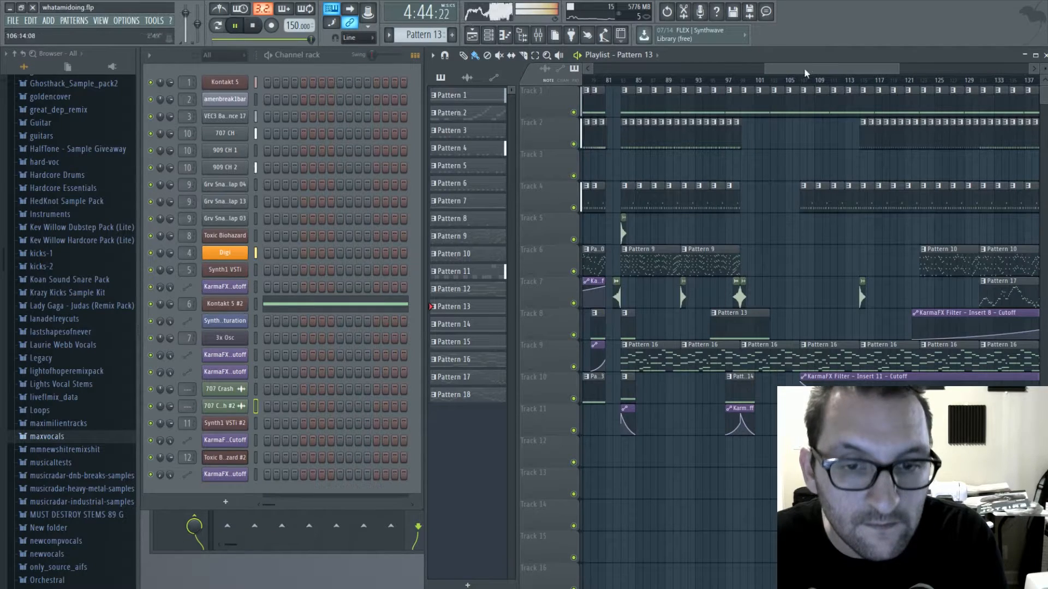
pyautogui.moveTo(813, 68); pyautogui.dragTo(735, 71)
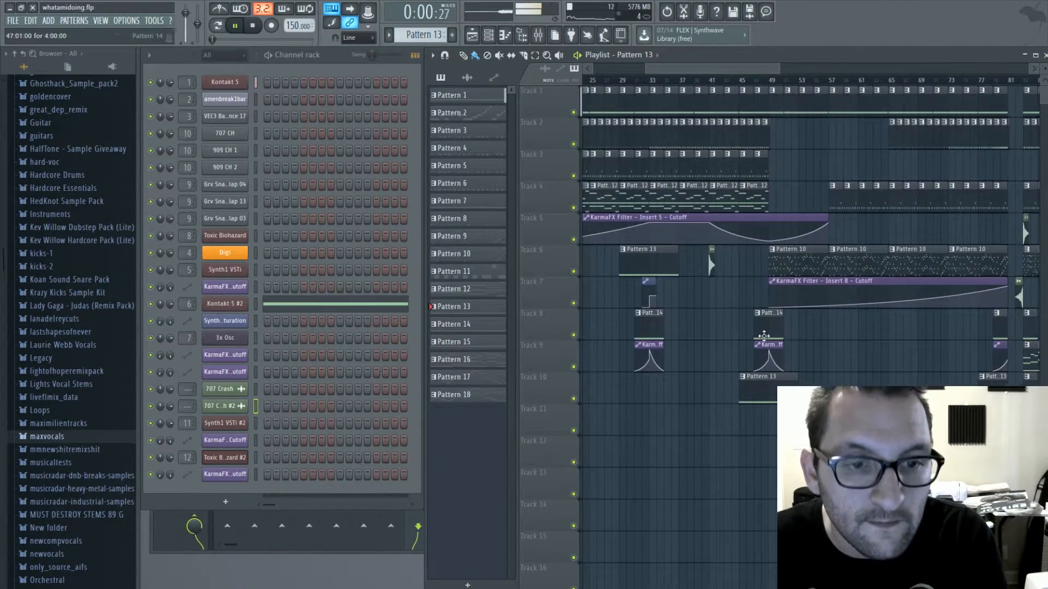
pyautogui.click(767, 326)
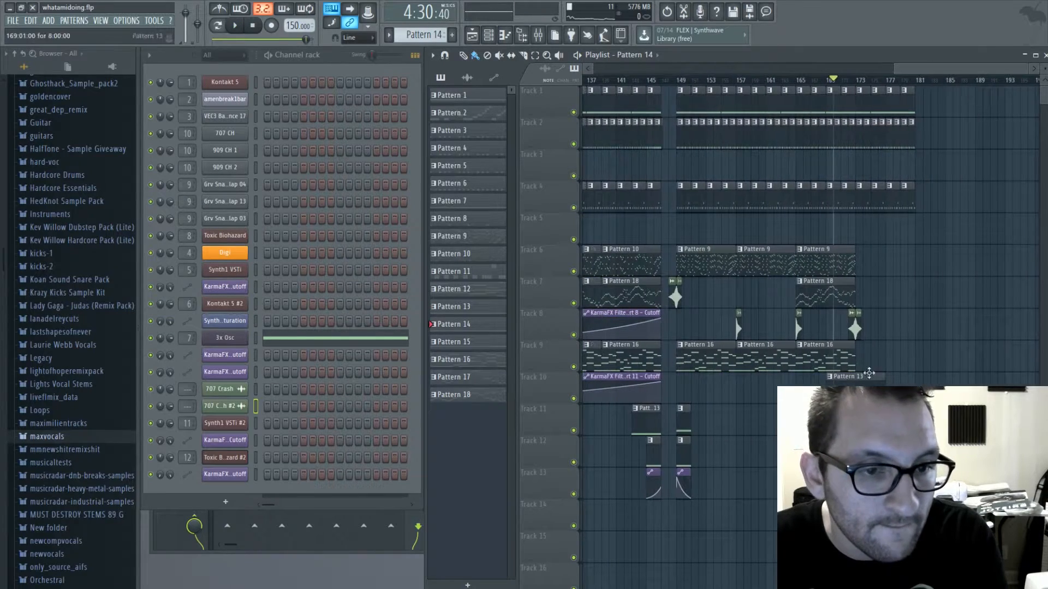
pyautogui.moveTo(922, 68); pyautogui.dragTo(707, 83)
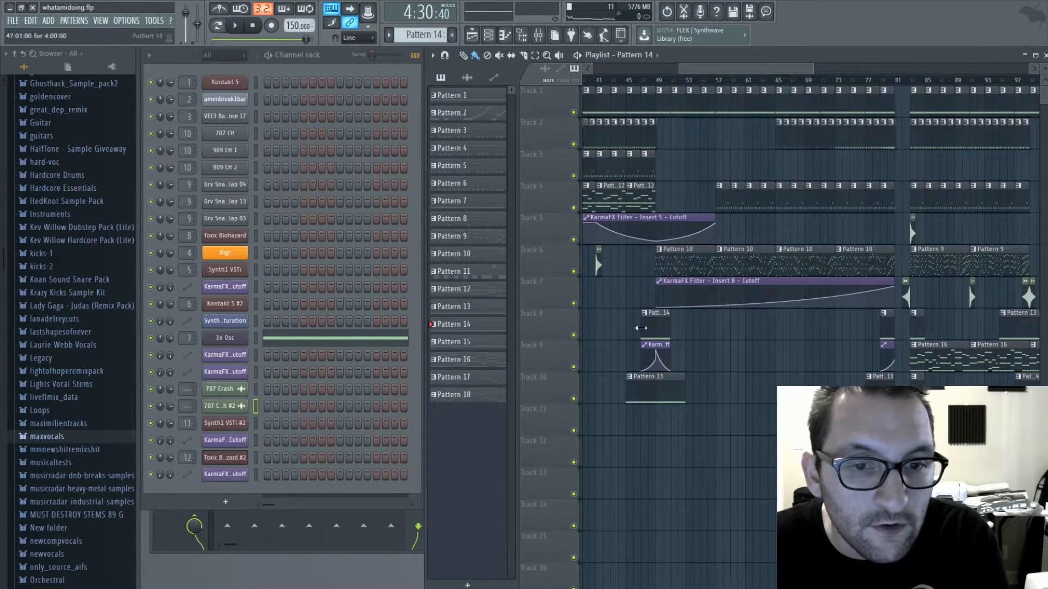
pyautogui.click(659, 344)
pyautogui.hscroll(5, 875, 372)
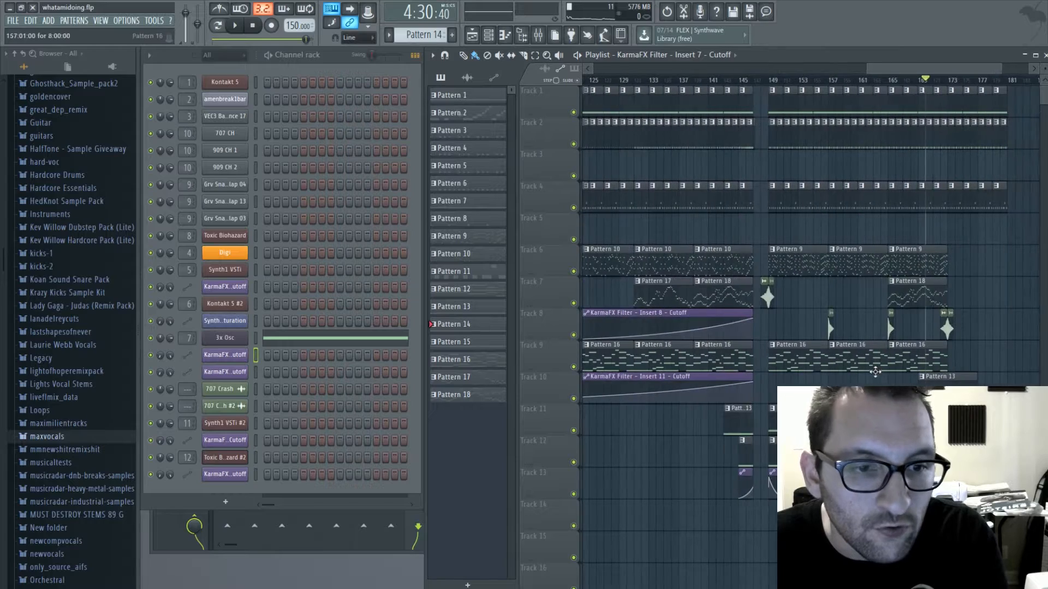
pyautogui.moveTo(942, 70); pyautogui.dragTo(978, 72)
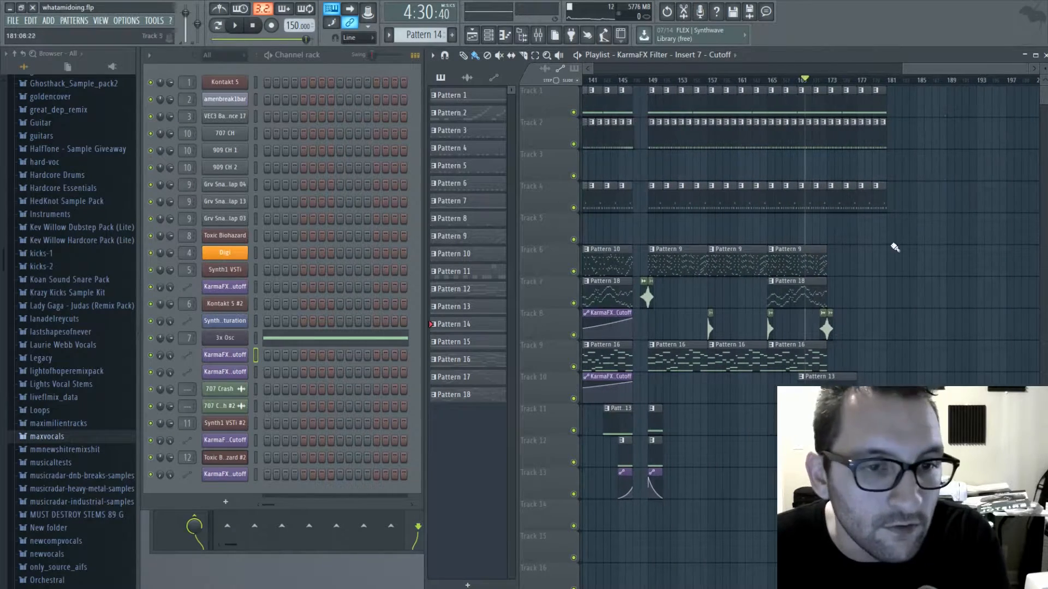
# - Continue the beat from bar 181 to 189 with Pattern 3 on Track 2, Pattern 1 on Track 1 and Pattern 11 on Track 4
pyautogui.click(801, 304)
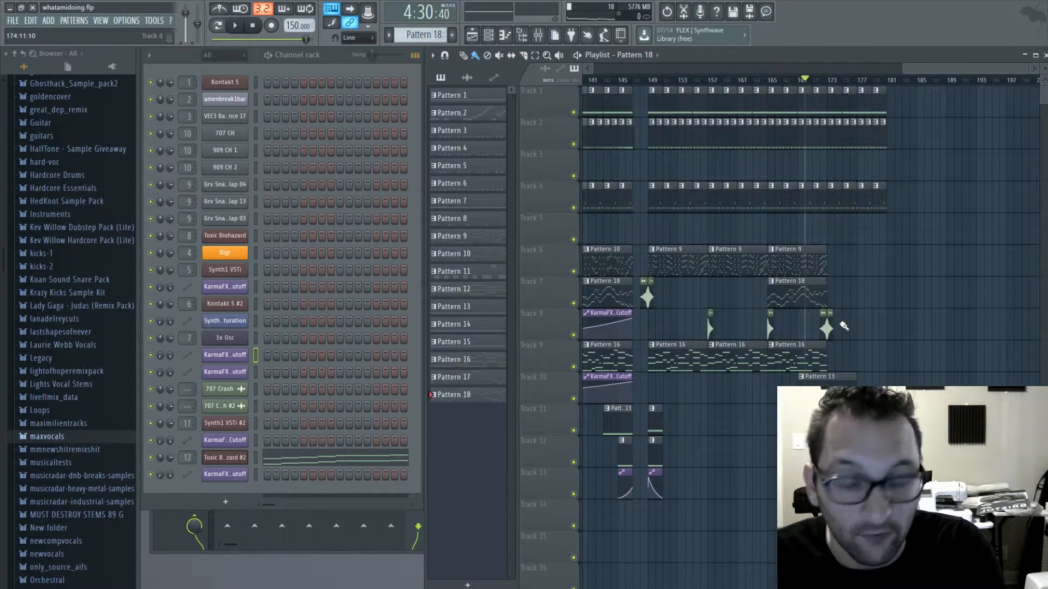
pyautogui.hscroll(5, 730, 175)
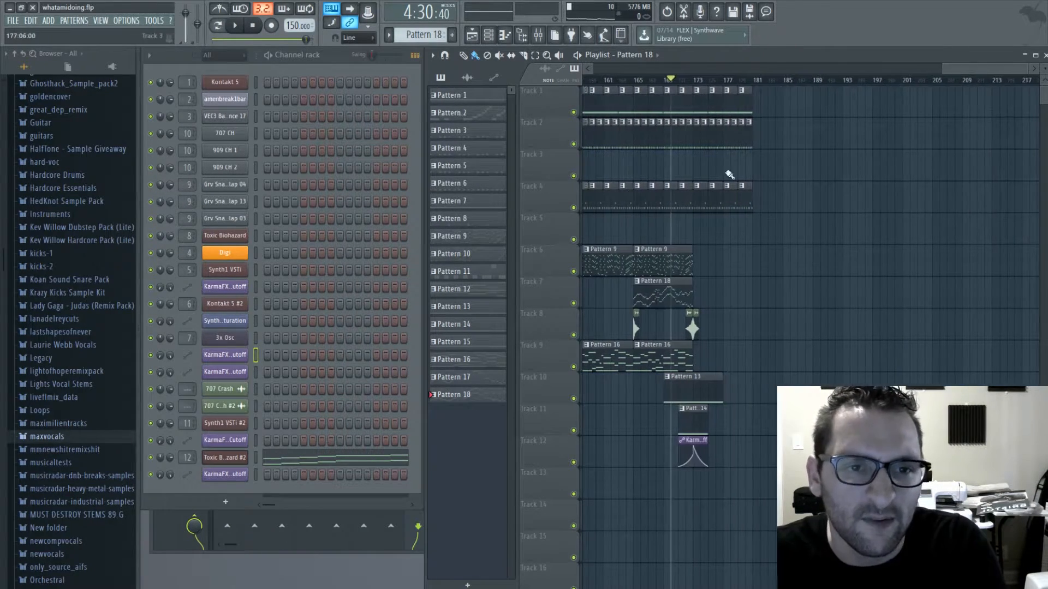
pyautogui.moveTo(971, 70); pyautogui.dragTo(848, 70)
pyautogui.click(801, 138)
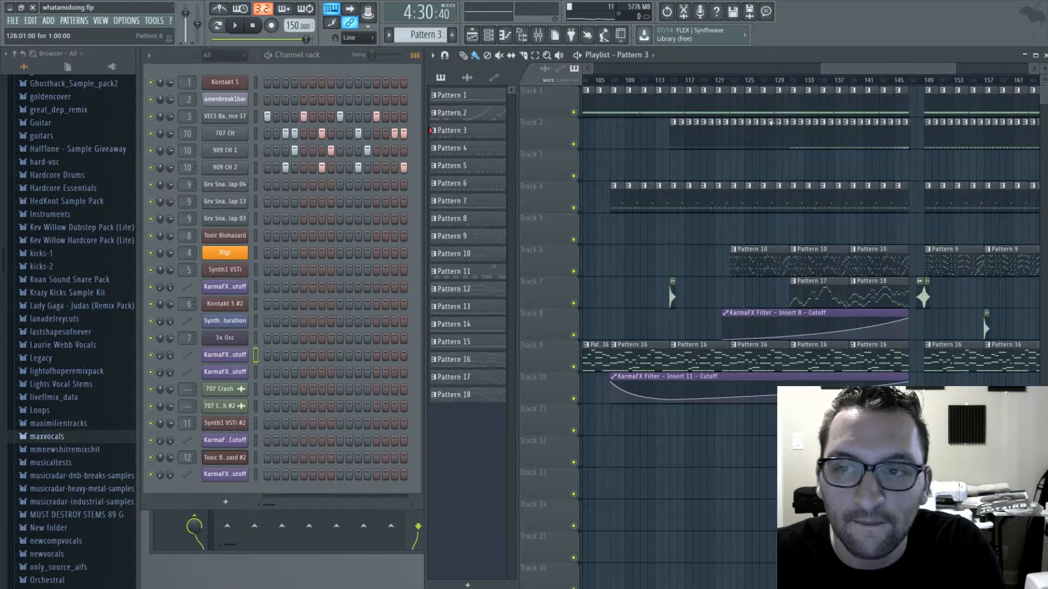
pyautogui.moveTo(892, 68); pyautogui.dragTo(1008, 69)
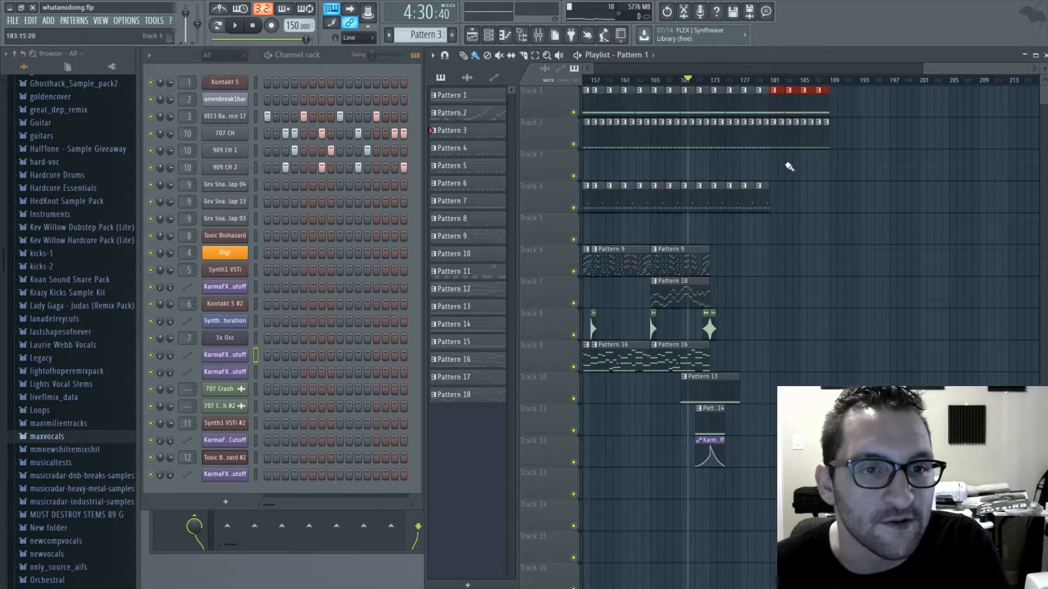
pyautogui.moveTo(764, 204); pyautogui.dragTo(820, 203)
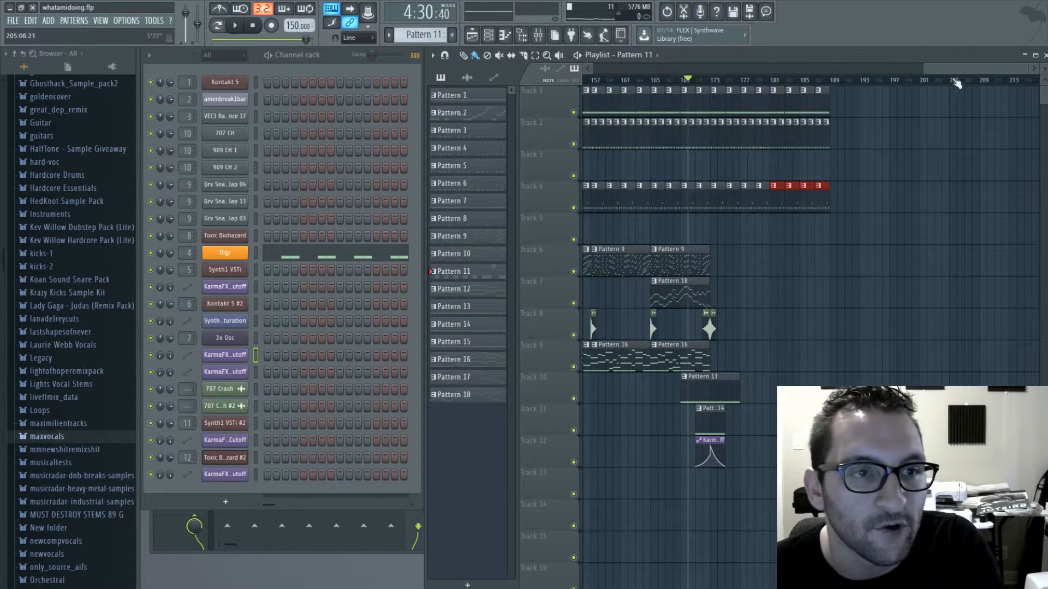
# - Fill bars 189 to 197 with Pattern 8 on Track 2, Pattern 1 on Track 1 and Pattern 11 on Track 4
pyautogui.moveTo(955, 69); pyautogui.dragTo(975, 94)
pyautogui.click(708, 134)
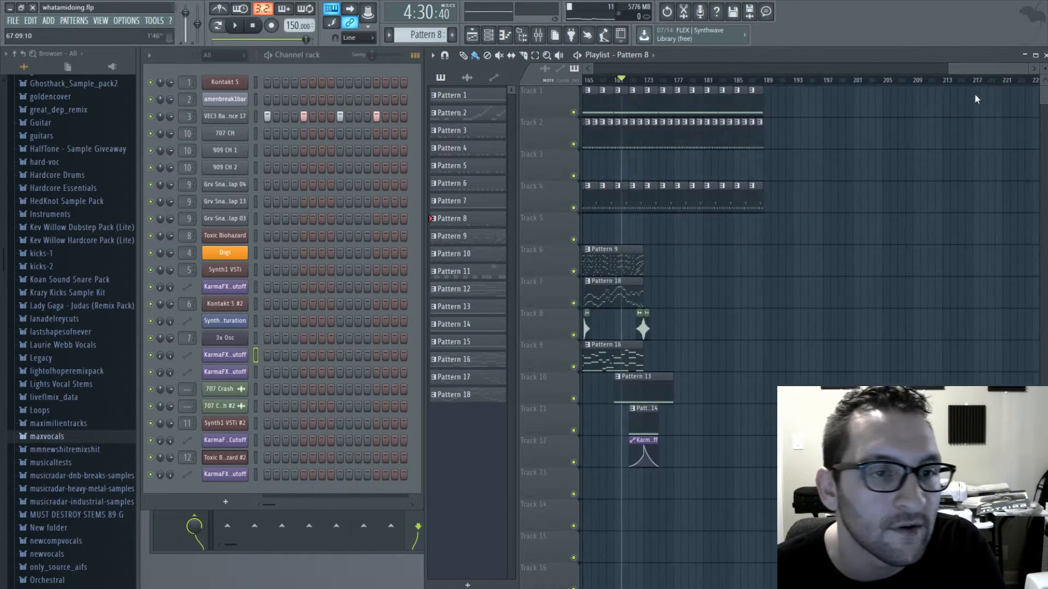
pyautogui.moveTo(751, 135); pyautogui.dragTo(802, 138)
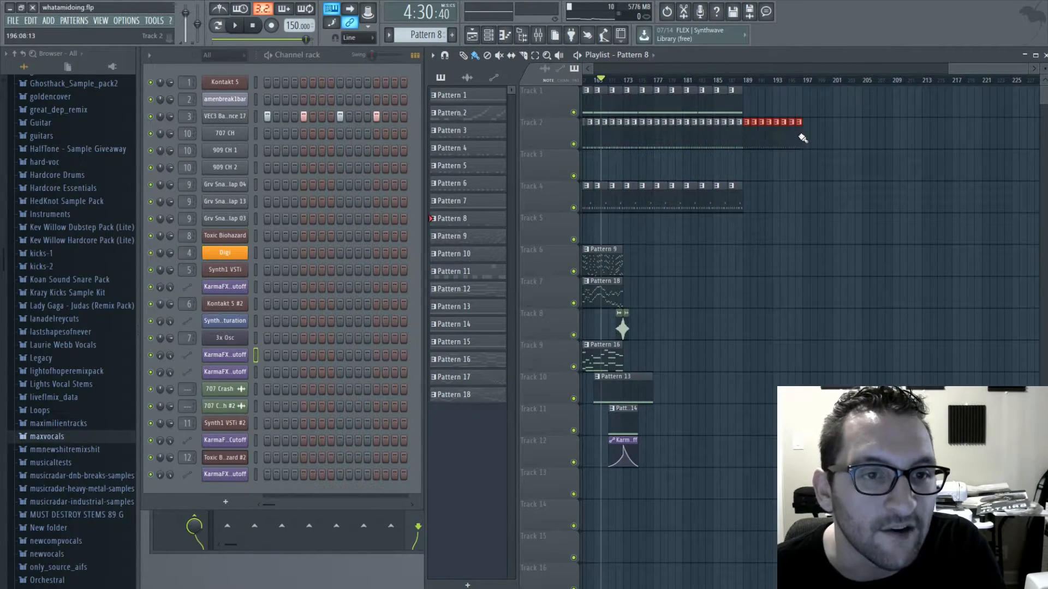
pyautogui.click(716, 97)
pyautogui.click(736, 198)
pyautogui.click(759, 201)
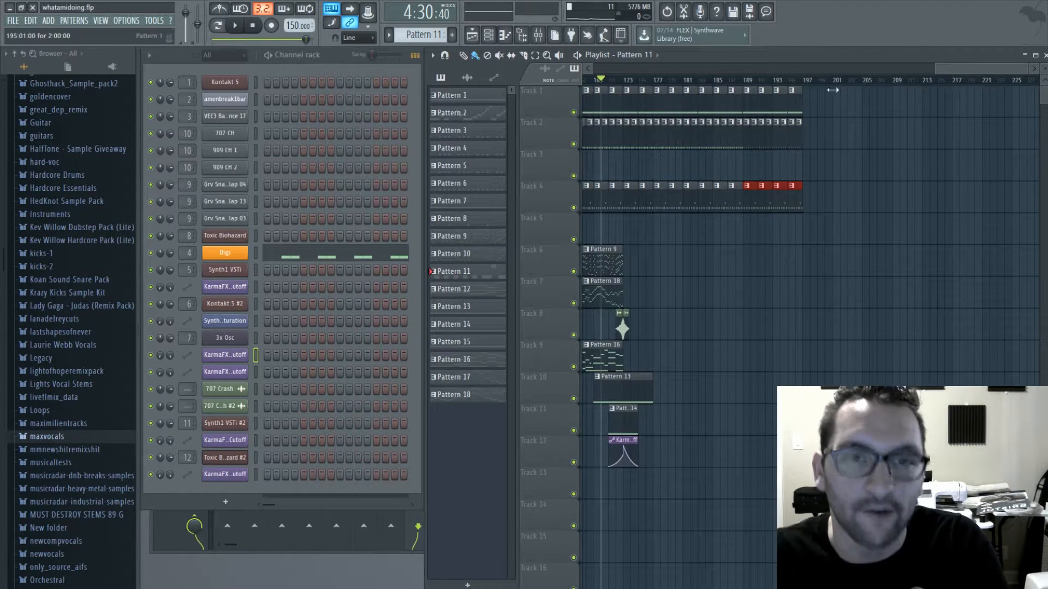
# - Move the playback position back to bar 164 and save the project
pyautogui.moveTo(612, 82); pyautogui.dragTo(568, 85)
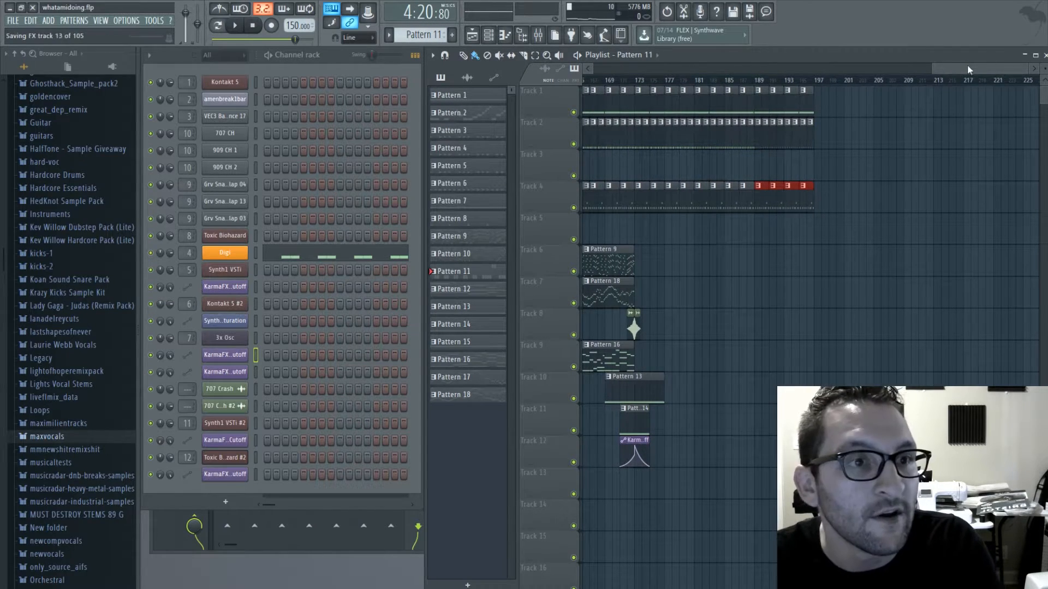
# - Select Pattern 18 from the Track 7 clip at bar 165 and open its Toxic Biohazard #2 notes
pyautogui.moveTo(967, 70); pyautogui.dragTo(901, 70)
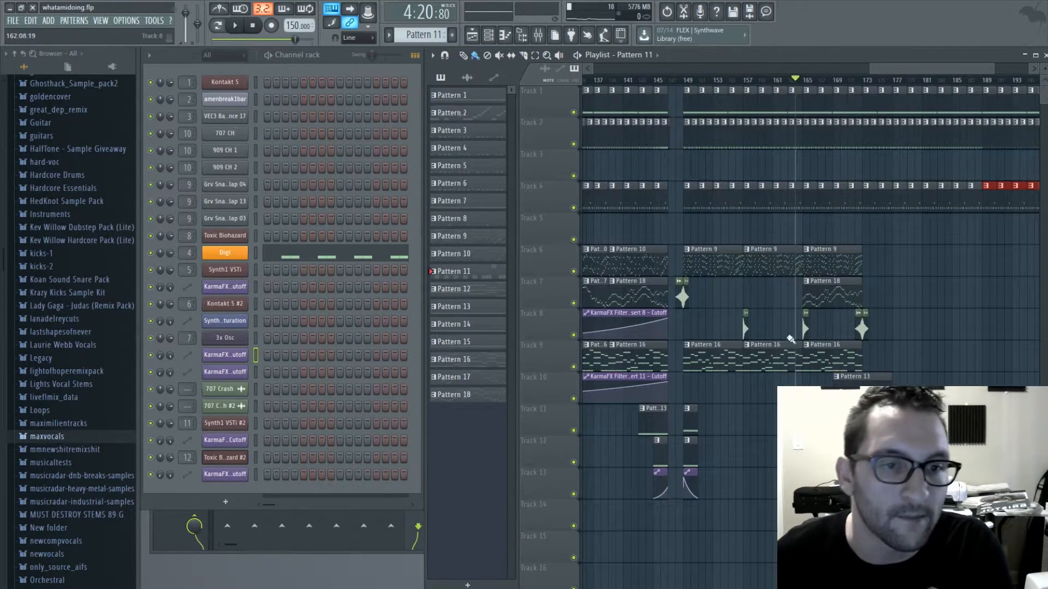
pyautogui.click(838, 282)
pyautogui.click(311, 462)
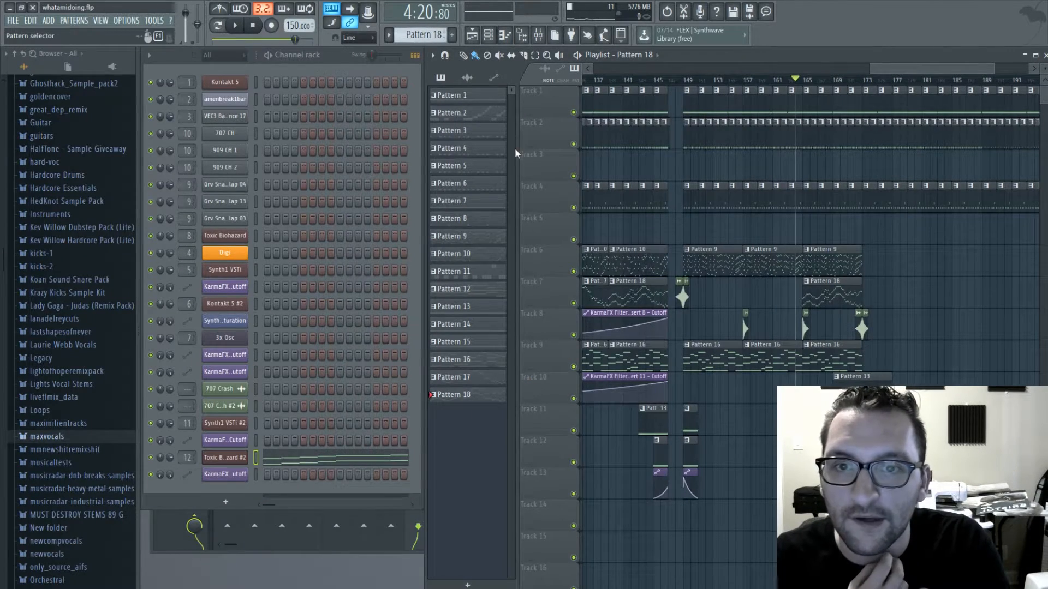
# - Copy Pattern 18's Toxic Biohazard #2 notes into a new Pattern 19 and open them in the piano roll
pyautogui.click(344, 458)
pyautogui.scroll(-3, 343, 460)
pyautogui.moveTo(370, 68); pyautogui.dragTo(469, 68)
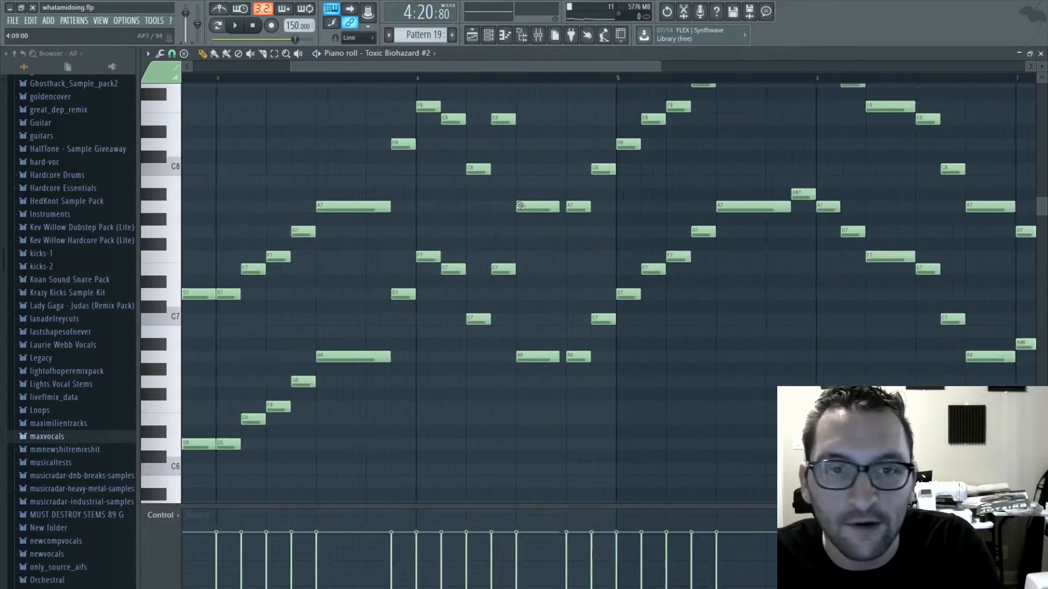
pyautogui.scroll(-3, 520, 205)
# - Switch playback to pattern mode and play Pattern 19's melody from the start
pyautogui.click(218, 26)
pyautogui.press('space')
pyautogui.scroll(2, 423, 309)
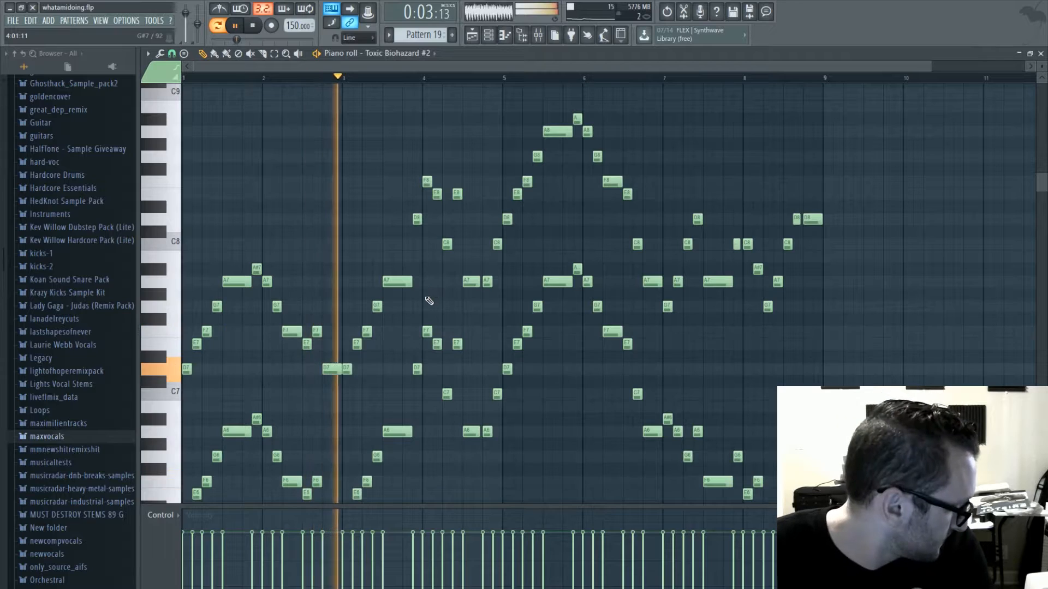
pyautogui.scroll(1, 536, 279)
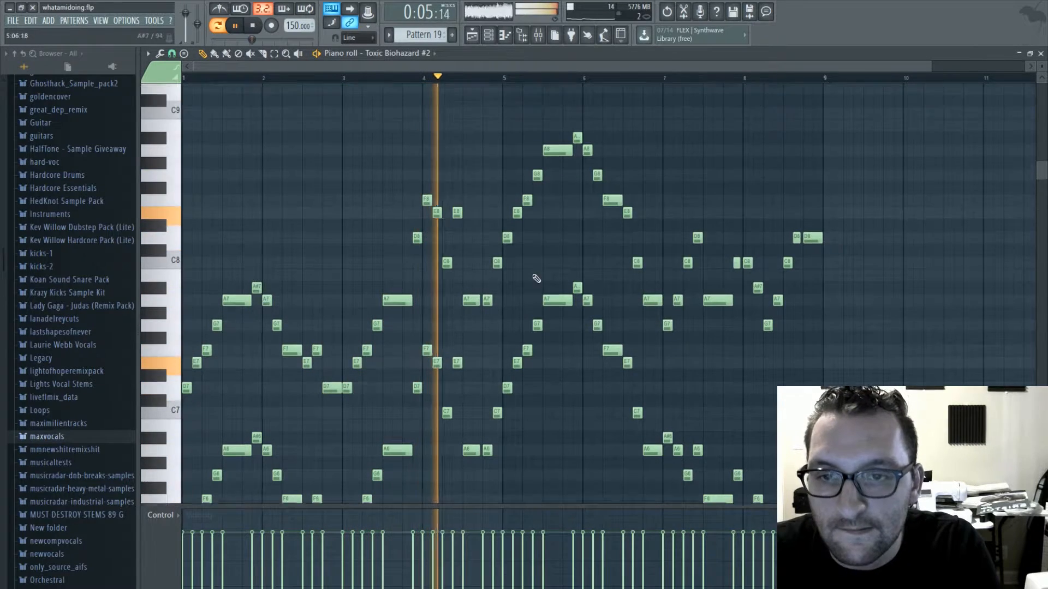
pyautogui.scroll(1, 536, 279)
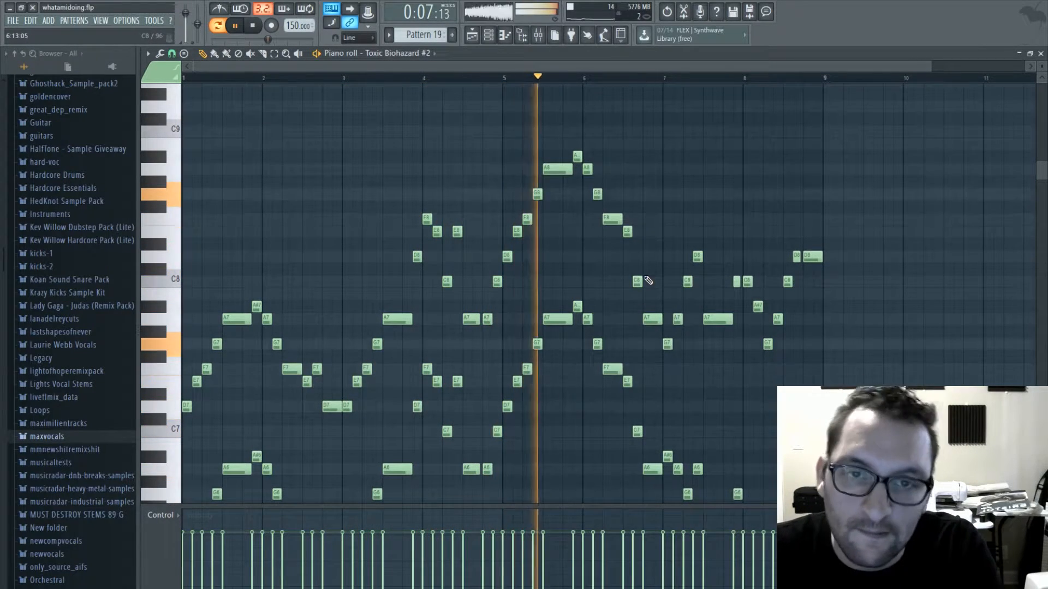
pyautogui.press('space')
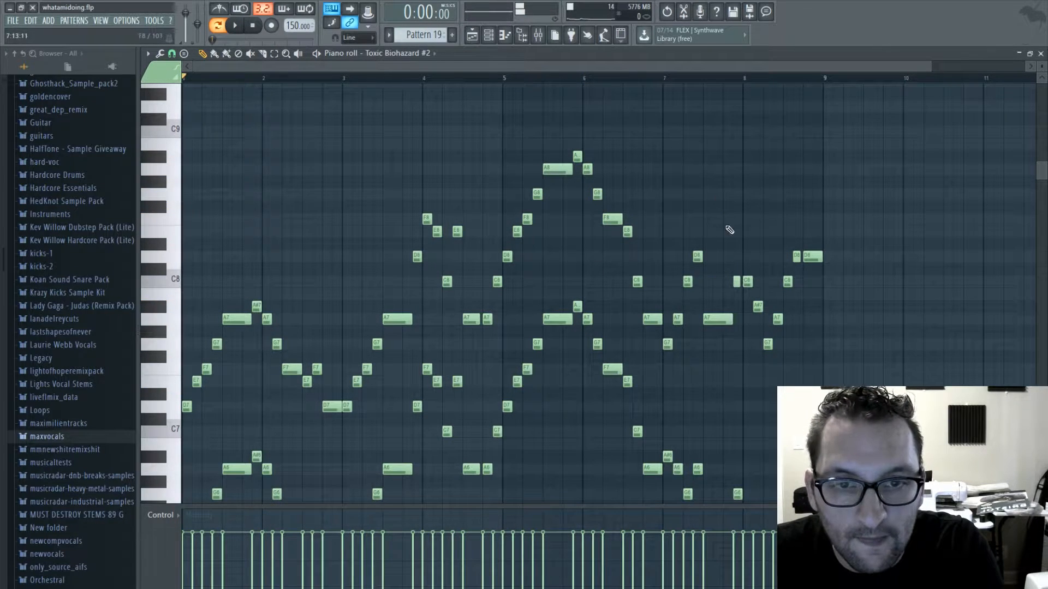
# - Delete the lower-octave notes from bar 6 onward and play the remaining melody from bar 6
pyautogui.scroll(-5, 691, 276)
pyautogui.scroll(5, 663, 295)
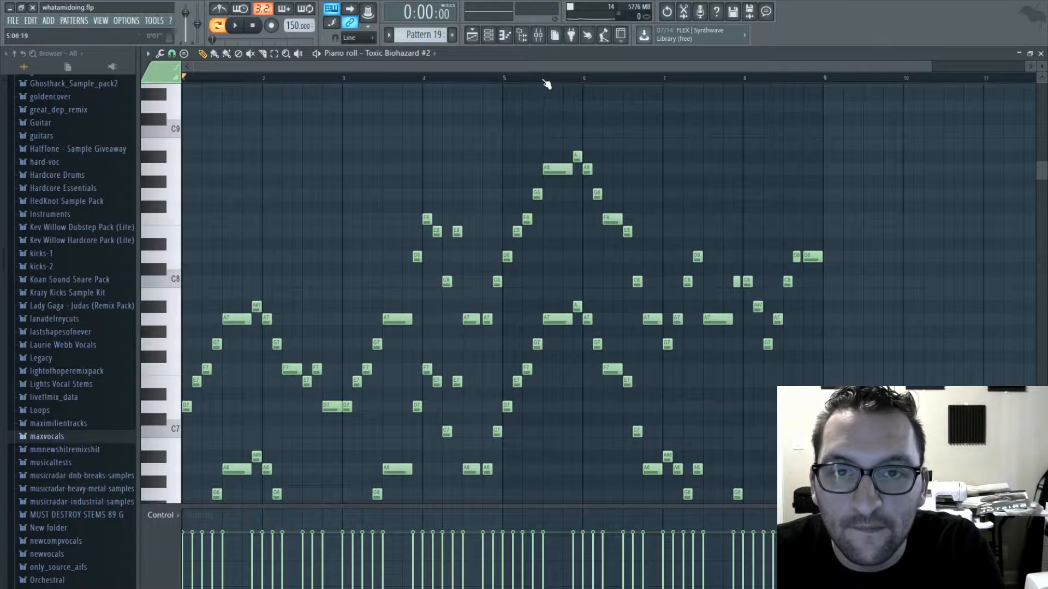
pyautogui.moveTo(573, 82)
pyautogui.mouseDown()
pyautogui.moveTo(584, 77)
pyautogui.moveTo(564, 81)
pyautogui.moveTo(586, 86)
pyautogui.mouseUp()
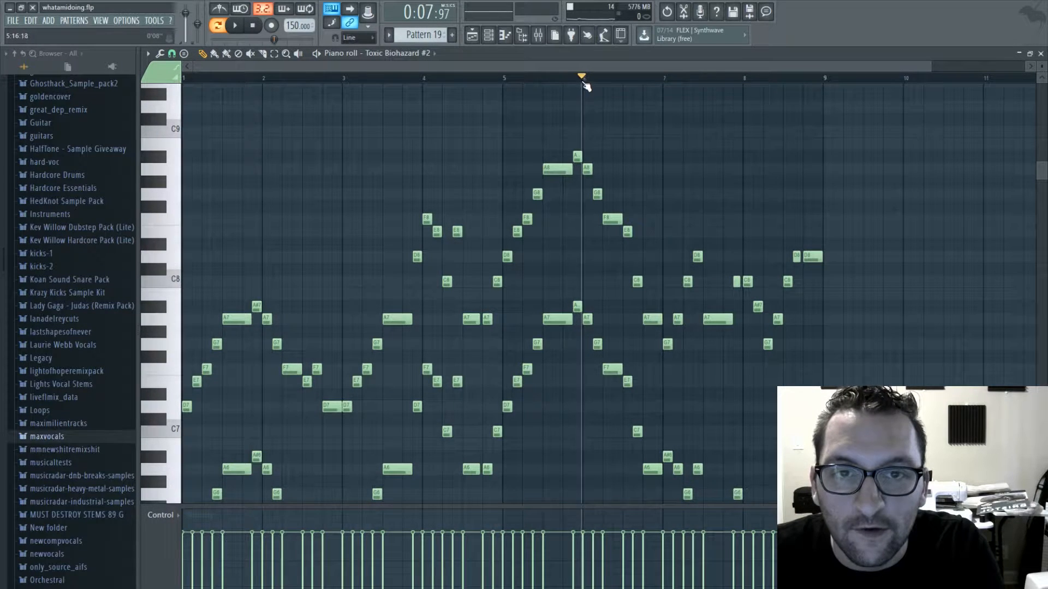
pyautogui.scroll(-4, 662, 297)
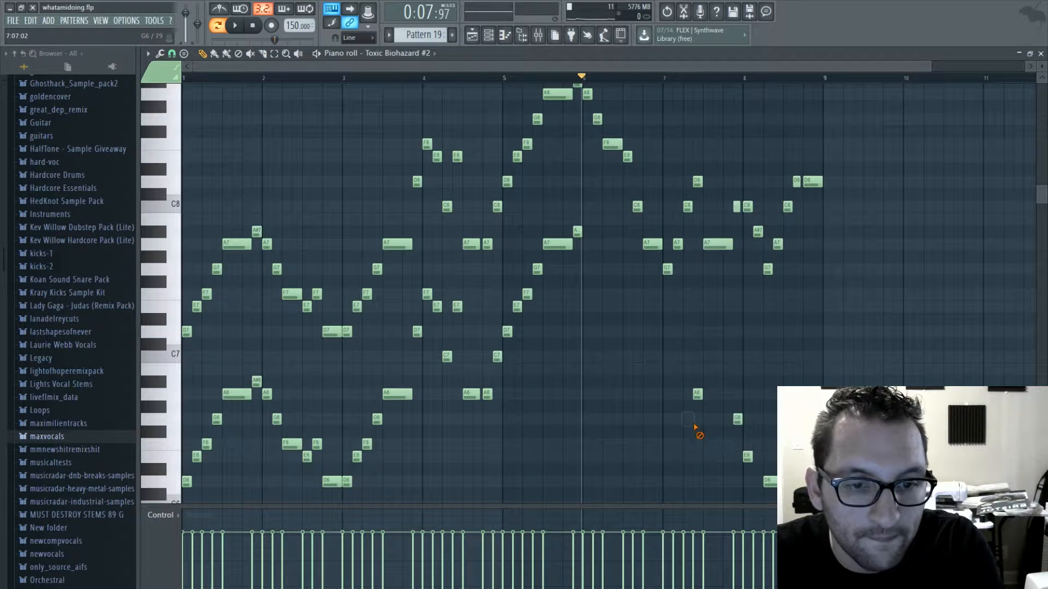
pyautogui.scroll(-7, 807, 377)
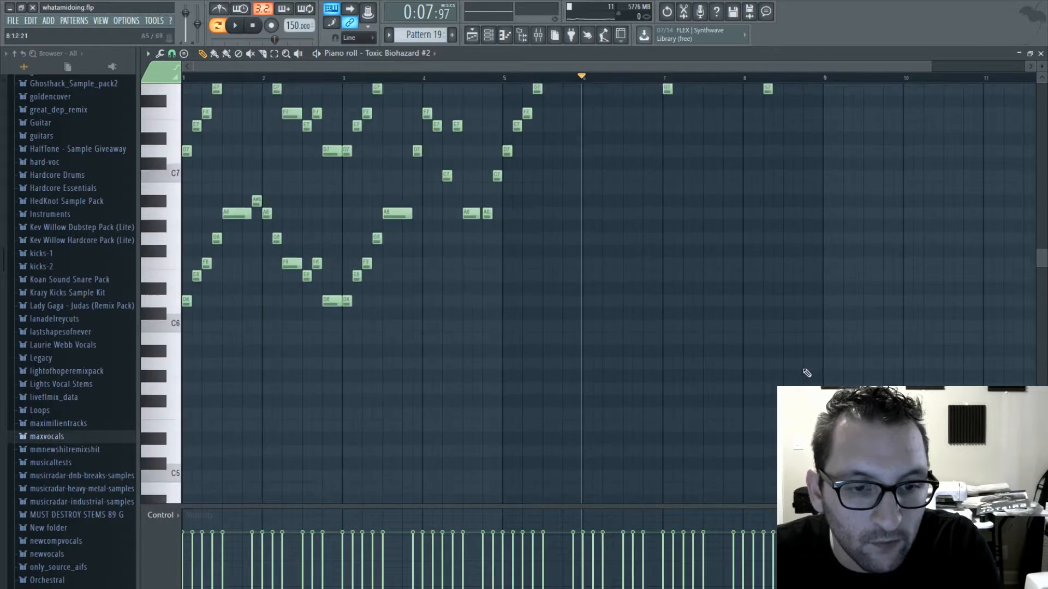
pyautogui.scroll(11, 709, 328)
pyautogui.scroll(3, 922, 295)
pyautogui.press('space')
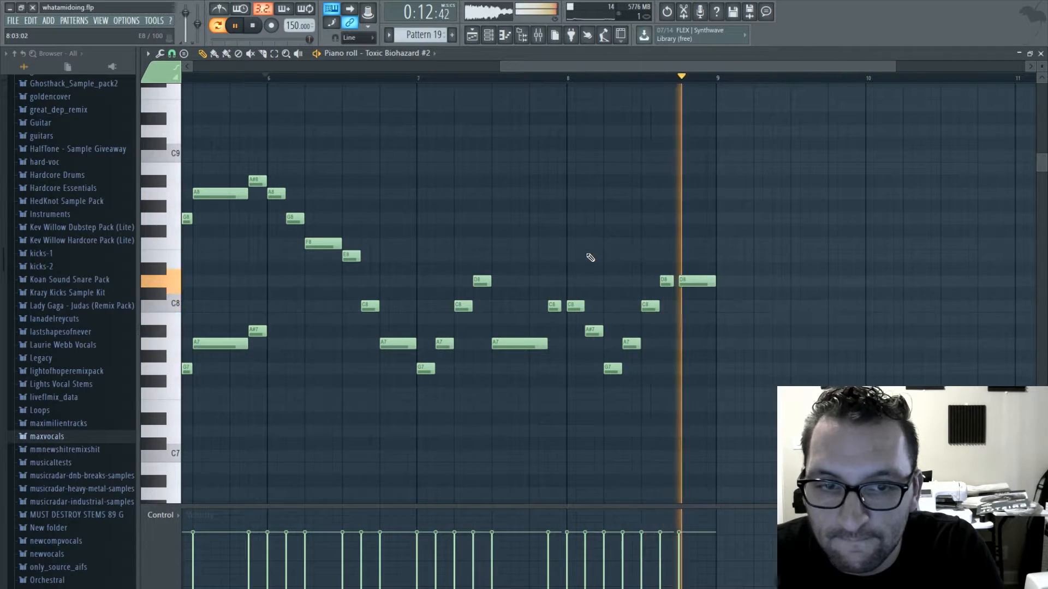
pyautogui.press('space')
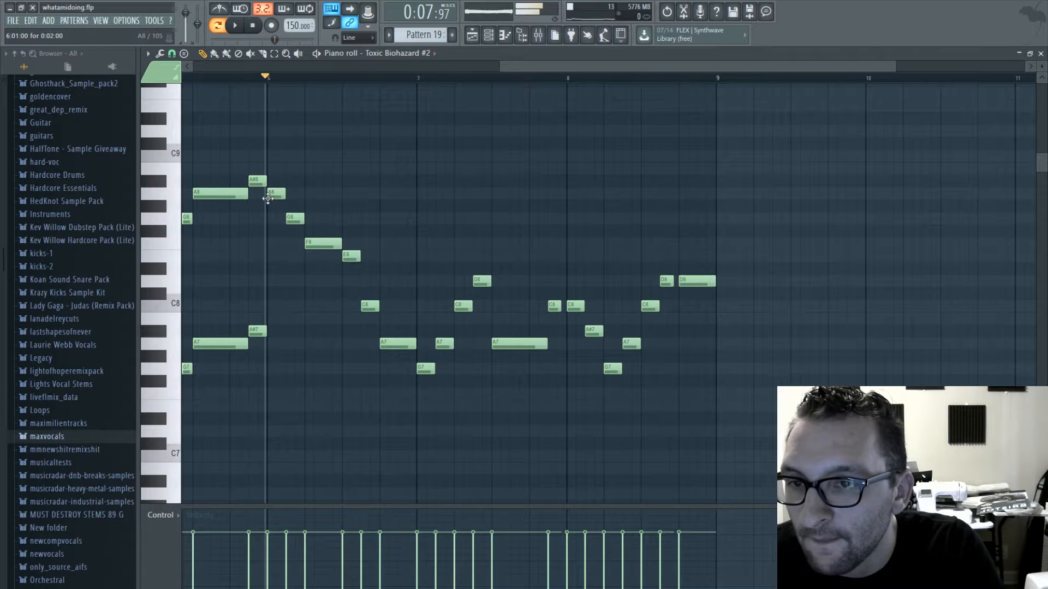
# - Raise the second, third, fifth and sixth notes of bar 6 to A#8, G8, F8 and G8, and bar 7's first note to A8
pyautogui.moveTo(314, 232); pyautogui.dragTo(314, 218)
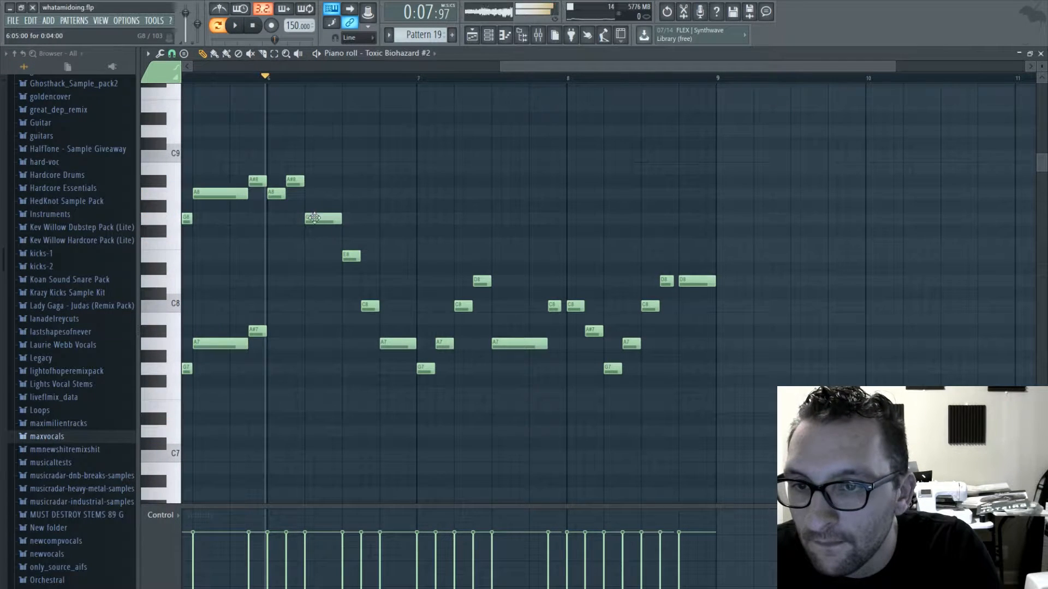
pyautogui.moveTo(370, 306); pyautogui.dragTo(371, 241)
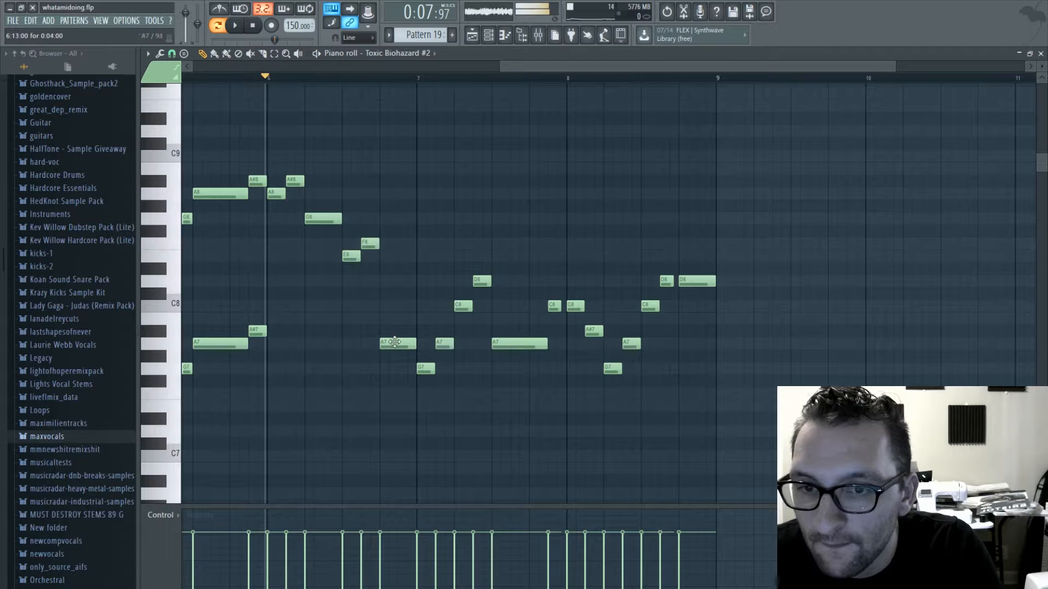
pyautogui.moveTo(395, 342); pyautogui.dragTo(426, 191)
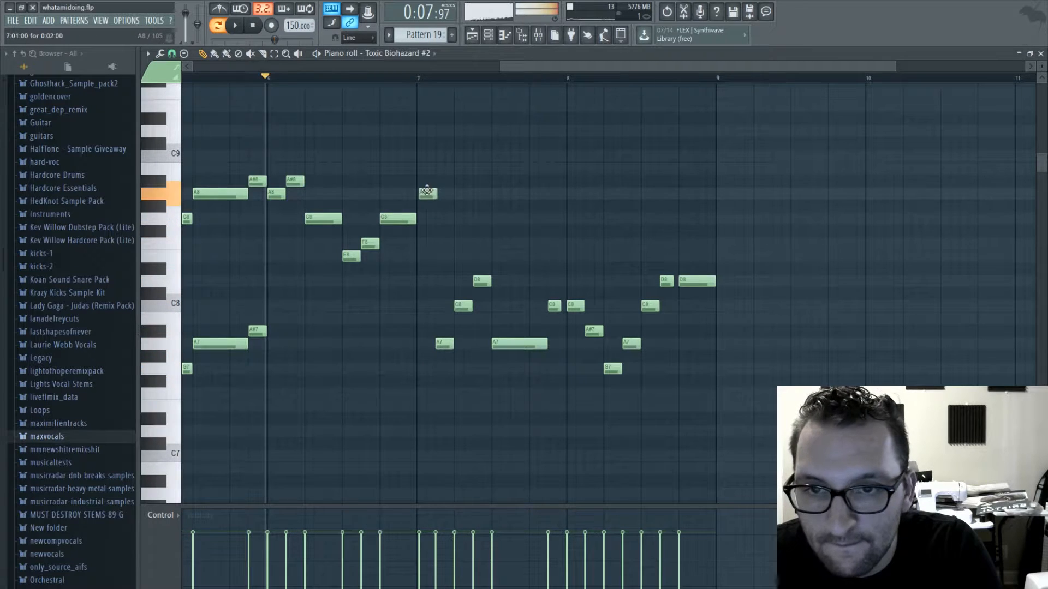
# - Delete the remaining notes after bar 7's first A8 and draw G8, F8, G8, F8 and E8 through the end of bar 7
pyautogui.moveTo(444, 342)
pyautogui.mouseDown()
pyautogui.moveTo(585, 351)
pyautogui.moveTo(571, 320)
pyautogui.moveTo(714, 288)
pyautogui.mouseUp()
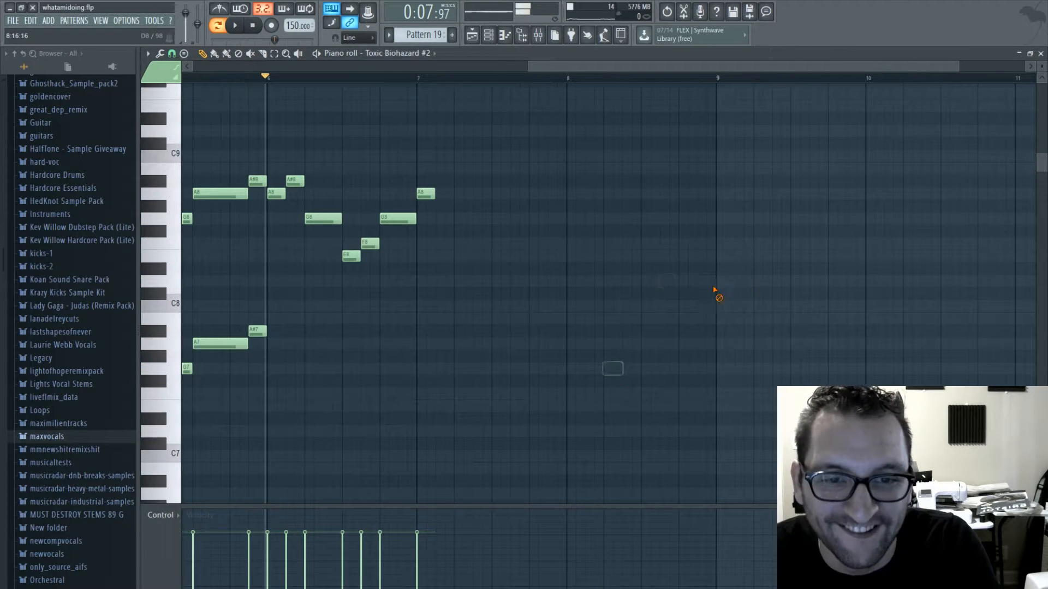
pyautogui.click(440, 218)
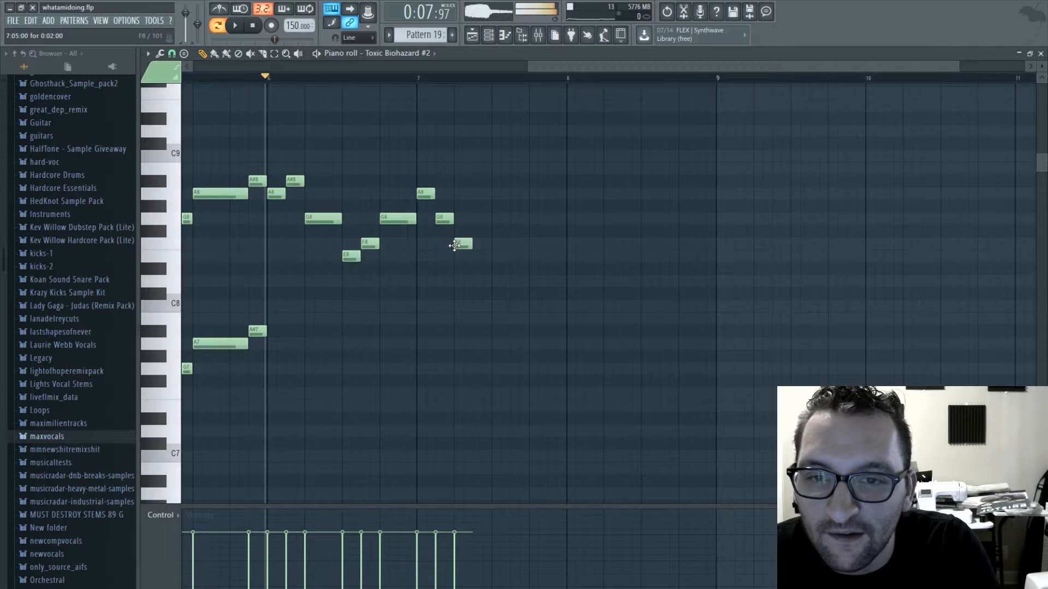
pyautogui.click(499, 219)
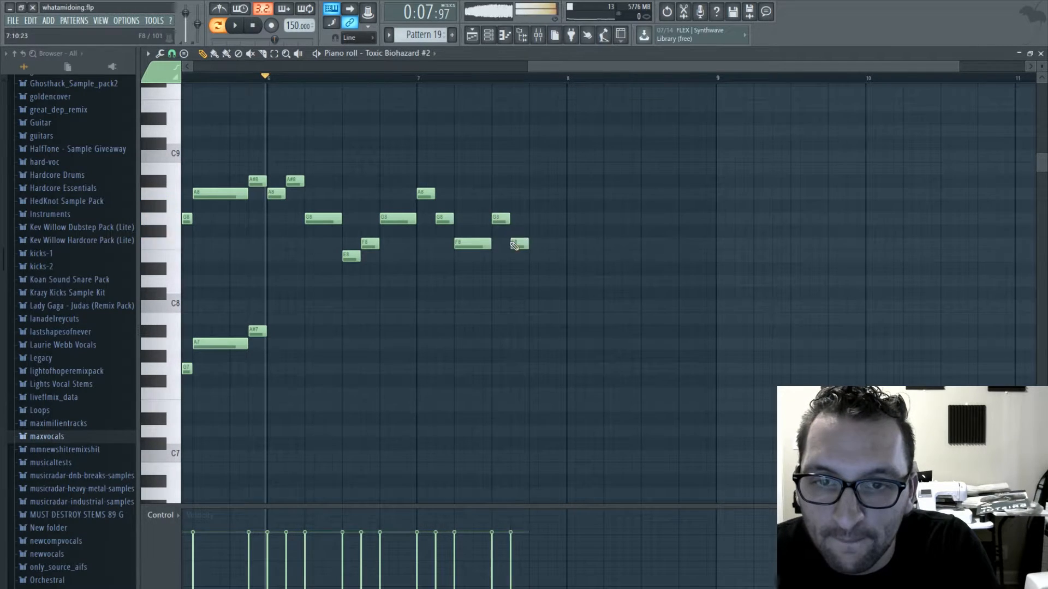
pyautogui.click(528, 257)
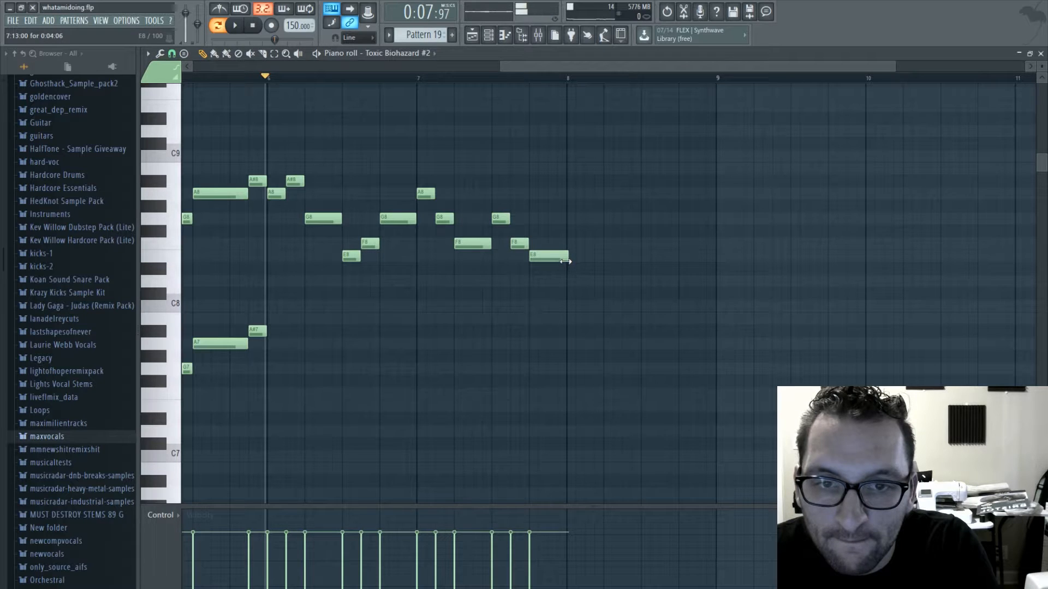
# - Draw F8, E8, C8, A7, C8, a short D8 and a longer D8 in sequence across bar 8
pyautogui.click(572, 245)
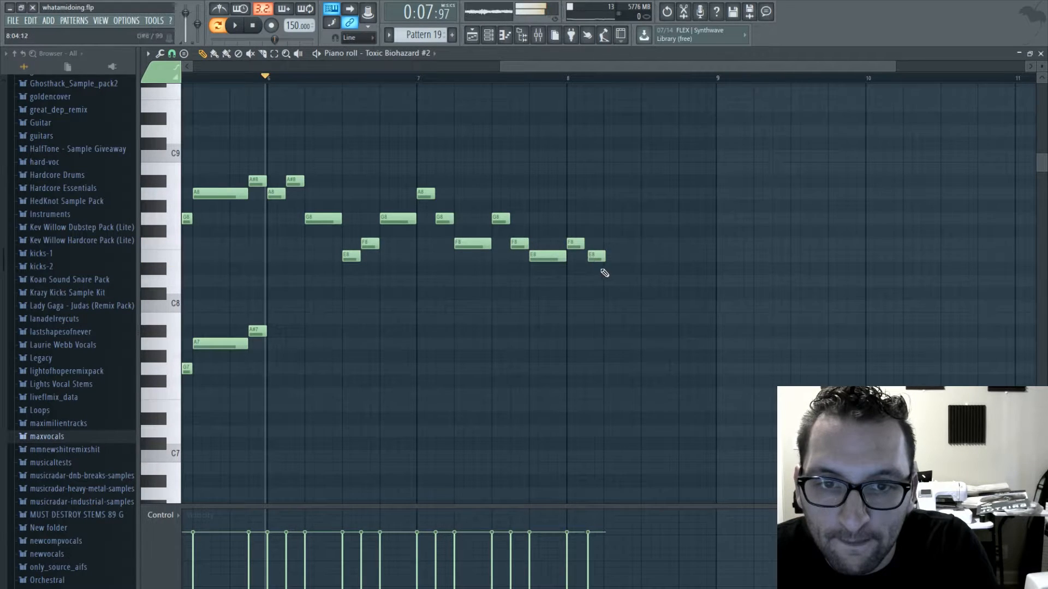
pyautogui.click(605, 283)
pyautogui.moveTo(612, 281); pyautogui.dragTo(613, 310)
pyautogui.click(625, 343)
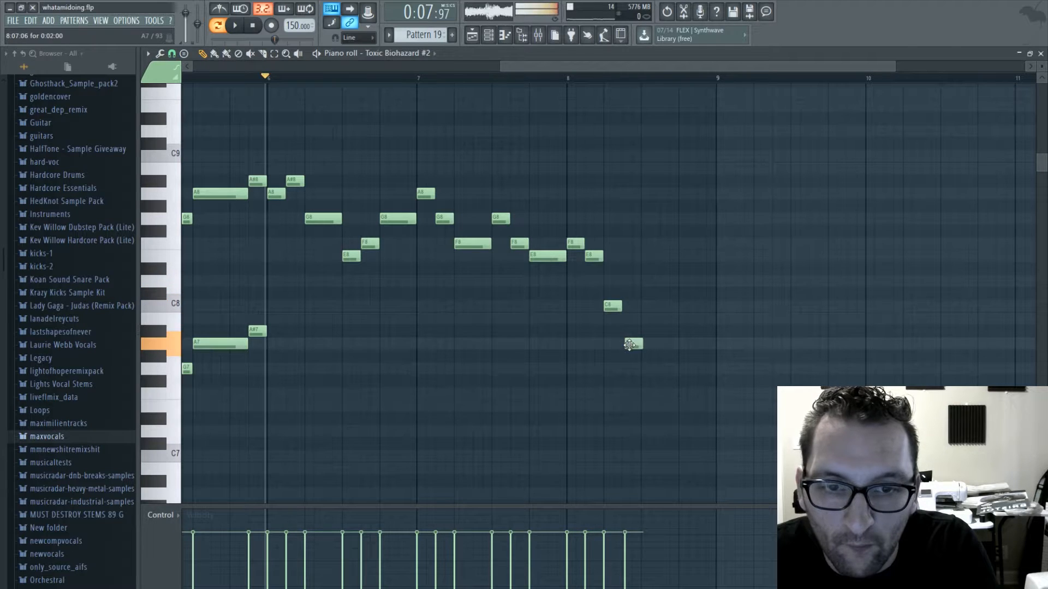
pyautogui.click(654, 306)
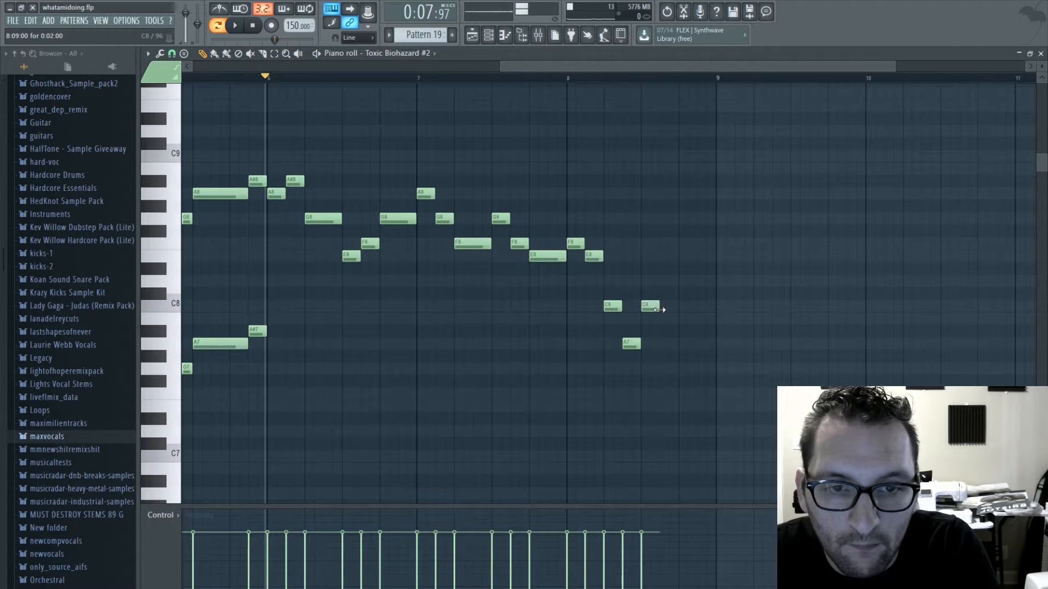
pyautogui.click(665, 281)
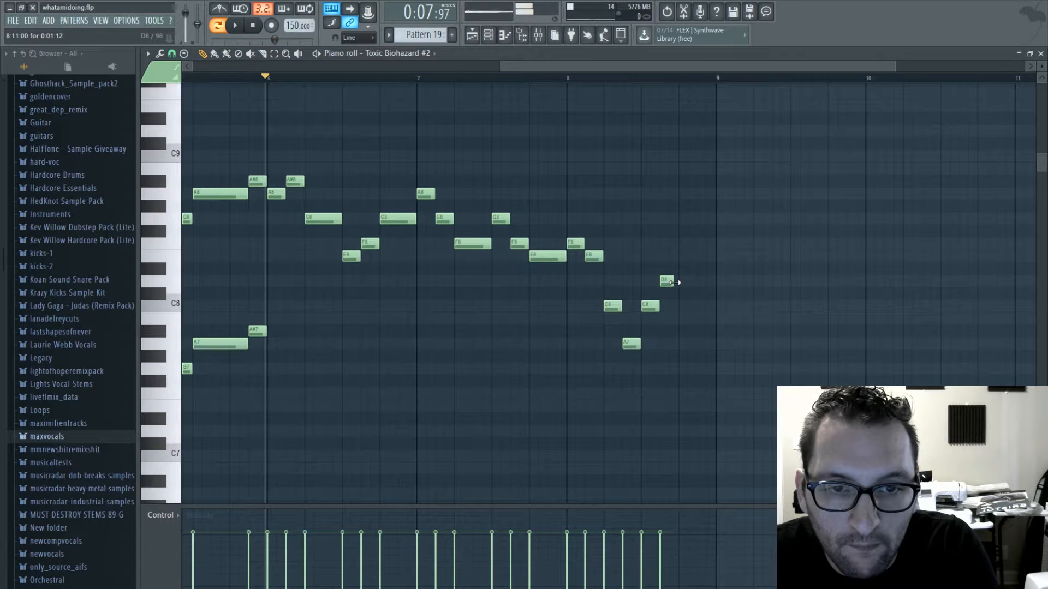
pyautogui.click(680, 281)
pyautogui.moveTo(695, 285); pyautogui.dragTo(715, 283)
# - Play the rewritten melody from bar 6, and again from the short D8 near the end of bar 8
pyautogui.press('space')
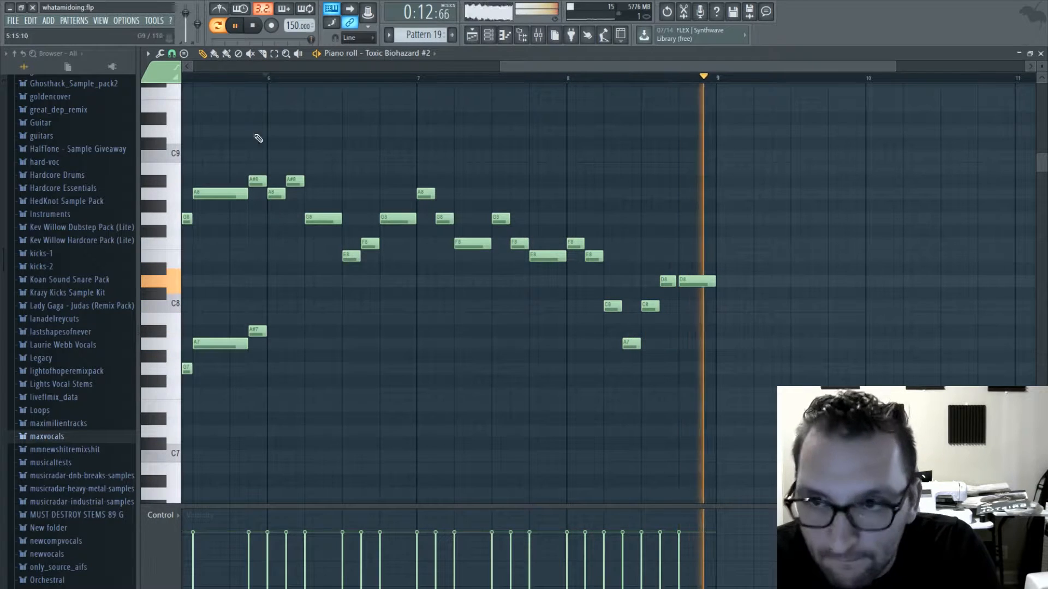
pyautogui.press('space')
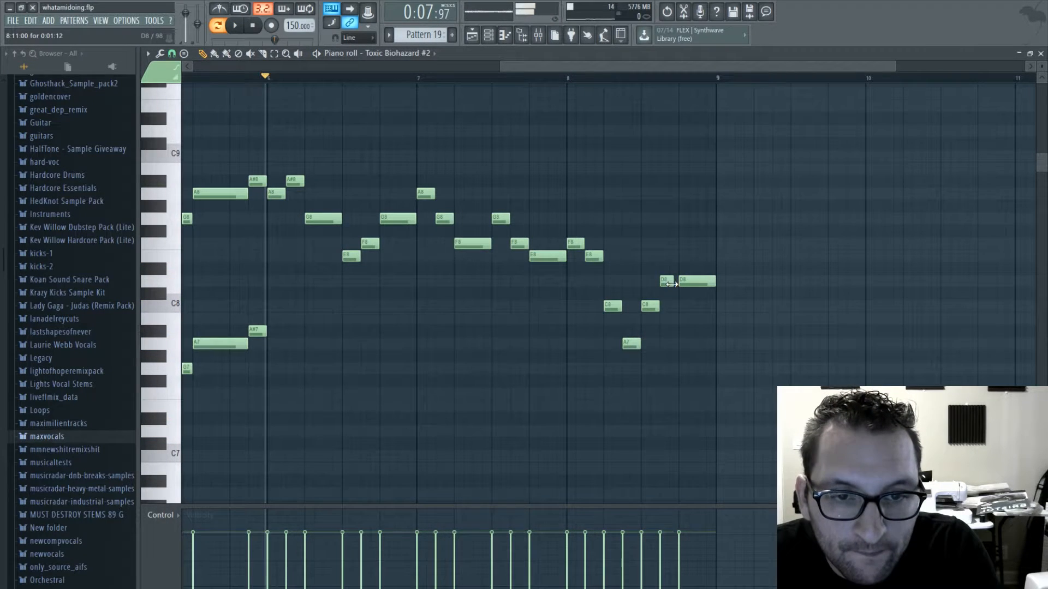
pyautogui.click(666, 78)
pyautogui.press('space')
pyautogui.press('space')
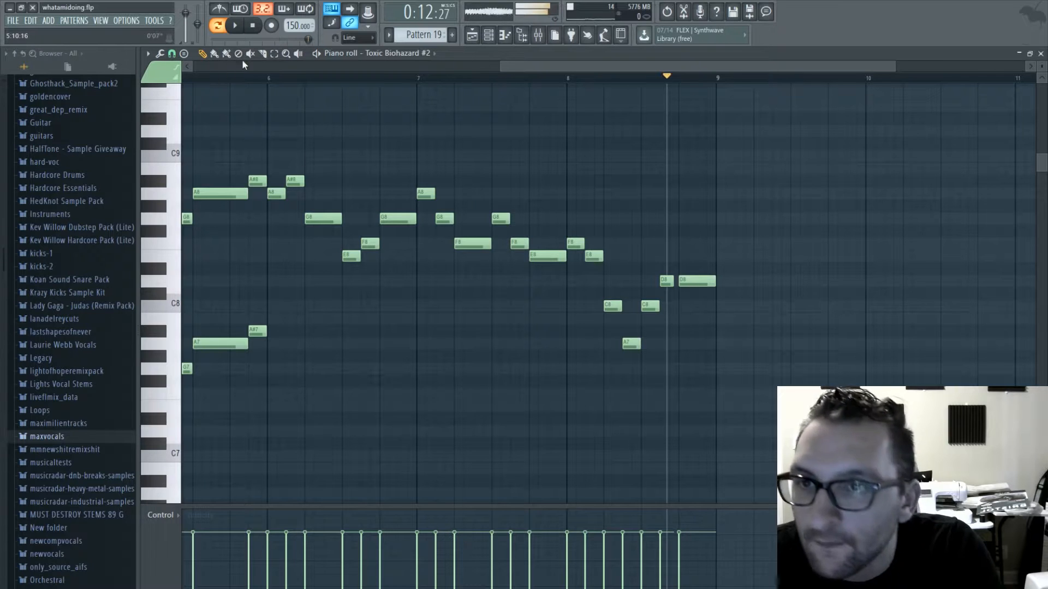
# - Duplicate the notes from bar 6 through bar 8 one octave lower and play the doubled melody
pyautogui.moveTo(734, 151); pyautogui.dragTo(264, 376)
pyautogui.hotkey('ctrl', 'v')
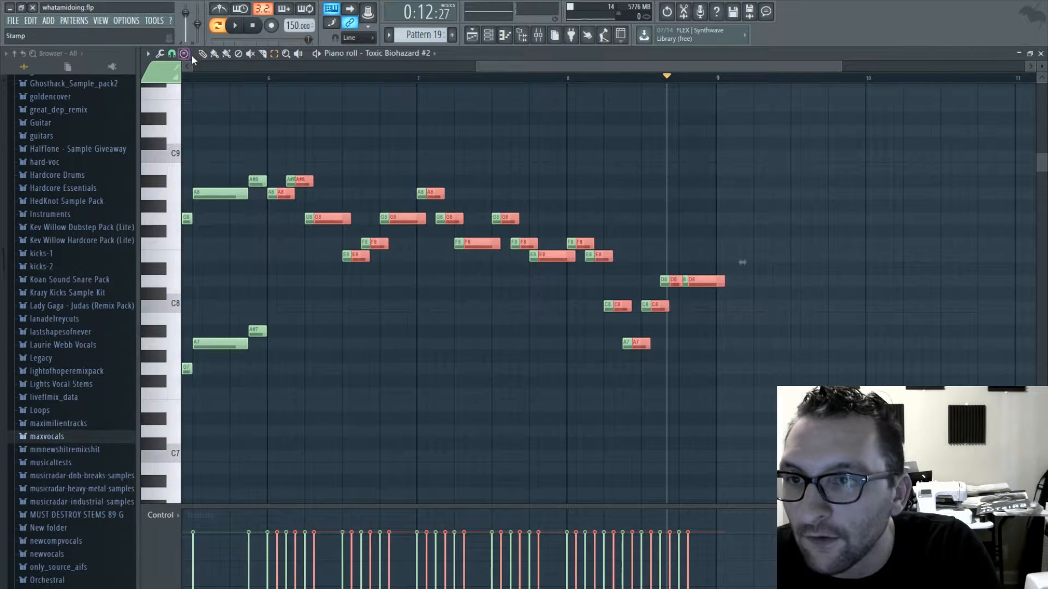
pyautogui.moveTo(279, 193); pyautogui.dragTo(276, 347)
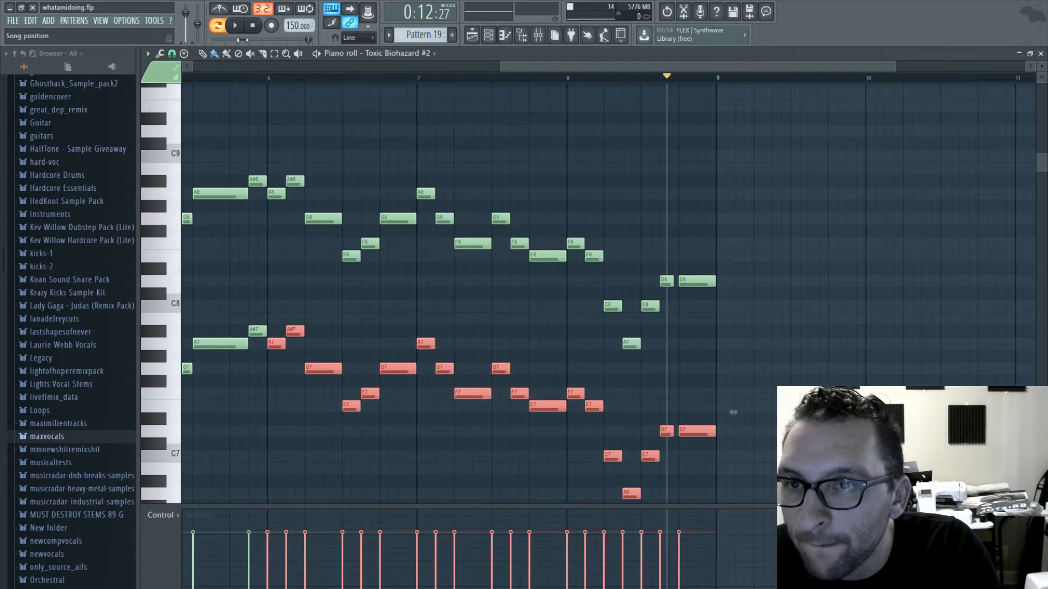
pyautogui.press('space')
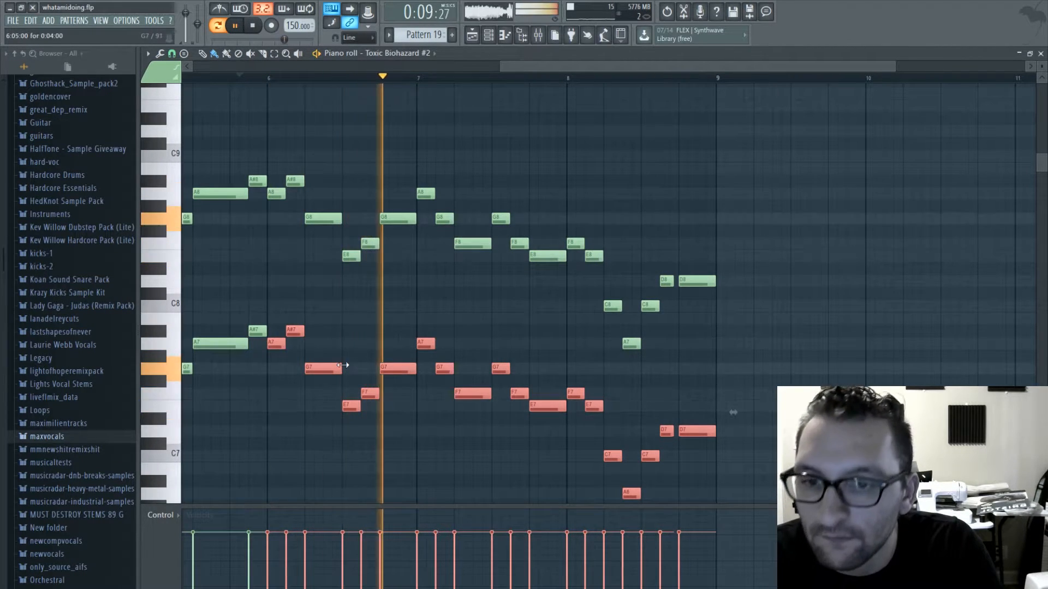
pyautogui.scroll(-3, 603, 327)
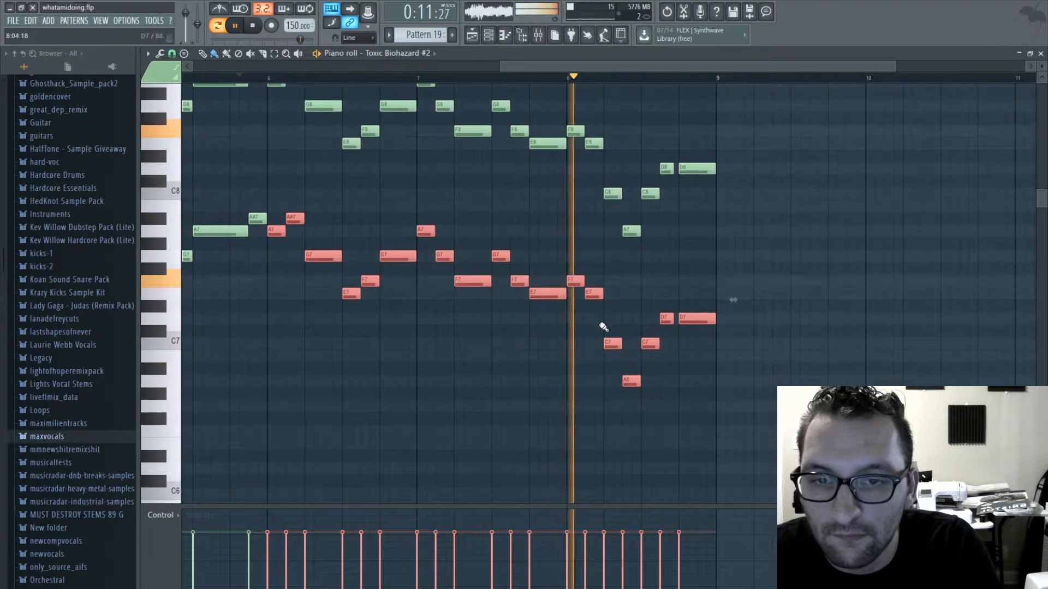
pyautogui.press('space')
pyautogui.click(446, 338)
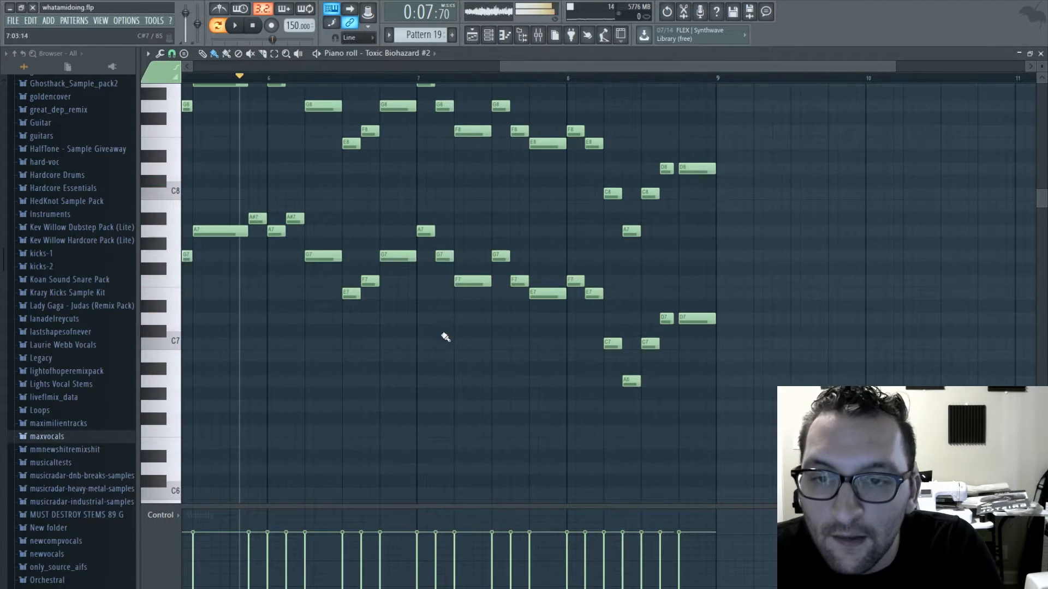
# - Lower the first three lower-octave notes of bar 7 to G7, F7 and E7 and play from bar 7
pyautogui.scroll(1, 429, 271)
pyautogui.moveTo(424, 268); pyautogui.dragTo(465, 330)
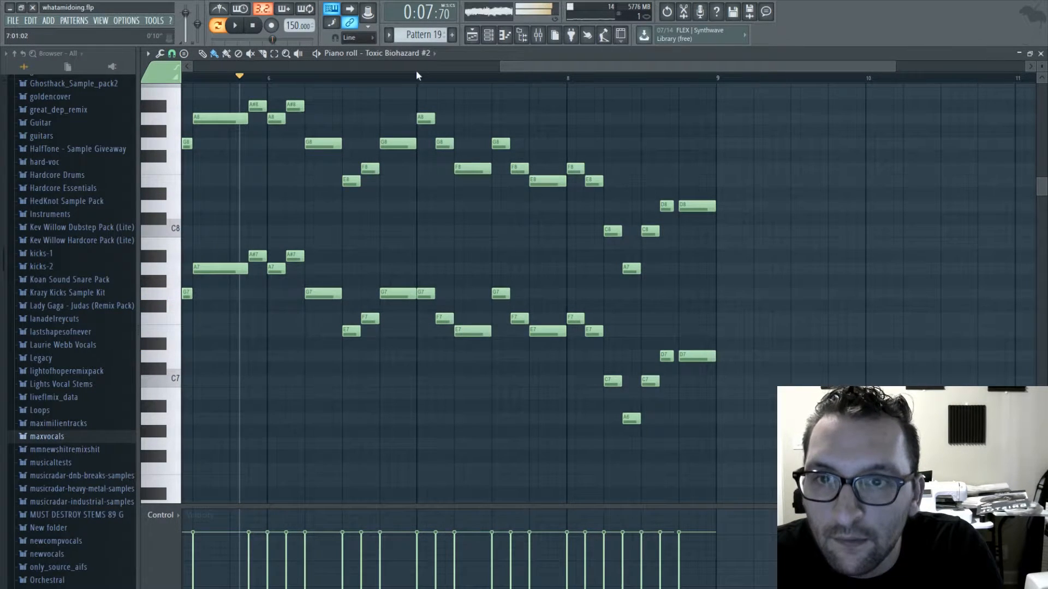
pyautogui.press('space')
pyautogui.click(437, 78)
pyautogui.press('space')
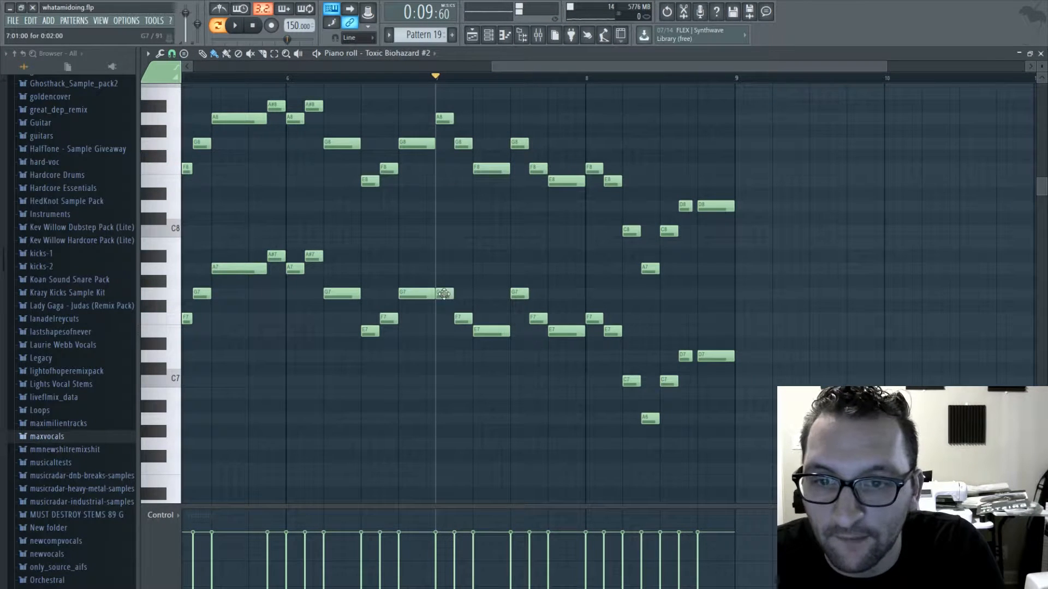
# - Set the first three lower-voice notes of bar 7 to F7, E7 and D7 and play from bar 7
pyautogui.moveTo(443, 294); pyautogui.dragTo(480, 356)
pyautogui.press('space')
pyautogui.press('space')
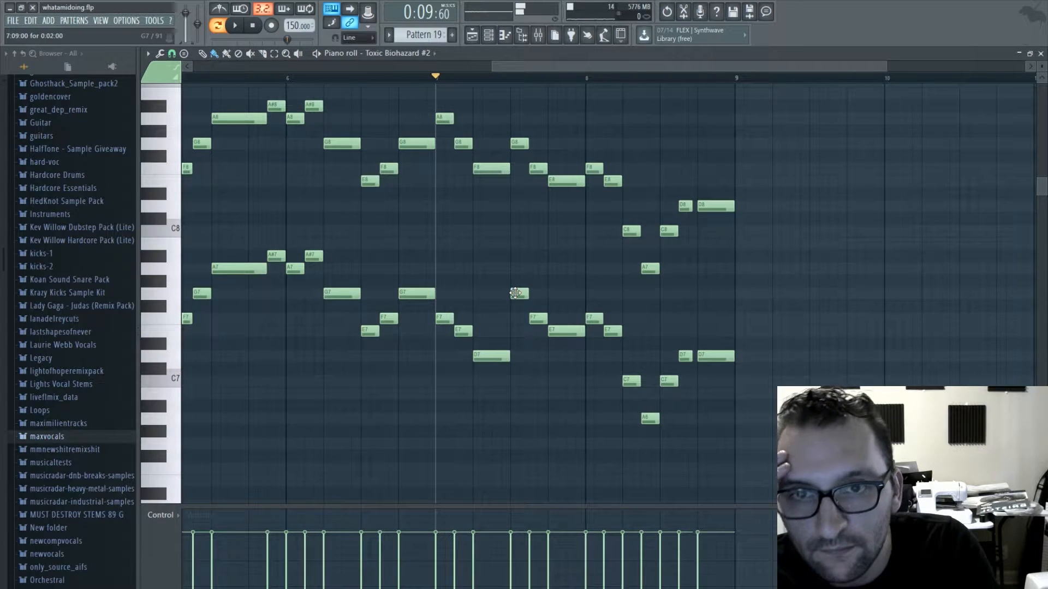
# - Lower the last three lower-voice notes of bar 7 to E7, D7 and C7, and replace bar 8's first two with D7 and C7
pyautogui.moveTo(516, 293); pyautogui.dragTo(568, 384)
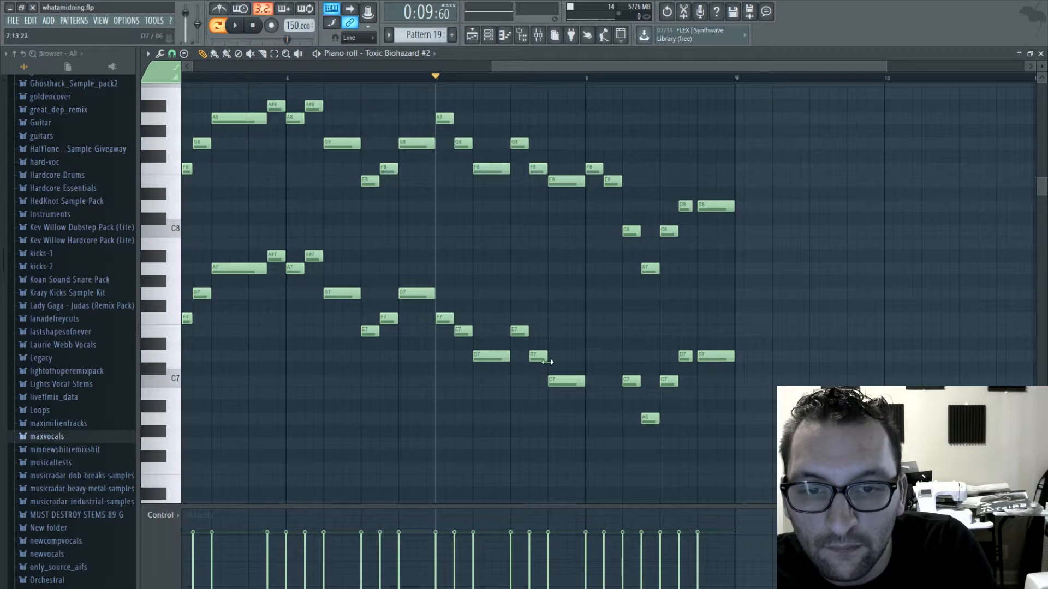
pyautogui.click(593, 357)
pyautogui.click(606, 382)
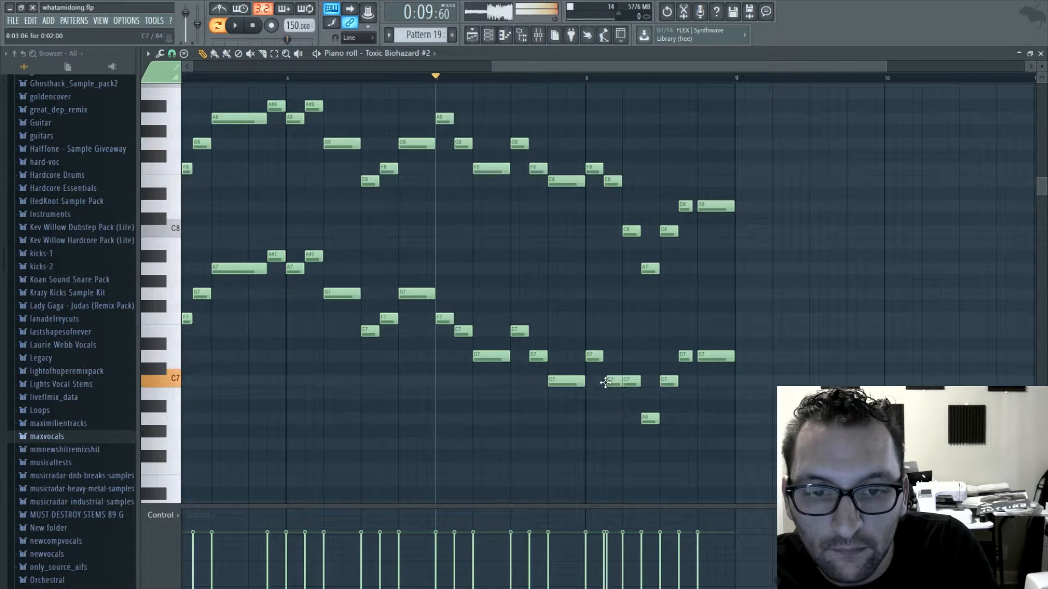
# - Rewrite bar 8's lower voice from the third note onward as D7, E7, F7, D7 and a longer D7, and play from bar 7
pyautogui.moveTo(632, 386); pyautogui.dragTo(634, 355)
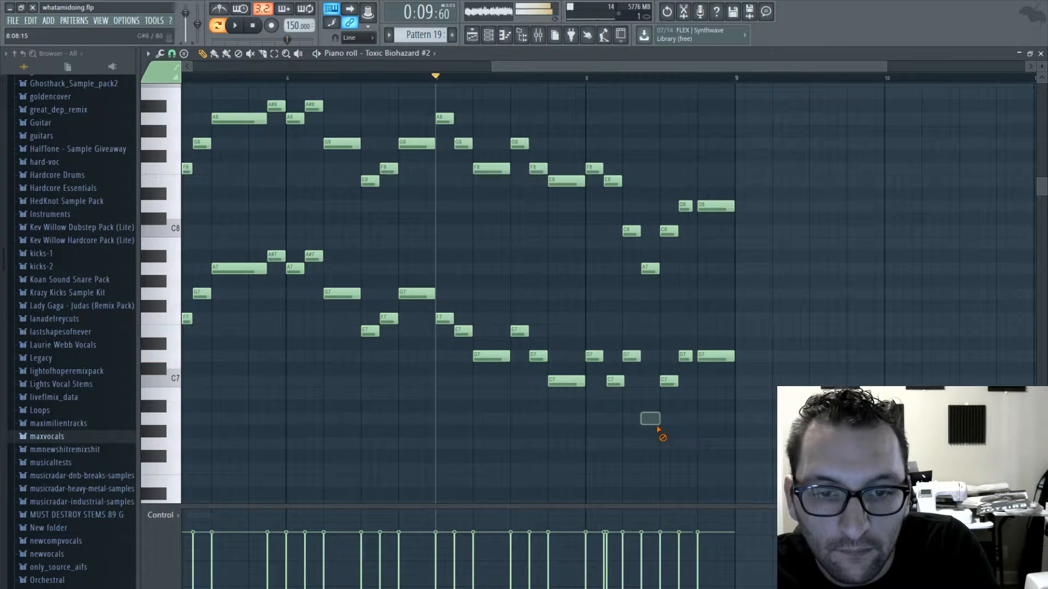
pyautogui.click(649, 332)
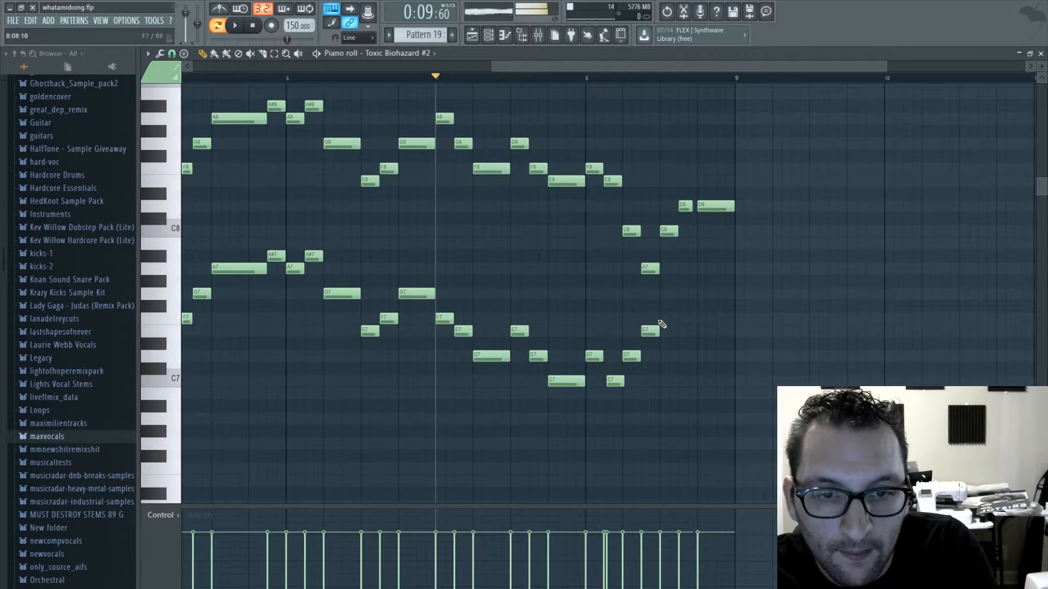
pyautogui.press('space')
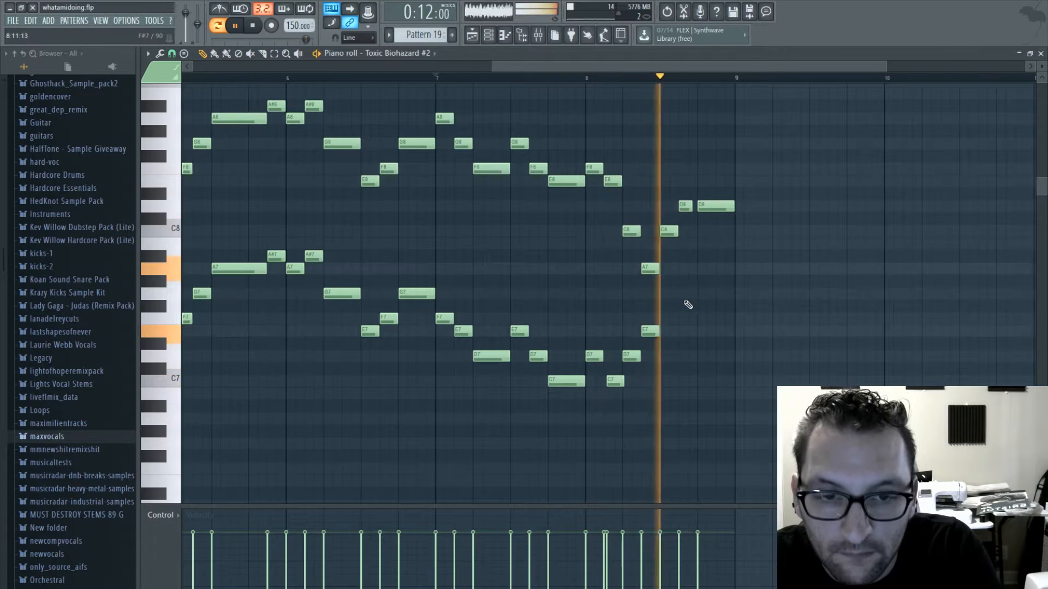
pyautogui.press('space')
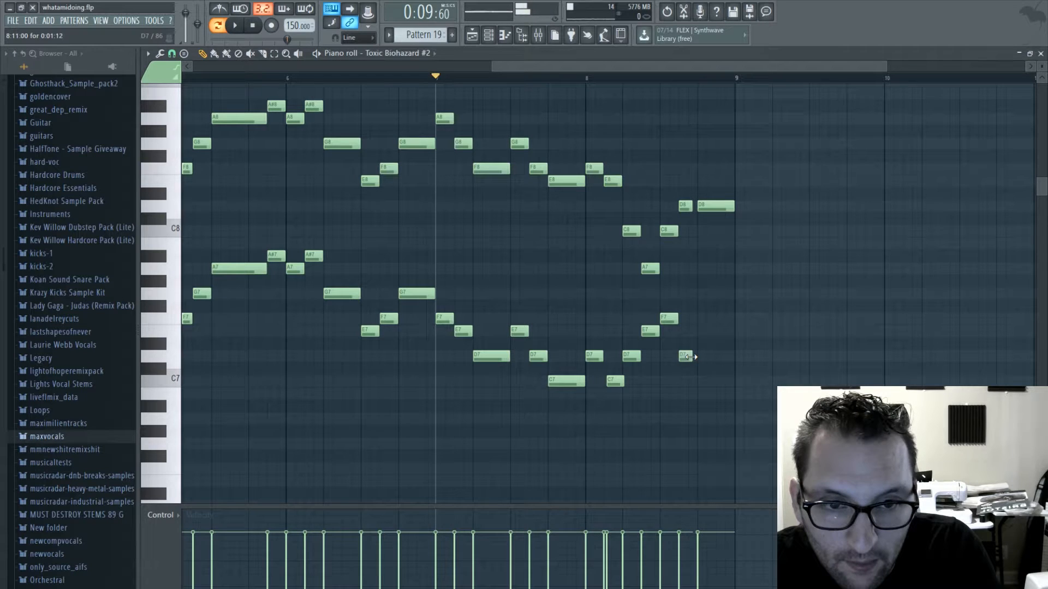
pyautogui.moveTo(708, 358); pyautogui.dragTo(734, 359)
pyautogui.press('space')
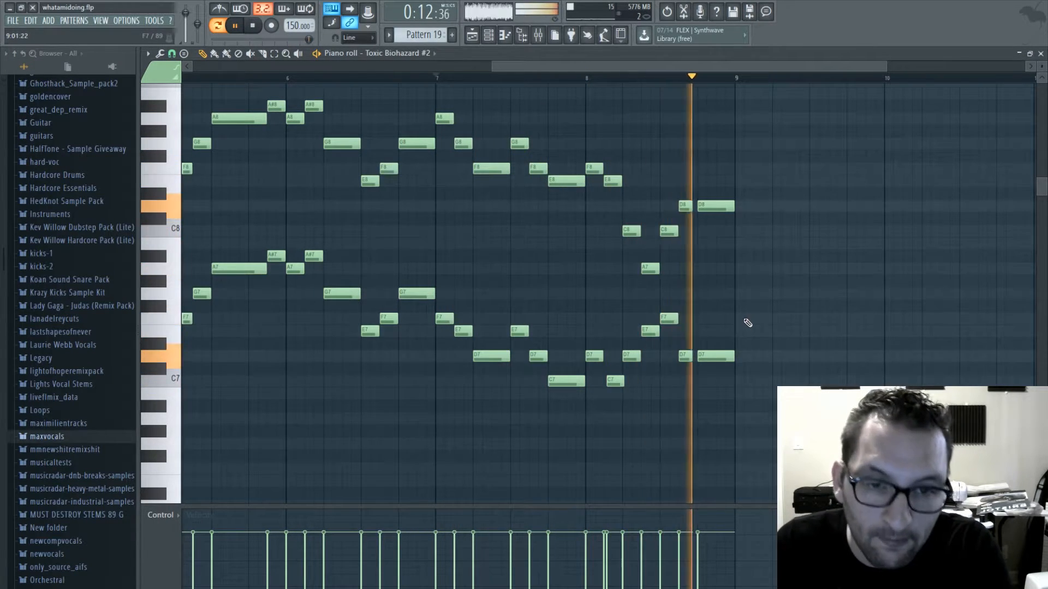
# - Replace the Pattern 18 clip at bar 165 on Track 7 with Pattern 19 and play the song from about bar 159
pyautogui.click(1041, 53)
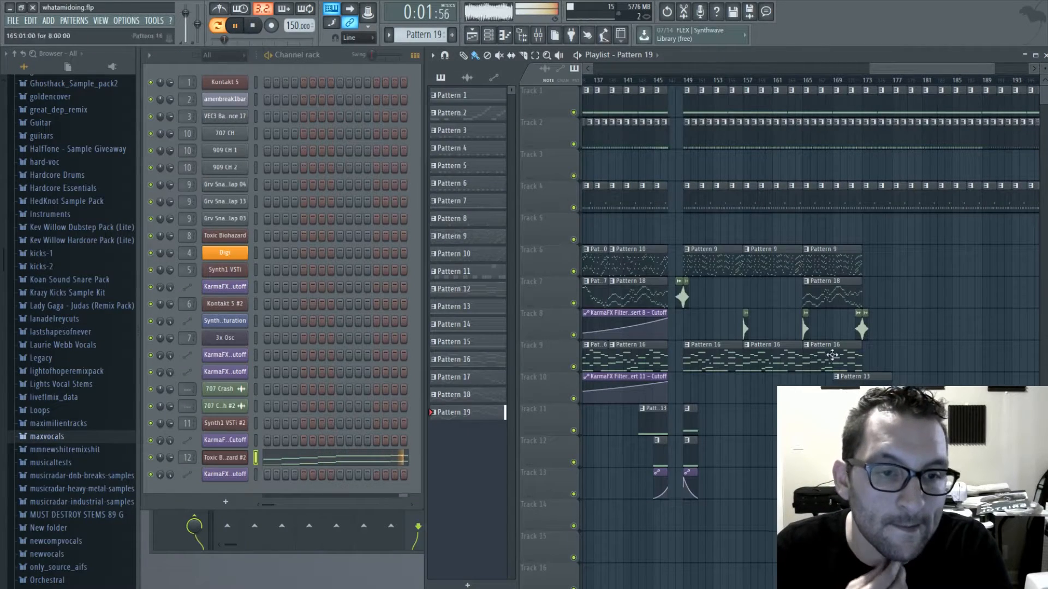
pyautogui.rightClick(836, 300)
pyautogui.moveTo(839, 297); pyautogui.dragTo(827, 294)
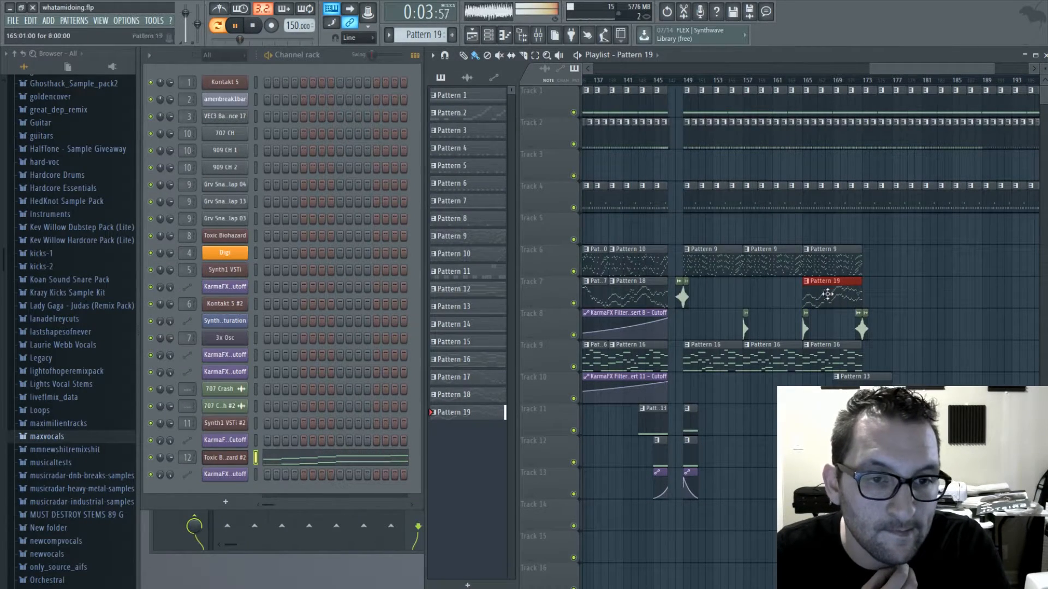
pyautogui.click(761, 74)
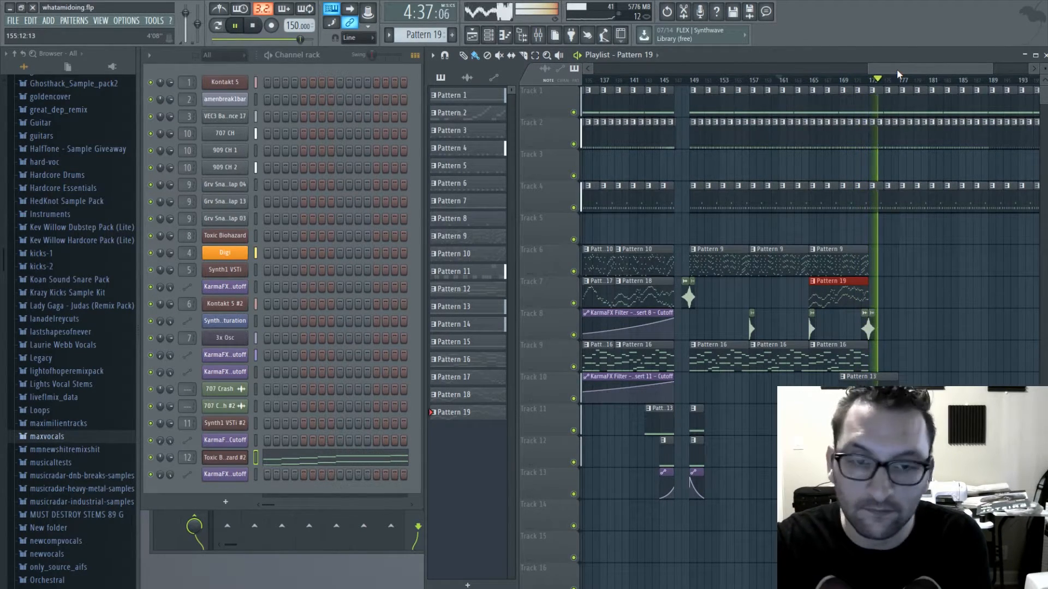
# - Copy the 707 Crash #2 and 707 Crash pair on Track 8 to bars 180–181 and 188–189
pyautogui.moveTo(923, 67); pyautogui.dragTo(980, 80)
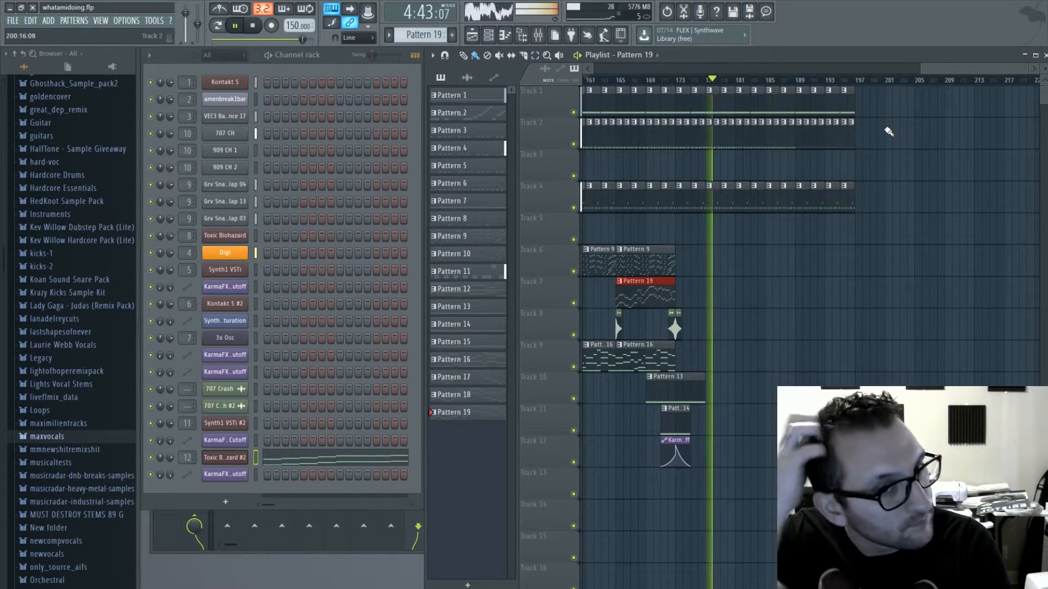
pyautogui.click(673, 326)
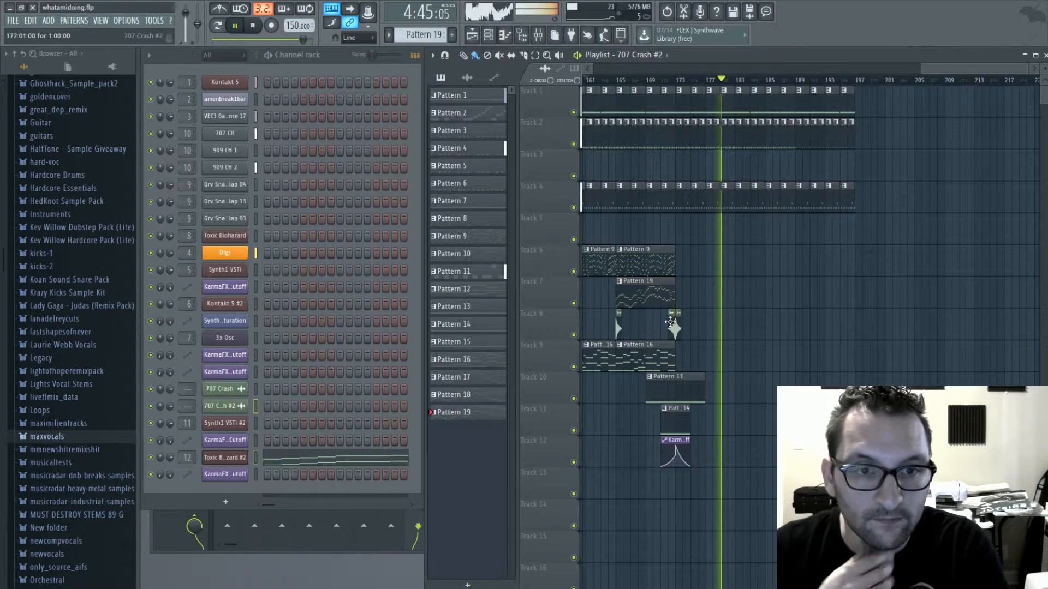
pyautogui.click(732, 327)
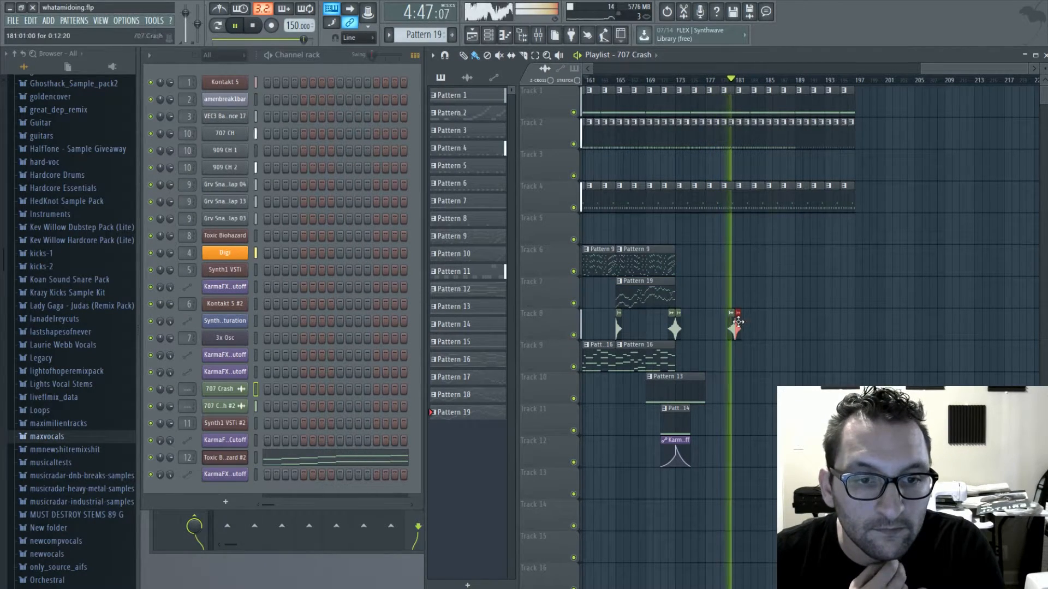
pyautogui.click(731, 328)
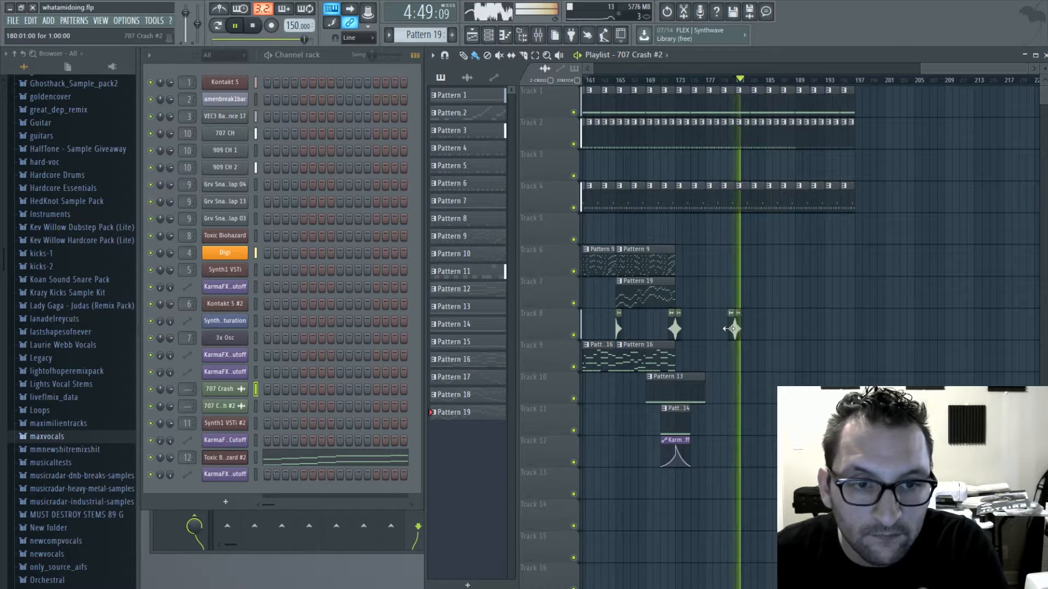
pyautogui.click(795, 327)
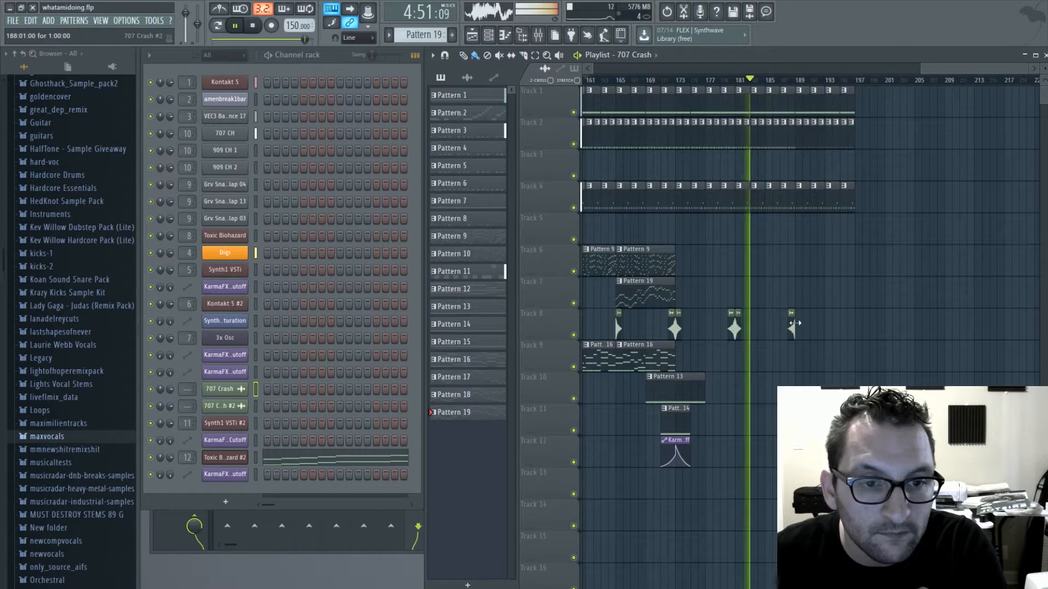
# - Copy the Pattern 14 clip and the Insert 7 filter cutoff automation on Tracks 11 and 12 to bars 179 and 187
pyautogui.click(675, 415)
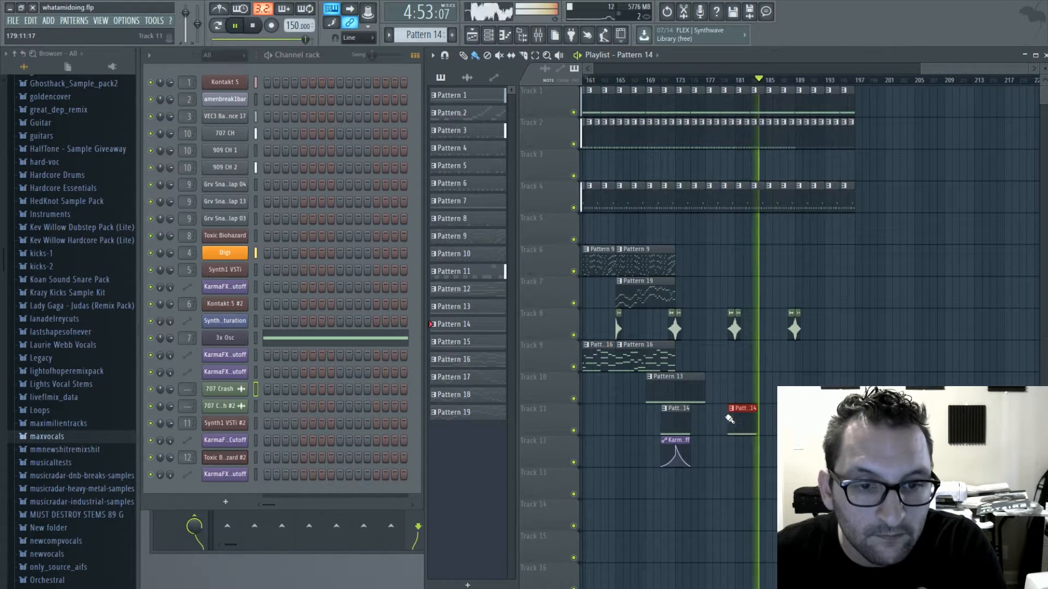
pyautogui.click(728, 415)
pyautogui.click(676, 449)
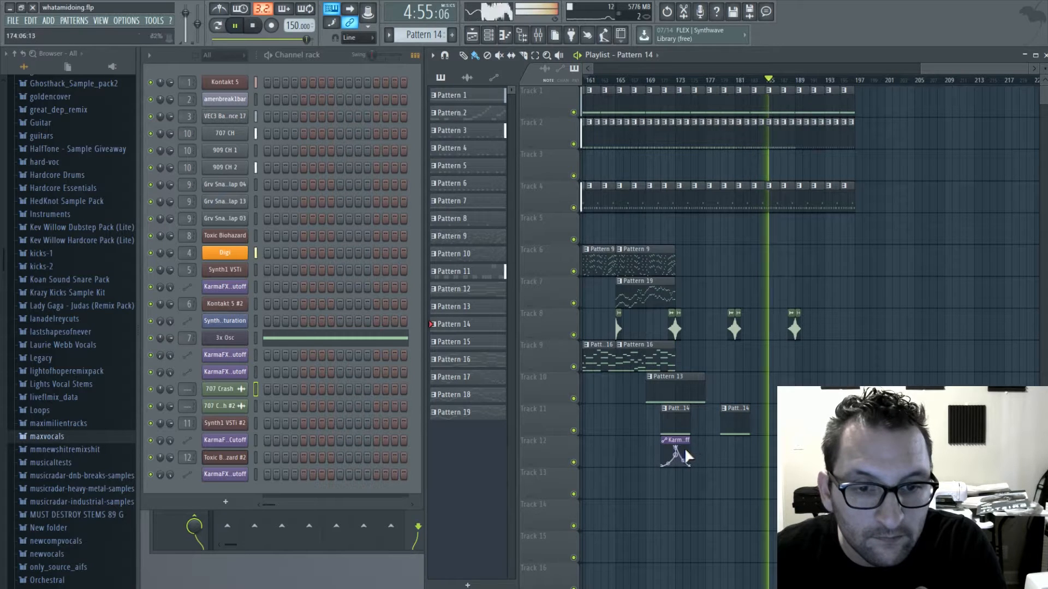
pyautogui.click(731, 445)
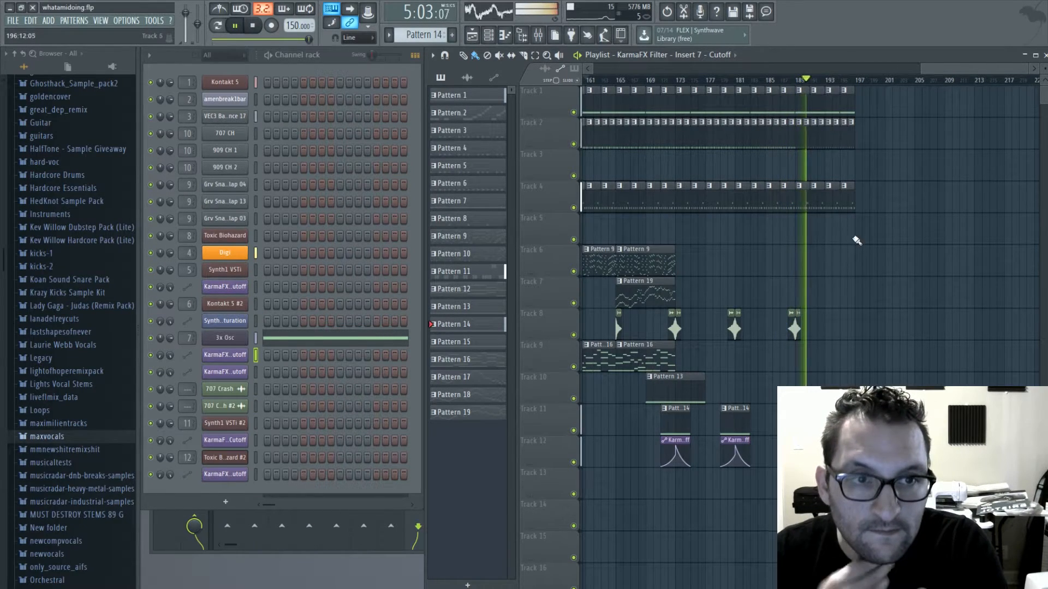
# - Place a Pattern 11 clip at bar 197 on Track 4 and trim it to a very short final hit
pyautogui.hscroll(-8, 863, 148)
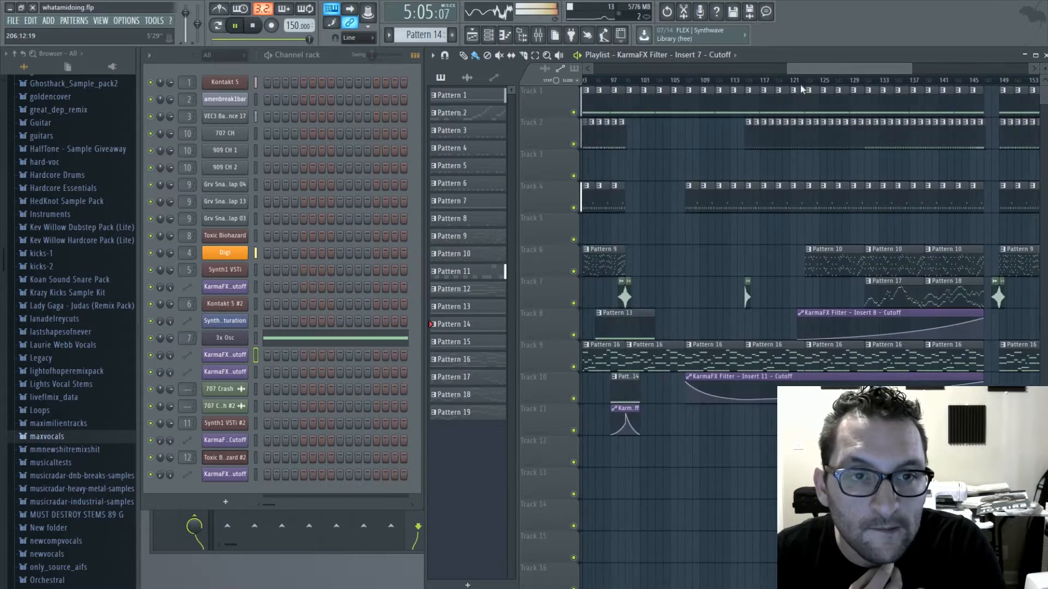
pyautogui.click(857, 140)
pyautogui.moveTo(853, 71); pyautogui.dragTo(998, 70)
pyautogui.click(807, 138)
pyautogui.scroll(4, 816, 157)
pyautogui.click(942, 195)
pyautogui.click(612, 195)
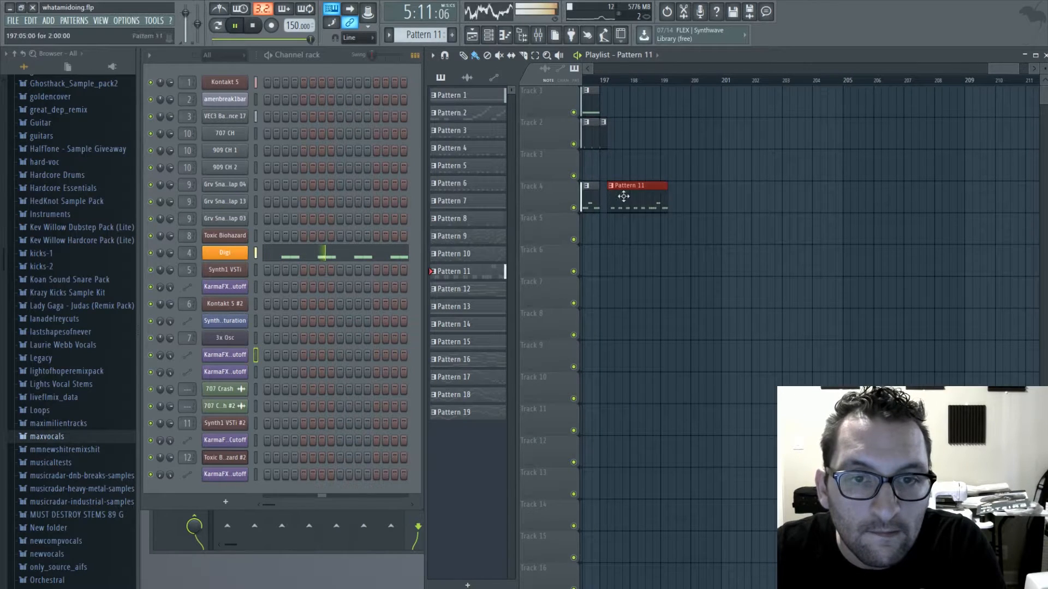
pyautogui.moveTo(656, 202); pyautogui.dragTo(606, 200)
pyautogui.scroll(-3, 652, 217)
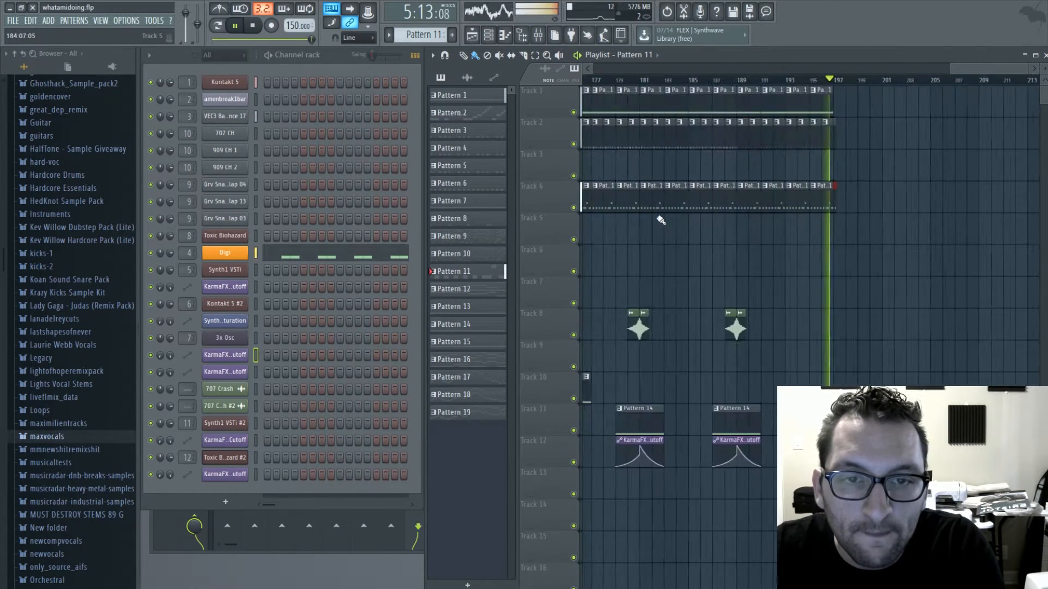
# - Lengthen the last Pattern 1 clip on Track 1 to six bars, ending at bar 201, and play the ending
pyautogui.press('space')
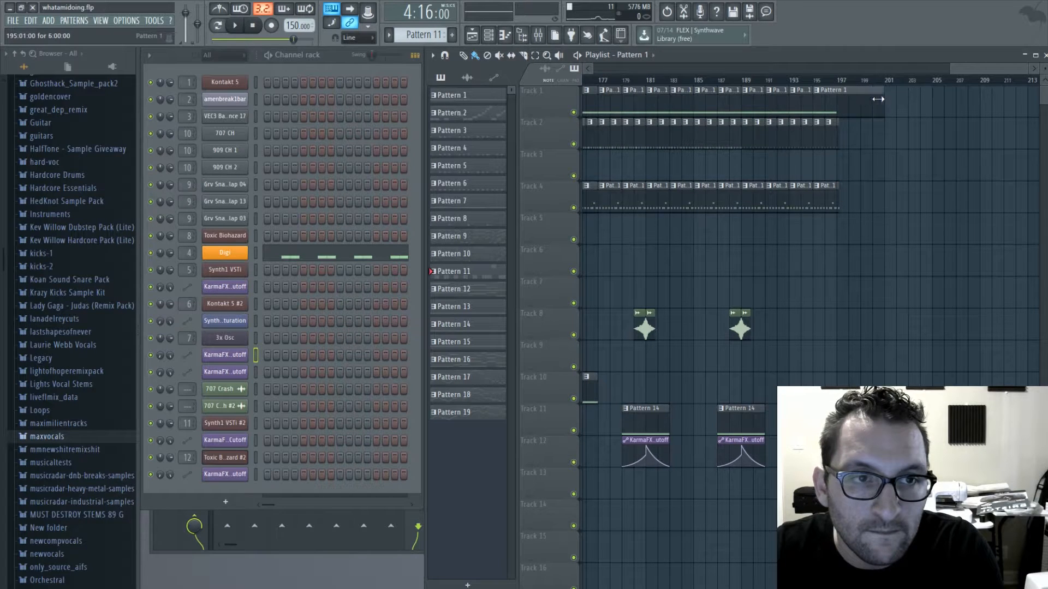
pyautogui.click(812, 81)
pyautogui.press('space')
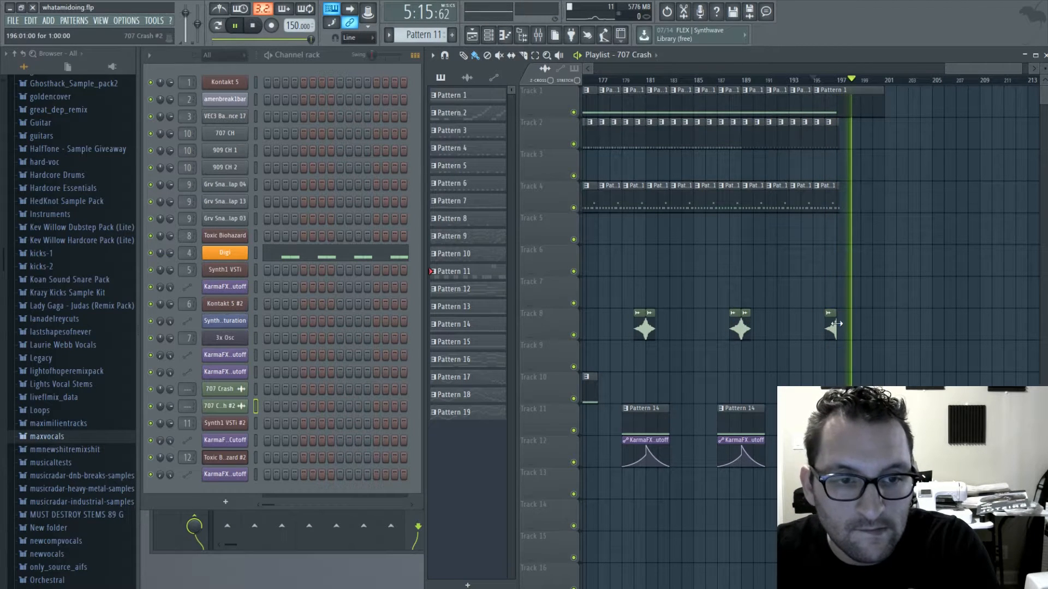
# - Copy the Pattern 14 clip and its filter cutoff automation to bar 195 on Tracks 11 and 12, and play from bar 194
pyautogui.click(744, 420)
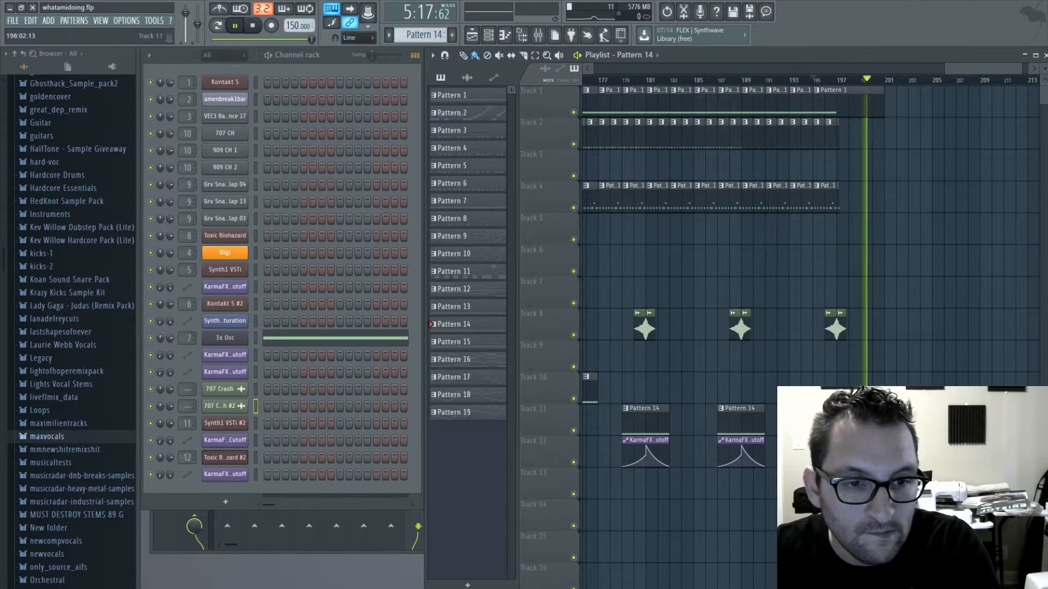
pyautogui.click(744, 450)
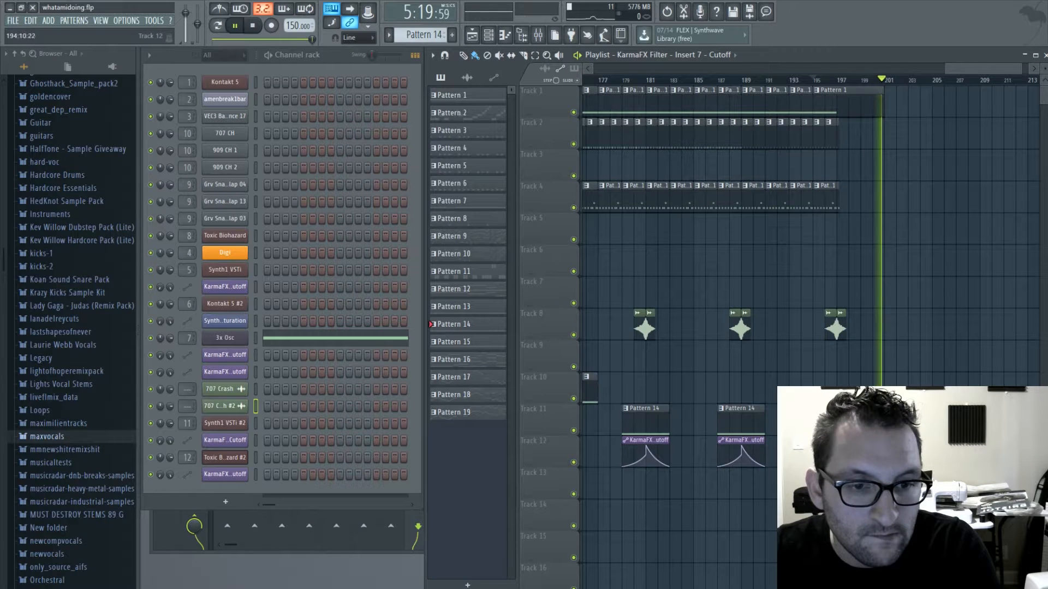
pyautogui.click(802, 80)
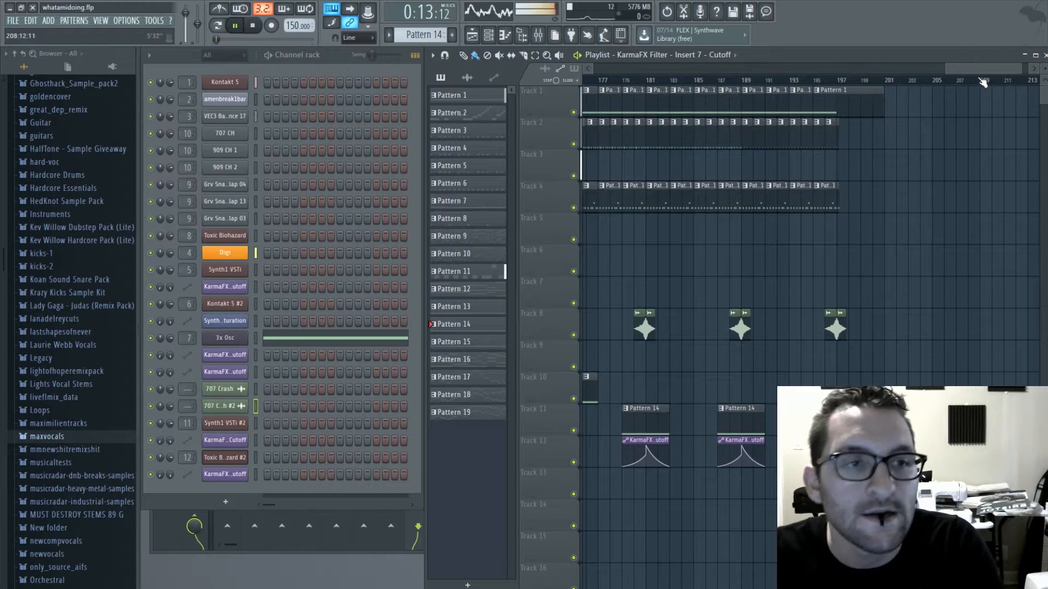
# - Stop playback, bring the whole arrangement into view and play the song from the beginning
pyautogui.press('space')
pyautogui.moveTo(982, 69); pyautogui.dragTo(509, 168)
pyautogui.scroll(-7, 721, 254)
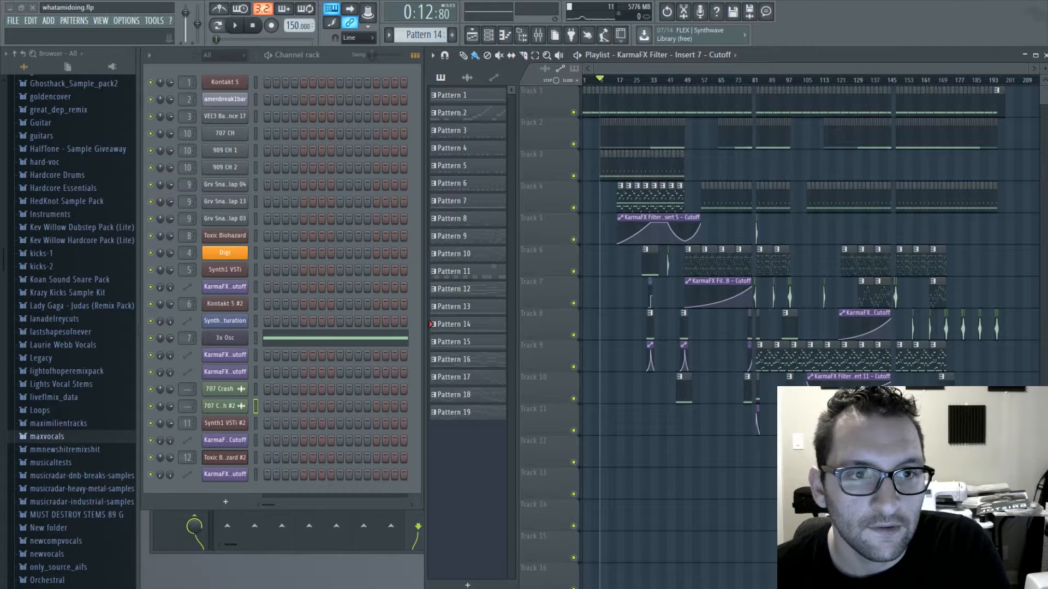
pyautogui.moveTo(746, 65); pyautogui.dragTo(574, 86)
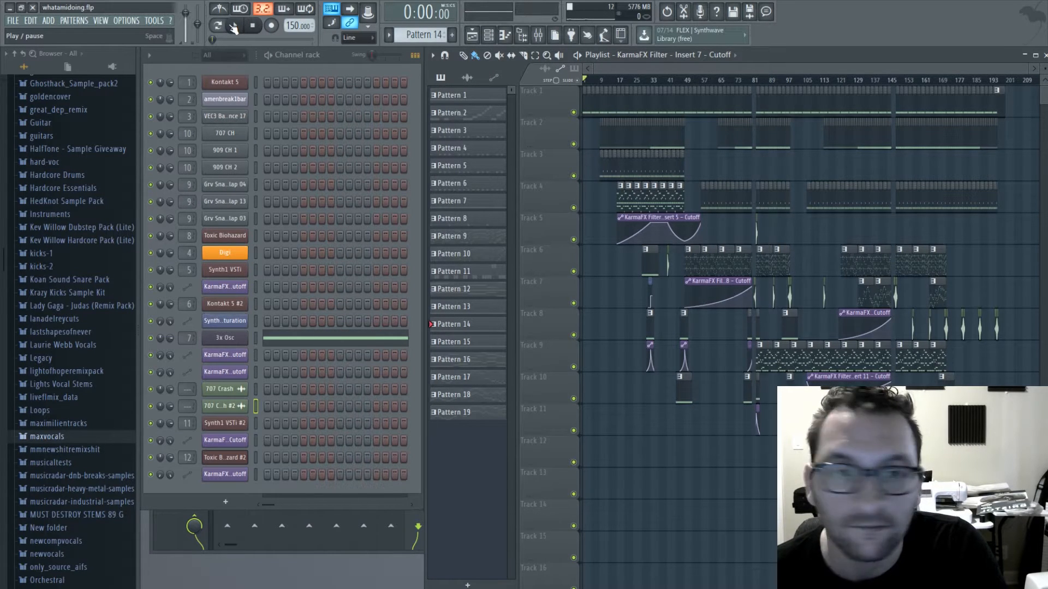
pyautogui.click(236, 26)
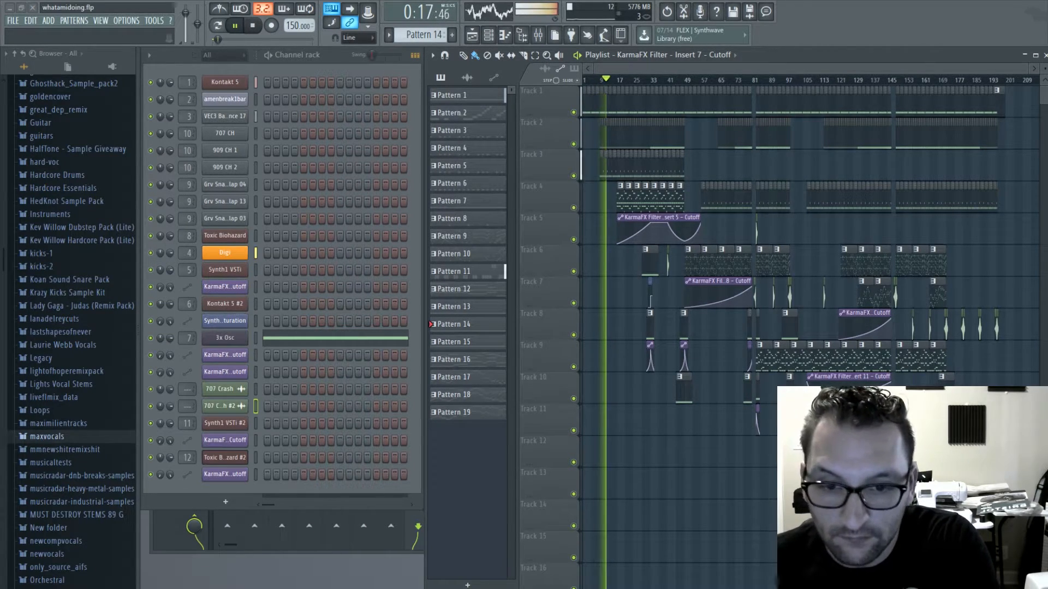
# - Maximize the Playlist and examine the clips of the opening section while the song plays
pyautogui.moveTo(763, 61); pyautogui.dragTo(492, 59)
pyautogui.click(752, 55)
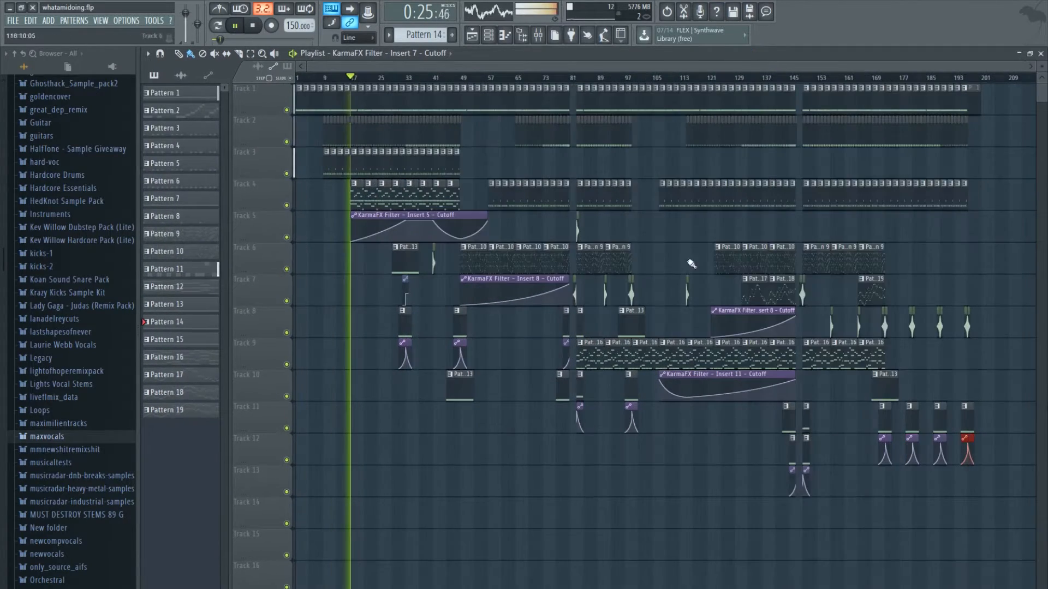
pyautogui.scroll(8, 363, 126)
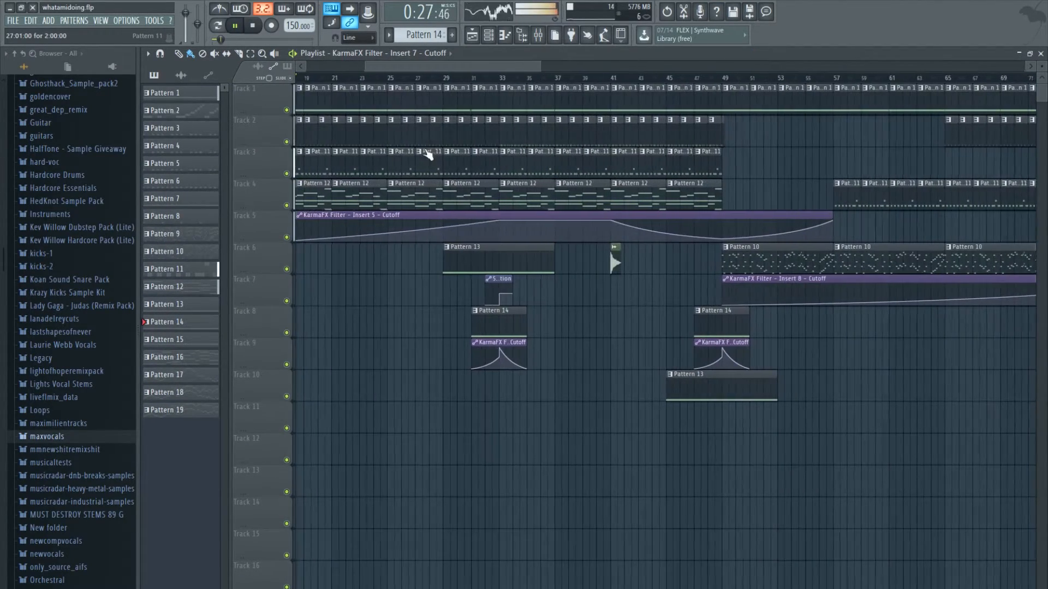
pyautogui.scroll(-2, 388, 157)
pyautogui.moveTo(420, 67); pyautogui.dragTo(411, 67)
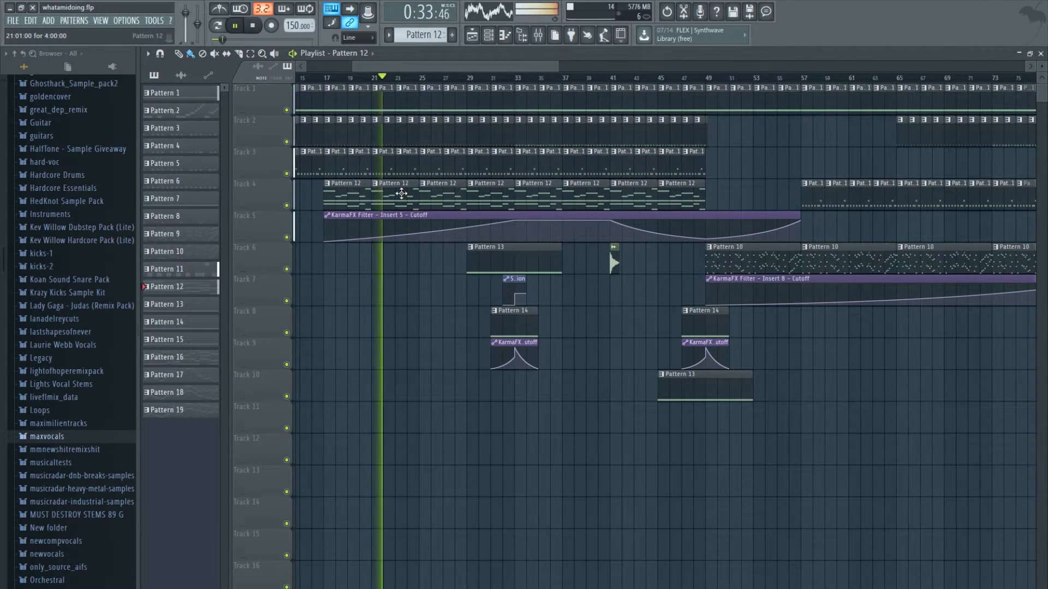
# - Open Pattern 12's Synth1 VSTi notes in the piano roll and examine its chords
pyautogui.doubleClick(611, 259)
pyautogui.scroll(-3, 497, 256)
pyautogui.moveTo(520, 68); pyautogui.dragTo(148, 89)
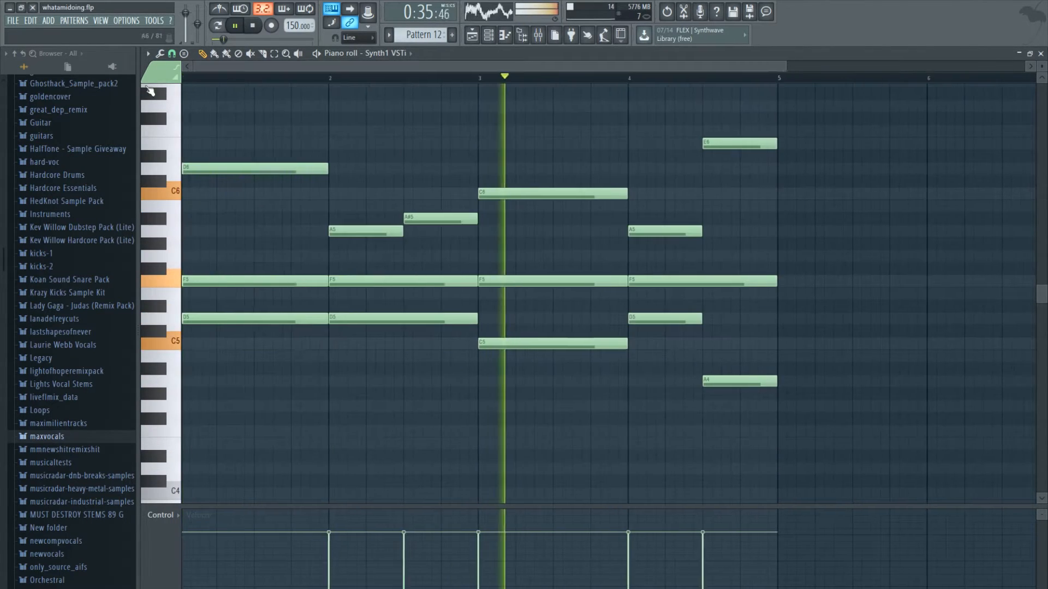
pyautogui.scroll(-2, 431, 246)
# - Close the piano roll, inspect the Synth1 VSTi plugin settings, and return to the Playlist from about bar 29 onward
pyautogui.click(1041, 54)
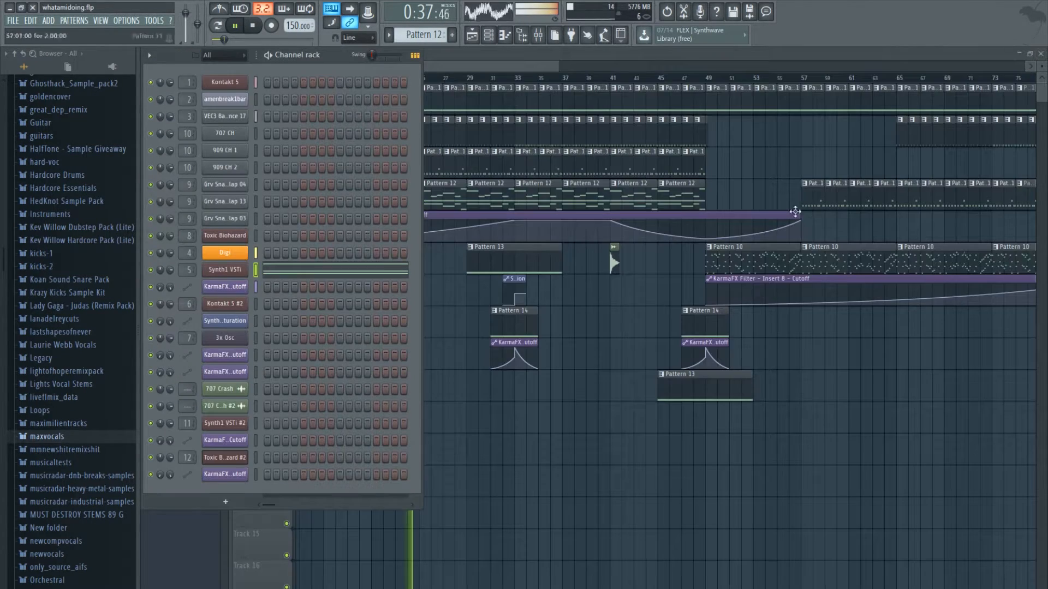
pyautogui.click(238, 271)
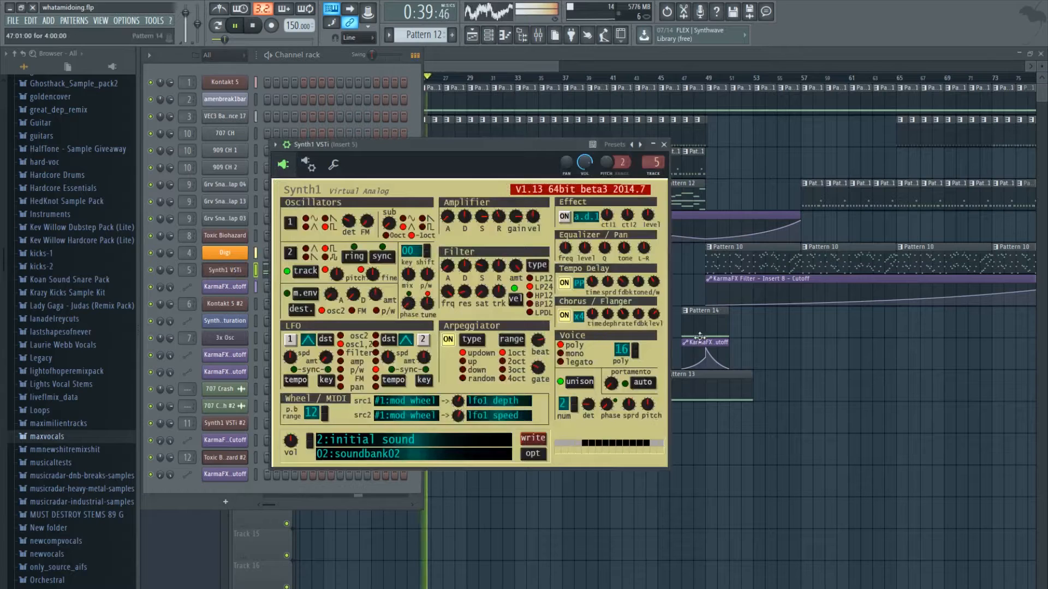
pyautogui.click(663, 144)
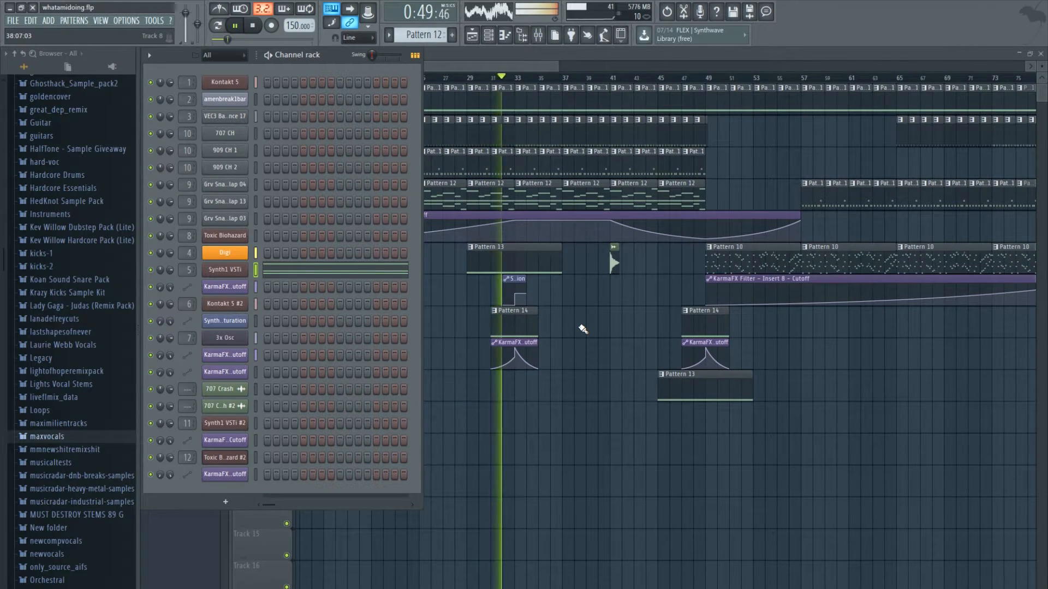
pyautogui.moveTo(533, 68); pyautogui.dragTo(578, 70)
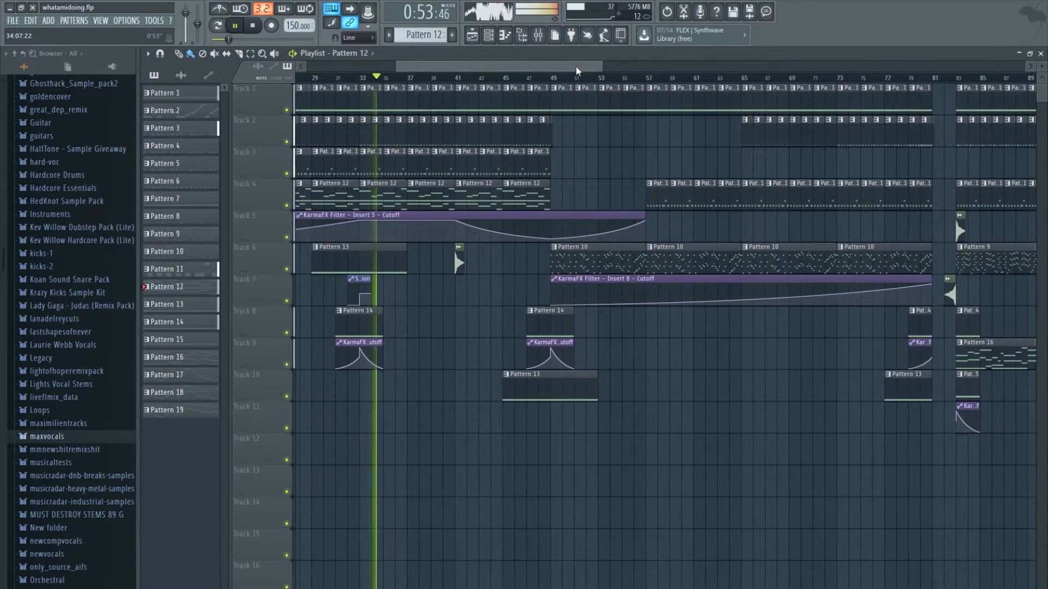
# - Place a 707 Crash at bar 49 on Track 11 with a 707 Crash #2 leading into it, and save the project
pyautogui.scroll(-5, 613, 174)
pyautogui.scroll(-2, 632, 156)
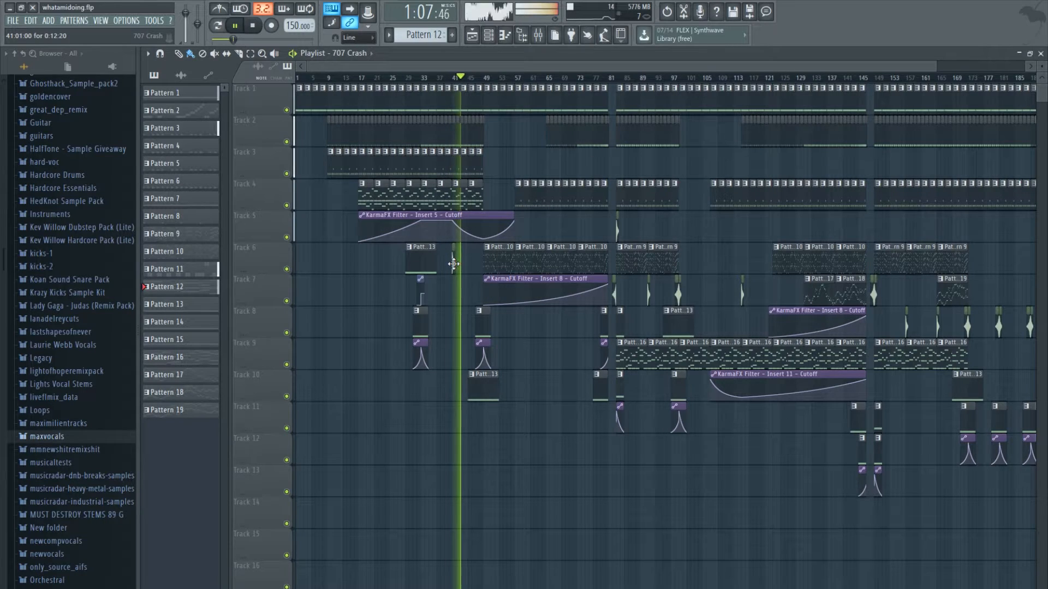
pyautogui.scroll(5, 463, 284)
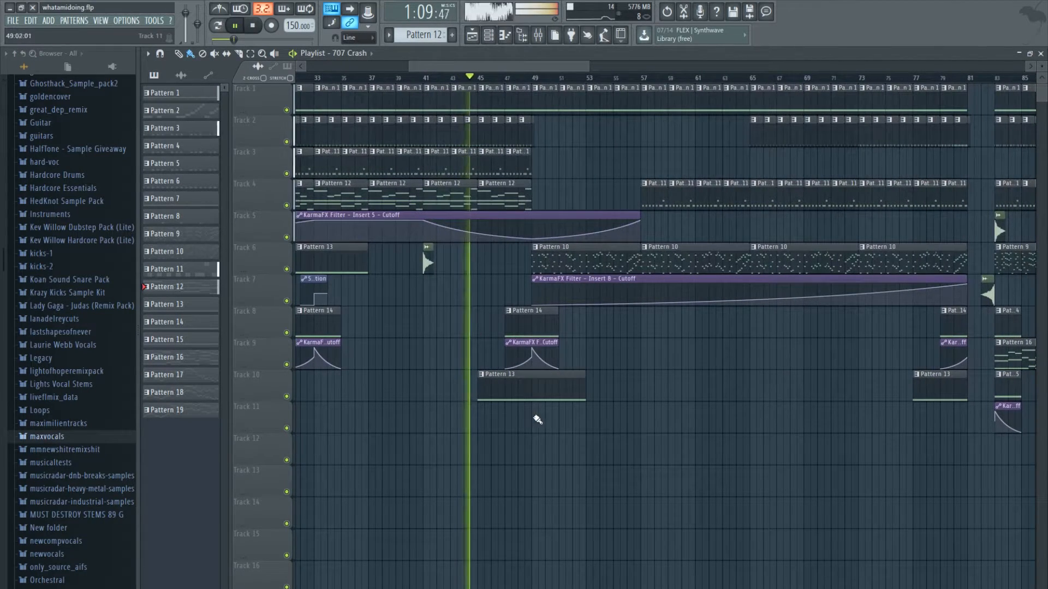
pyautogui.click(988, 296)
pyautogui.click(522, 416)
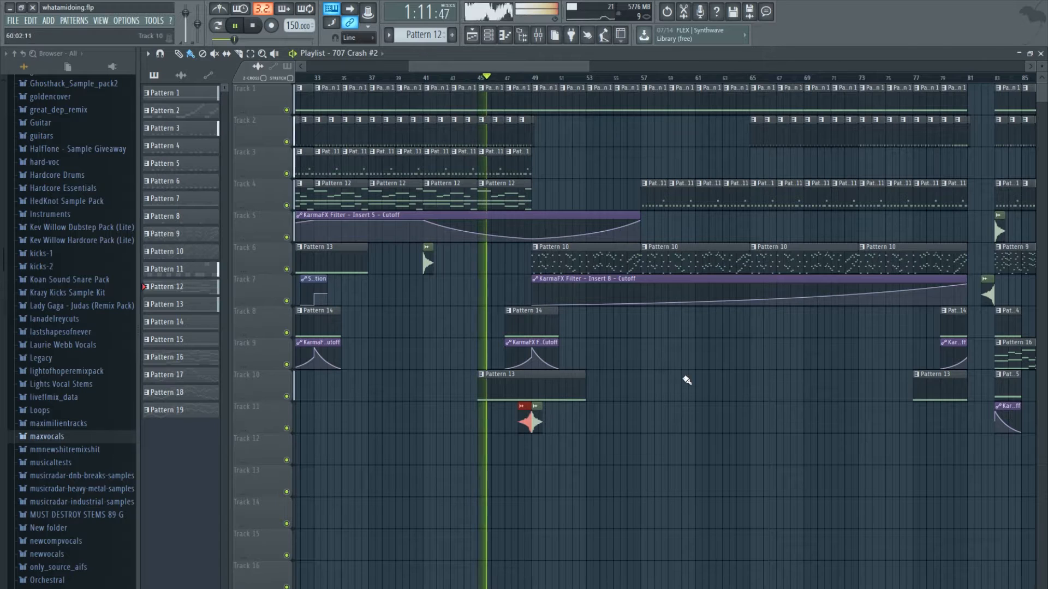
pyautogui.hotkey('ctrl', 's')
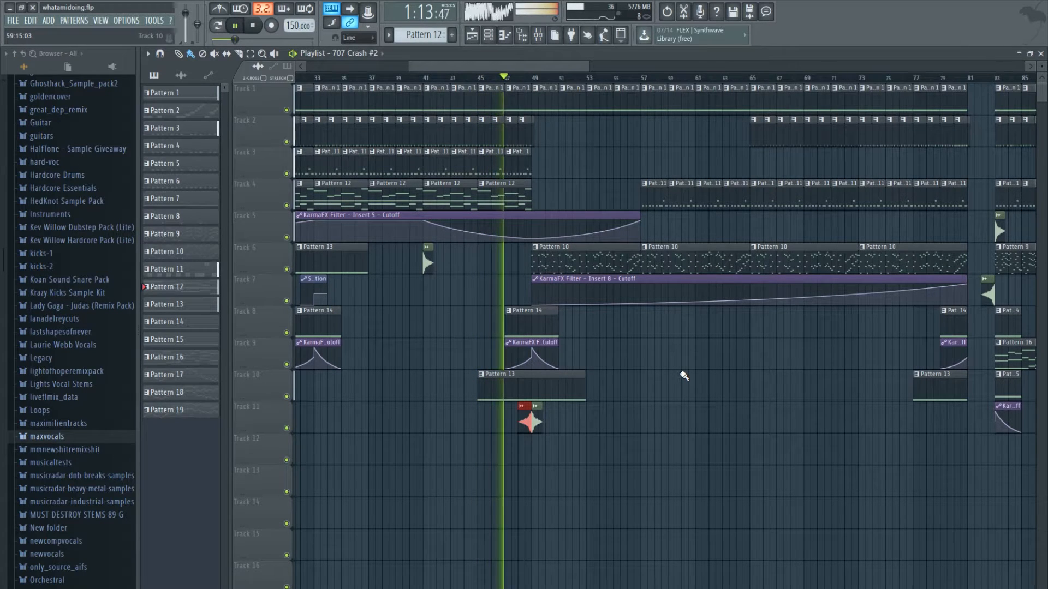
# - Add 707 Crash clips at bars 57 and 65 on Track 11, with a 707 Crash #2 leading into bar 65
pyautogui.click(644, 421)
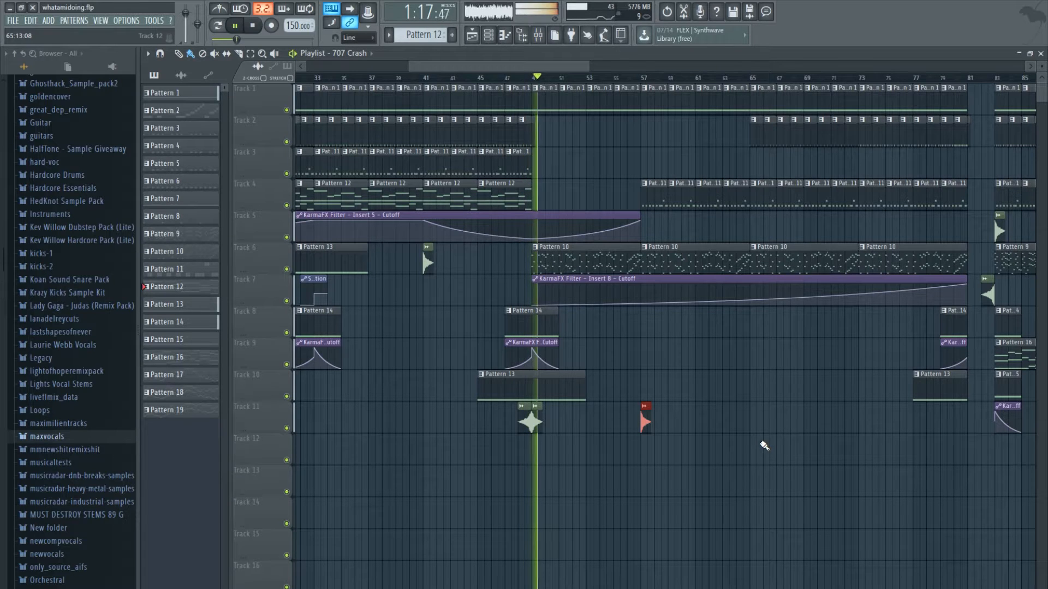
pyautogui.click(757, 423)
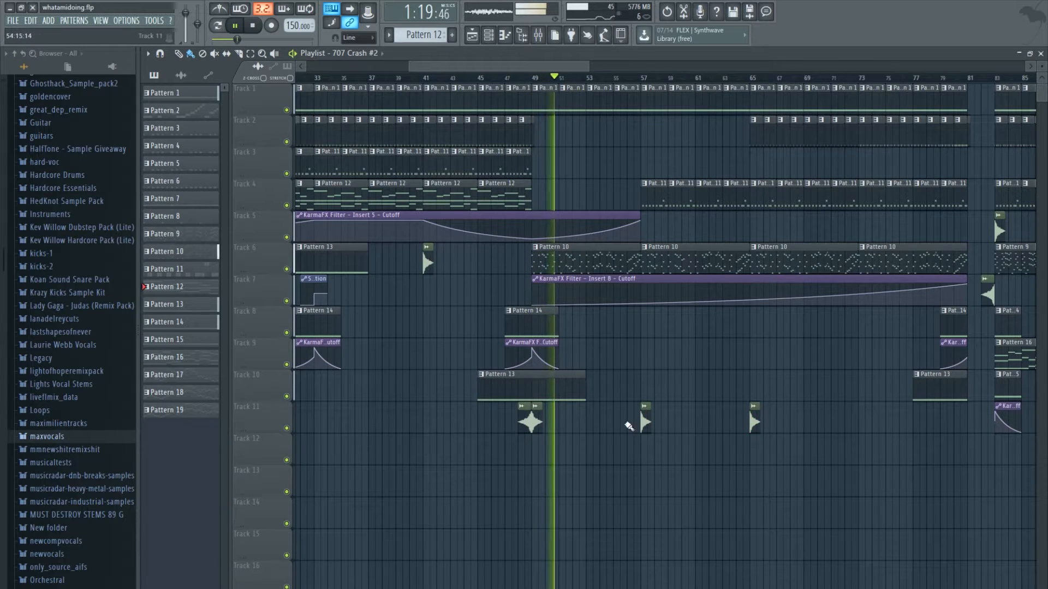
pyautogui.click(737, 420)
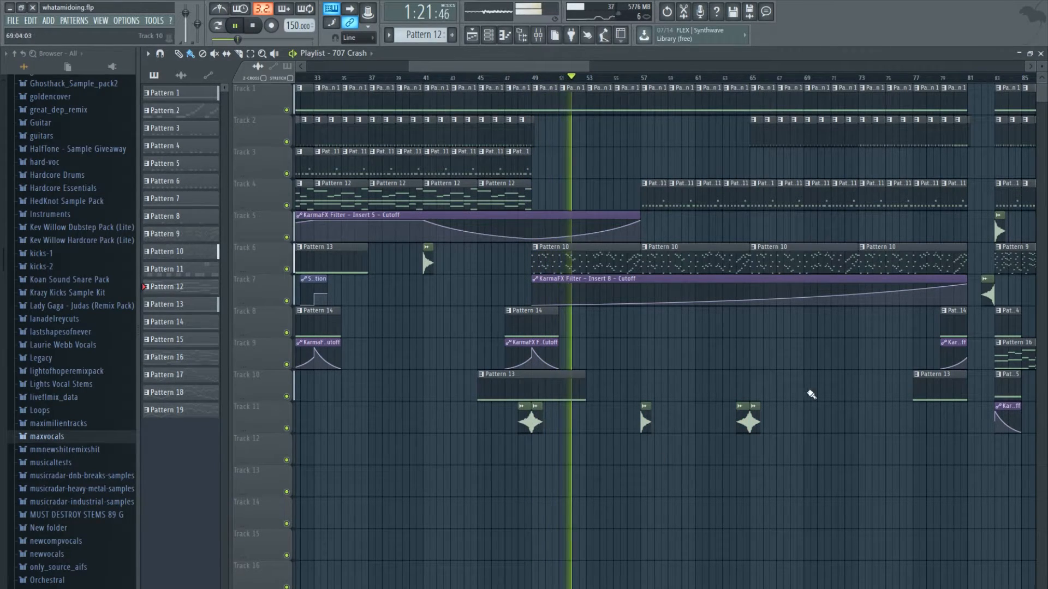
# - Add a 707 Crash at bar 73 on Track 11, try a 707 Crash #2 just before bar 81, and remove that one again
pyautogui.click(860, 418)
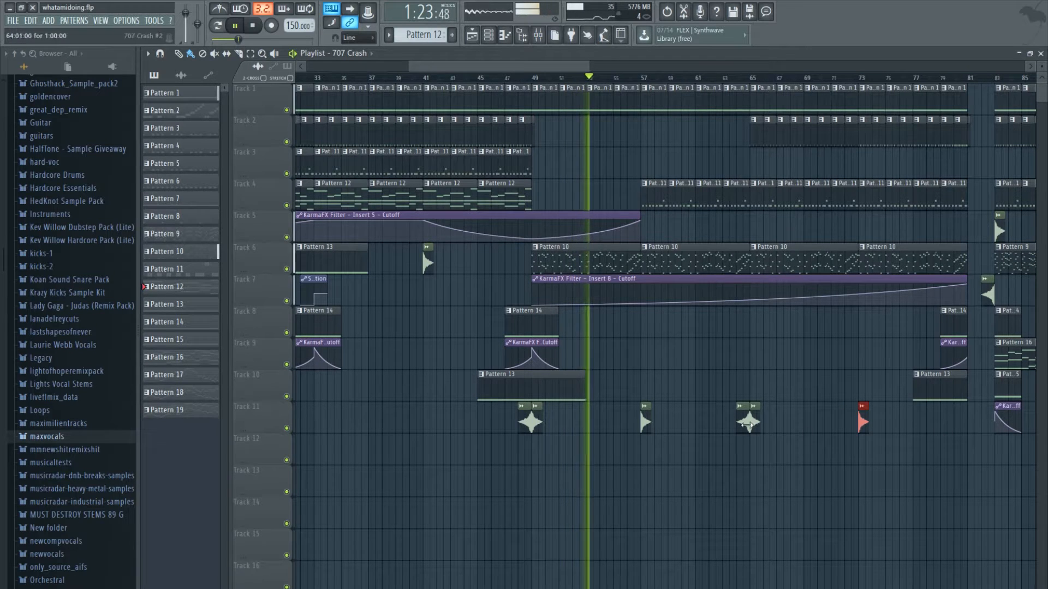
pyautogui.click(961, 423)
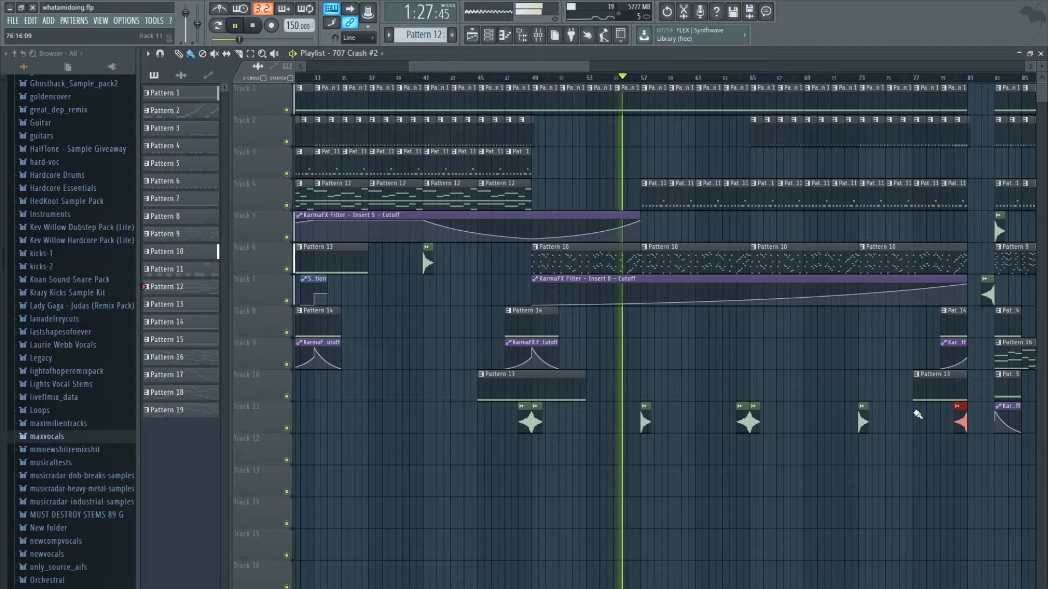
pyautogui.rightClick(960, 422)
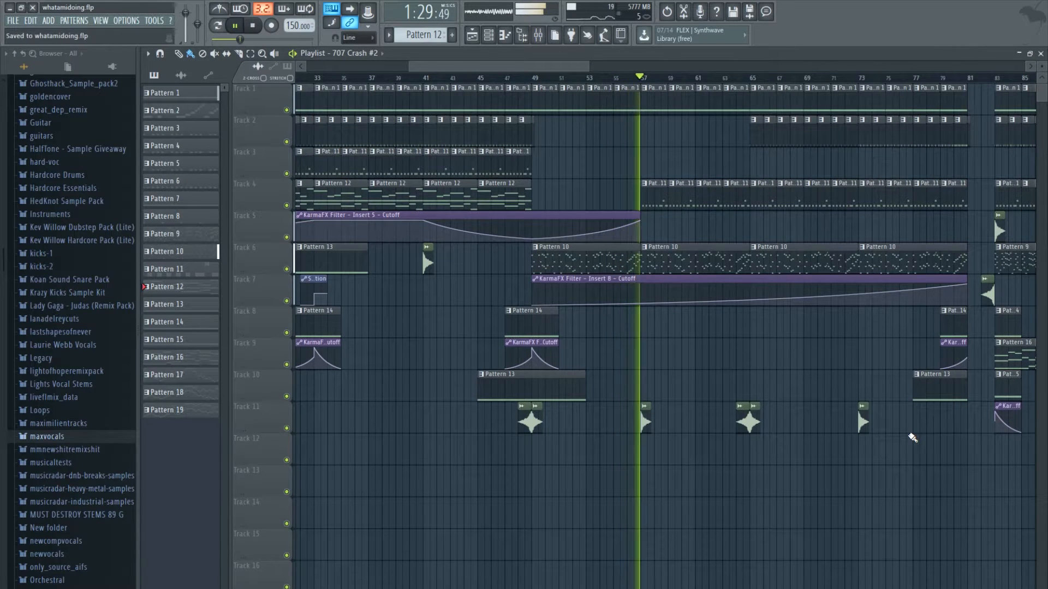
# - Open Pattern 10 in the piano roll, examine its Toxic Biohazard notes, and close the piano roll
pyautogui.moveTo(576, 68); pyautogui.dragTo(624, 71)
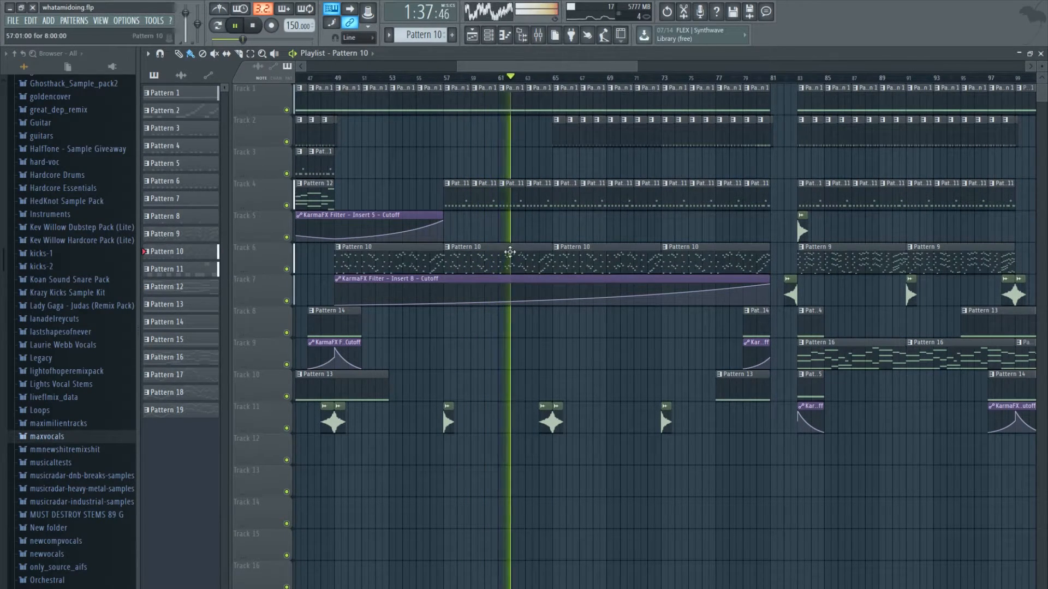
pyautogui.doubleClick(533, 261)
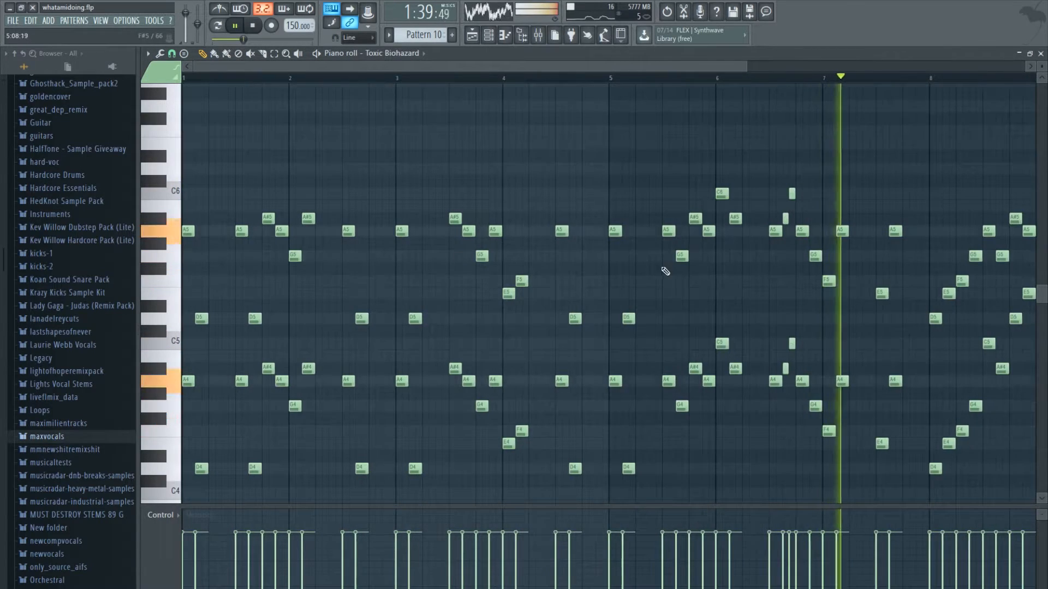
pyautogui.scroll(-2, 977, 352)
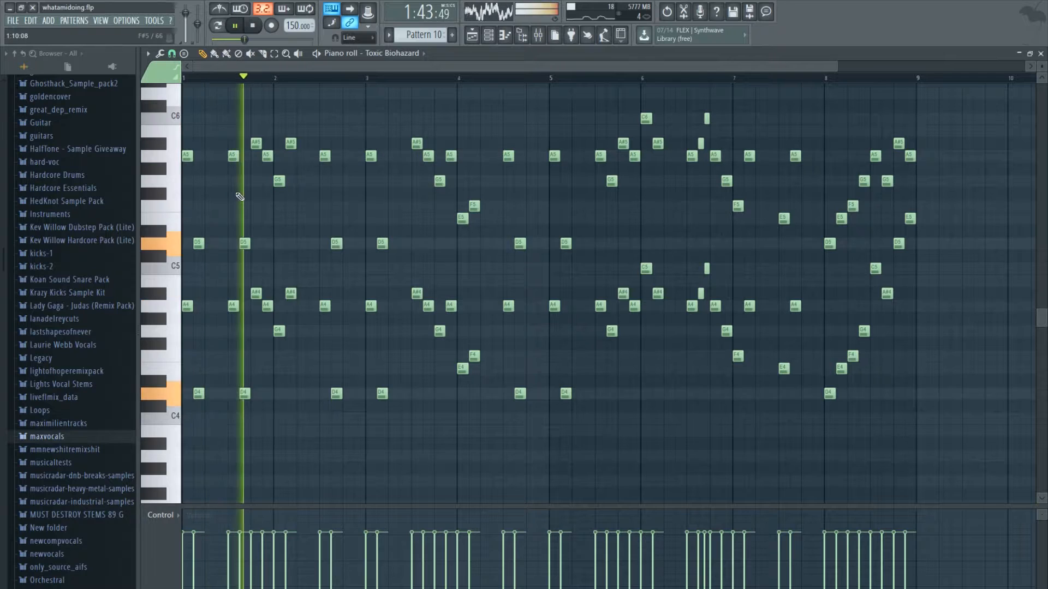
pyautogui.click(1040, 54)
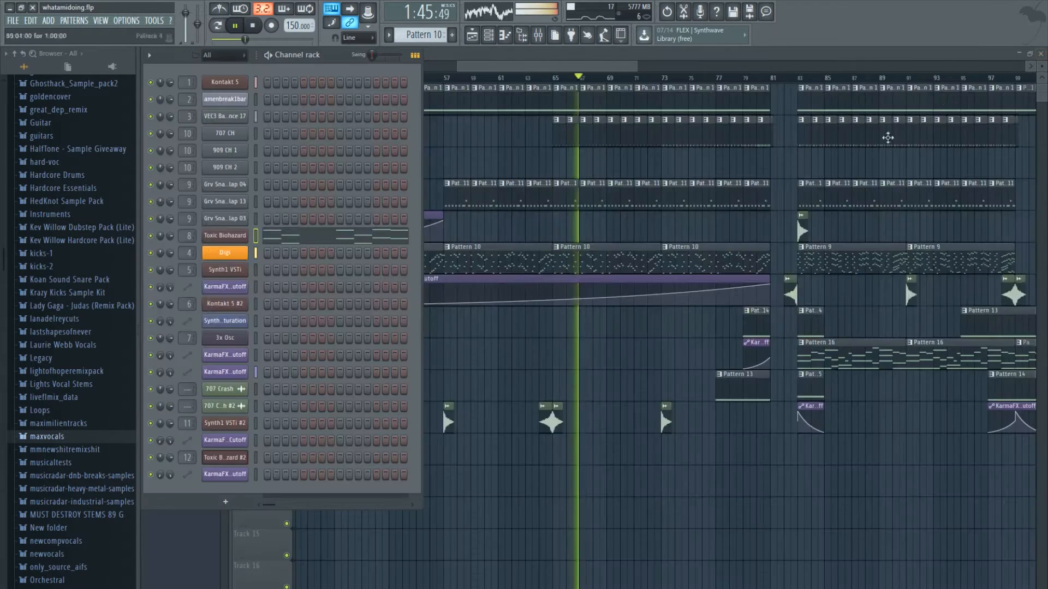
# - Open Pattern 11 and inspect the Sytrus settings of its Digi bass channel, closing the plugin when done
pyautogui.doubleClick(587, 198)
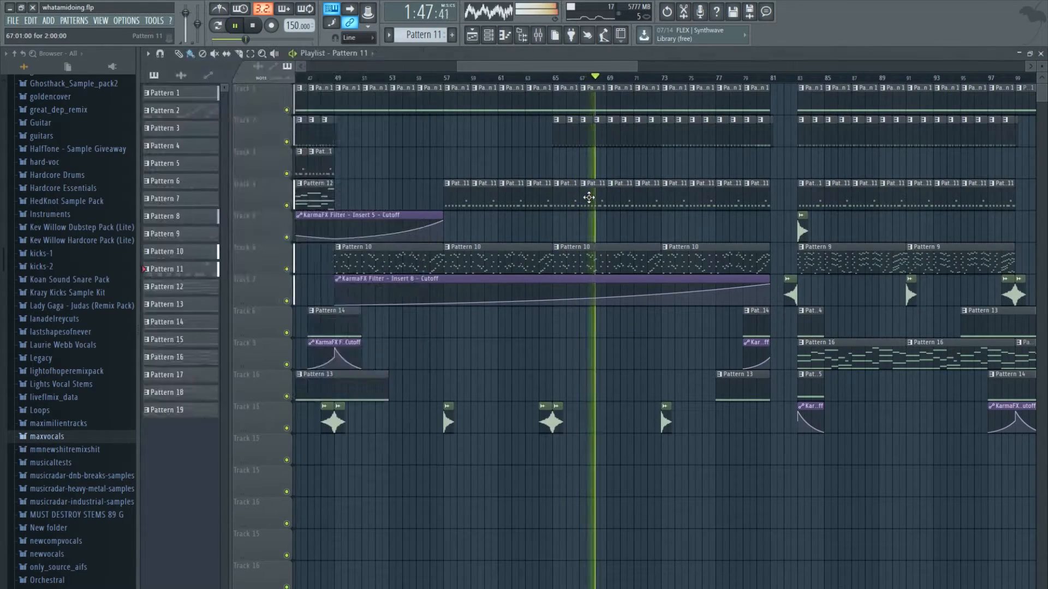
pyautogui.click(1040, 53)
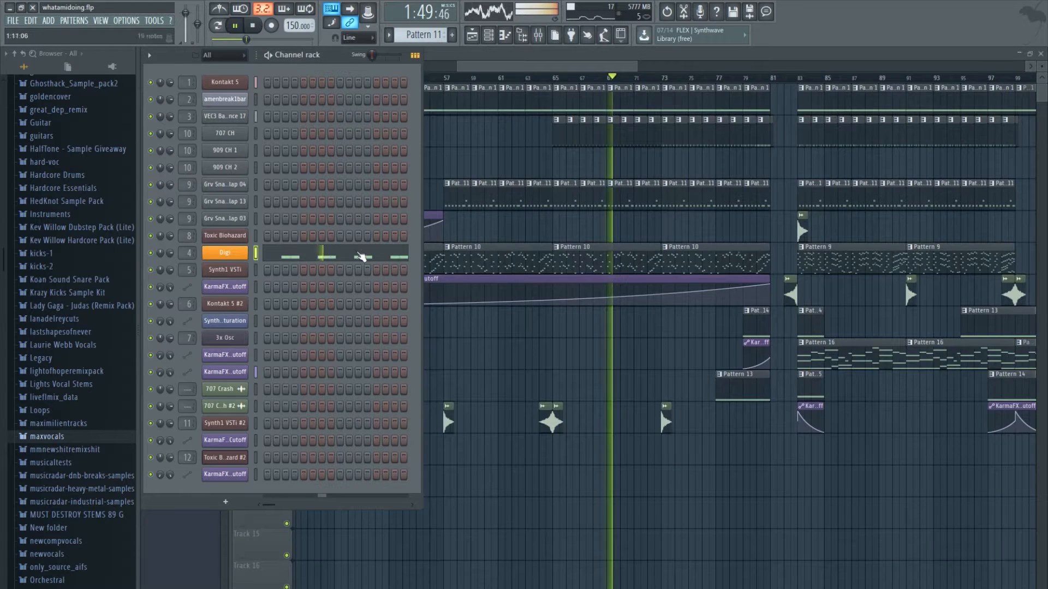
pyautogui.click(233, 252)
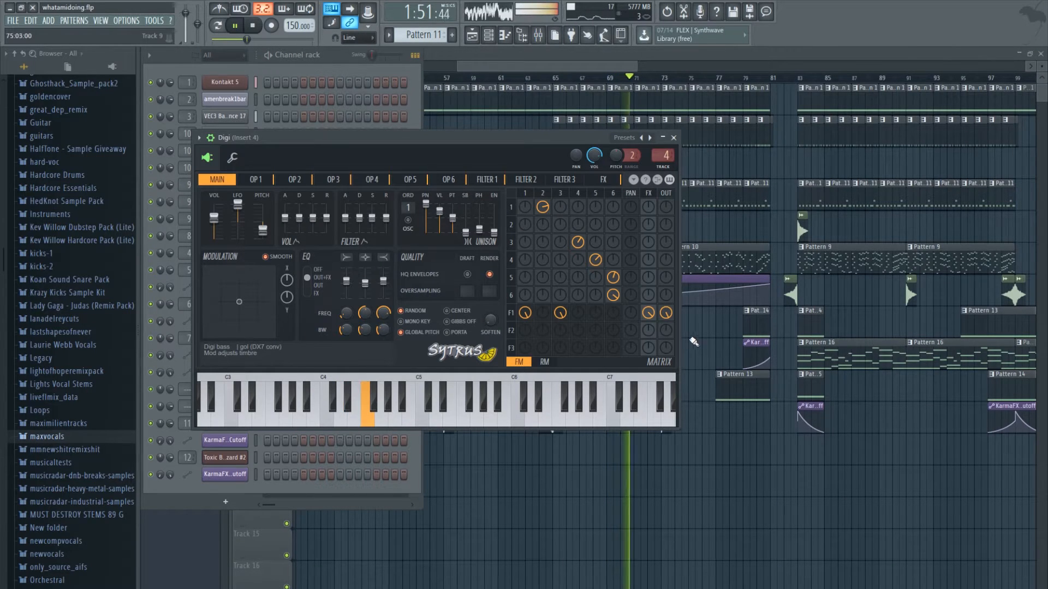
pyautogui.click(673, 138)
# - Open Pattern 3 from Track 2 and examine its kick and hi-hat steps in the Channel rack
pyautogui.moveTo(632, 66); pyautogui.dragTo(675, 67)
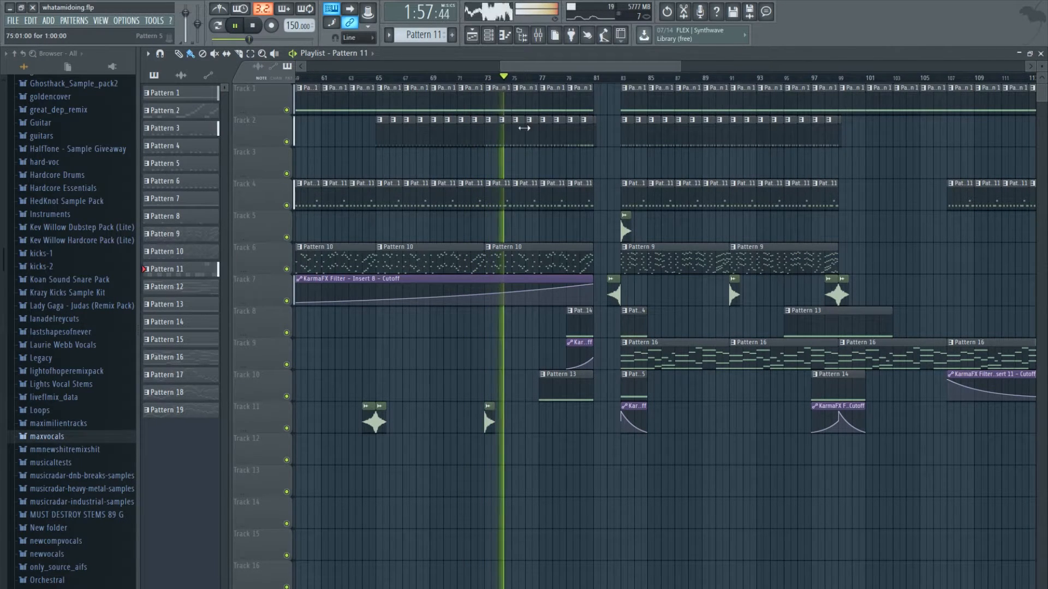
pyautogui.doubleClick(500, 136)
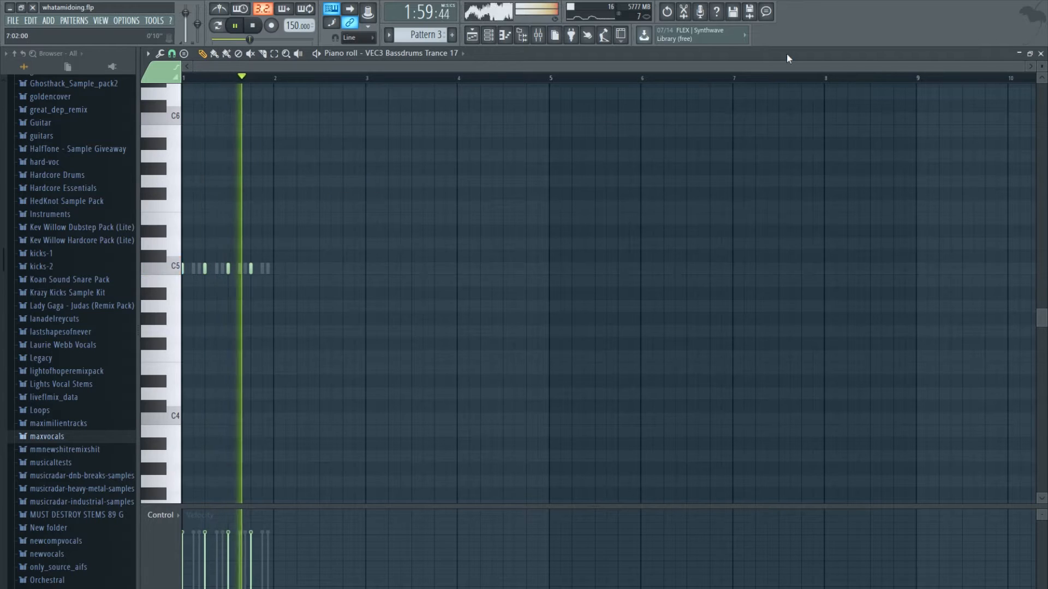
pyautogui.click(1041, 54)
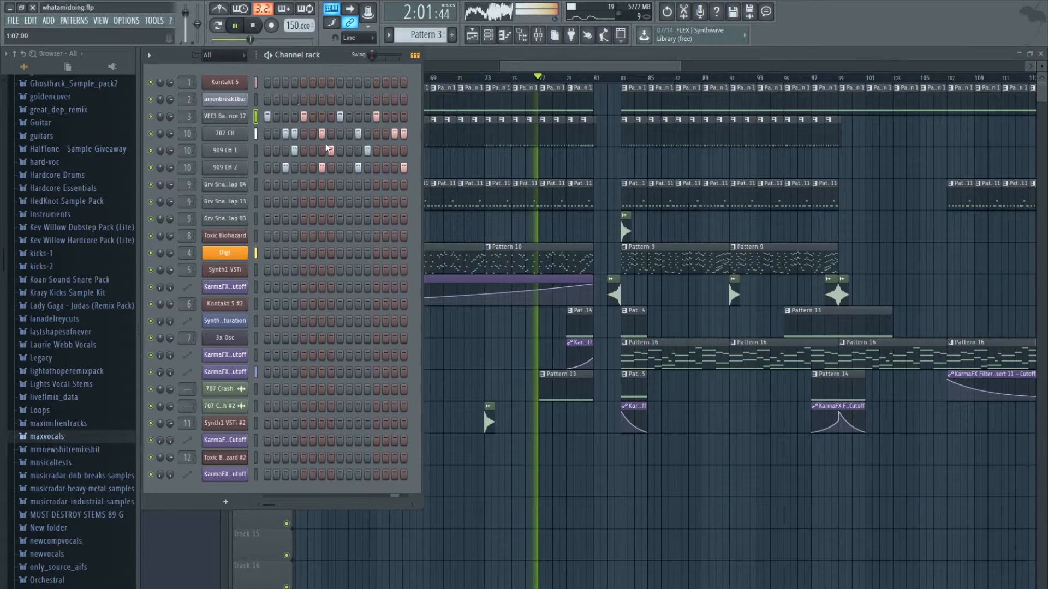
pyautogui.press('F6')
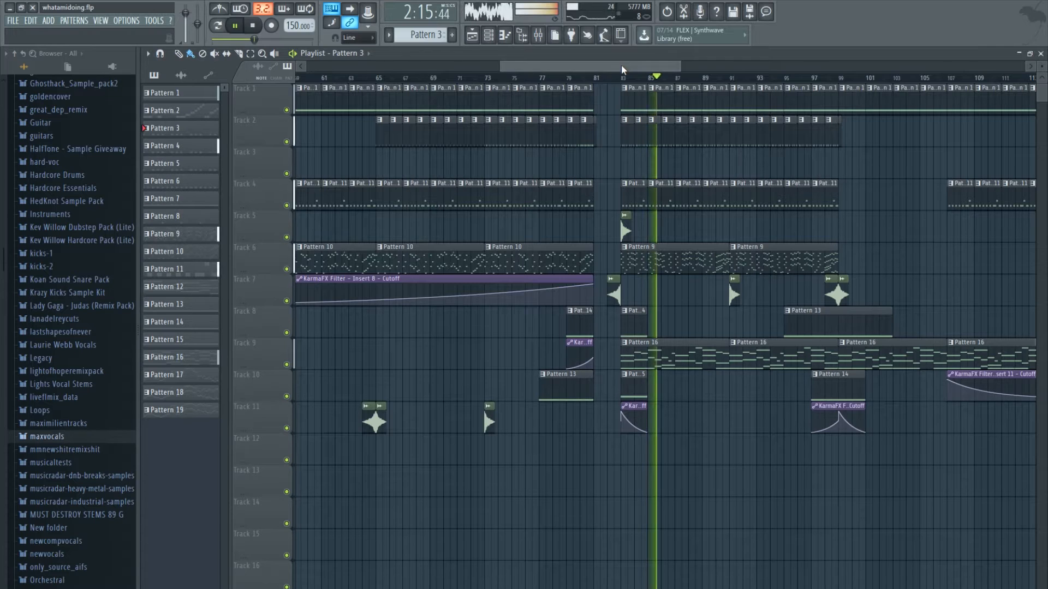
# - Follow the playback through the middle of the arrangement and examine Pattern 17's Toxic Biohazard #2 melody in the piano roll
pyautogui.moveTo(624, 67); pyautogui.dragTo(677, 71)
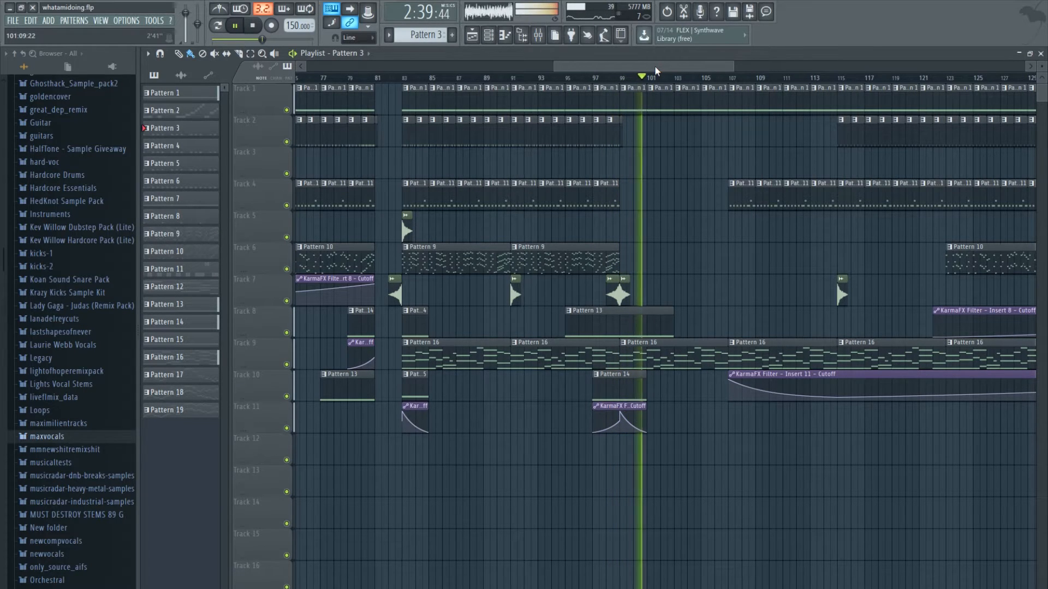
pyautogui.moveTo(654, 66); pyautogui.dragTo(728, 65)
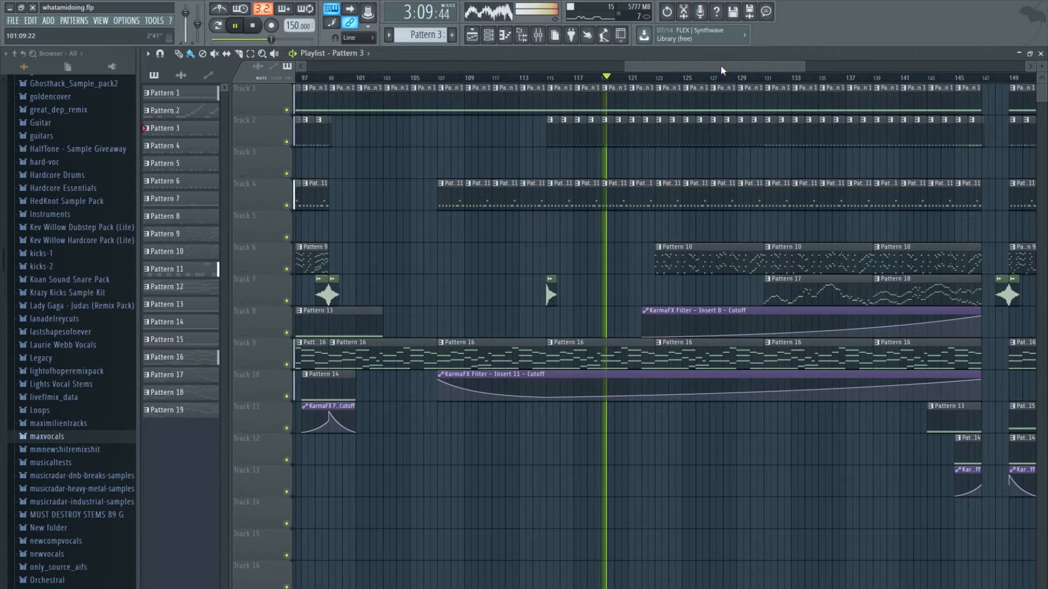
pyautogui.moveTo(722, 67); pyautogui.dragTo(755, 76)
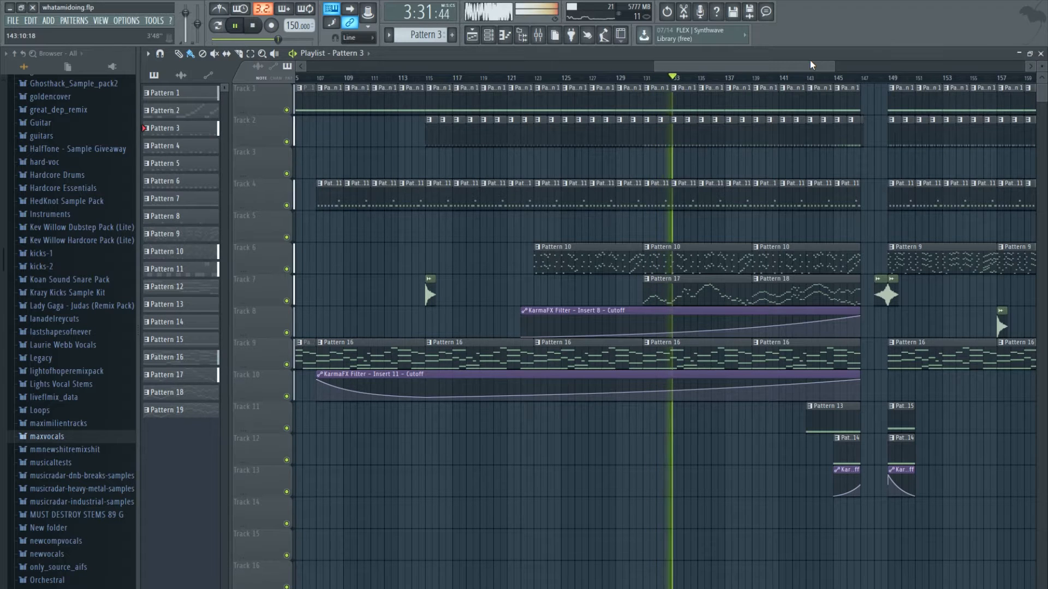
pyautogui.click(720, 296)
pyautogui.doubleClick(720, 296)
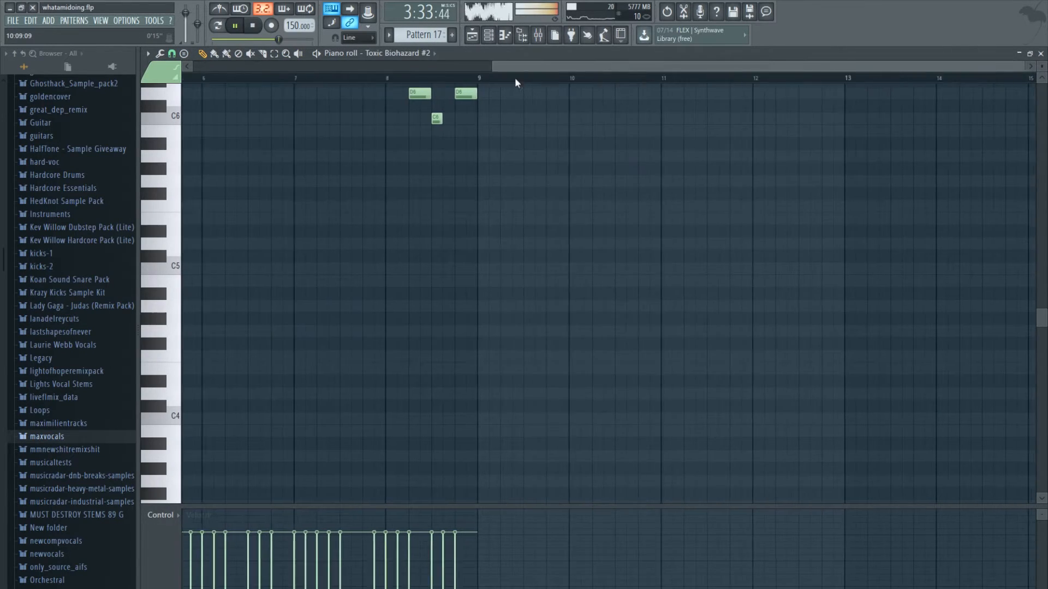
pyautogui.scroll(3, 444, 241)
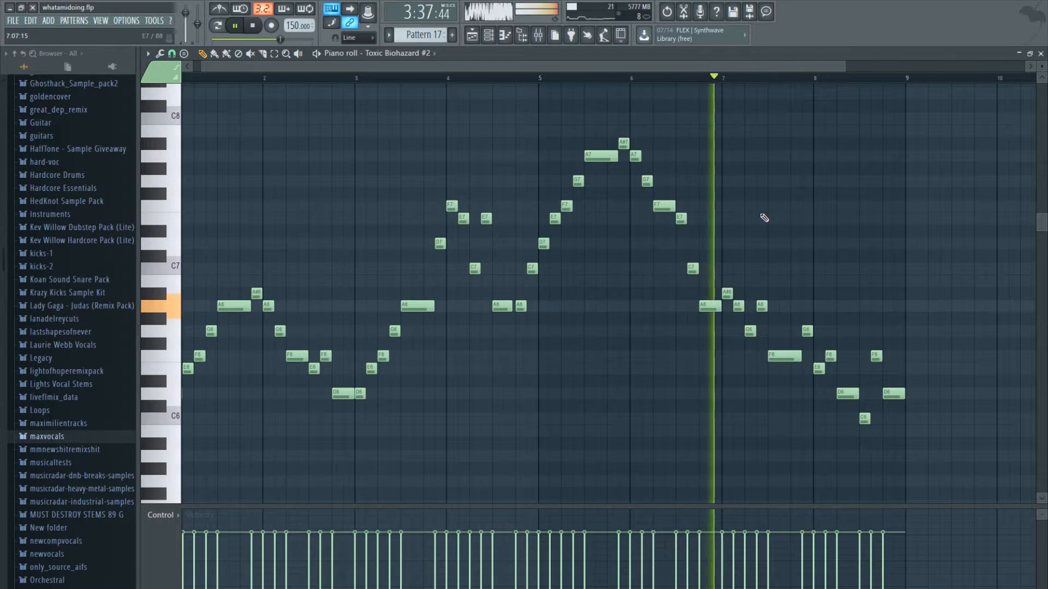
# - Close the piano roll and inspect the Toxic Biohazard #2 plugin's settings
pyautogui.click(1041, 54)
pyautogui.click(225, 457)
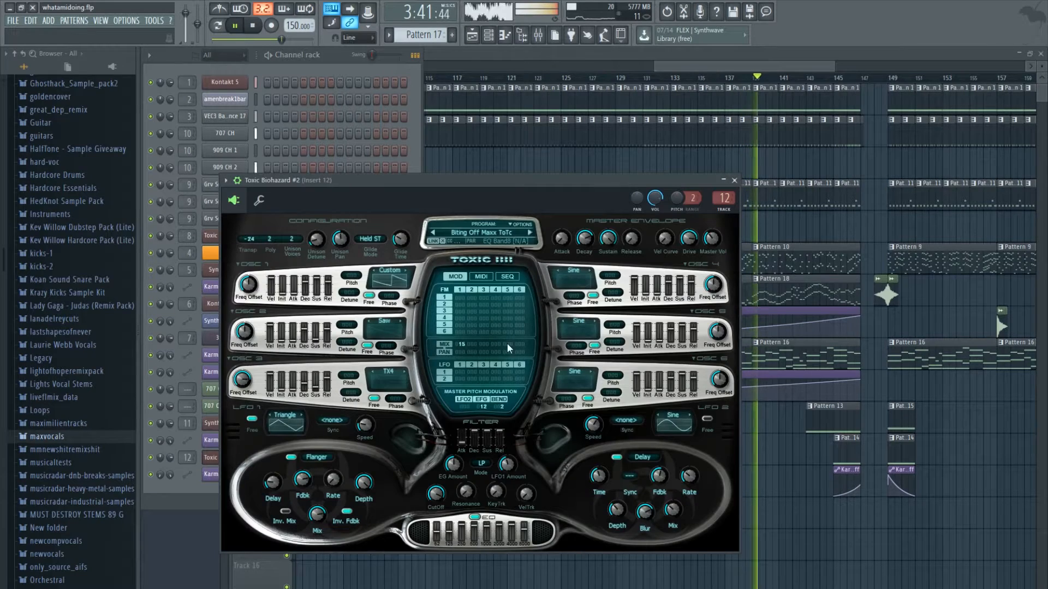
pyautogui.click(735, 181)
# - Follow the song to its ending, trim the last Pattern 1 clip to bar 199, add a timeline marker there, and stop playback
pyautogui.moveTo(754, 67); pyautogui.dragTo(821, 69)
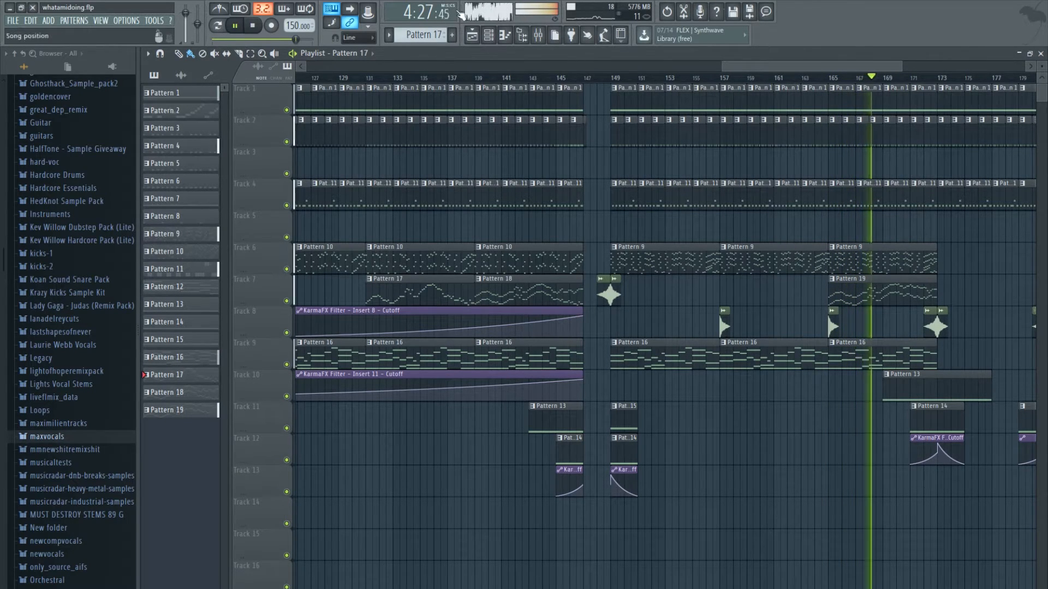
pyautogui.moveTo(775, 64); pyautogui.dragTo(852, 63)
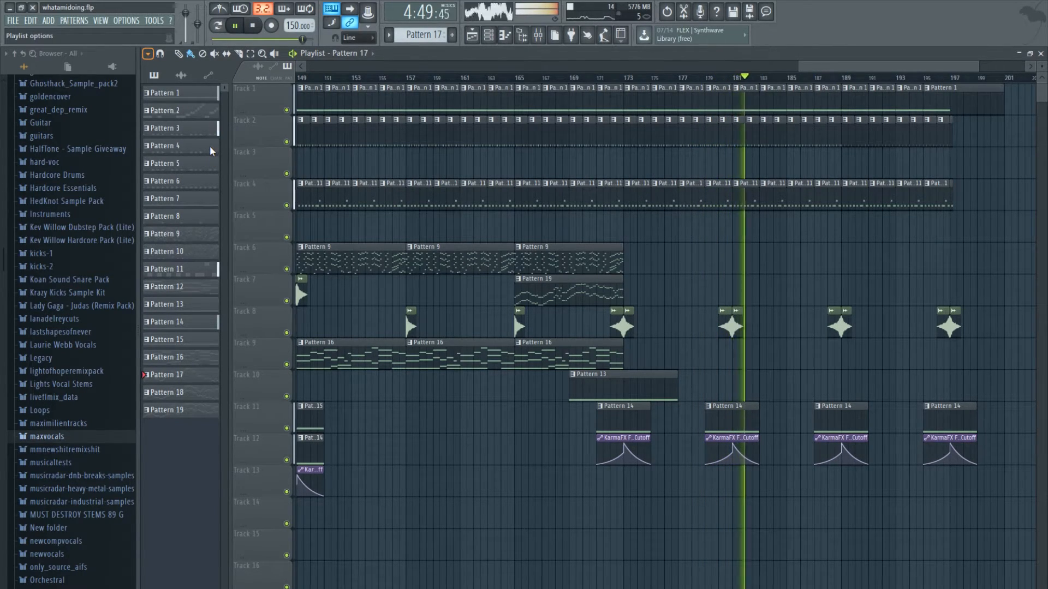
pyautogui.click(286, 198)
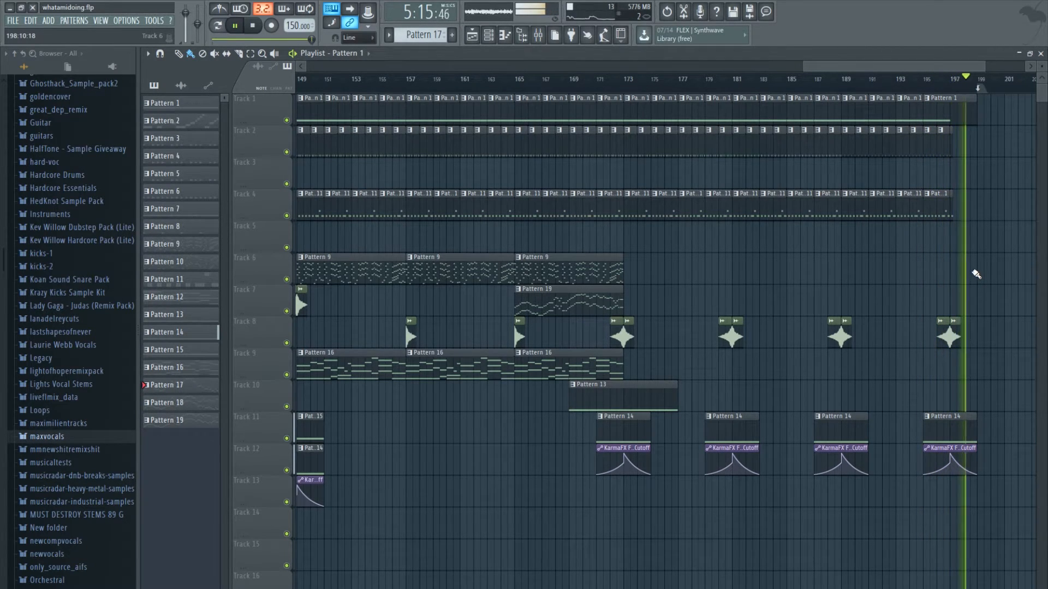
pyautogui.press('space')
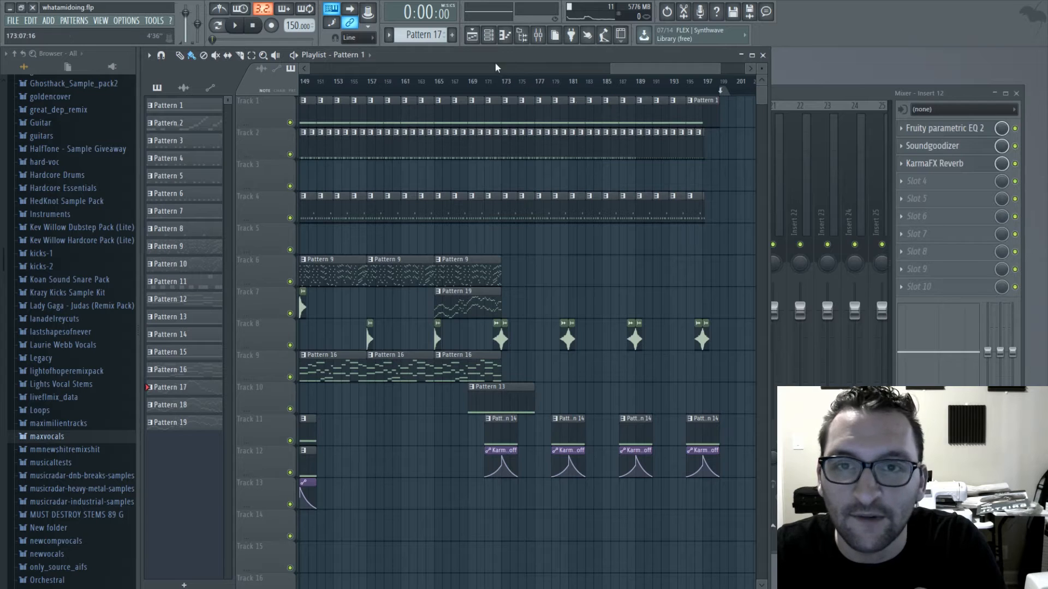
# - Move the Playlist window beside the Channel rack and fit the whole arrangement in view from the first bar
pyautogui.moveTo(495, 58); pyautogui.dragTo(769, 54)
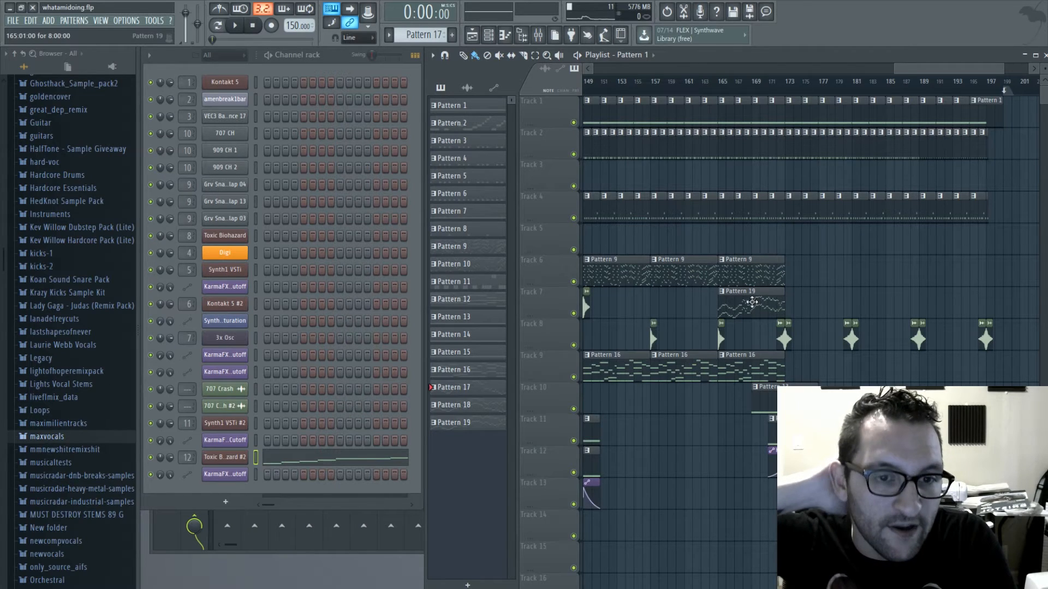
pyautogui.moveTo(929, 68); pyautogui.dragTo(583, 77)
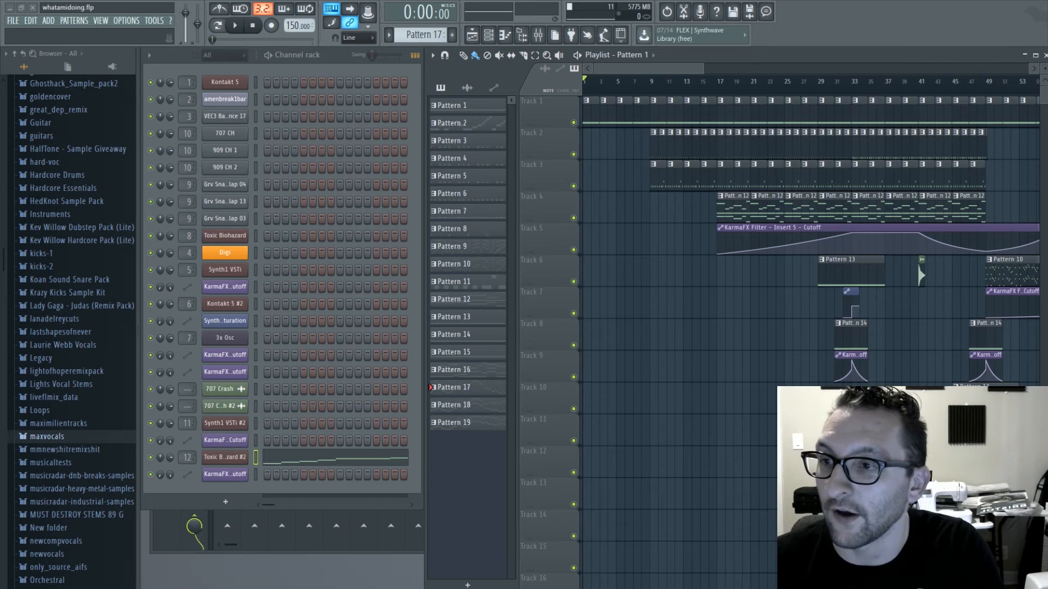
pyautogui.moveTo(667, 69); pyautogui.dragTo(302, 111)
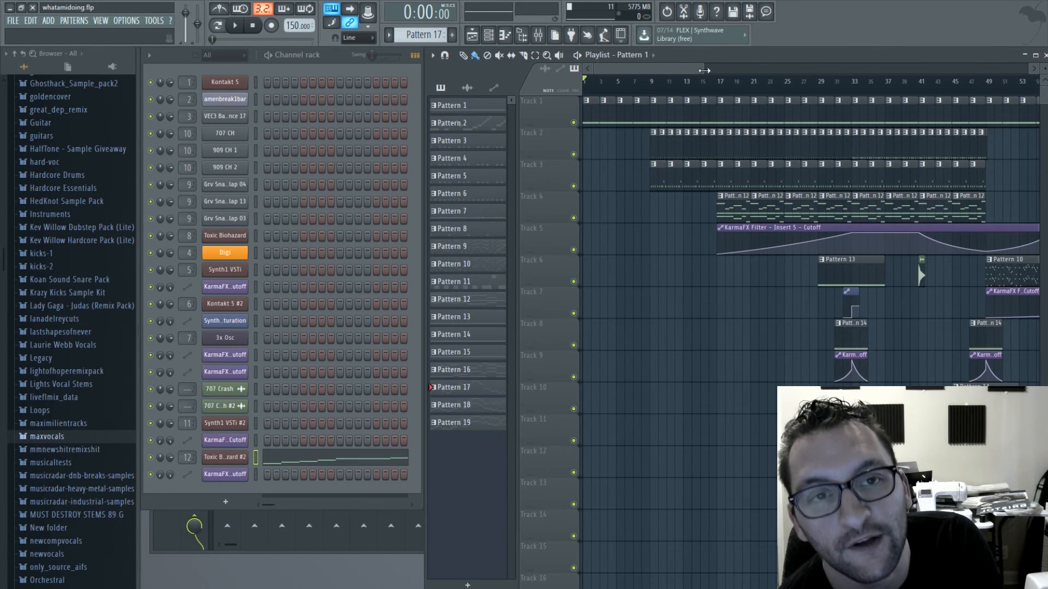
pyautogui.moveTo(704, 70); pyautogui.dragTo(1011, 65)
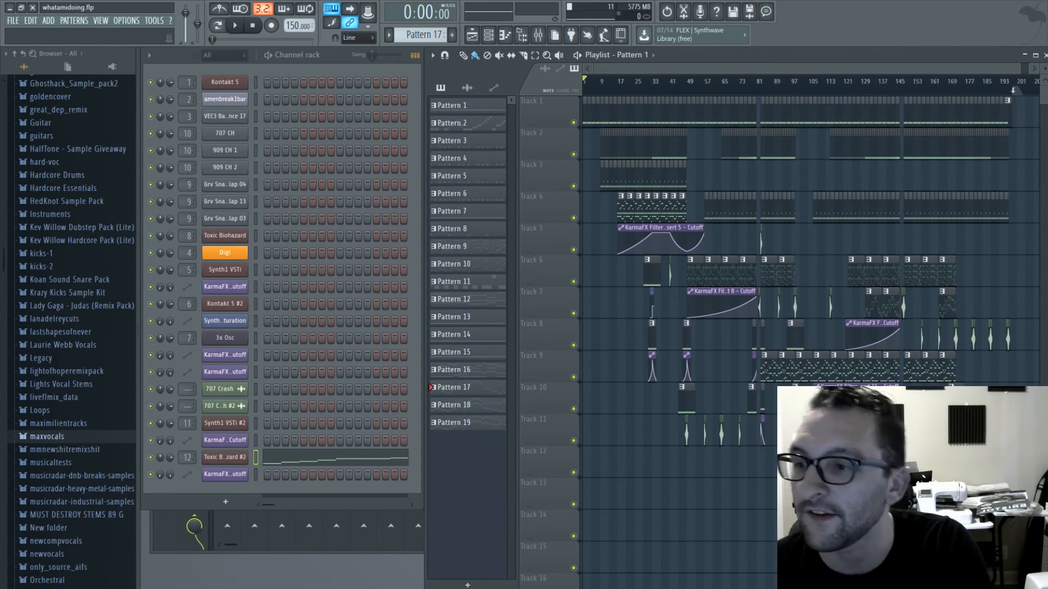